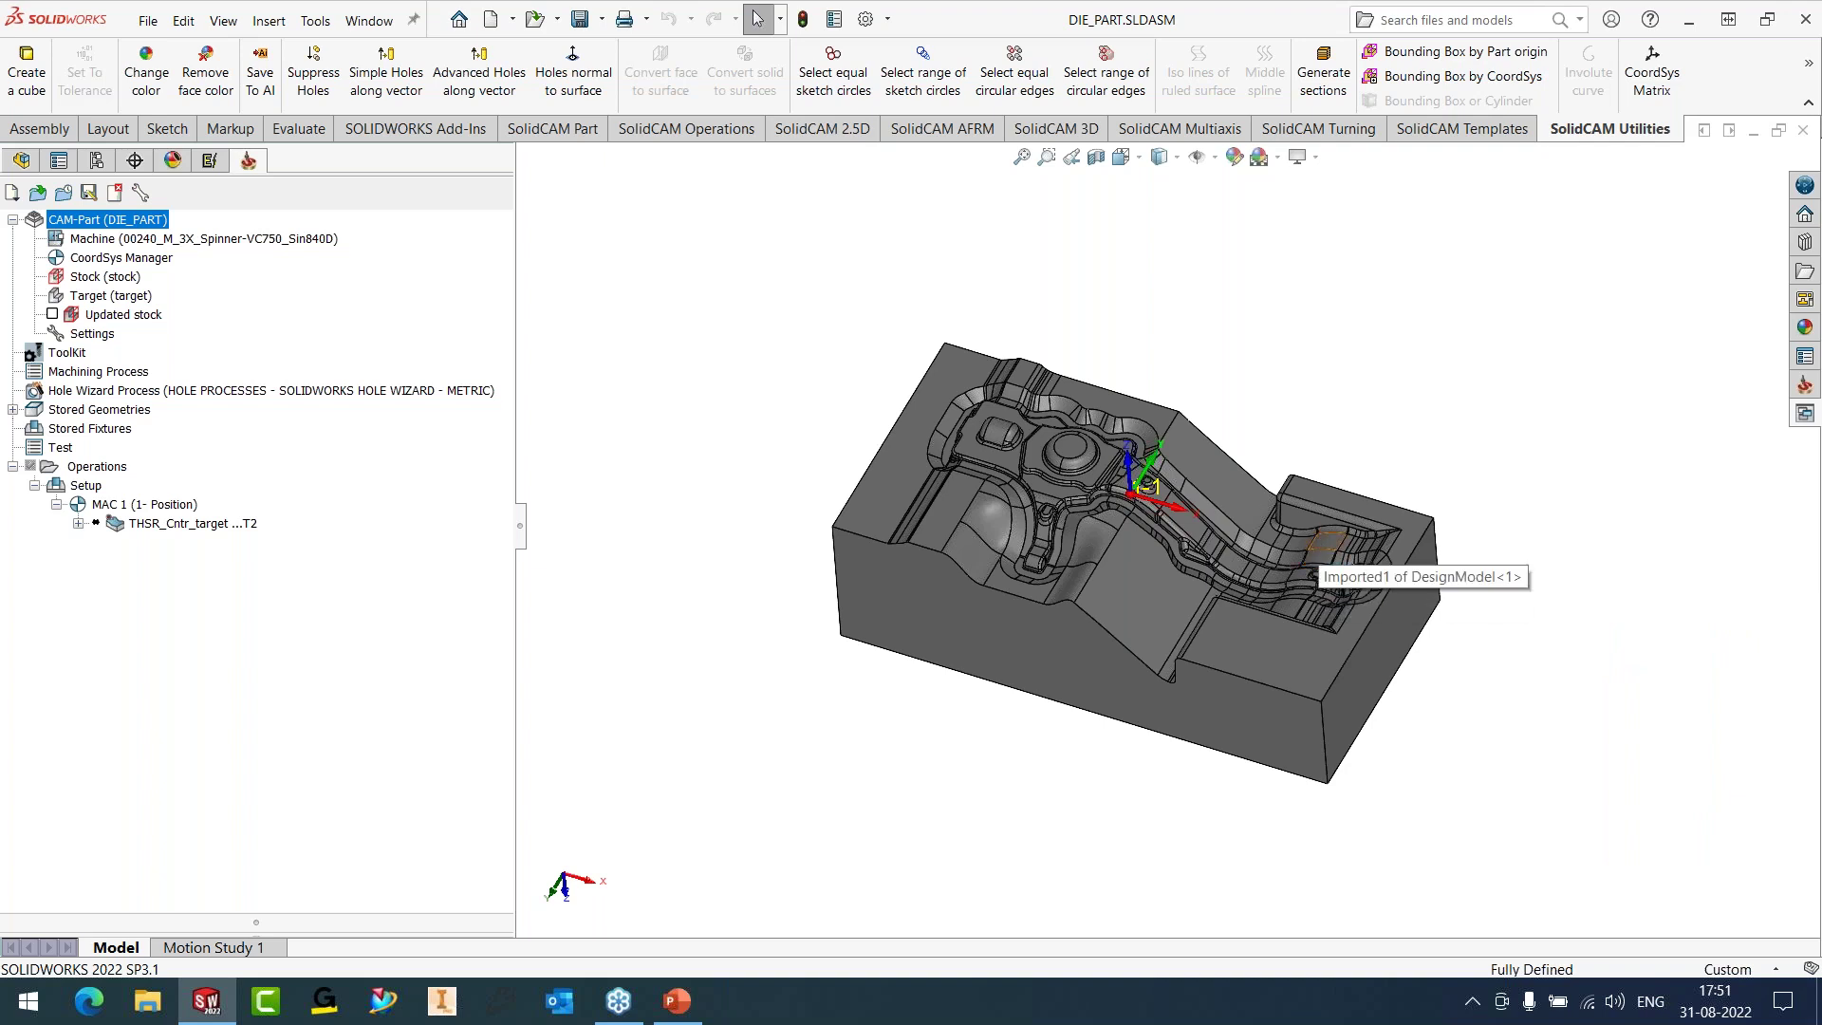
- Measure the distance between the two opposite end faces of the die block
scroll(1257, 567, down, 3)
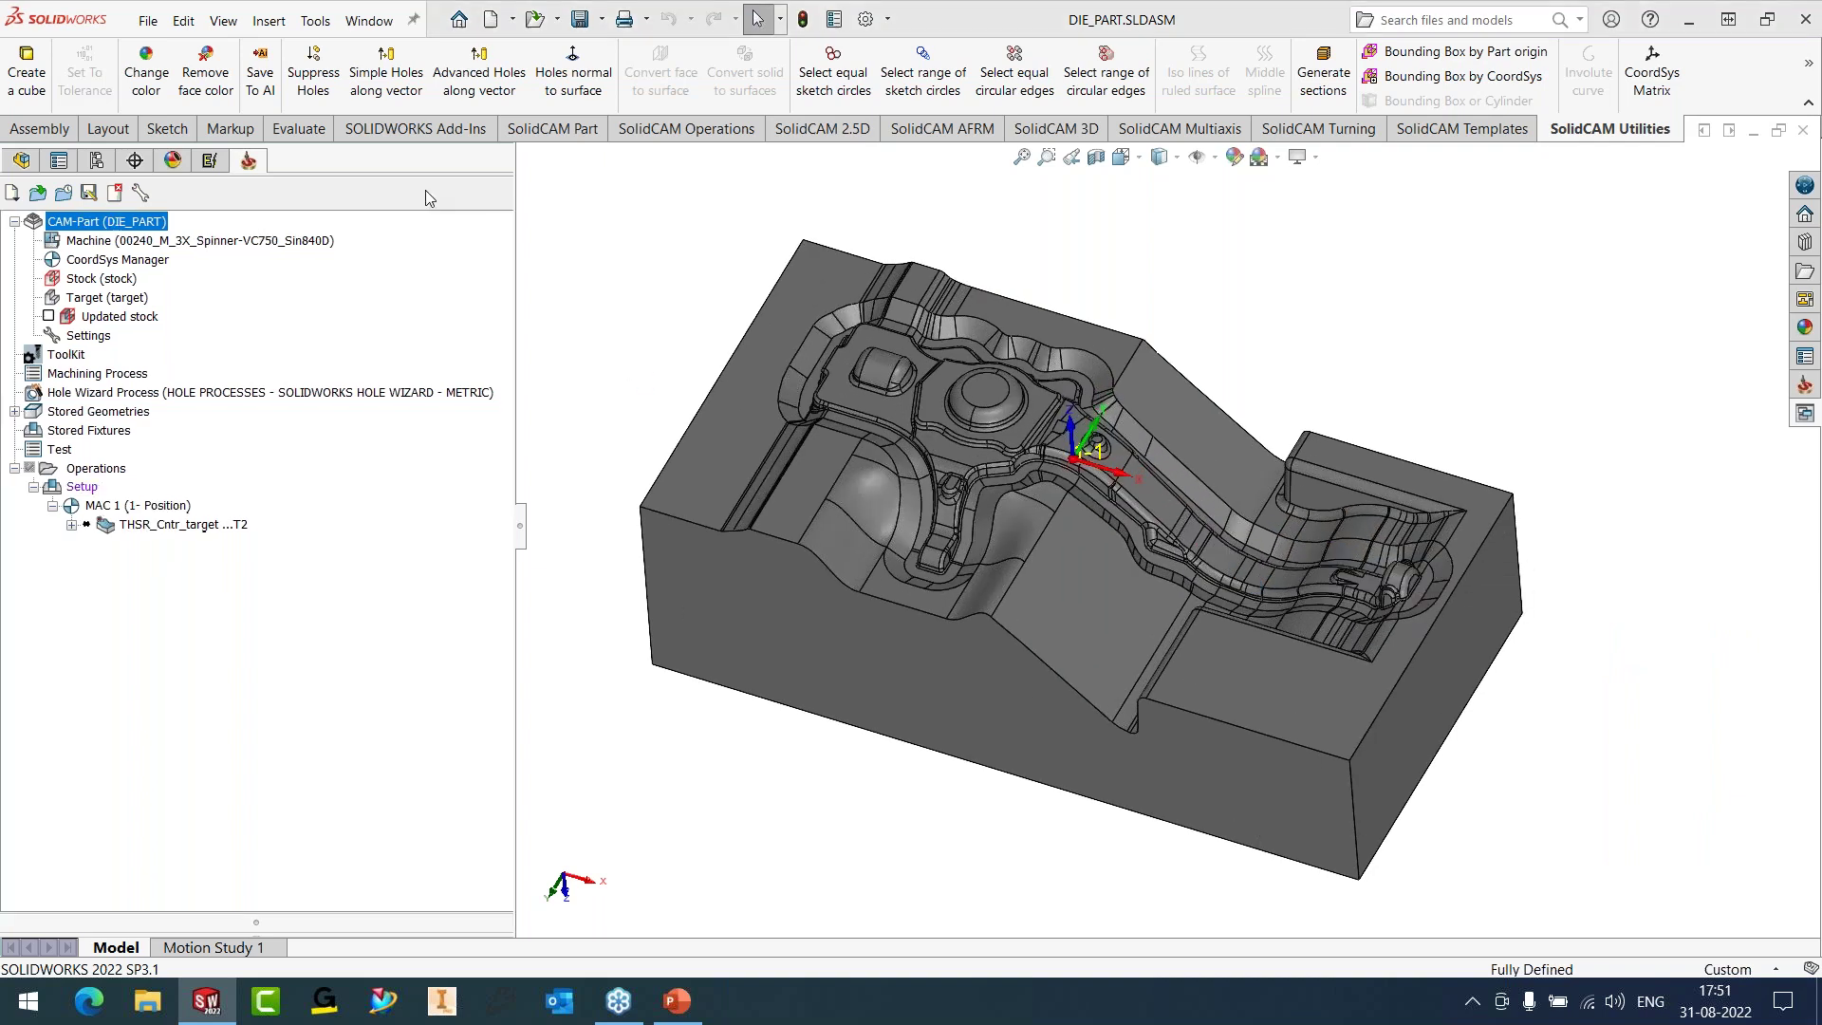
click(235, 130)
click(281, 133)
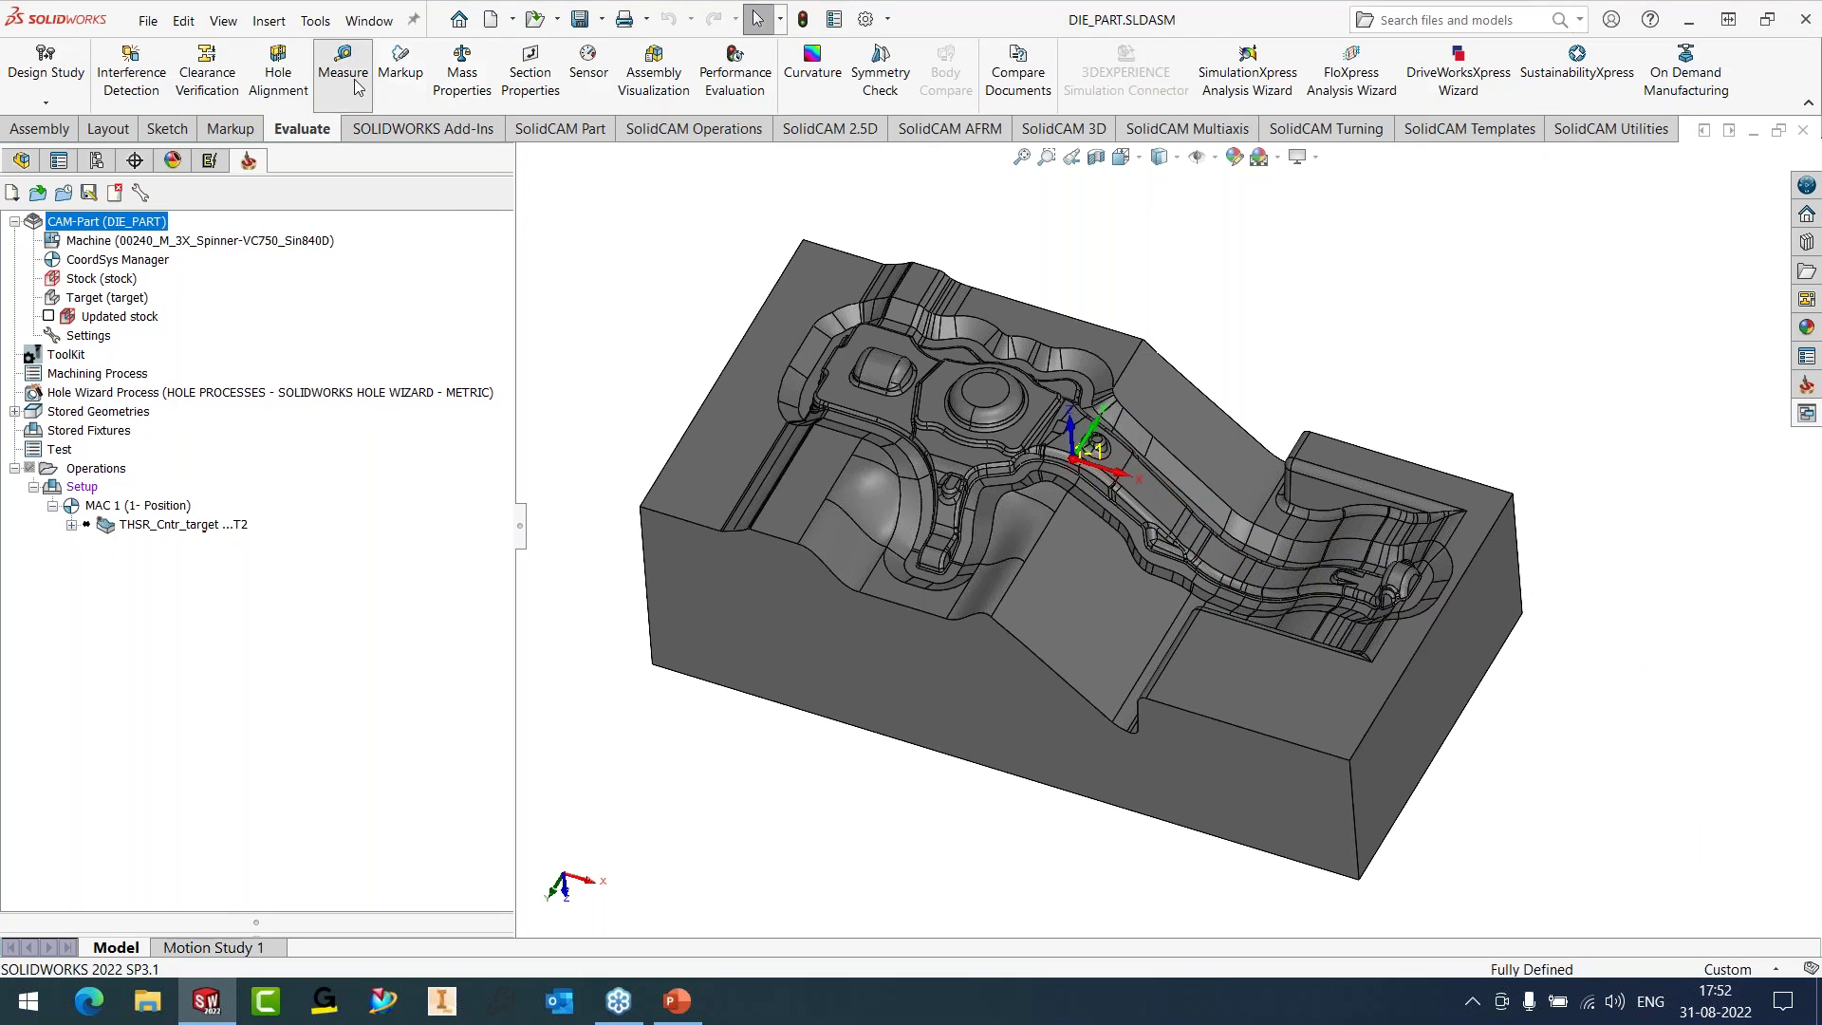
middle_drag(778, 570, 712, 494)
click(712, 494)
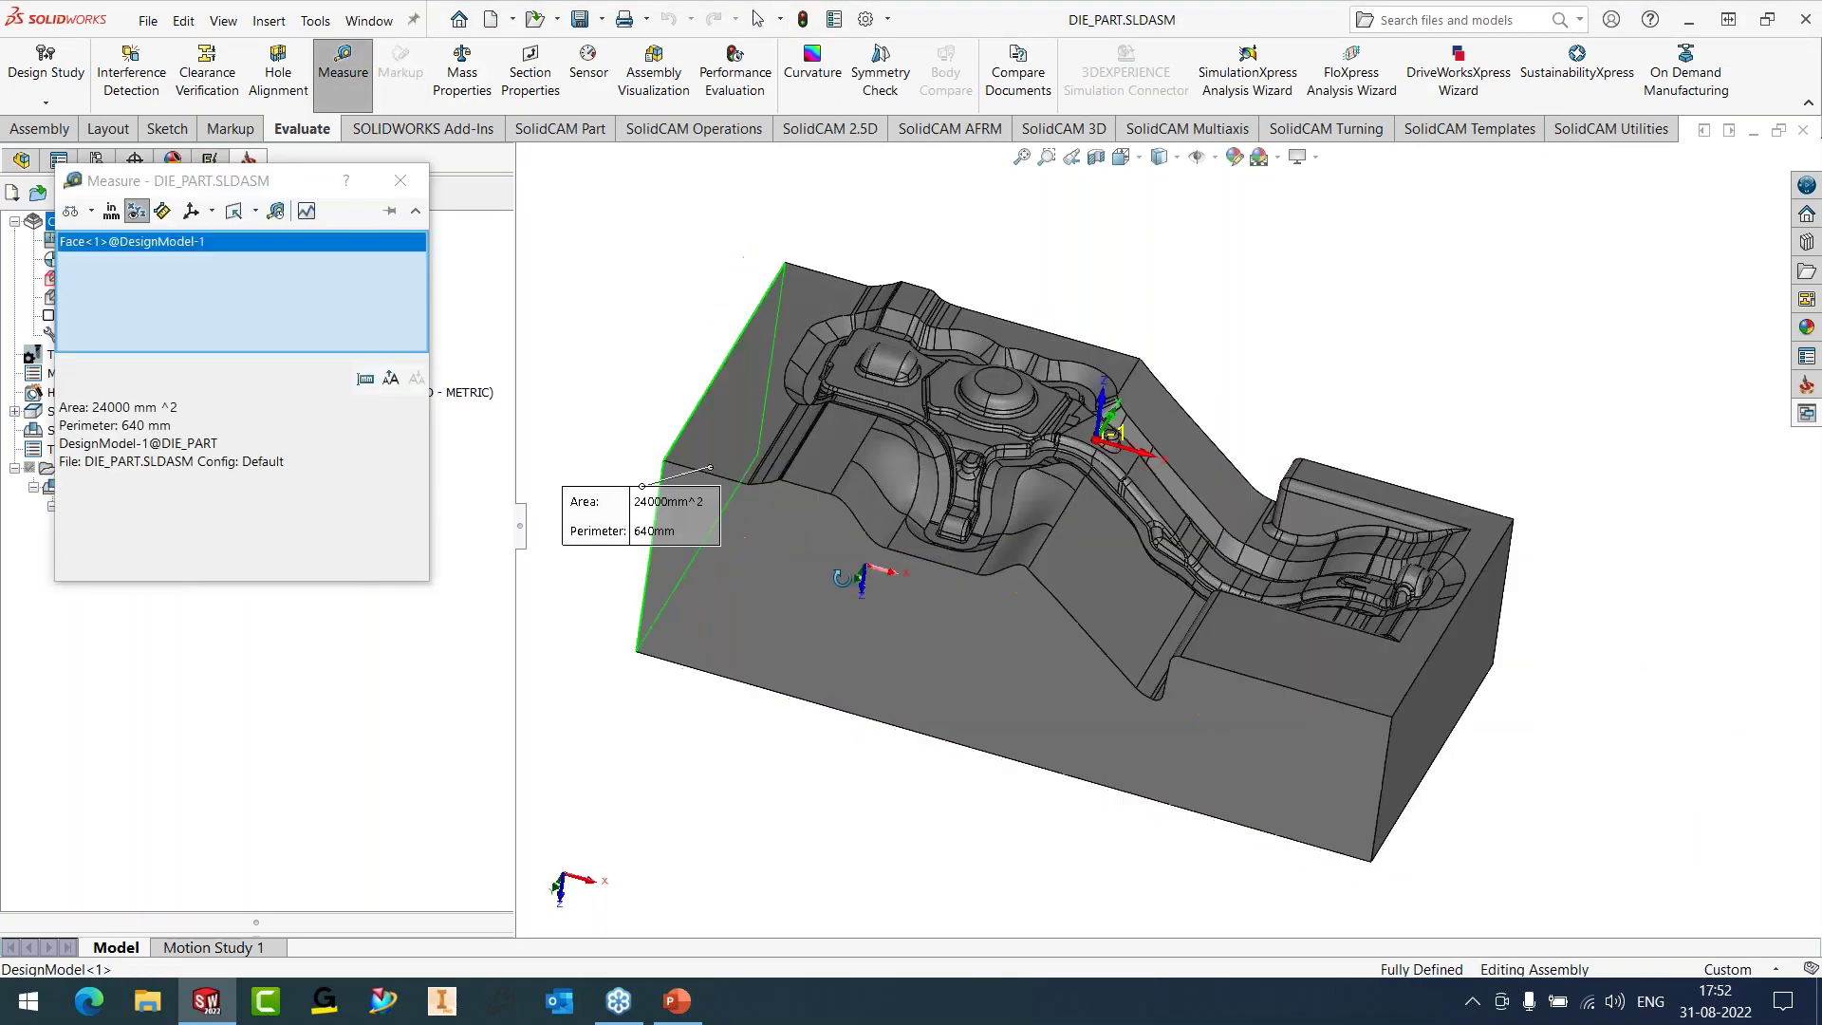
click(1442, 684)
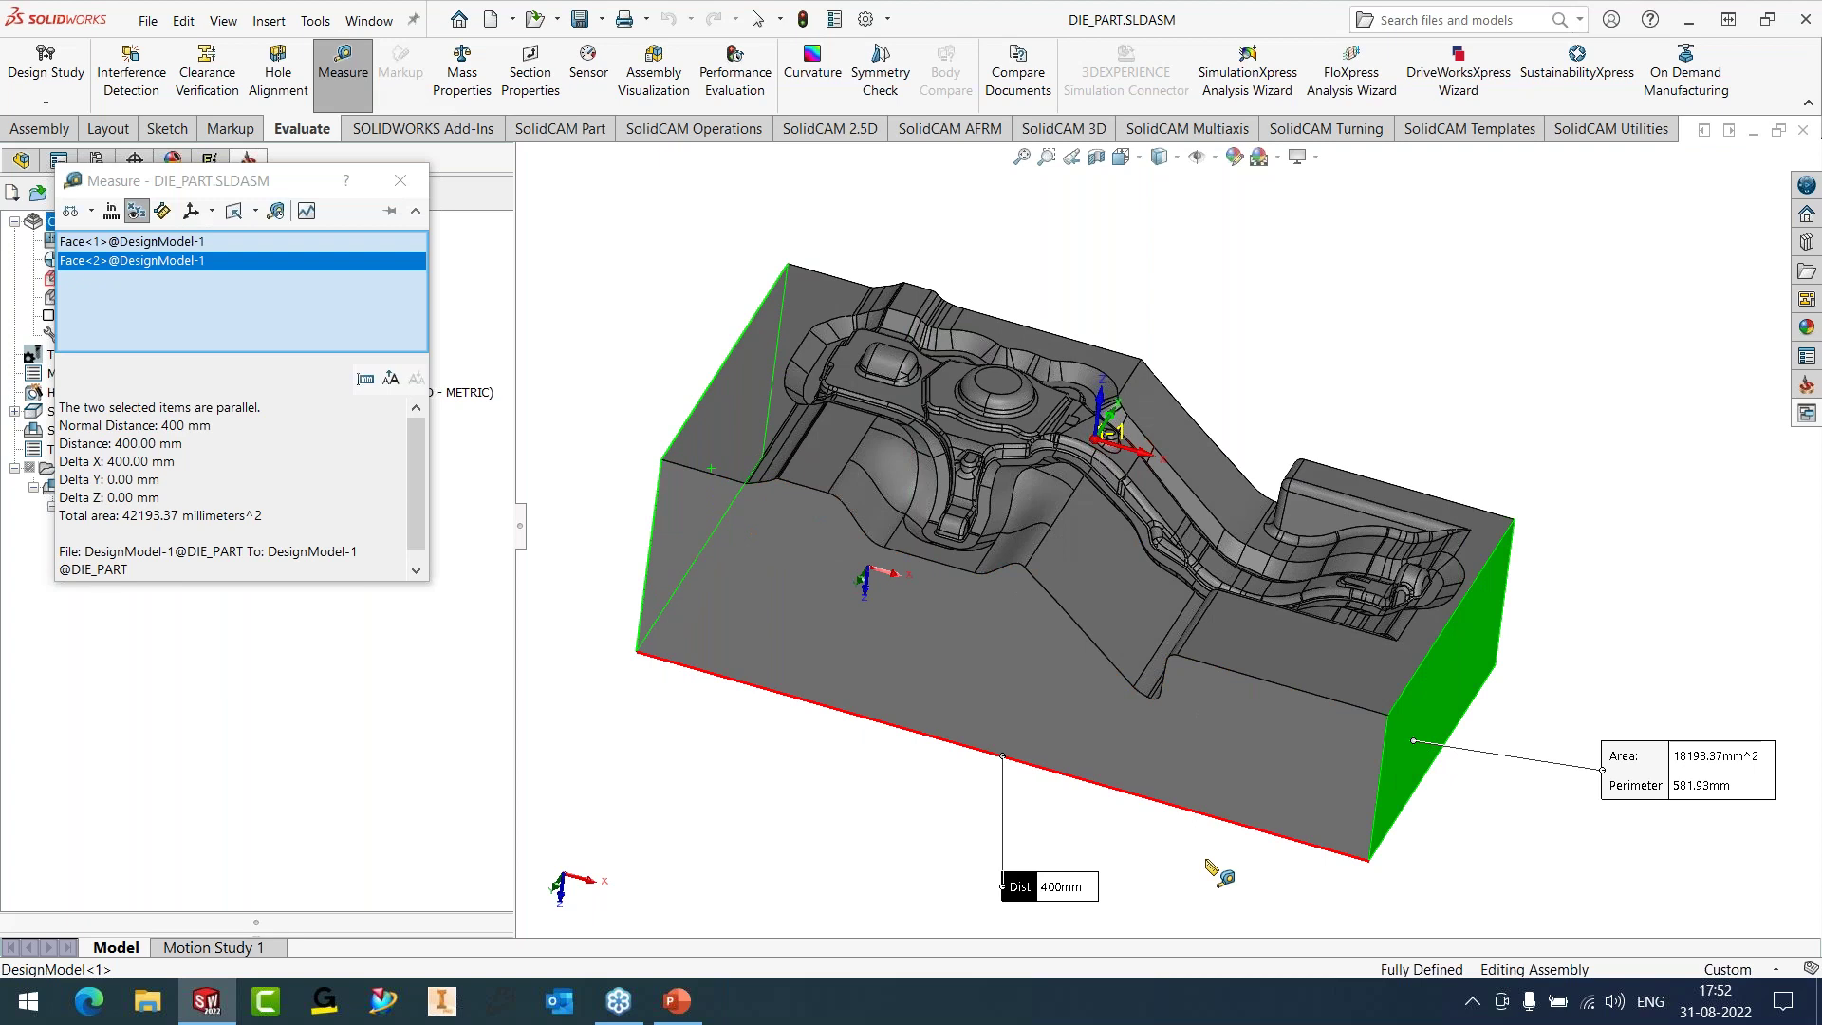
- Measure the distance between the two long side faces of the die block
click(1206, 887)
click(1328, 835)
middle_drag(1329, 835, 1373, 654)
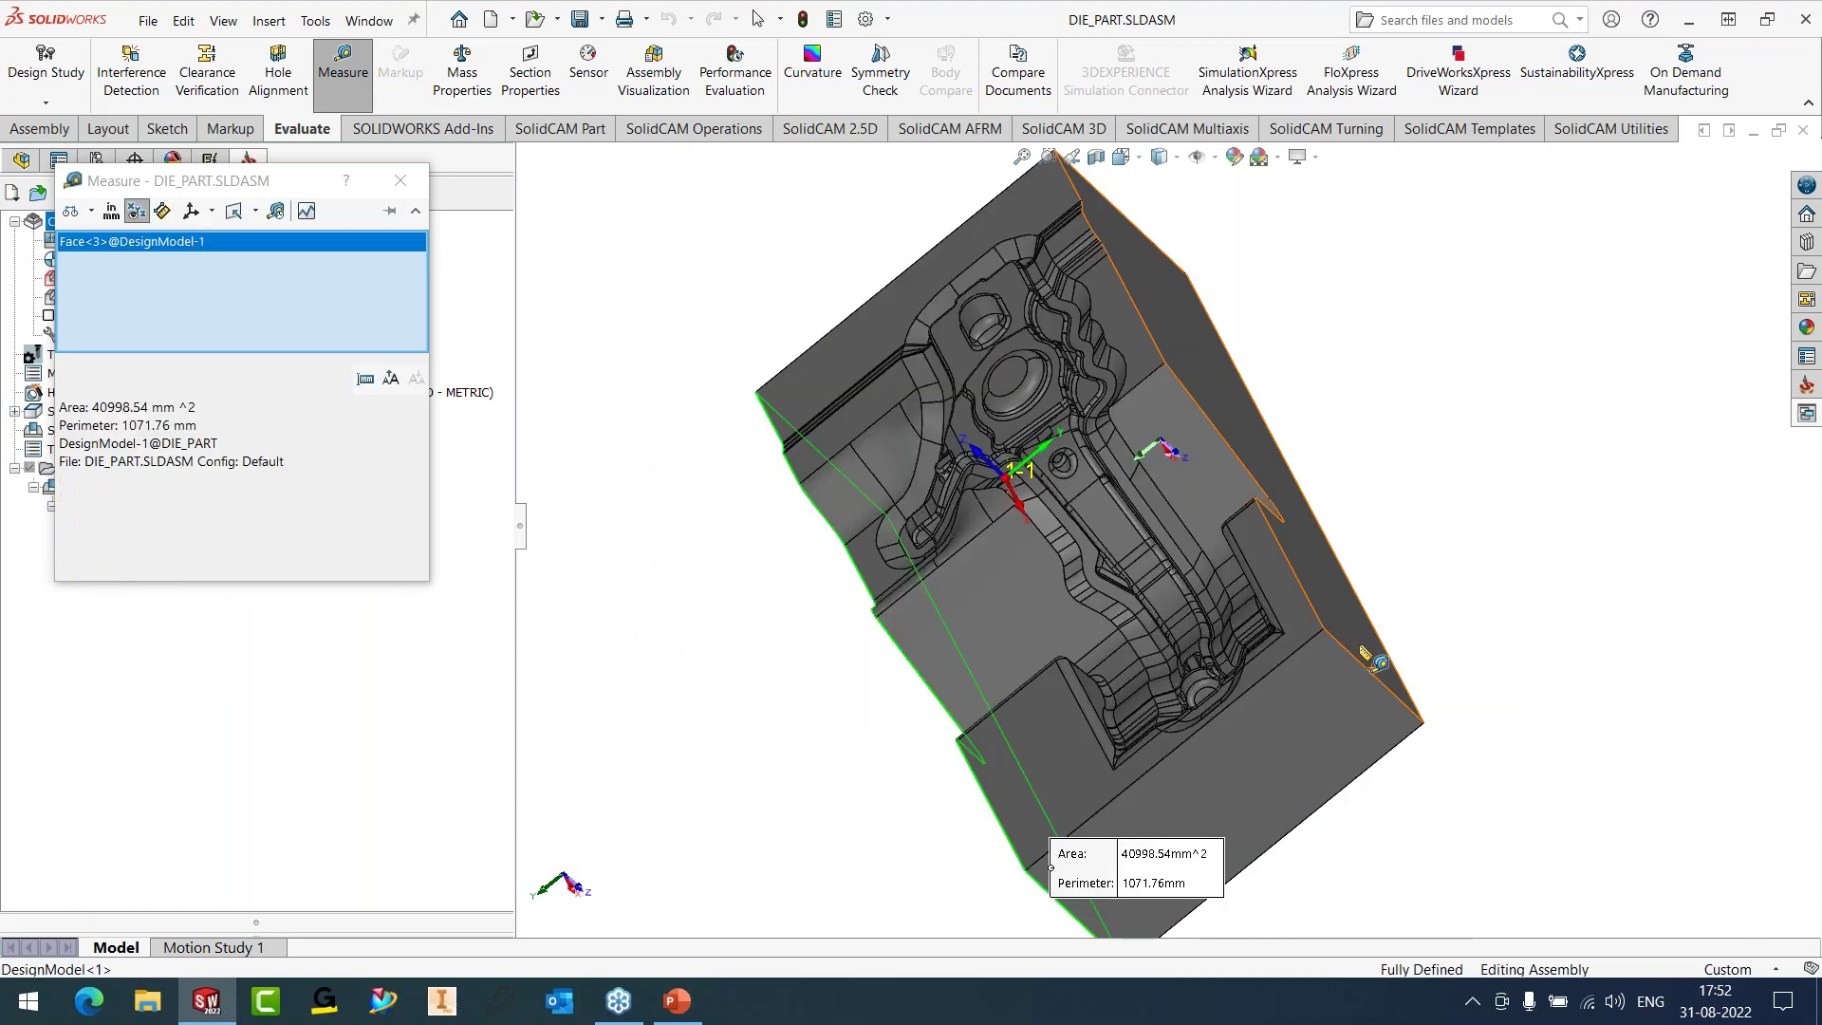
click(1373, 654)
click(1519, 835)
- Measure from the flat top face of the round boss to the lowest vertex of the notch in the long side, then end measuring
middle_drag(1518, 835, 1023, 403)
click(1022, 401)
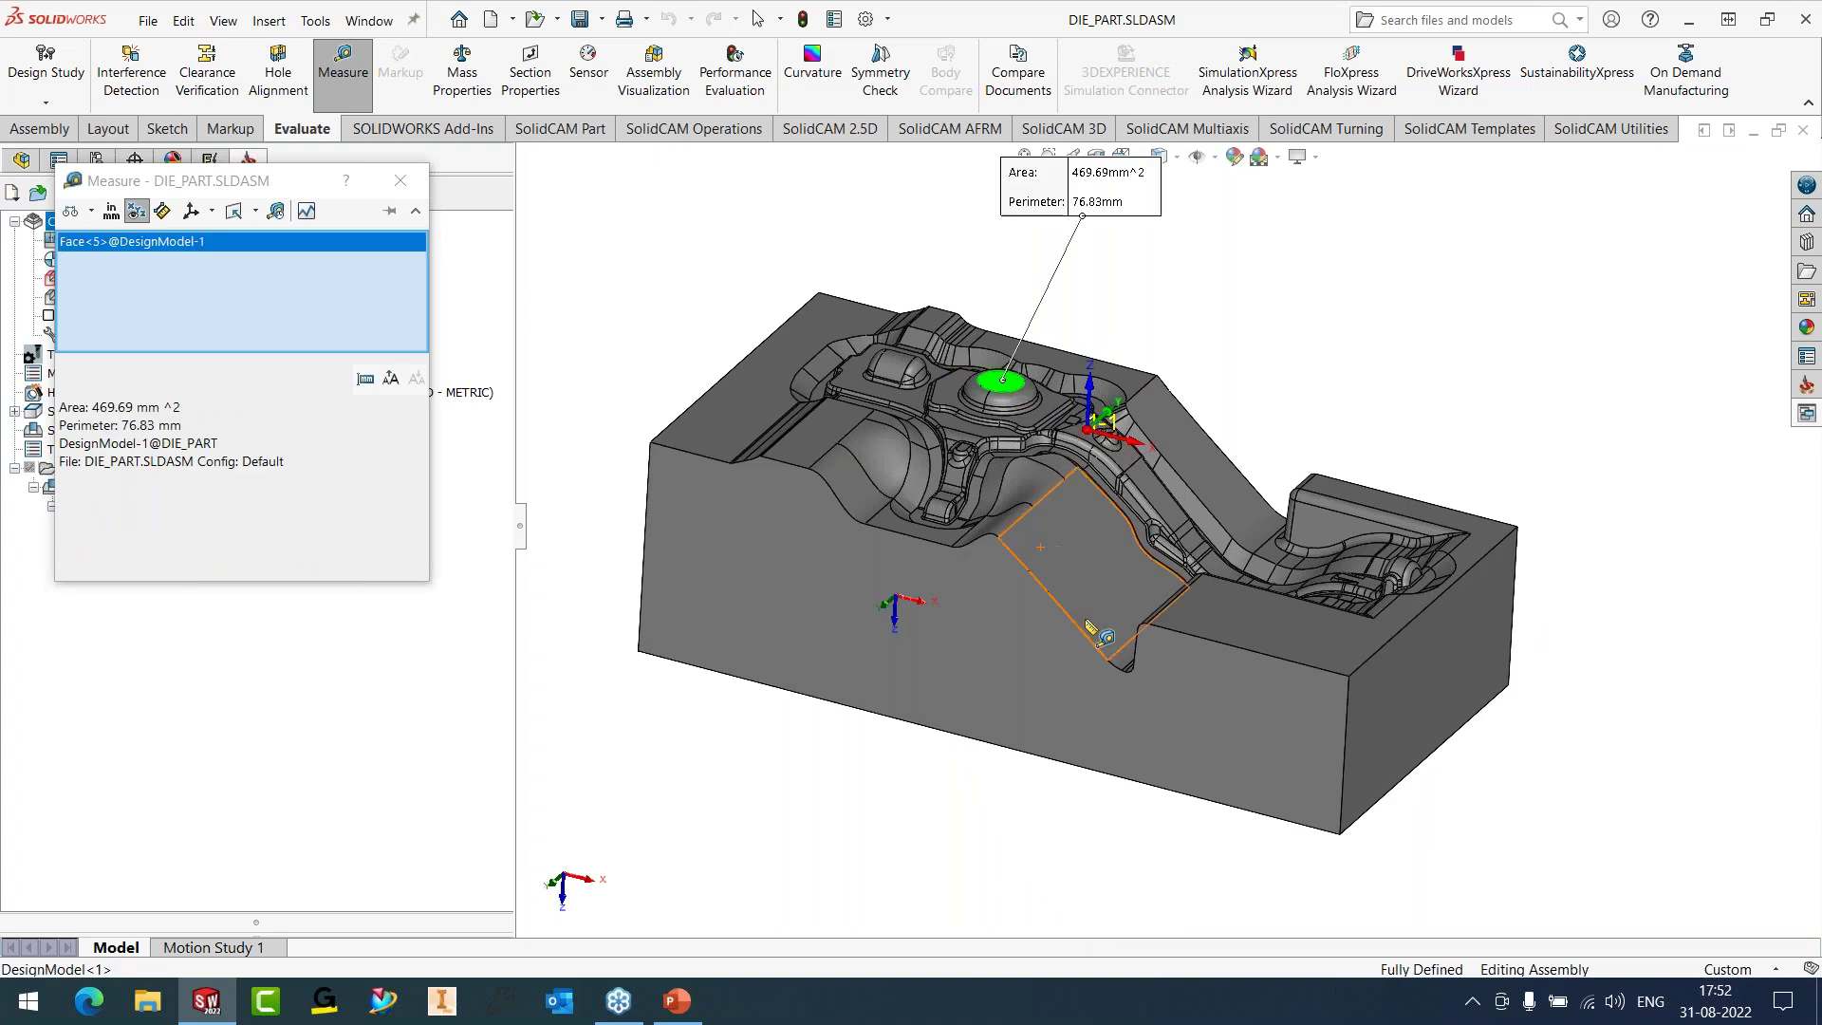
middle_drag(1139, 655, 1149, 651)
scroll(1196, 656, down, 5)
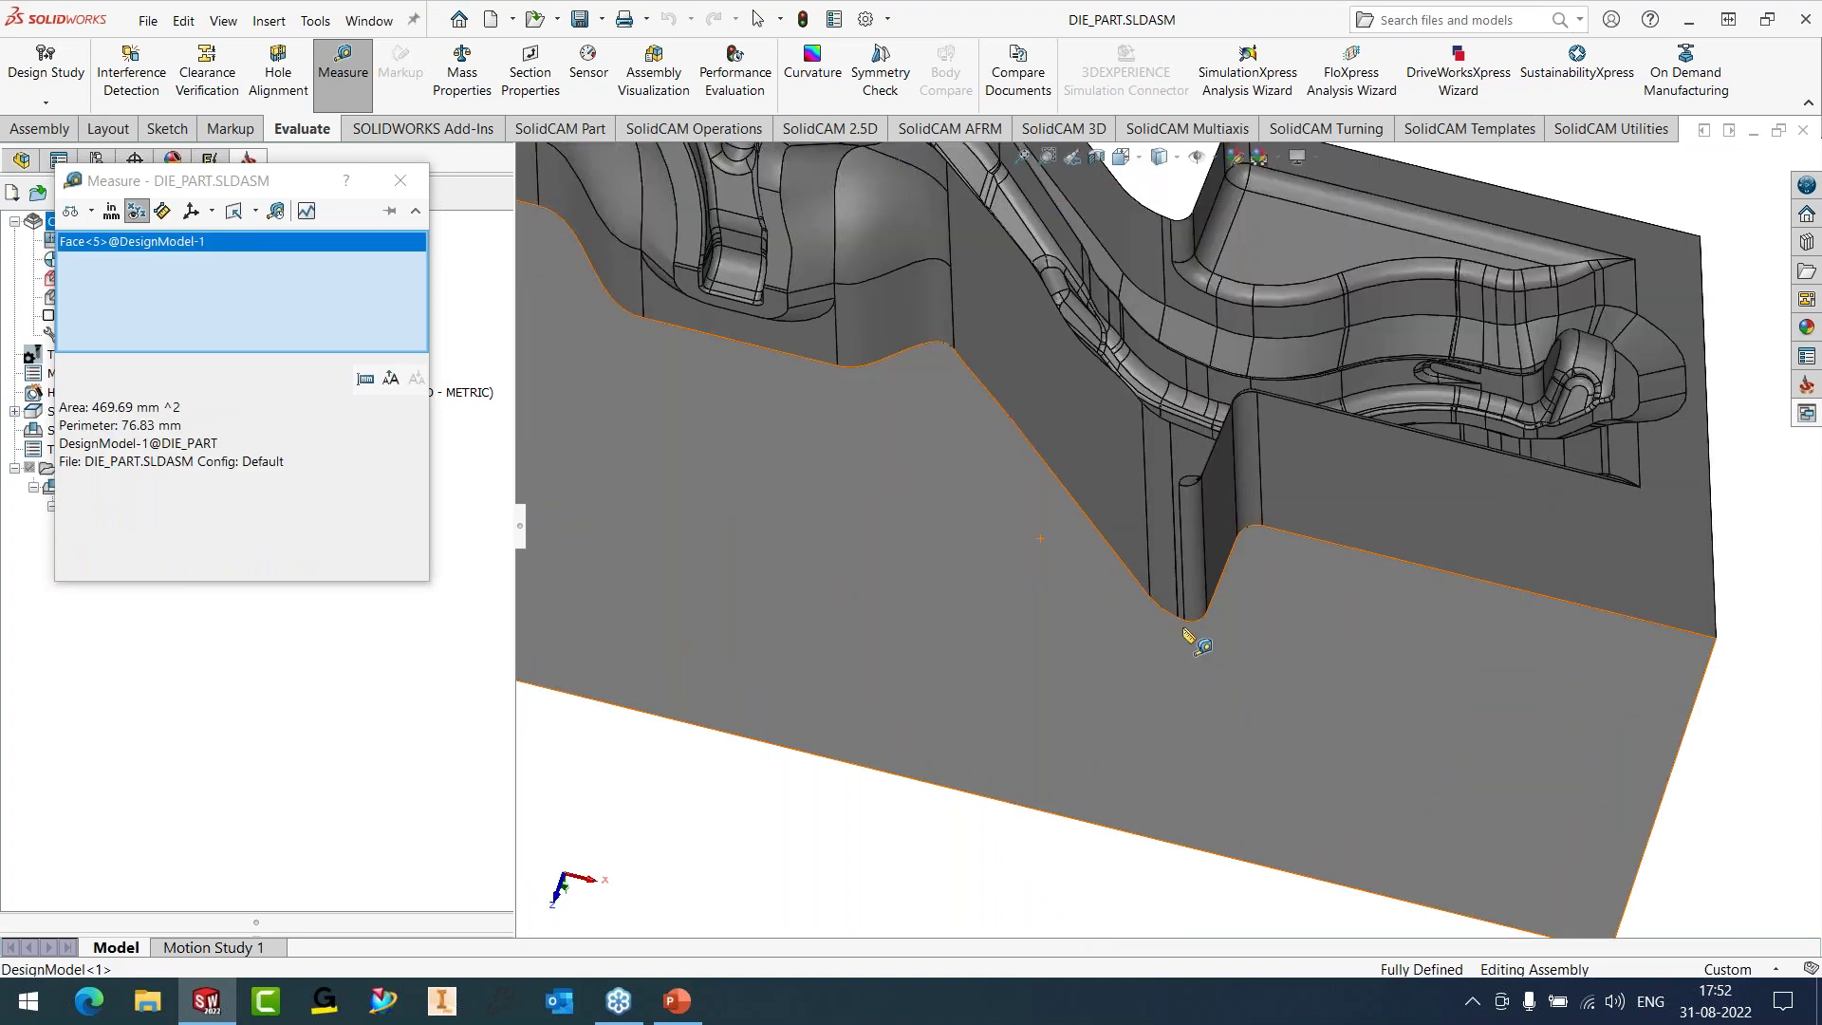
click(1185, 621)
scroll(1186, 621, up, 5)
middle_drag(1186, 622, 1183, 551)
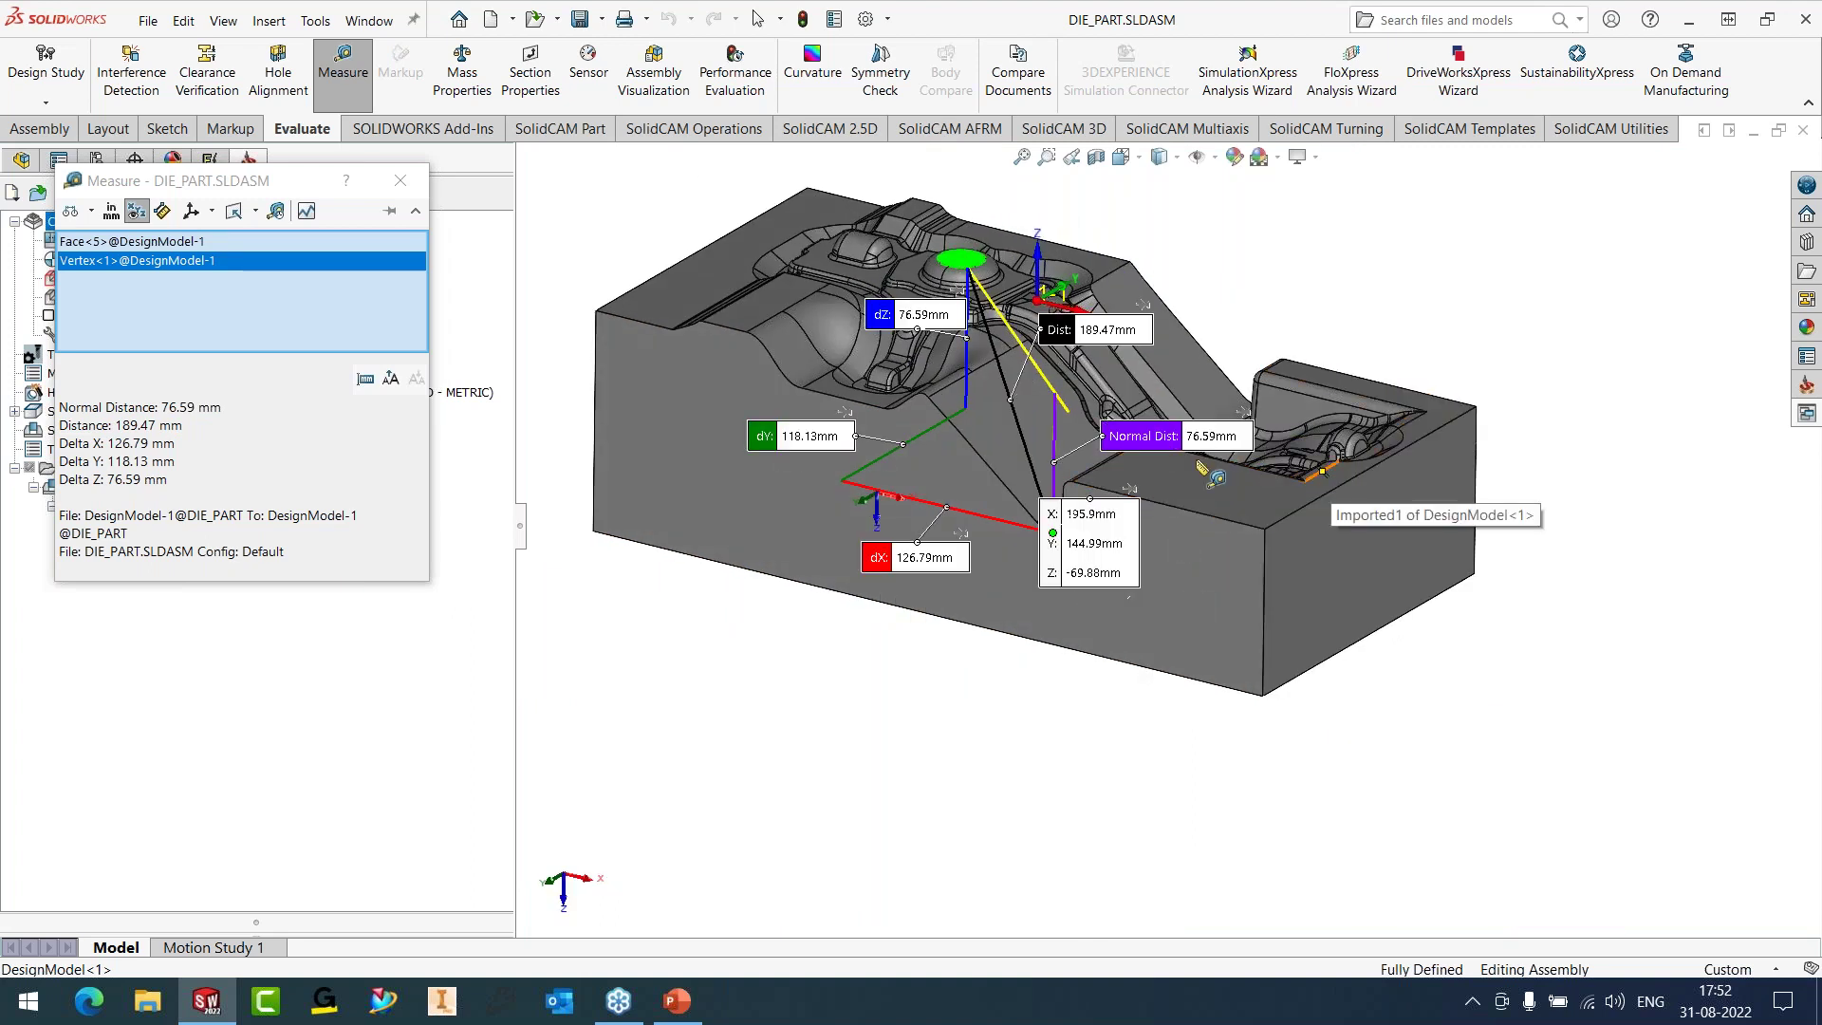
click(1413, 311)
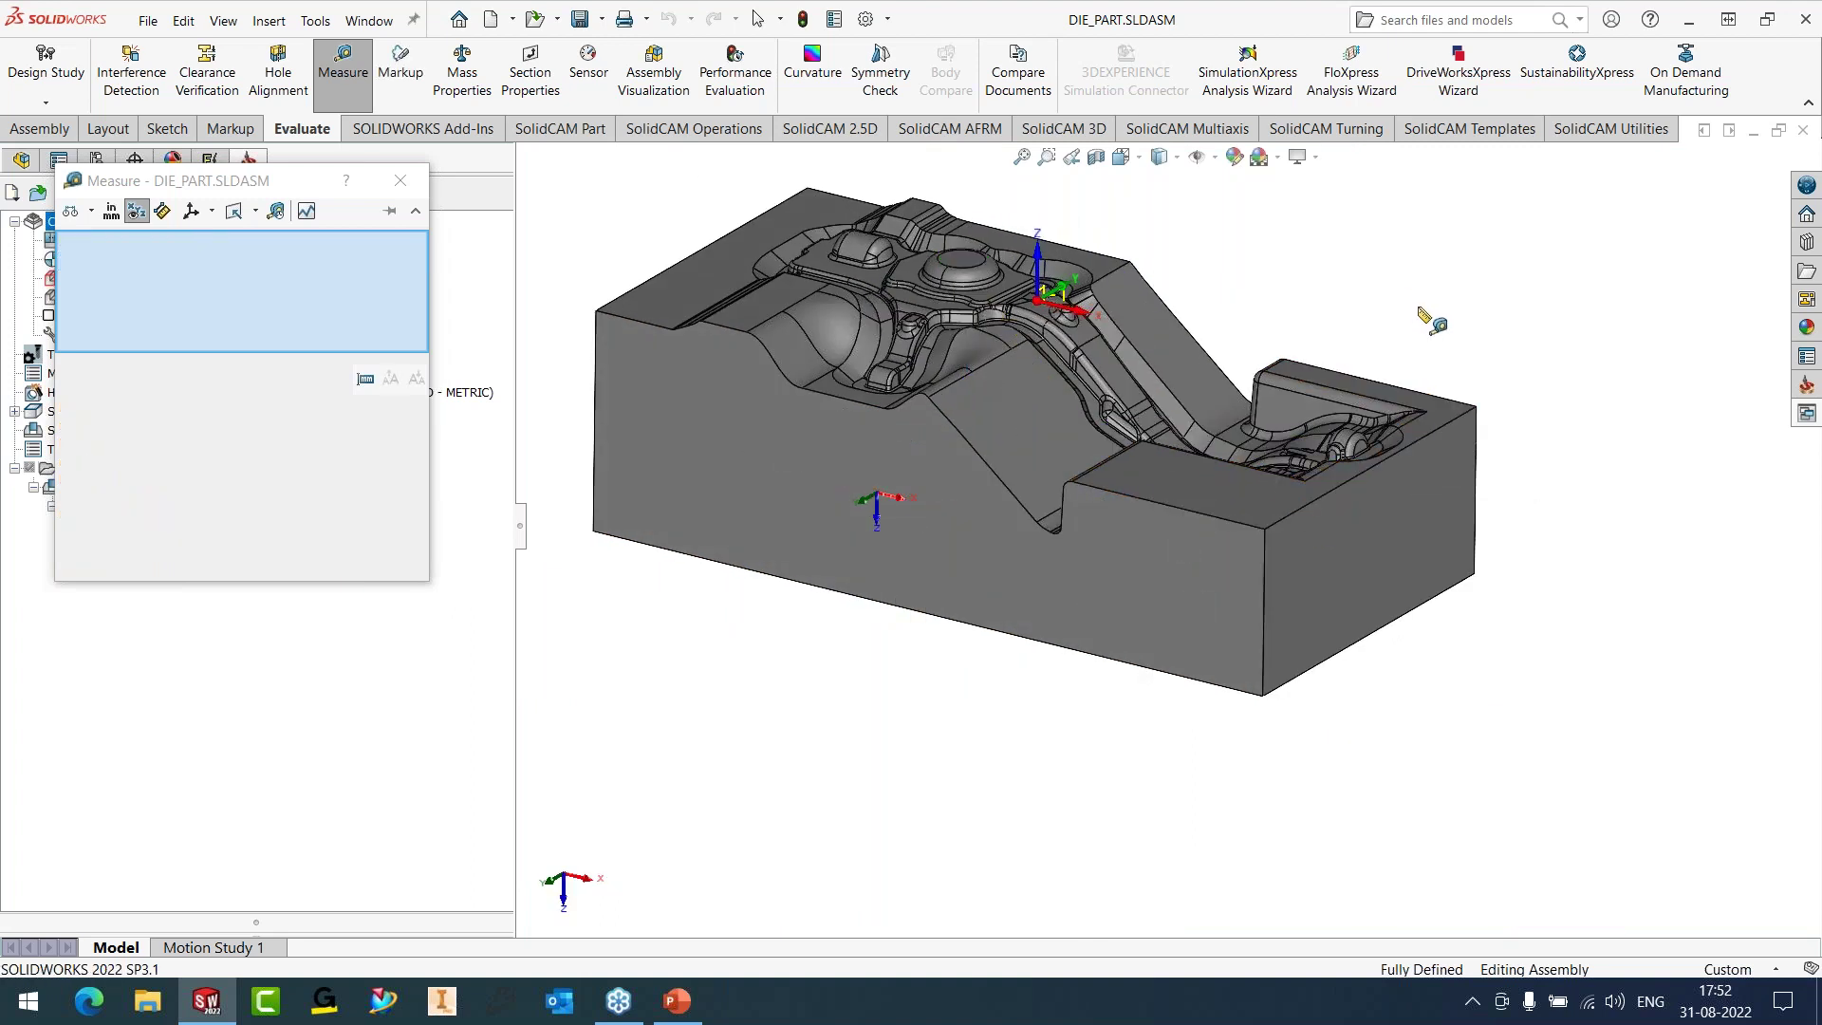
key(z)
scroll(980, 384, down, 1)
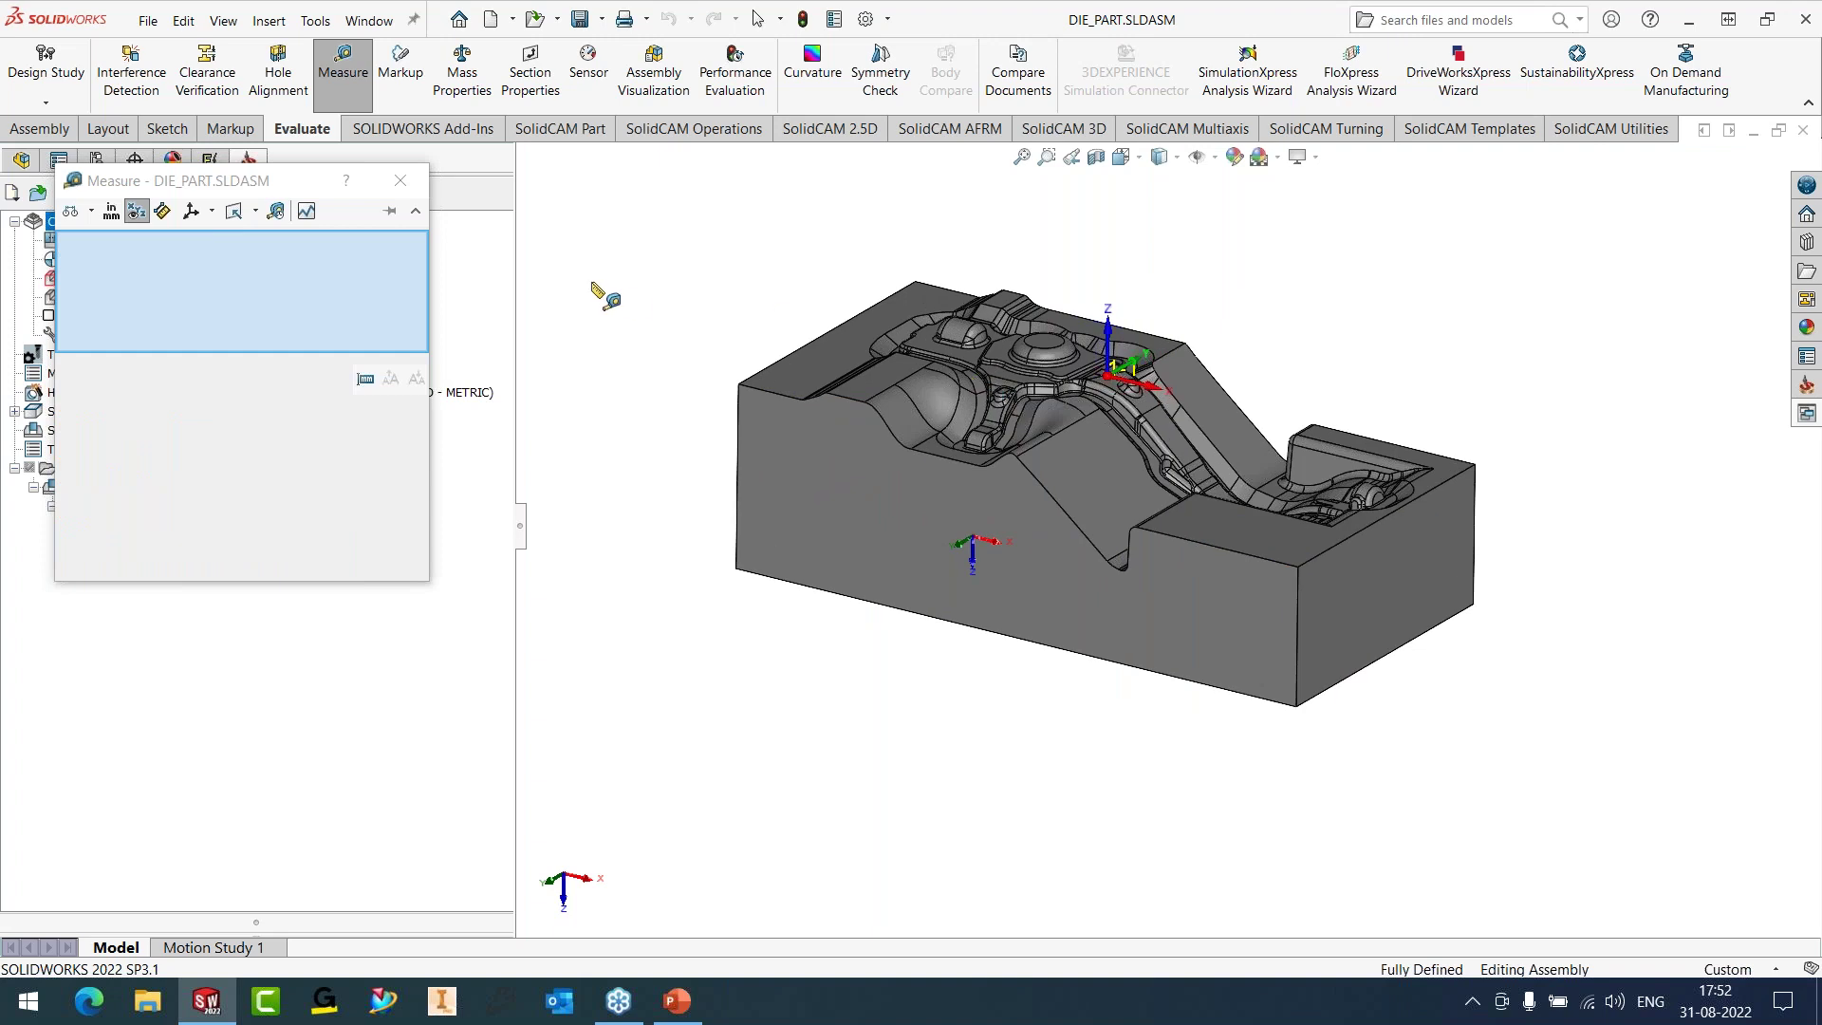
click(400, 180)
- Open the THSR_Cntr_target operation for editing and set the target surface's global offset to 0.75
middle_drag(1203, 410, 1208, 487)
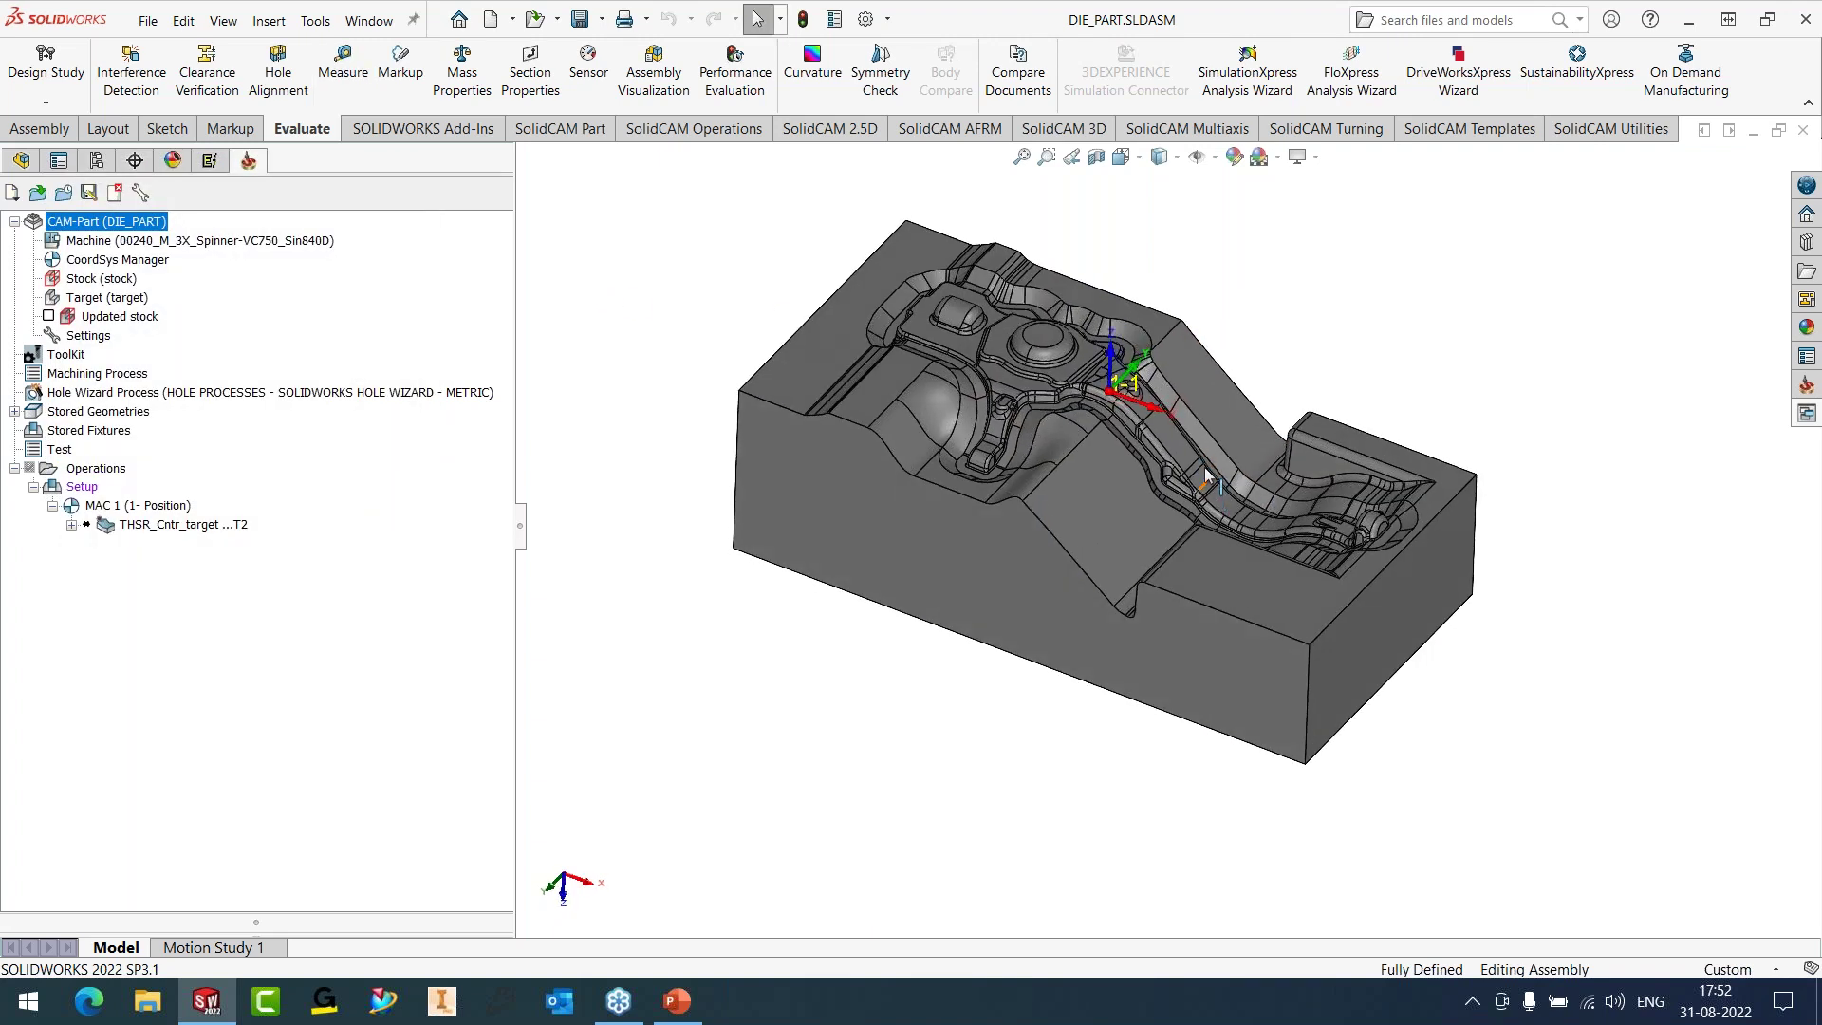
scroll(1048, 339, down, 2)
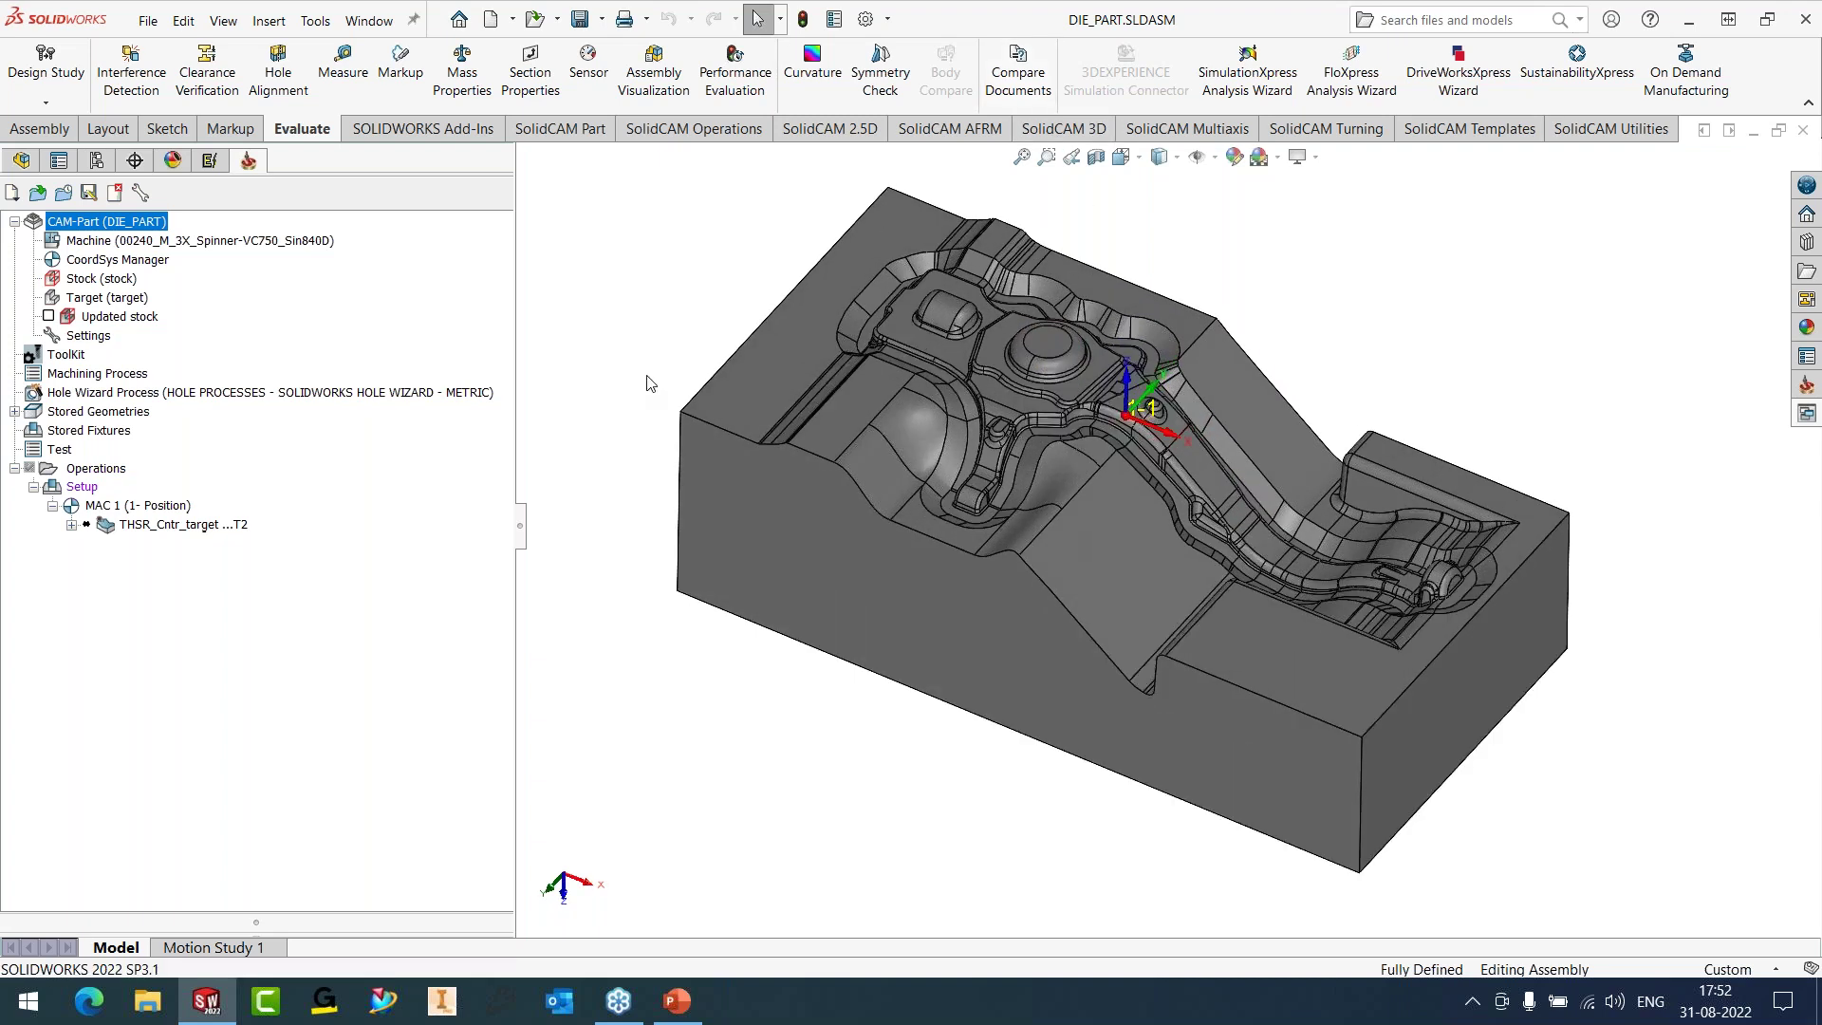
click(175, 526)
right_click(175, 527)
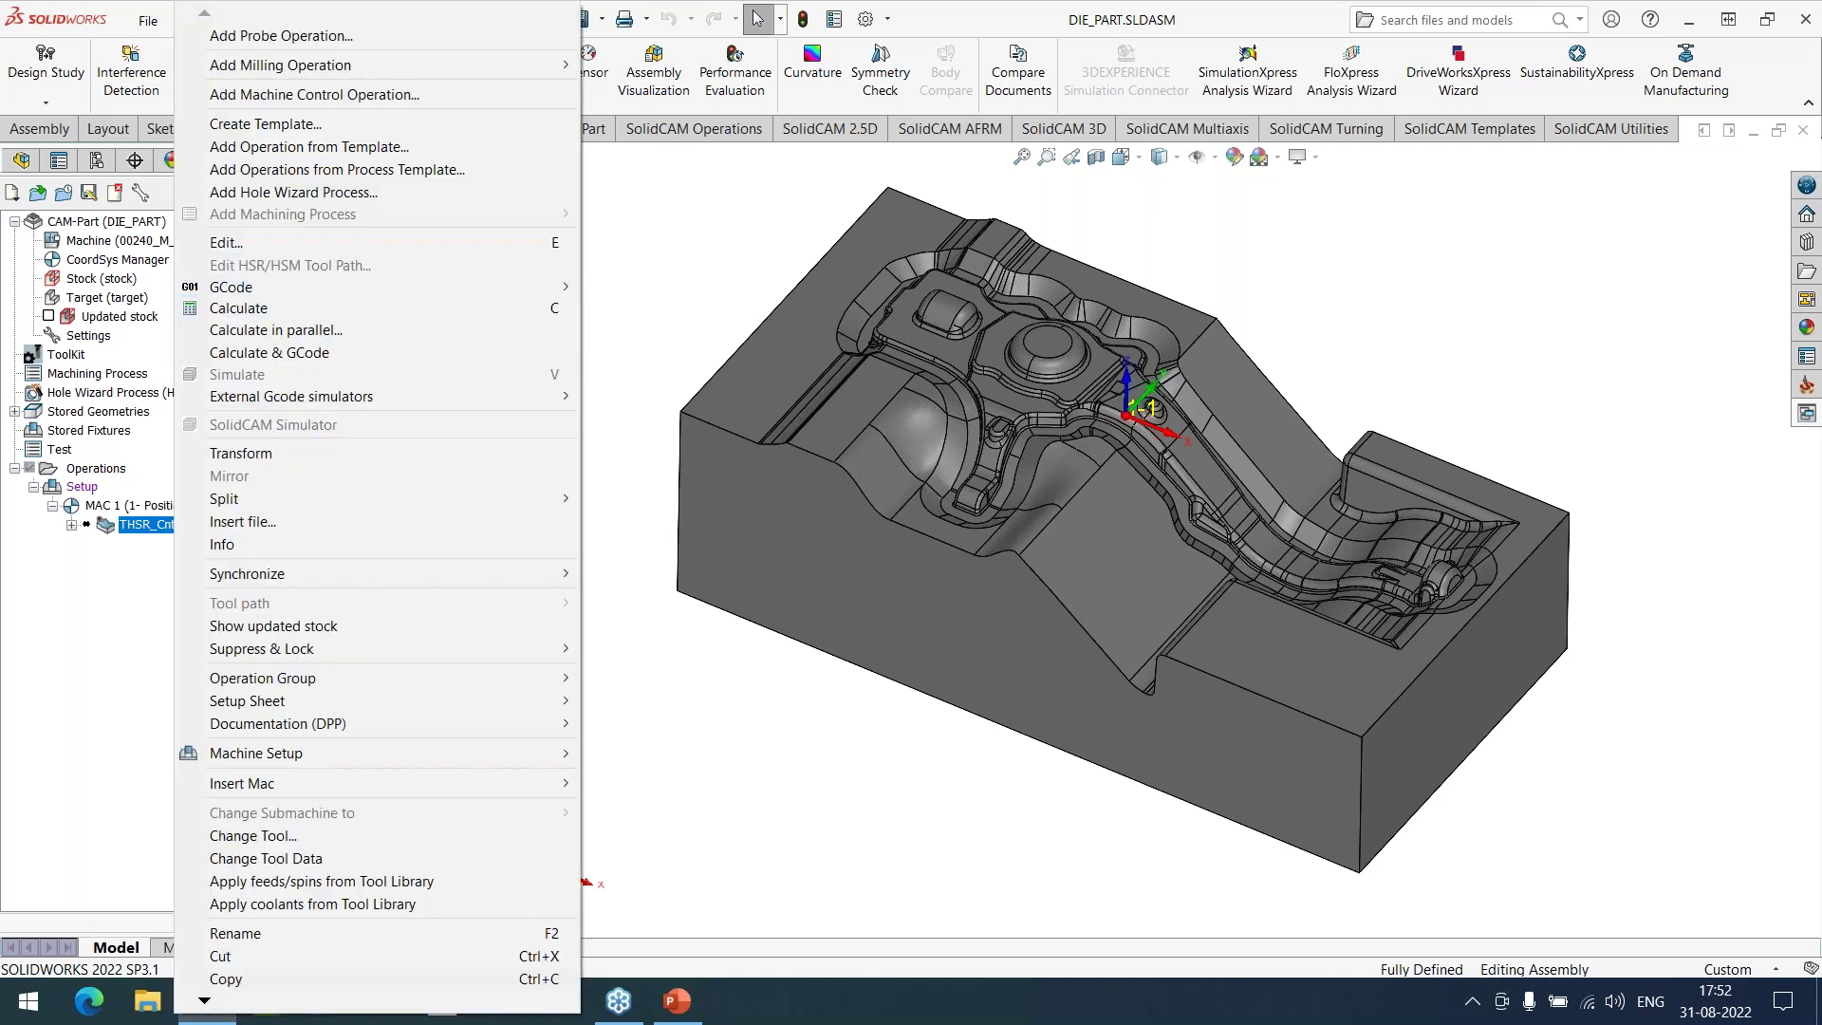
click(218, 290)
drag(756, 207, 1073, 182)
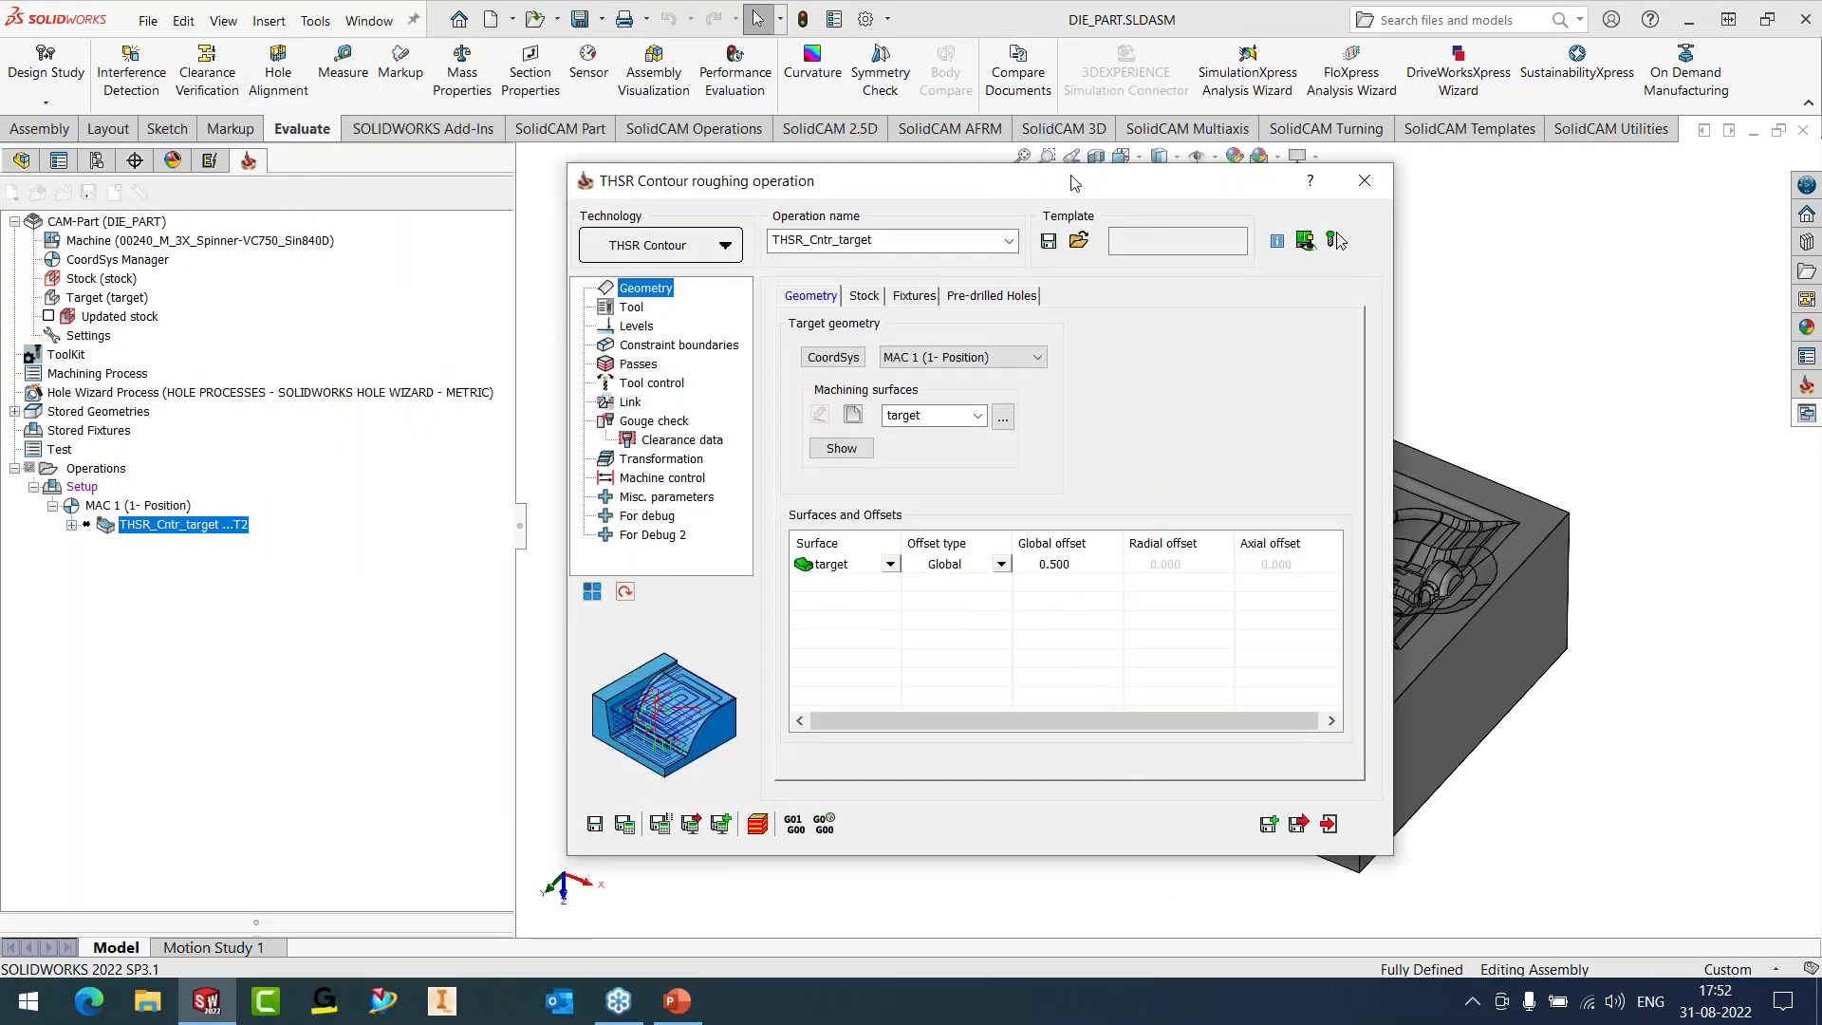
click(1054, 564)
click(1053, 563)
text(0.75)
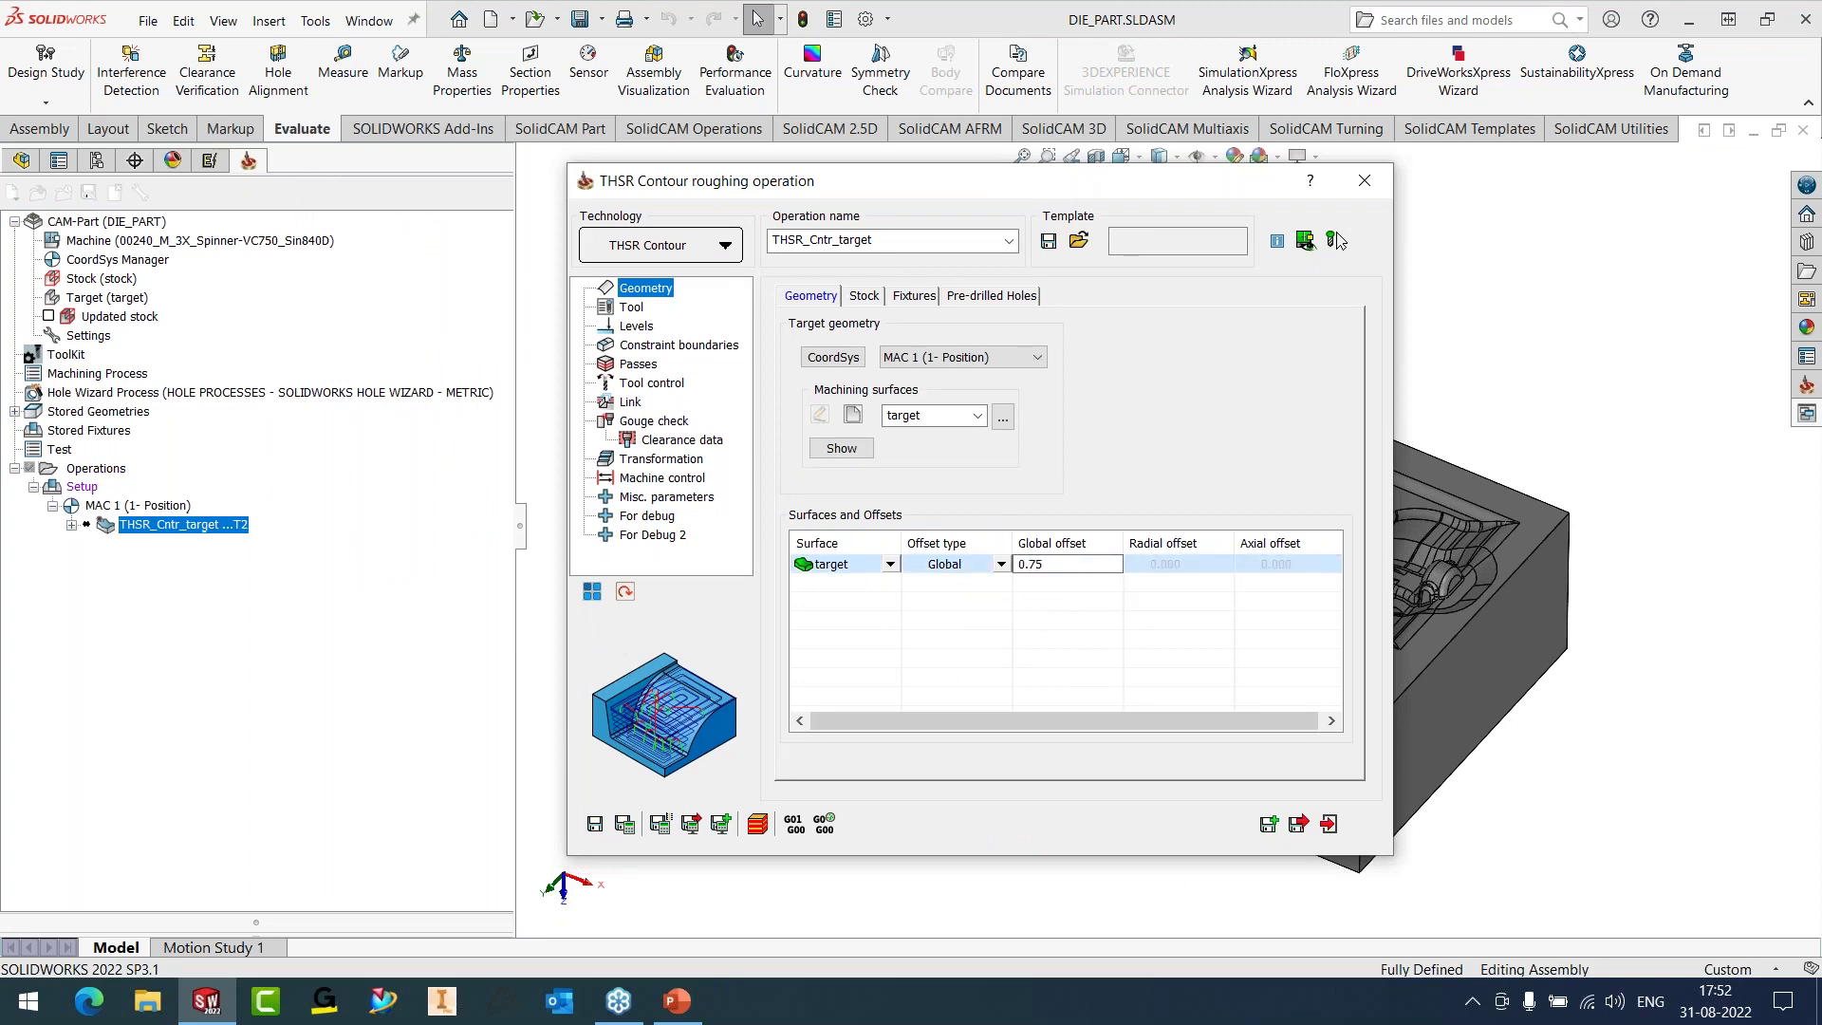
key(Return)
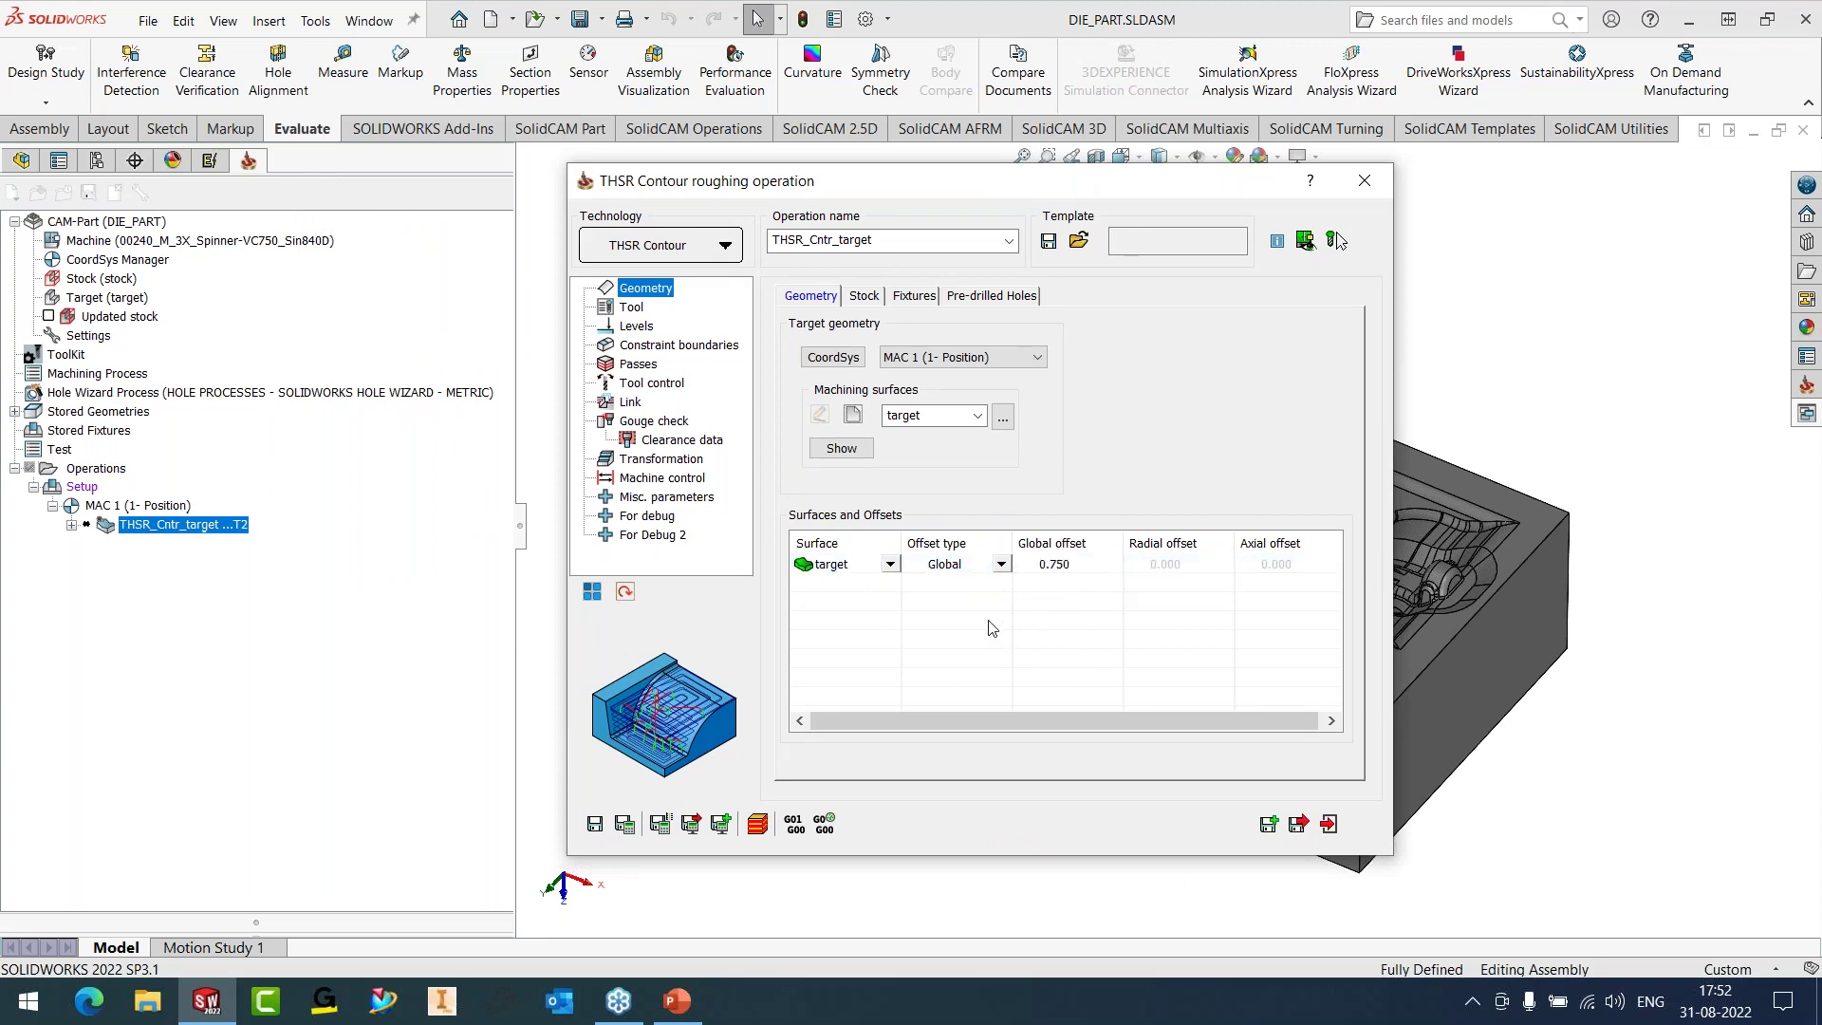
- Set the roughing passes to a step down of 0.35 and a step over of 50% of the tool diameter
click(633, 309)
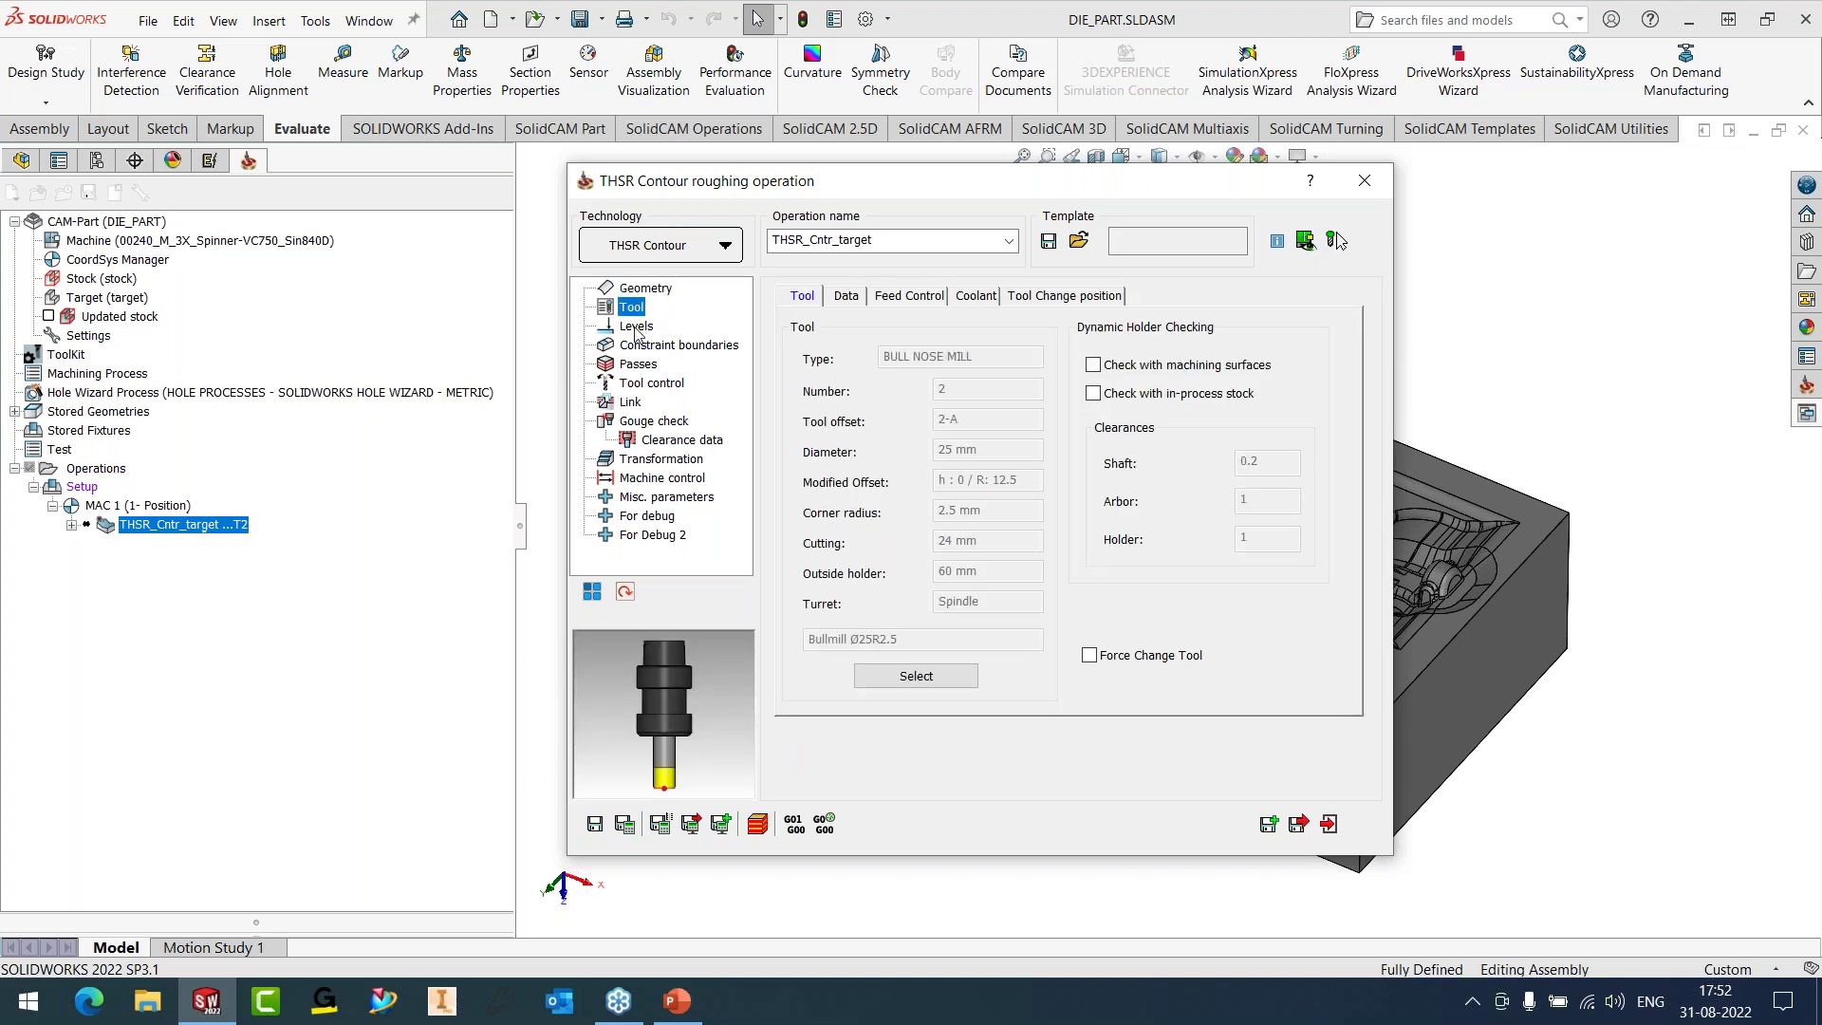
click(636, 327)
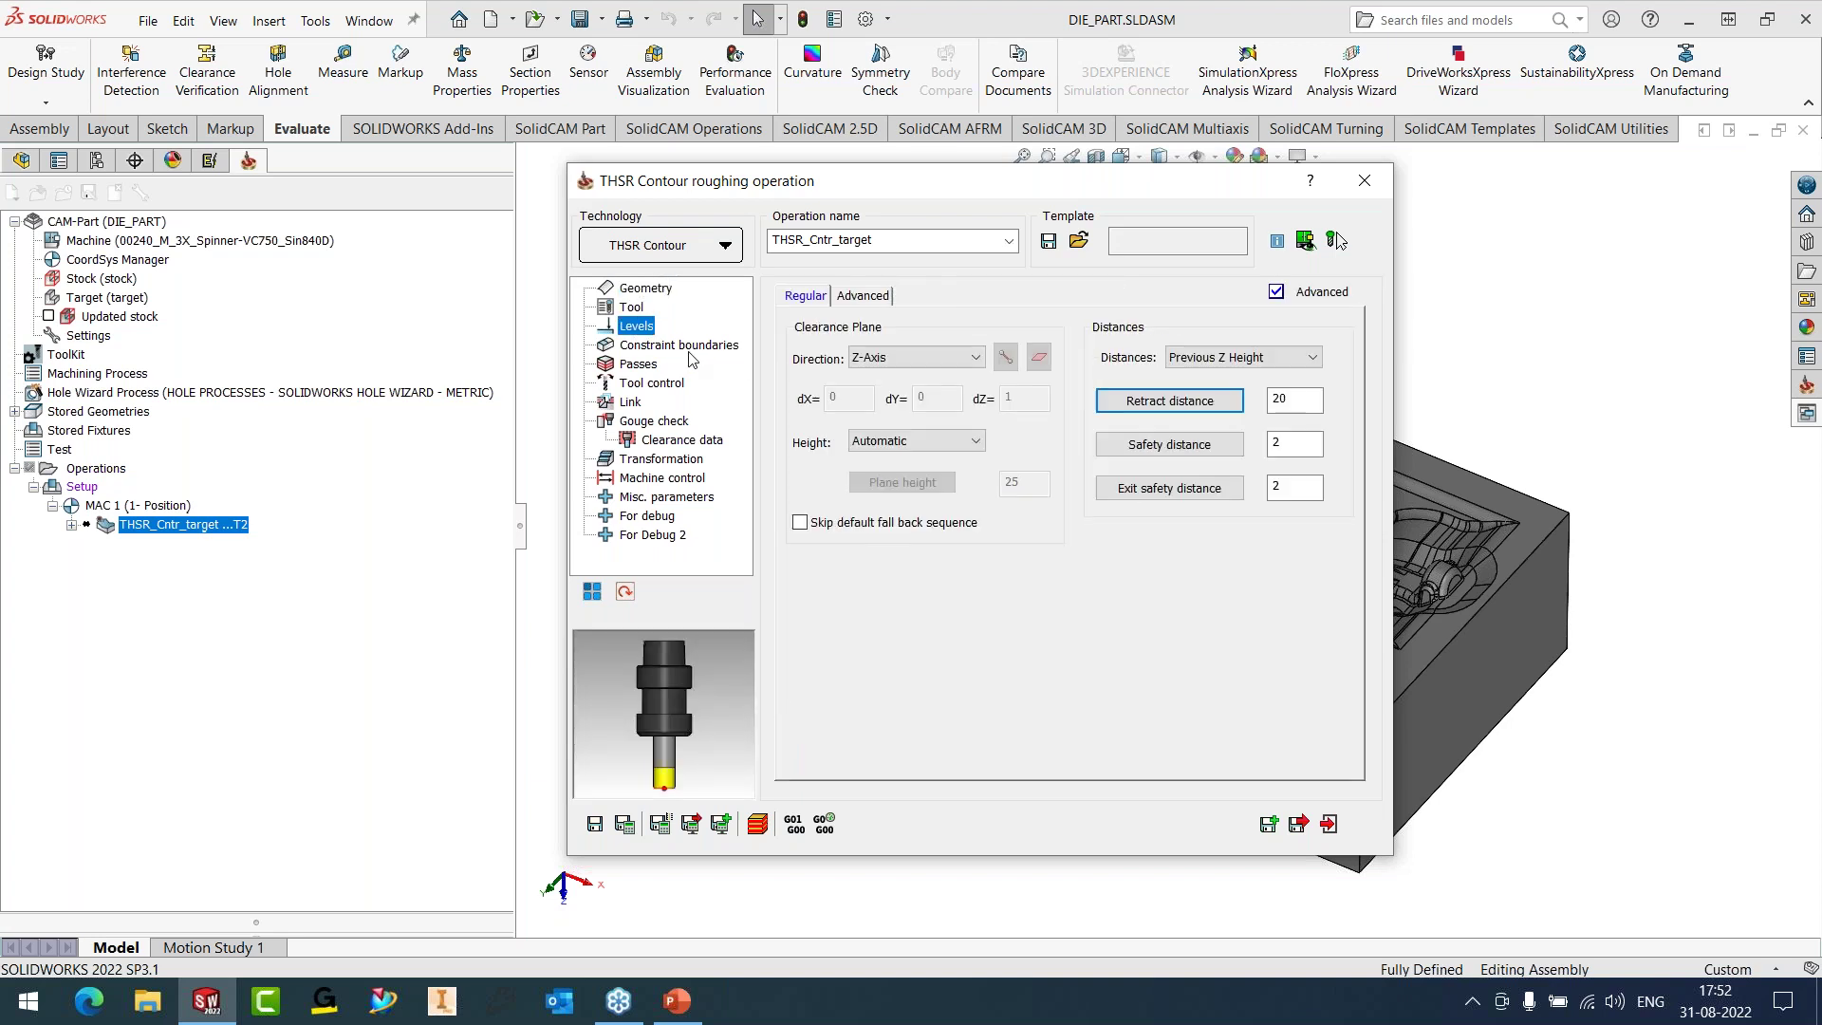
click(691, 351)
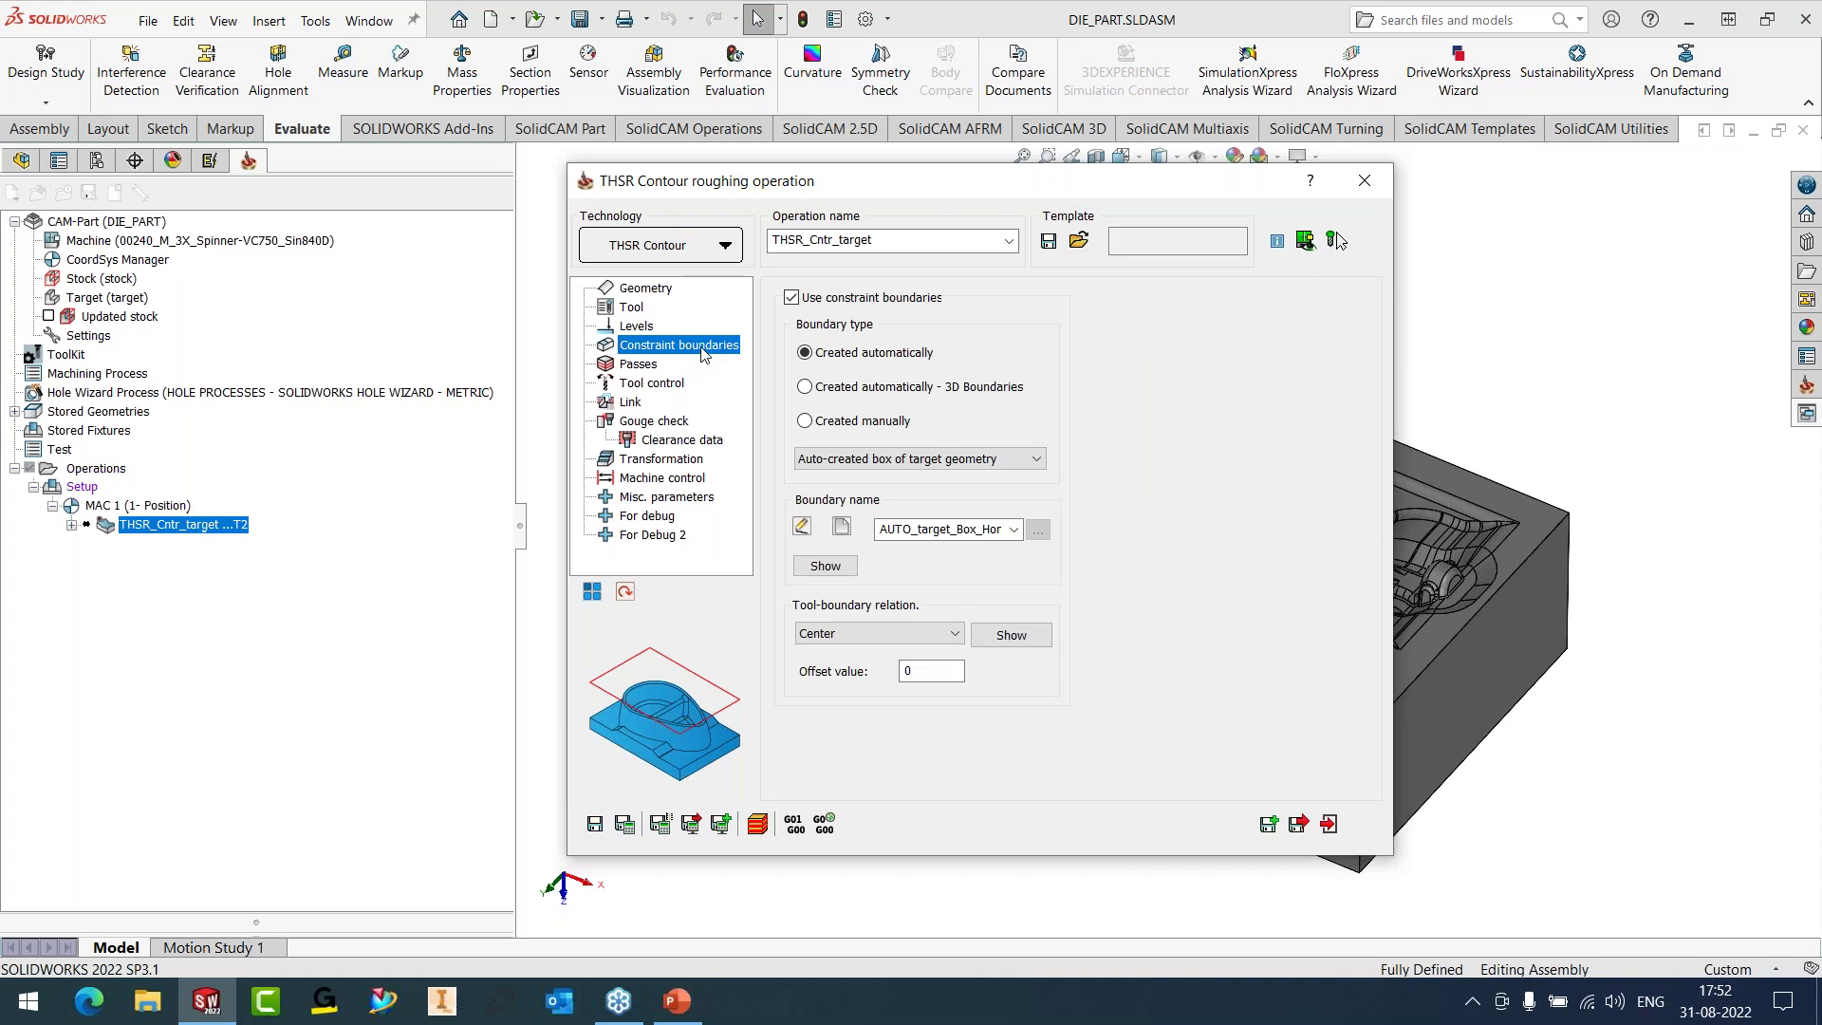
click(635, 365)
drag(998, 348, 952, 346)
text(0.35)
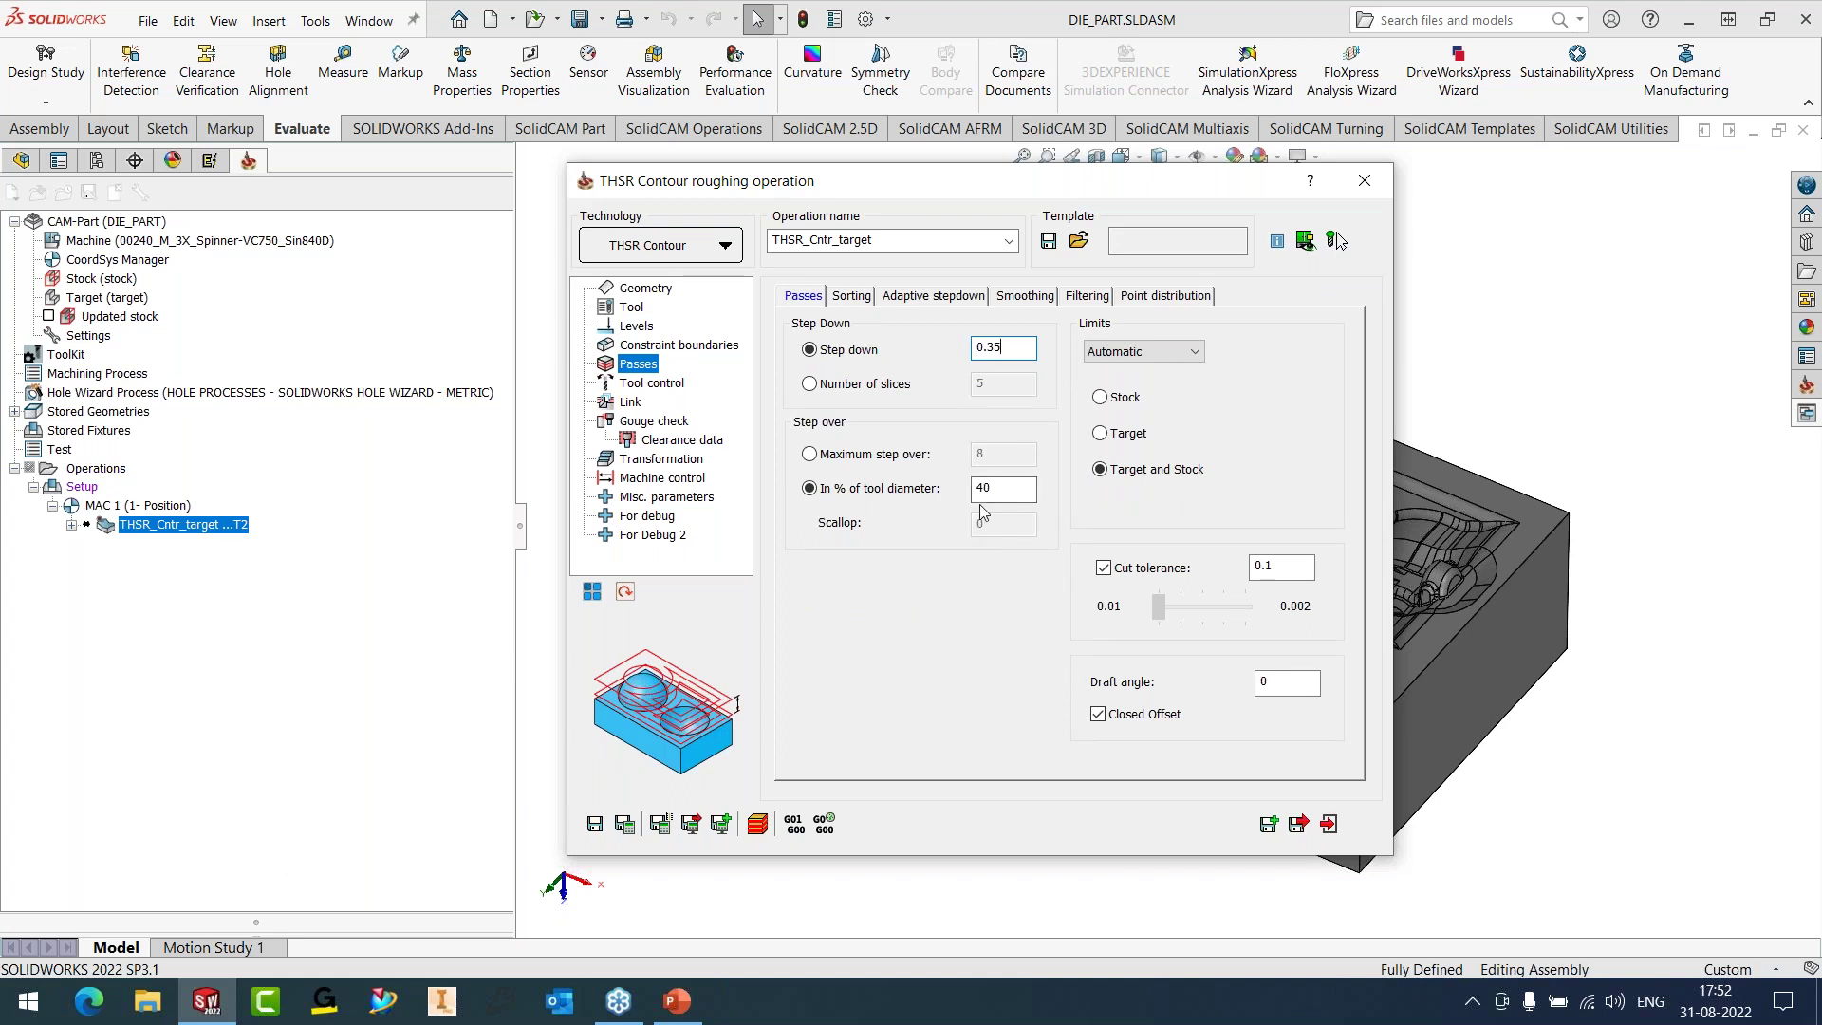
key(Tab)
text(50)
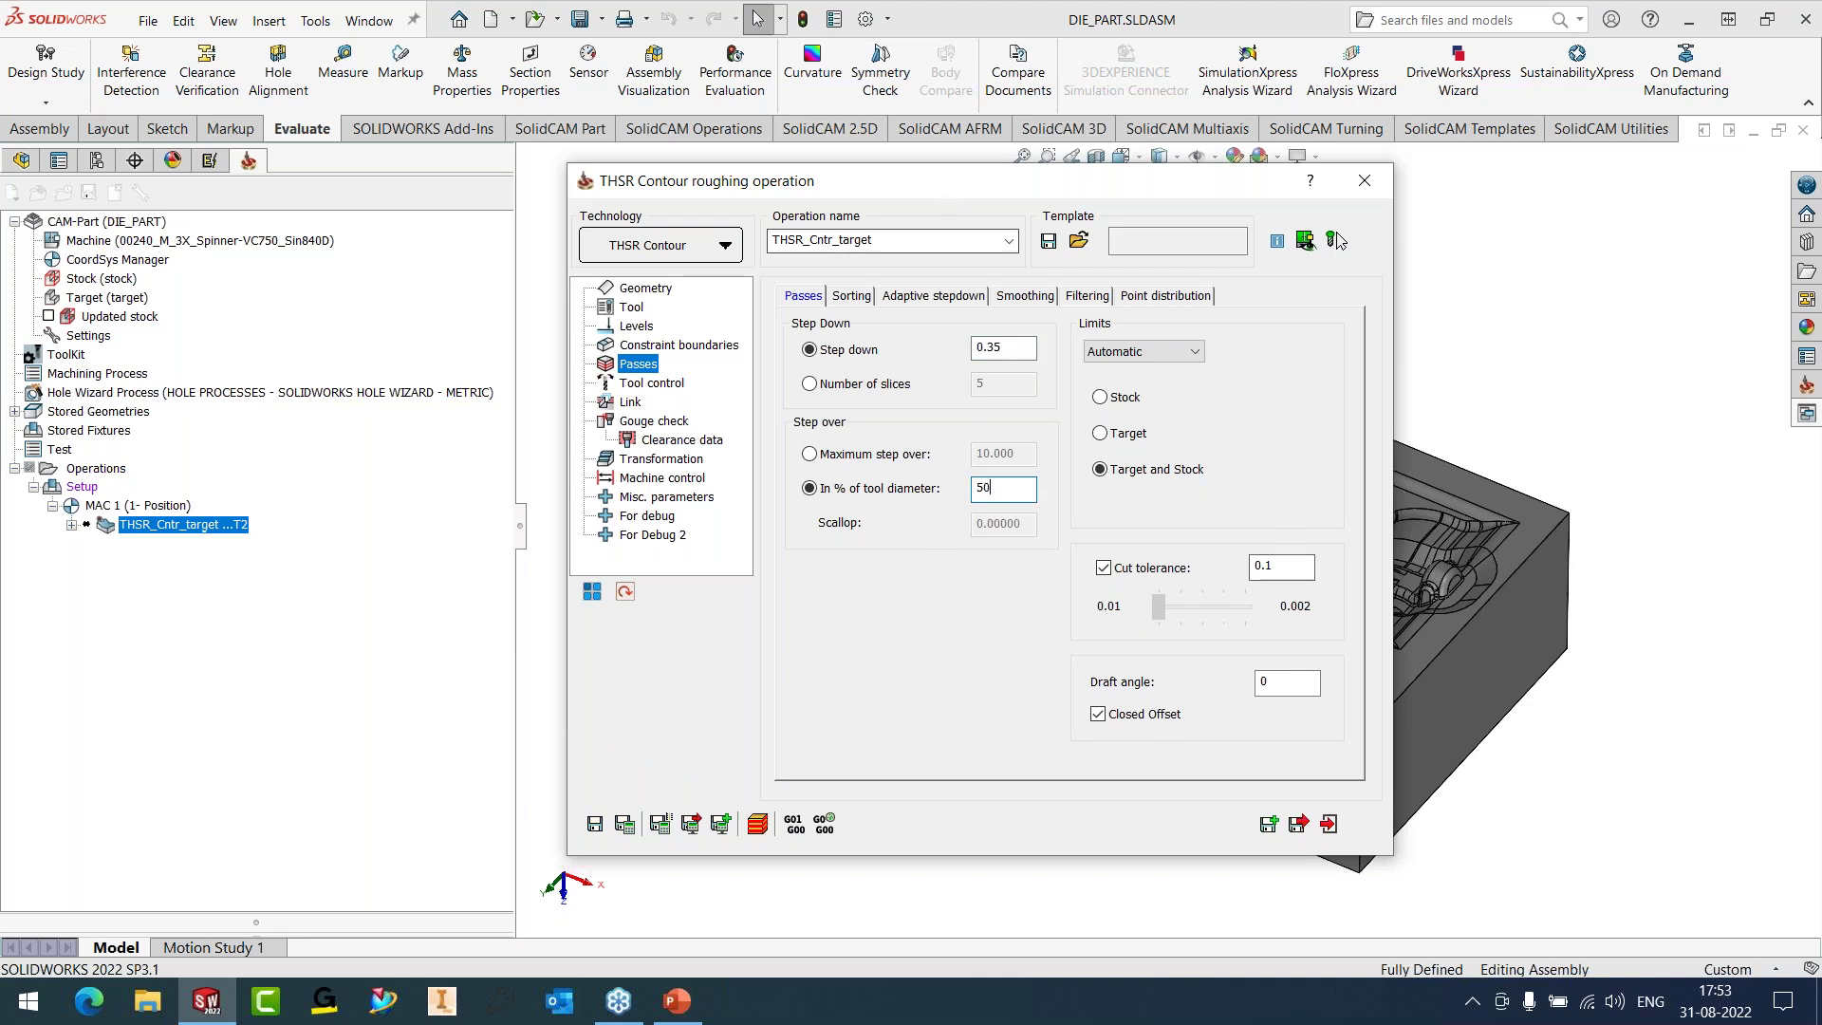
- In the passes' point distribution settings, set the arc fit factor to 1 and disable Arc fit
click(864, 297)
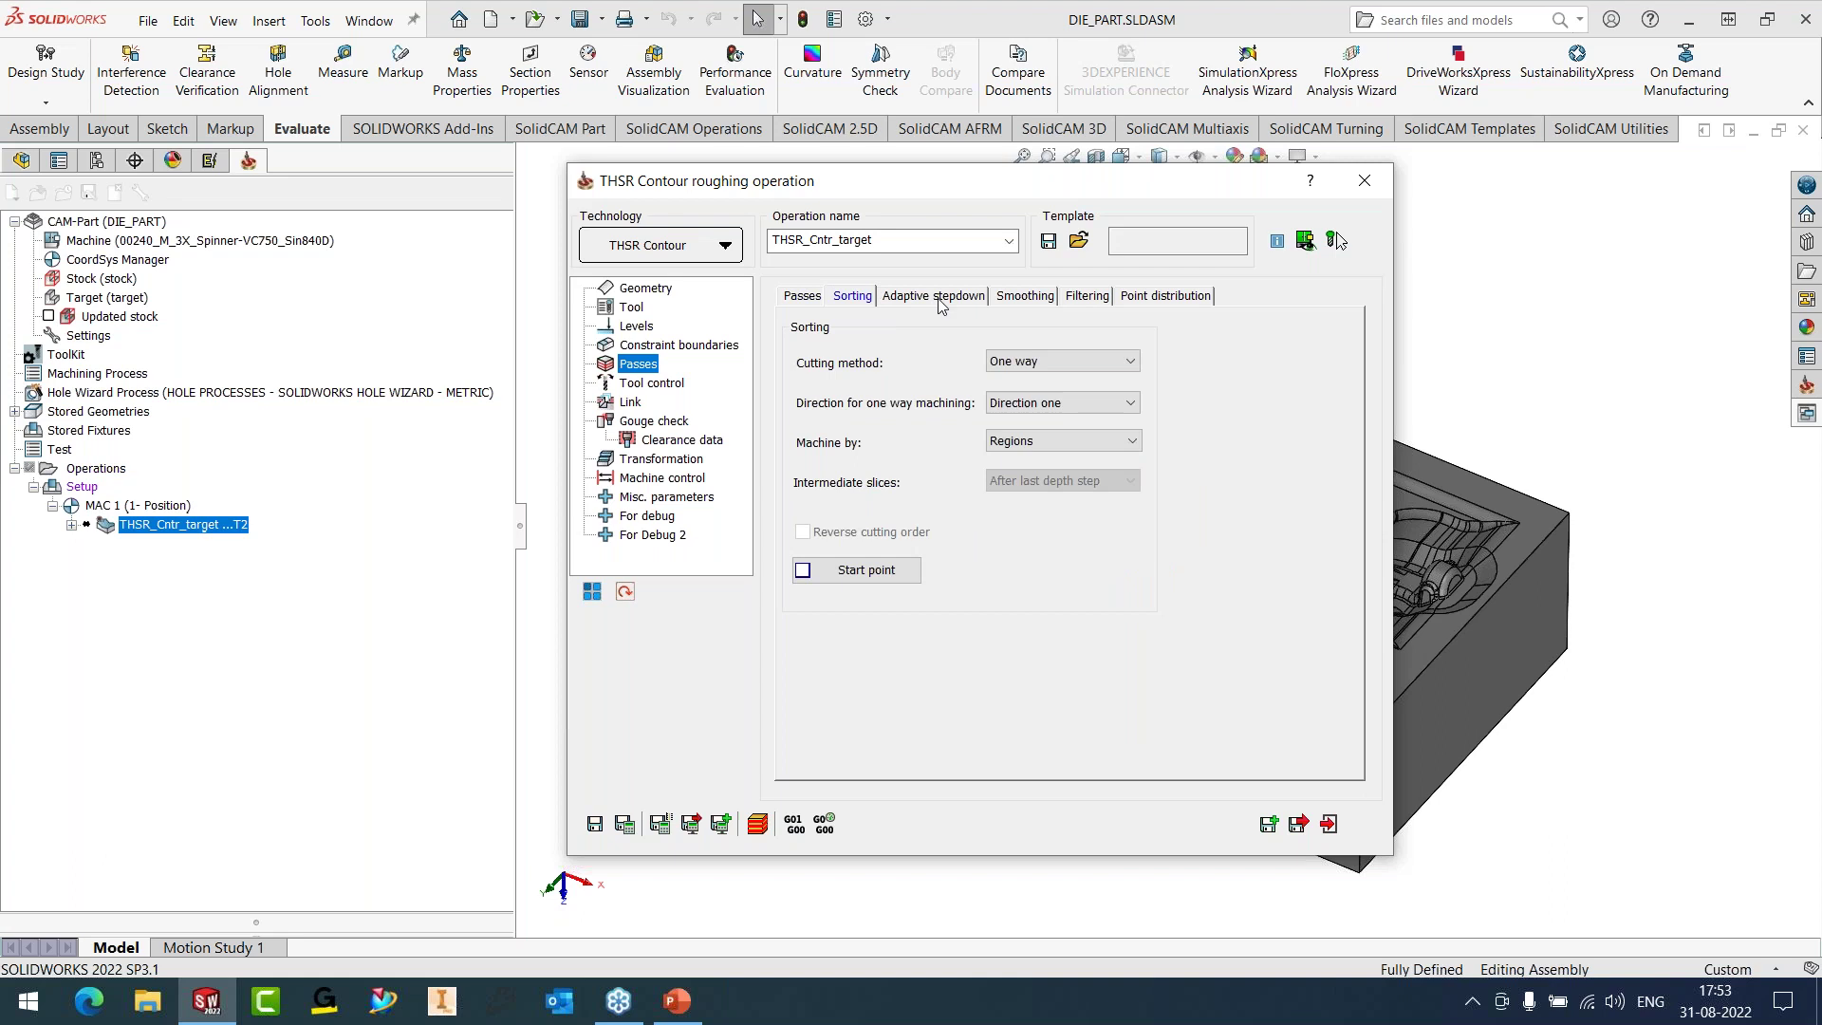
click(938, 298)
click(1027, 300)
click(1088, 300)
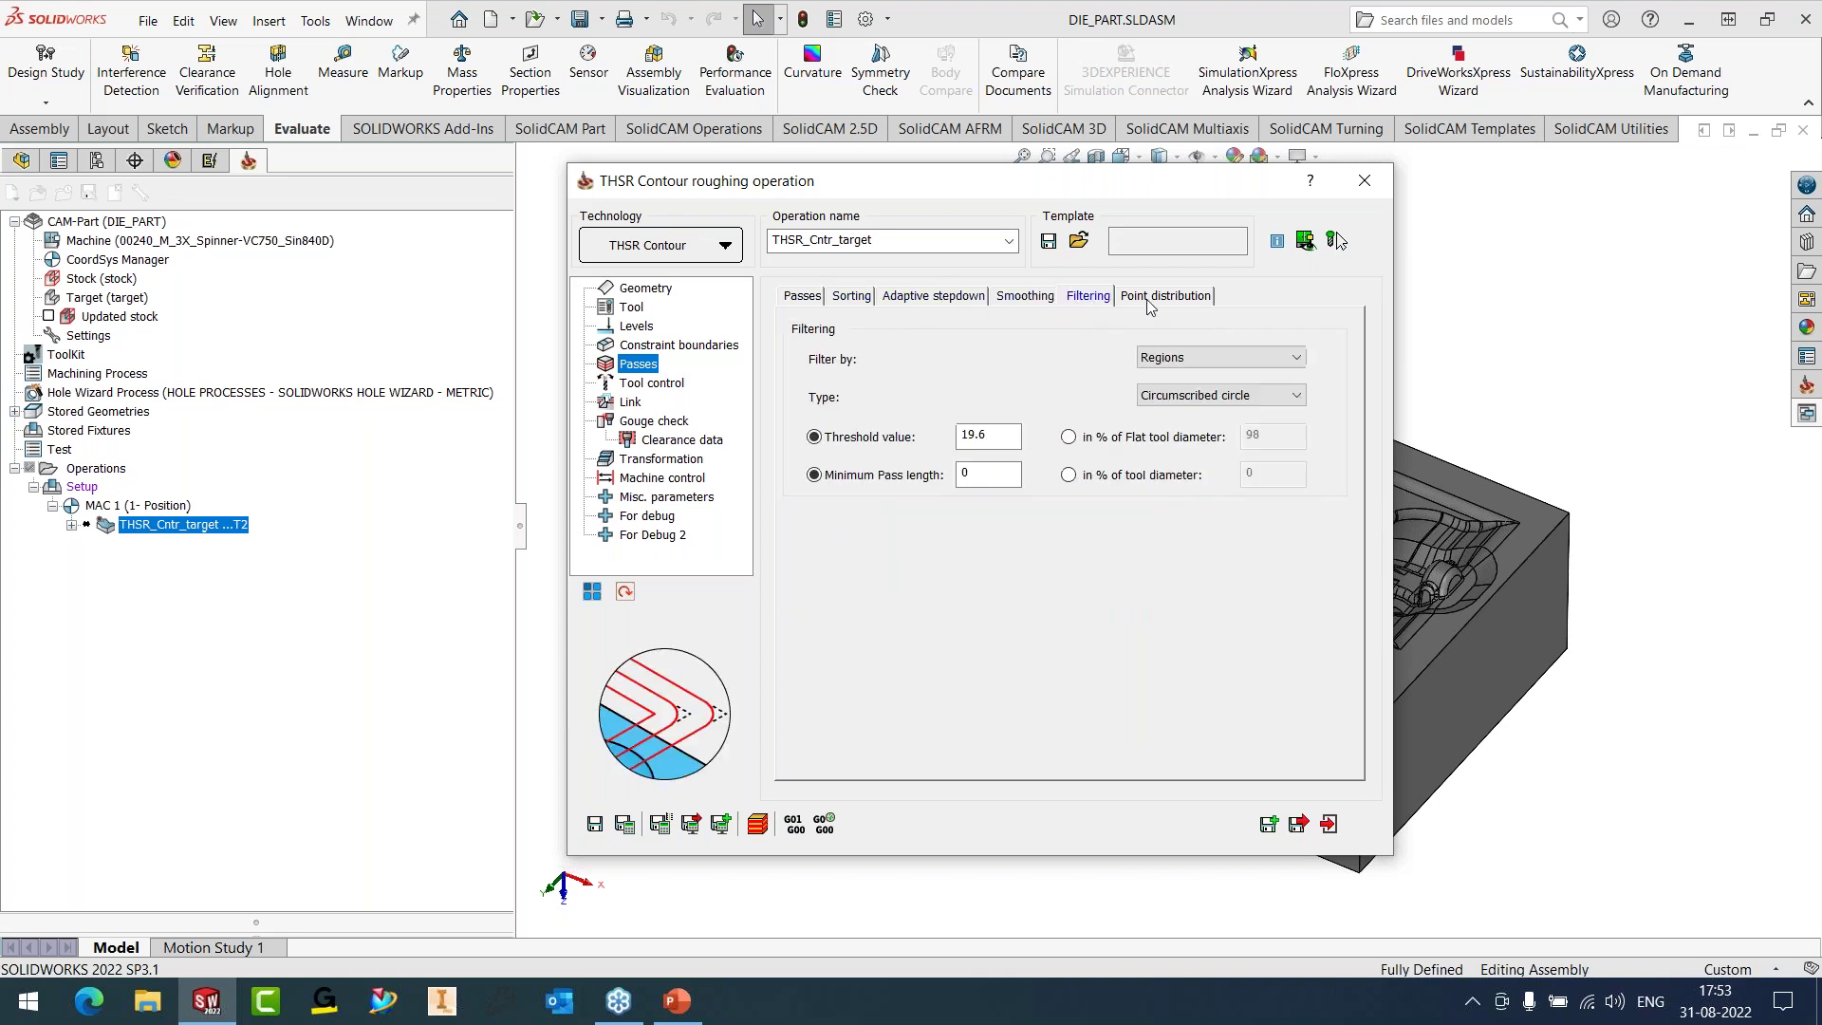
click(1204, 295)
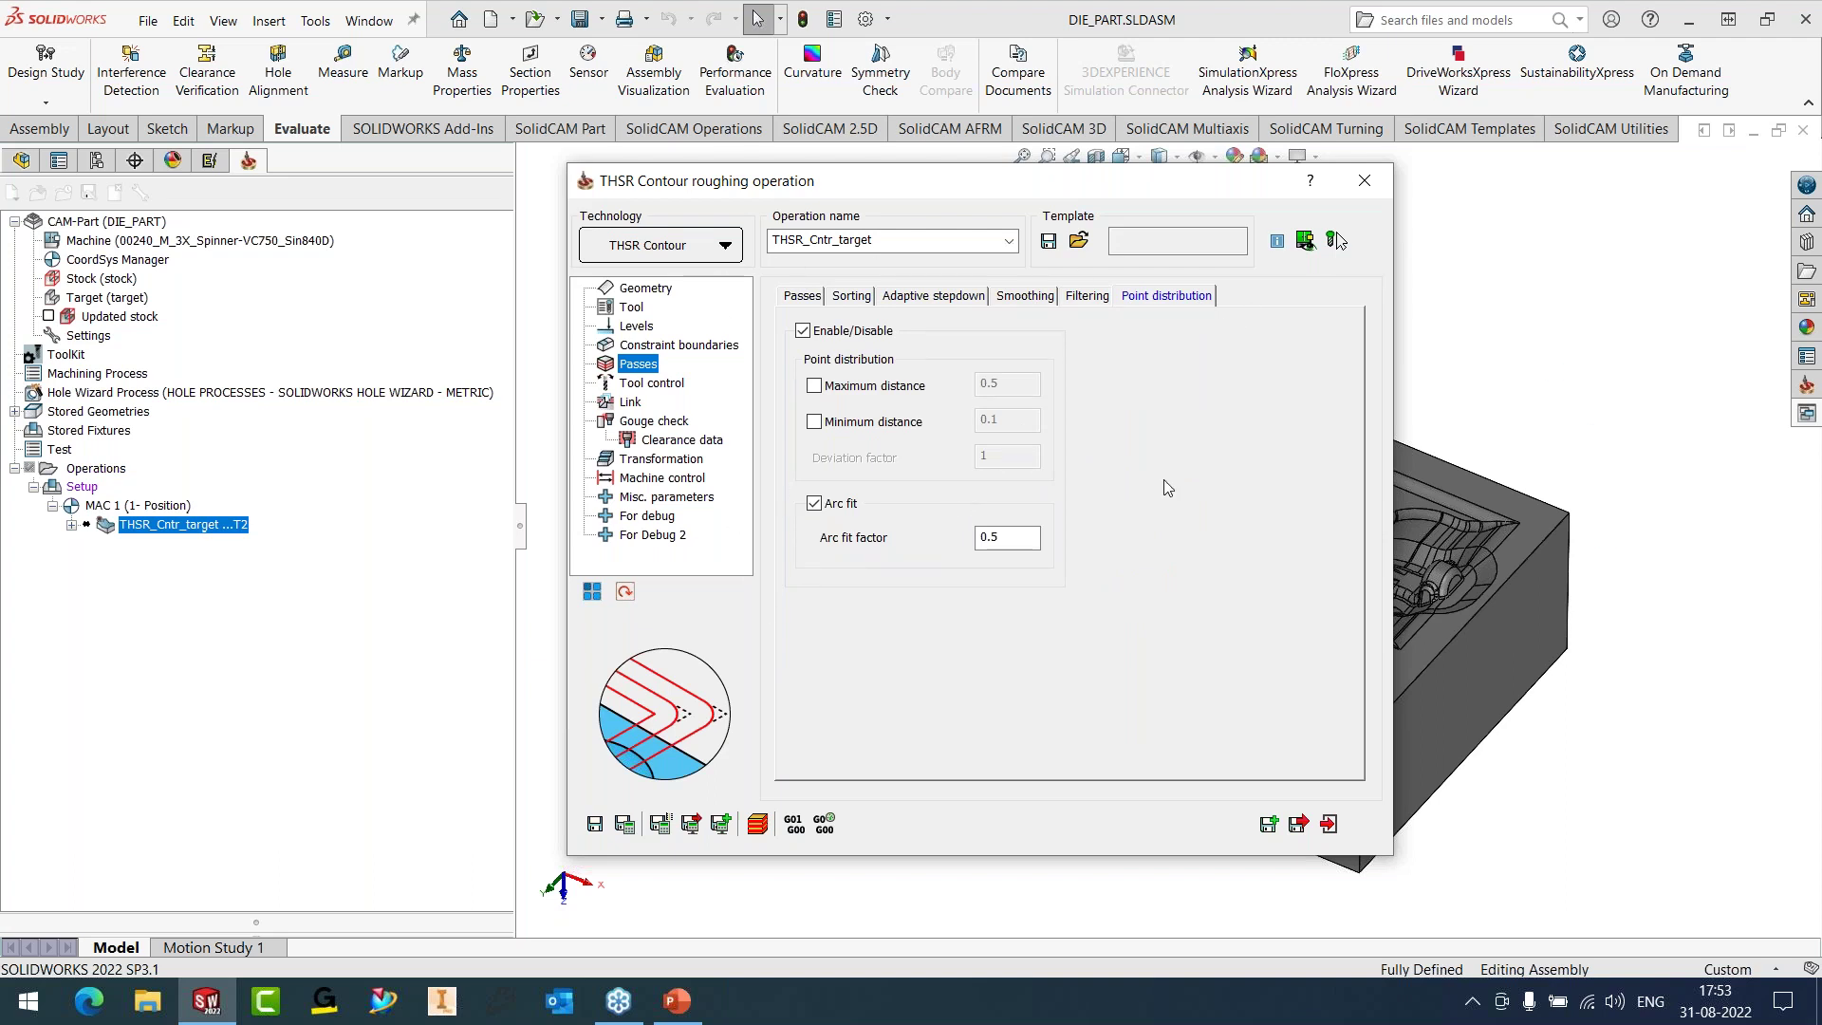
click(1034, 537)
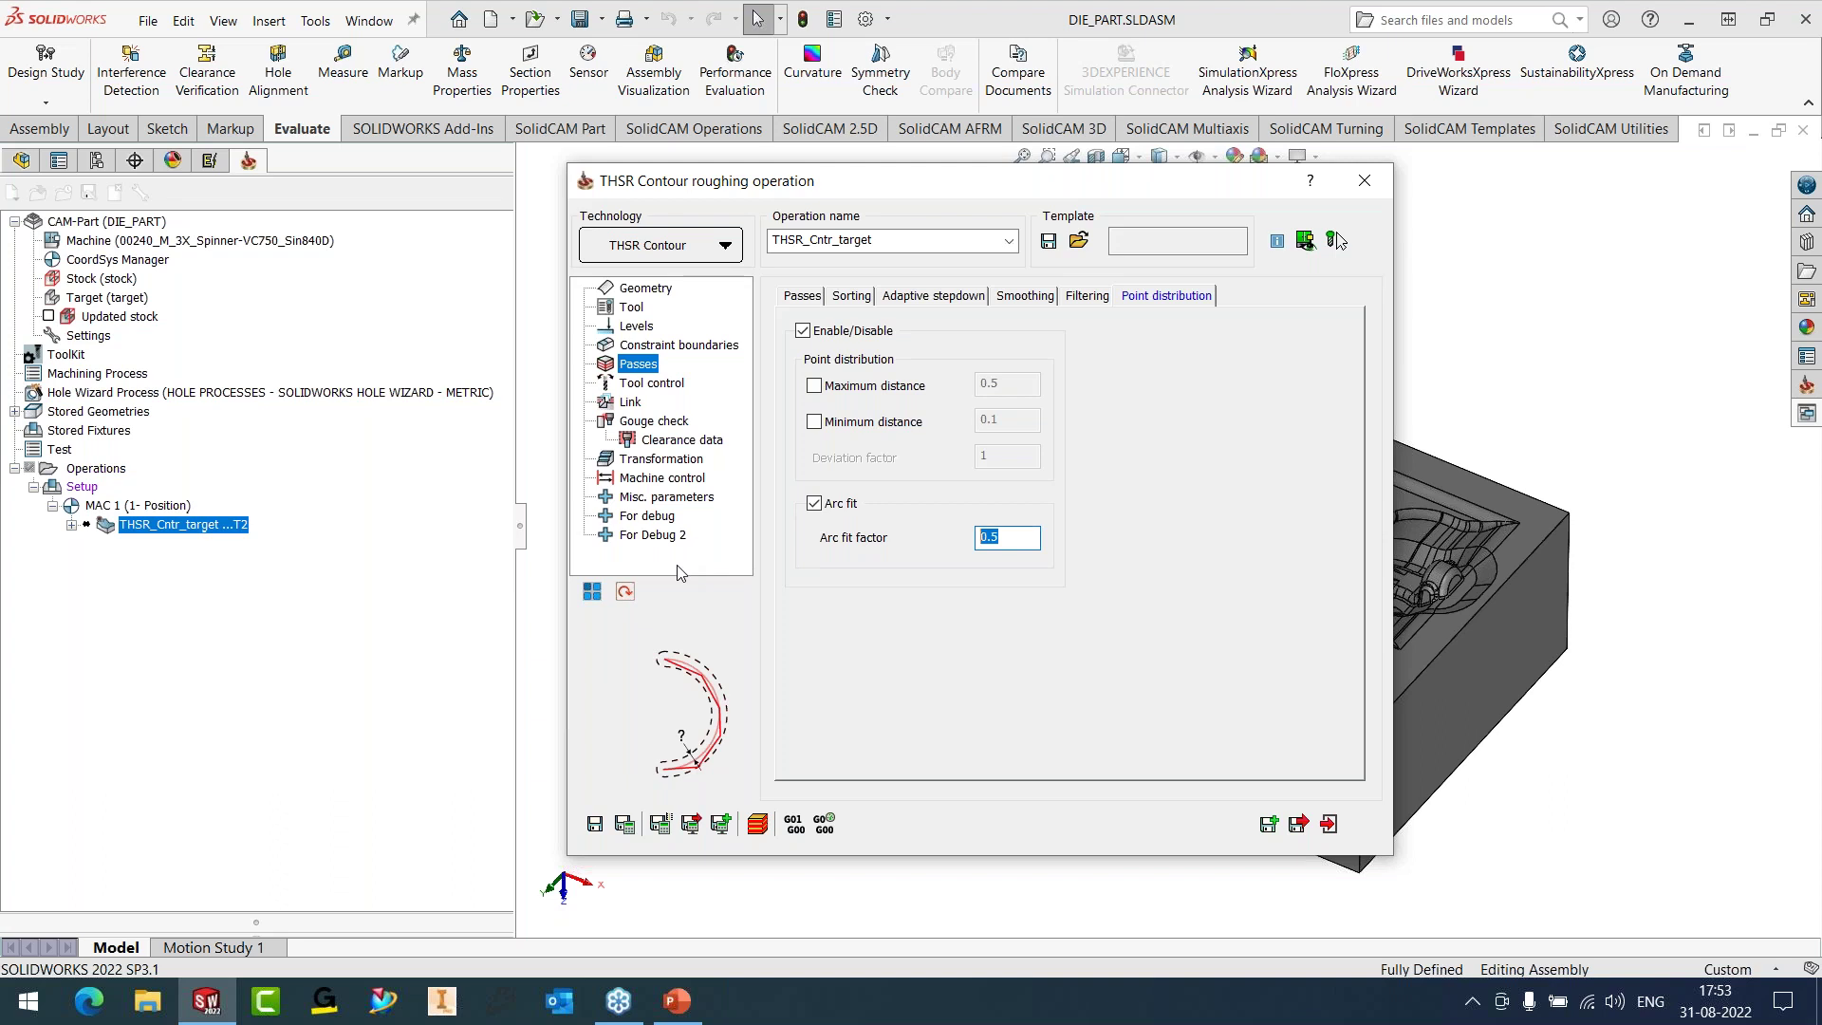
text(1)
click(815, 504)
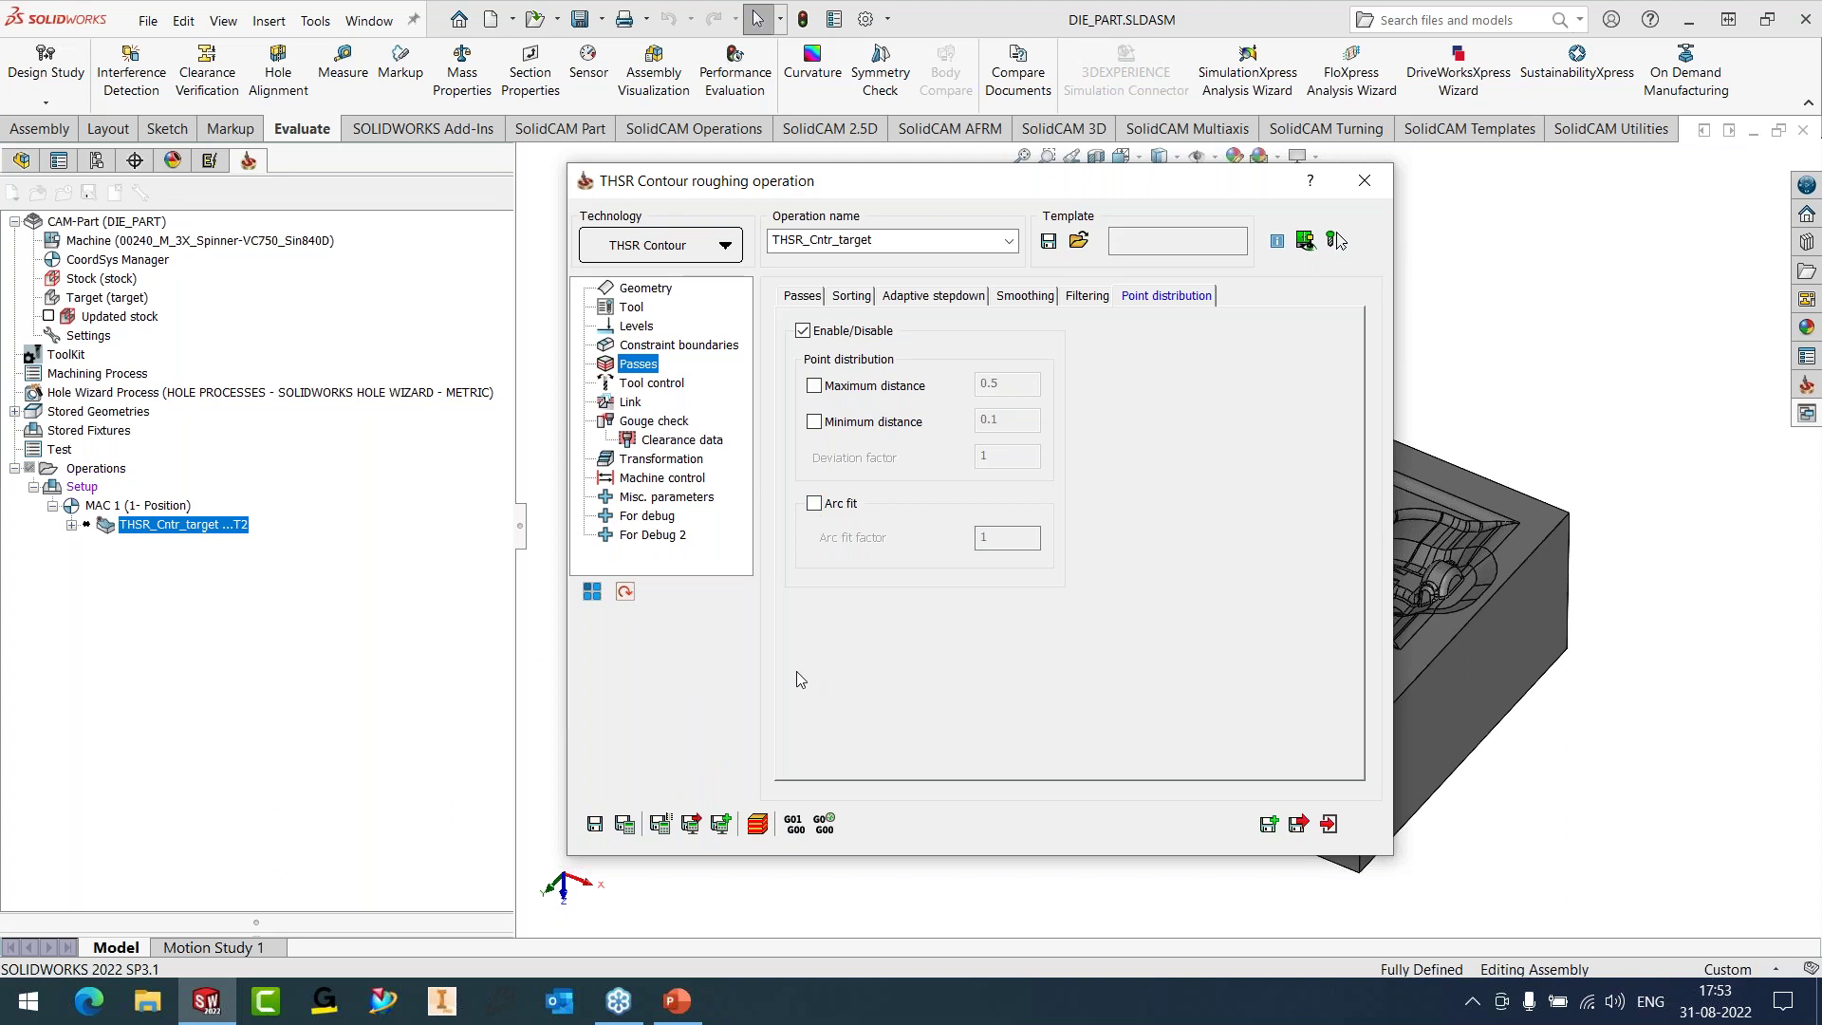
- Save and close the THSR Contour roughing operation, and calculate its tool path
click(595, 824)
click(1378, 185)
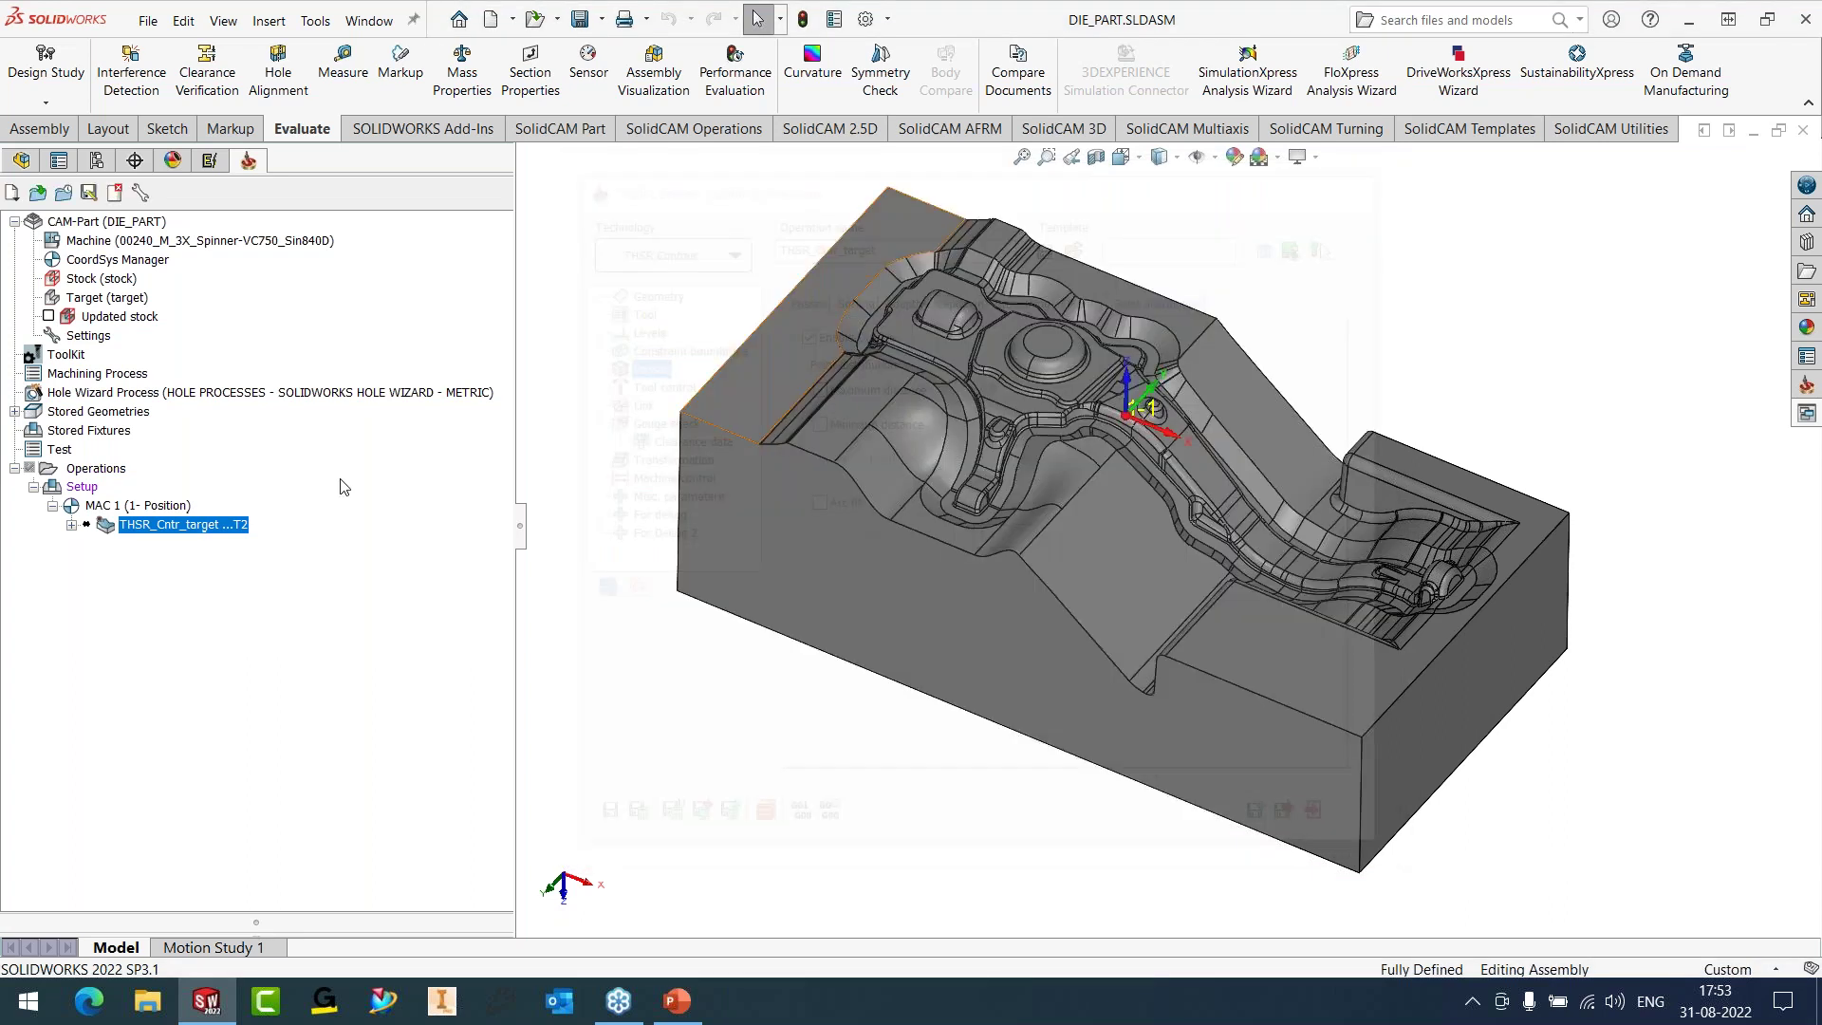
right_click(226, 525)
click(303, 308)
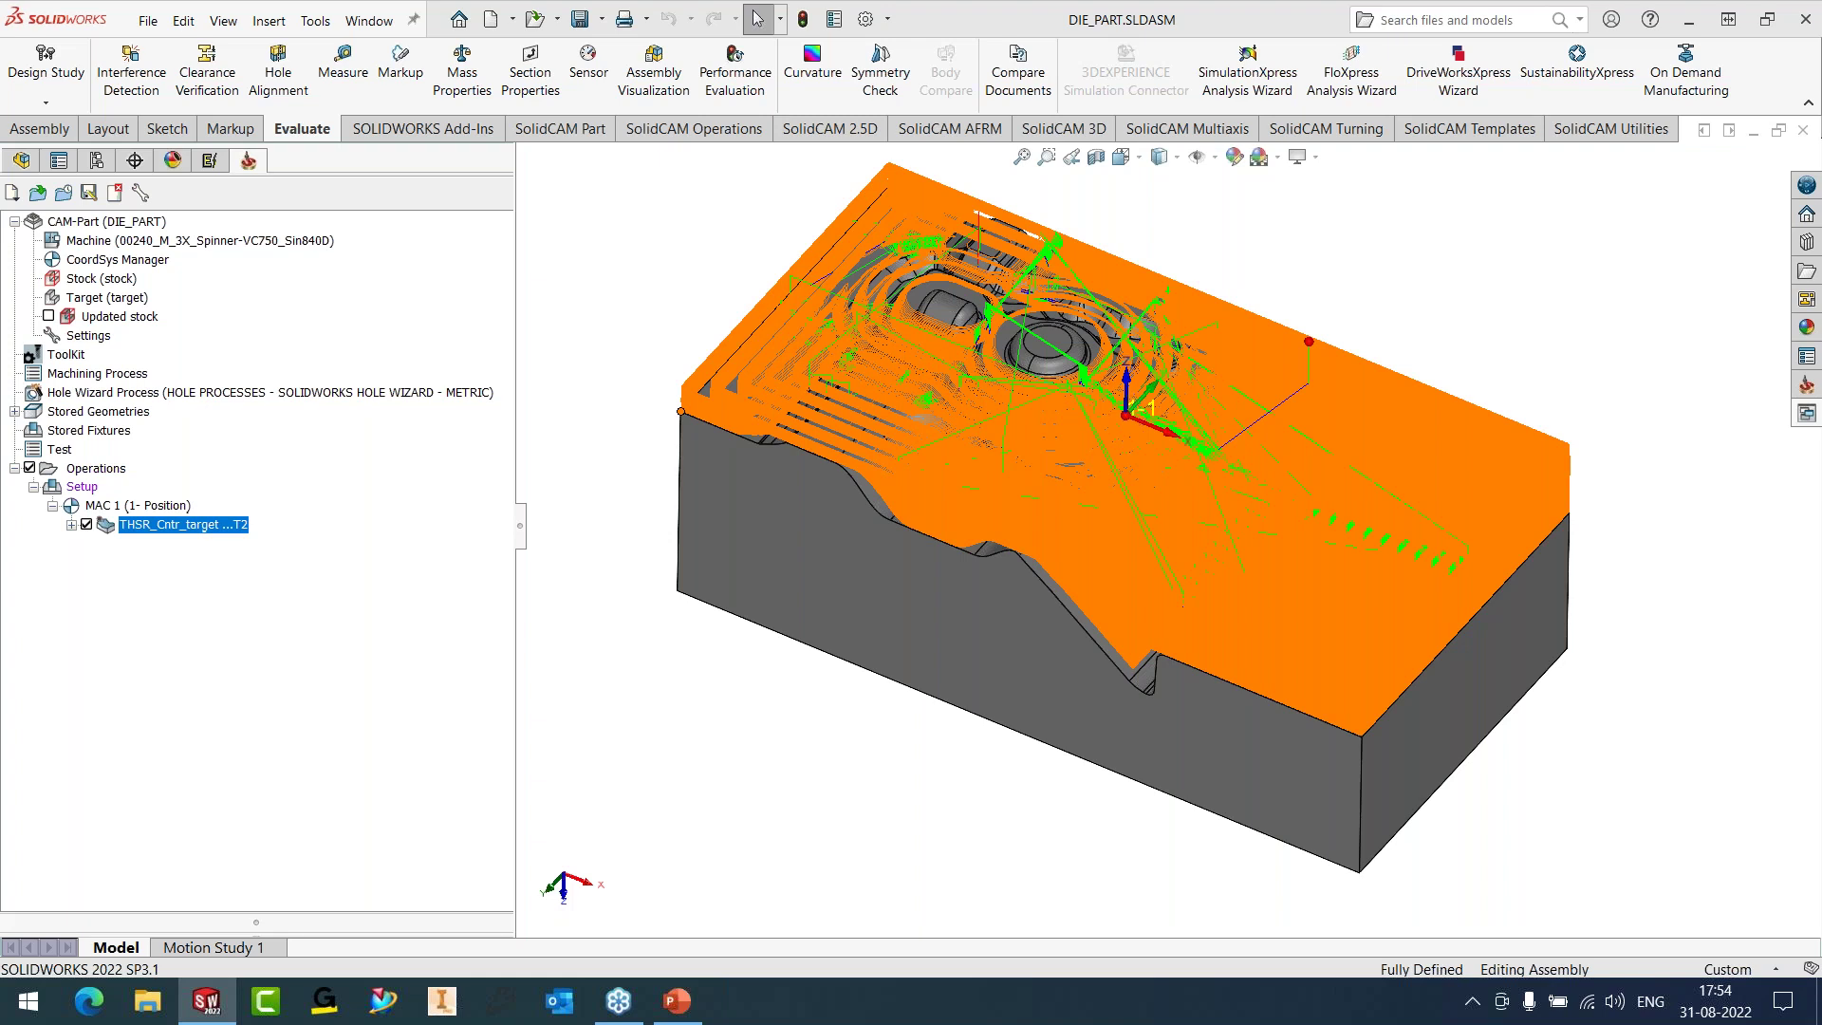
- Generate the GCode for the operation under the file name THSR_Cntr_target and examine the program through to its end
right_click(210, 528)
mouse_move(341, 292)
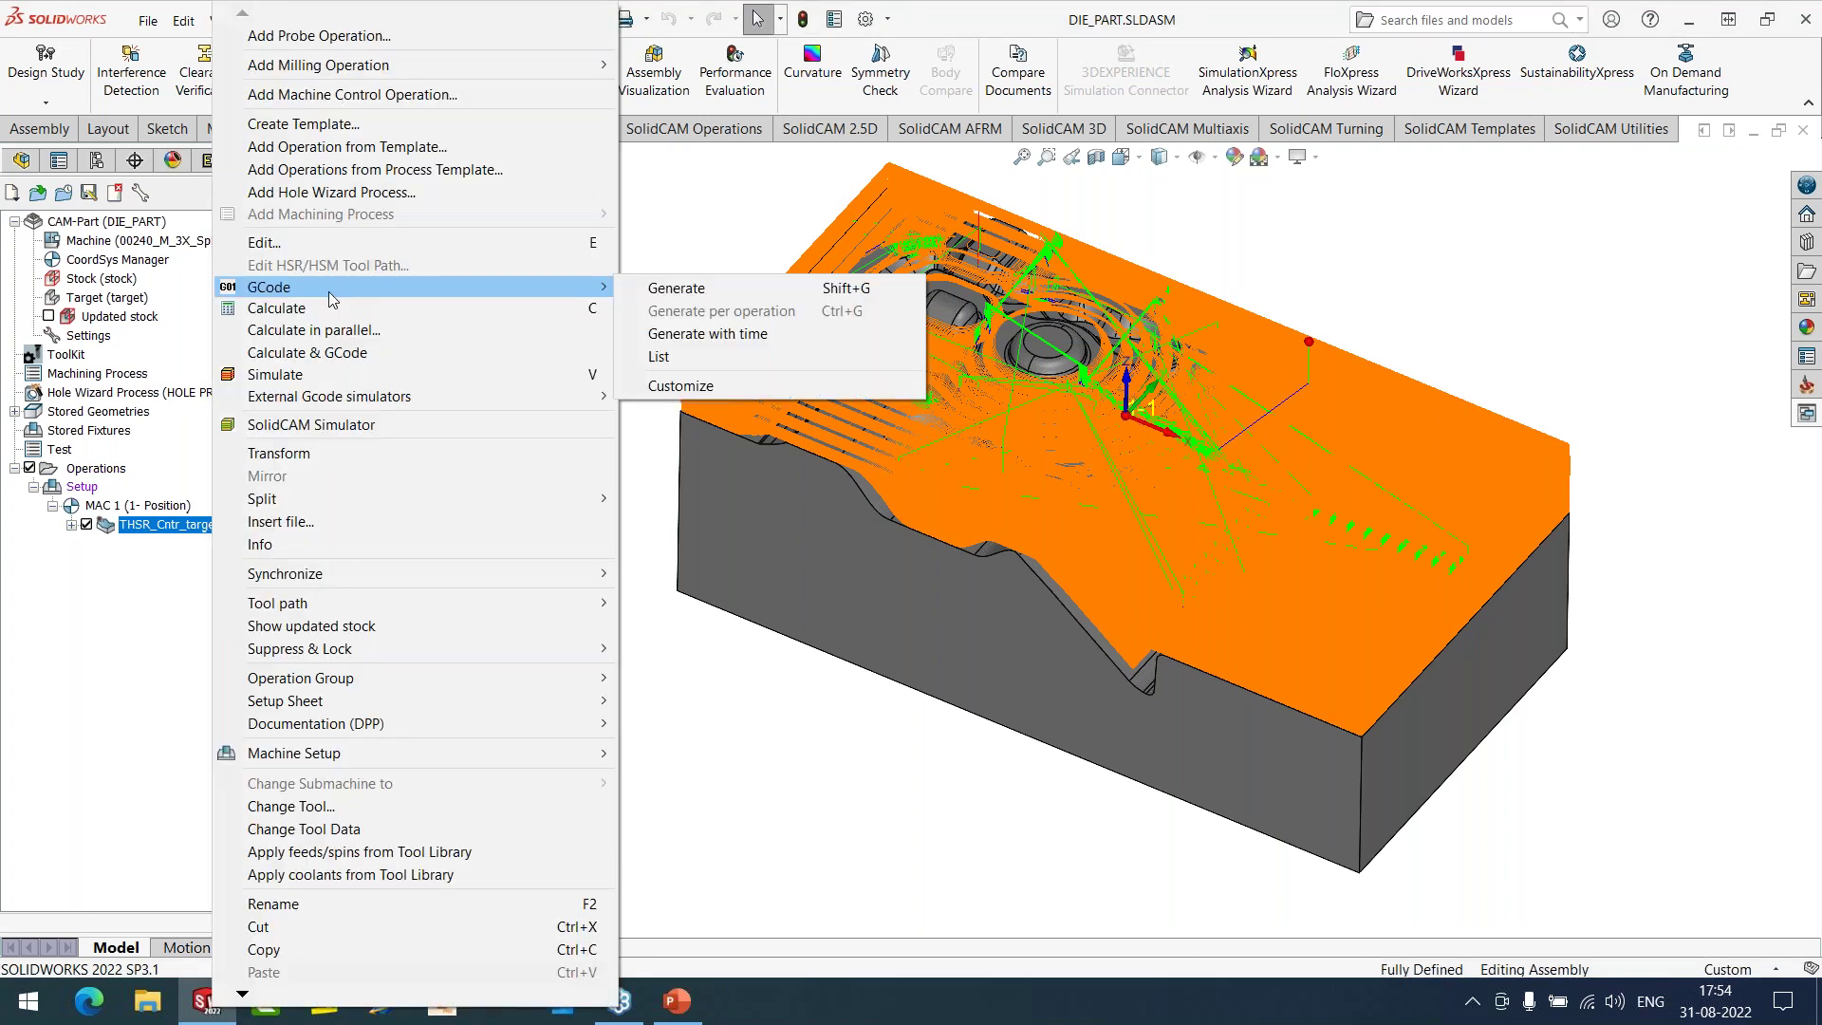
click(637, 292)
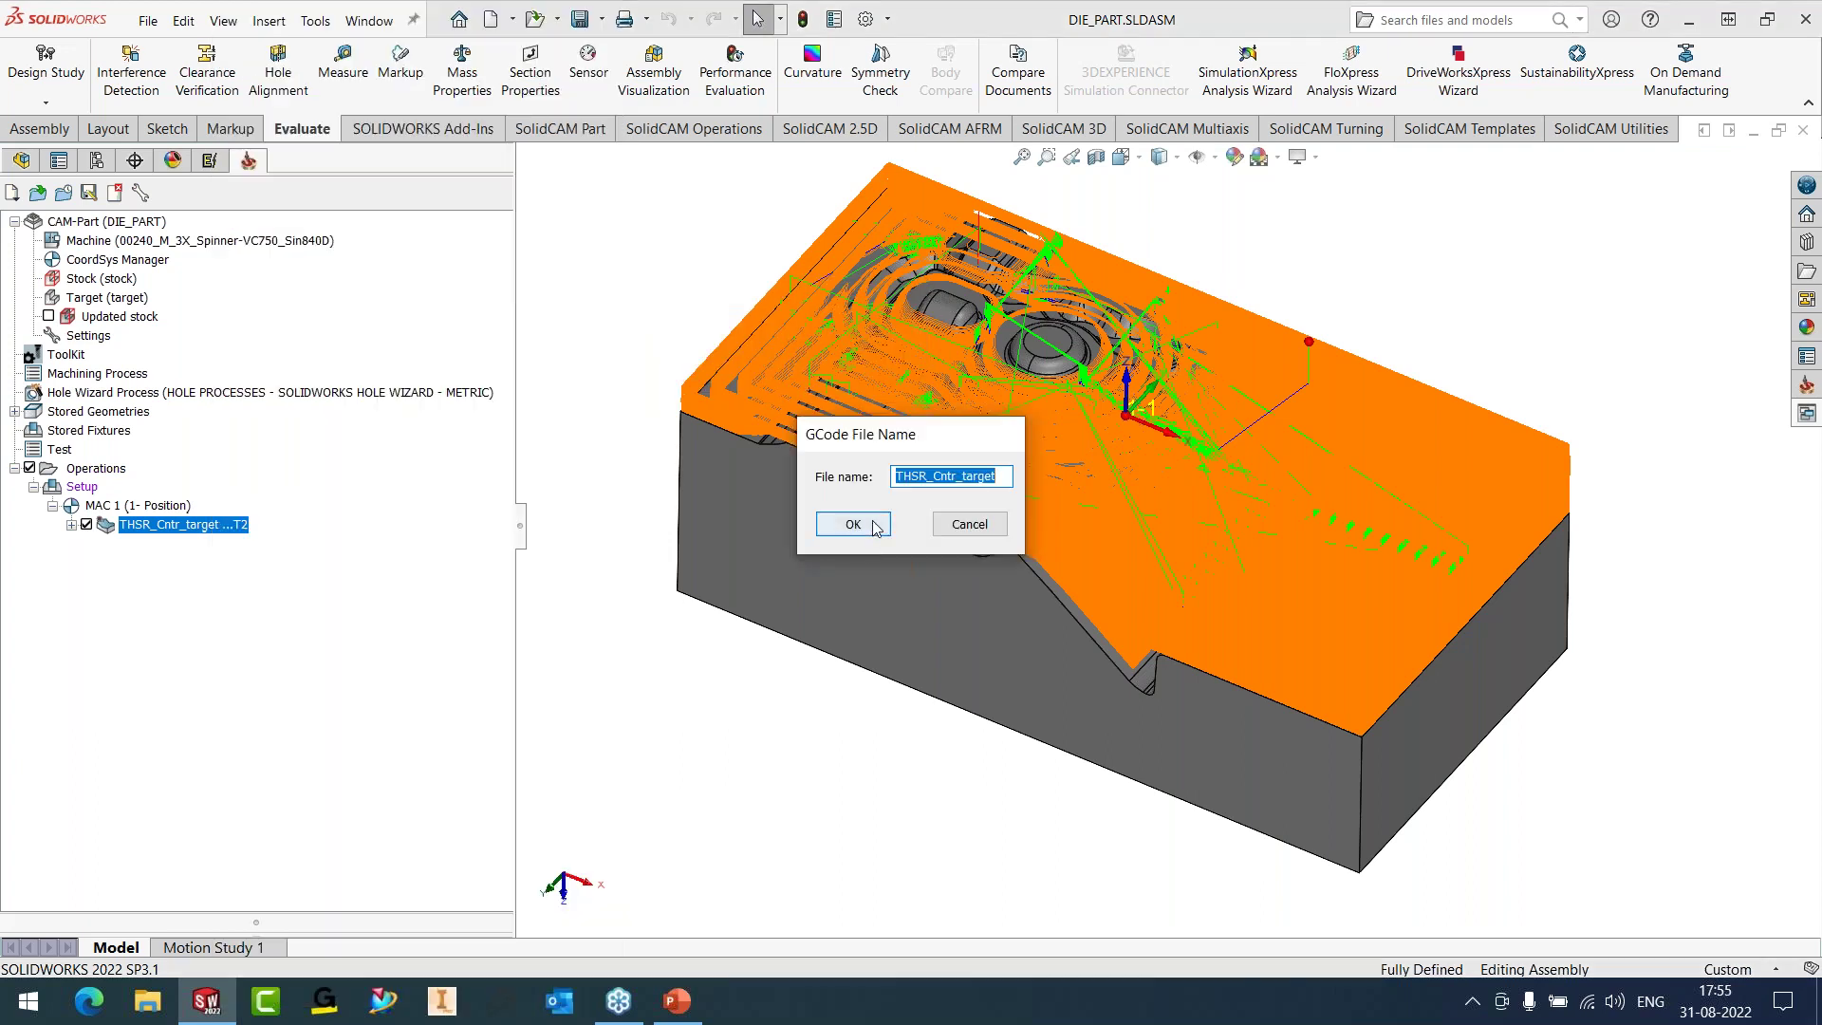
click(822, 545)
click(389, 506)
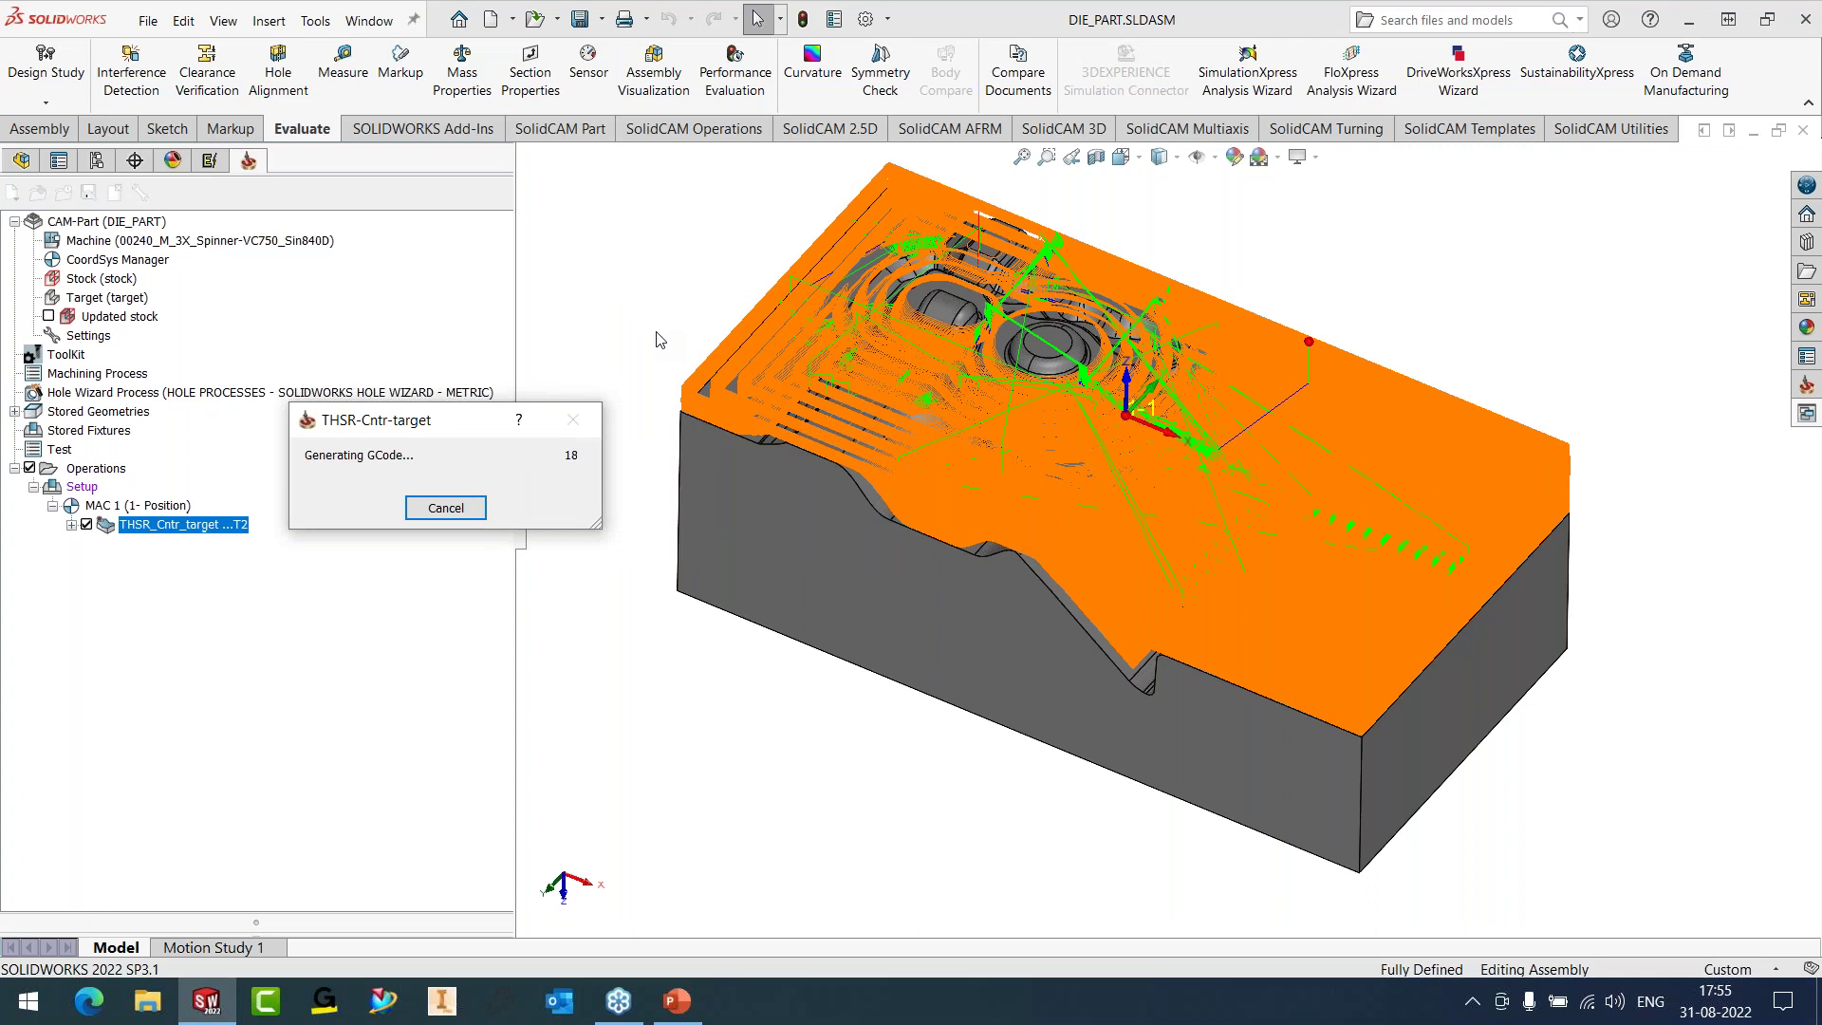
drag(607, 273, 682, 189)
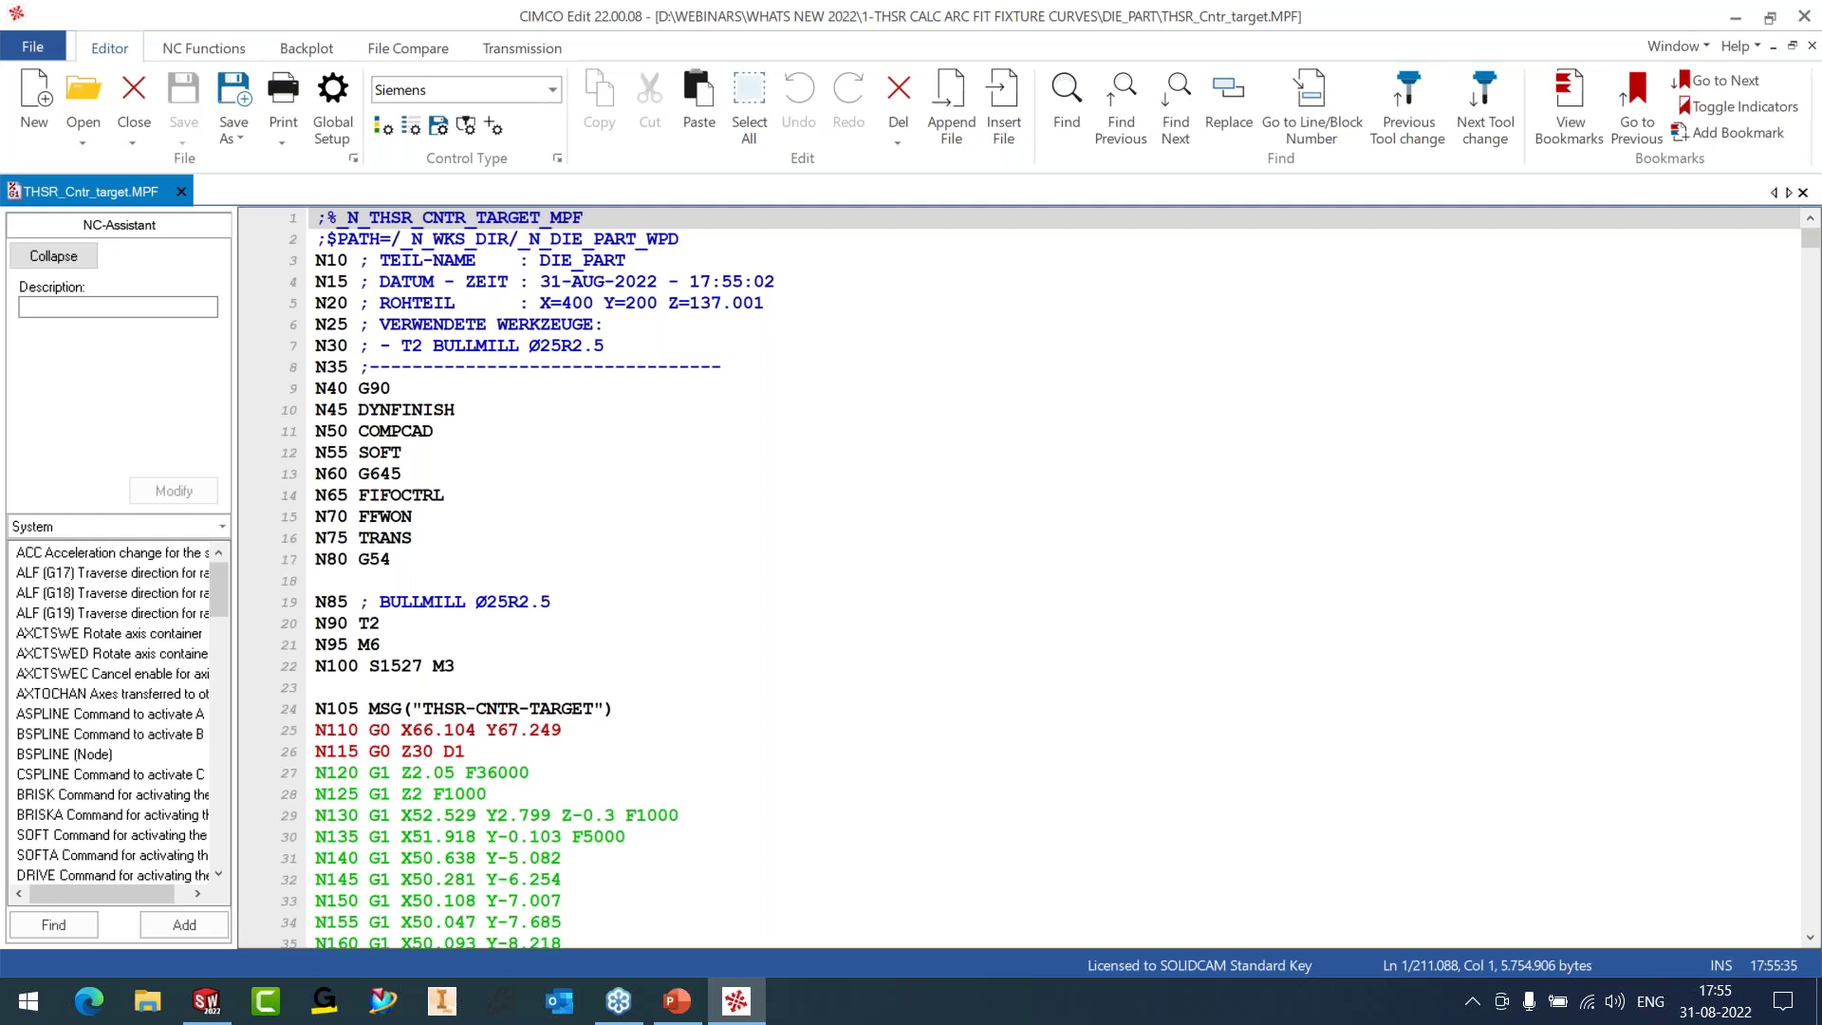
drag(1808, 244, 1808, 920)
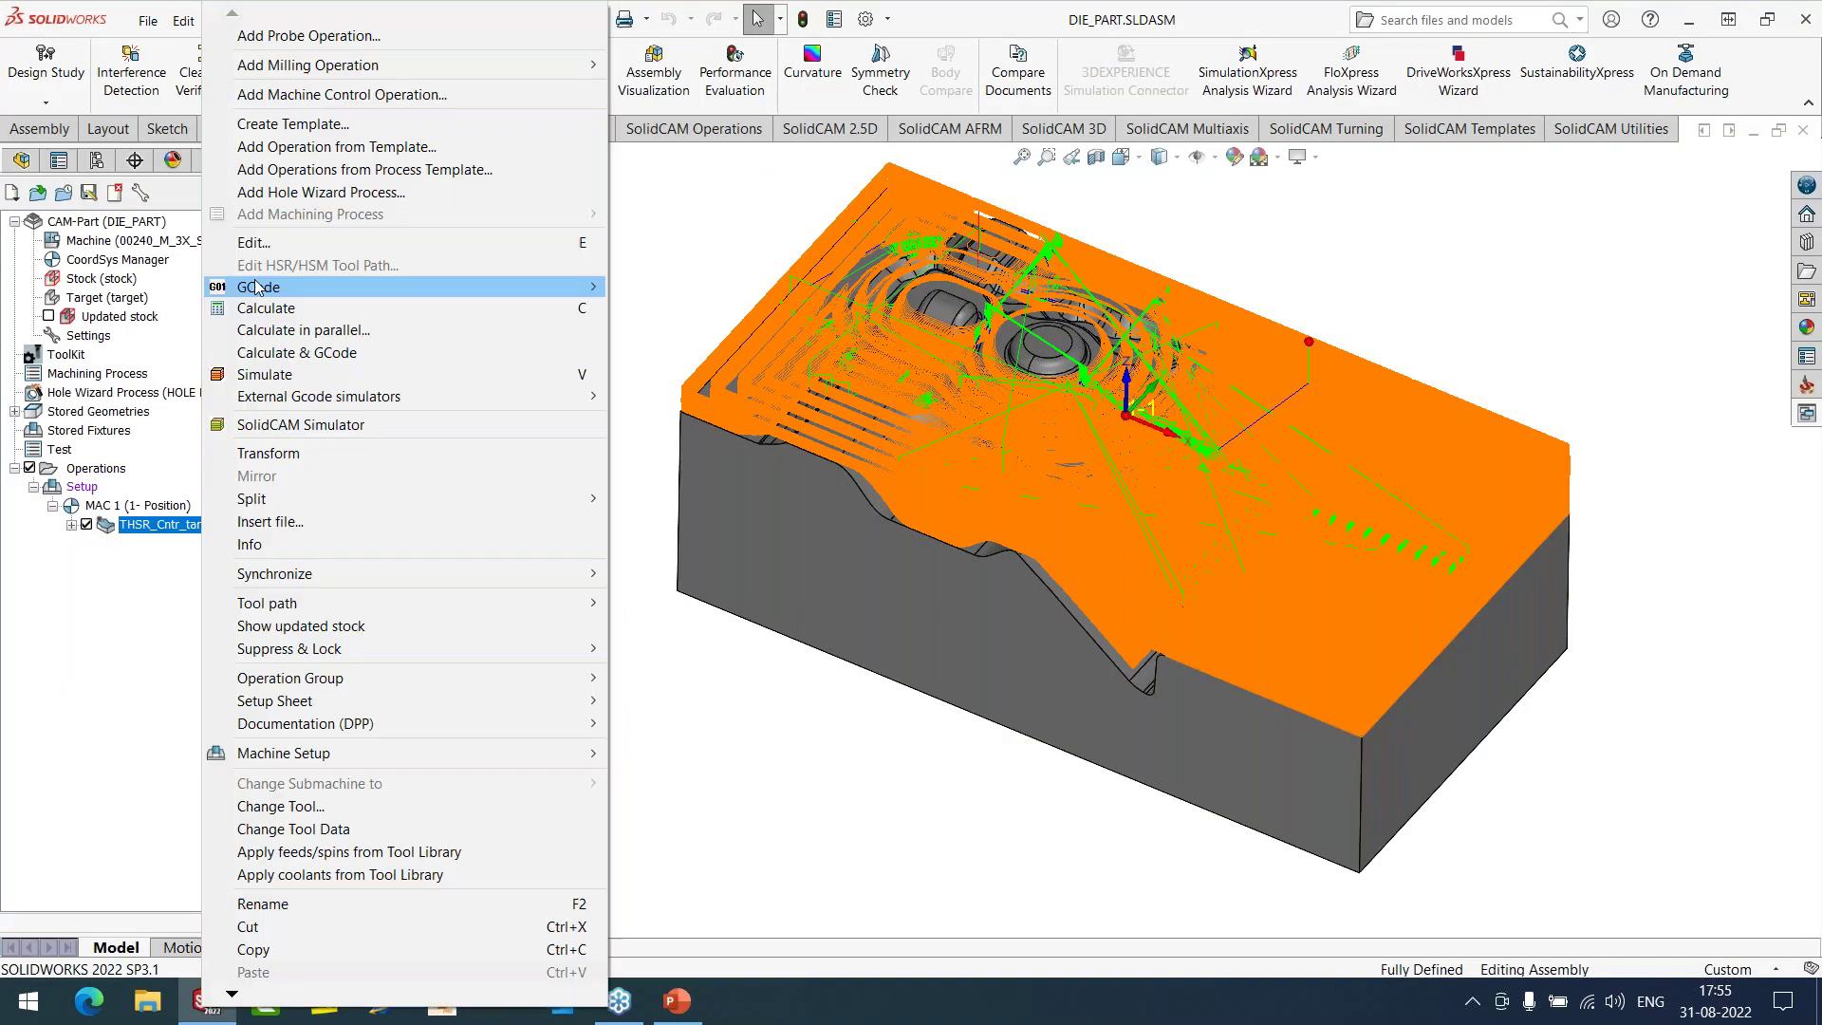
- Enable Arc fit in the point distribution of the THSR Contour roughing passes, and save and calculate the operation
click(253, 242)
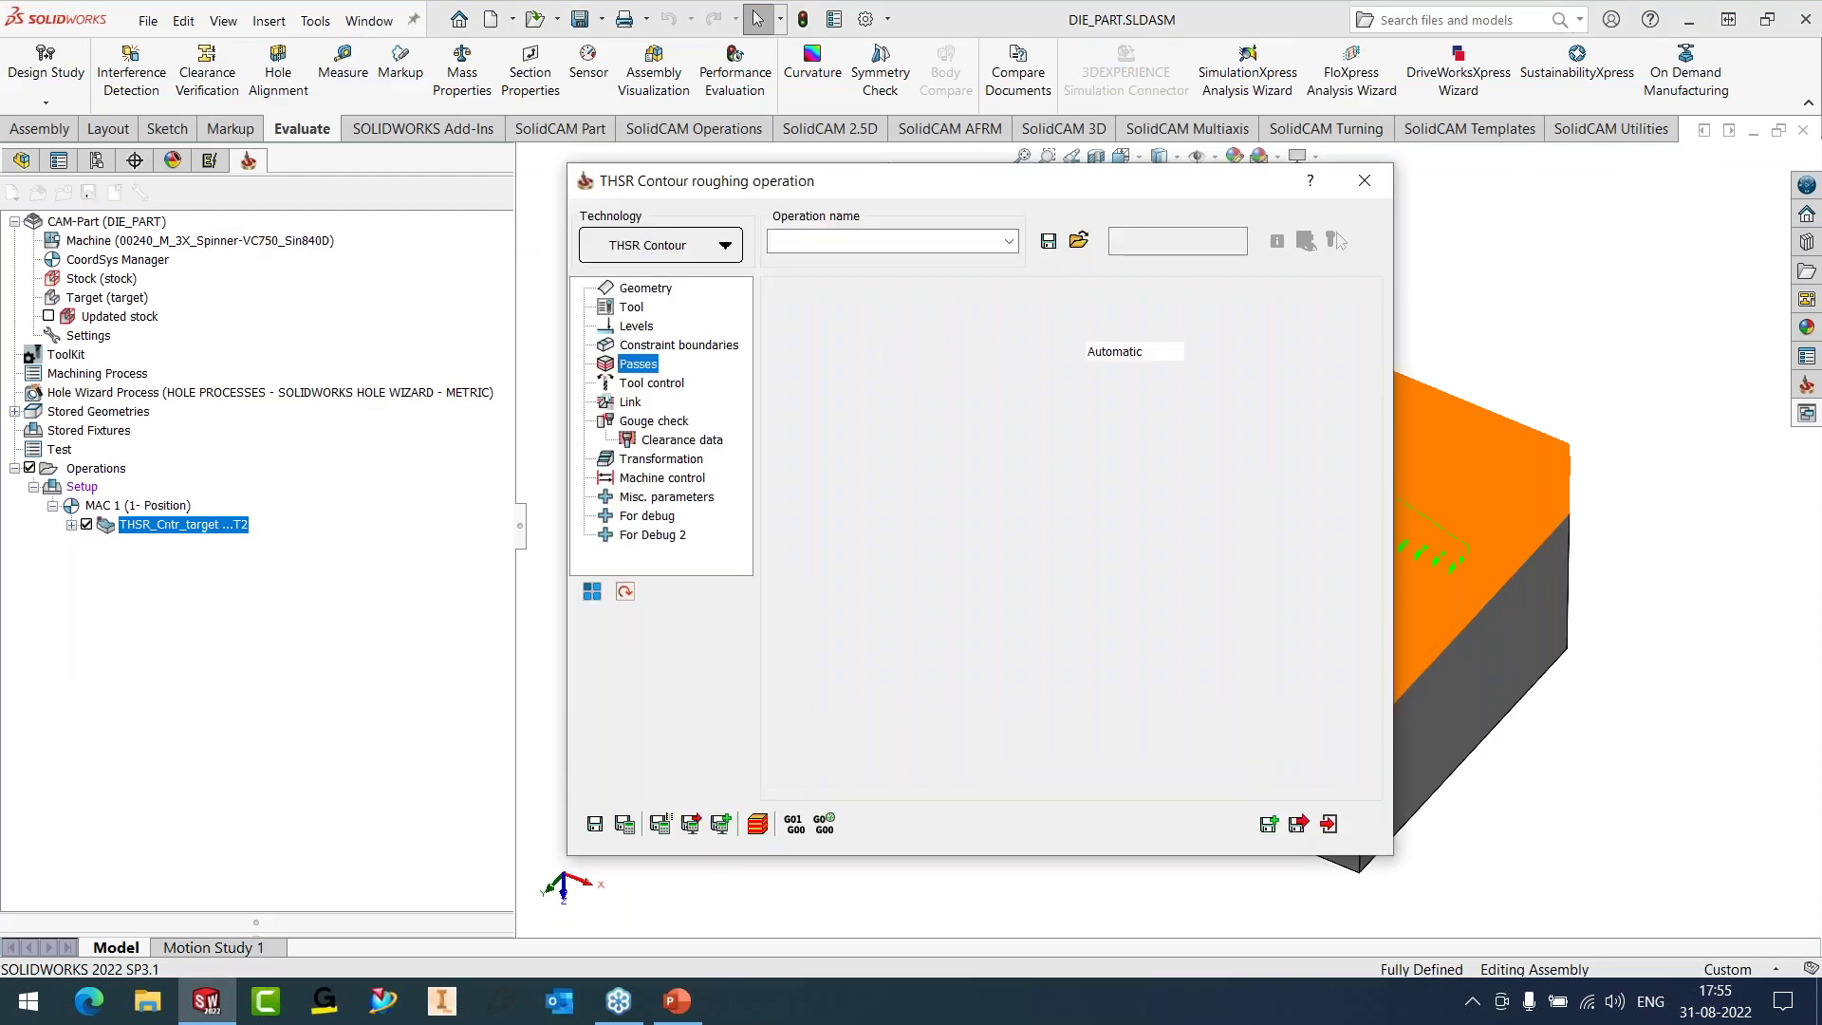
click(1150, 298)
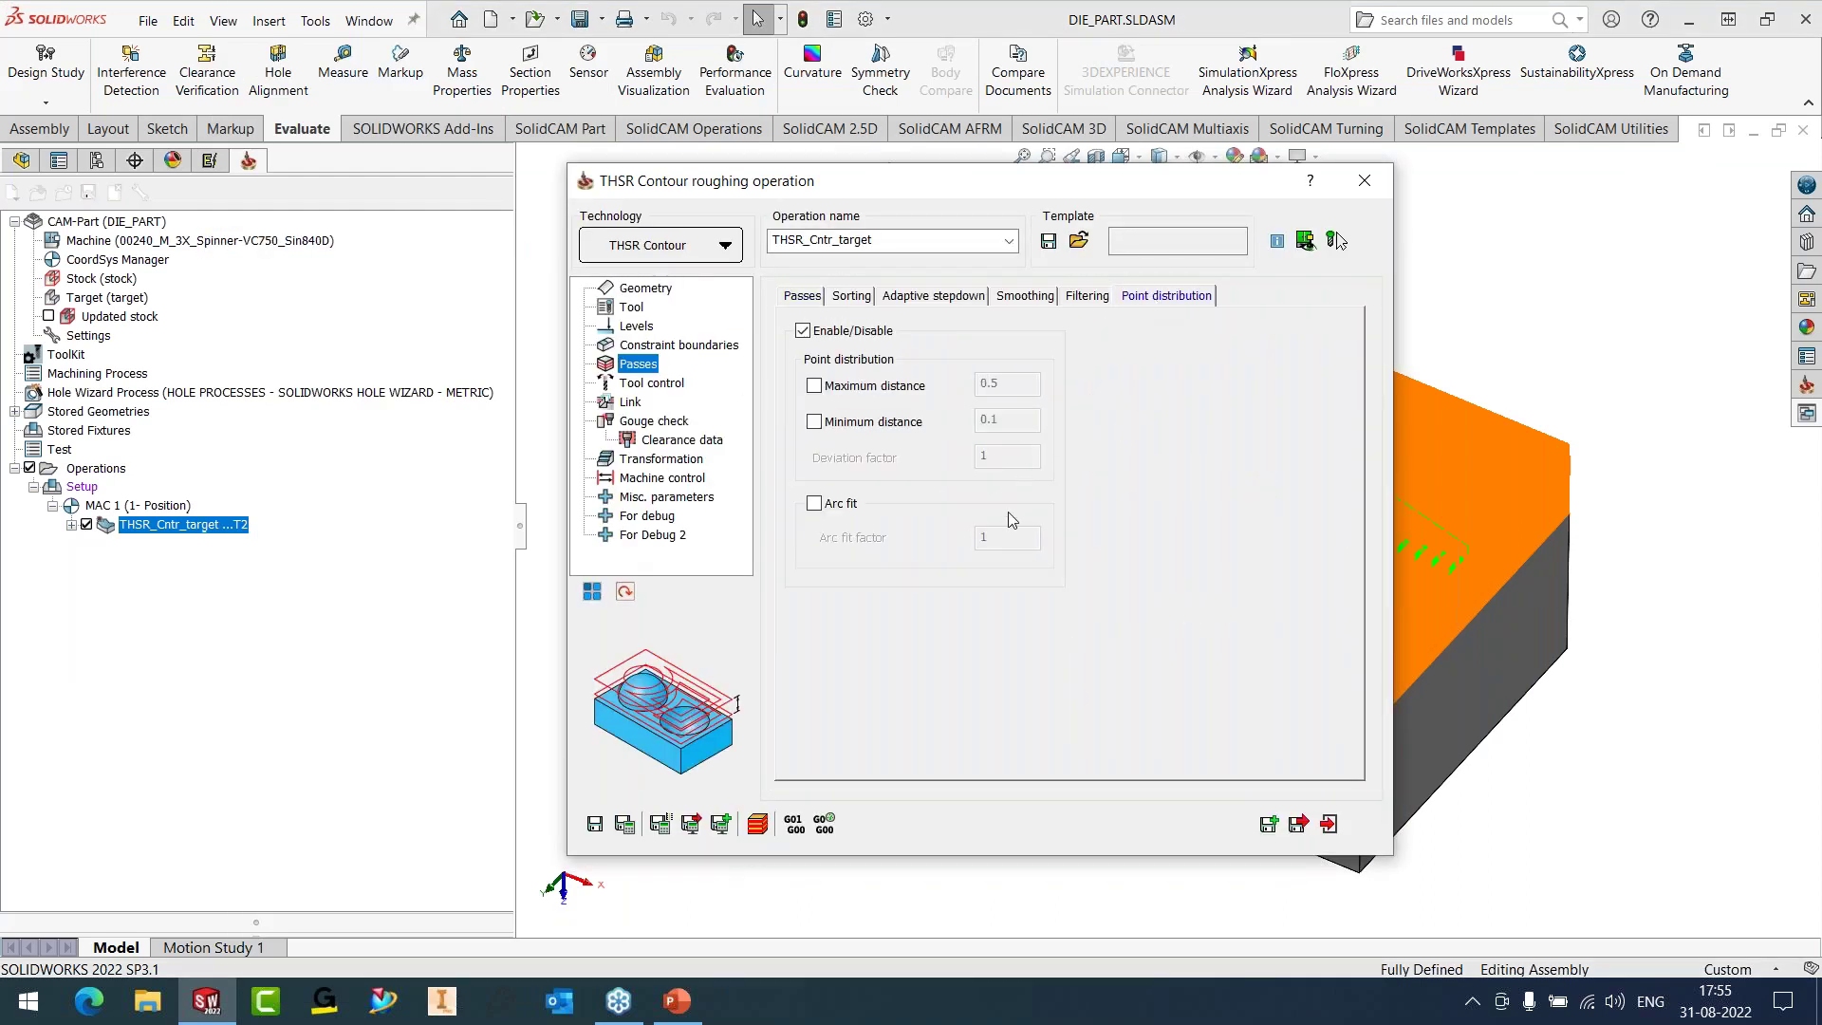
click(840, 504)
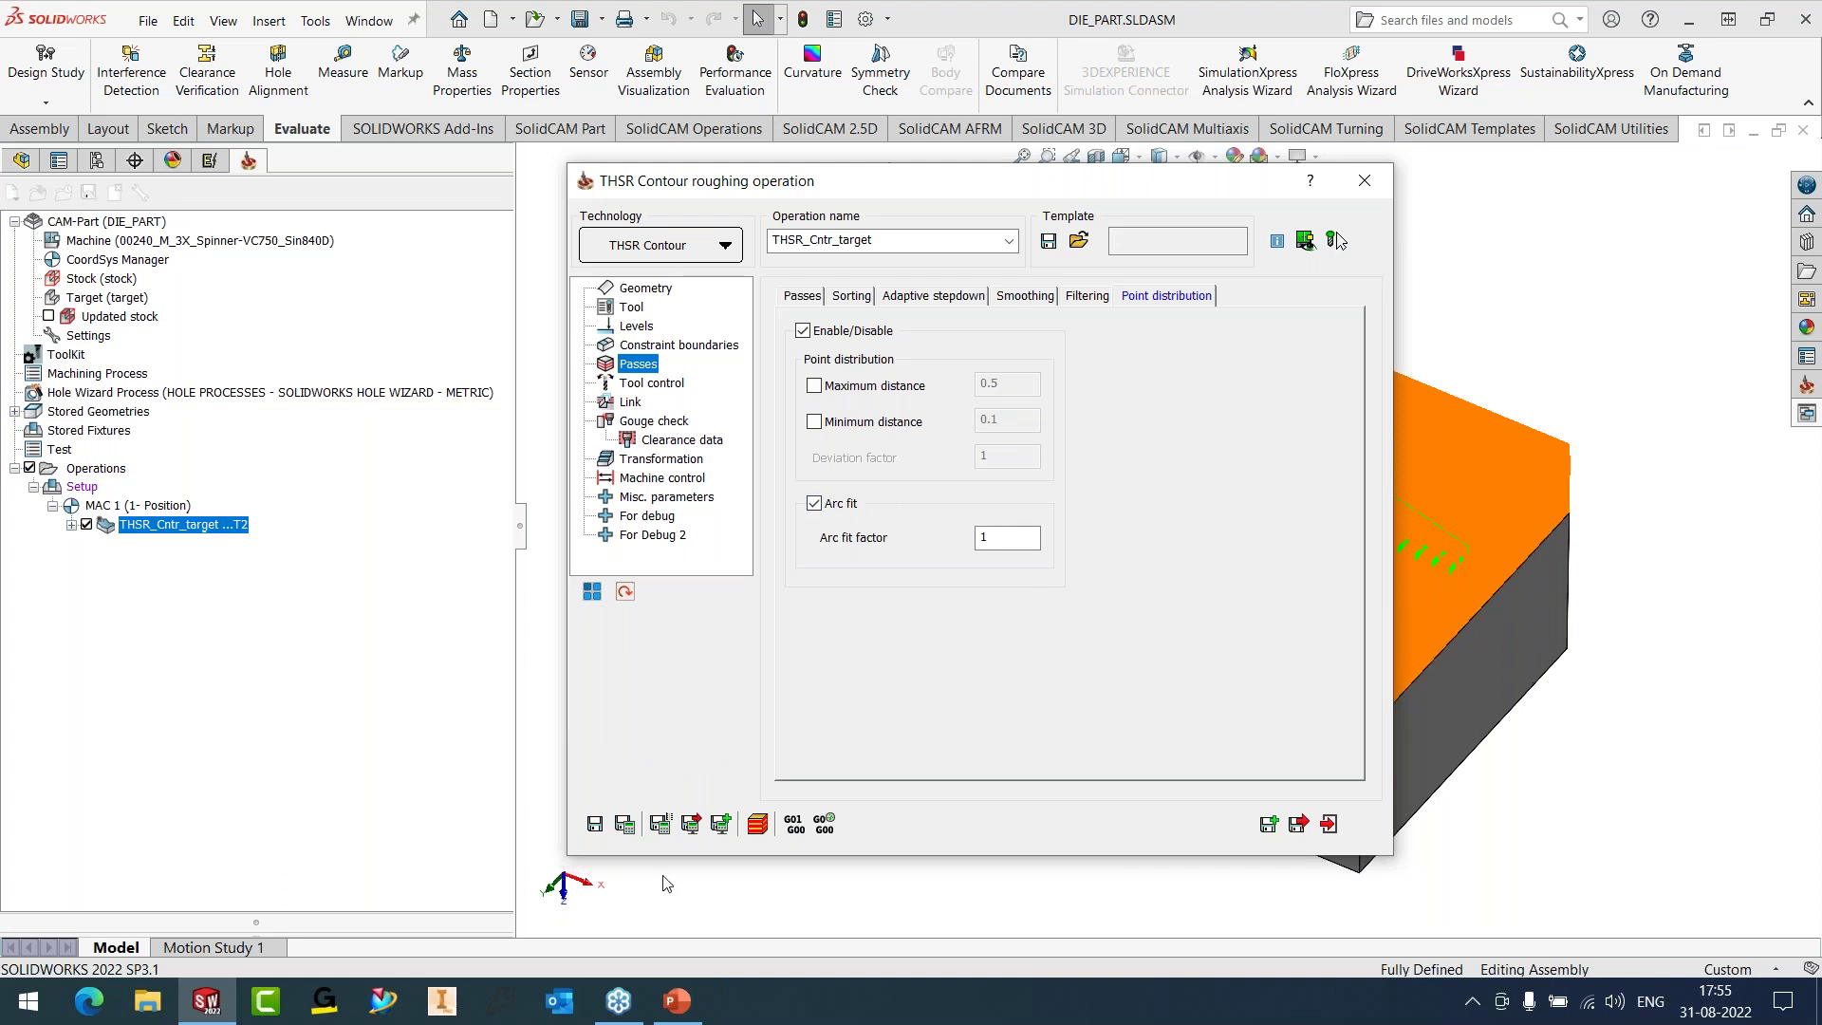
click(624, 824)
- Generate the operation's GCode with trace level 0 and examine the arc-fitted program through to its end
click(800, 816)
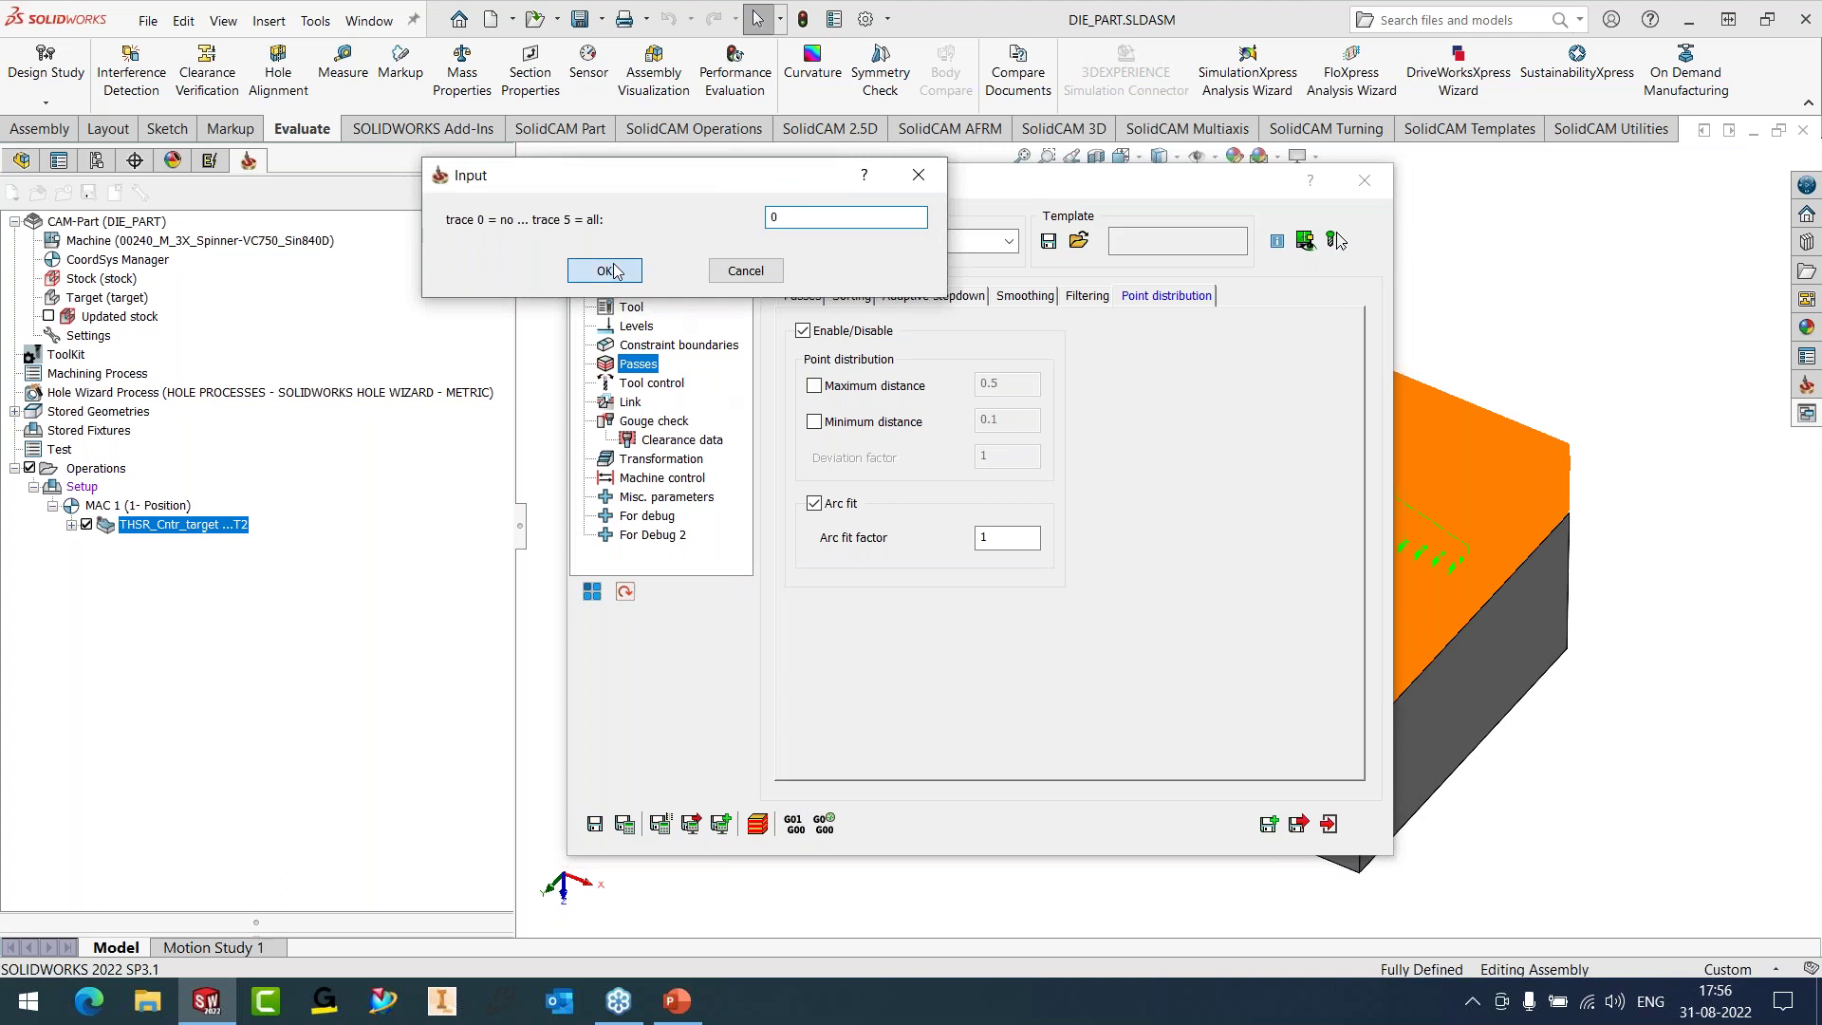
click(605, 271)
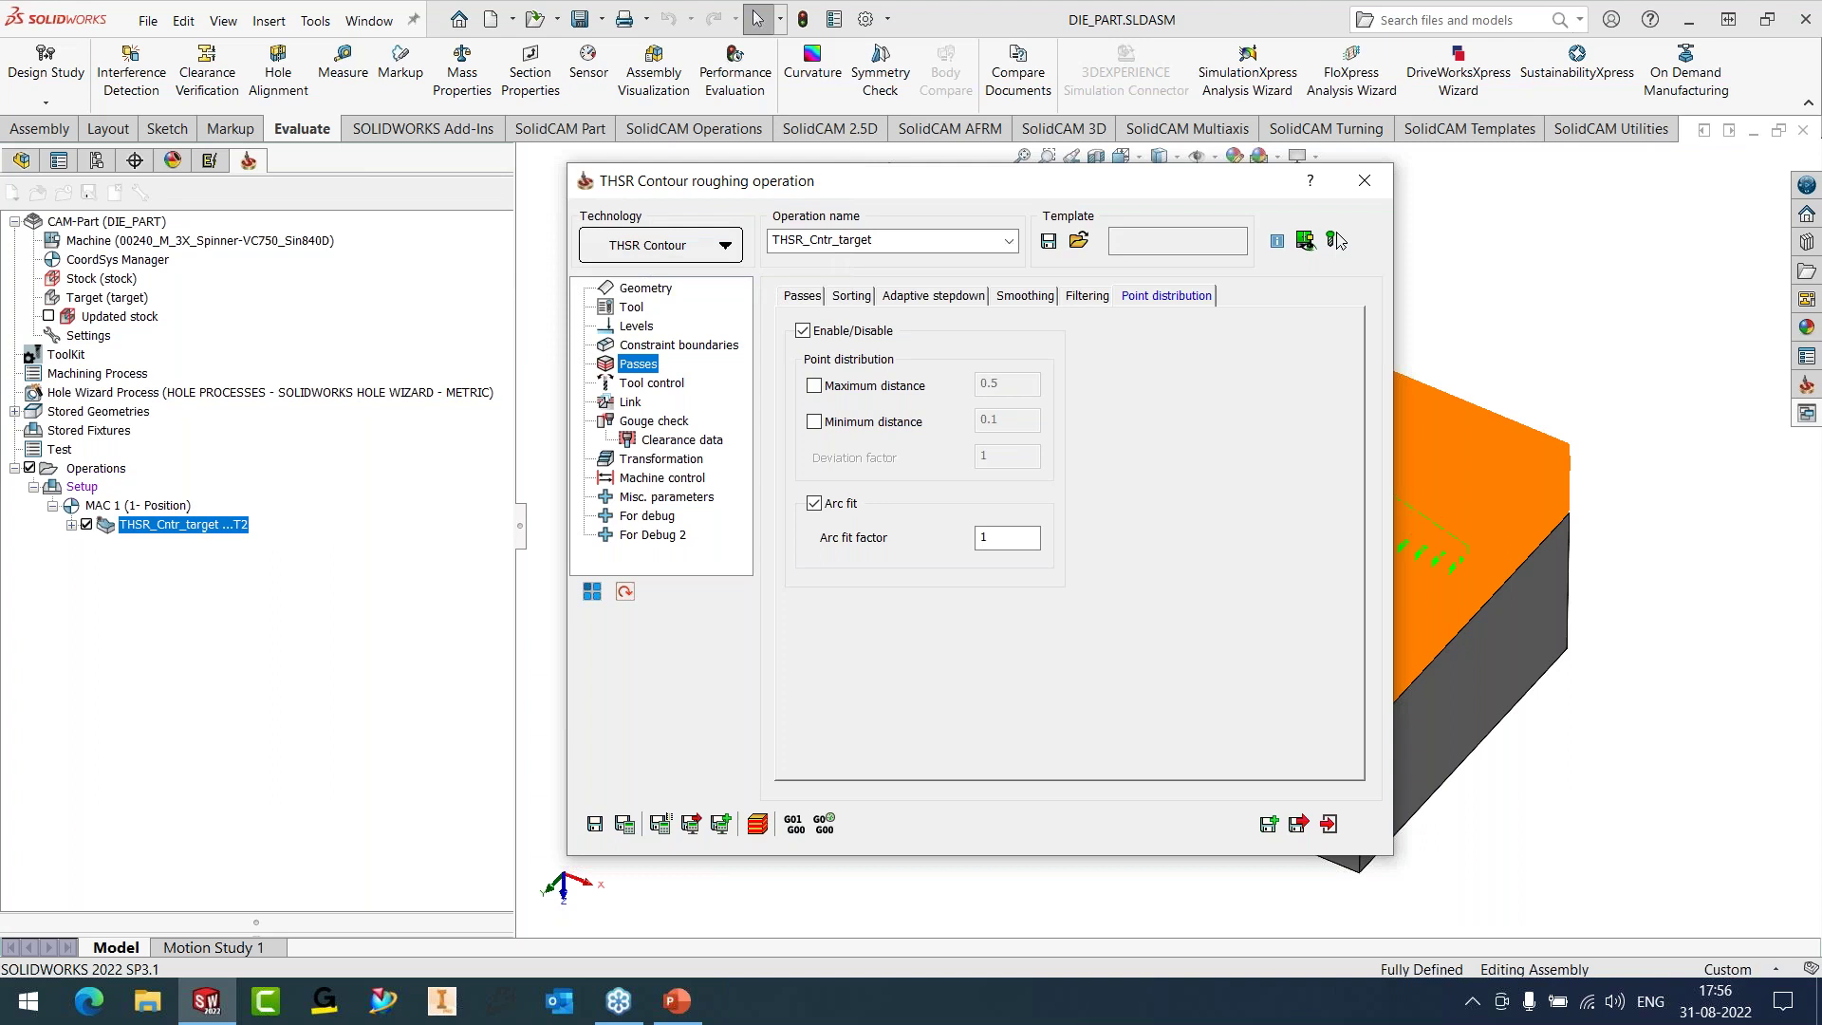
click(1336, 240)
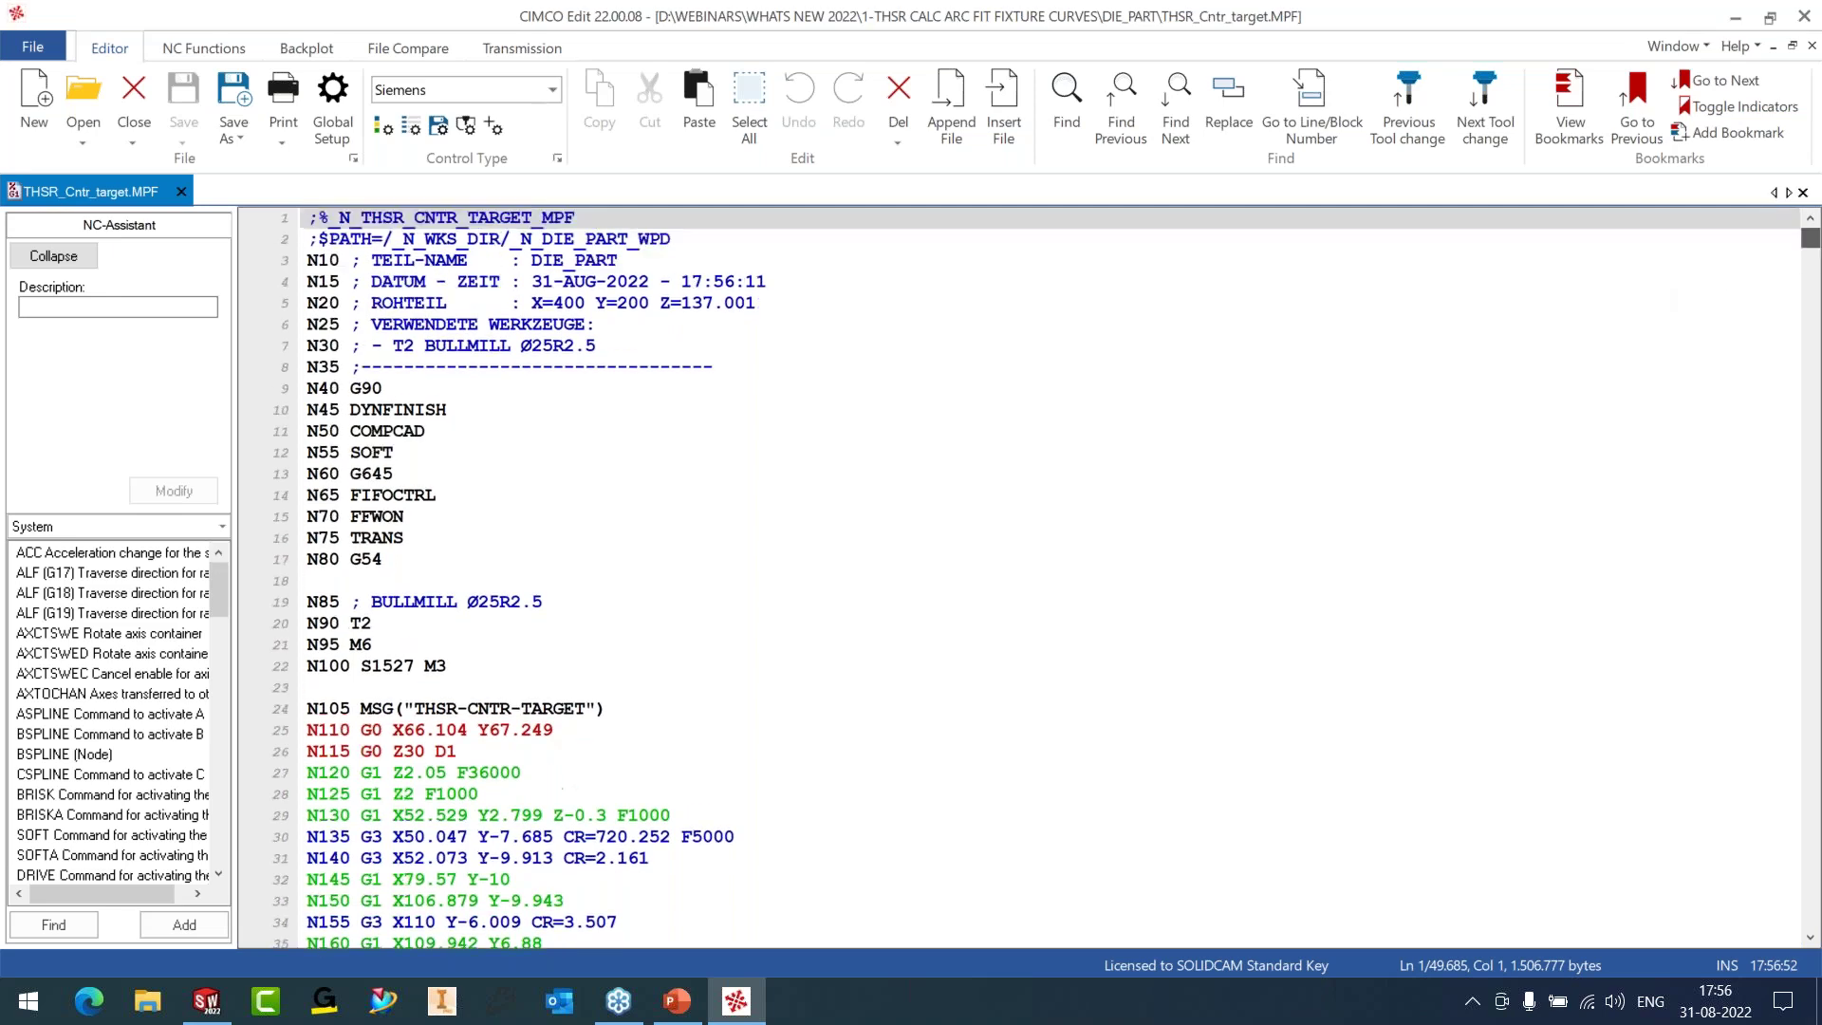
scroll(1808, 241, down, 1)
drag(1808, 241, 1238, 900)
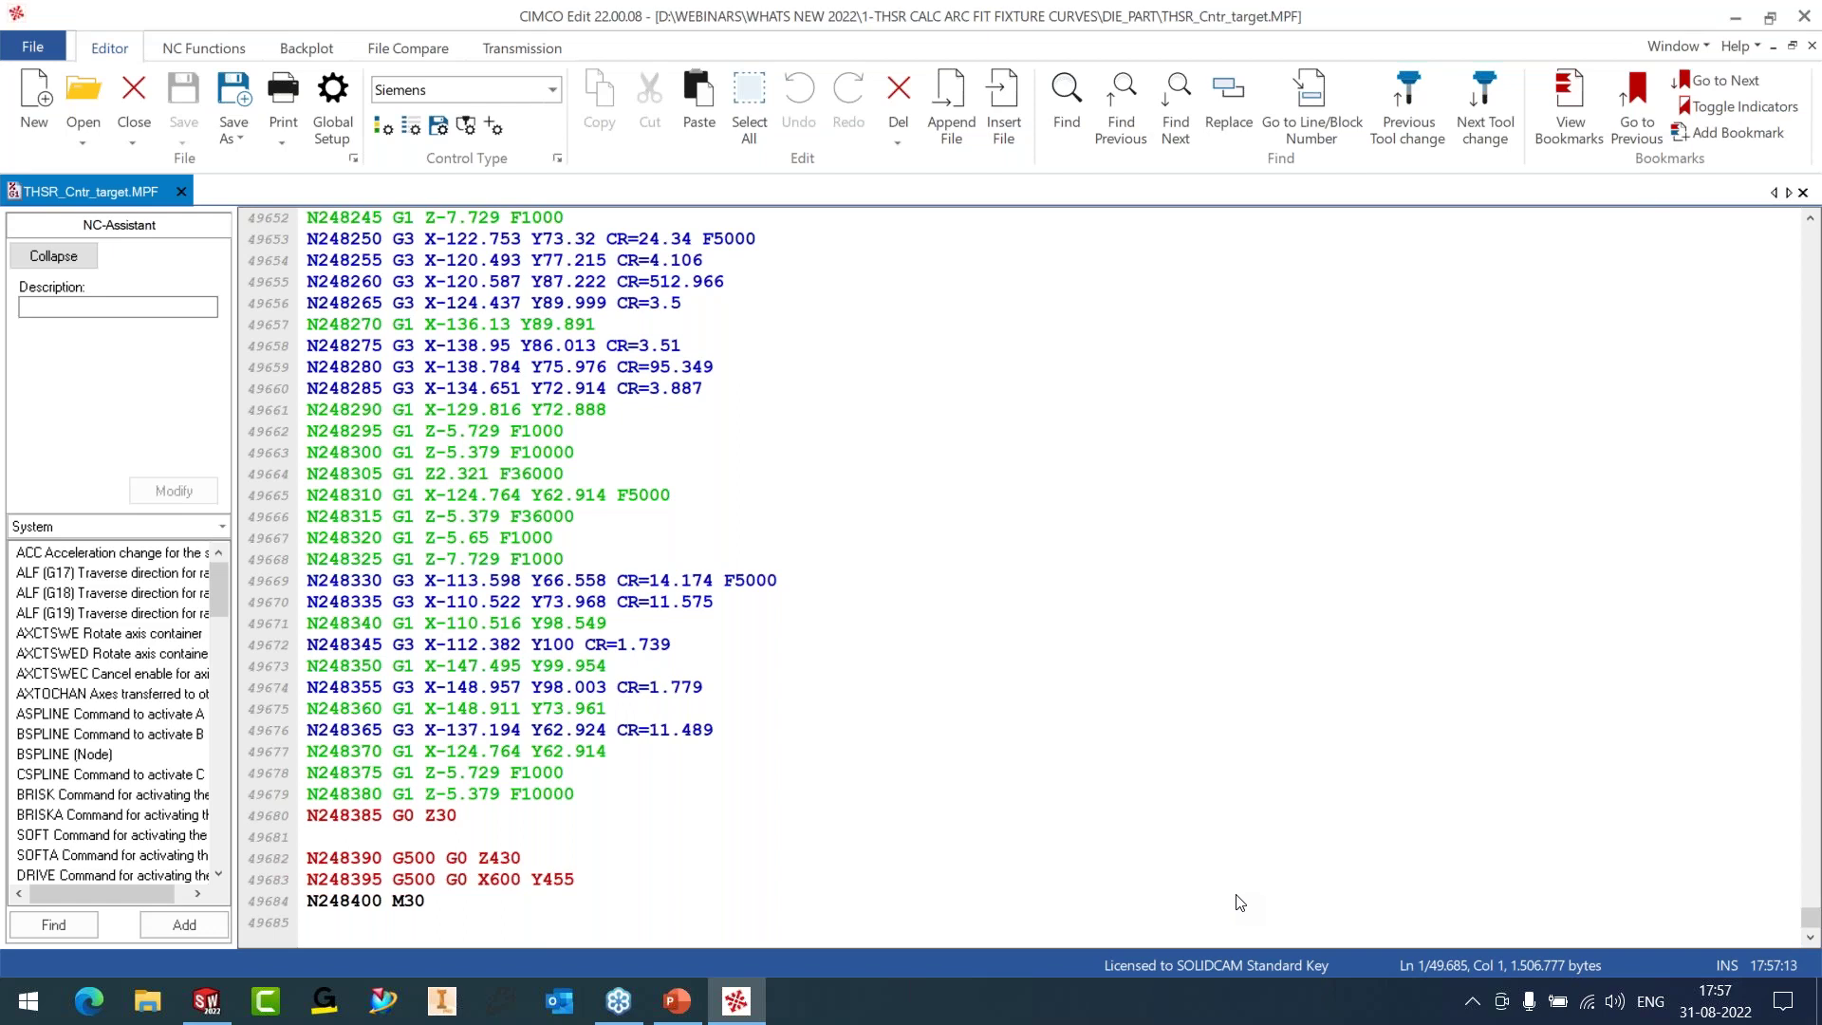
click(1807, 19)
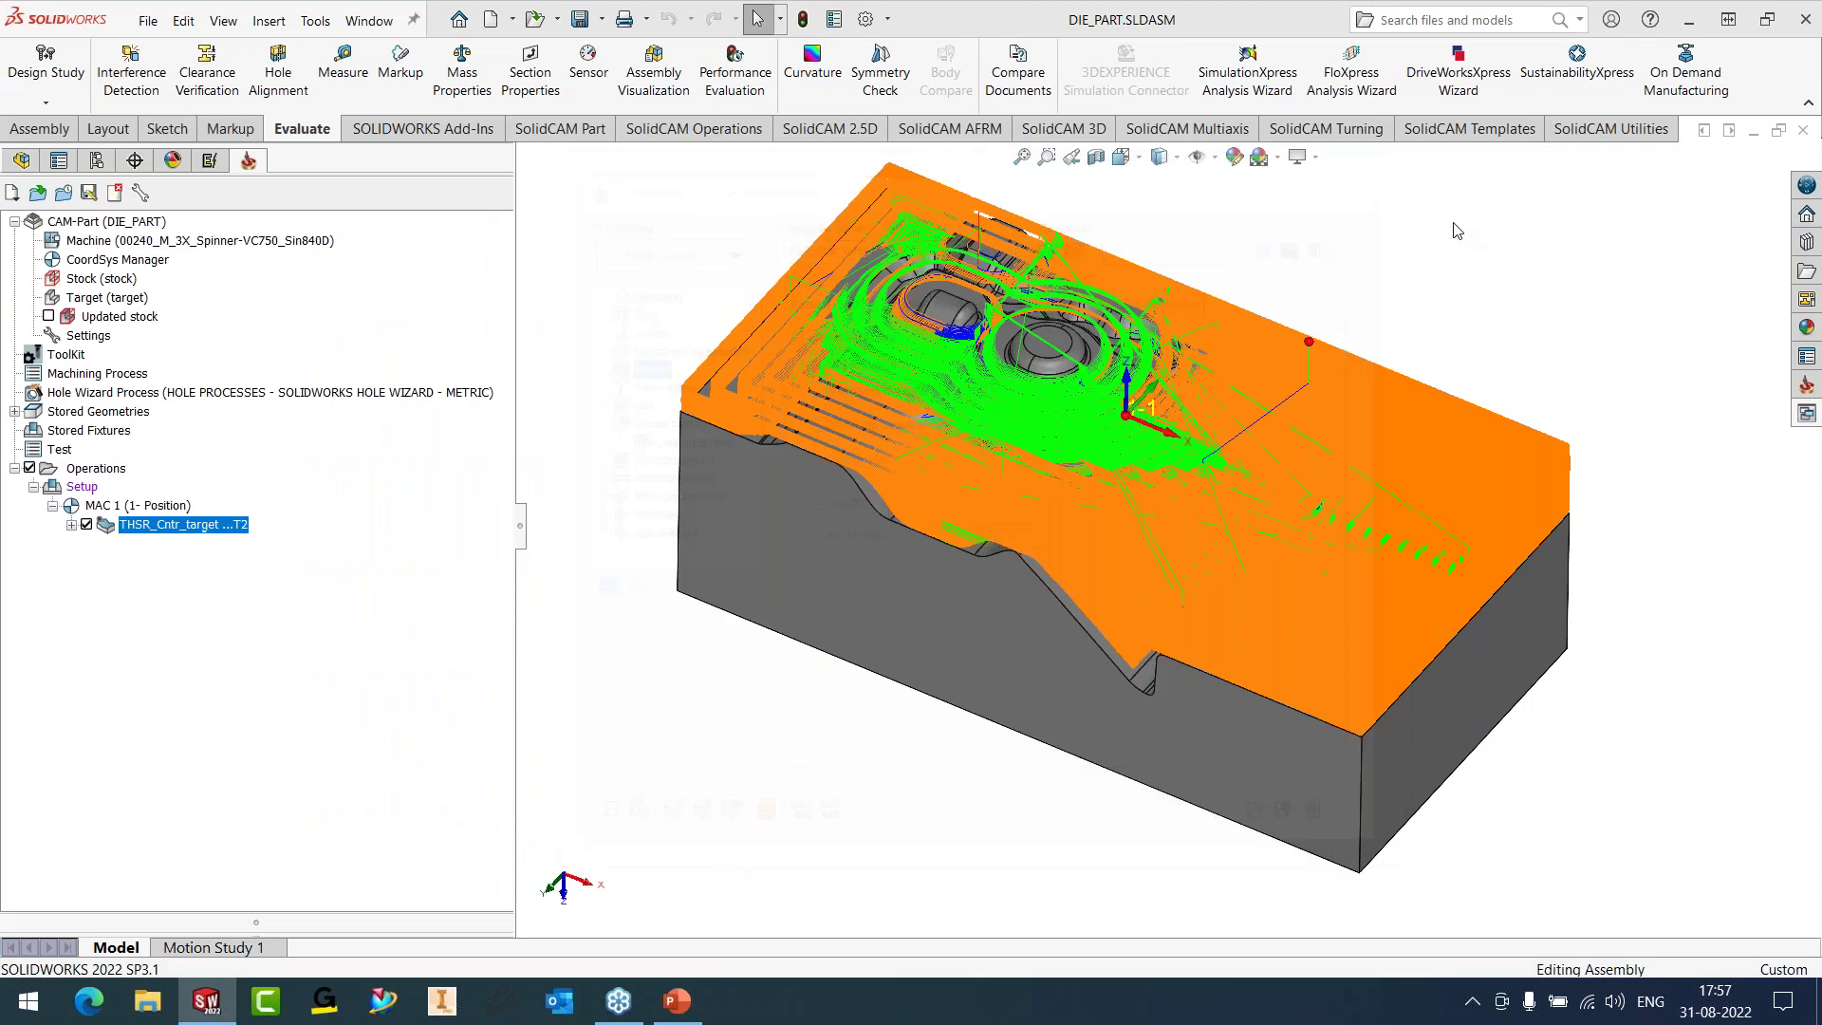
- Reopen the THSR Contour roughing operation, review its geometry and stock settings, and turn off the use of constraint boundaries
right_click(221, 525)
click(275, 242)
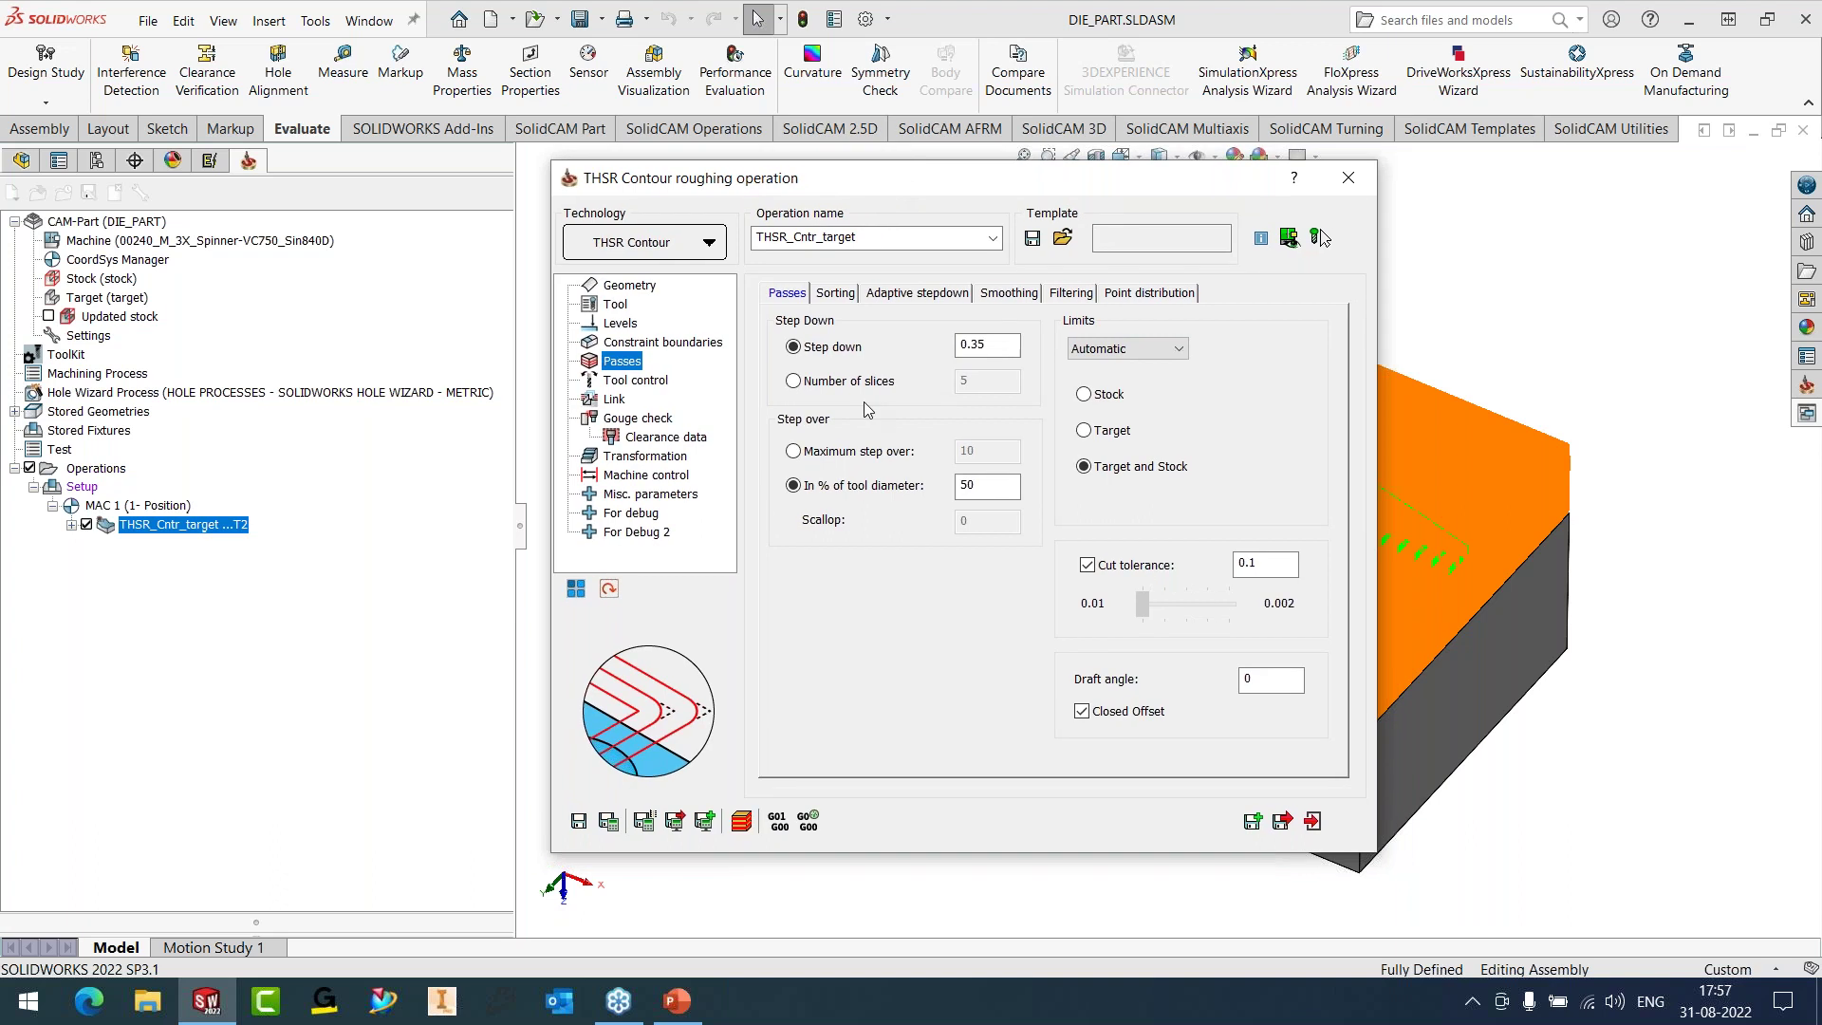
click(649, 288)
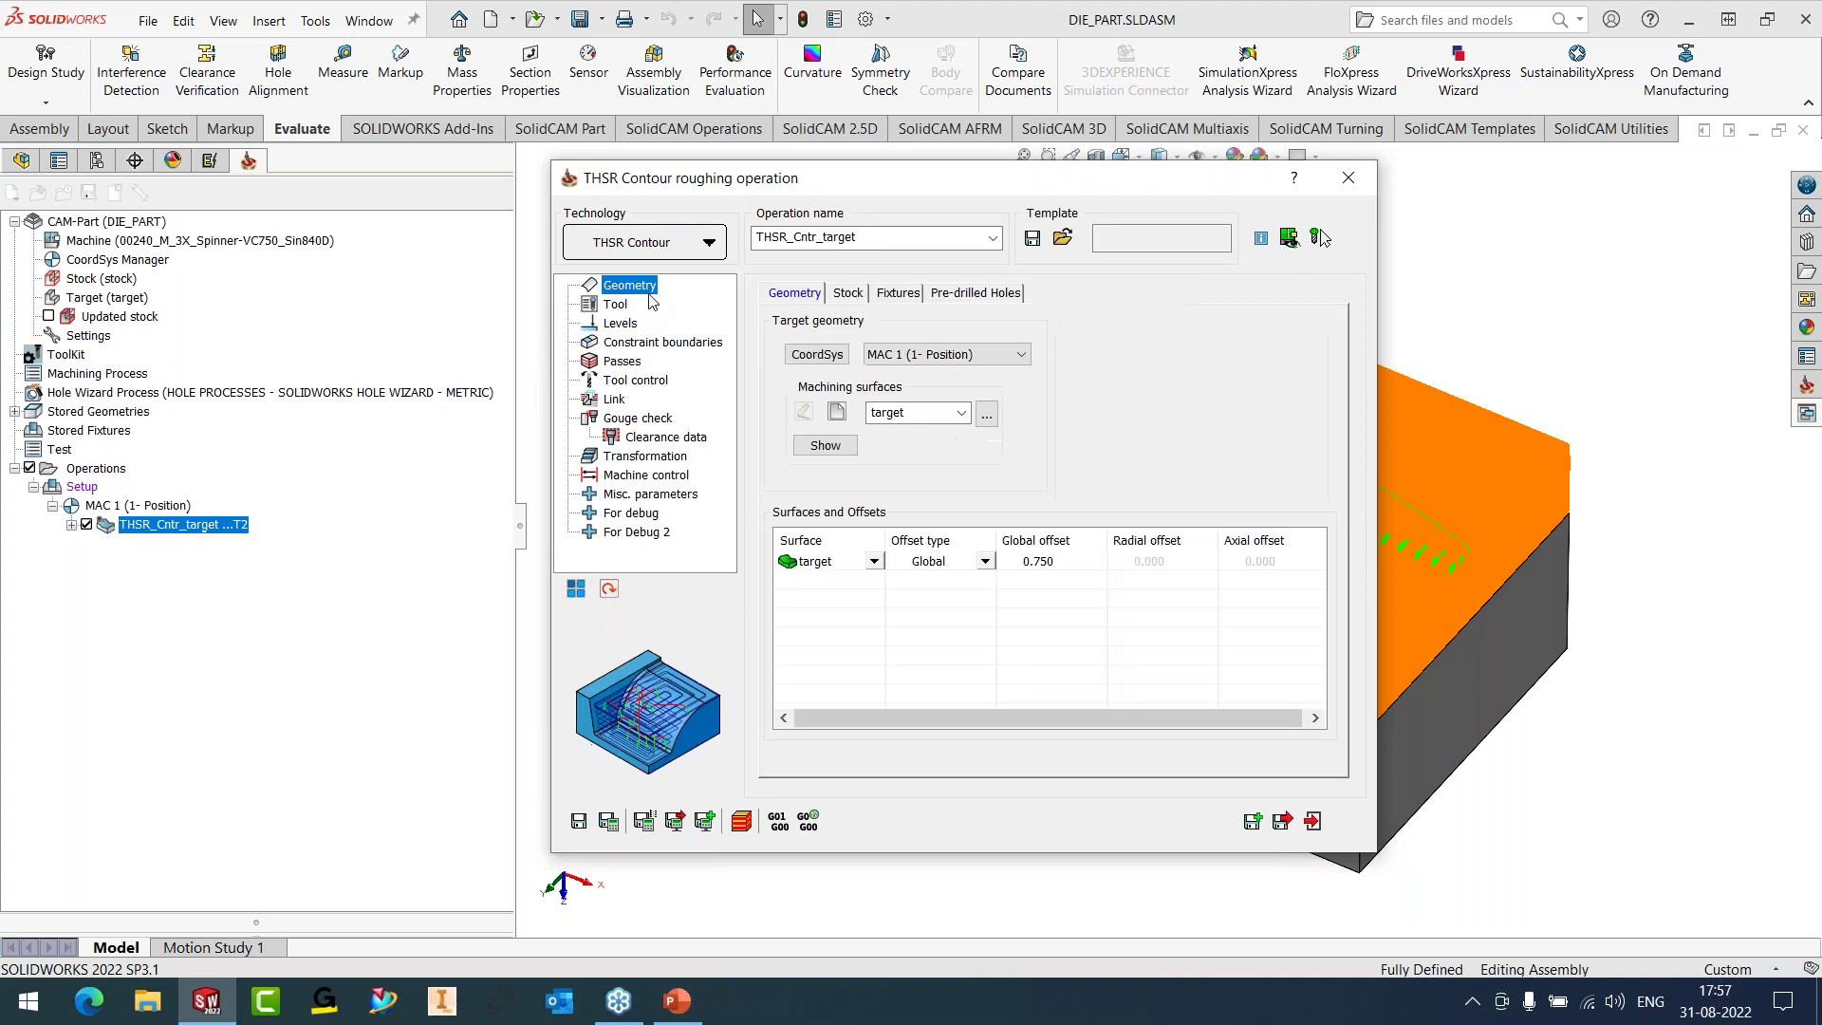
click(850, 295)
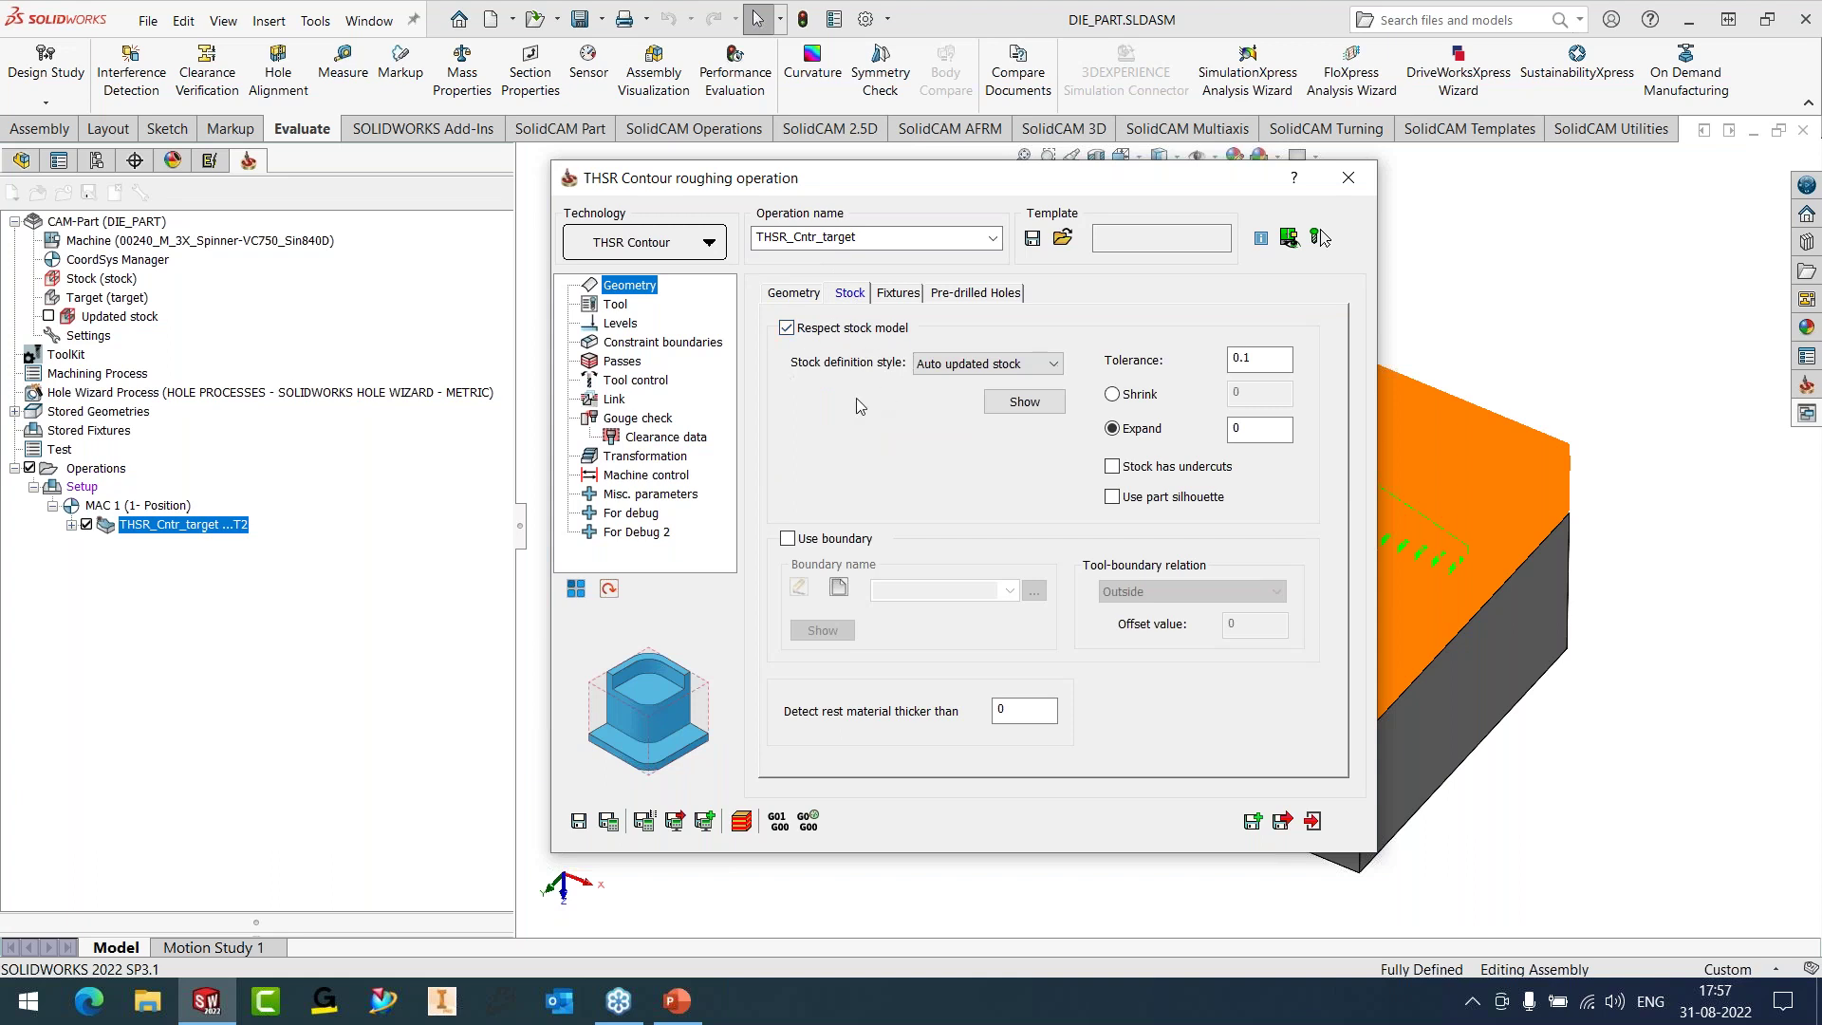
click(690, 344)
click(822, 297)
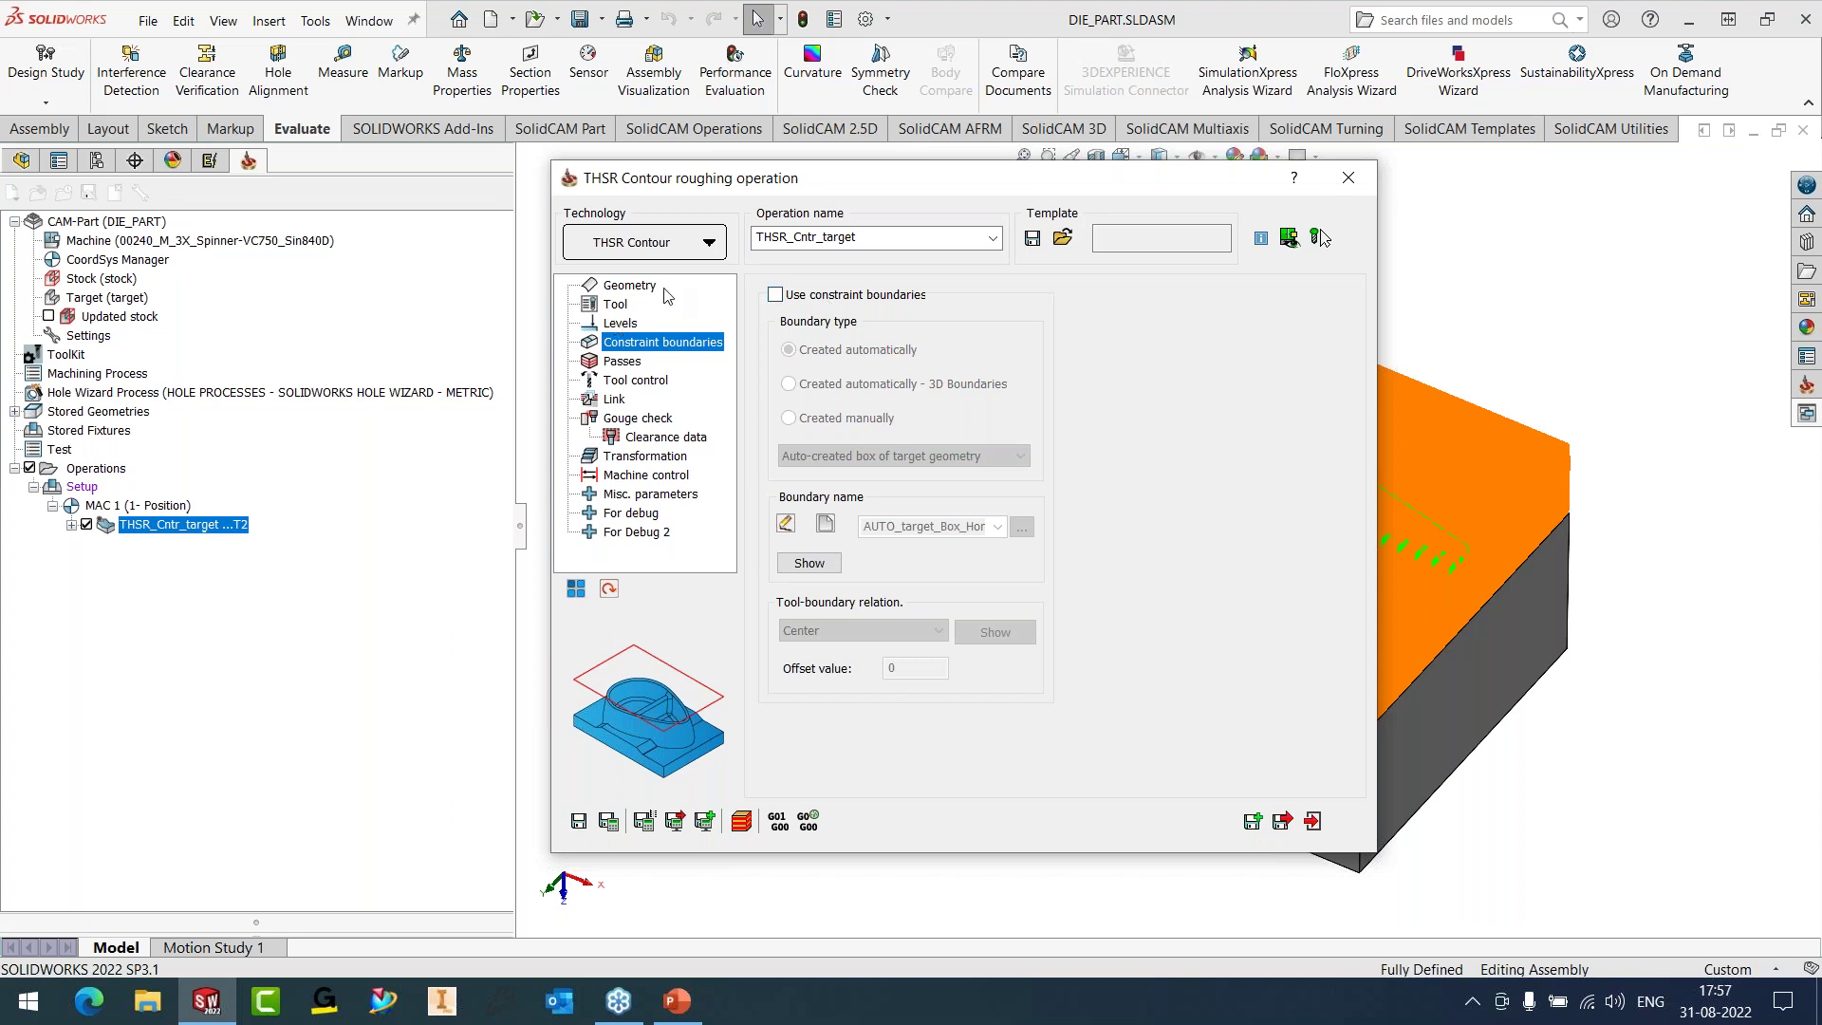
- Recheck the stock and constraint boundary settings, and save, calculate and close the operation
click(626, 287)
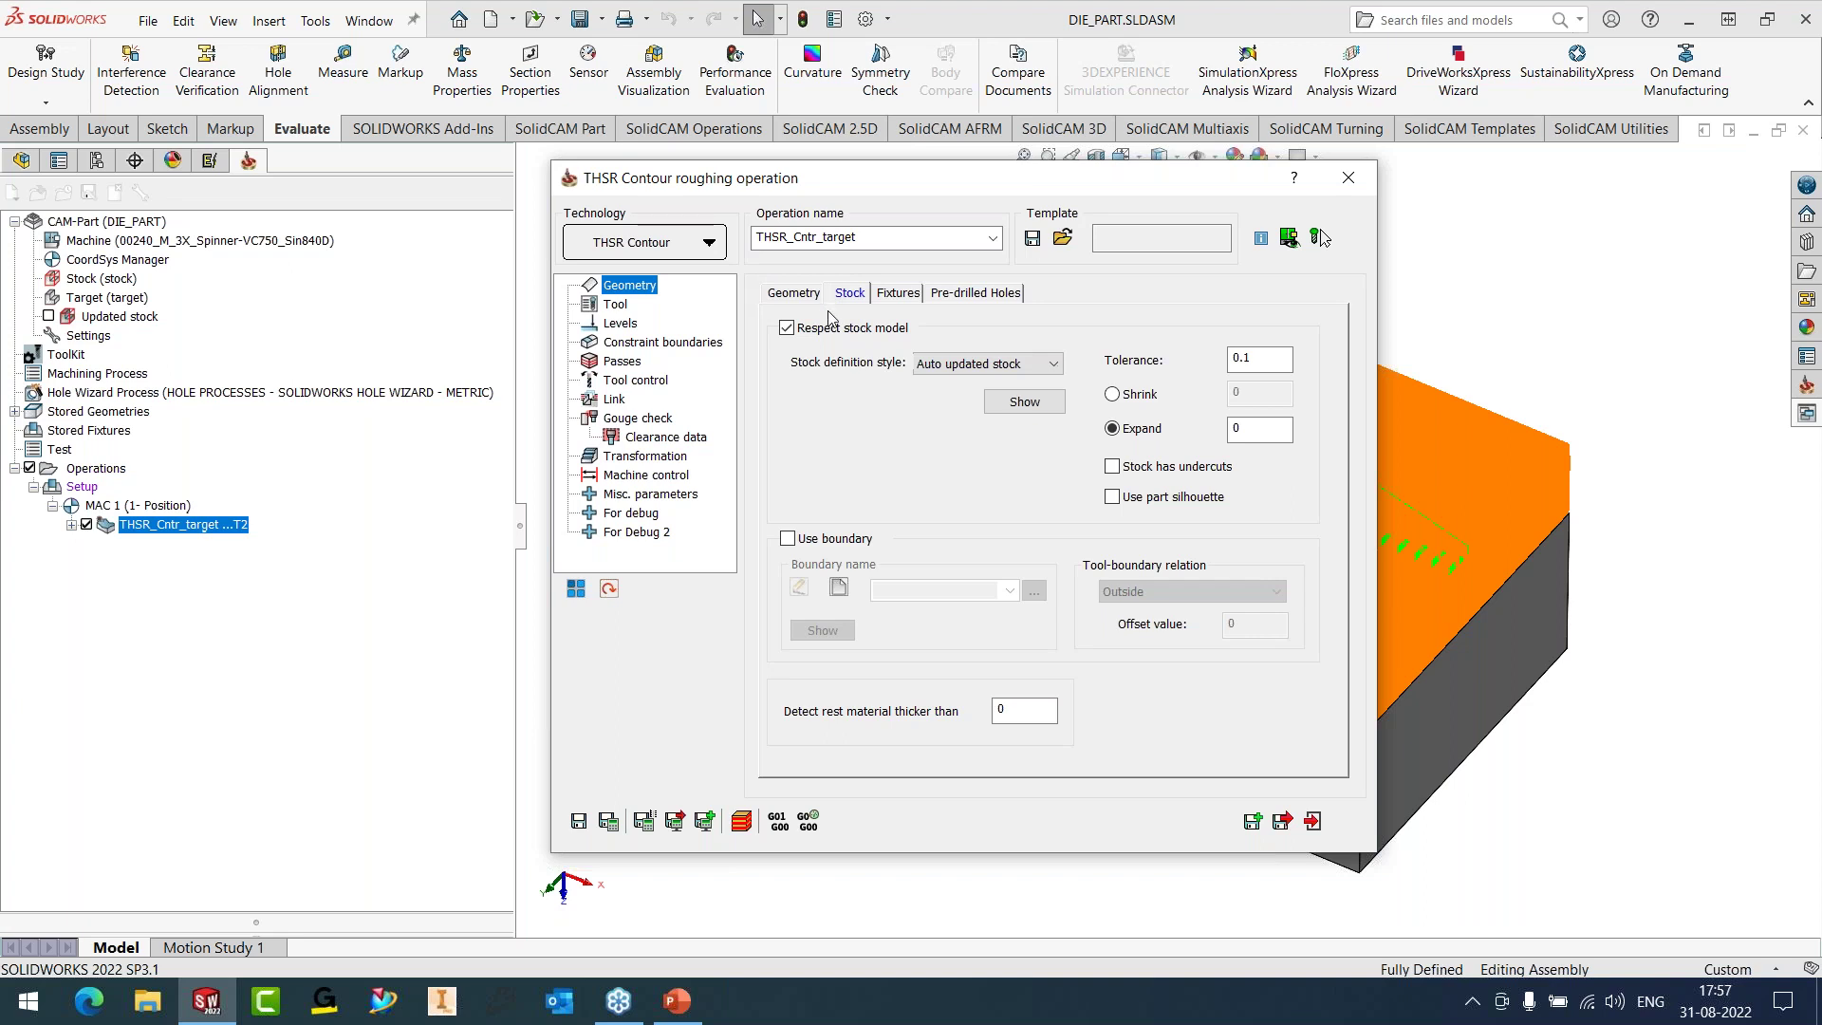
mouse_move(833, 325)
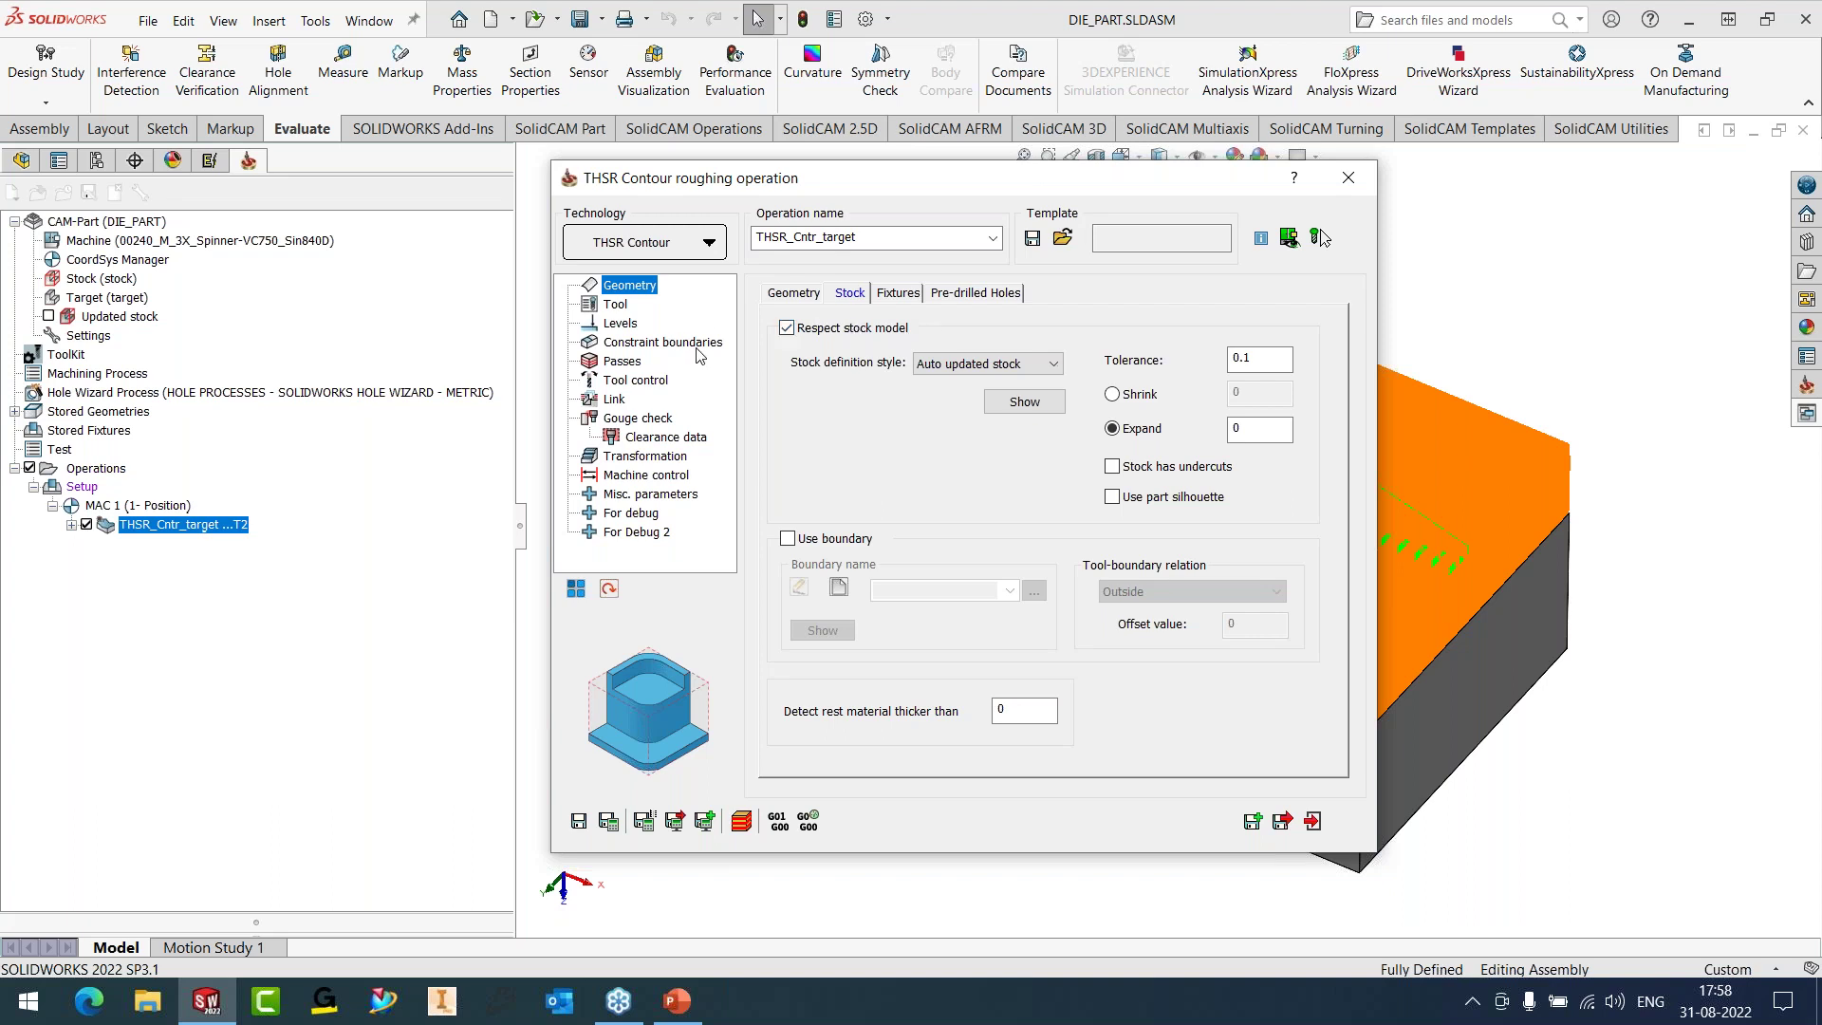
click(664, 342)
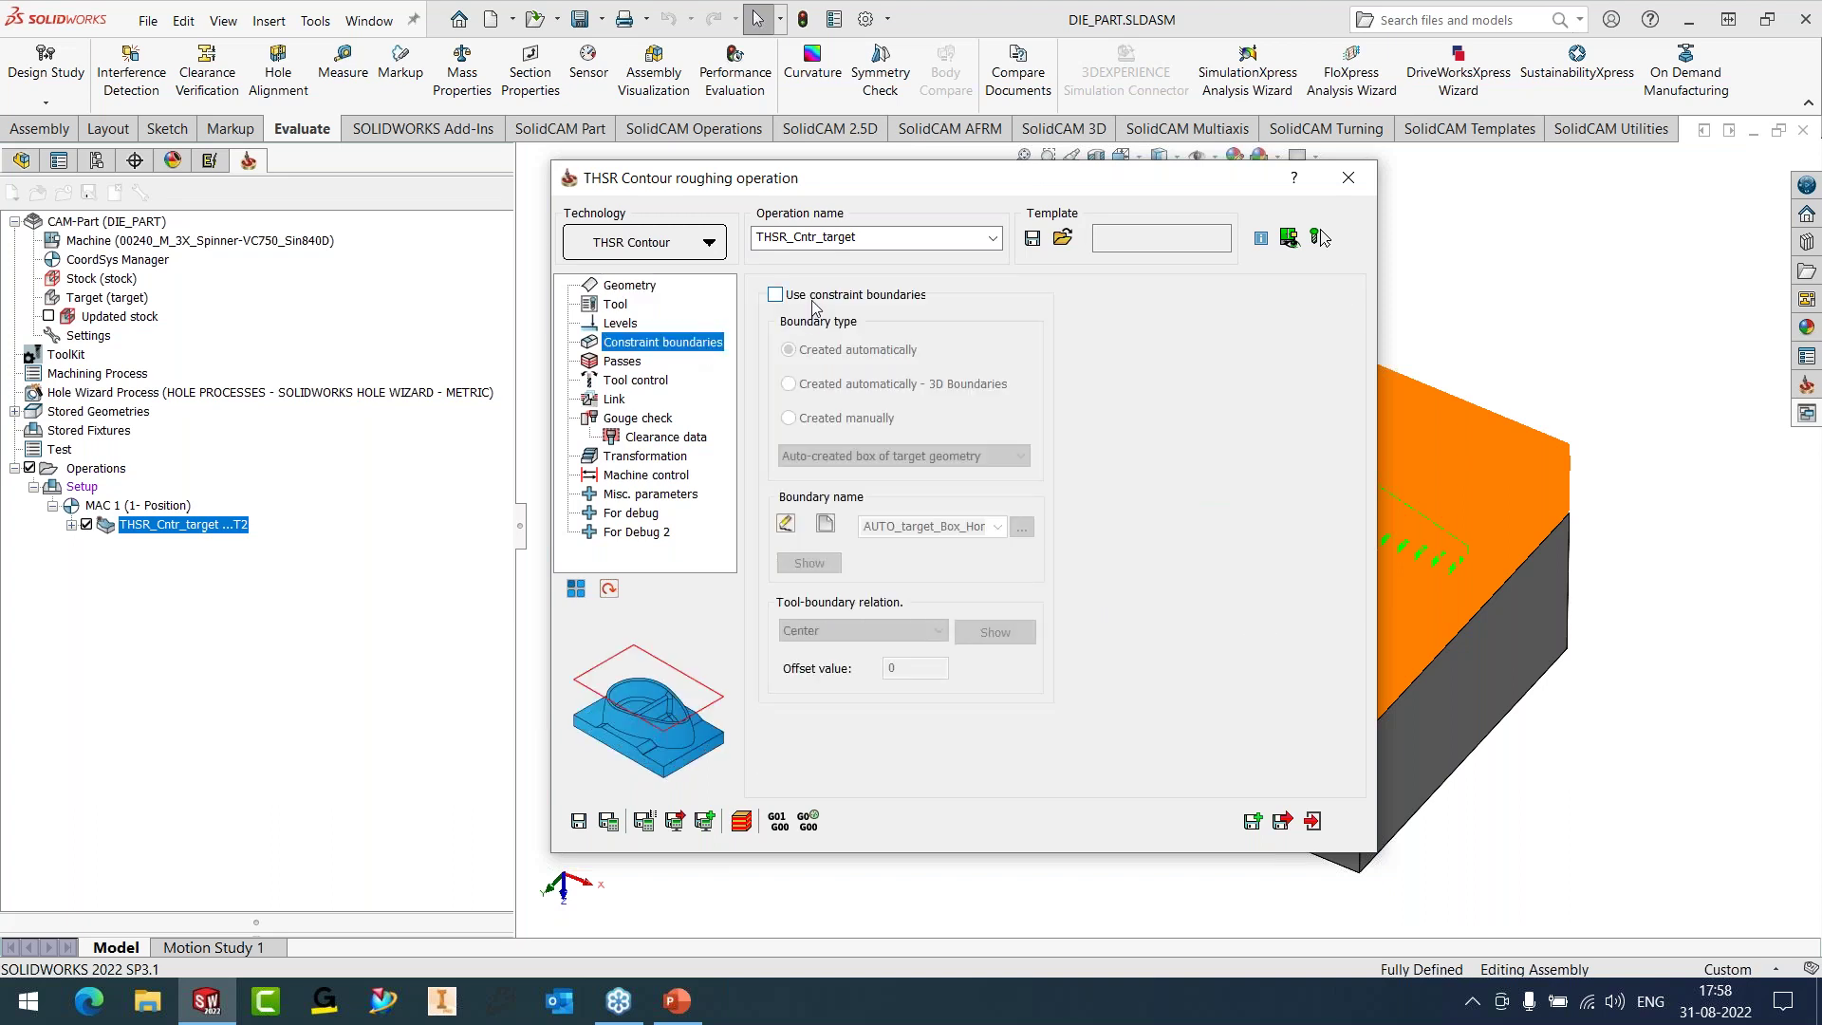
click(609, 821)
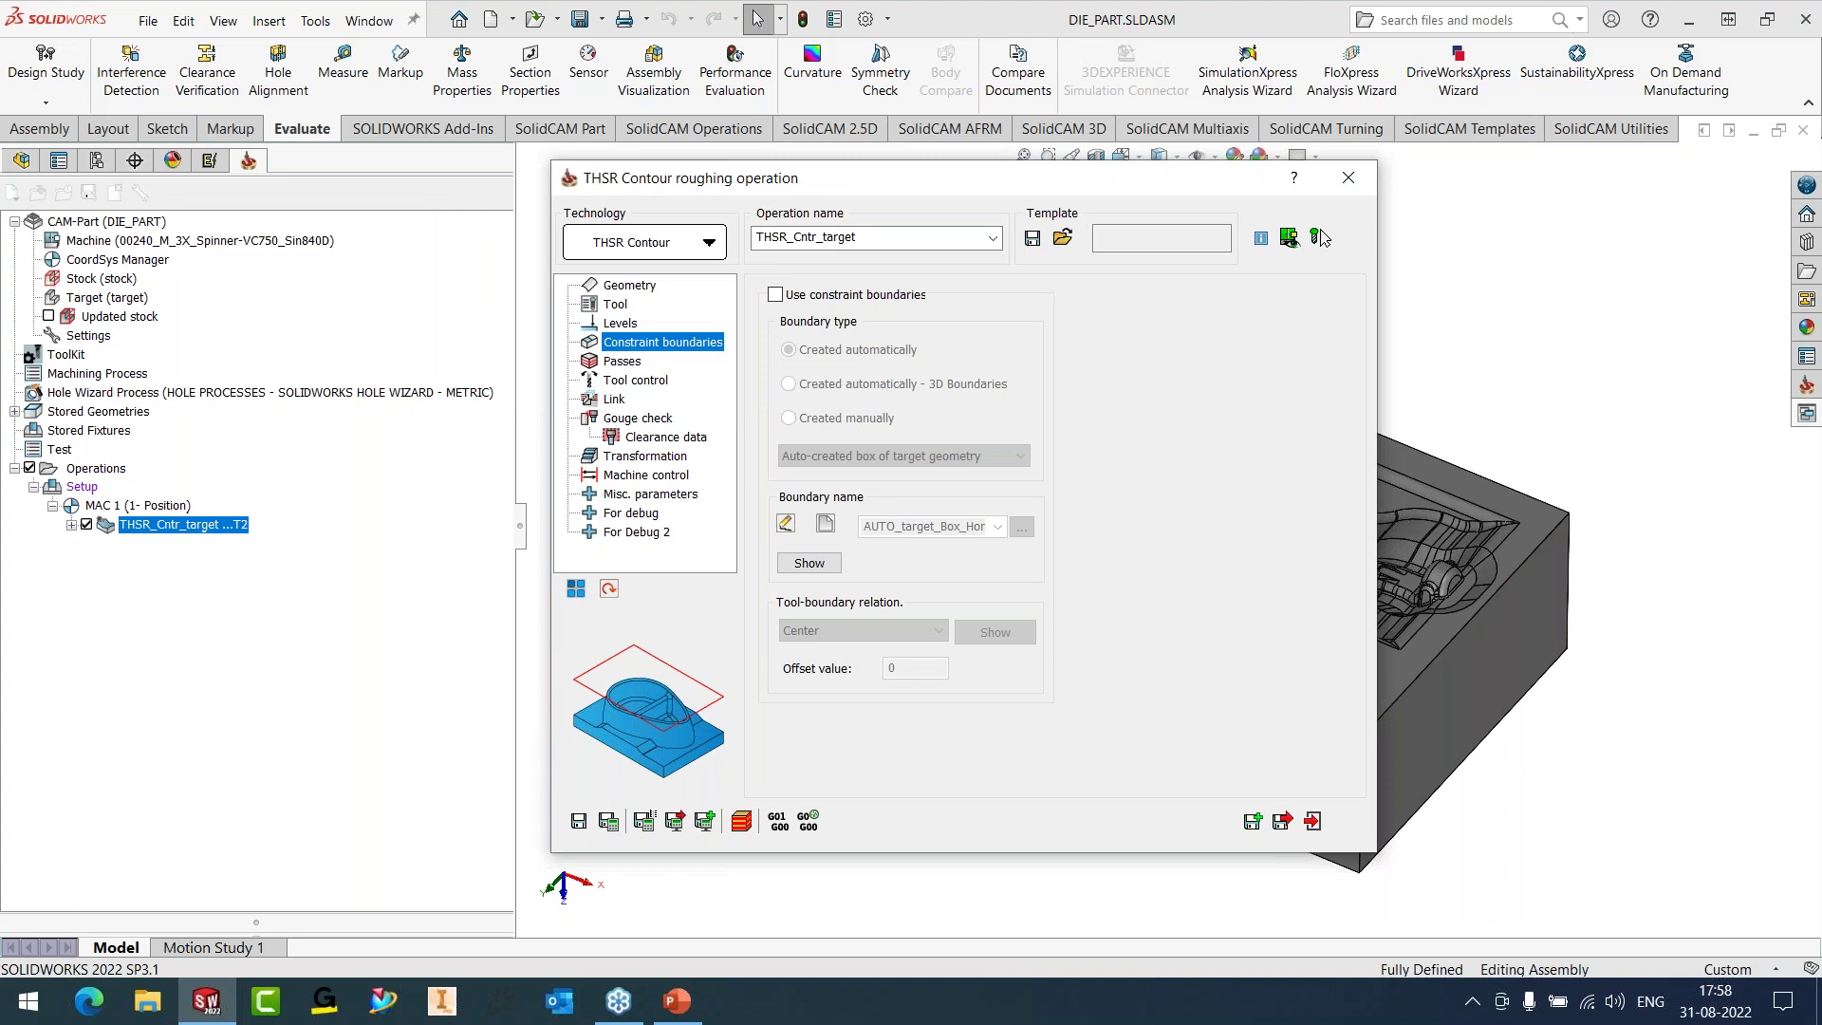
click(1320, 237)
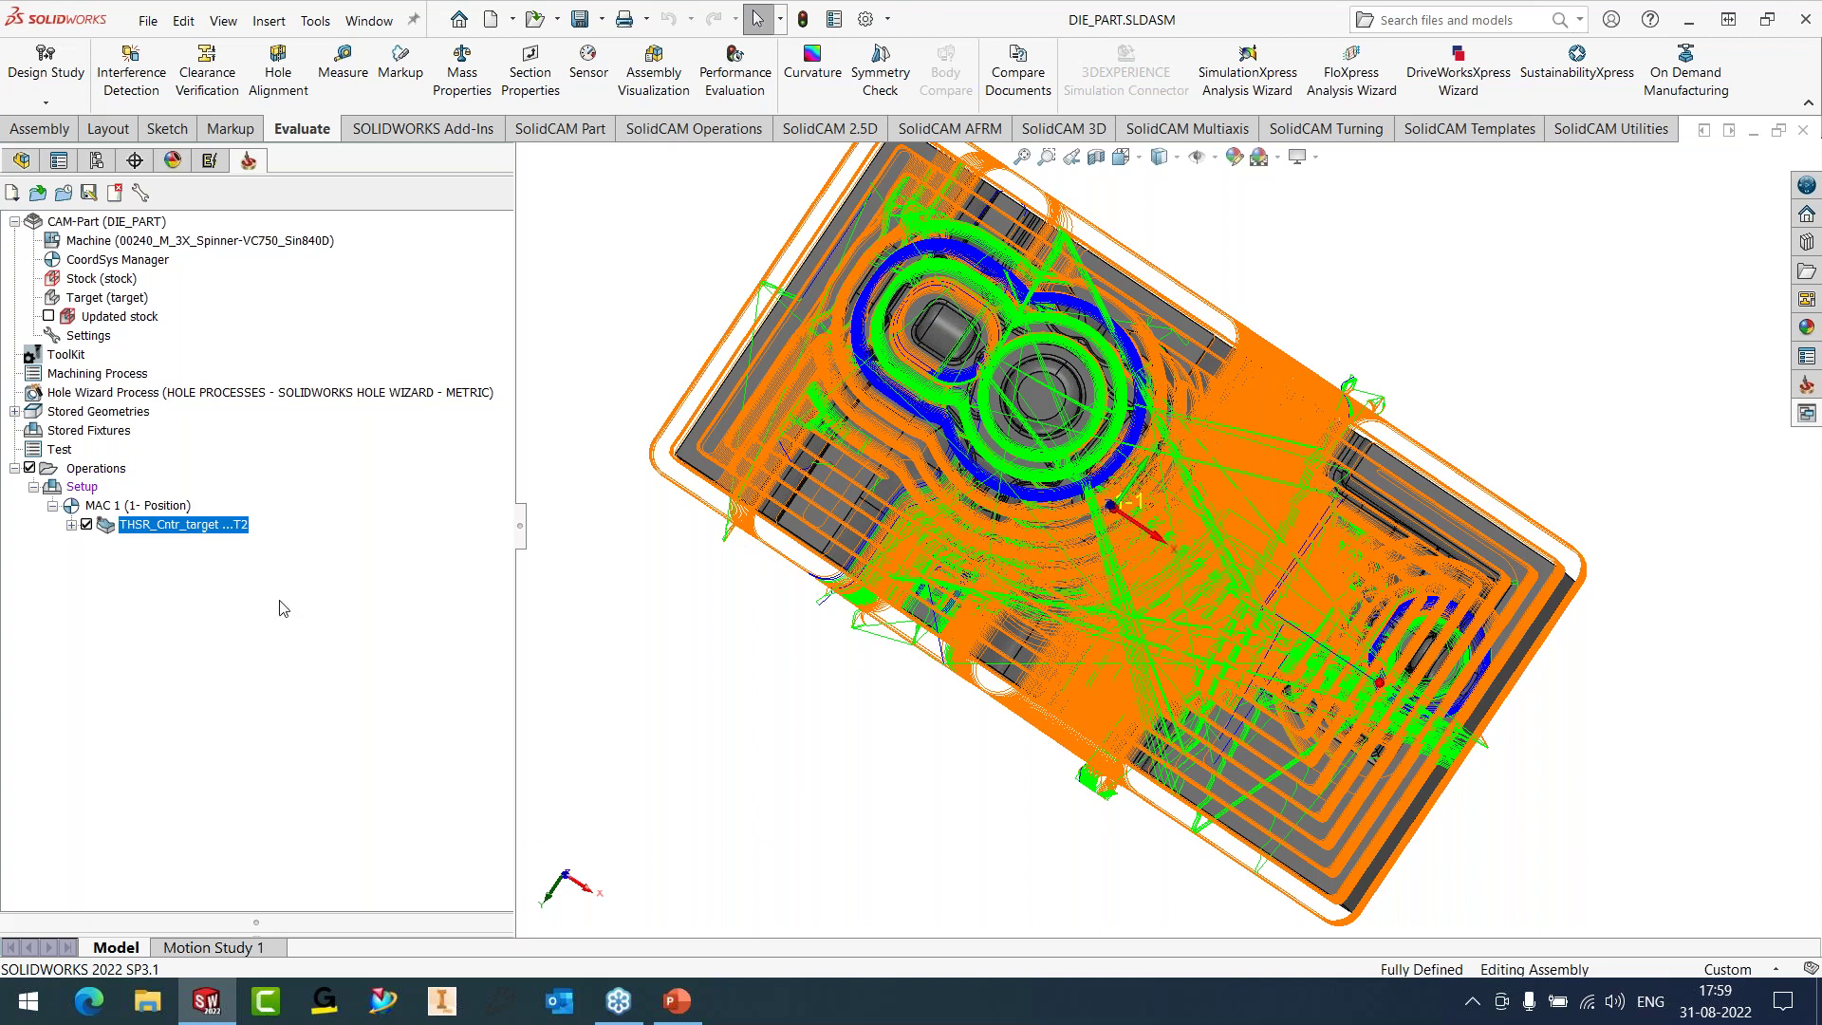
- Hide the roughing tool path and show Sketch2 with the rectangular fixture outlines on the die part
click(87, 525)
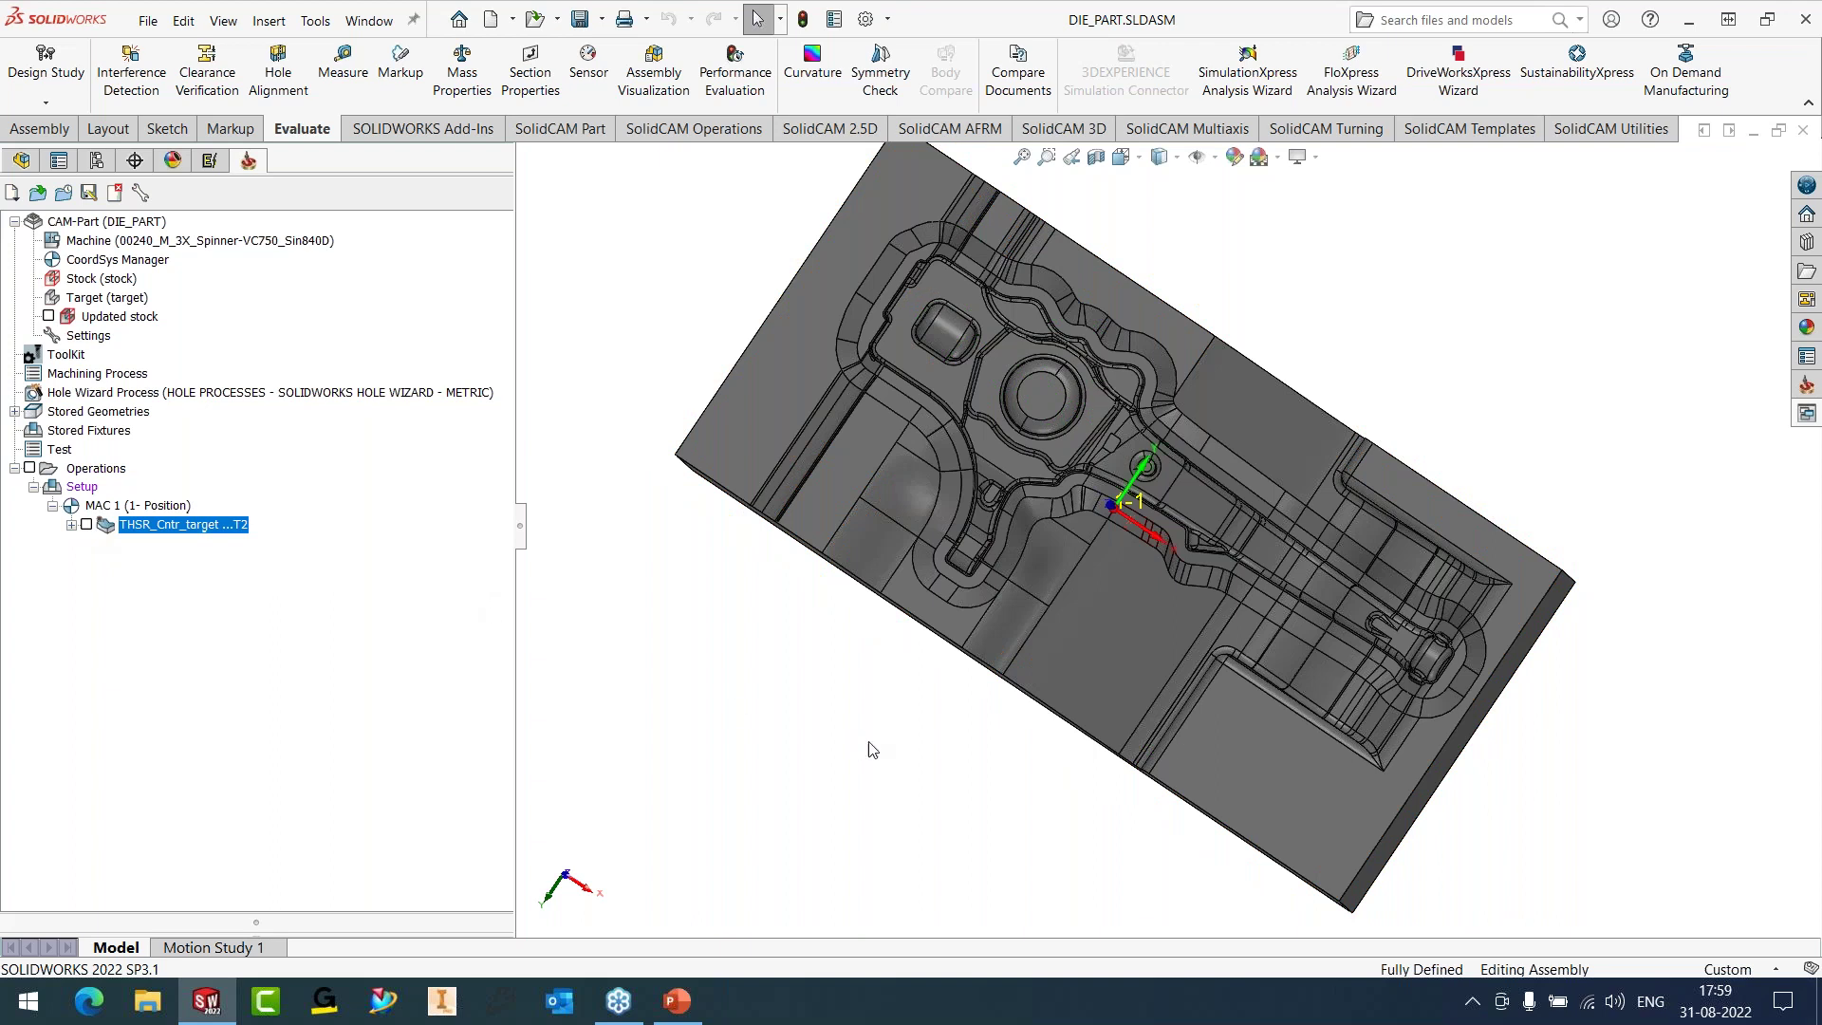
scroll(913, 718, up, 2)
middle_drag(914, 718, 1006, 494)
click(21, 159)
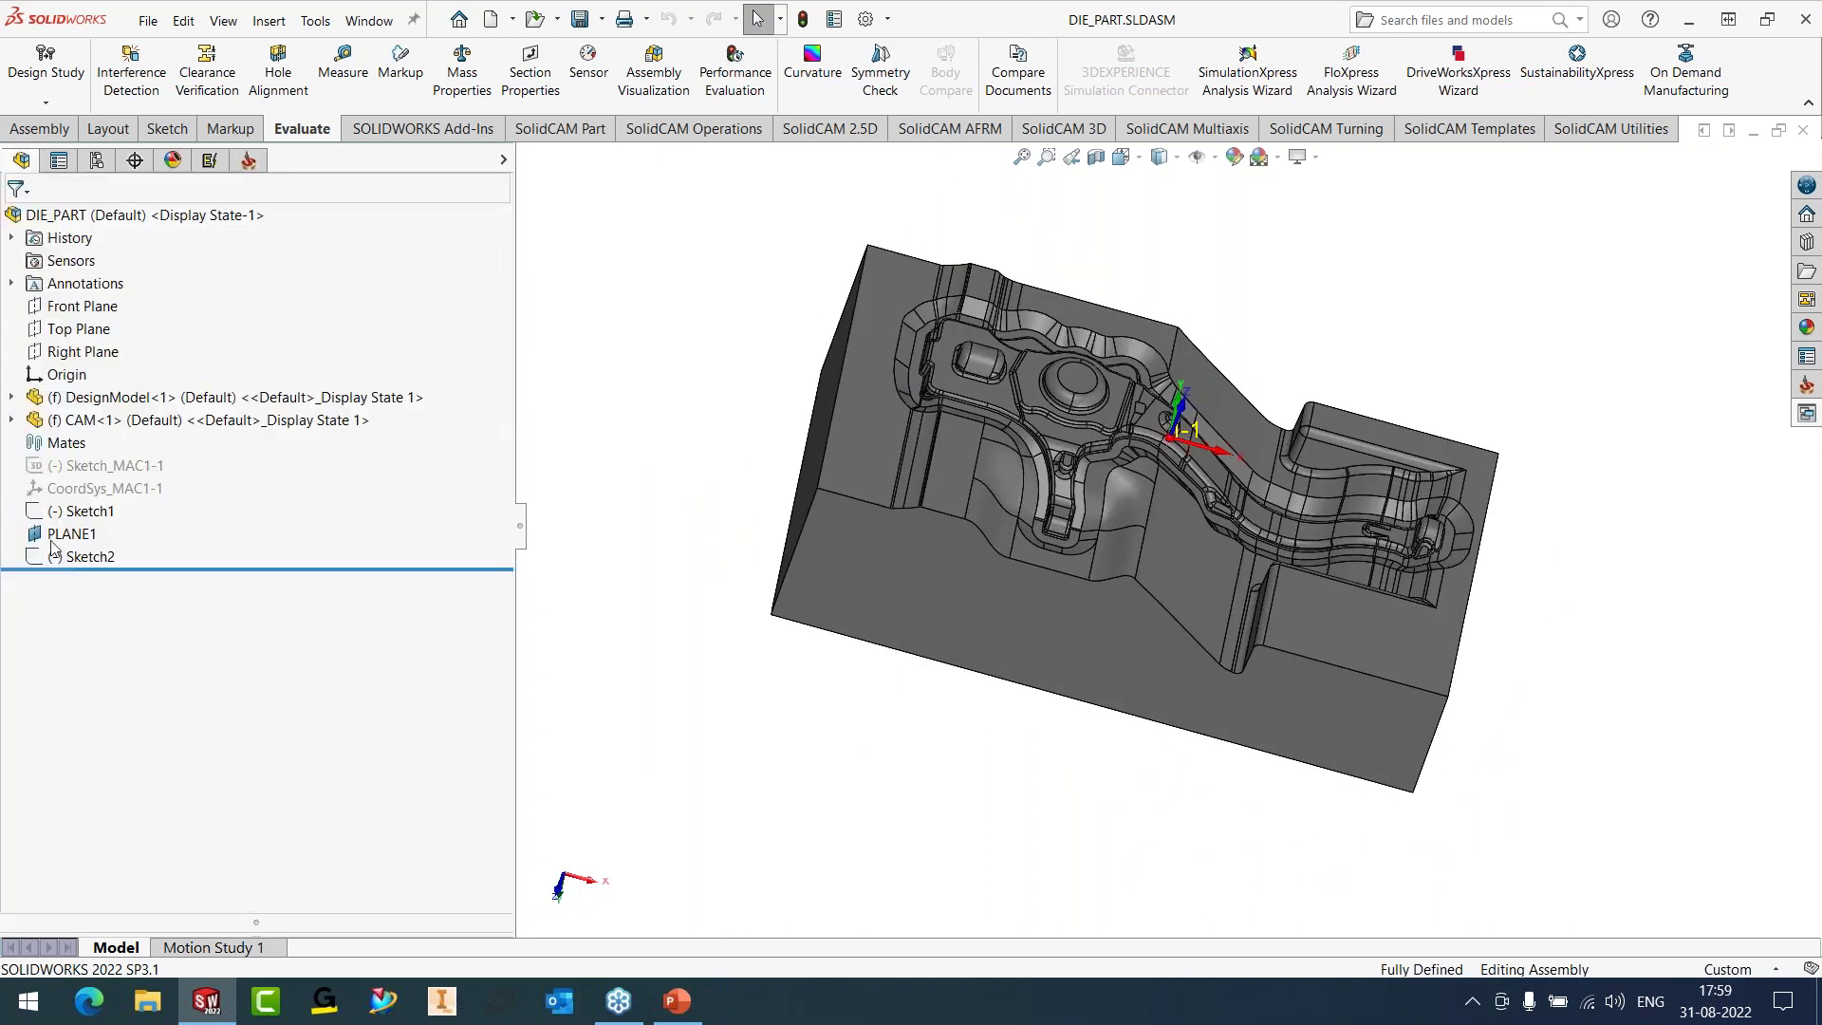
click(88, 556)
click(96, 529)
click(566, 395)
mouse_move(565, 395)
middle_down()
mouse_move(651, 395)
mouse_move(631, 577)
middle_up()
scroll(1176, 545, up, 3)
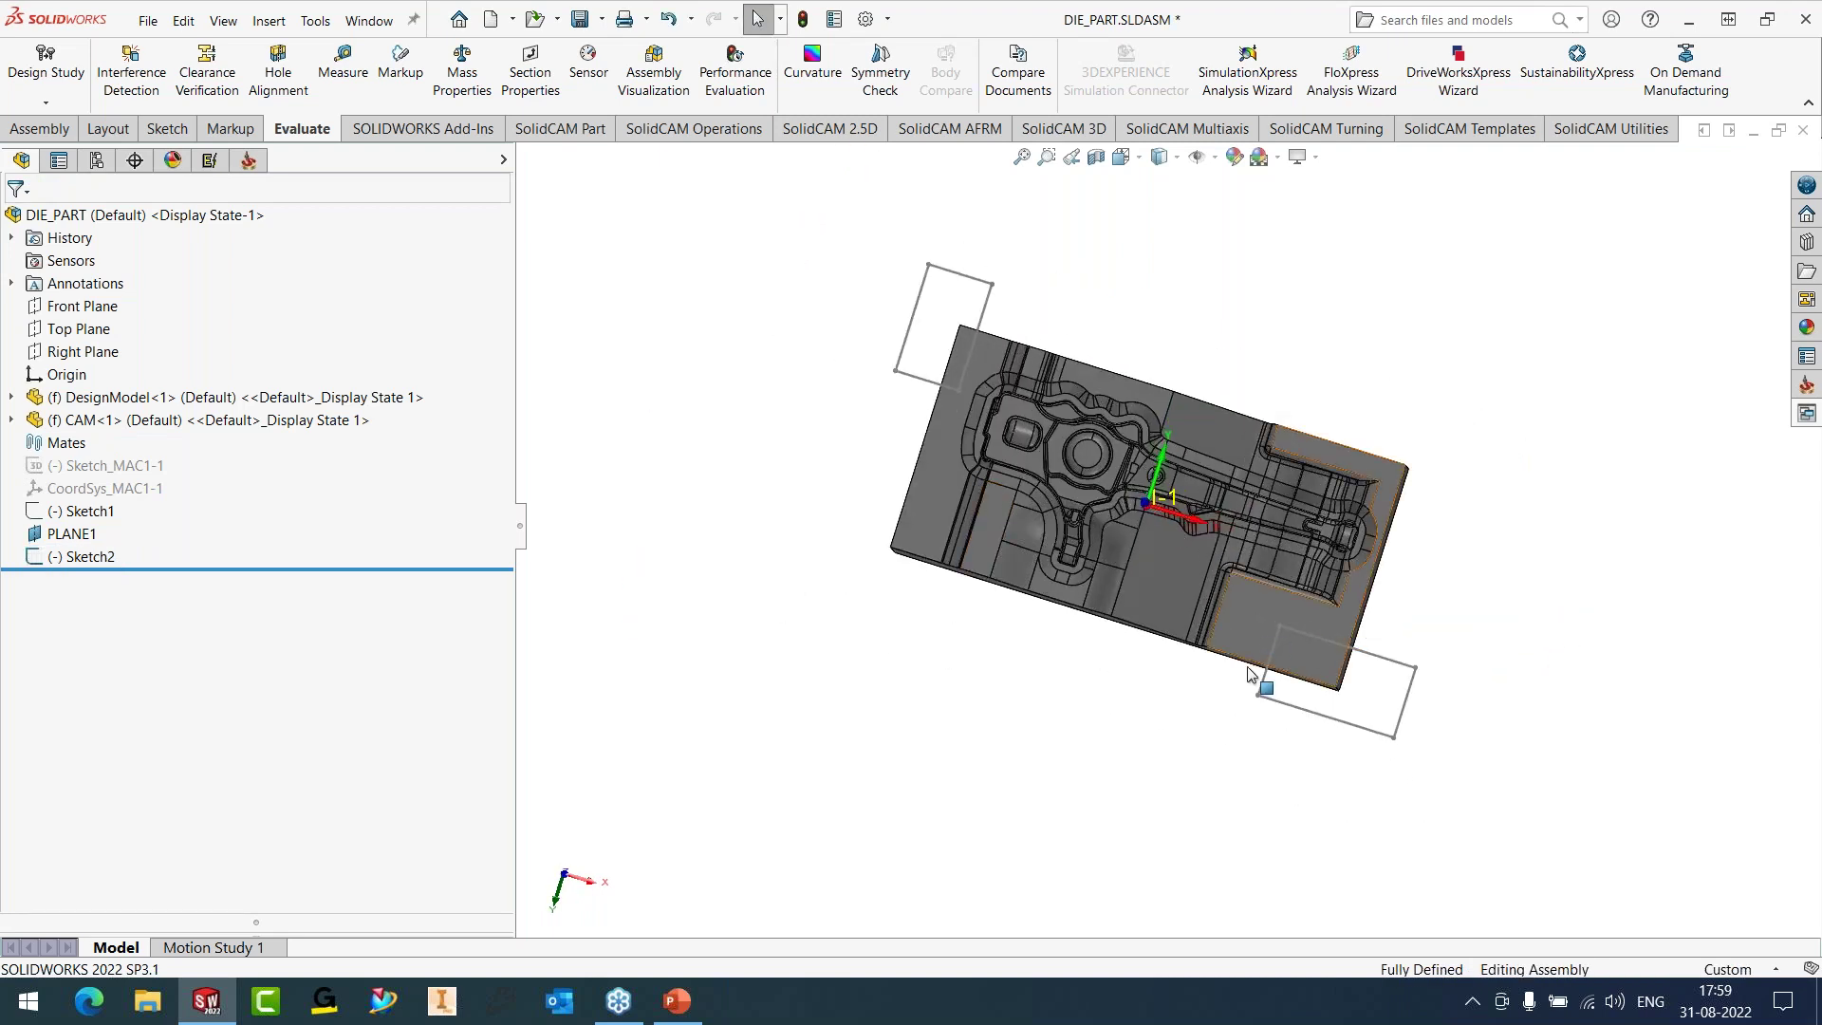
- Reopen the THSR Contour roughing operation and define its fixtures by Extruding curves
click(249, 160)
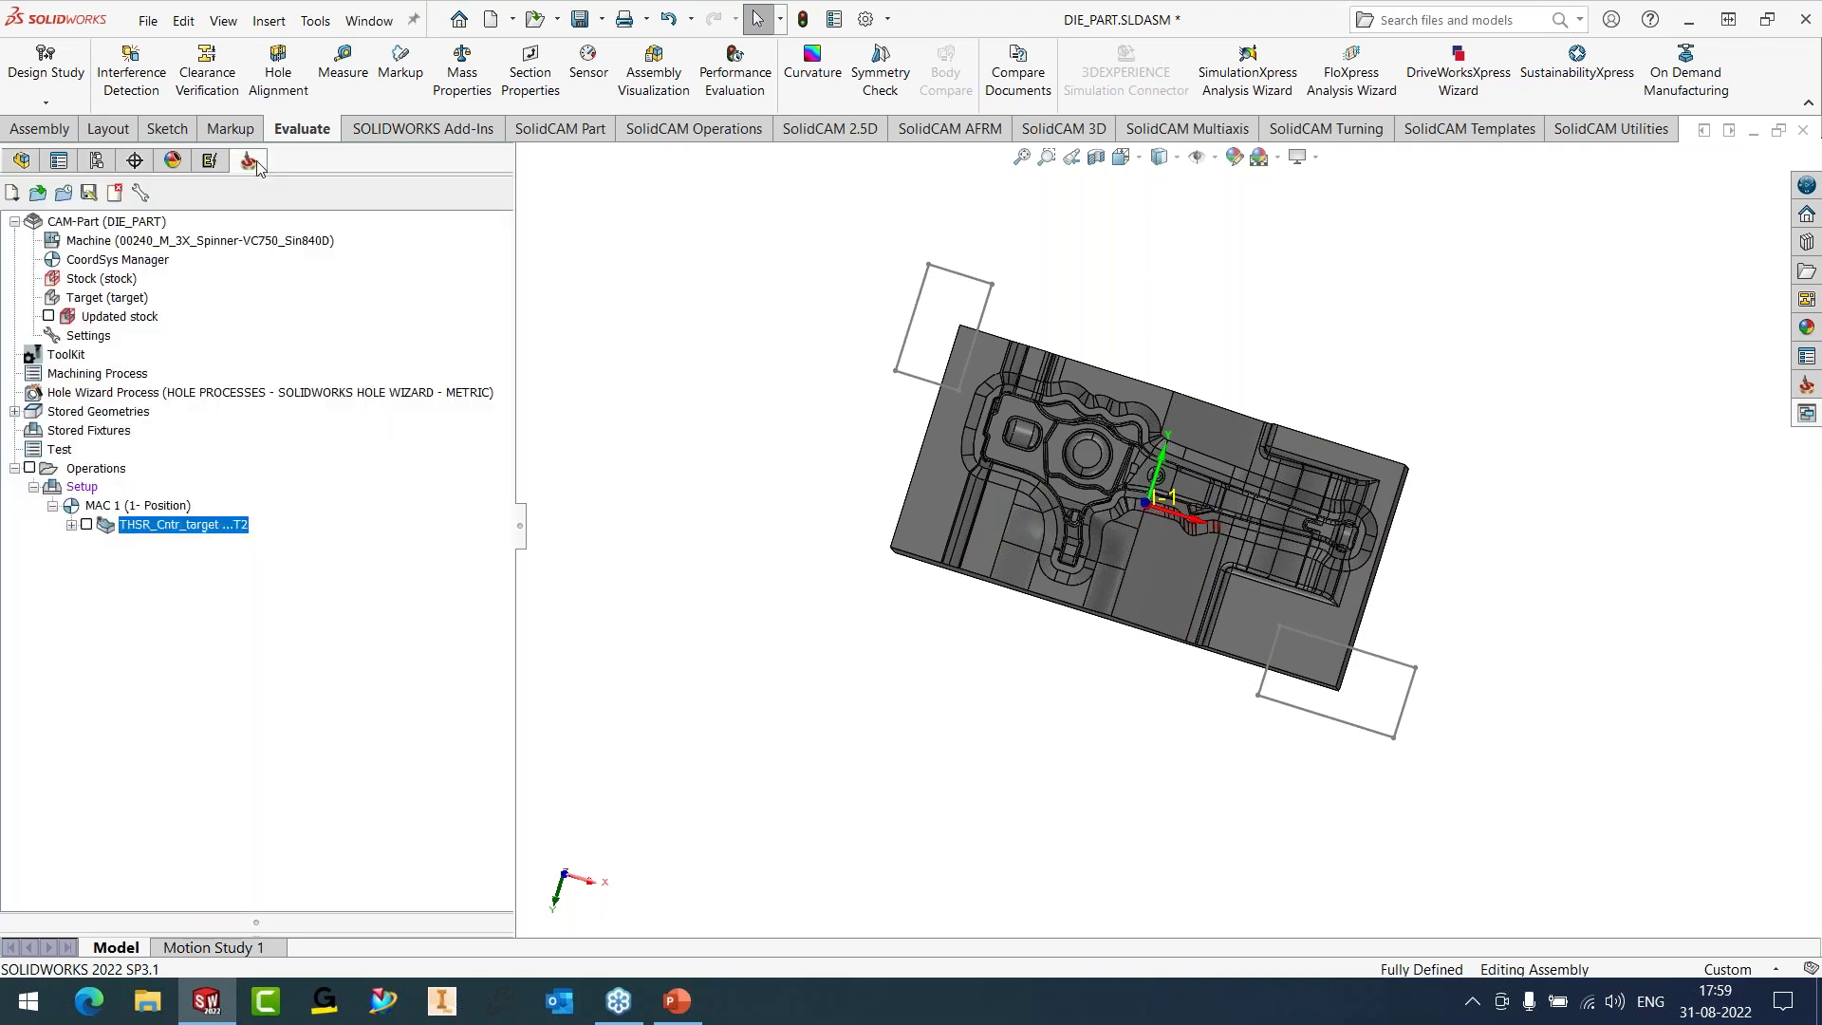
right_click(250, 530)
click(588, 241)
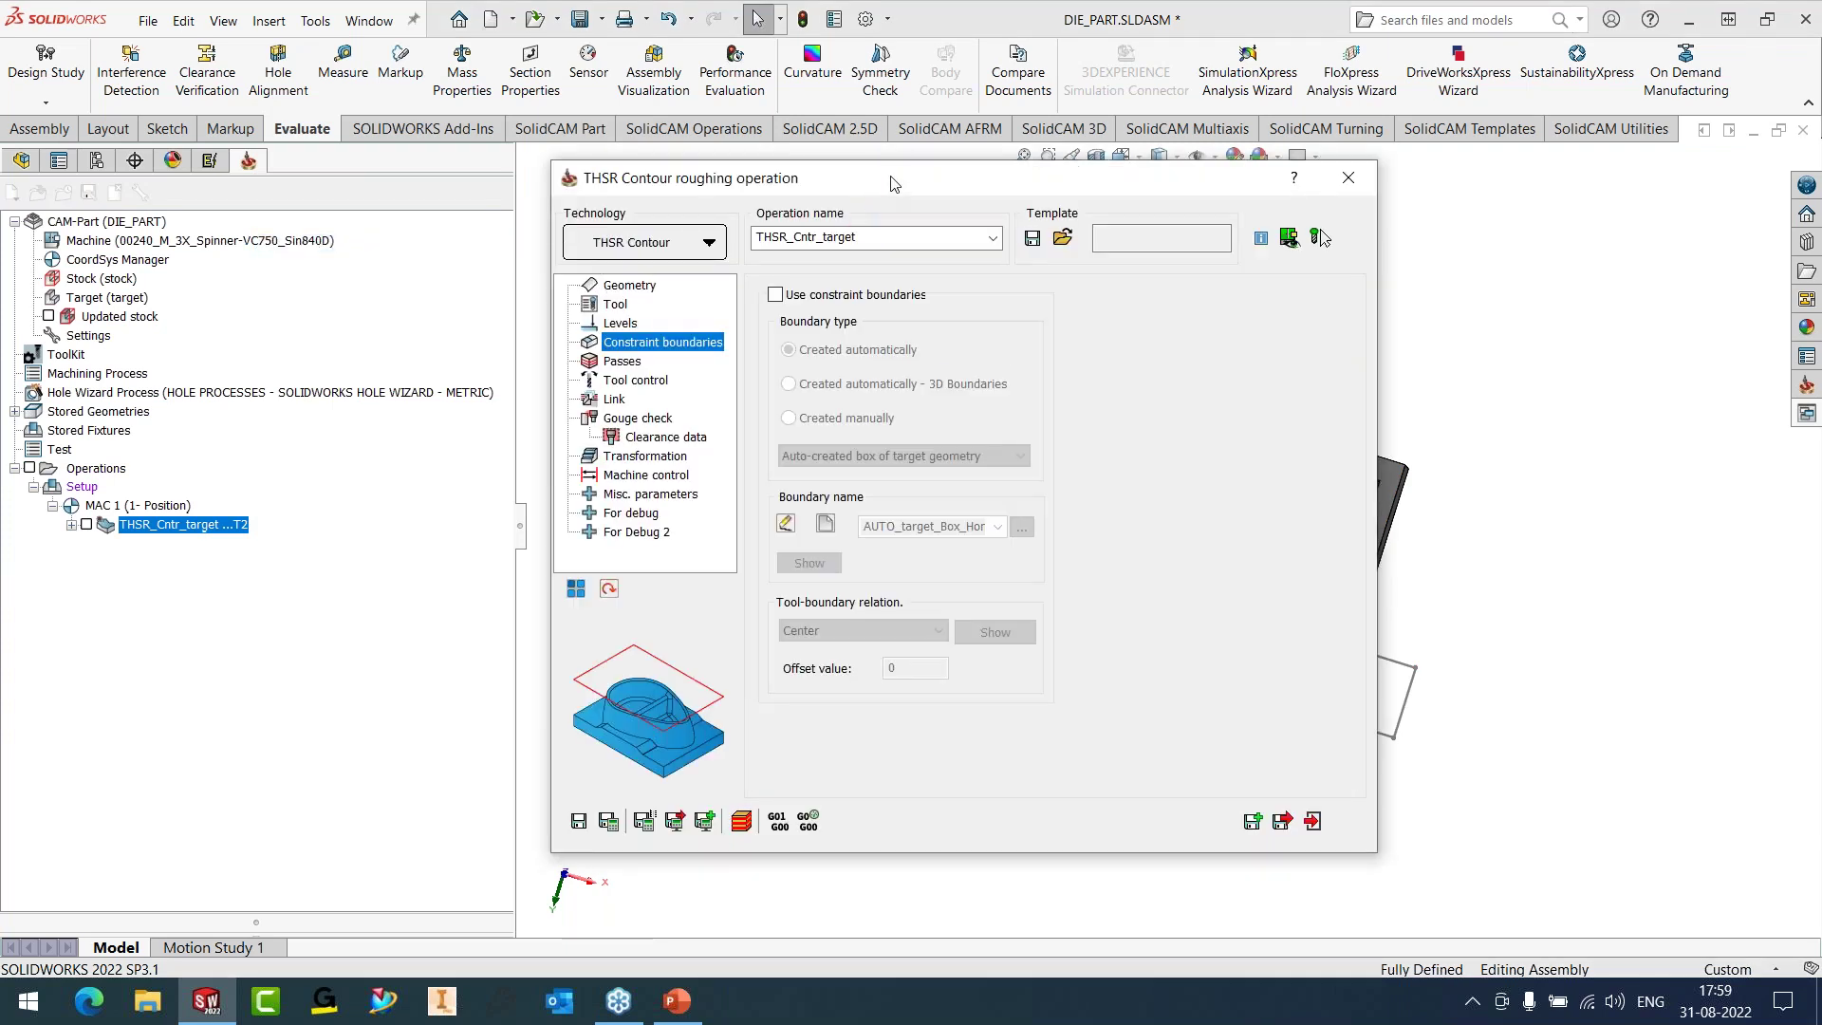
click(483, 272)
click(752, 279)
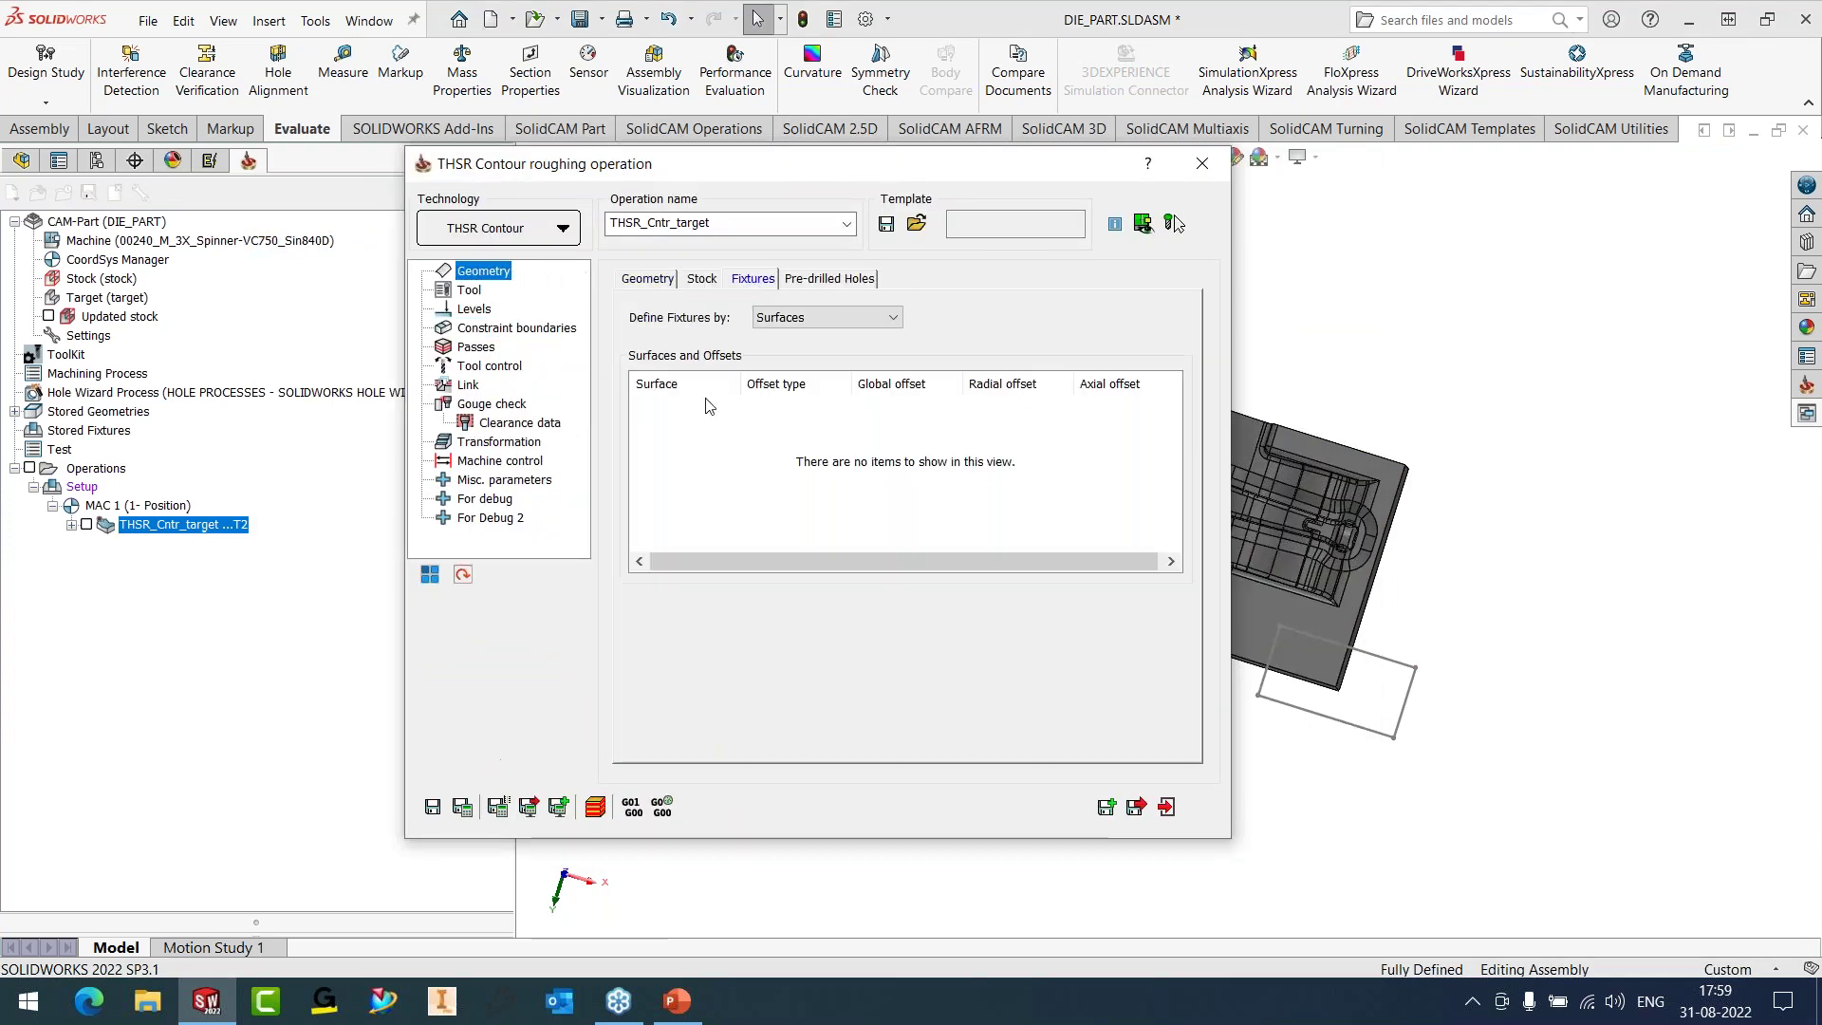
click(794, 319)
click(799, 345)
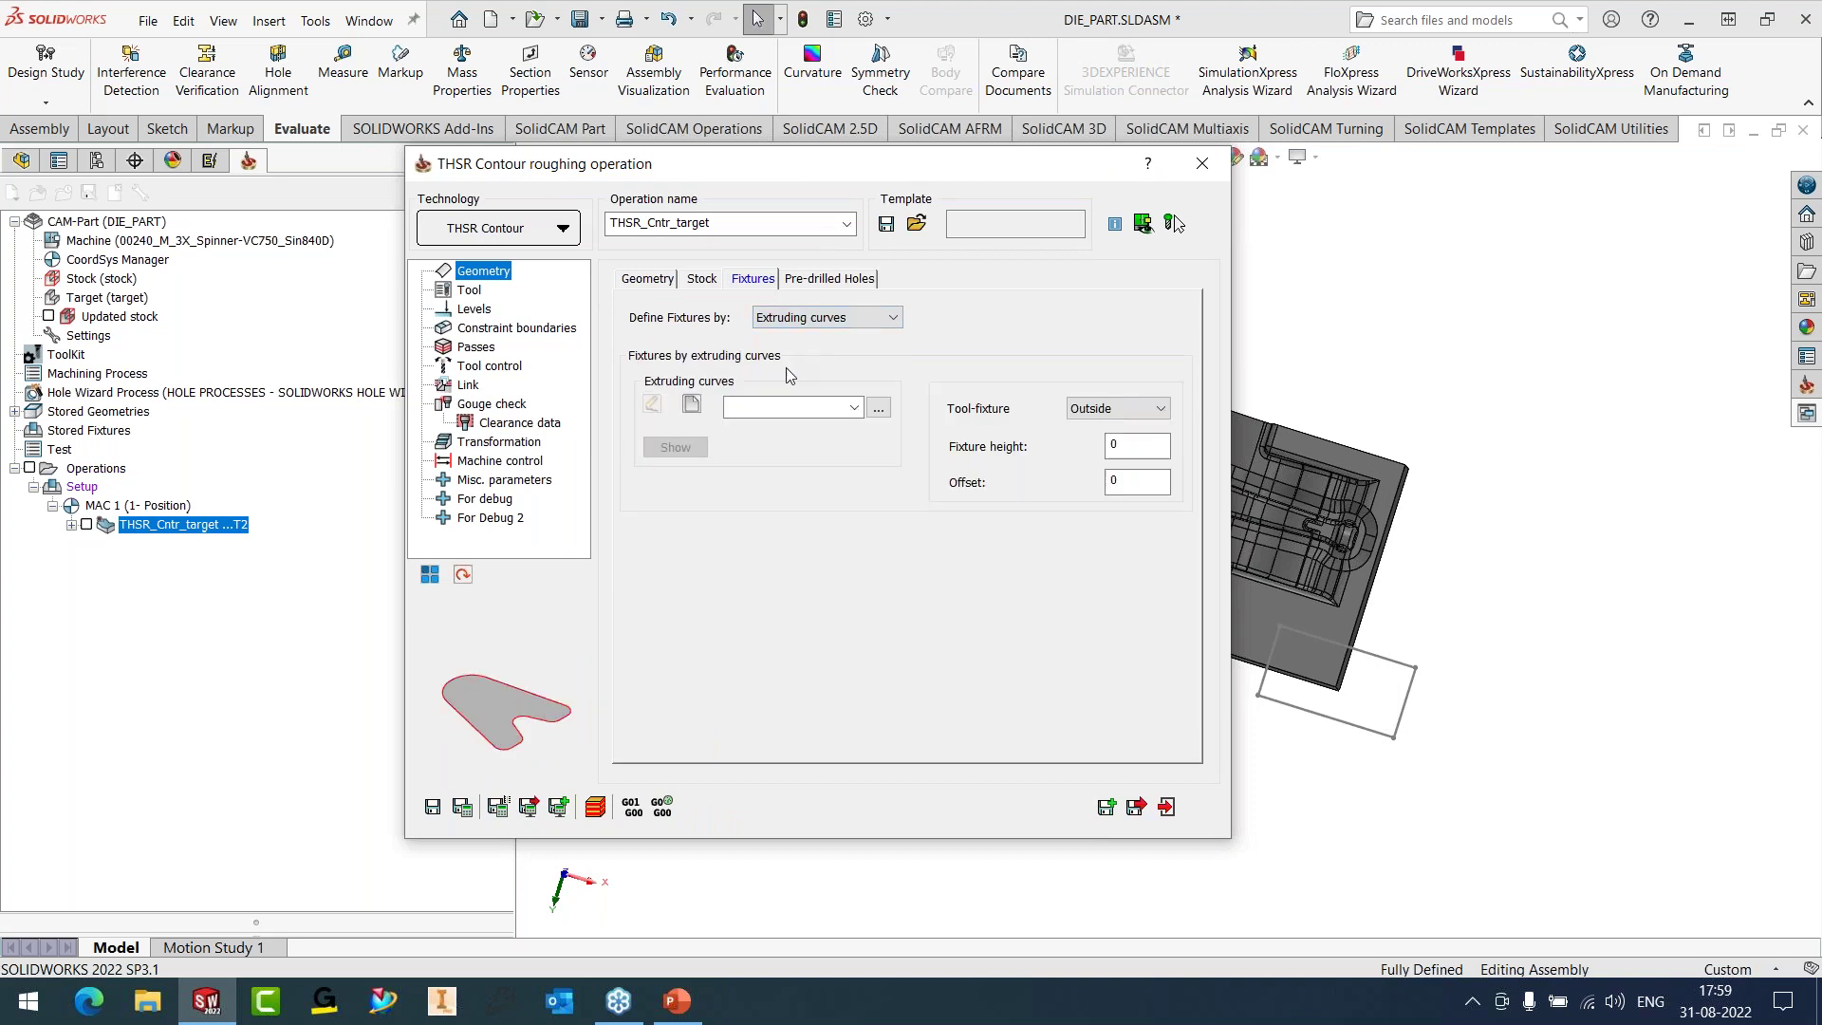
- Create a new extruding curves geometry from the two rectangular sketch chains at opposite corners of the die part
click(694, 406)
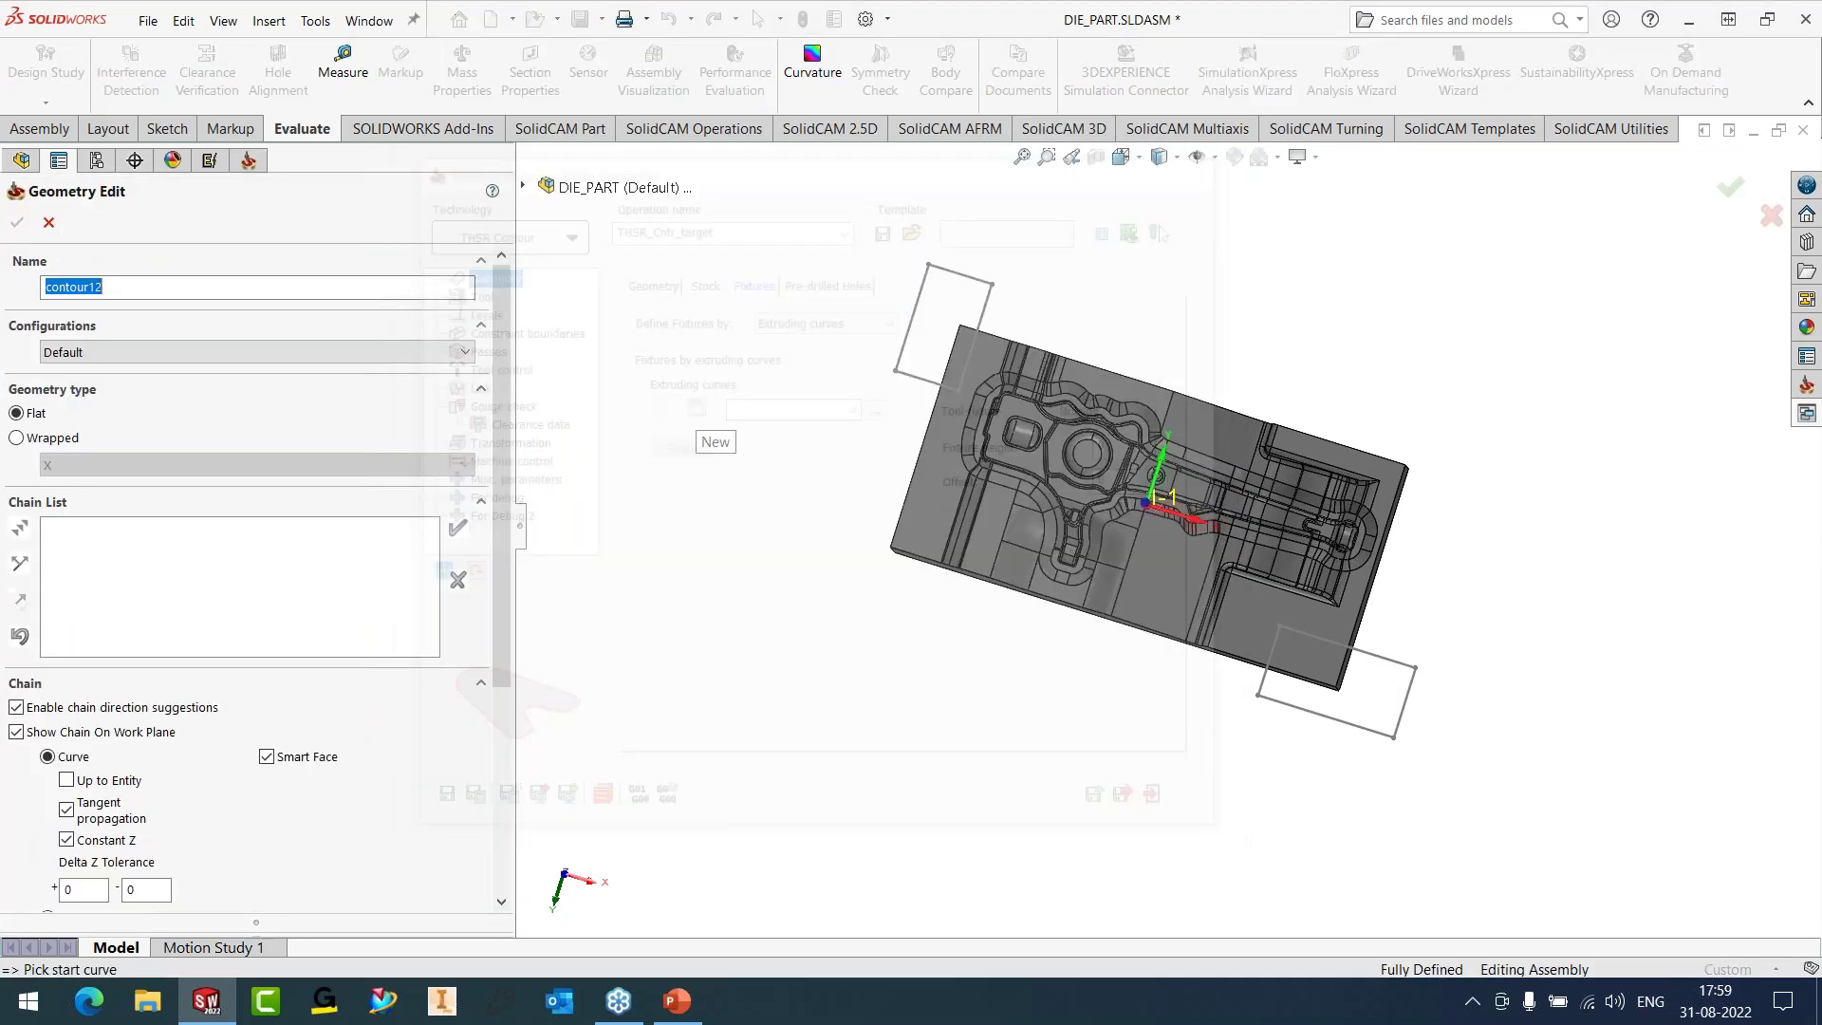
click(914, 313)
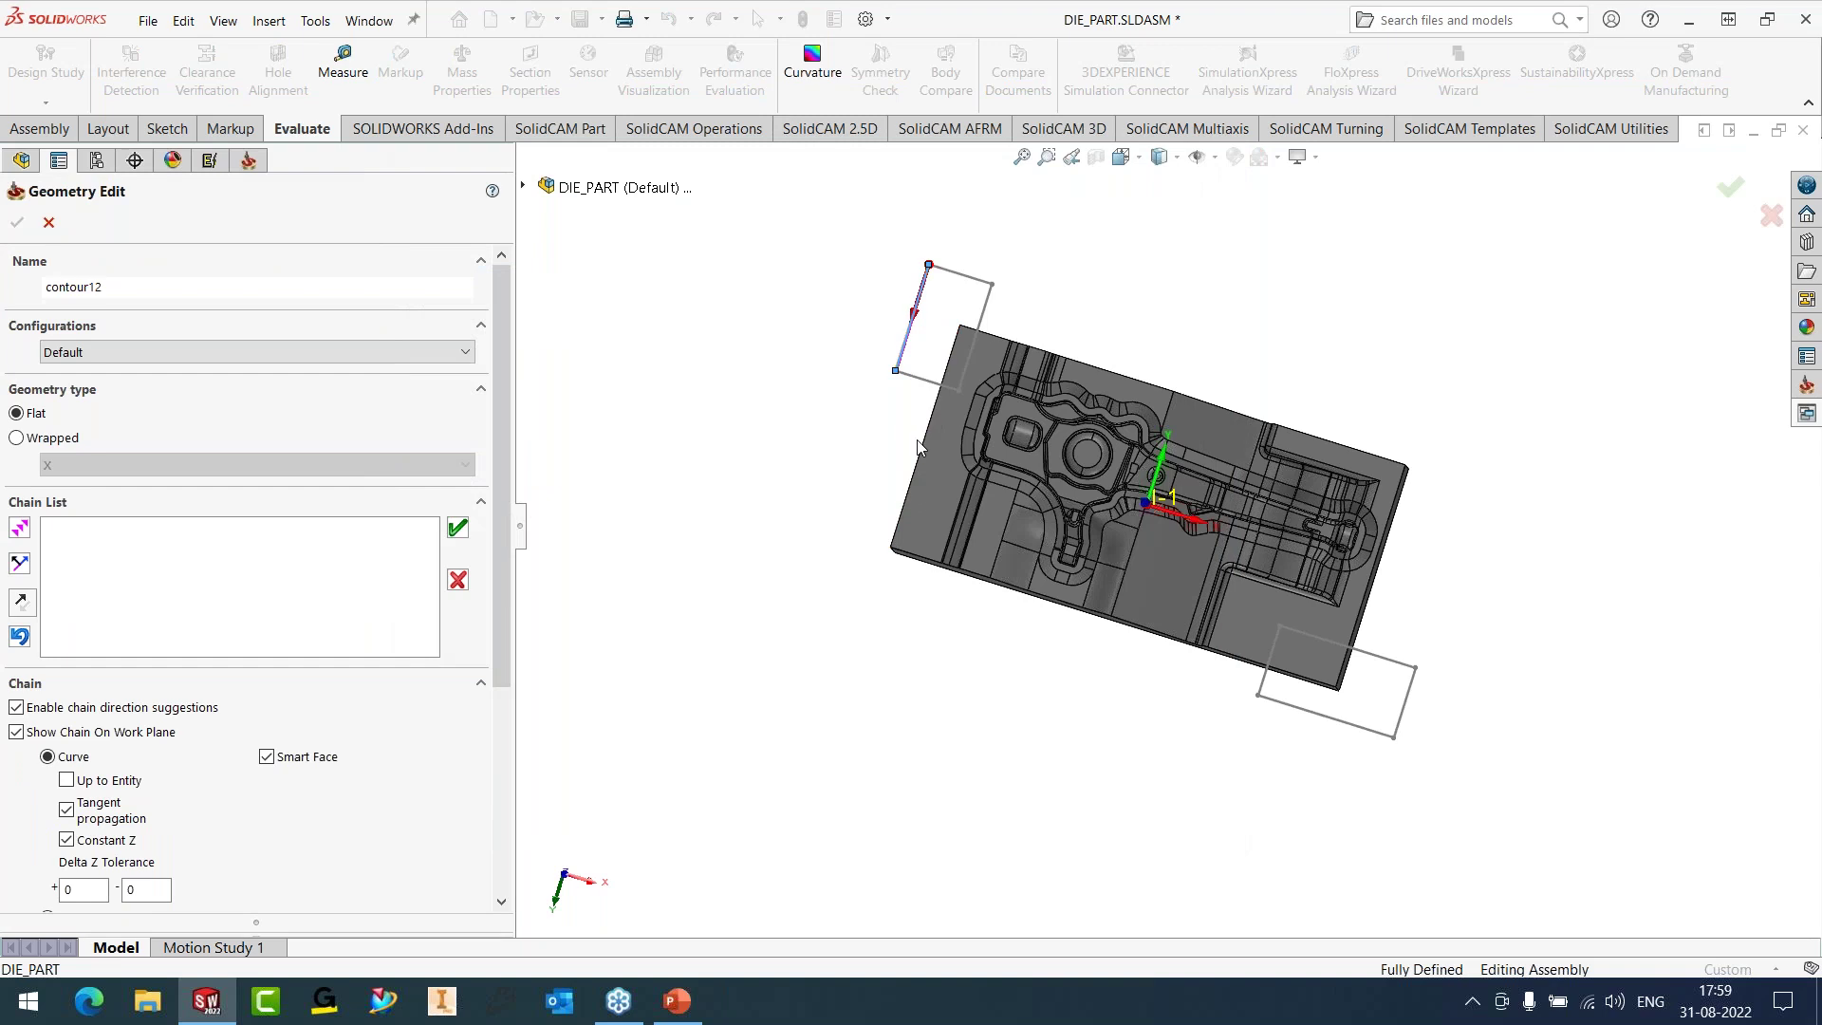
click(572, 261)
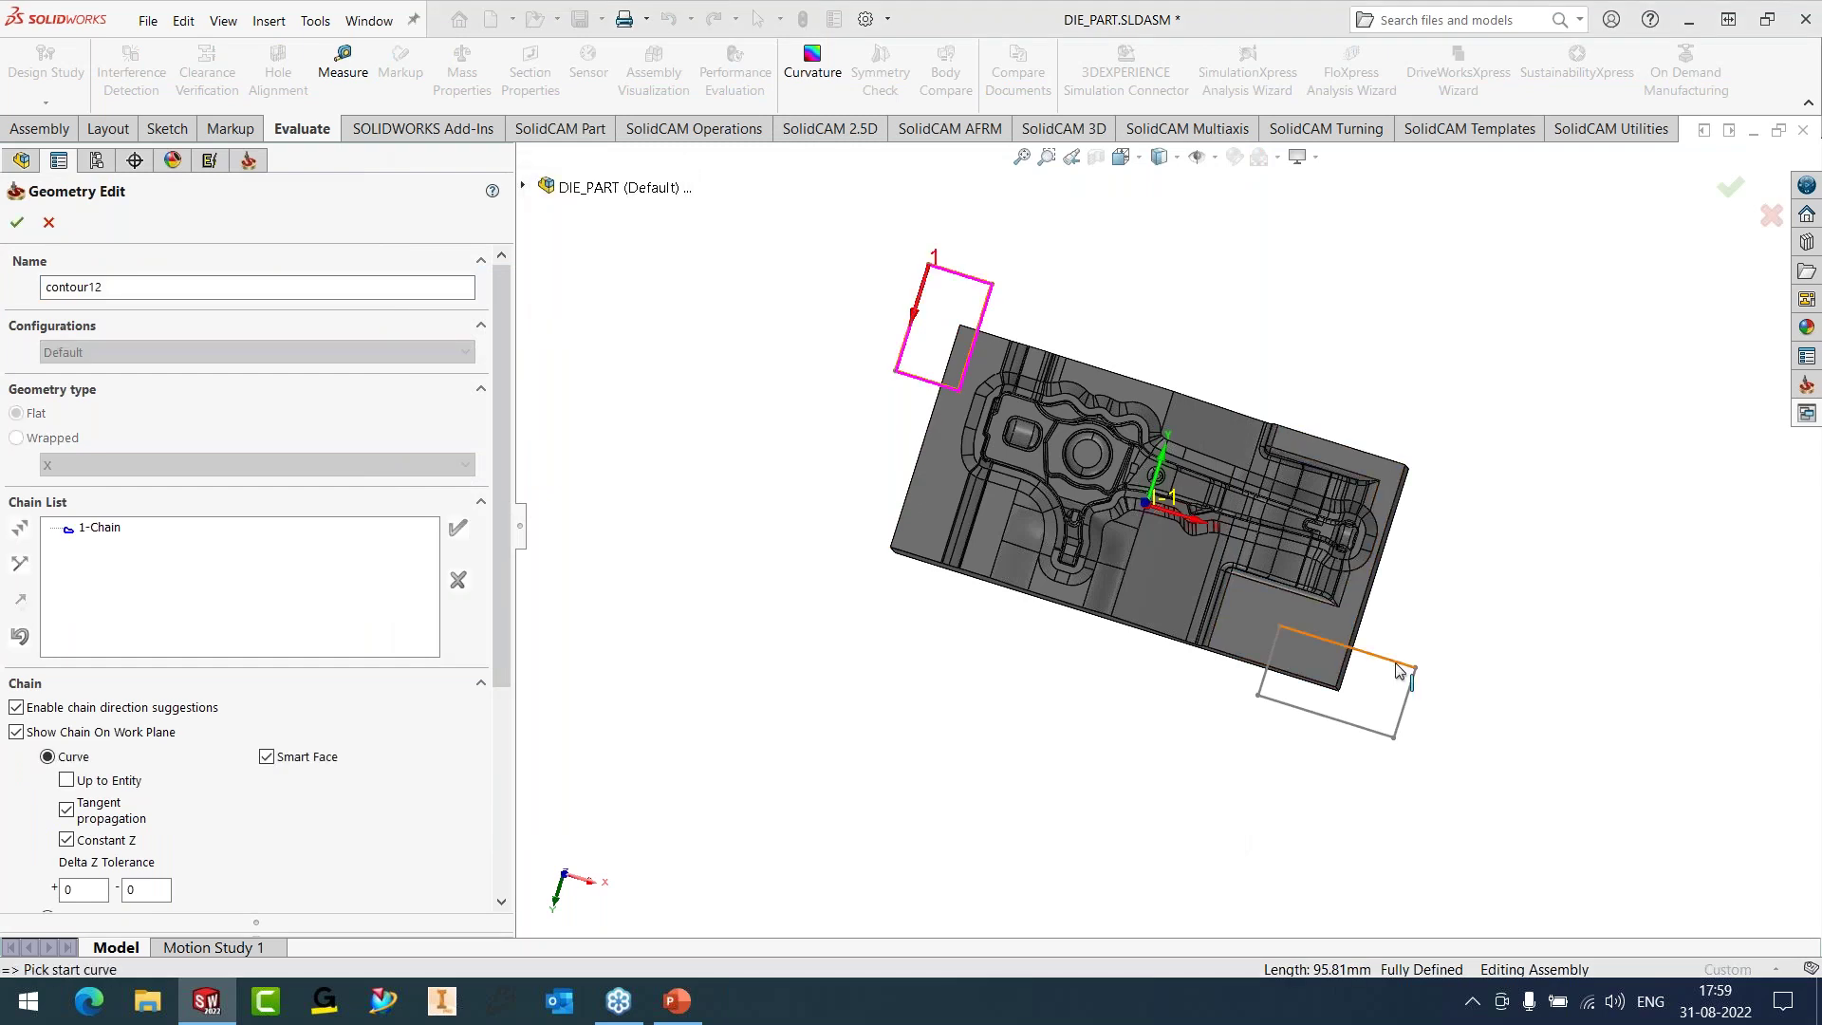
click(1366, 653)
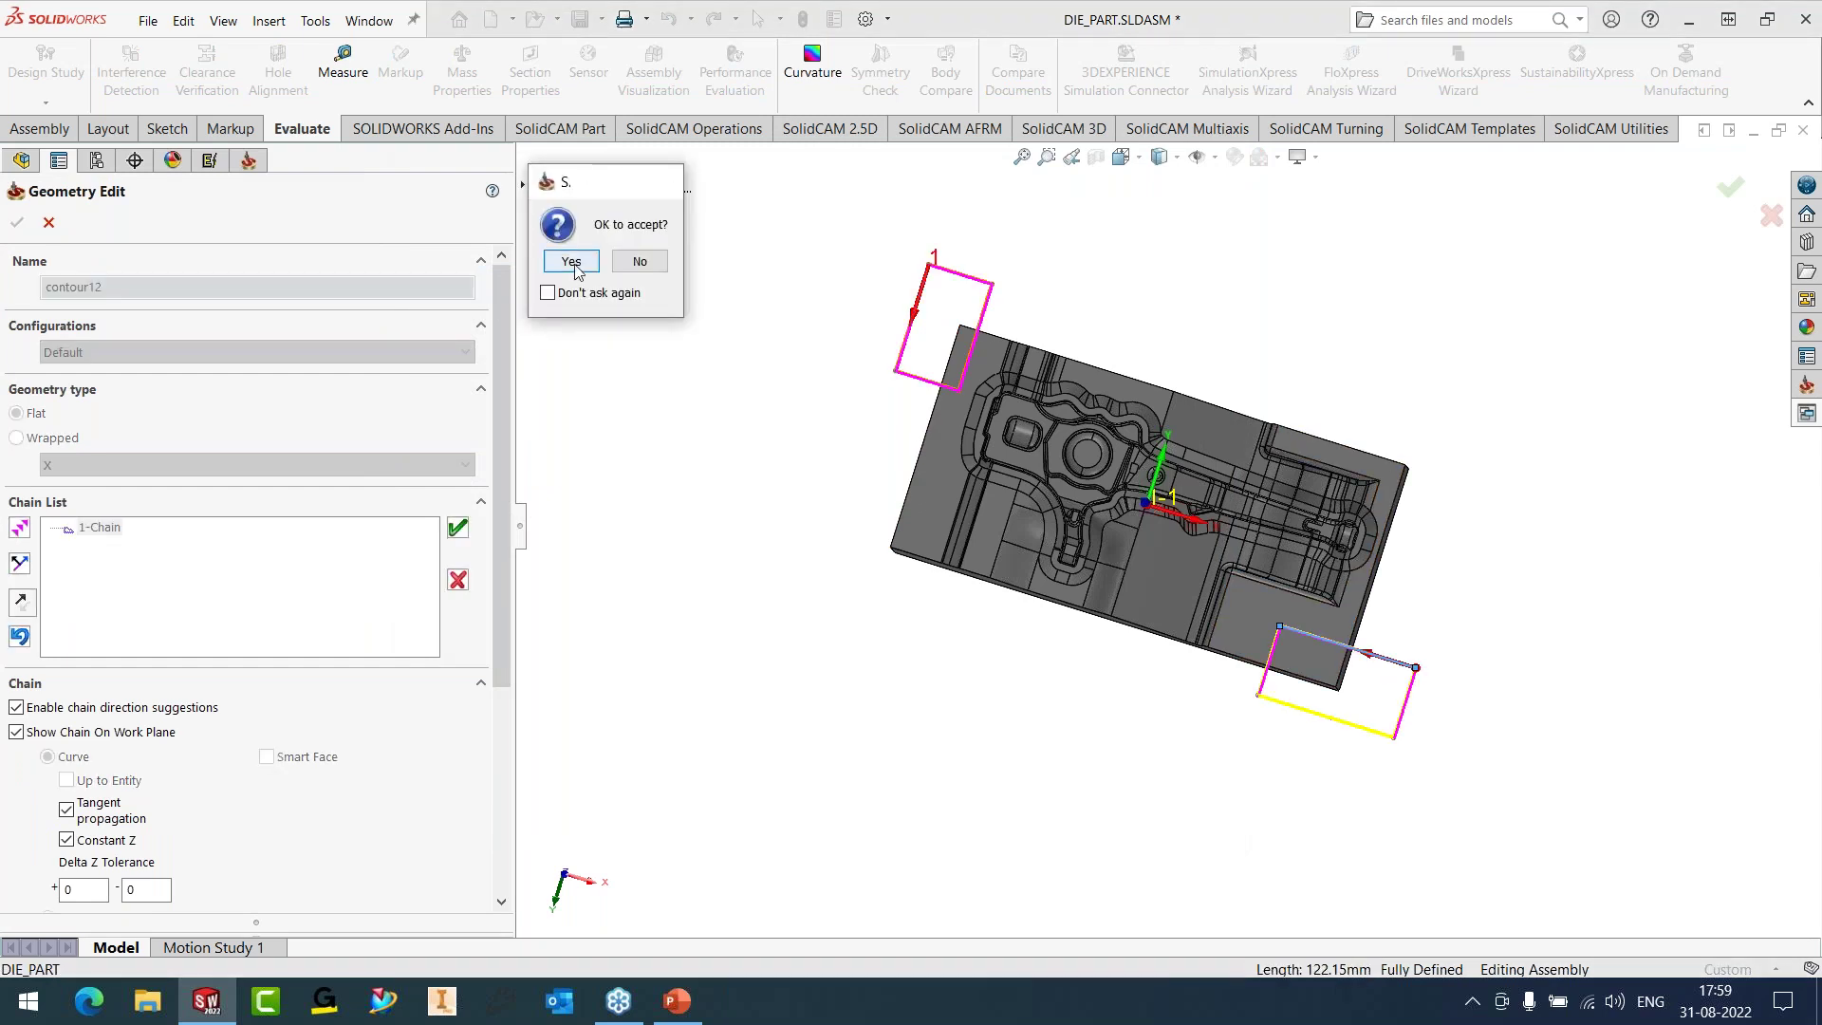
click(579, 269)
click(17, 224)
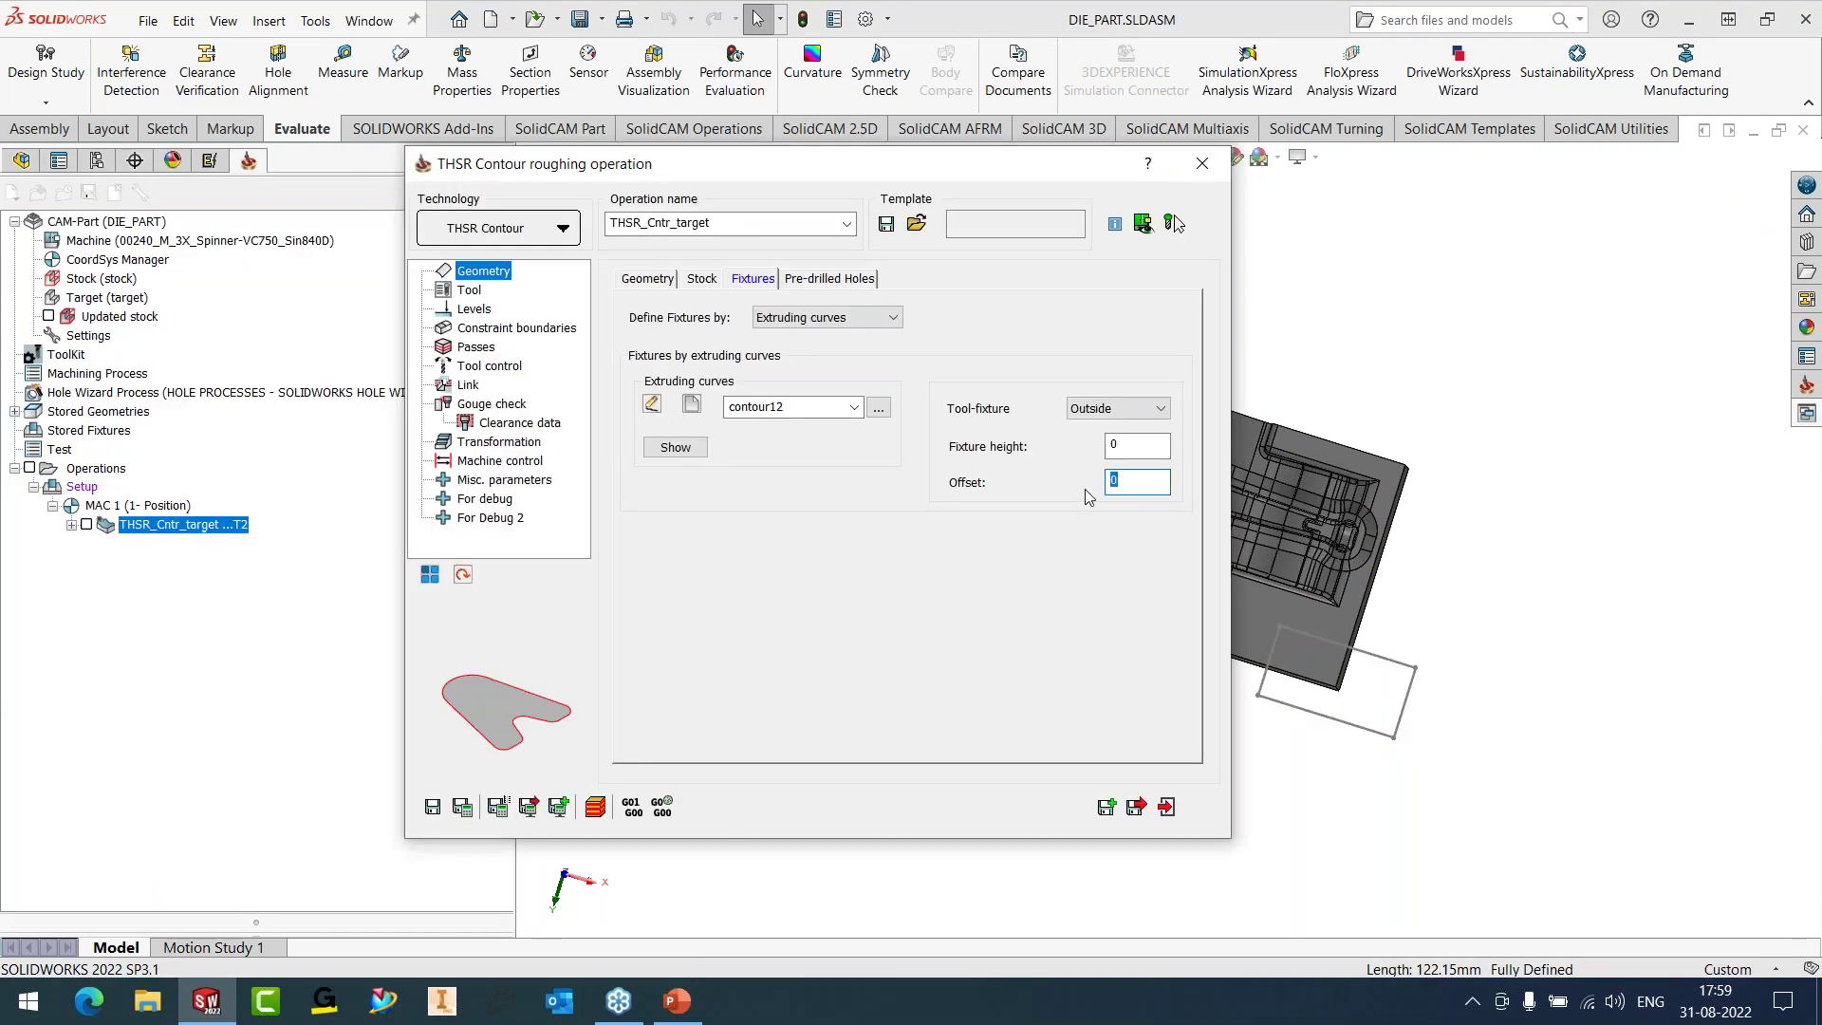
- Set the fixture offset to 5, and save, calculate and close the operation
text(5)
click(463, 806)
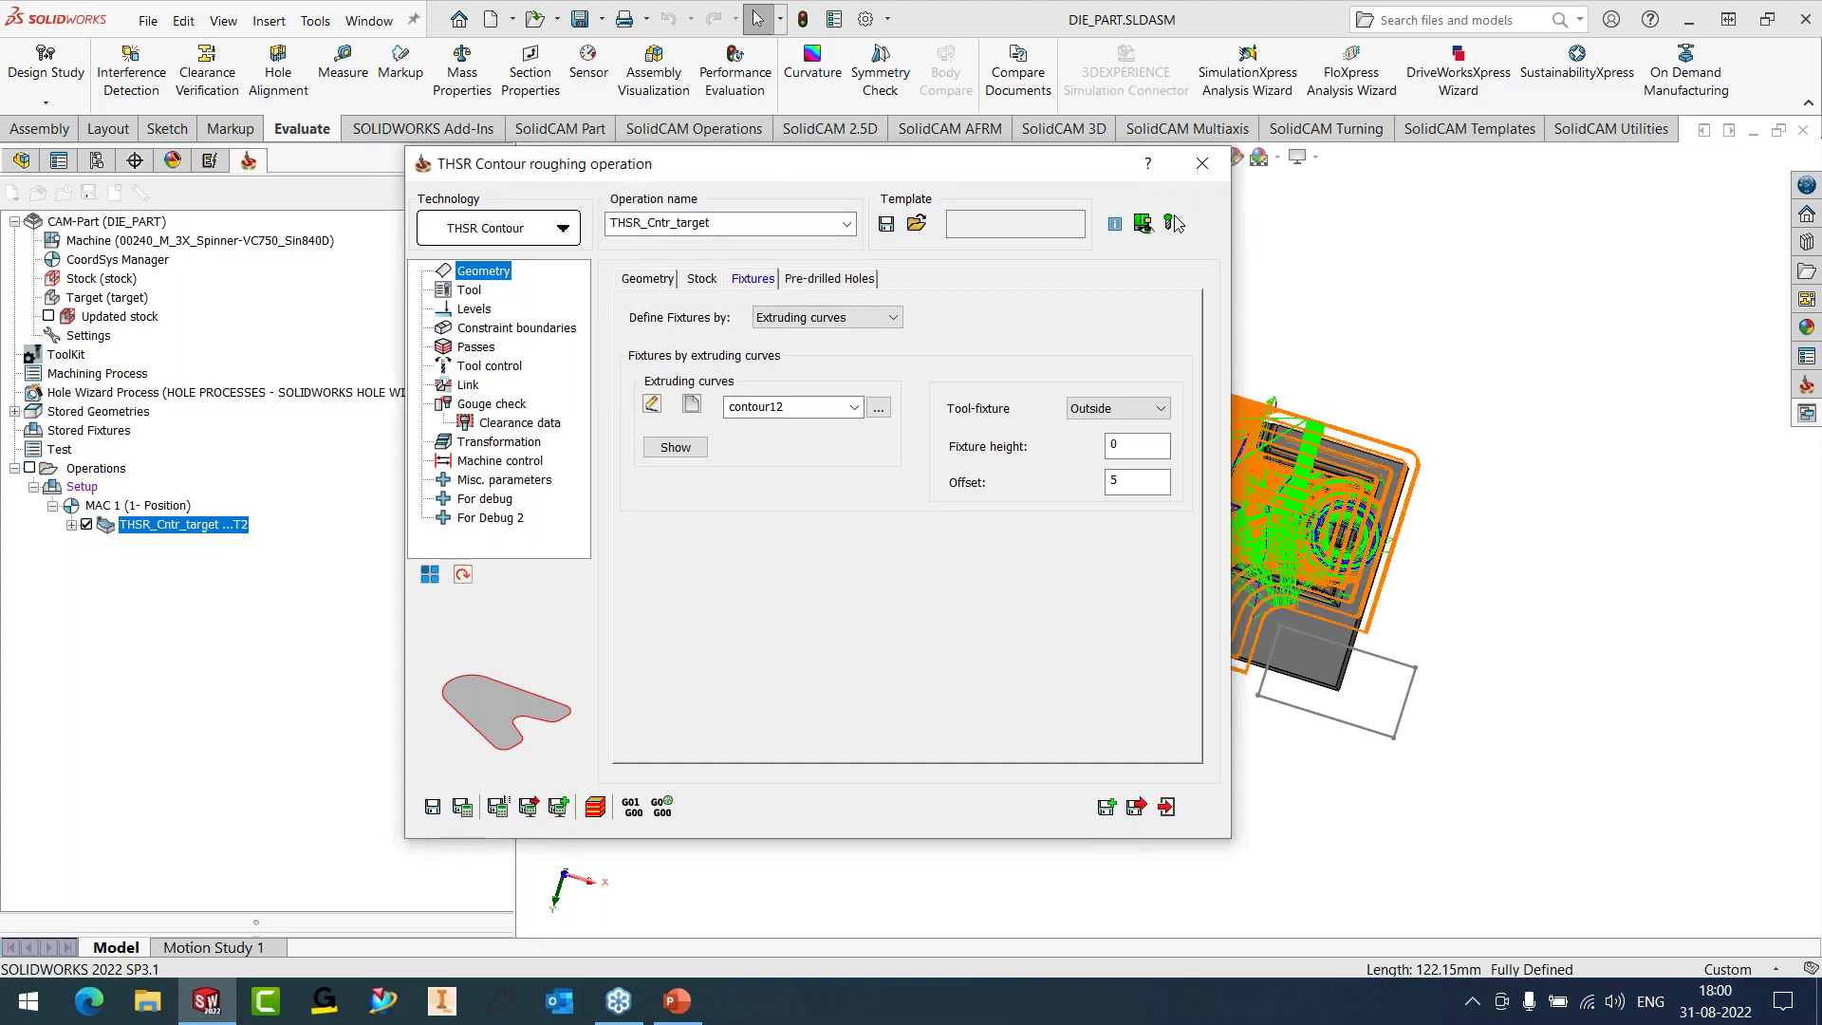
click(1201, 164)
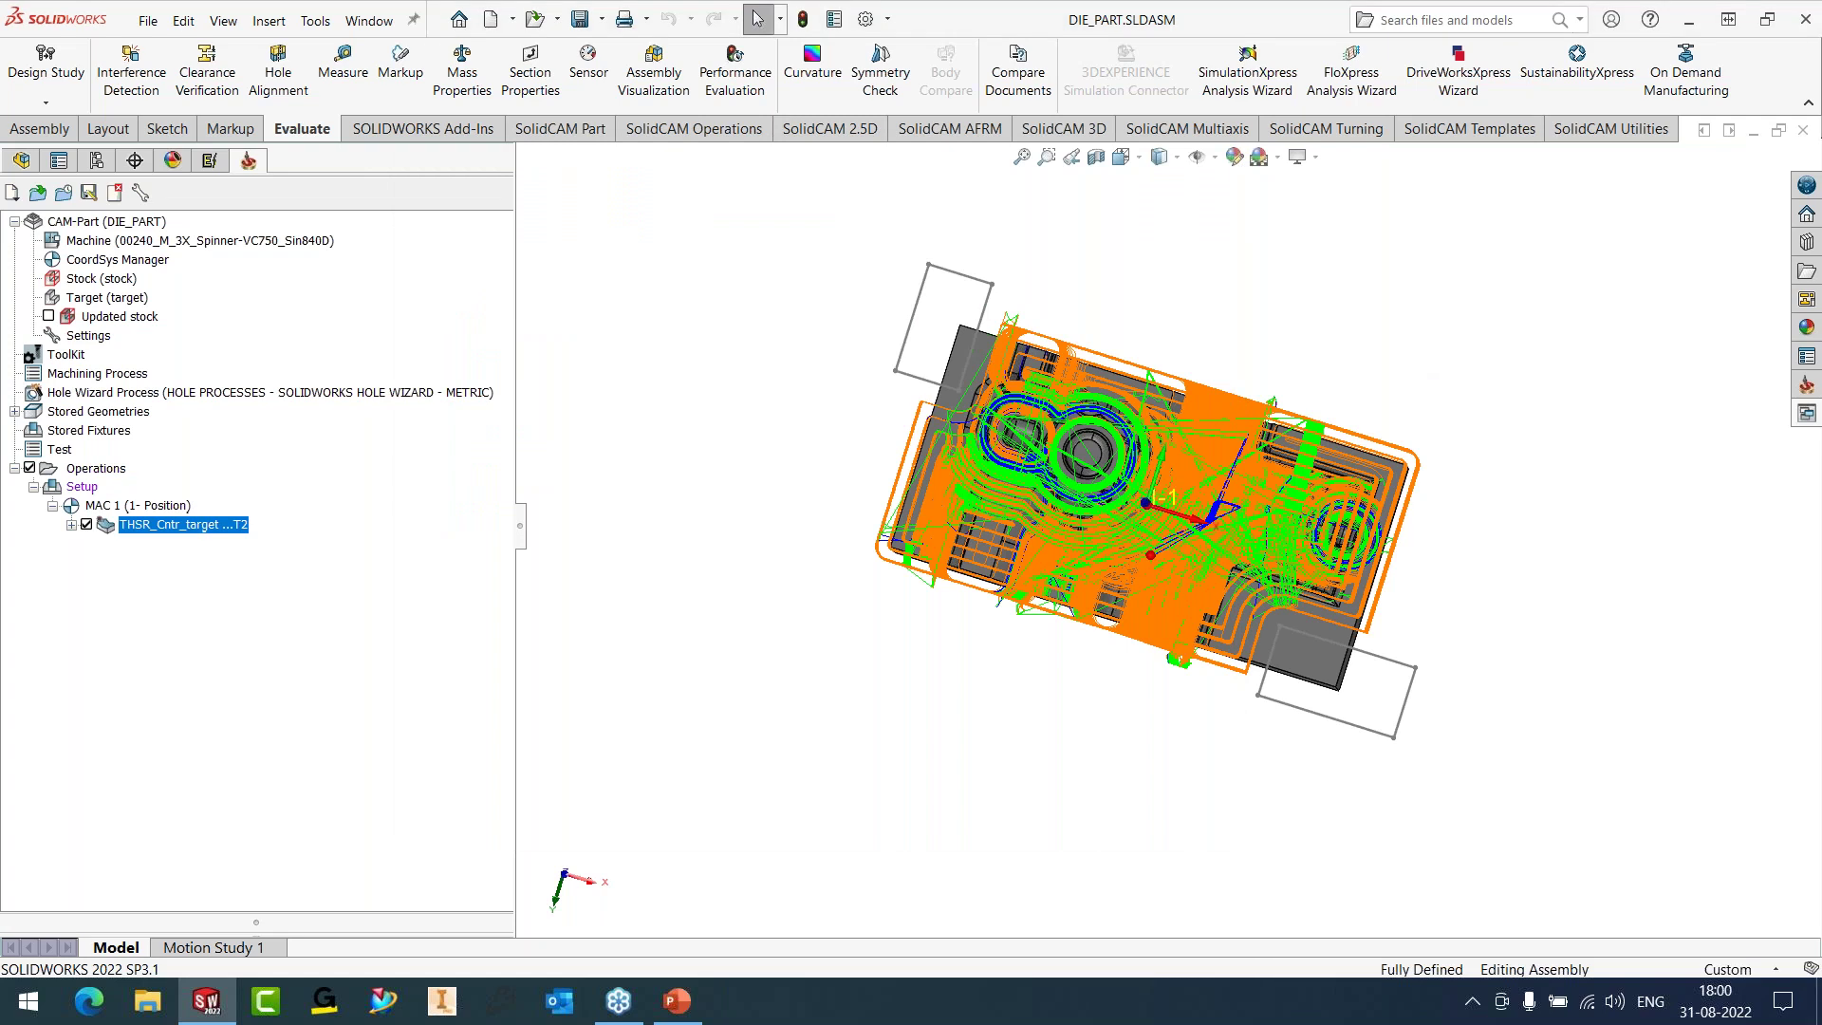
- Examine the recalculated tool path around both rectangular fixture outlines from above and from the side
scroll(1294, 638, down, 5)
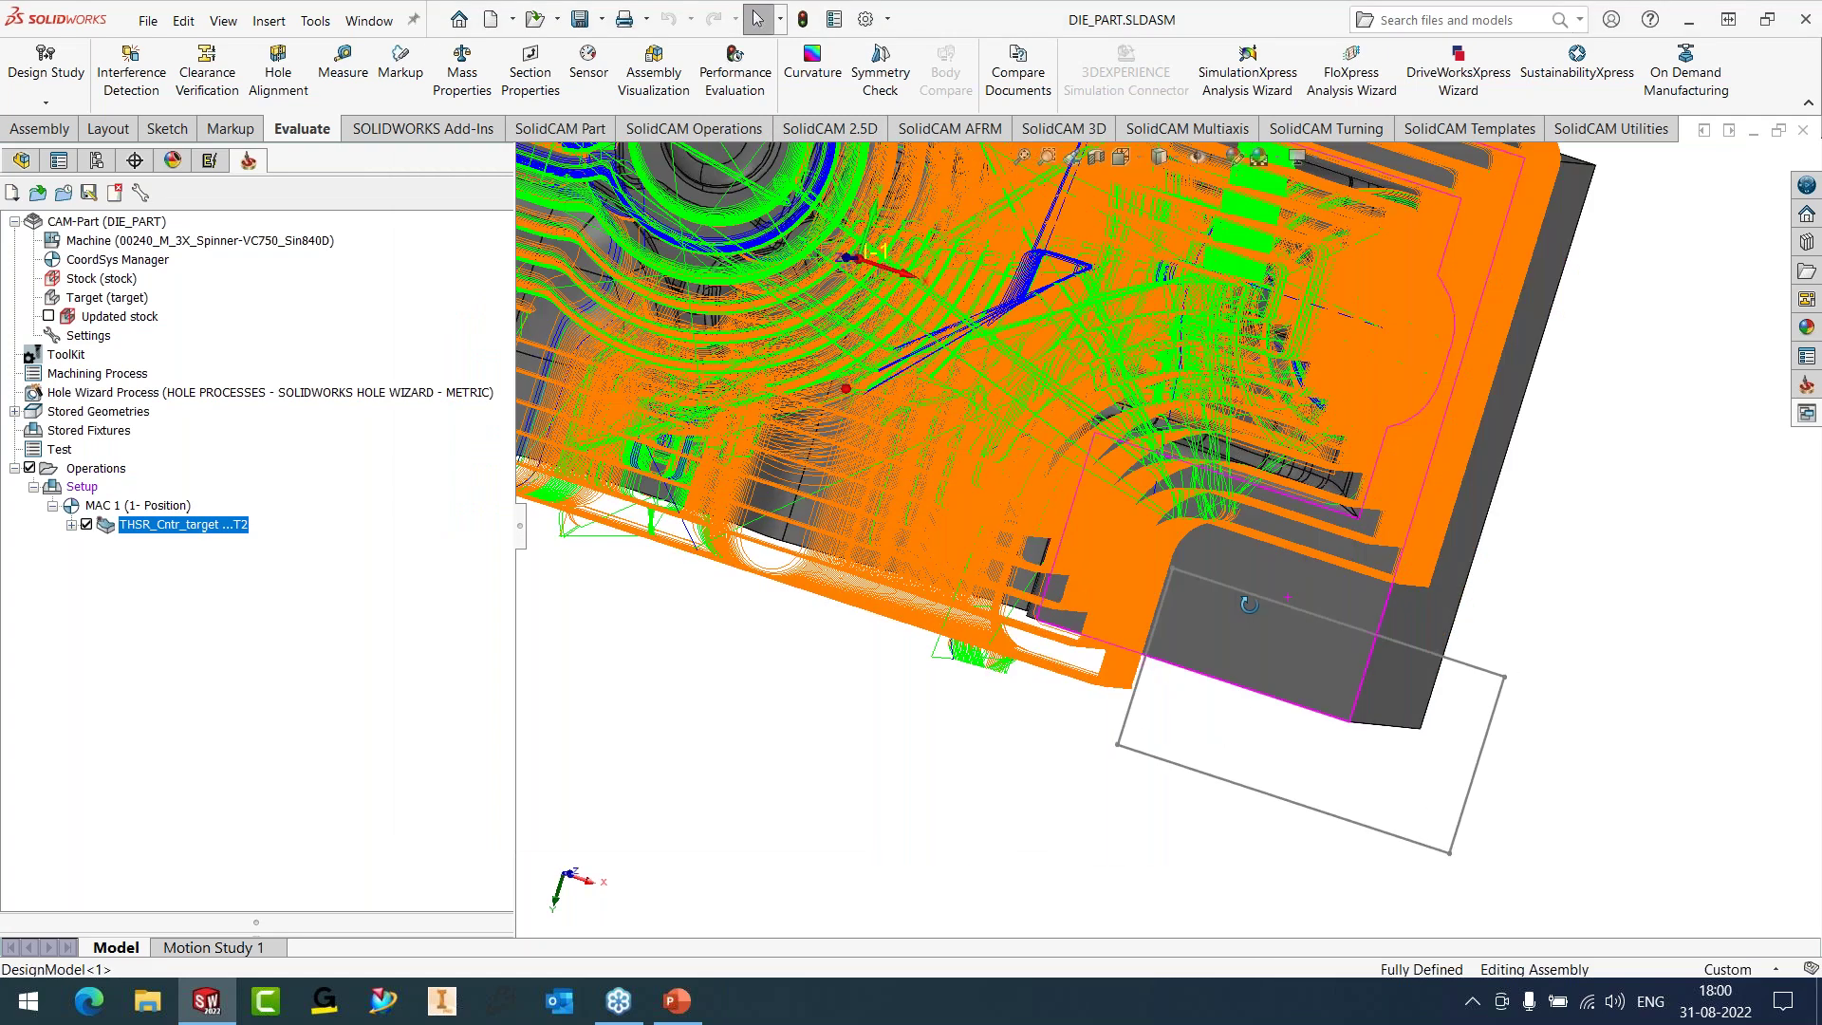
scroll(1249, 605, up, 6)
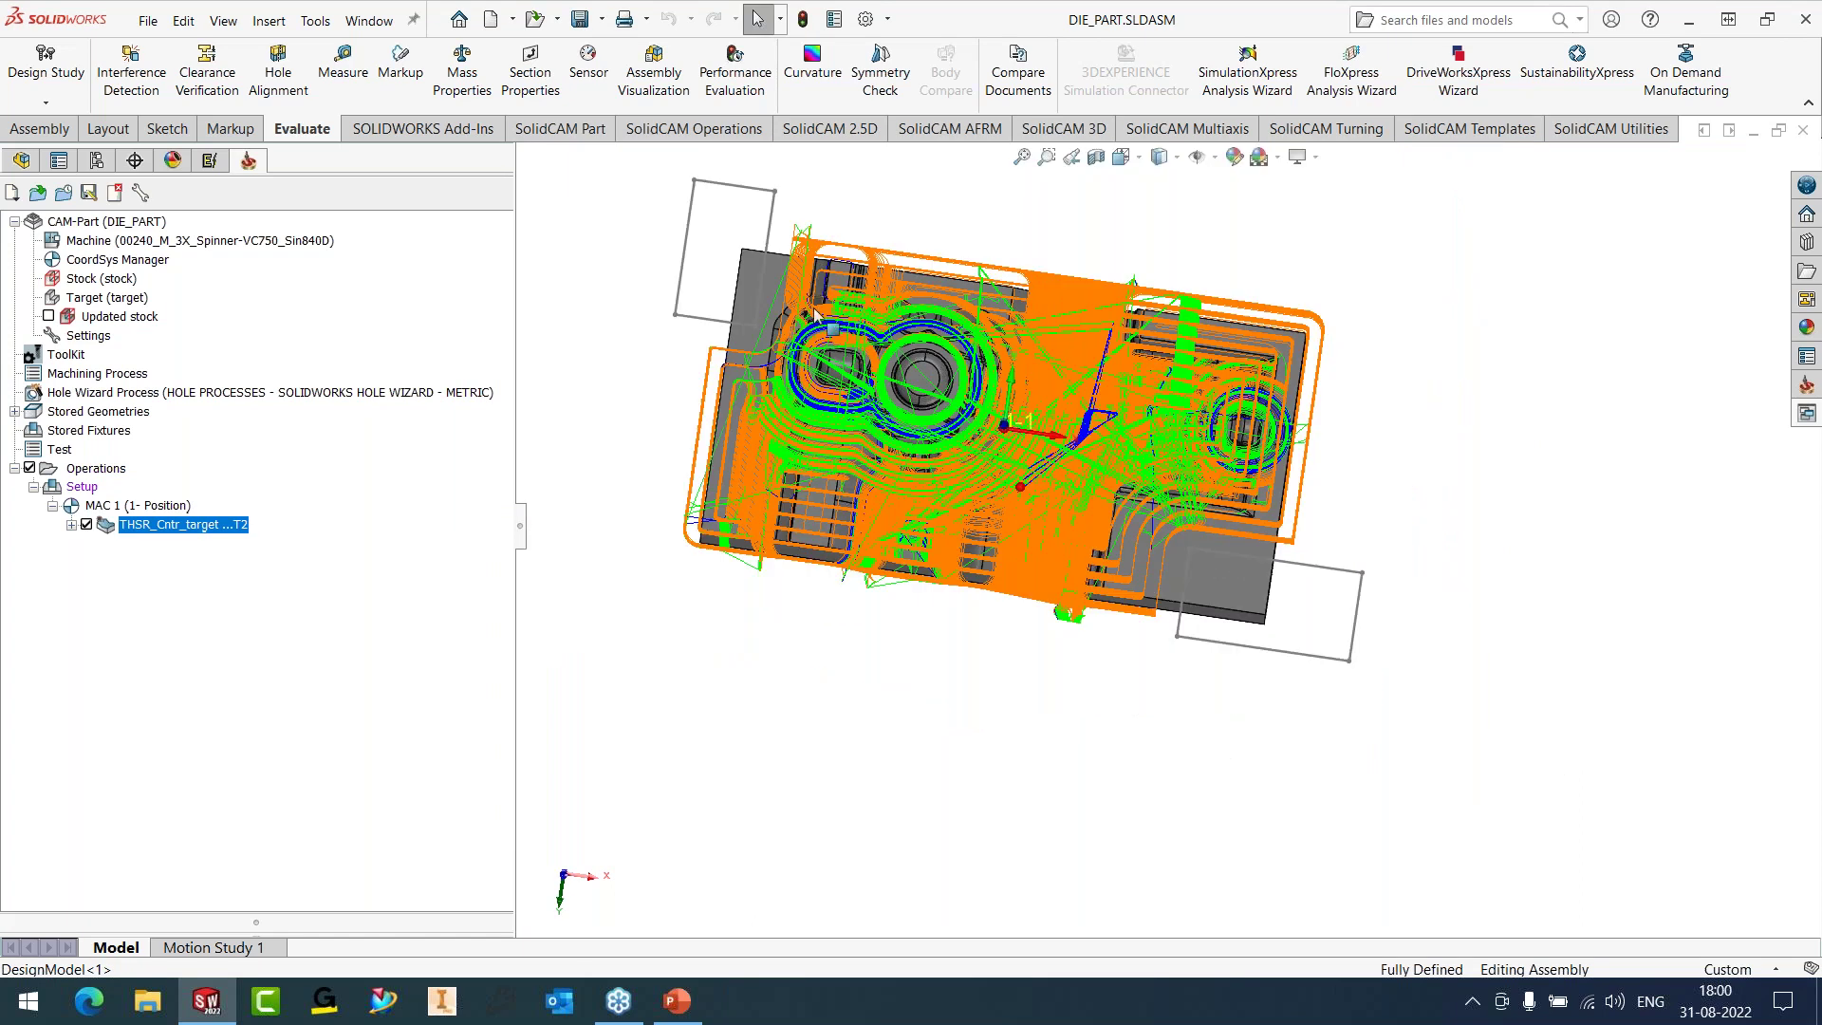
scroll(804, 323, down, 5)
middle_drag(805, 322, 844, 359)
key(Up)
key(Up)
key(Up)
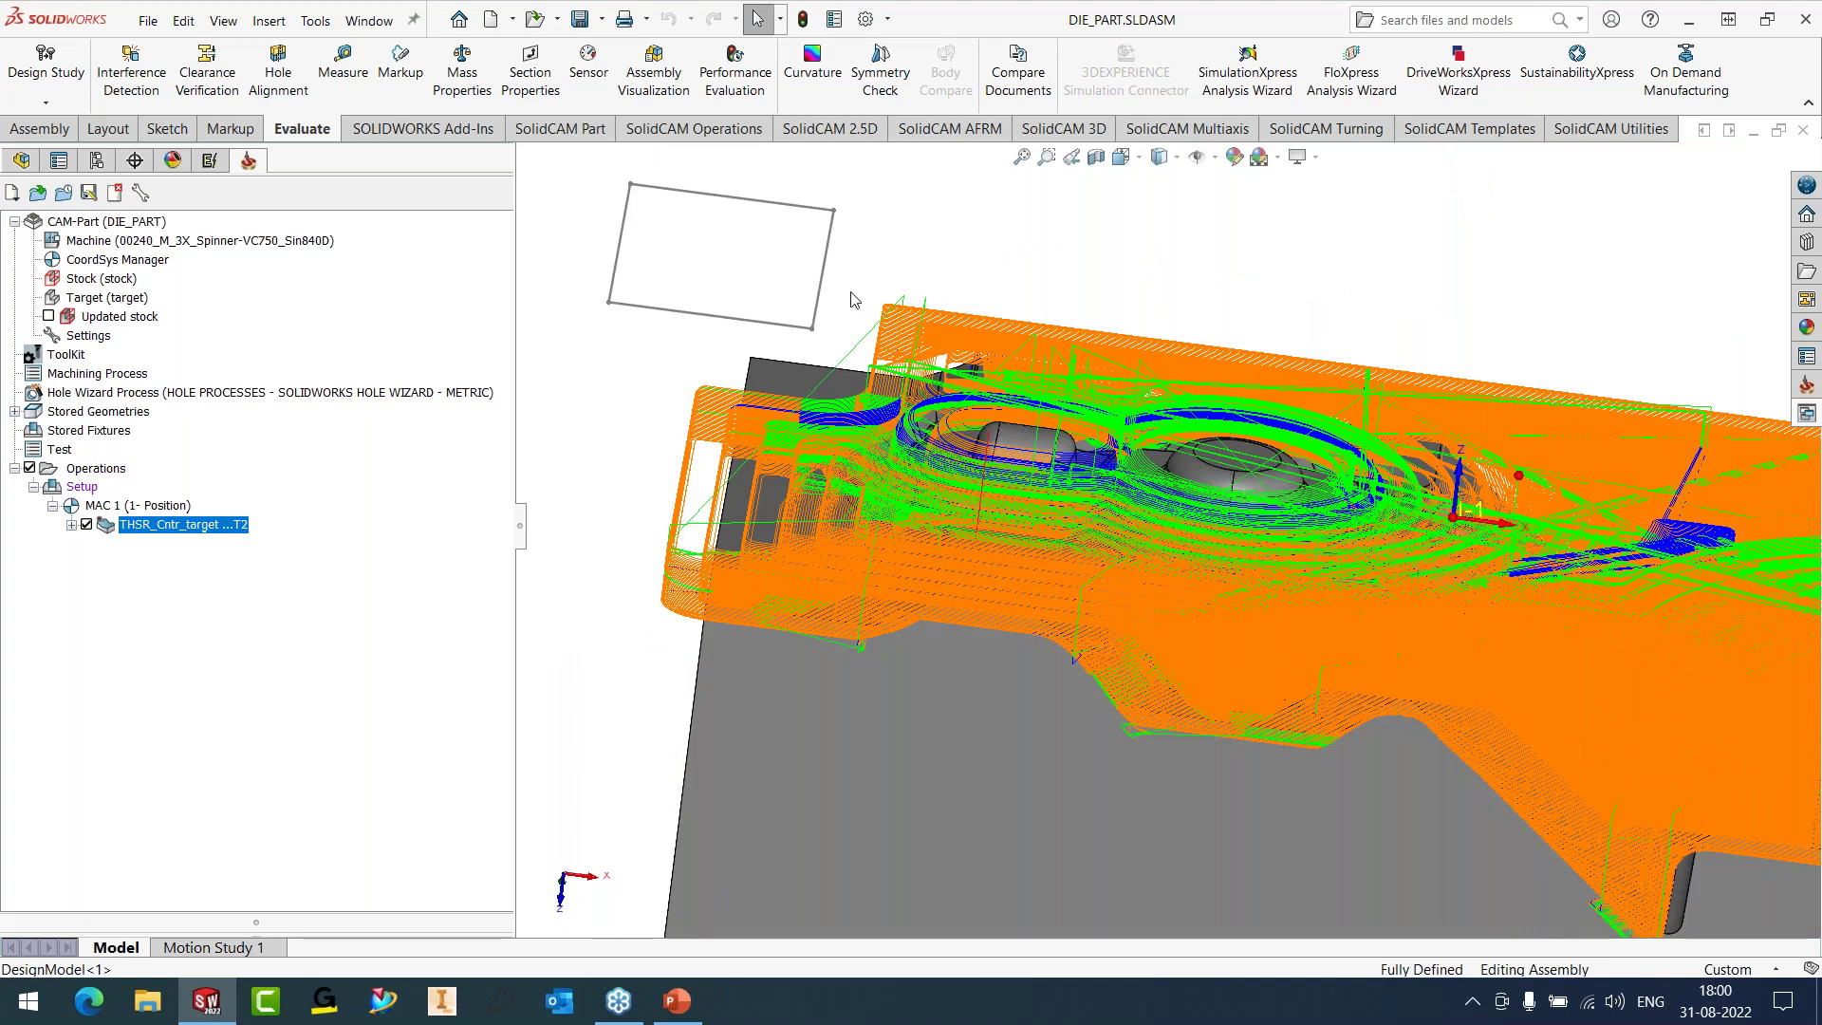
- Review the fixture height setting in the THSR Contour roughing operation, close it without changes and hide the tool path
right_click(205, 525)
click(255, 244)
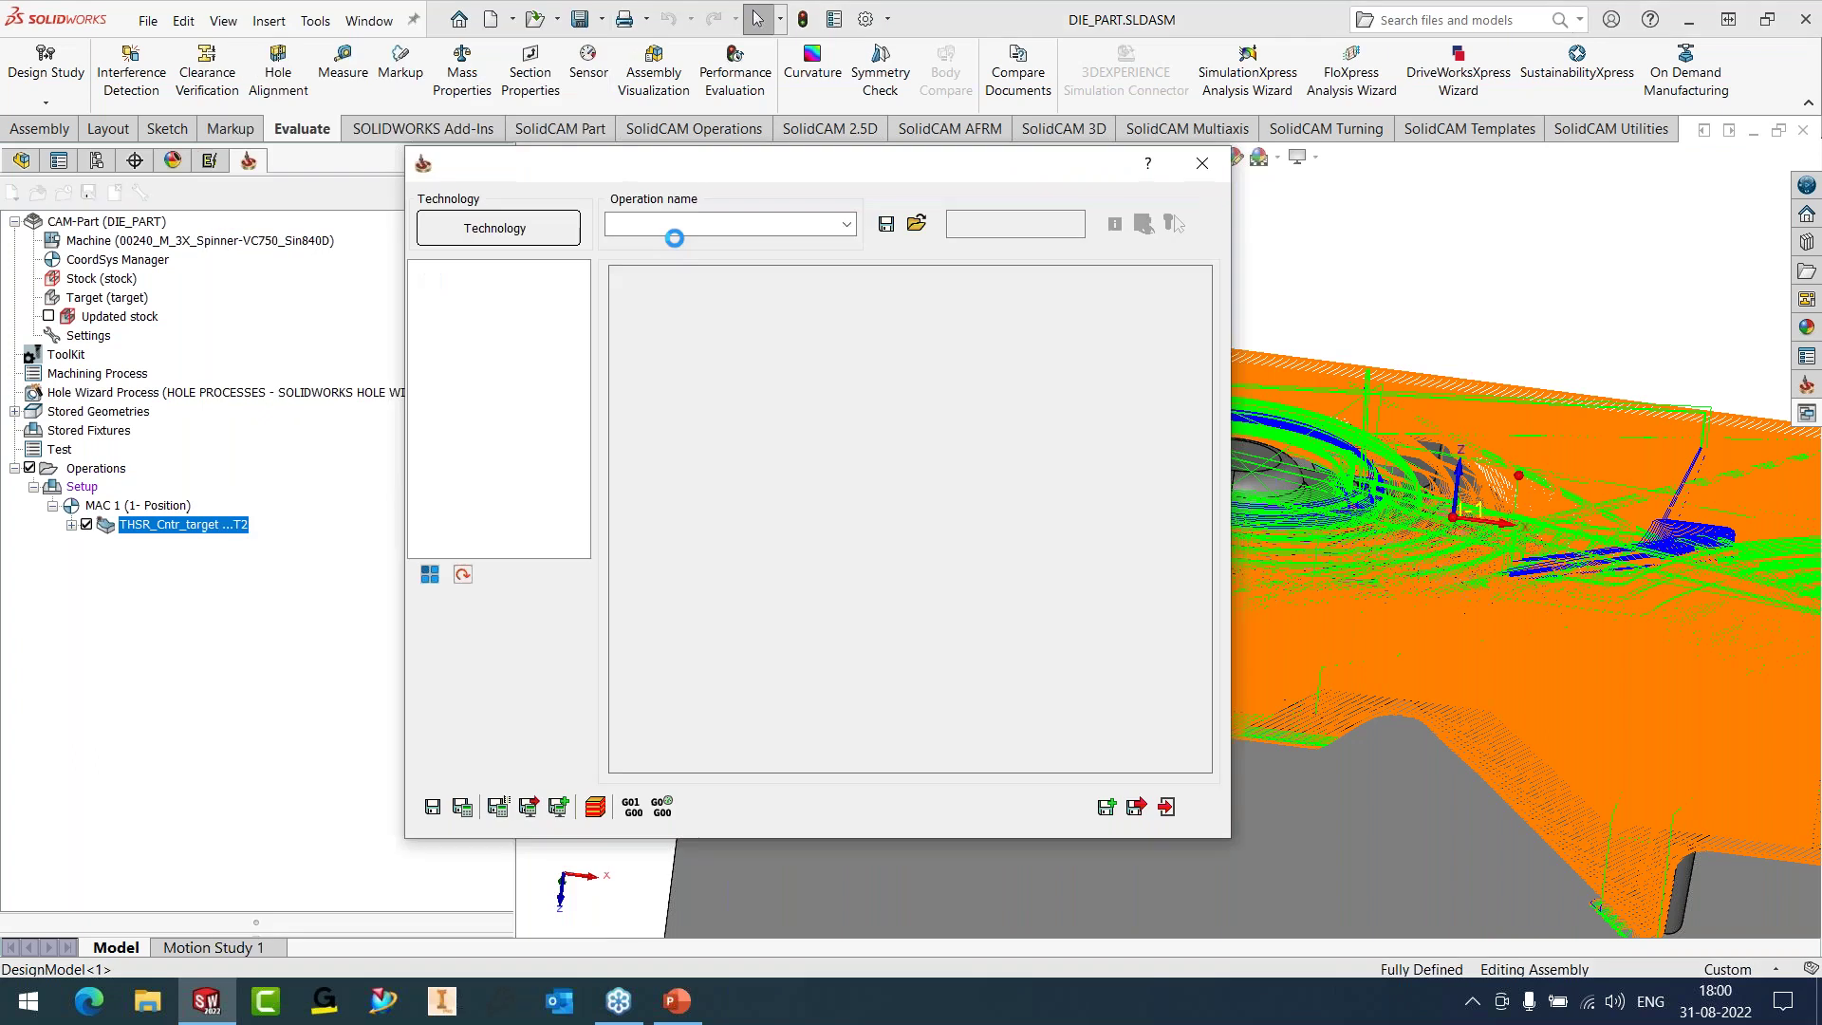
click(750, 281)
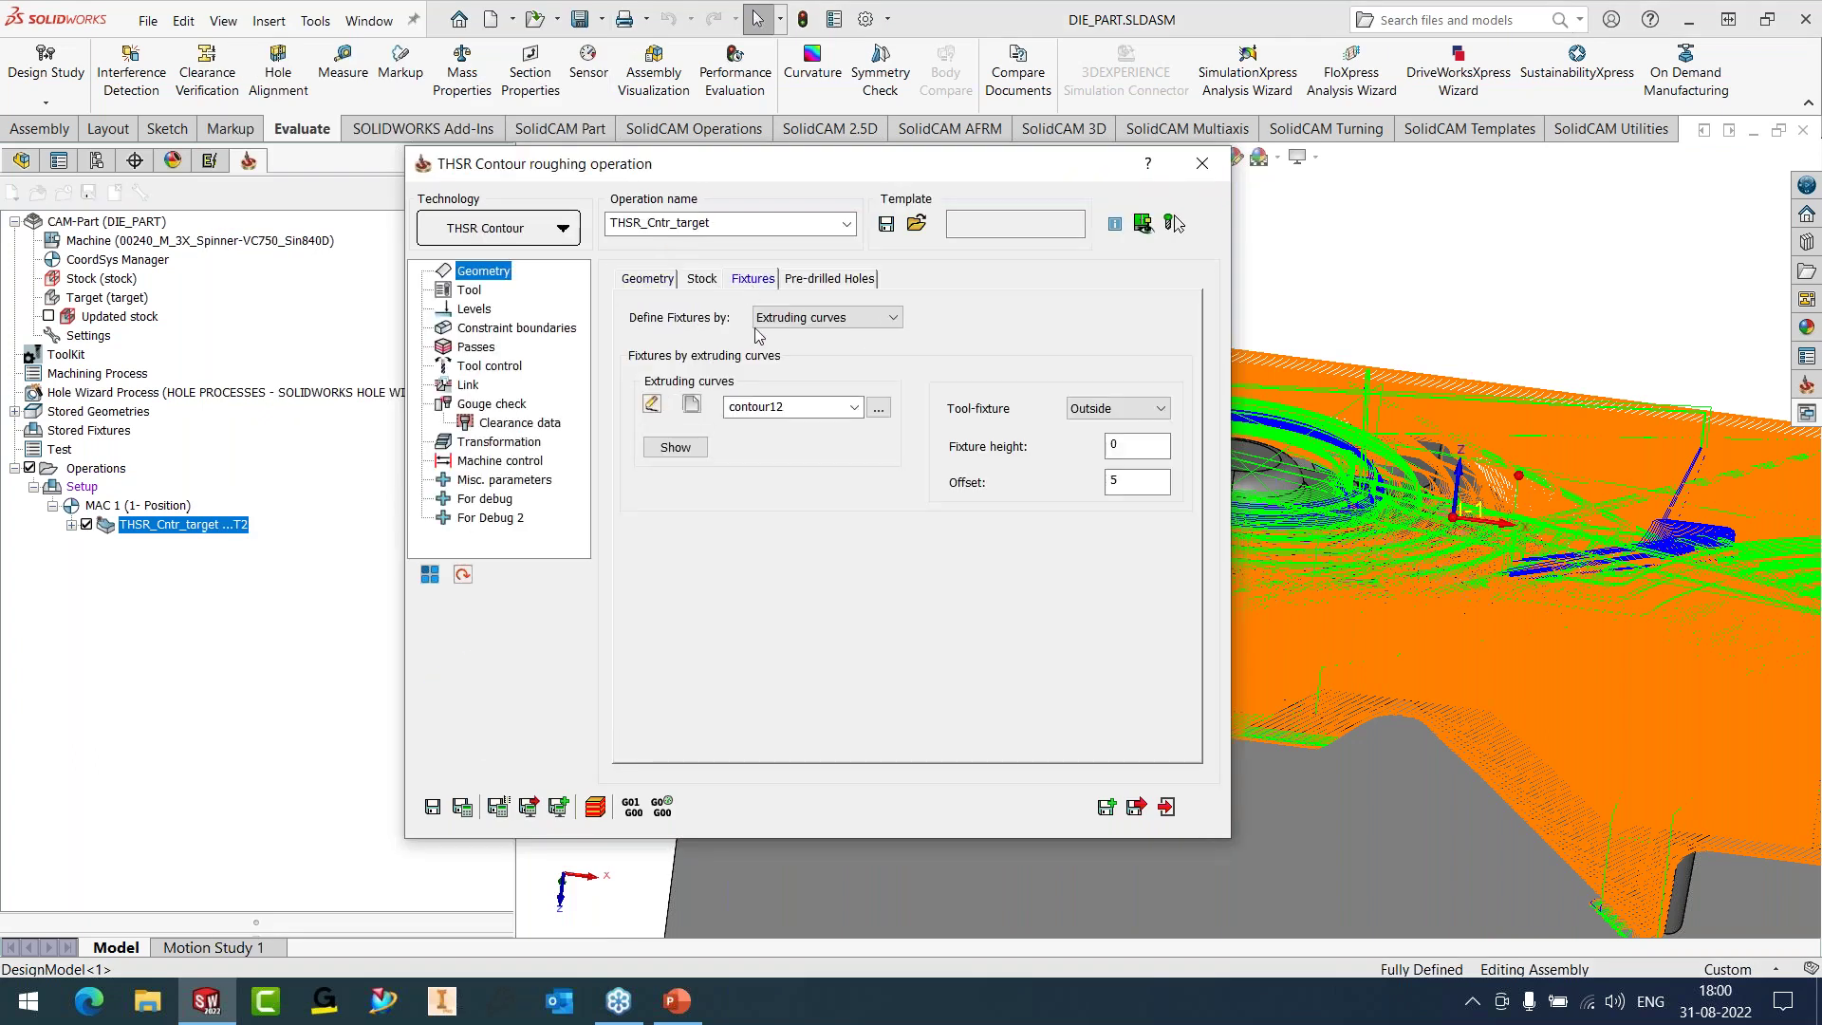
click(1137, 446)
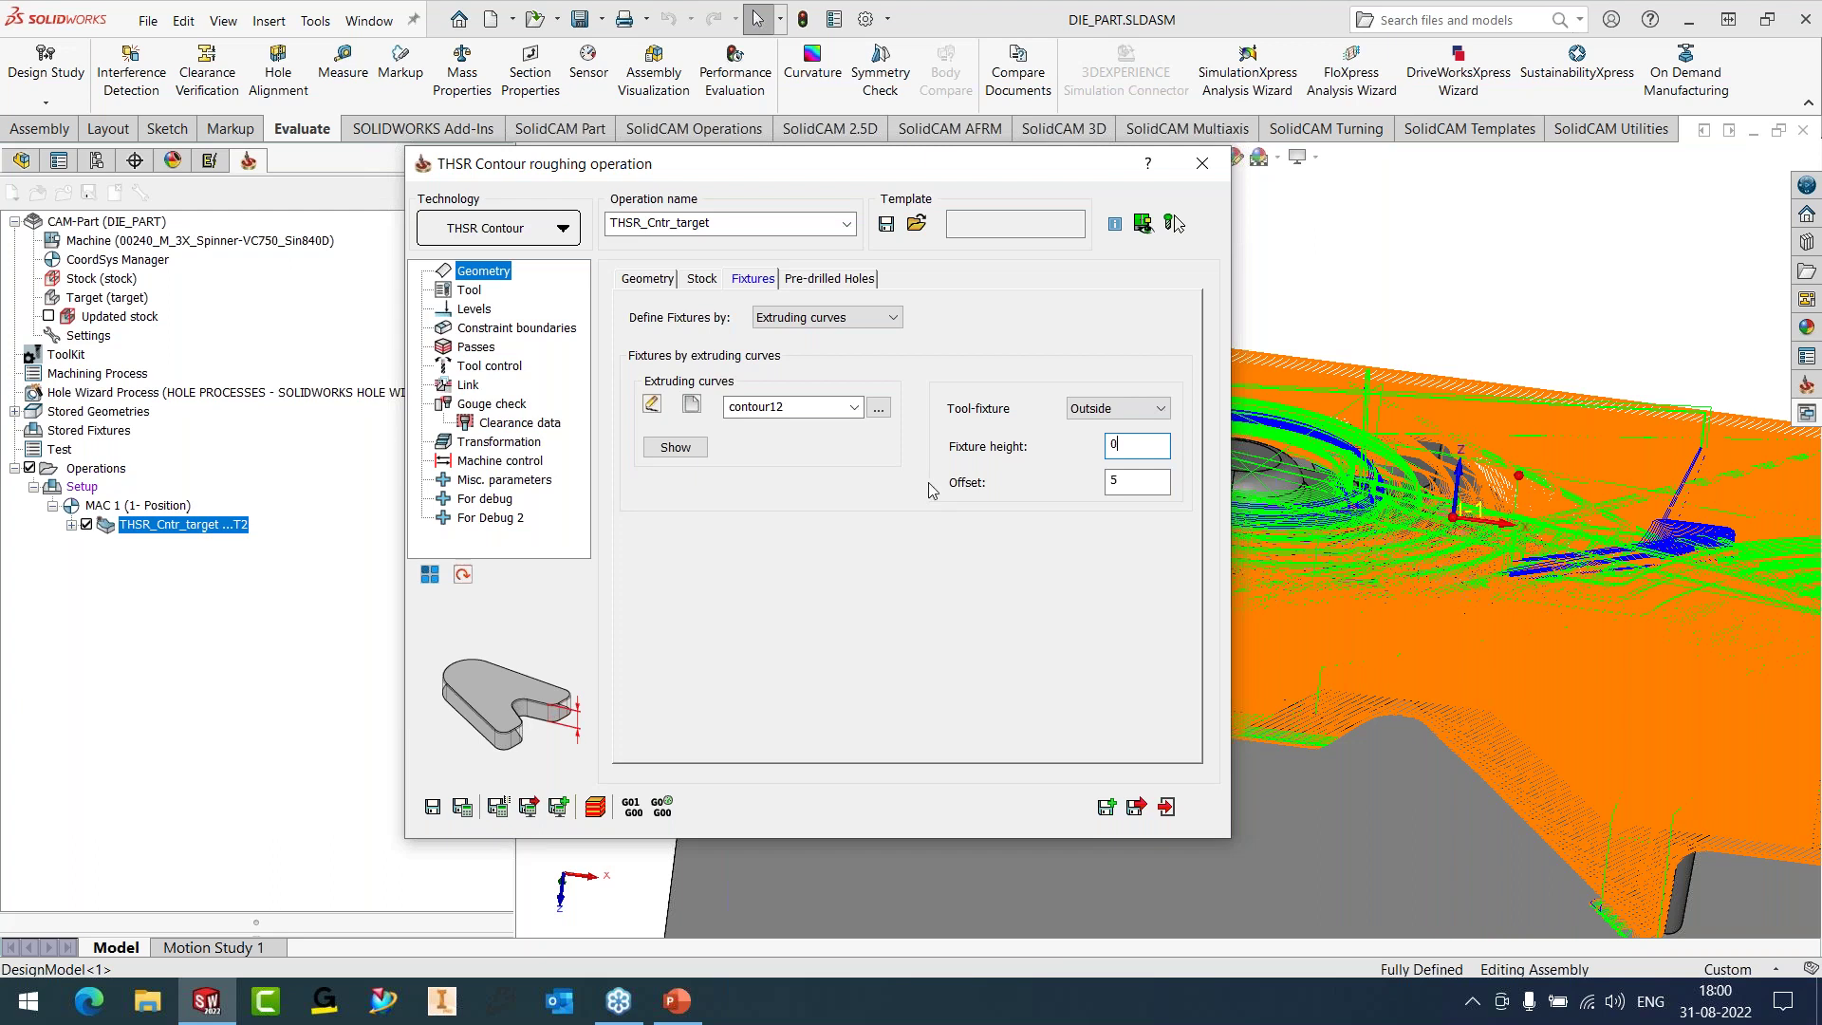
click(1206, 169)
click(86, 524)
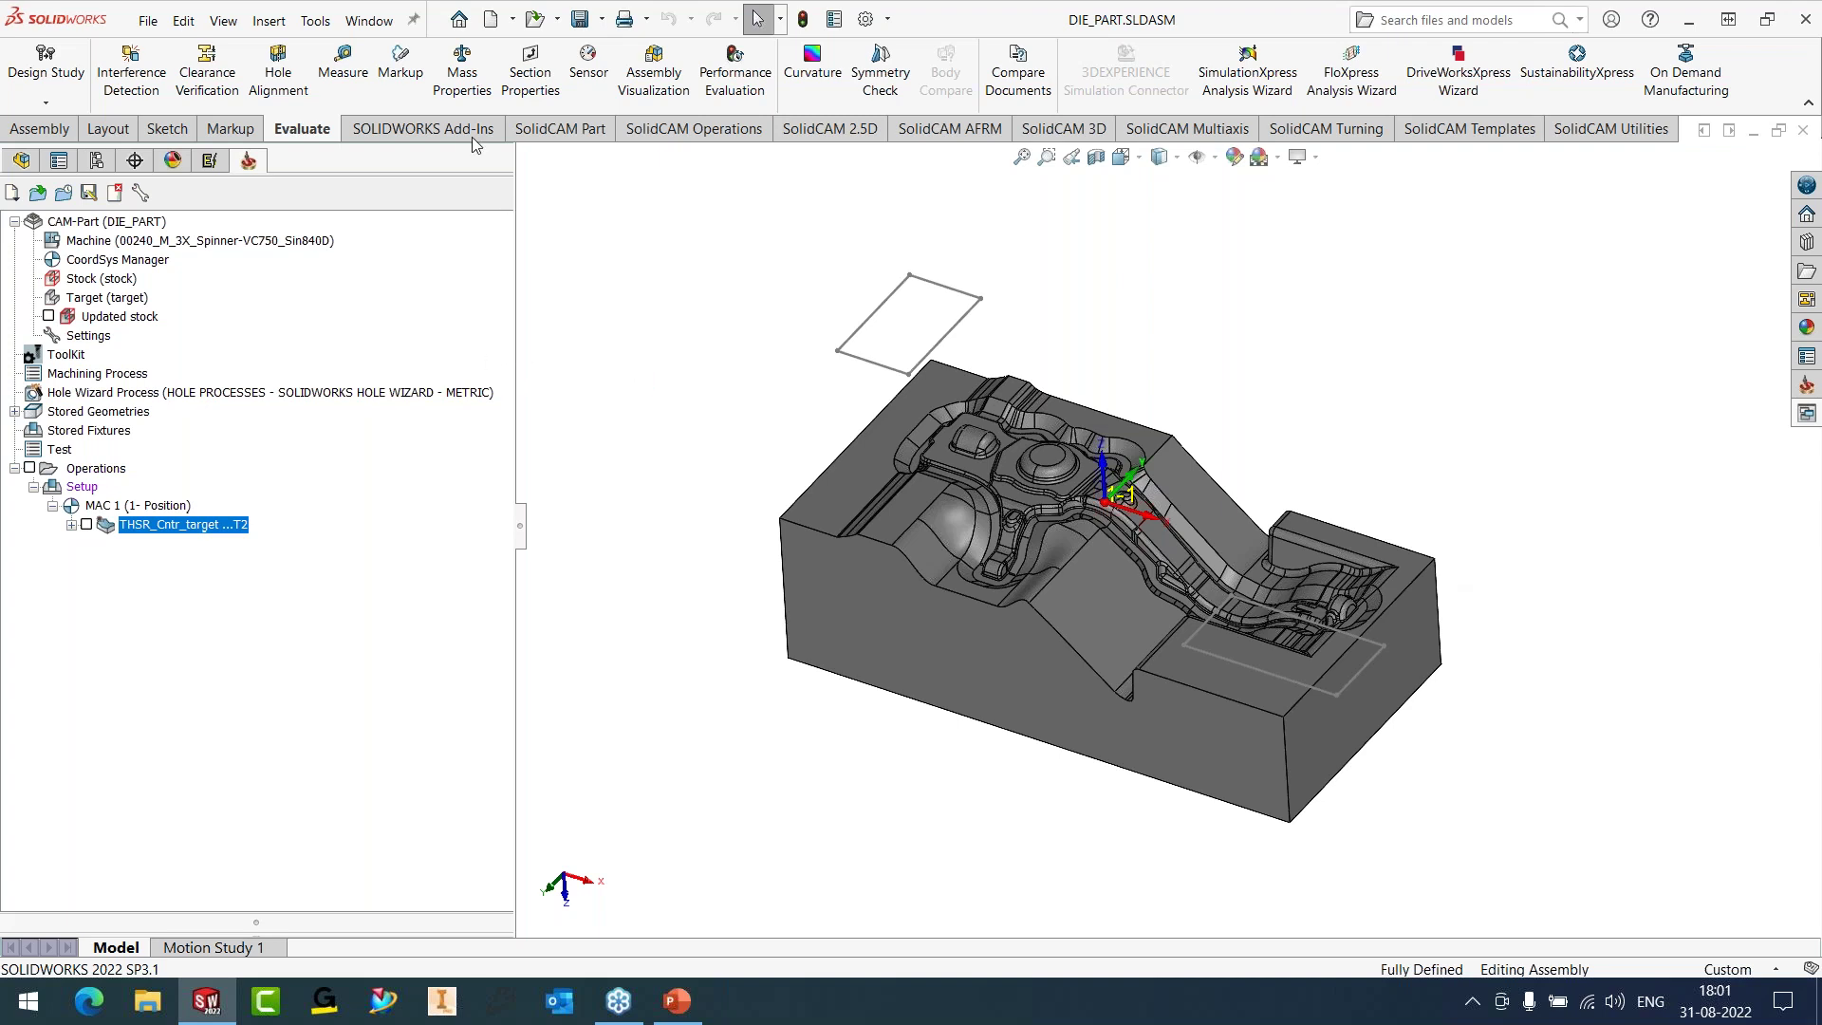
- Open the Geodesic_Silhouette CAM-Part from the WHATS NEW 2022 folder, declining to locate the original model manually
click(316, 21)
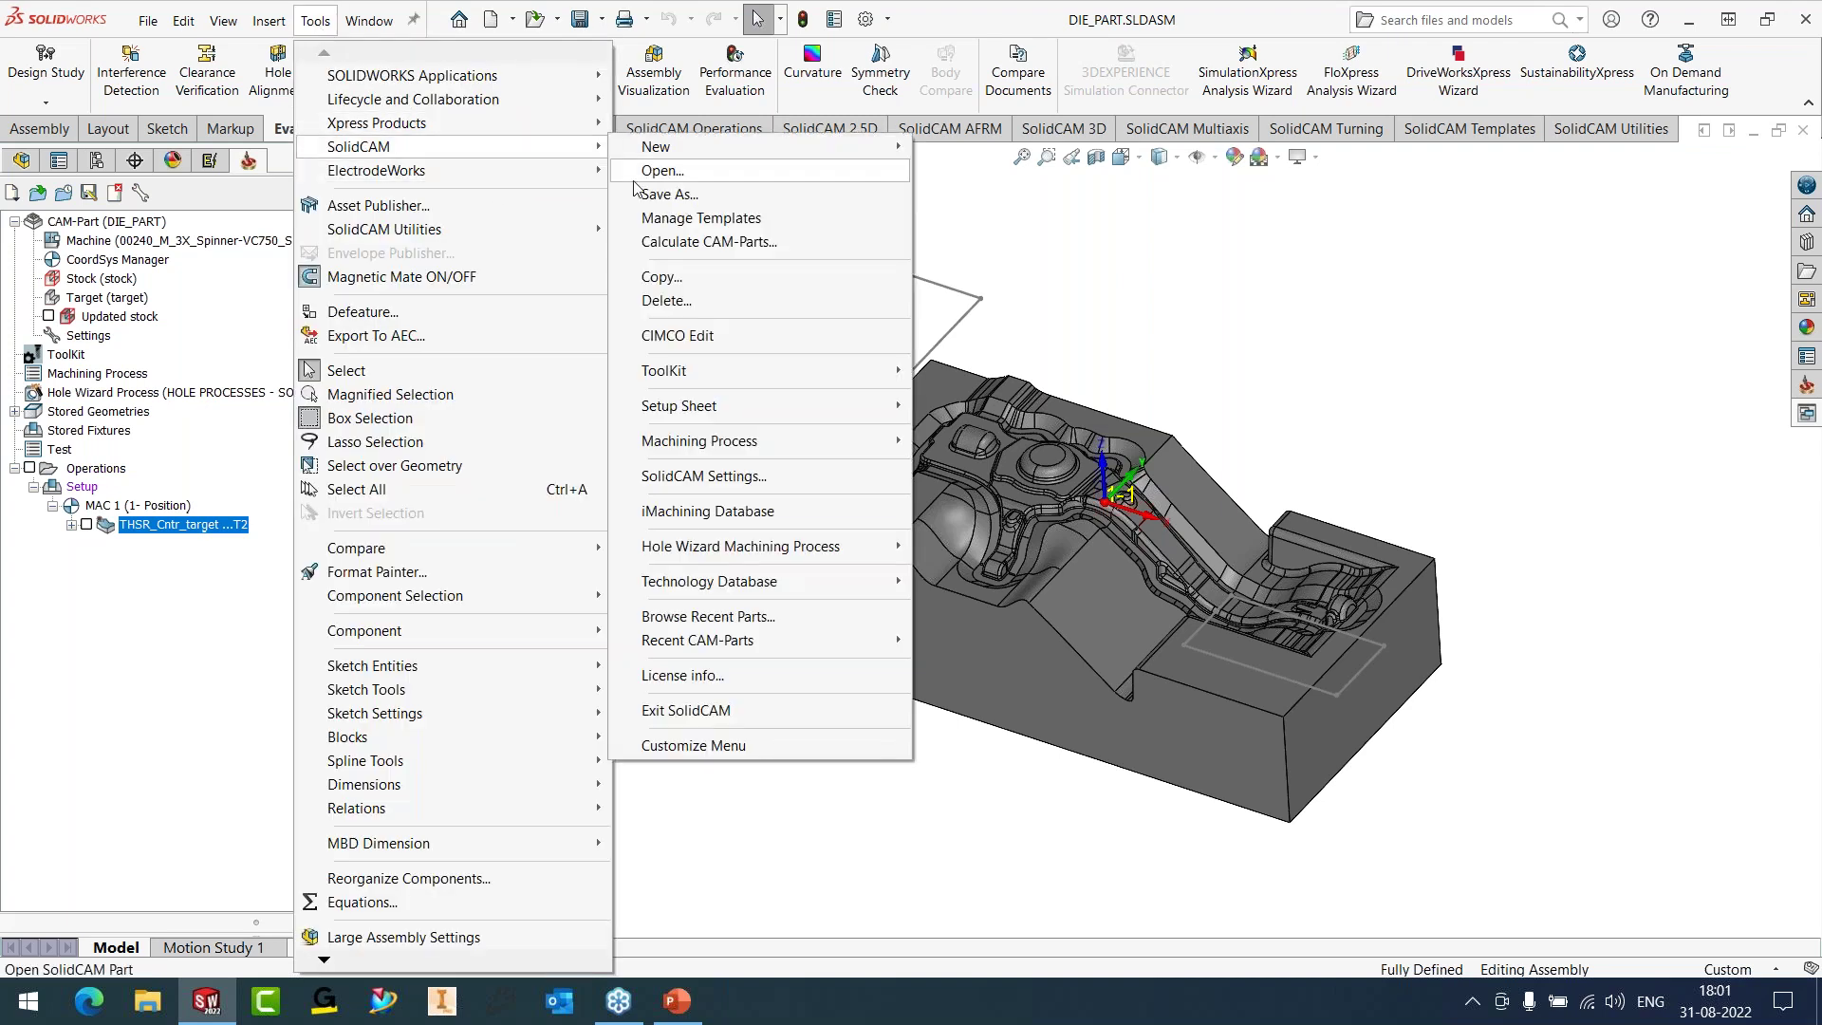
click(739, 428)
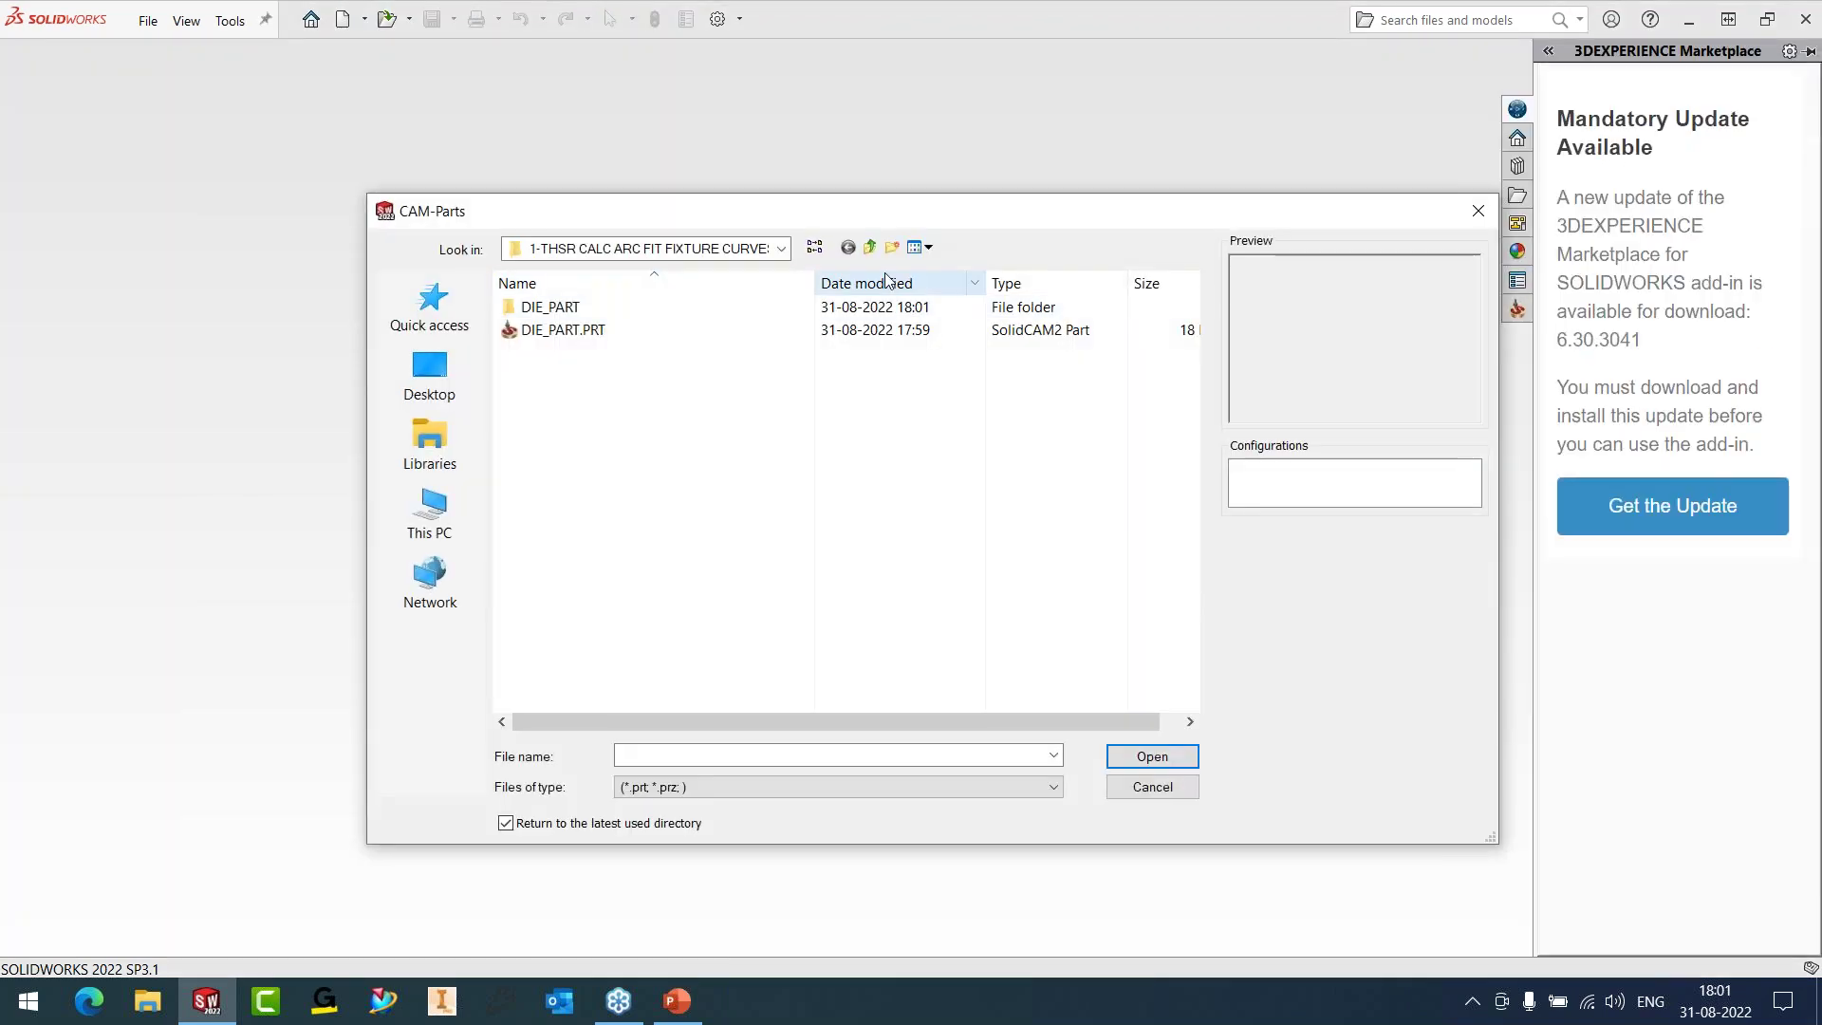
click(869, 247)
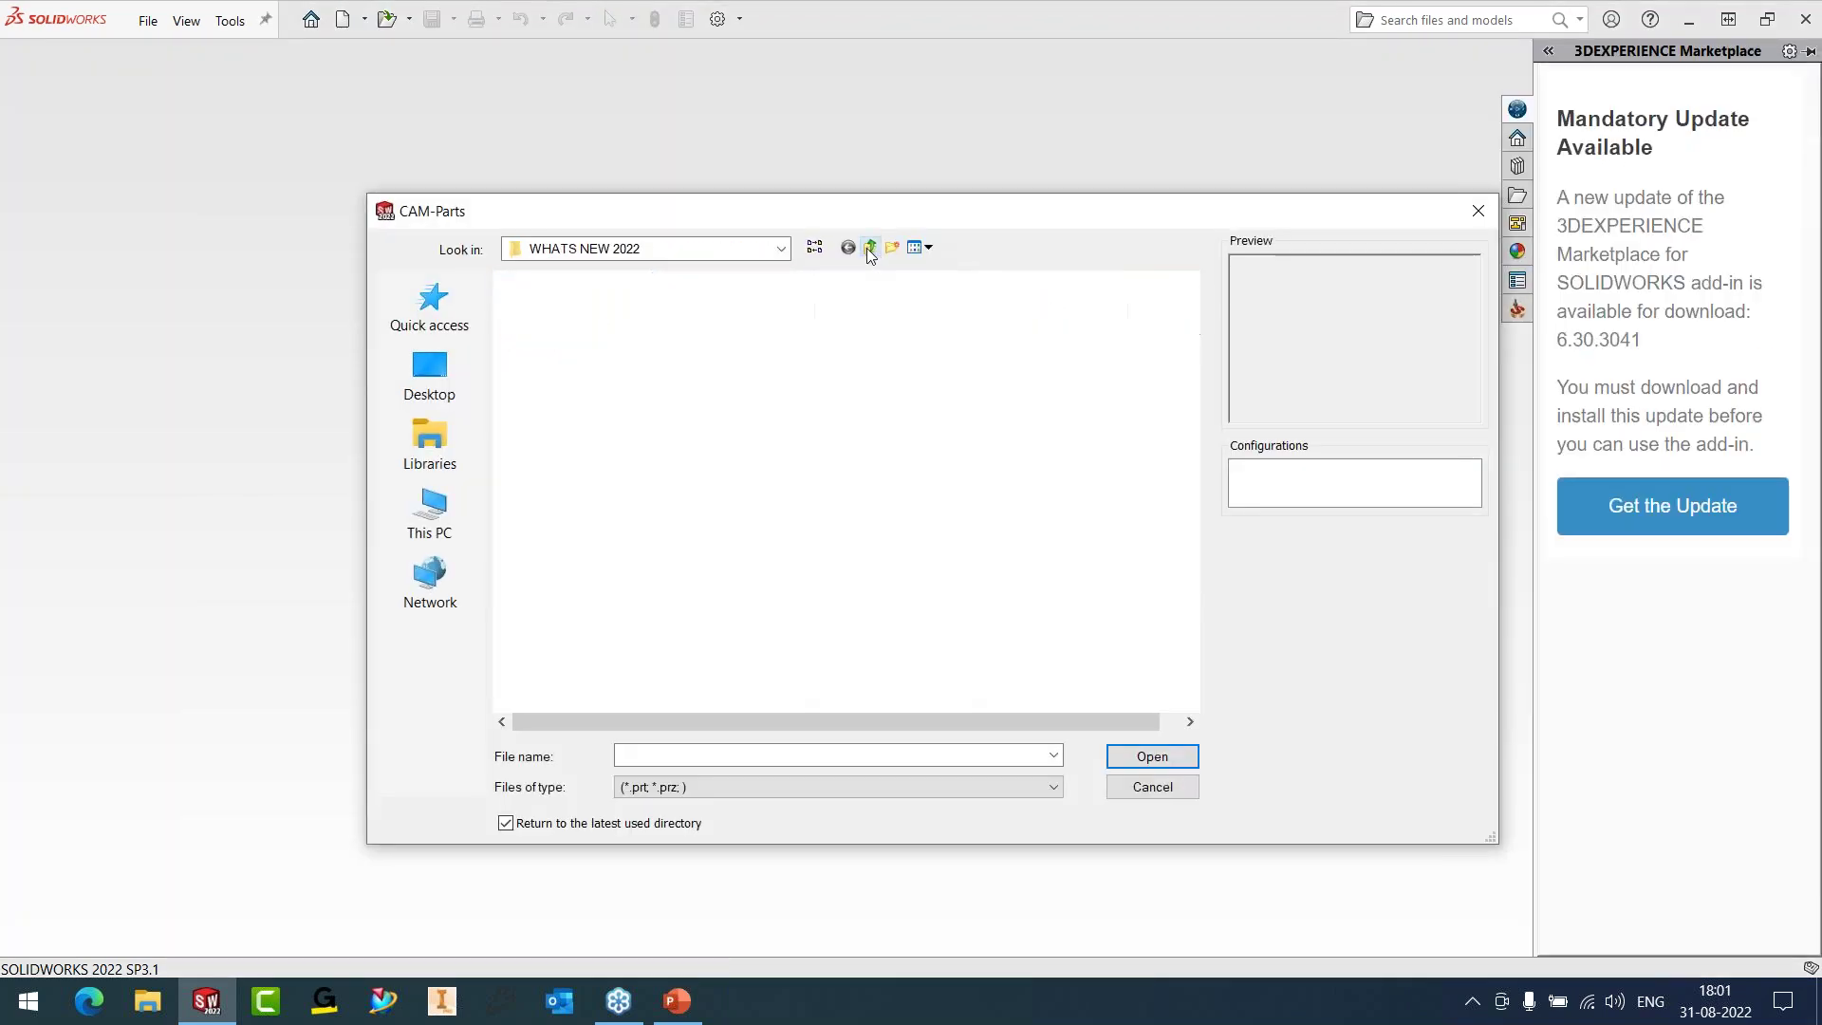
double_click(560, 329)
click(598, 331)
click(1152, 757)
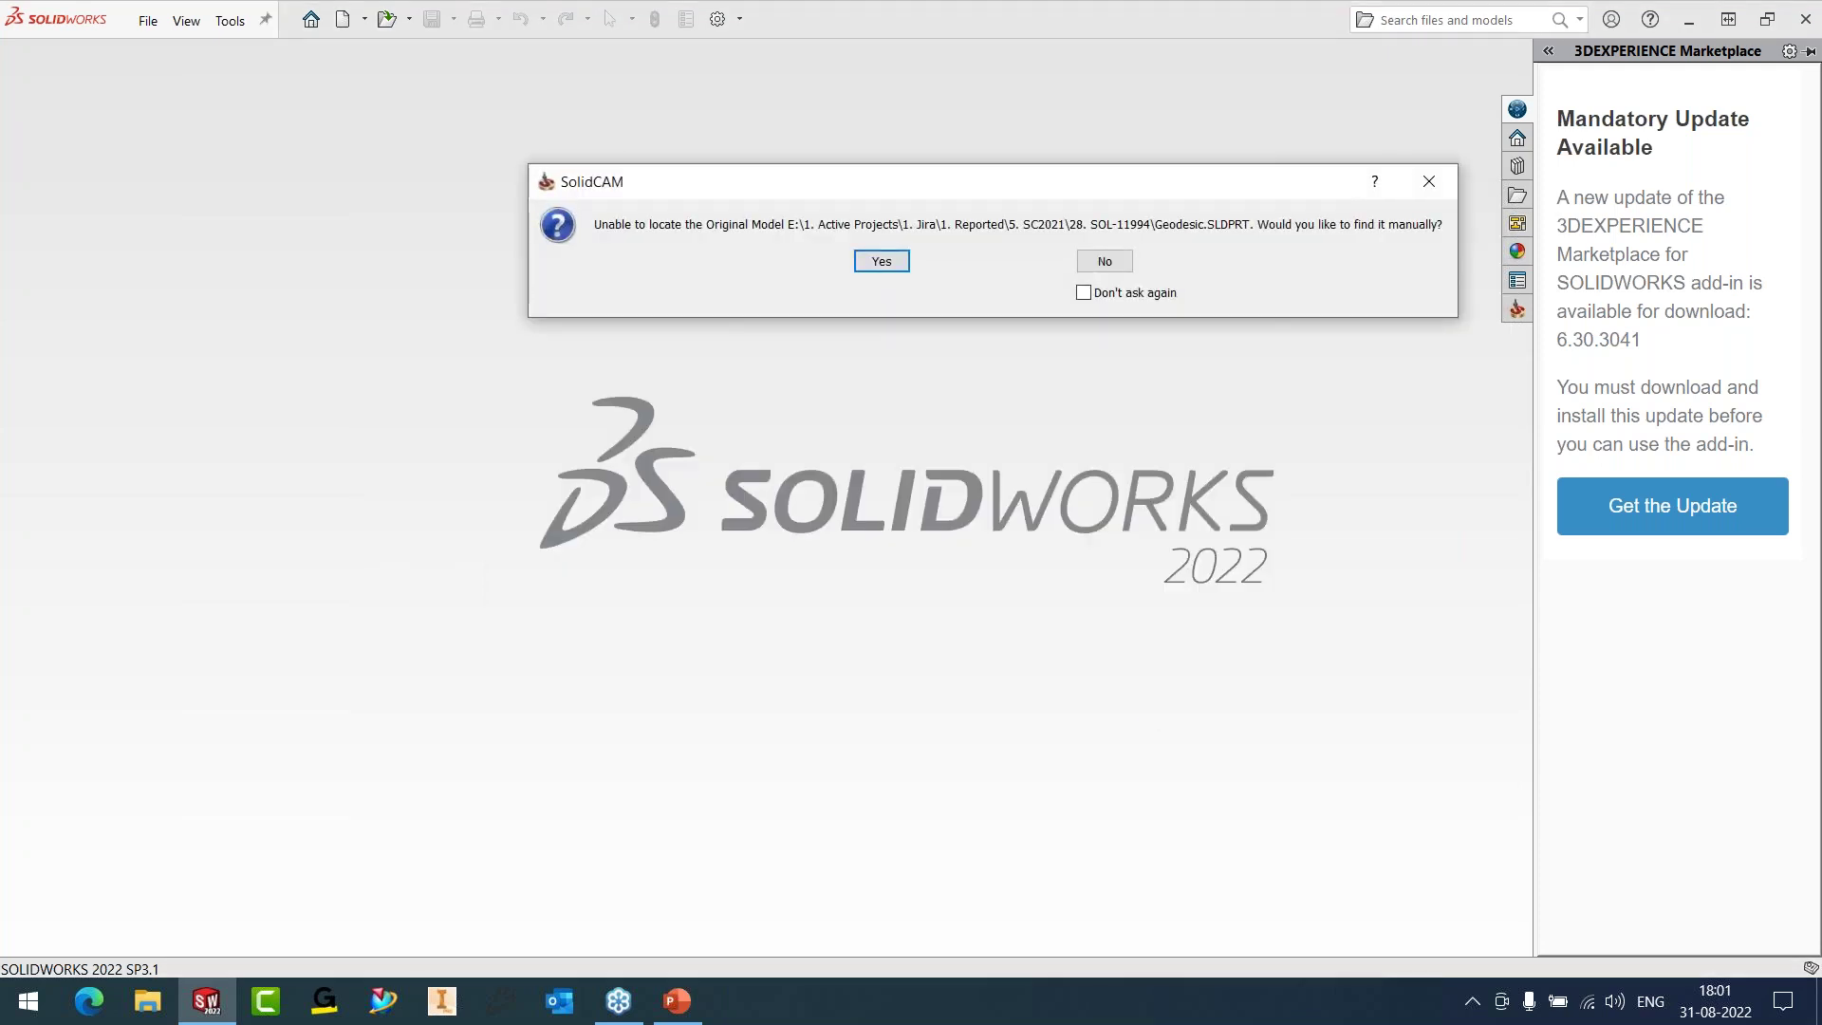
click(1107, 265)
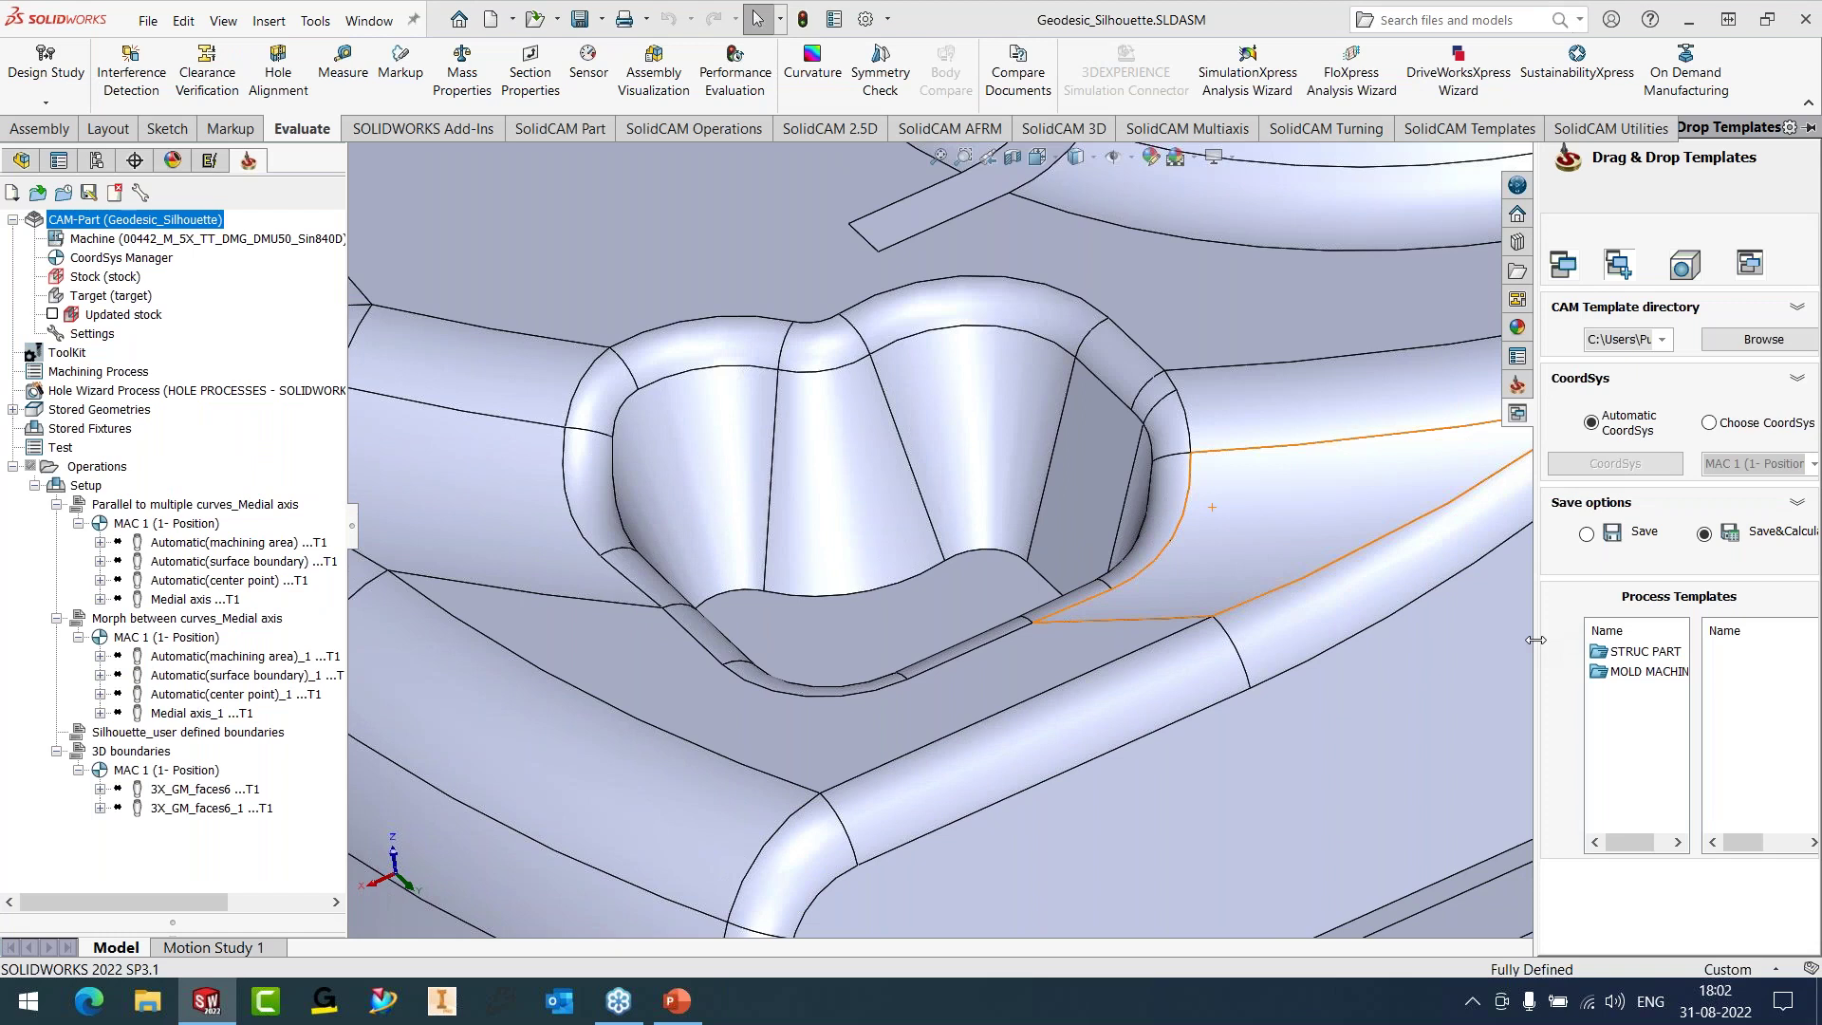
- Show the whole Geodesic_Silhouette model and highlight the faces3 geometry used by the Automatic(machining area) operation
click(1462, 712)
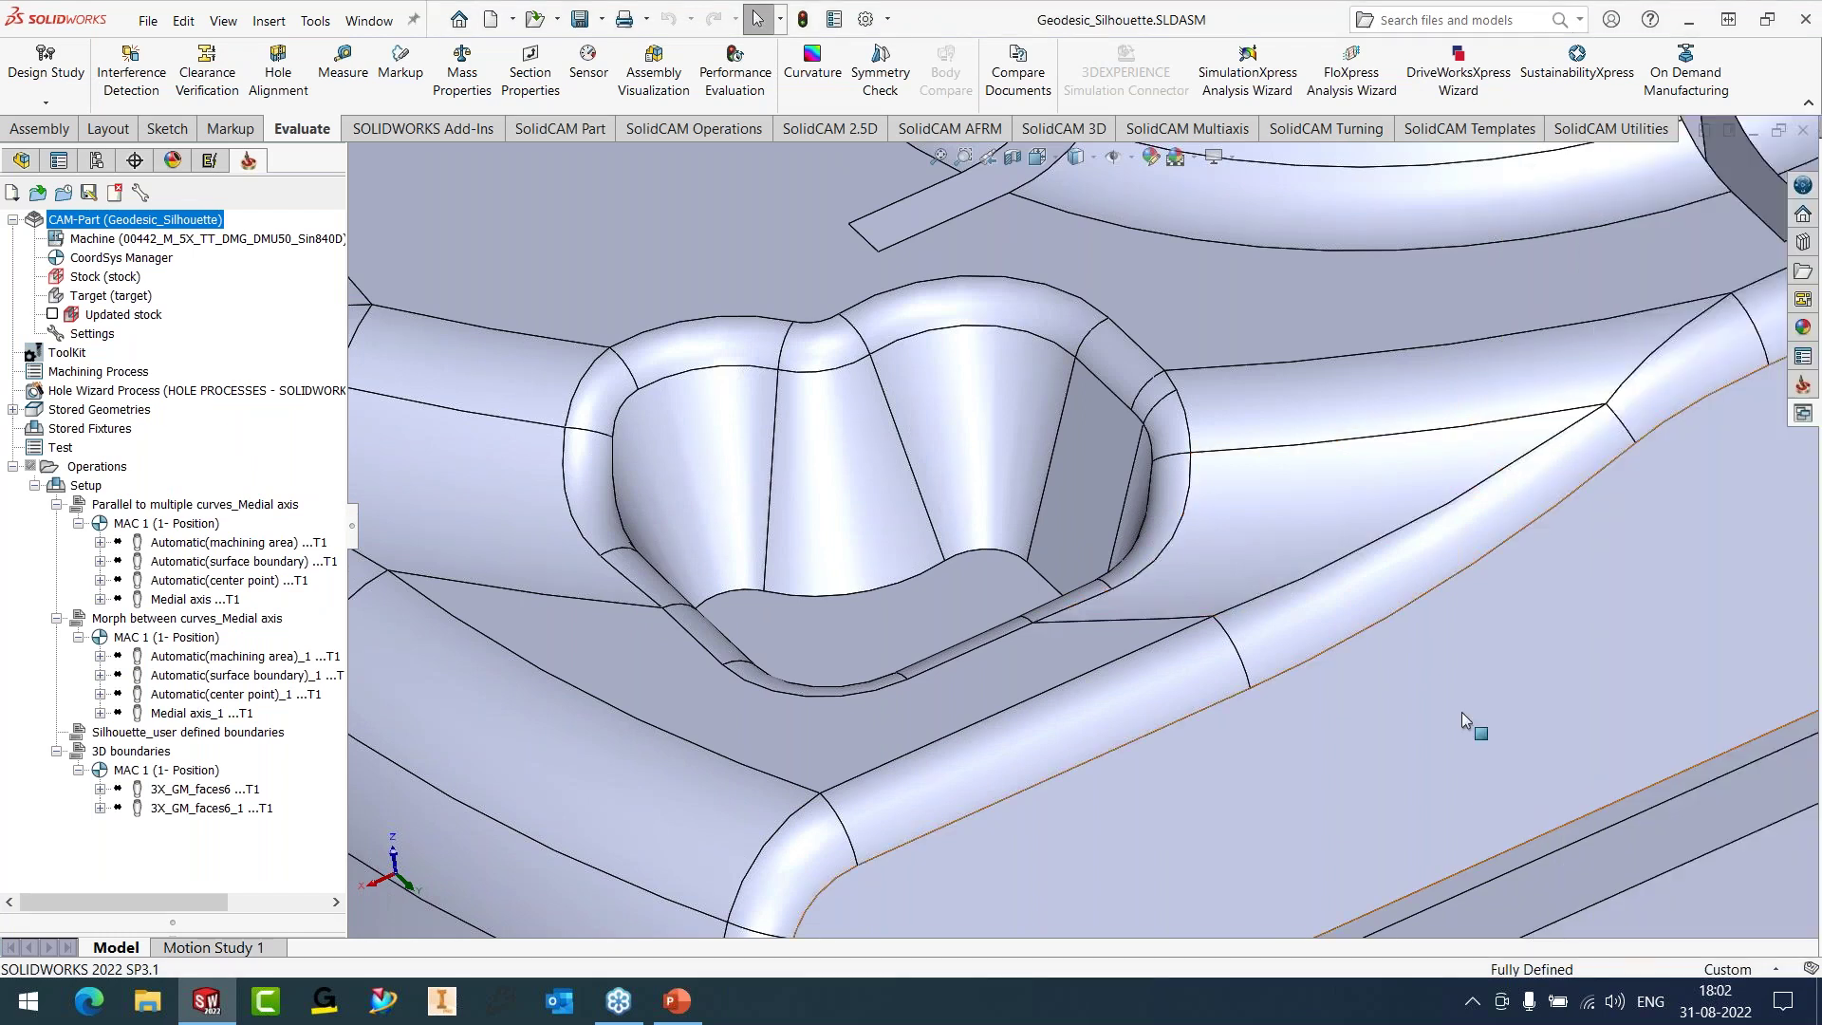
key(f)
middle_drag(1302, 567, 1130, 436)
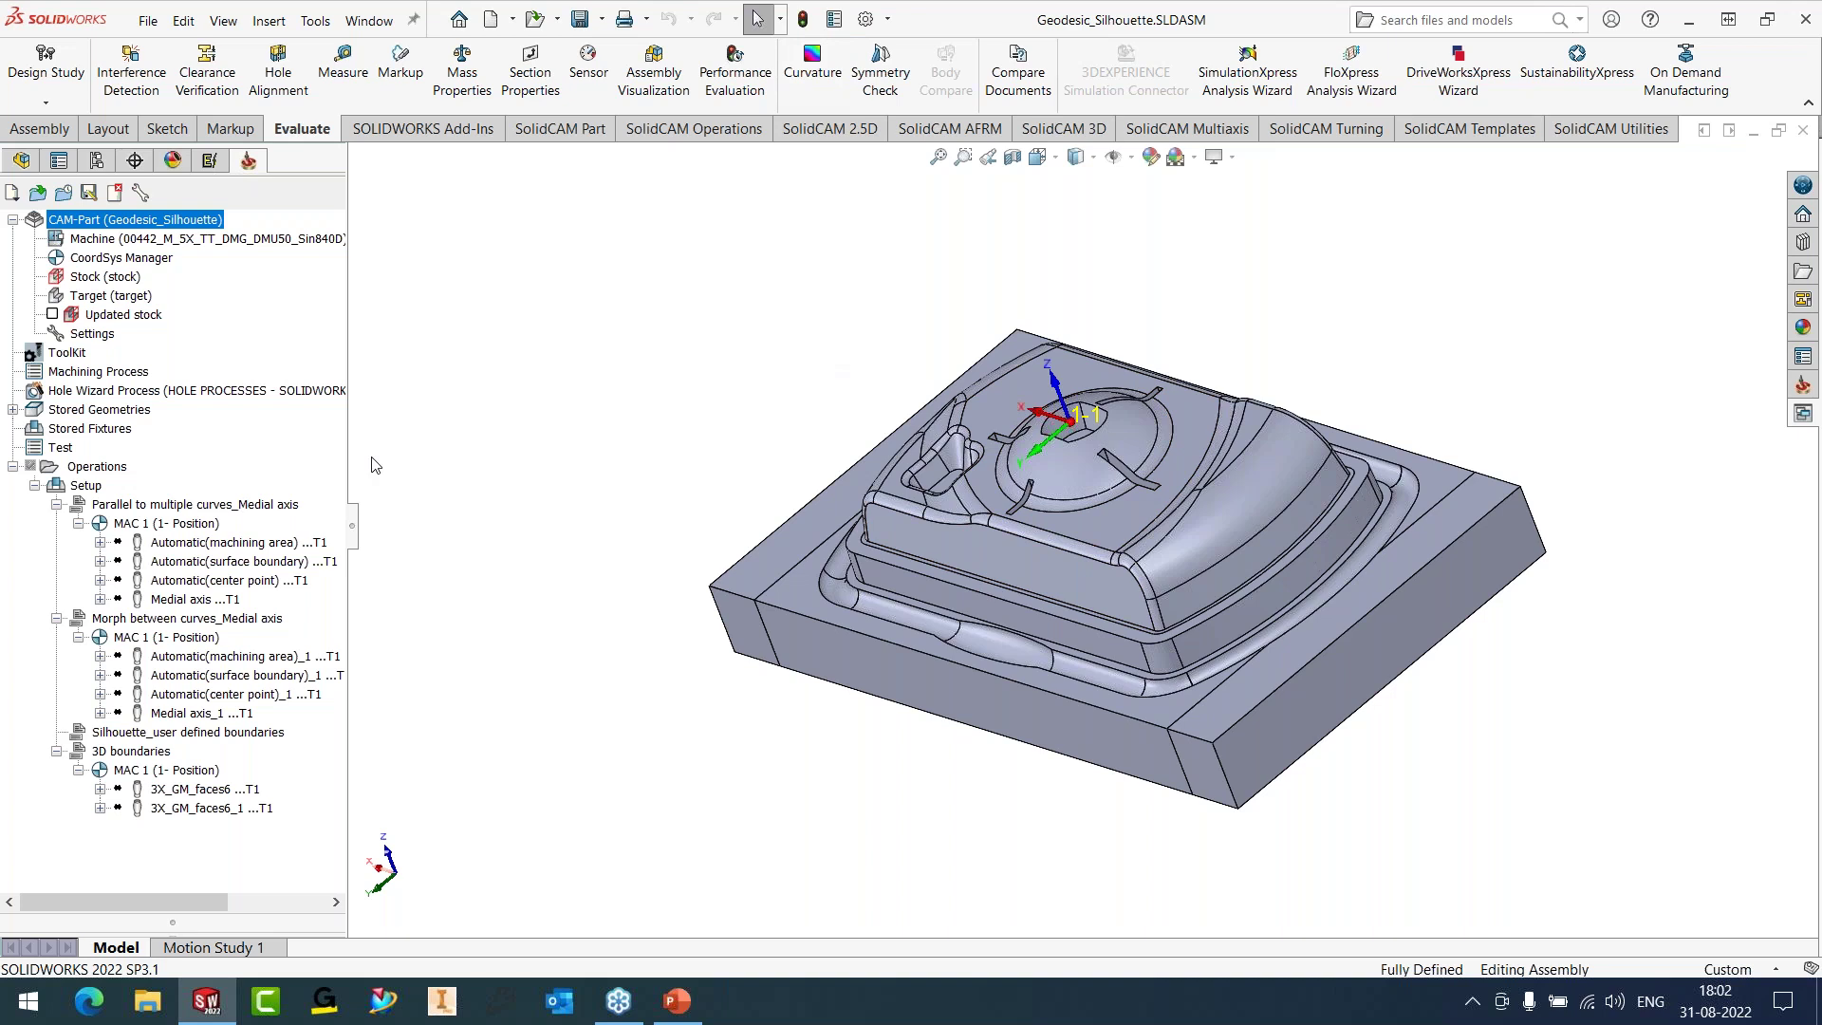
click(90, 544)
click(159, 563)
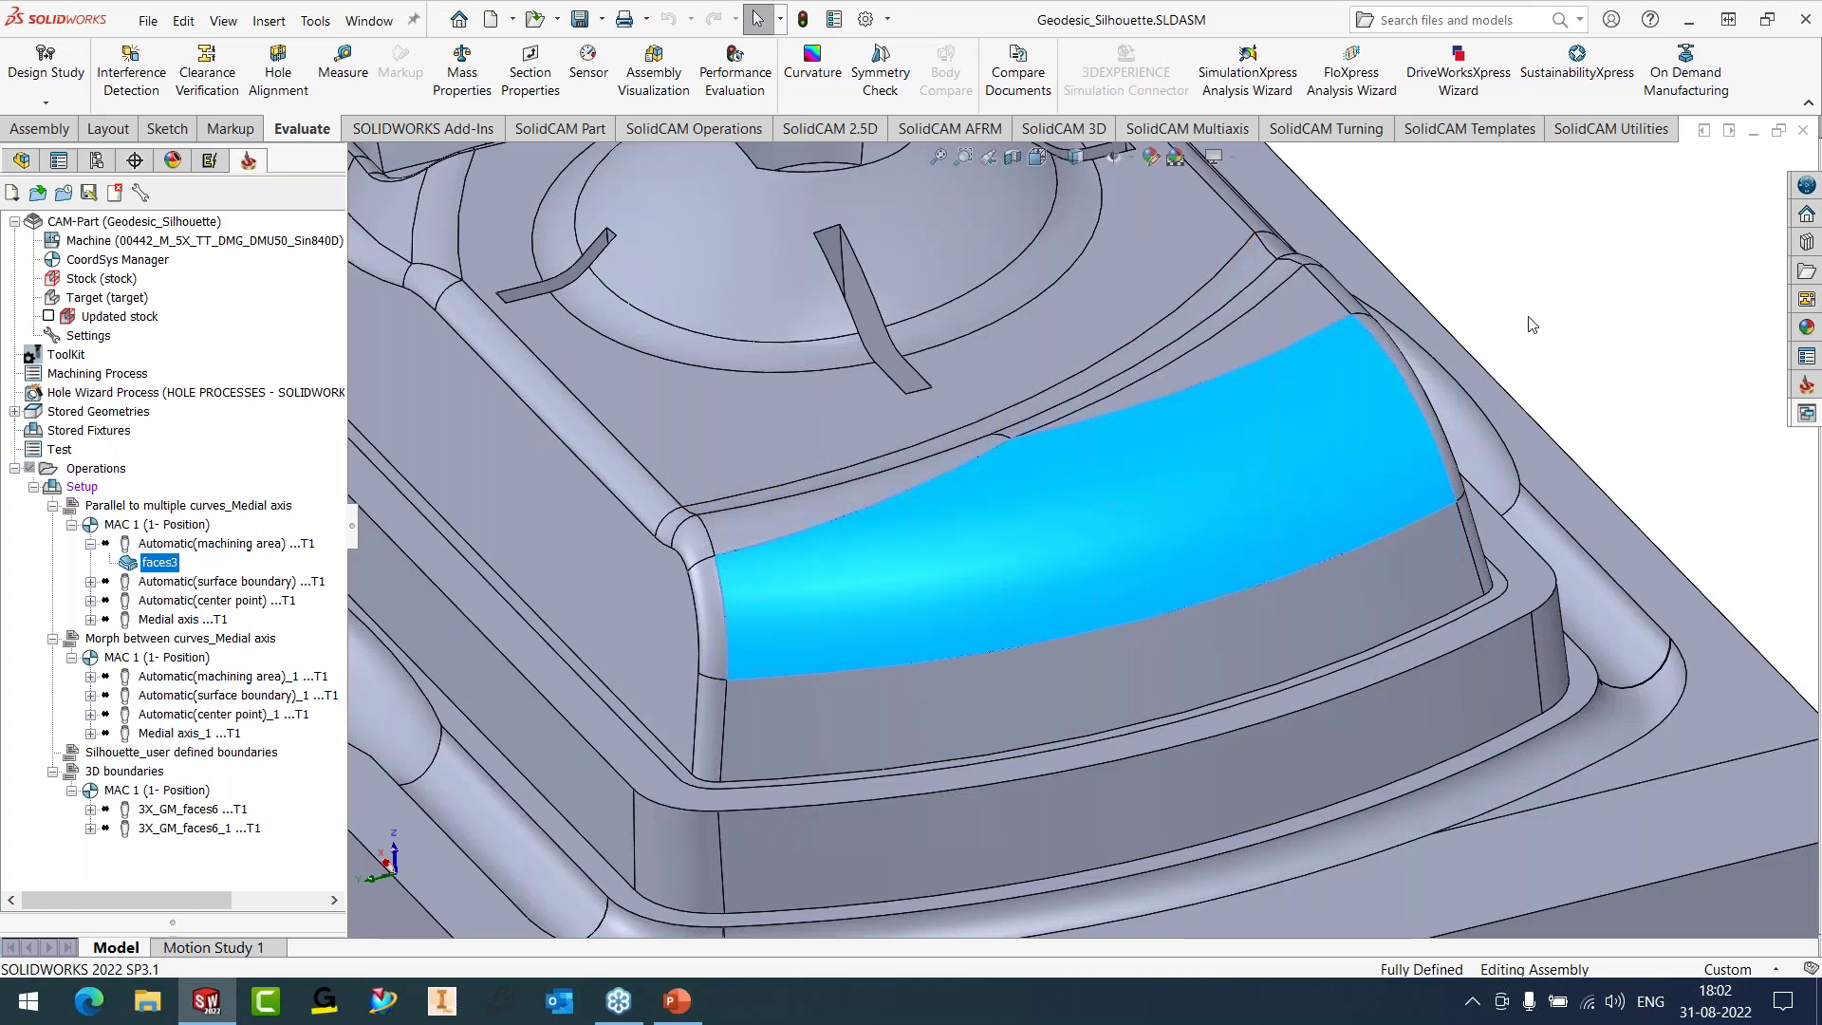
- Edit the Automatic(machining area) geodesic operation, keep the curve input type Automatic(Machining area), and save and calculate it
right_click(211, 555)
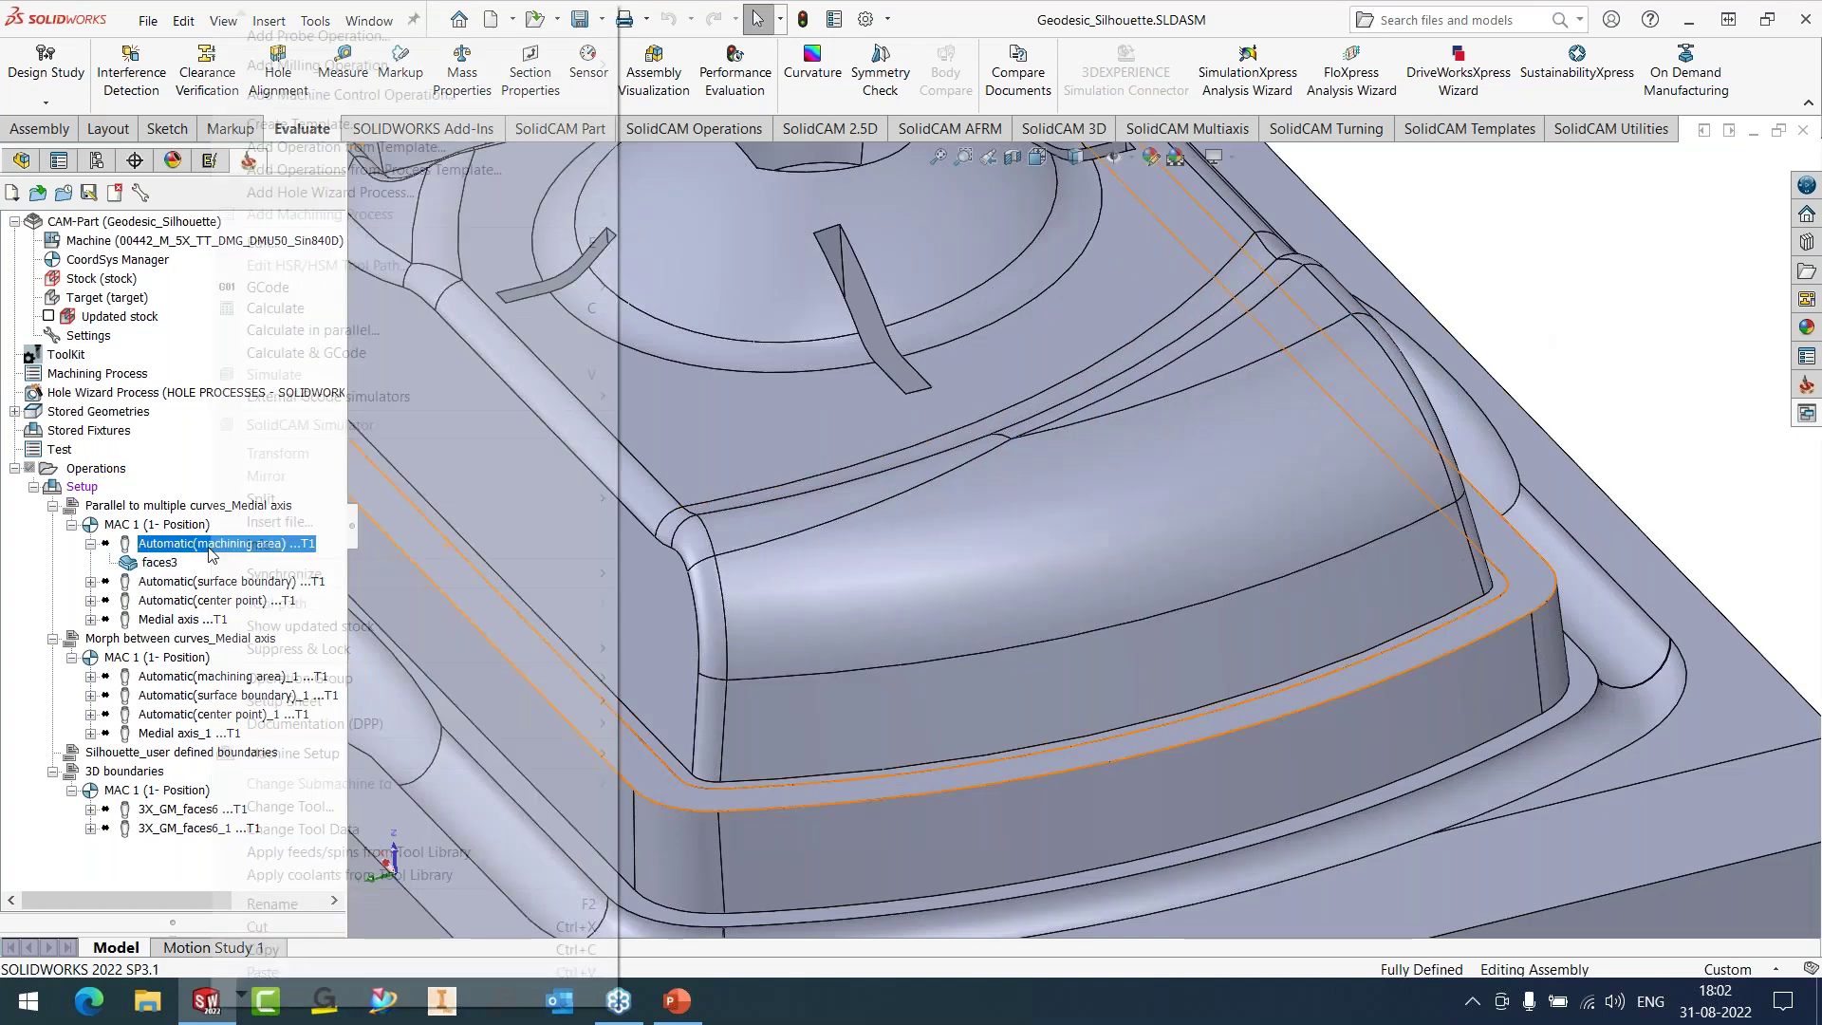
key(e)
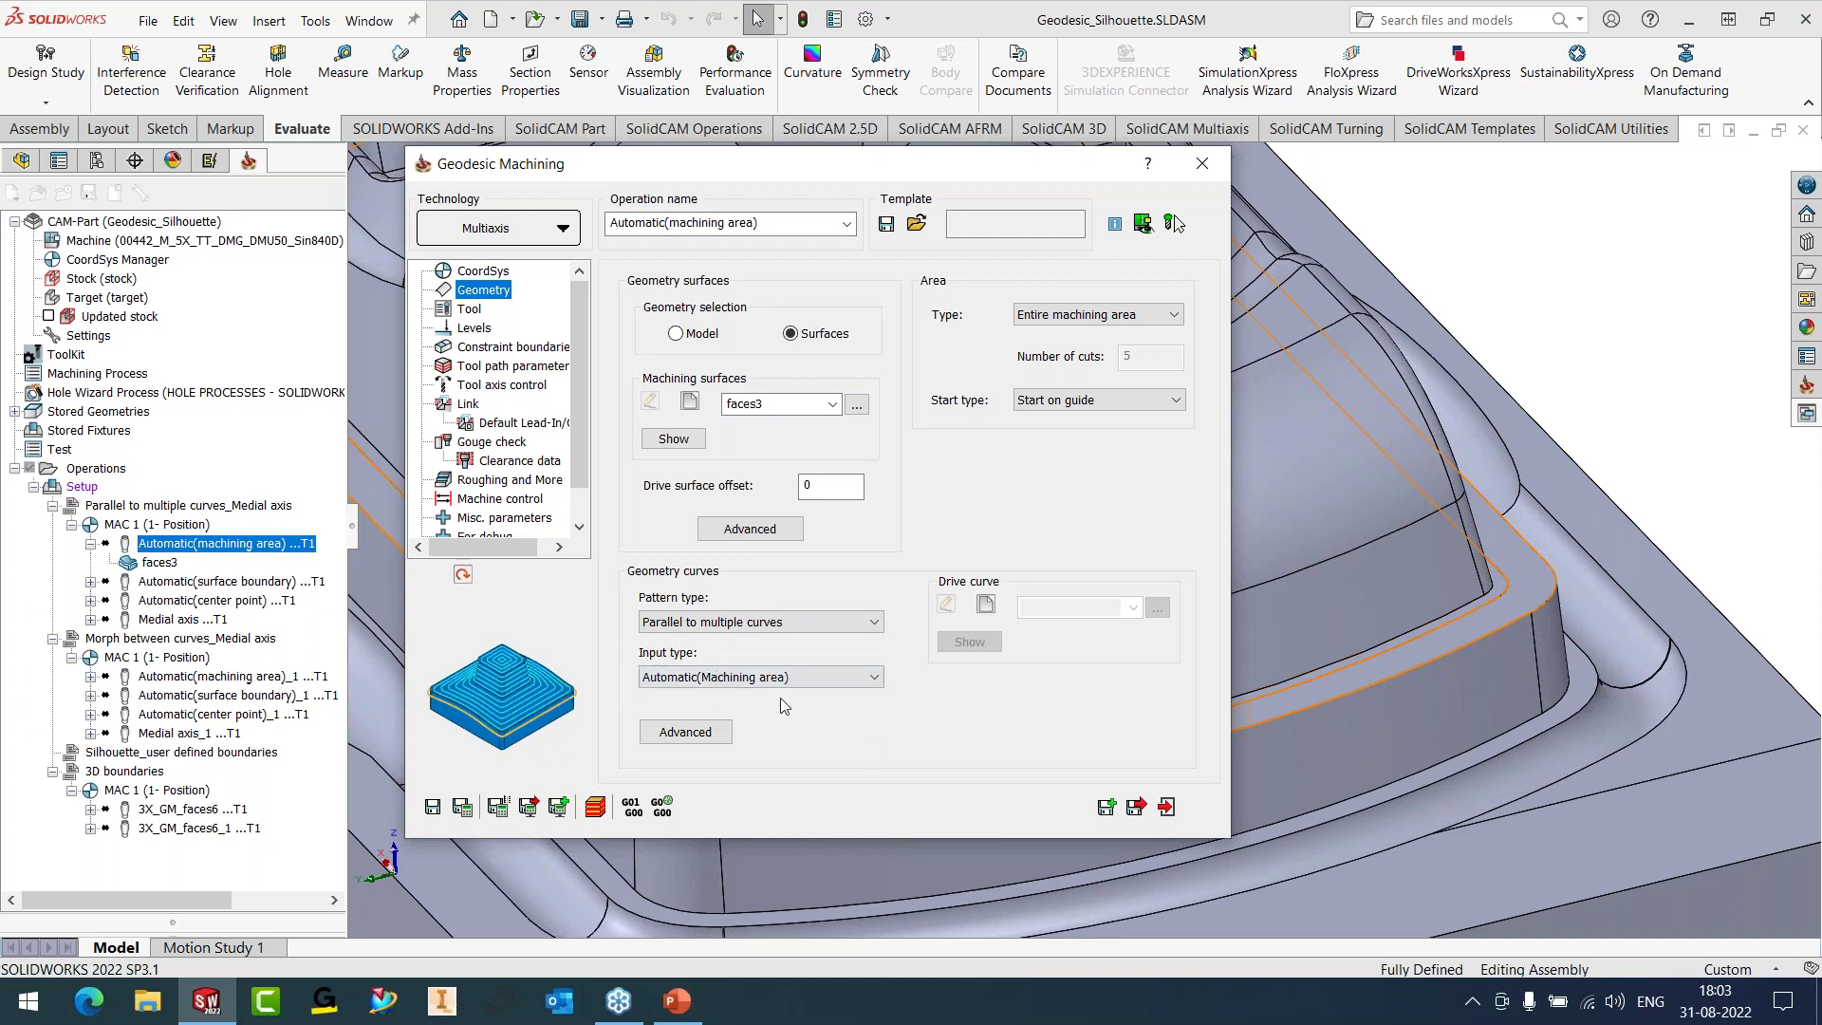
click(873, 677)
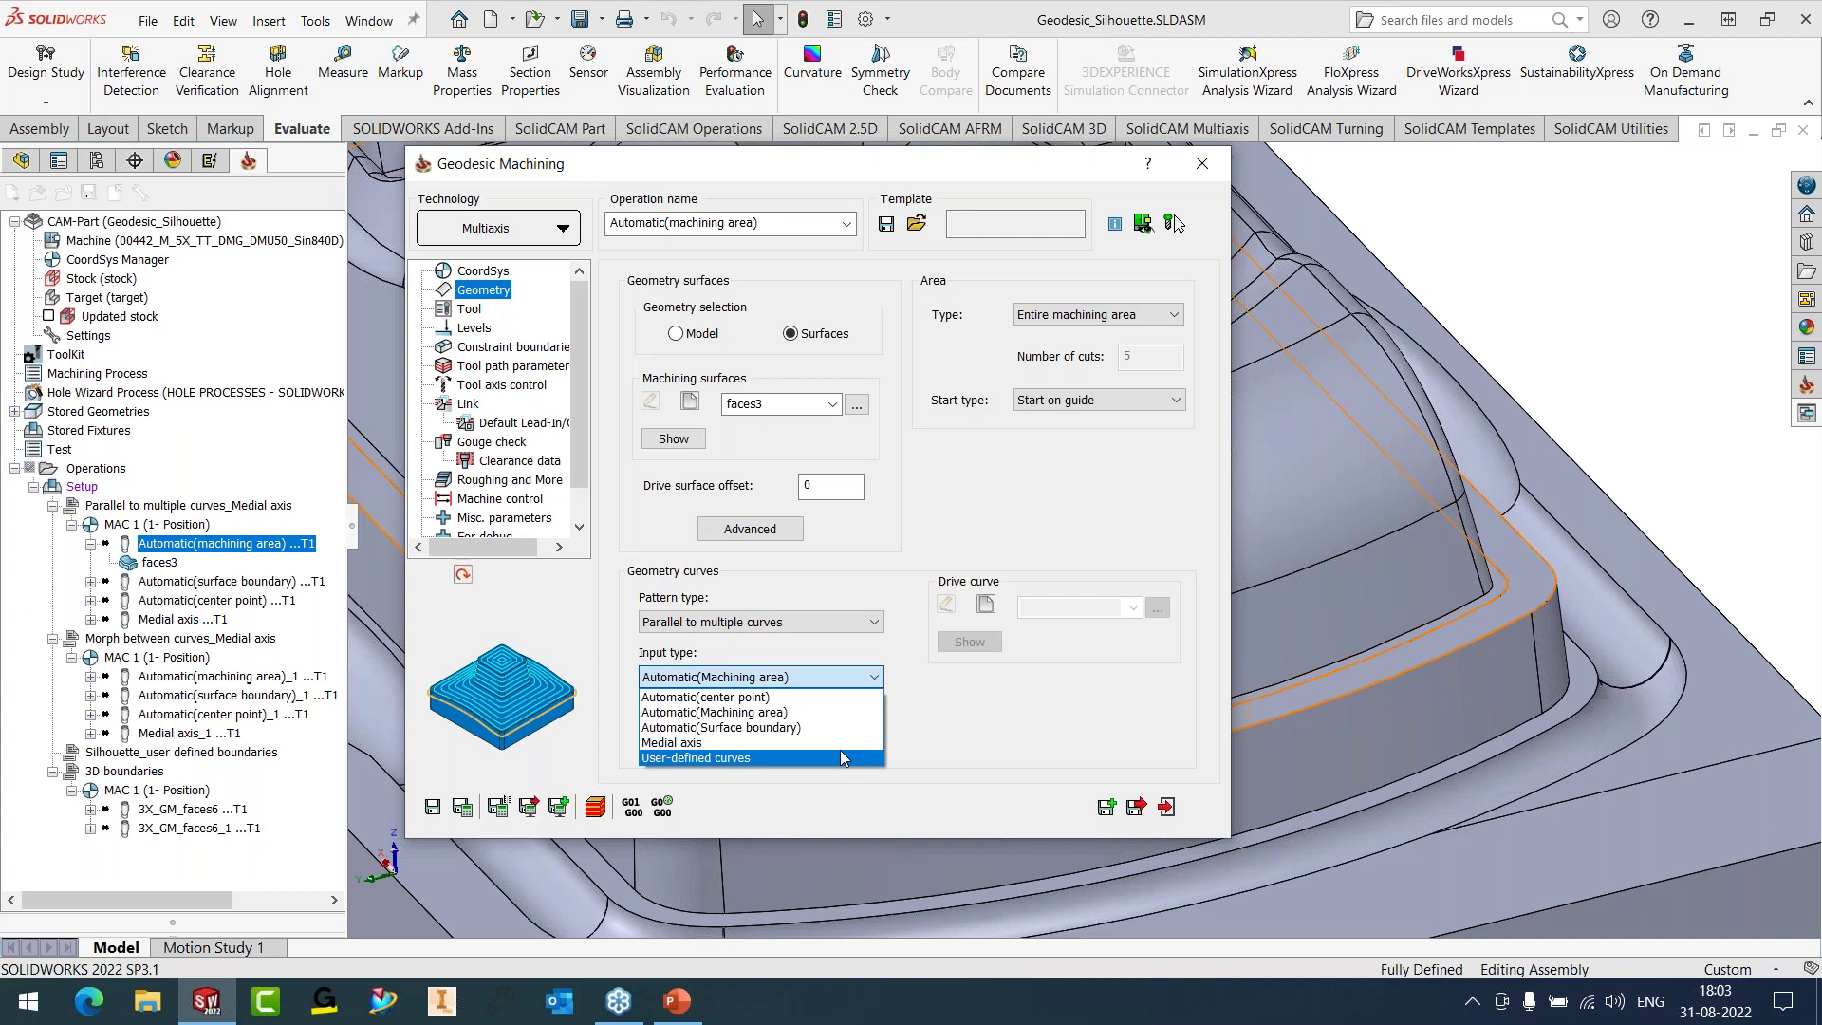
click(843, 711)
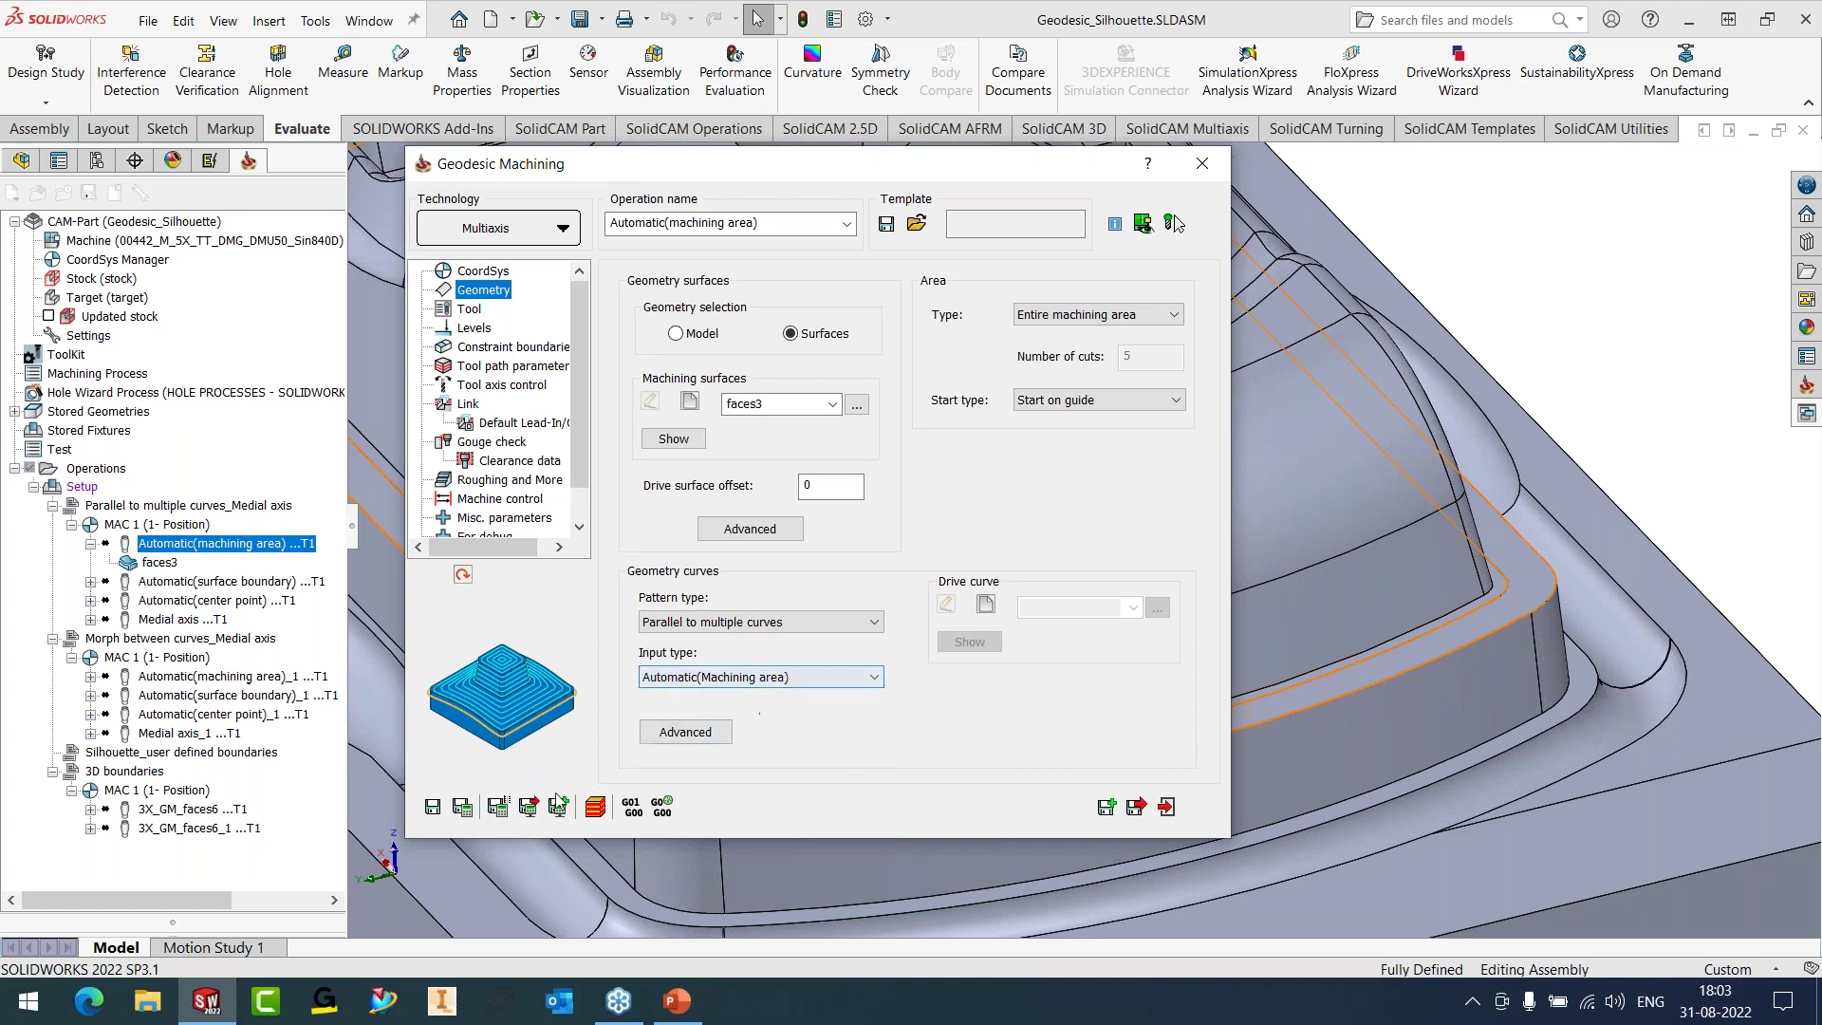
click(463, 806)
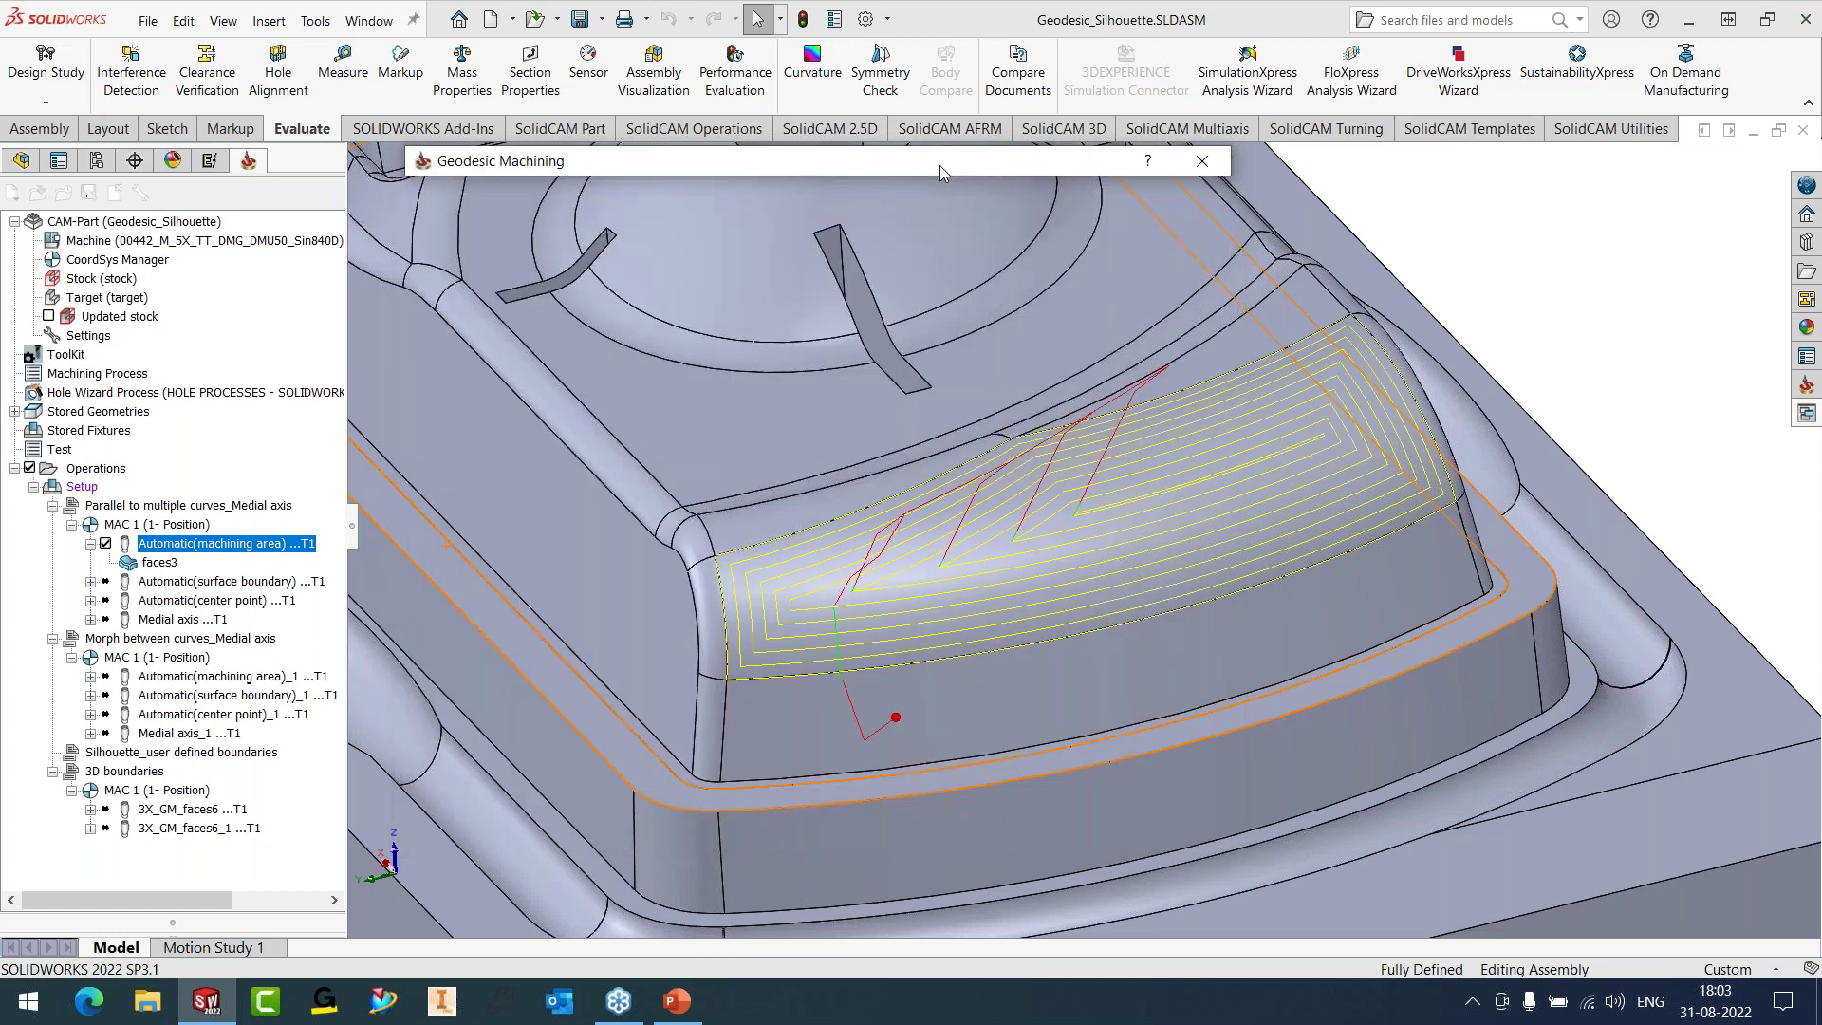
- Inspect the machining area tool path on the curved side face, hide it and close the operation
middle_drag(704, 280, 549, 596)
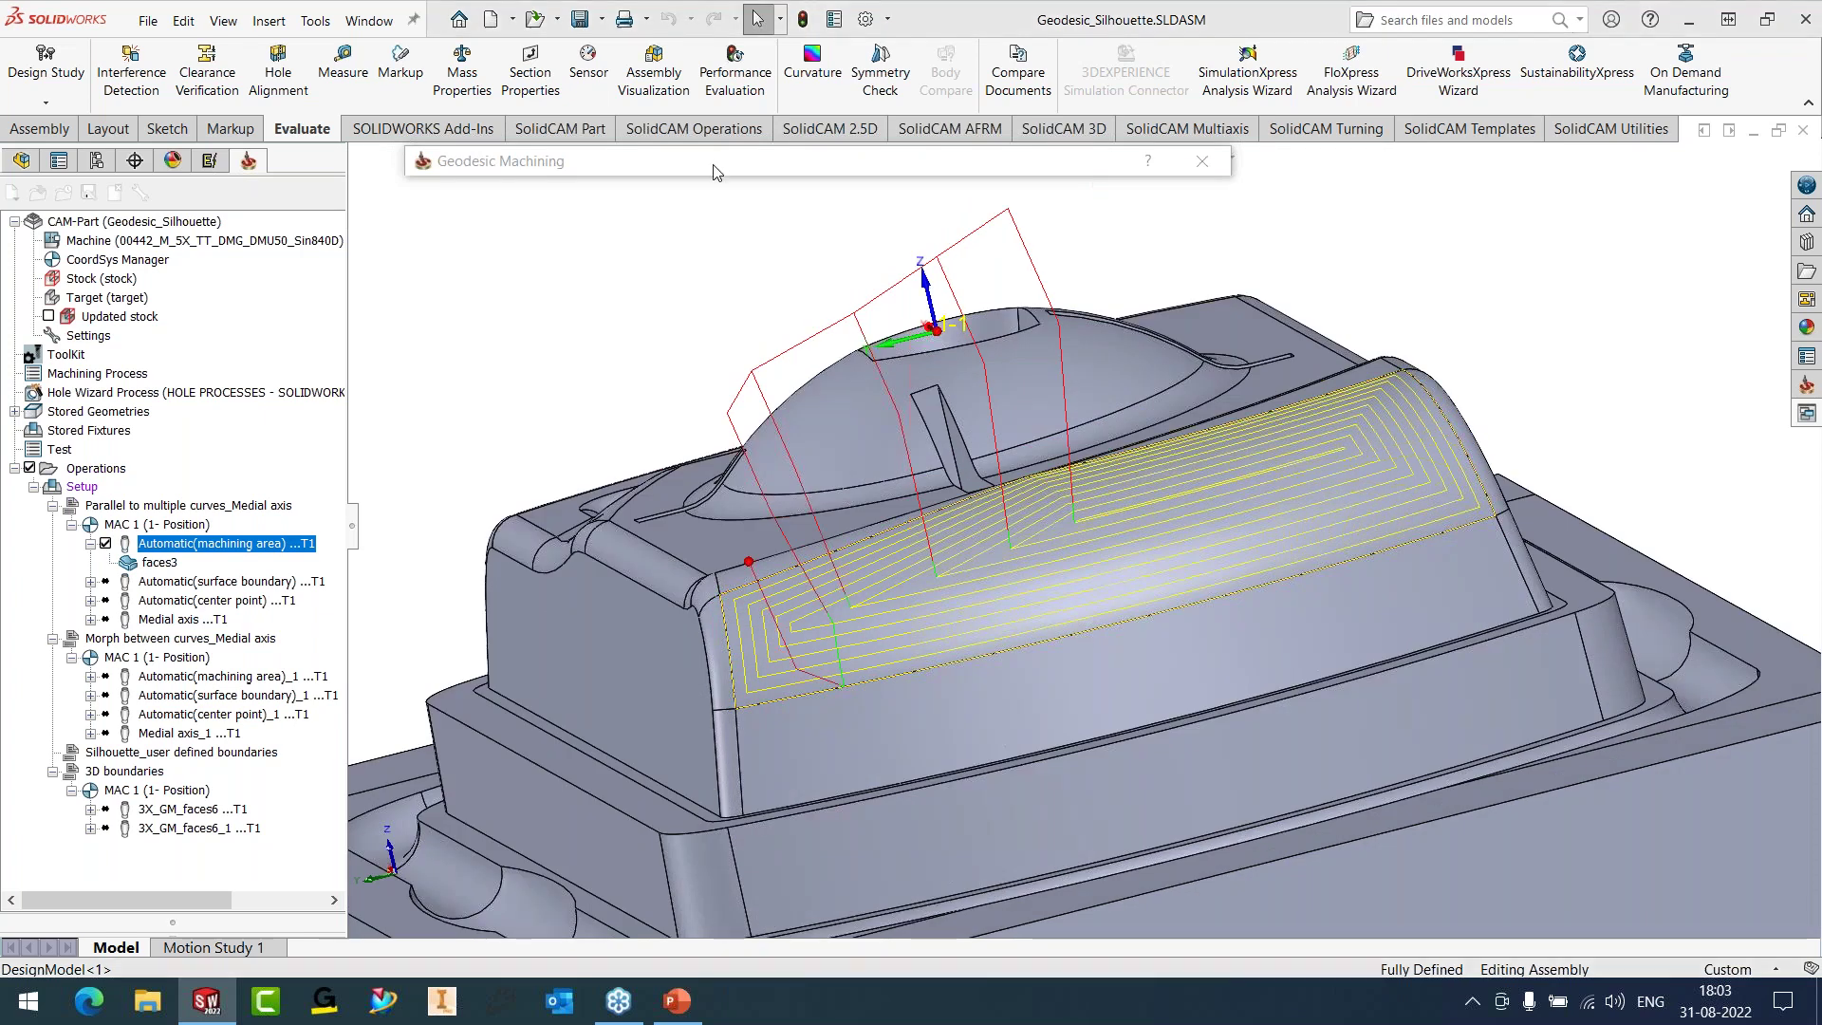
mouse_move(715, 169)
click(105, 544)
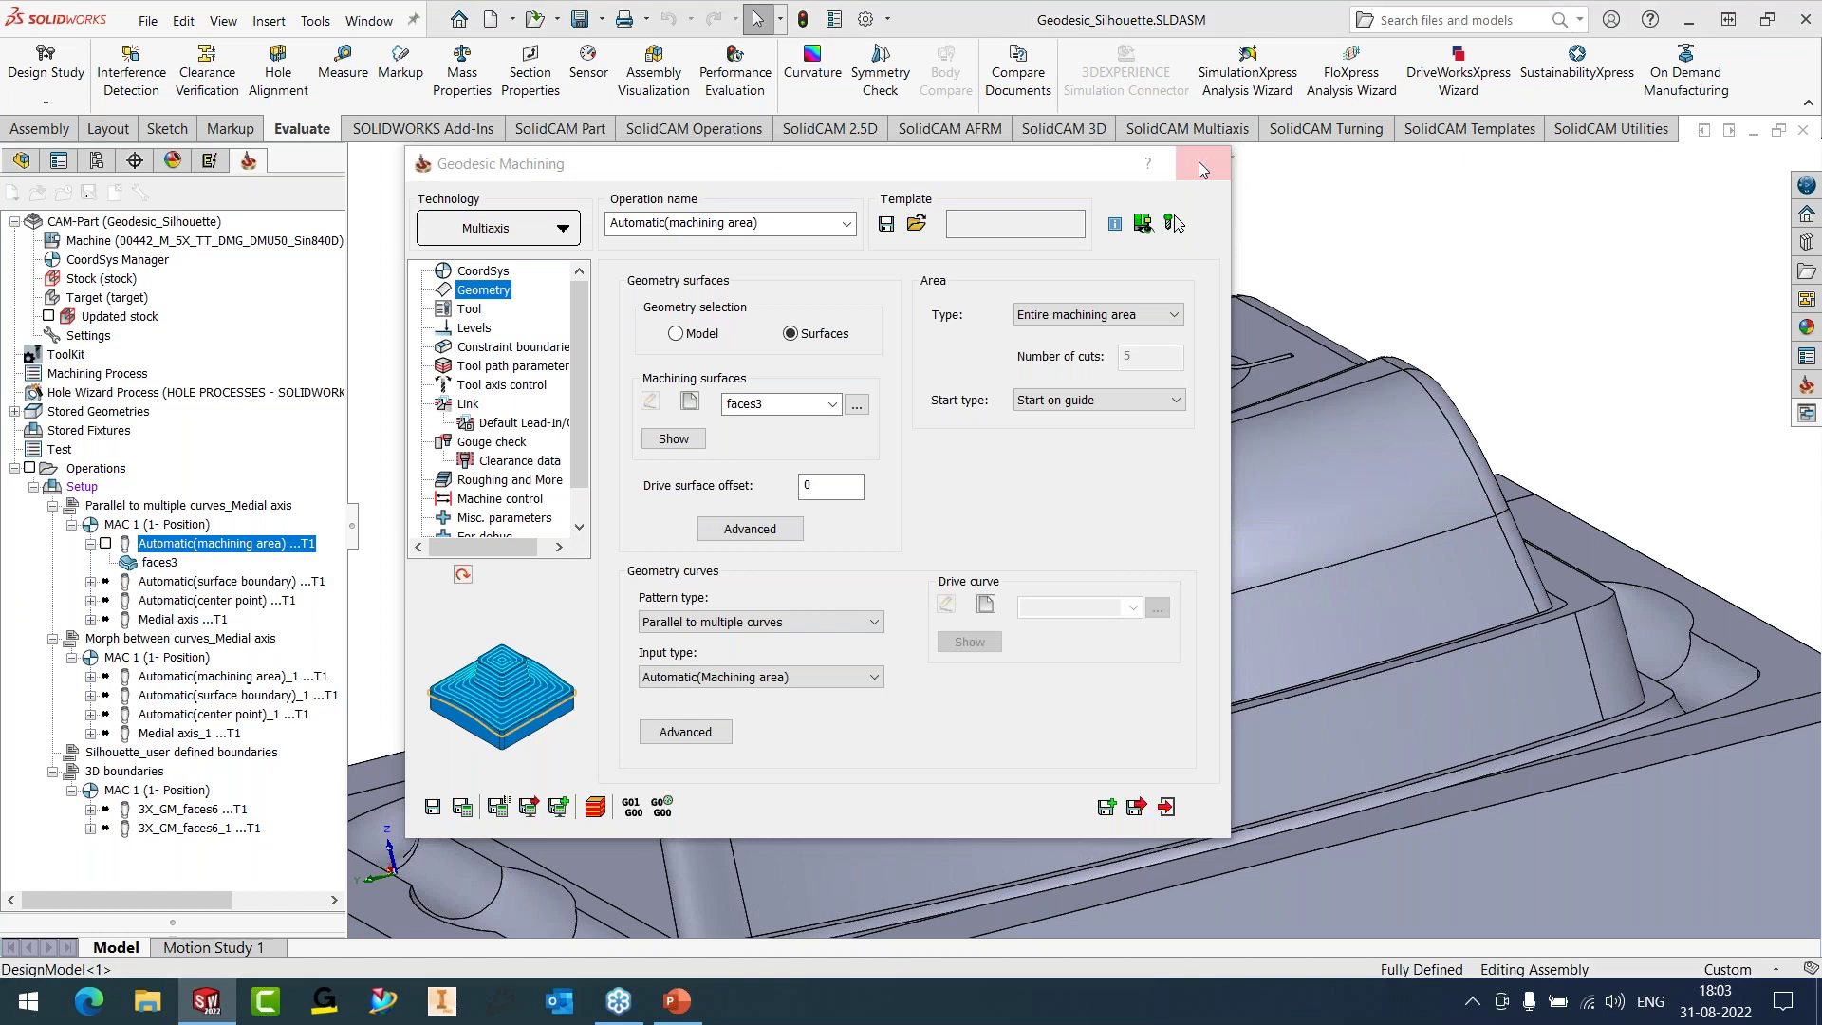
click(1198, 167)
- Edit the Automatic(surface boundary) geodesic operation in the Parallel to multiple curves group, and save and calculate it
click(239, 564)
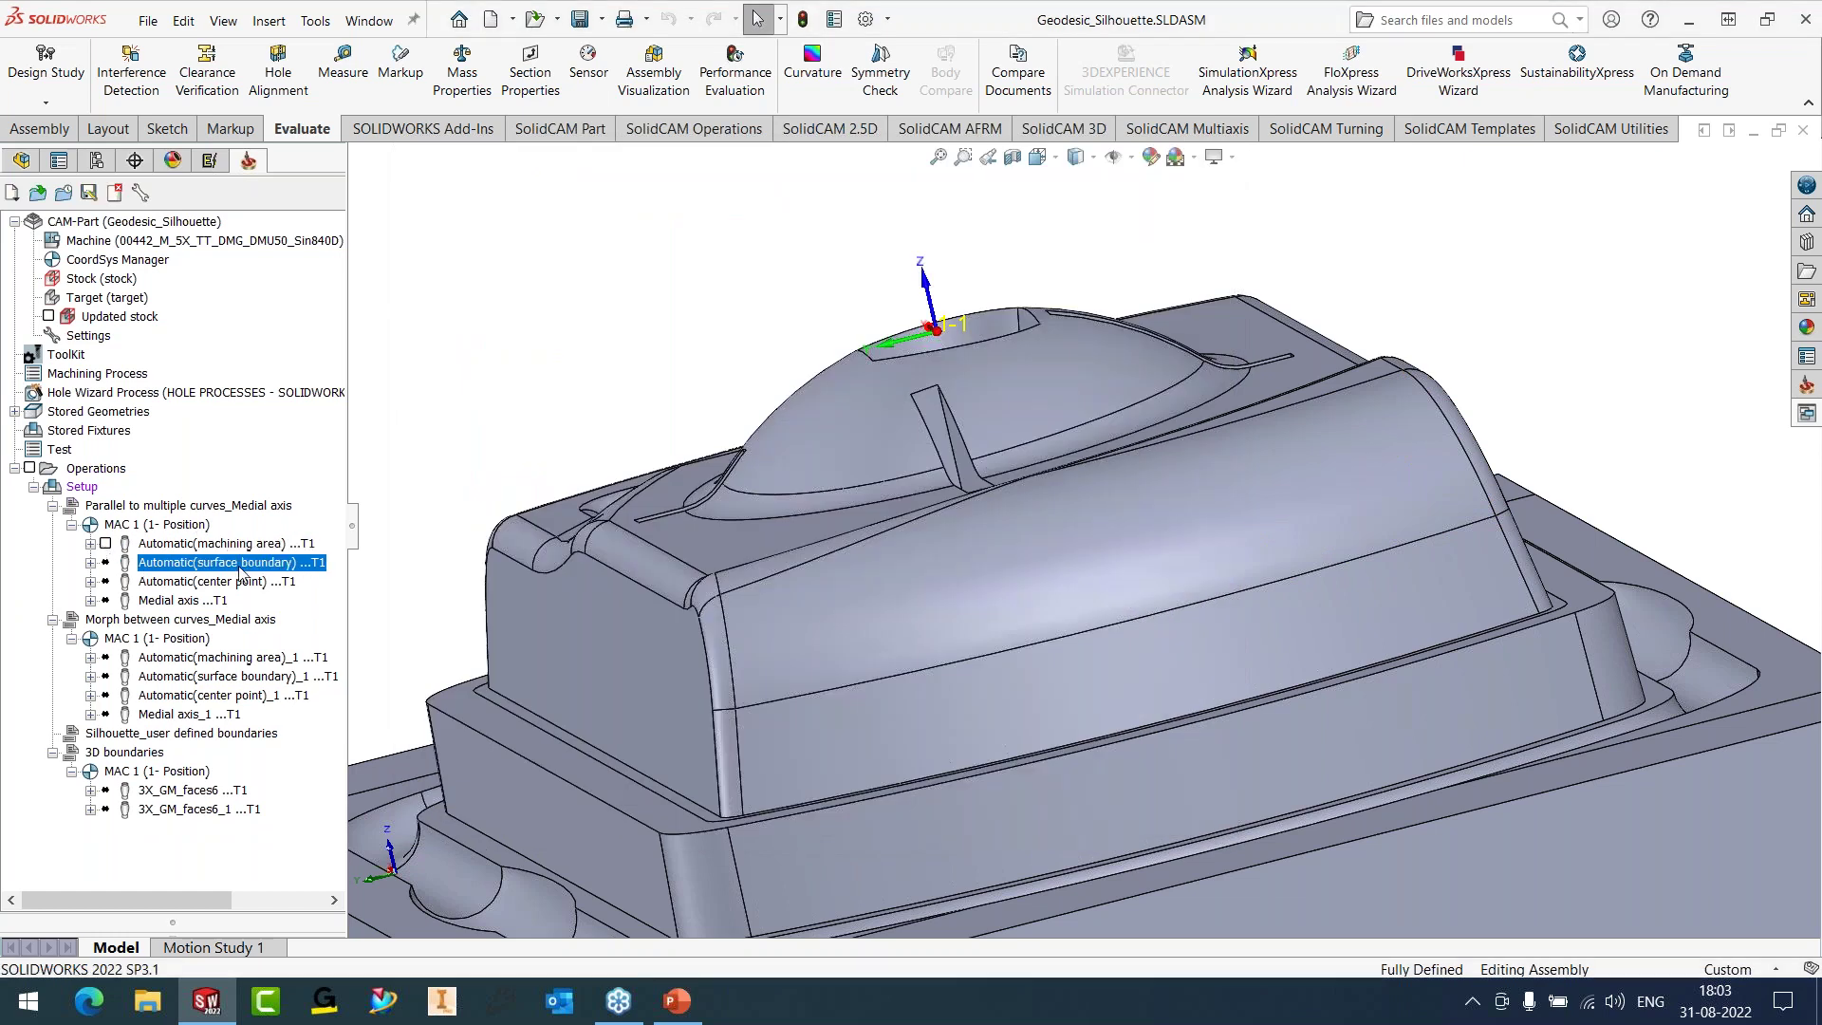
right_click(240, 563)
click(295, 240)
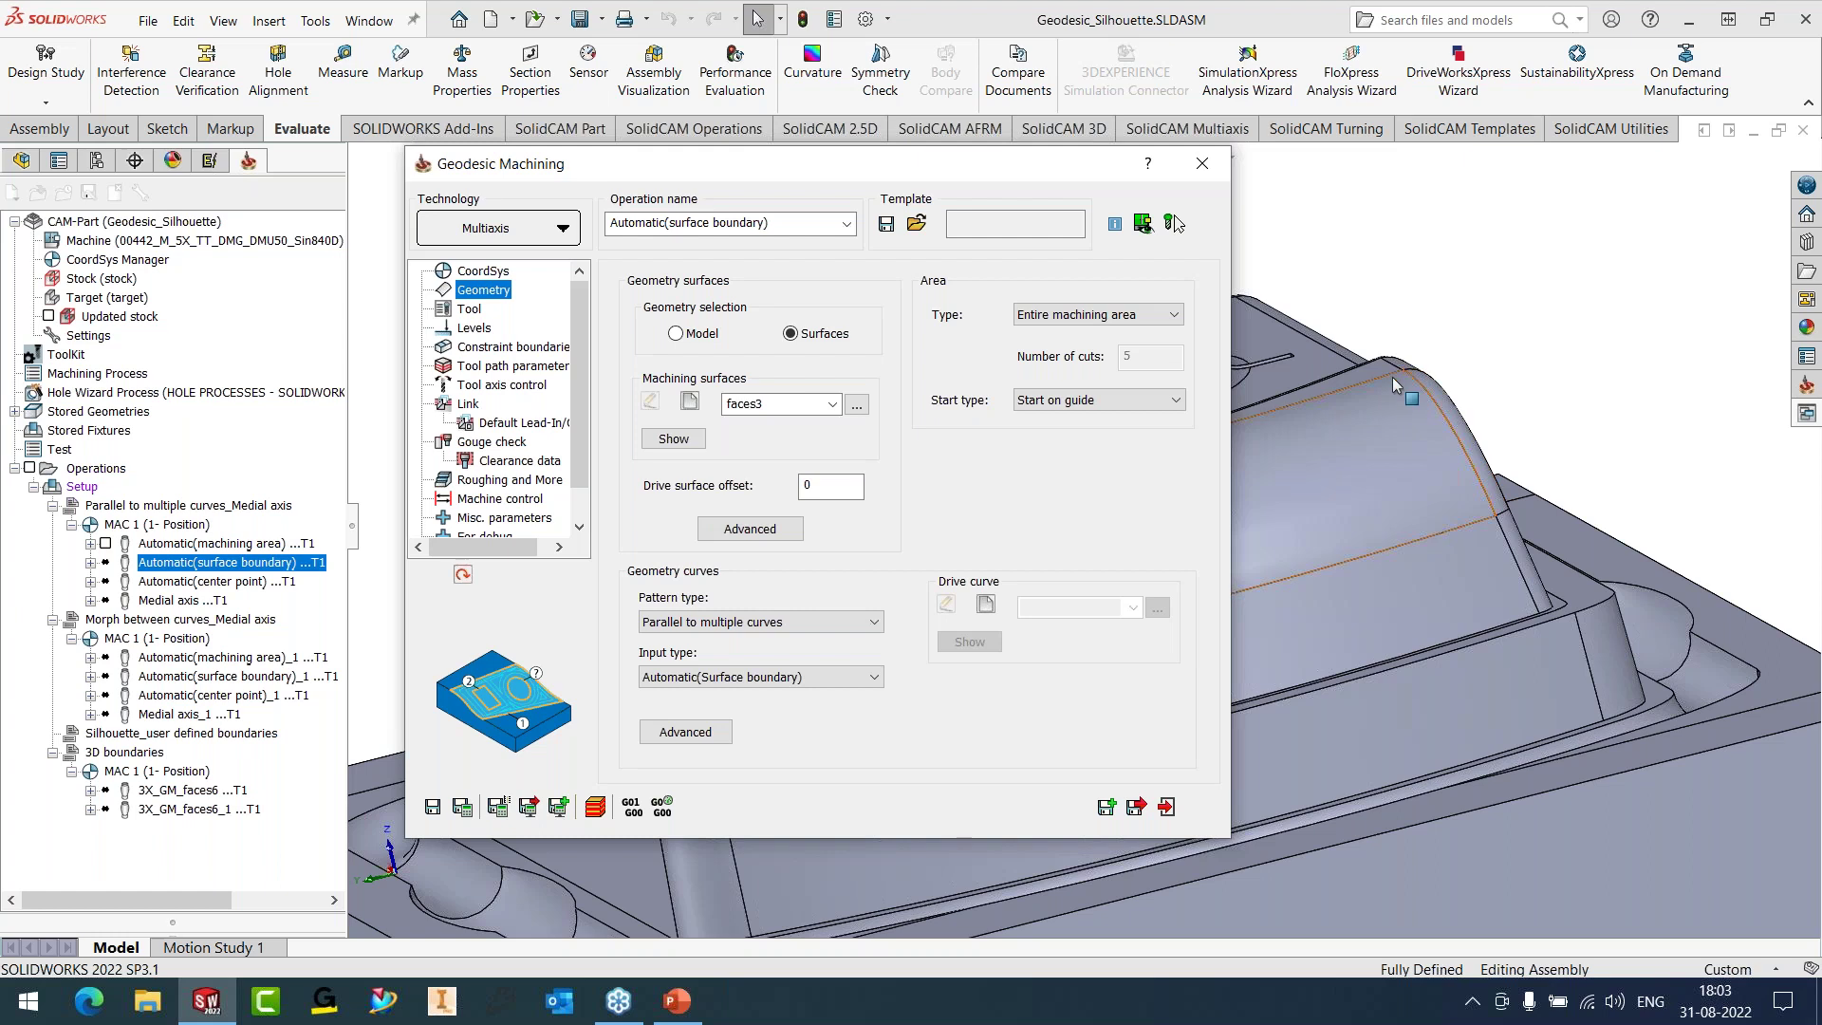
click(462, 805)
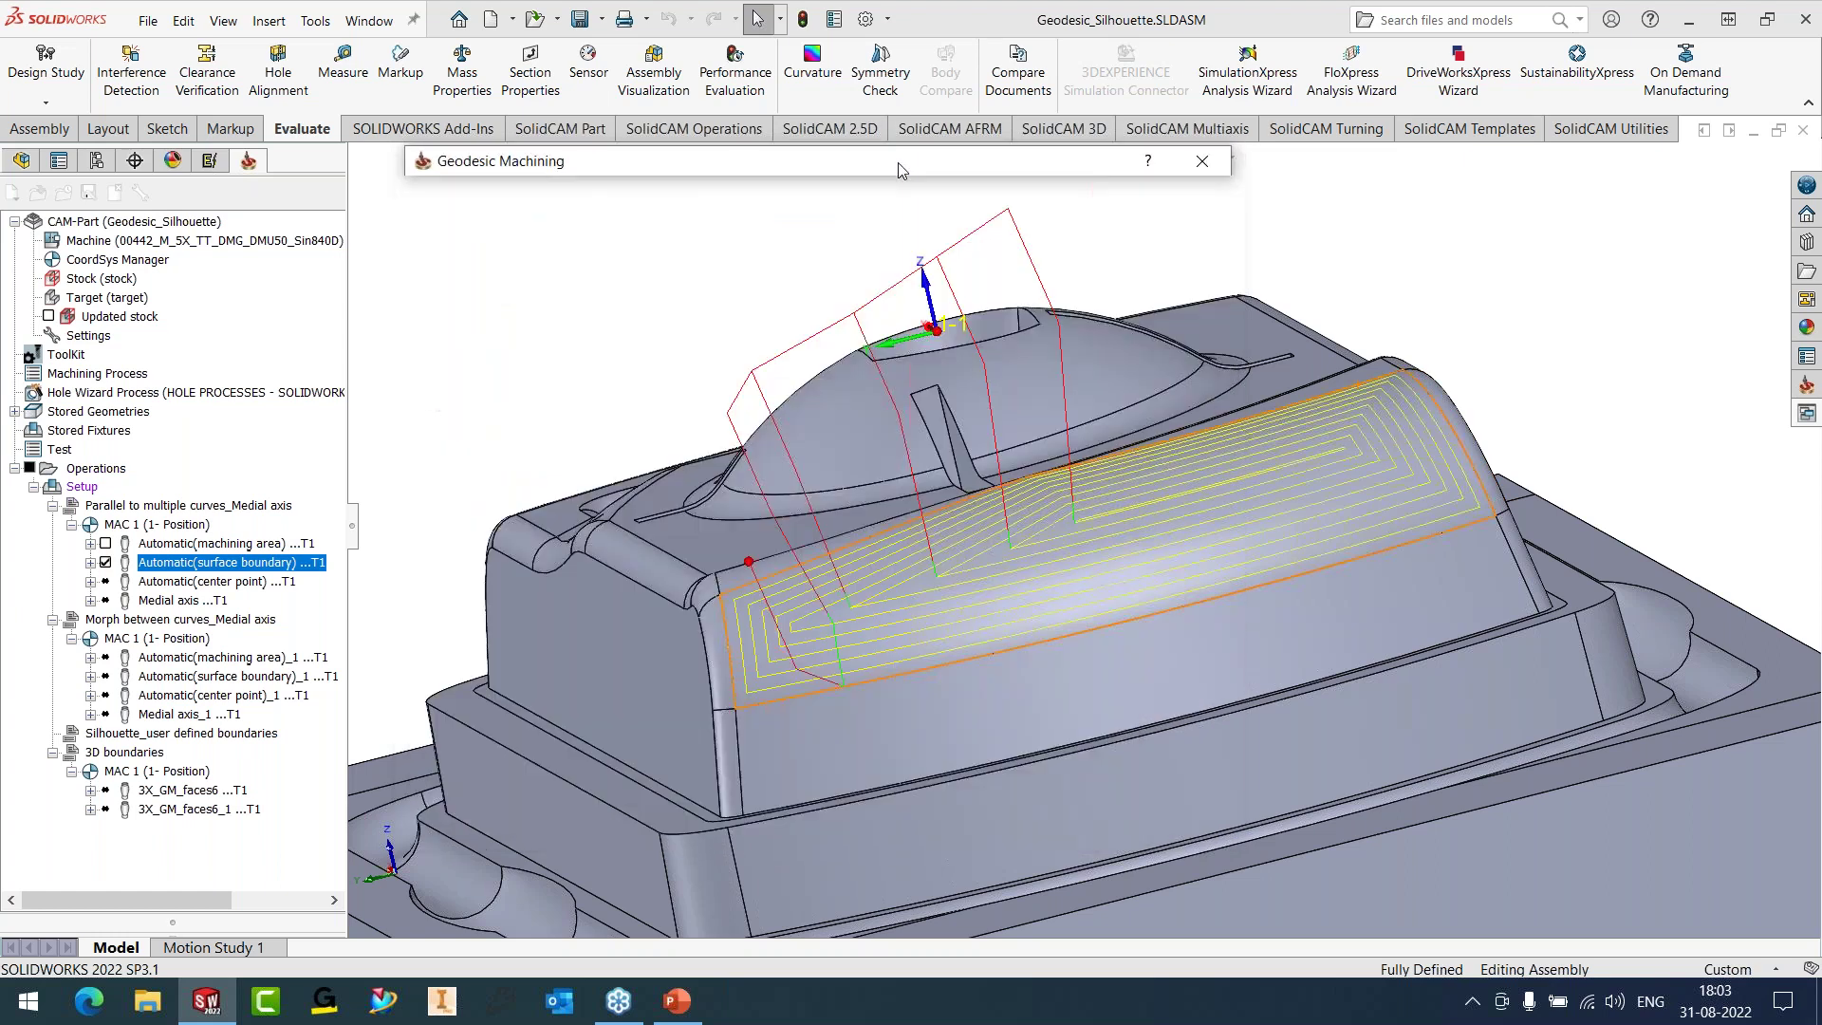
- Inspect the surface boundary tool path and its input type, close the operation and hide its tool path
middle_drag(915, 550, 882, 551)
click(667, 165)
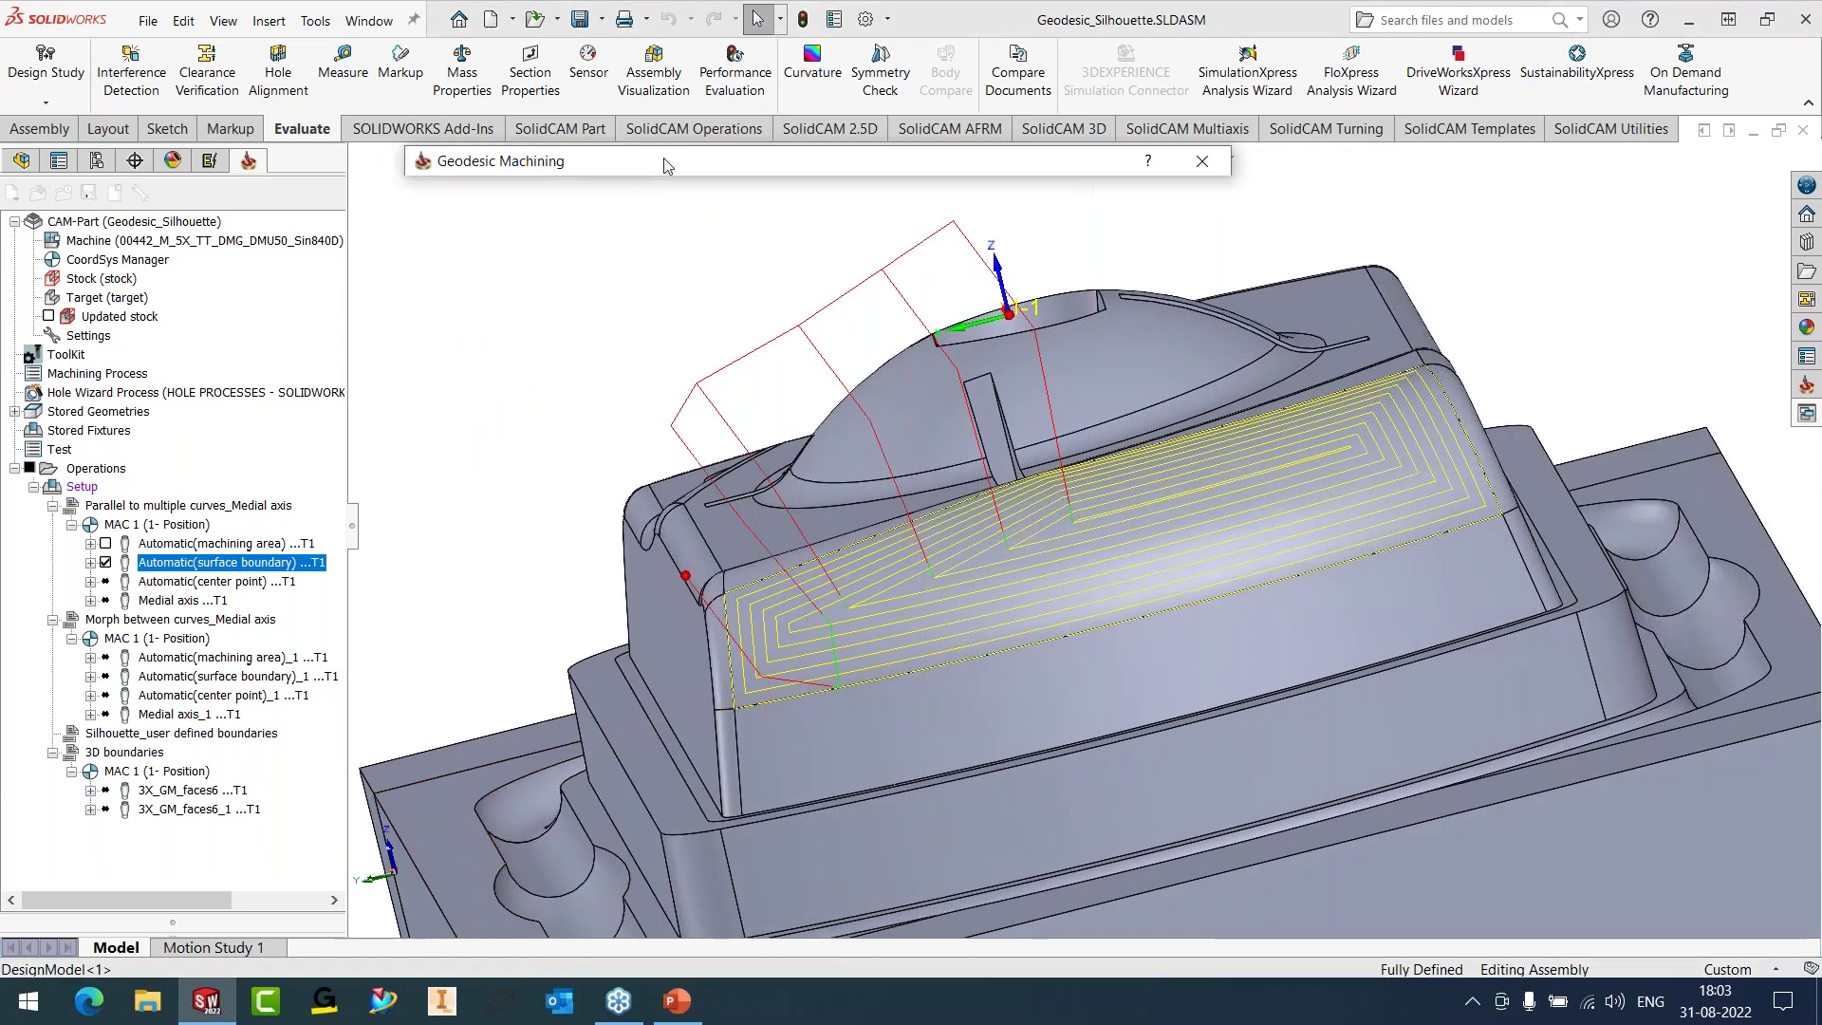
click(667, 165)
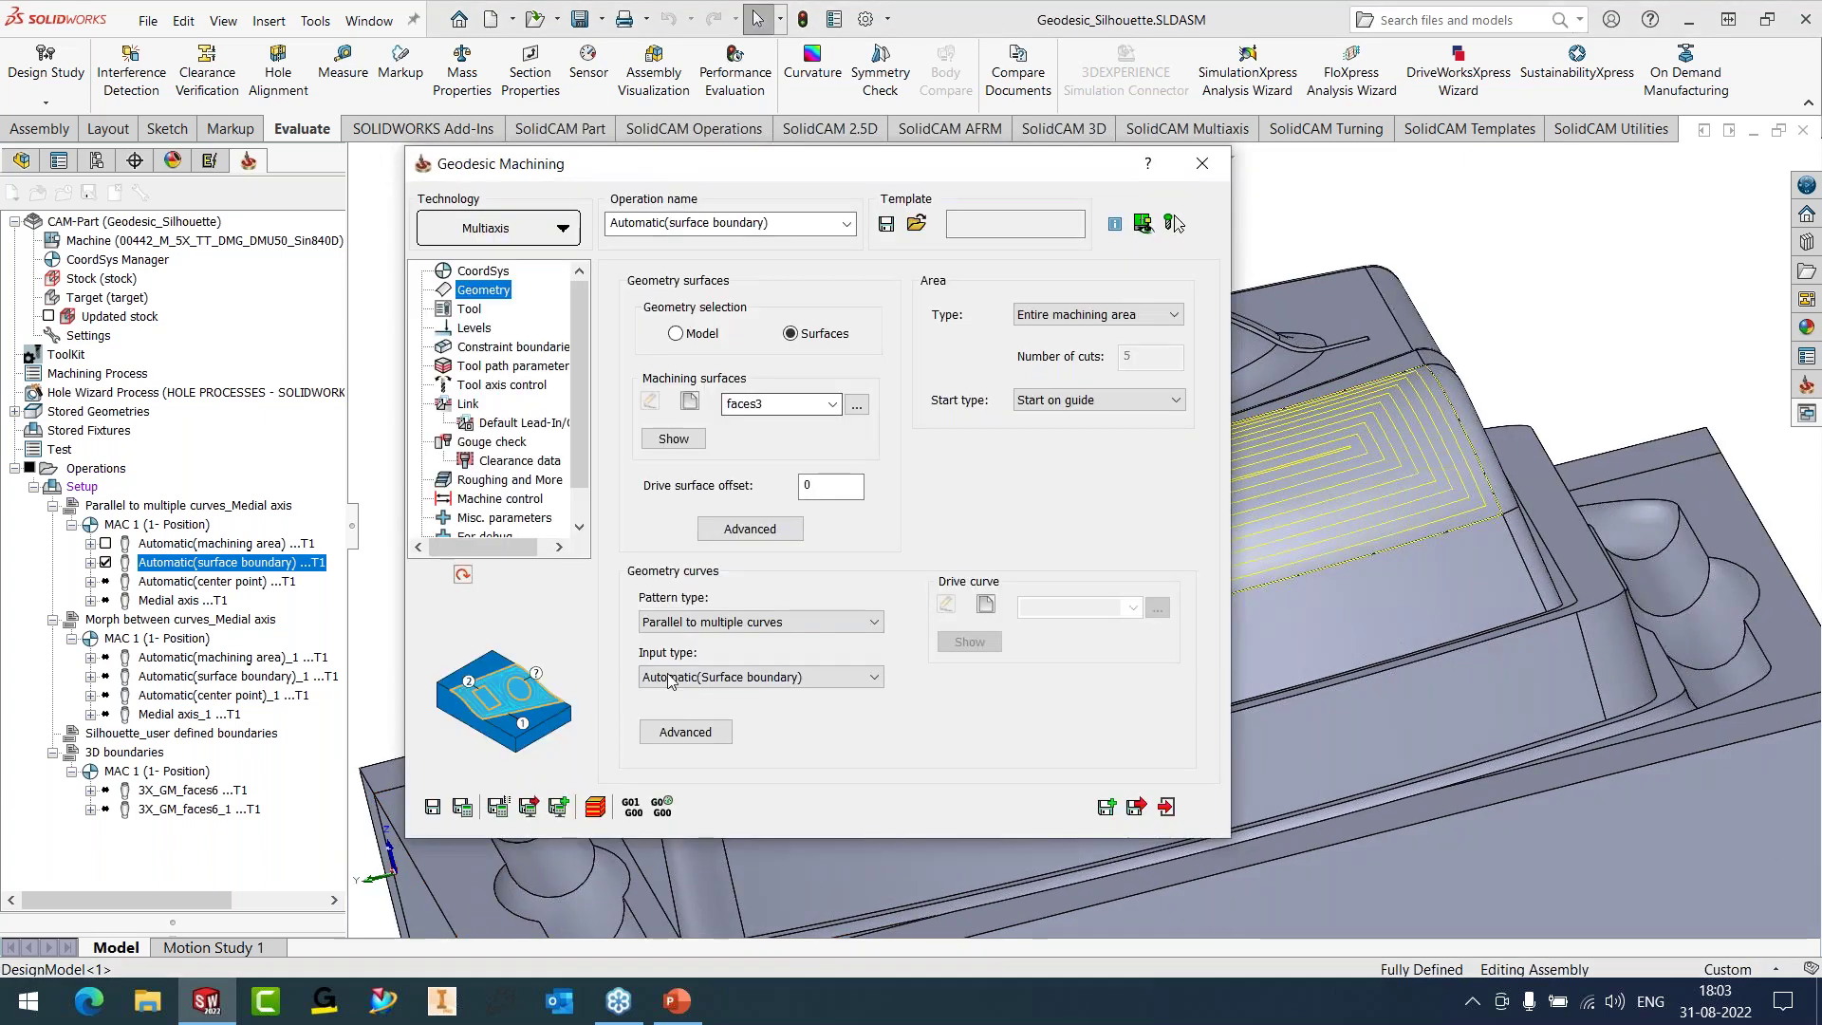
click(1194, 166)
click(105, 562)
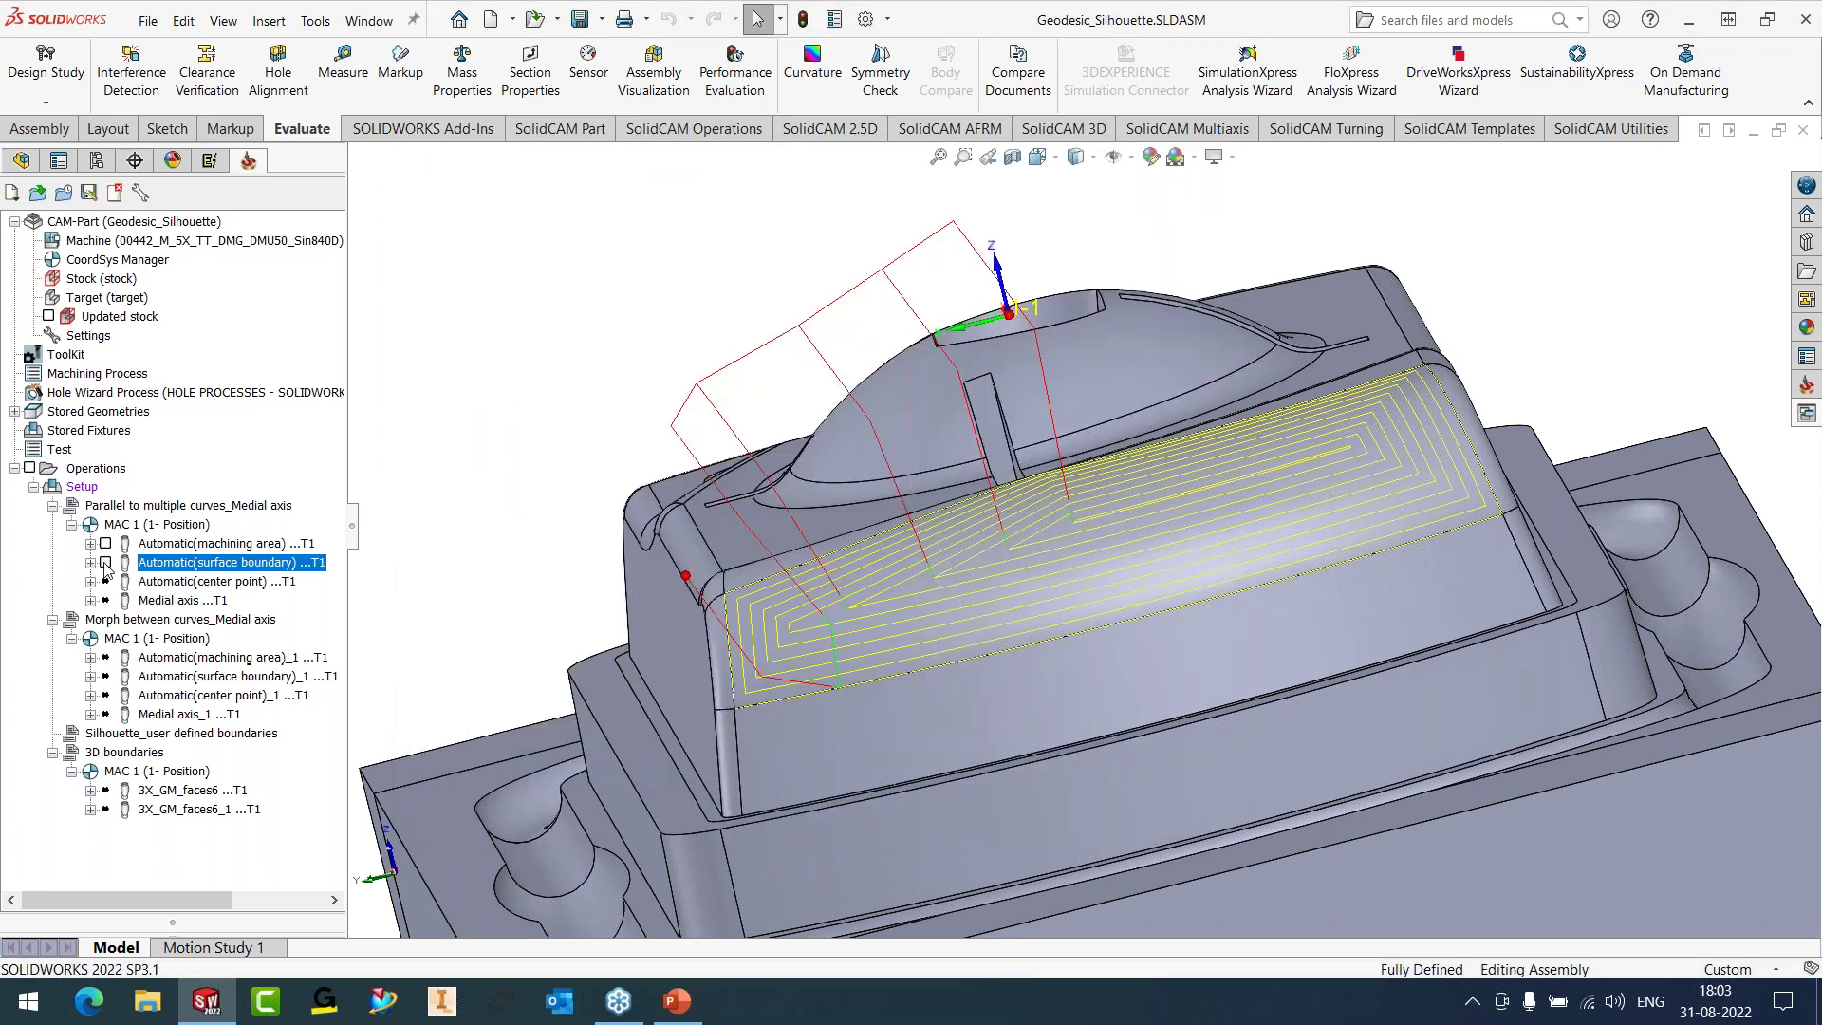
- Edit the Automatic(center point) geodesic operation, uncover the machined face behind its dialog, and save and calculate the operation
right_click(171, 581)
click(233, 242)
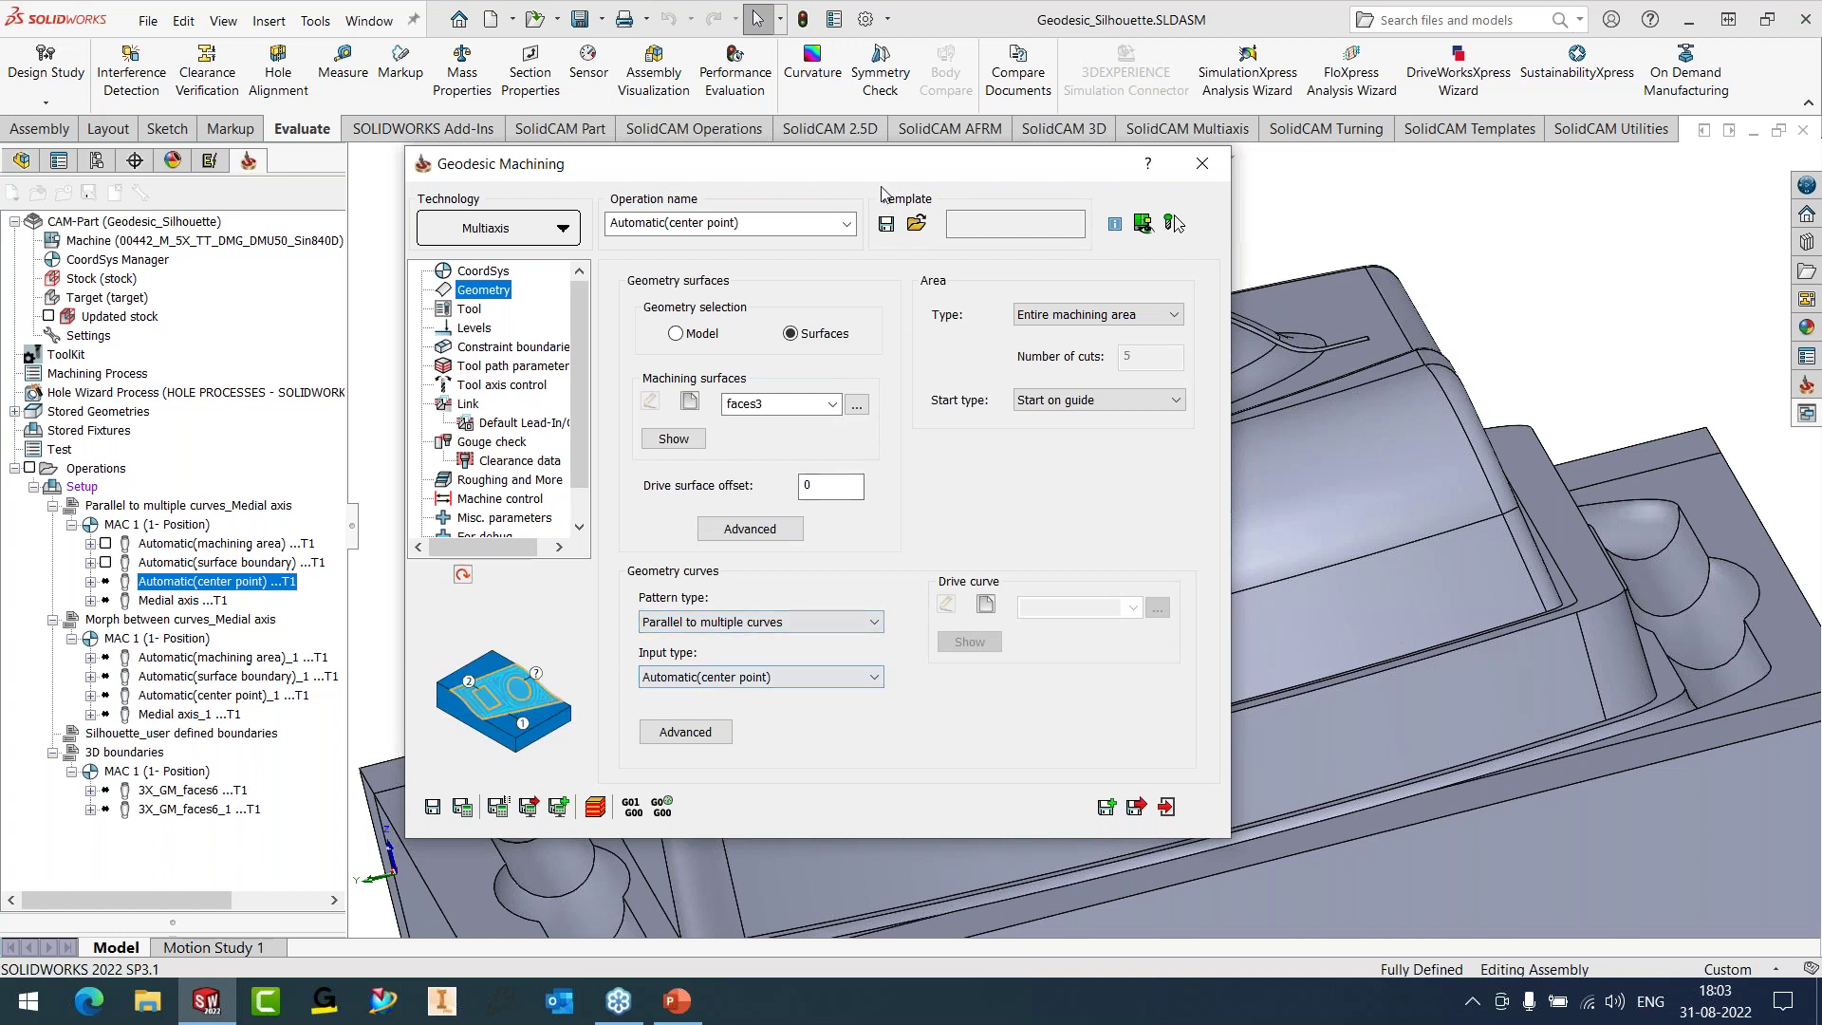
drag(870, 171, 556, 187)
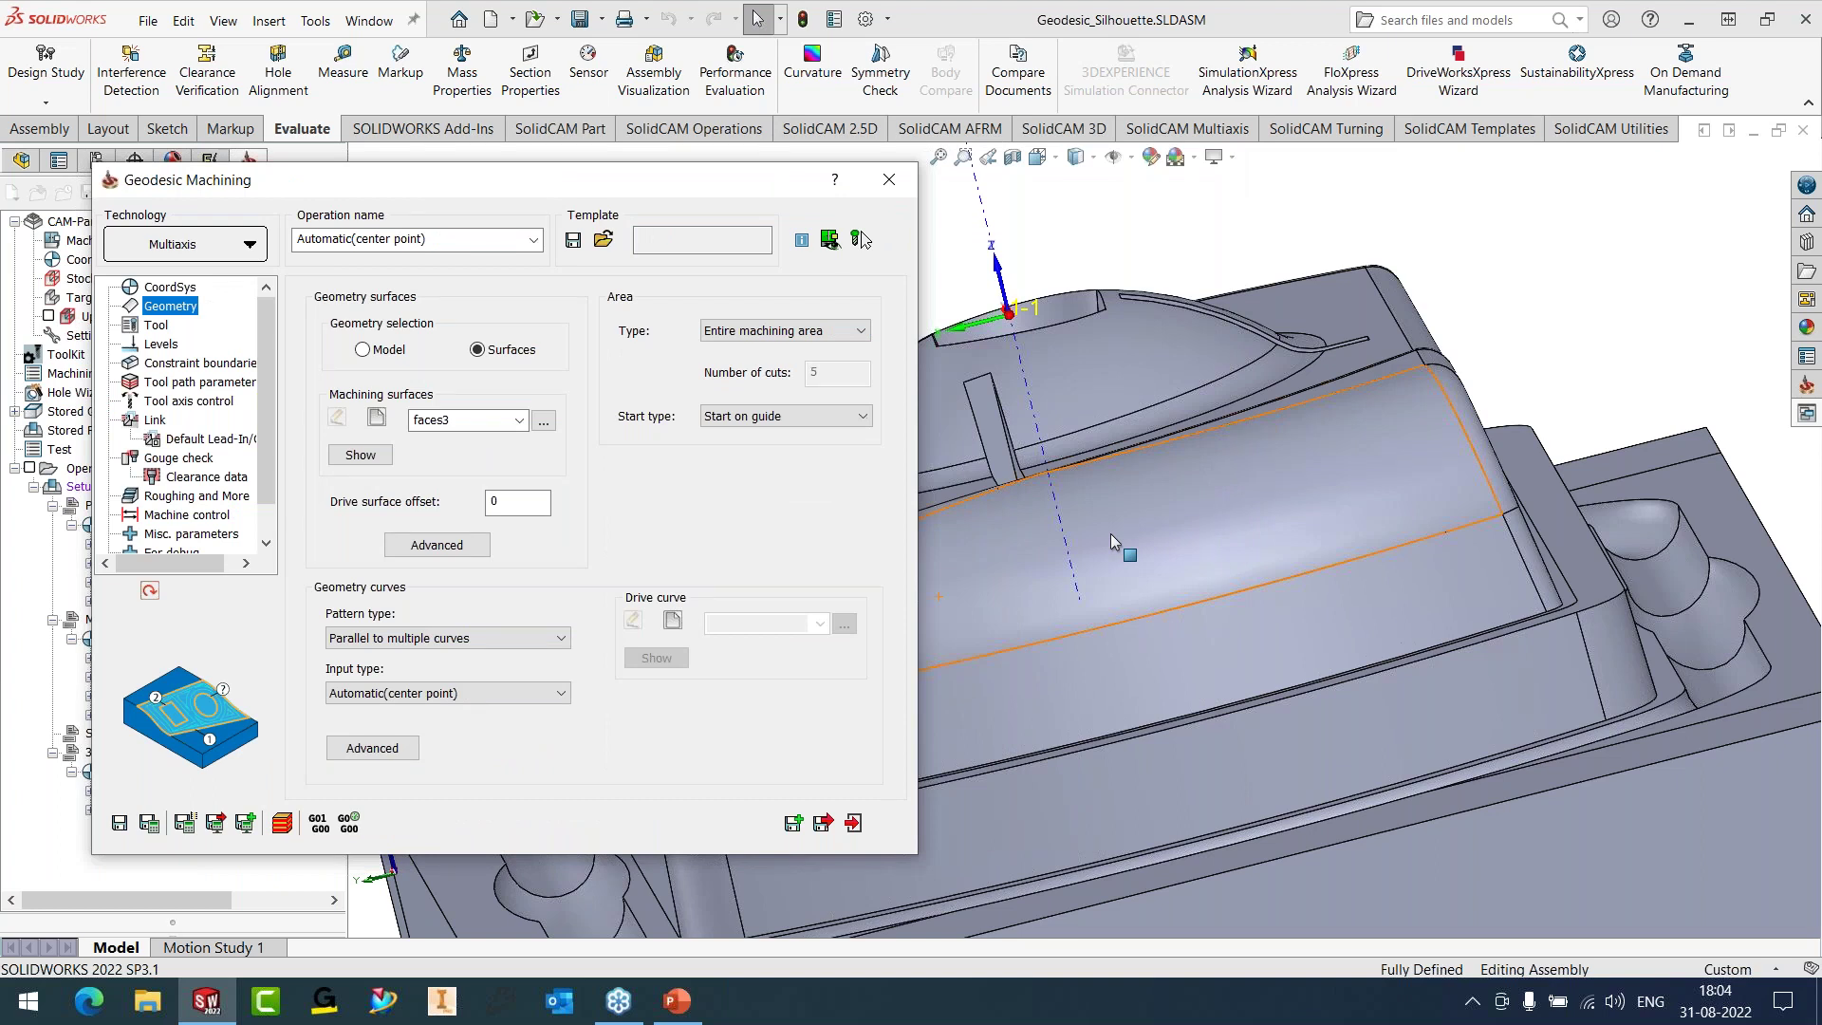
click(149, 823)
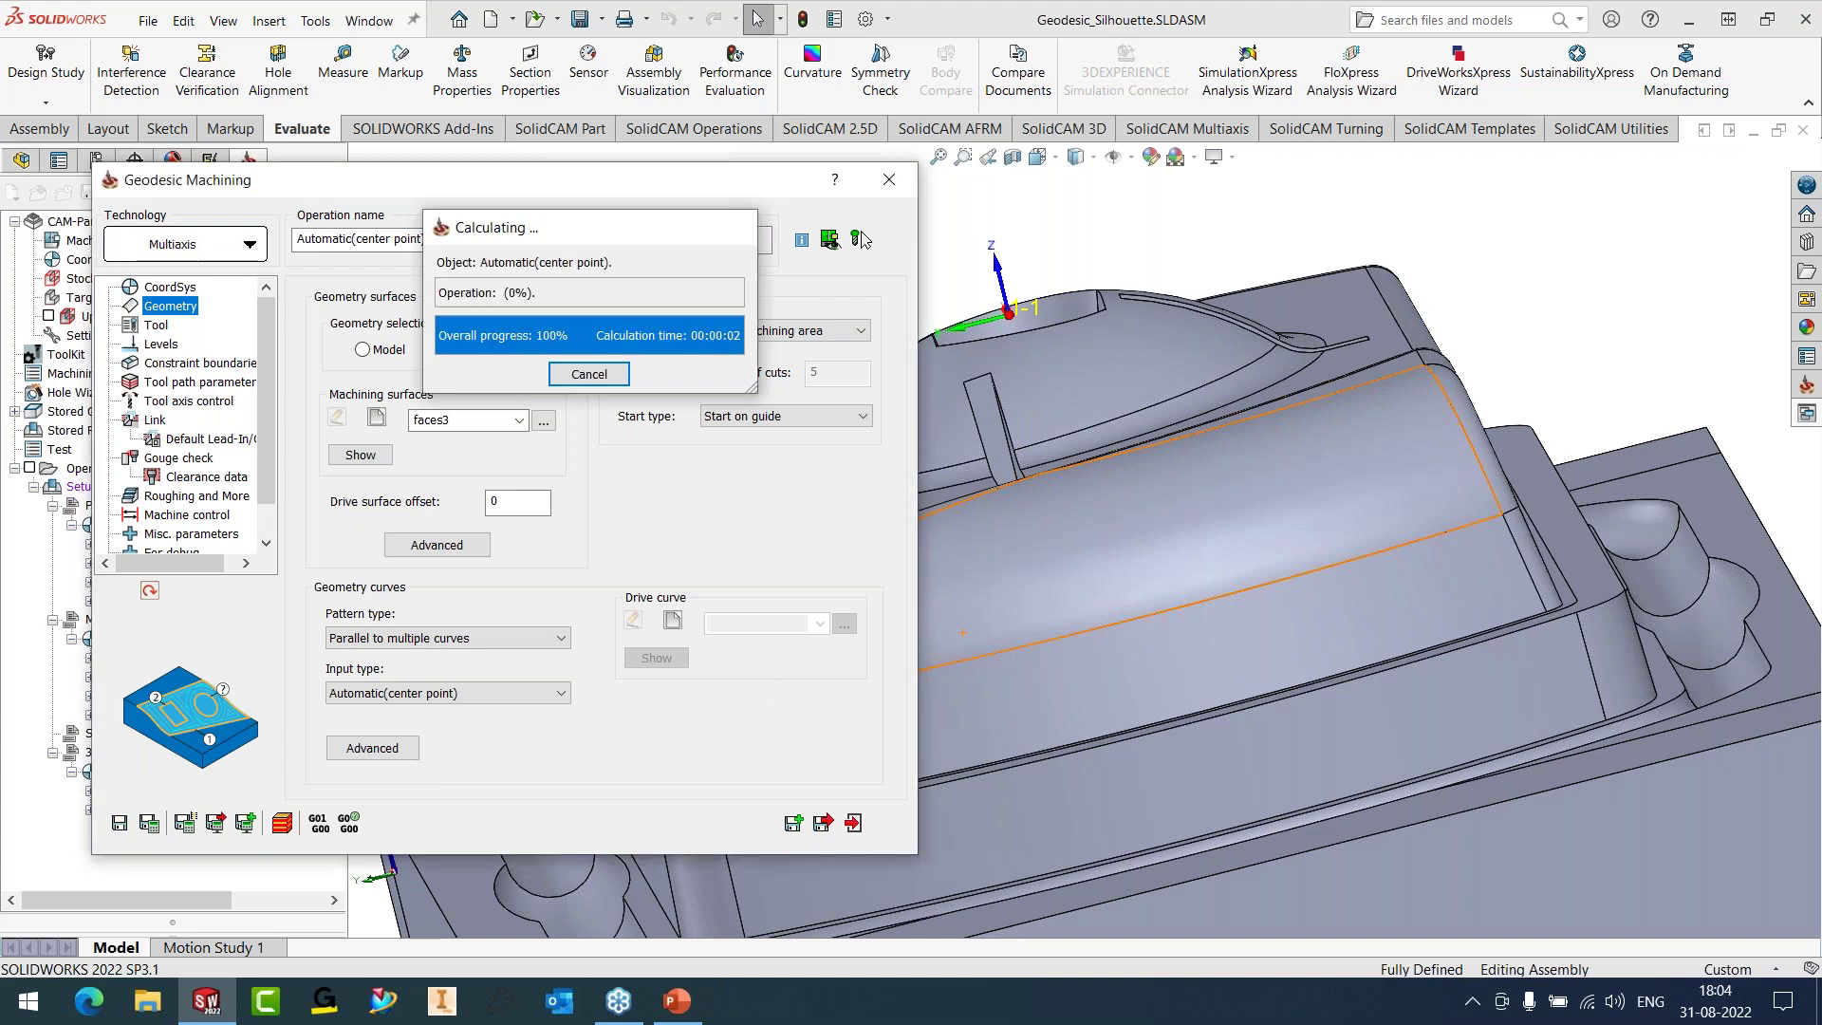
- Examine the center point tool path on the curved face up close, close the operation and hide its tool path
scroll(1089, 578, down, 5)
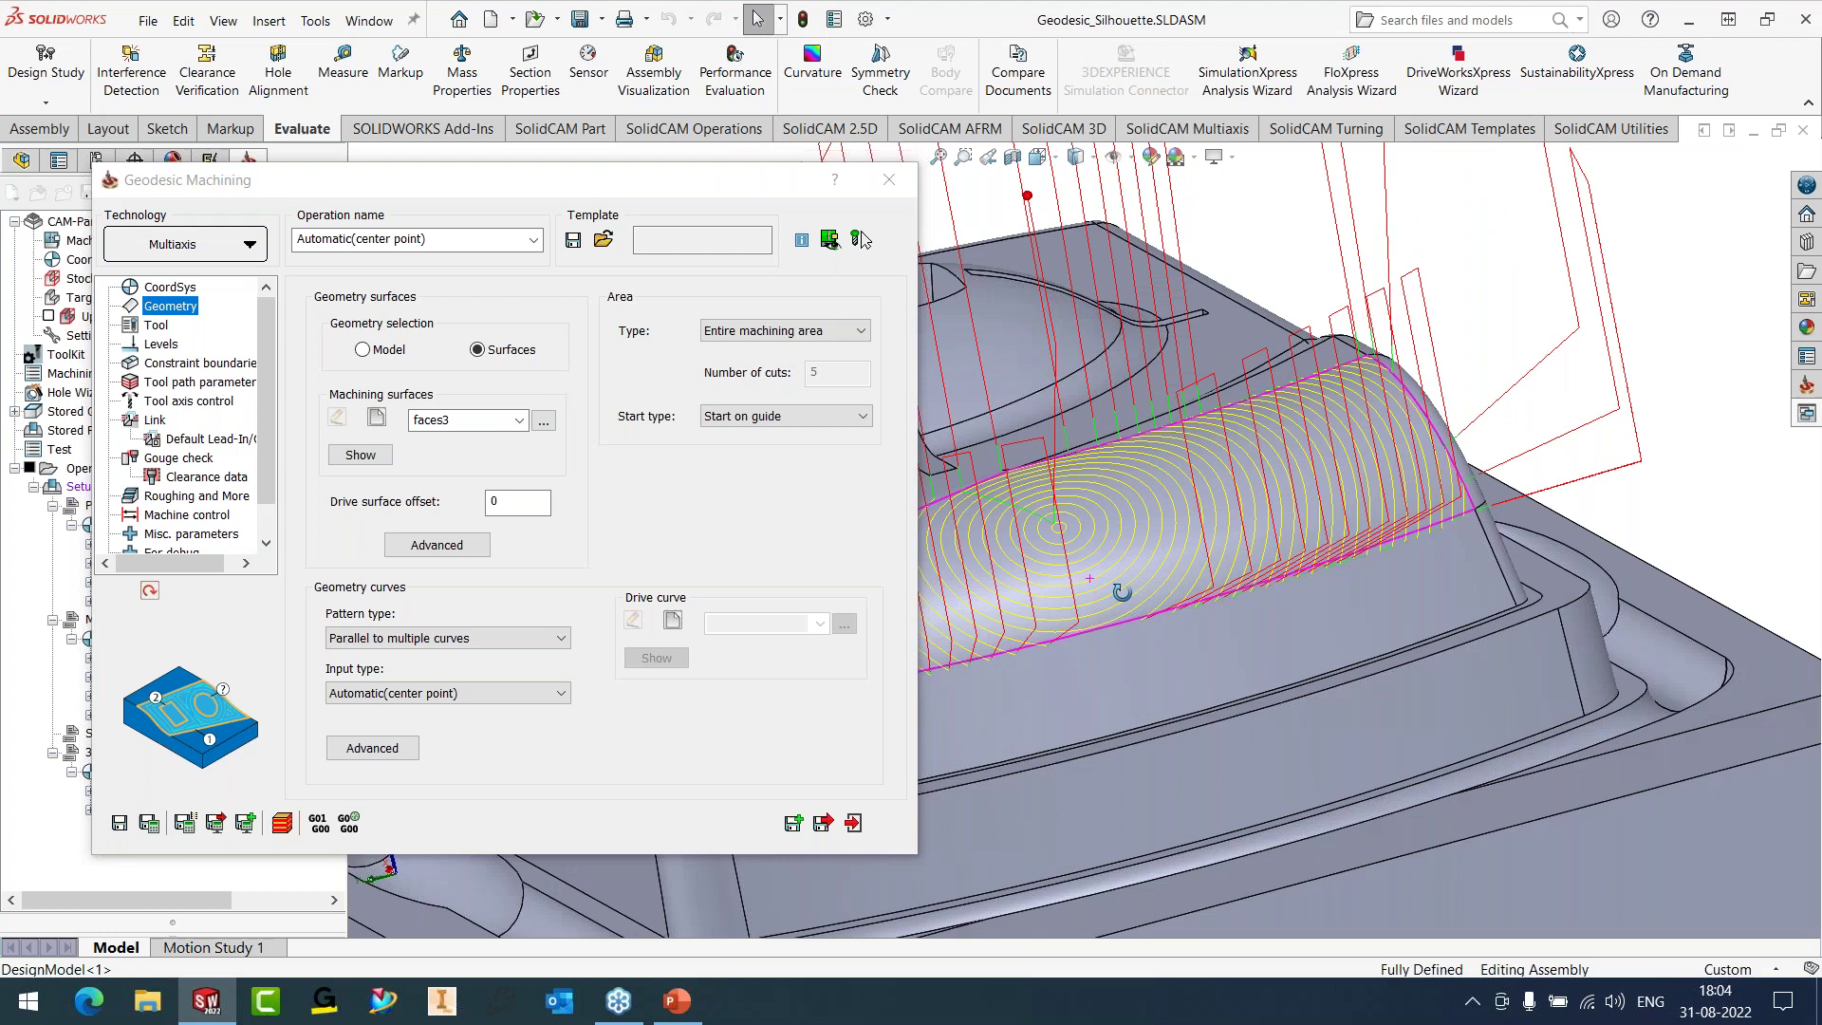
scroll(1041, 541, down, 2)
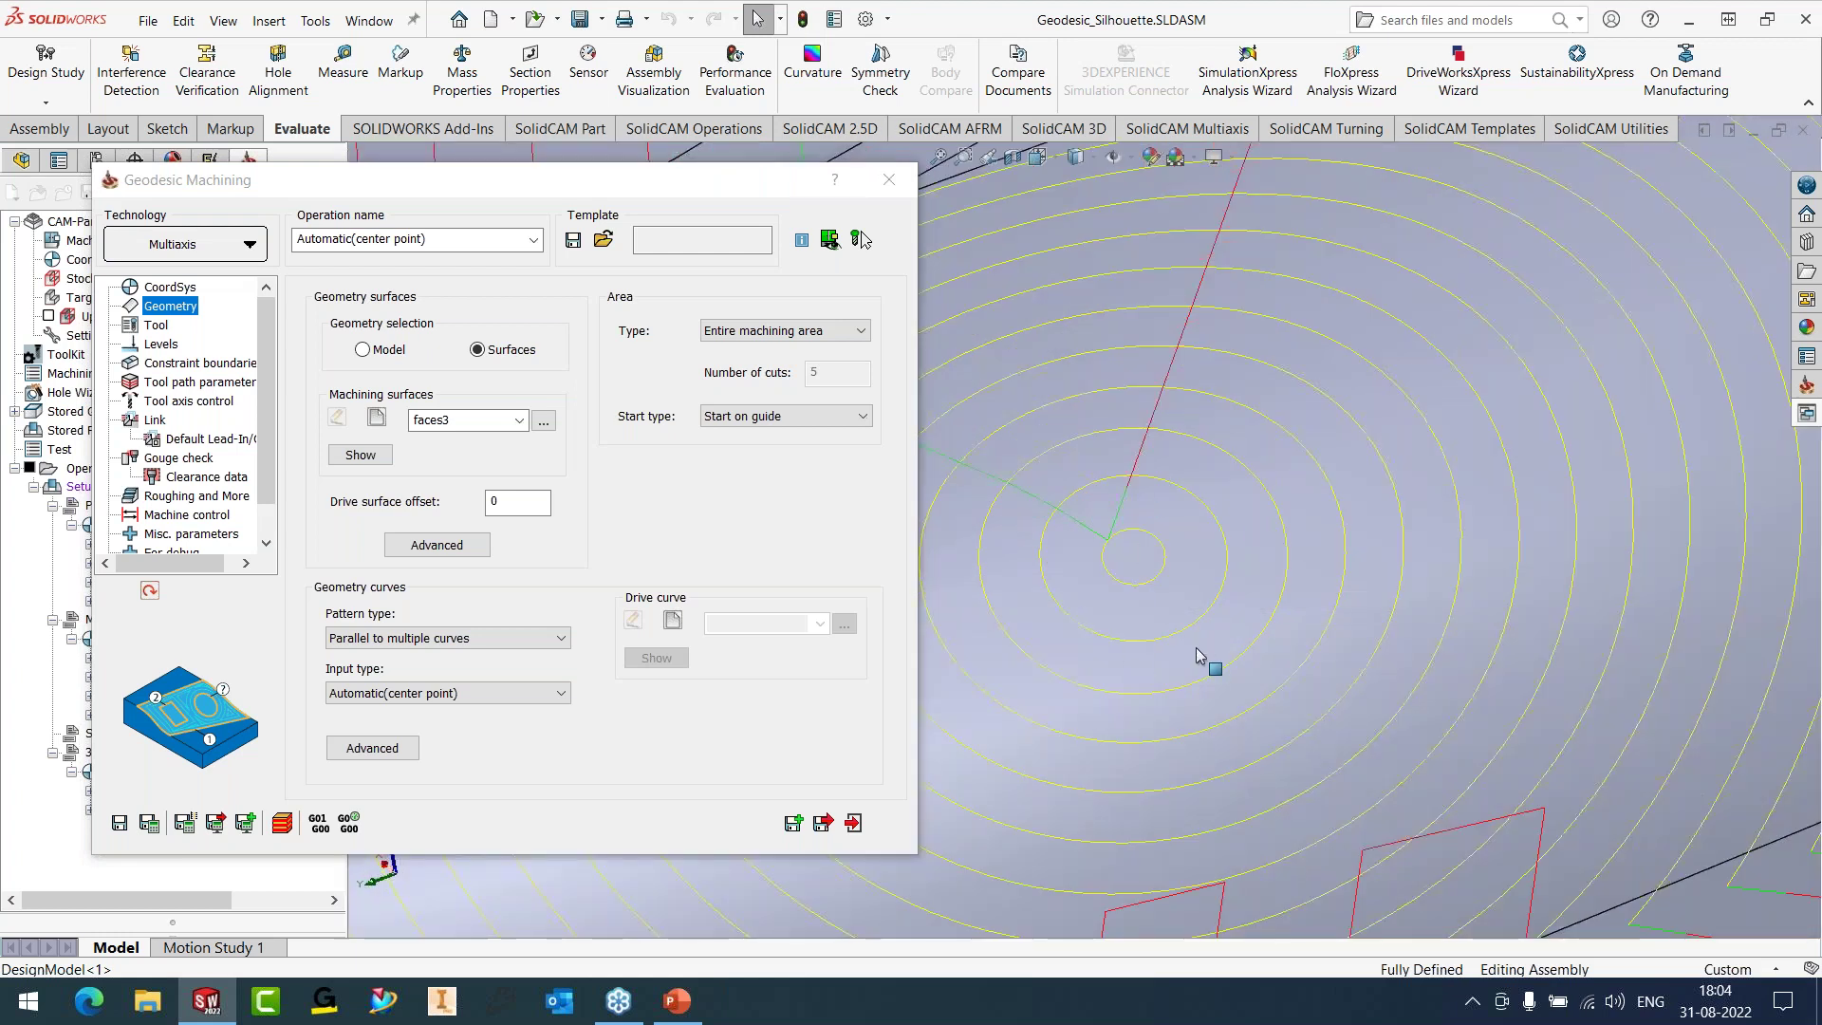
scroll(1198, 655, up, 3)
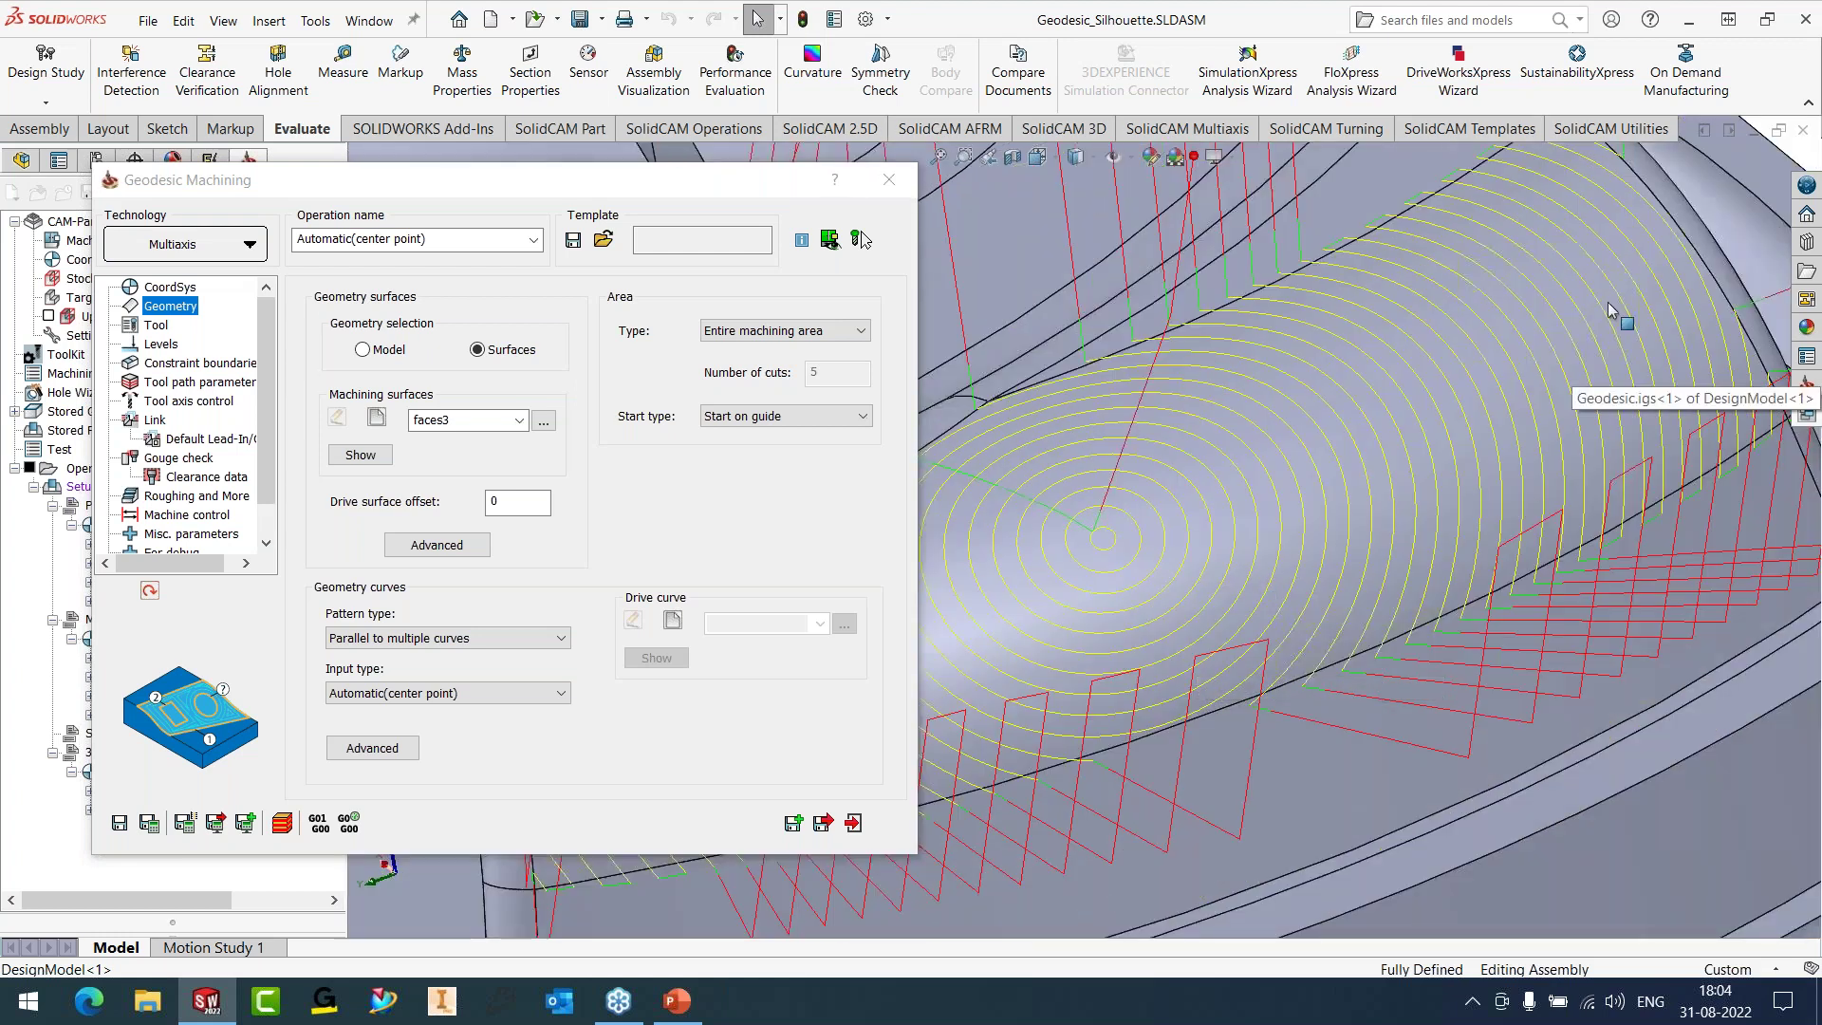
scroll(1189, 551, up, 3)
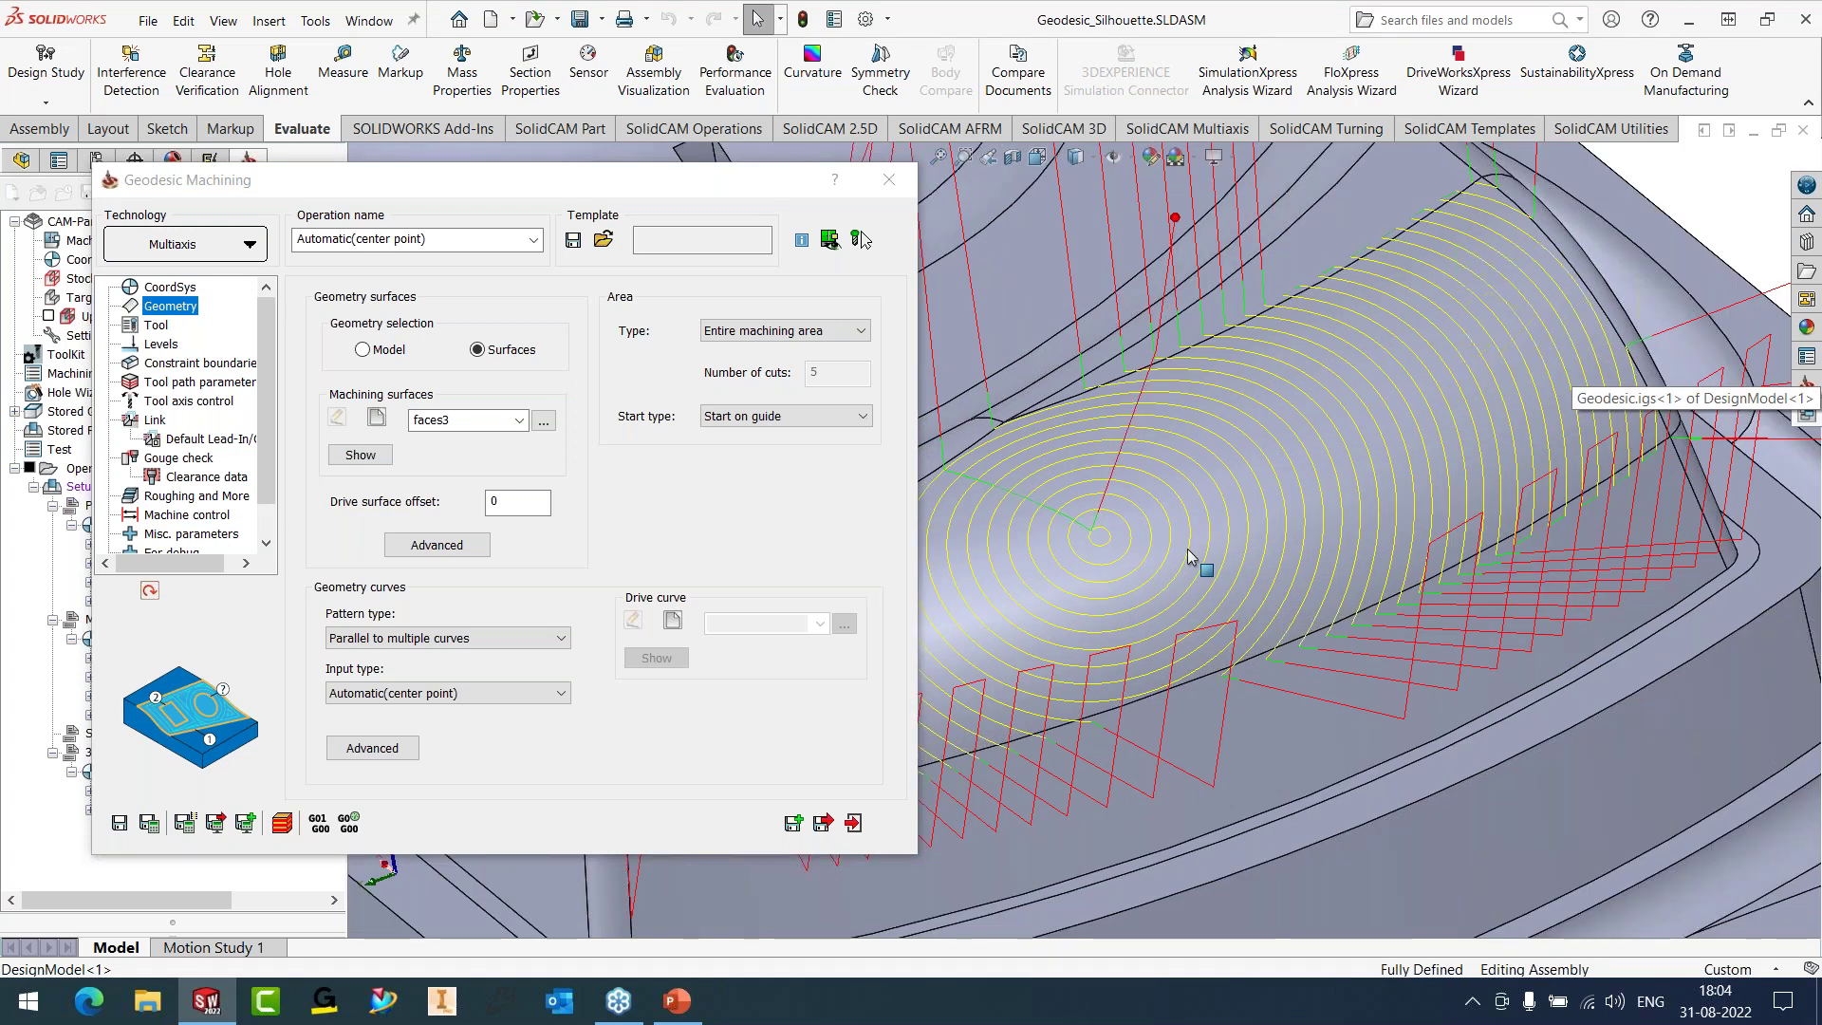
click(890, 180)
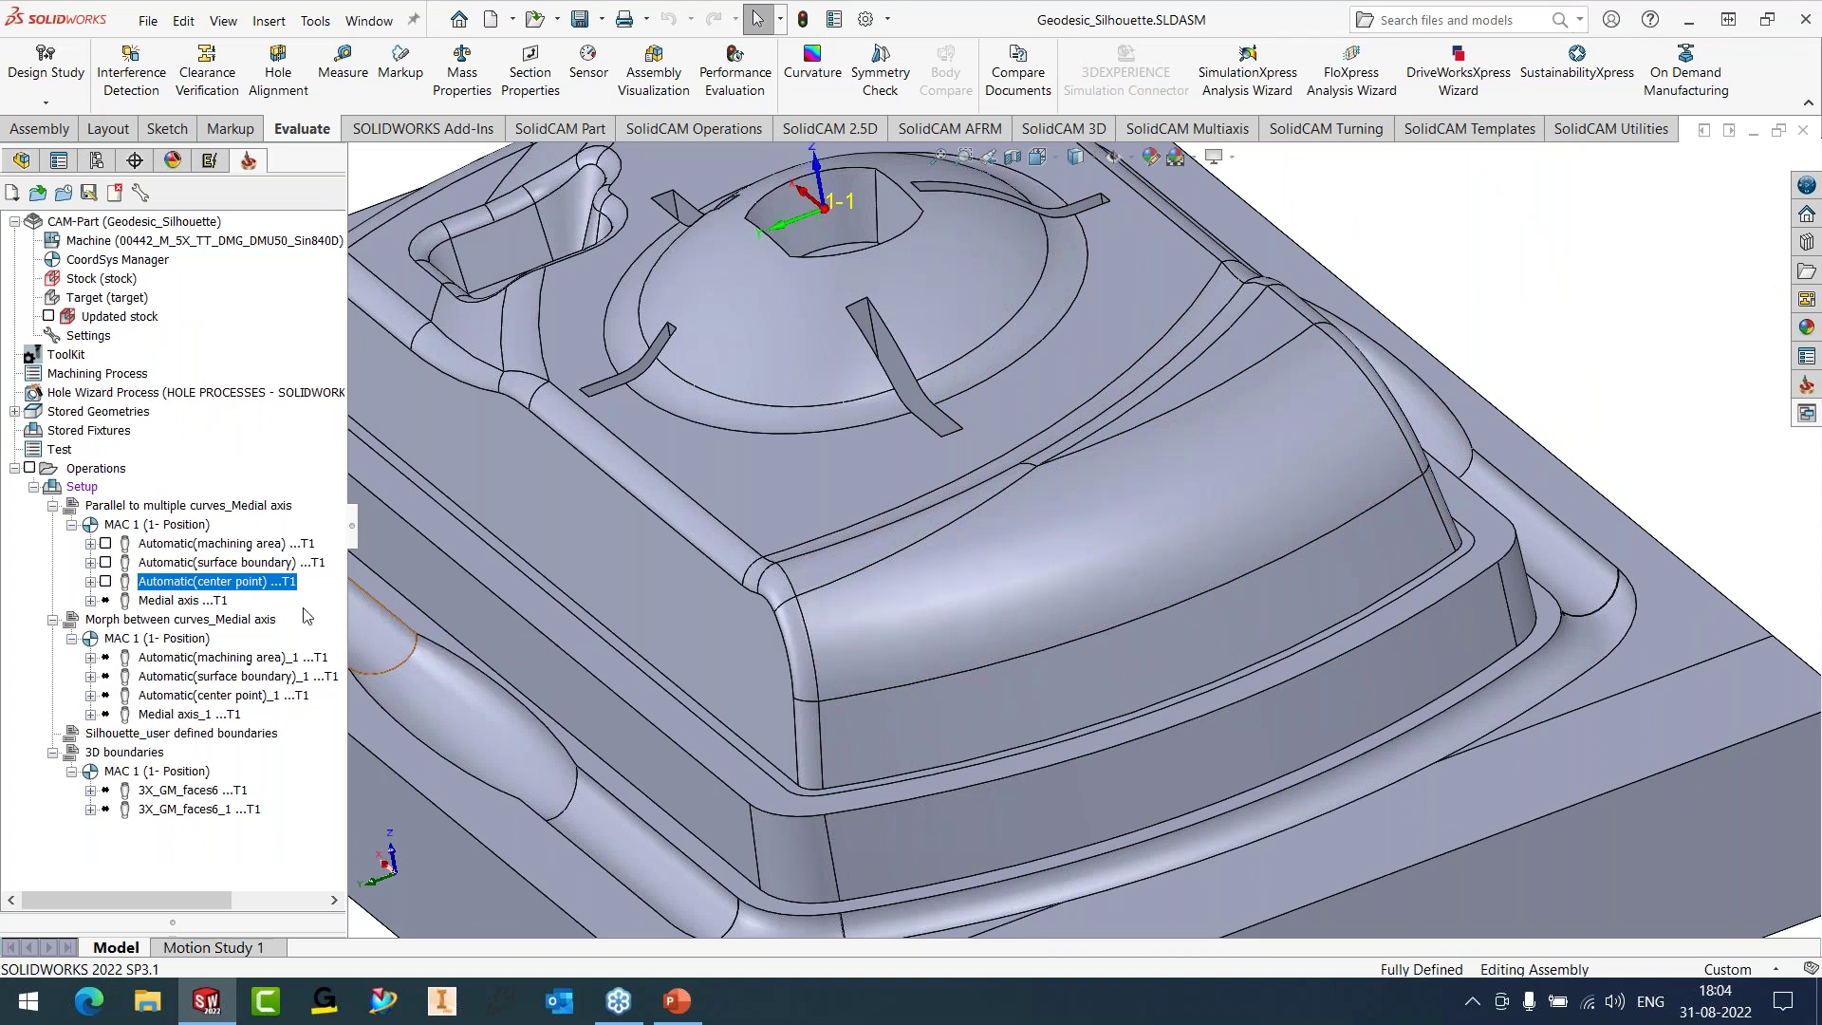
- Edit the Medial axis operation in the Parallel to multiple curves group and uncover and highlight the curved face behind its dialog
click(189, 603)
double_click(189, 603)
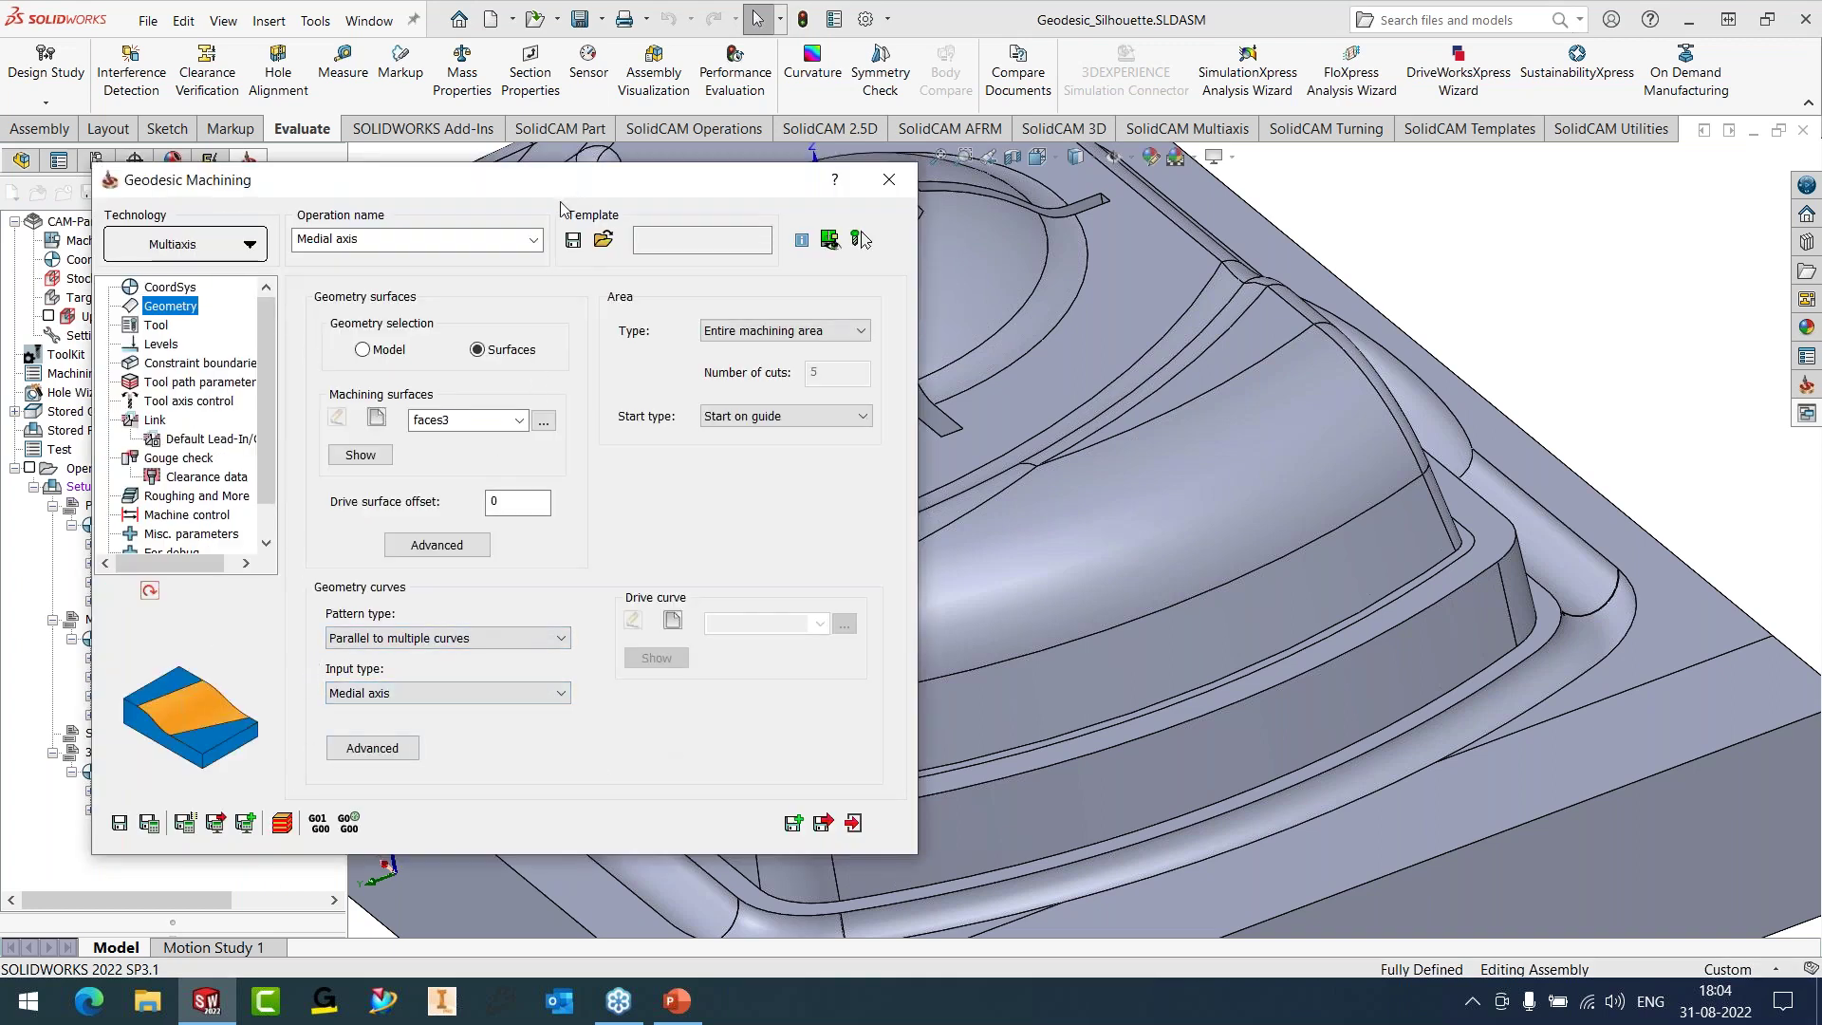
drag(555, 189, 668, 128)
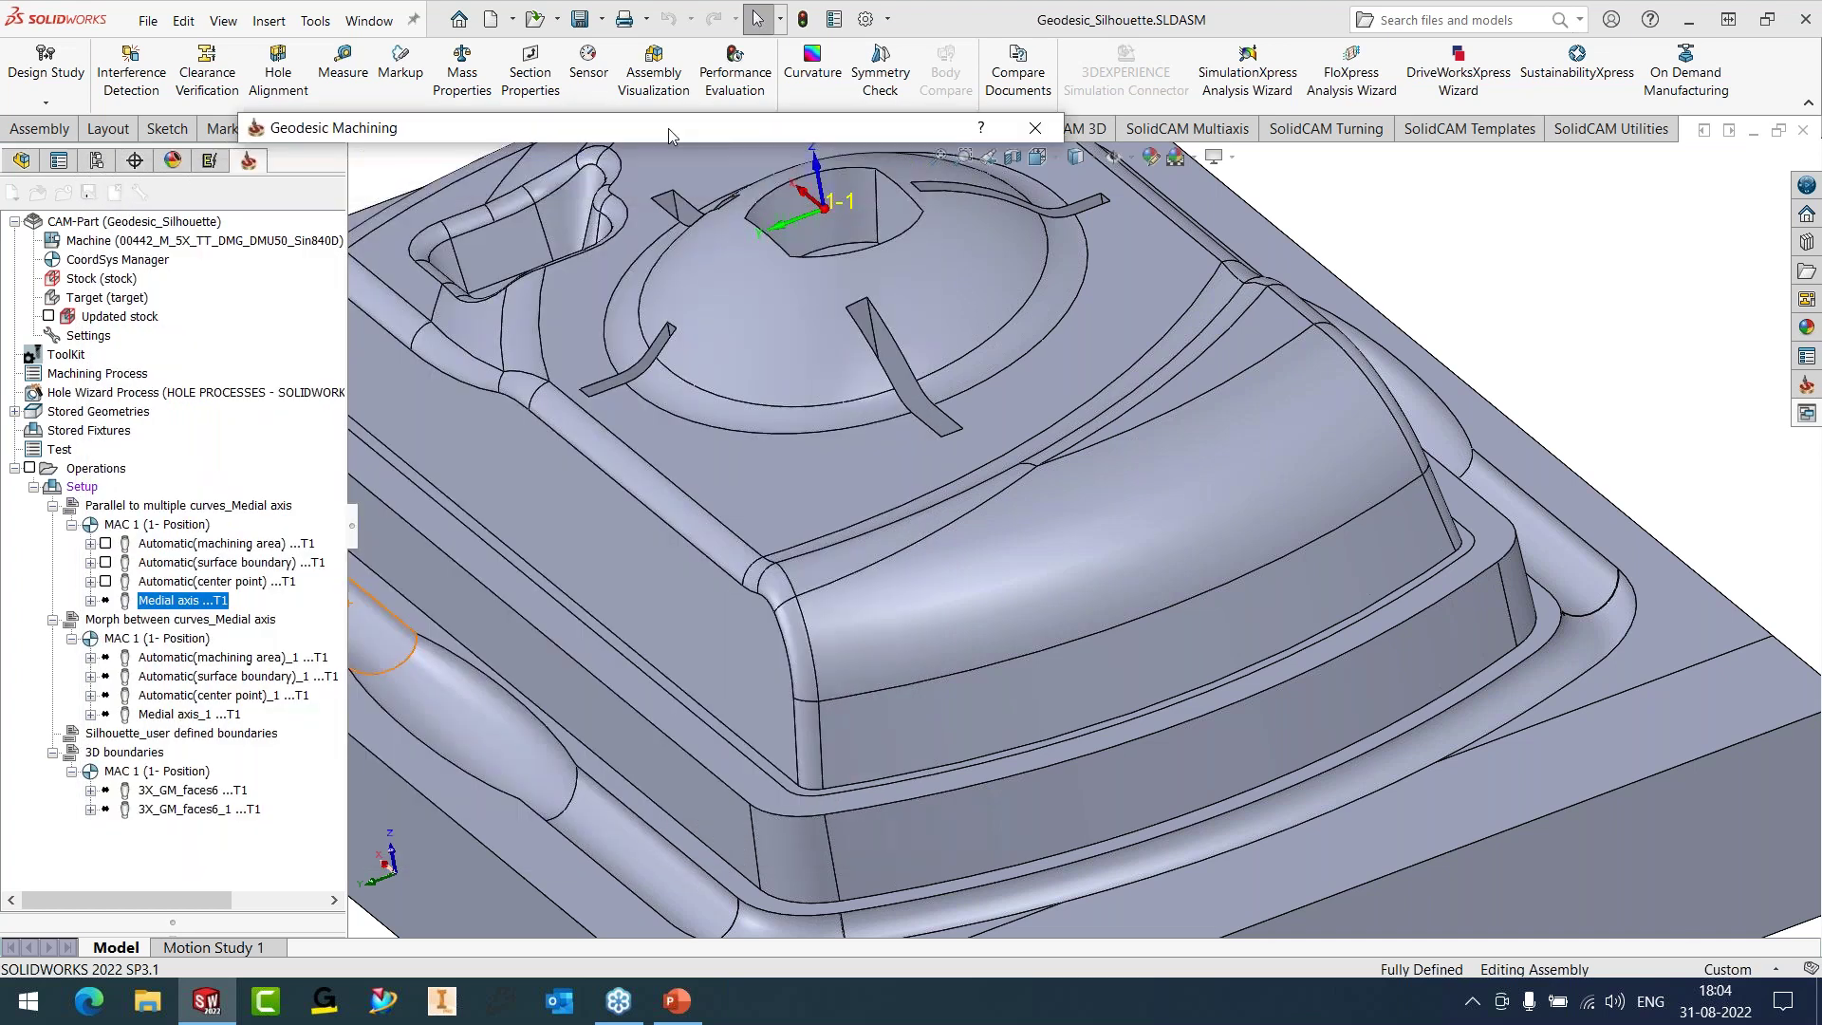
click(1104, 539)
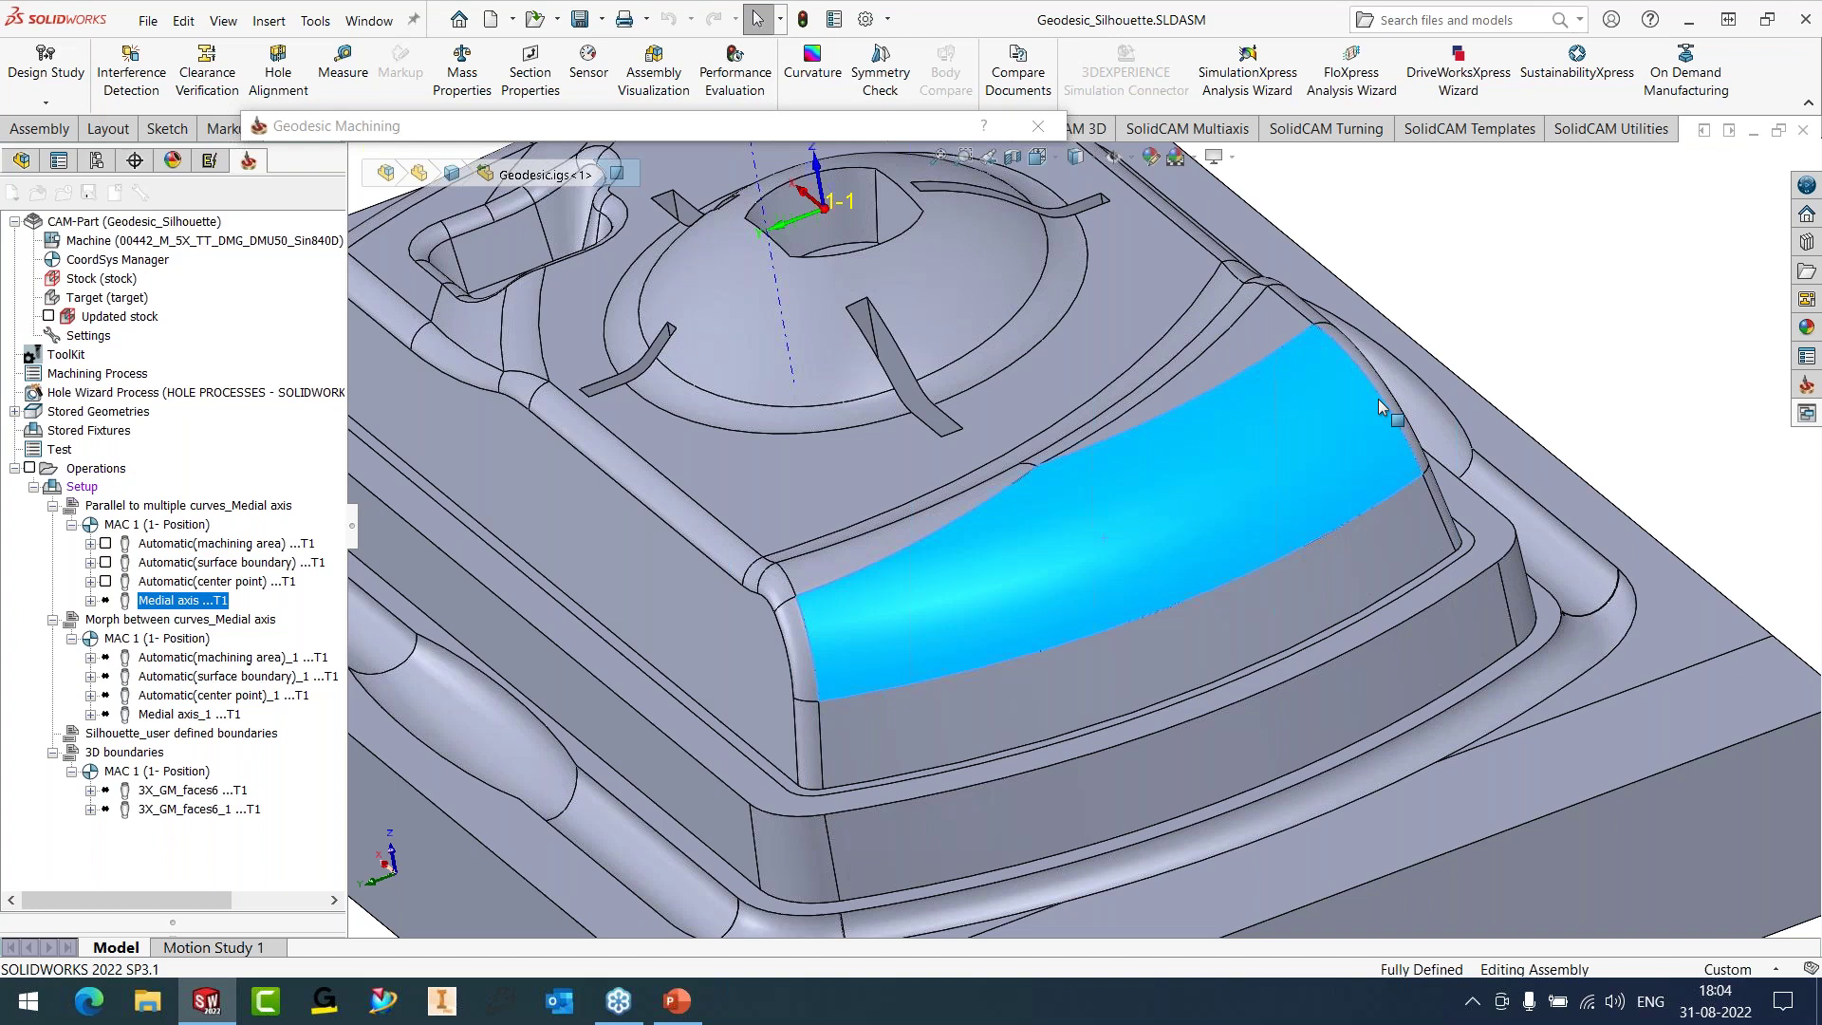
click(1378, 399)
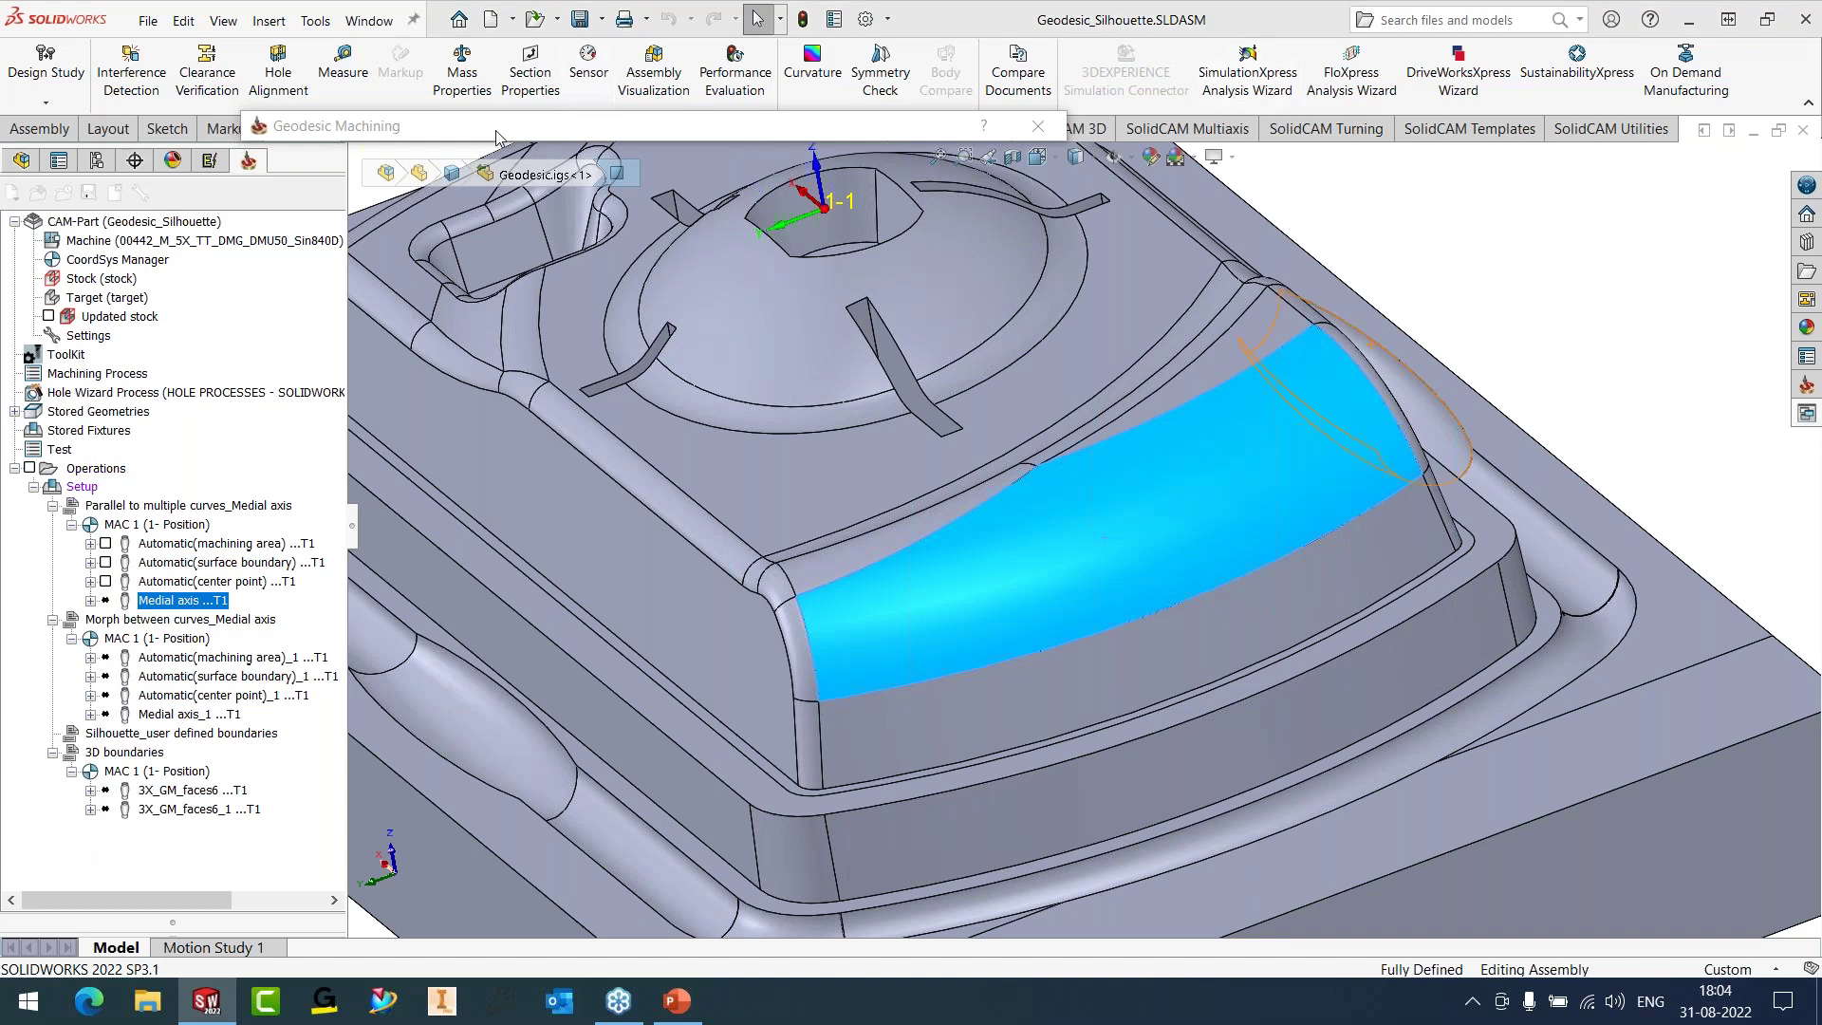
- Save and calculate the Medial axis operation, examine its tool path up close, and close it with the tool path hidden
mouse_move(498, 138)
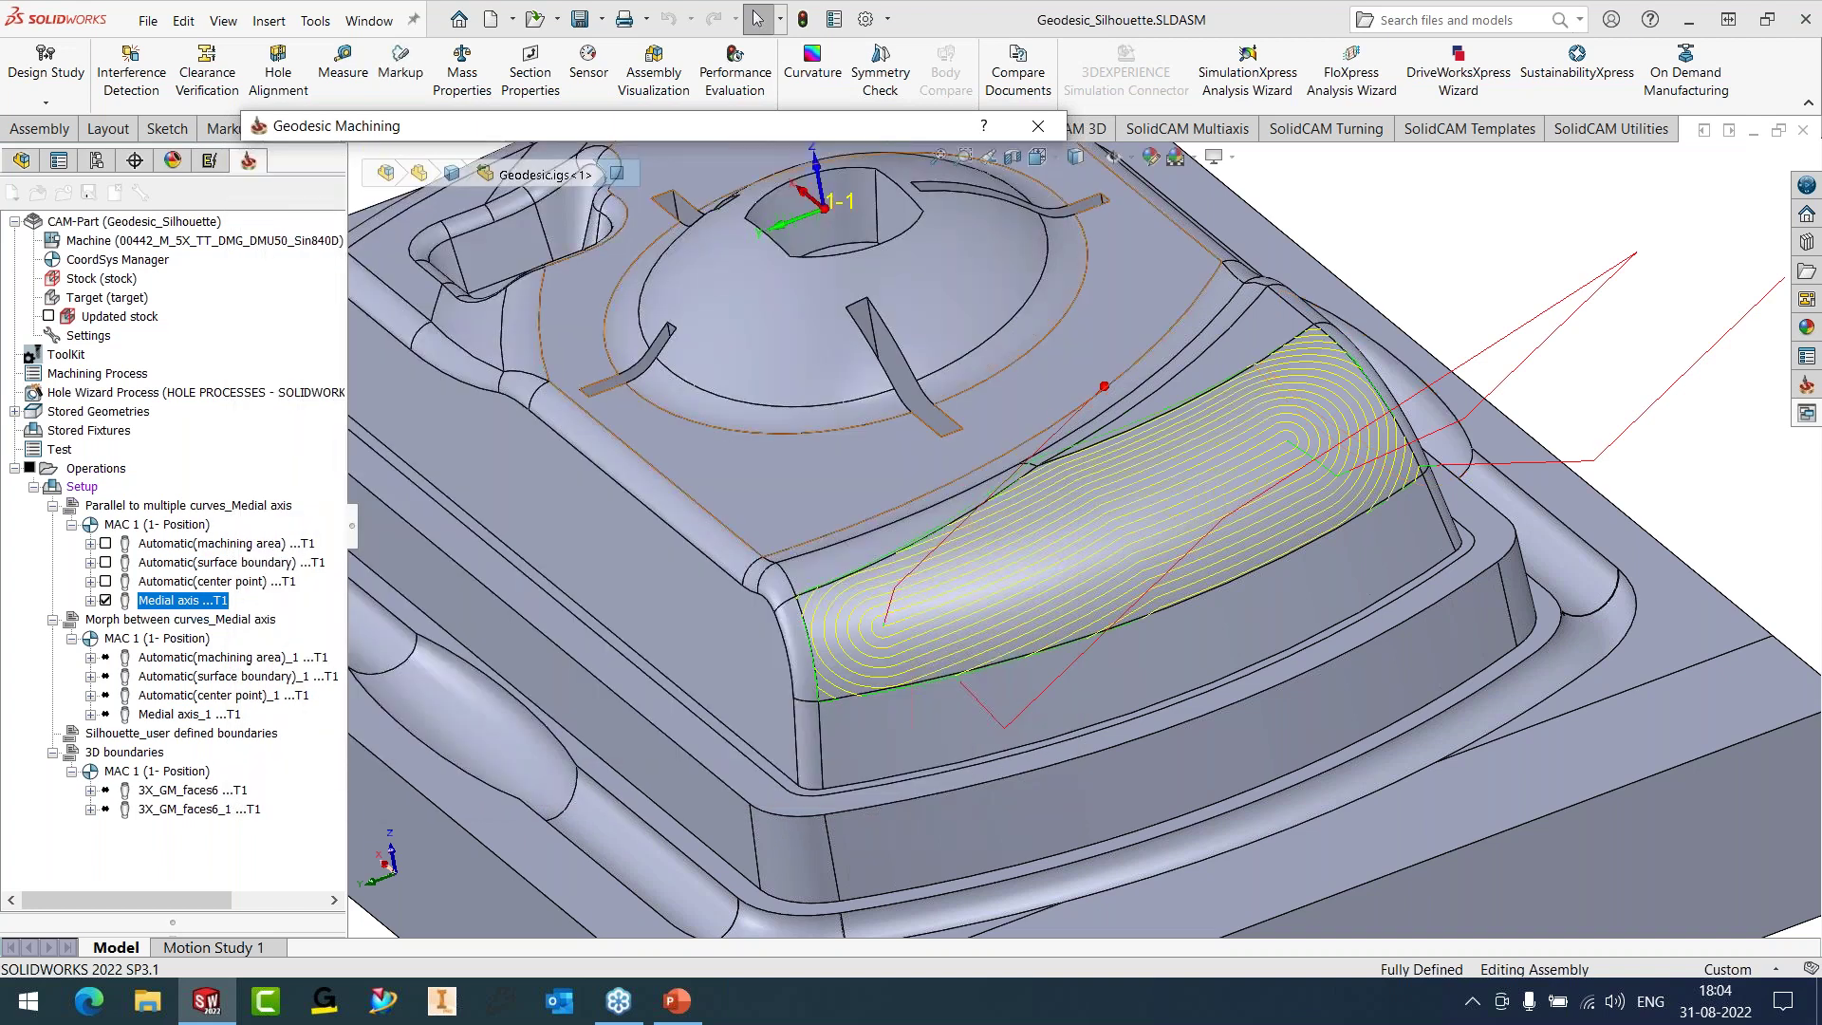
scroll(1300, 469, down, 3)
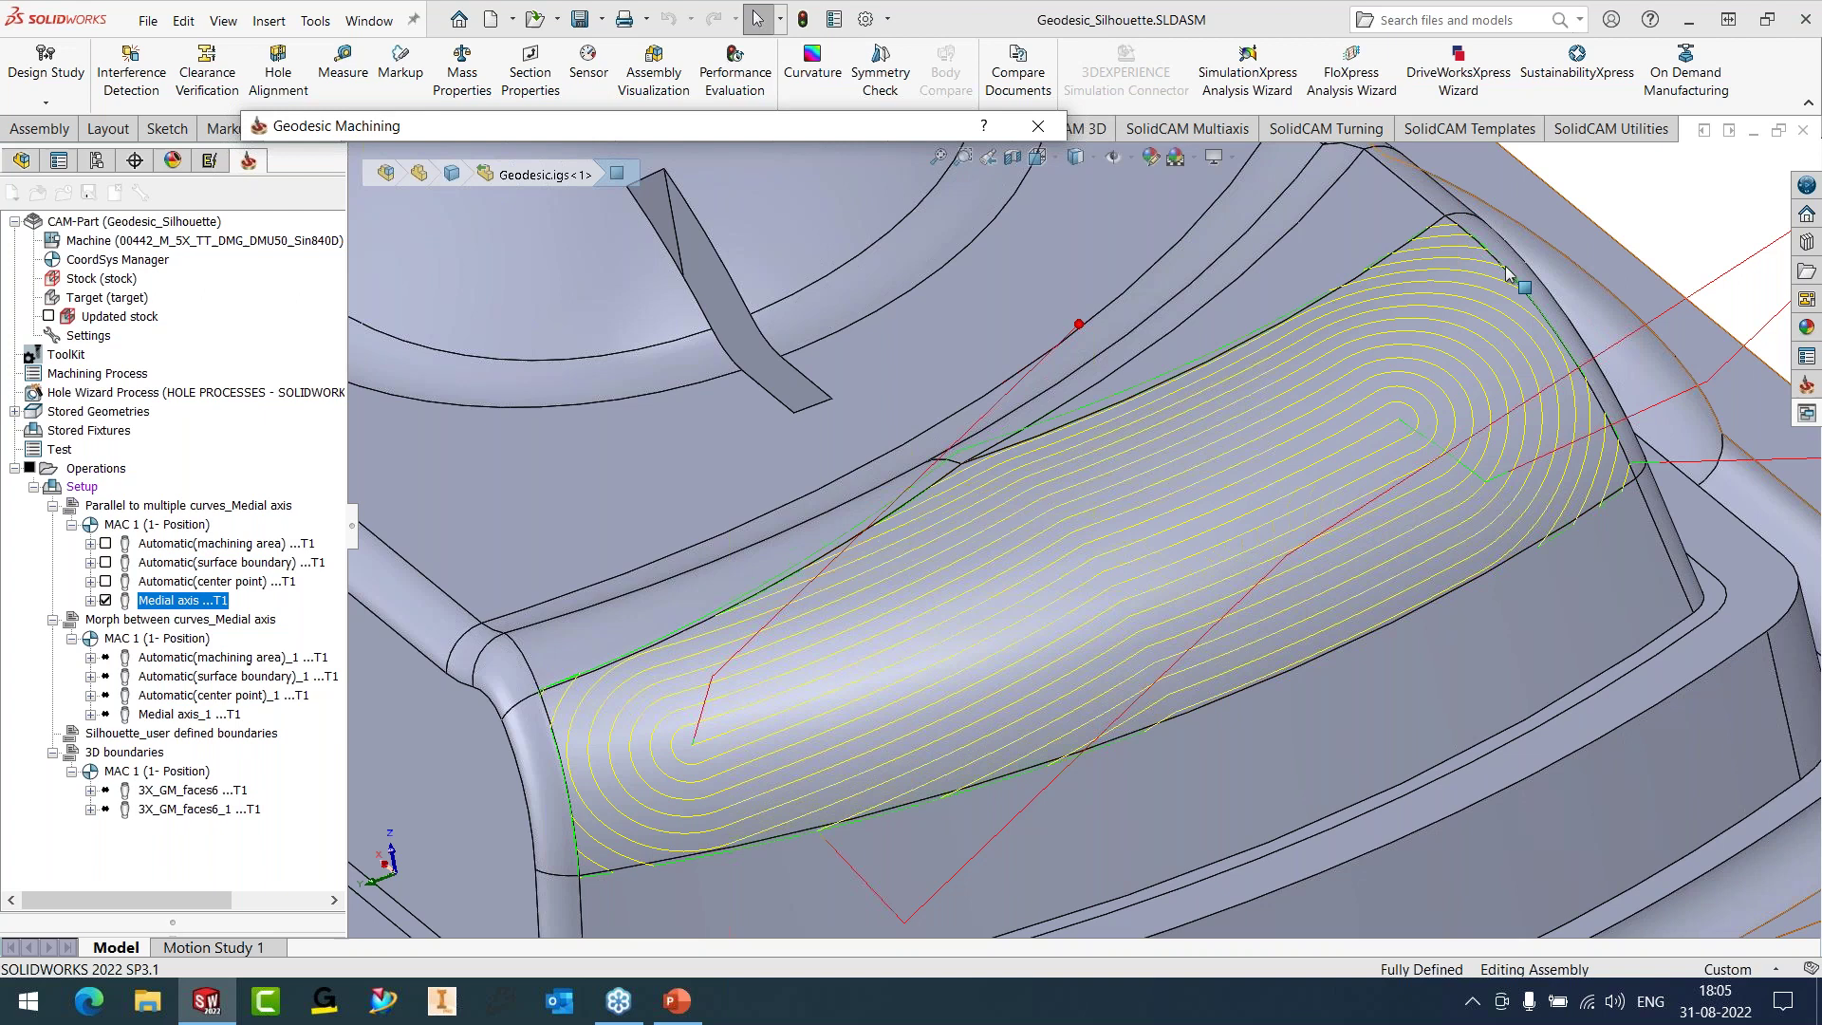
click(1038, 132)
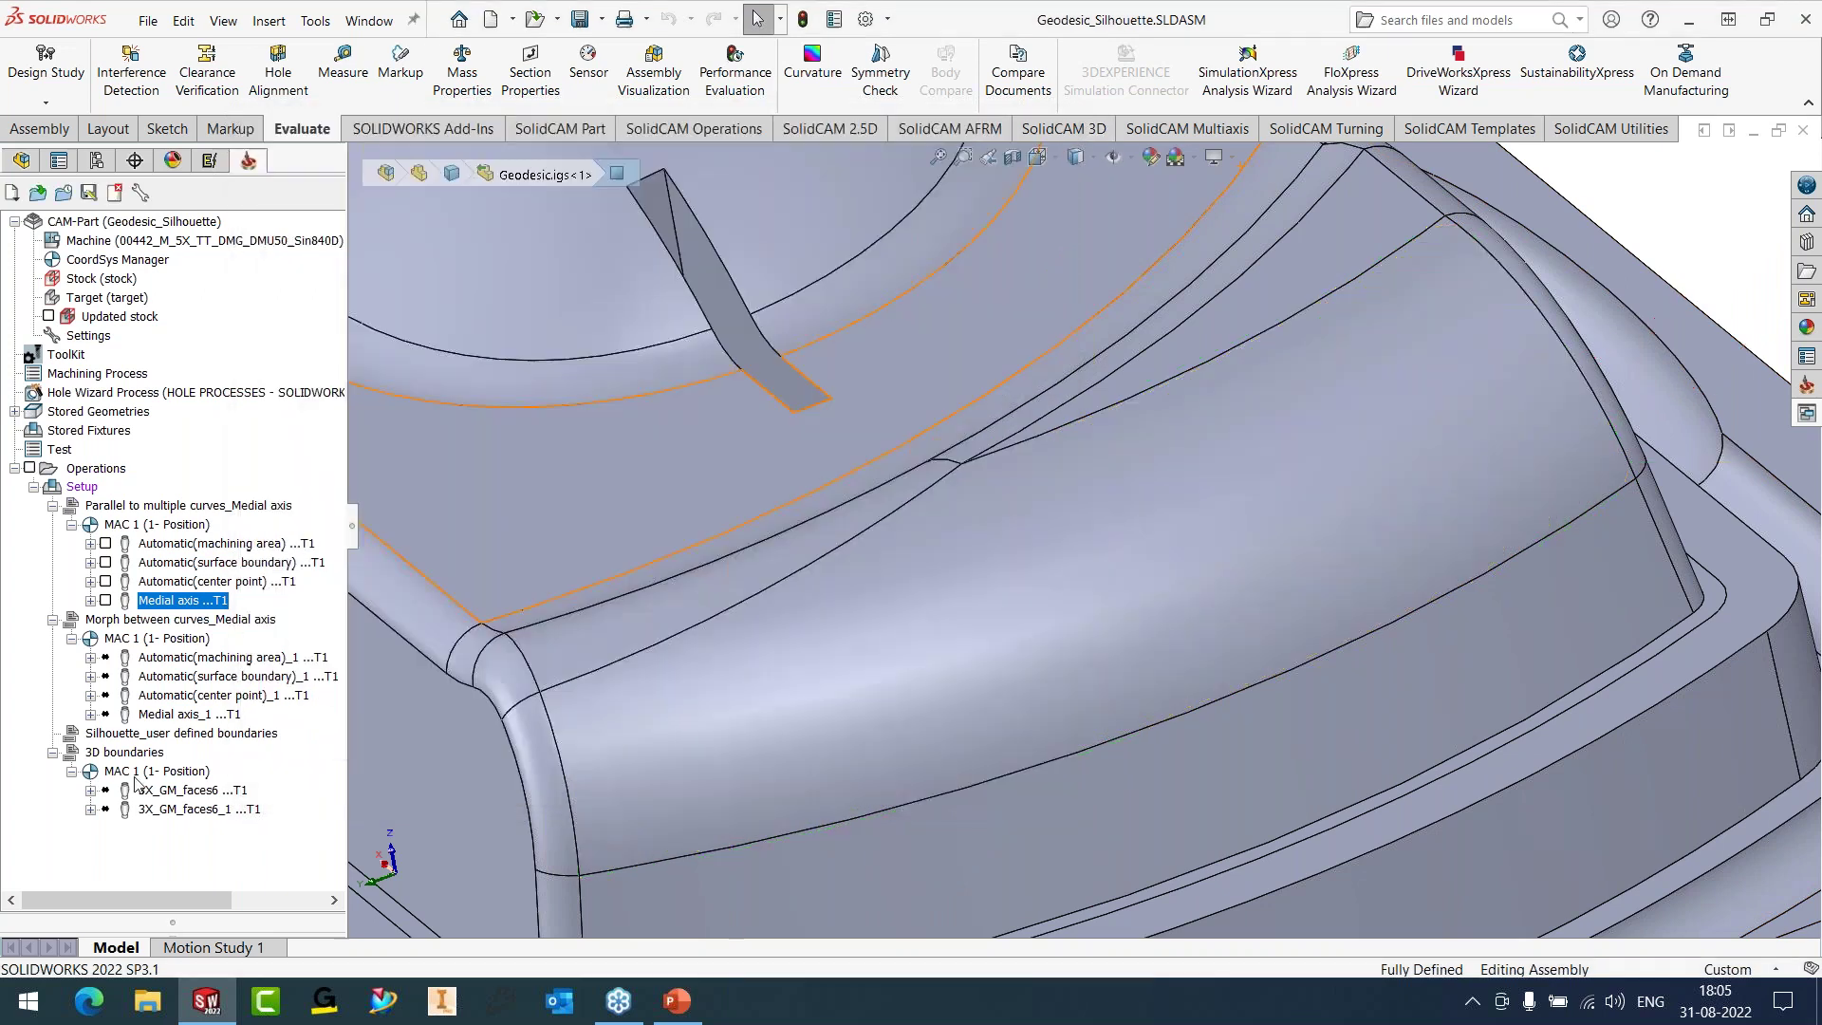
- Open the 3X_GM_faces6 operation in the 3D boundaries group and show its faces6 machining surfaces on the model
right_click(147, 794)
click(201, 242)
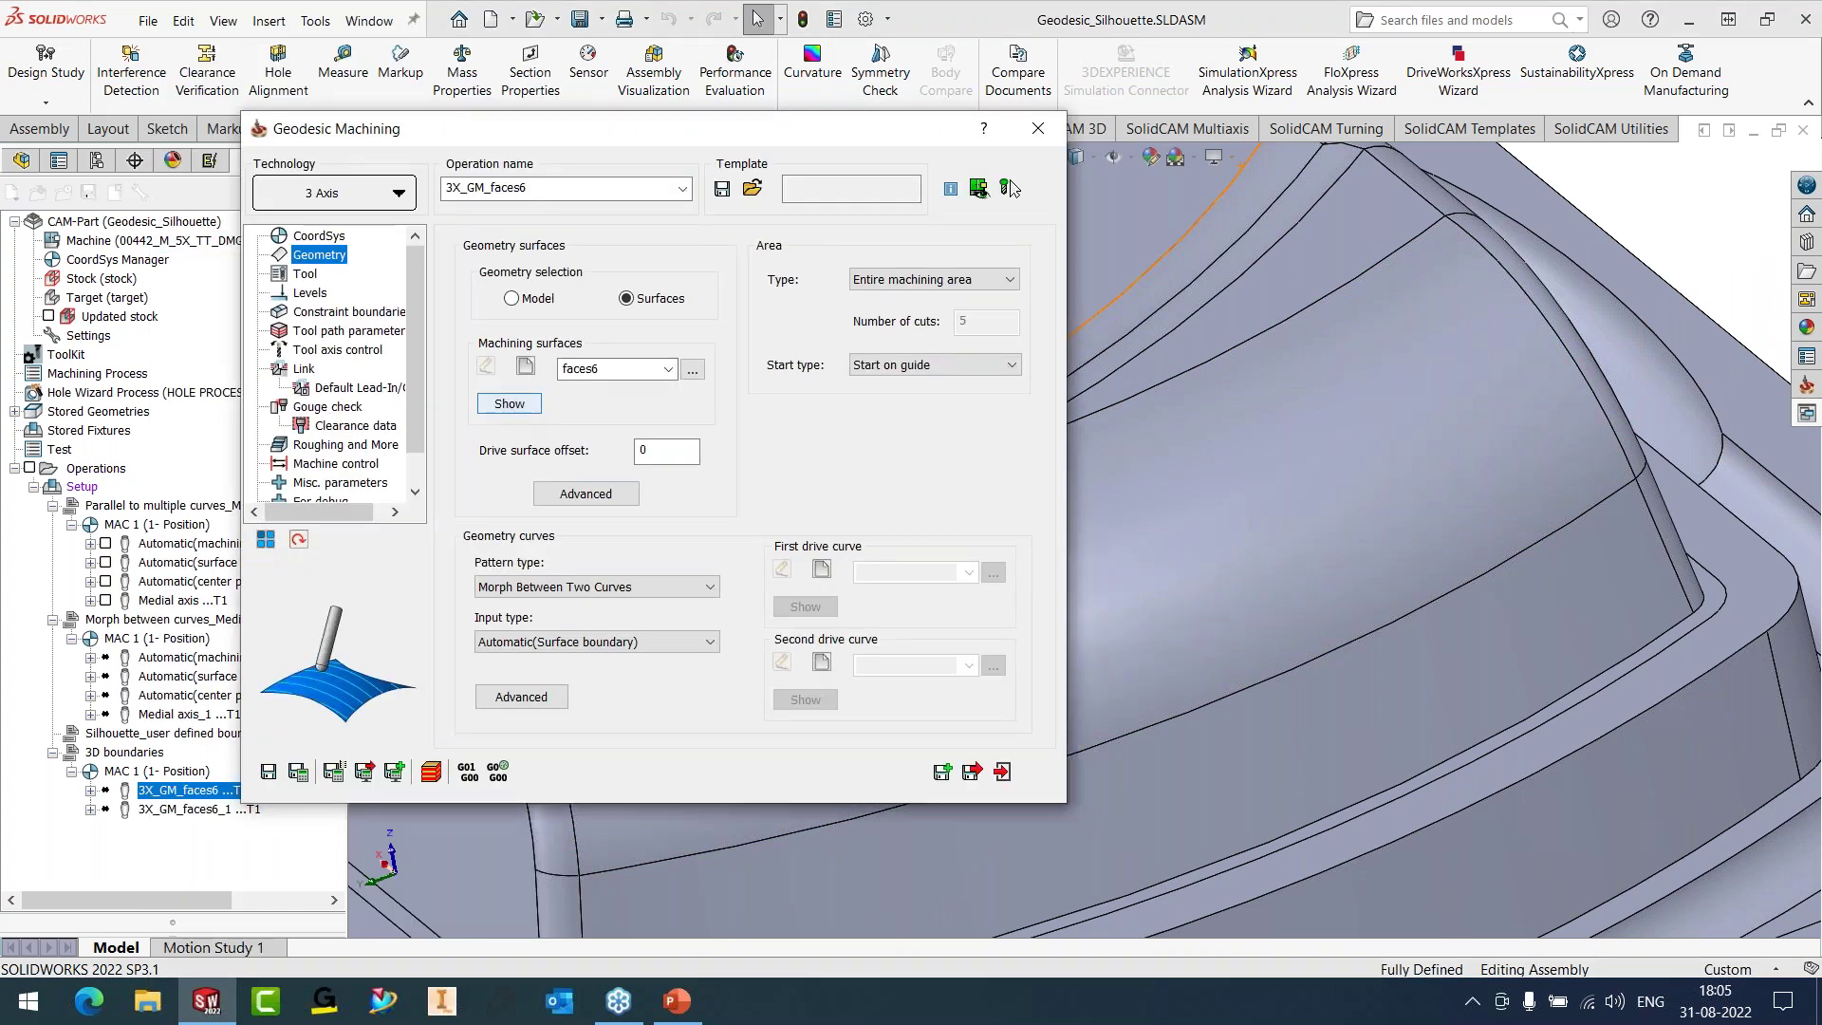
click(517, 408)
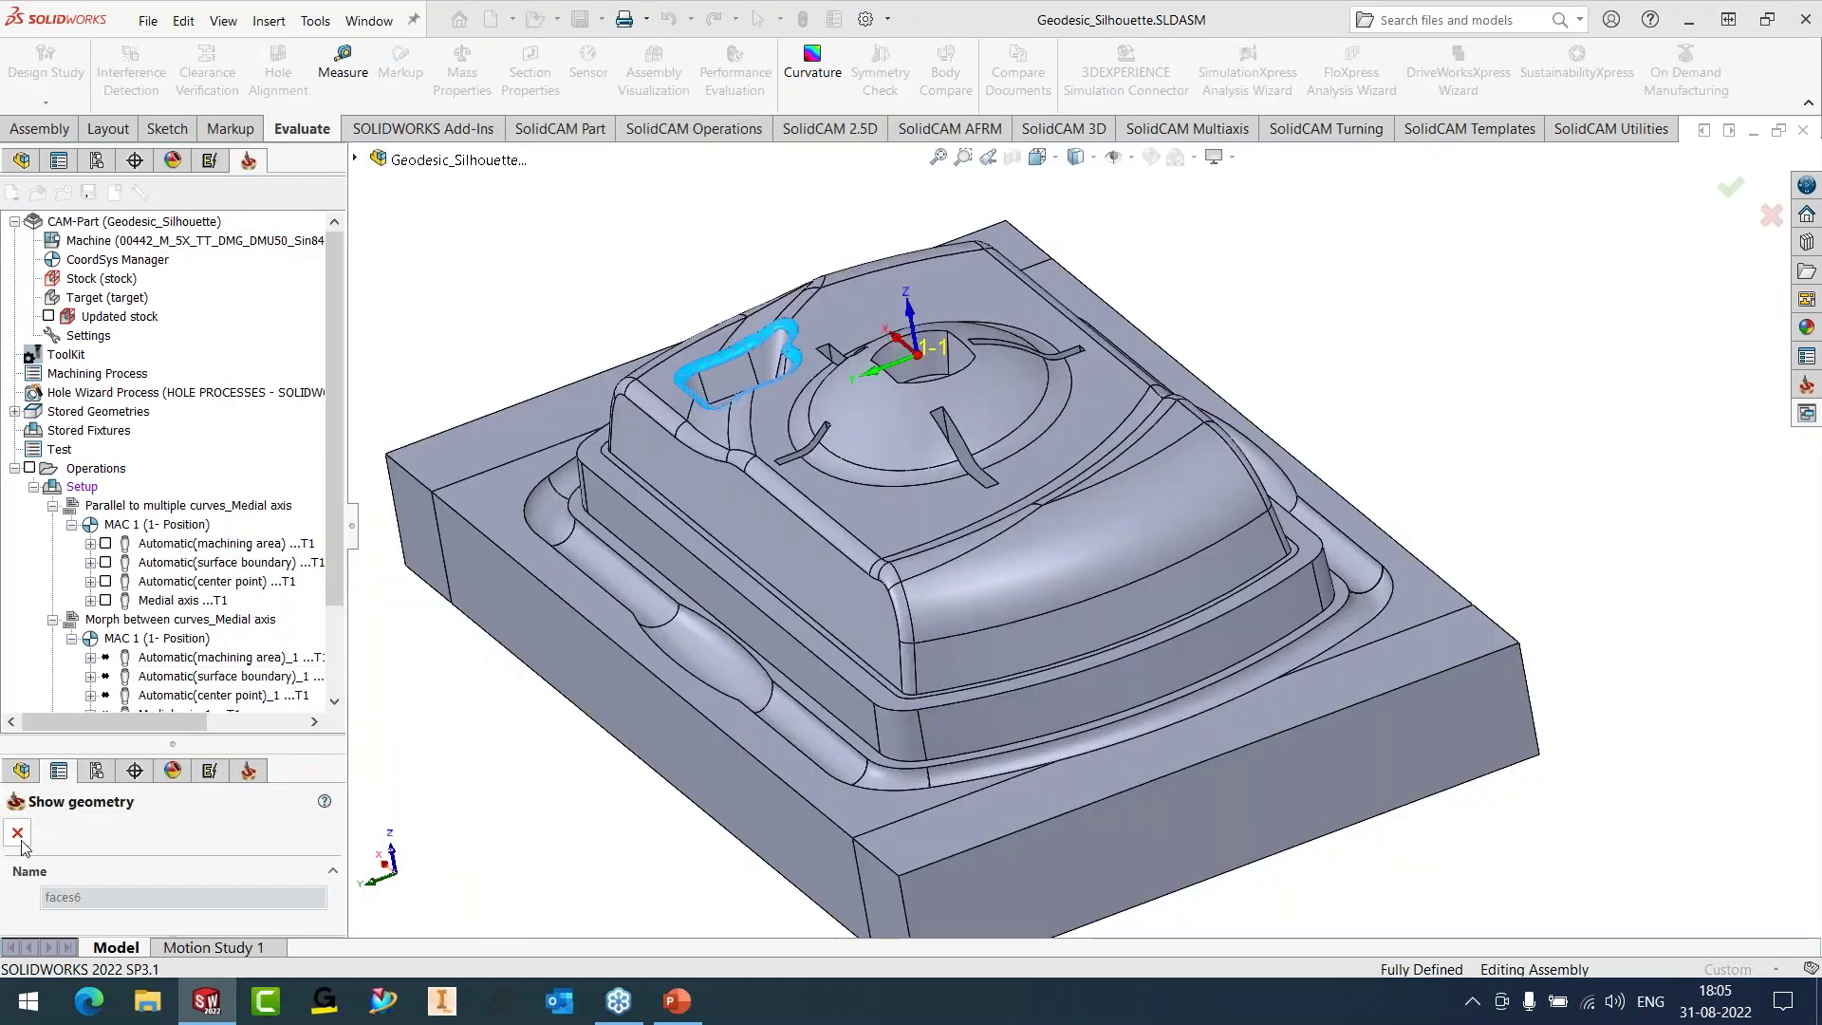
click(17, 834)
- Review the surface quality and Round corners settings in the operation's tool path parameters, cancel them and close the operation
drag(873, 140, 847, 141)
scroll(1160, 468, down, 3)
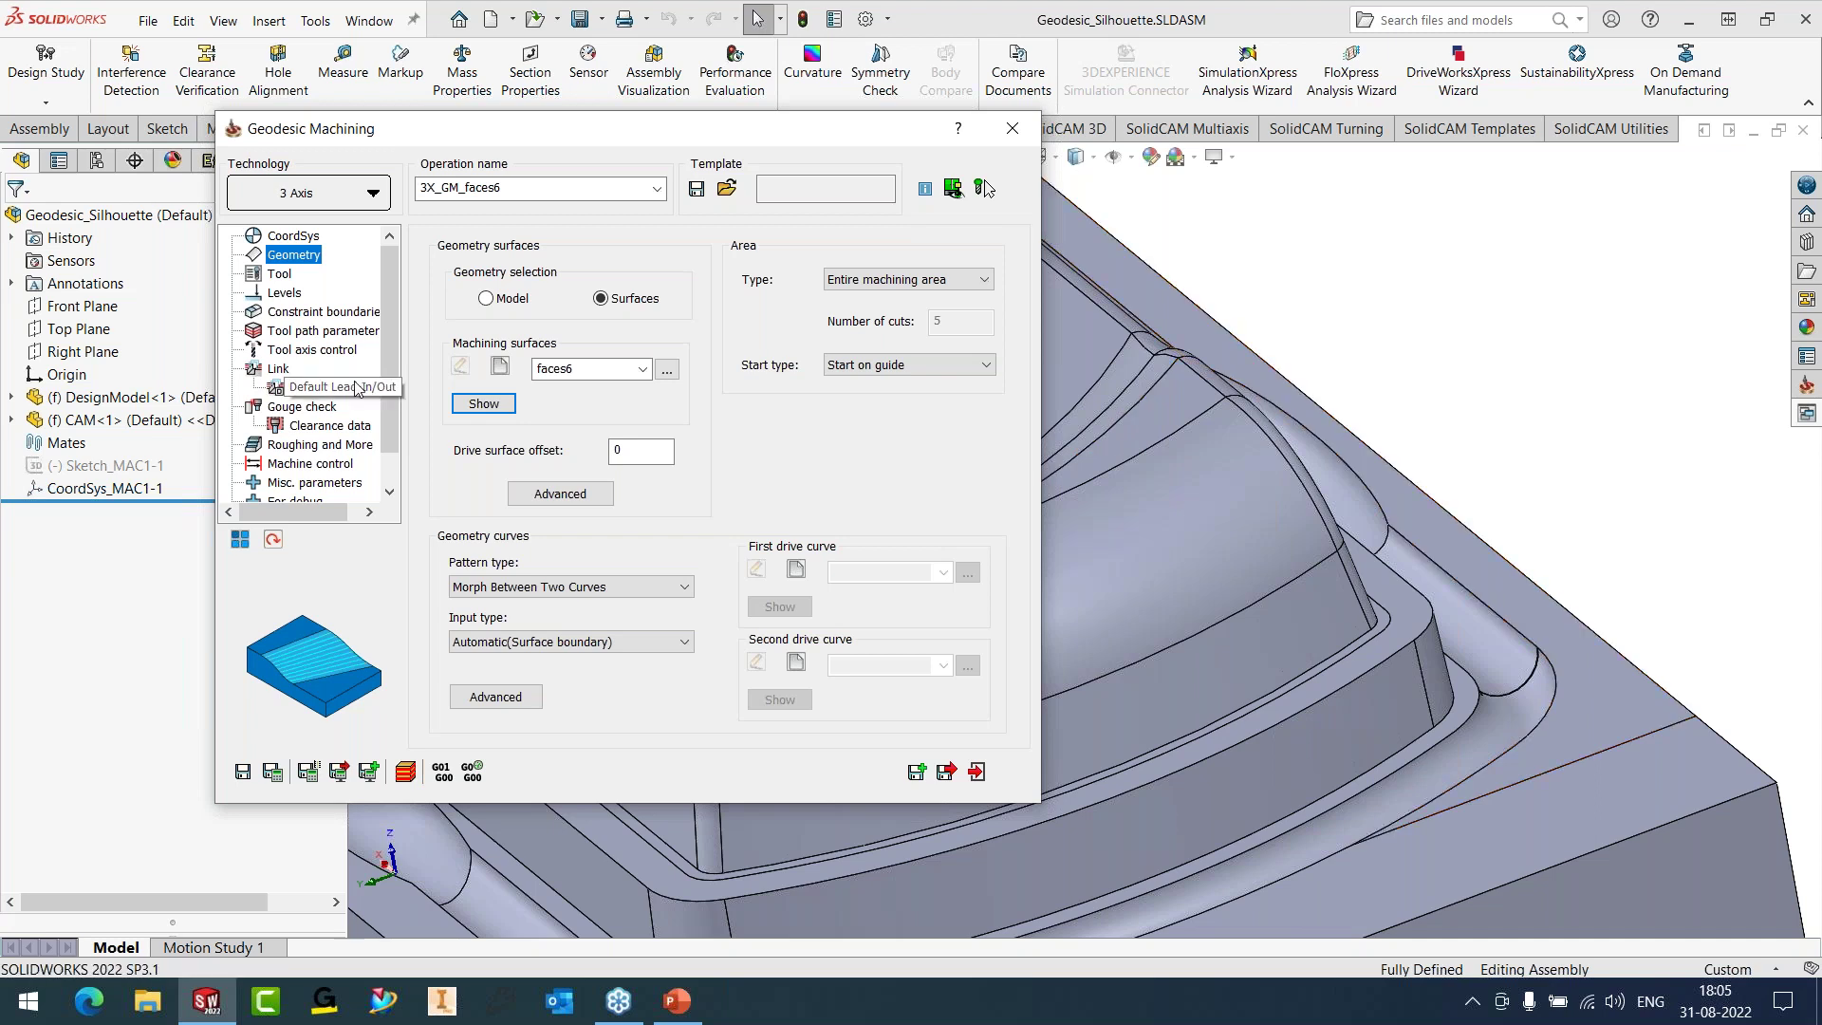
click(322, 331)
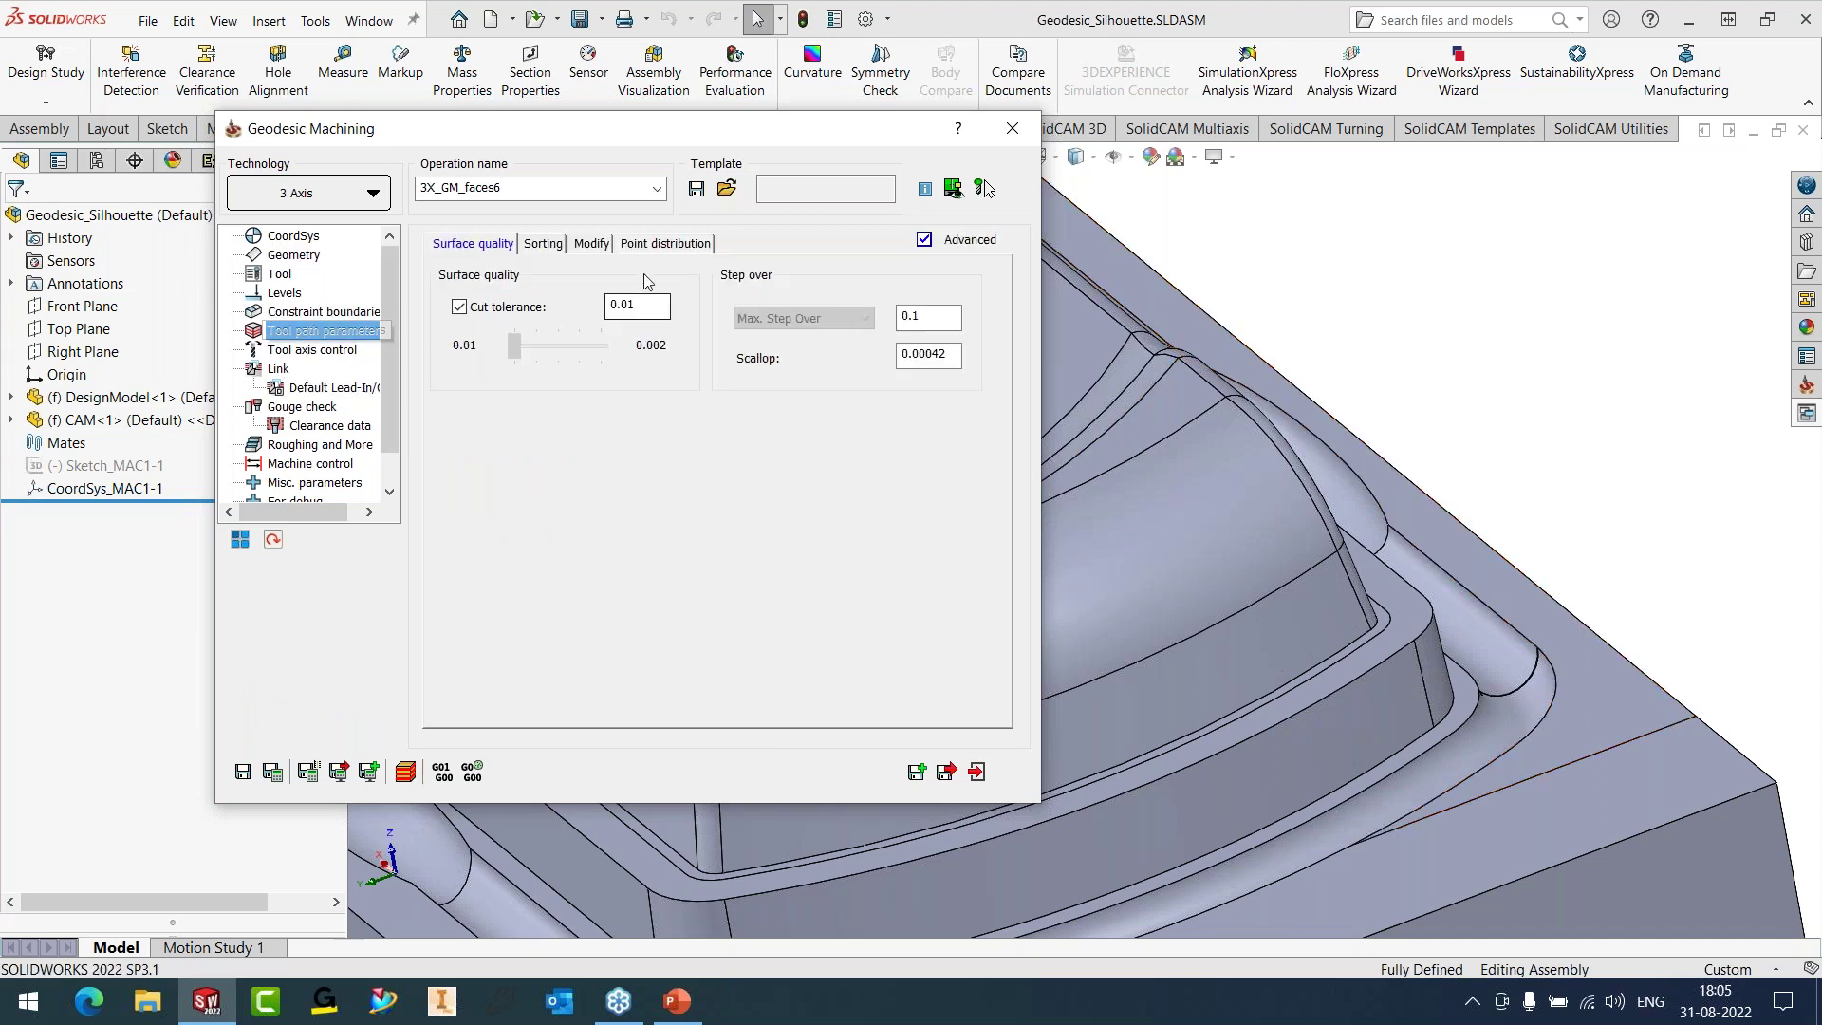
click(590, 243)
click(520, 307)
click(660, 202)
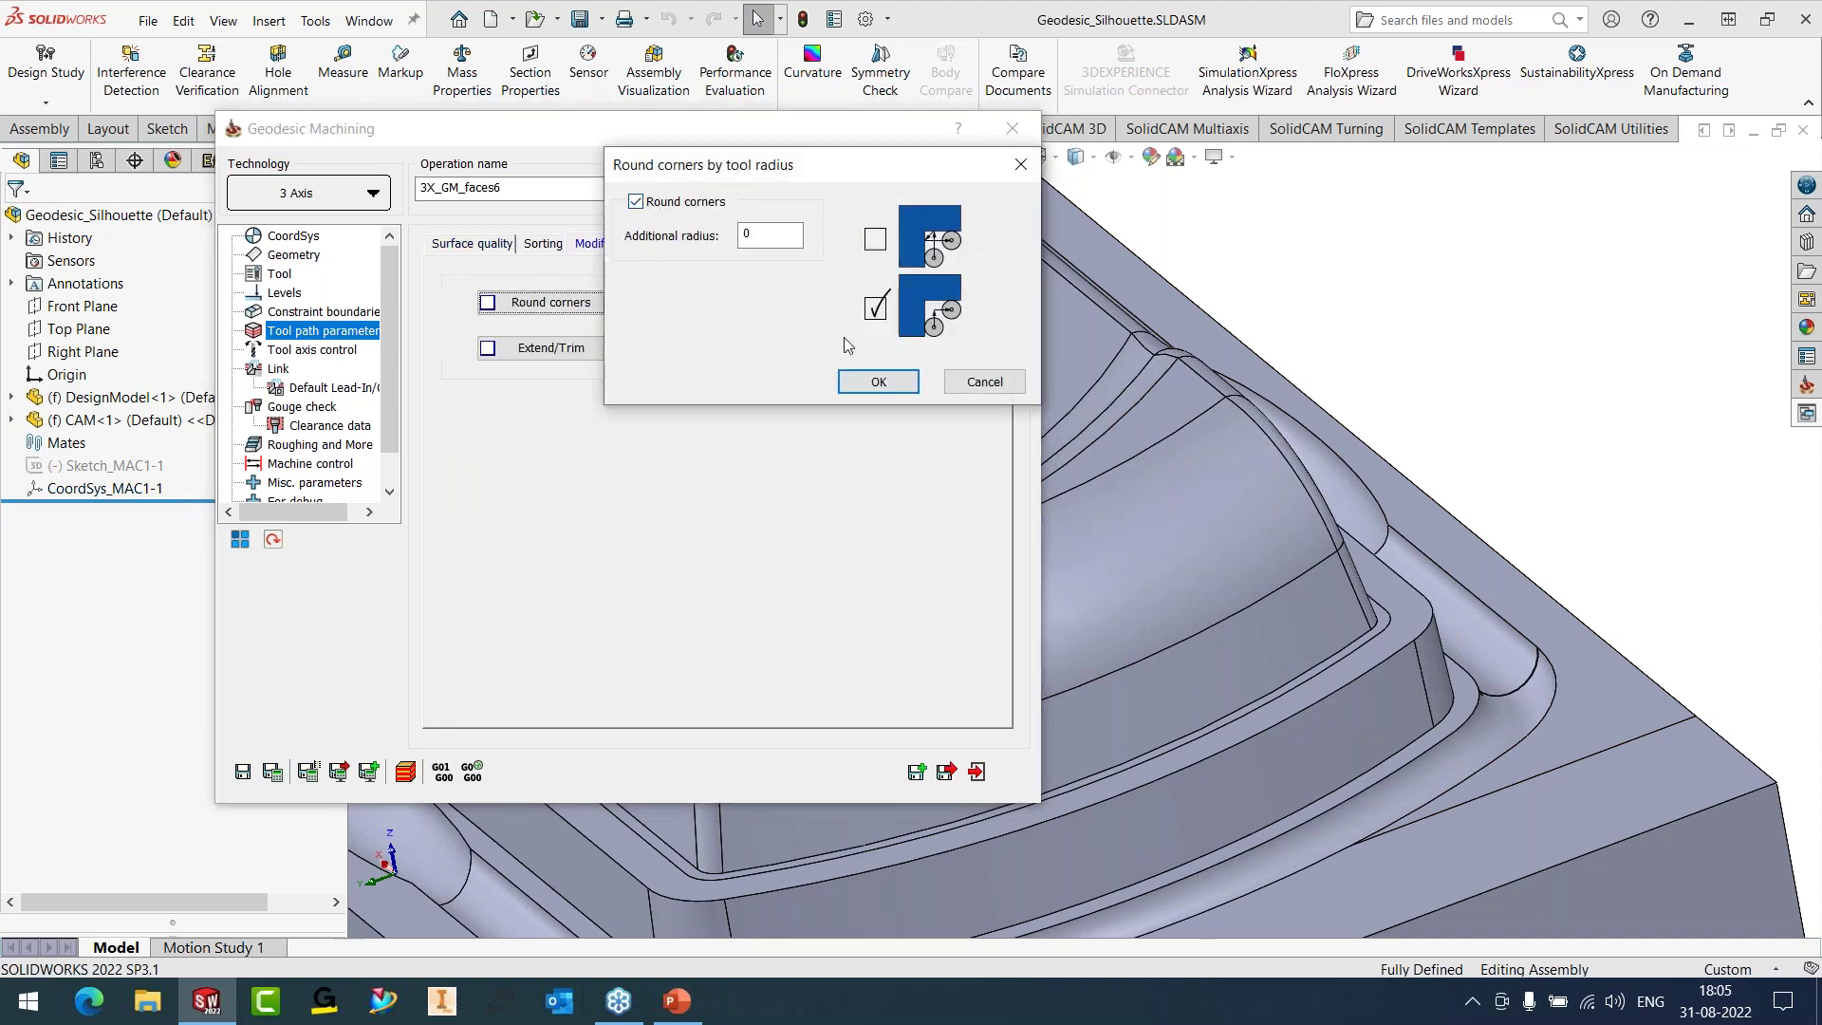
click(978, 382)
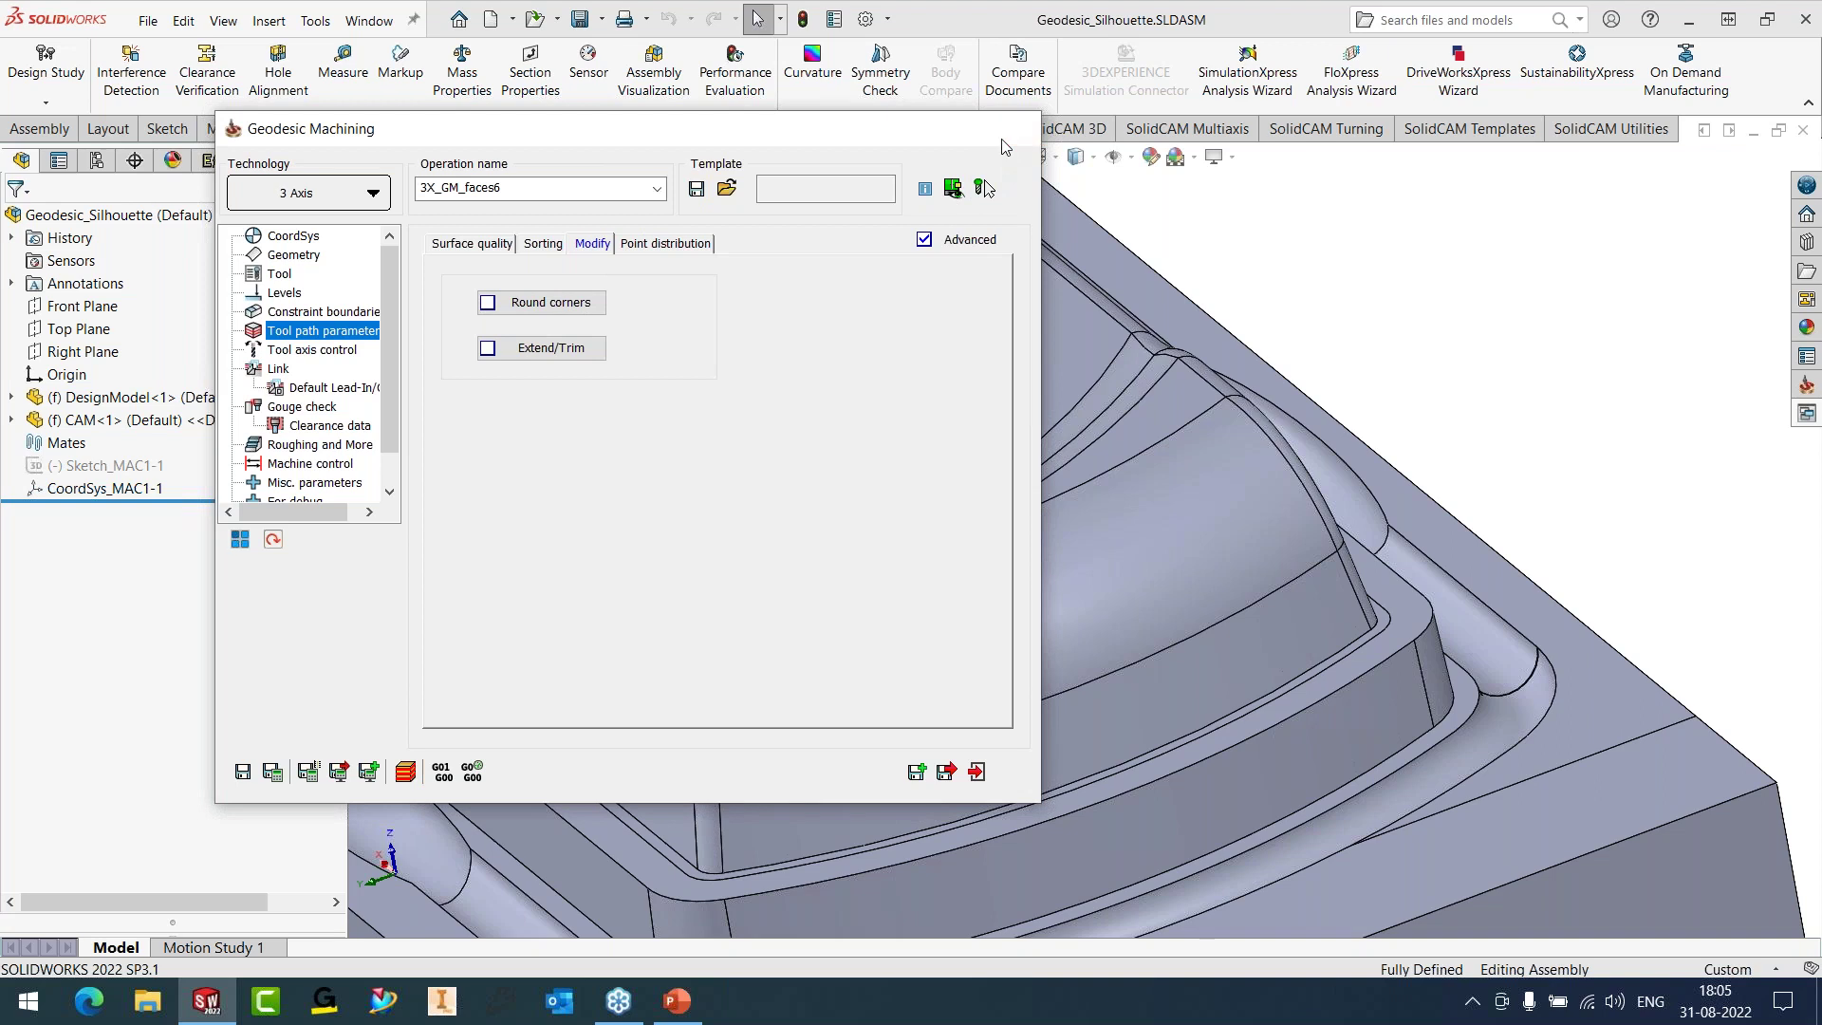
click(992, 154)
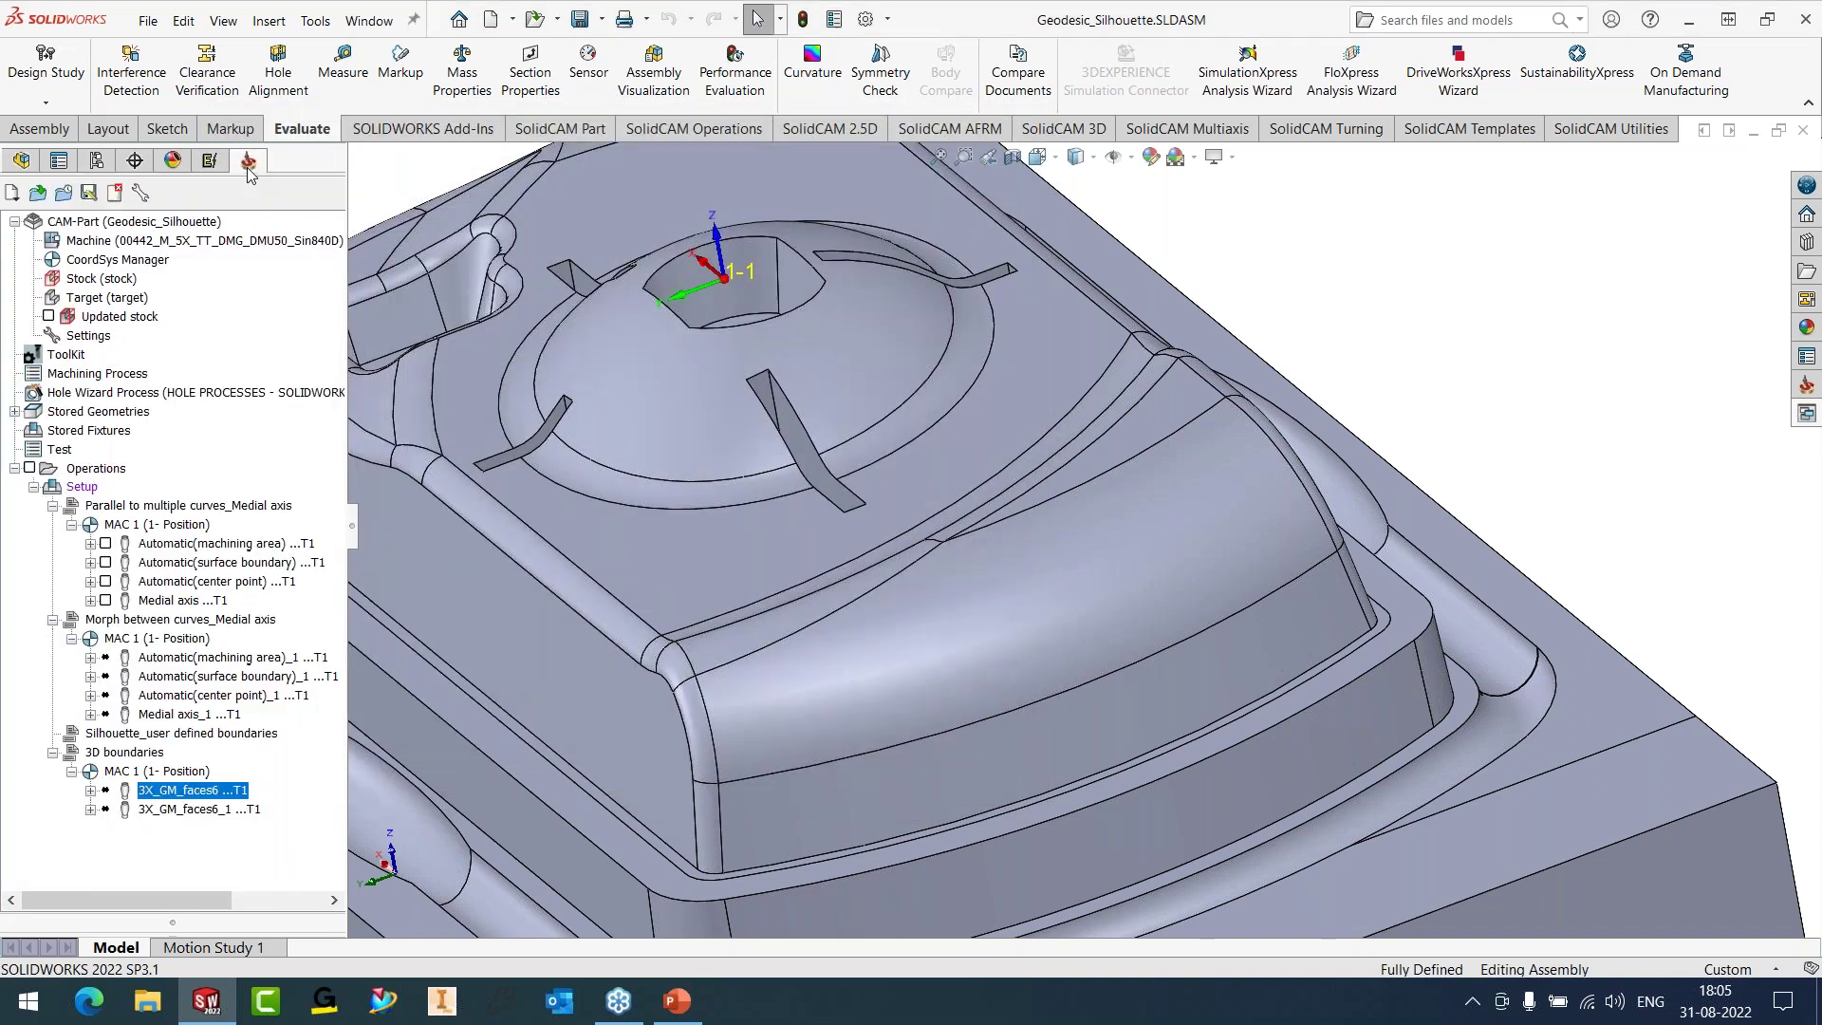
- Bring the corner pocket into close view and highlight the faces6 geometry of the 3X_GM_faces6 operation
key(ctrl+shift+z)
key(ctrl+shift+z)
key(ctrl+shift+z)
key(ctrl+shift+z)
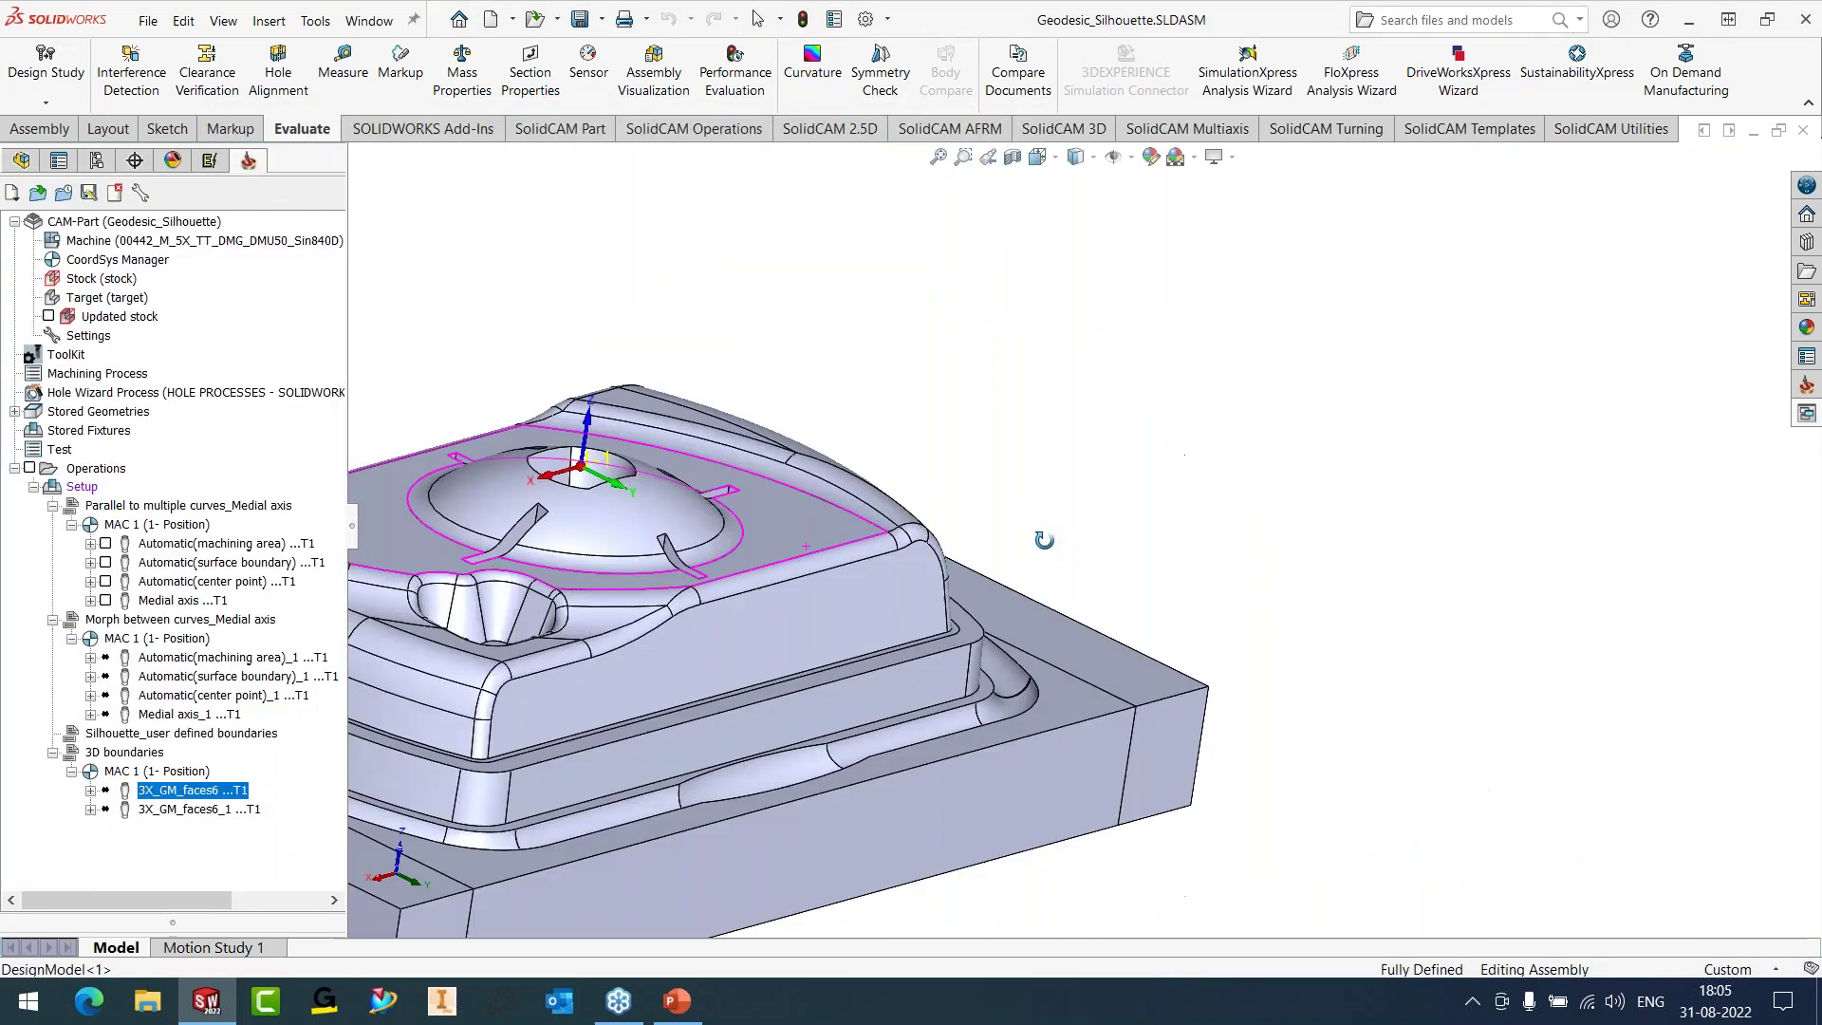
key(ctrl+shift+z)
key(ctrl+shift+z)
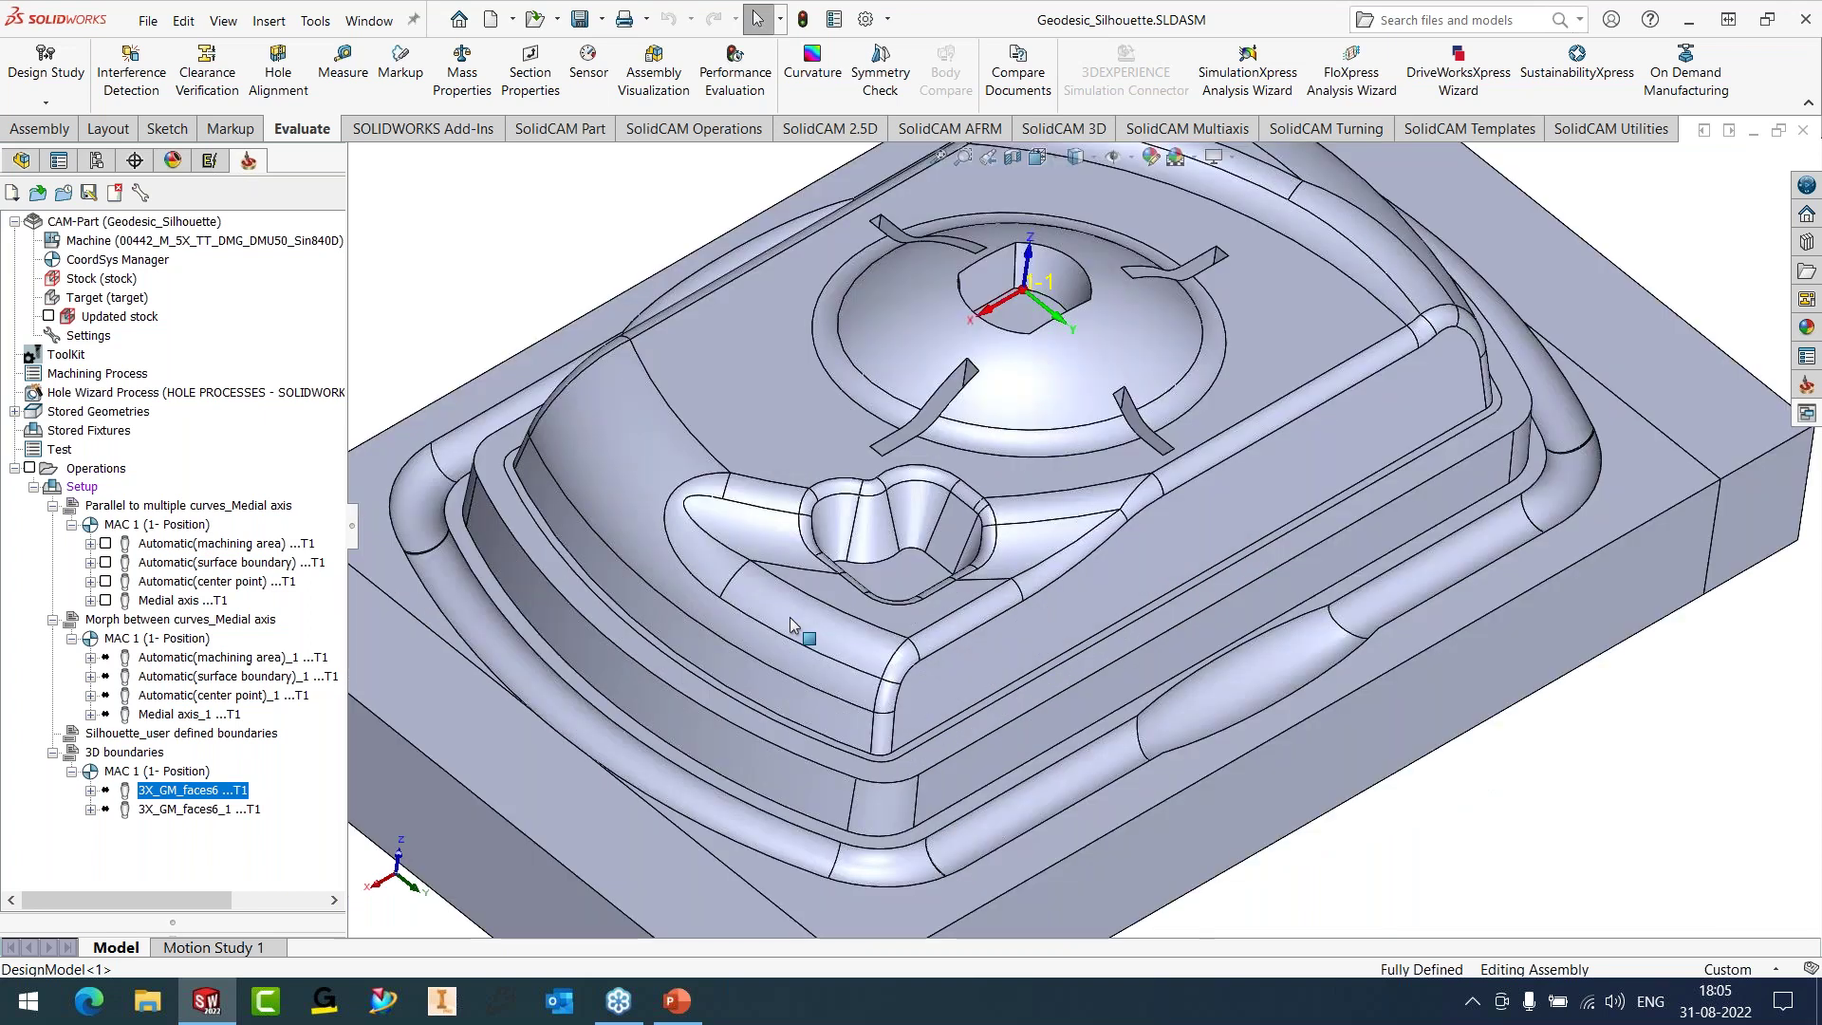
key(ctrl+shift+z)
key(ctrl+shift+z)
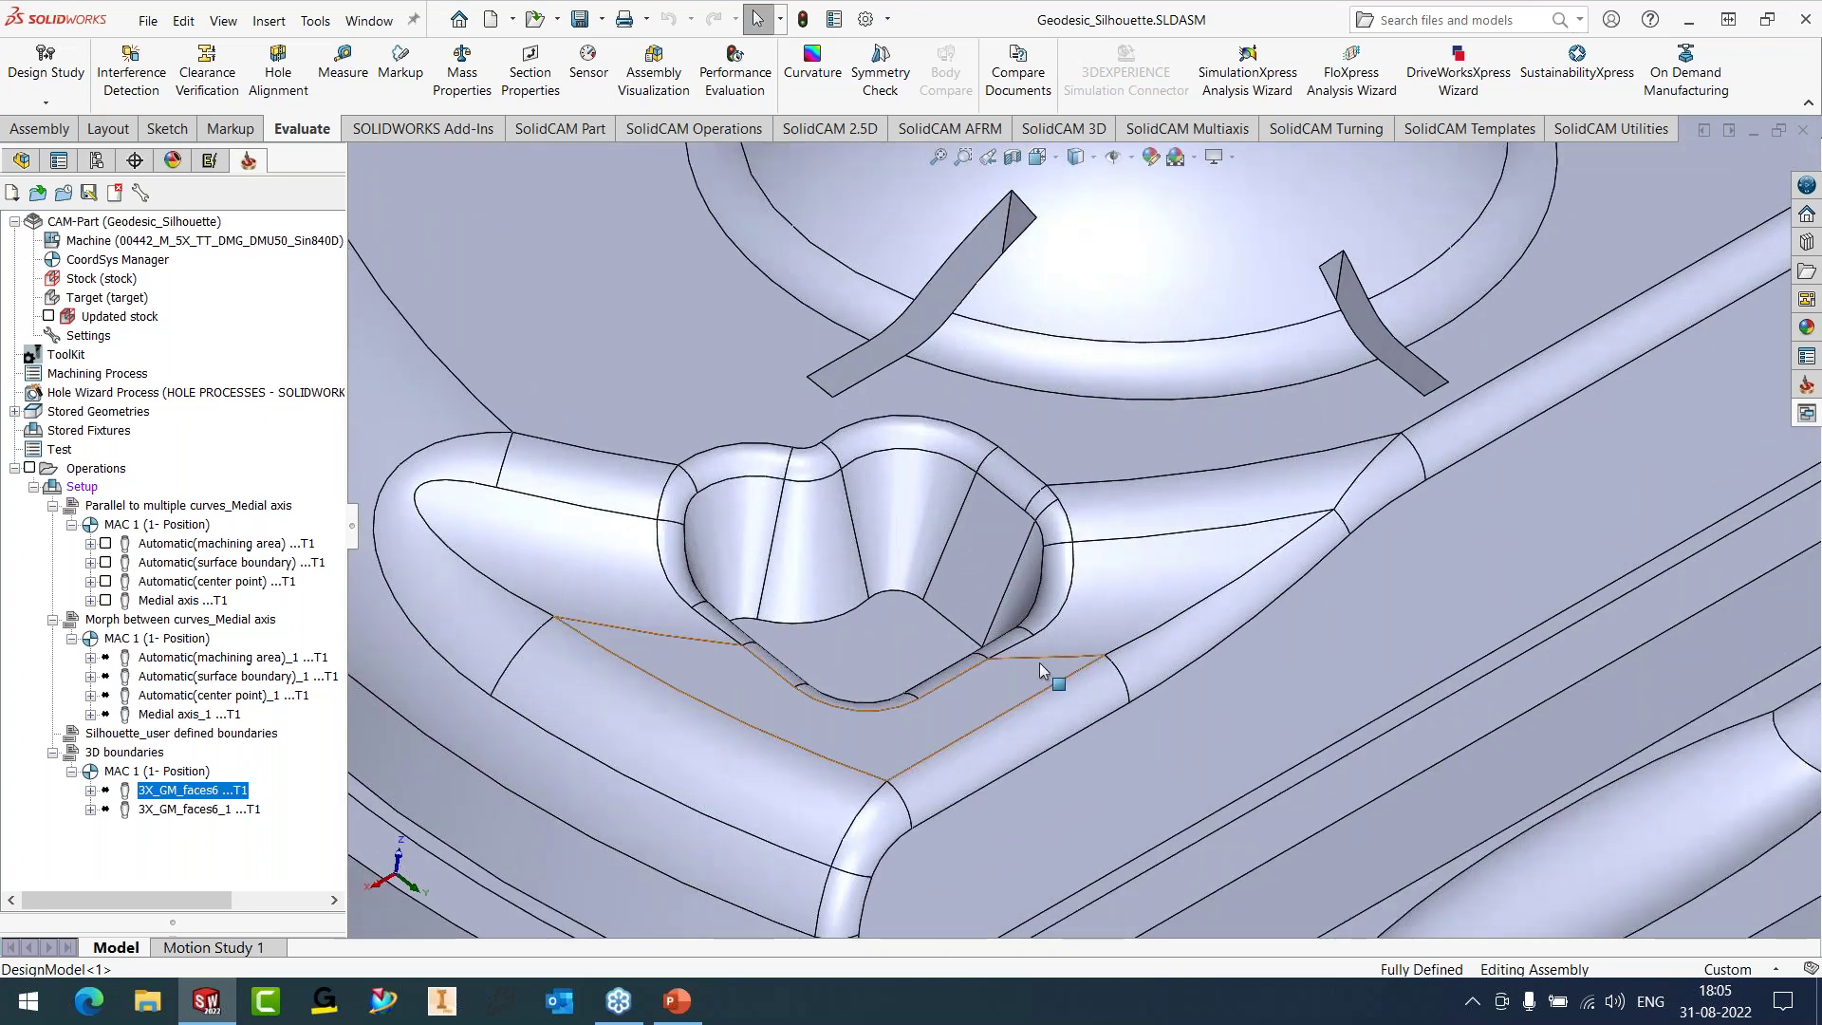
click(92, 791)
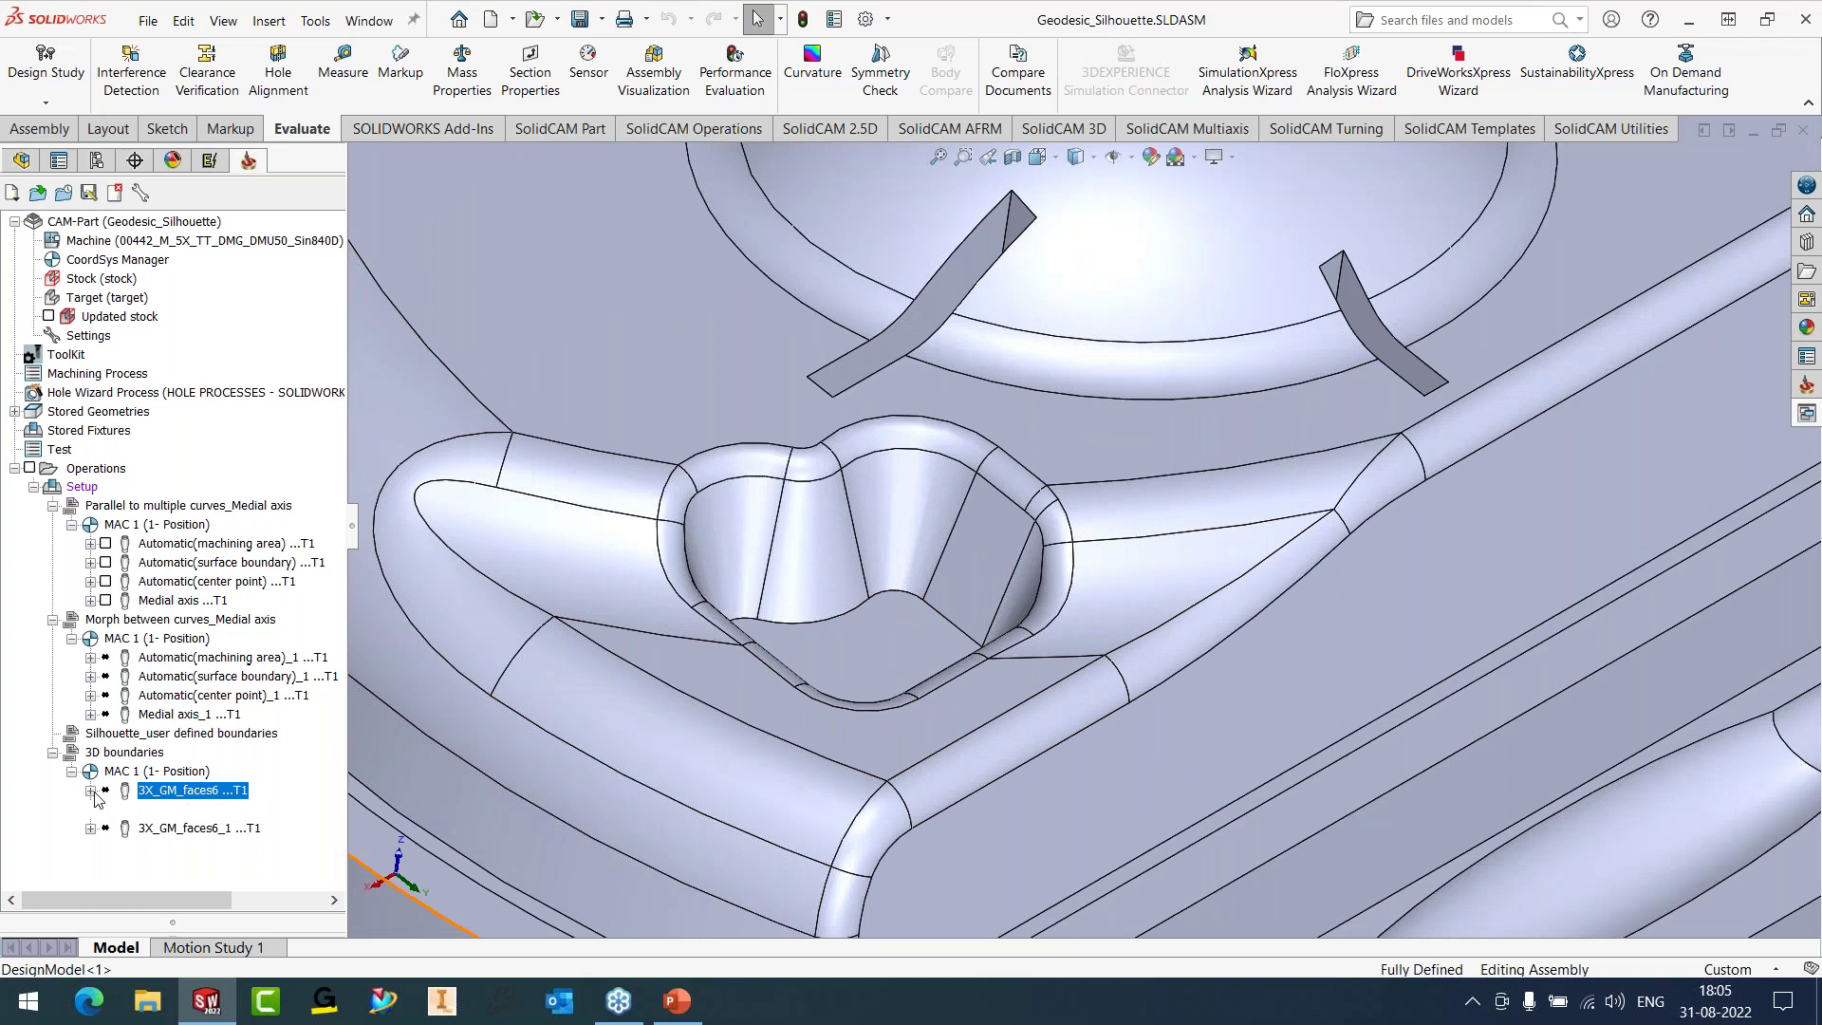
click(152, 809)
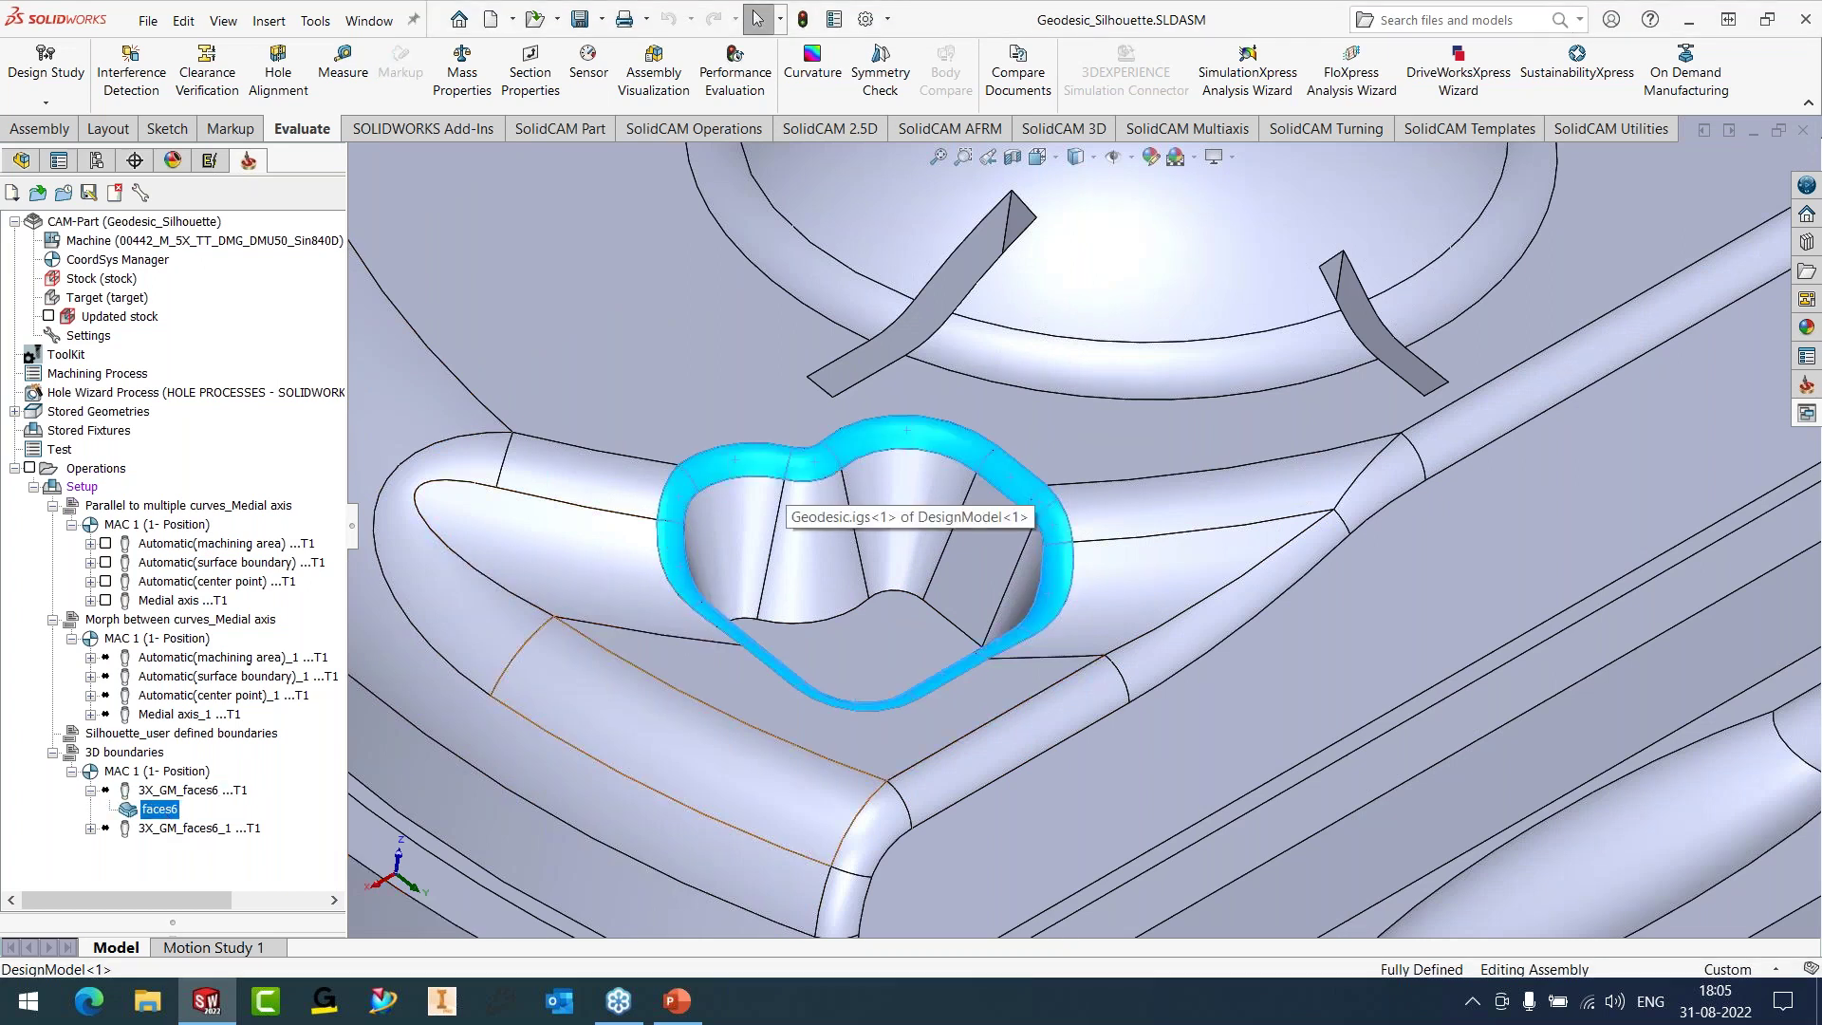
- Edit the 3X_GM_faces6 operation, check its constraint boundaries with the Created automatically type, and save and calculate it
right_click(185, 791)
click(237, 242)
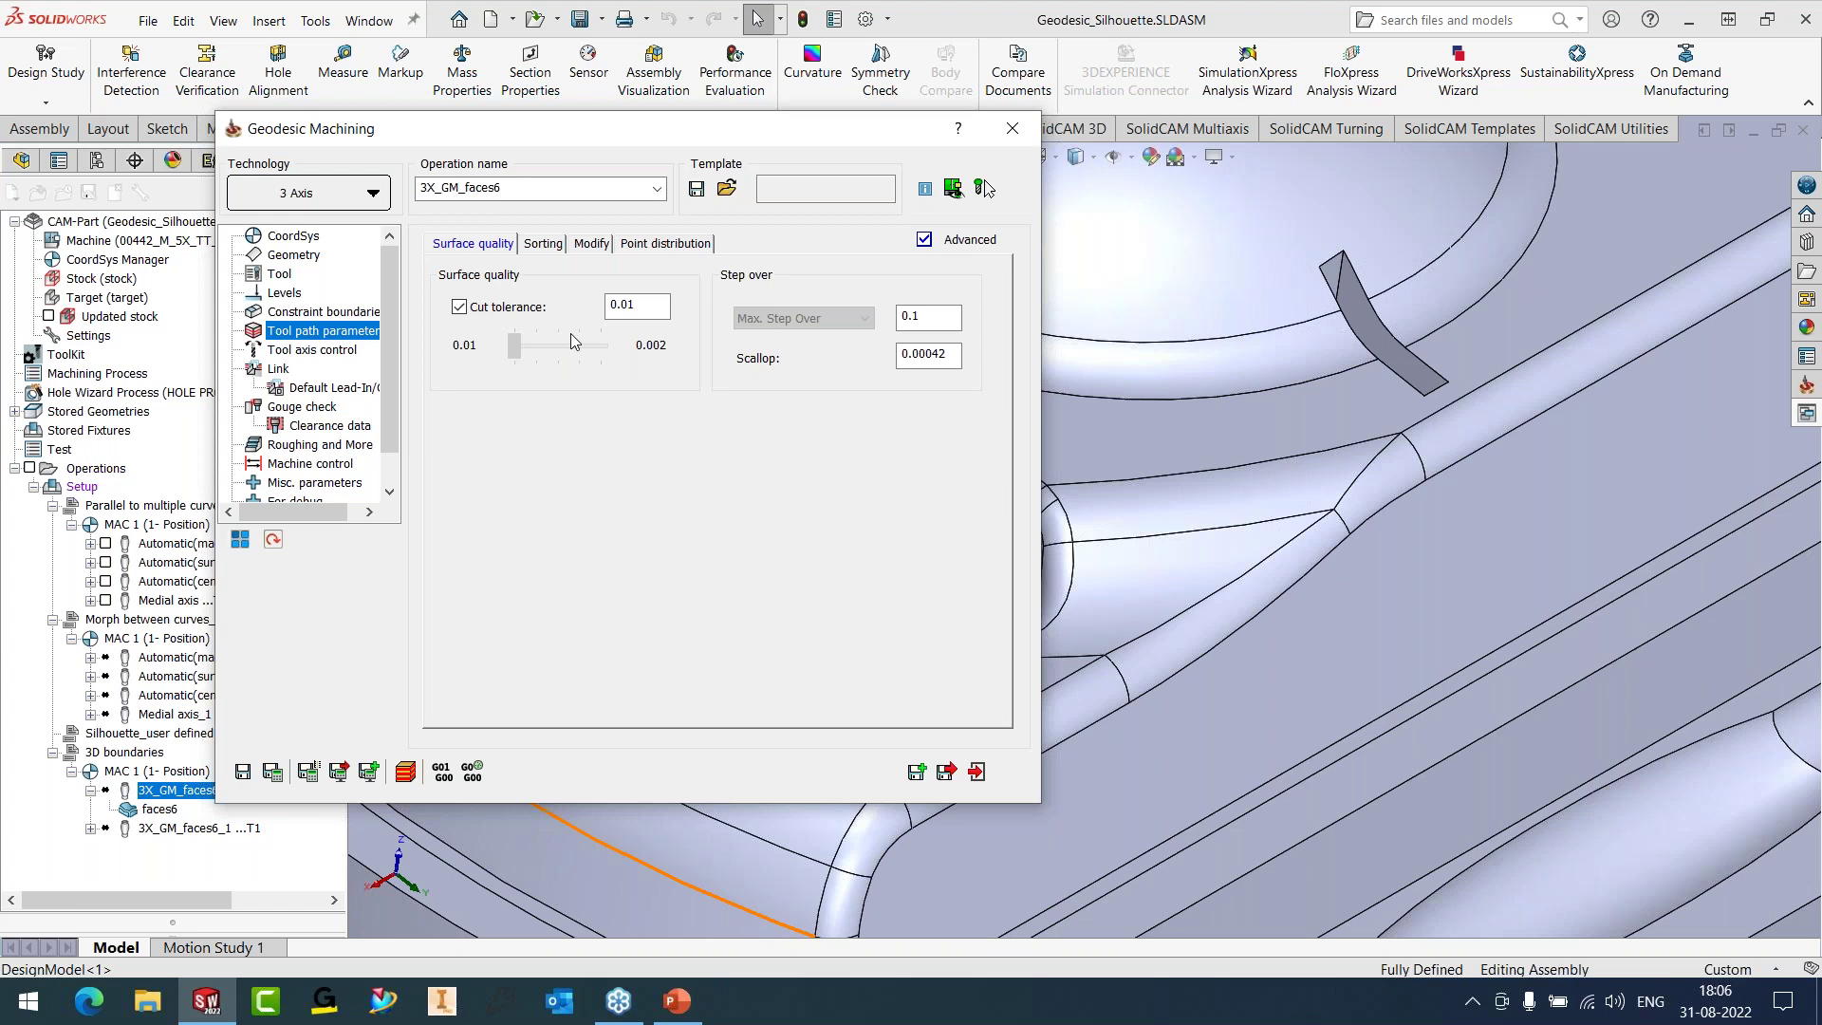
click(353, 313)
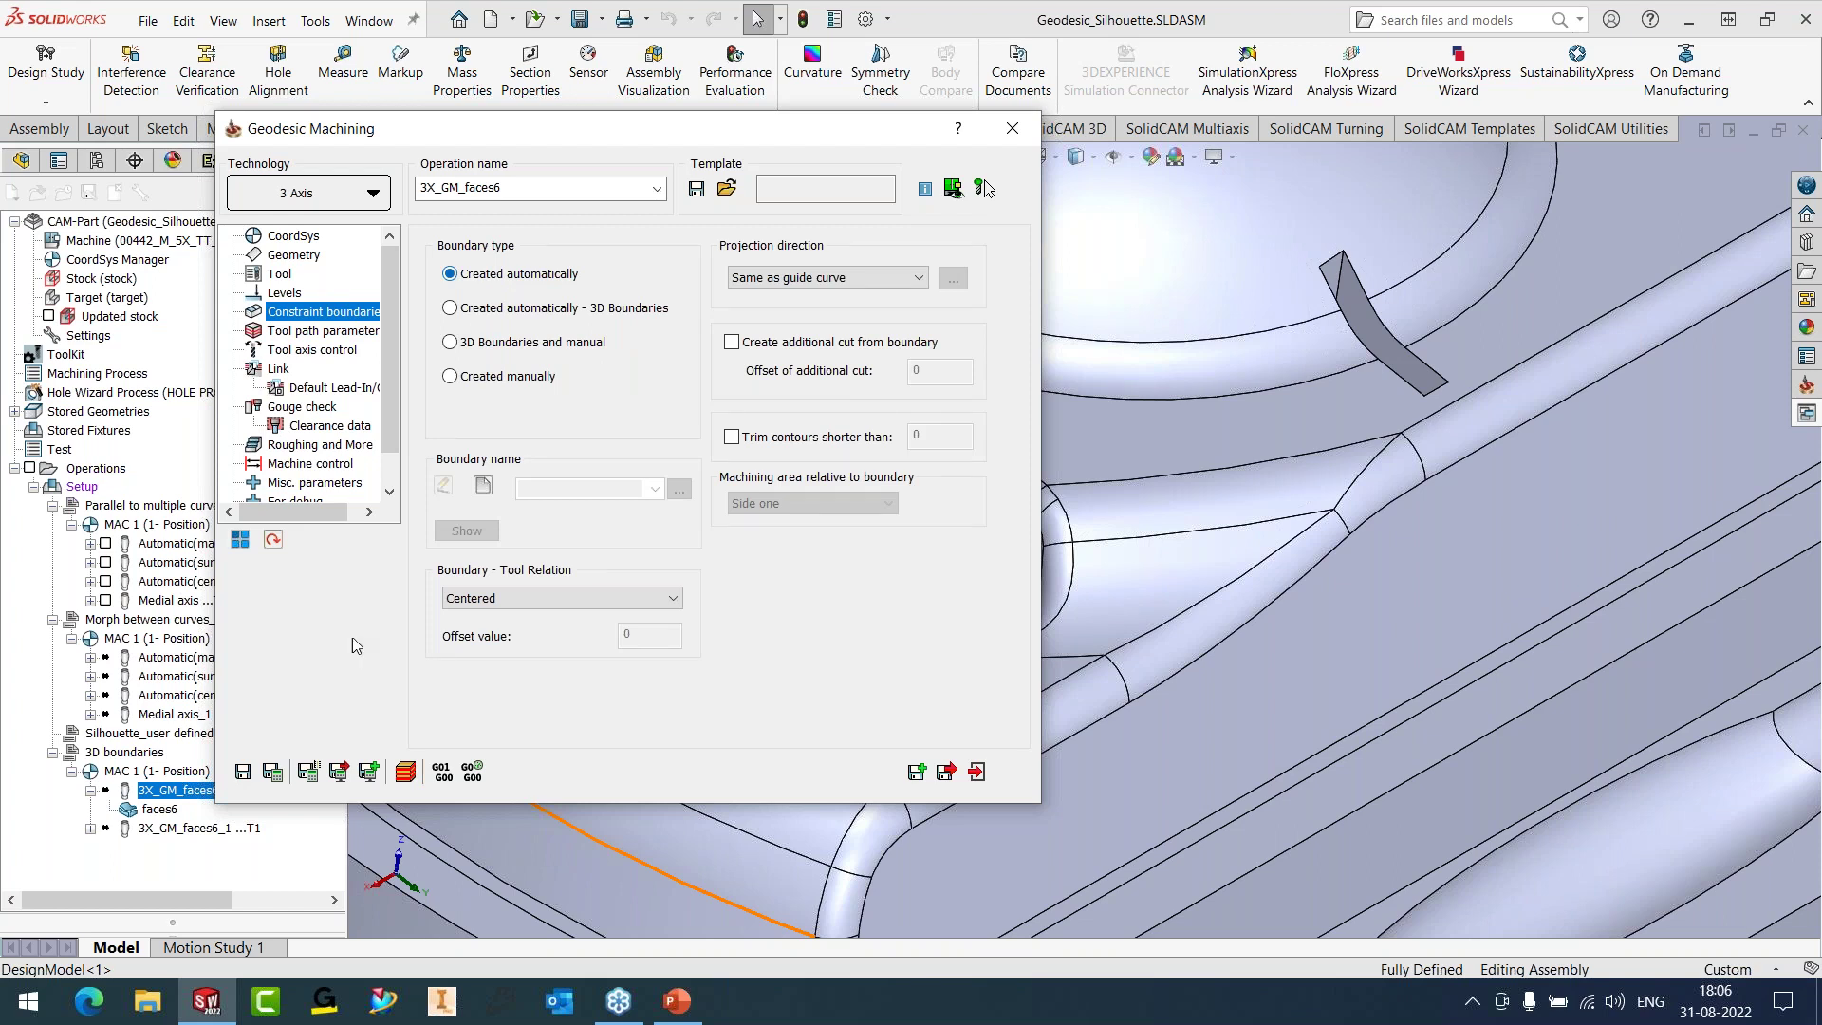
click(273, 772)
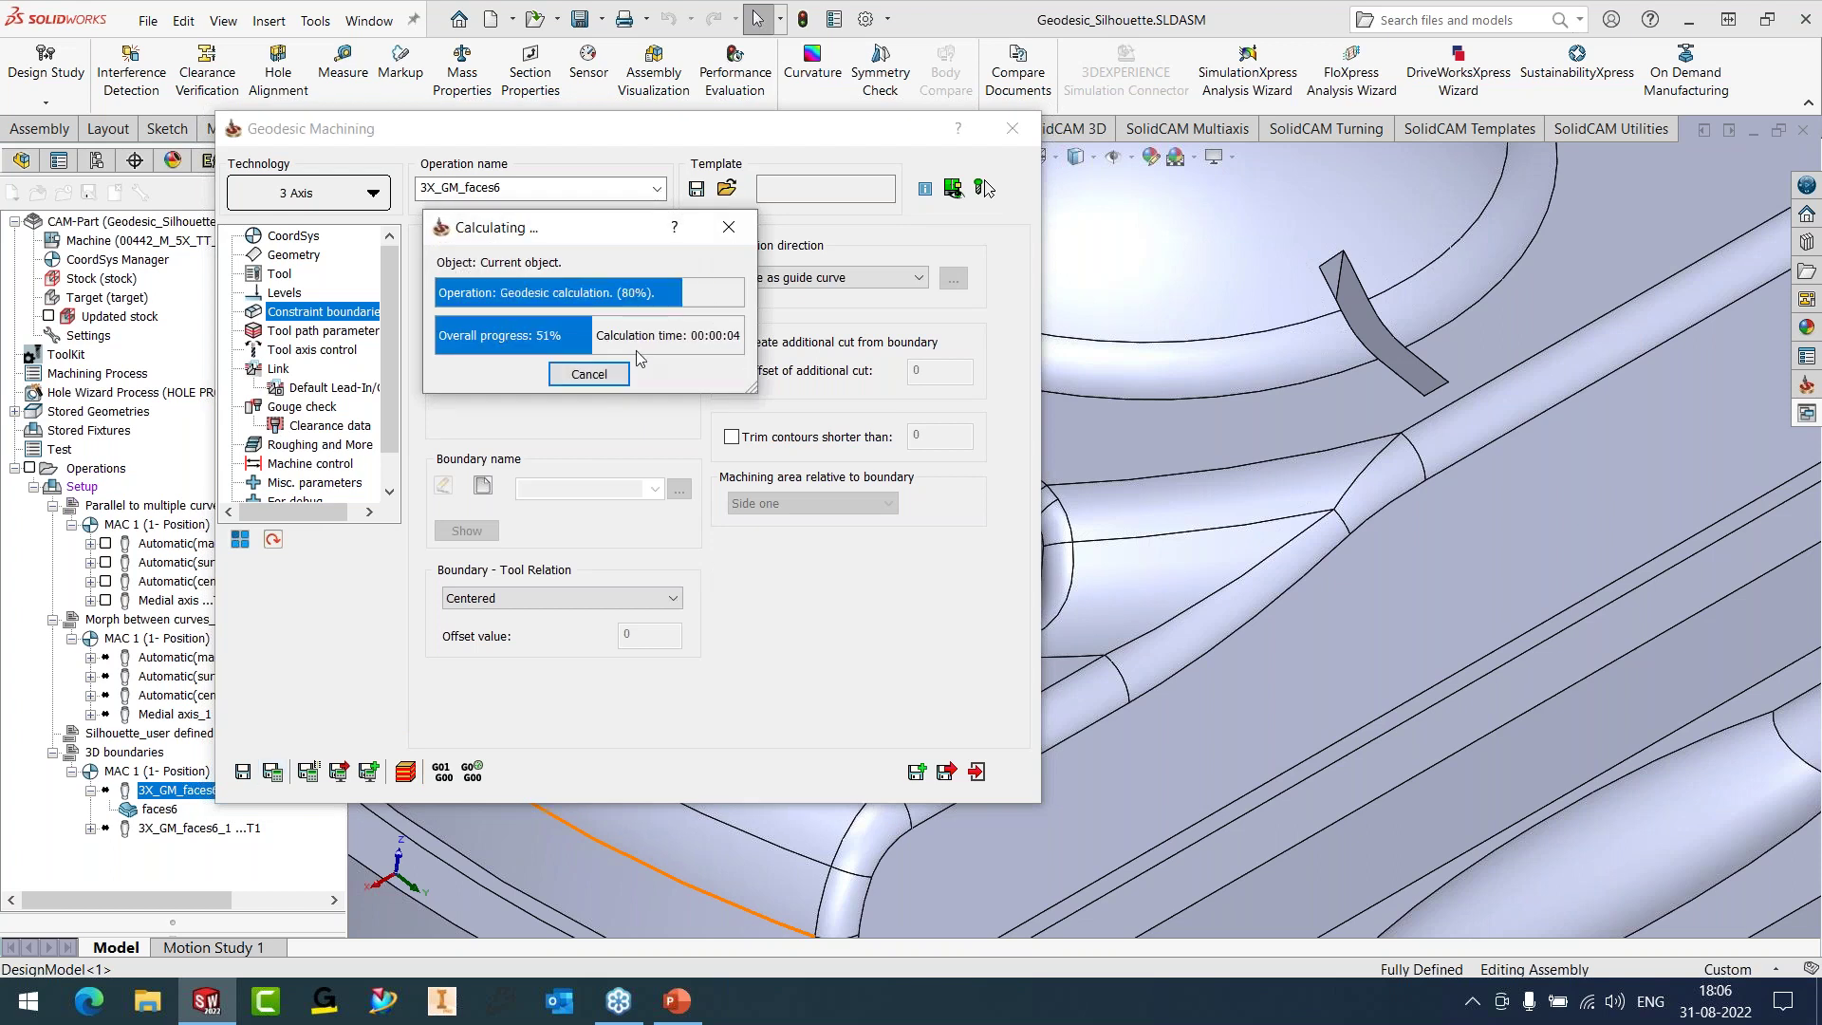
- Examine the 3X_GM_faces6 tool path around the pocket rim, close the operation and hide its tool path
double_click(633, 134)
scroll(759, 494, down, 3)
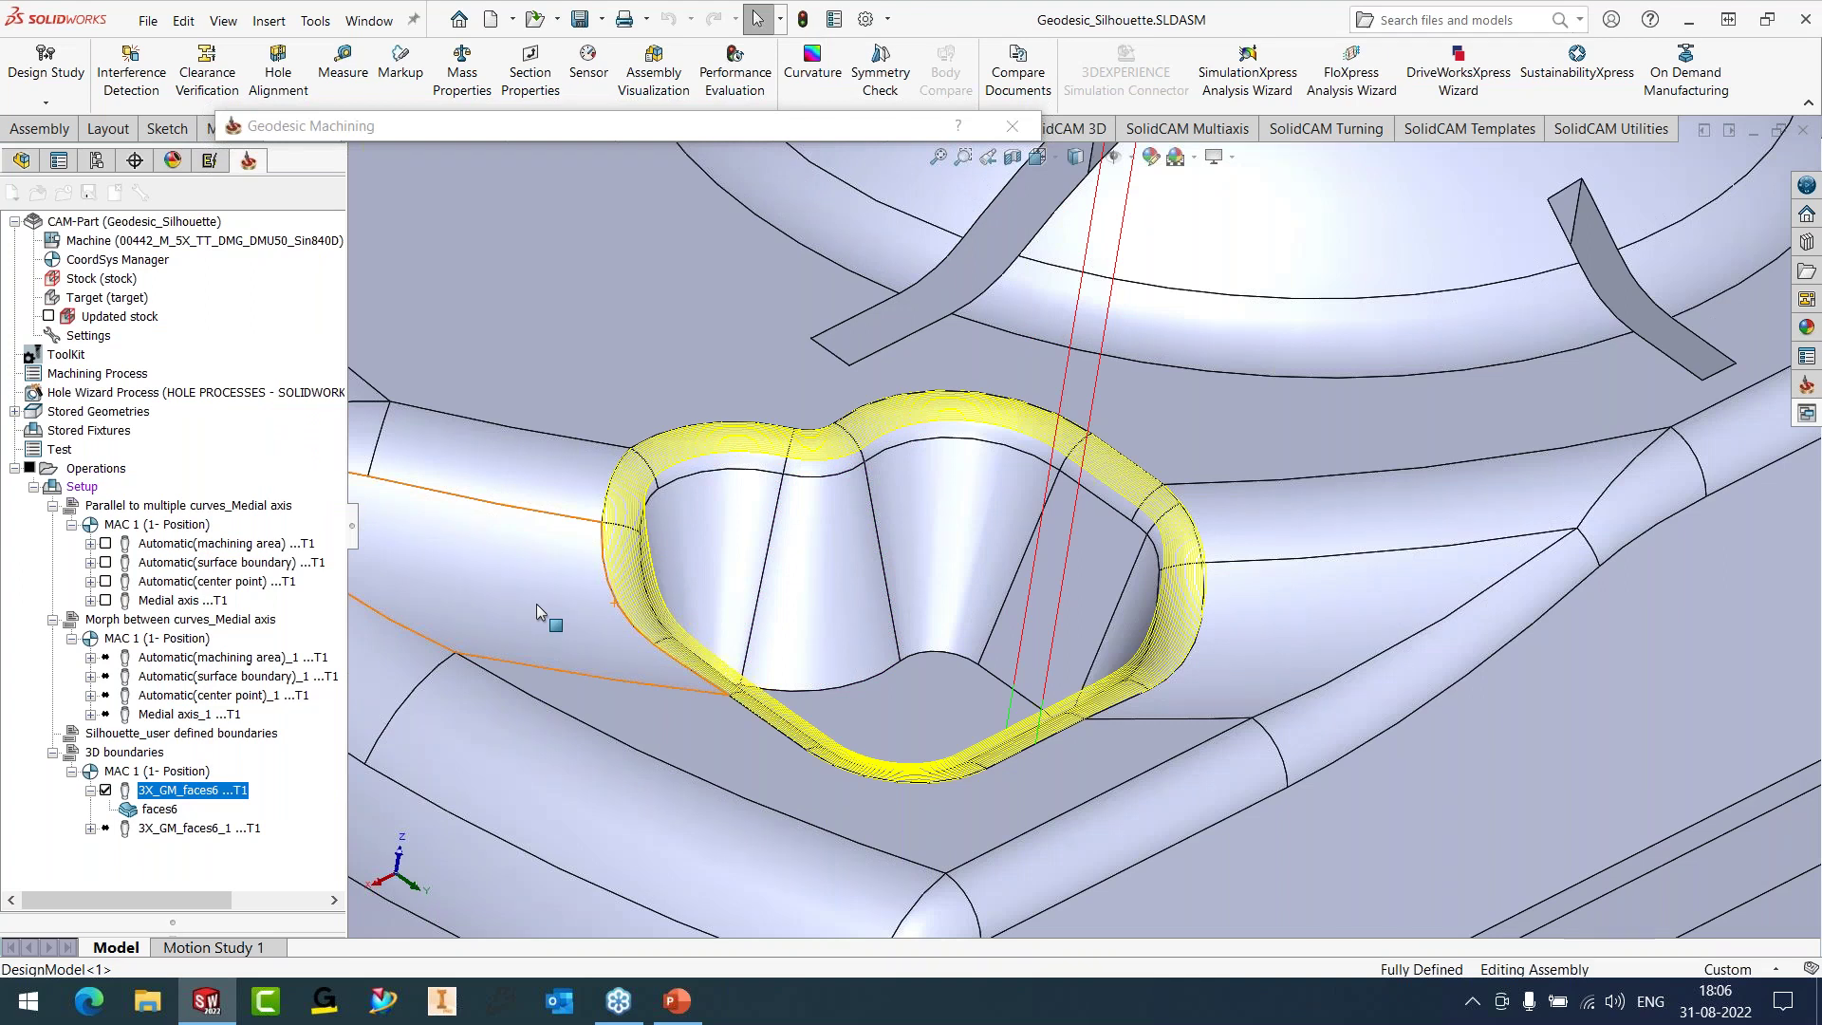
click(514, 419)
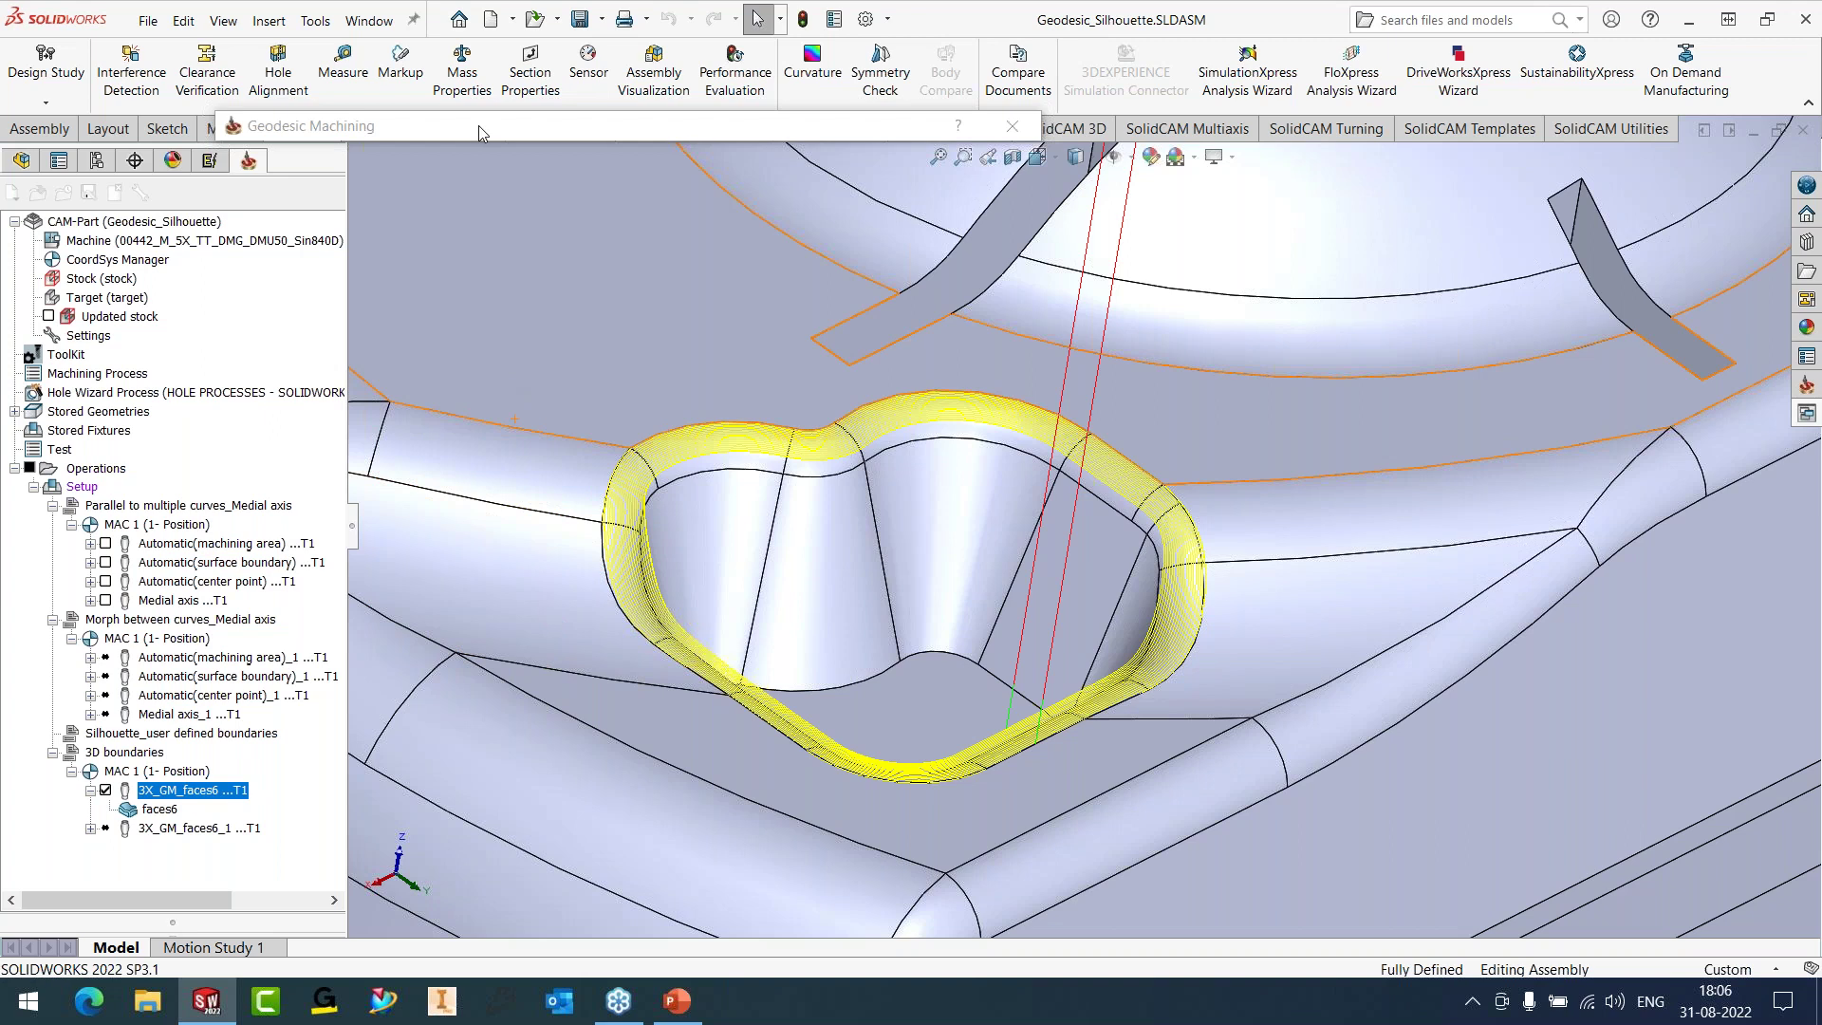
click(1012, 126)
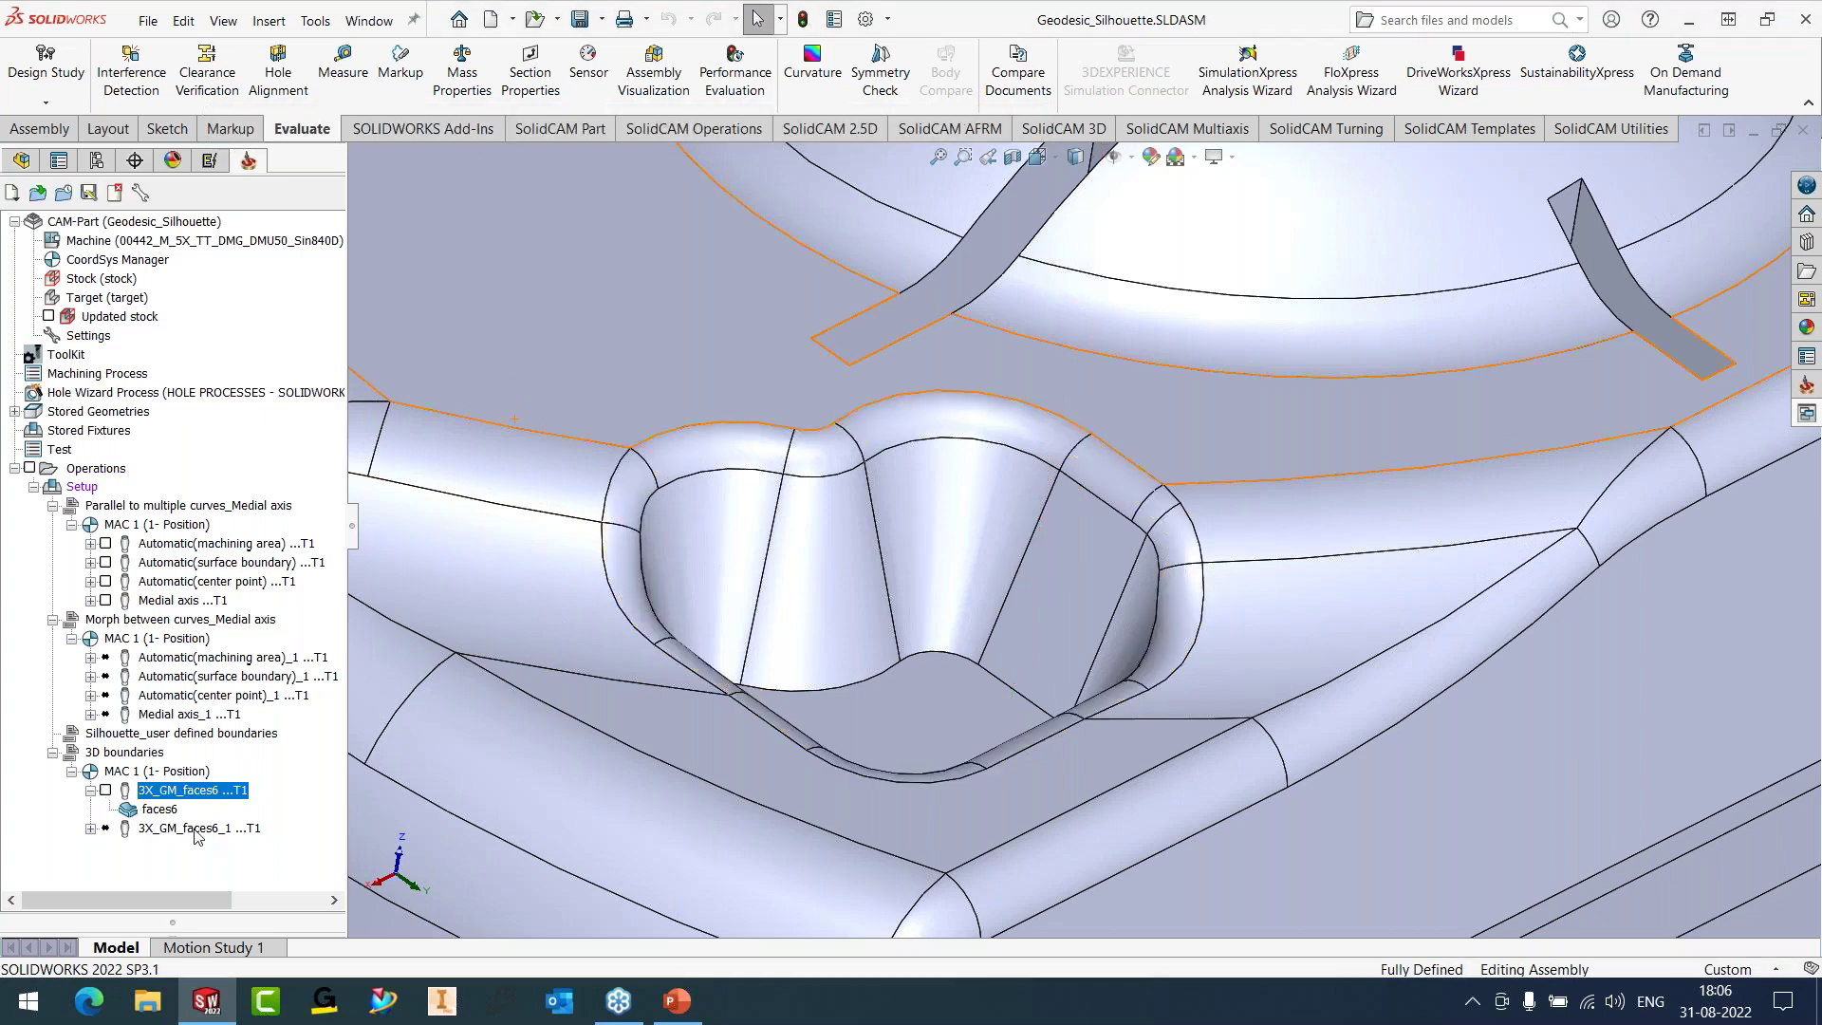
- Edit the 3X_GM_faces6_1 operation with the Created automatically - 3D Boundaries type, and save and calculate it
right_click(197, 831)
click(304, 243)
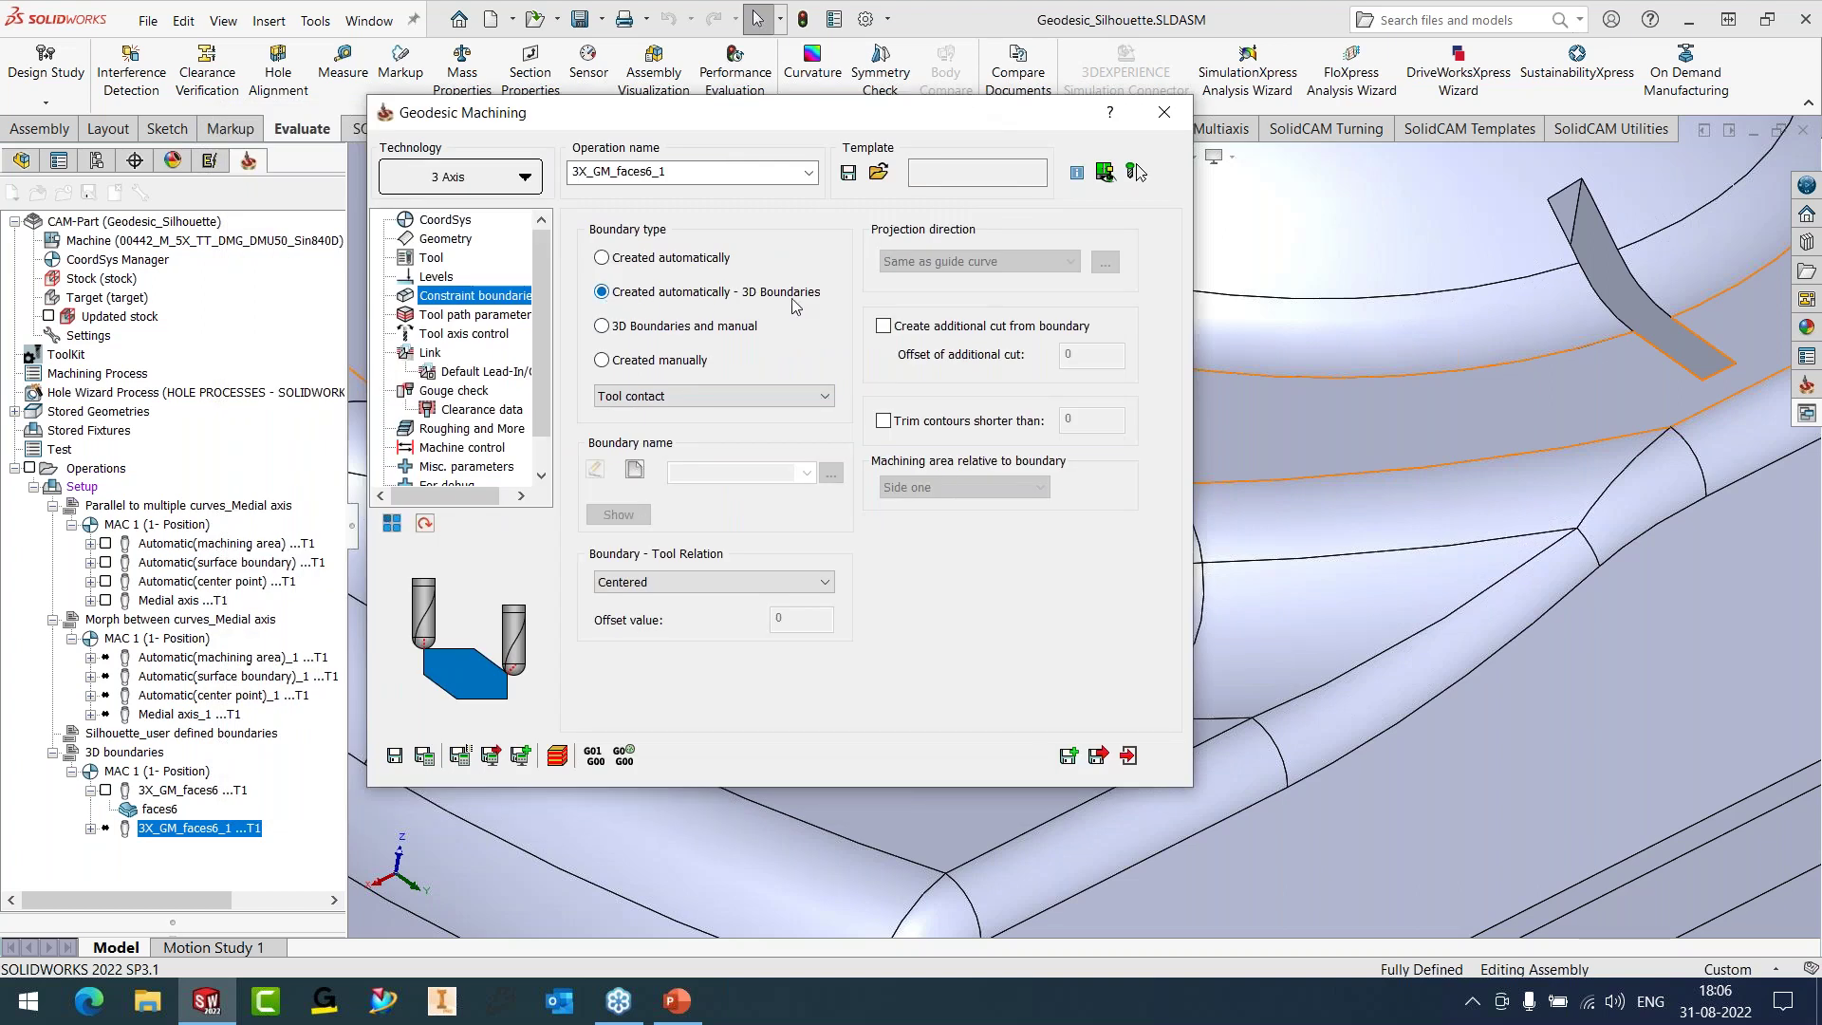
click(424, 756)
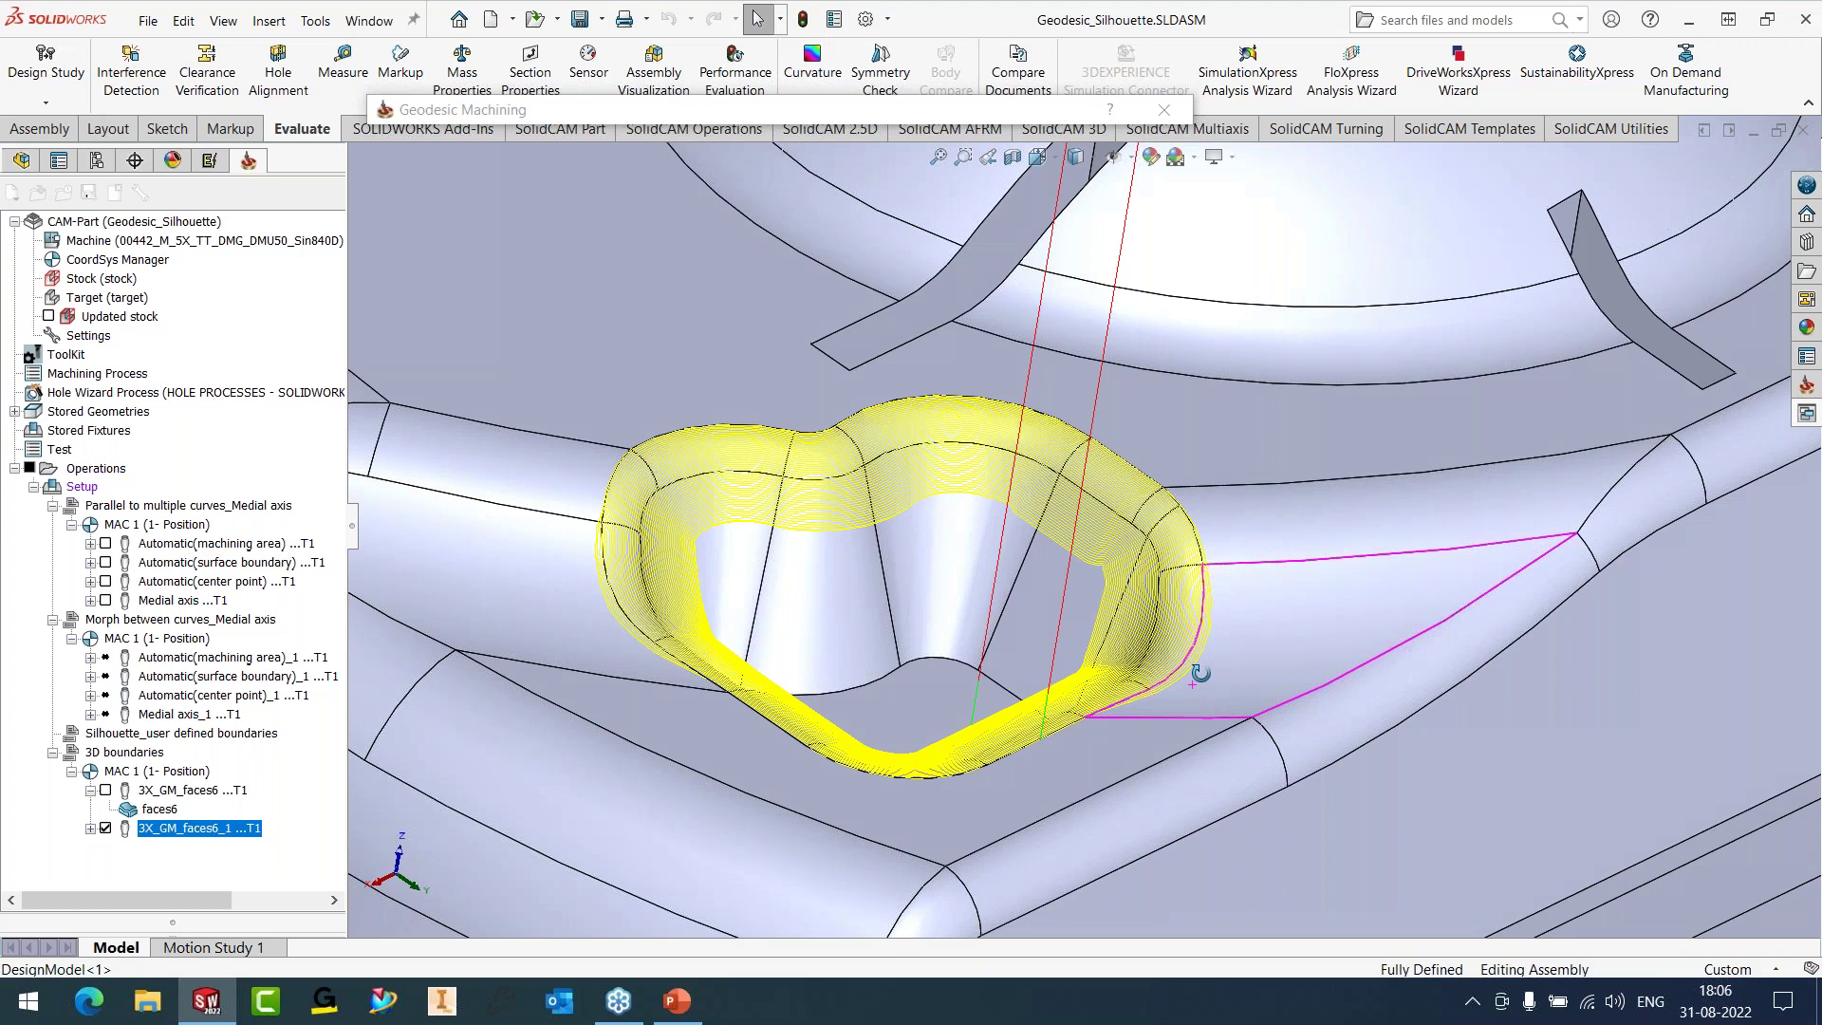
- Examine the 3X_GM_faces6_1 tool path around the pocket rim from several angles and recheck its constraint boundary settings
middle_drag(1200, 673, 1176, 665)
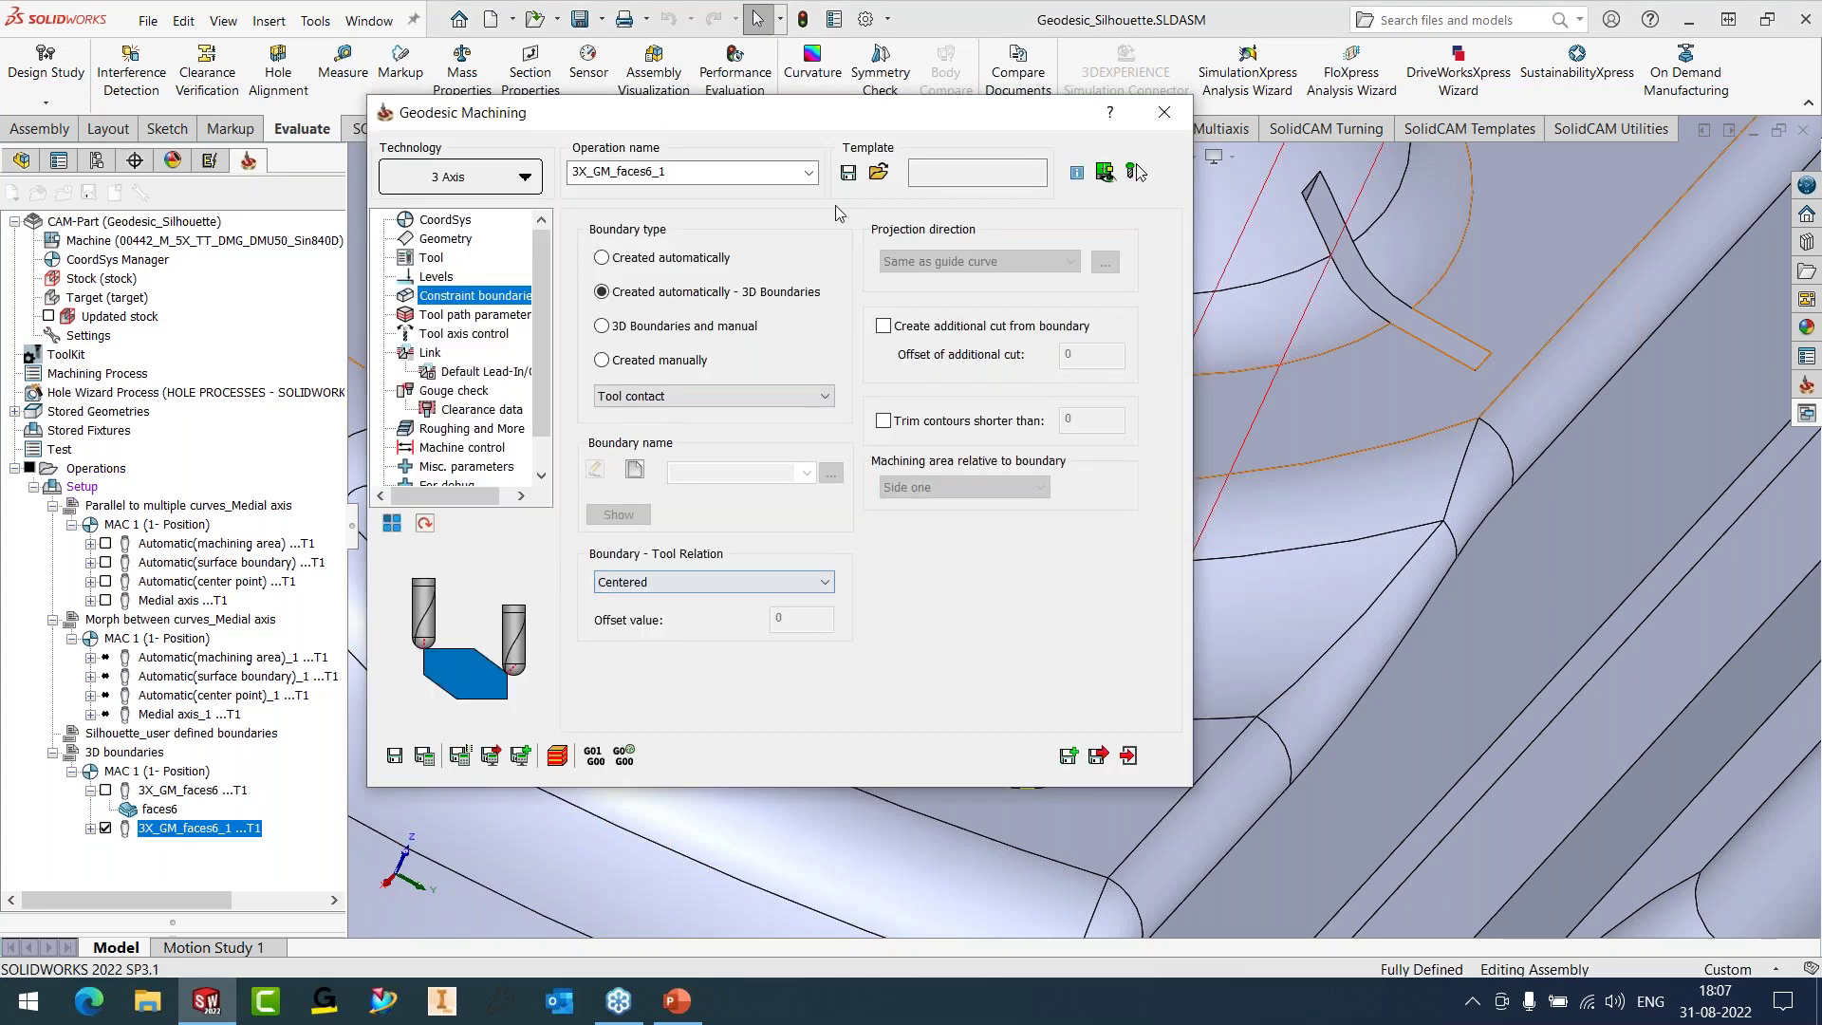
double_click(926, 116)
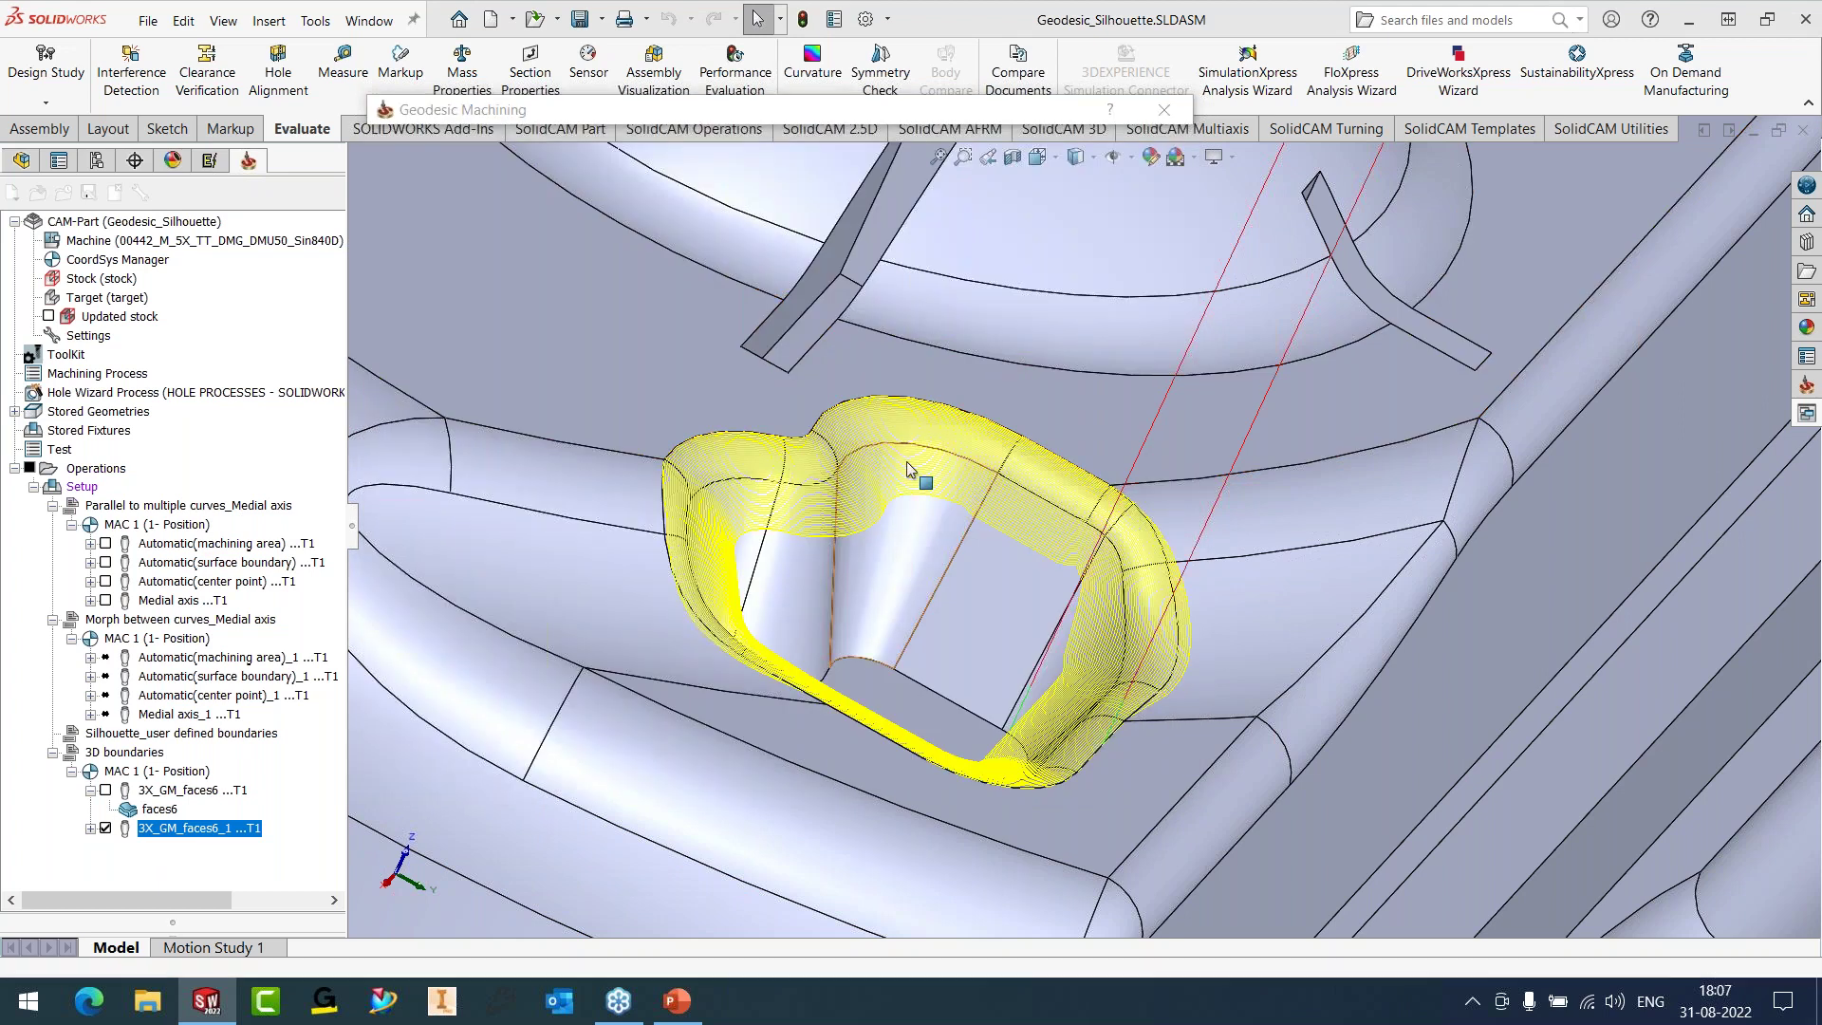
middle_drag(909, 469, 825, 664)
scroll(1089, 518, up, 3)
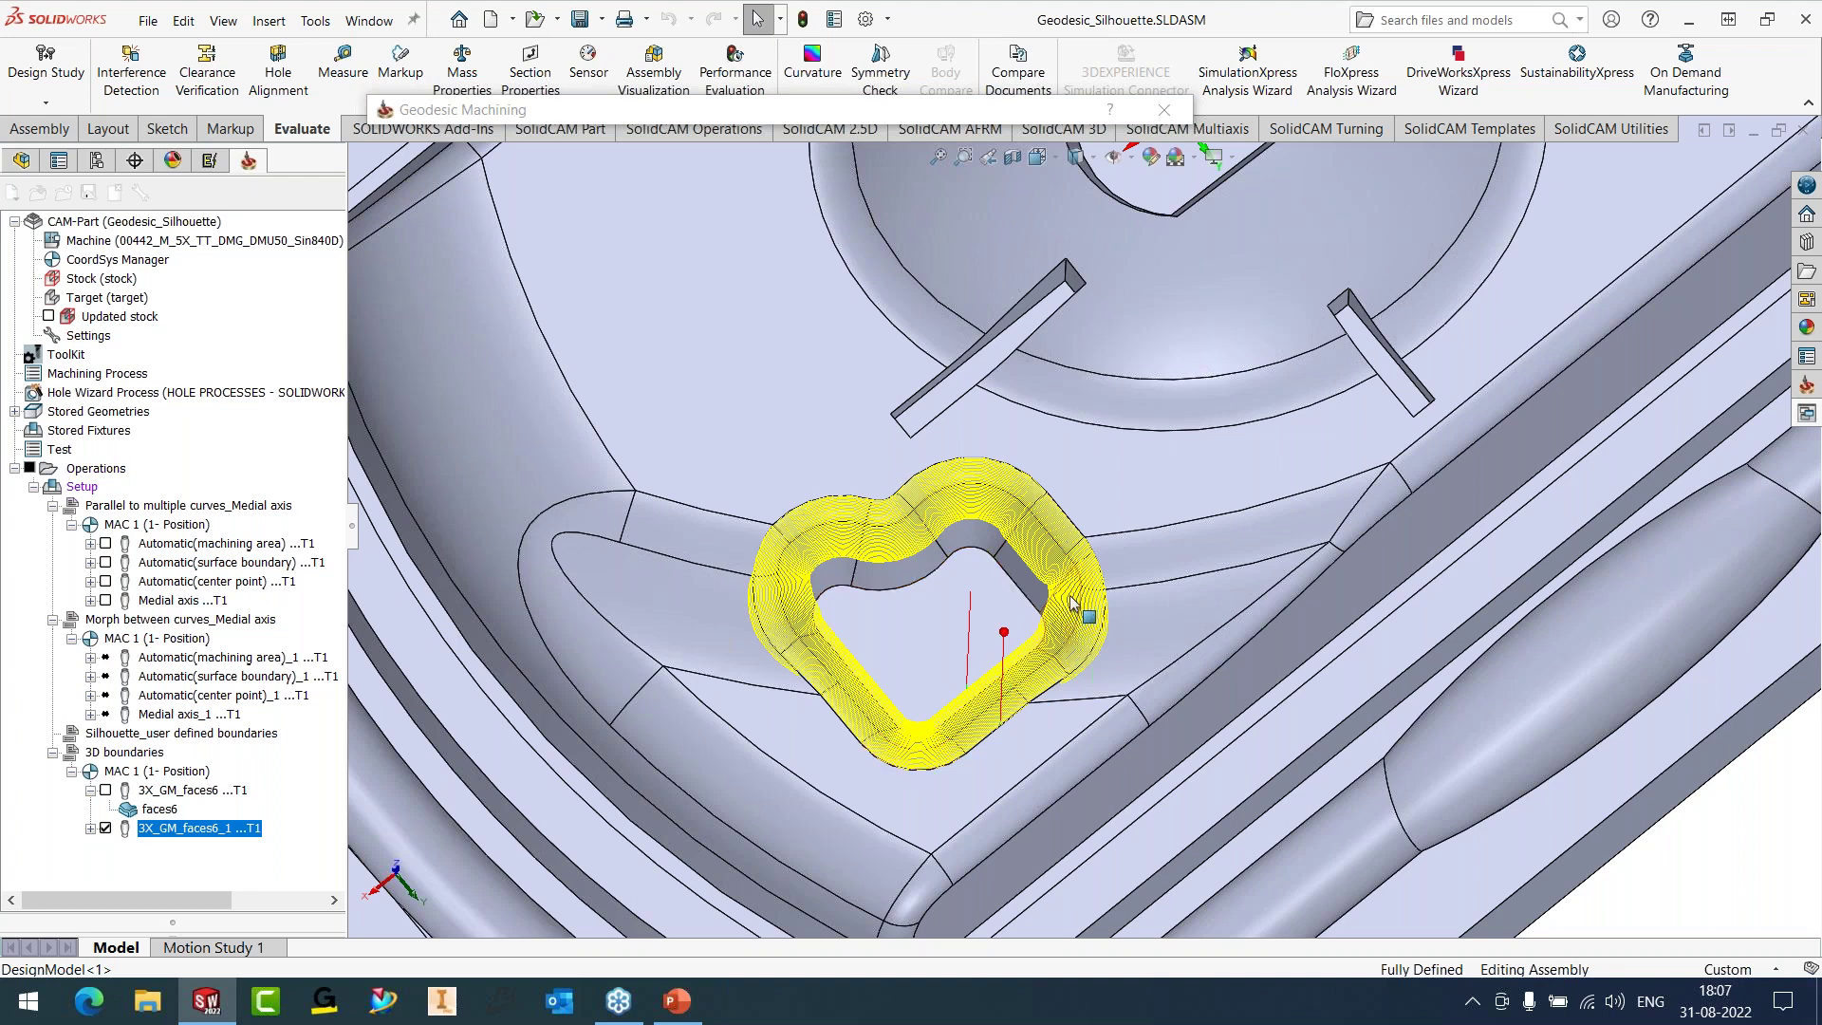
middle_drag(1069, 592, 979, 598)
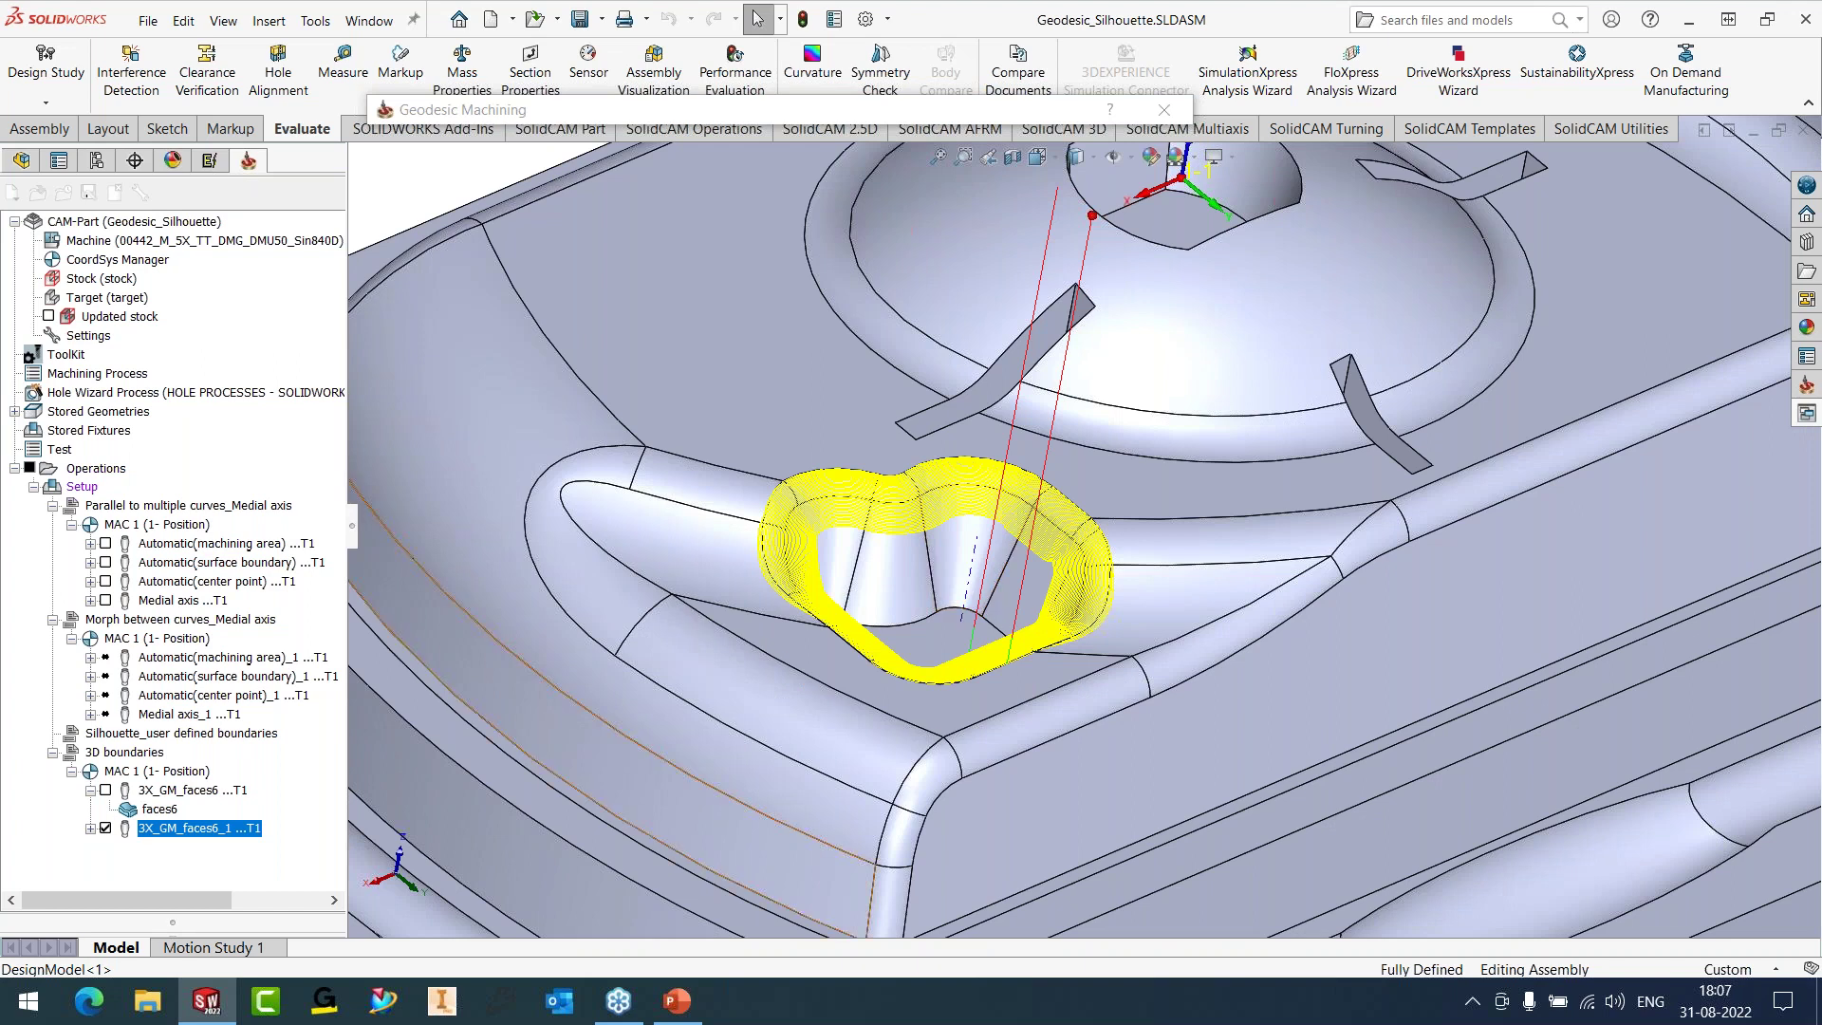
- Hide the 3X_GM_faces6_1 tool path, collapse the 3X_GM_faces6 entry and close the open operation
click(106, 828)
click(91, 791)
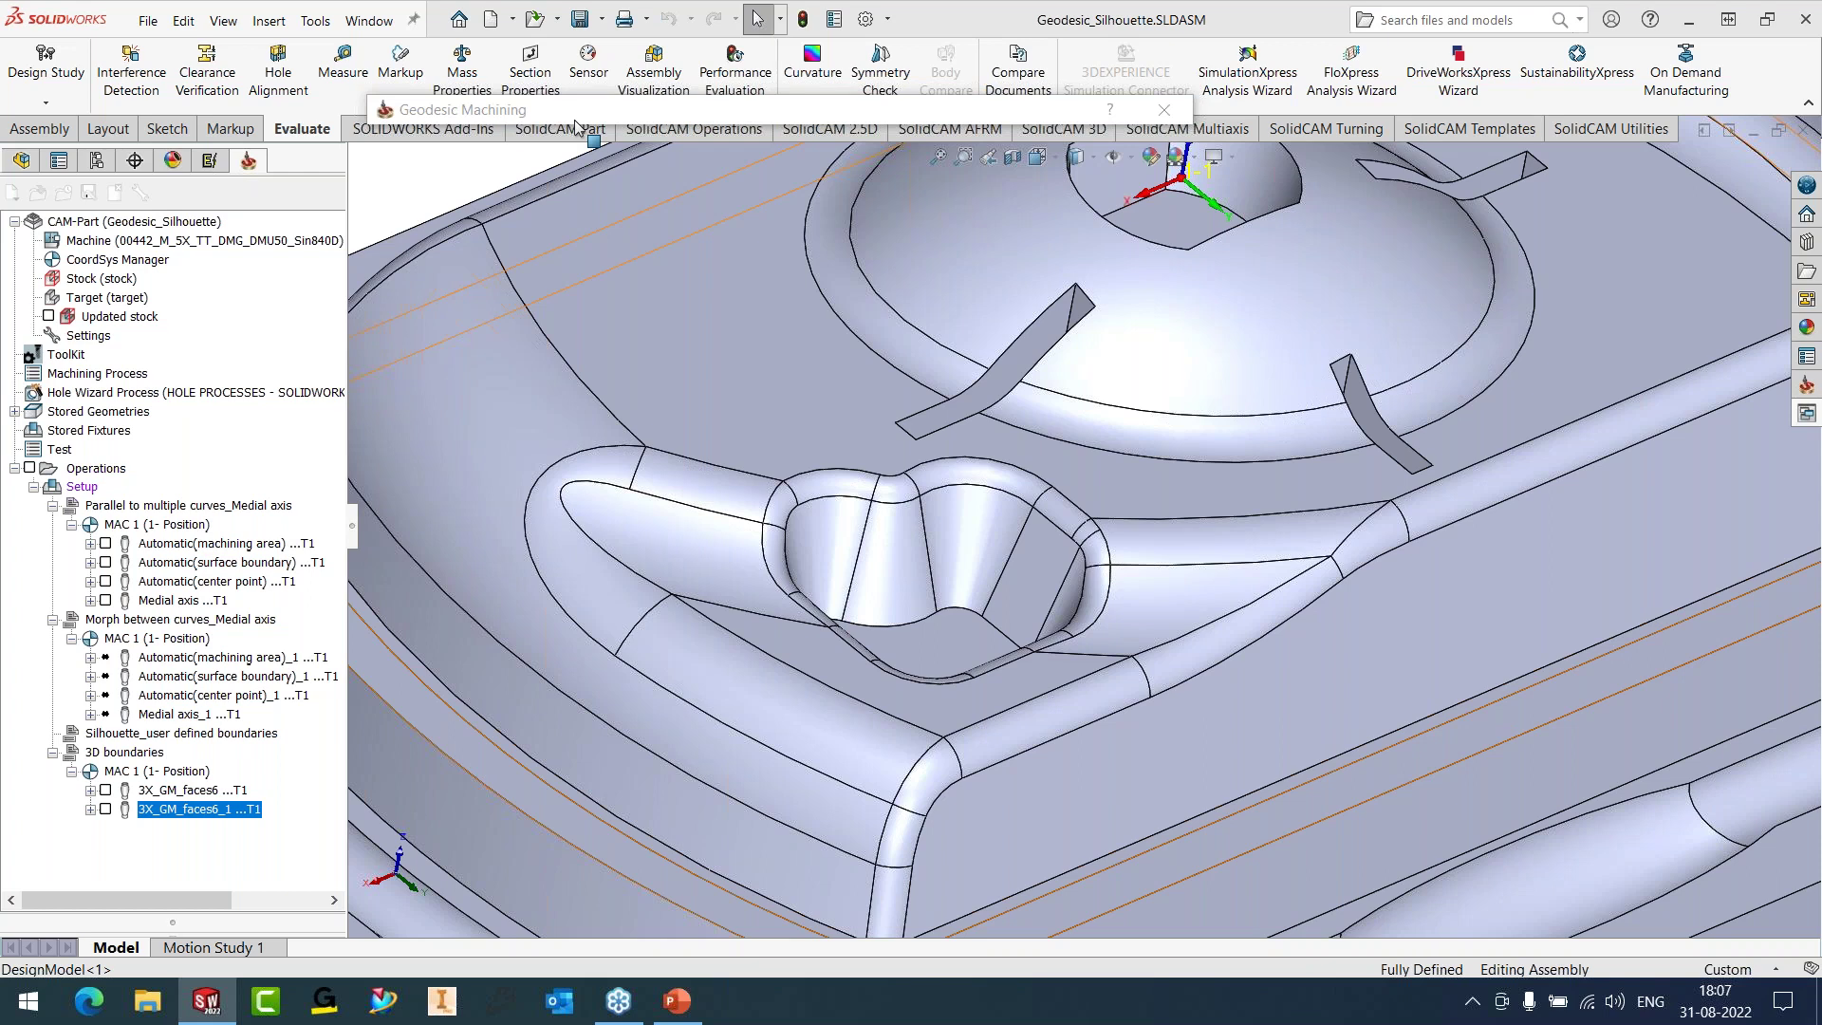
click(318, 21)
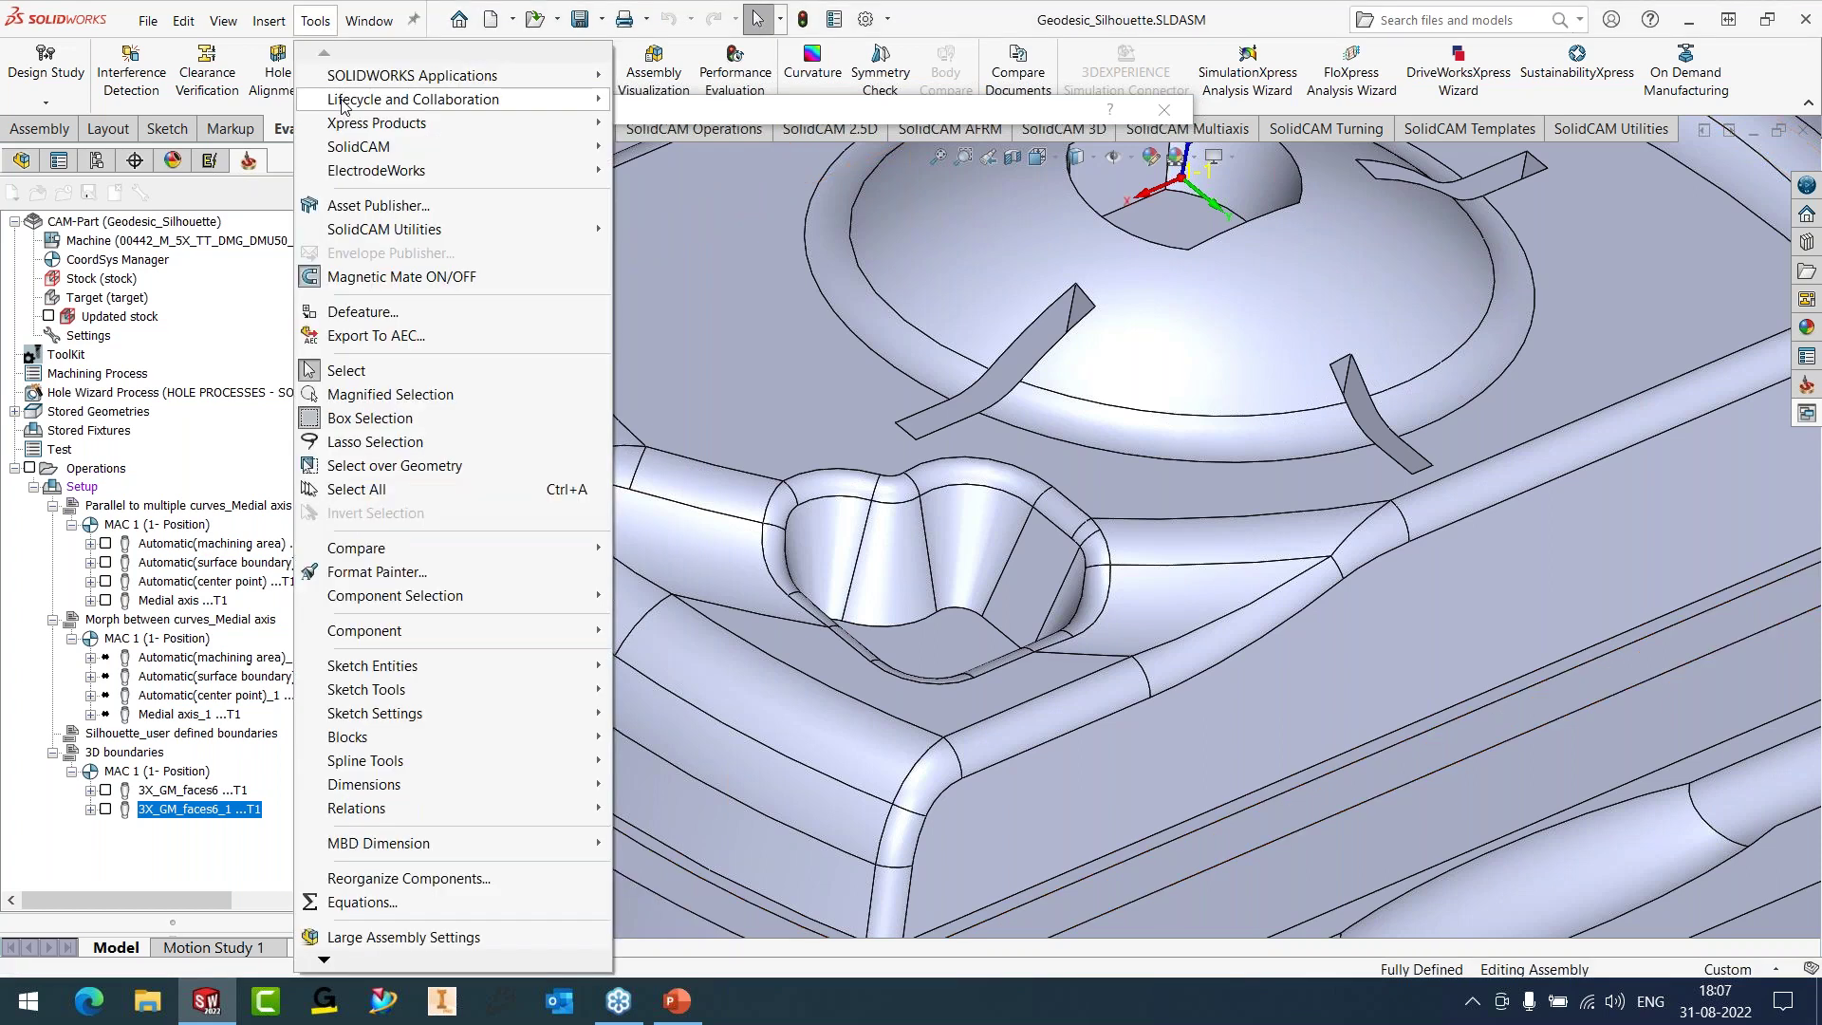
click(1167, 112)
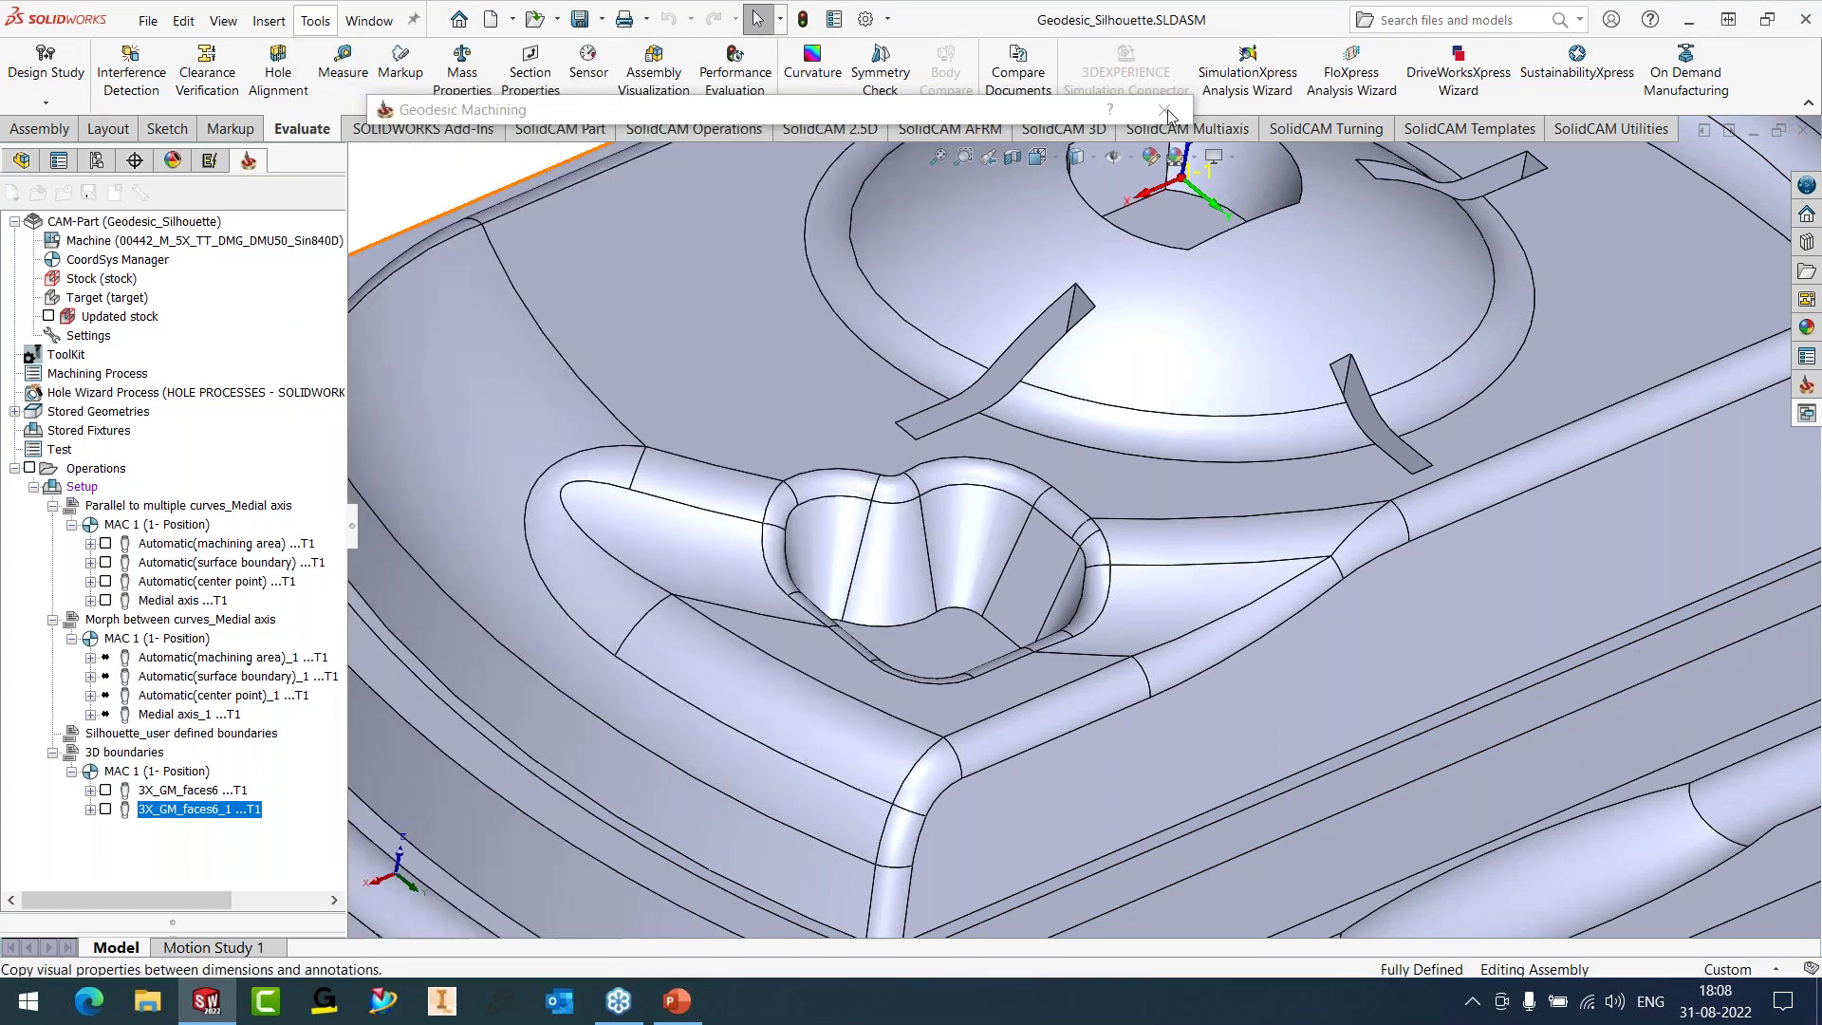
- Open the GEODESIC.prz CAM part from the 3-GEODESIC MEDIAL CUTS folder without locating the original model manually
click(316, 21)
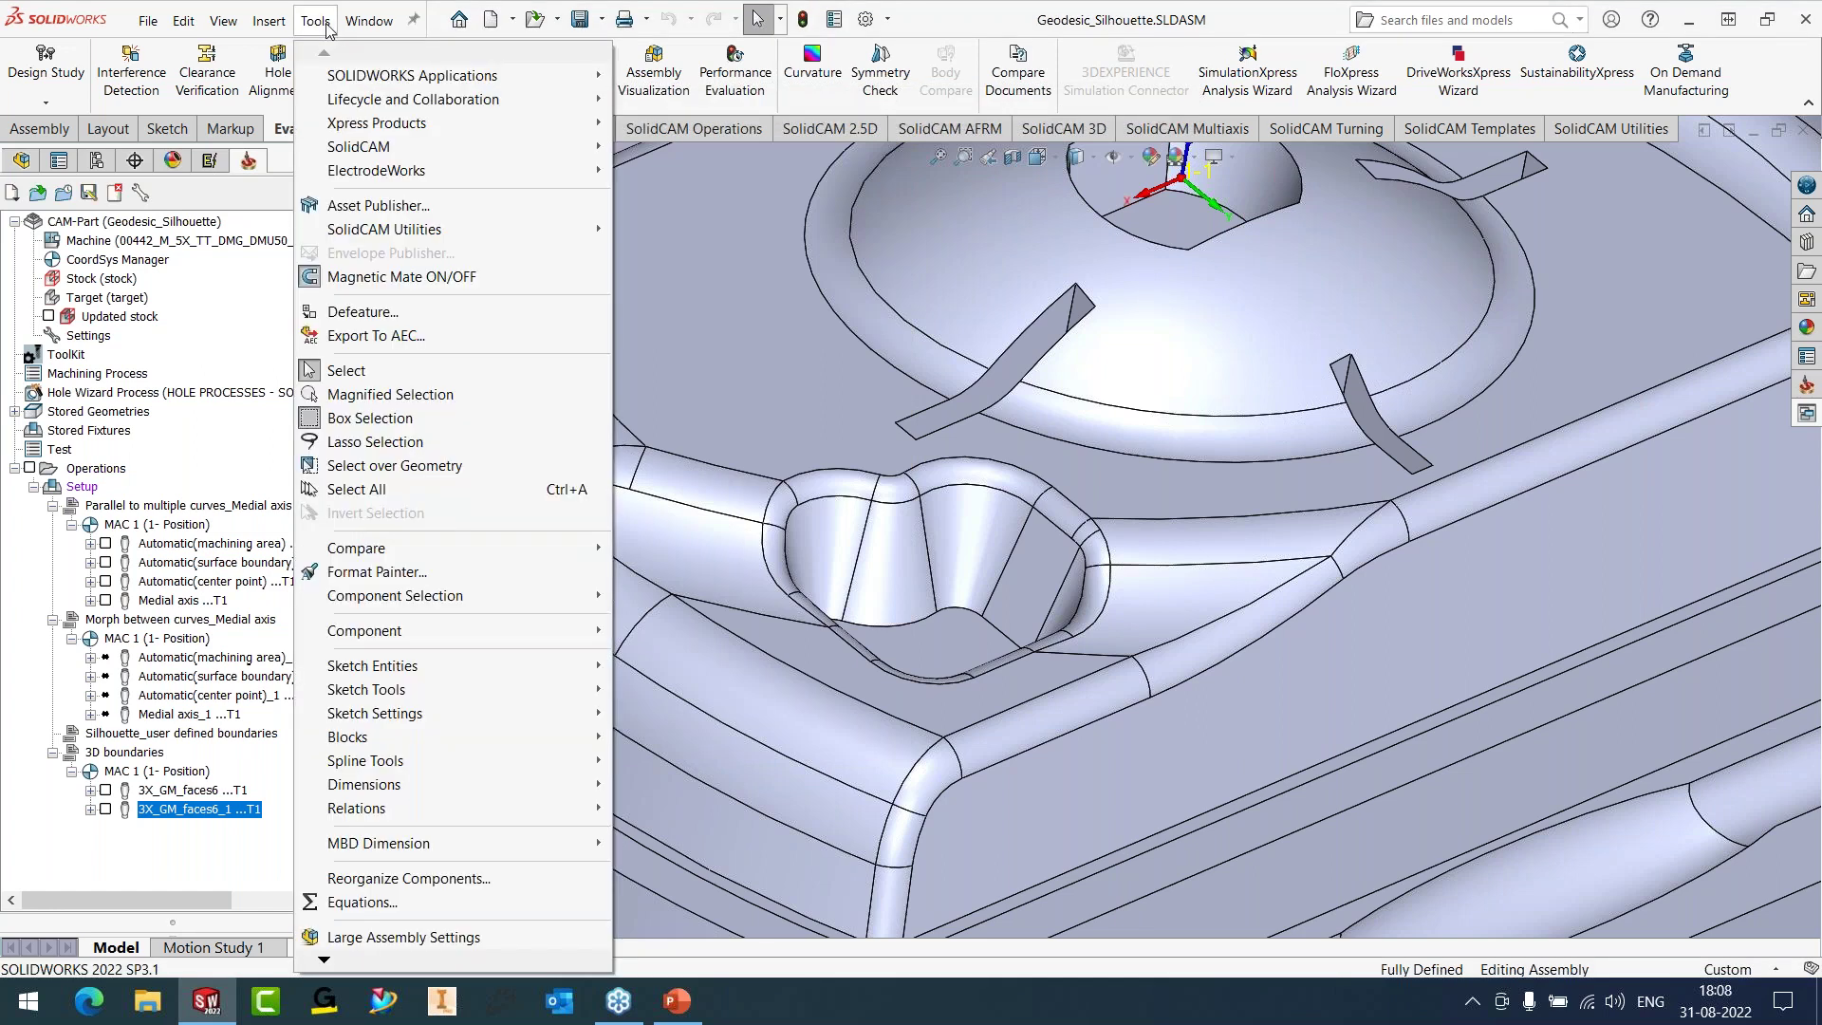
mouse_move(370, 146)
click(680, 171)
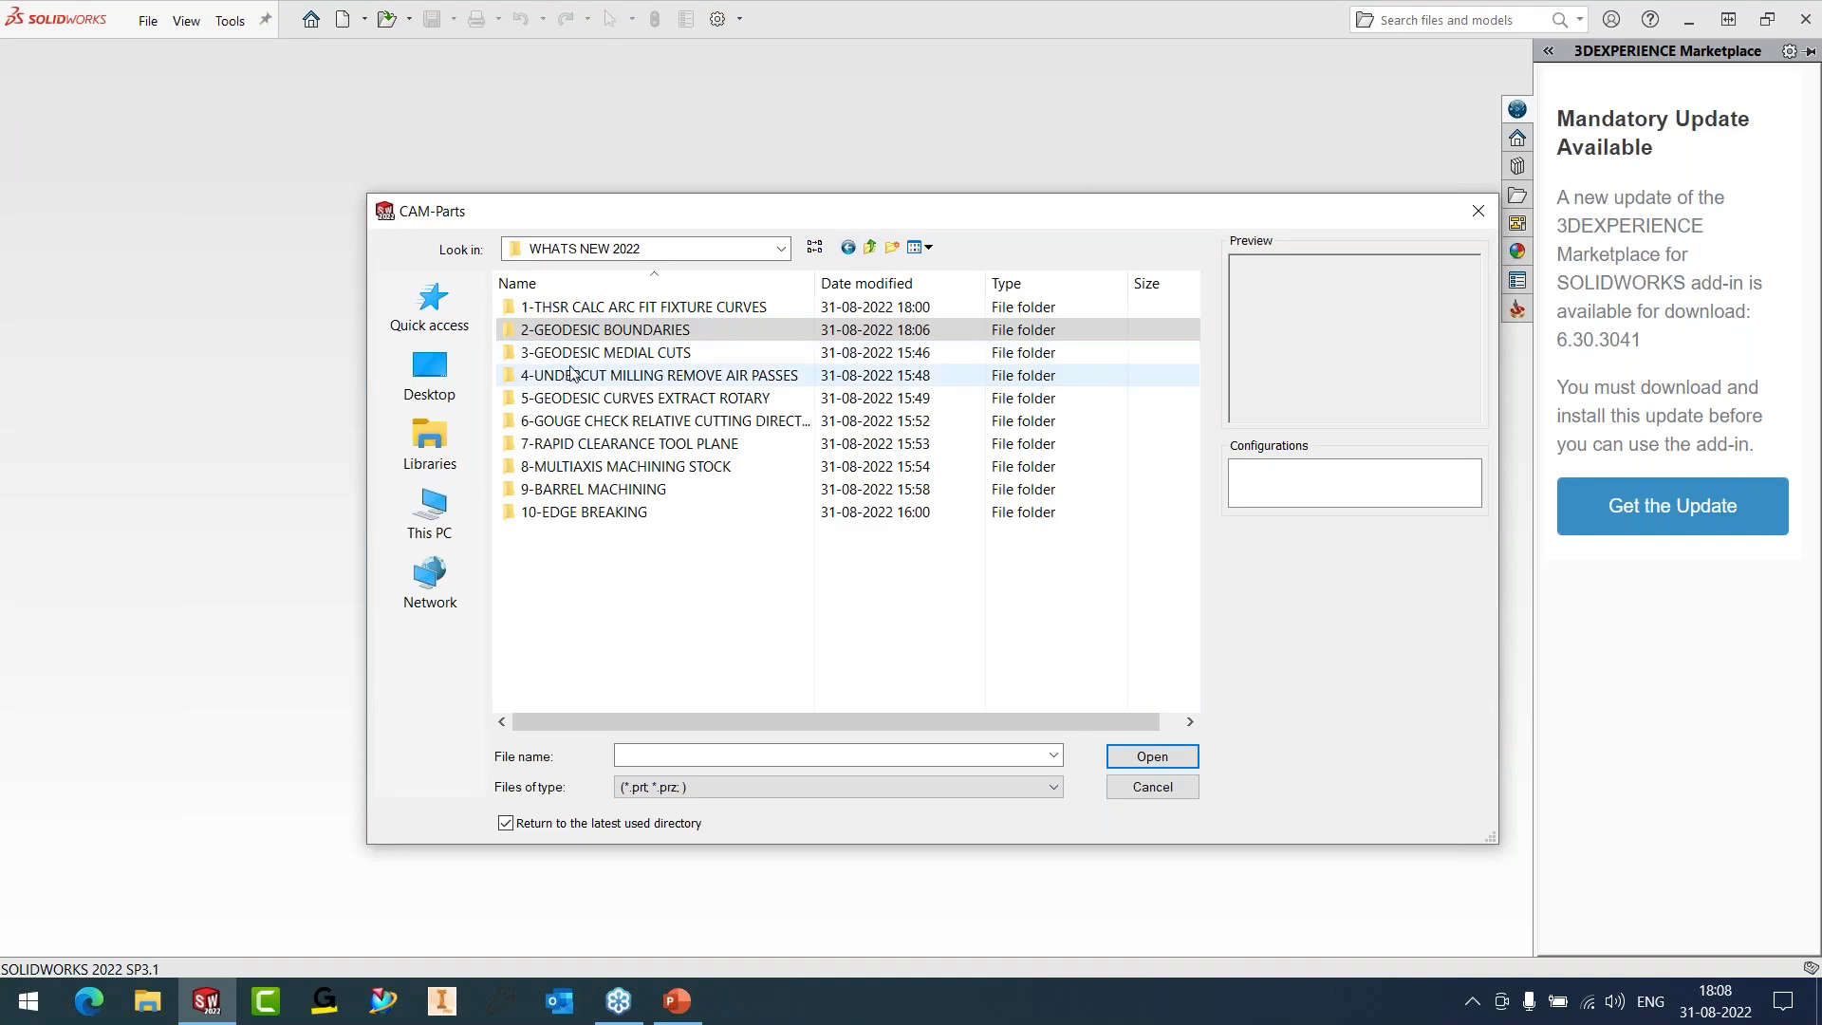
double_click(570, 351)
double_click(835, 307)
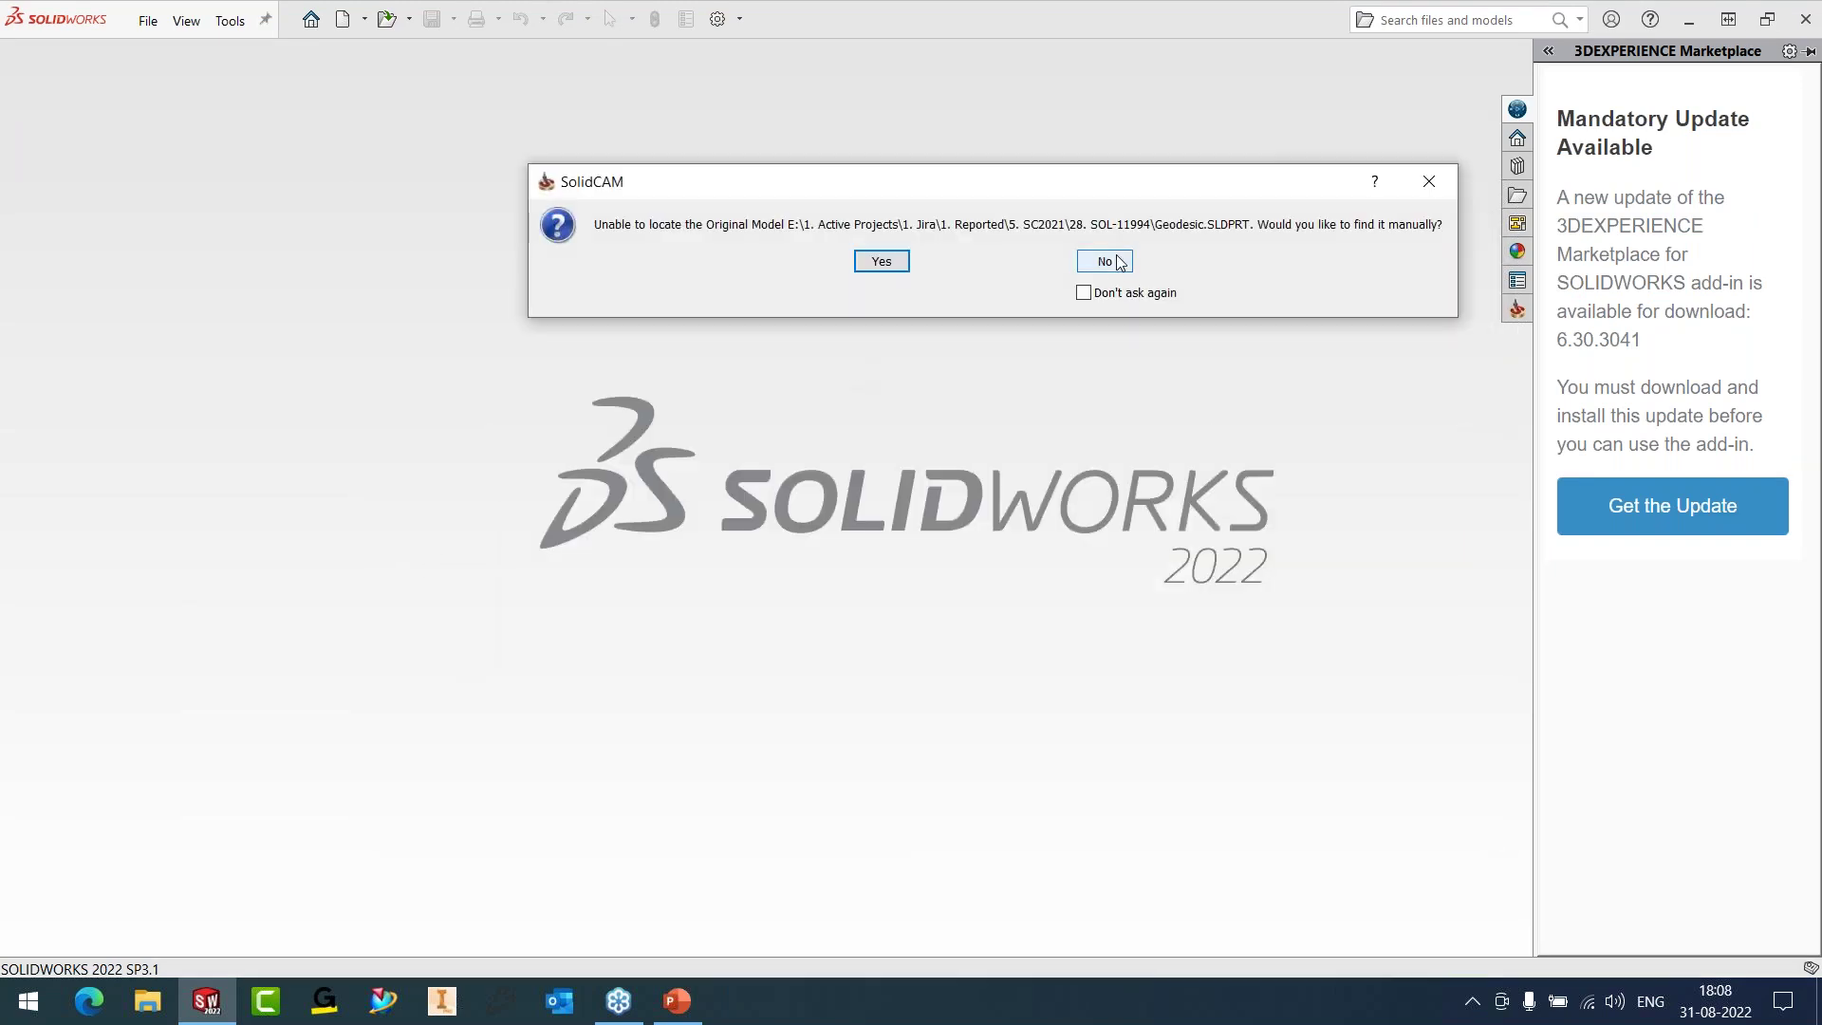
key(Return)
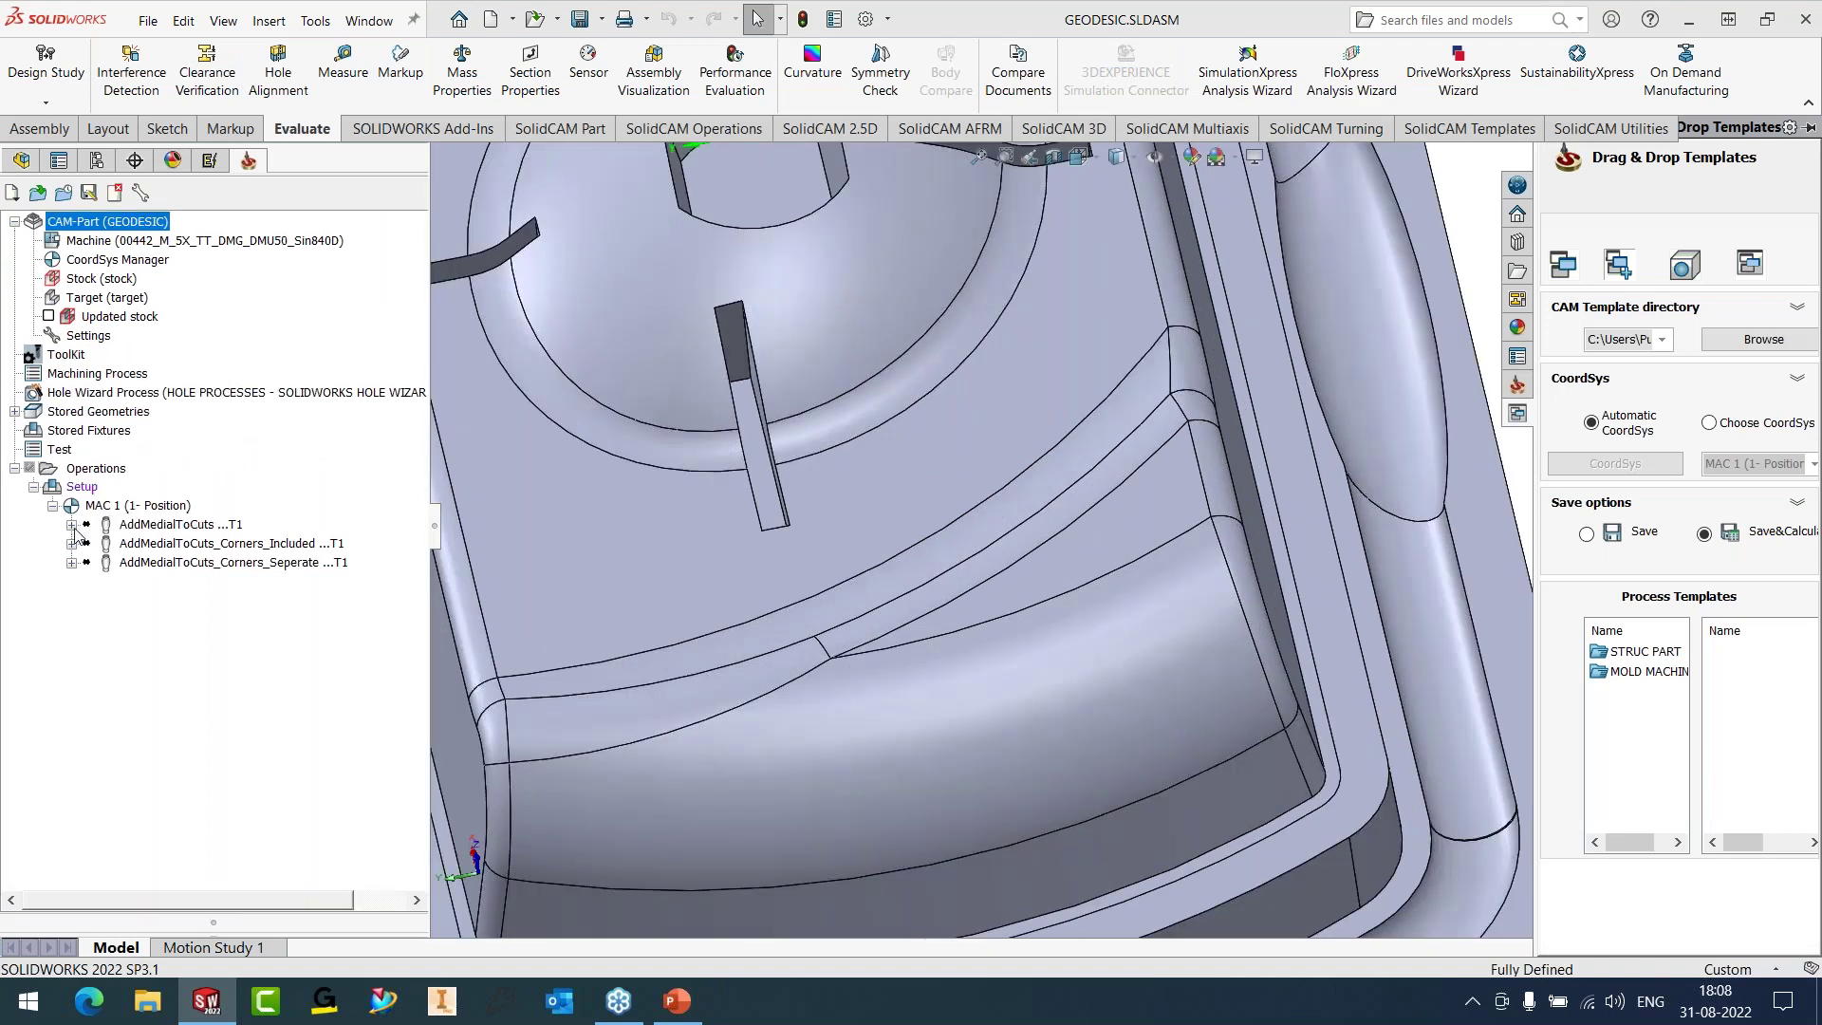
- Highlight the machined faces of the AddMedialToCuts operation on the model and calculate that operation
click(72, 525)
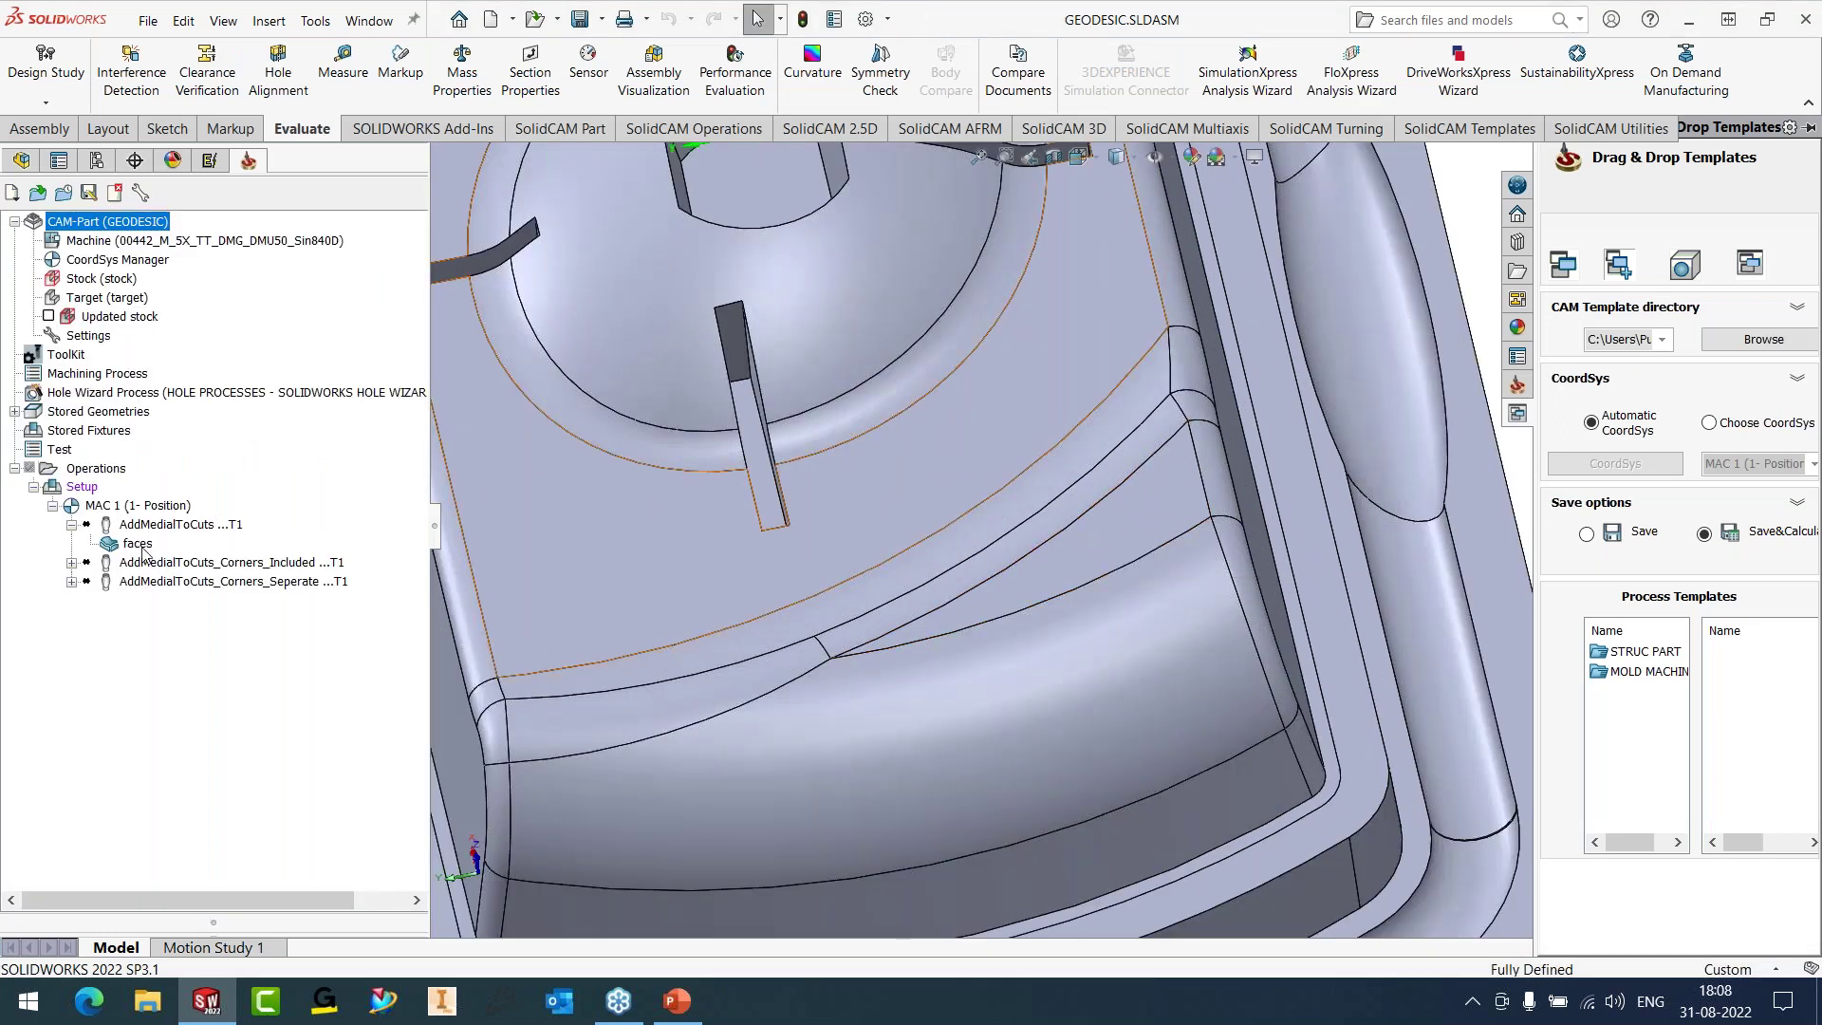
click(138, 543)
scroll(1108, 545, down, 5)
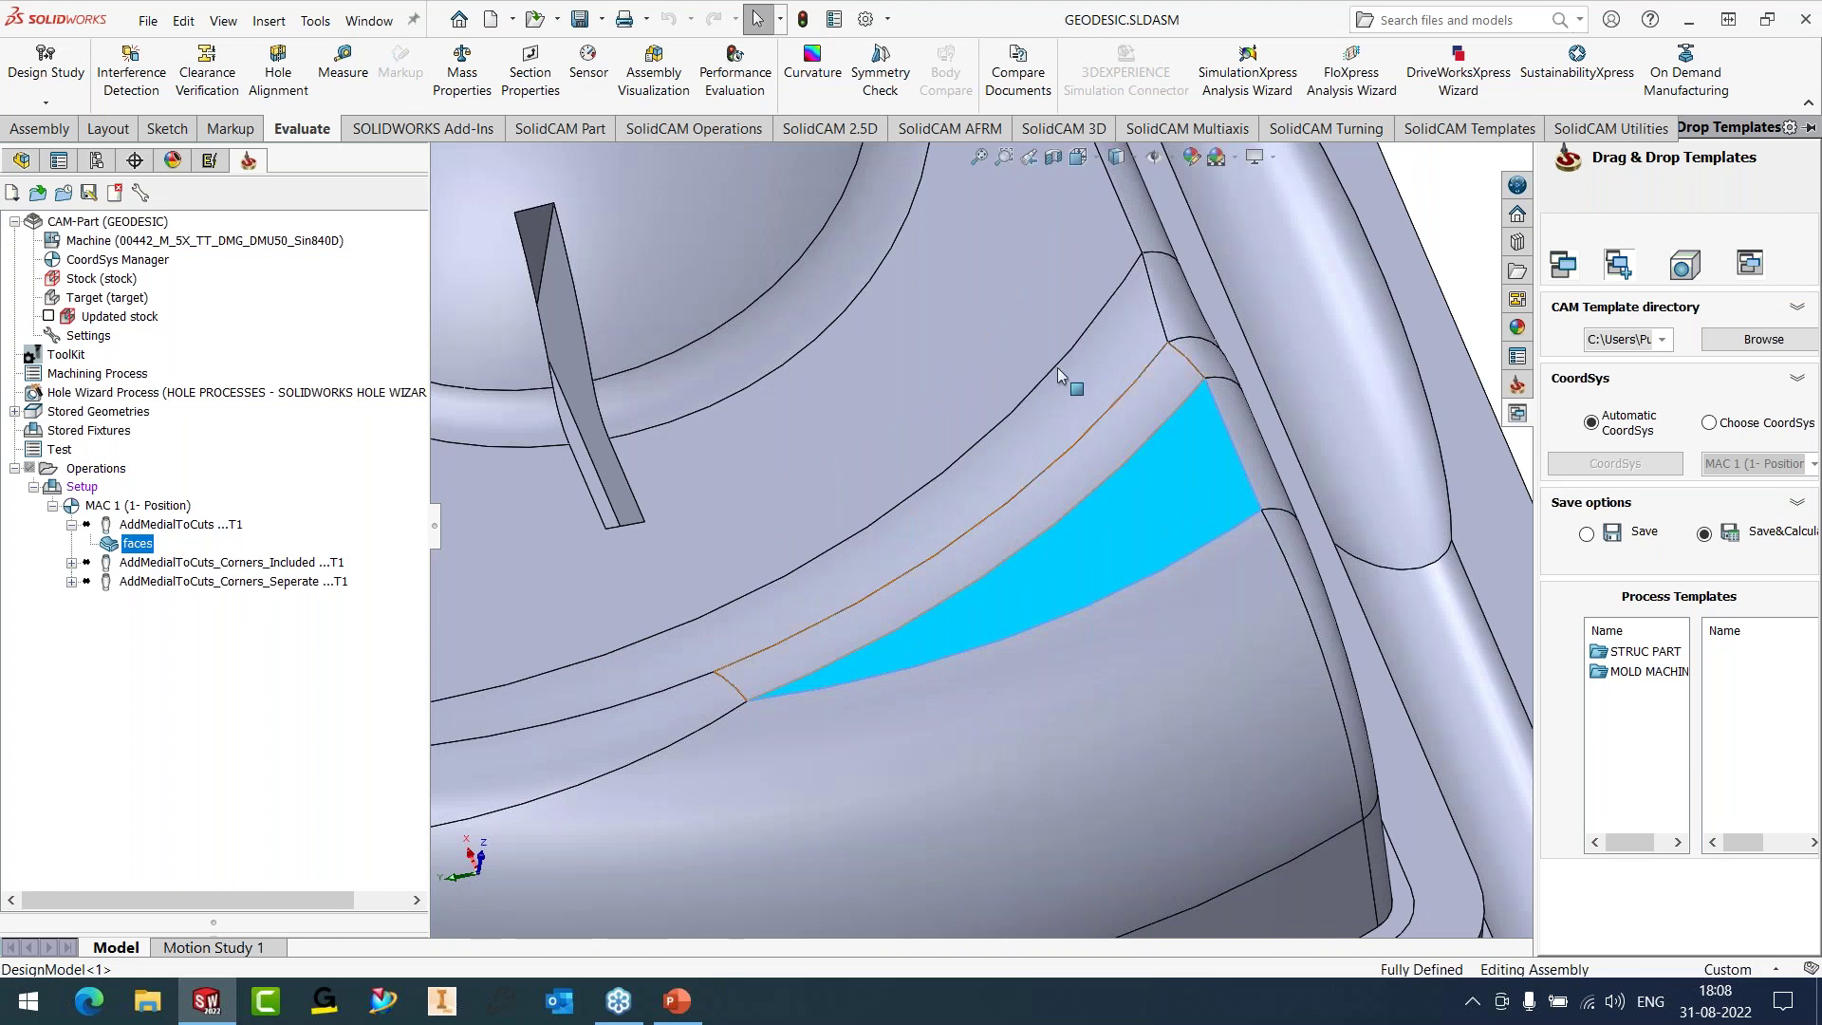
right_click(152, 528)
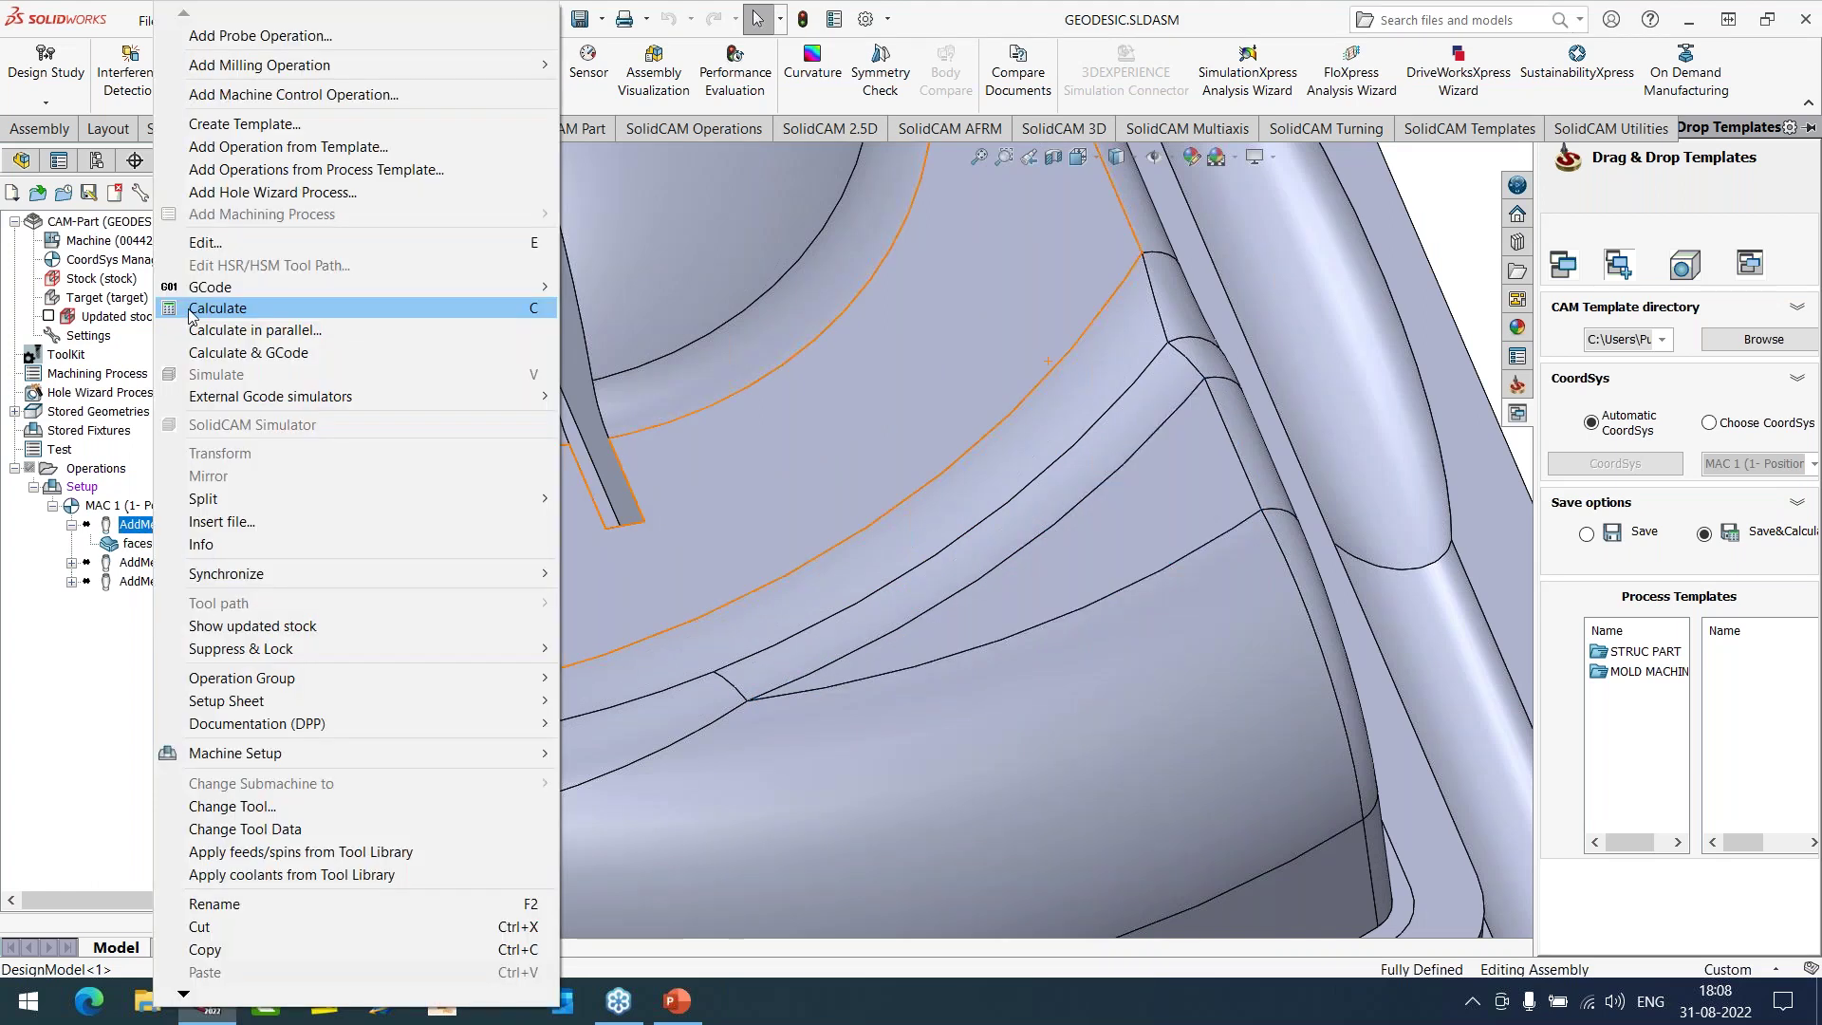
click(532, 307)
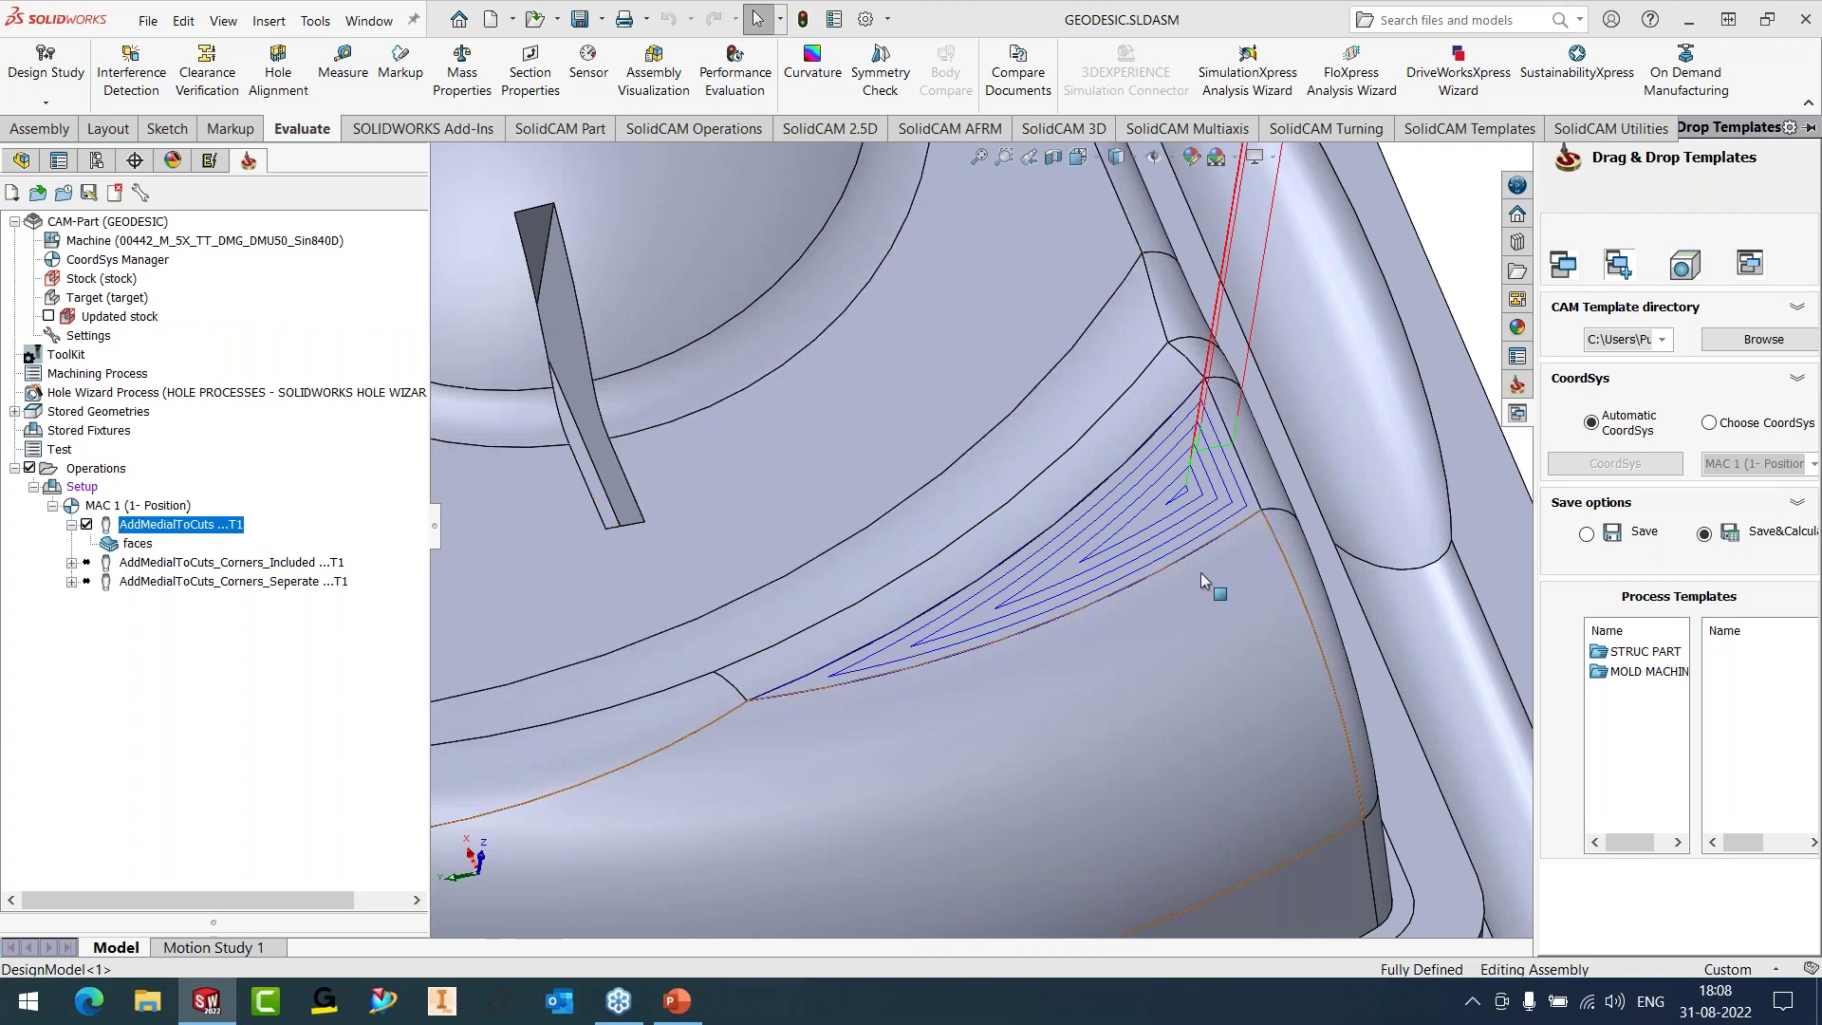
- Examine the AddMedialToCuts tool path at the corners of the triangular face, and hide it
scroll(1174, 445, down, 5)
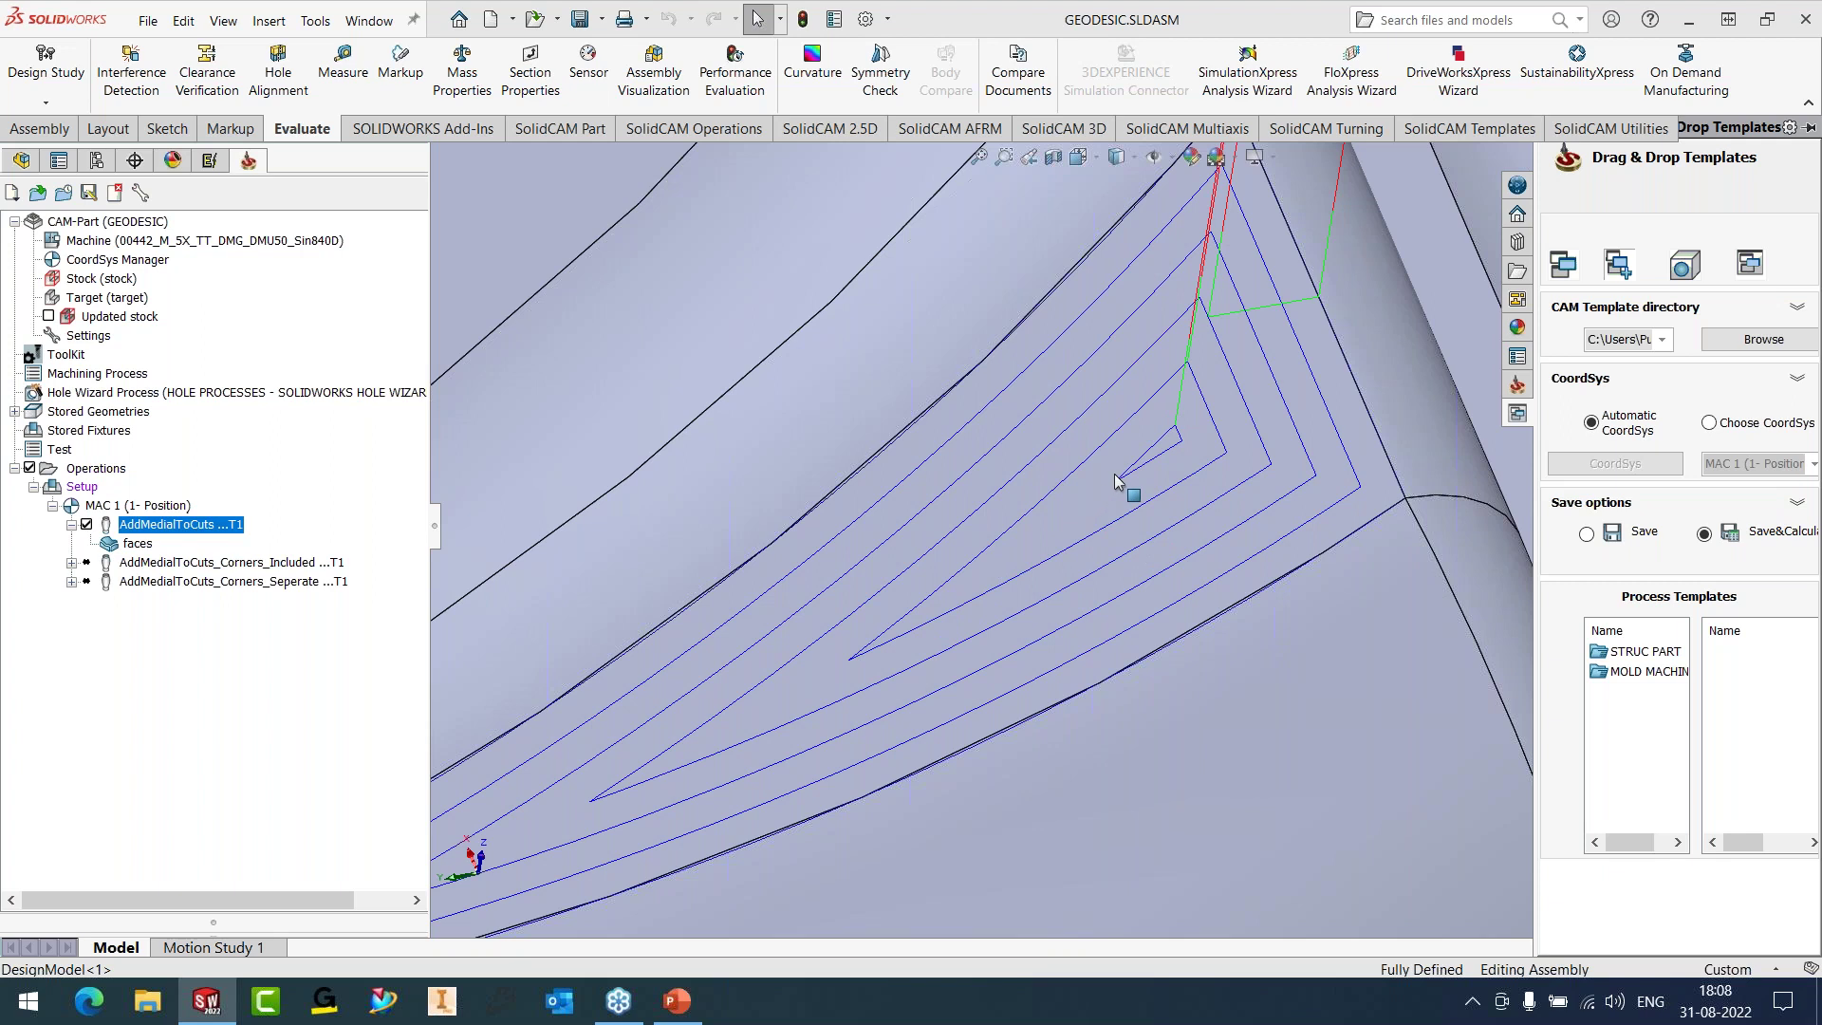
middle_drag(811, 702, 900, 666)
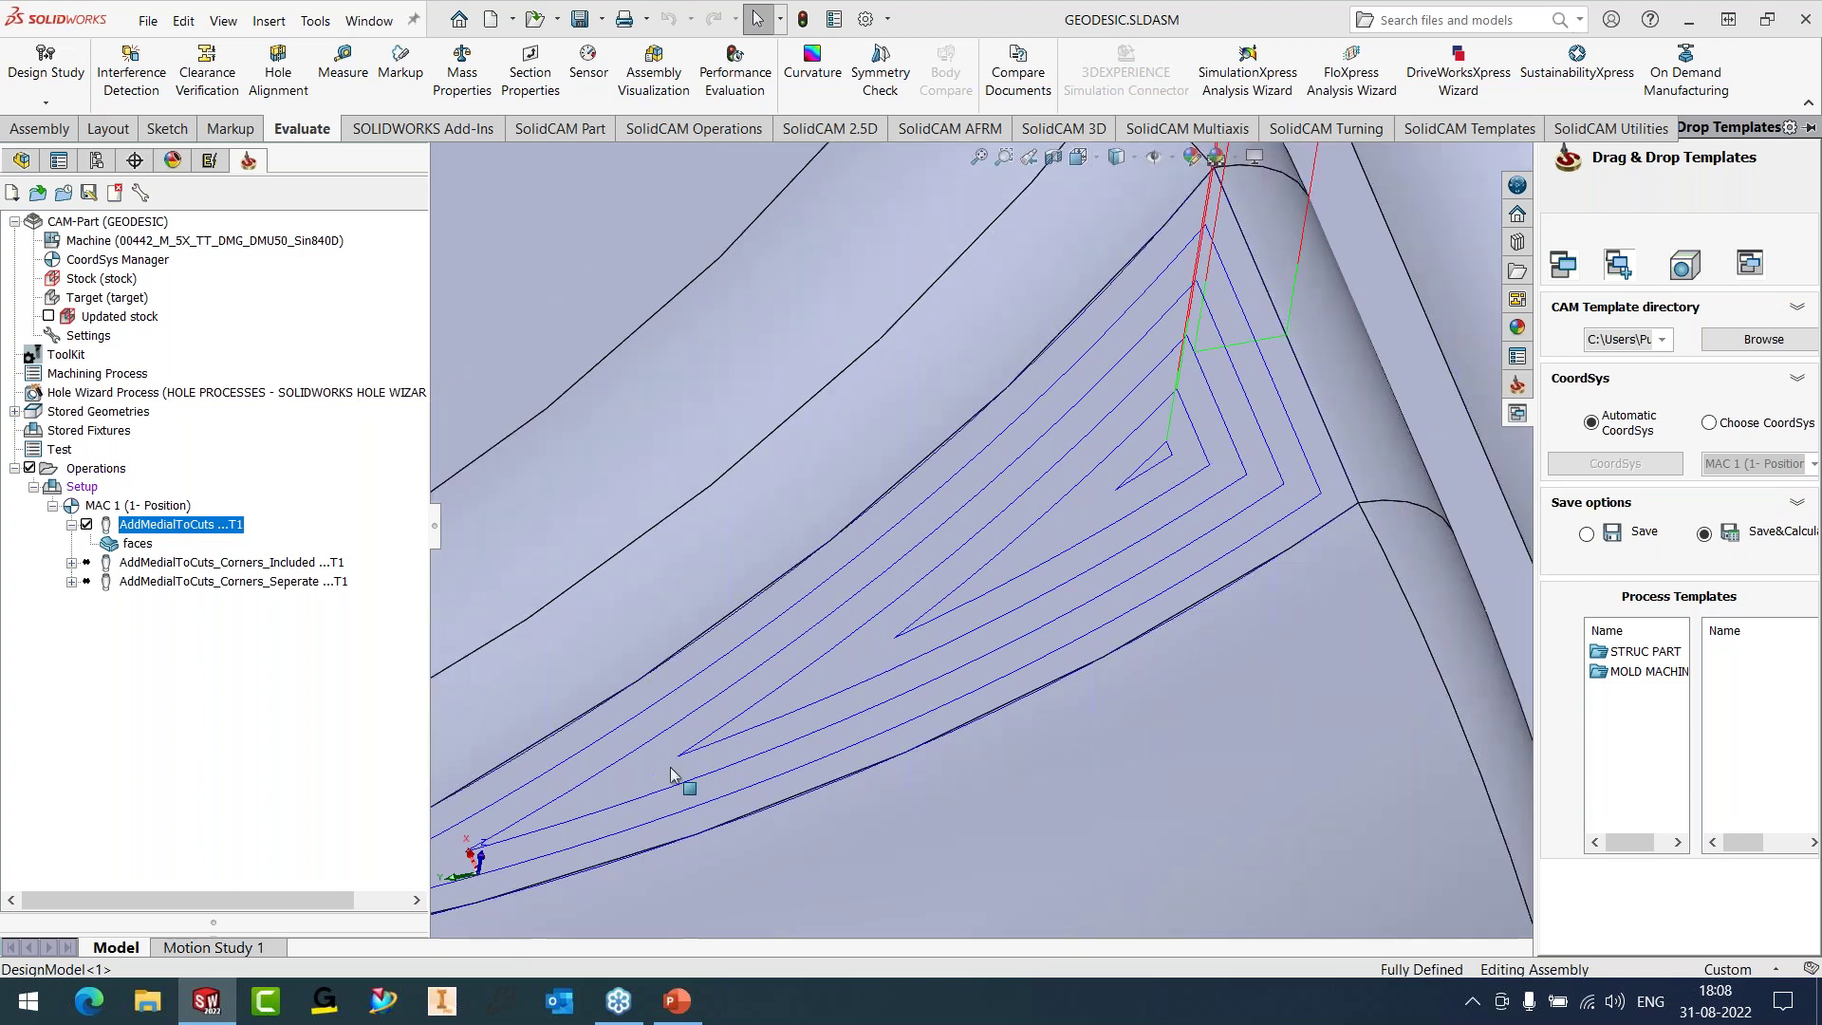
middle_drag(627, 773, 624, 780)
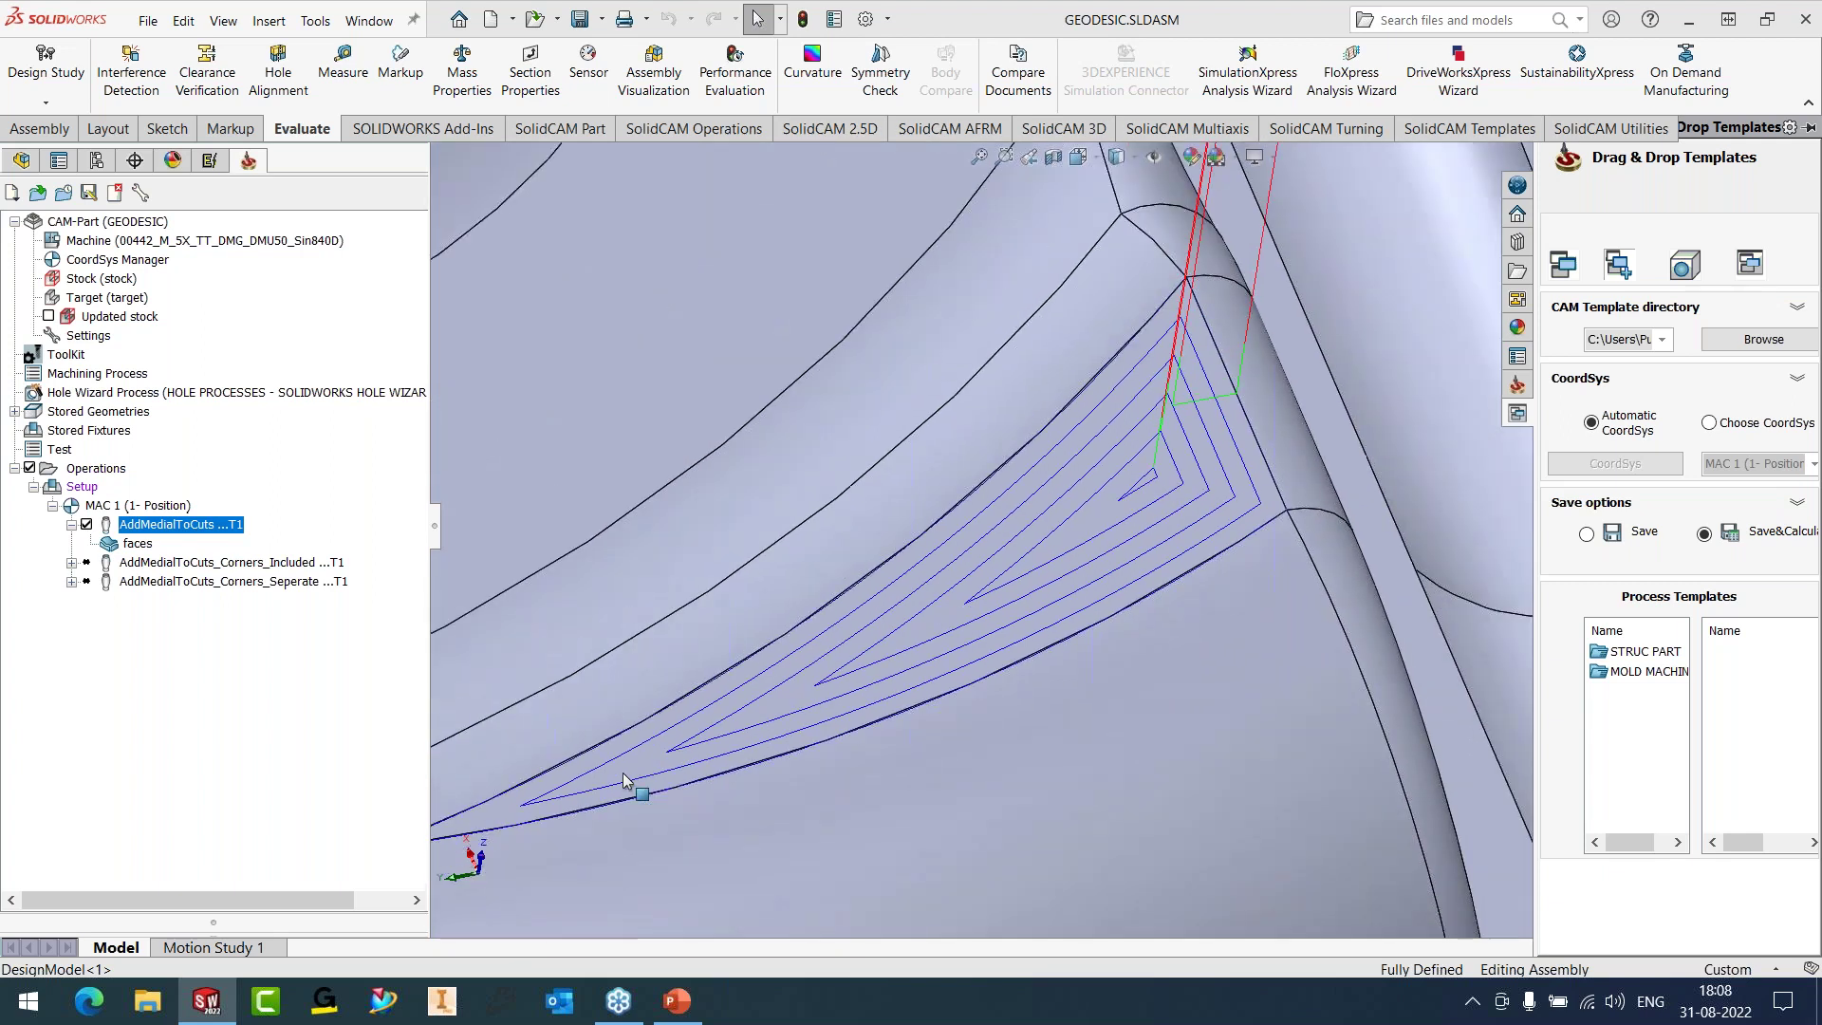
scroll(623, 780, down, 3)
click(87, 524)
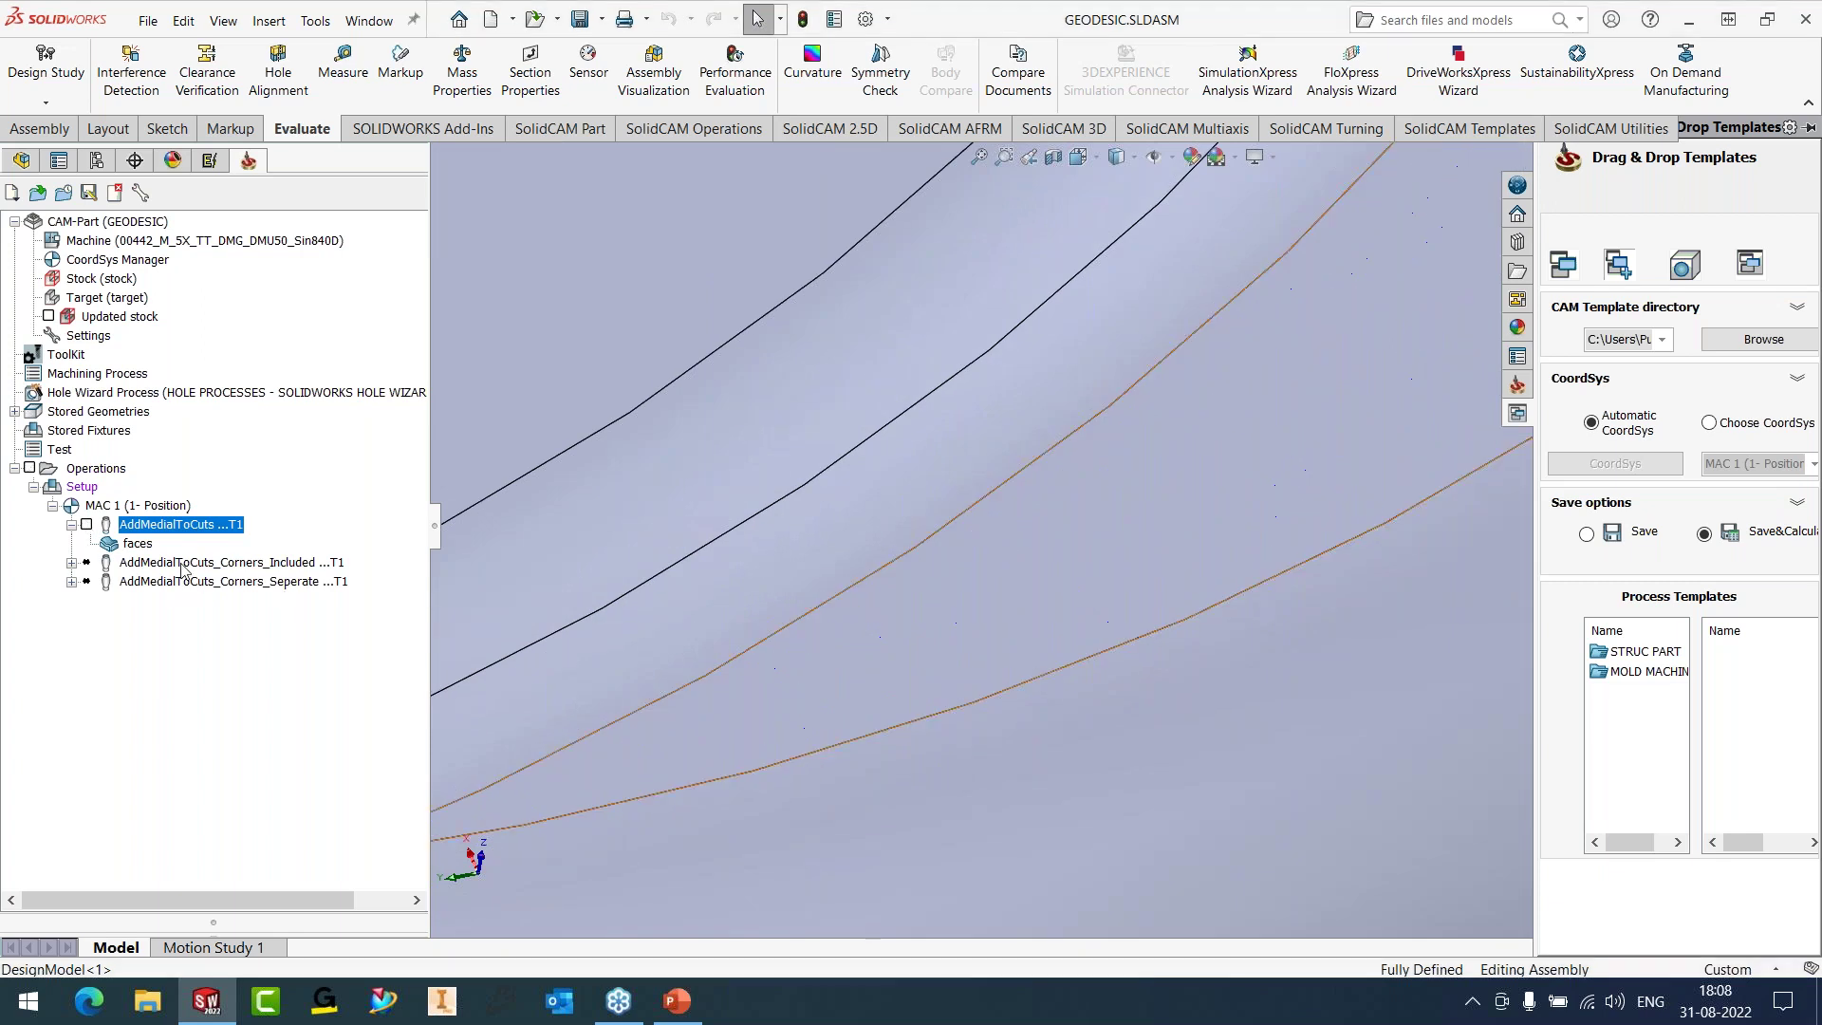
- Edit AddMedialToCuts_Corners_Included, keeping round corners with the medial axis mode Included in contours, and save and calculate it
right_click(182, 562)
click(239, 242)
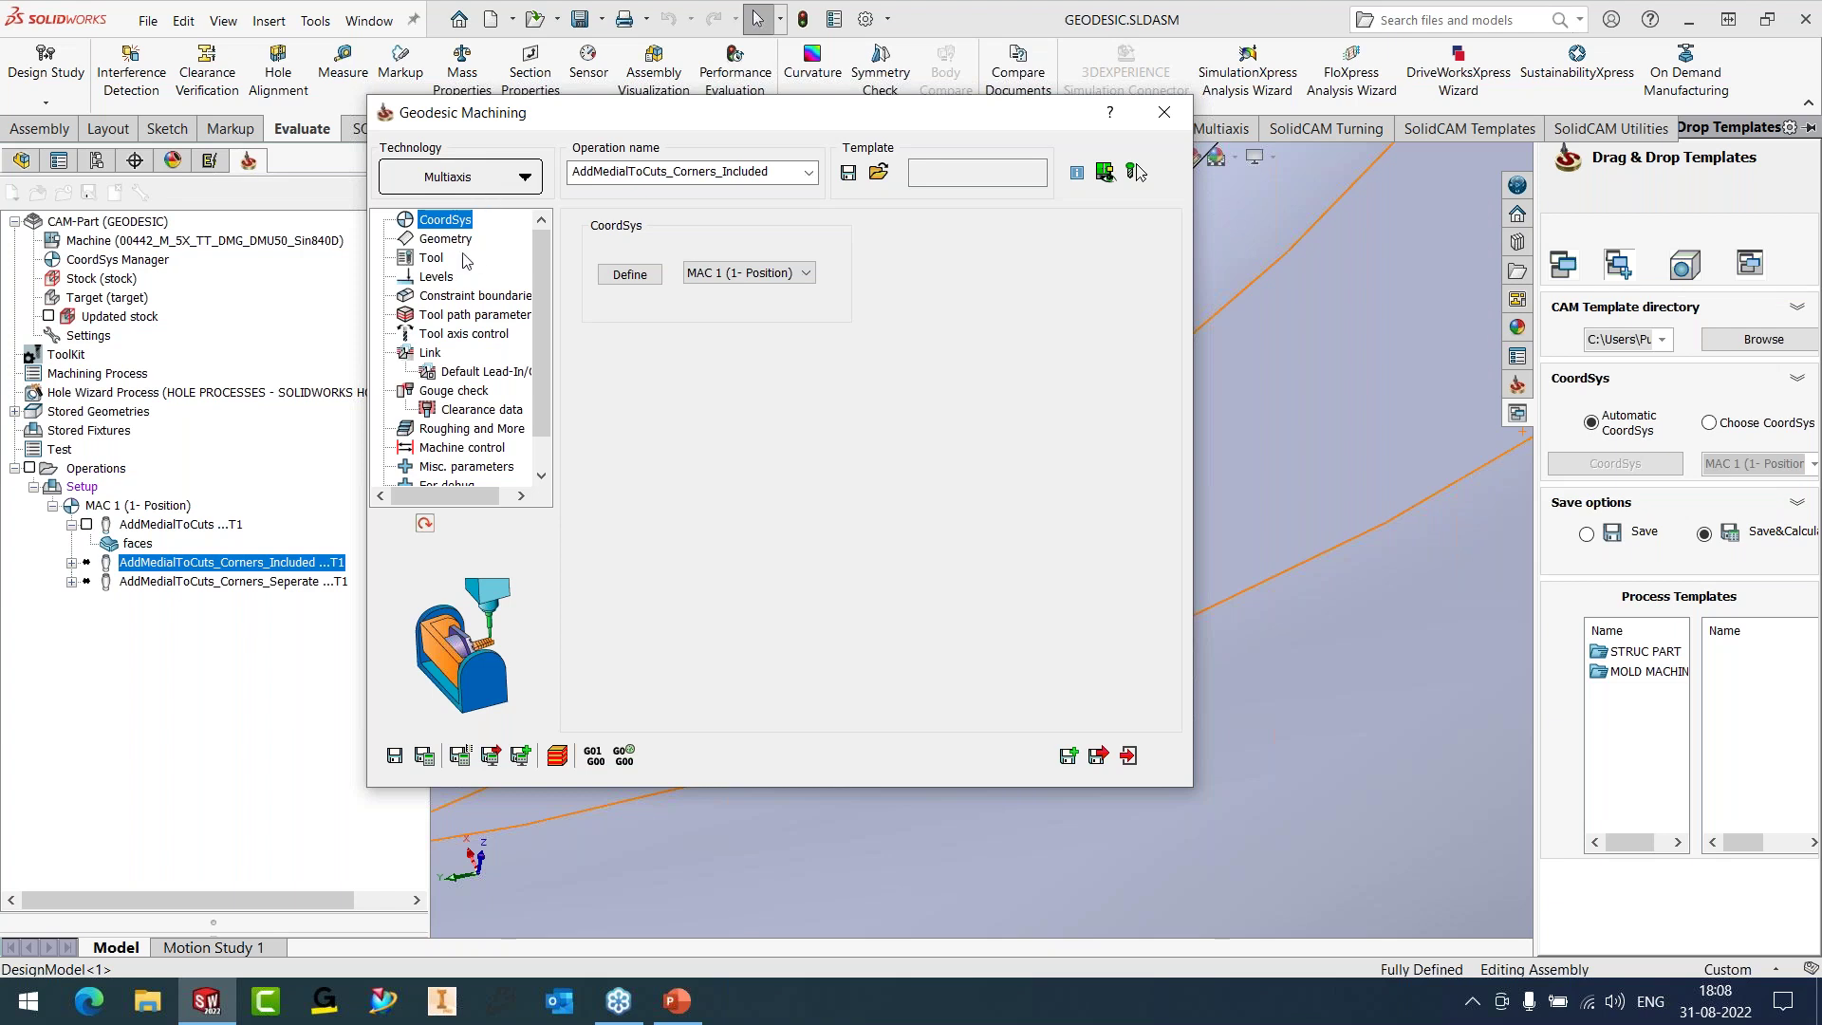
click(491, 314)
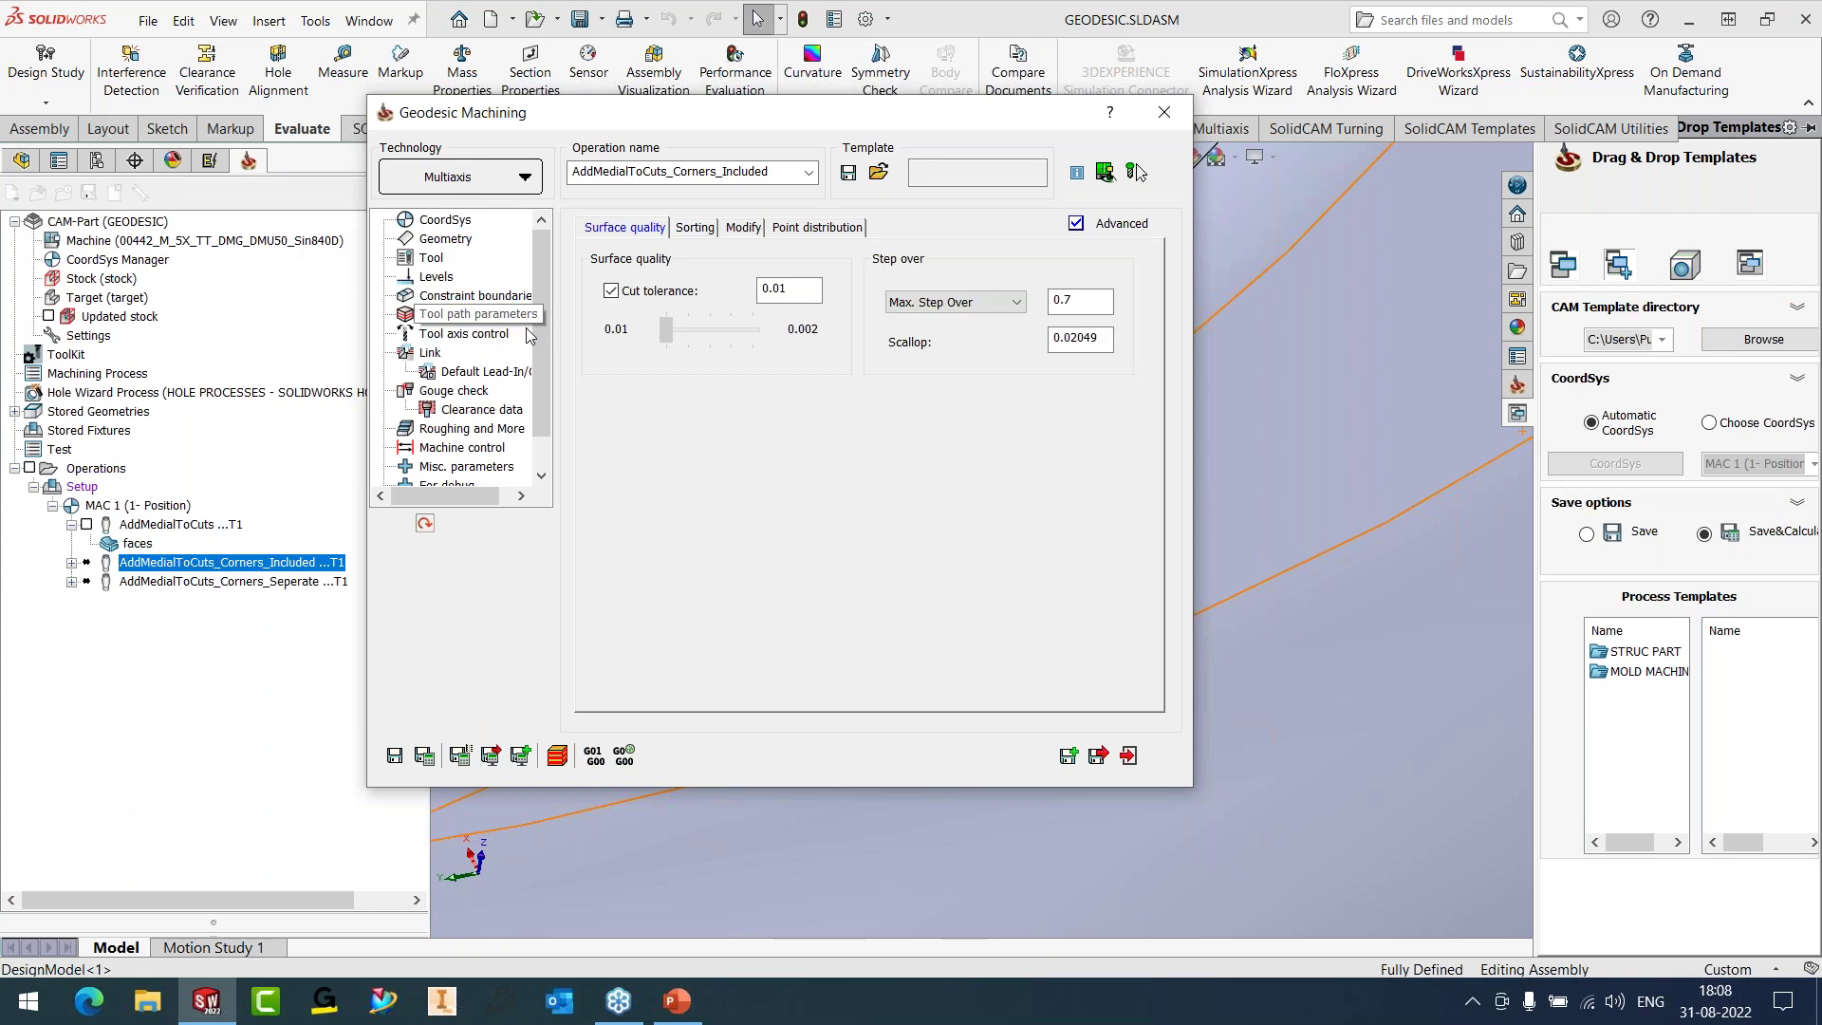
click(746, 233)
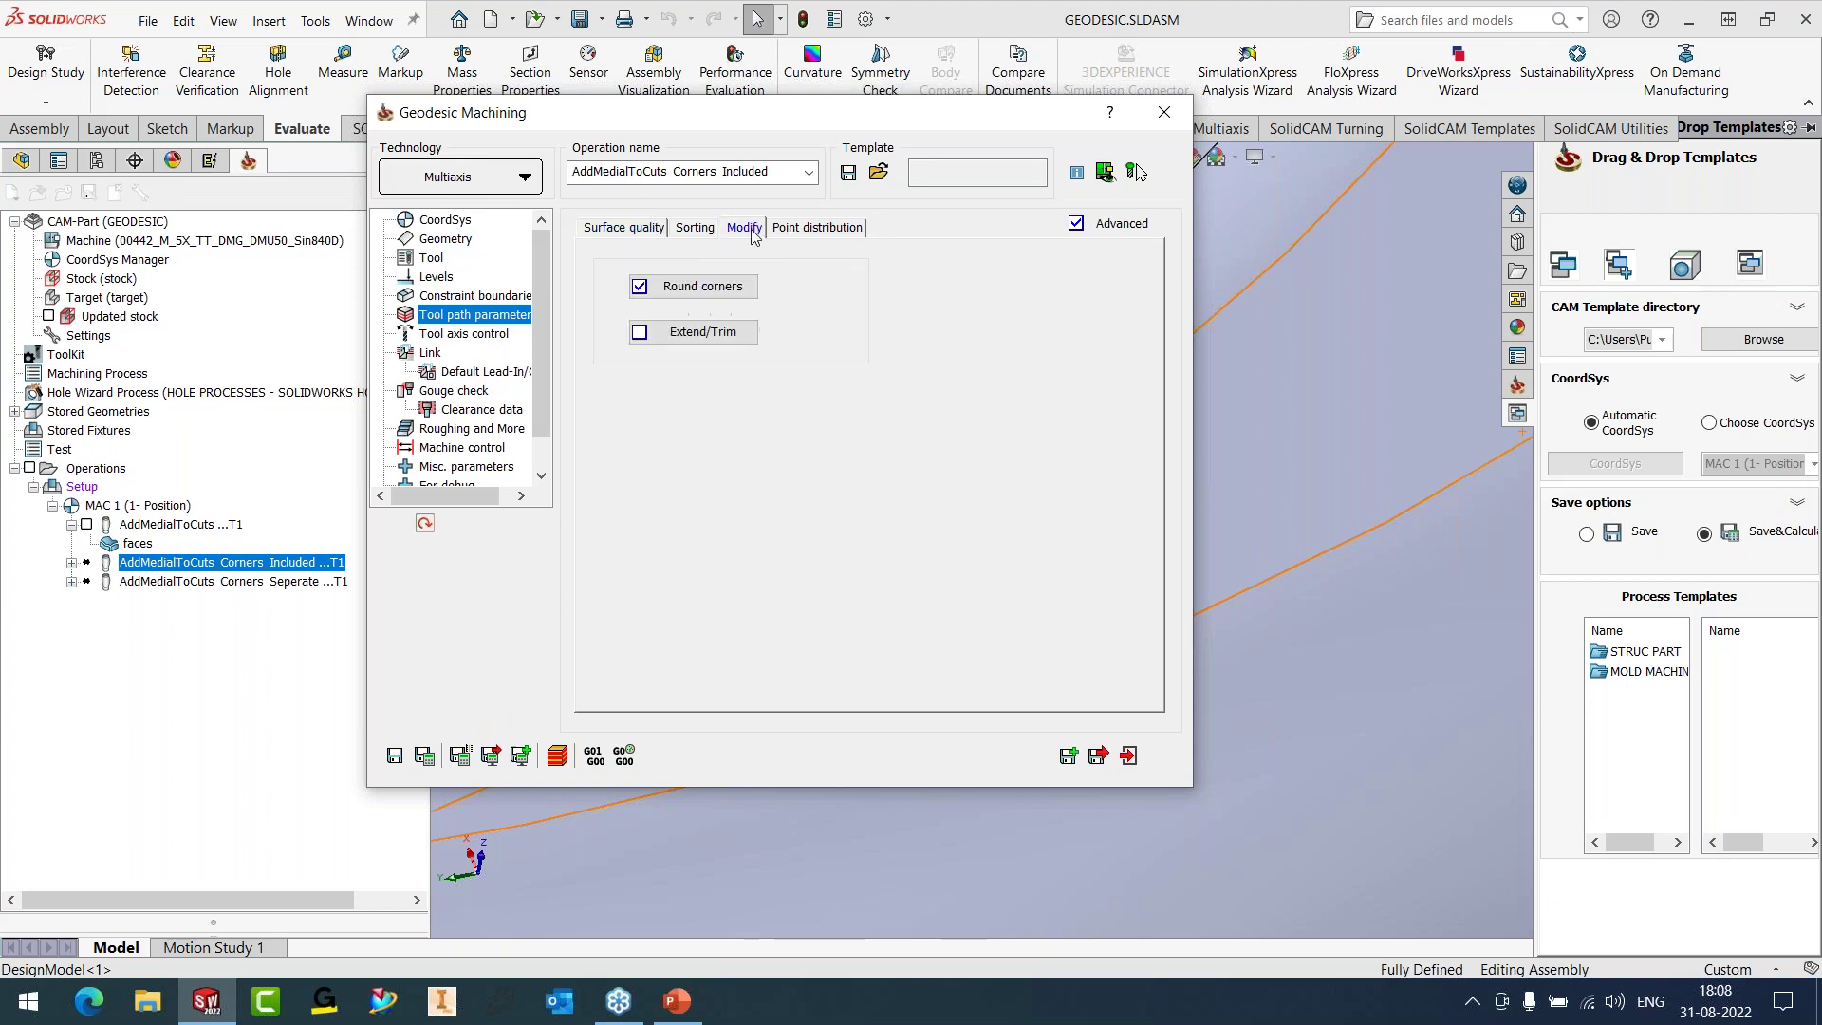
click(691, 292)
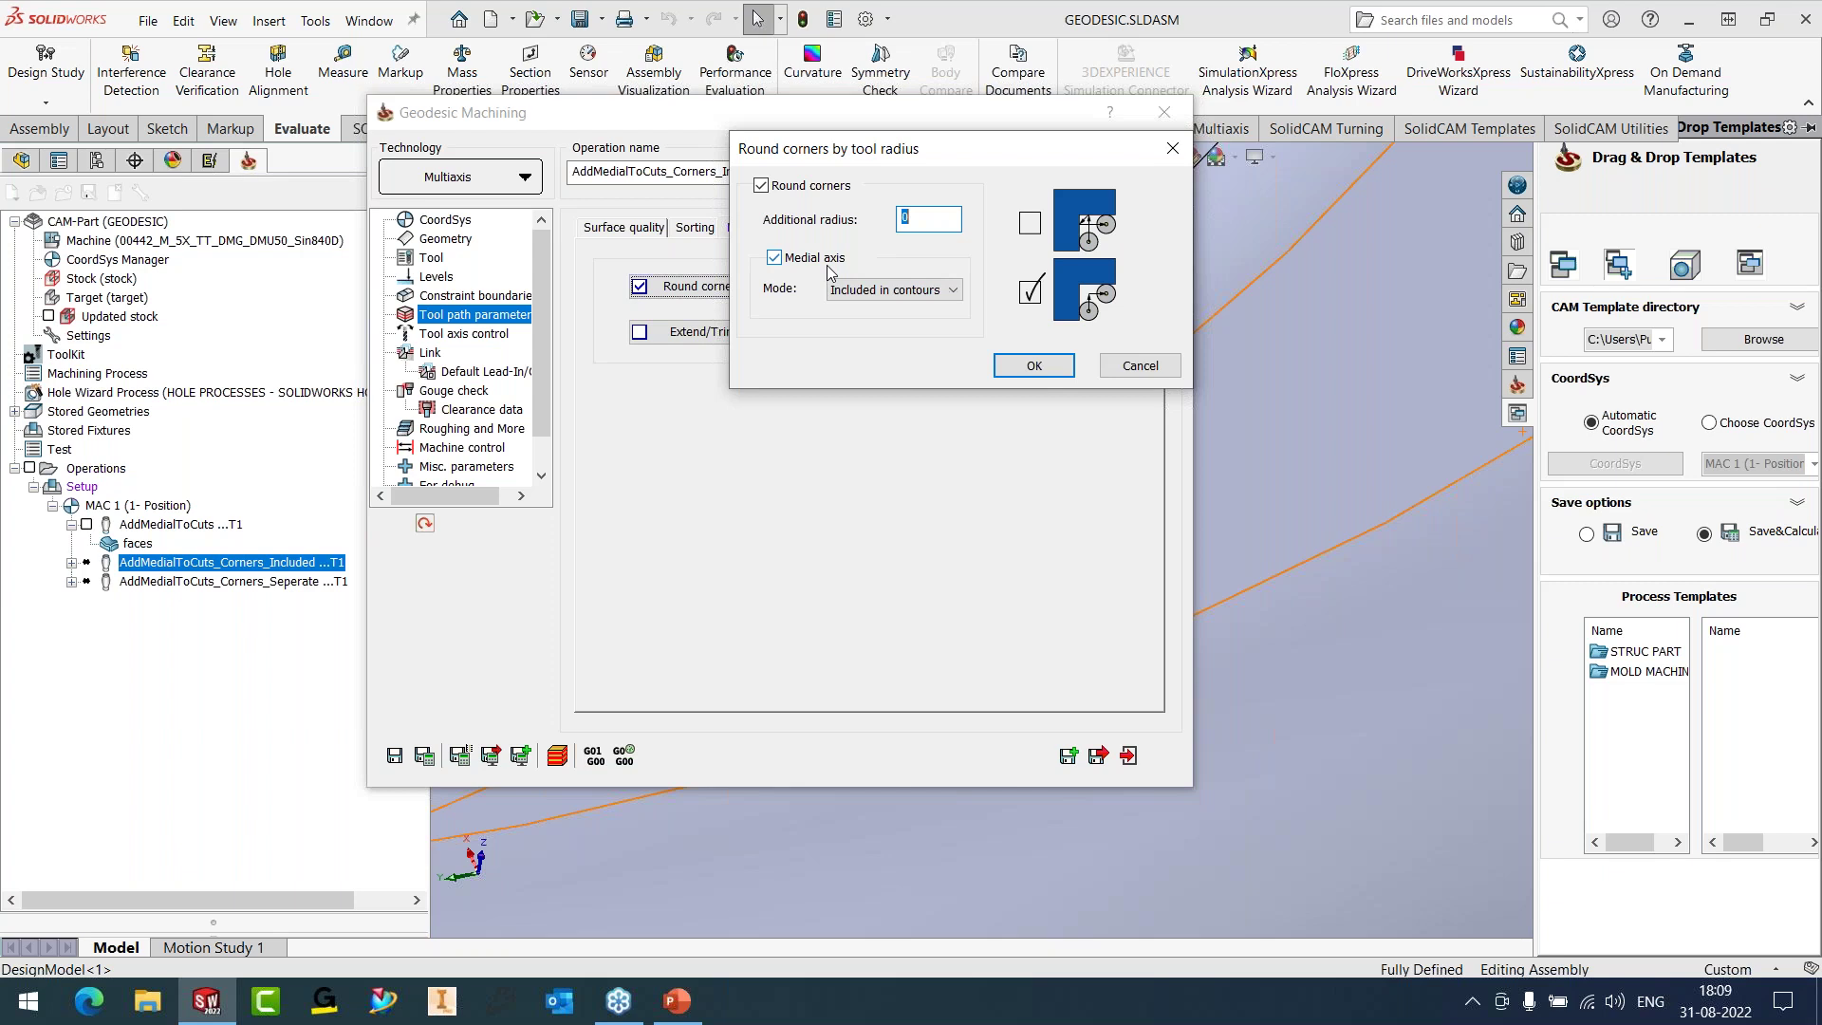
click(916, 293)
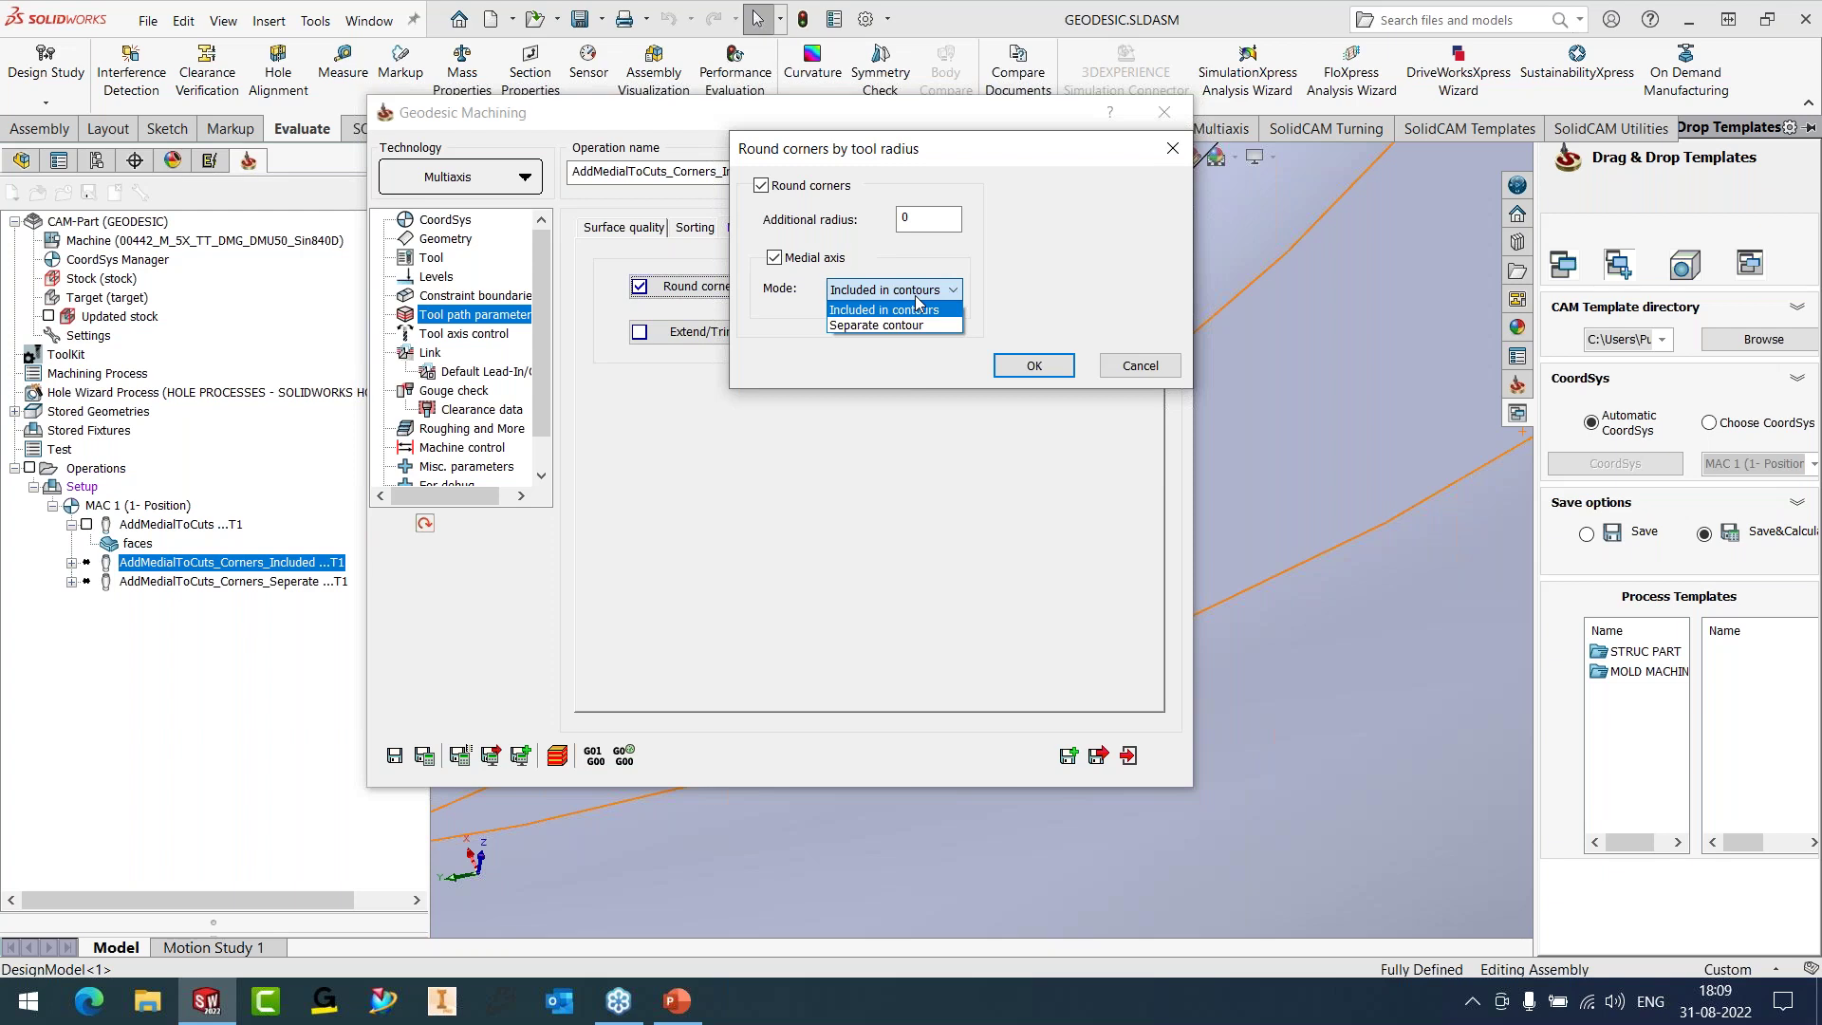
click(892, 310)
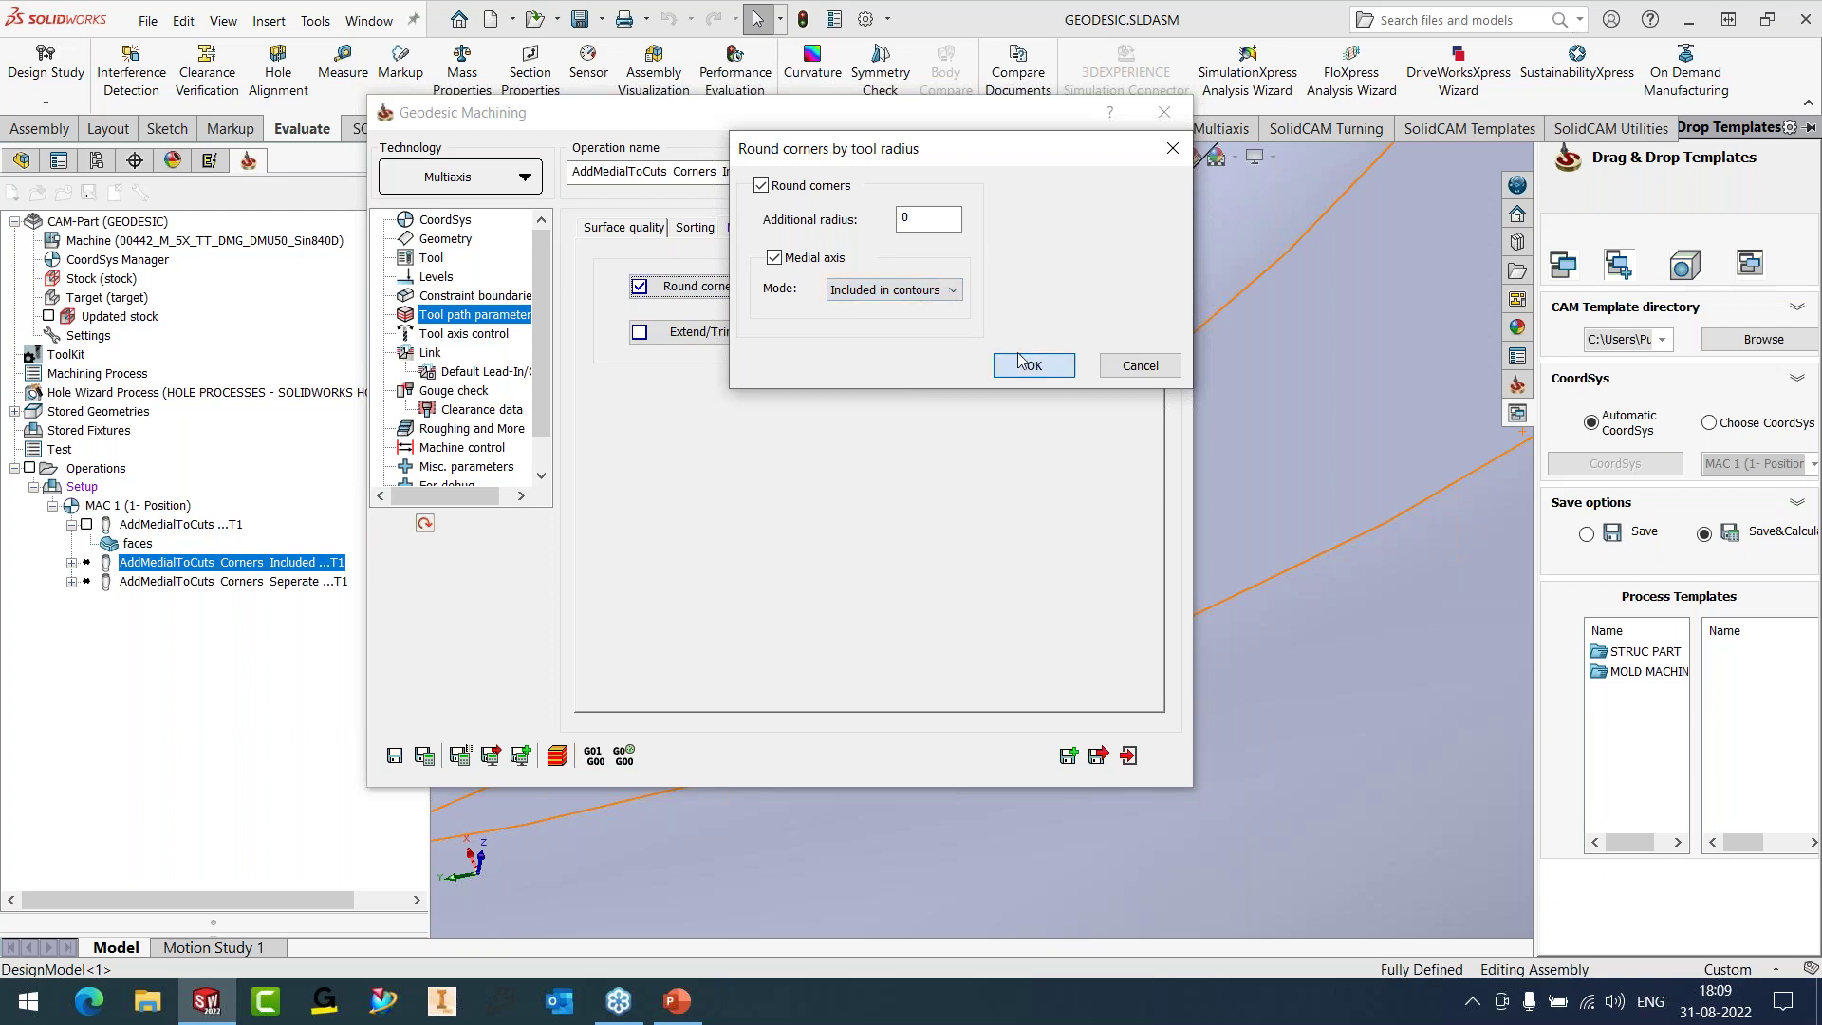
click(1021, 373)
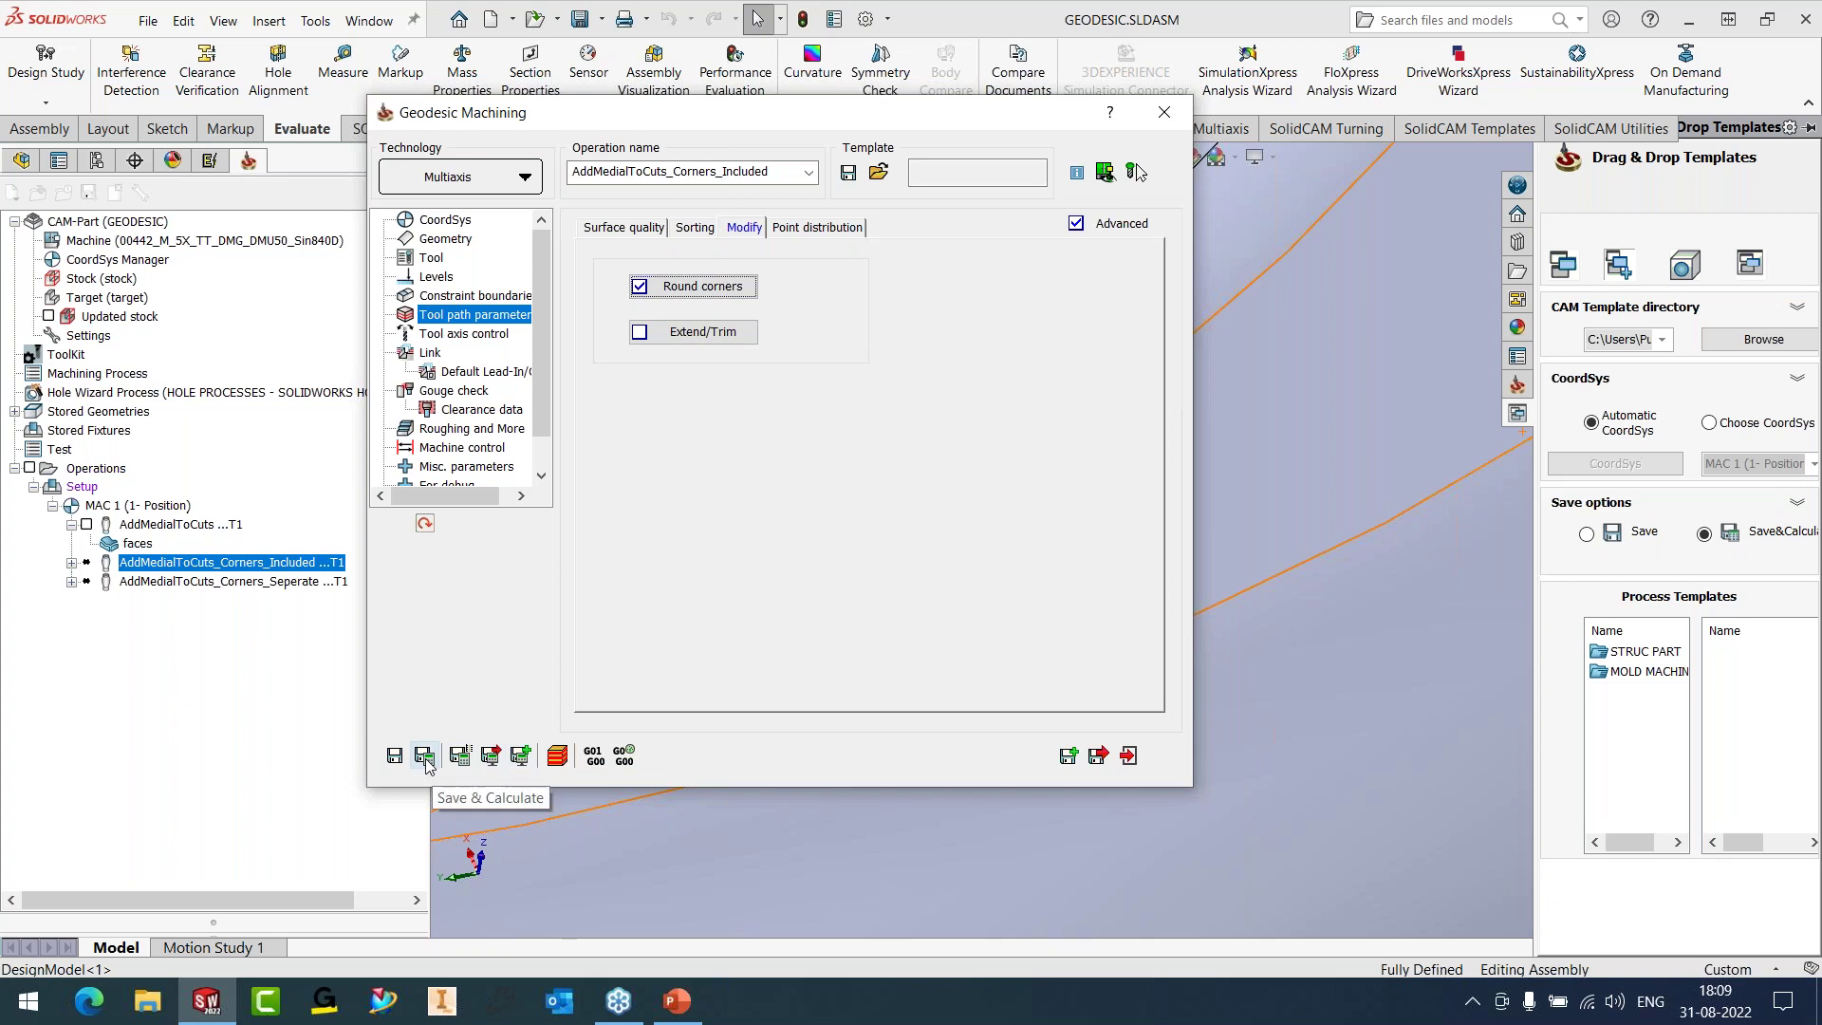
click(424, 756)
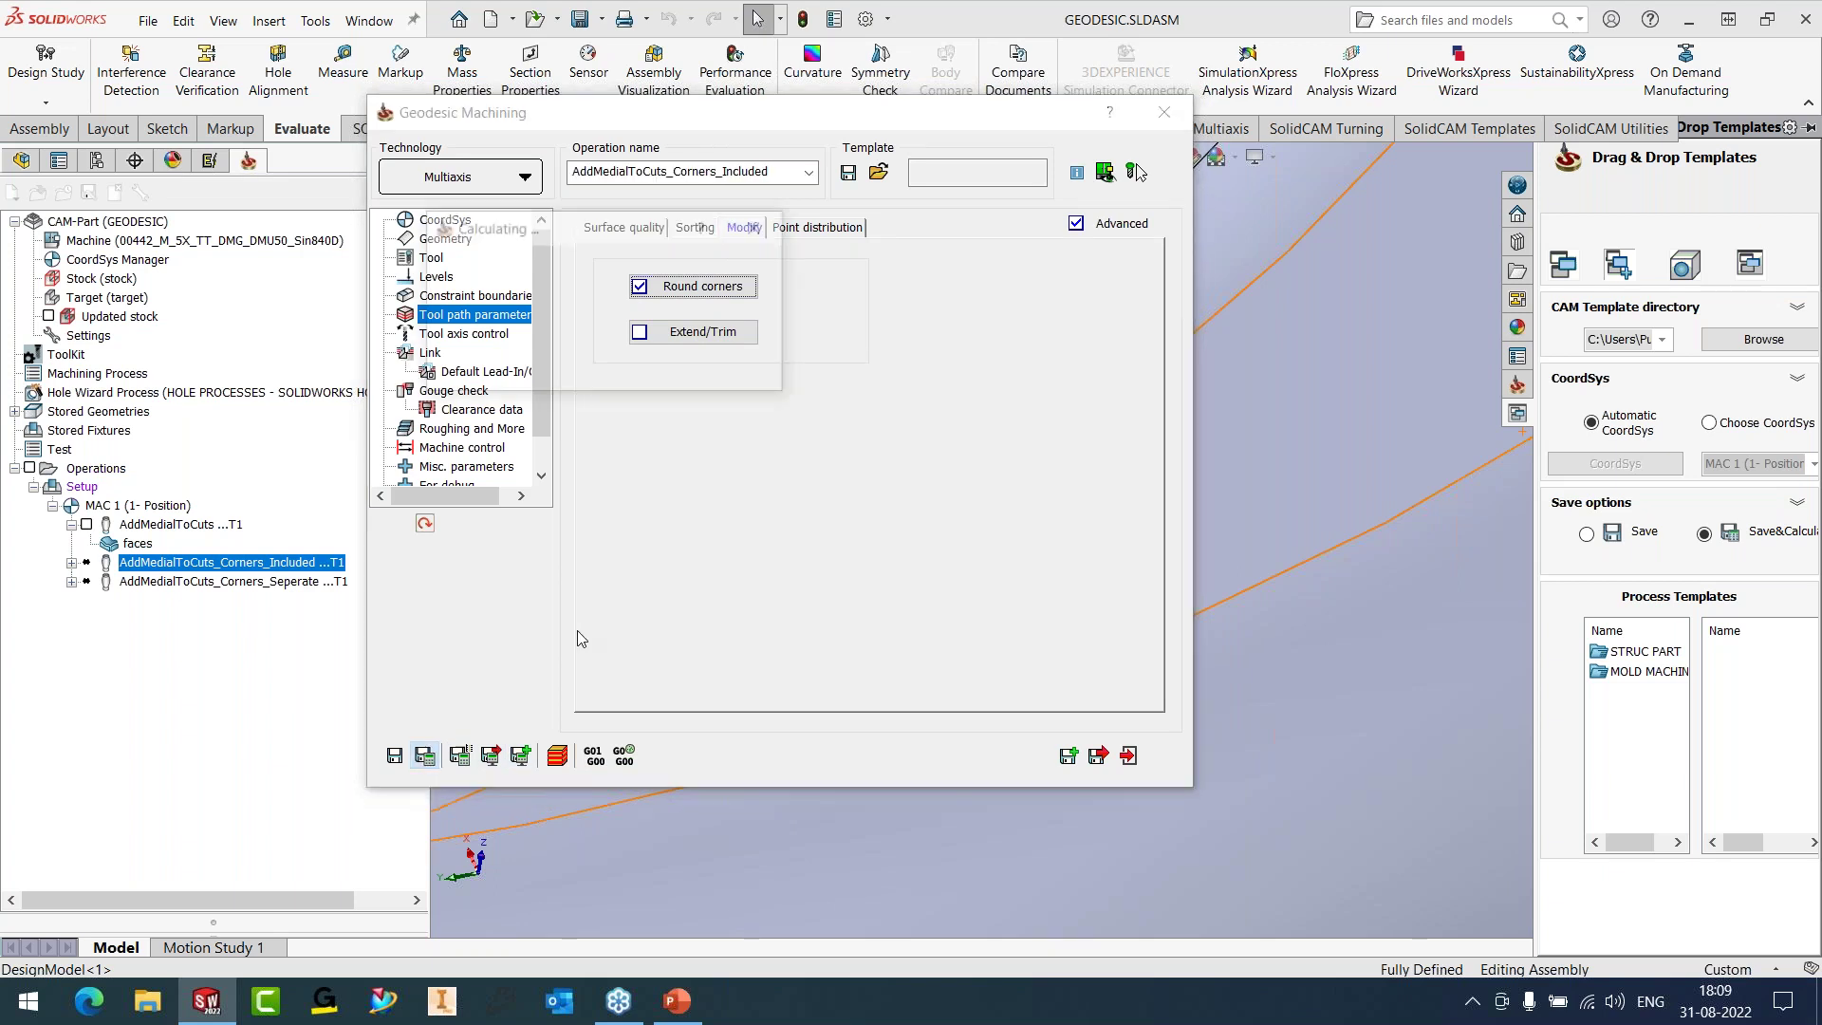
- Examine the AddMedialToCuts_Corners_Included tool path's corner passes up close and across the whole face, and close the operation
double_click(1056, 126)
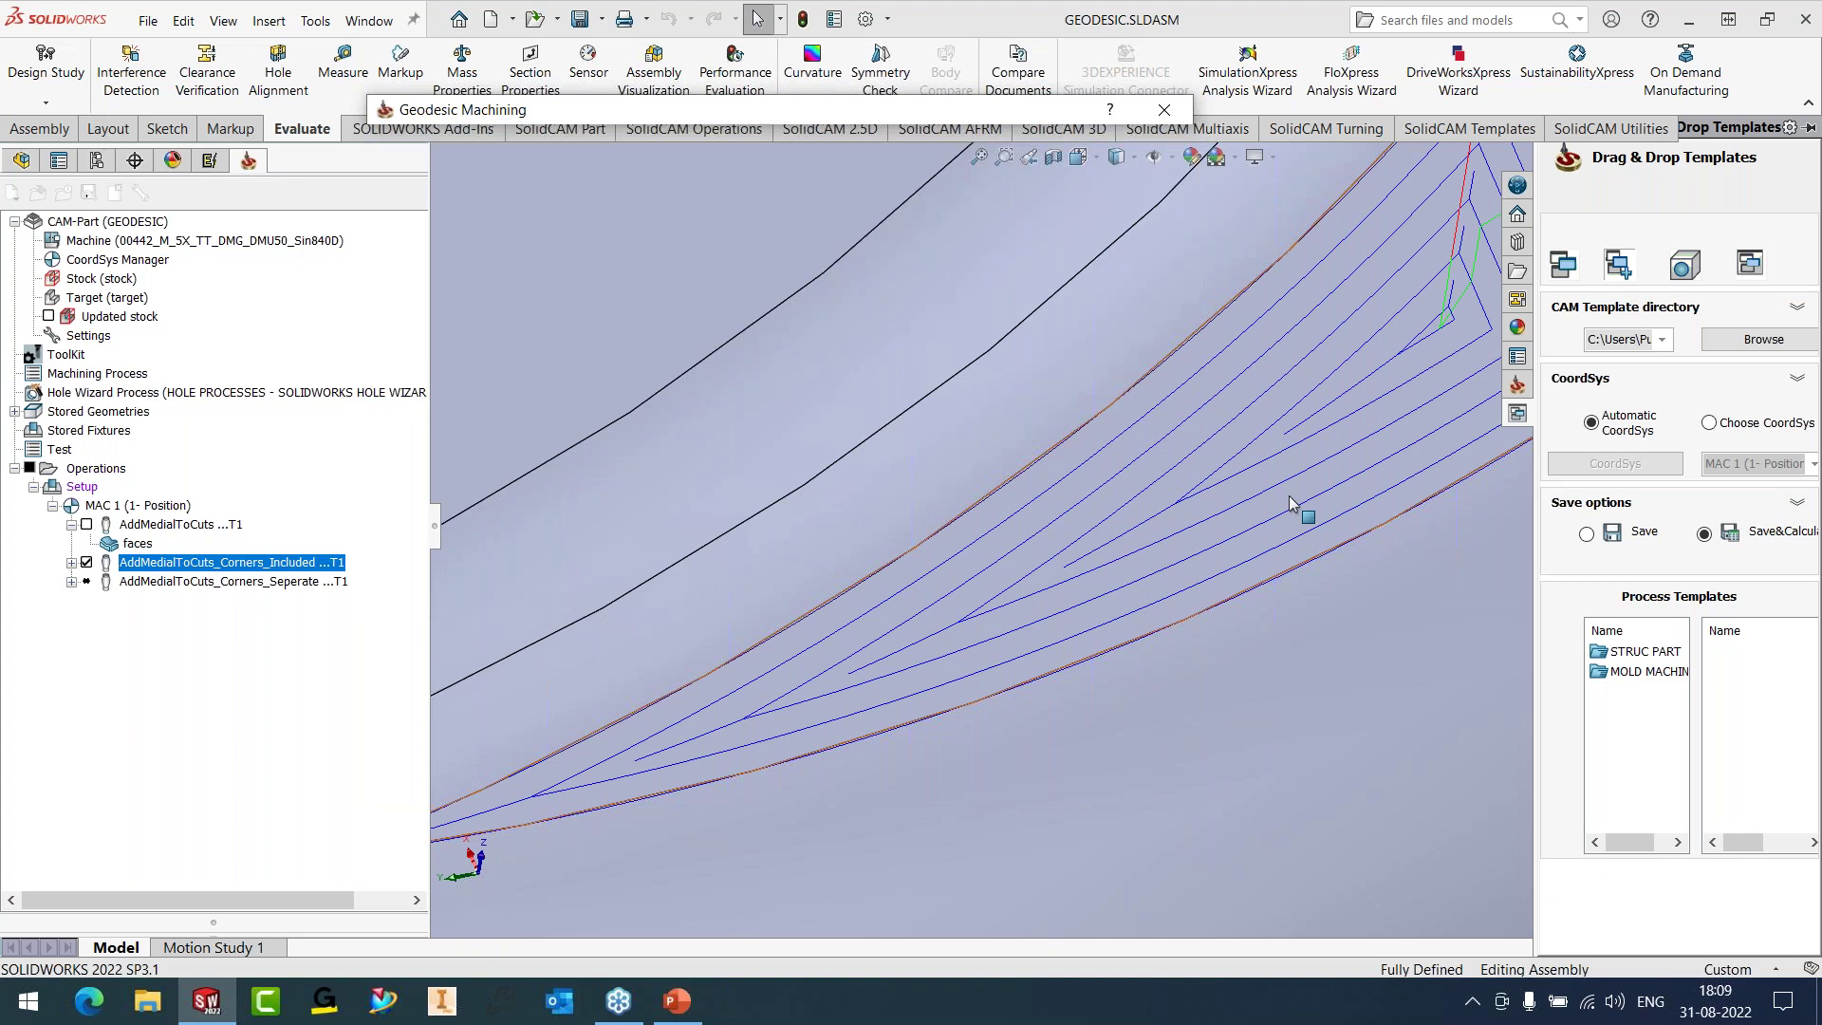
scroll(1378, 403, down, 5)
scroll(1414, 343, down, 2)
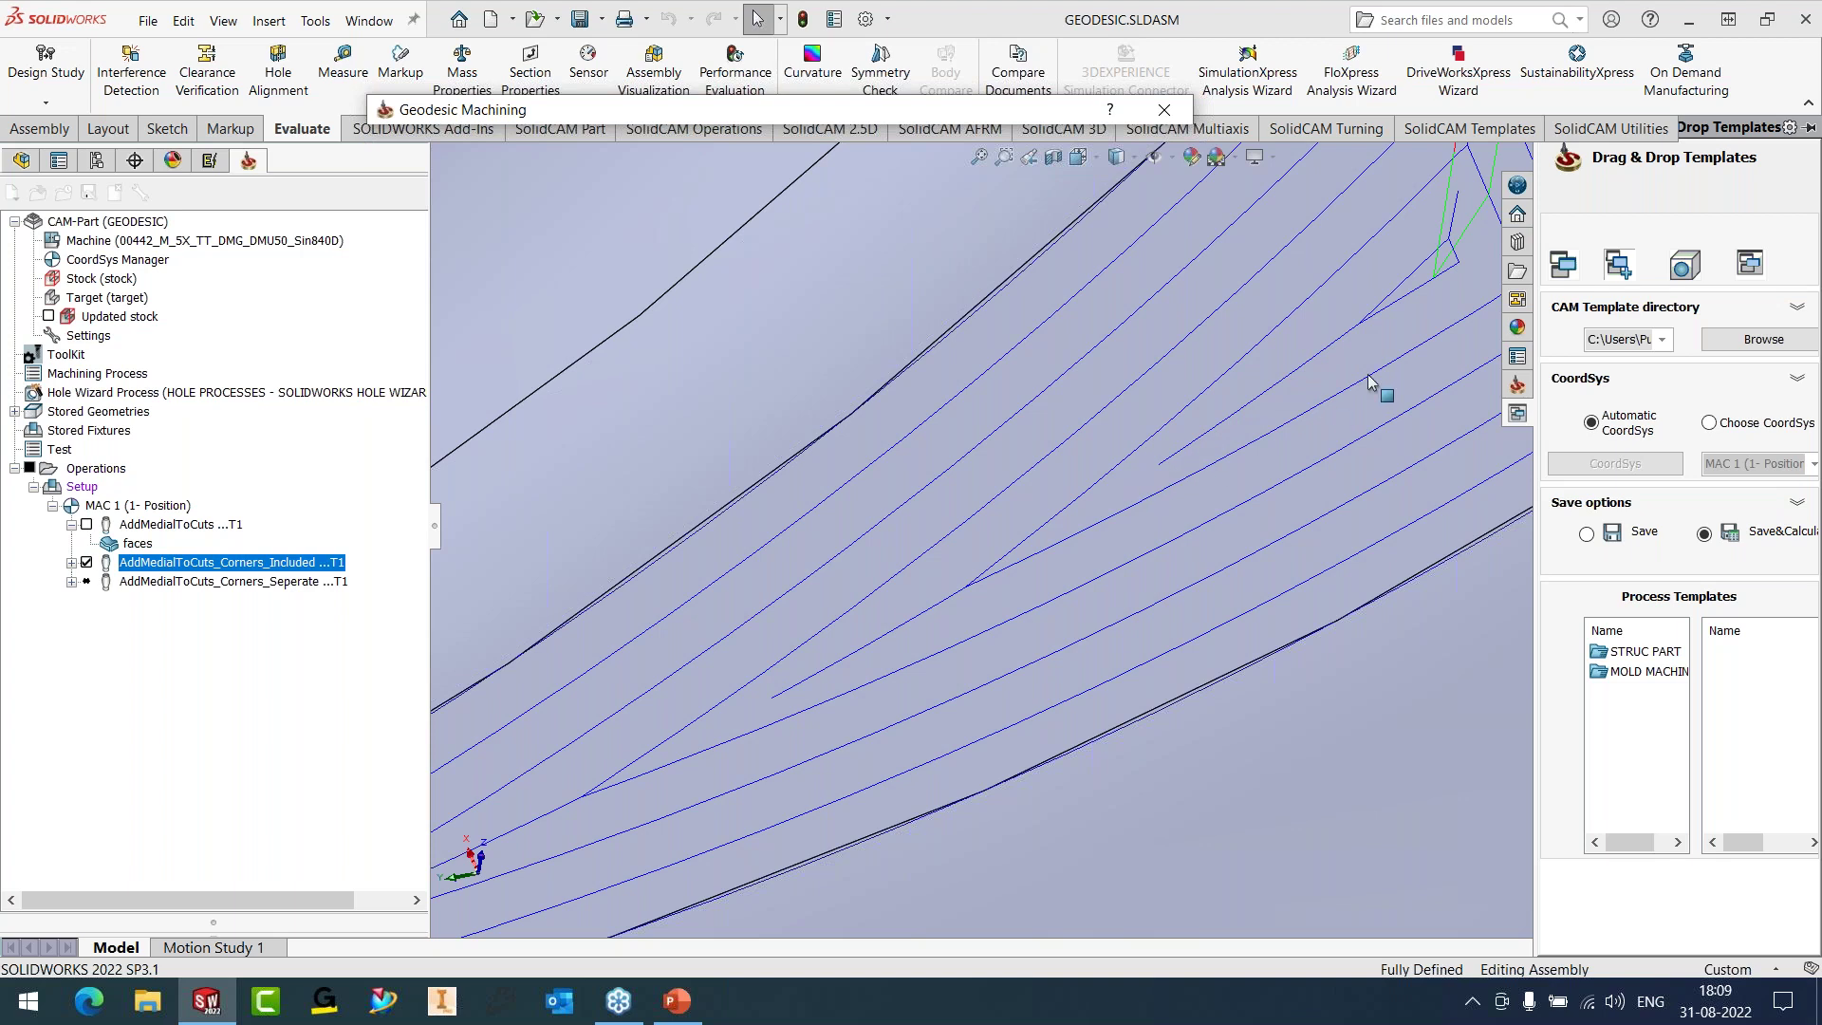
middle_drag(1384, 382, 1268, 443)
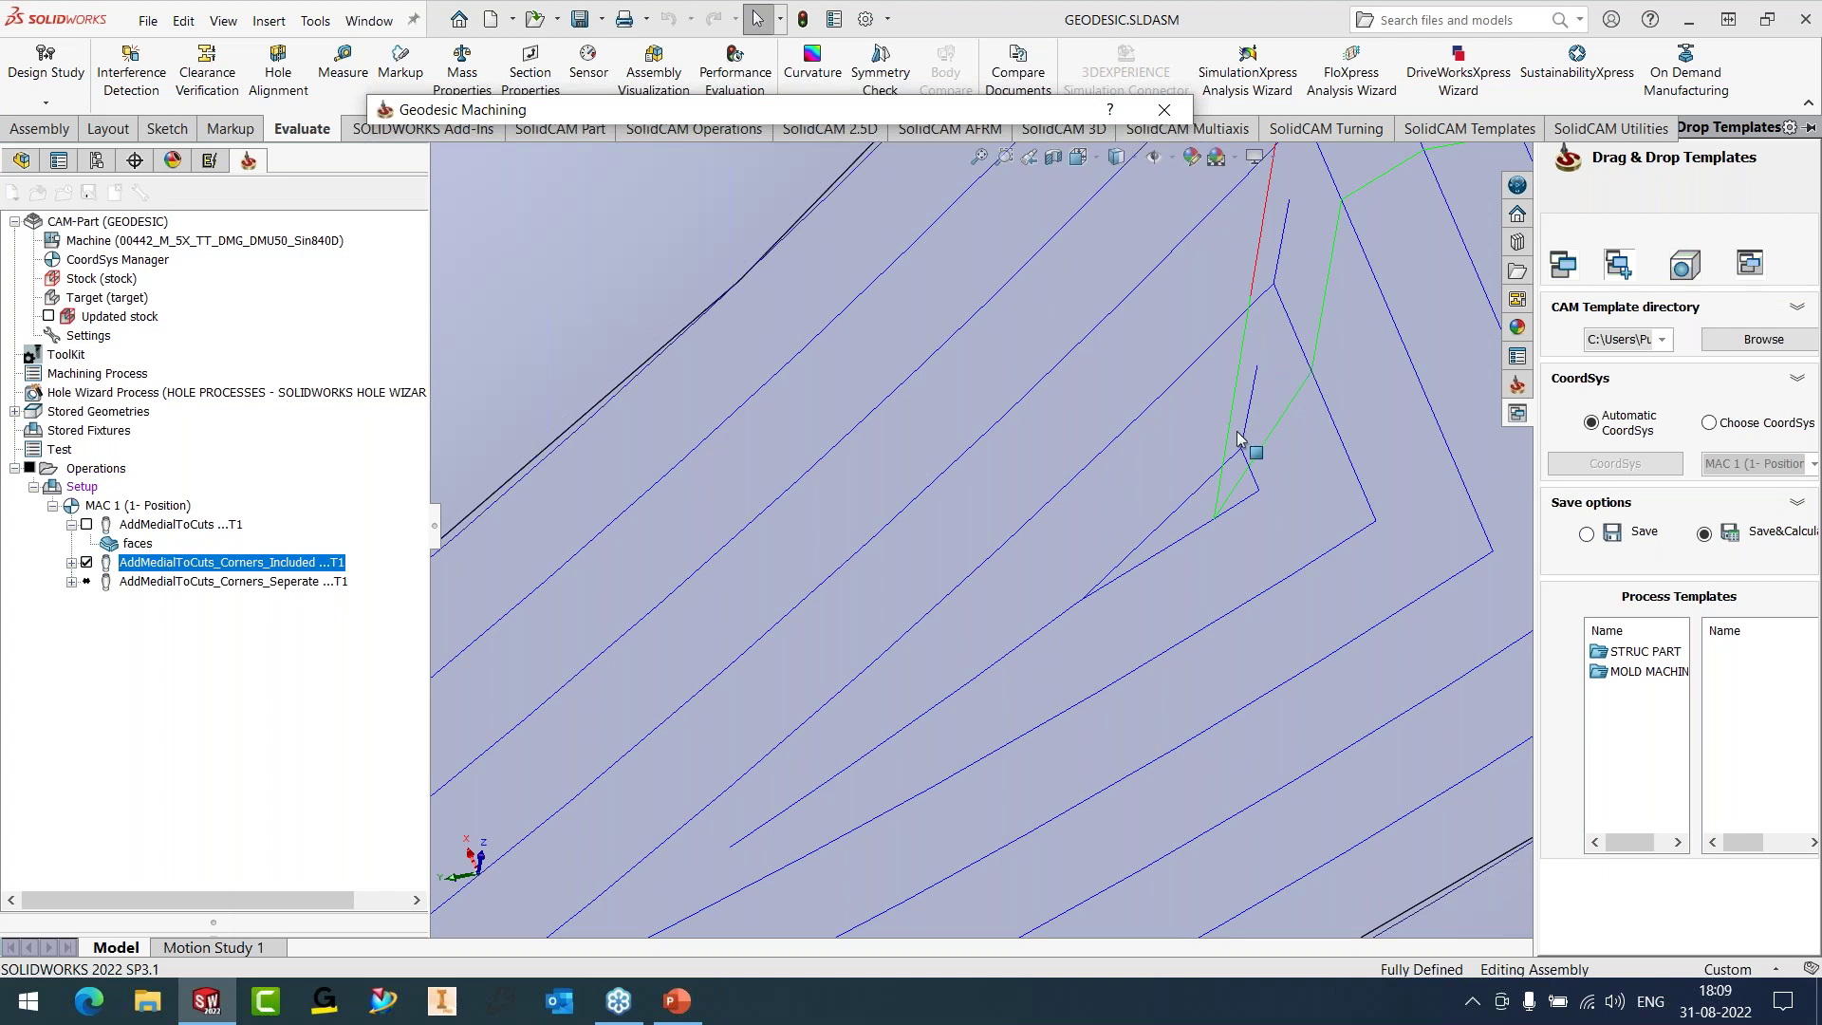
scroll(1239, 441, up, 3)
scroll(1009, 564, down, 4)
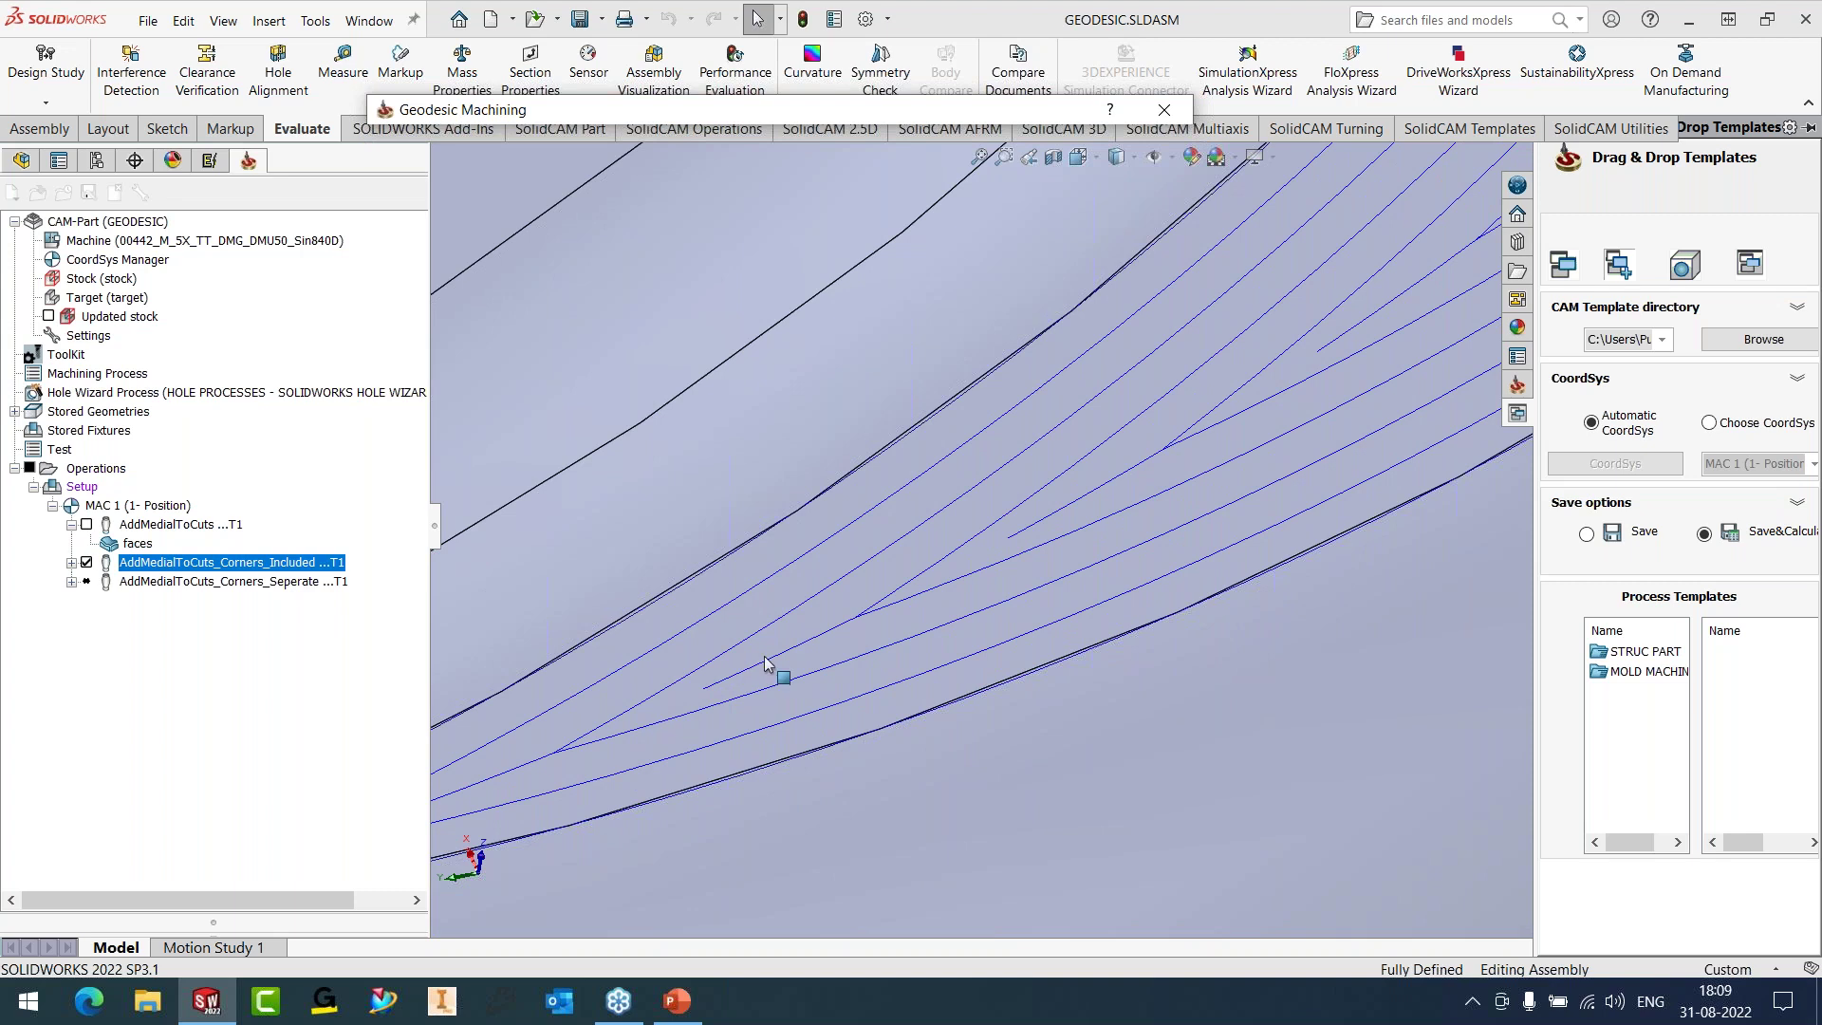
scroll(749, 685, up, 2)
scroll(747, 688, down, 3)
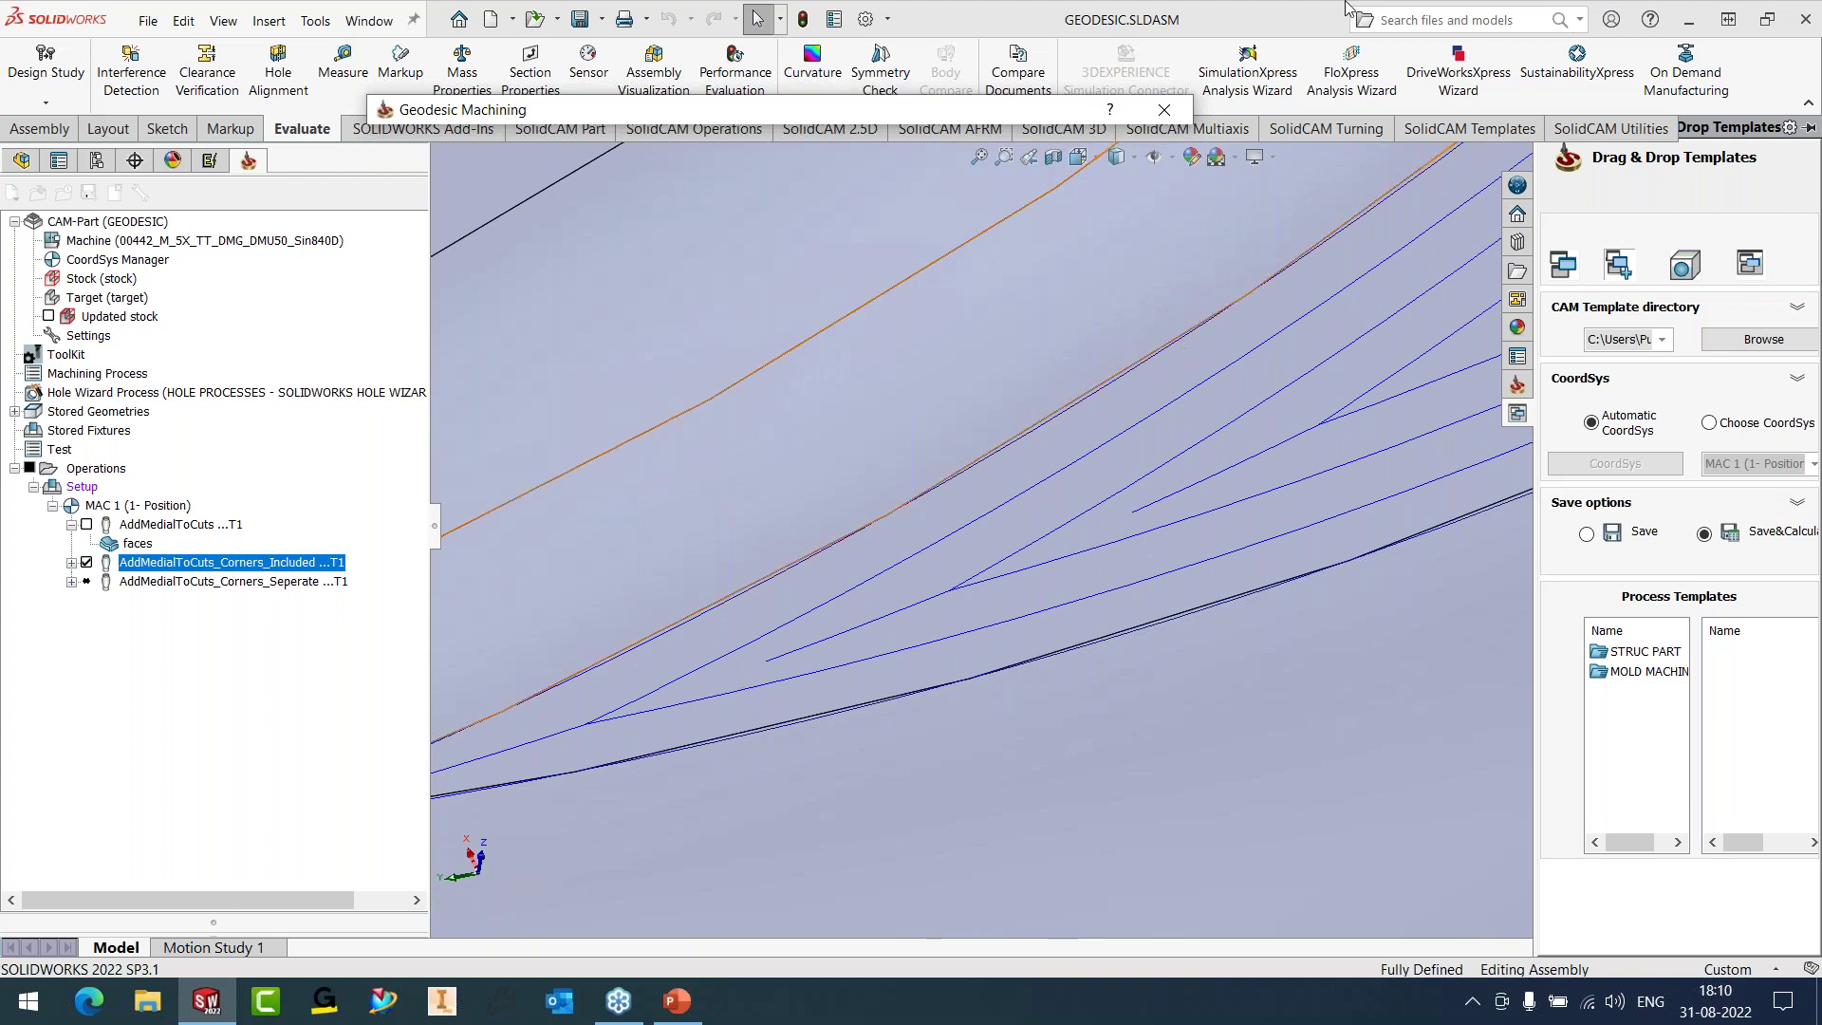
scroll(1188, 463, up, 3)
scroll(1189, 463, up, 2)
scroll(1287, 456, down, 2)
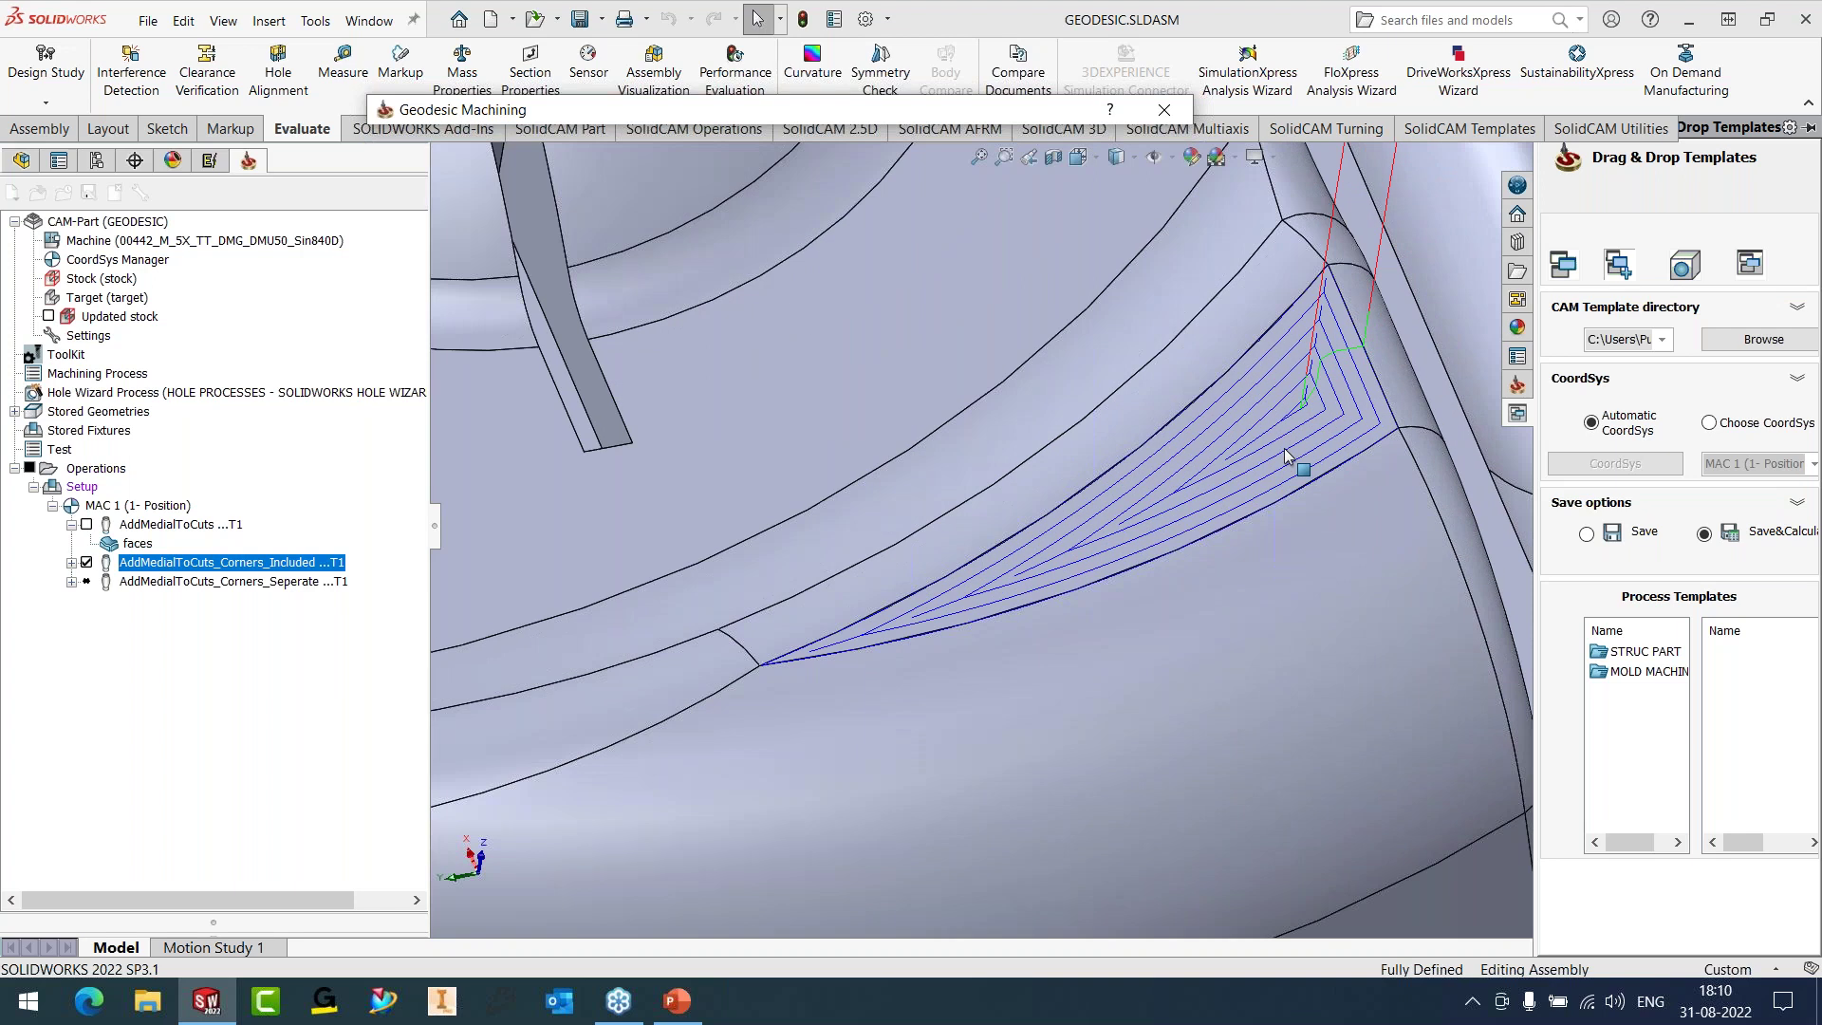
middle_drag(1287, 455, 1272, 389)
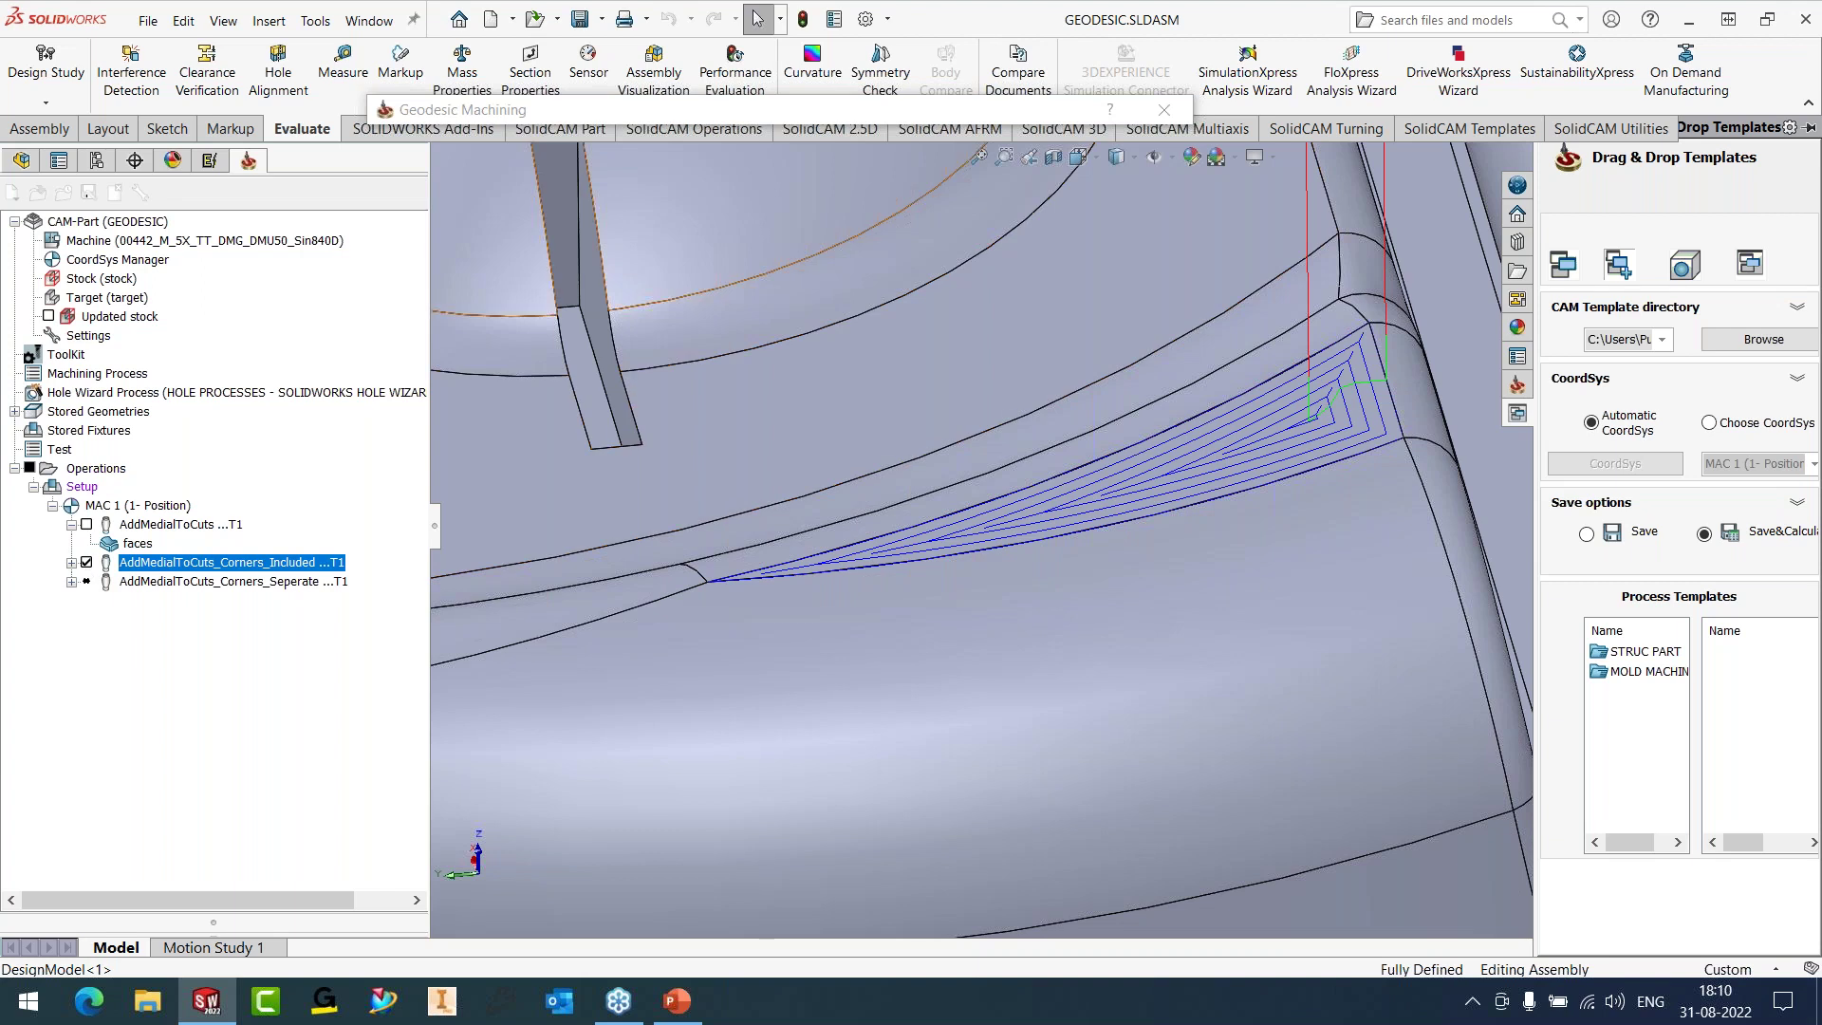
click(1159, 114)
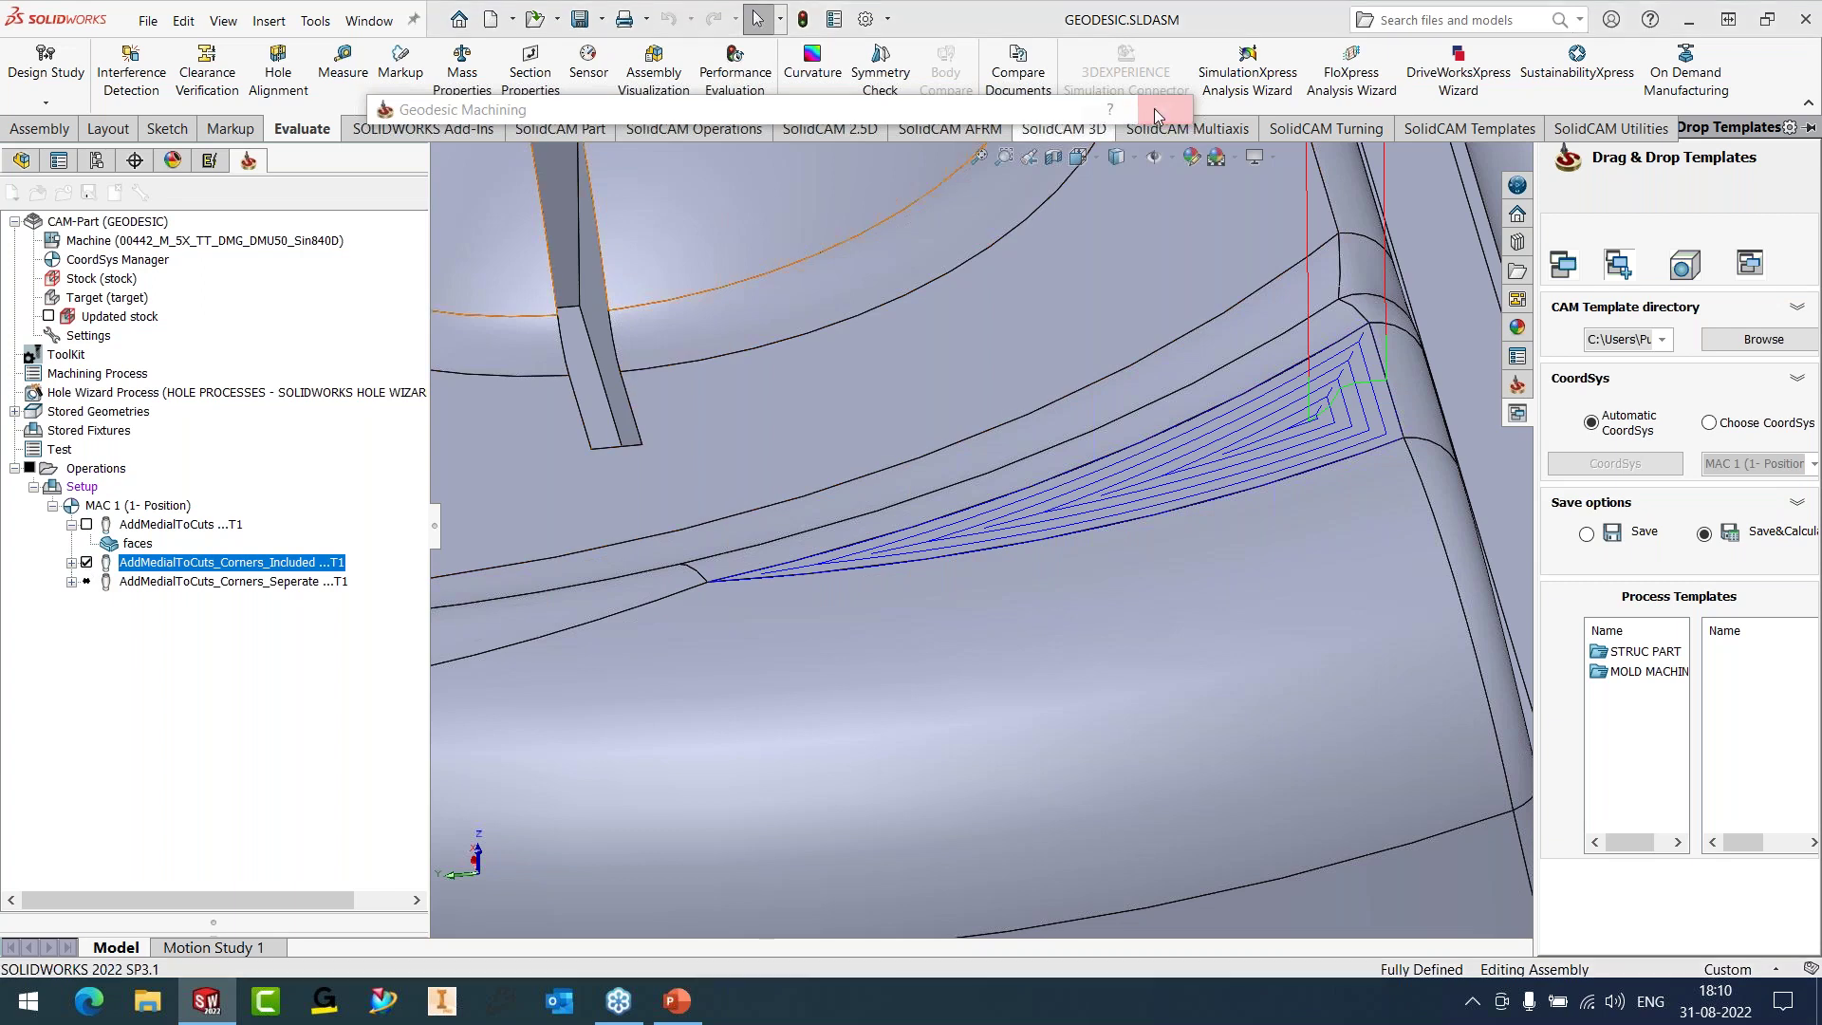
- Calculate the AddMedialToCuts_Corners_Seperate operation and examine its corner cuts and linking moves on the triangular face
right_click(210, 582)
click(290, 308)
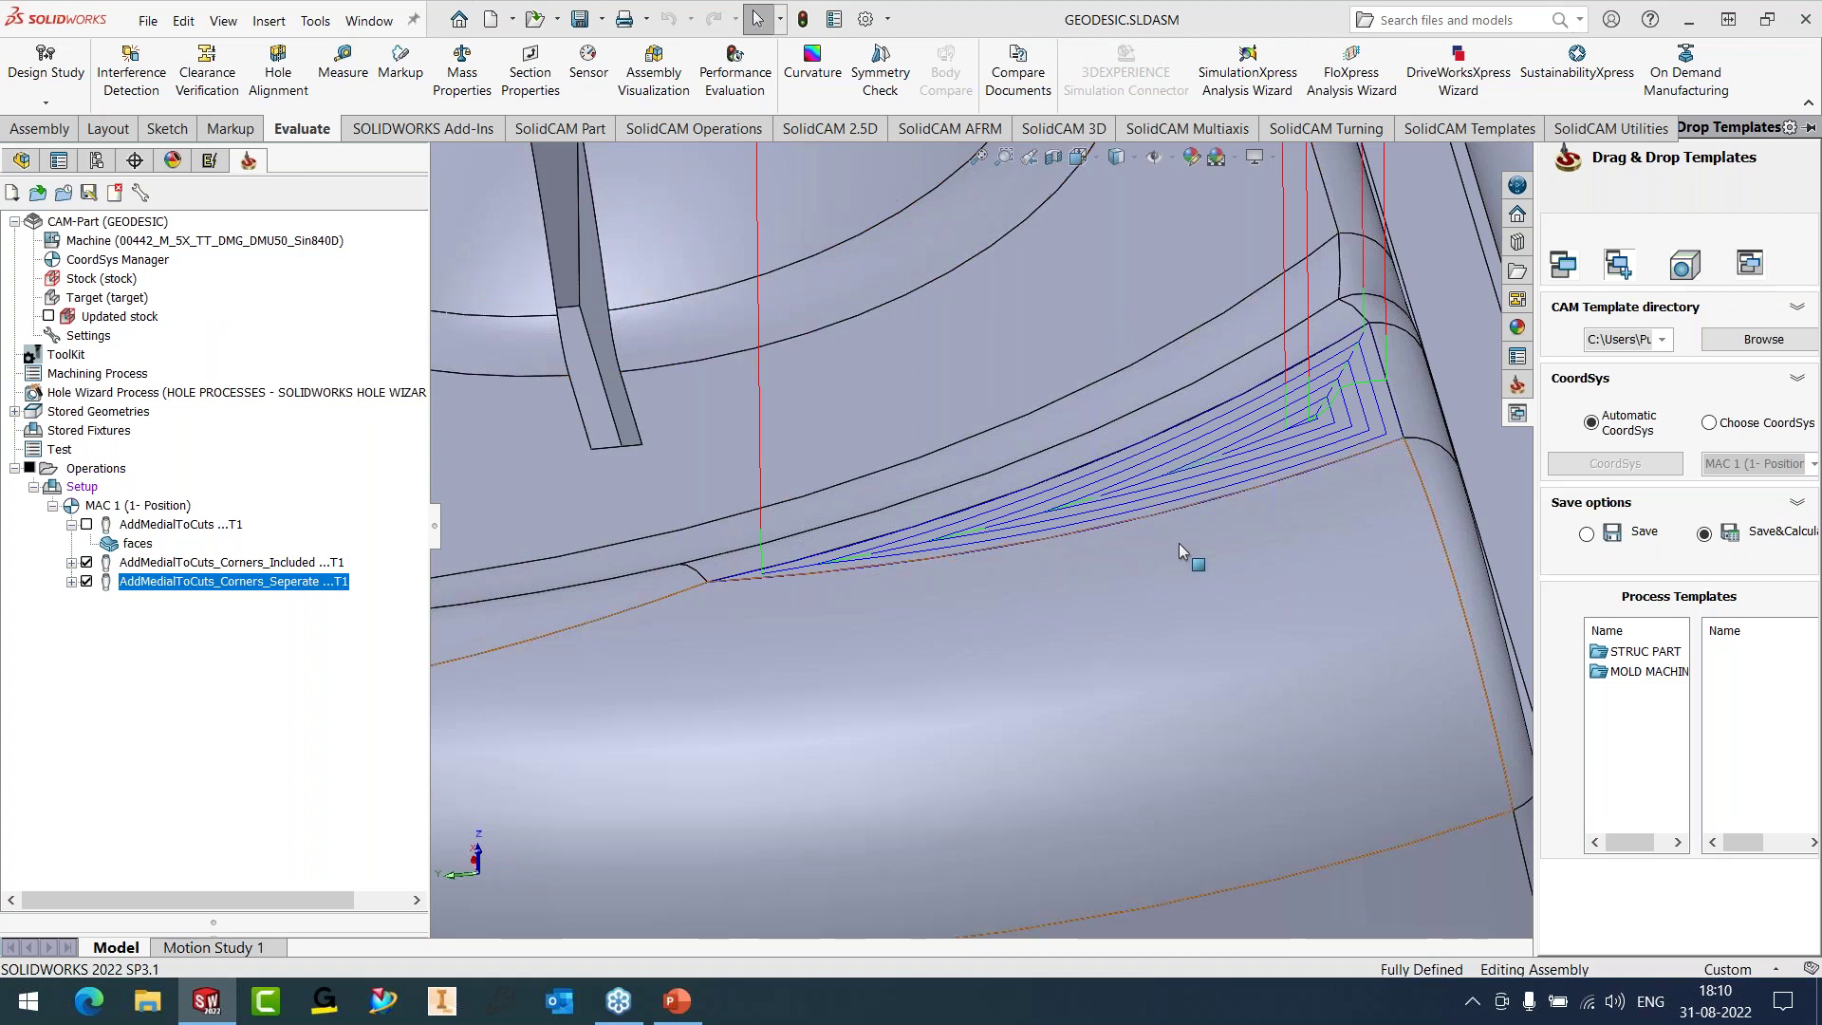
scroll(1181, 532, down, 5)
scroll(1291, 432, up, 3)
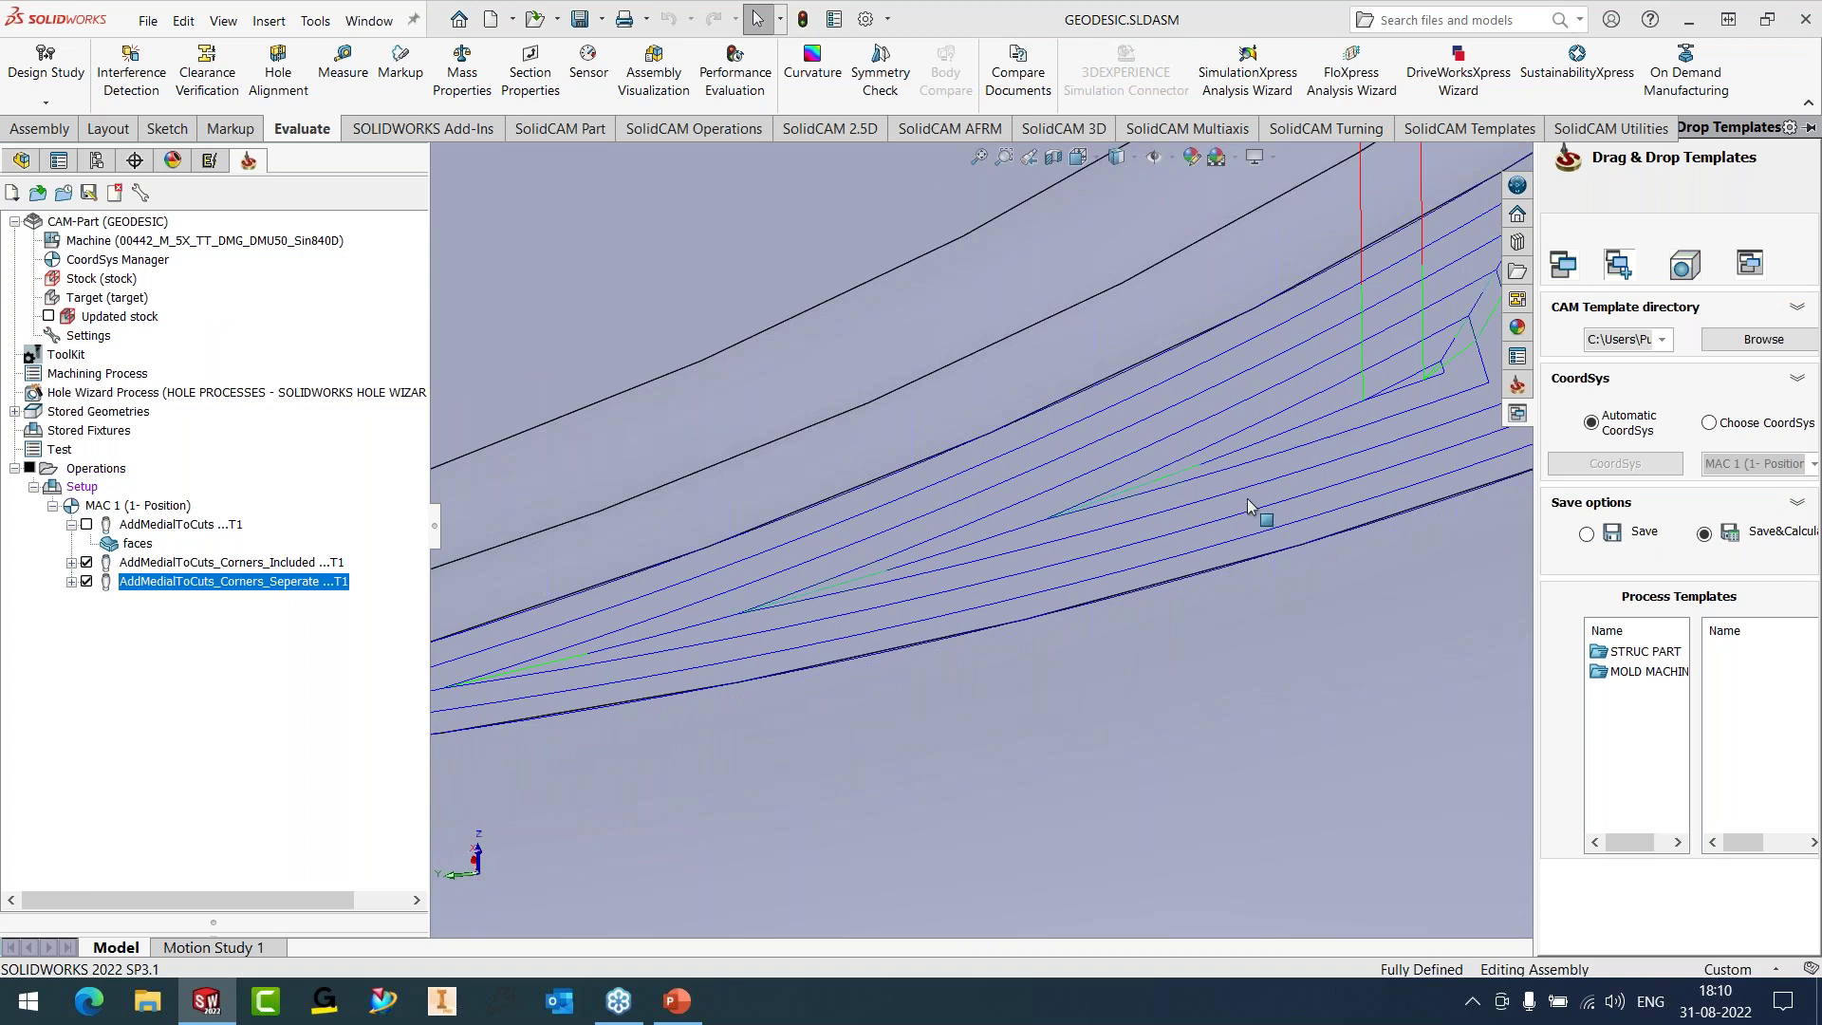
scroll(1249, 506, up, 4)
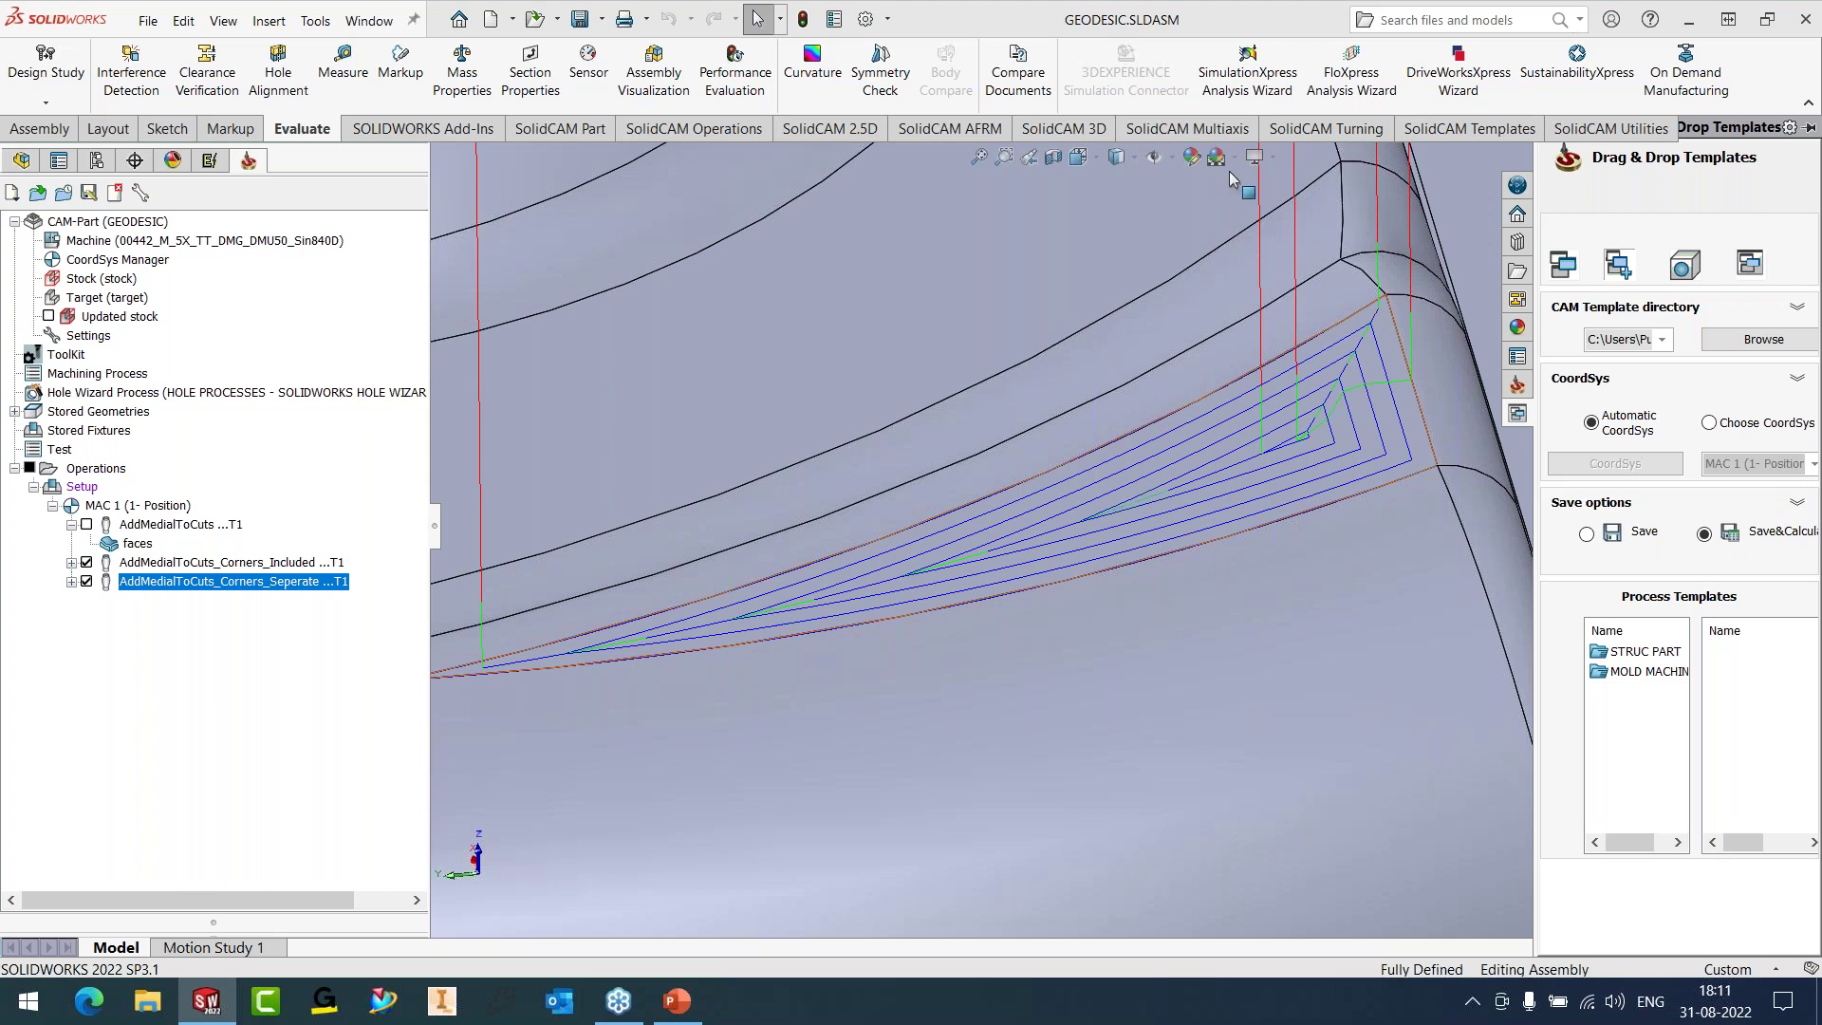
- Hide the displayed tool paths and open REMOVEAIRCUTS.prz from the 4-UNDERCUT MILLING REMOVE AIR PASSES folder, declining to locate the original model manually
click(72, 525)
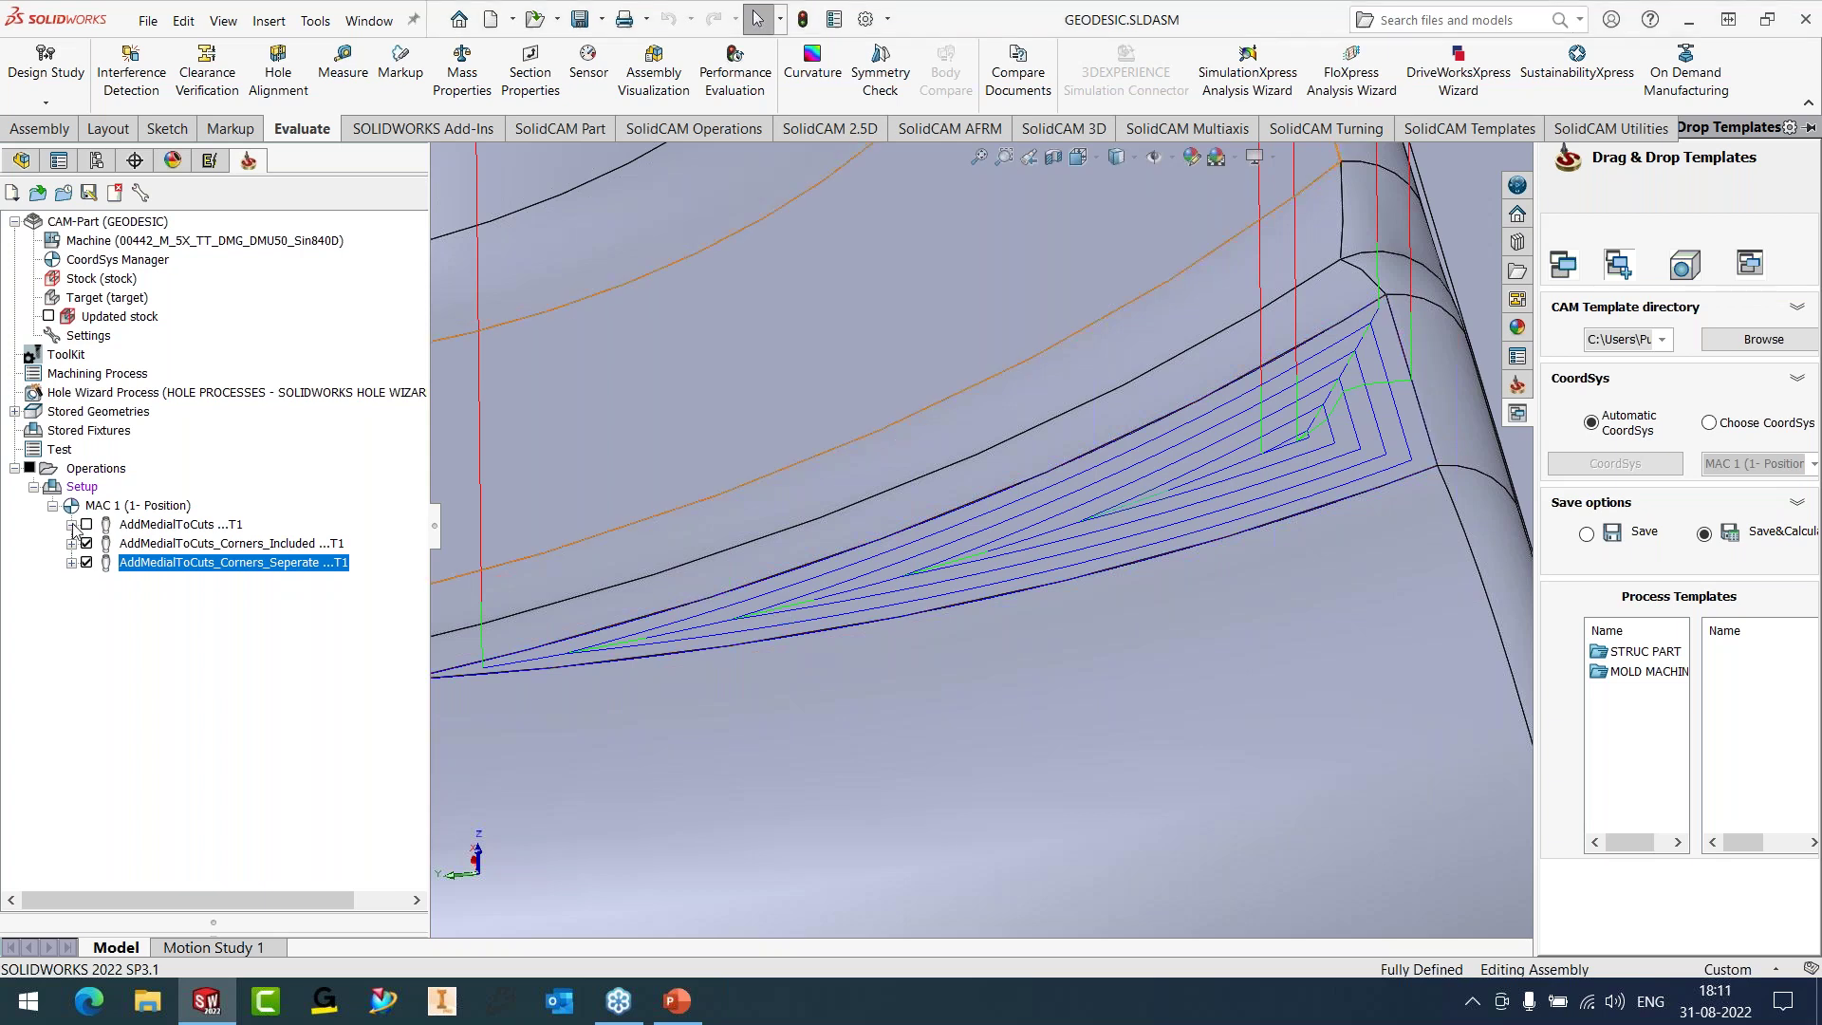
click(86, 544)
click(315, 21)
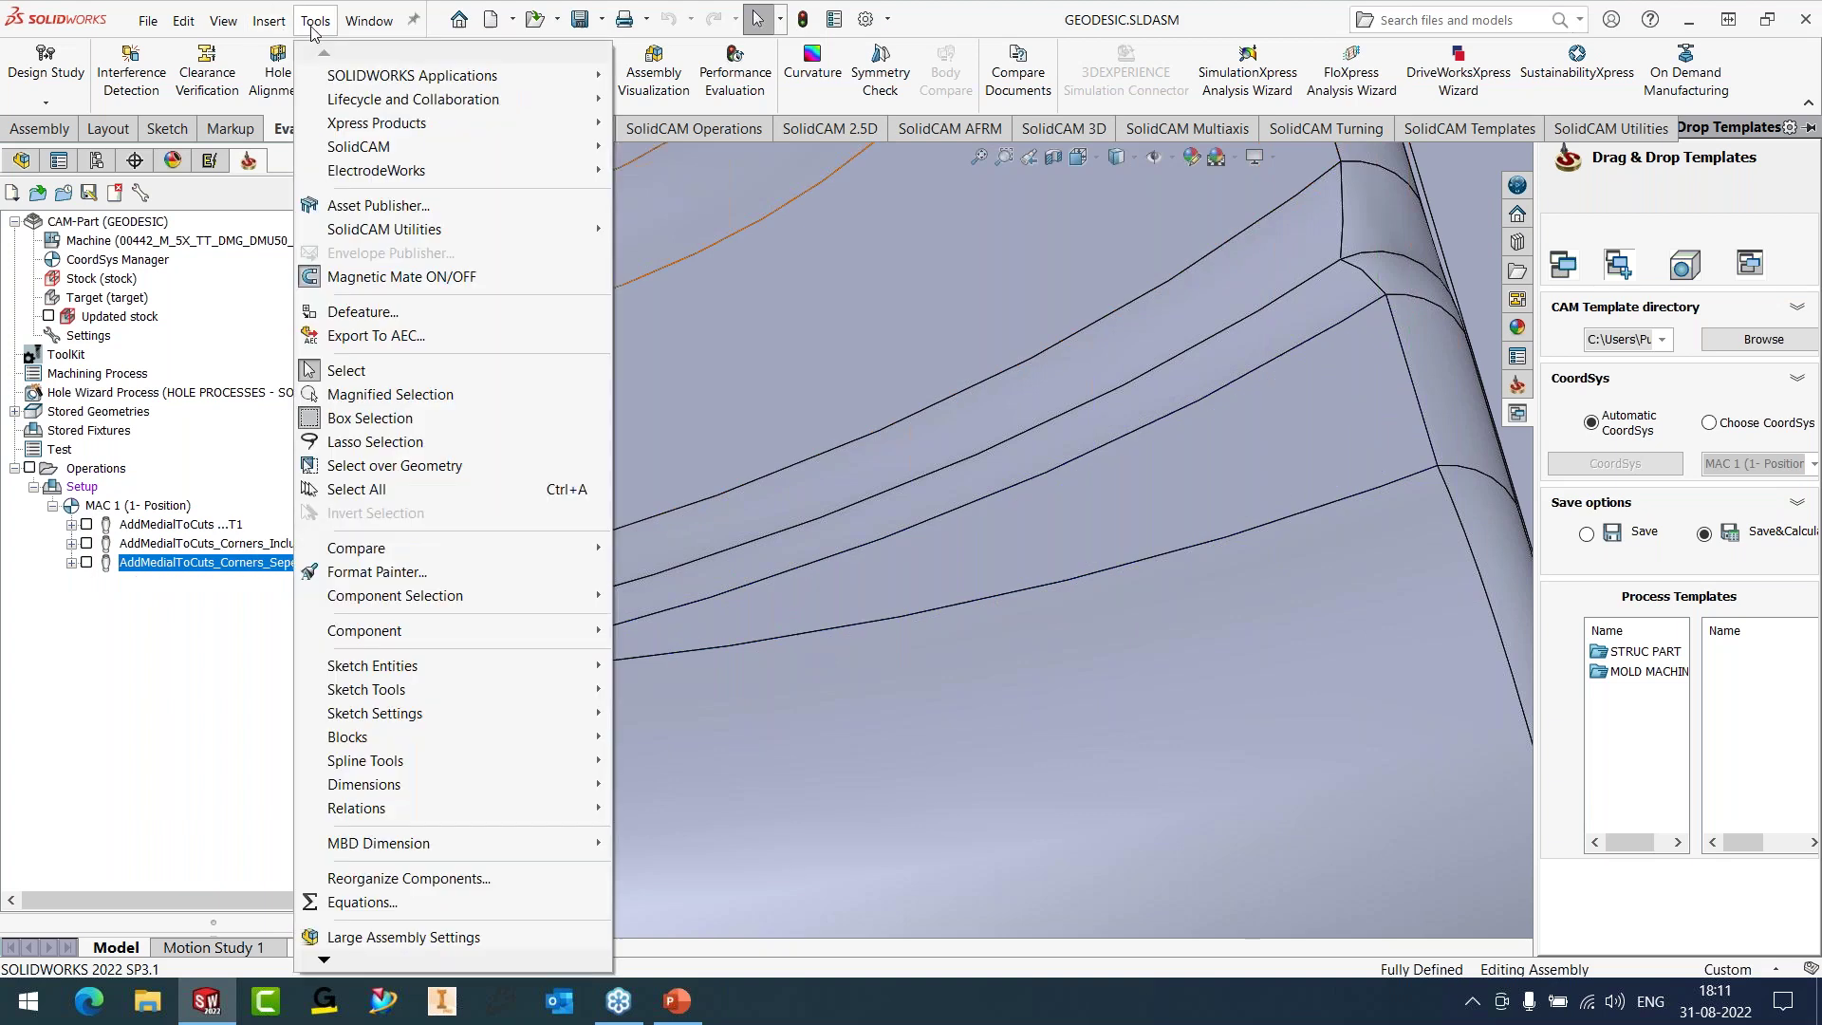
mouse_move(359, 147)
click(667, 170)
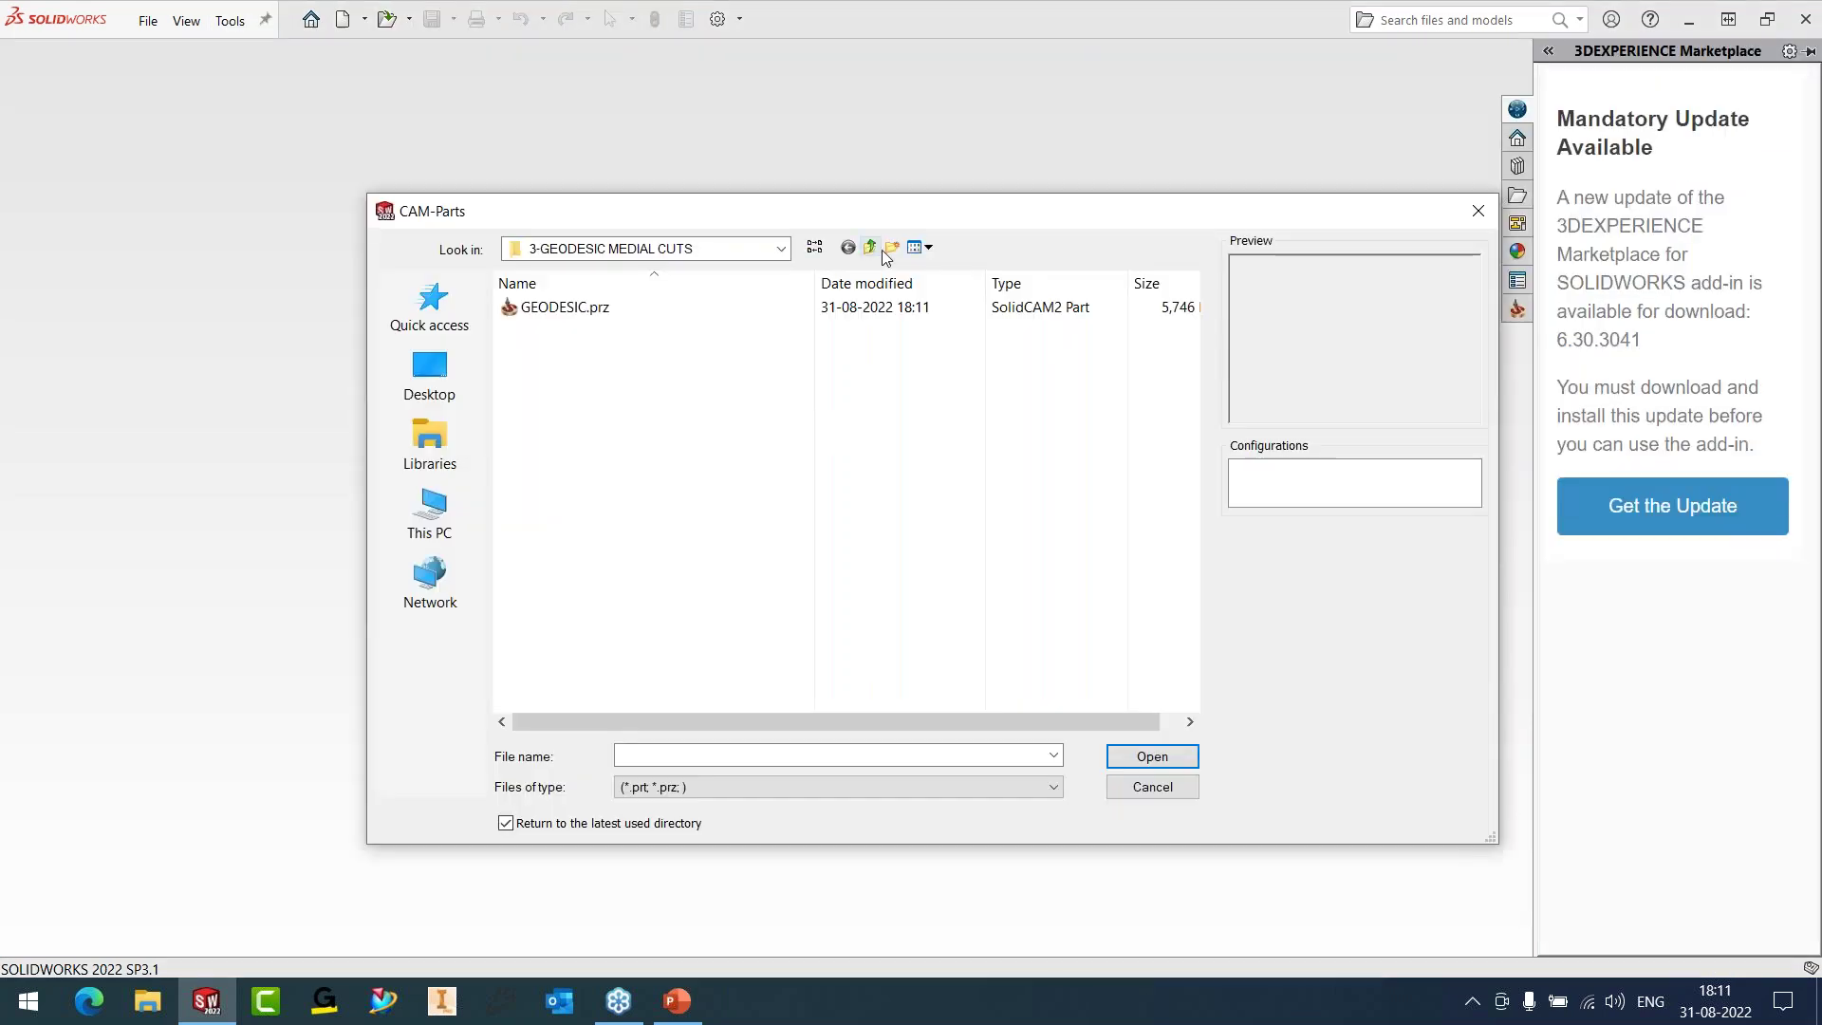
click(869, 247)
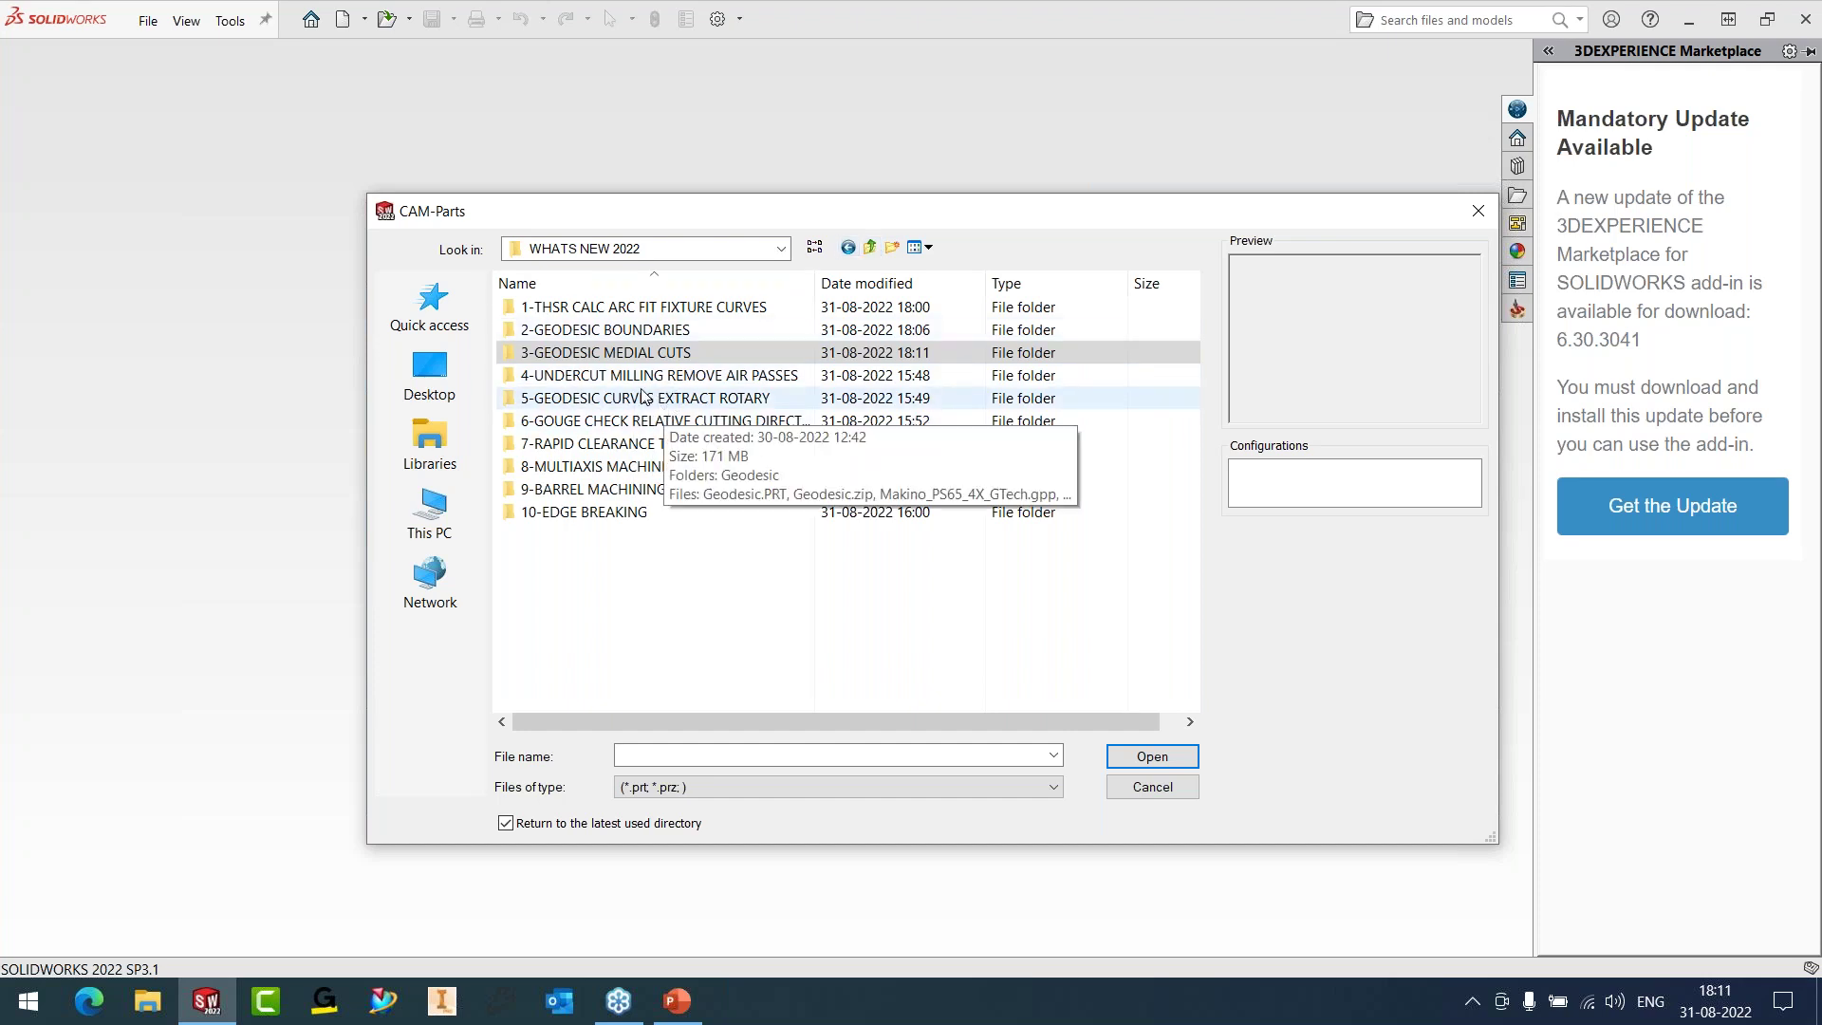
double_click(669, 375)
click(600, 306)
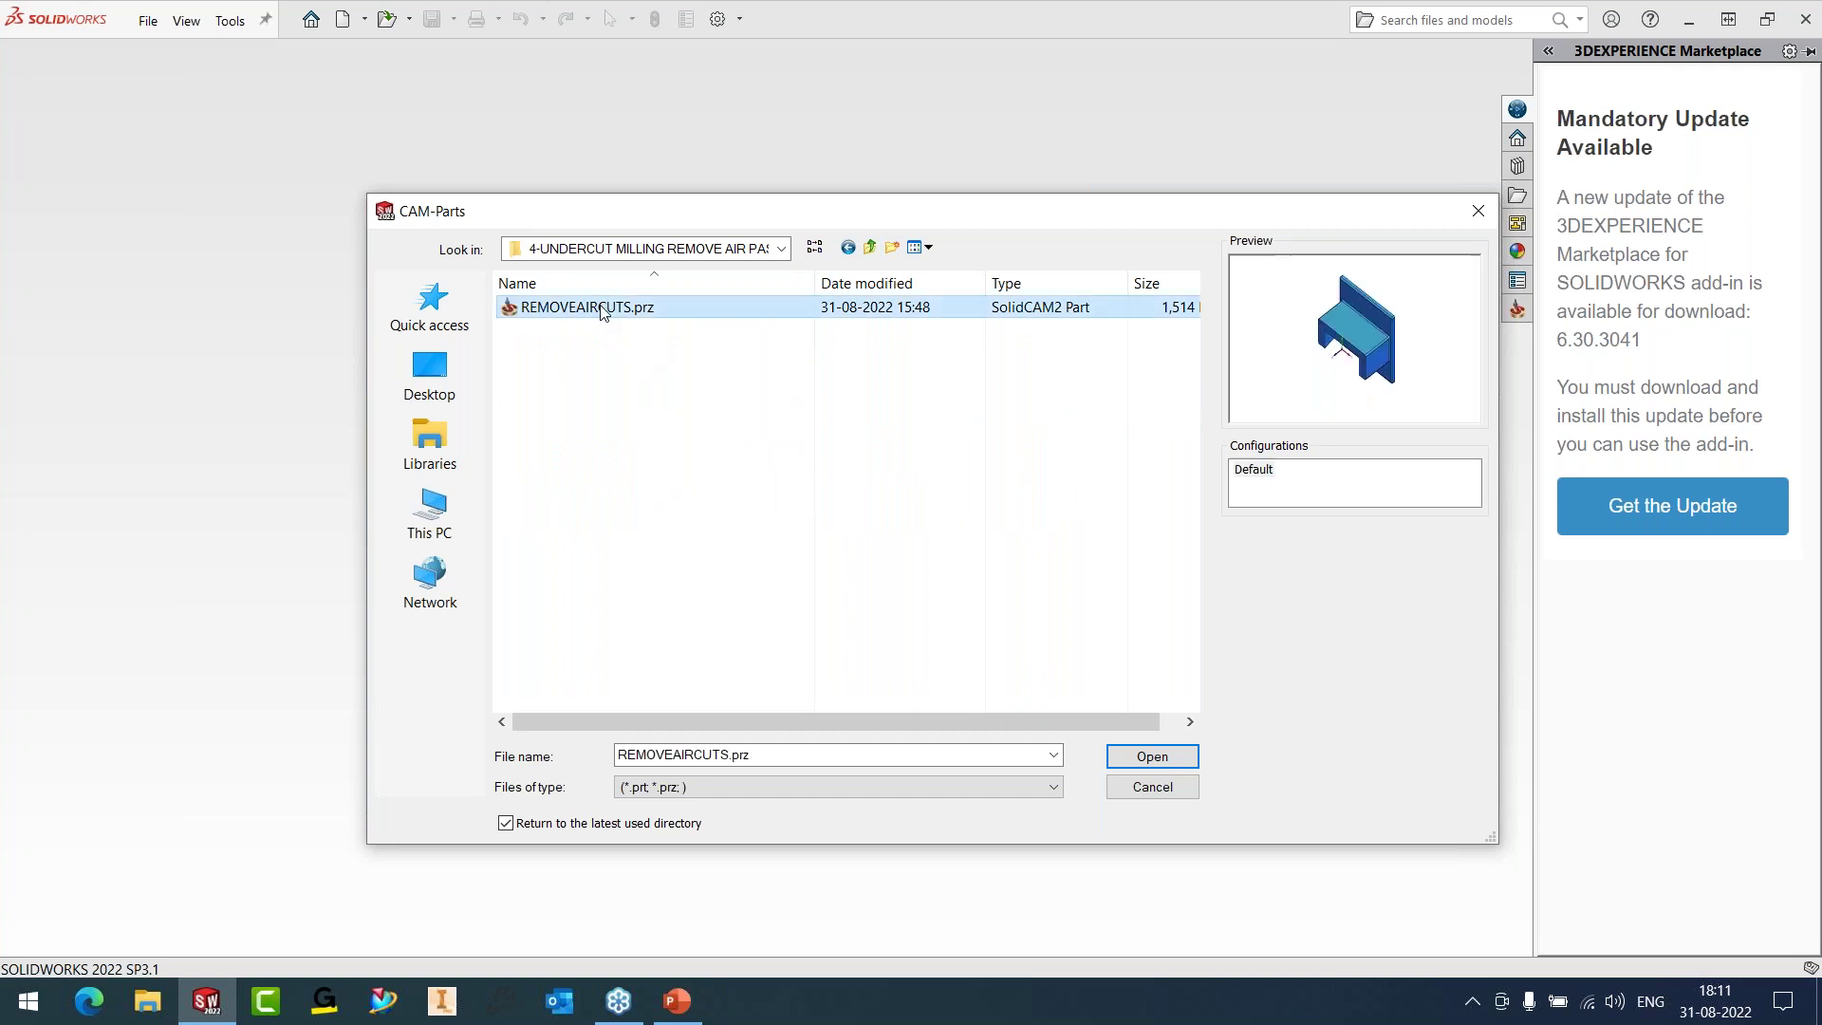
click(1152, 755)
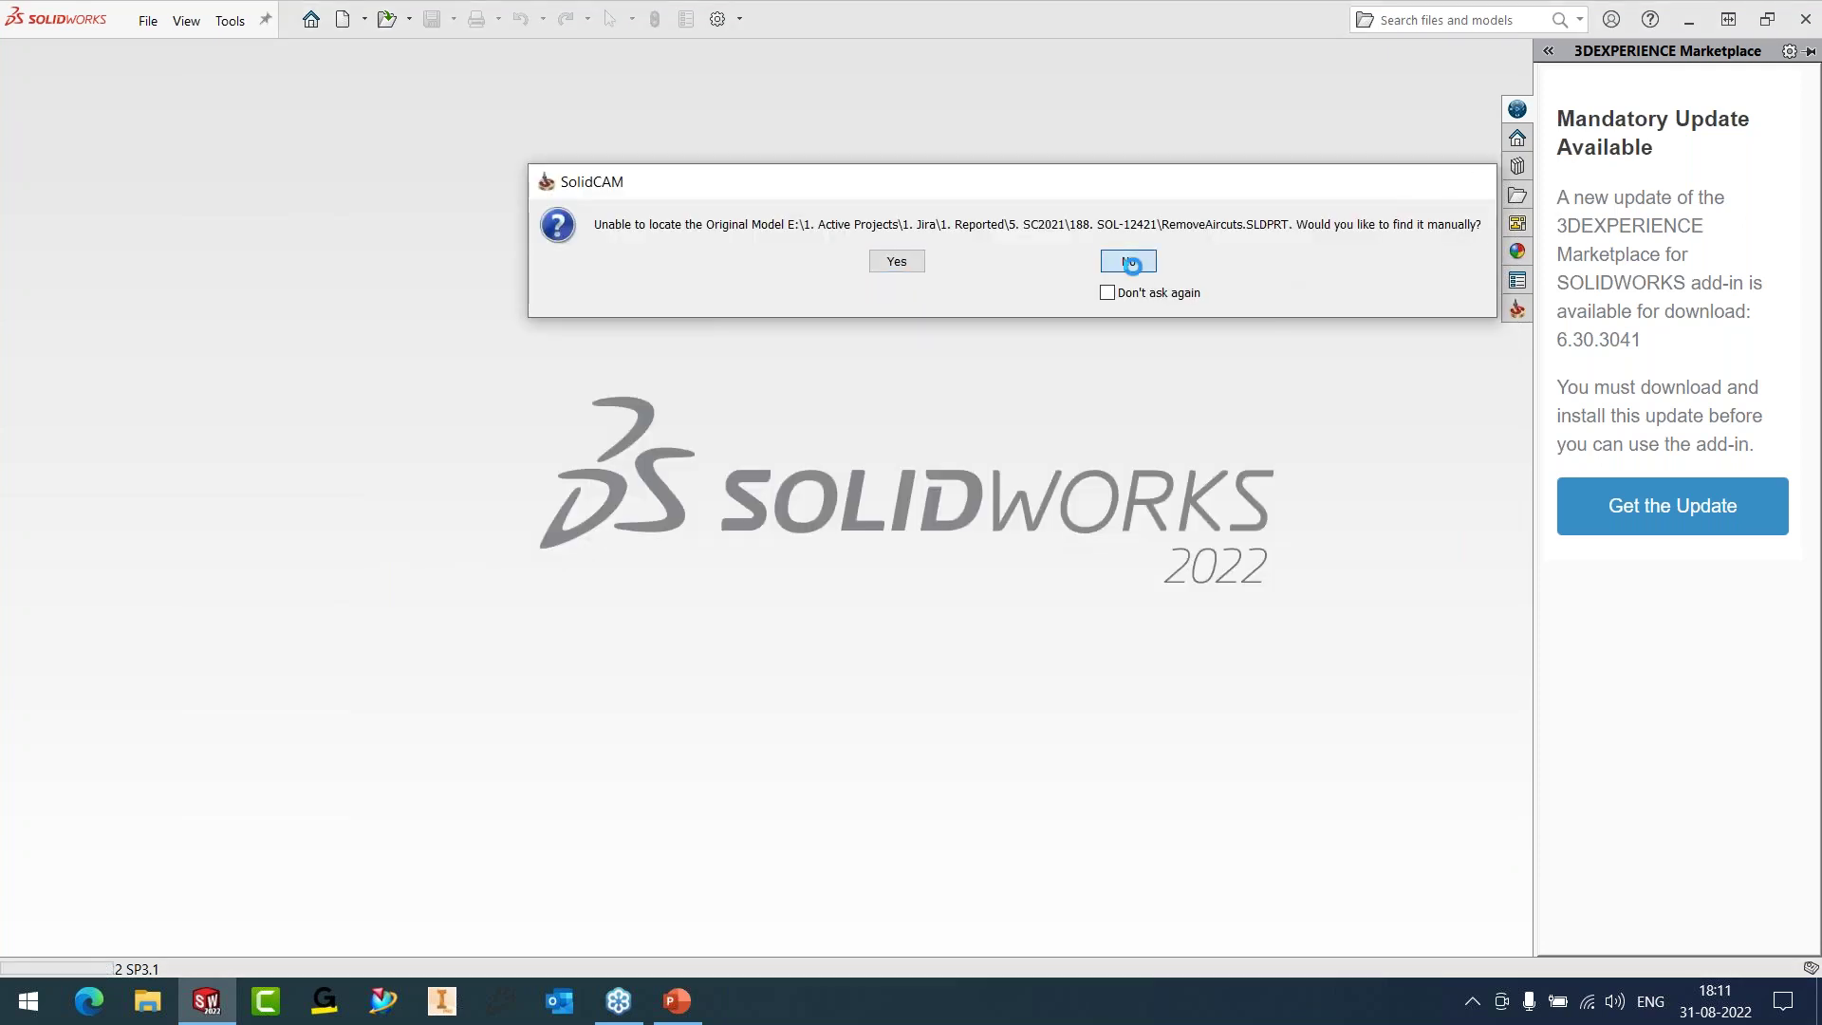
click(1129, 262)
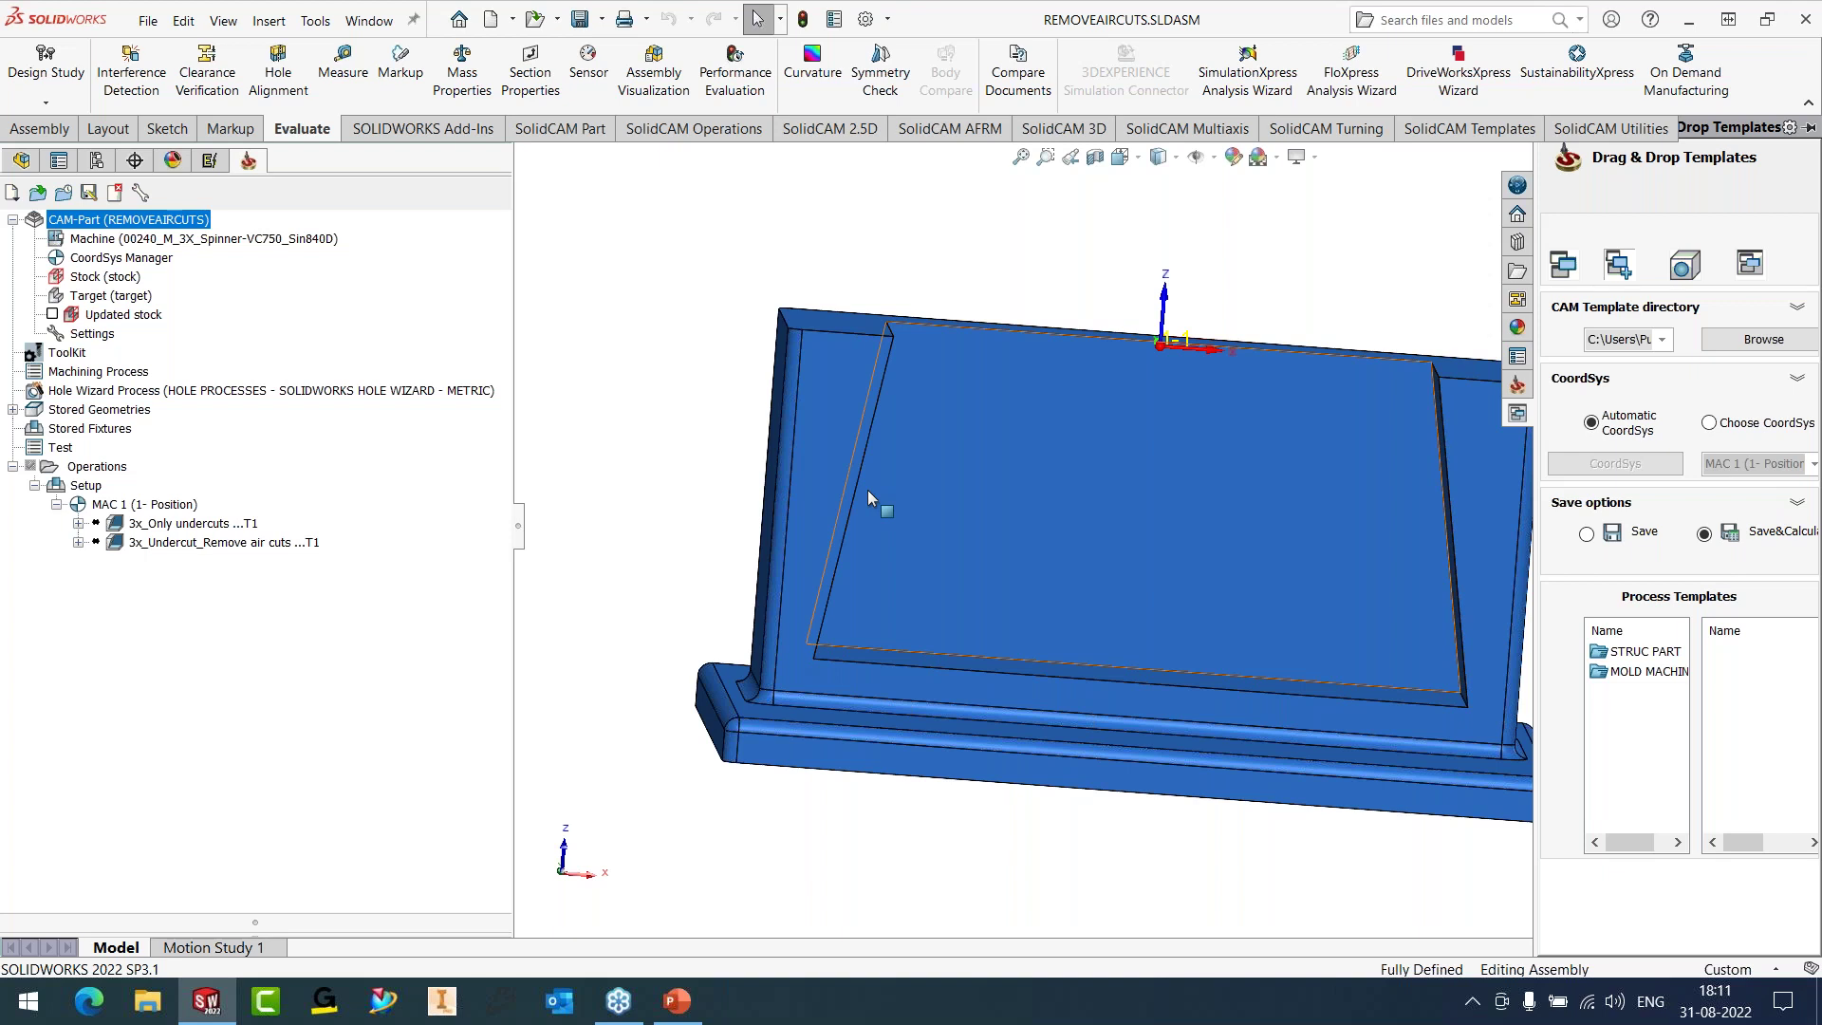
- Save and calculate the 3x_Only undercuts operation with Machine only undercuts enabled, examine its tool path on the pocket wall, and close the operation
right_click(205, 534)
click(502, 235)
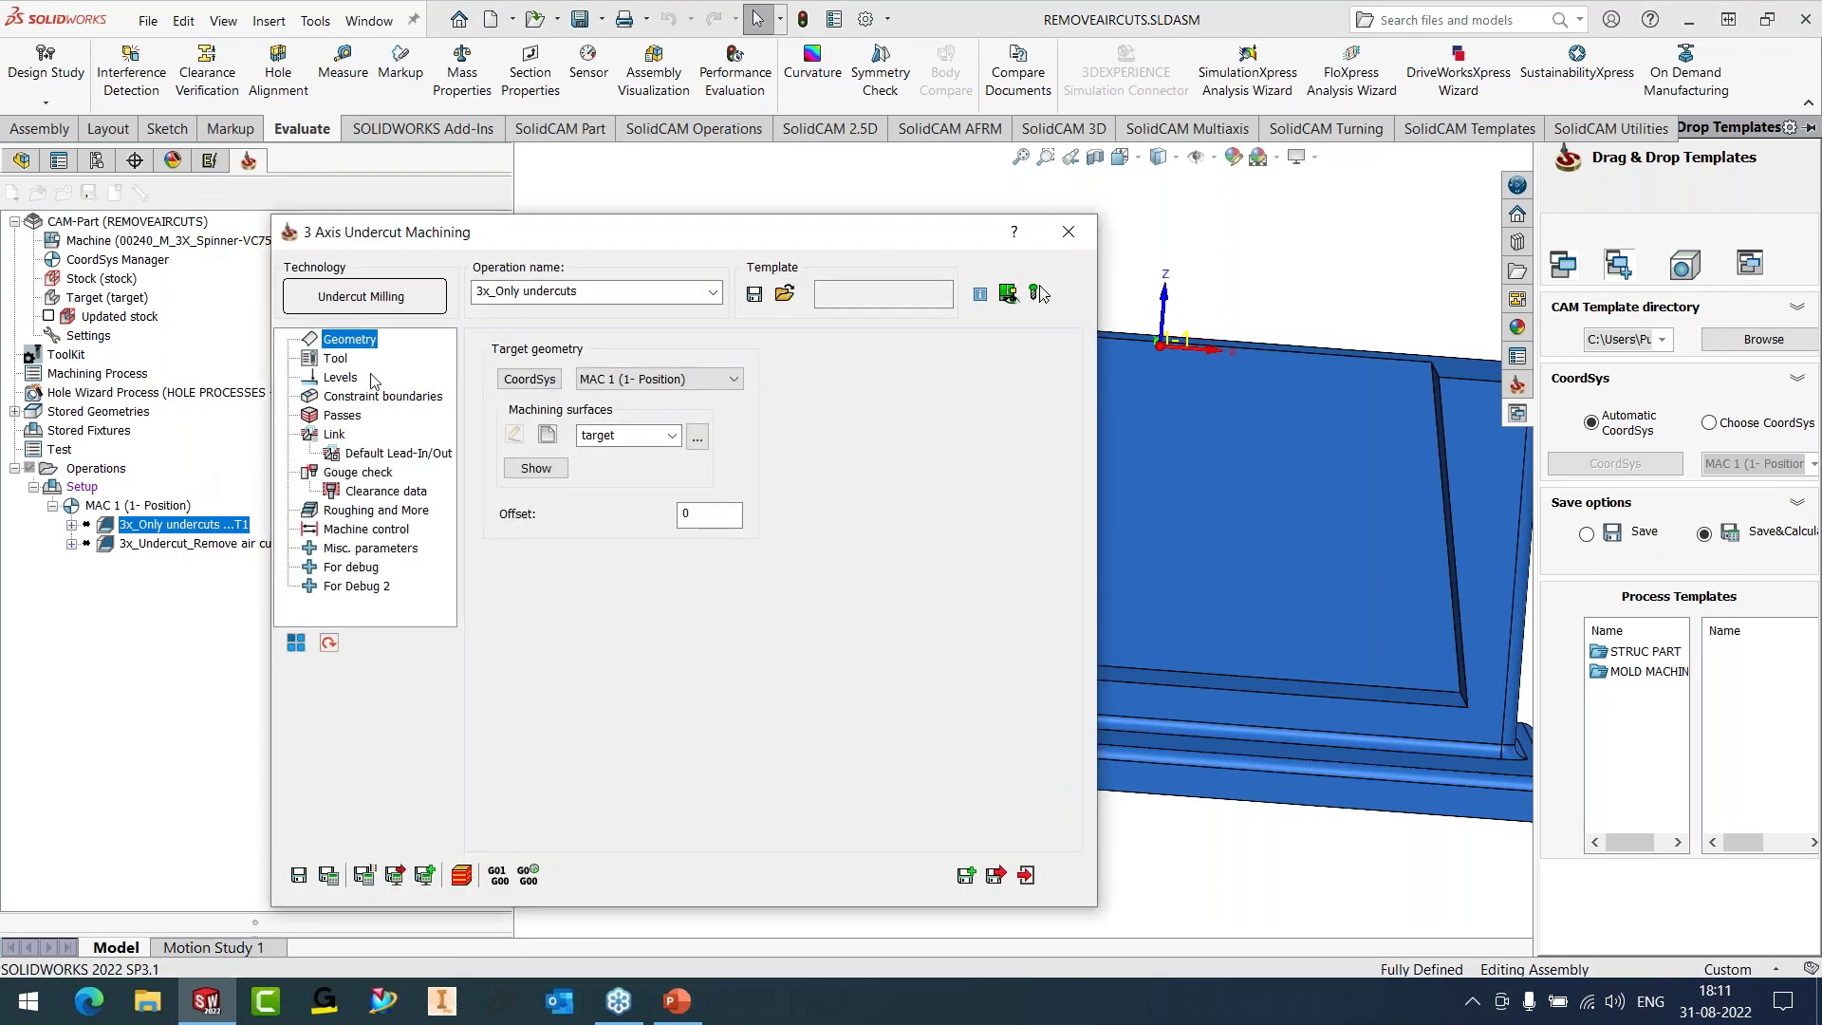
click(349, 416)
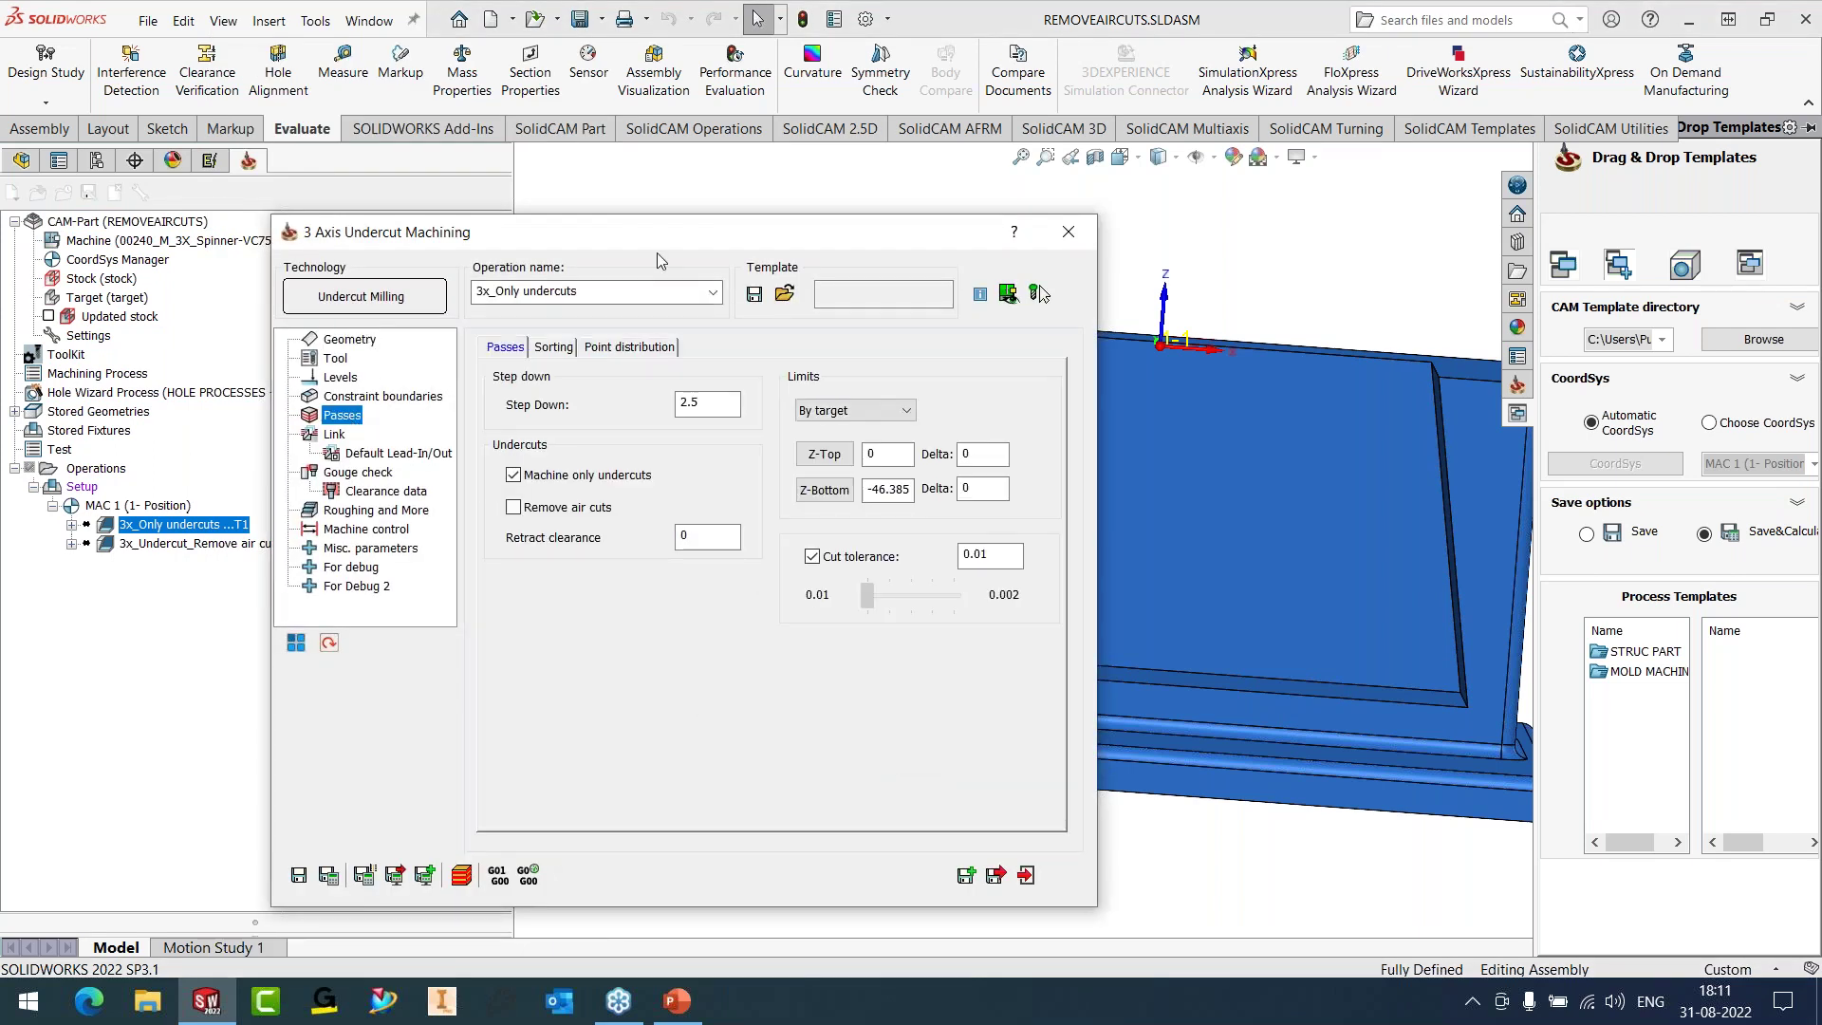
drag(657, 241, 762, 172)
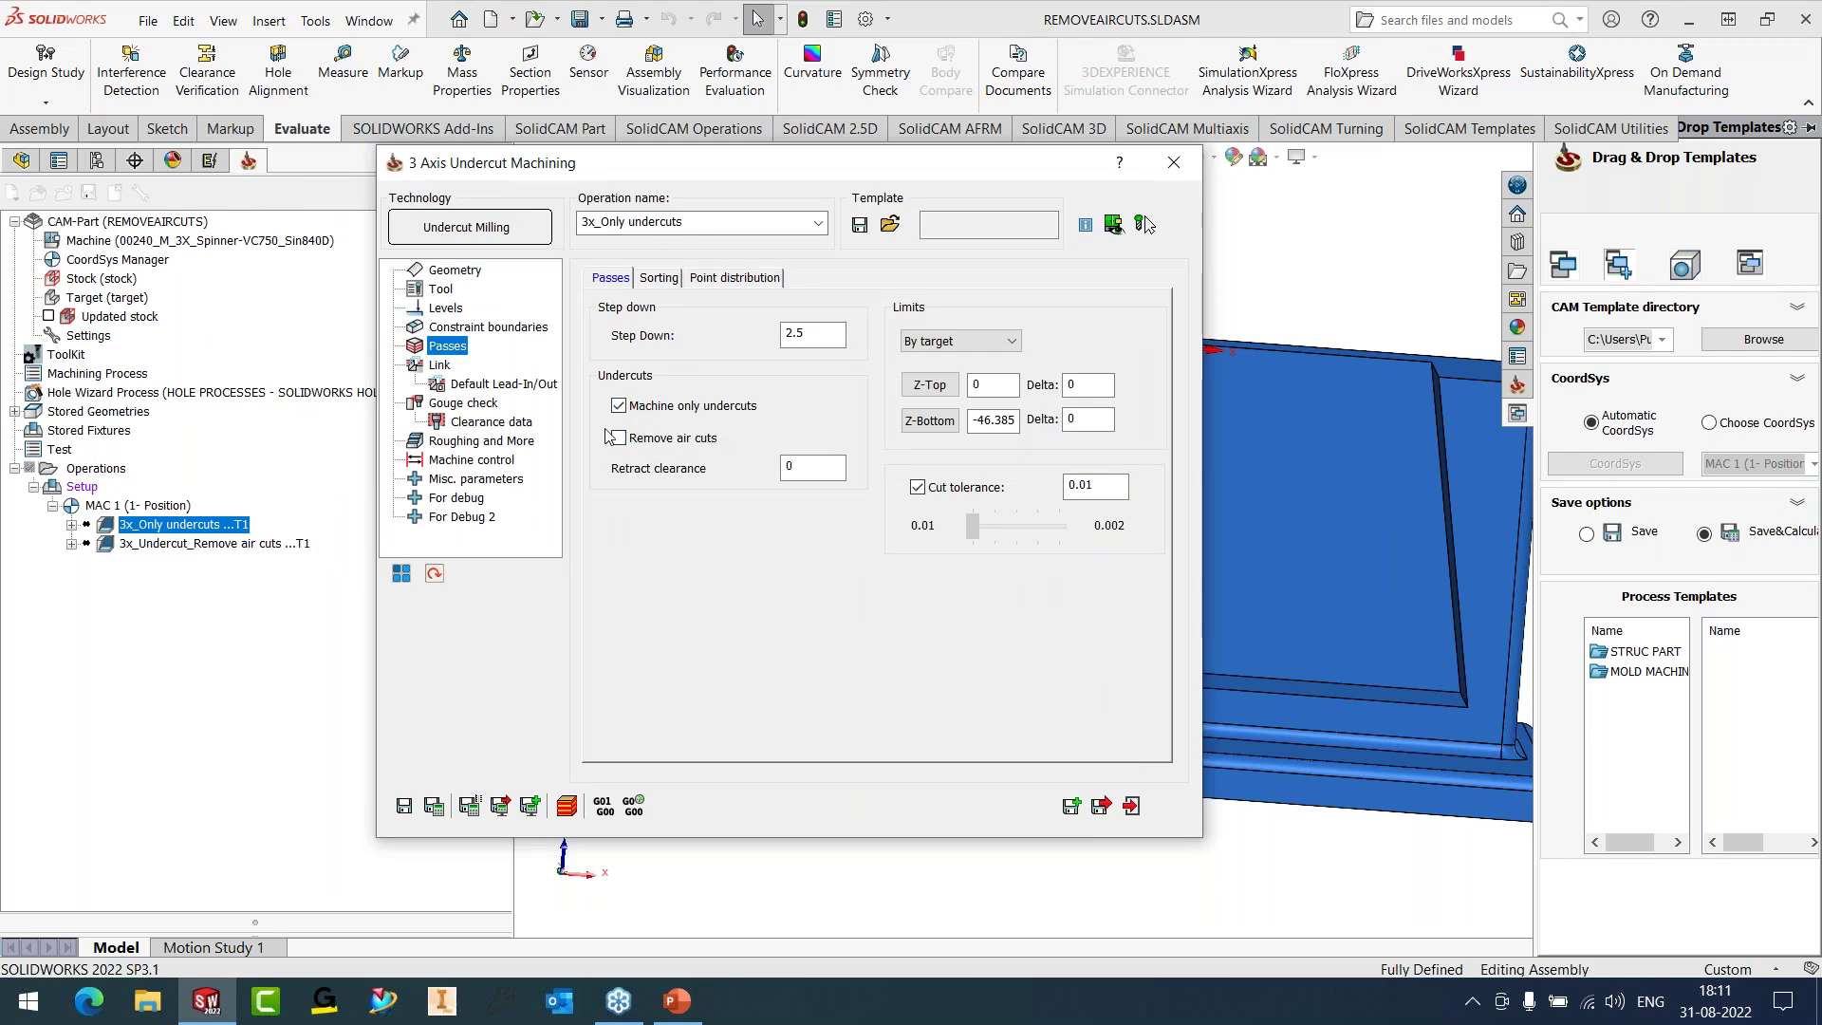
click(434, 806)
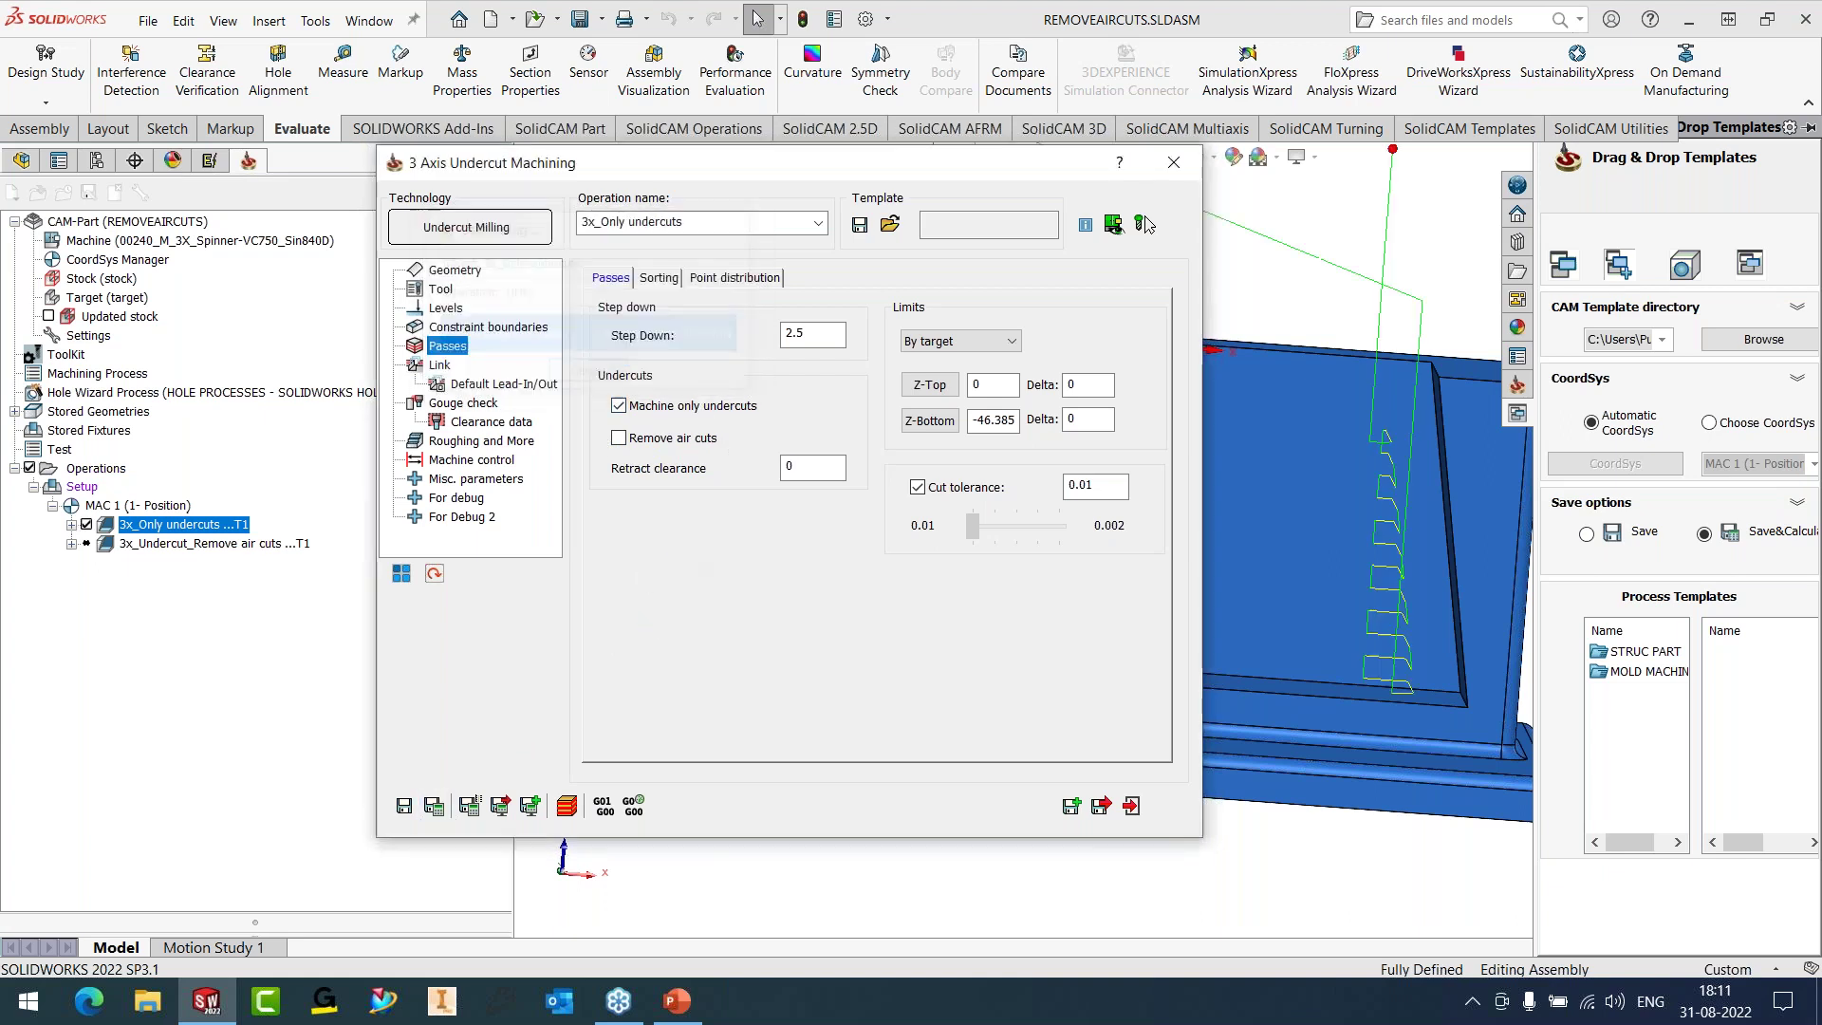
middle_drag(1049, 529, 949, 517)
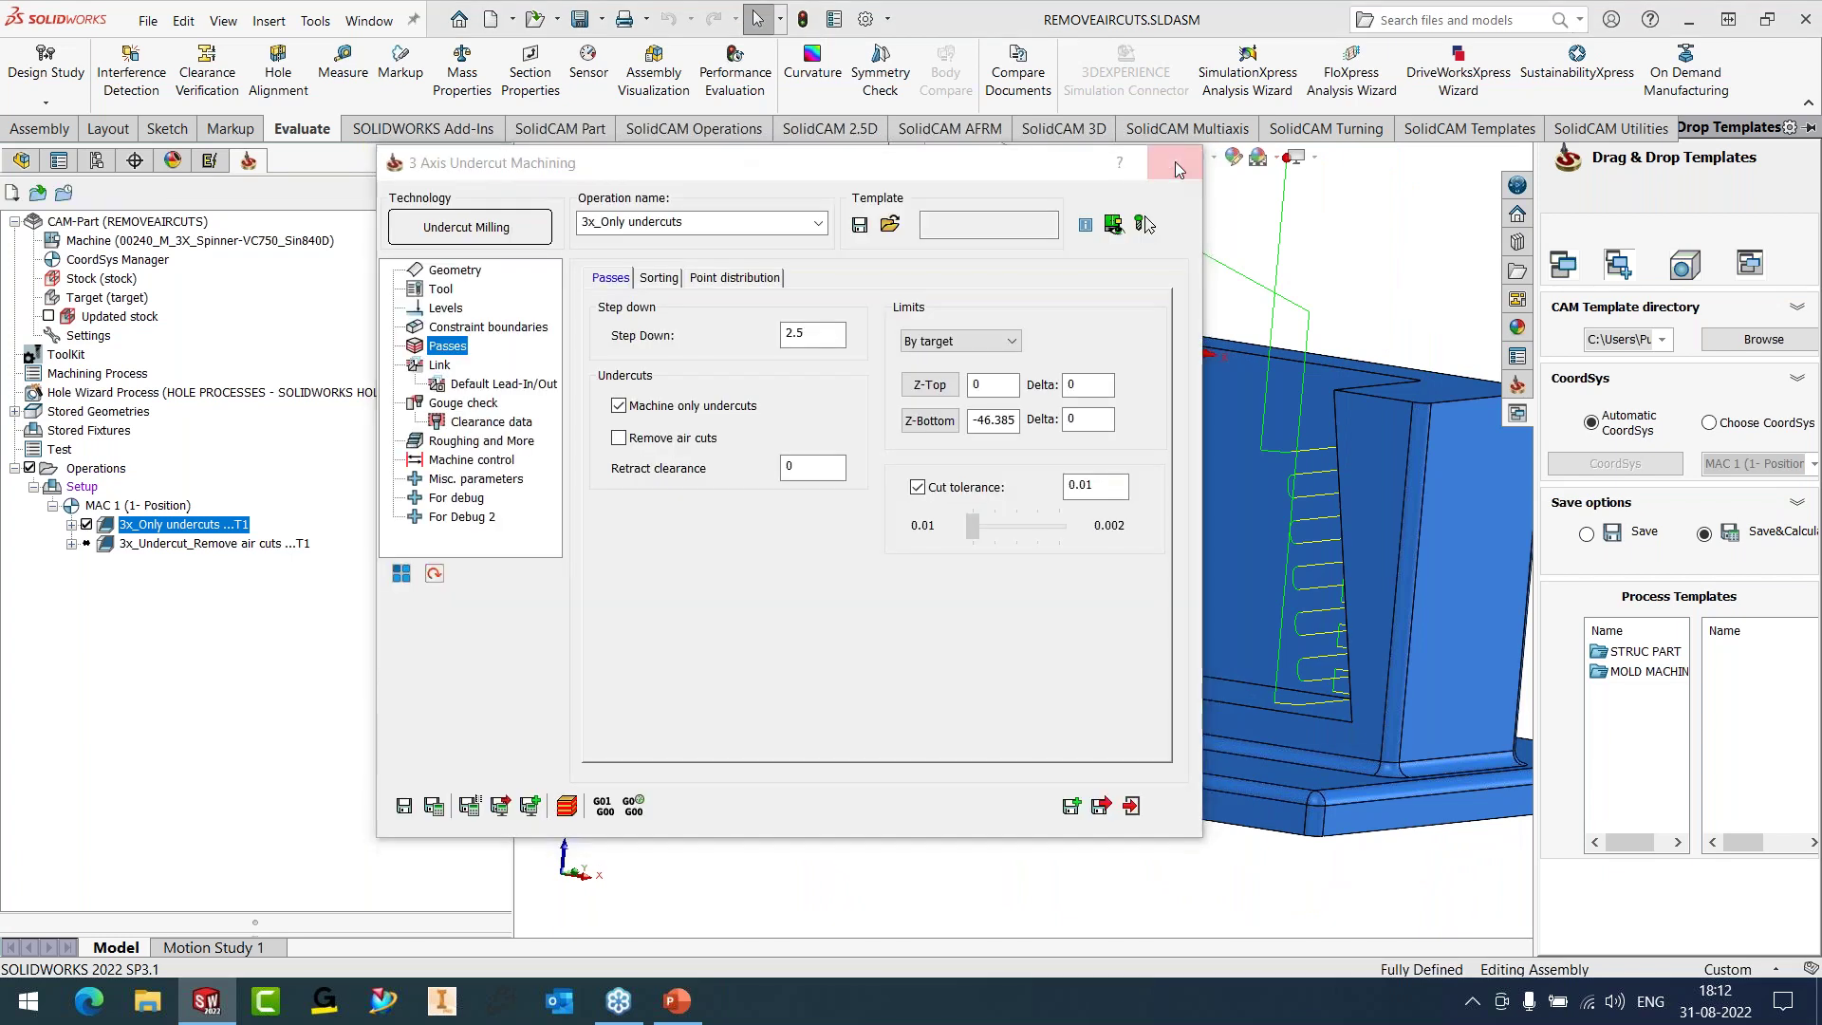
click(1174, 160)
- Edit the 3x_Undercut_Remove air cuts operation, turn off Remove air cuts in its passes, and save and calculate it
click(155, 545)
right_click(155, 558)
click(528, 236)
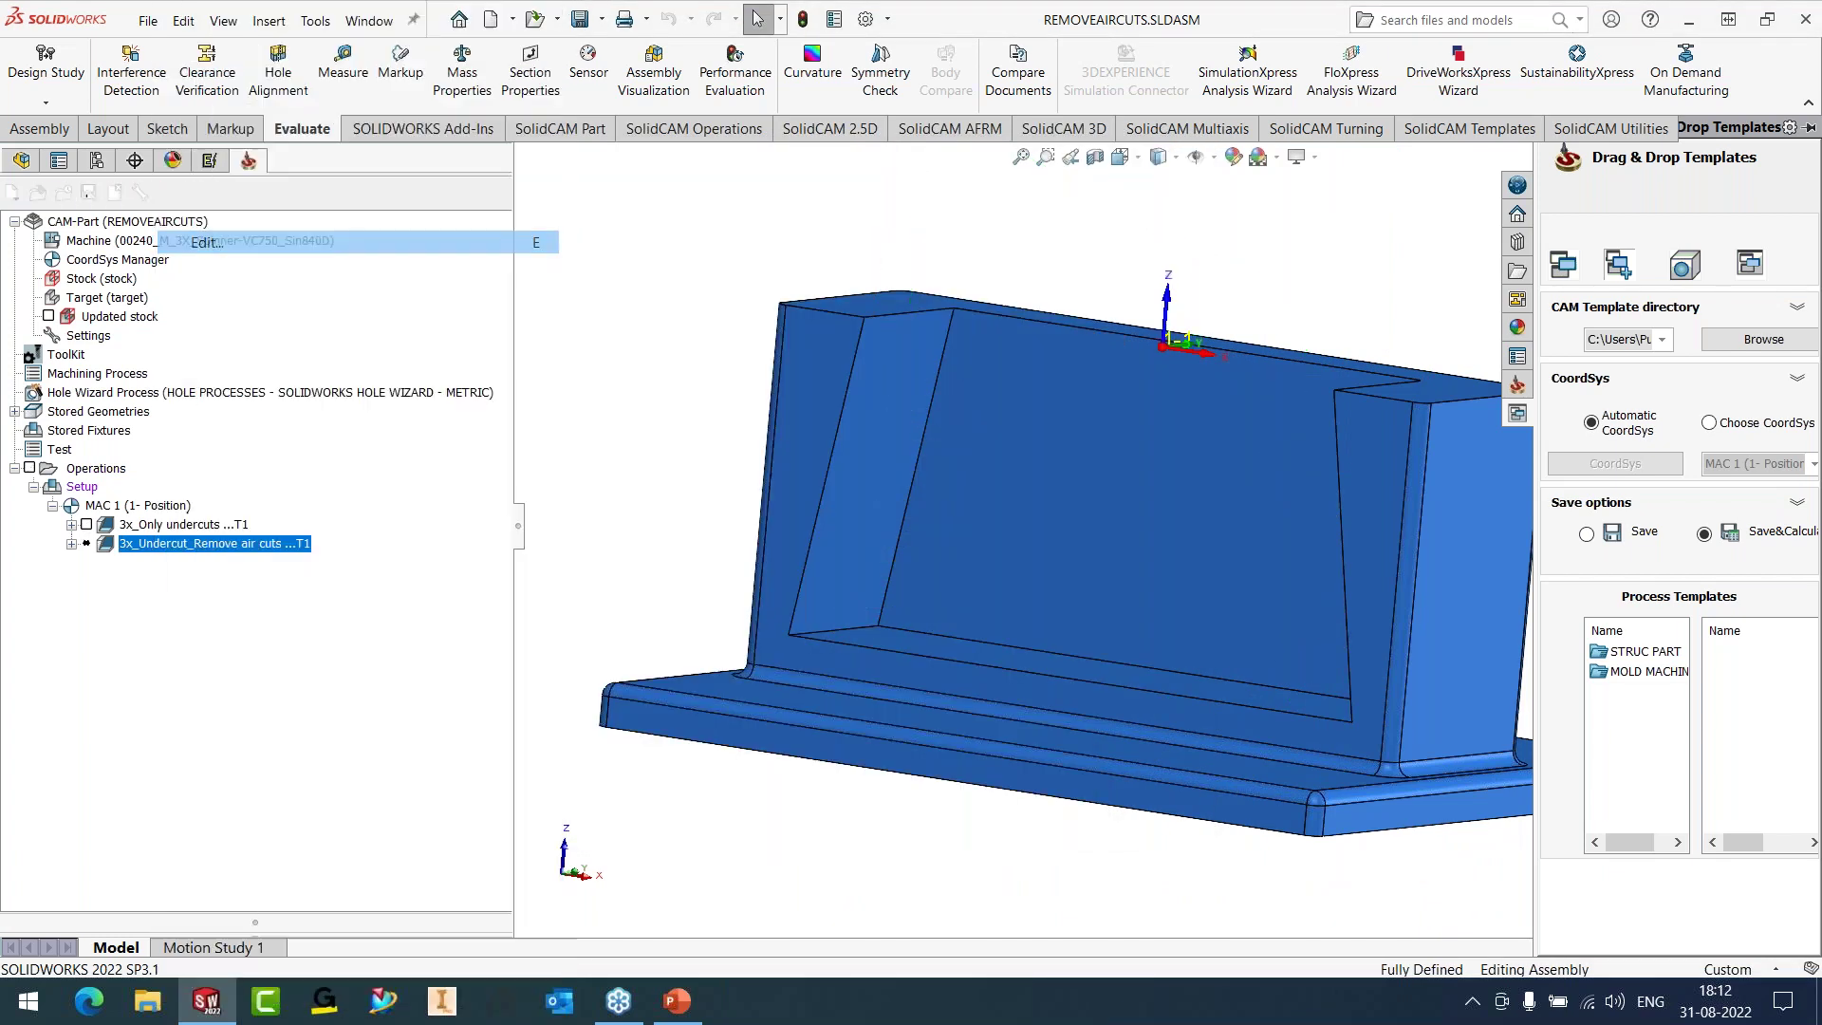
click(691, 440)
click(470, 805)
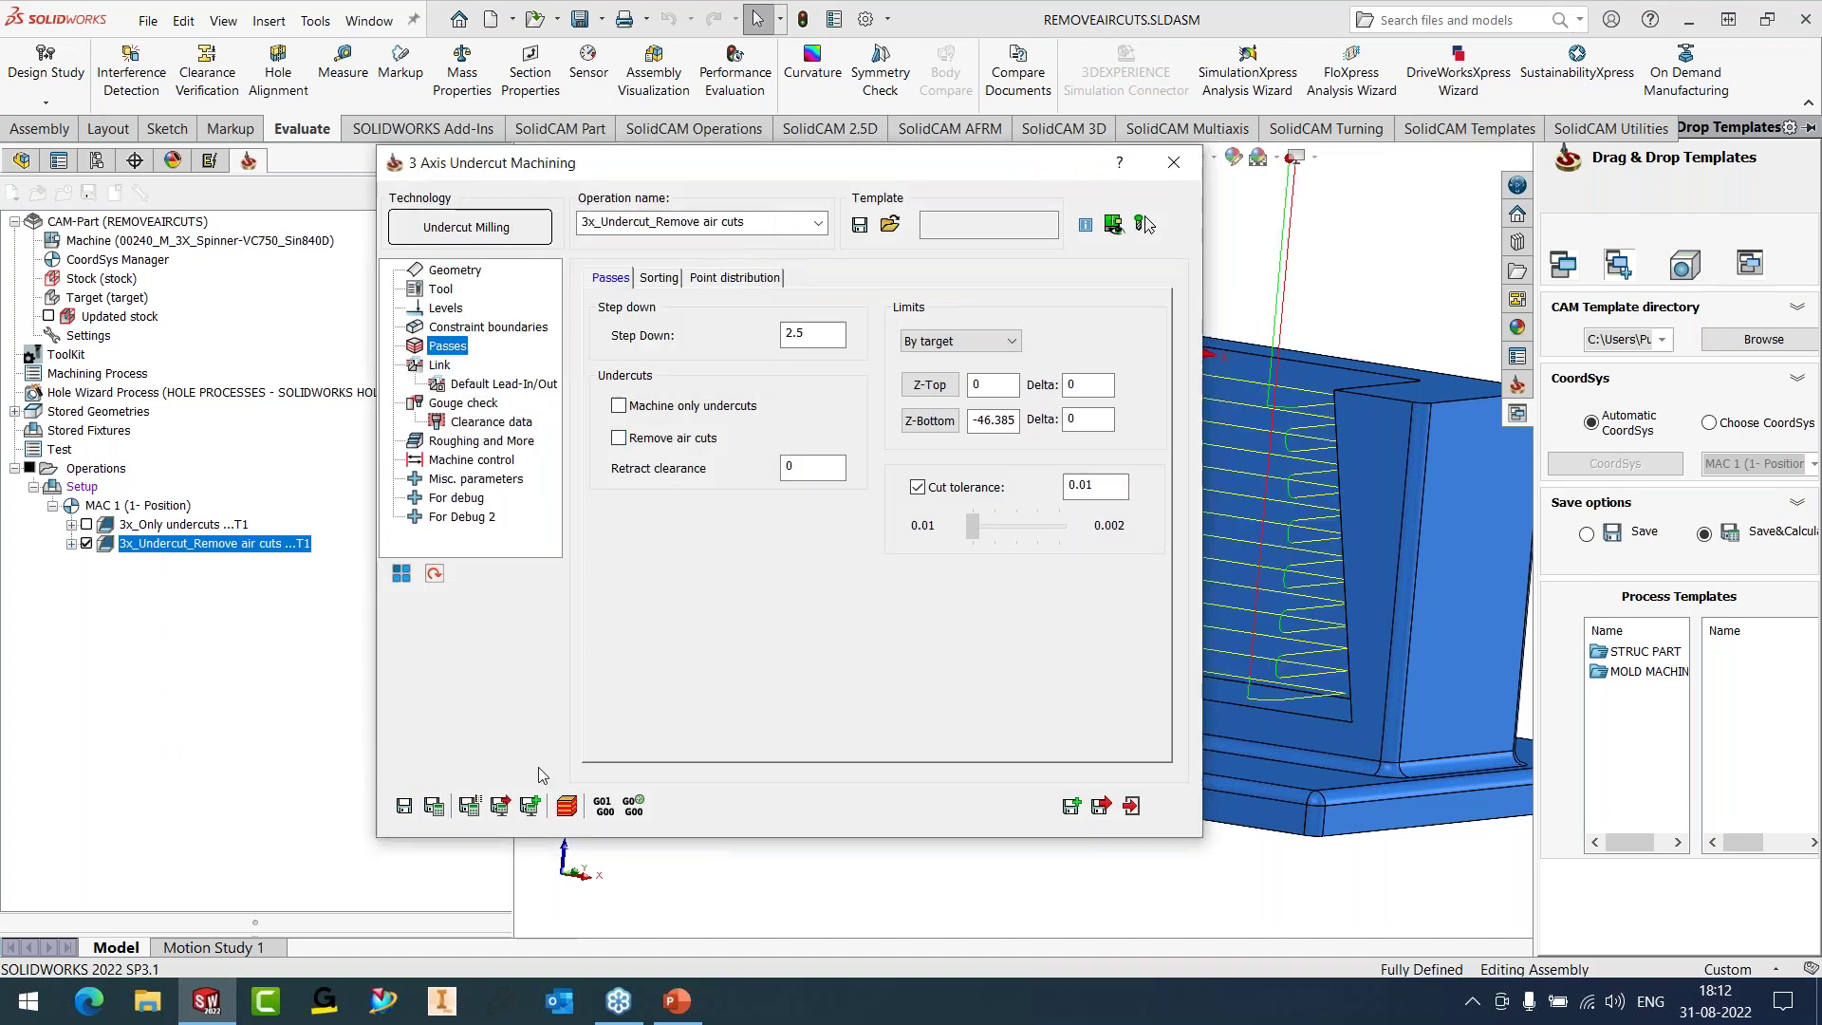
- Examine the 3x_Undercut_Remove air cuts tool path across the pocket, at an angle and in a straight view onto the pocket
double_click(928, 163)
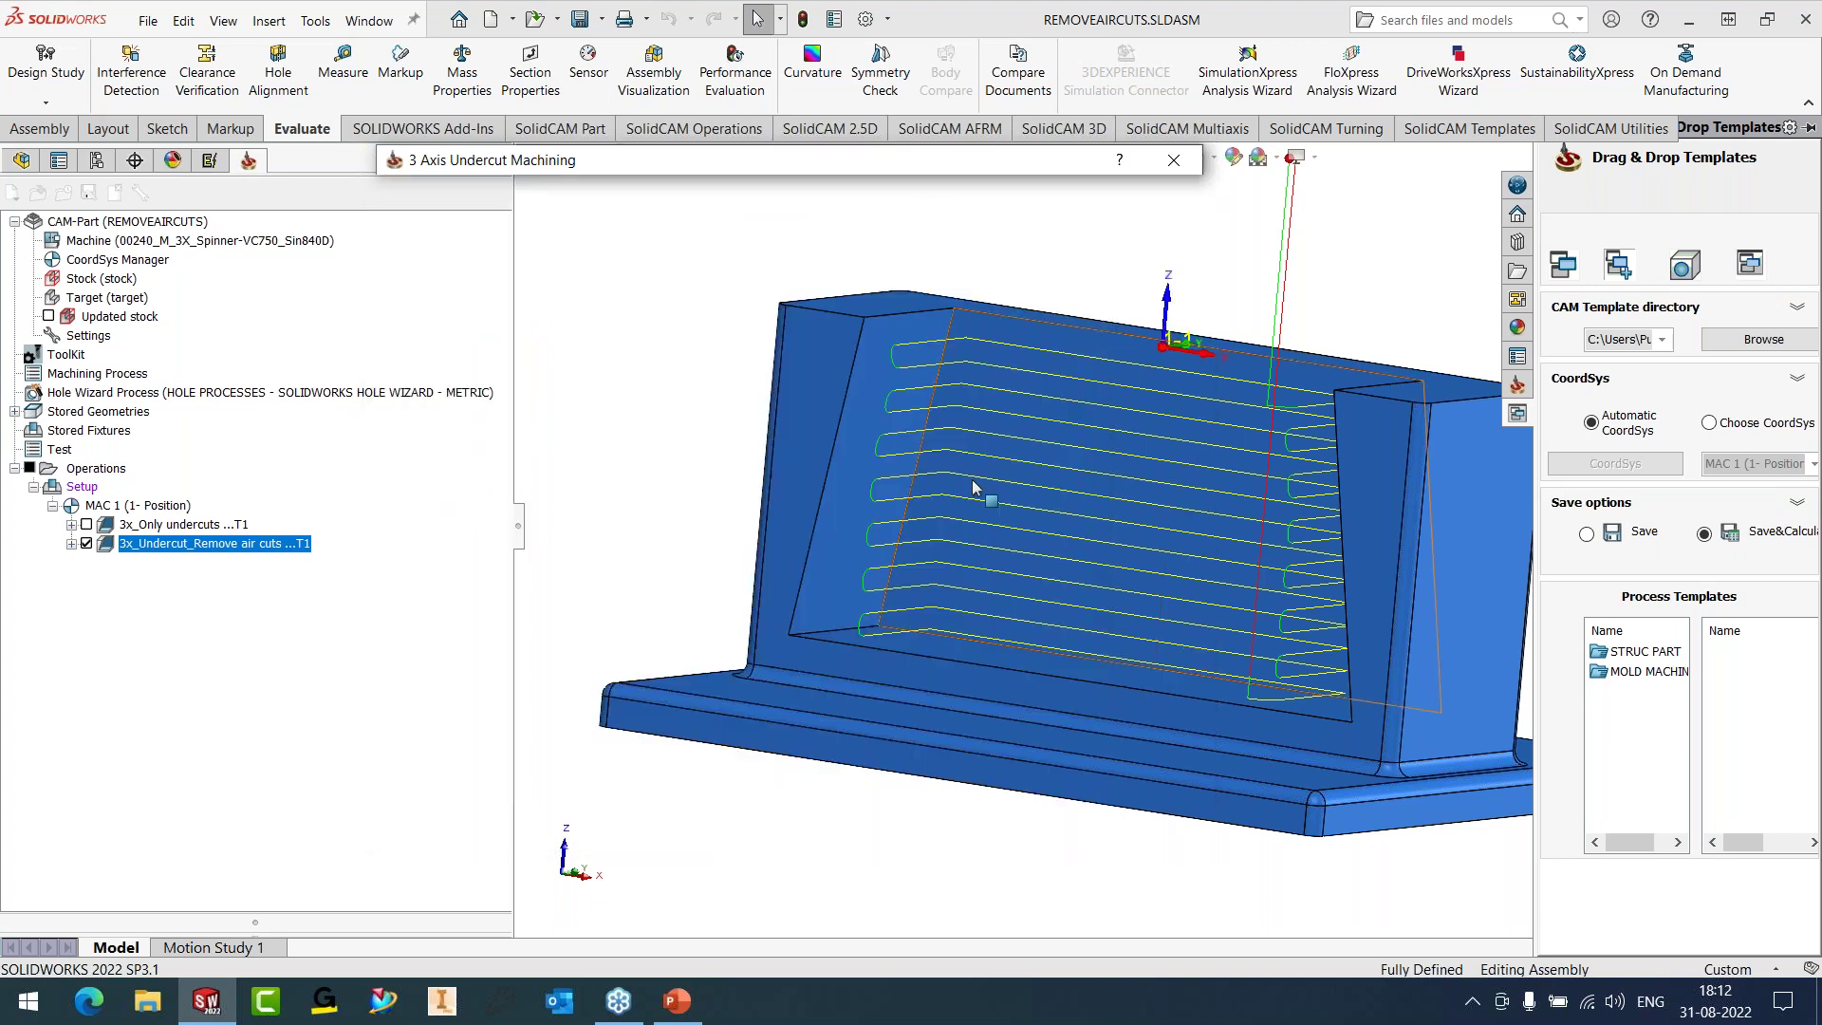
middle_drag(978, 486, 966, 521)
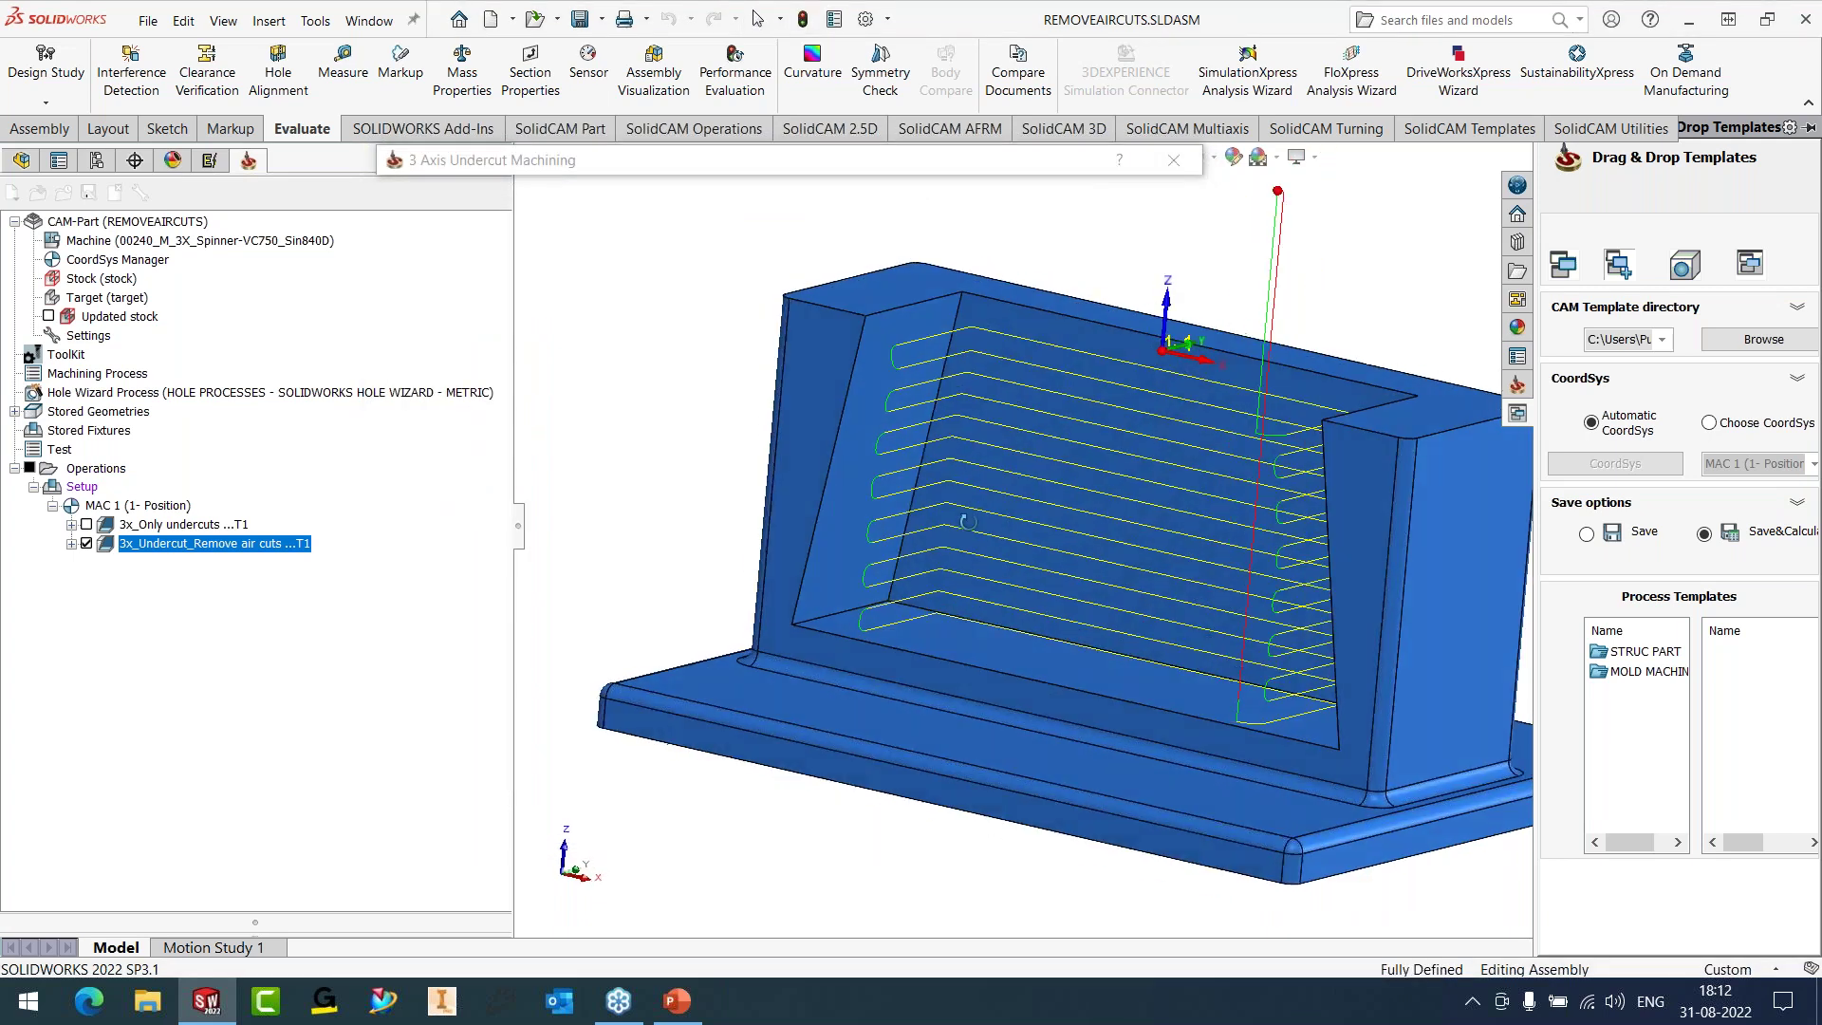
click(758, 18)
key(space)
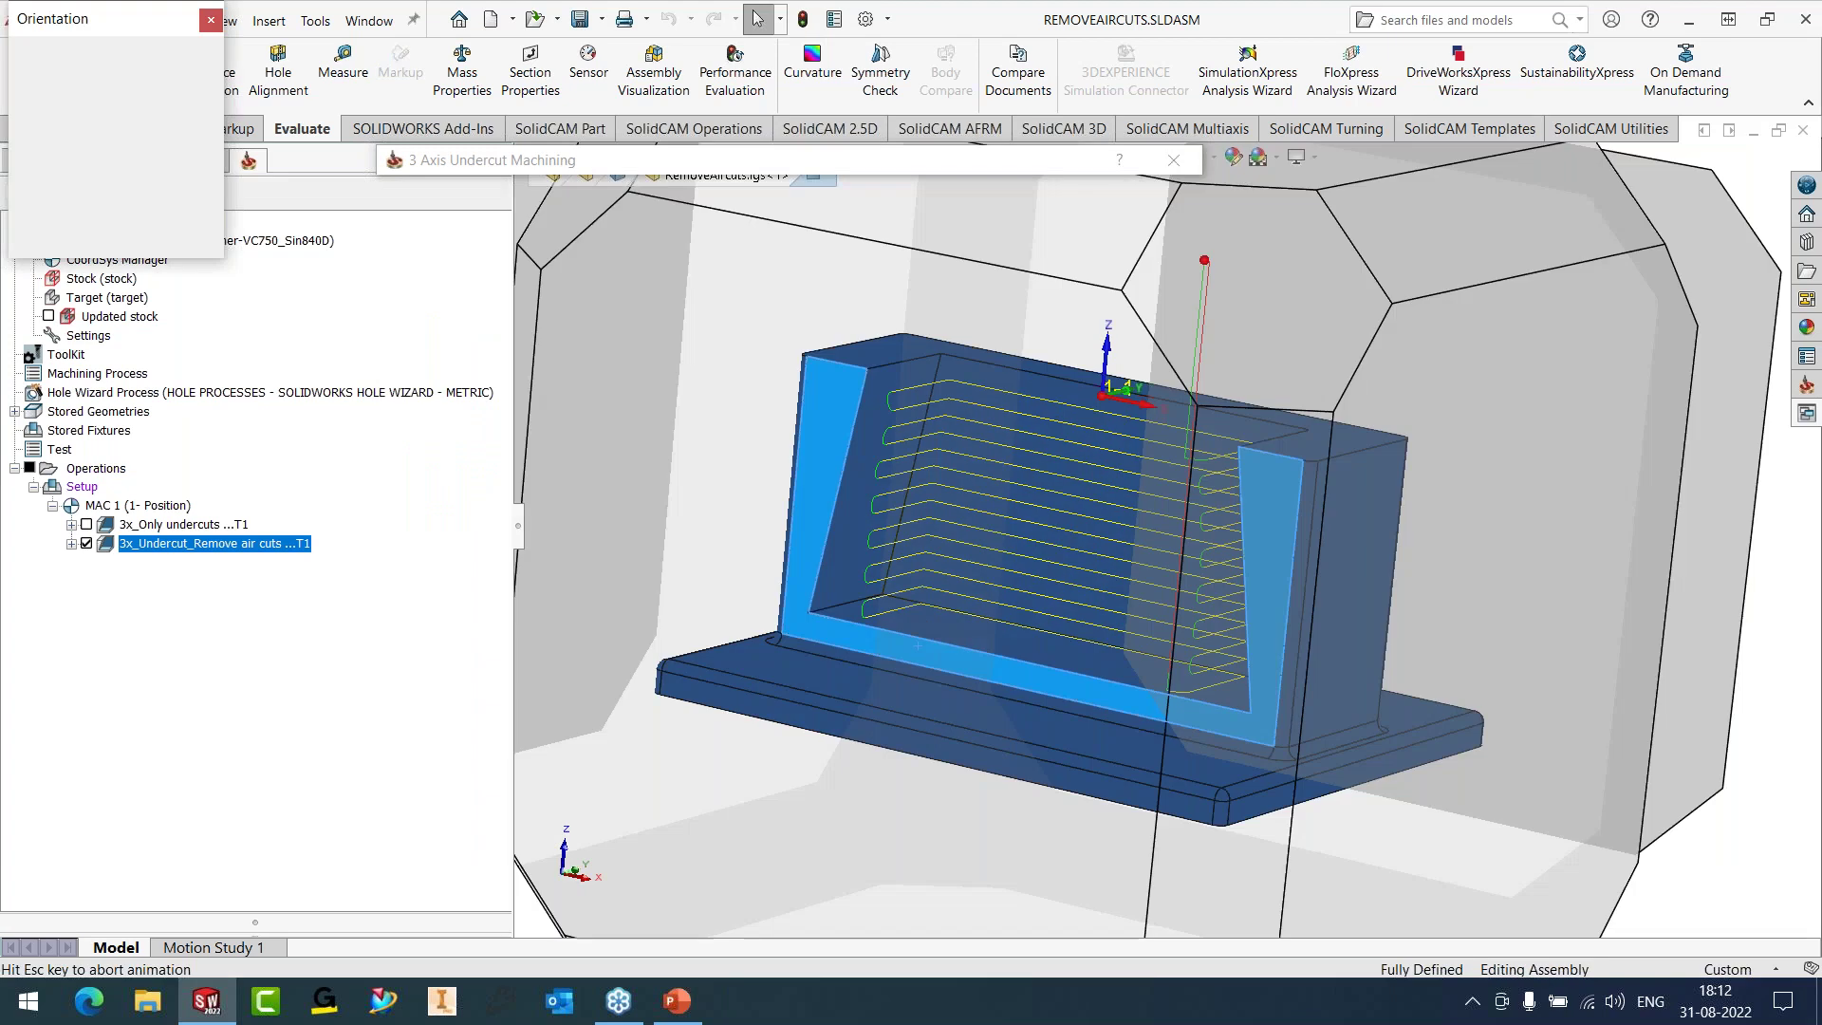
click(806, 703)
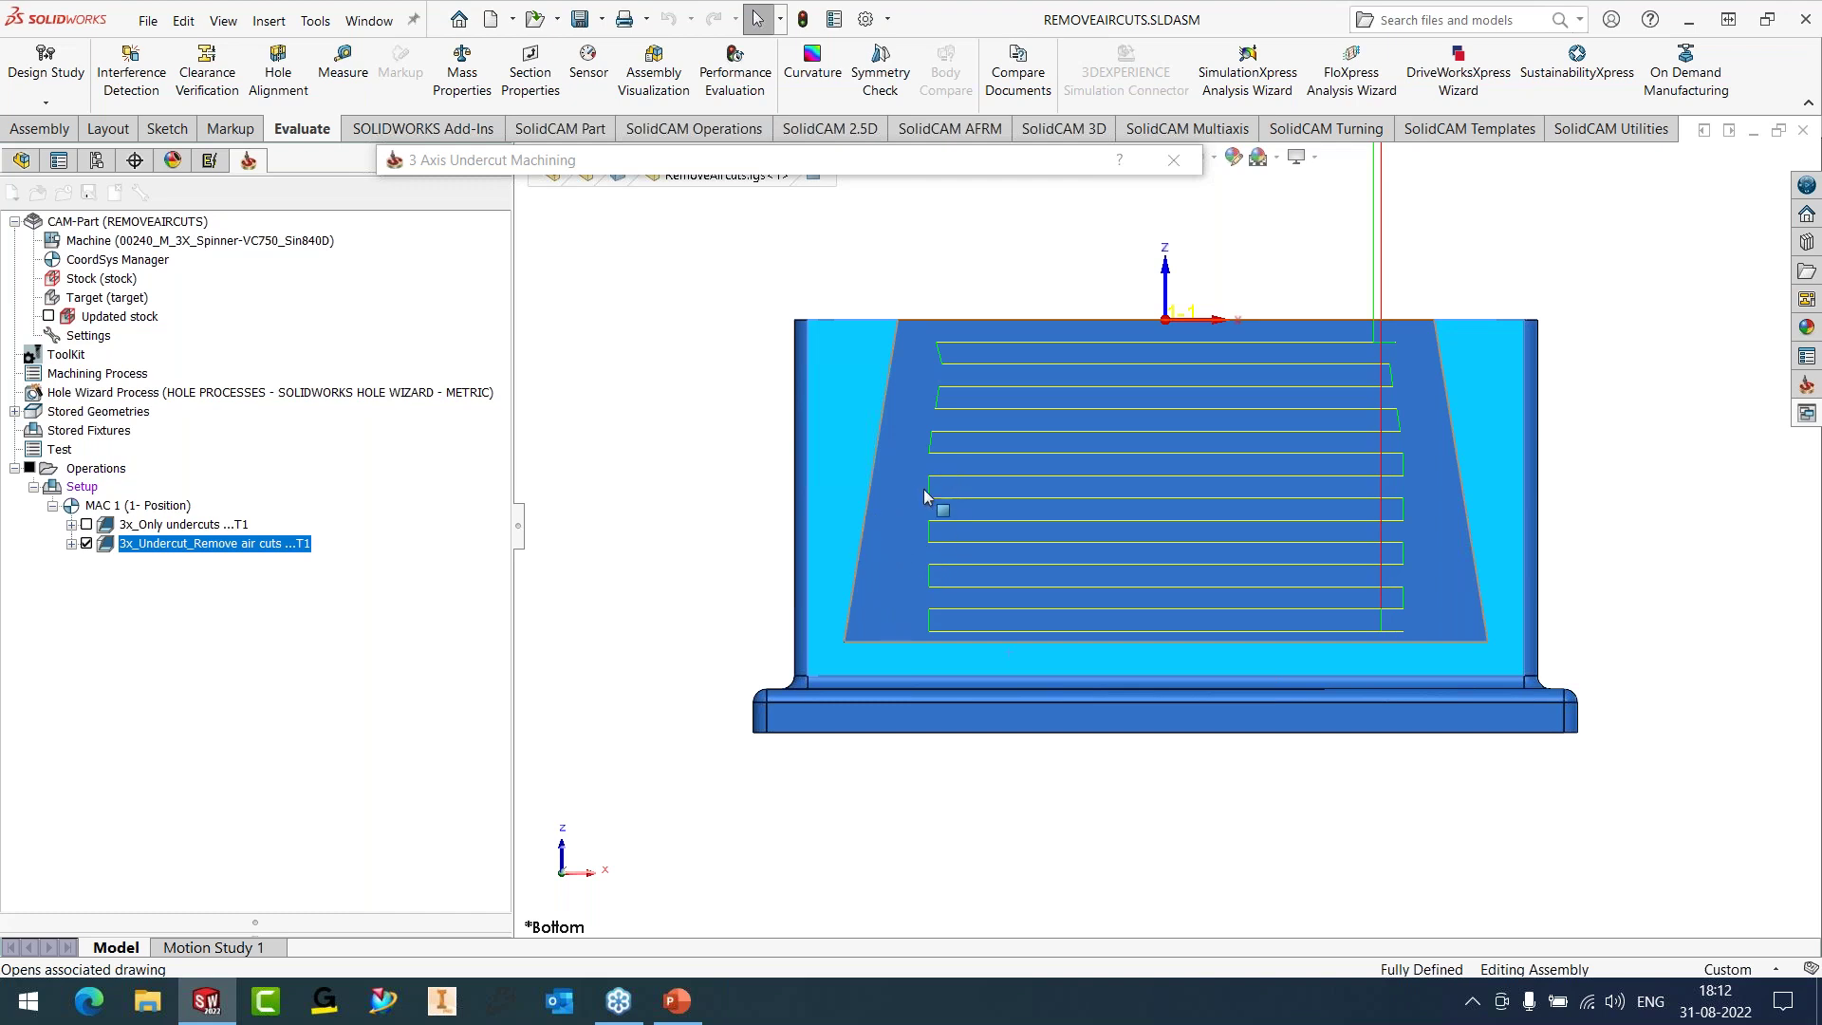
middle_drag(976, 492, 992, 457)
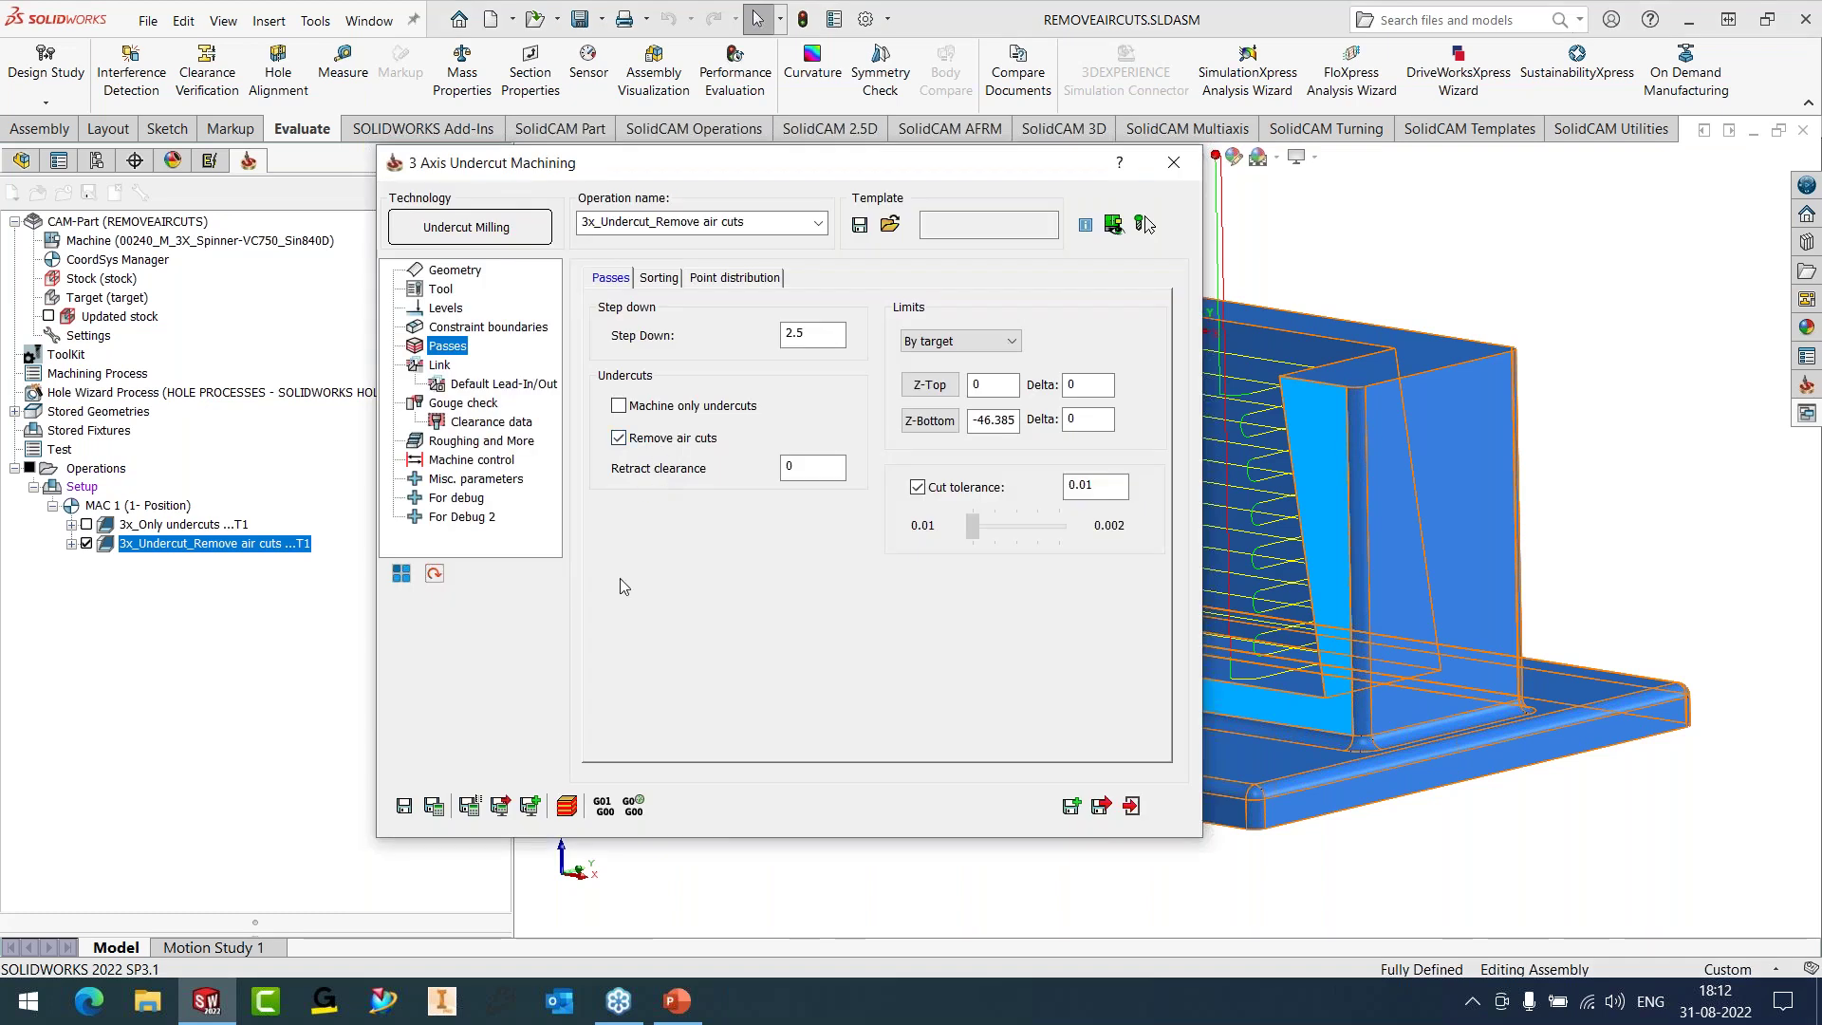
- Save and calculate the operation with Remove air cuts turned on, close it, and examine its tool path in the pocket
click(433, 806)
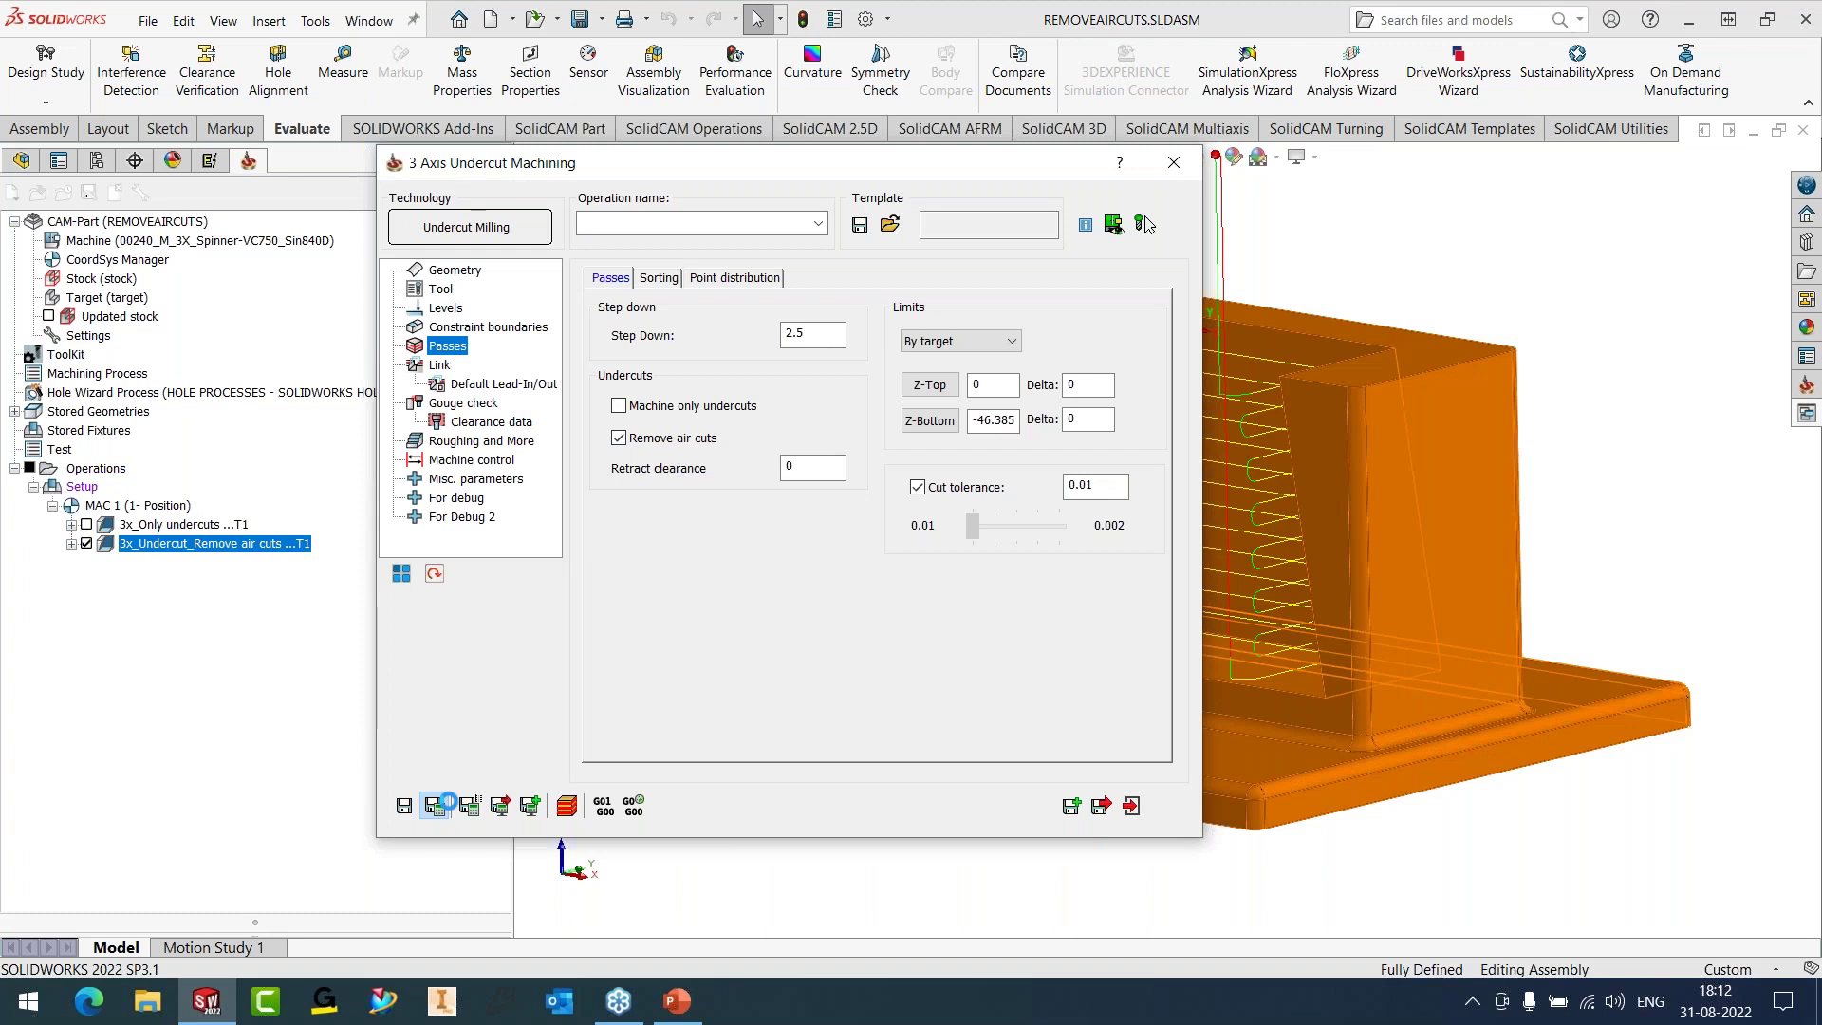
click(86, 542)
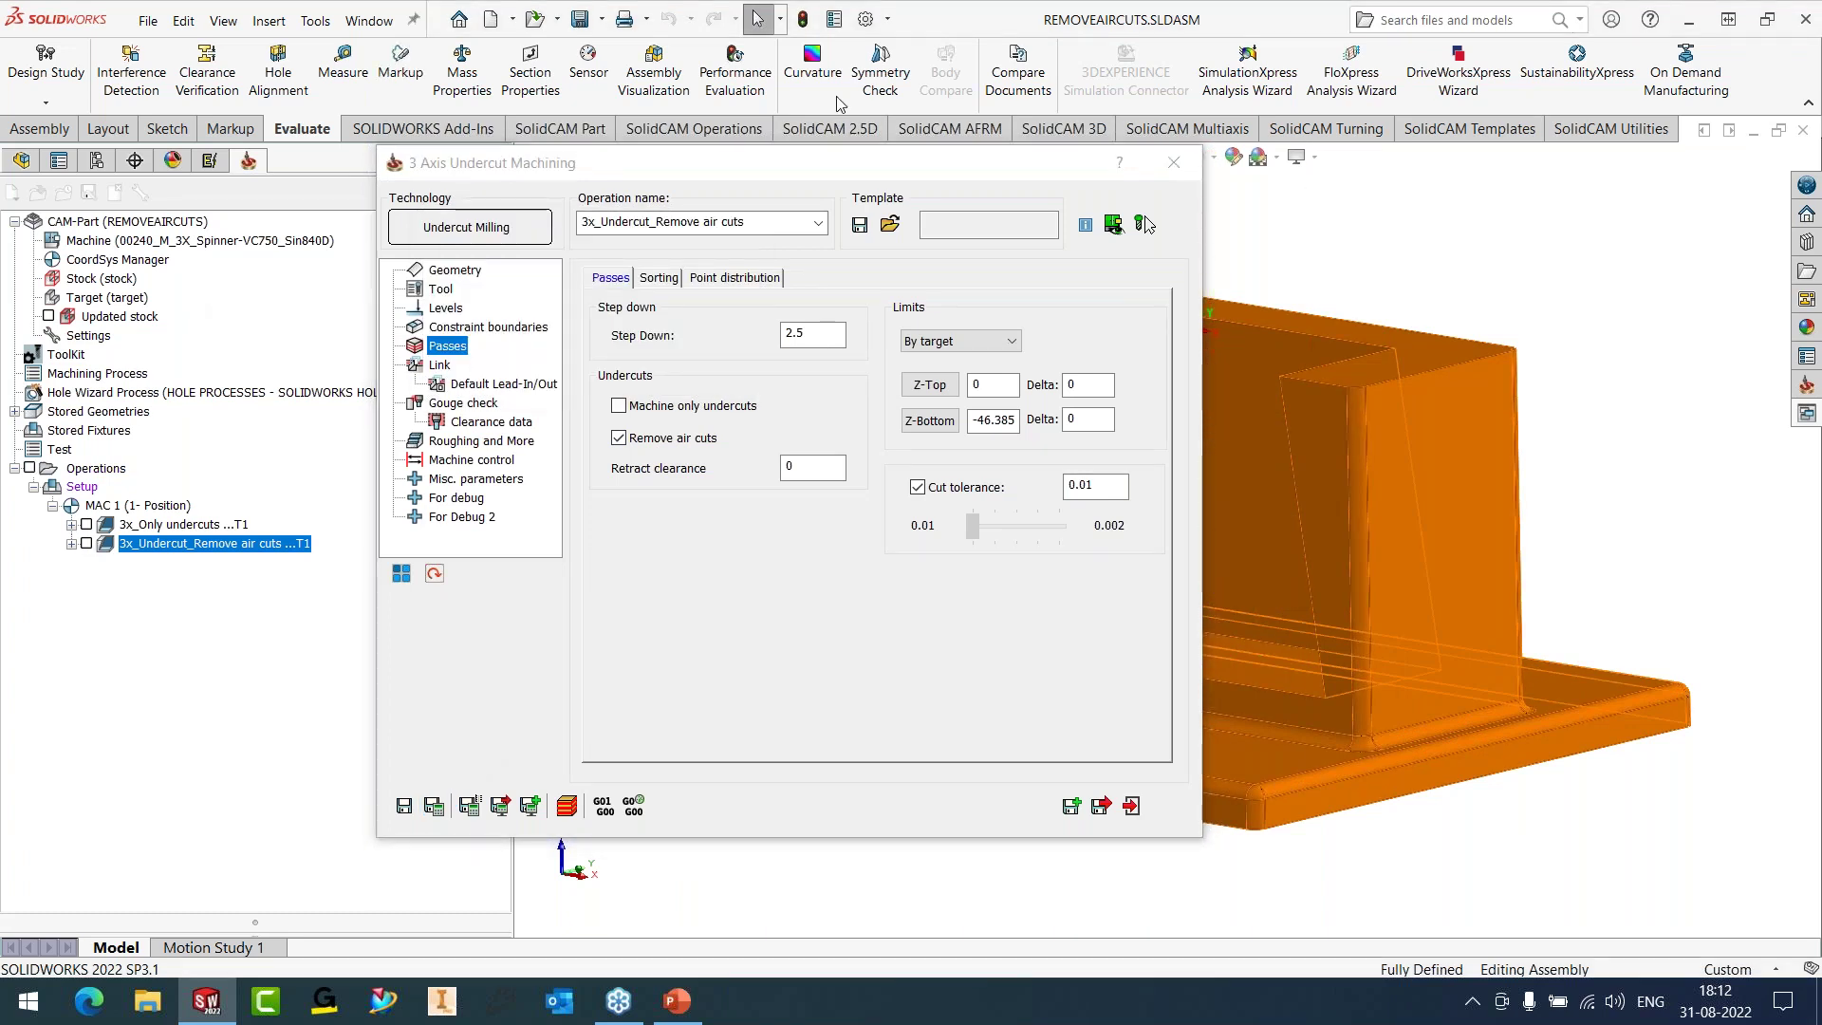
click(1174, 164)
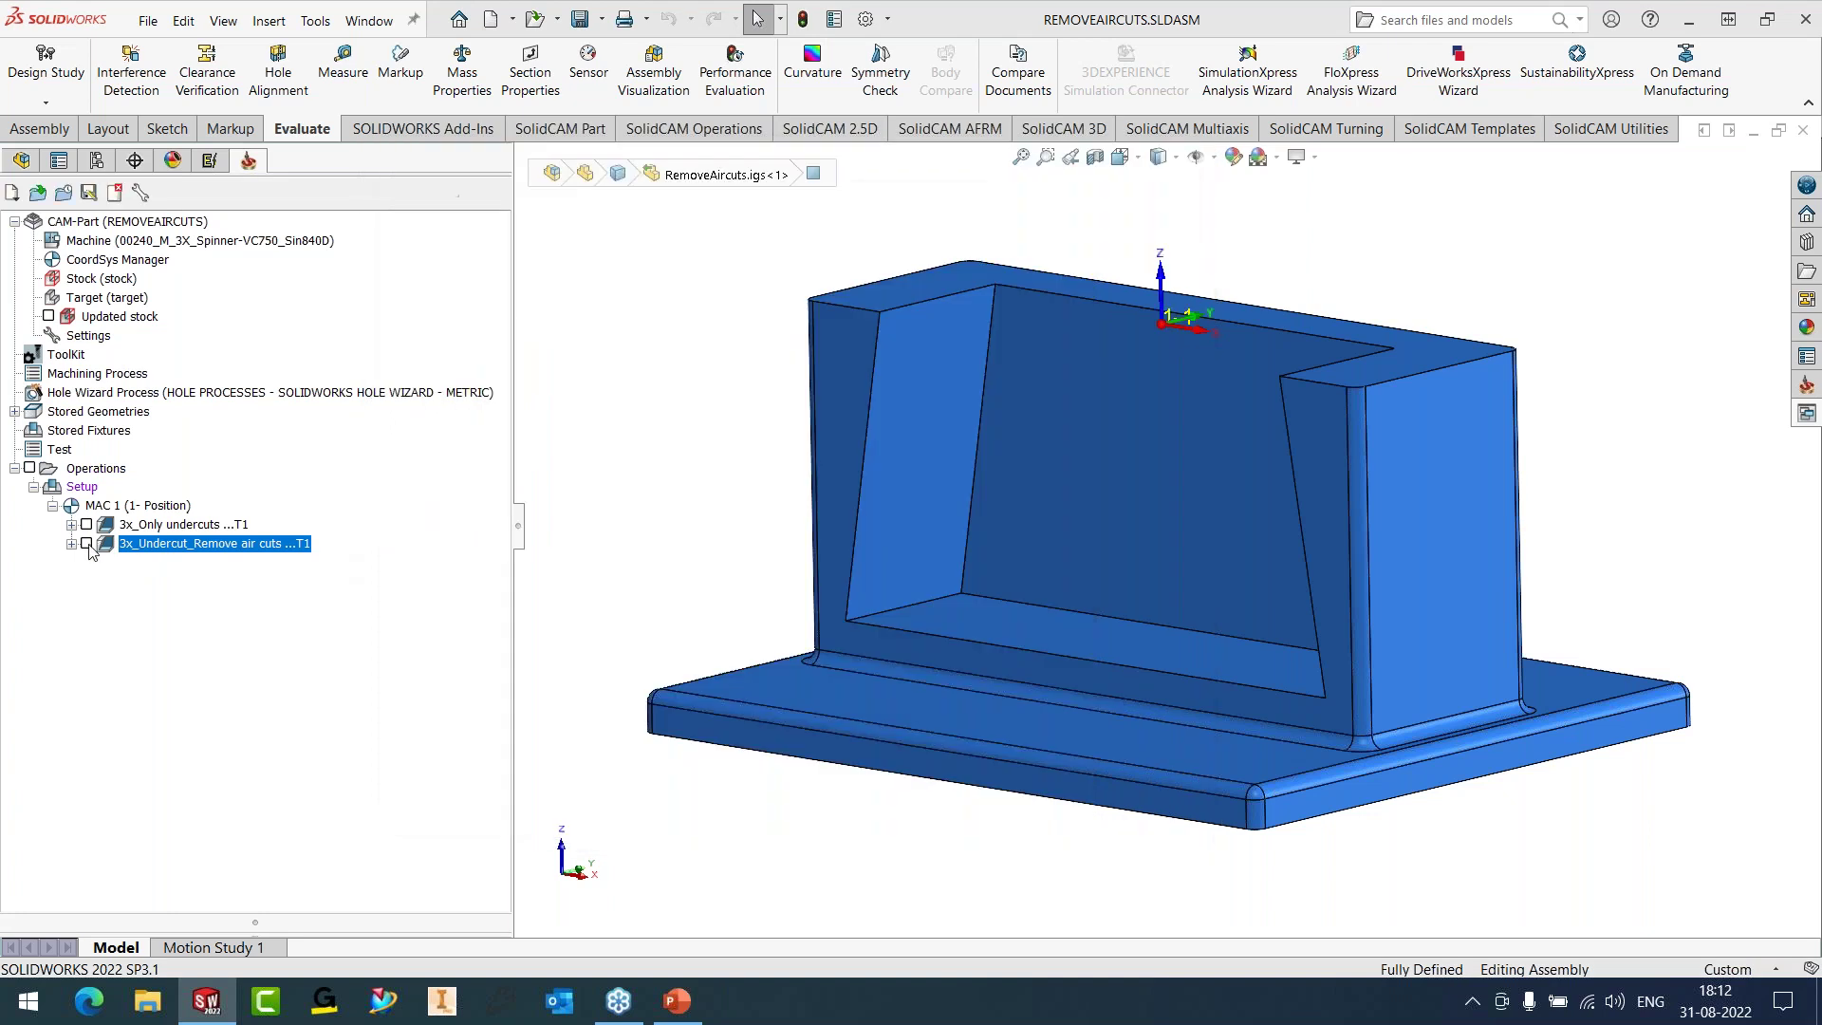
click(86, 542)
scroll(949, 465, down, 4)
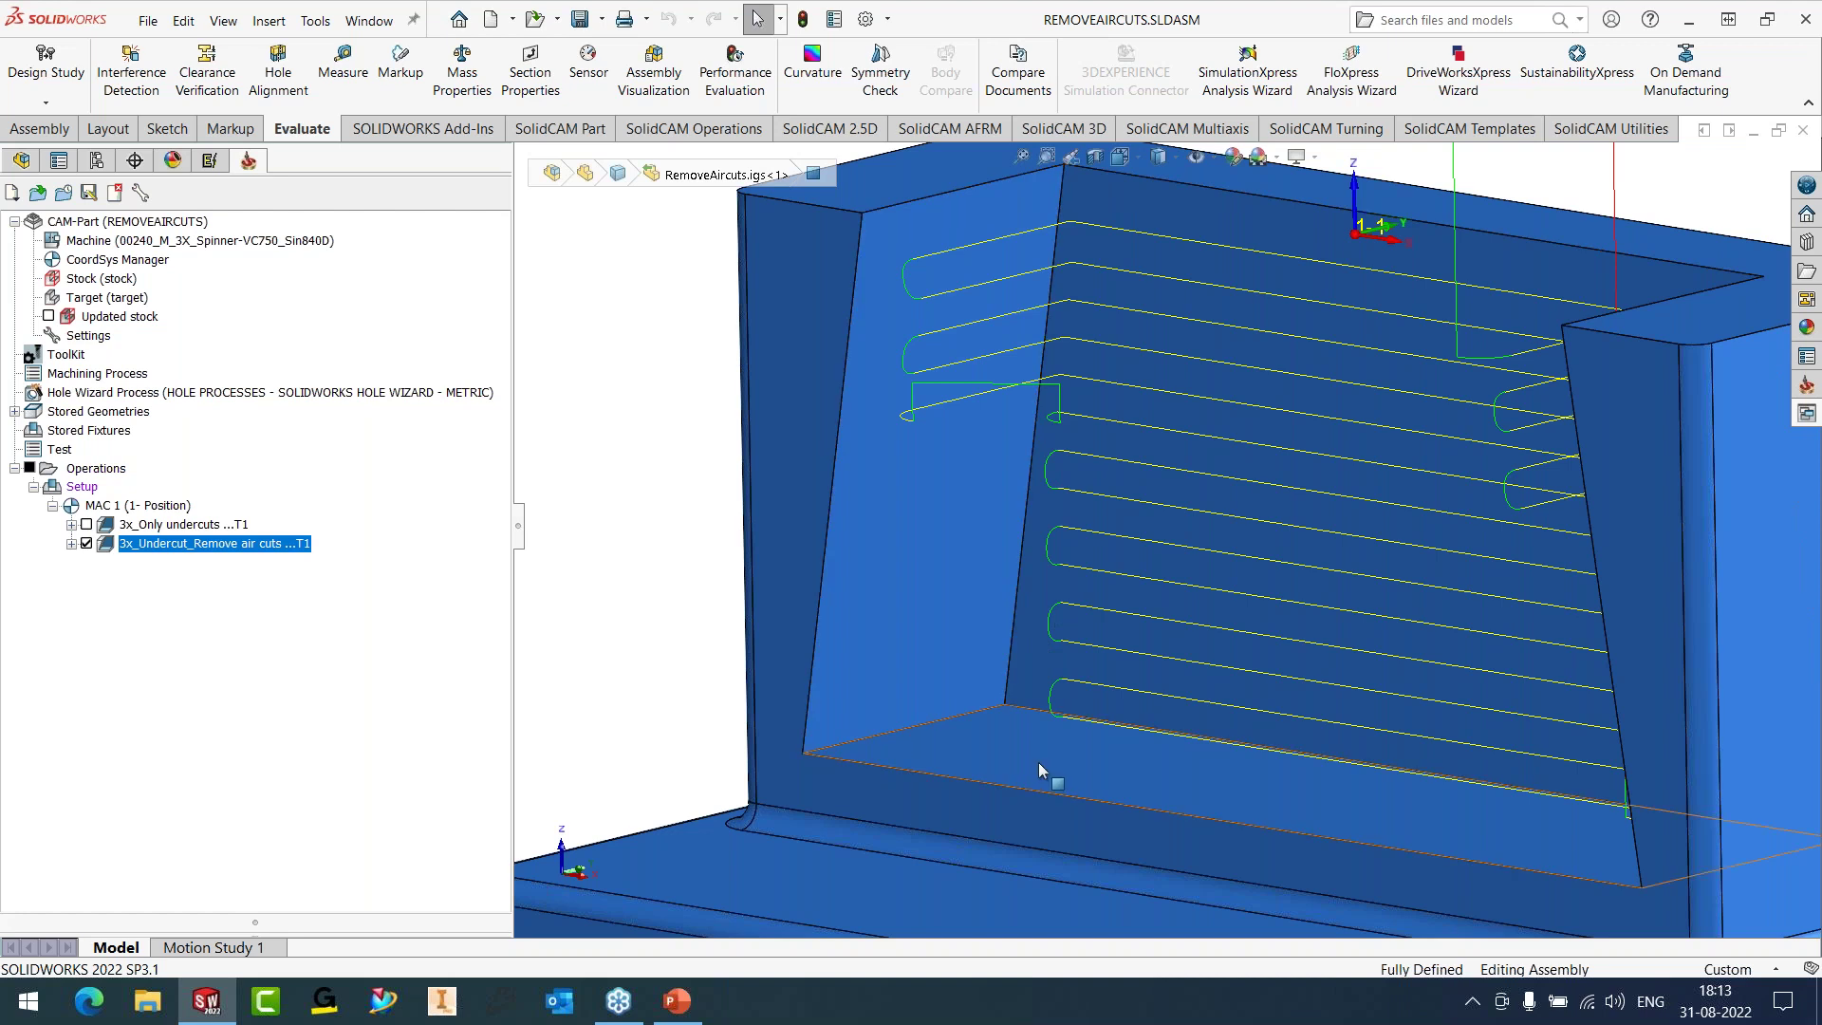
key(f)
- Open the Geodesic CAM part from the 5-GEODESIC CURVES EXTRACT ROTARY folder
click(316, 21)
mouse_move(370, 152)
click(702, 171)
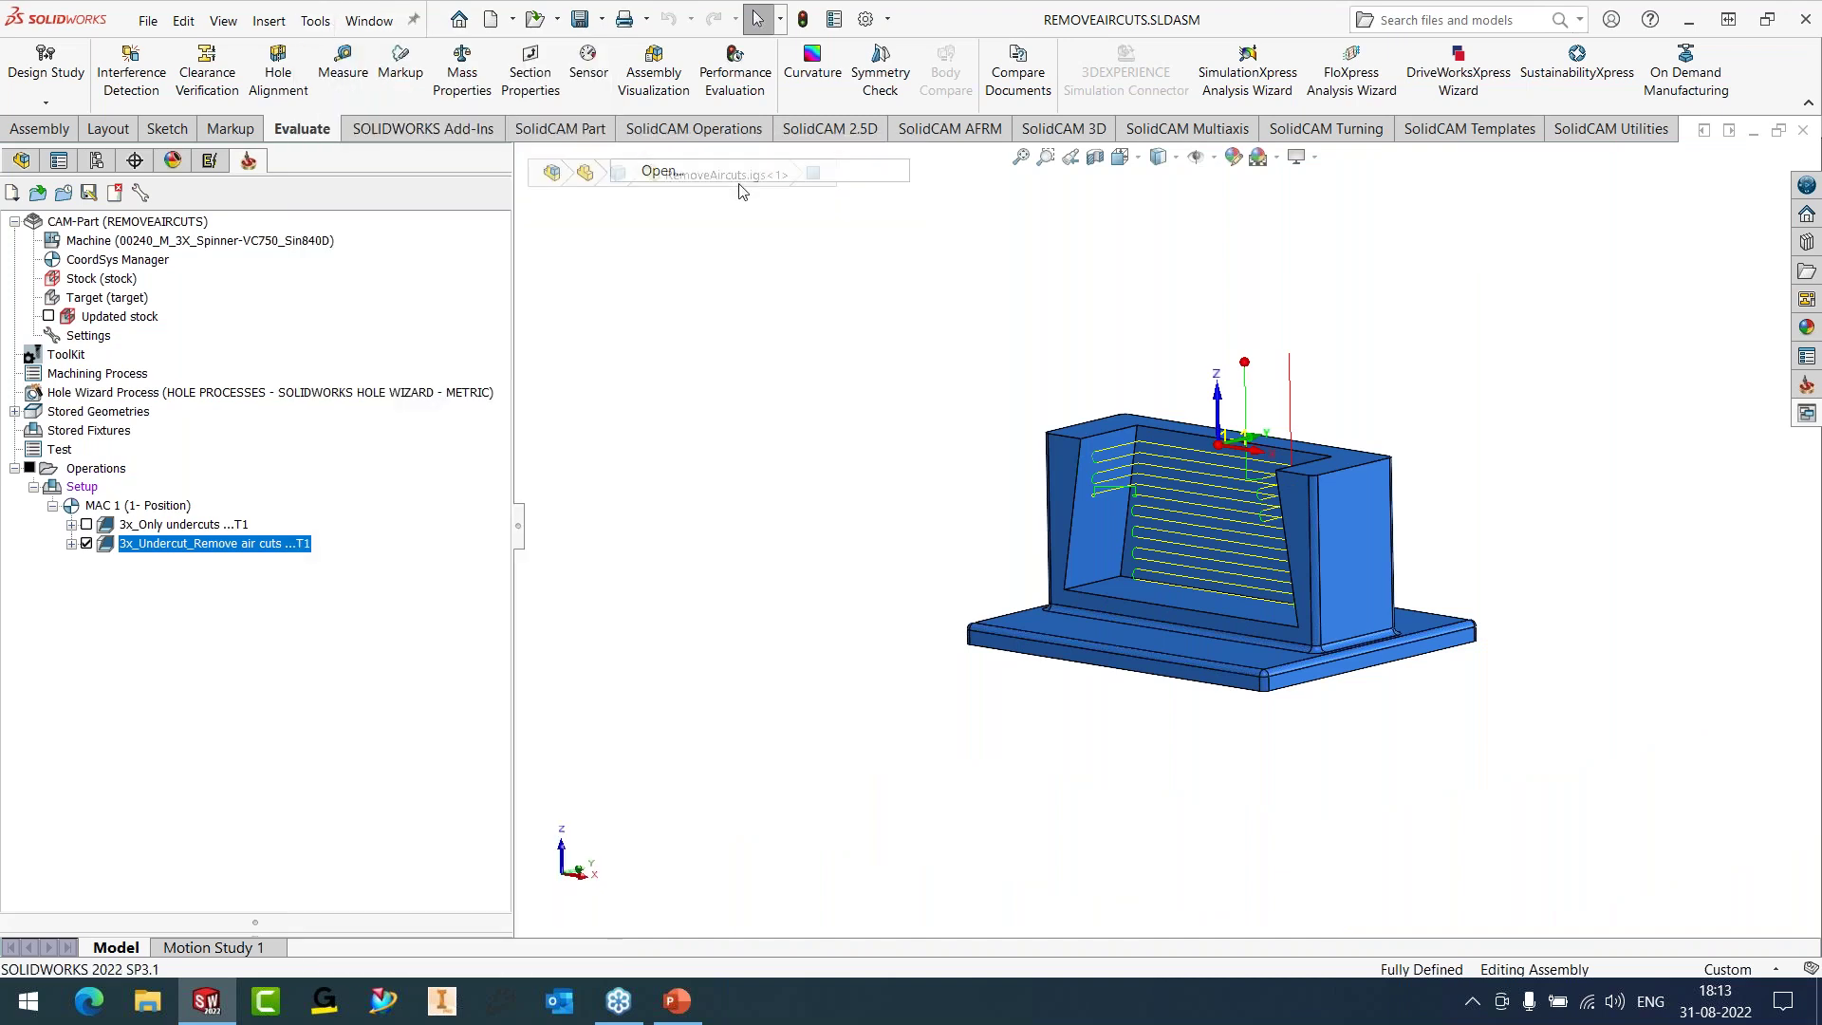
click(871, 247)
double_click(607, 398)
click(581, 333)
click(1121, 764)
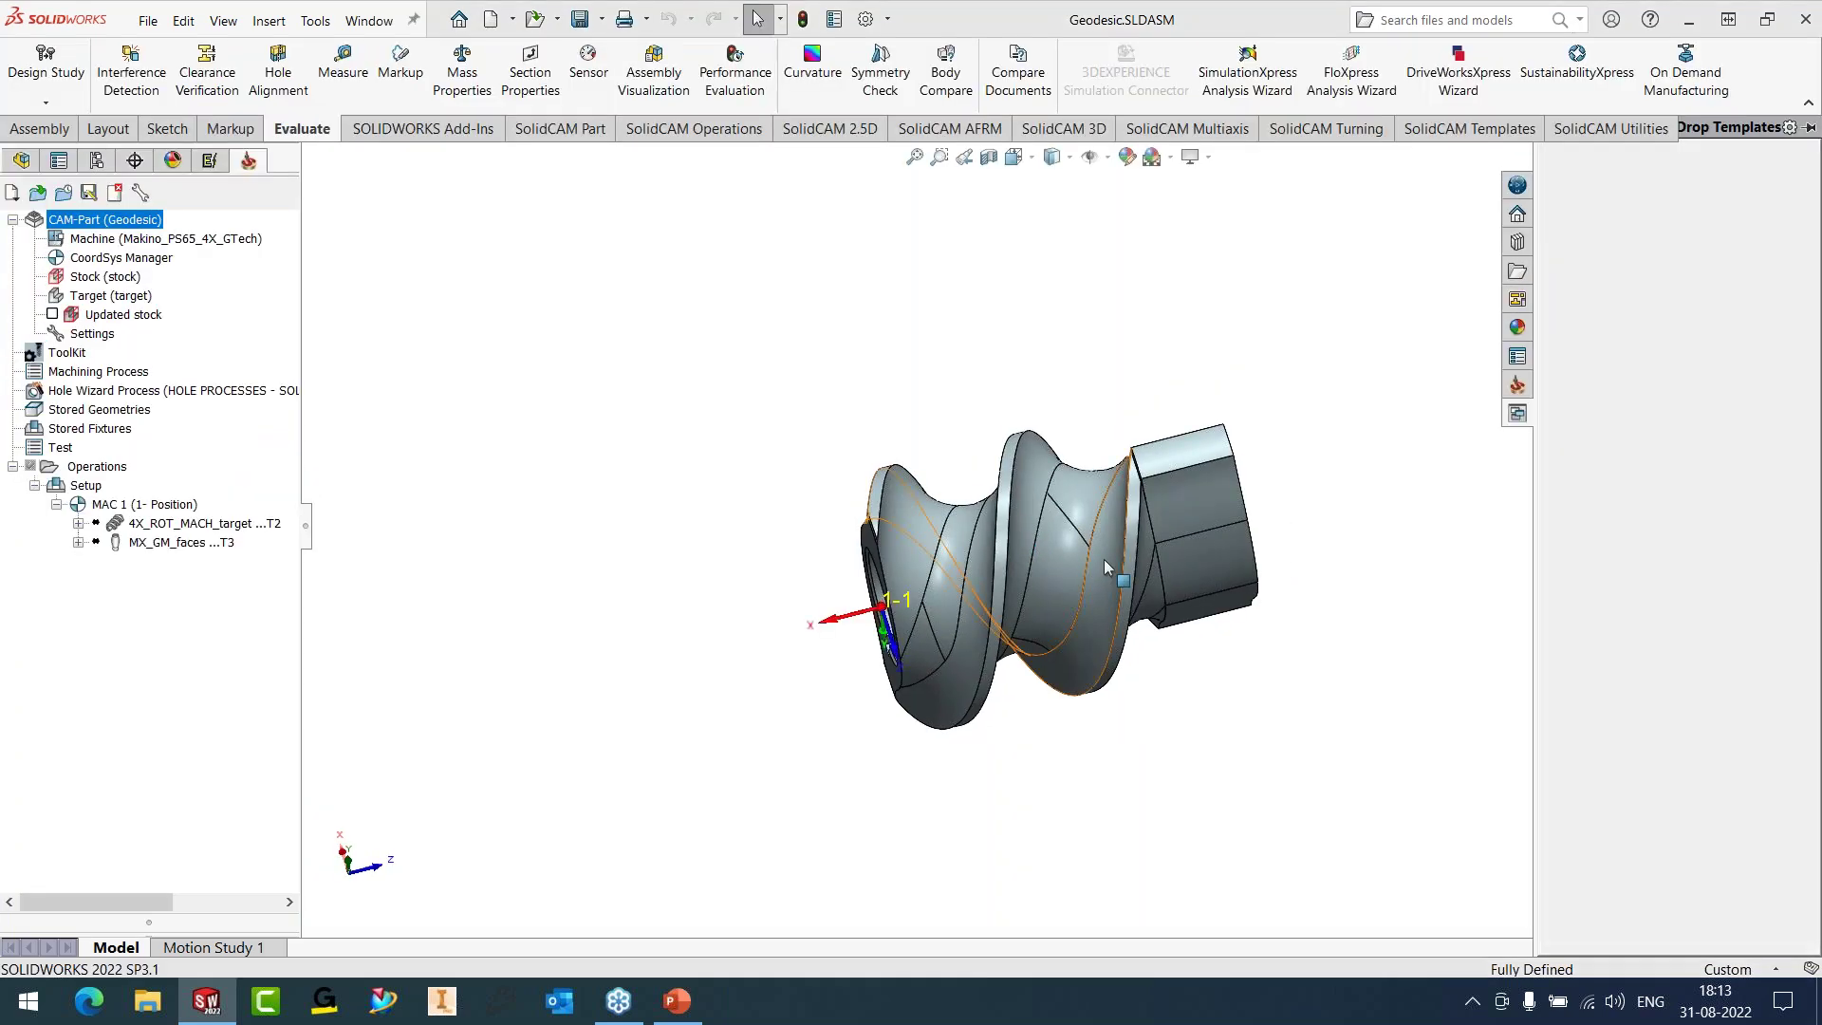
- Edit the 4X_ROT_MACH_target rotary roughing operation, set its constant step down distance to 0.4, save it, and close it
middle_drag(1103, 560, 1216, 499)
scroll(1170, 556, down, 5)
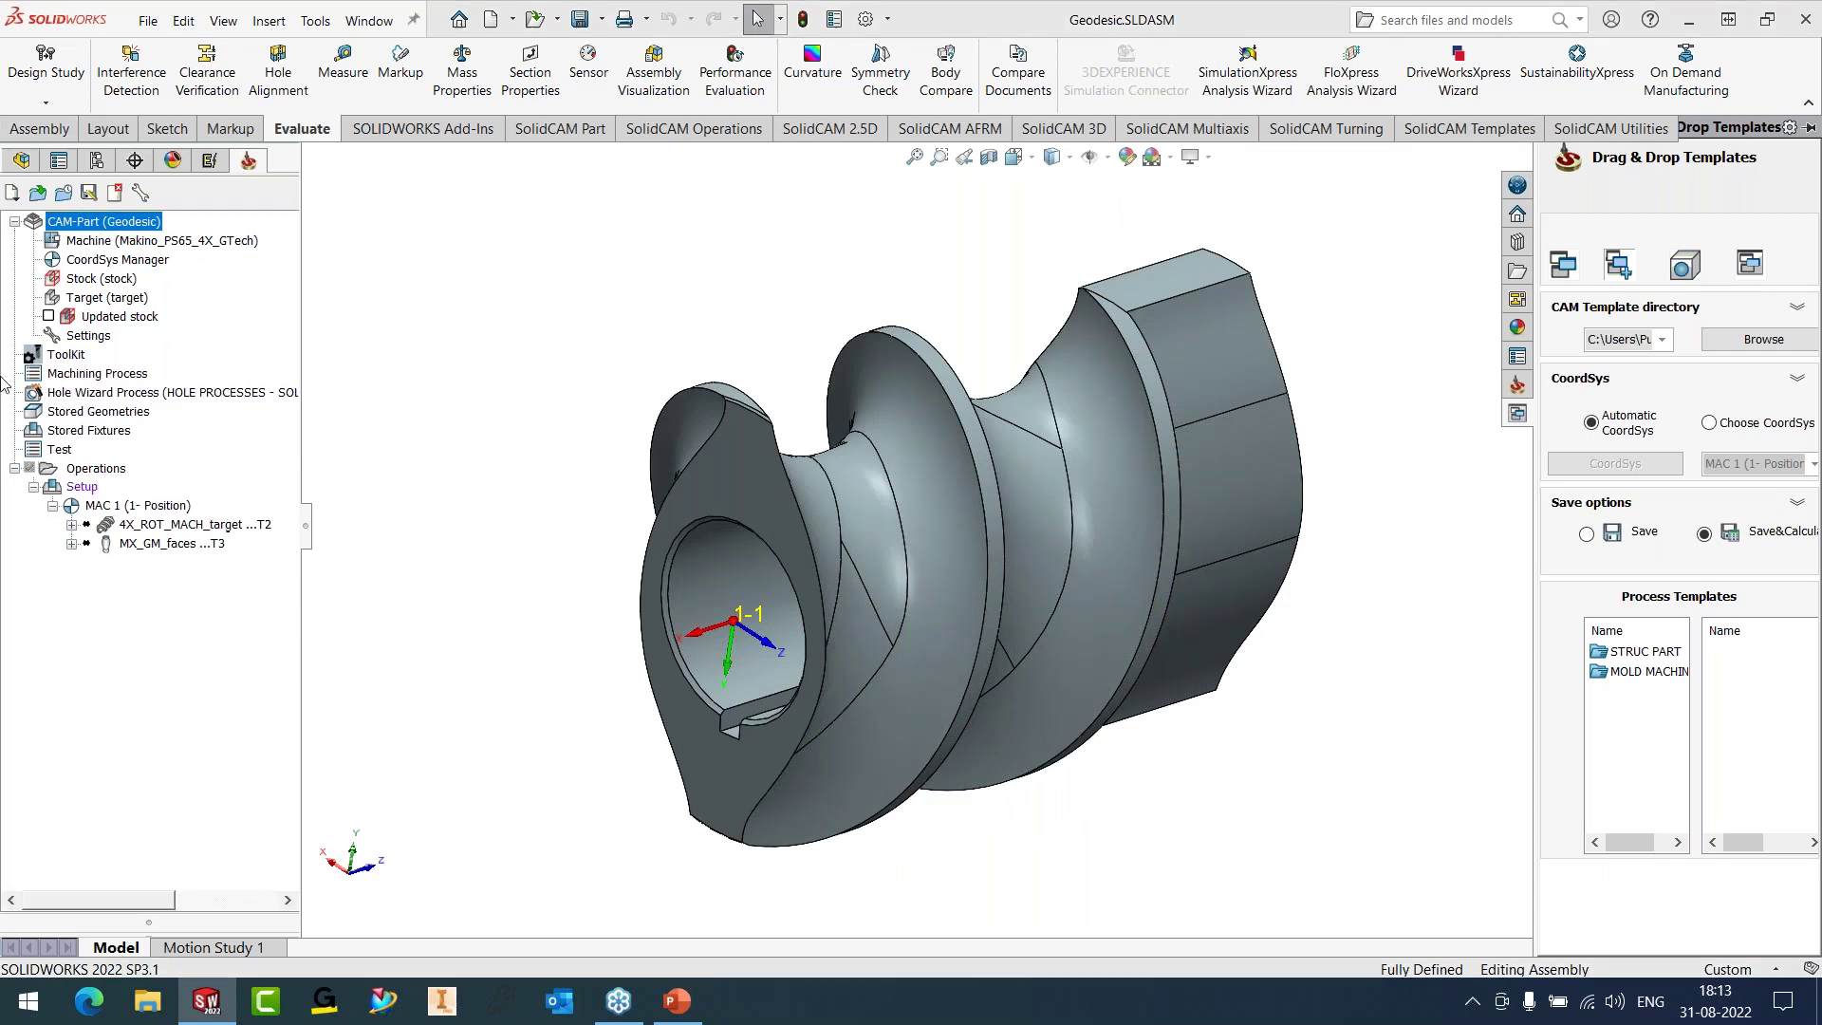
right_click(171, 528)
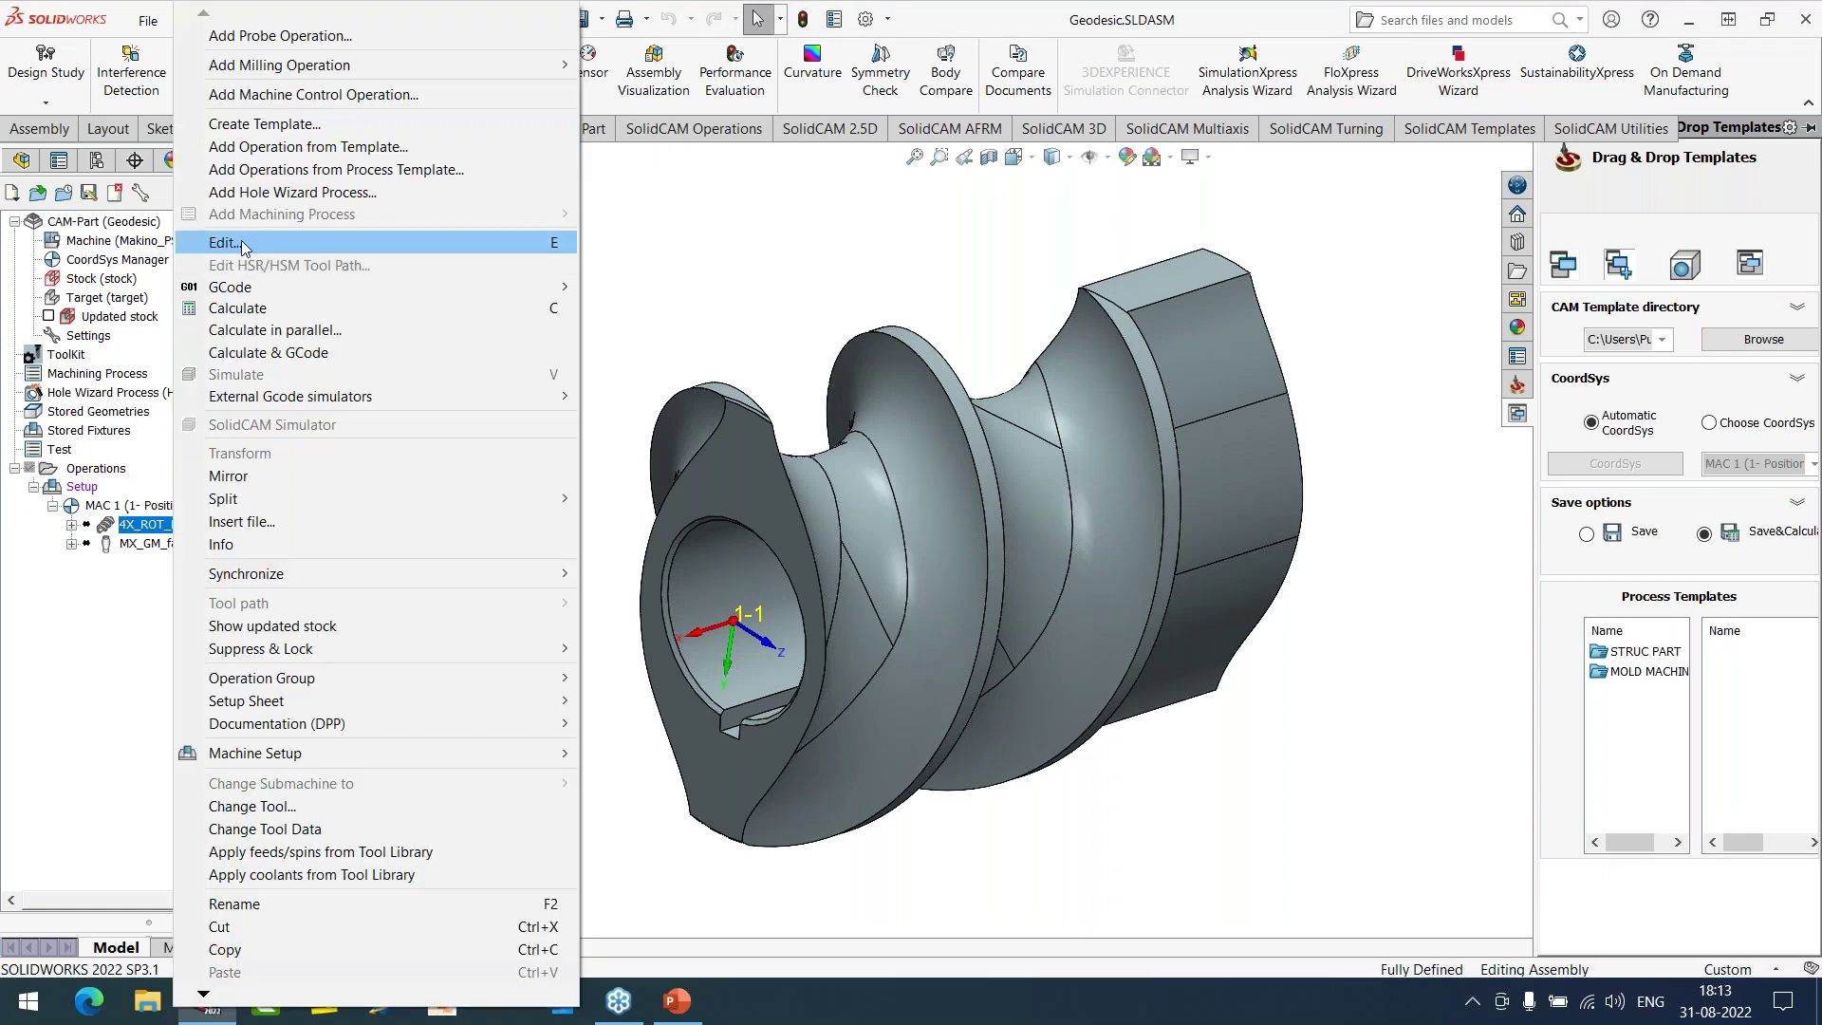
click(245, 244)
click(459, 291)
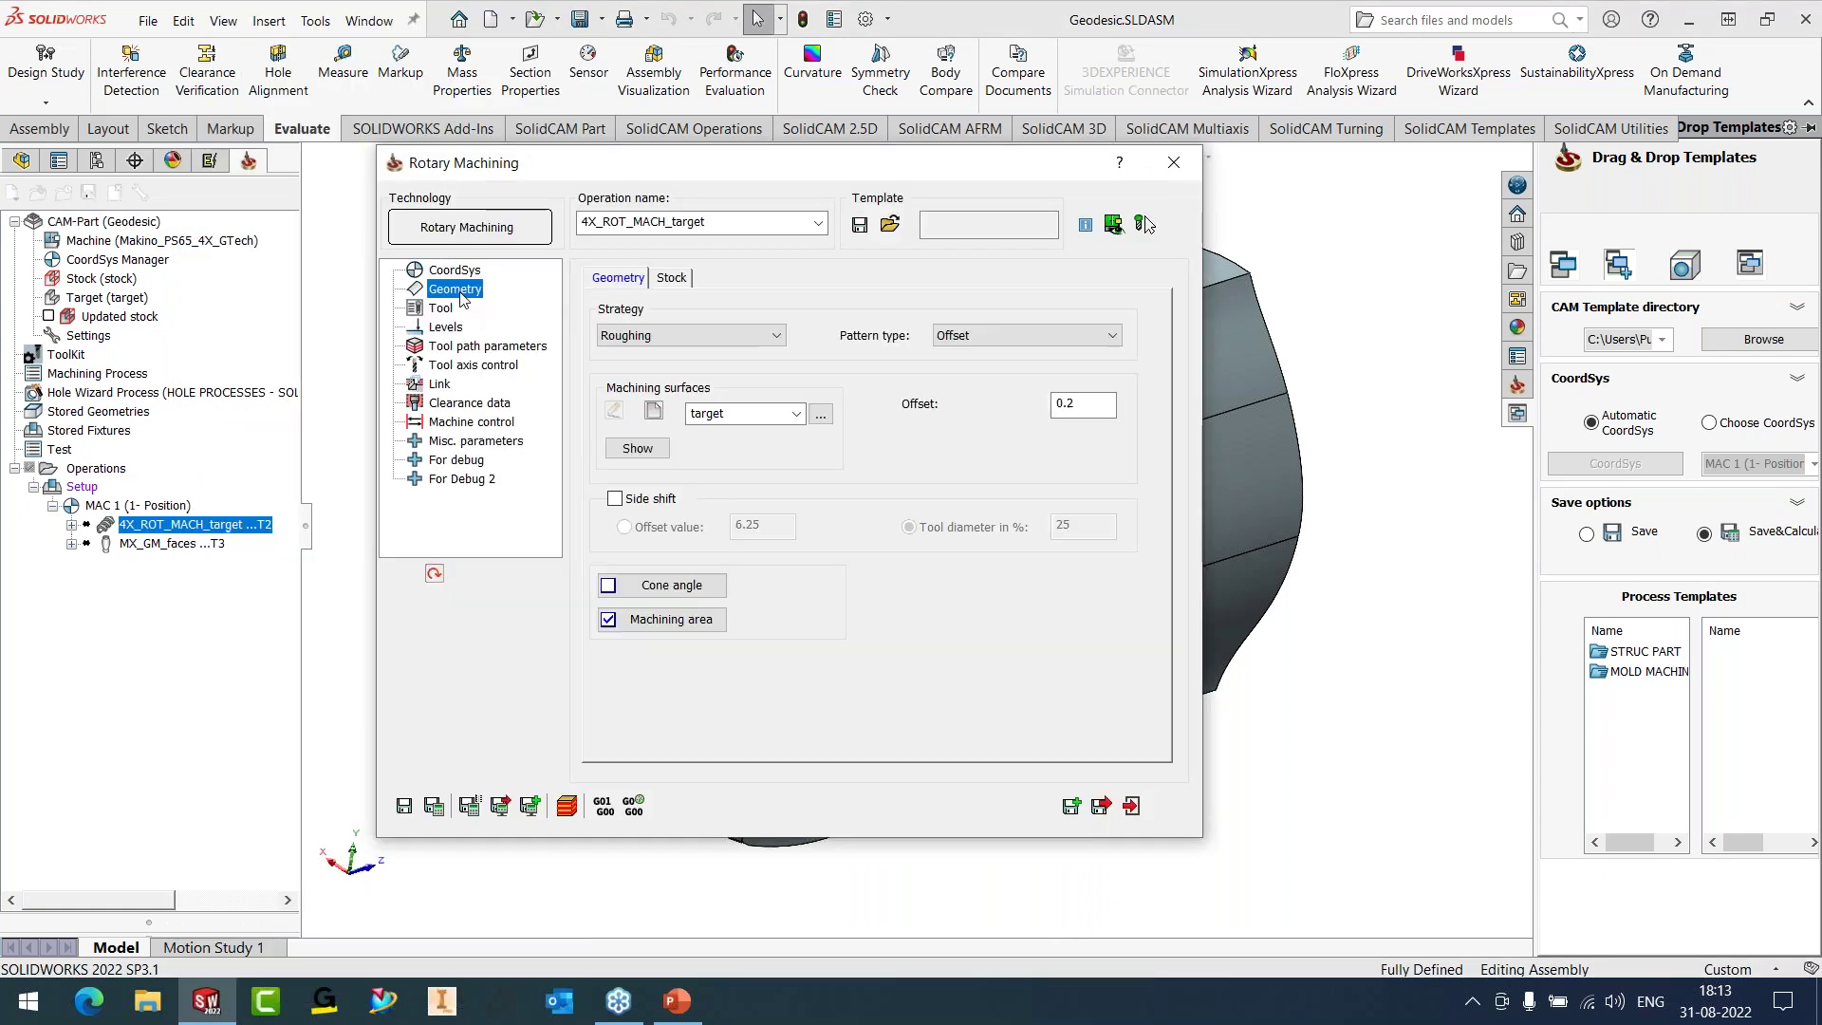
click(488, 349)
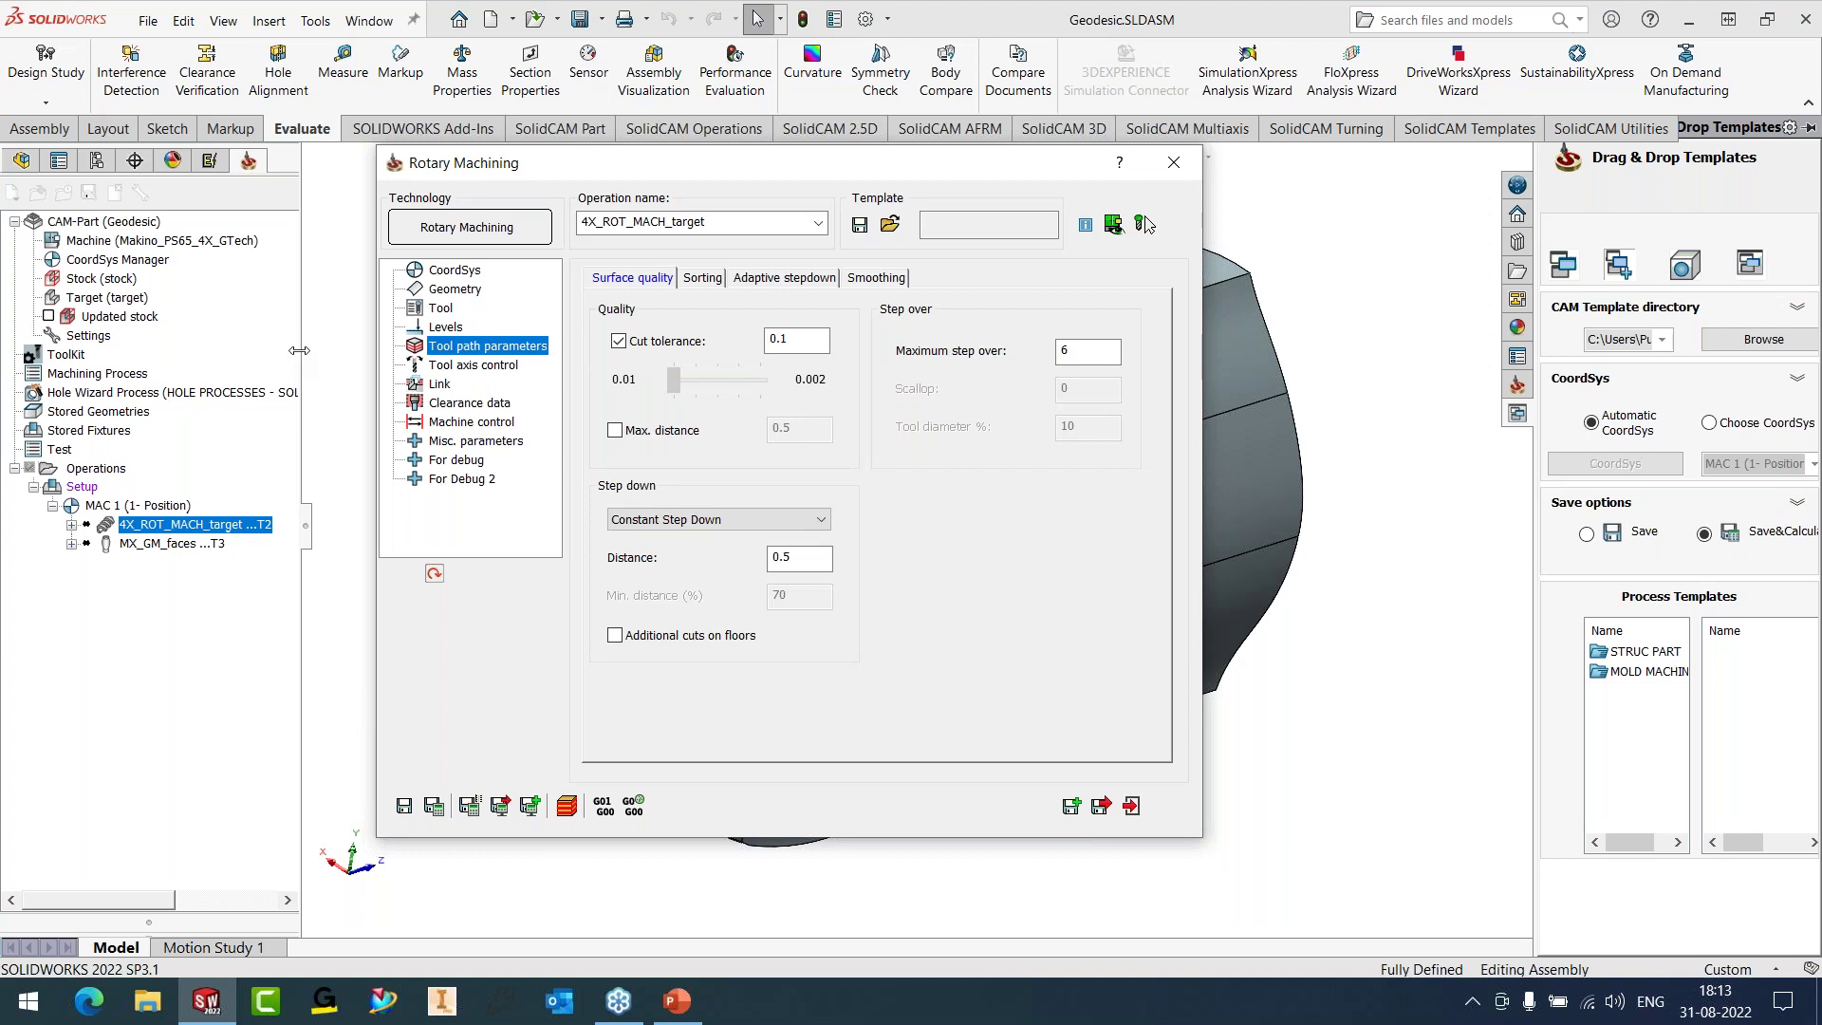
mouse_move(776, 575)
drag(780, 562, 710, 562)
text(0.)
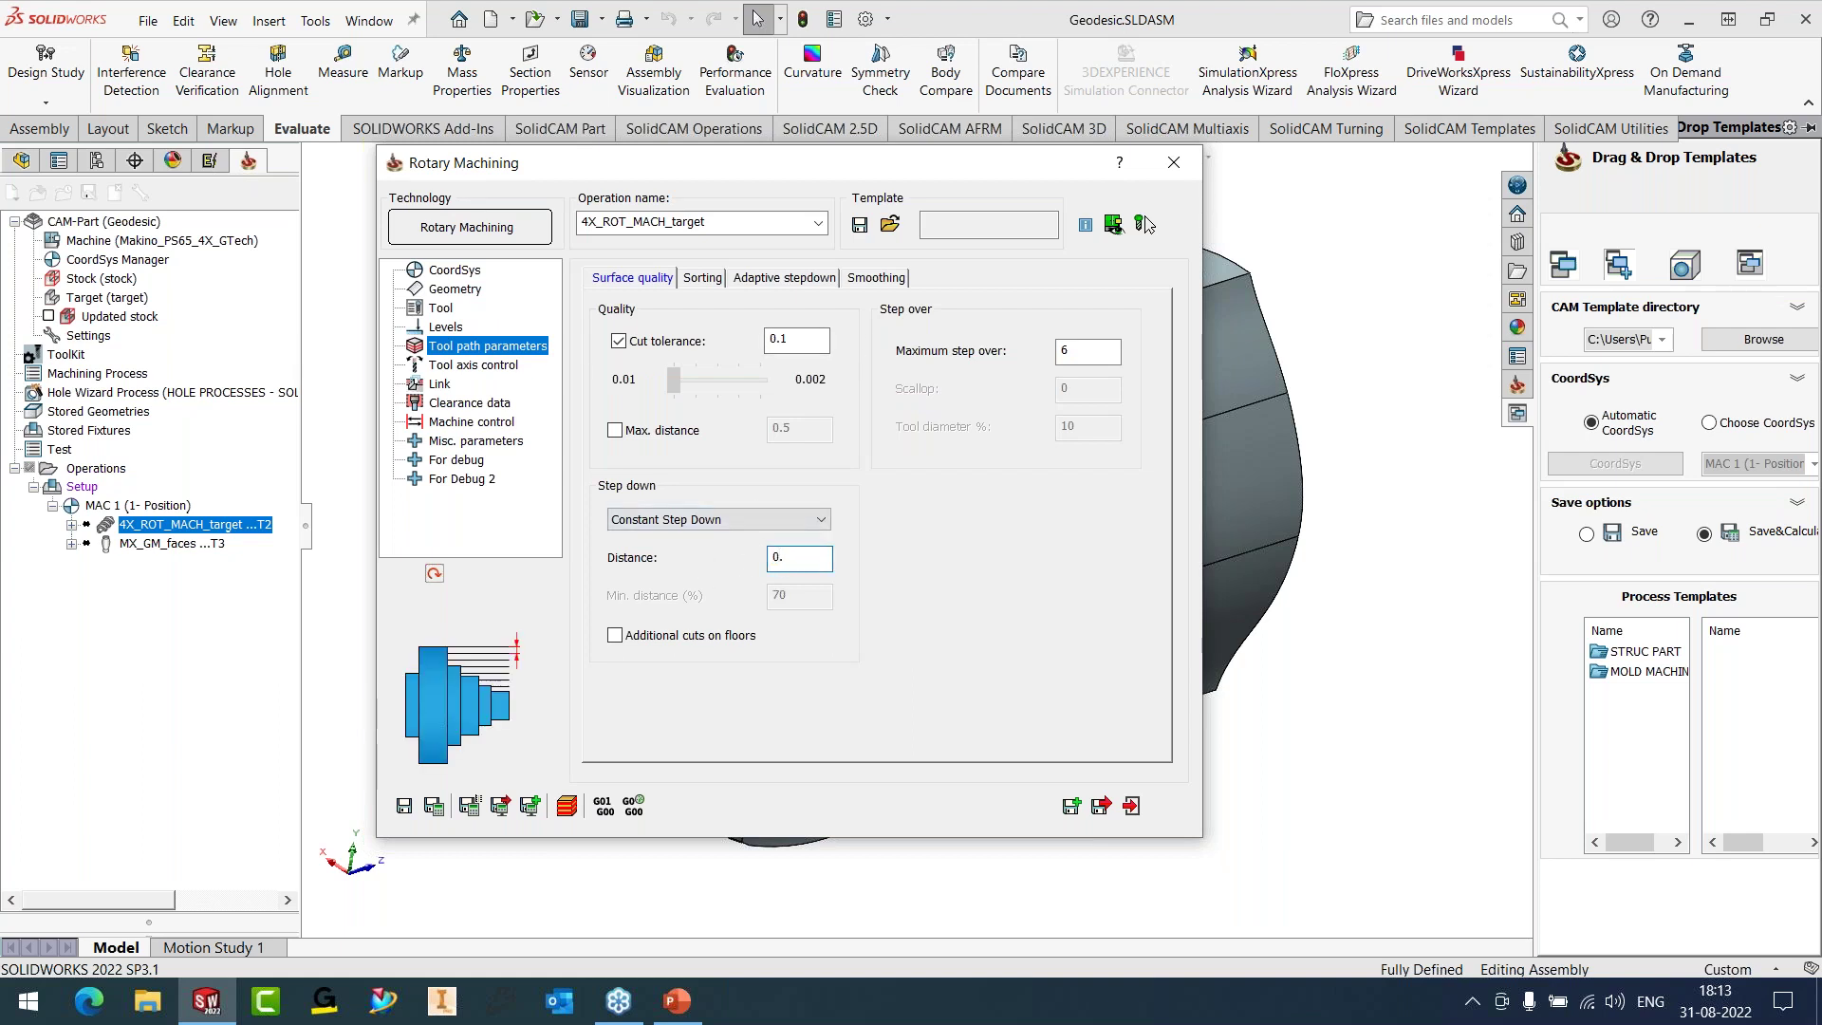
click(1069, 351)
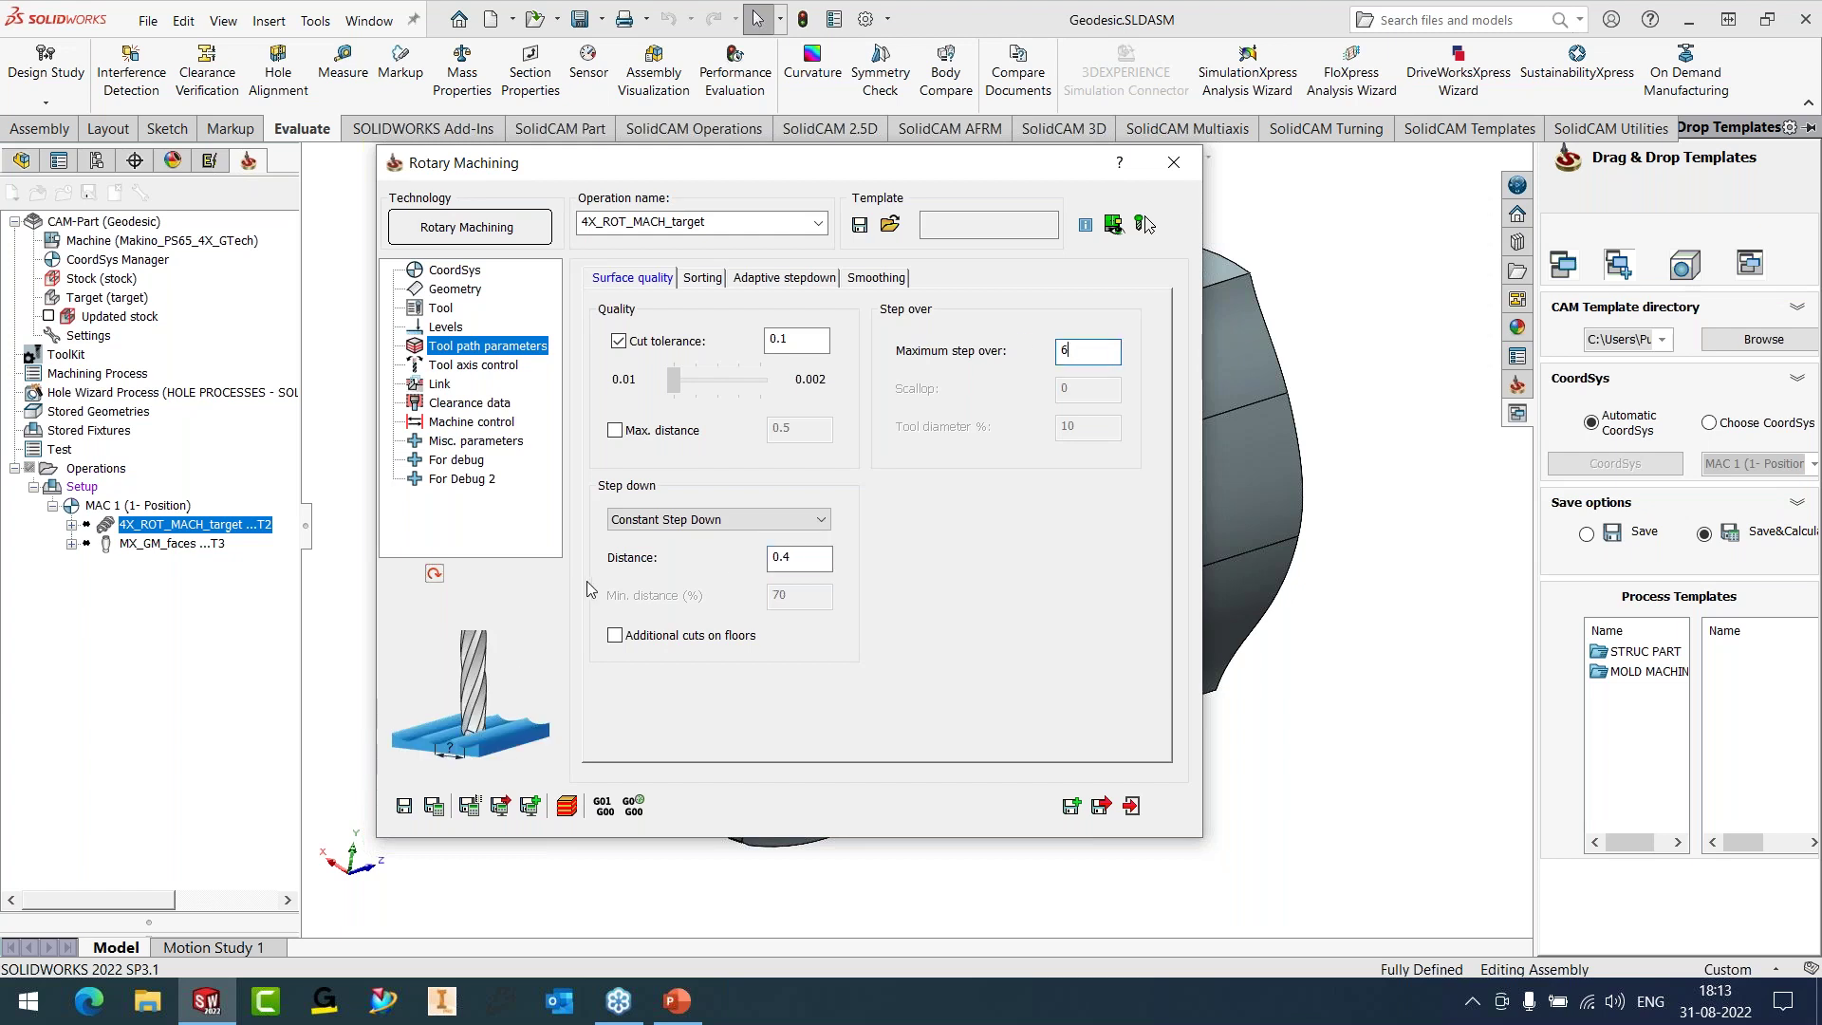
click(404, 806)
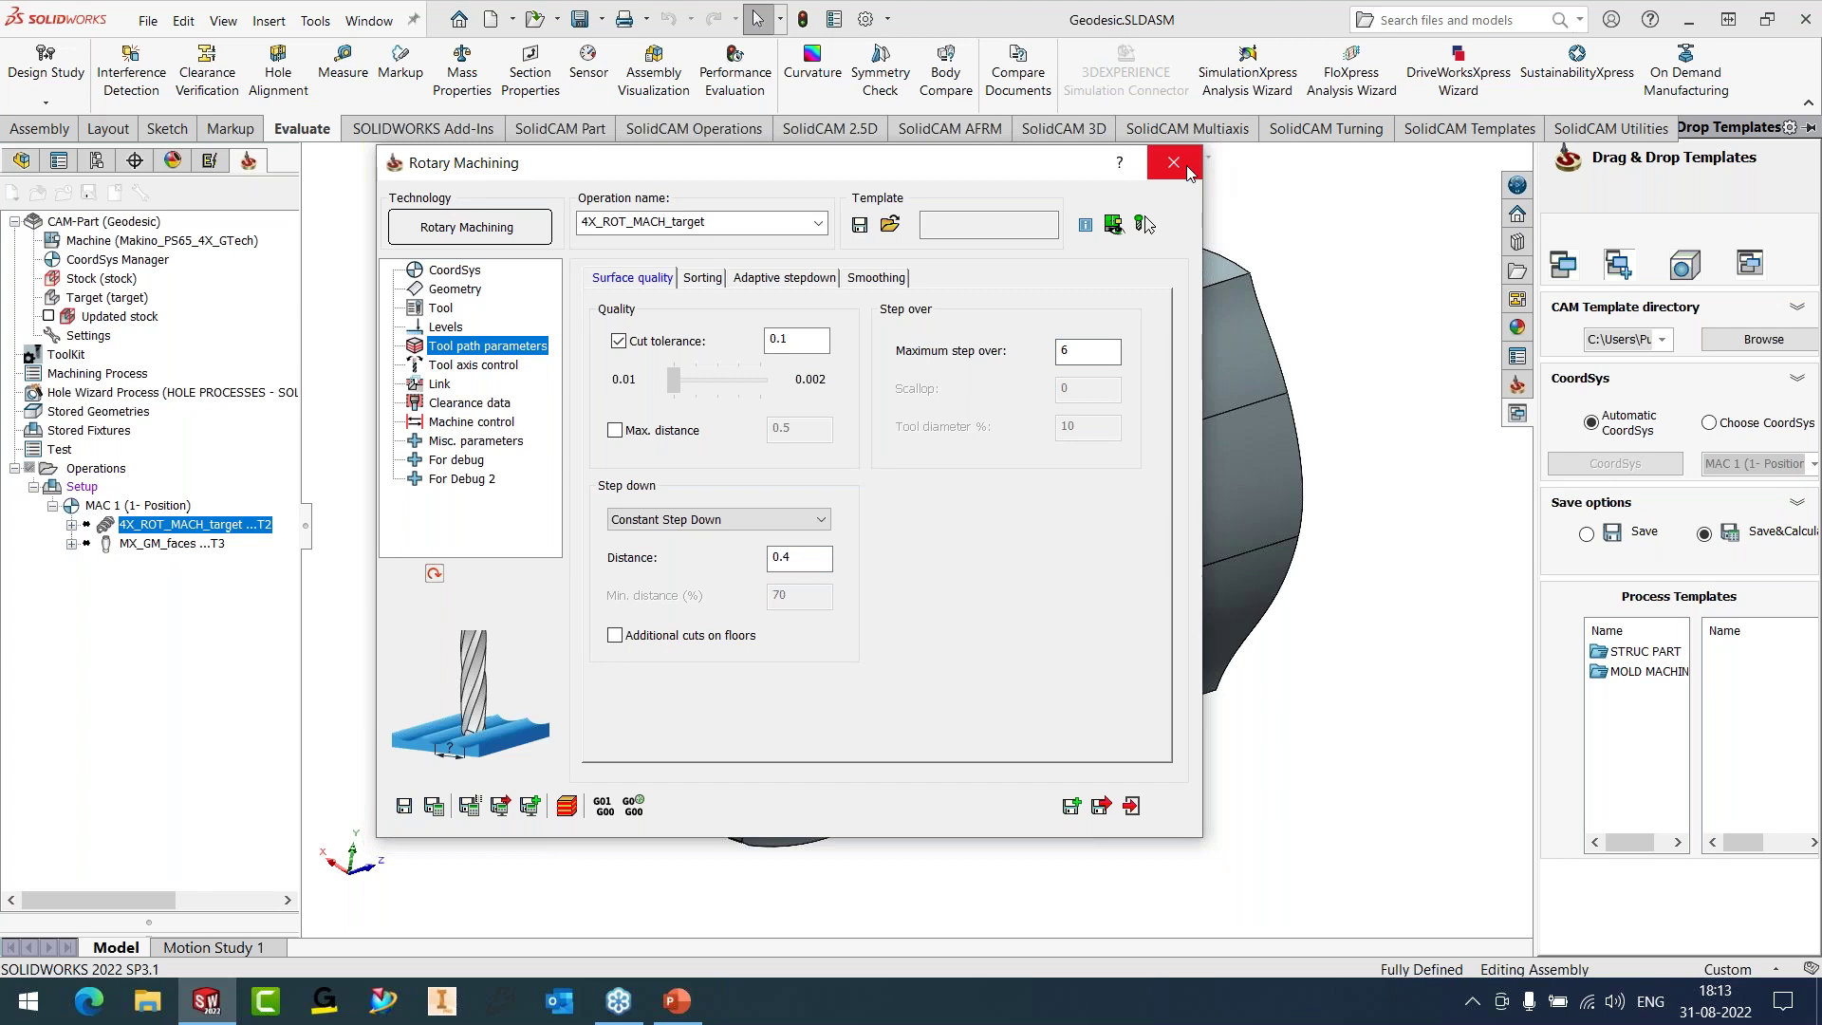
click(1174, 162)
- Calculate the 4X_ROT_MACH_target operation, examine its roughing tool path around the screw, and hide it
right_click(256, 524)
click(380, 330)
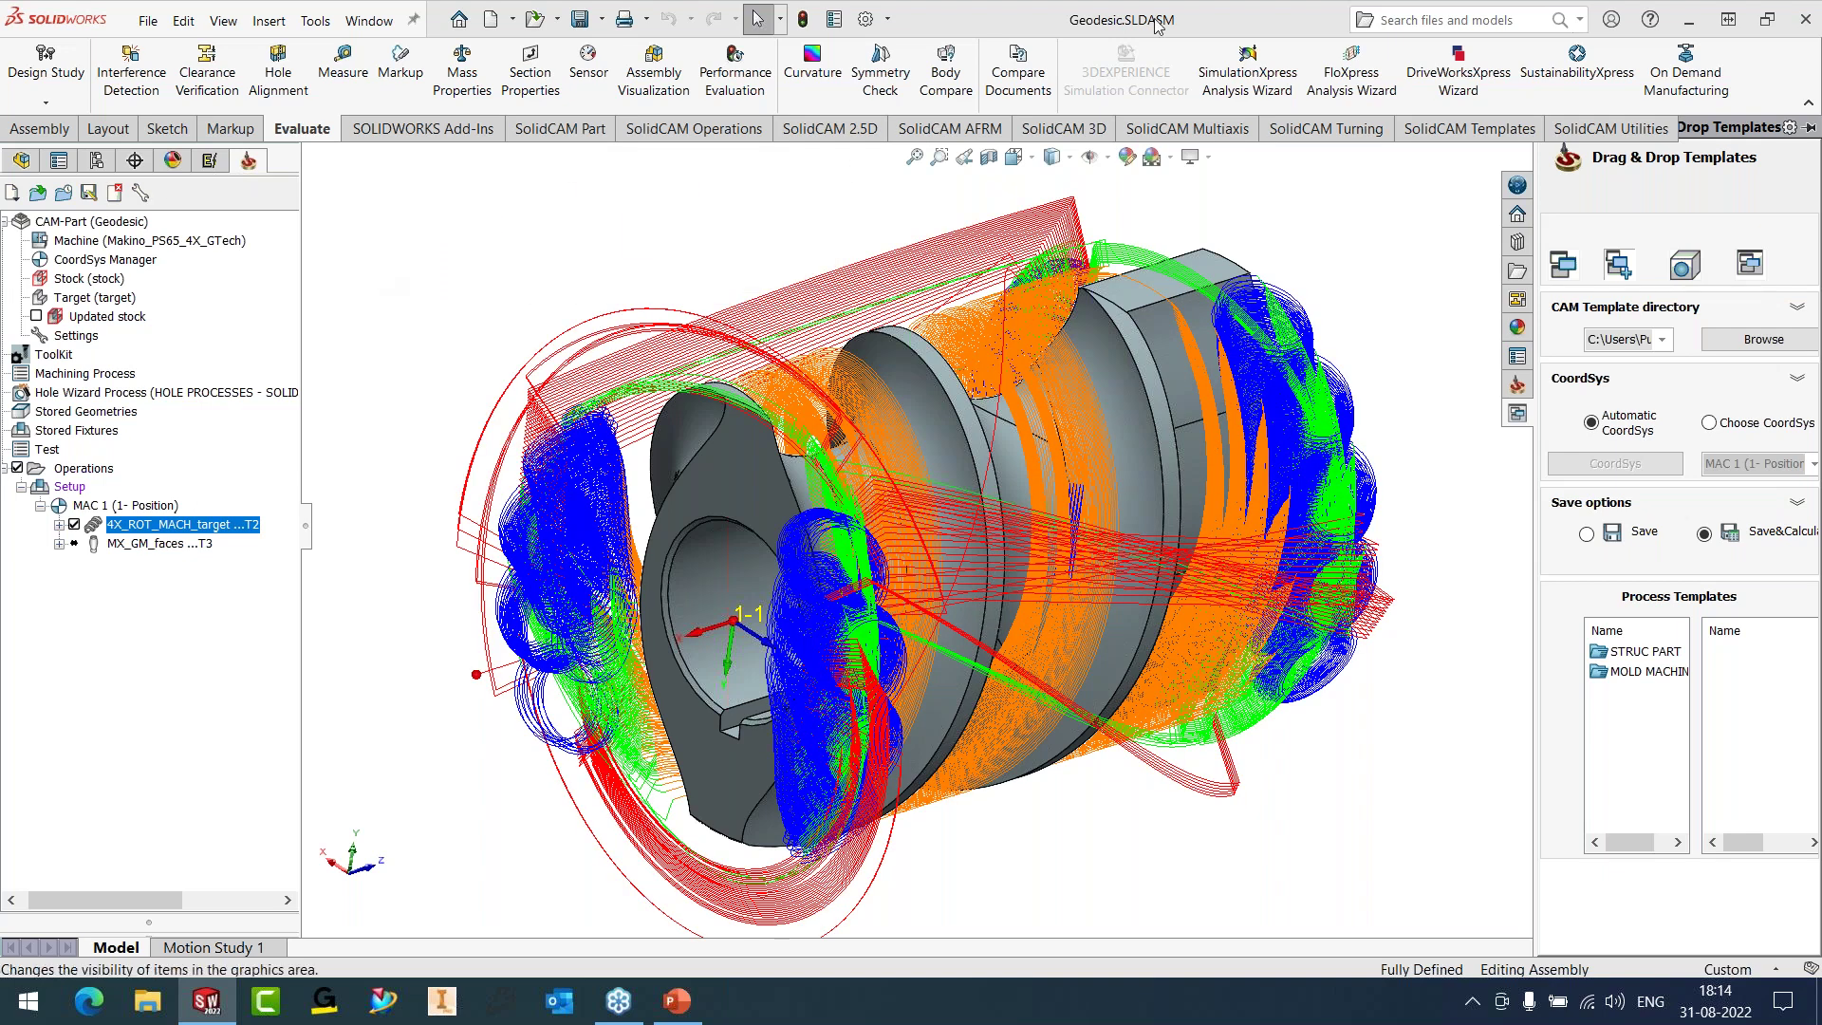
middle_drag(1139, 408, 1153, 622)
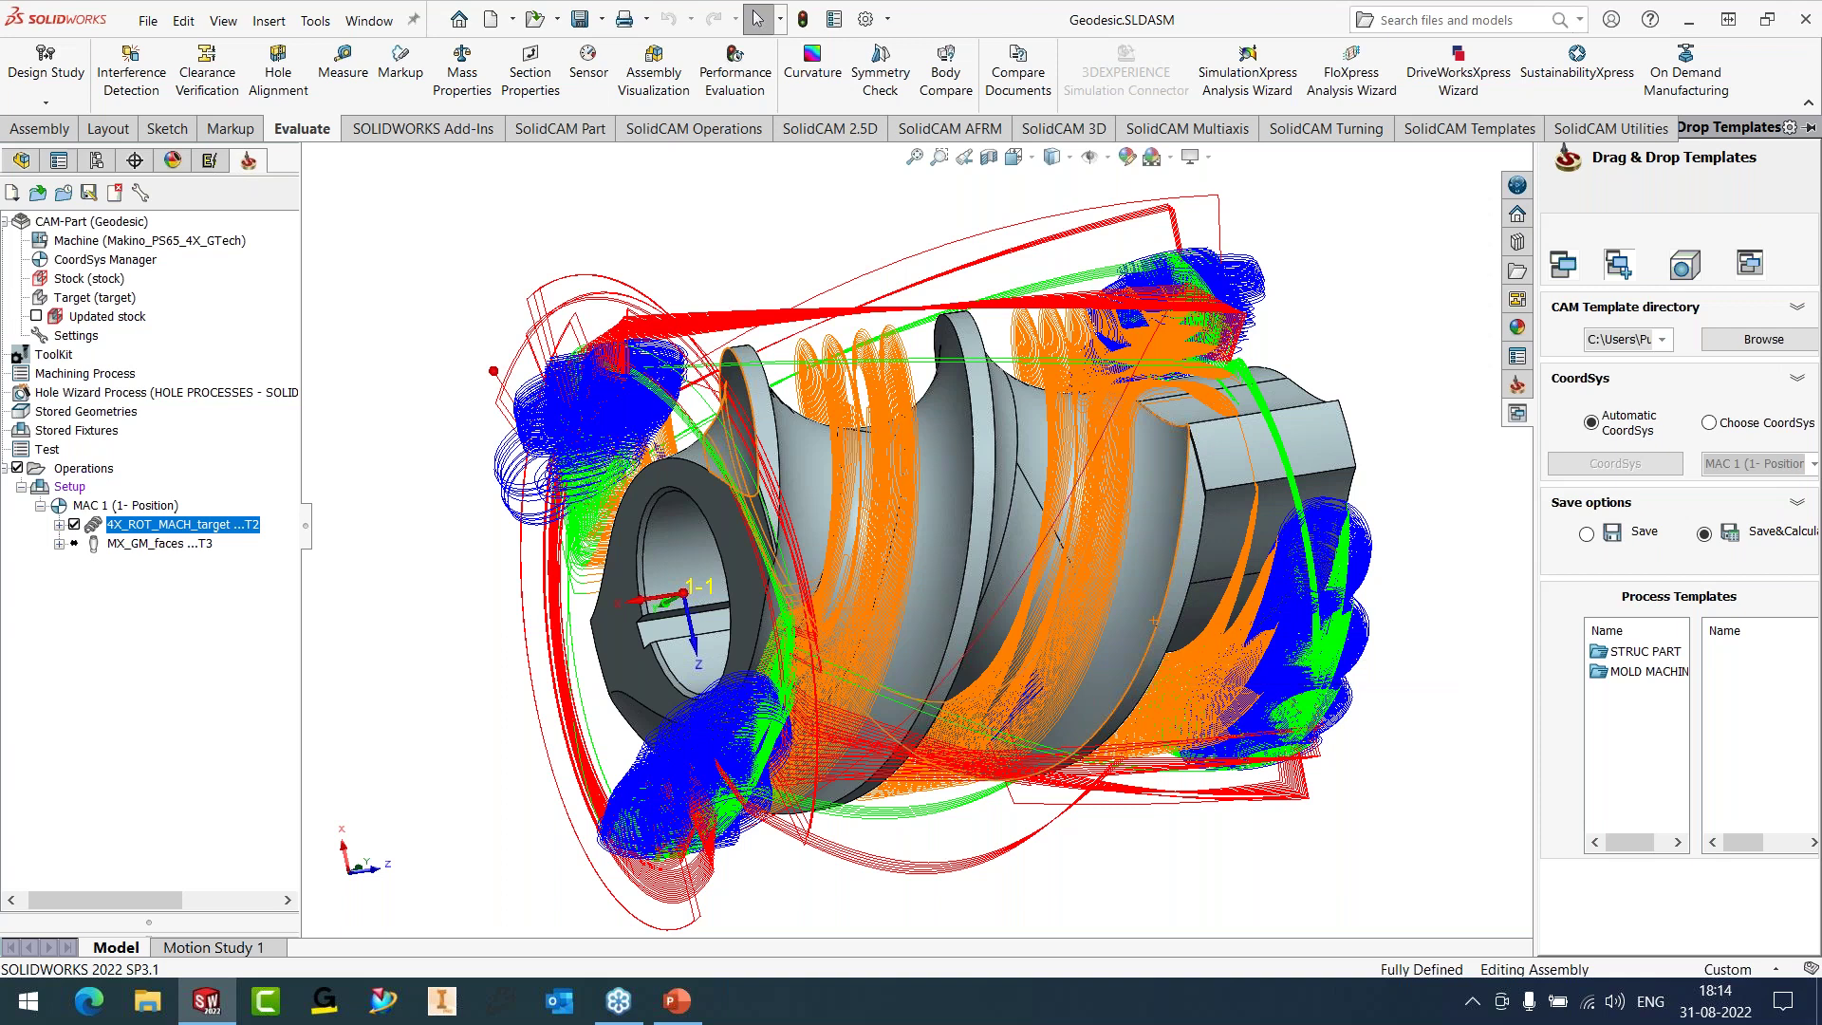
click(74, 524)
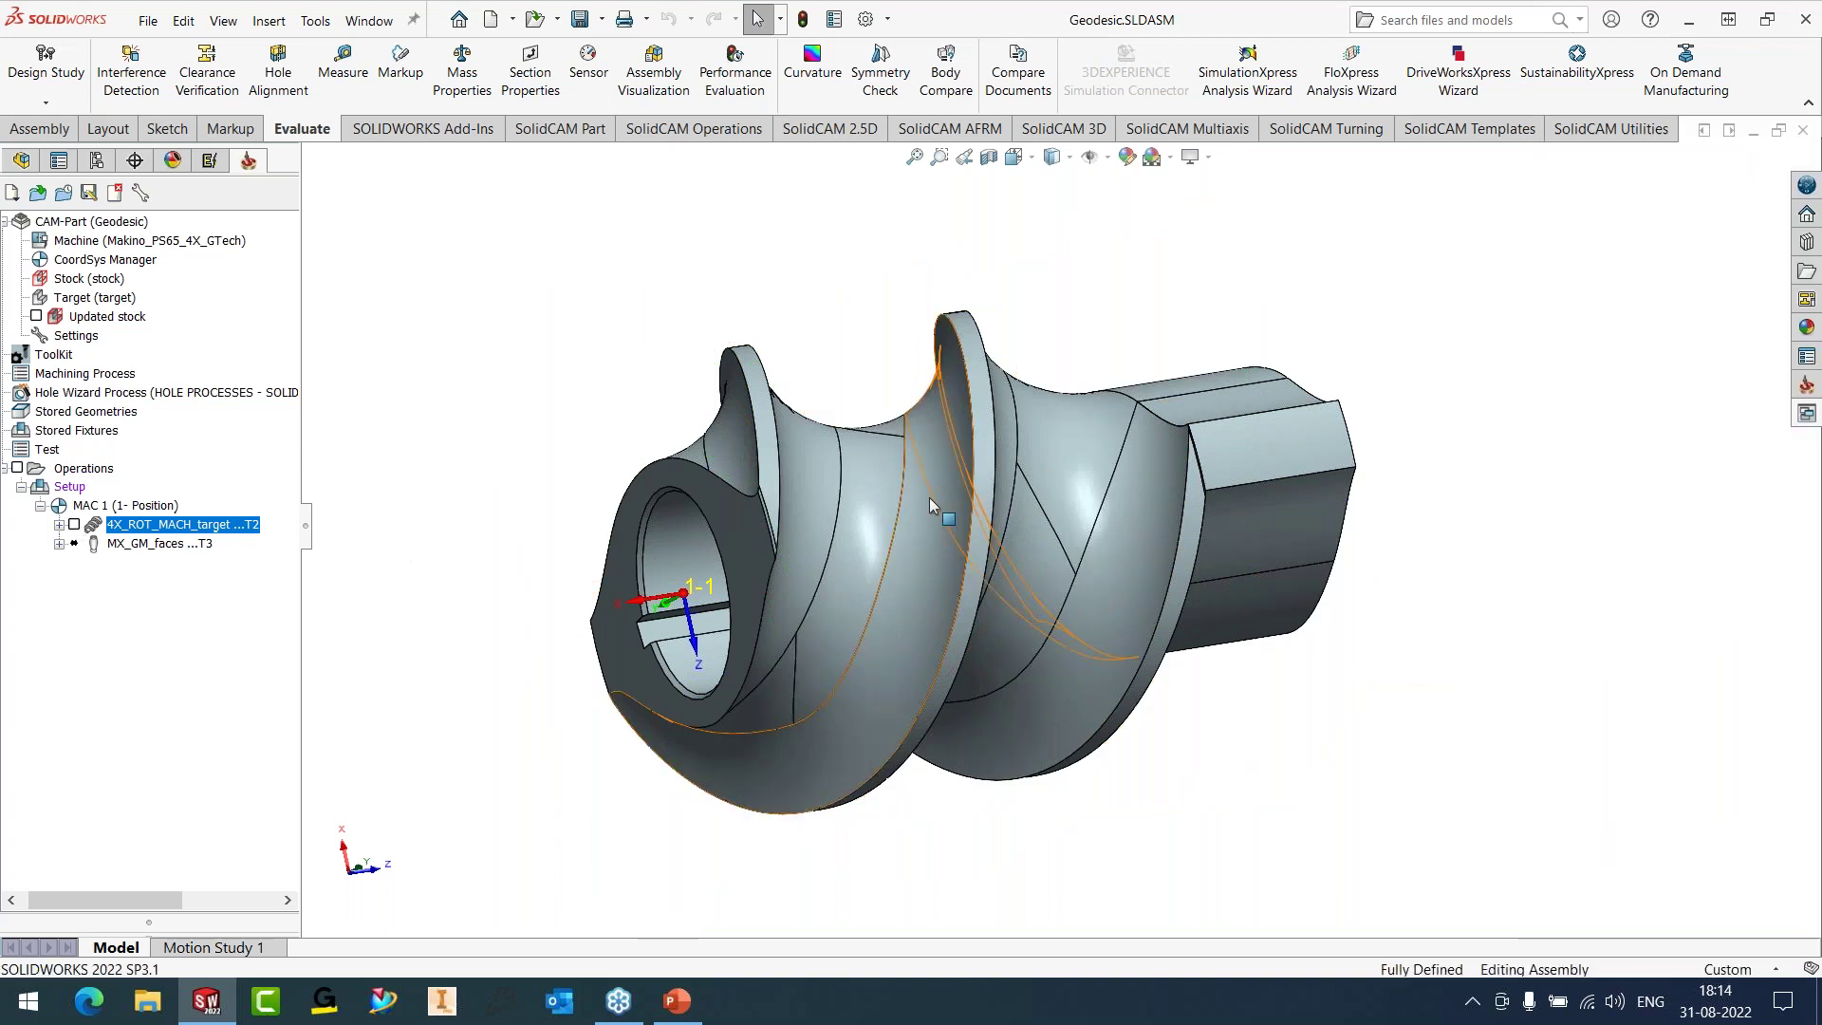
- Open the MX_GM_faces geodesic operation for editing and review the advanced guide curve options of its geometry
middle_drag(930, 498, 894, 500)
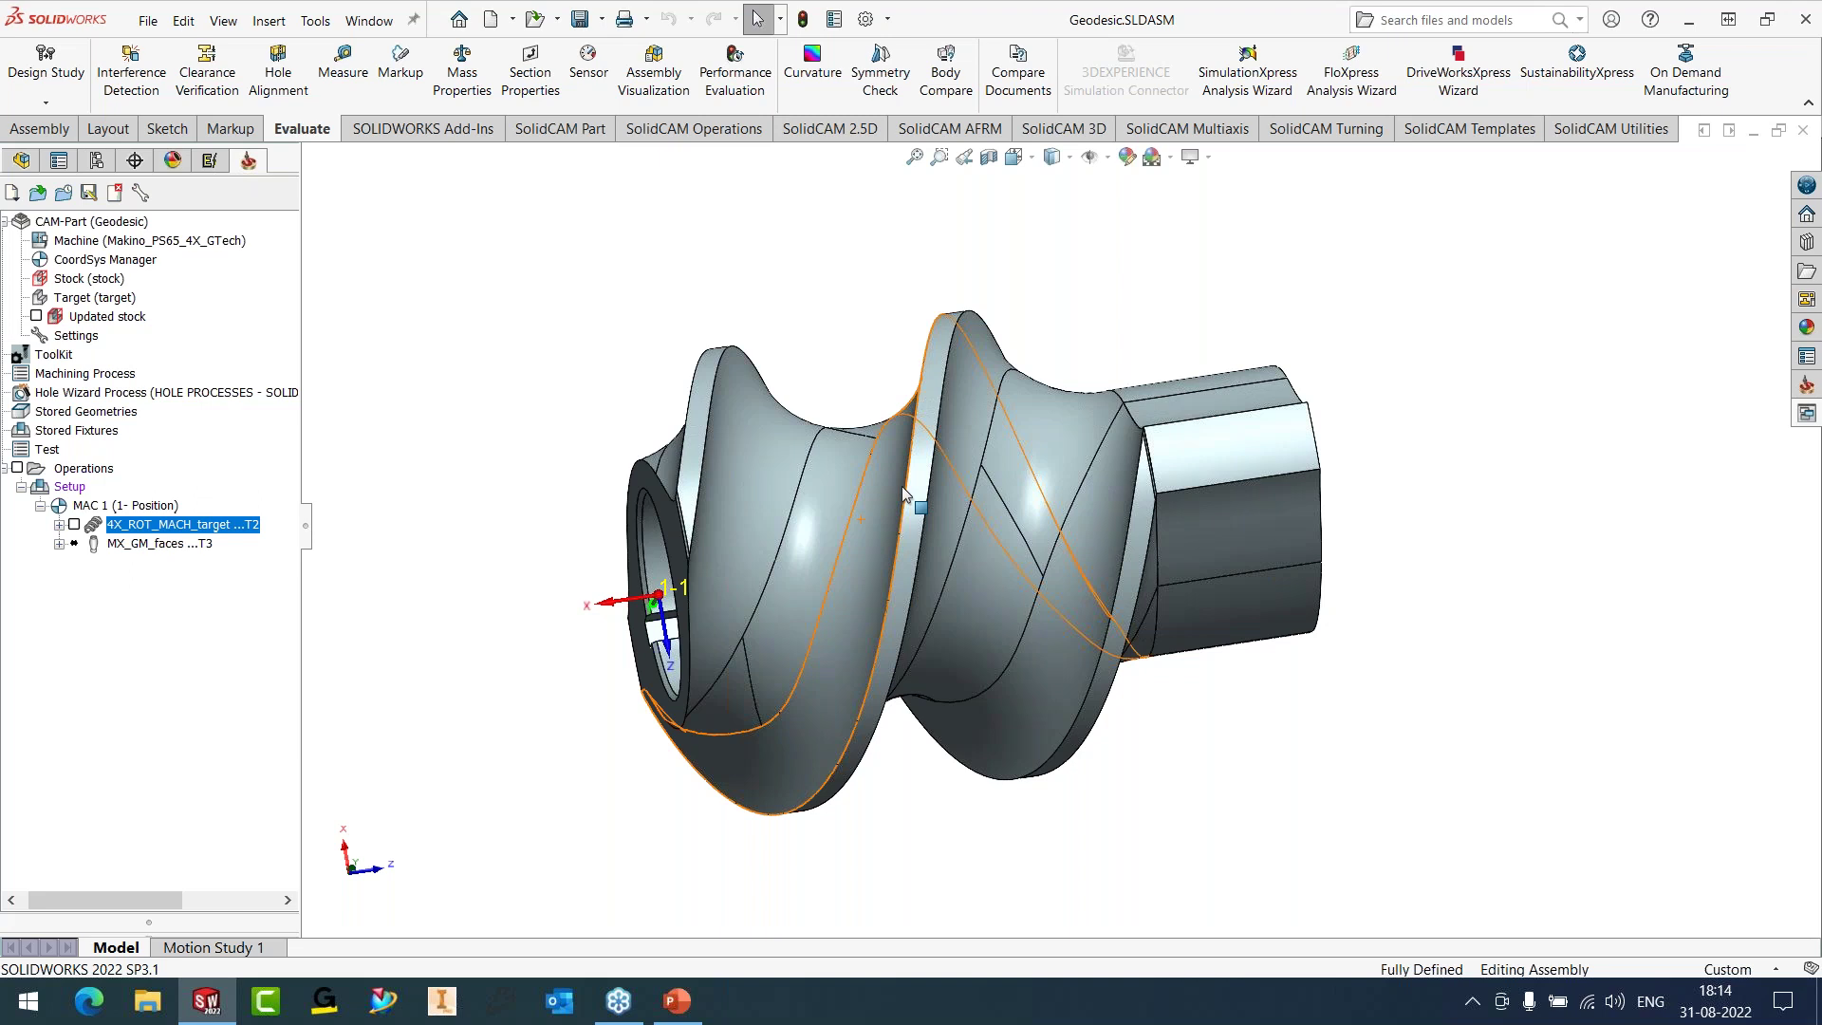
click(172, 547)
right_click(173, 547)
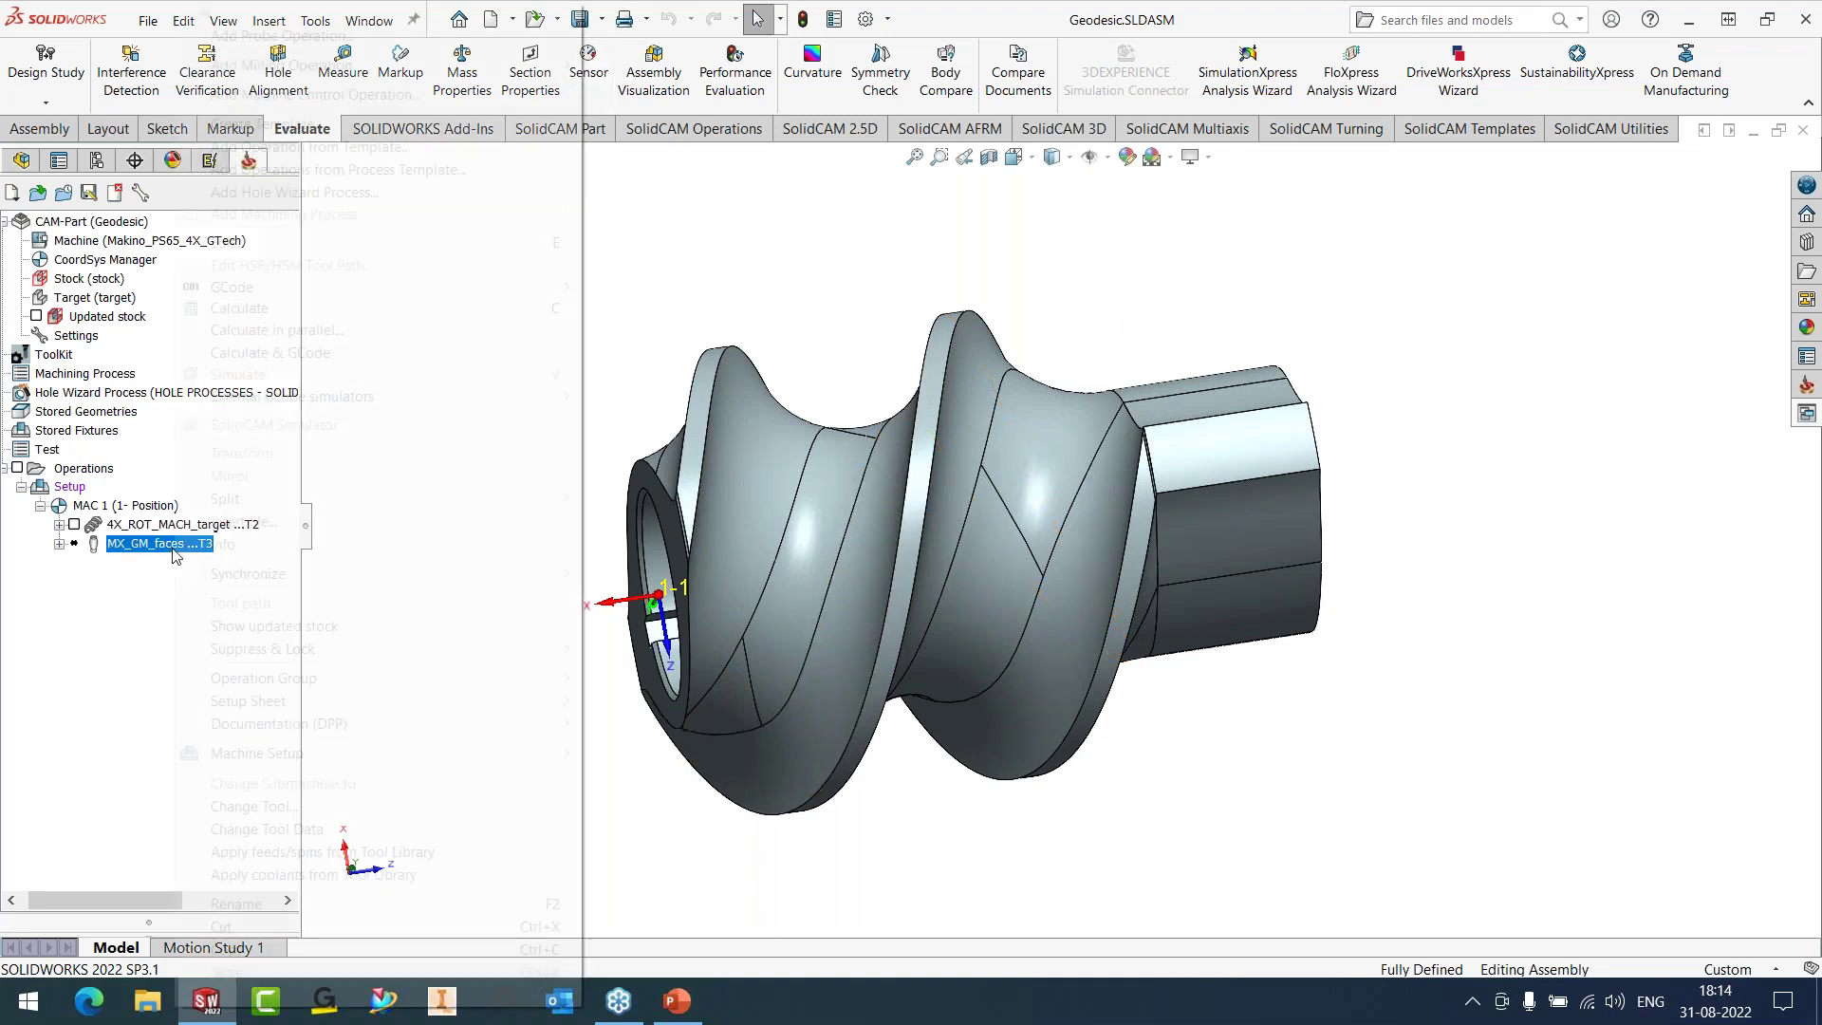
click(233, 243)
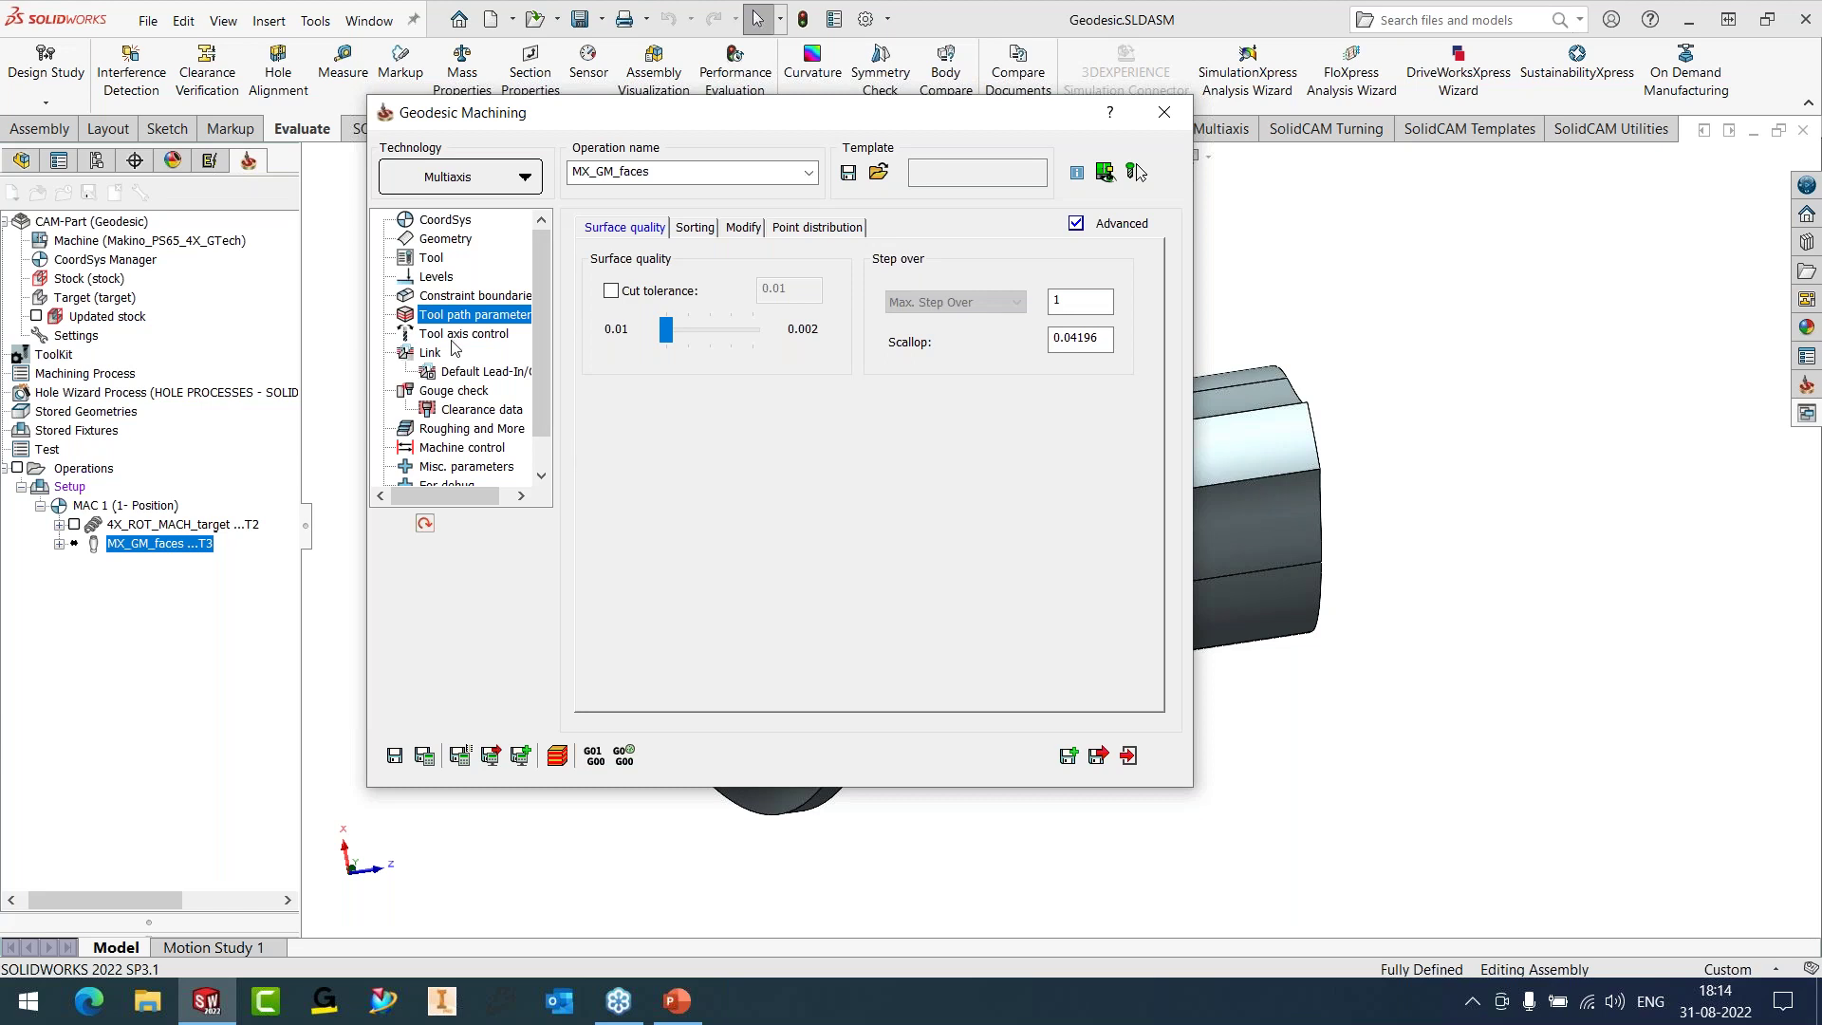
click(444, 239)
click(678, 694)
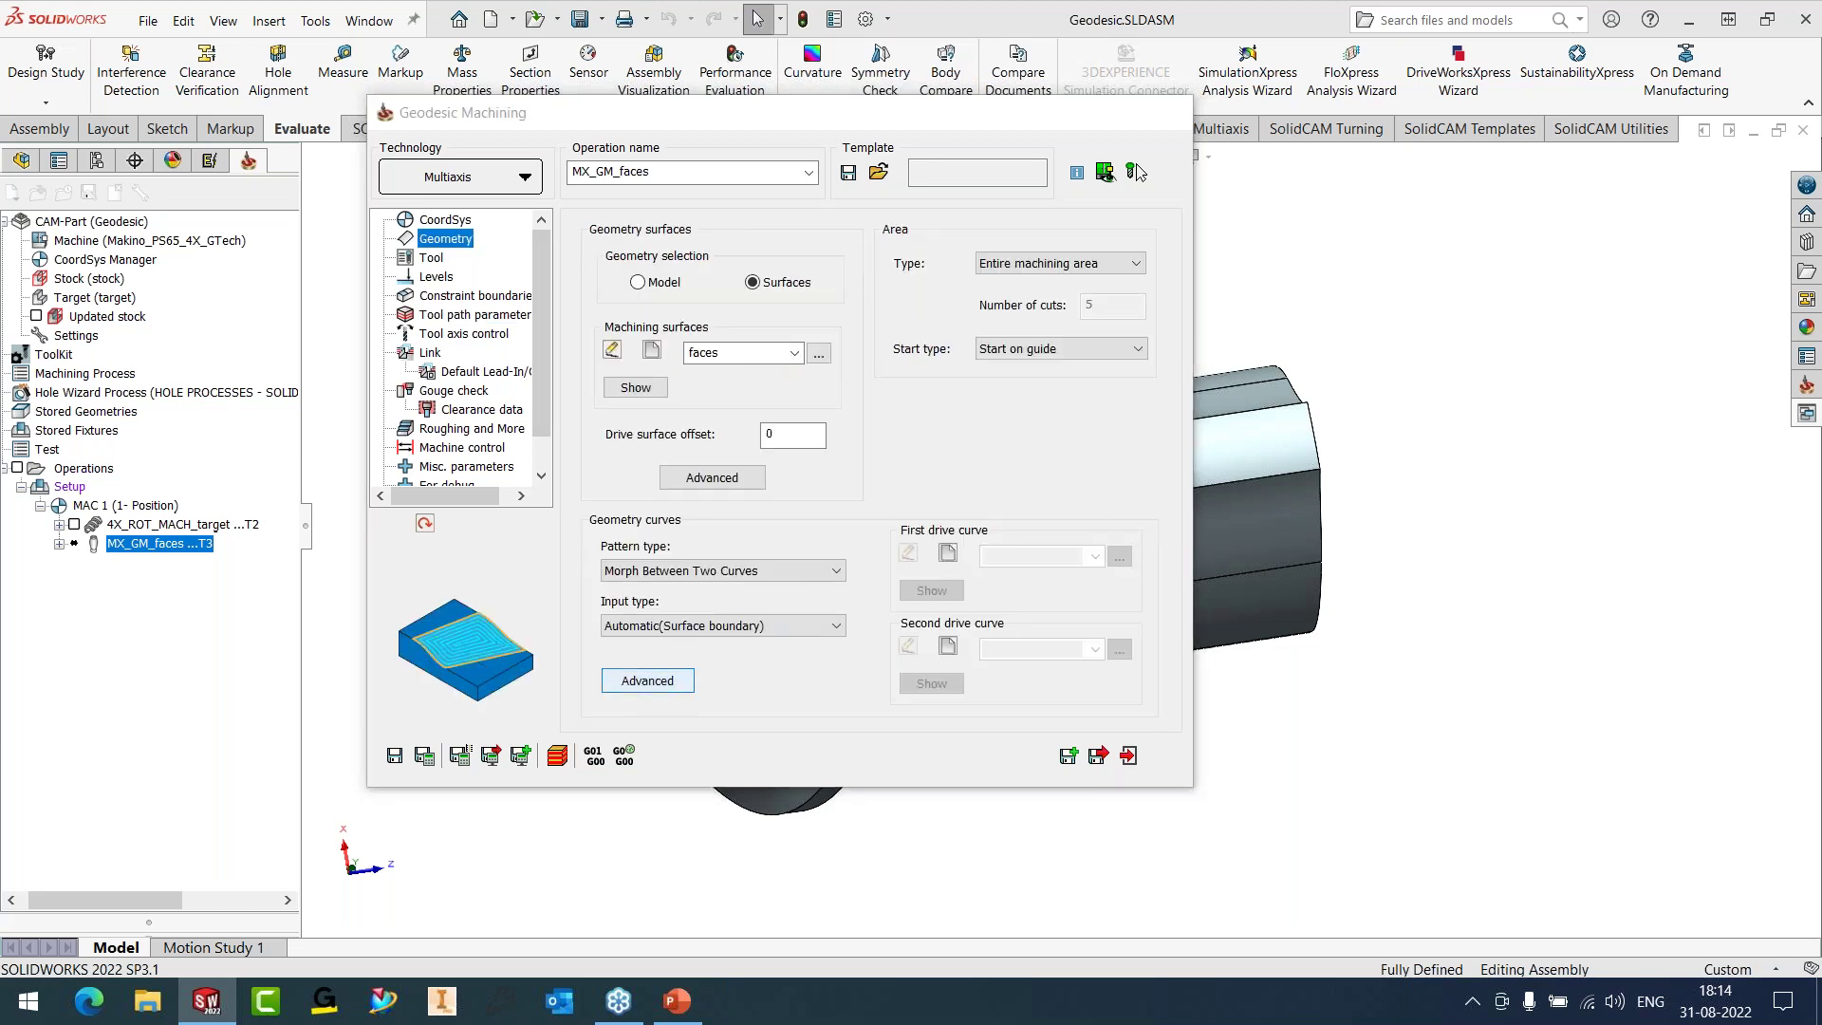
click(1108, 507)
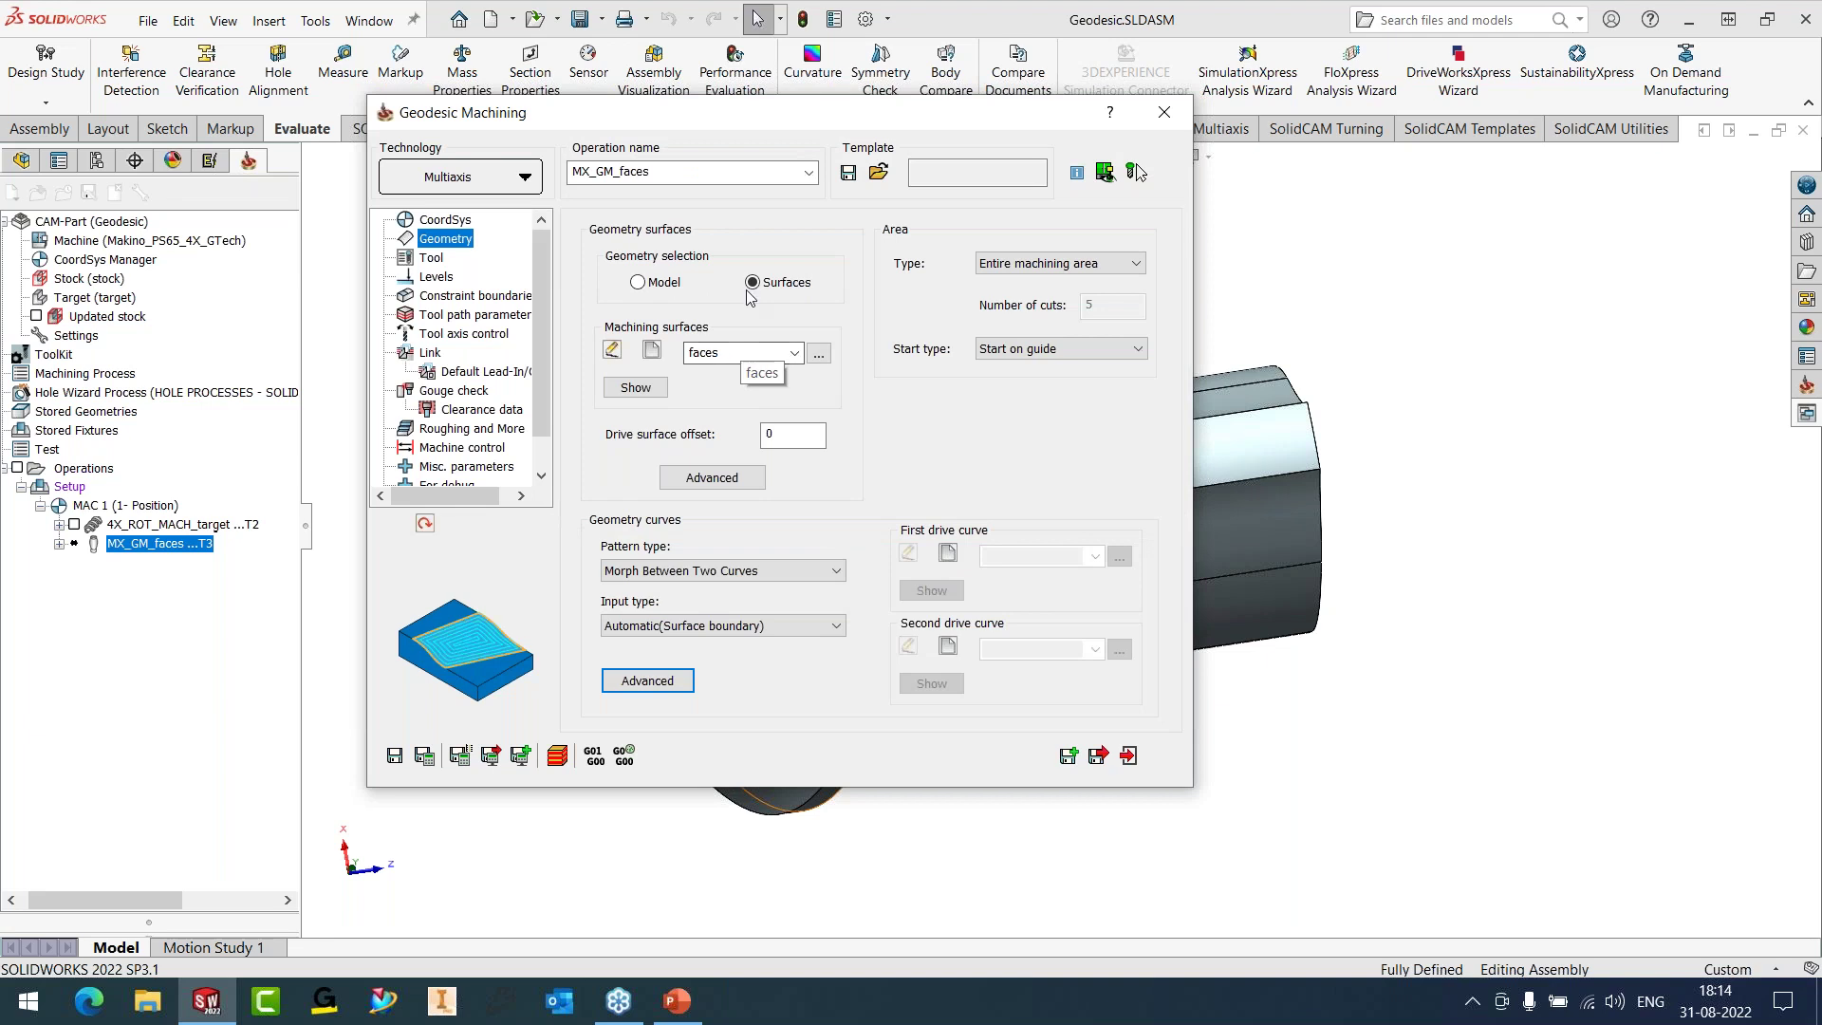
- Show the machining surfaces of the faces geometry on the screw and examine them from several sides
click(635, 390)
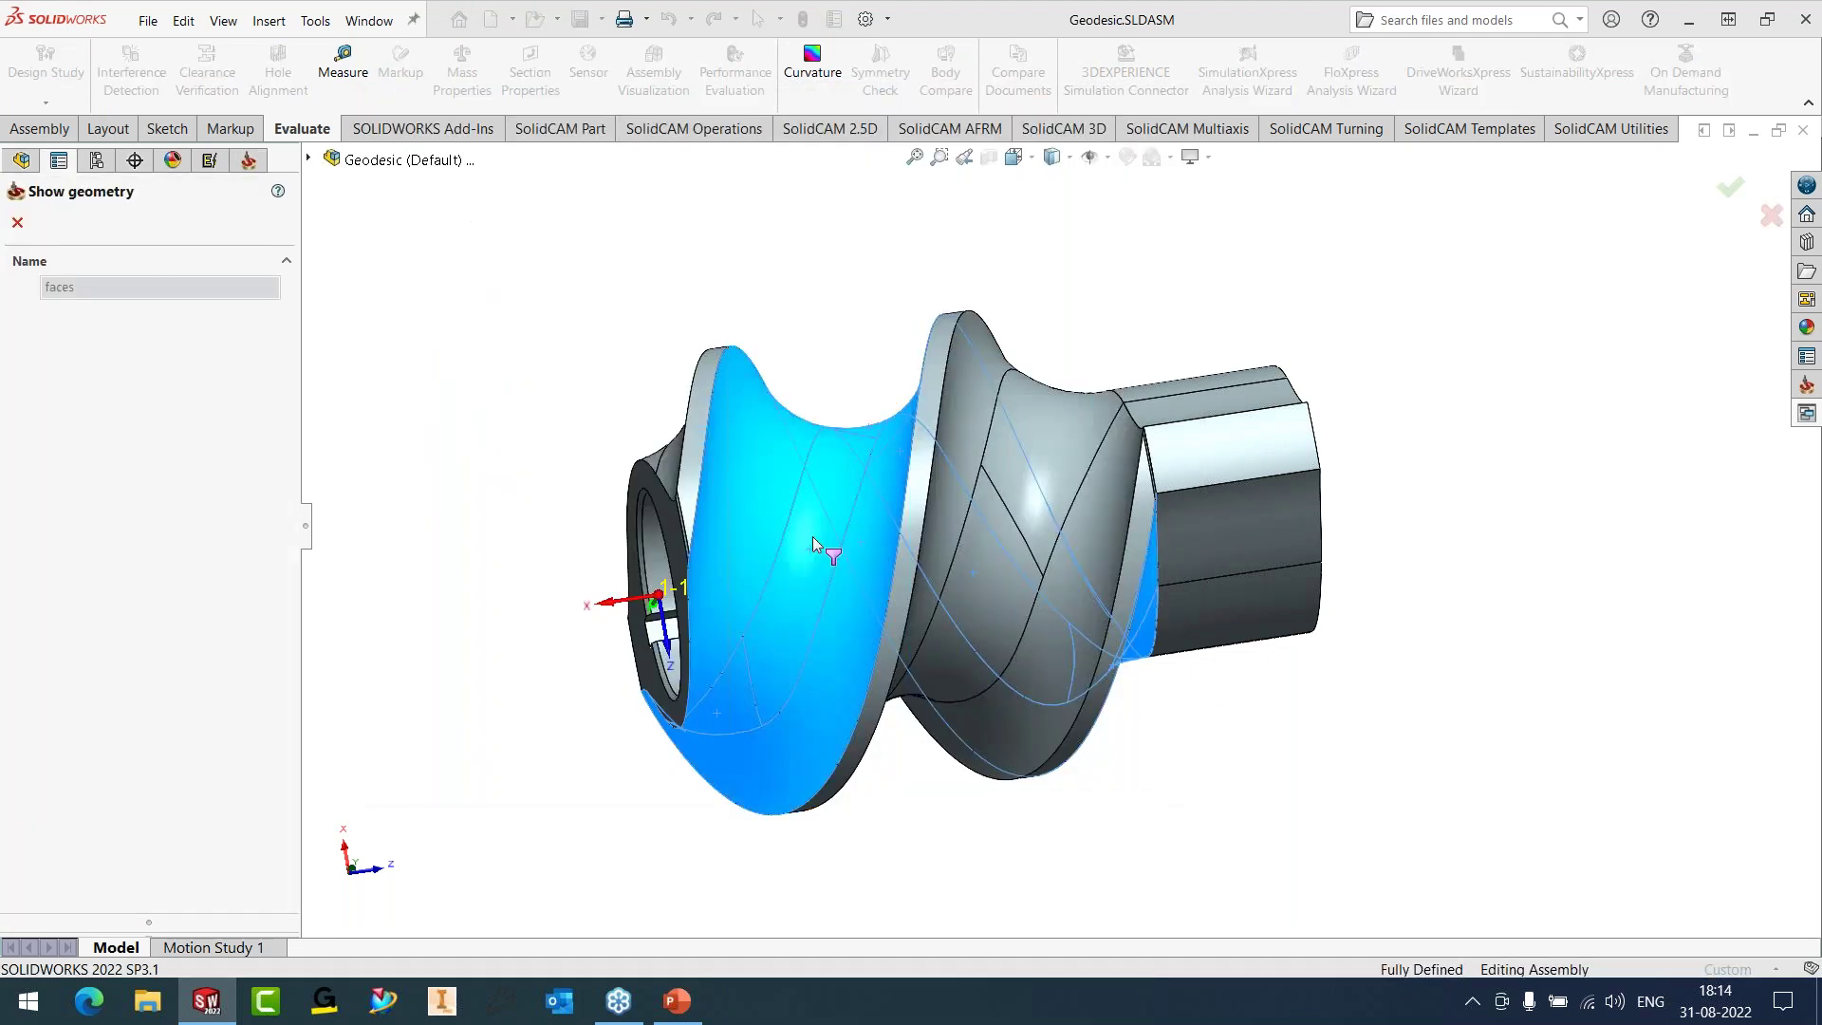
middle_drag(812, 537, 266, 323)
click(18, 224)
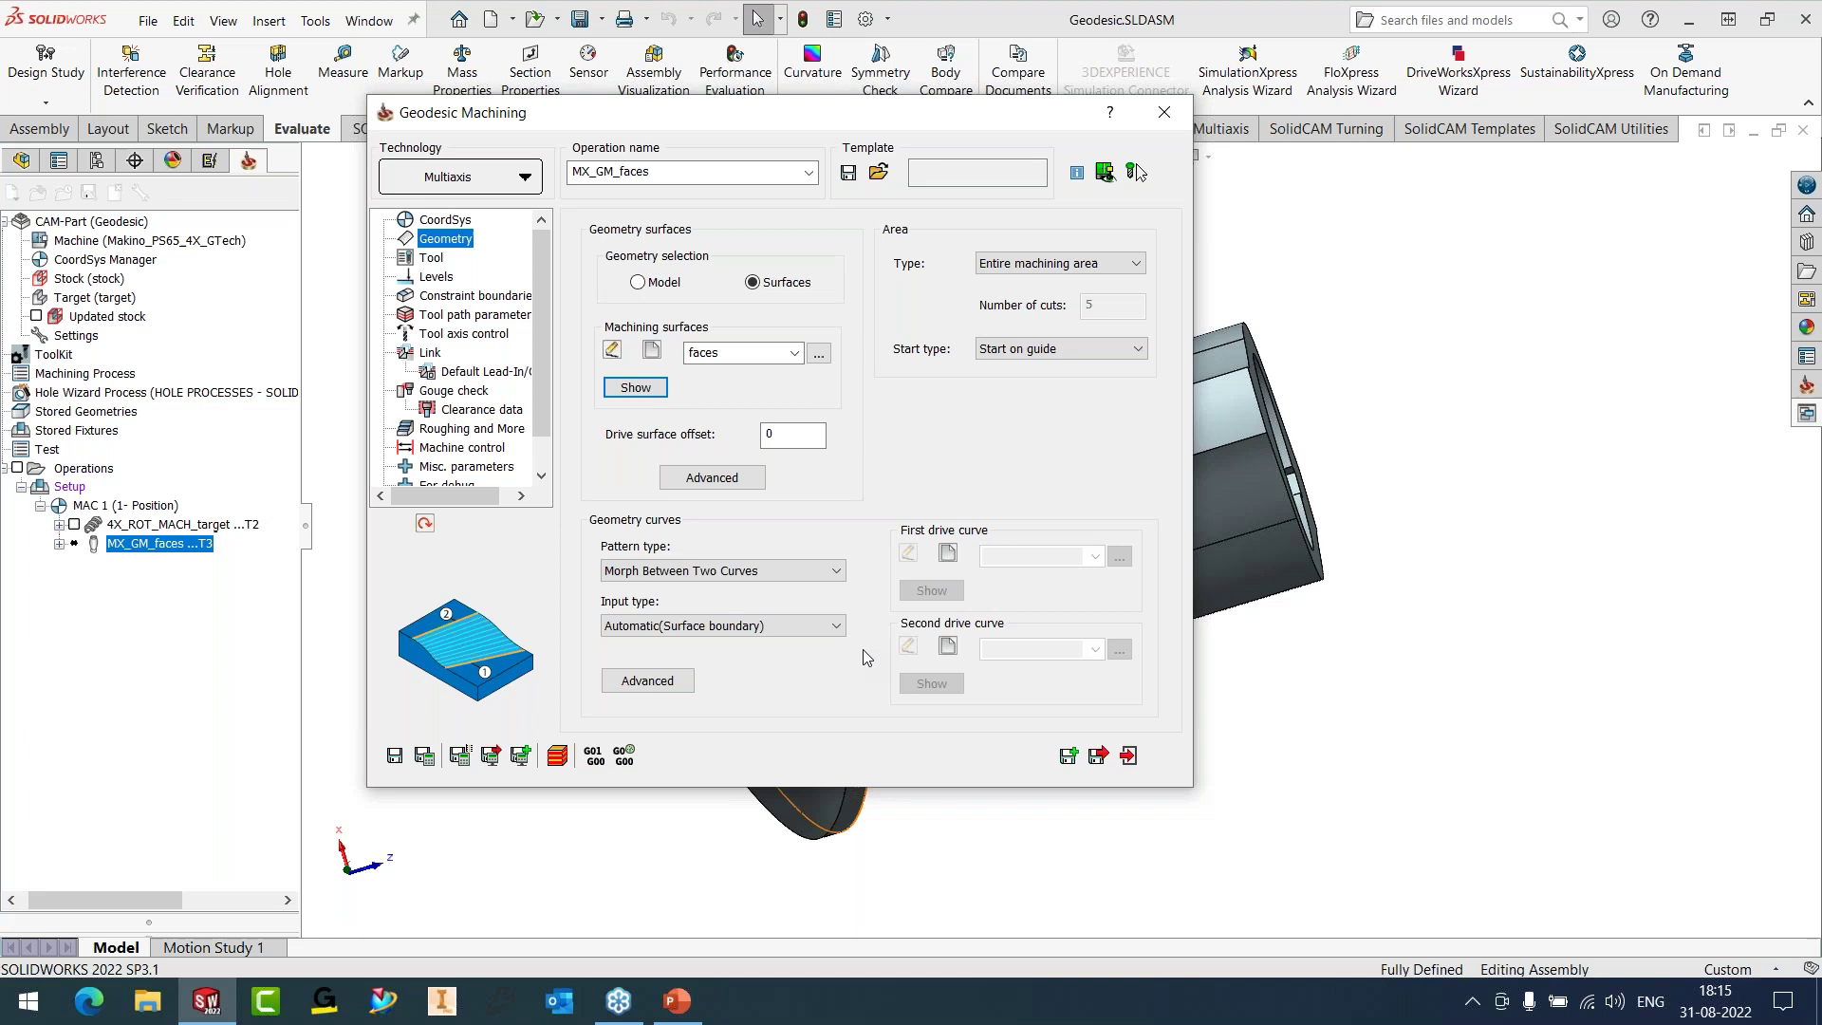
- Try to save and calculate the MX_GM_faces operation with Morph Between Two Curves and automatic surface boundary input
click(634, 387)
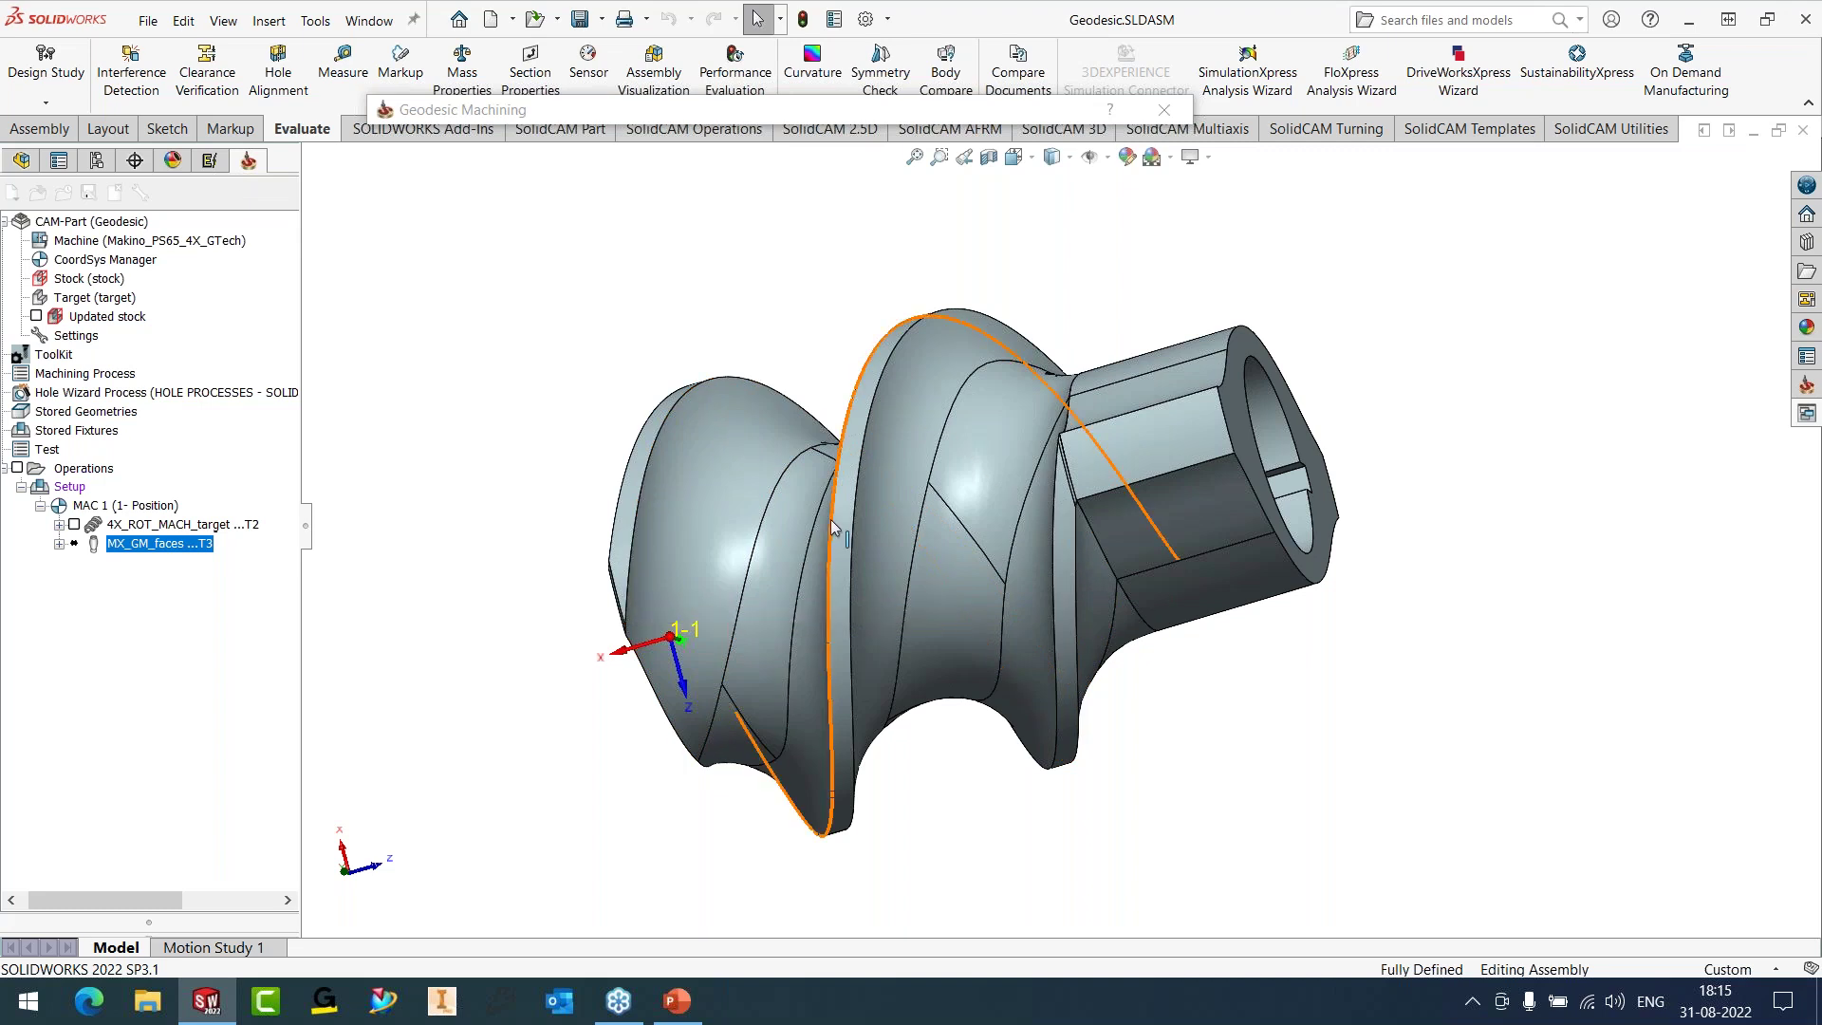
click(612, 109)
click(425, 756)
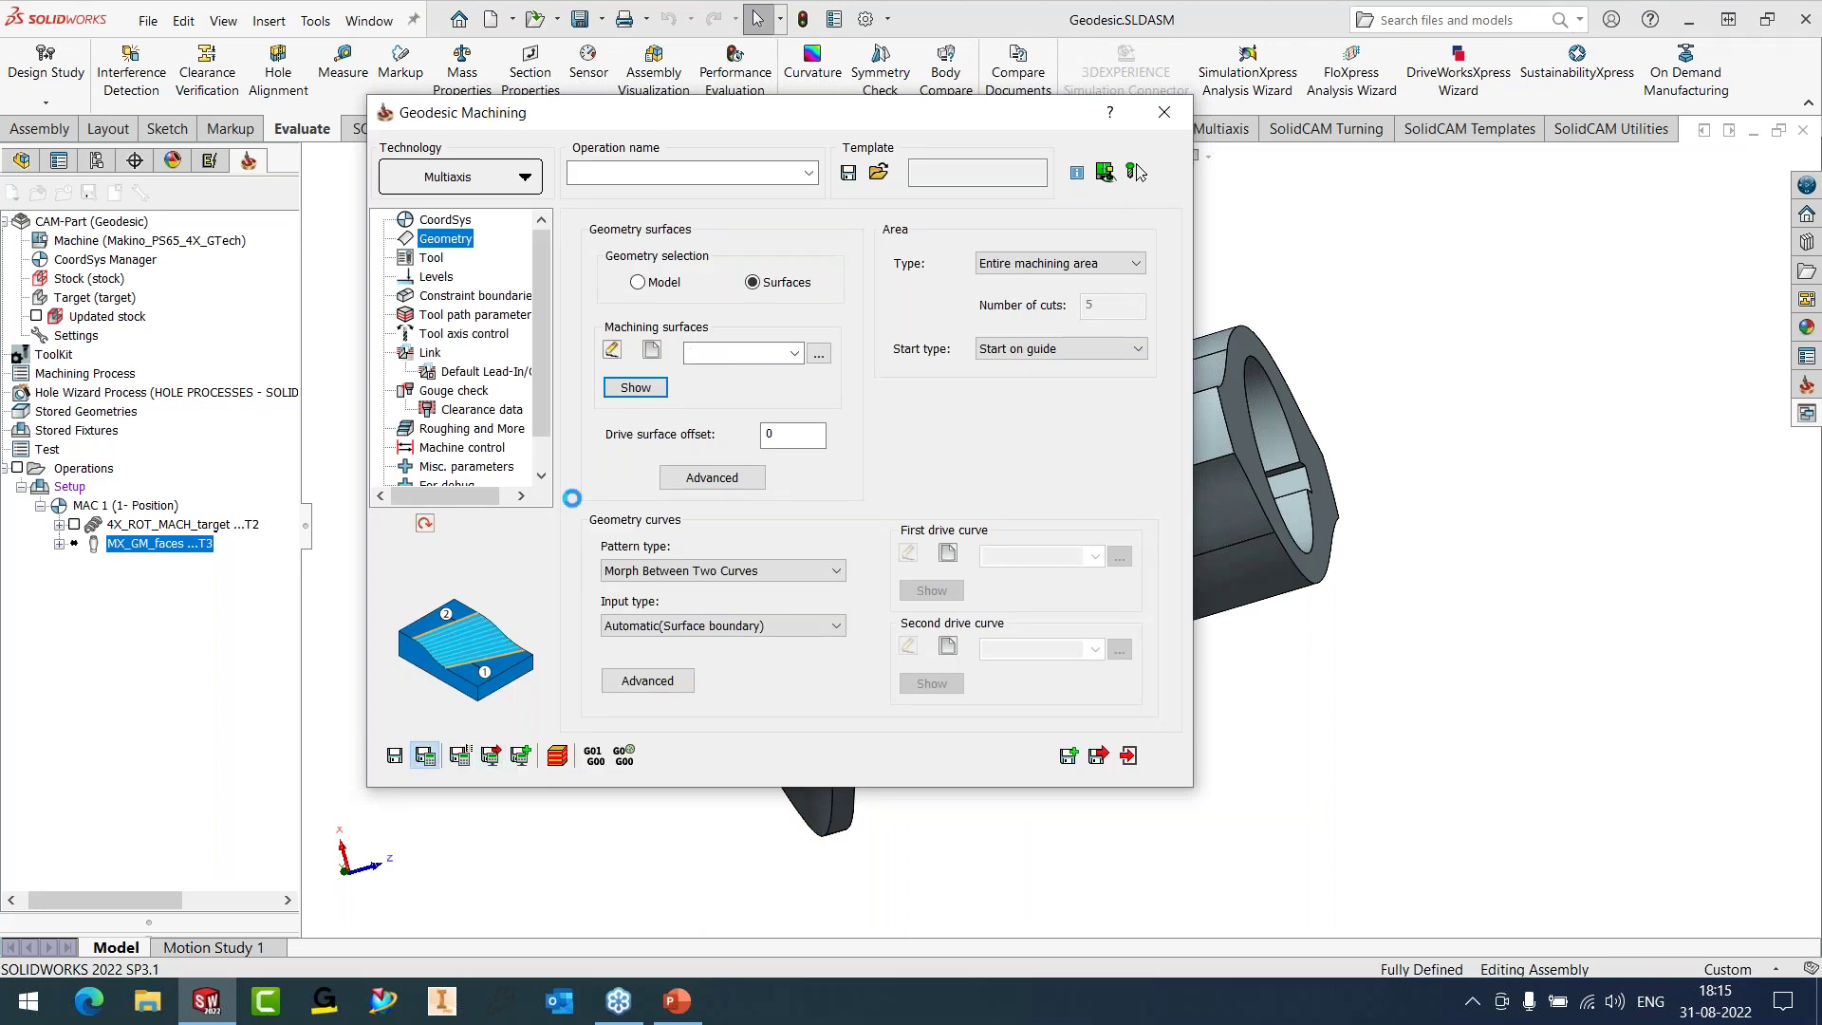
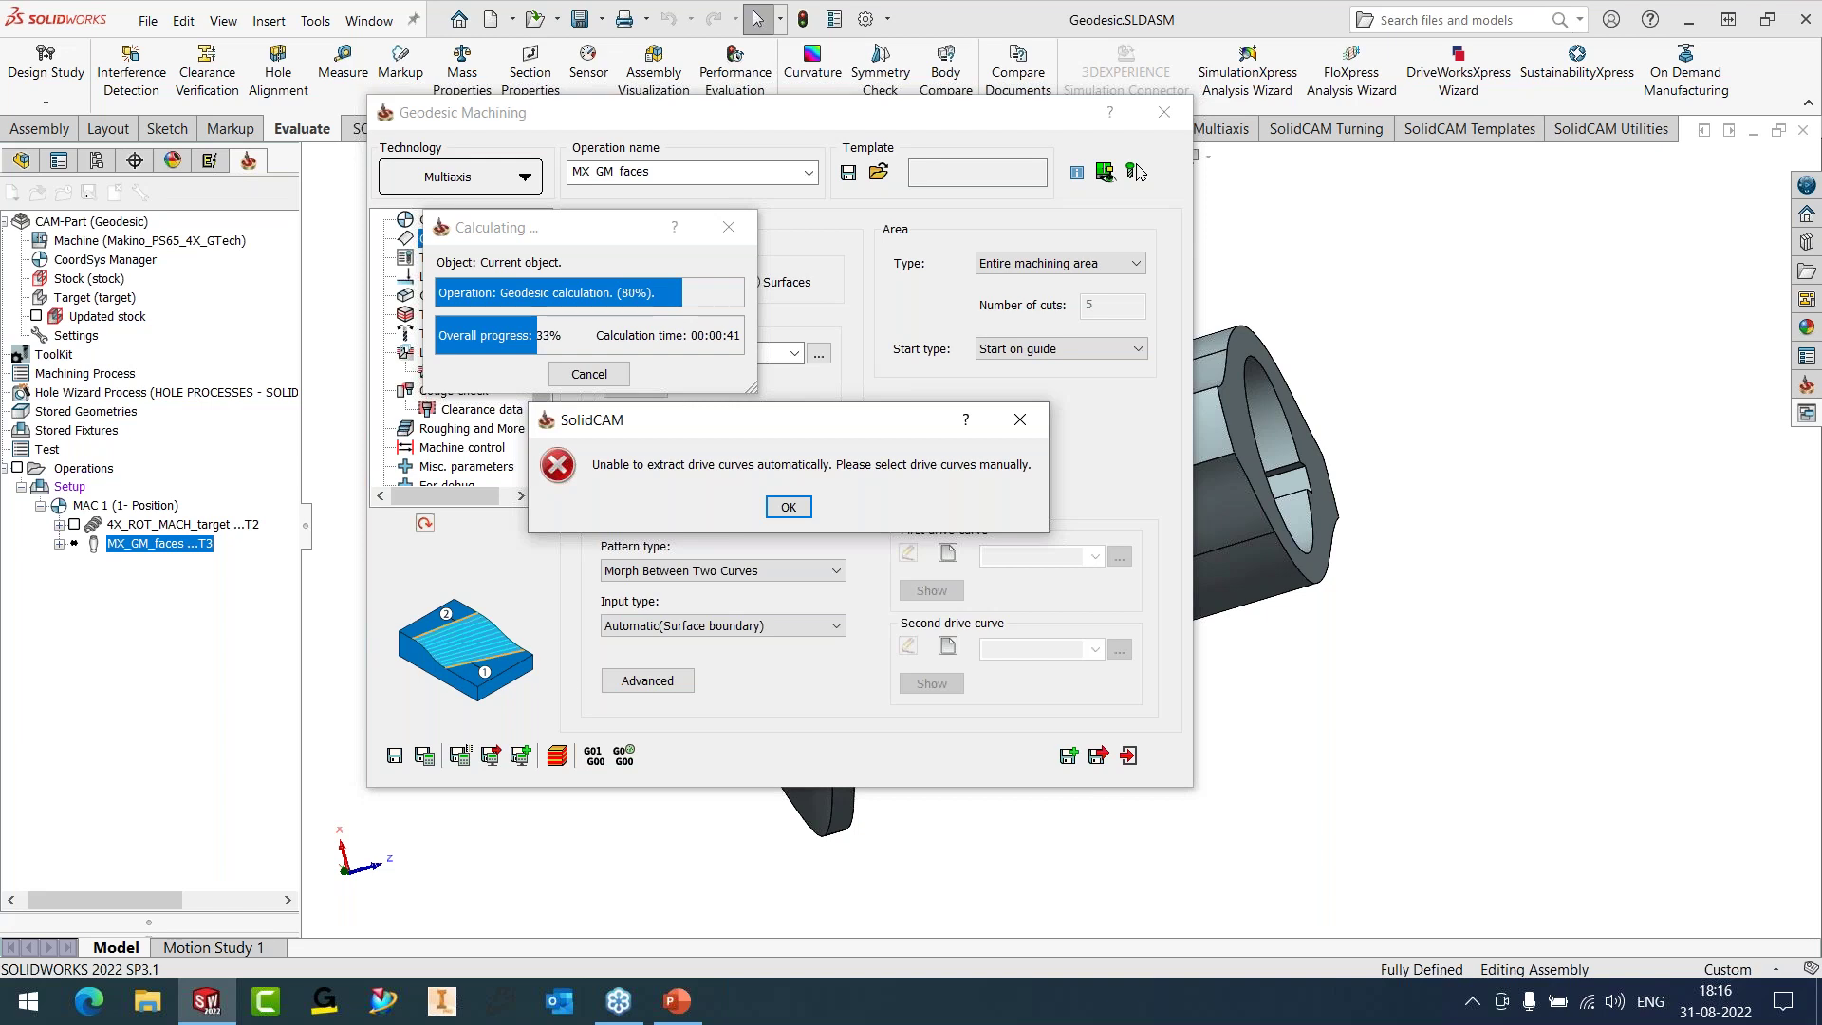
click(789, 507)
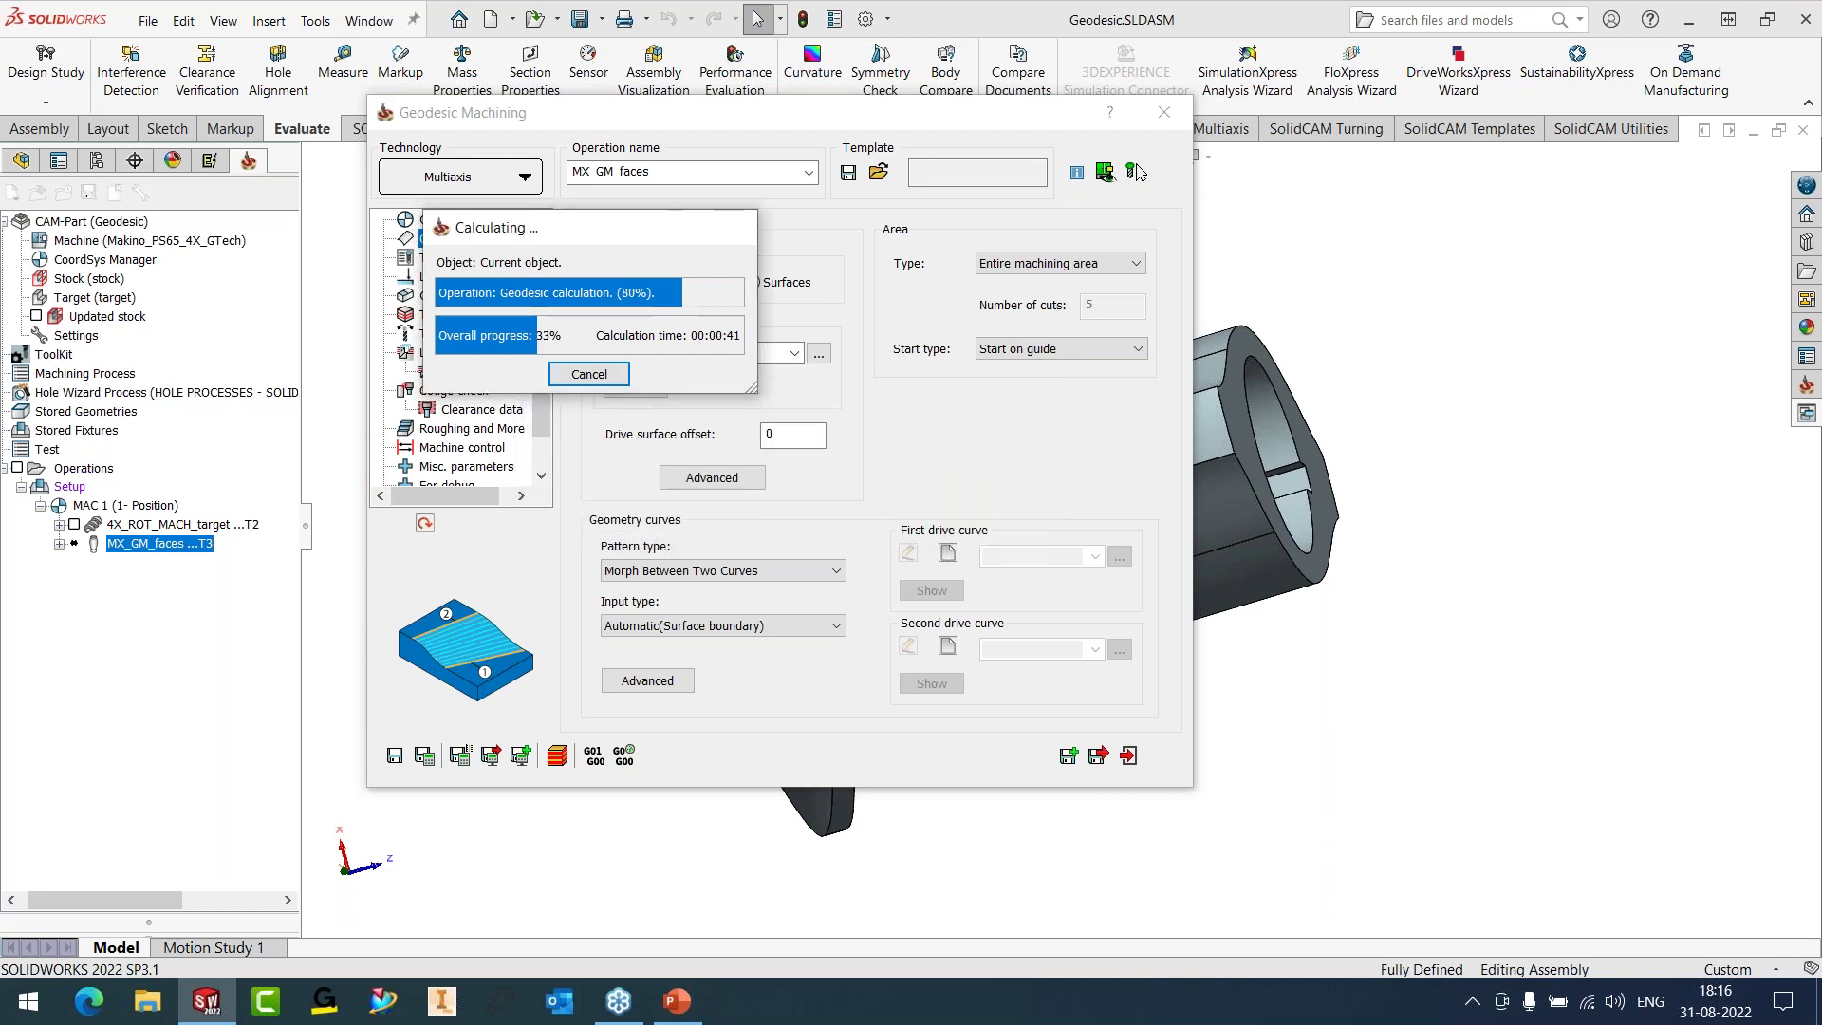
- Turn on Extract flow-curves in the advanced guide curve options of MX_GM_faces, checking the screw's edges before accepting
click(668, 687)
click(667, 510)
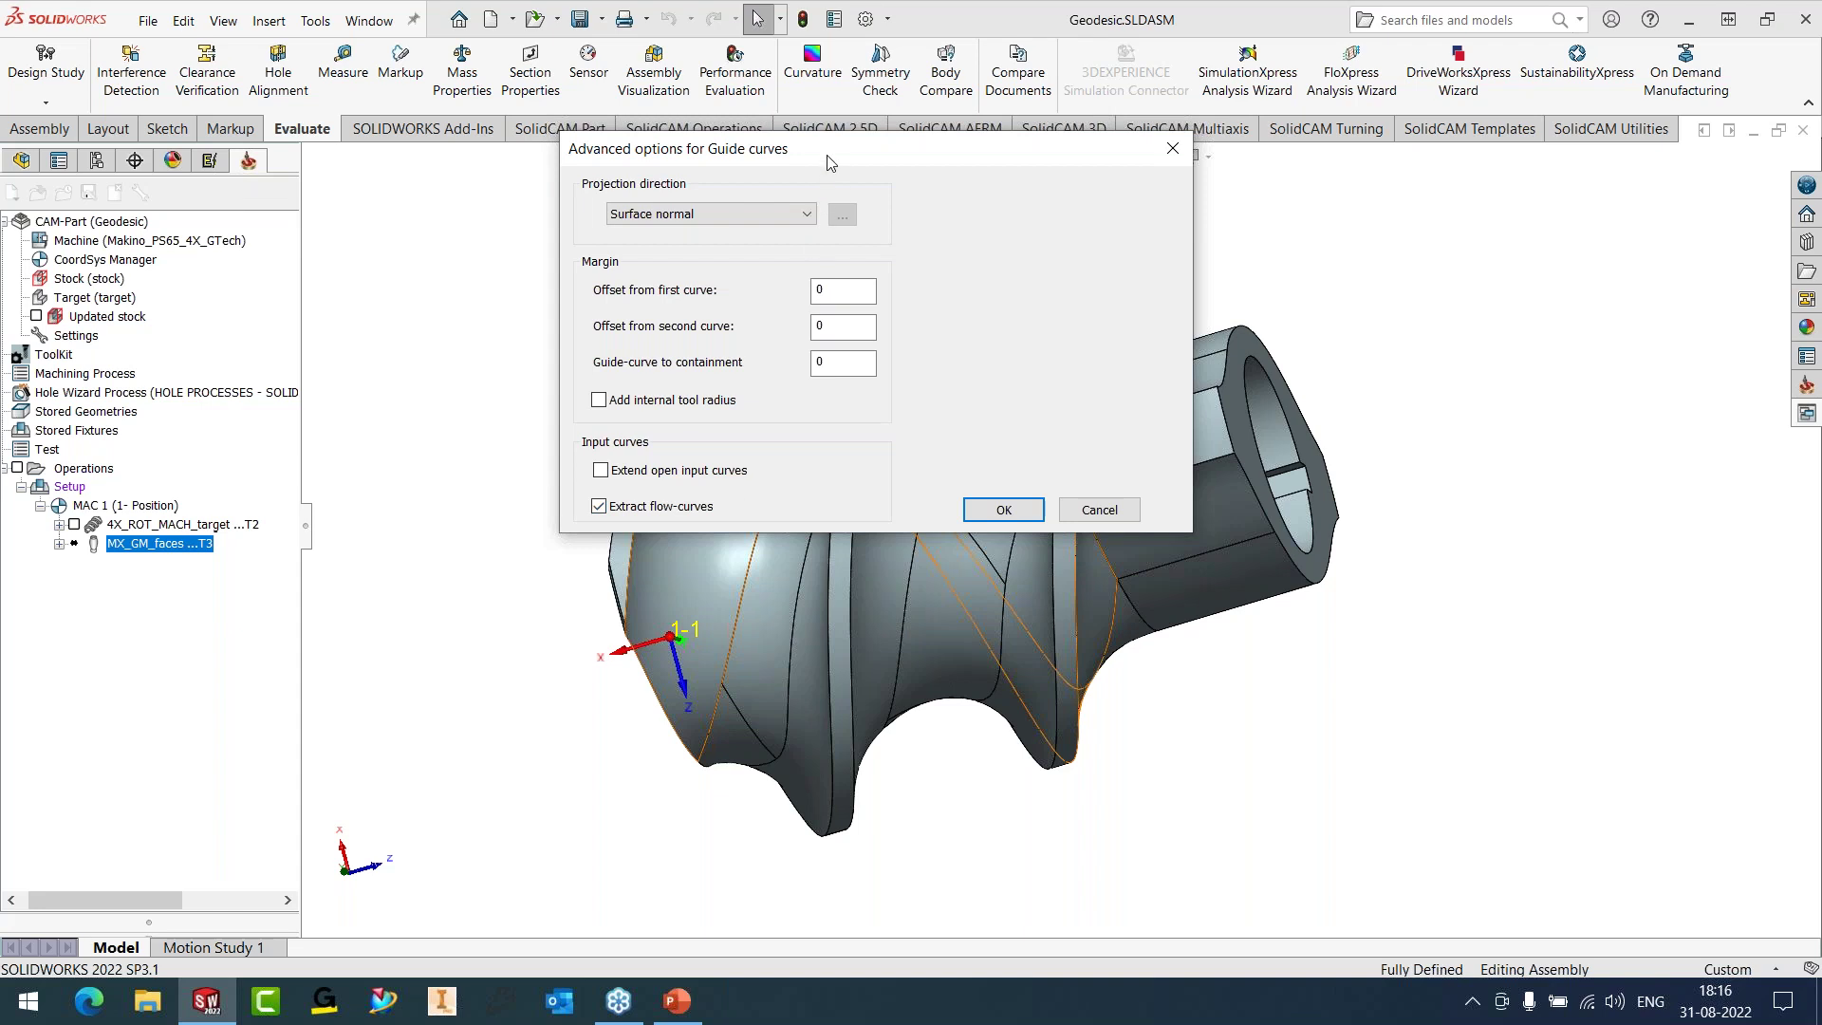
drag(831, 162, 211, 234)
middle_drag(949, 532, 718, 749)
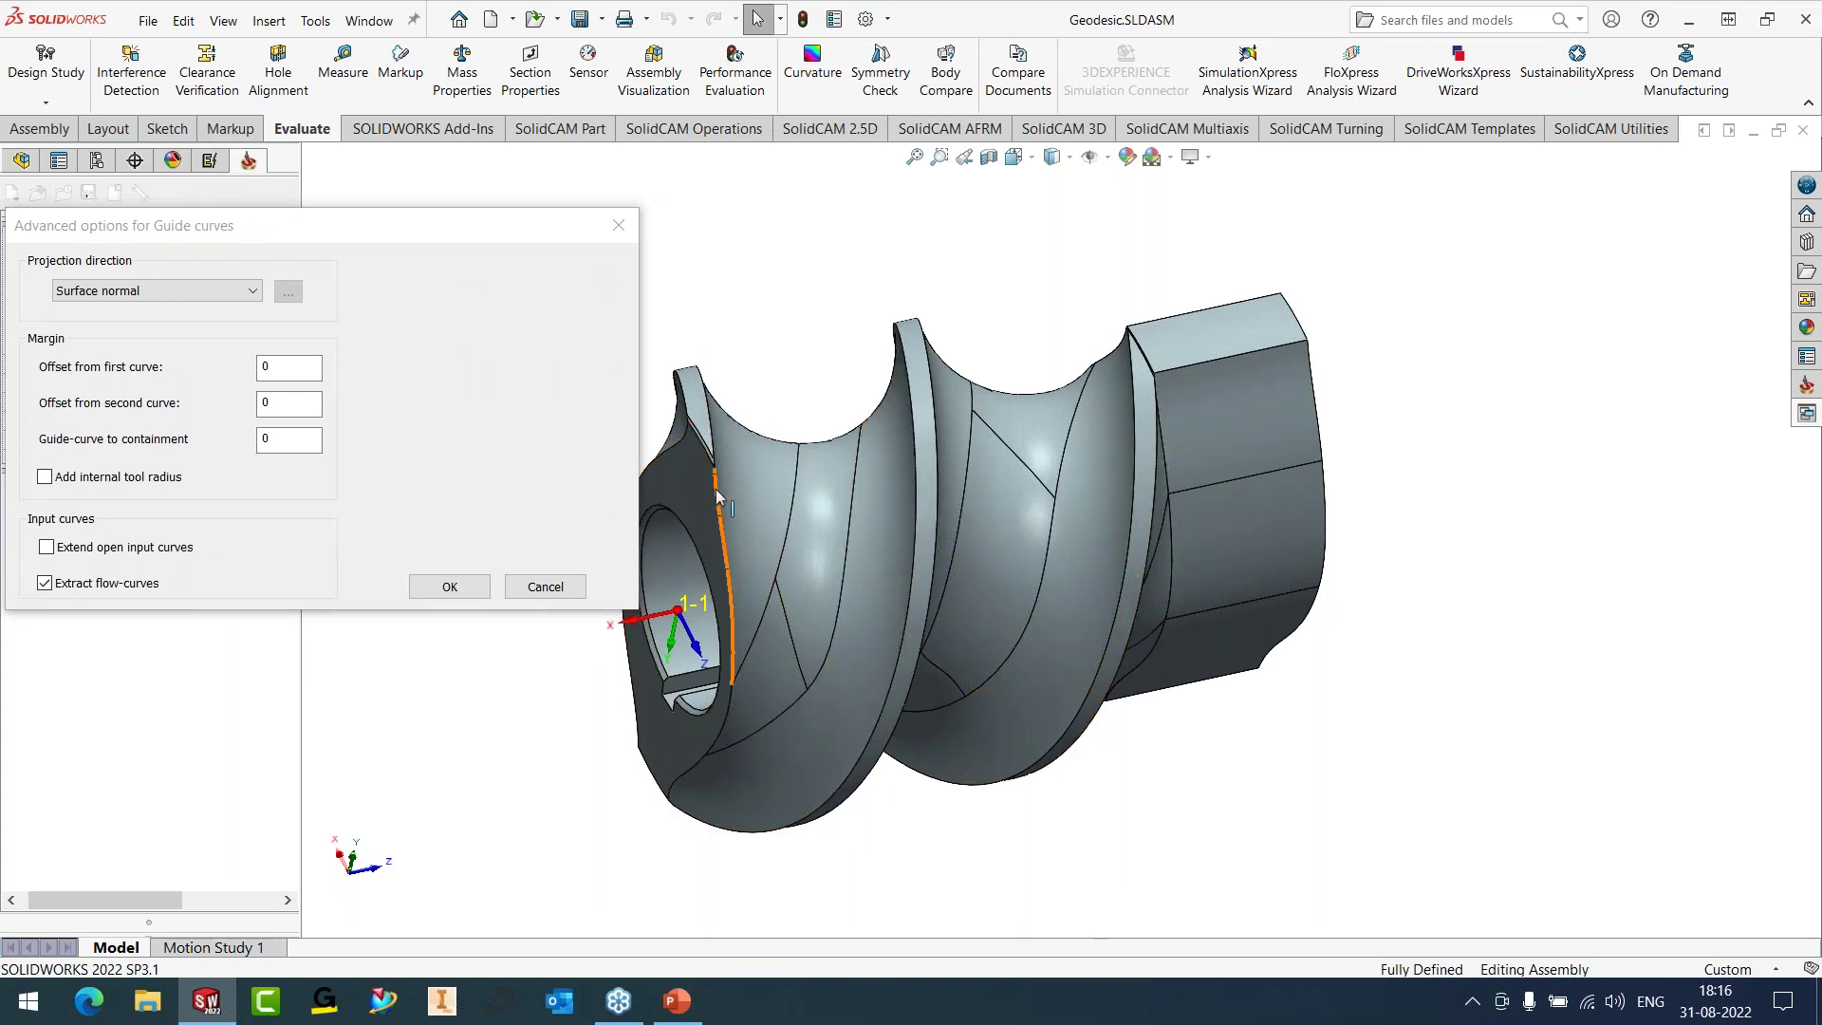
middle_drag(749, 665, 678, 387)
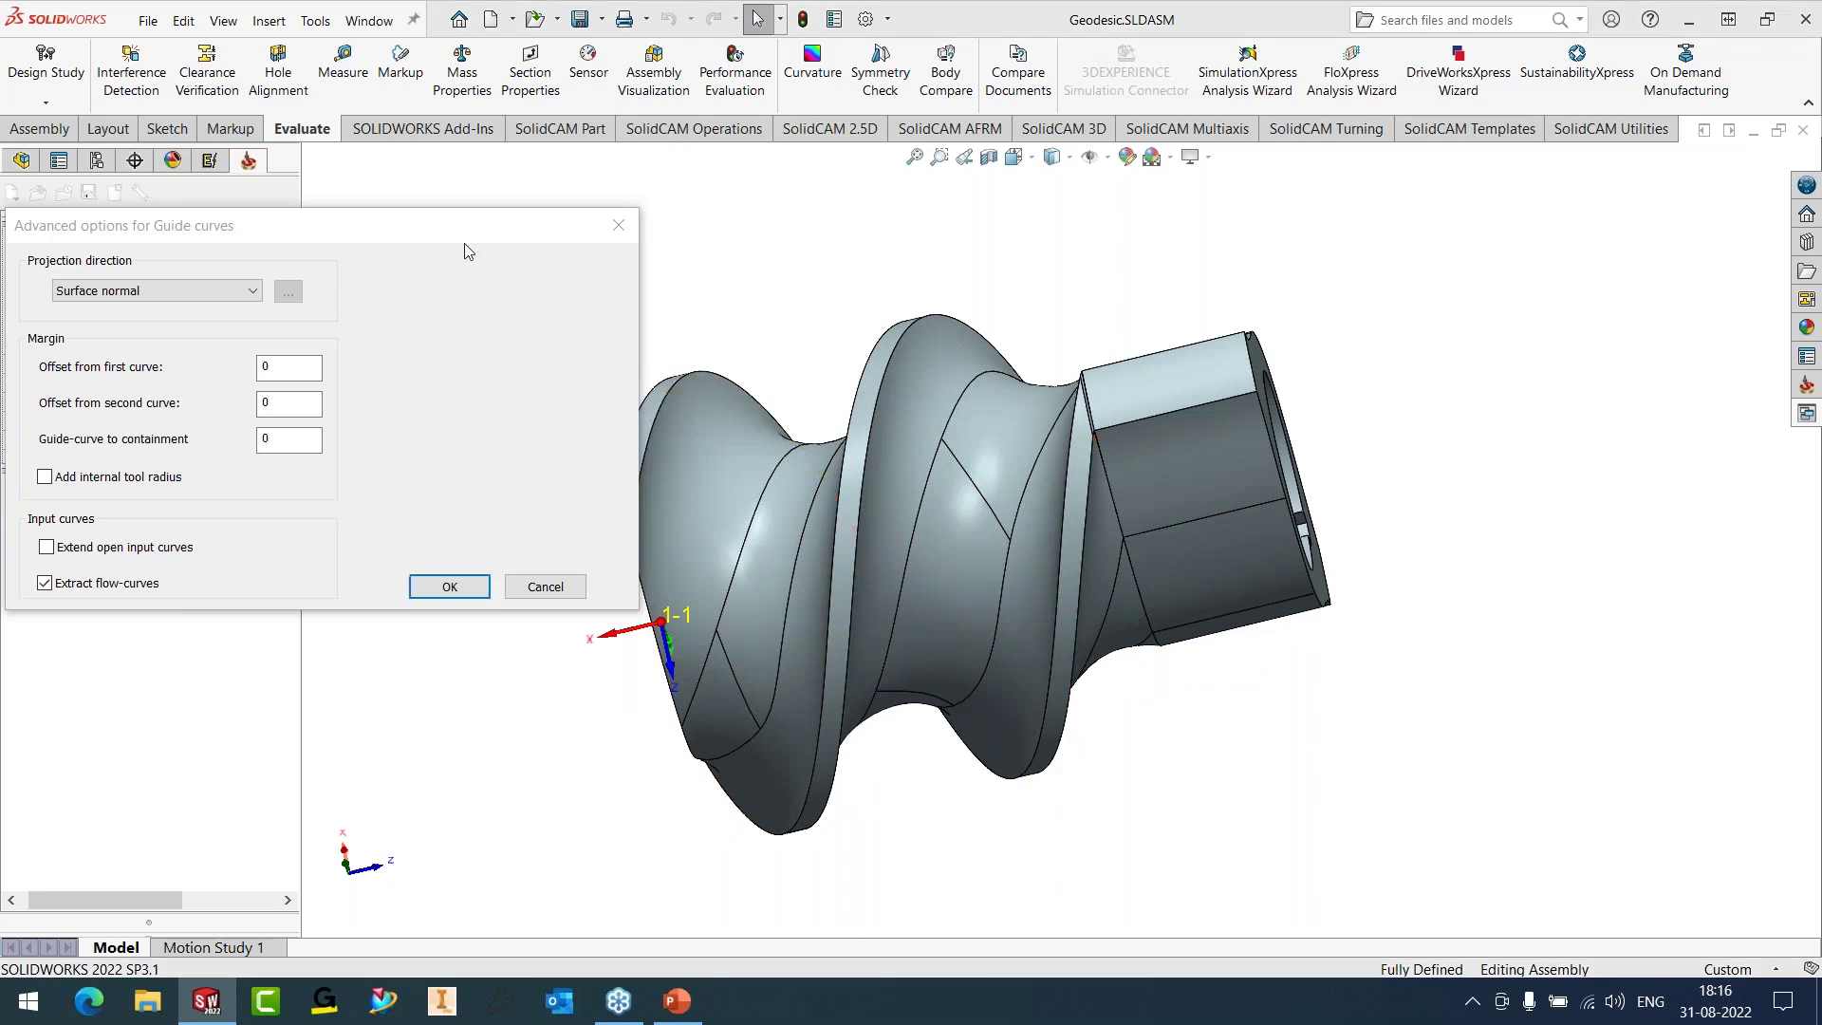
drag(464, 231, 1002, 215)
click(977, 573)
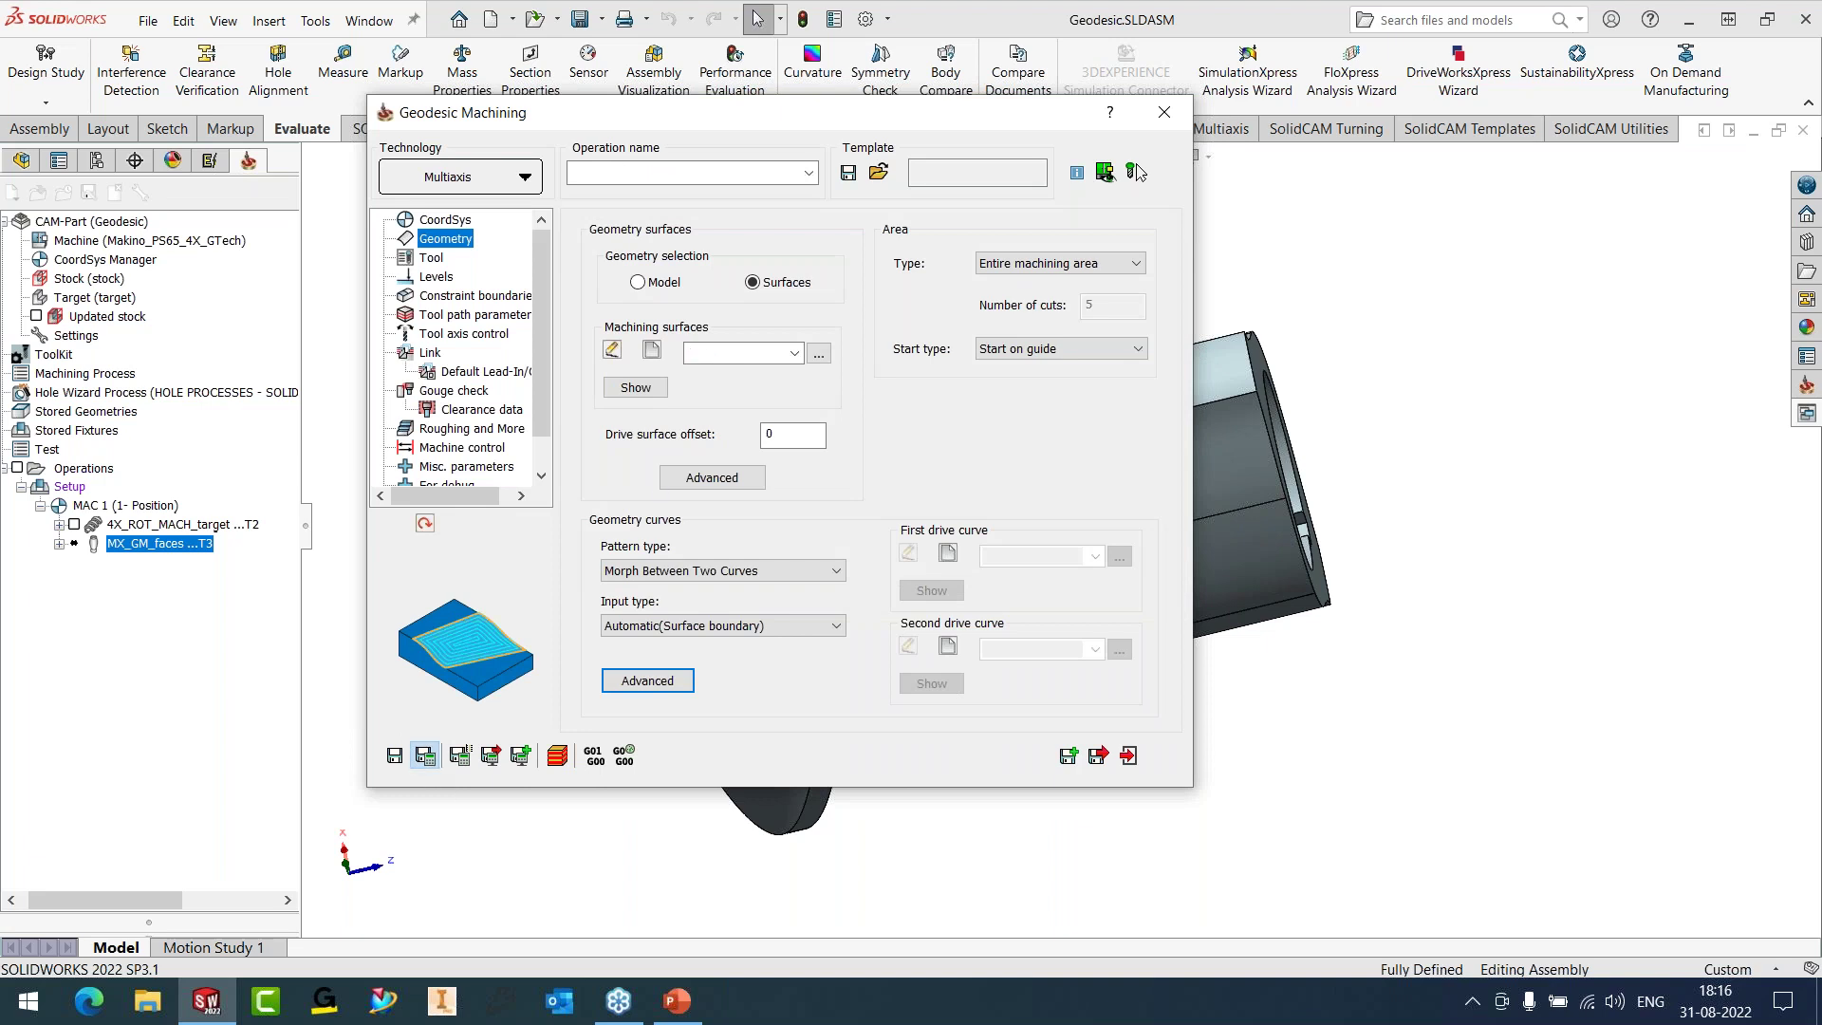
- Save and calculate the MX_GM_faces operation with flow-curve extraction, close it, and examine its tool path around the screw
click(1135, 172)
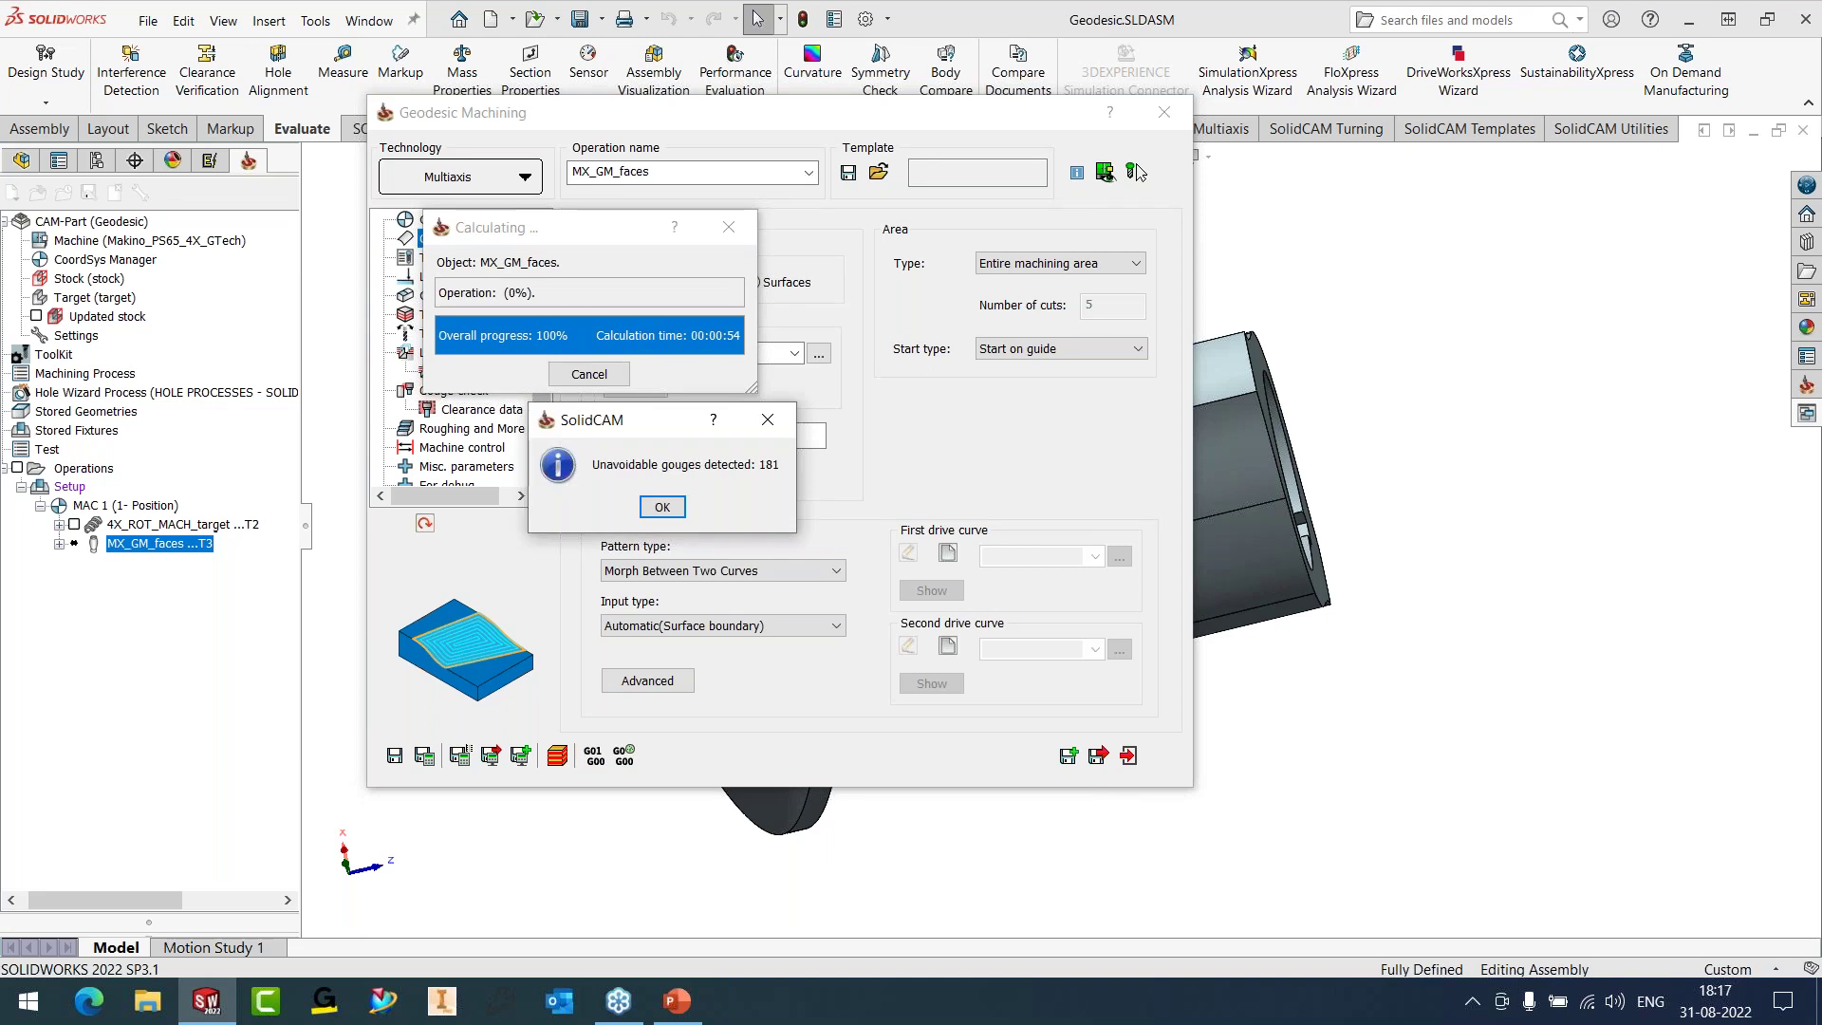
click(662, 507)
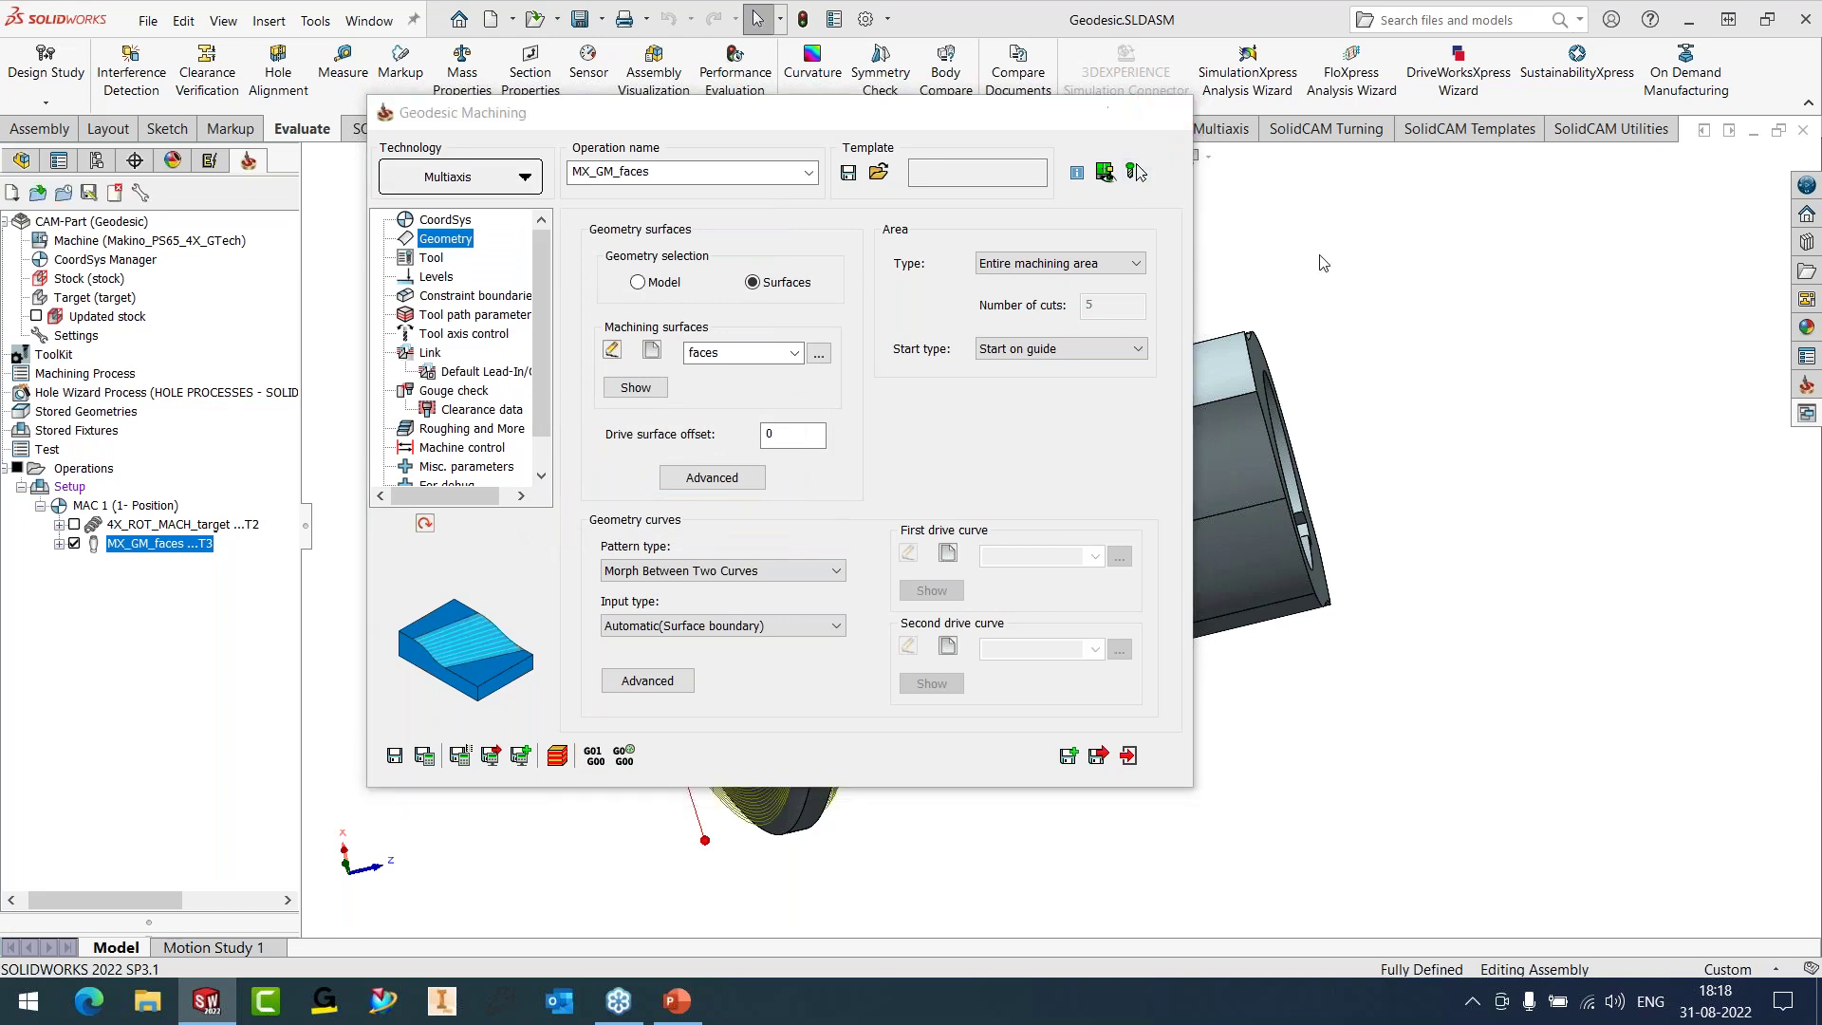
click(1165, 111)
middle_drag(1128, 396, 1113, 461)
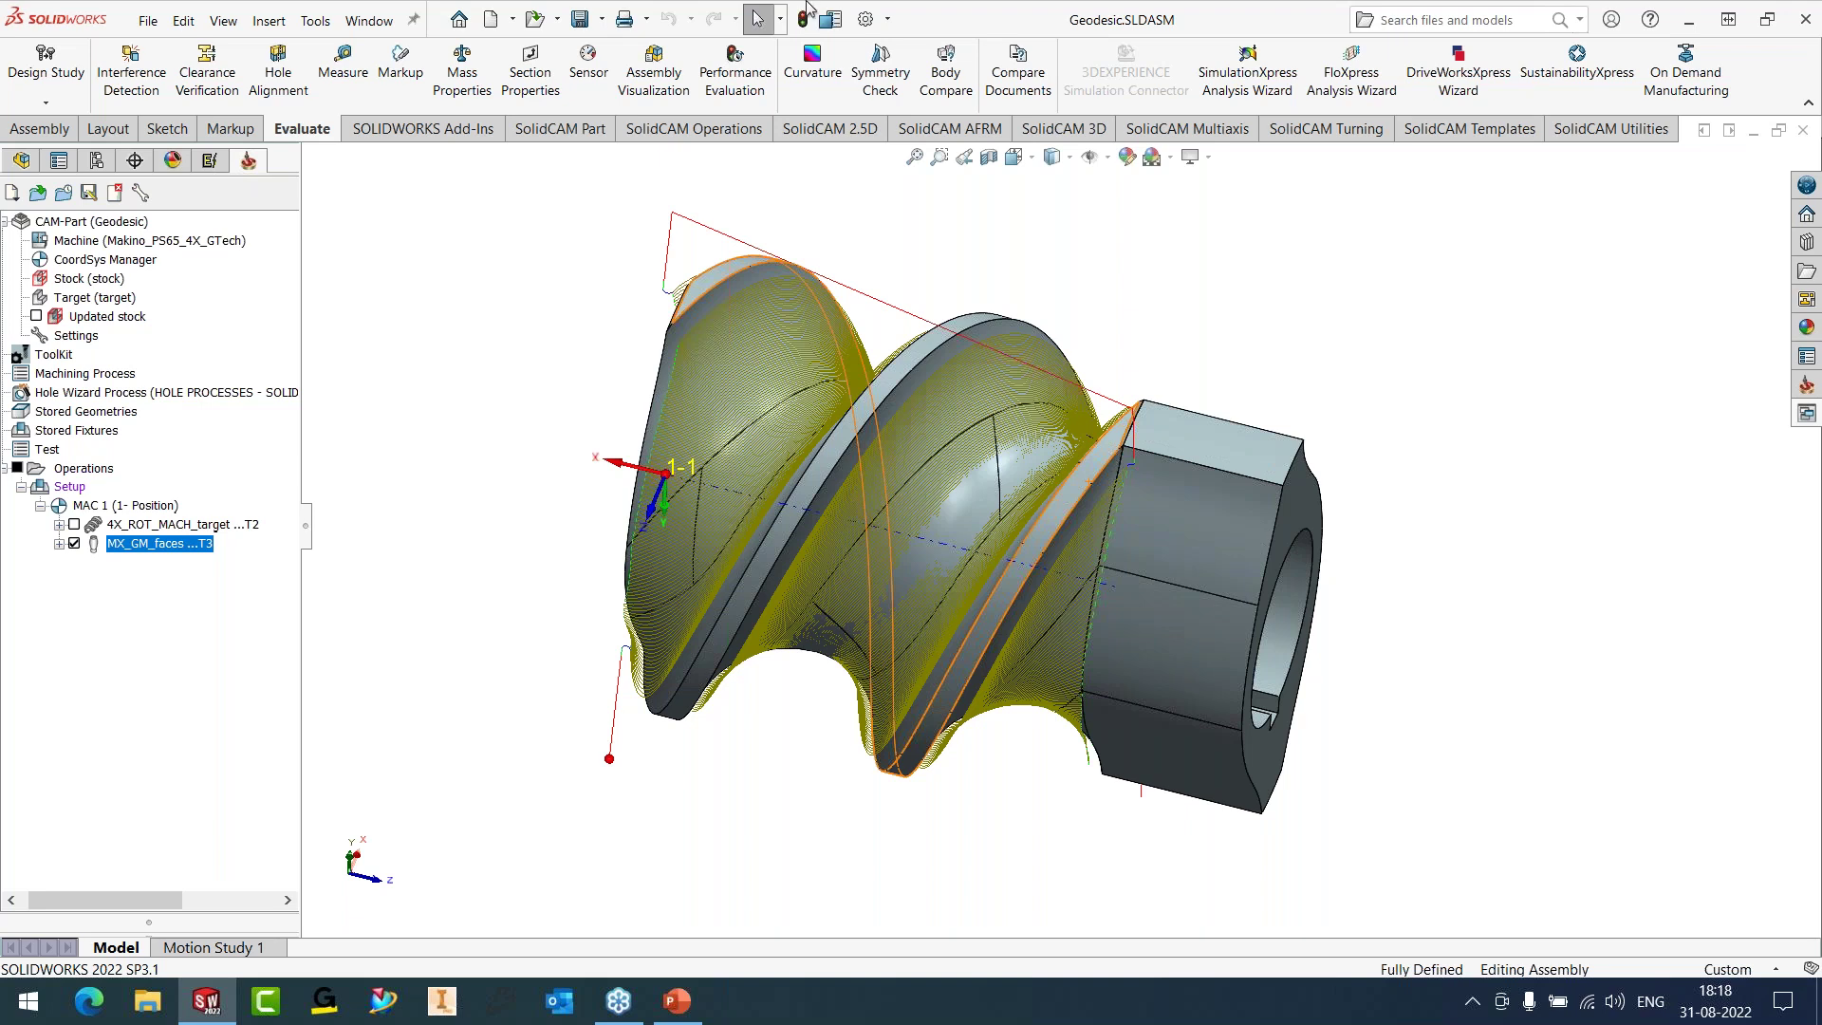
- Open the GC_AUTOTILT.prz CAM part from the folder numbered 6 for gouge check relative to cutting direction
click(315, 20)
mouse_move(446, 150)
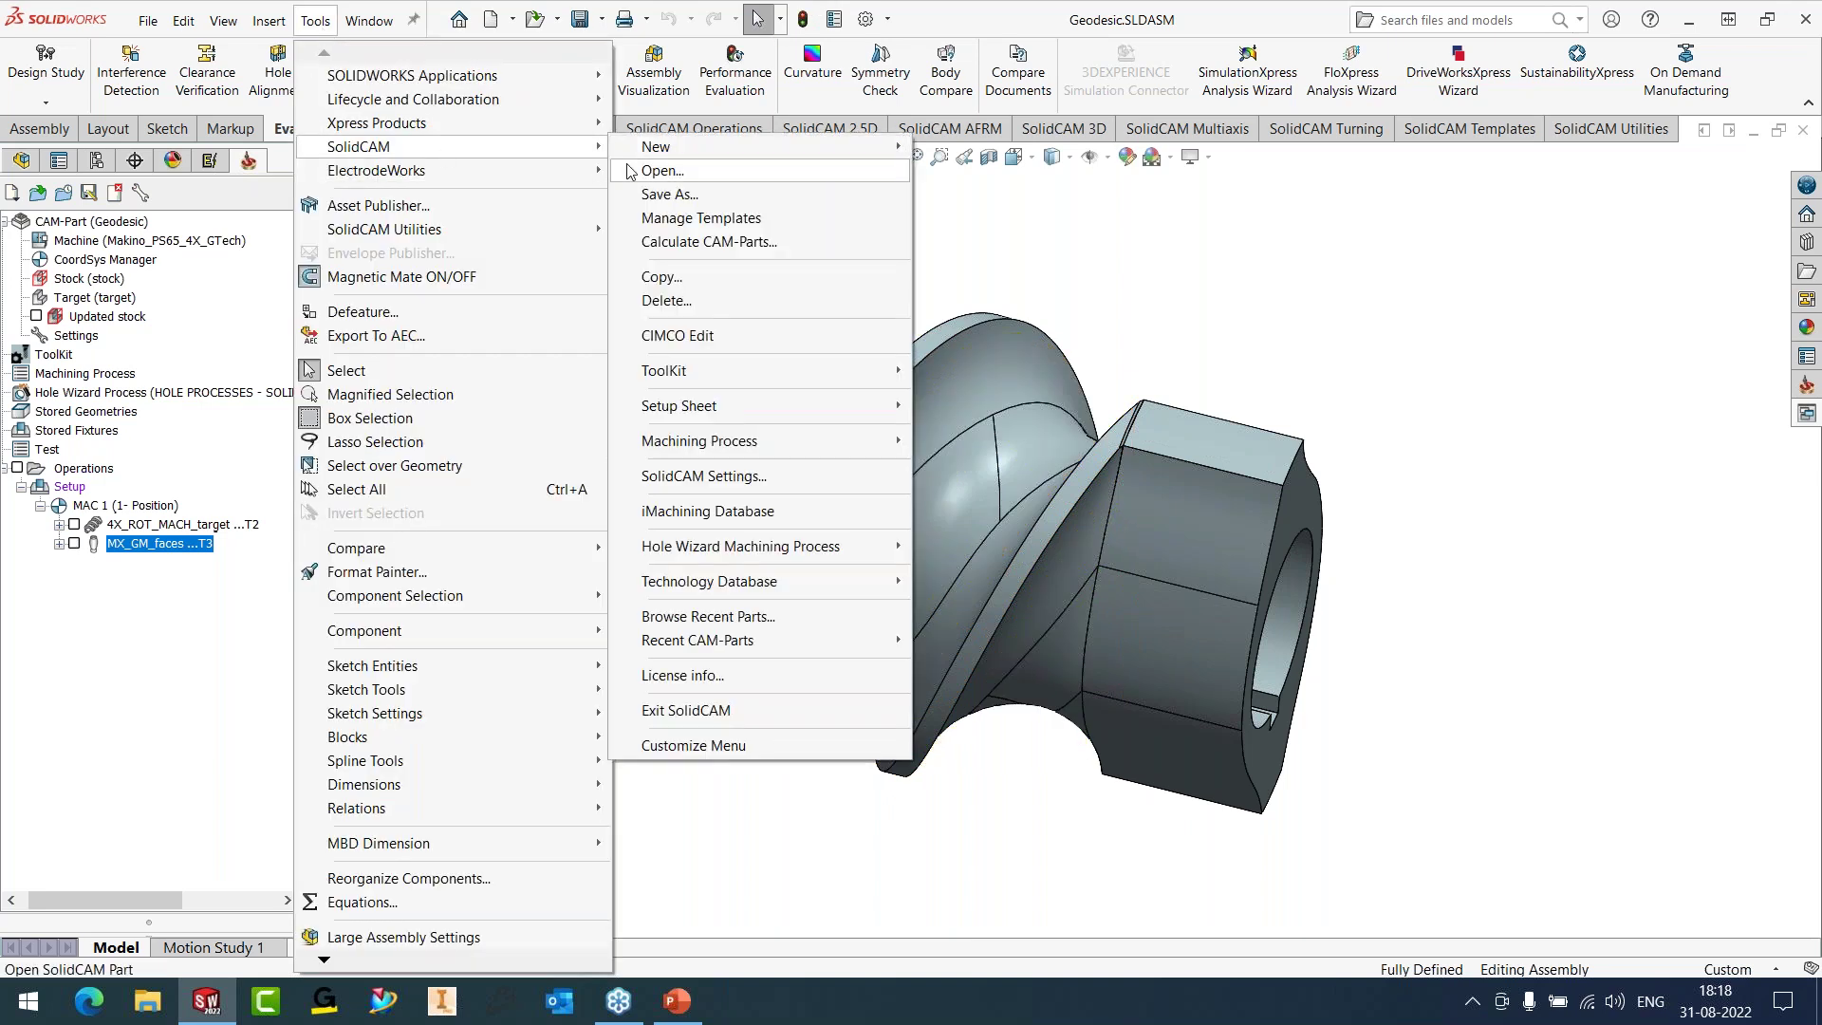
click(638, 171)
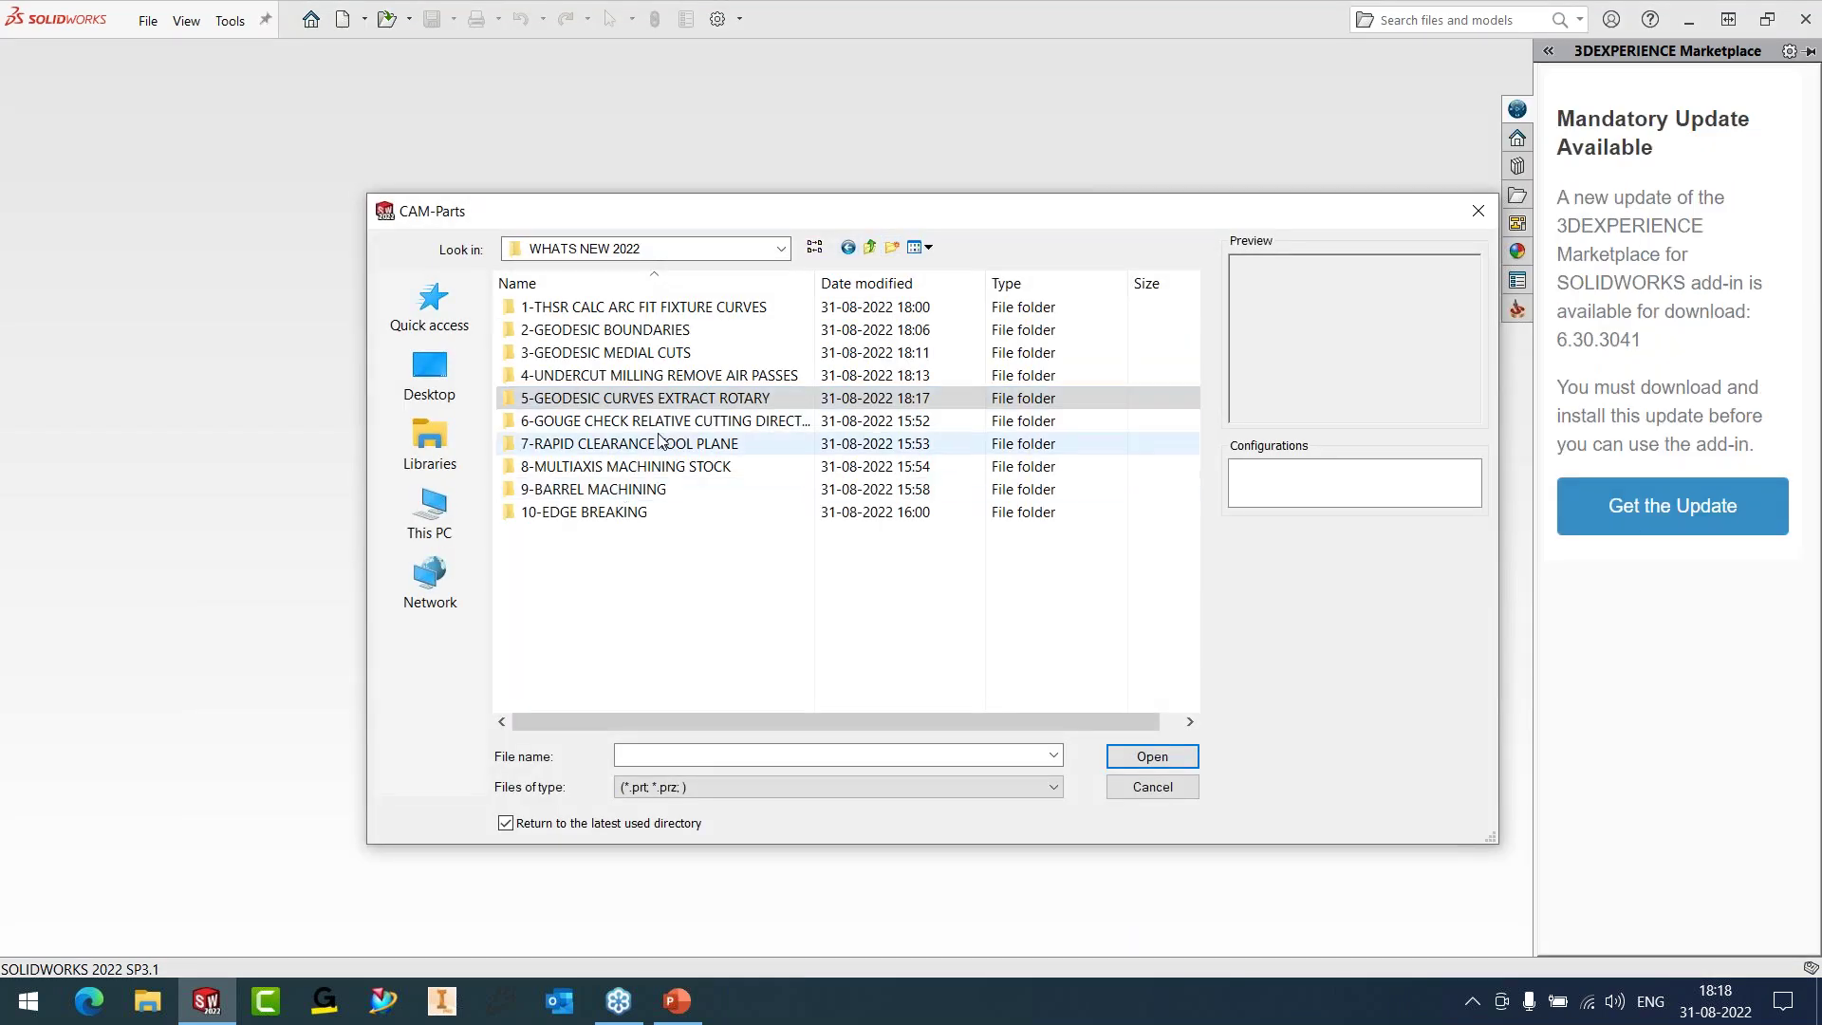
double_click(663, 424)
click(596, 308)
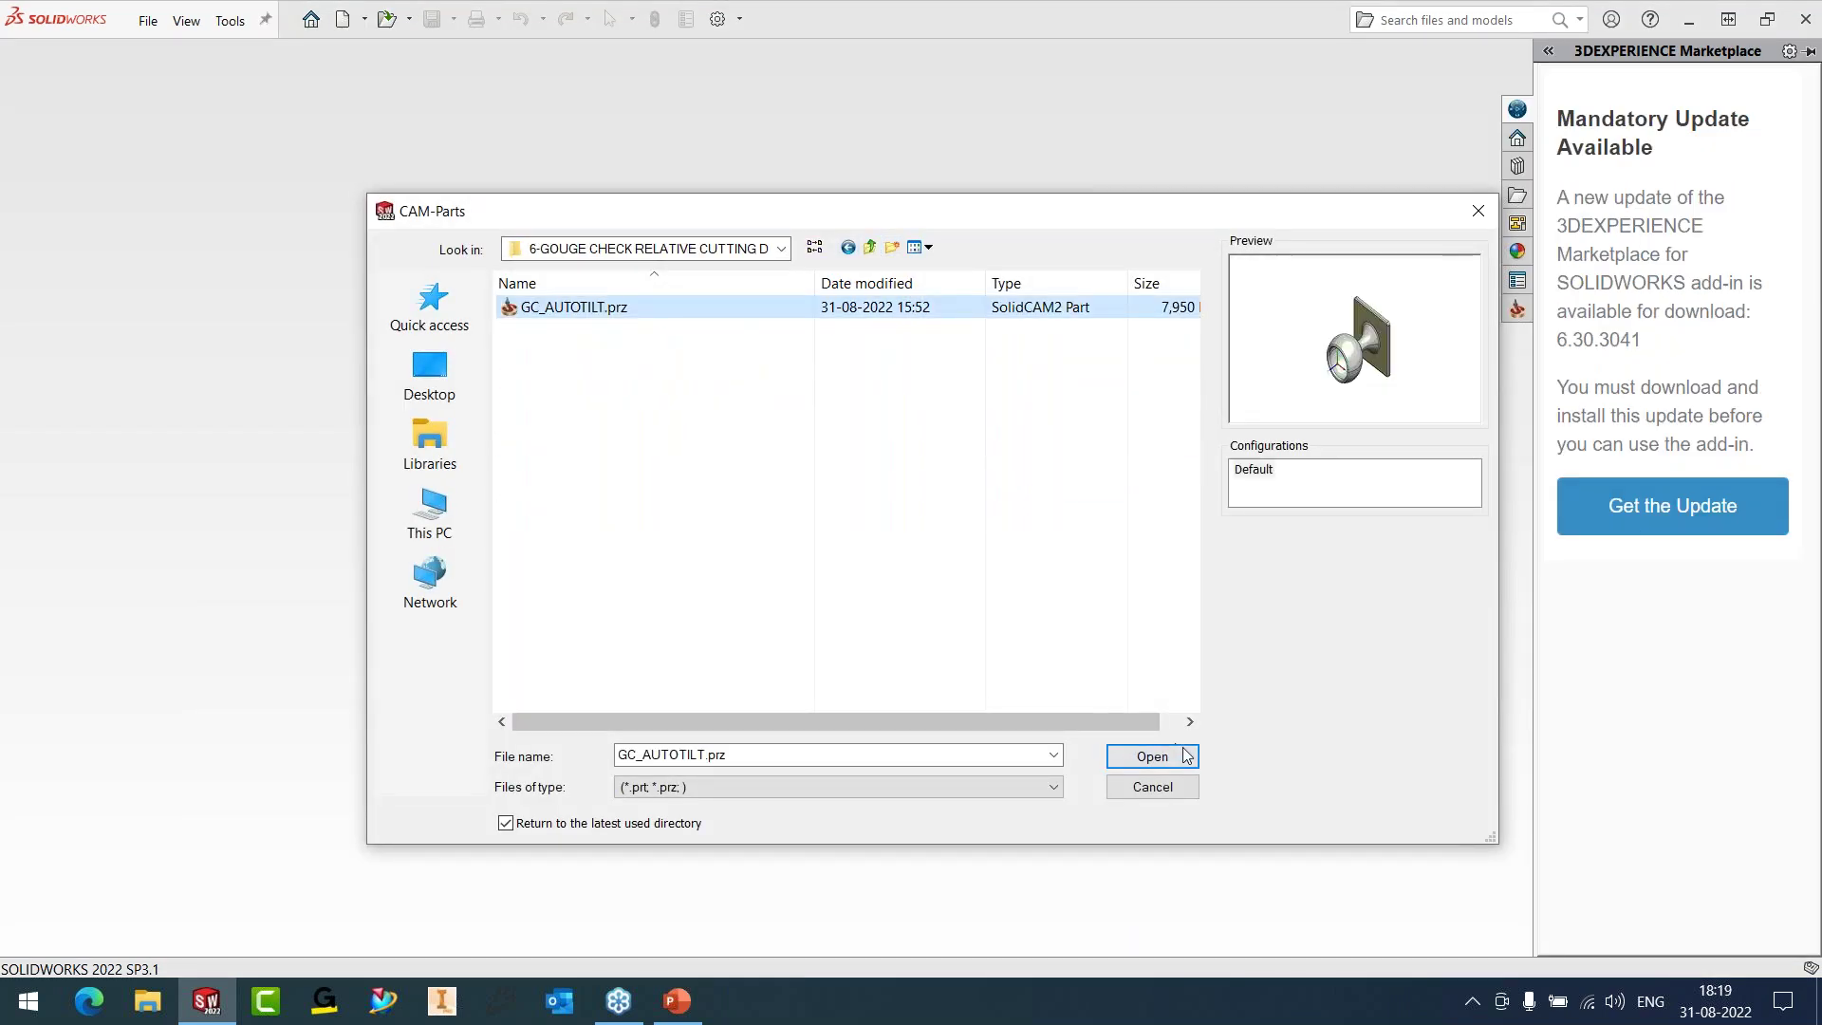
click(1182, 756)
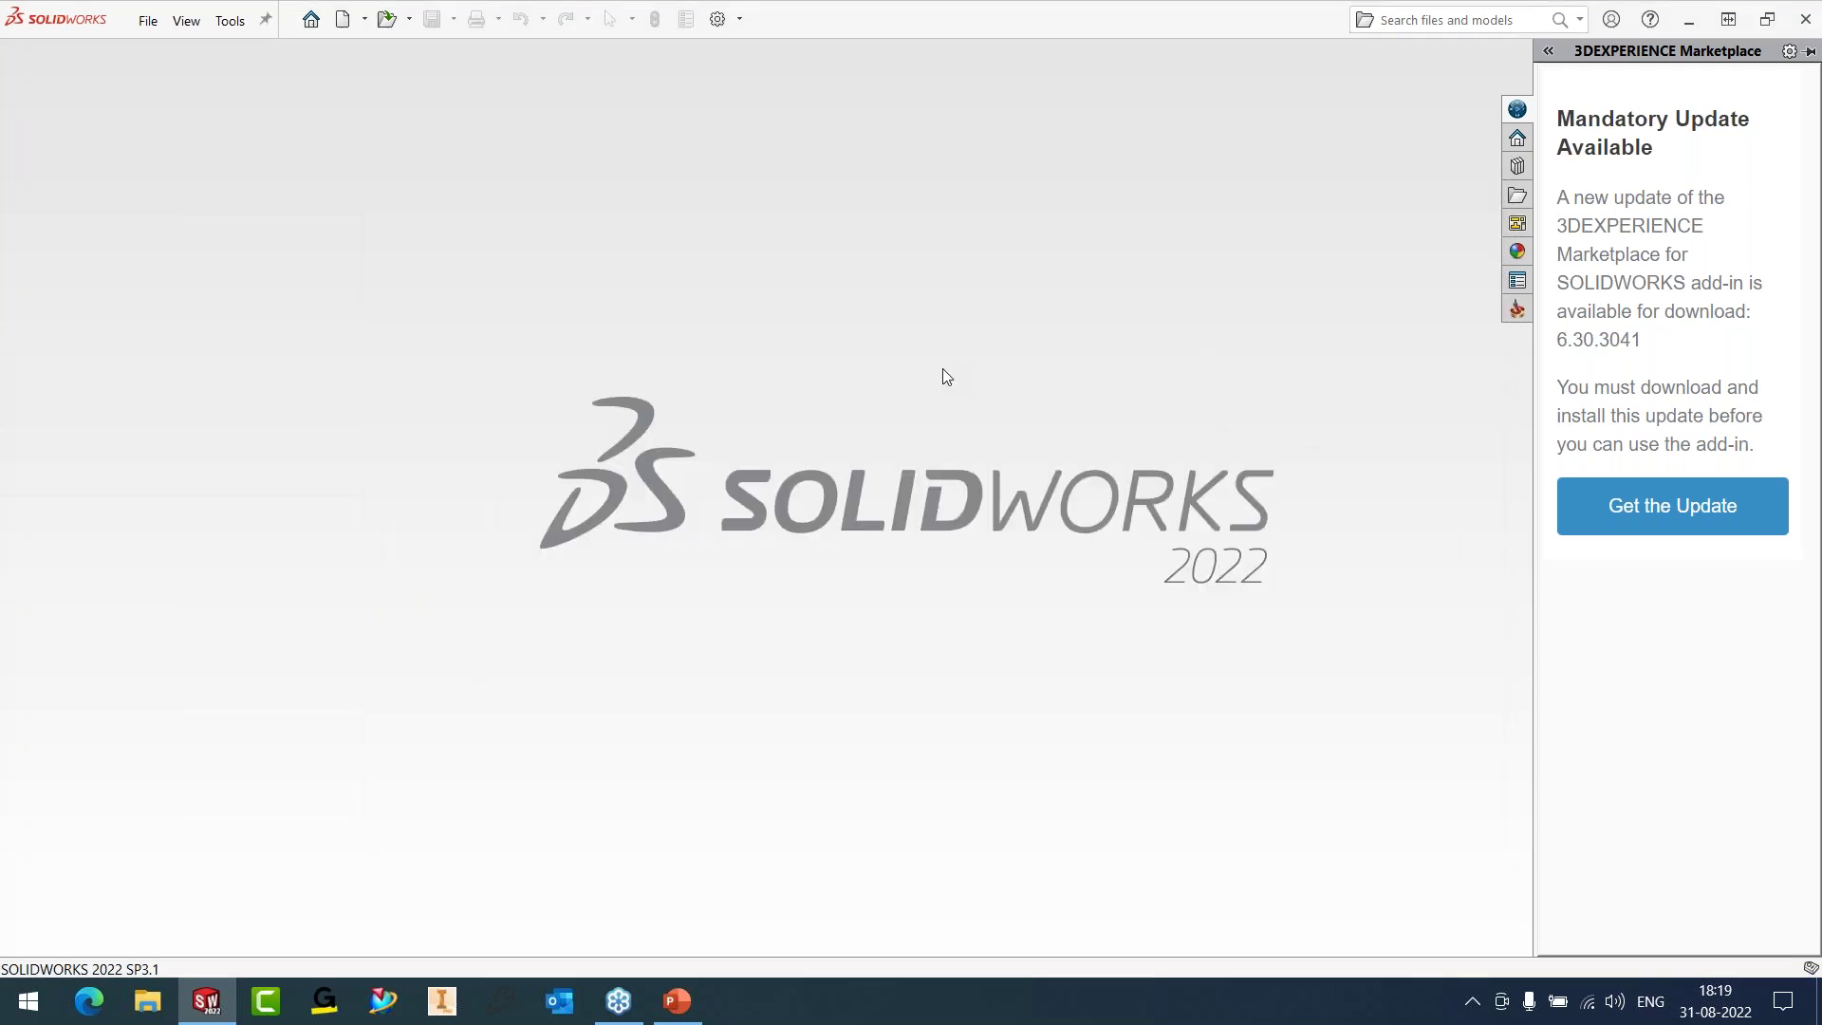
click(1117, 500)
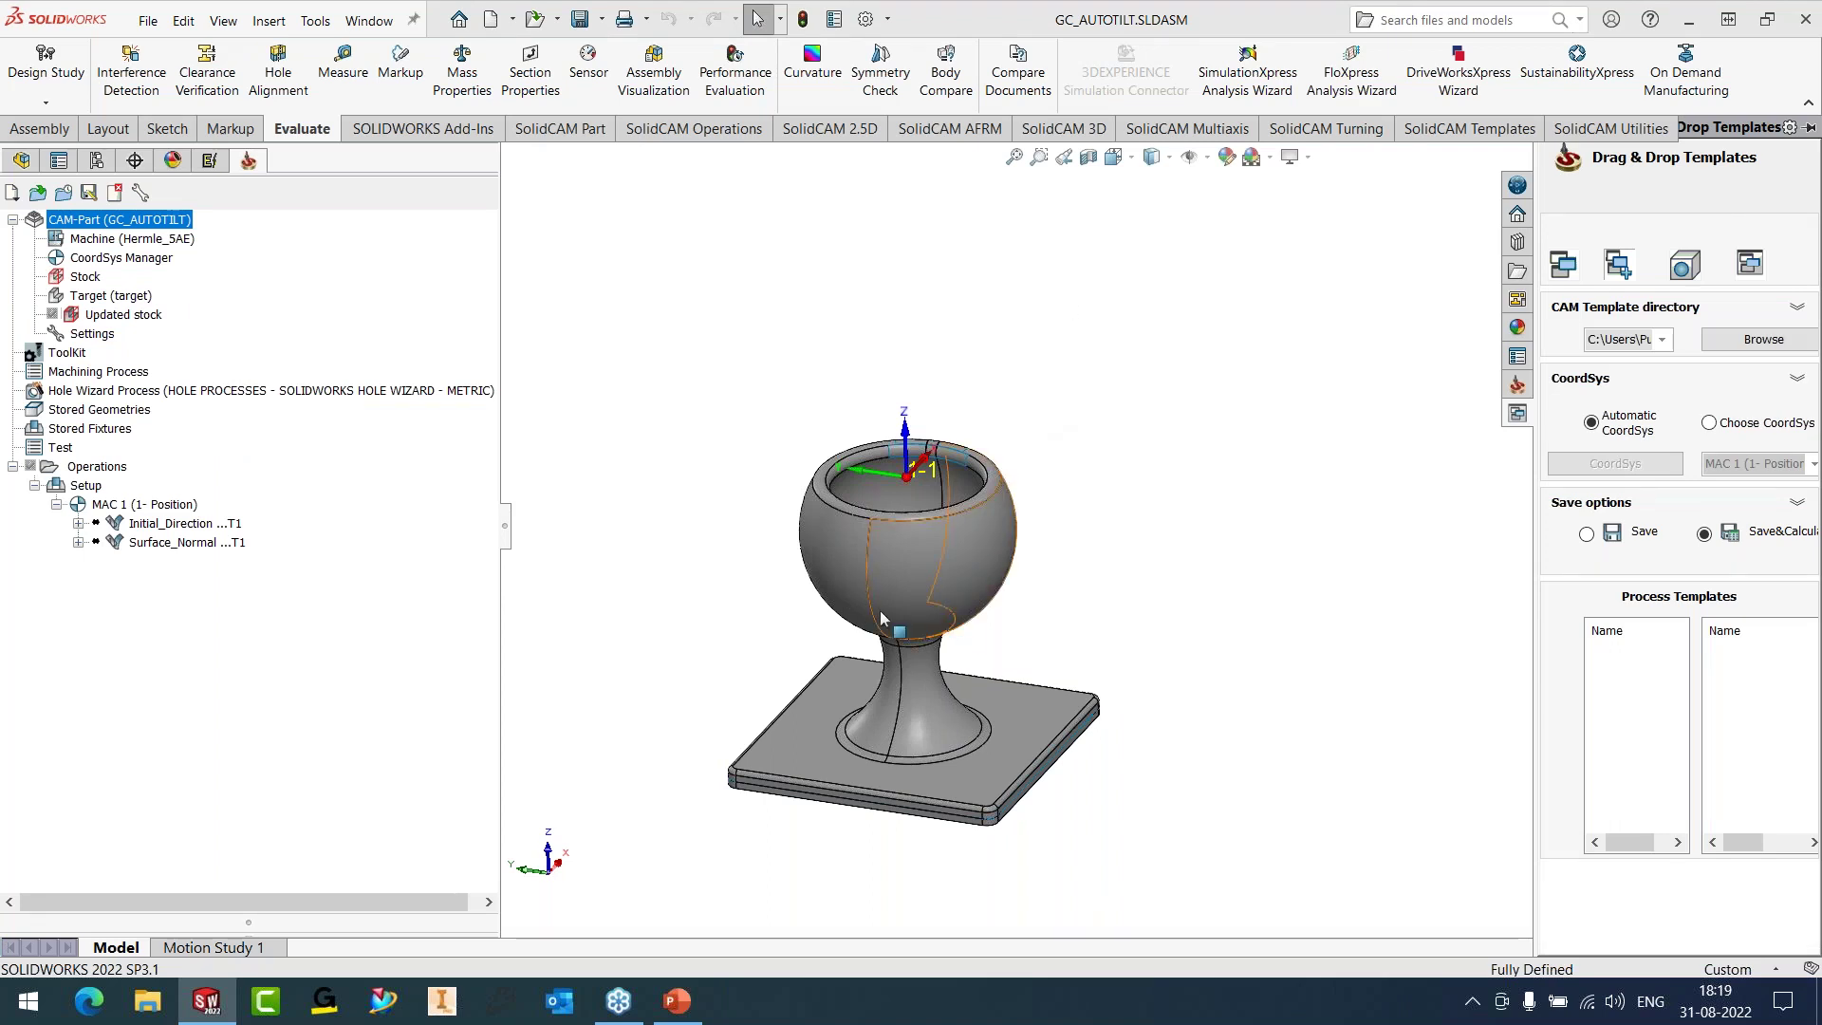
- Orient the goblet to a straight side view fitted to the screen and open the Initial_Direction operation for editing
key(space)
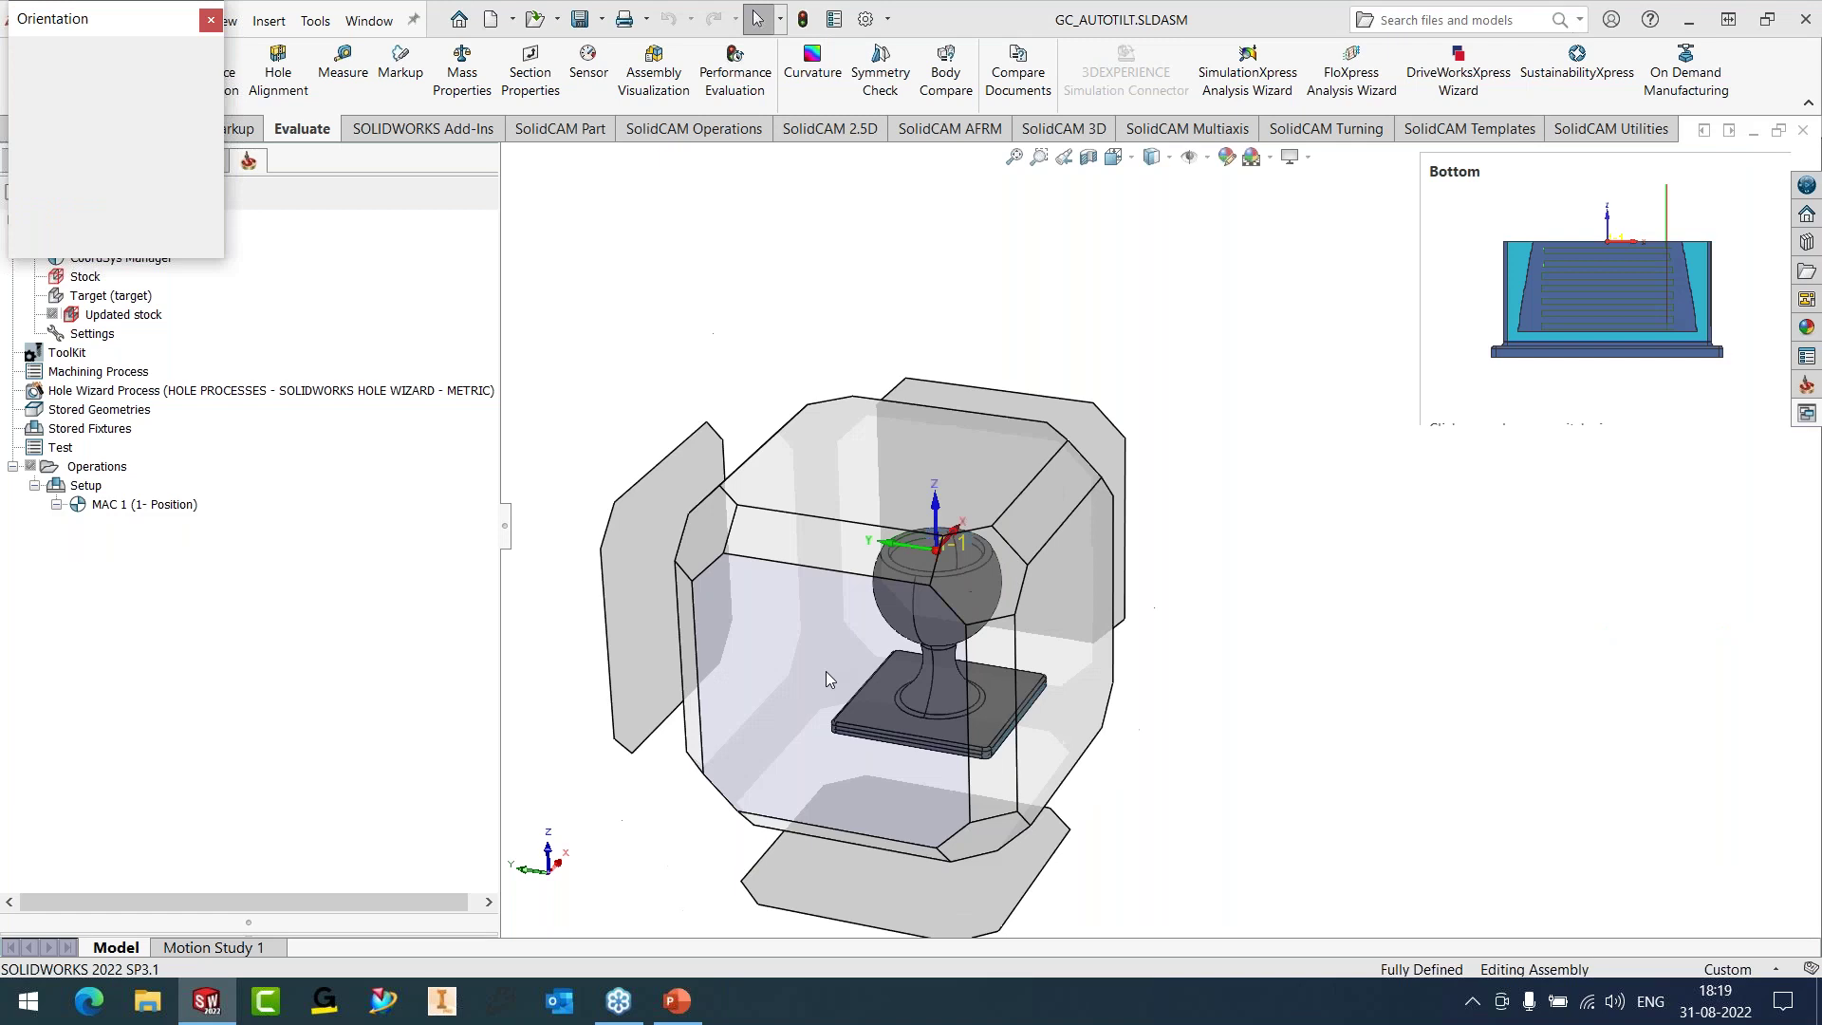
click(826, 670)
key(f)
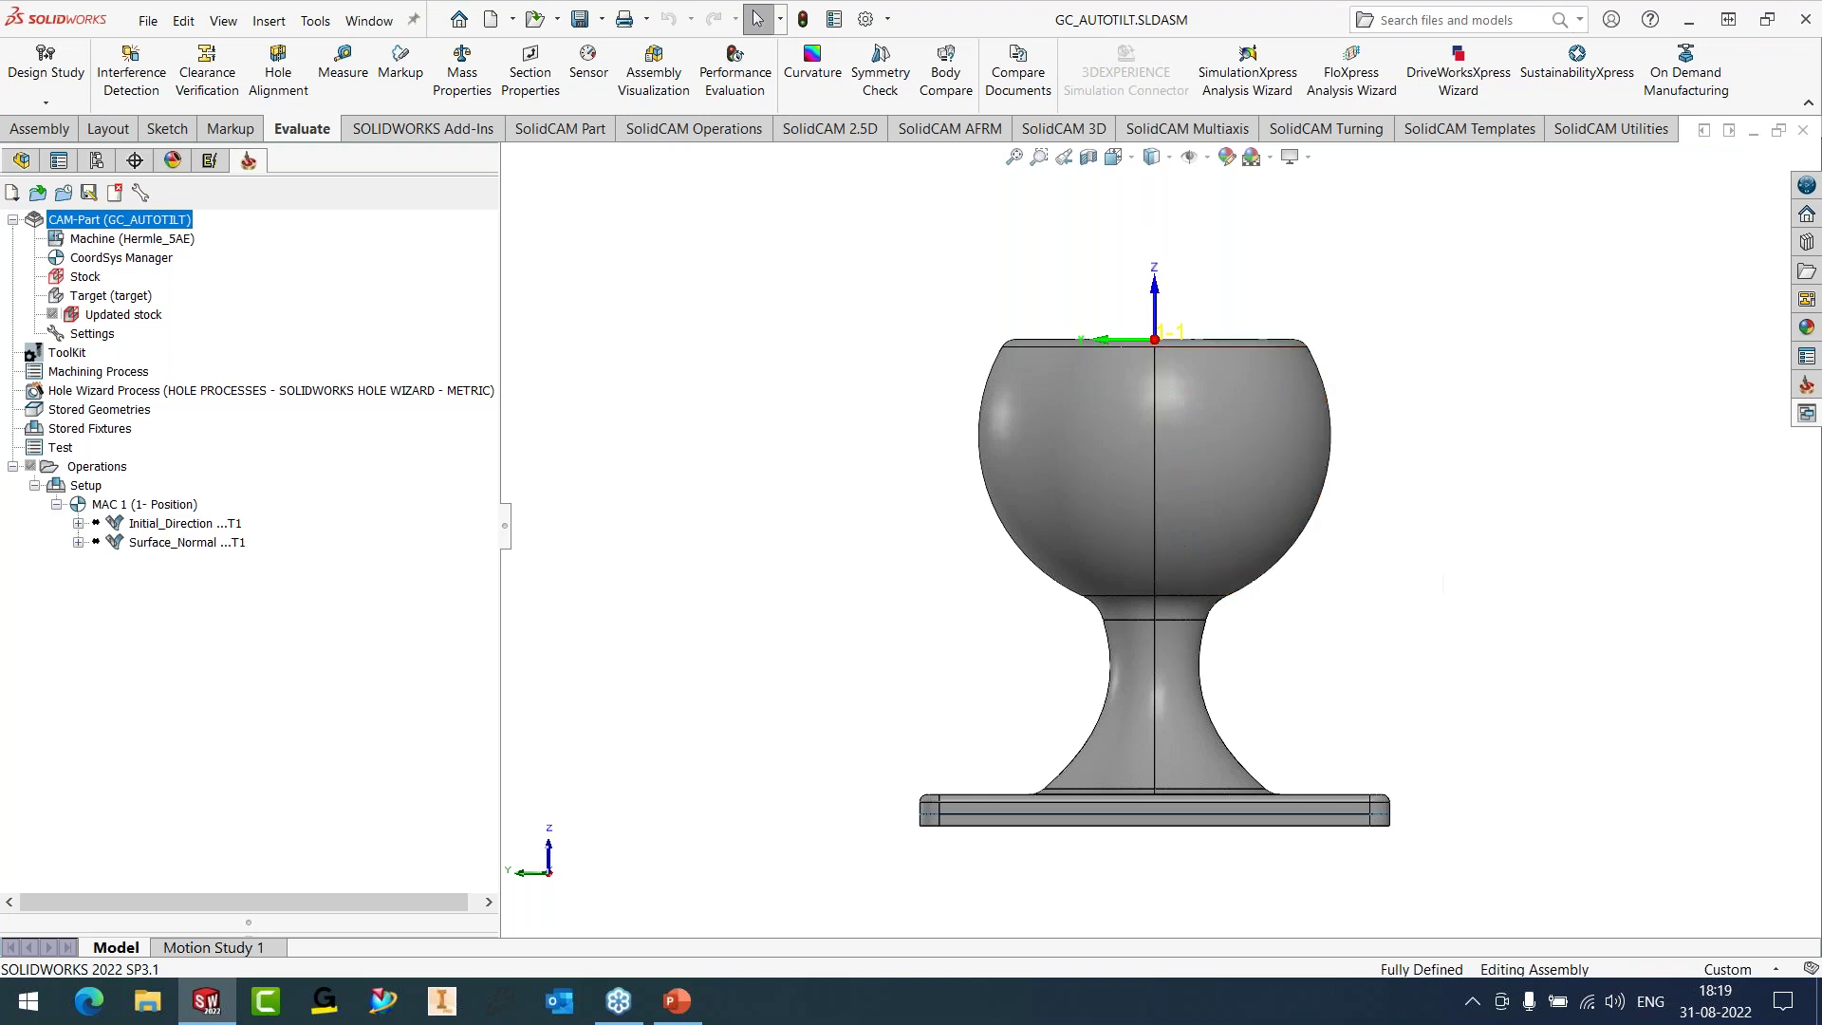
right_click(180, 524)
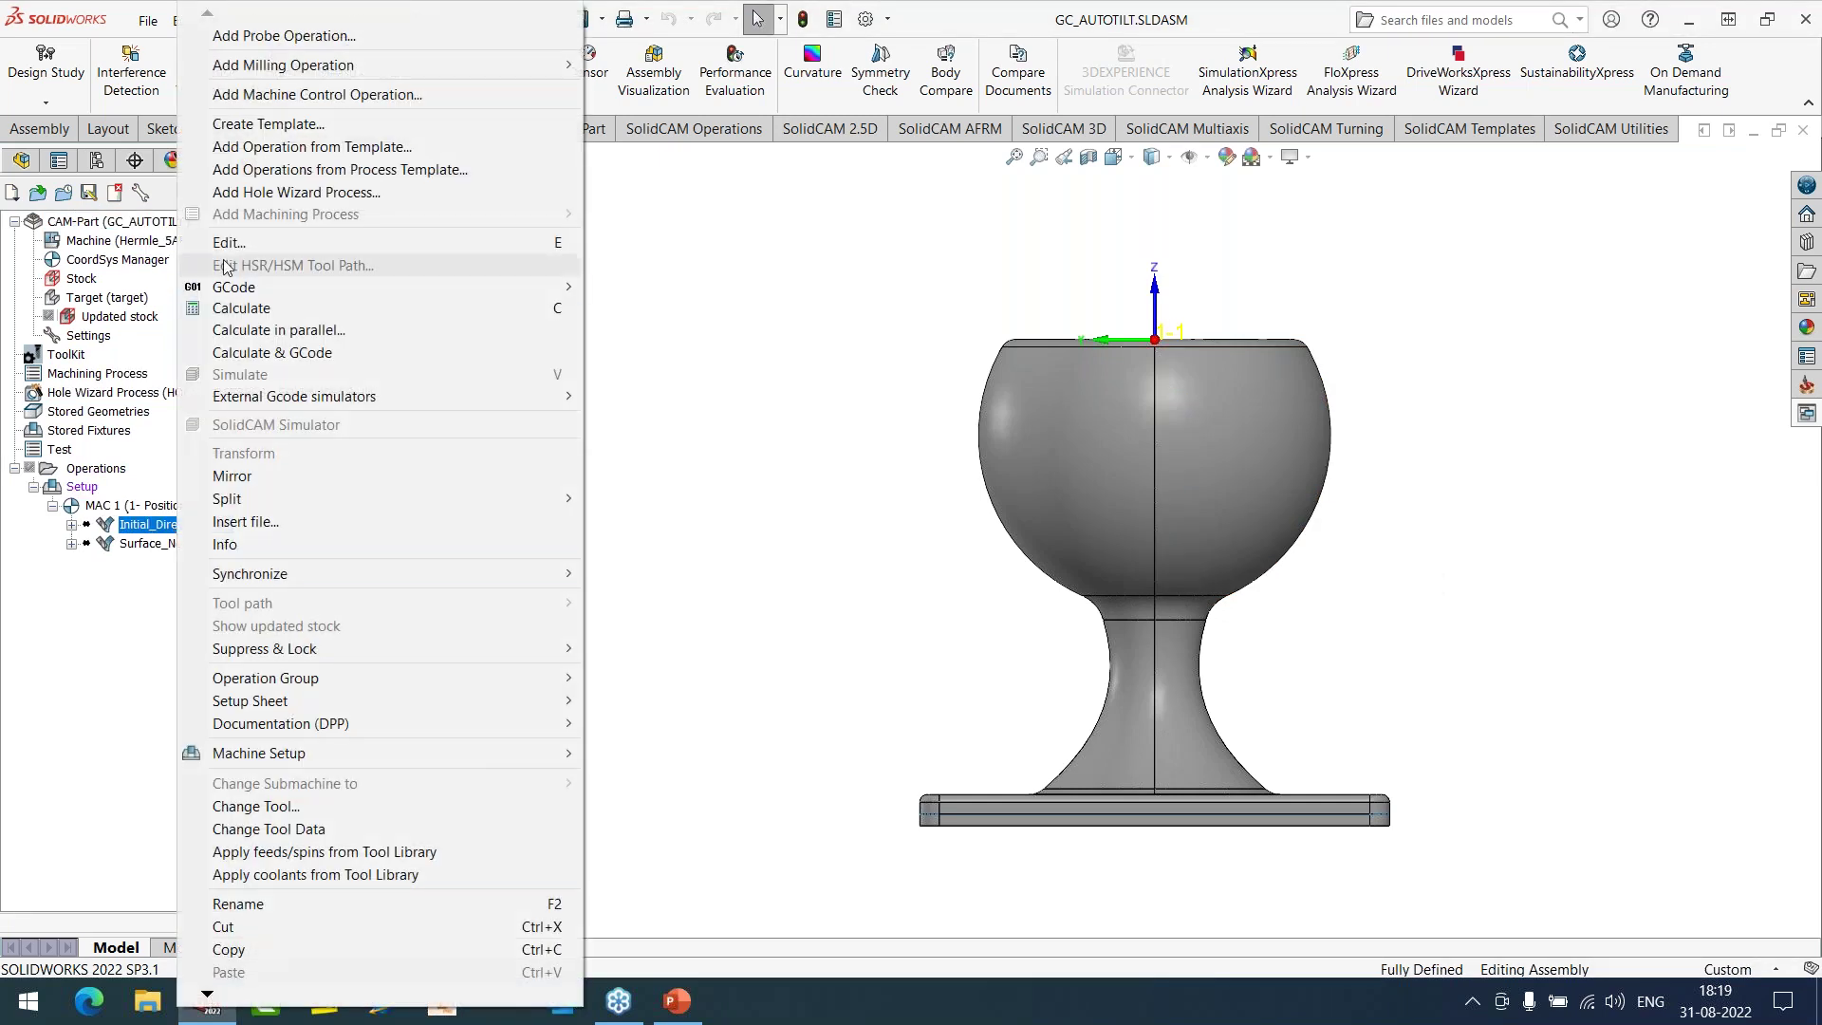
click(427, 242)
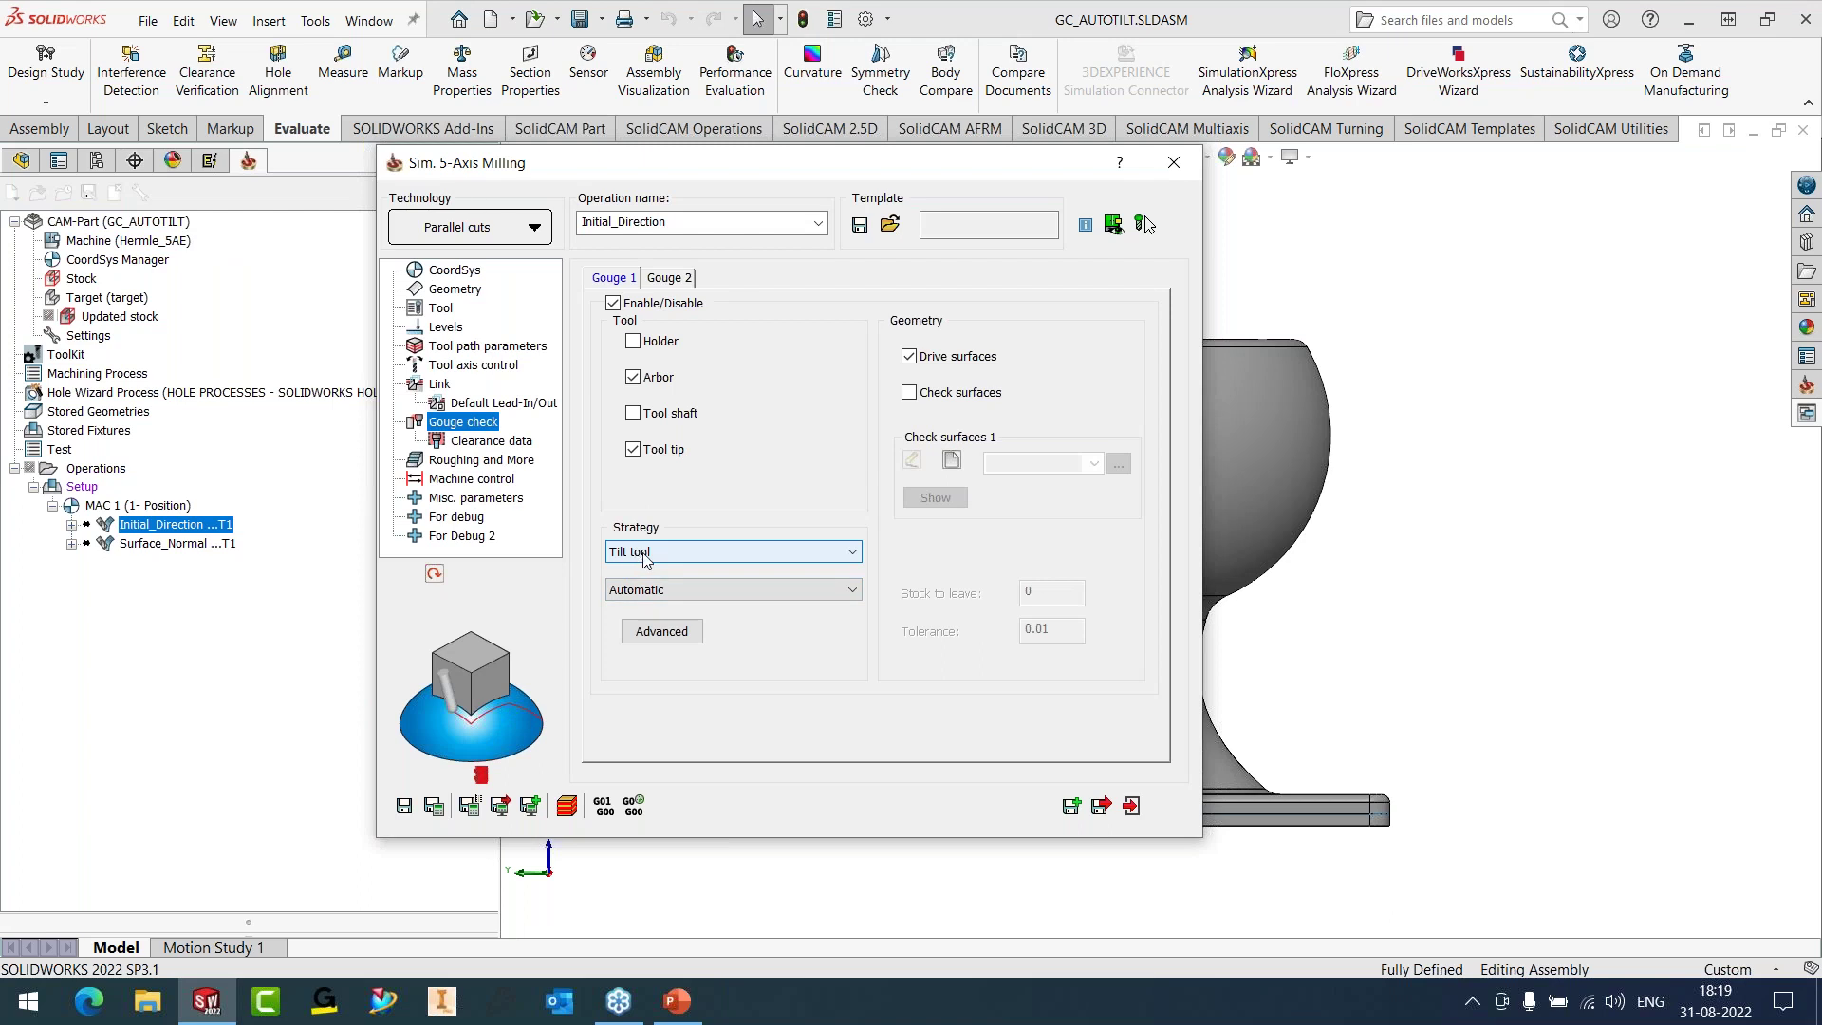
- Review the lead and side tilt limits relative to the cutting direction in the gouge check's automatic tilting options, and accept them
click(662, 632)
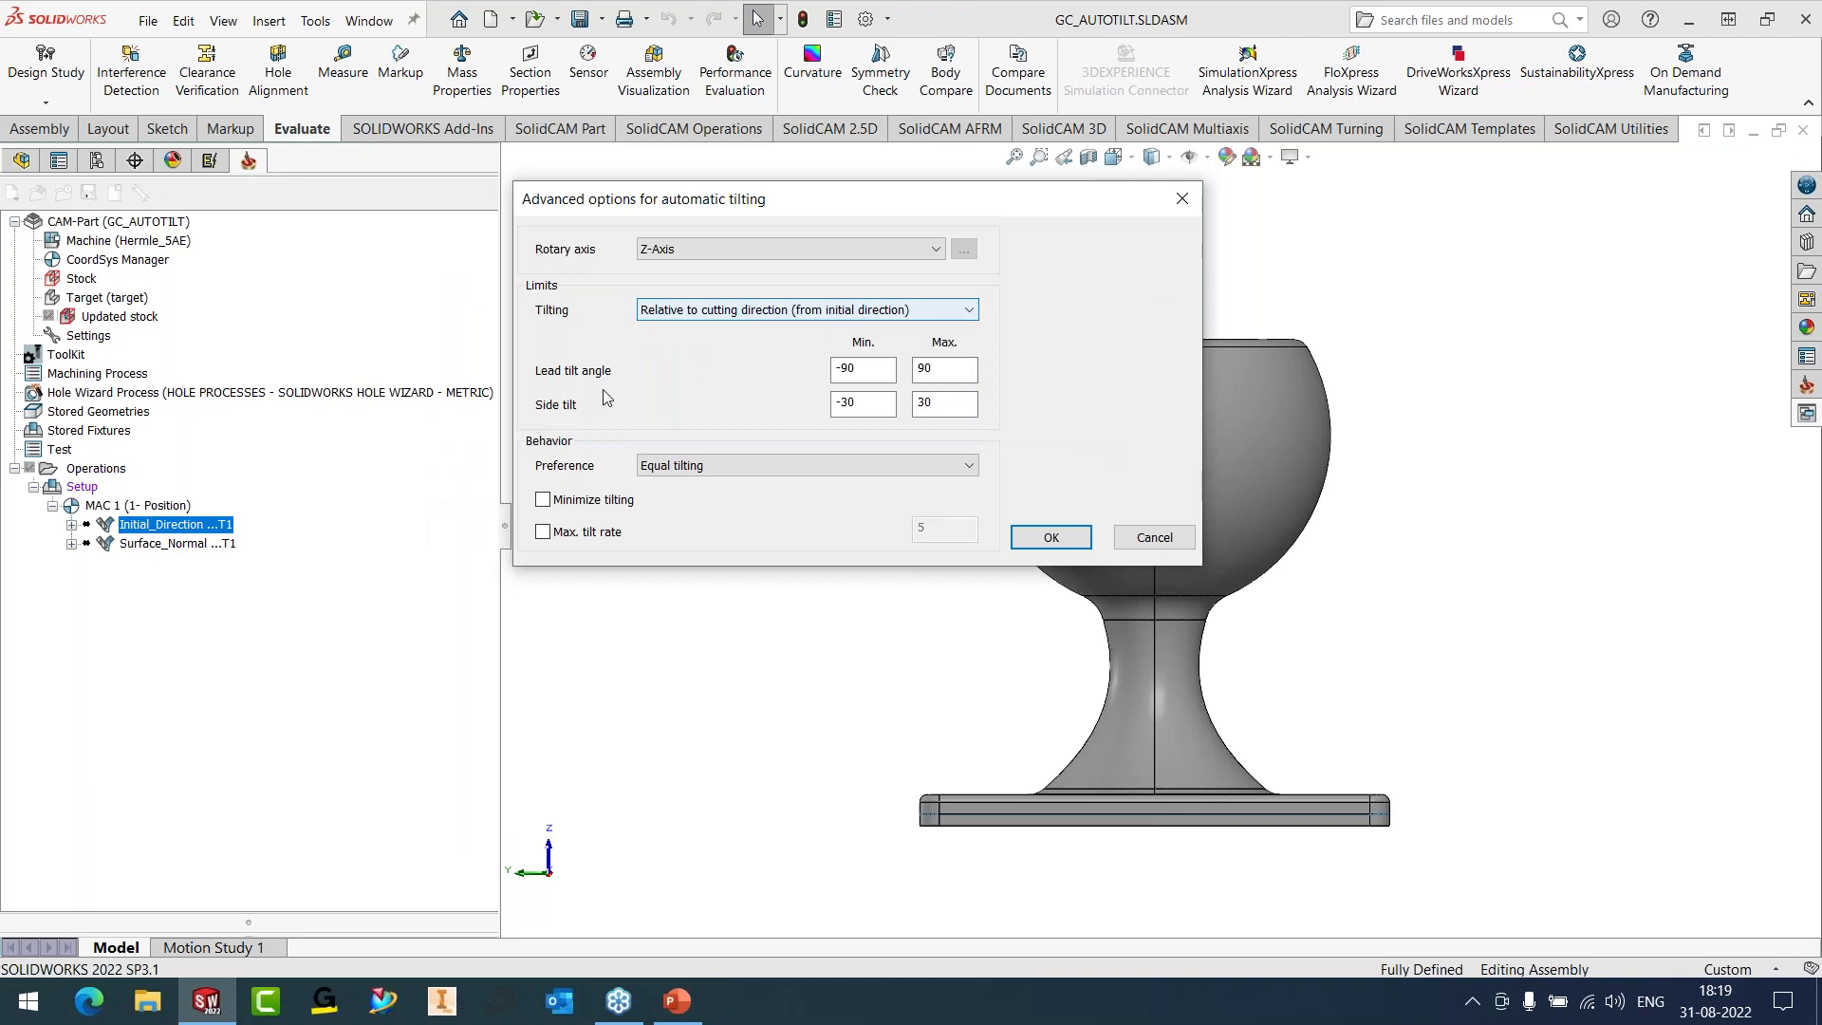
double_click(891, 405)
key(Tab)
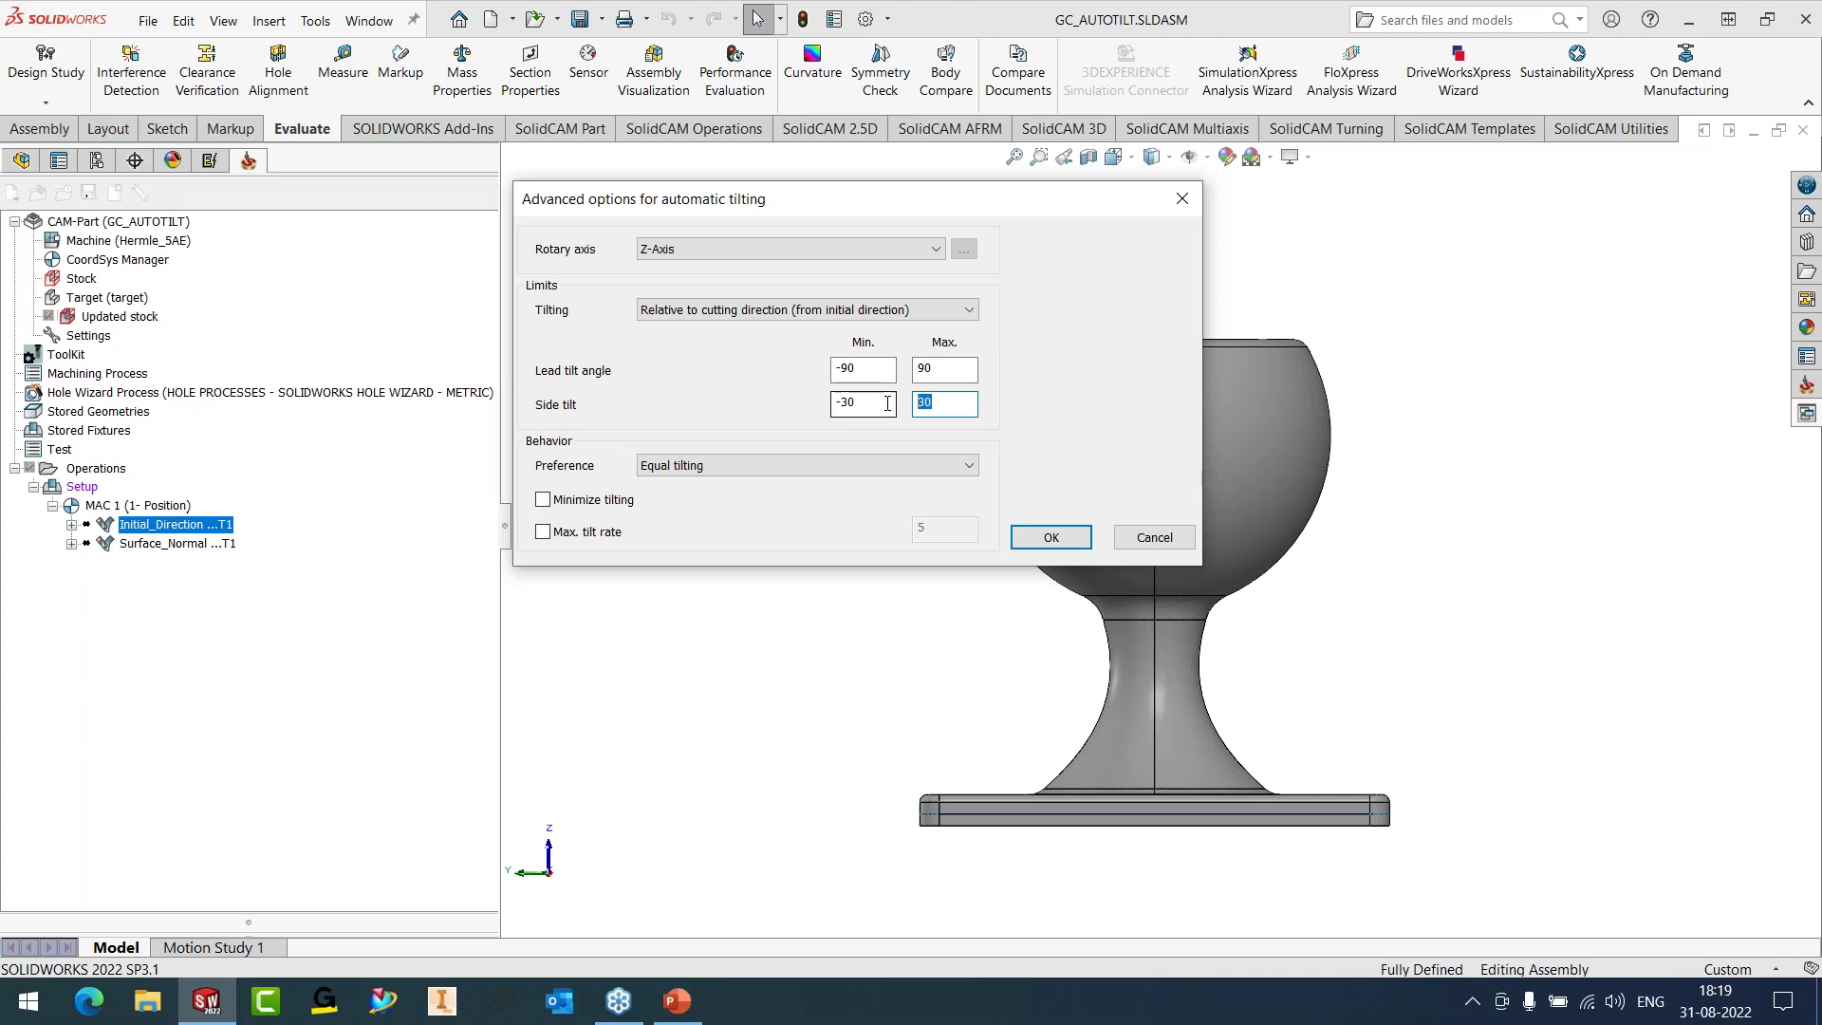
double_click(828, 405)
double_click(905, 403)
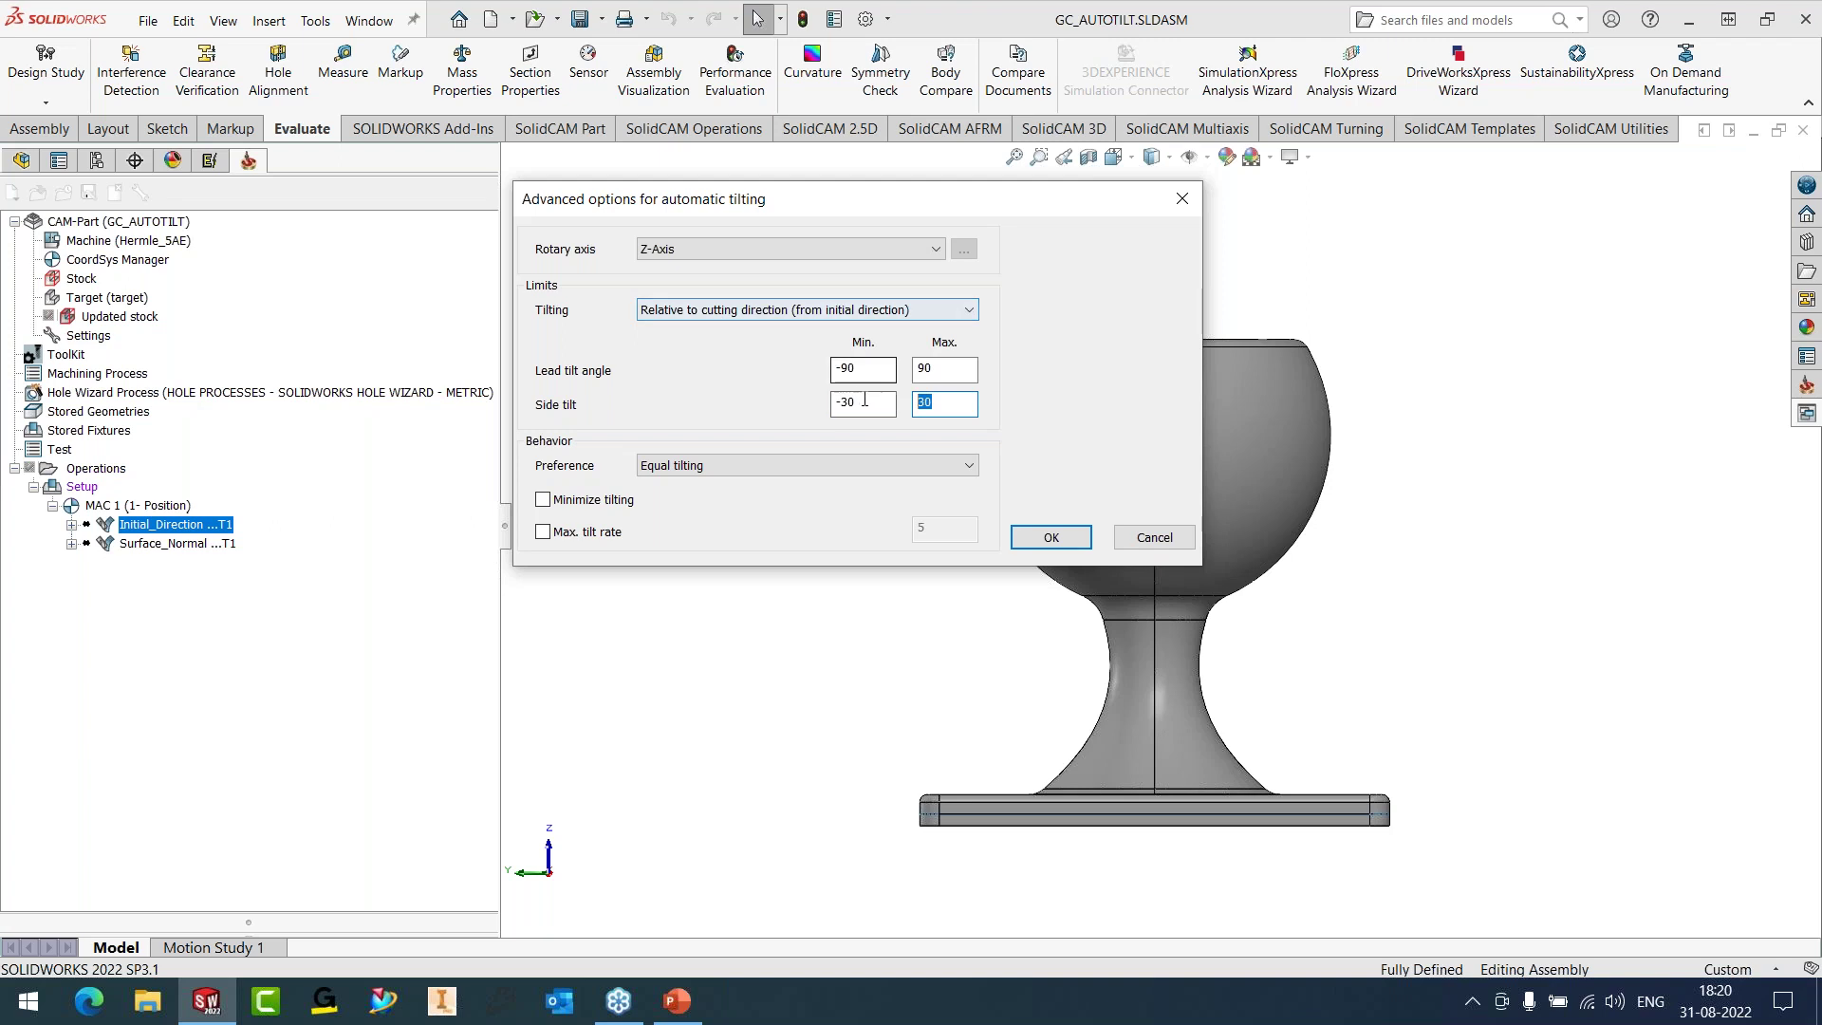
click(1017, 537)
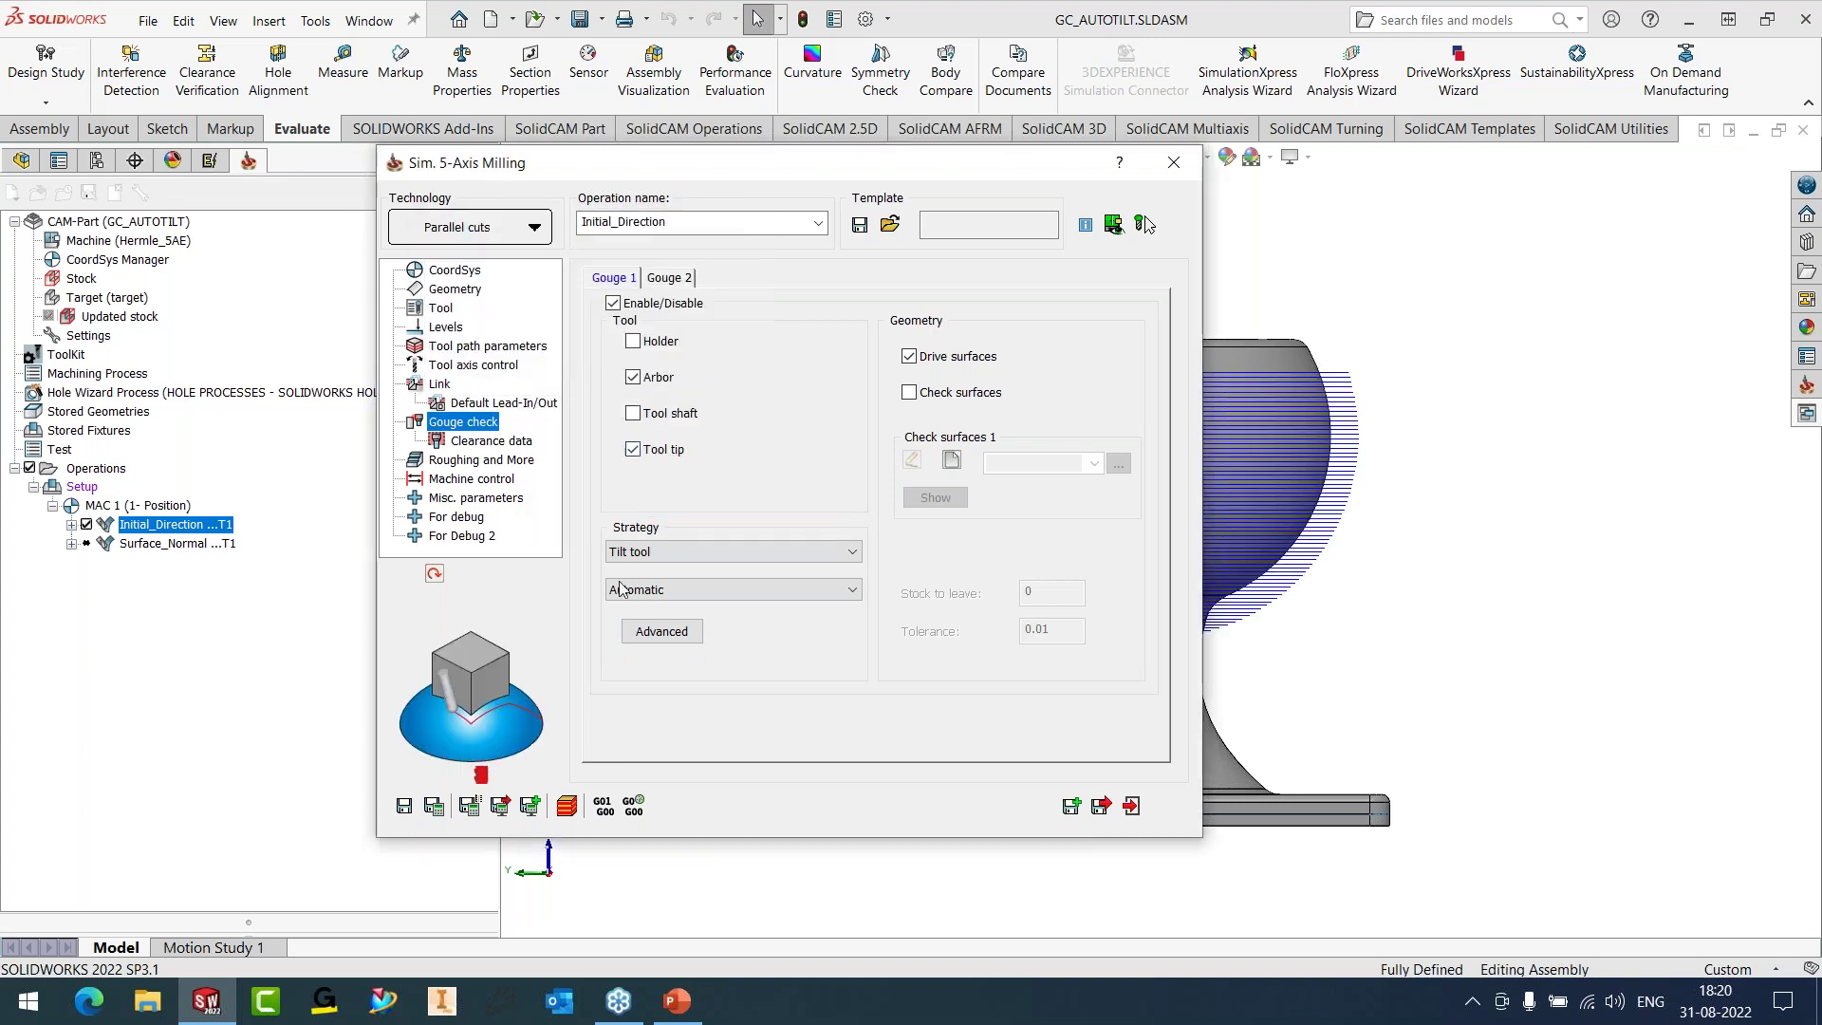
- Simulate the Initial_Direction tool path and advance through it to examine the tool's tilt at the goblet
click(567, 805)
click(161, 661)
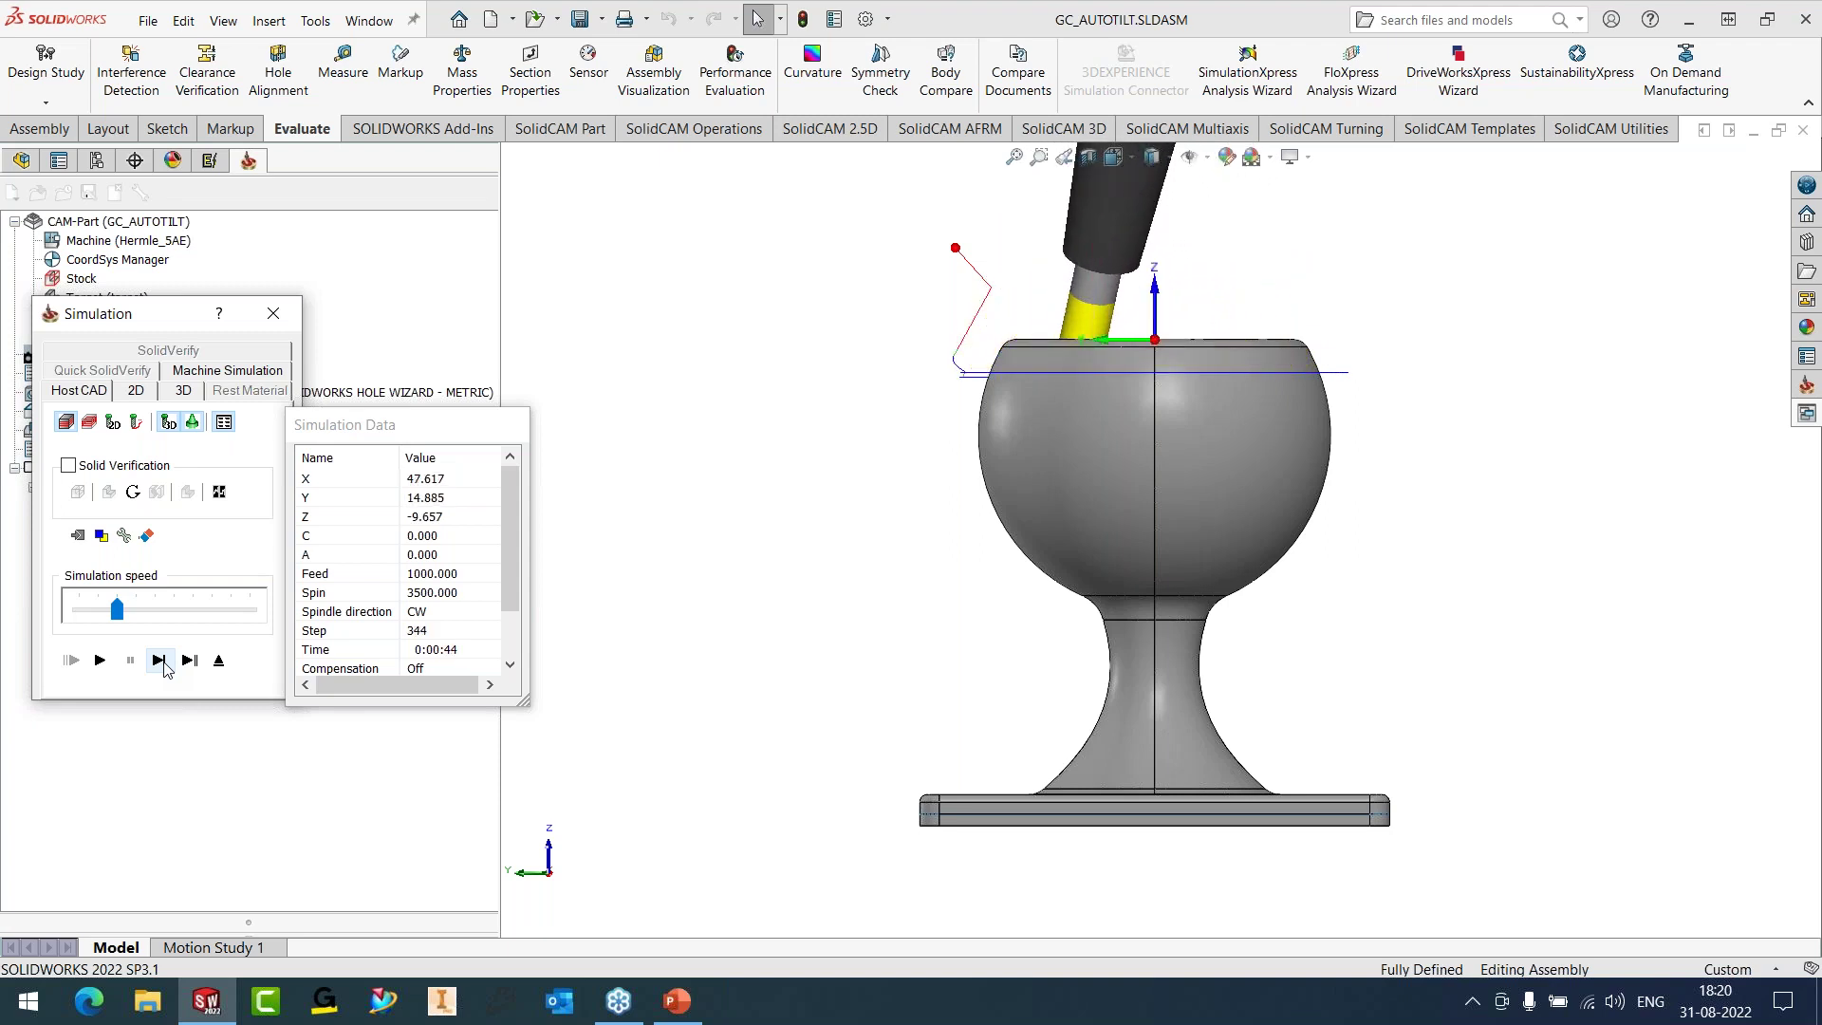
- Step through the Initial_Direction tool path simulation and close both the simulation and the operation
click(163, 668)
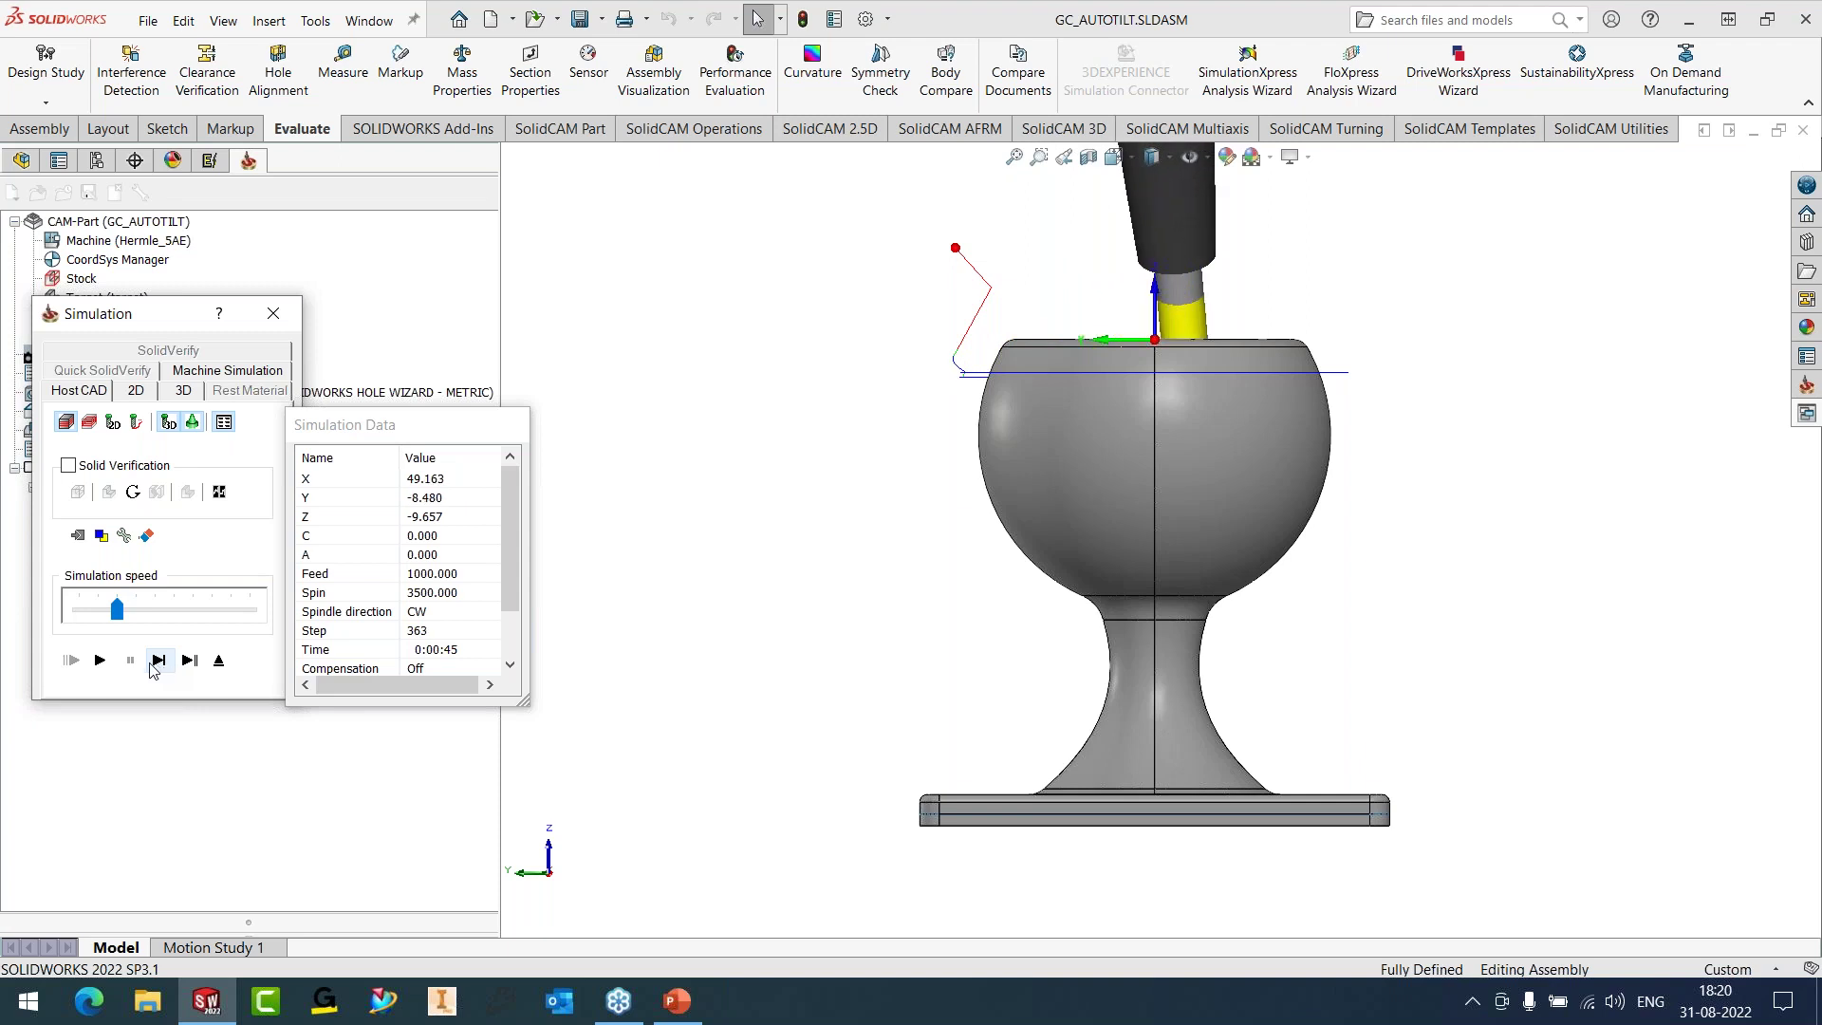
click(219, 664)
click(1201, 145)
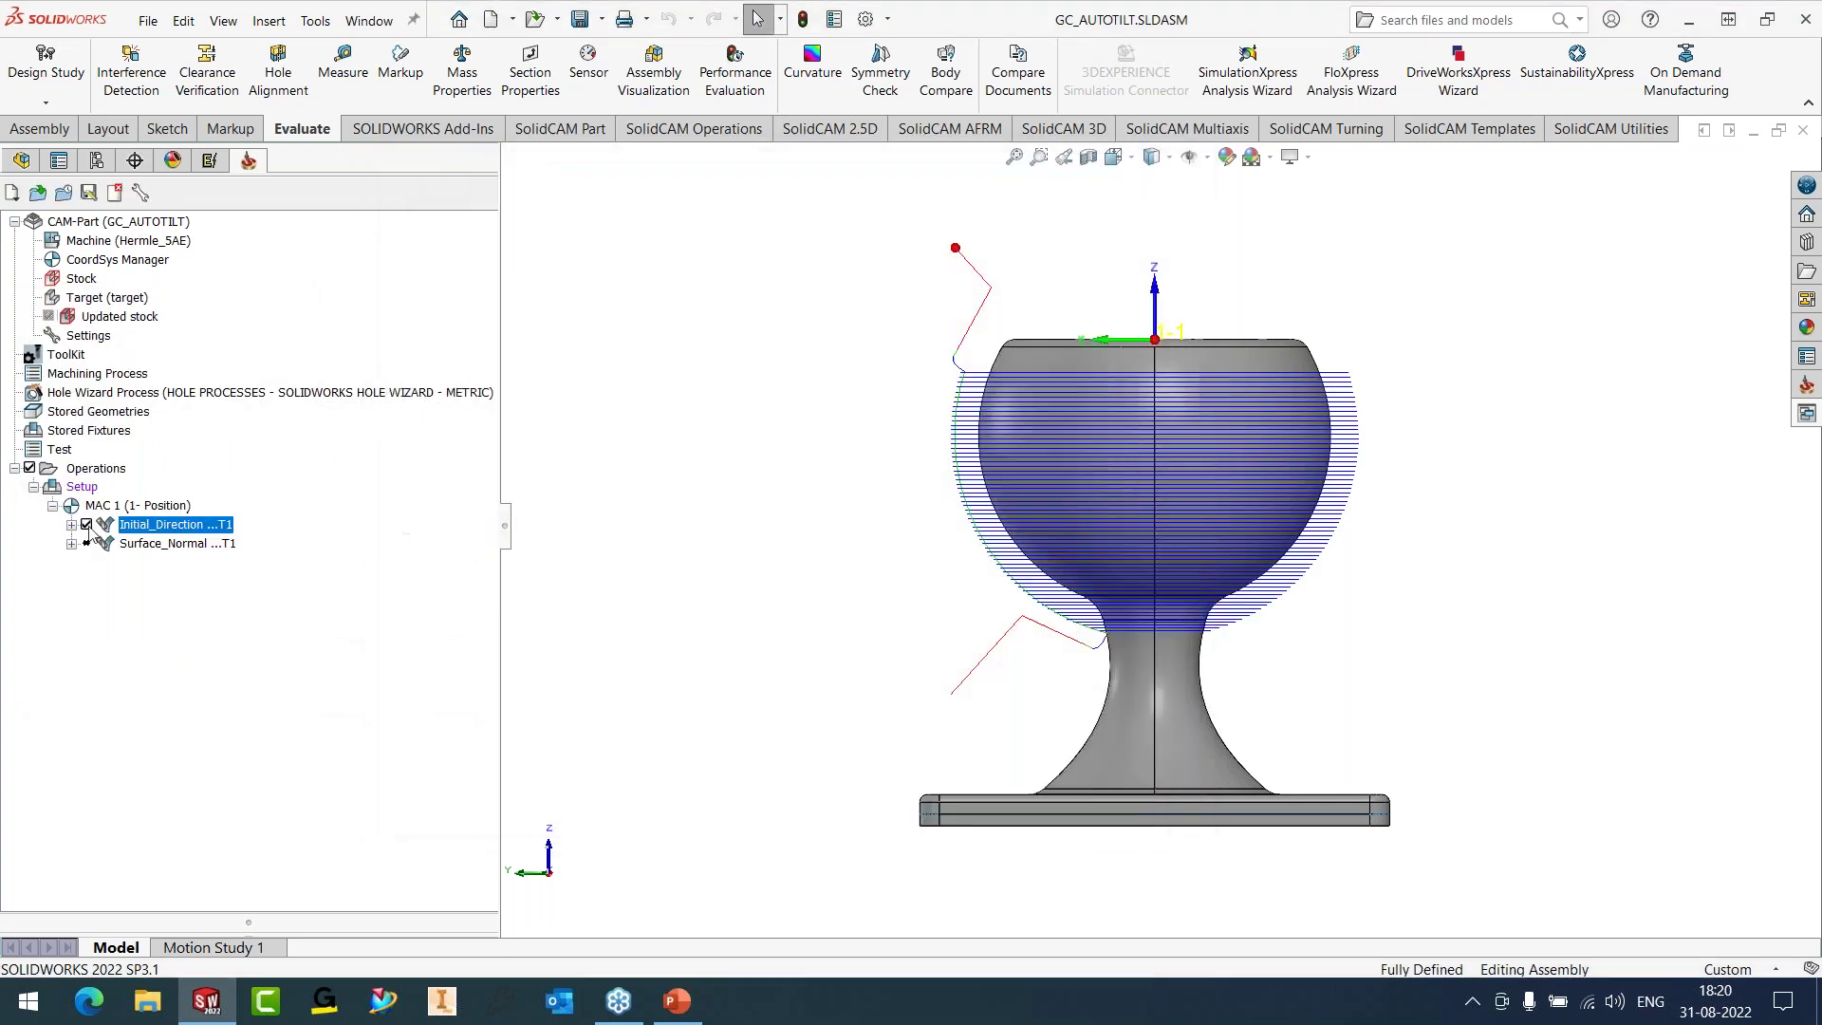
- Hide the Initial_Direction tool path and review the automatic tilting limits in the gouge check of the Surface_Normal operation
click(86, 525)
right_click(152, 544)
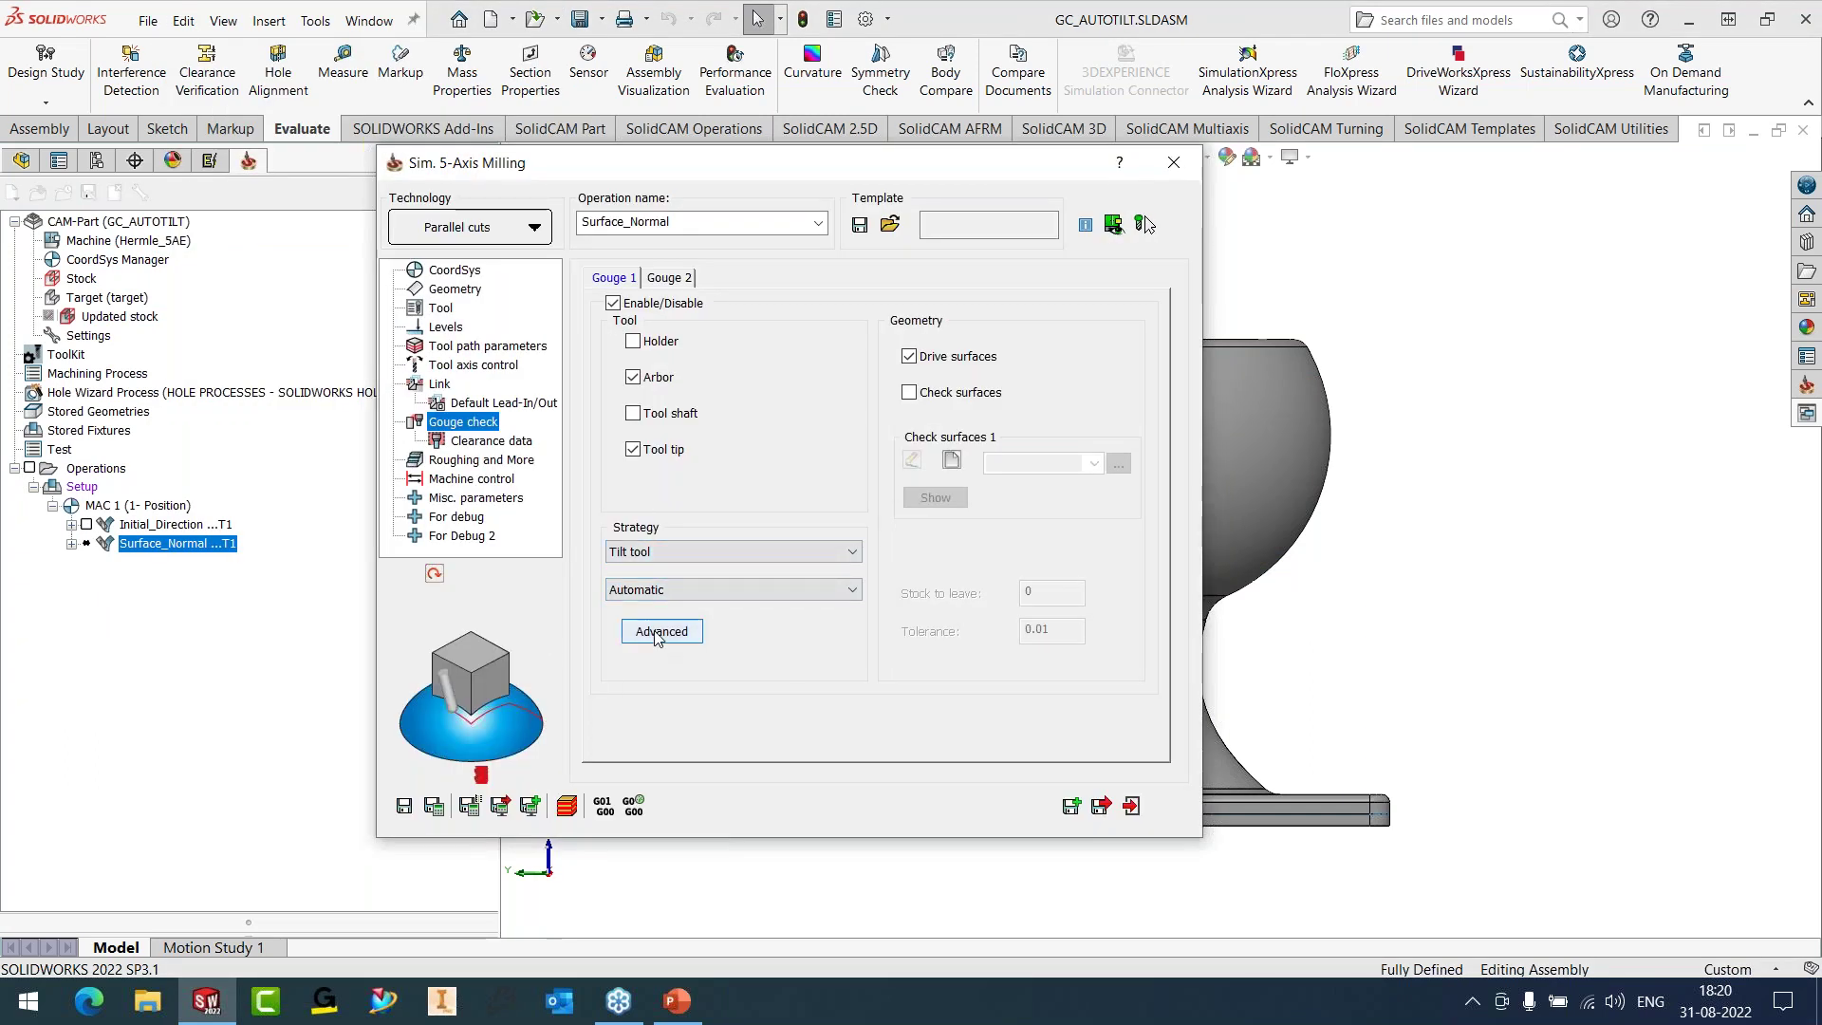
click(657, 631)
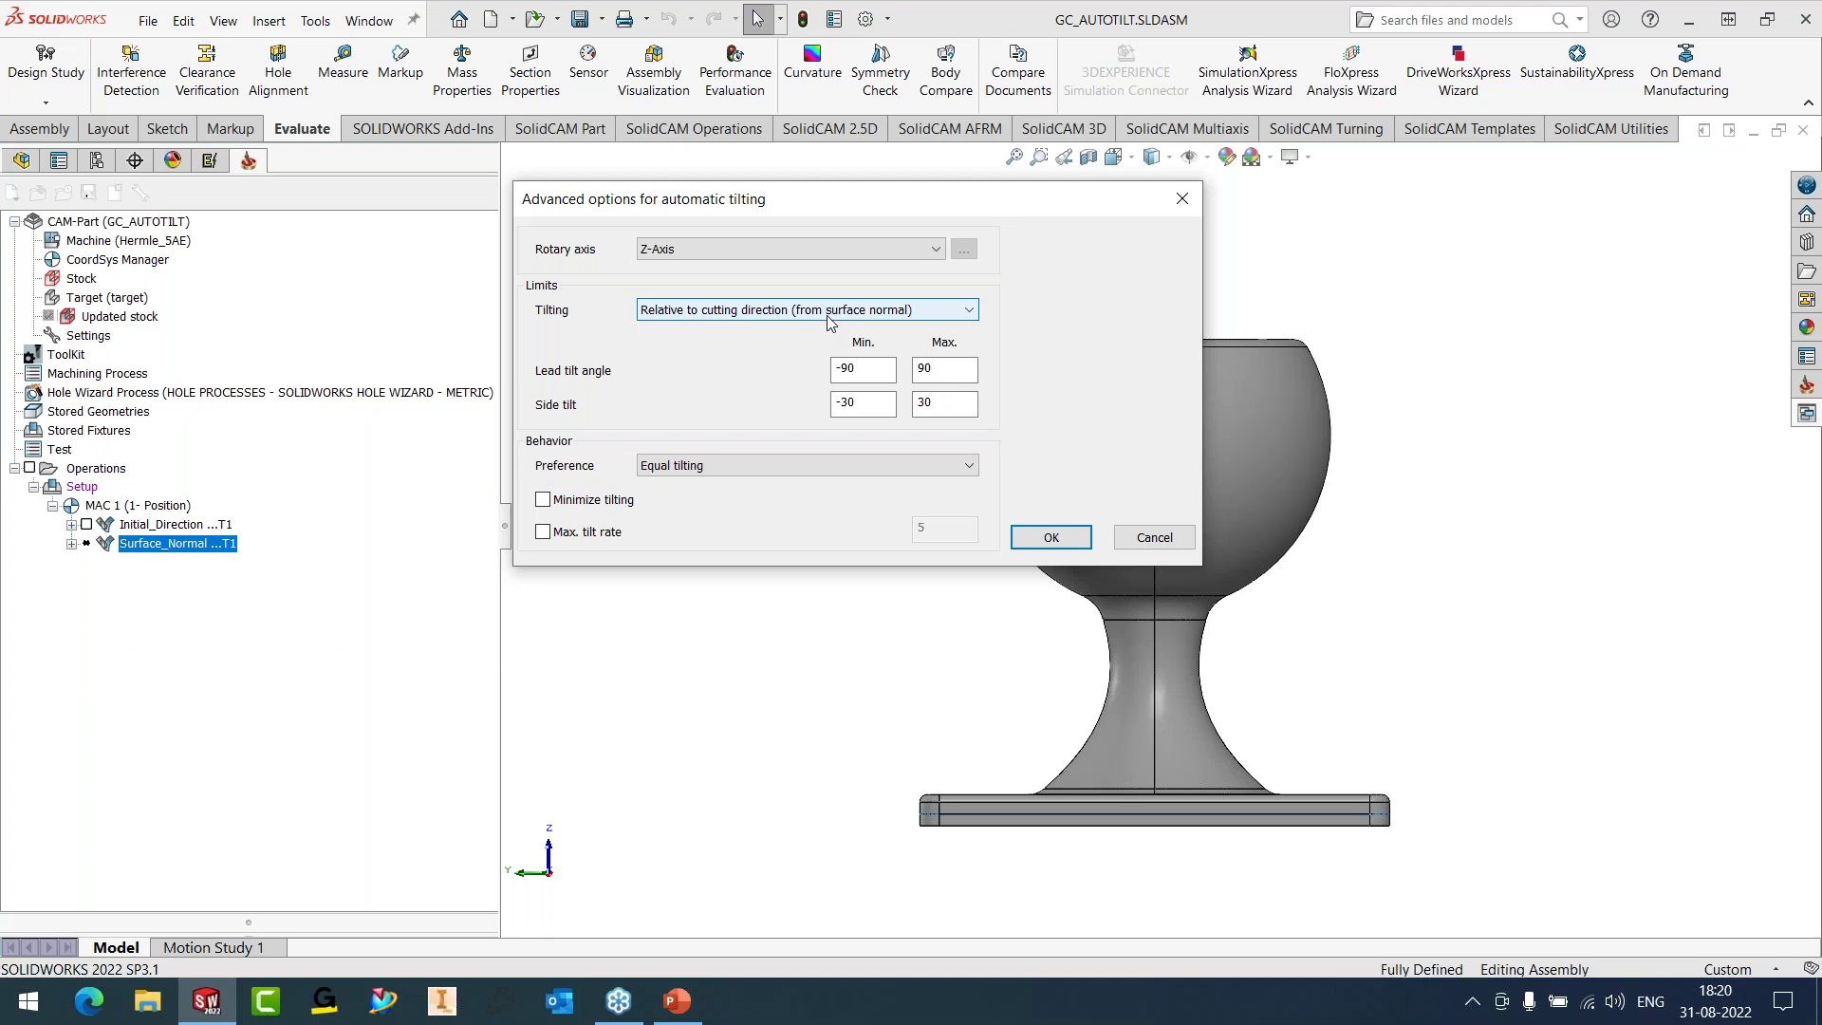
double_click(885, 404)
key(Tab)
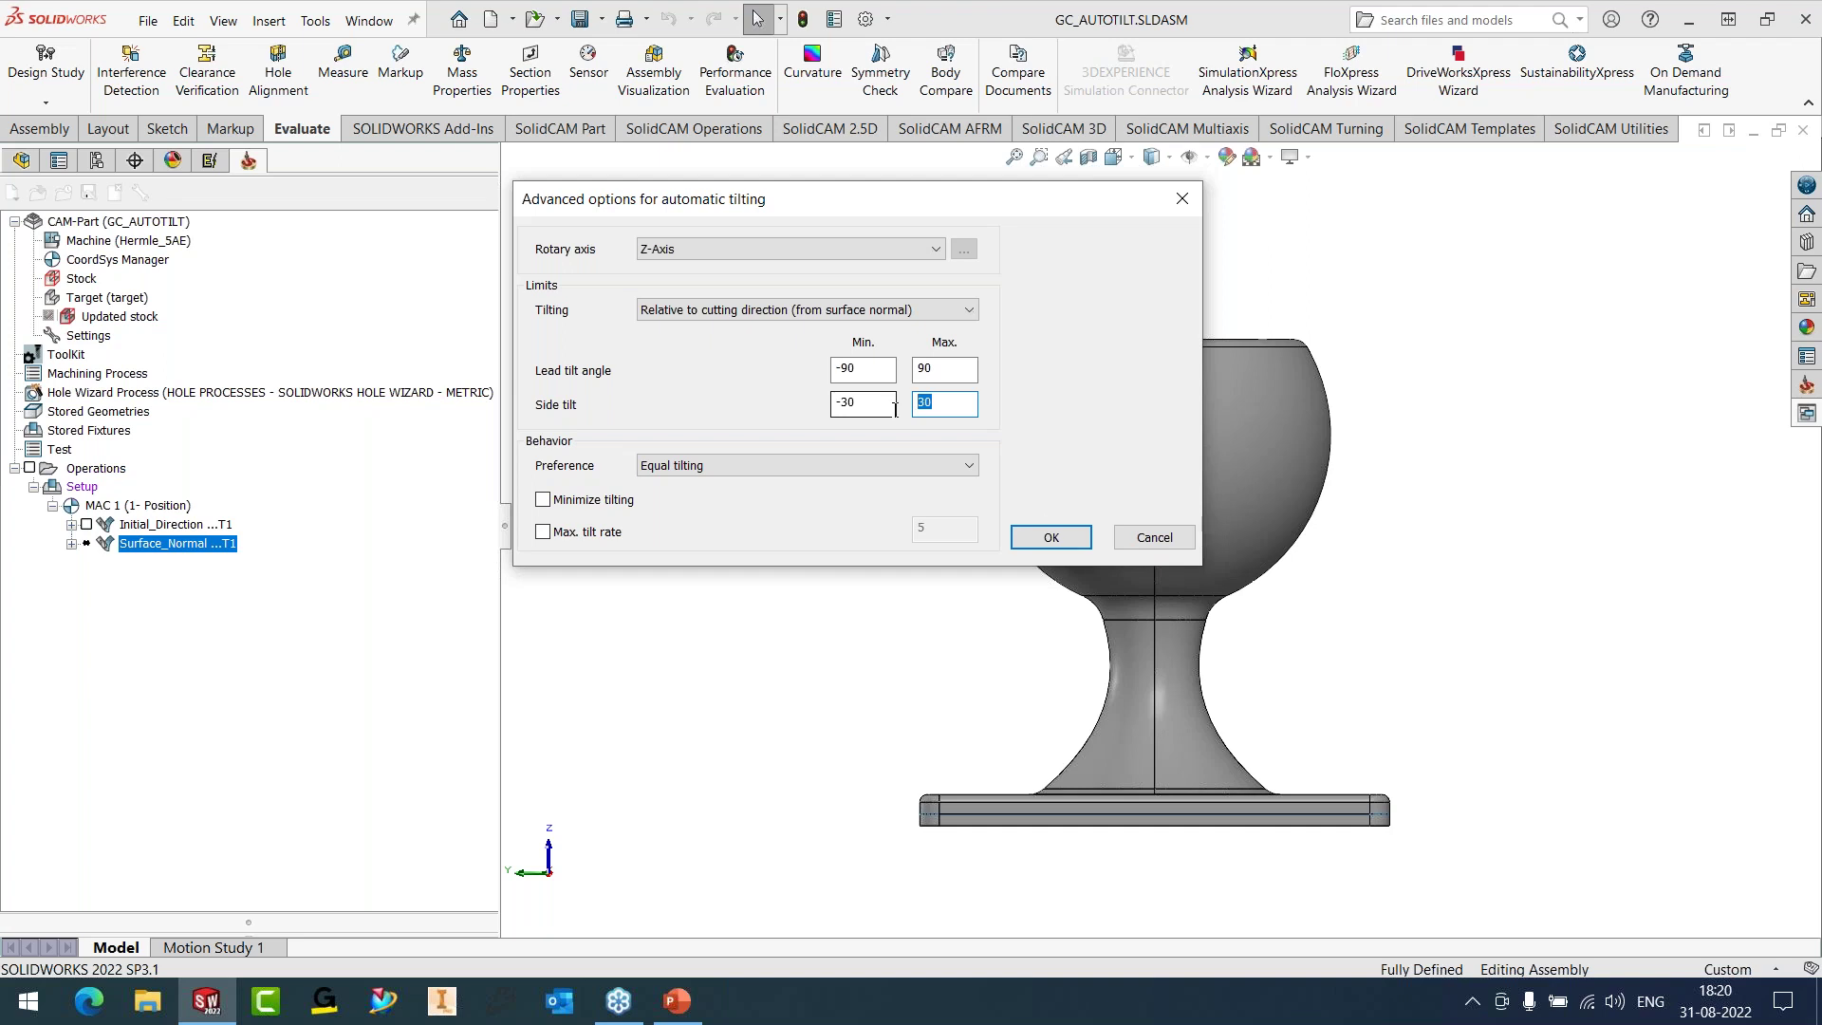
click(1049, 537)
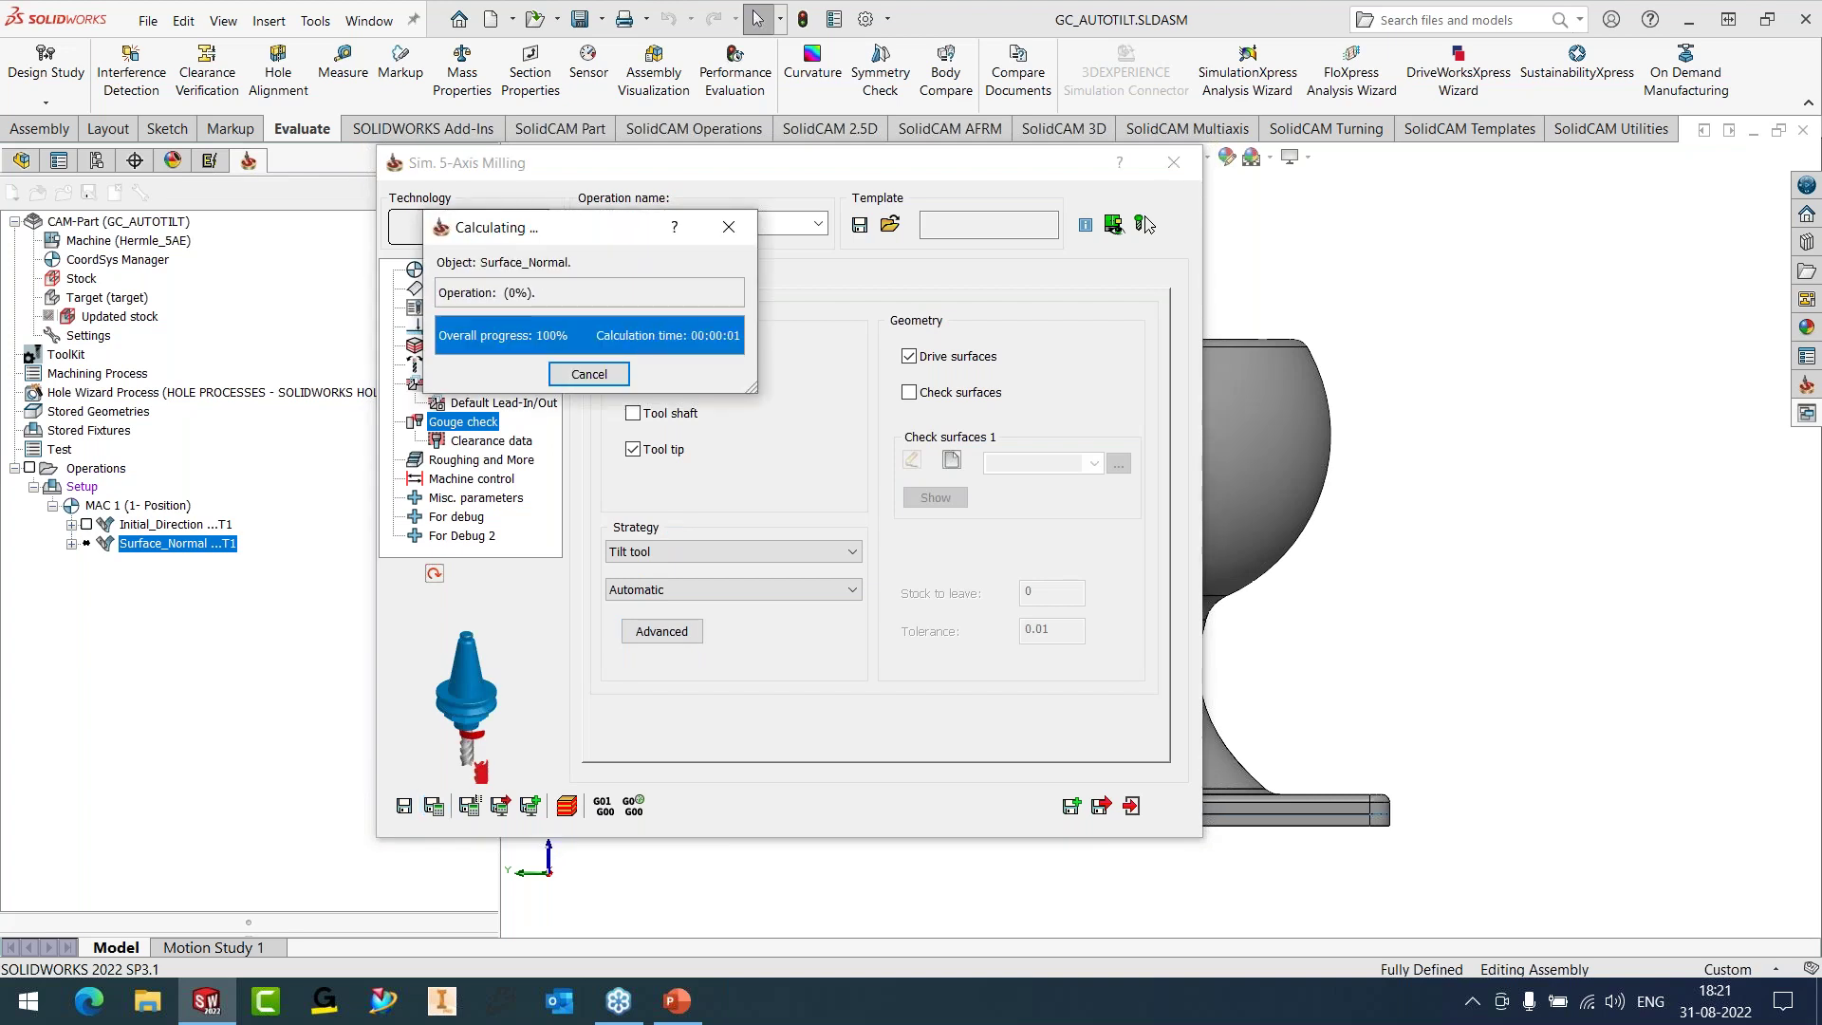
- Simulate the Surface_Normal tool path in steps, examine the tool tilt against the goblet, and close the simulation and operation
click(566, 805)
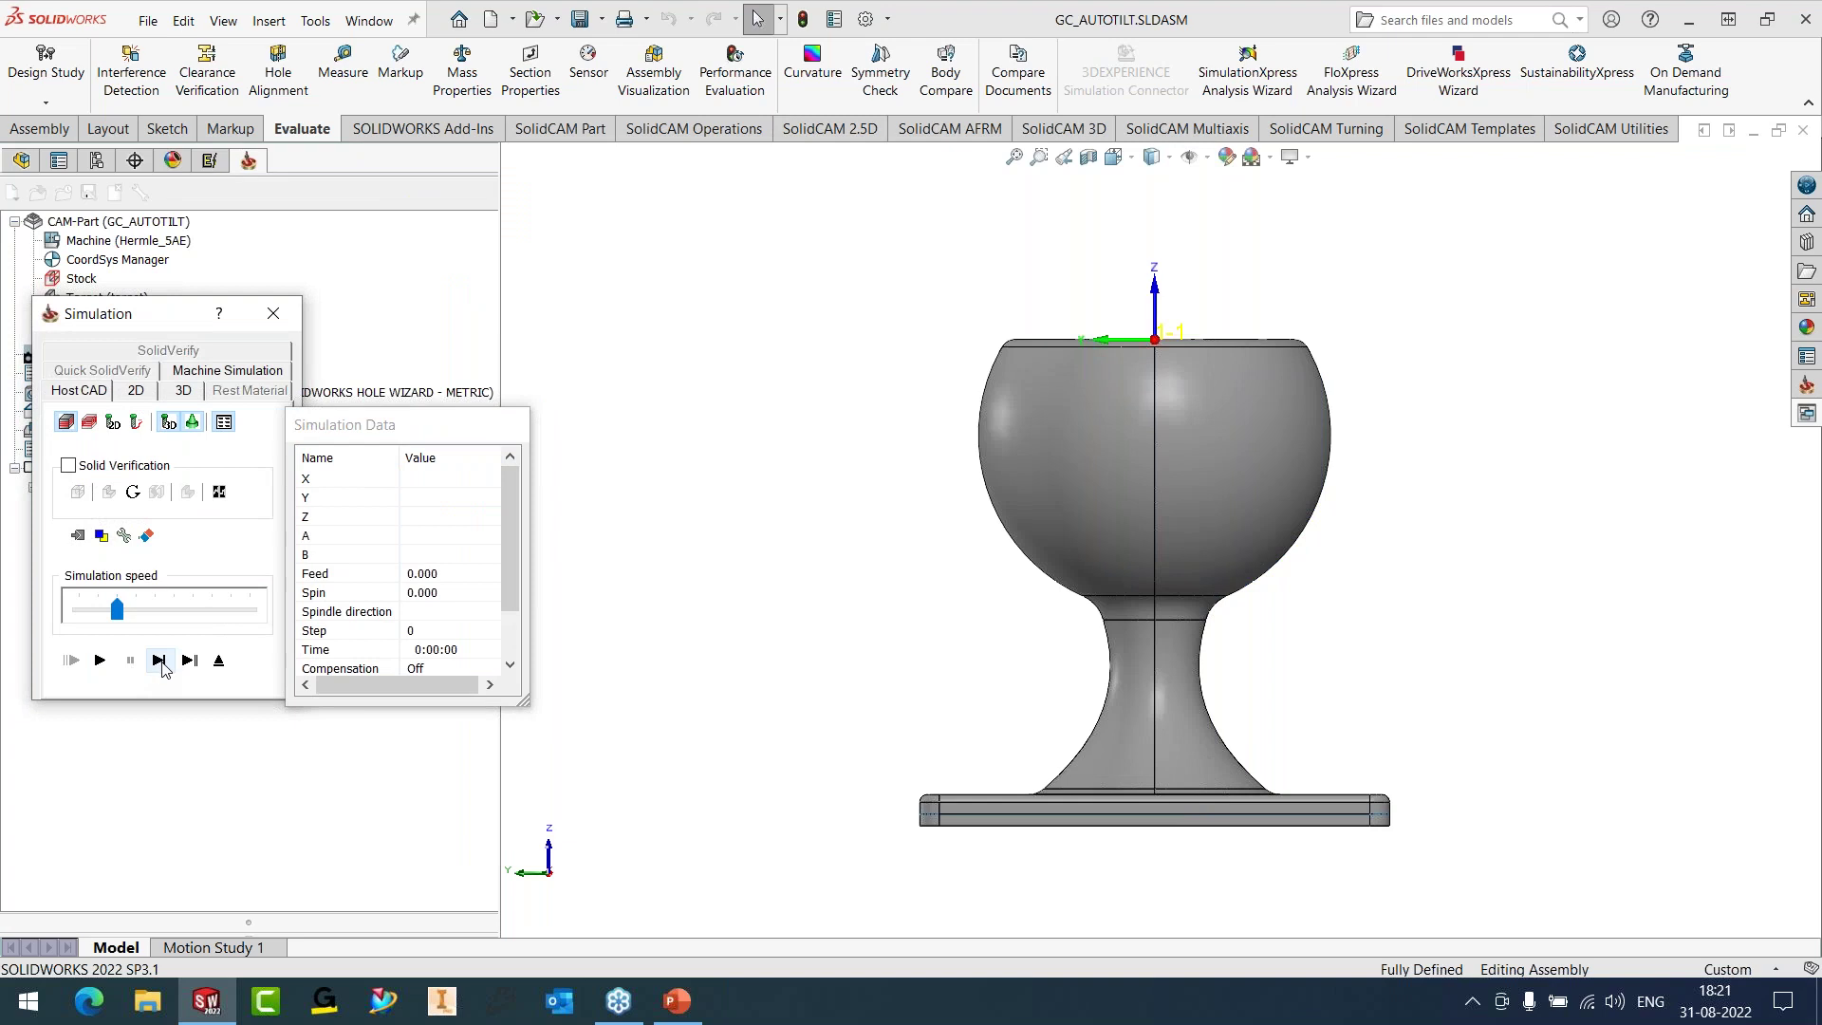
click(162, 664)
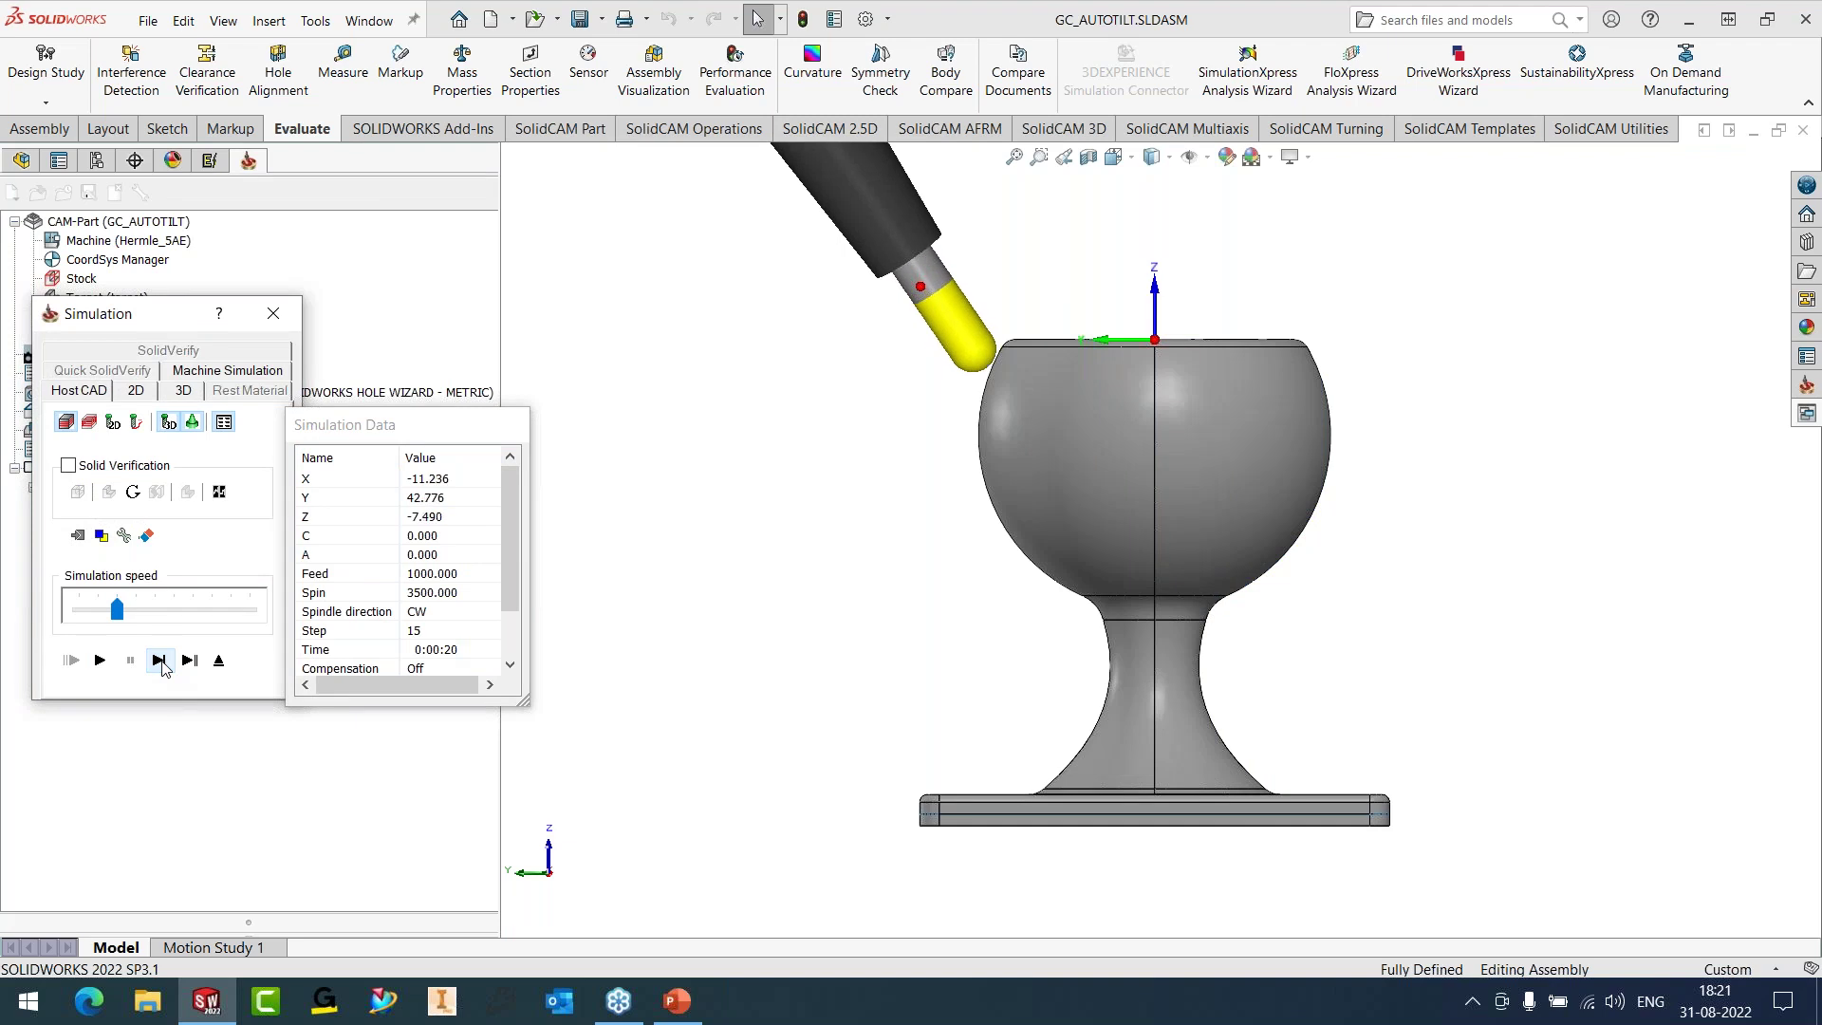
ctrl+middle_drag(1015, 394, 1091, 484)
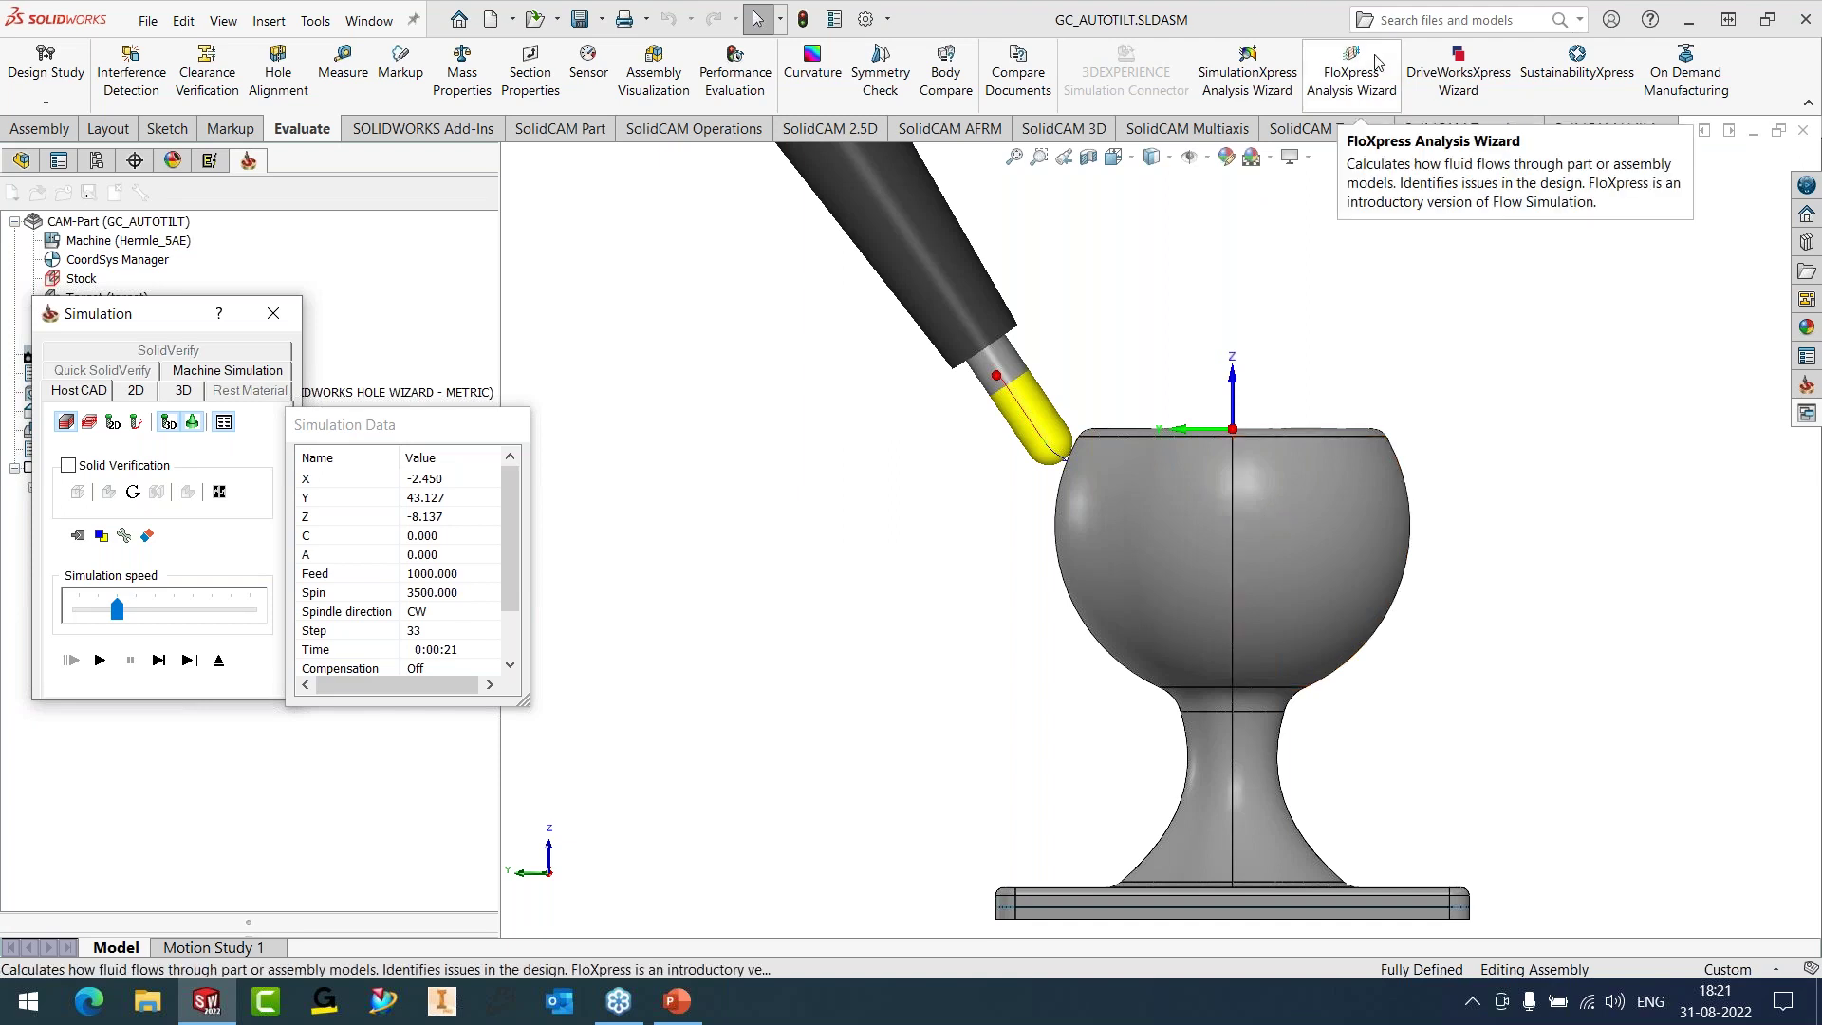
click(219, 660)
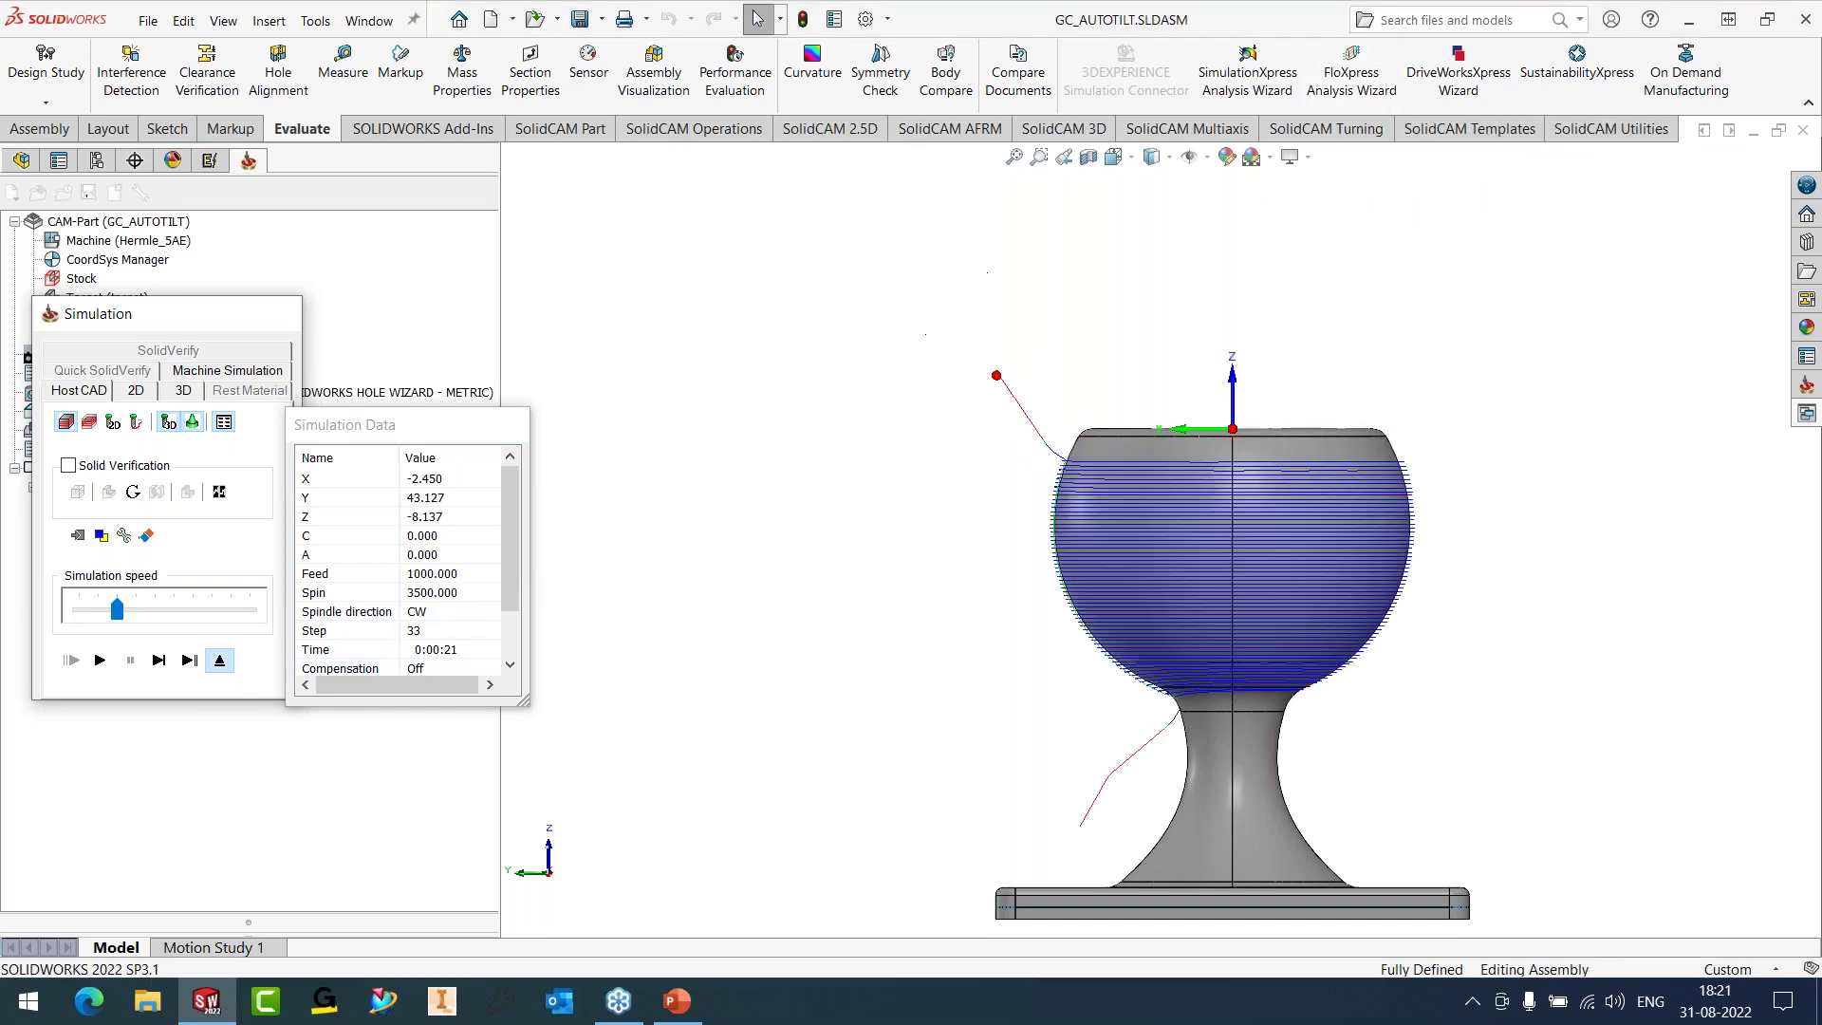
click(1200, 144)
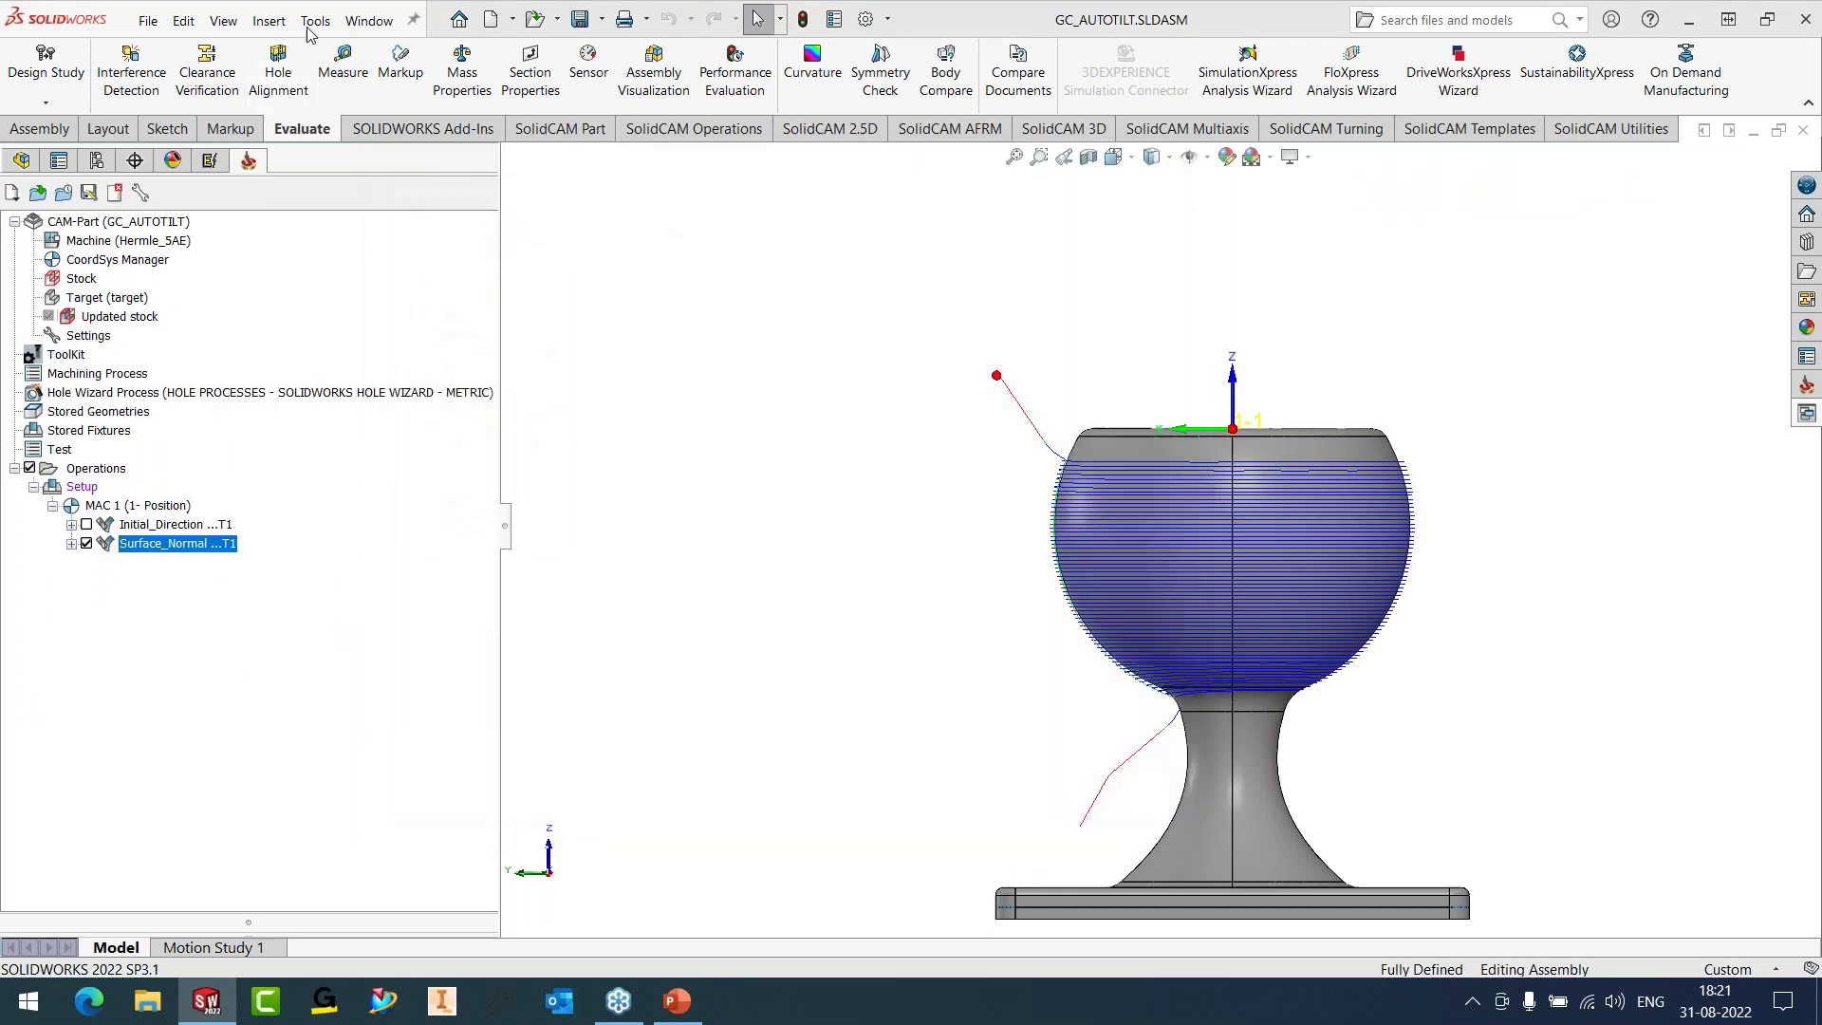
- Open the CAM-Part RAPIDDISTANCE_TOOLPLANE.prz from the 7-RAPID CLEARANCE TOOL PLANE folder without locating the original model manually
click(316, 21)
mouse_move(359, 146)
click(739, 256)
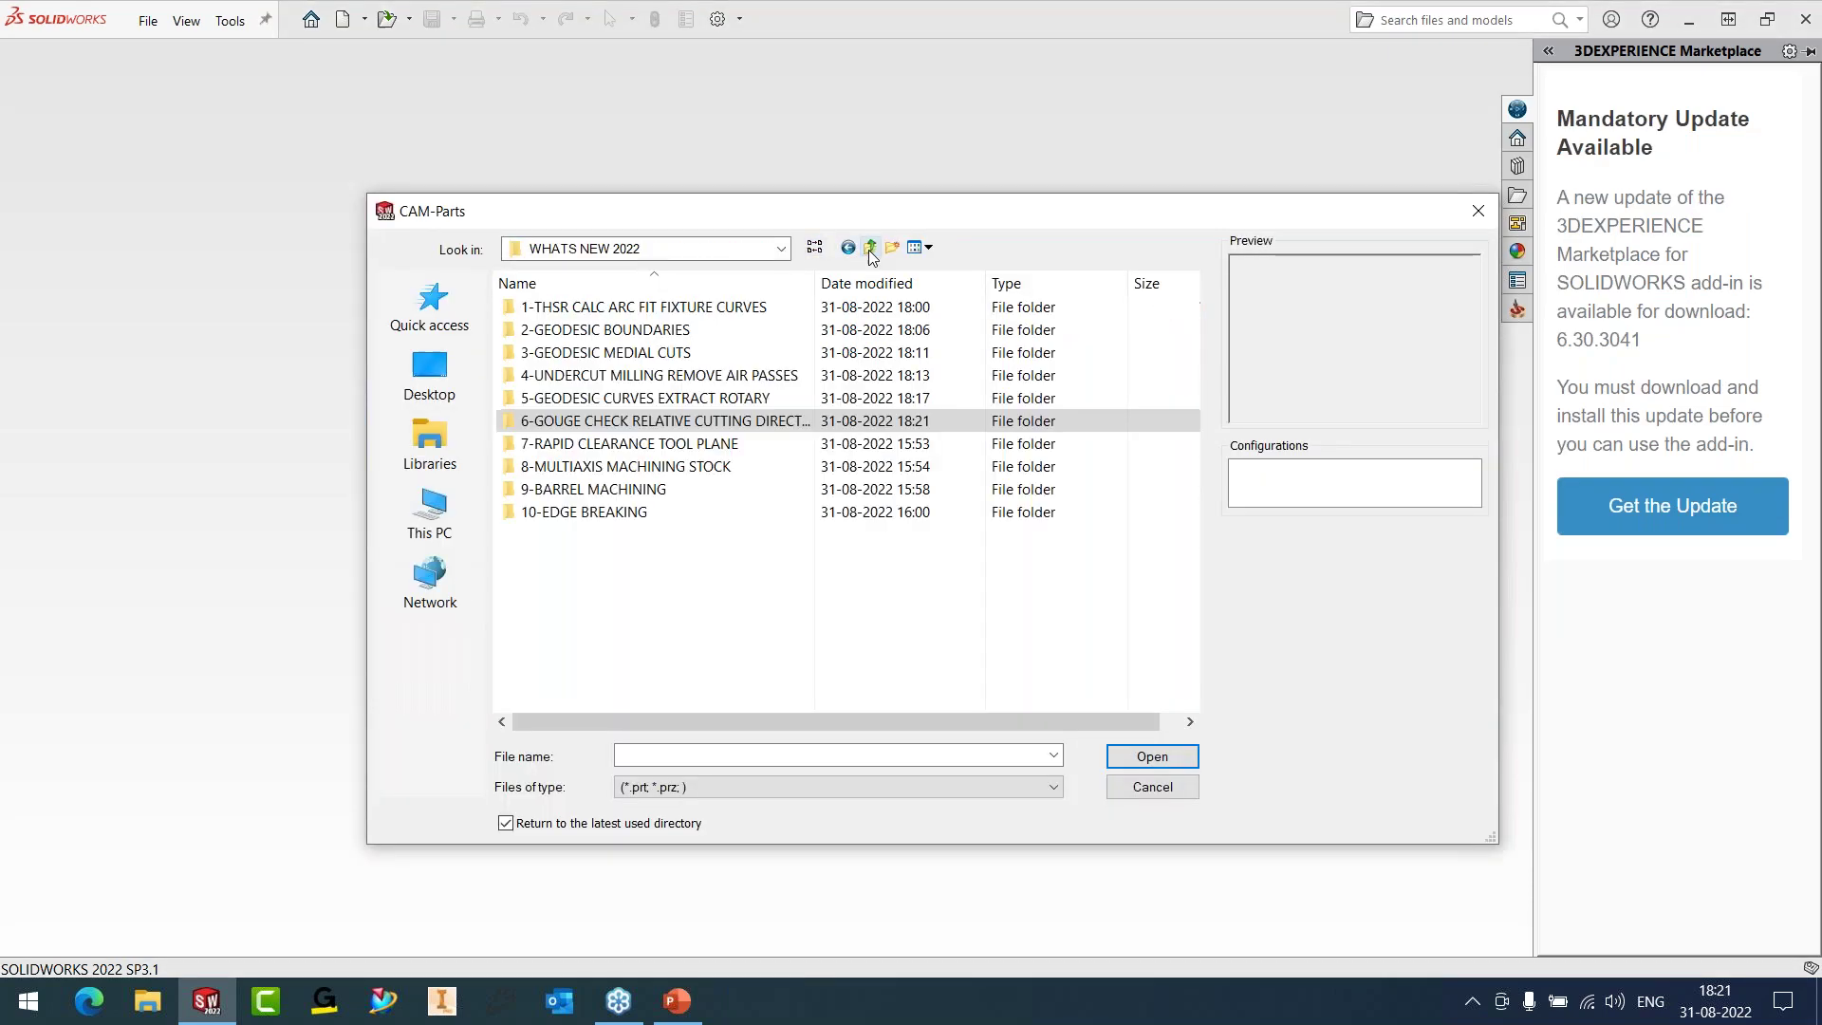
double_click(573, 445)
click(622, 309)
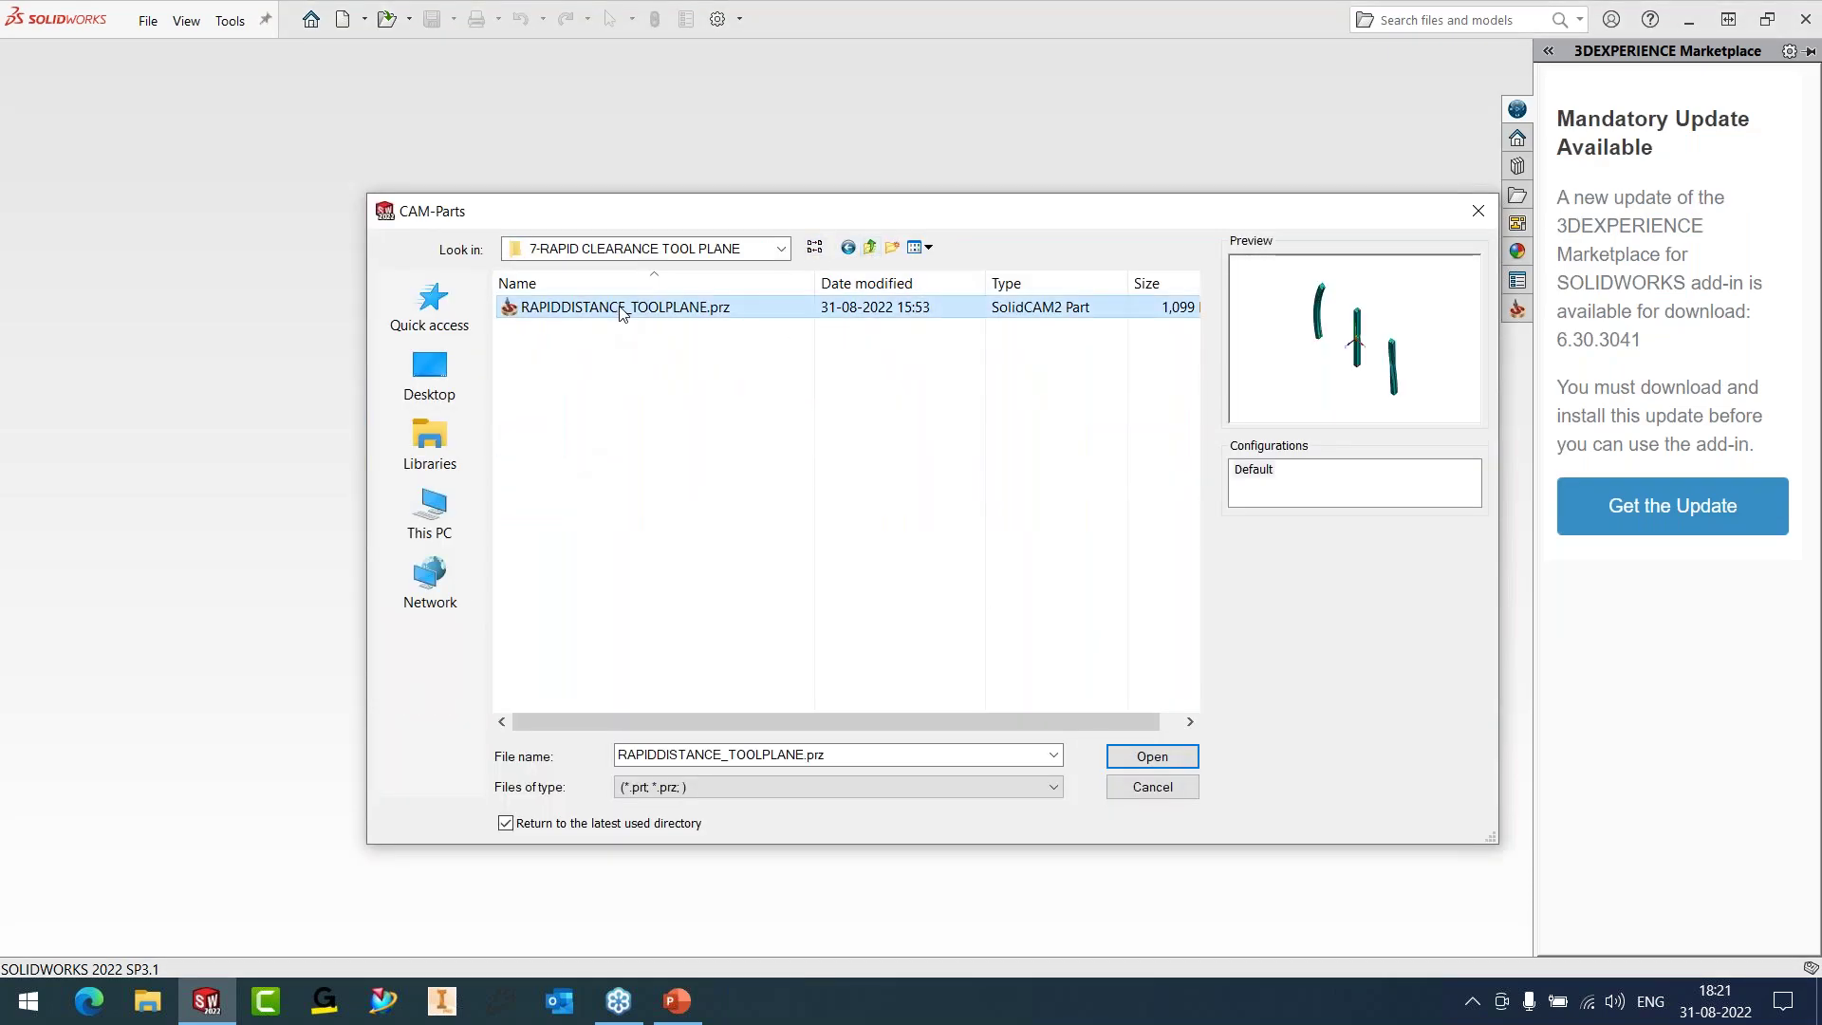
click(1151, 757)
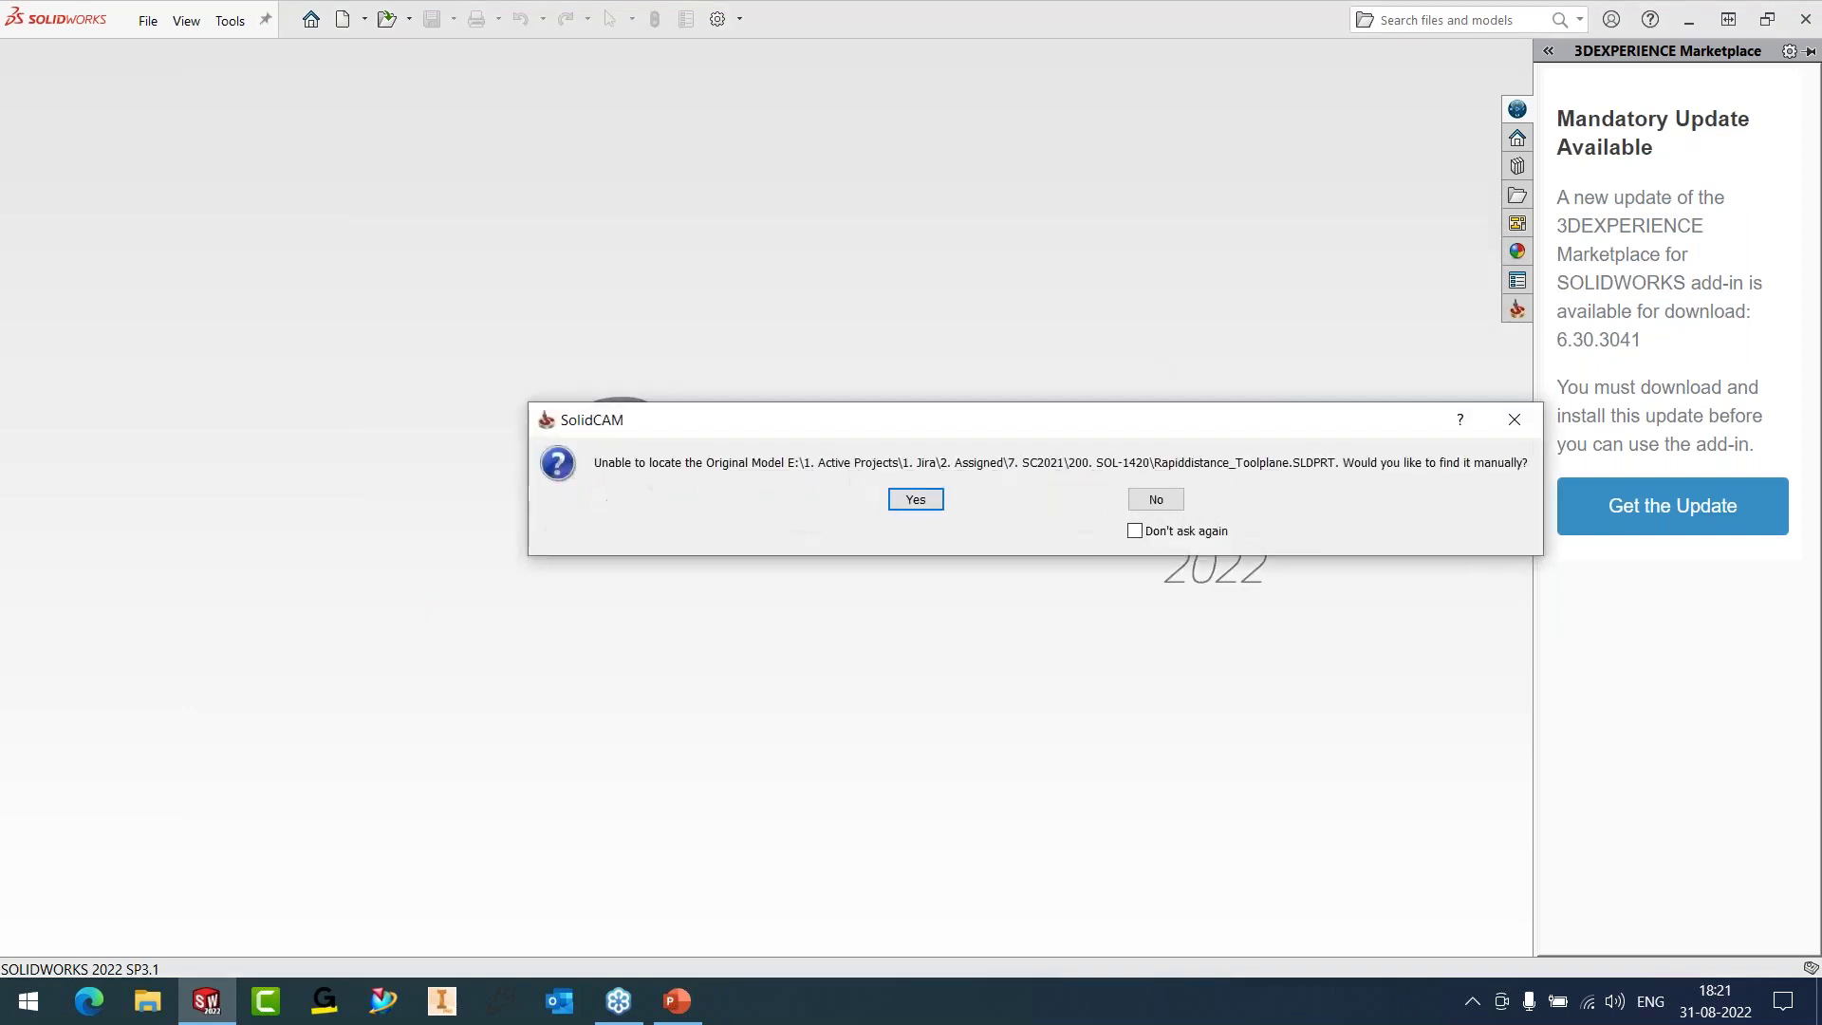
click(1154, 500)
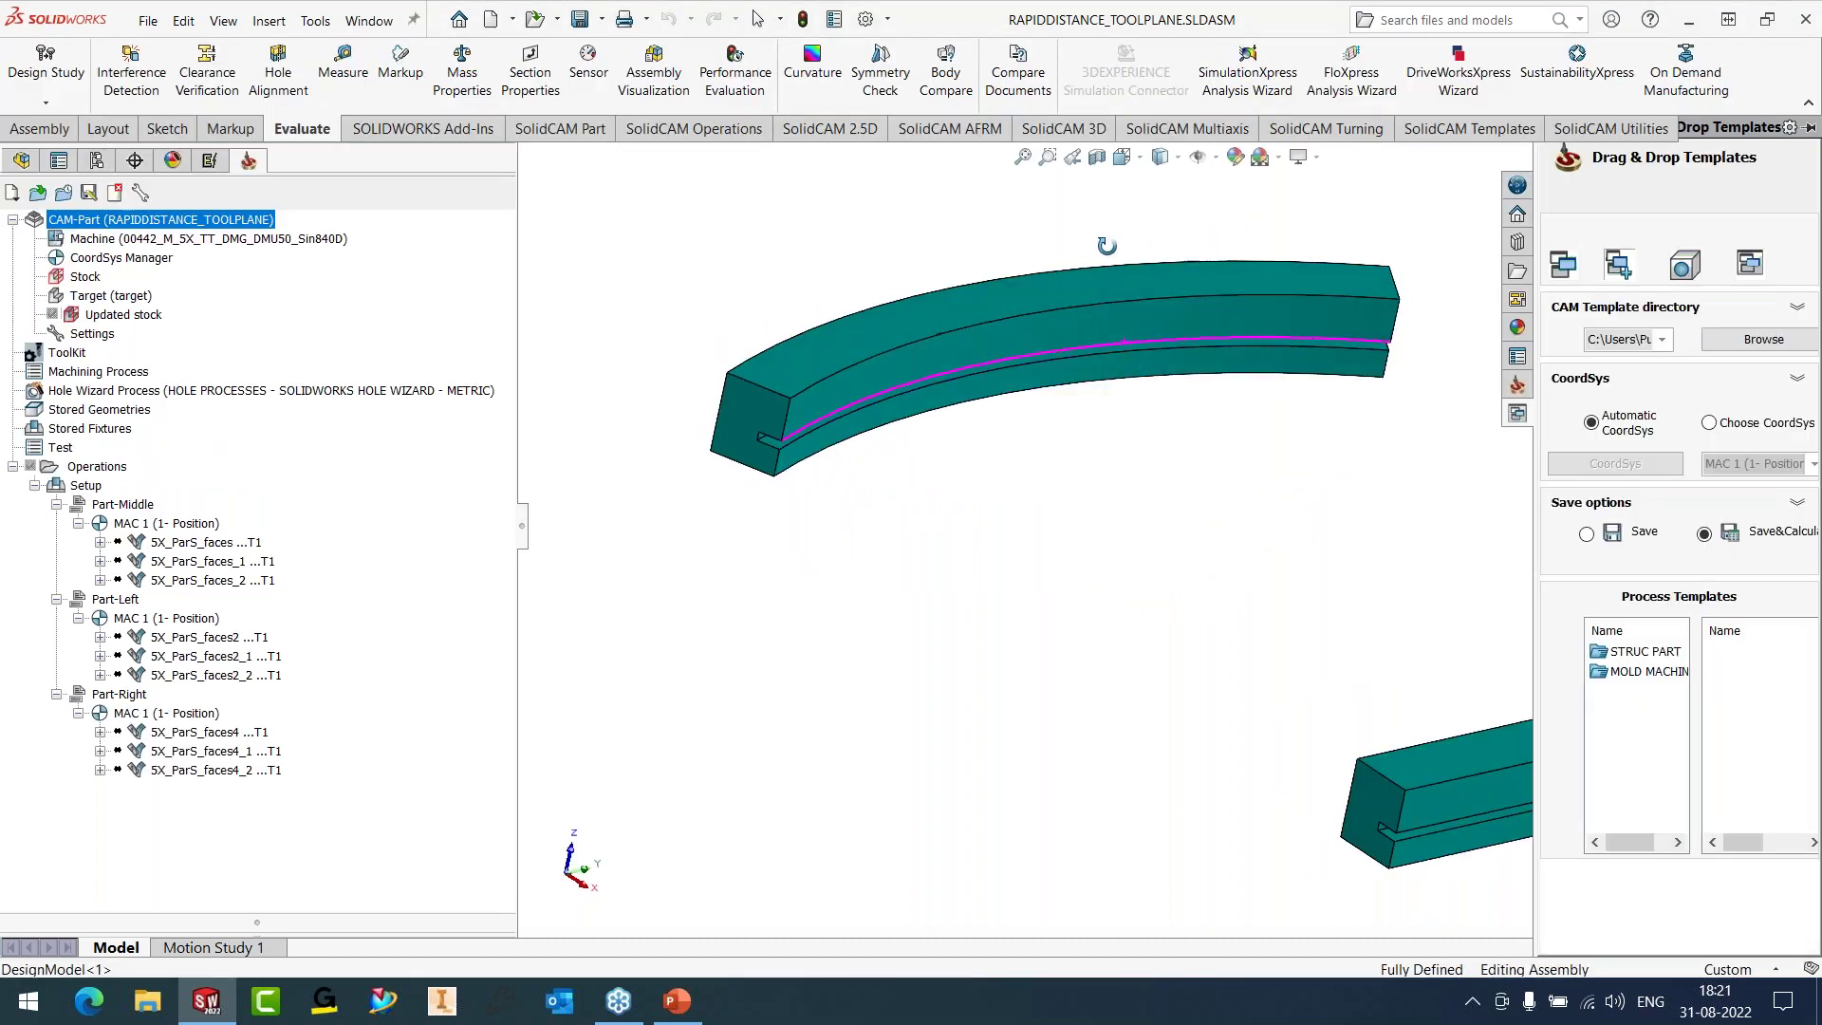
- Calculate the 5X_ParS_faces2 operation in the Part-Left group
scroll(1021, 316, down, 5)
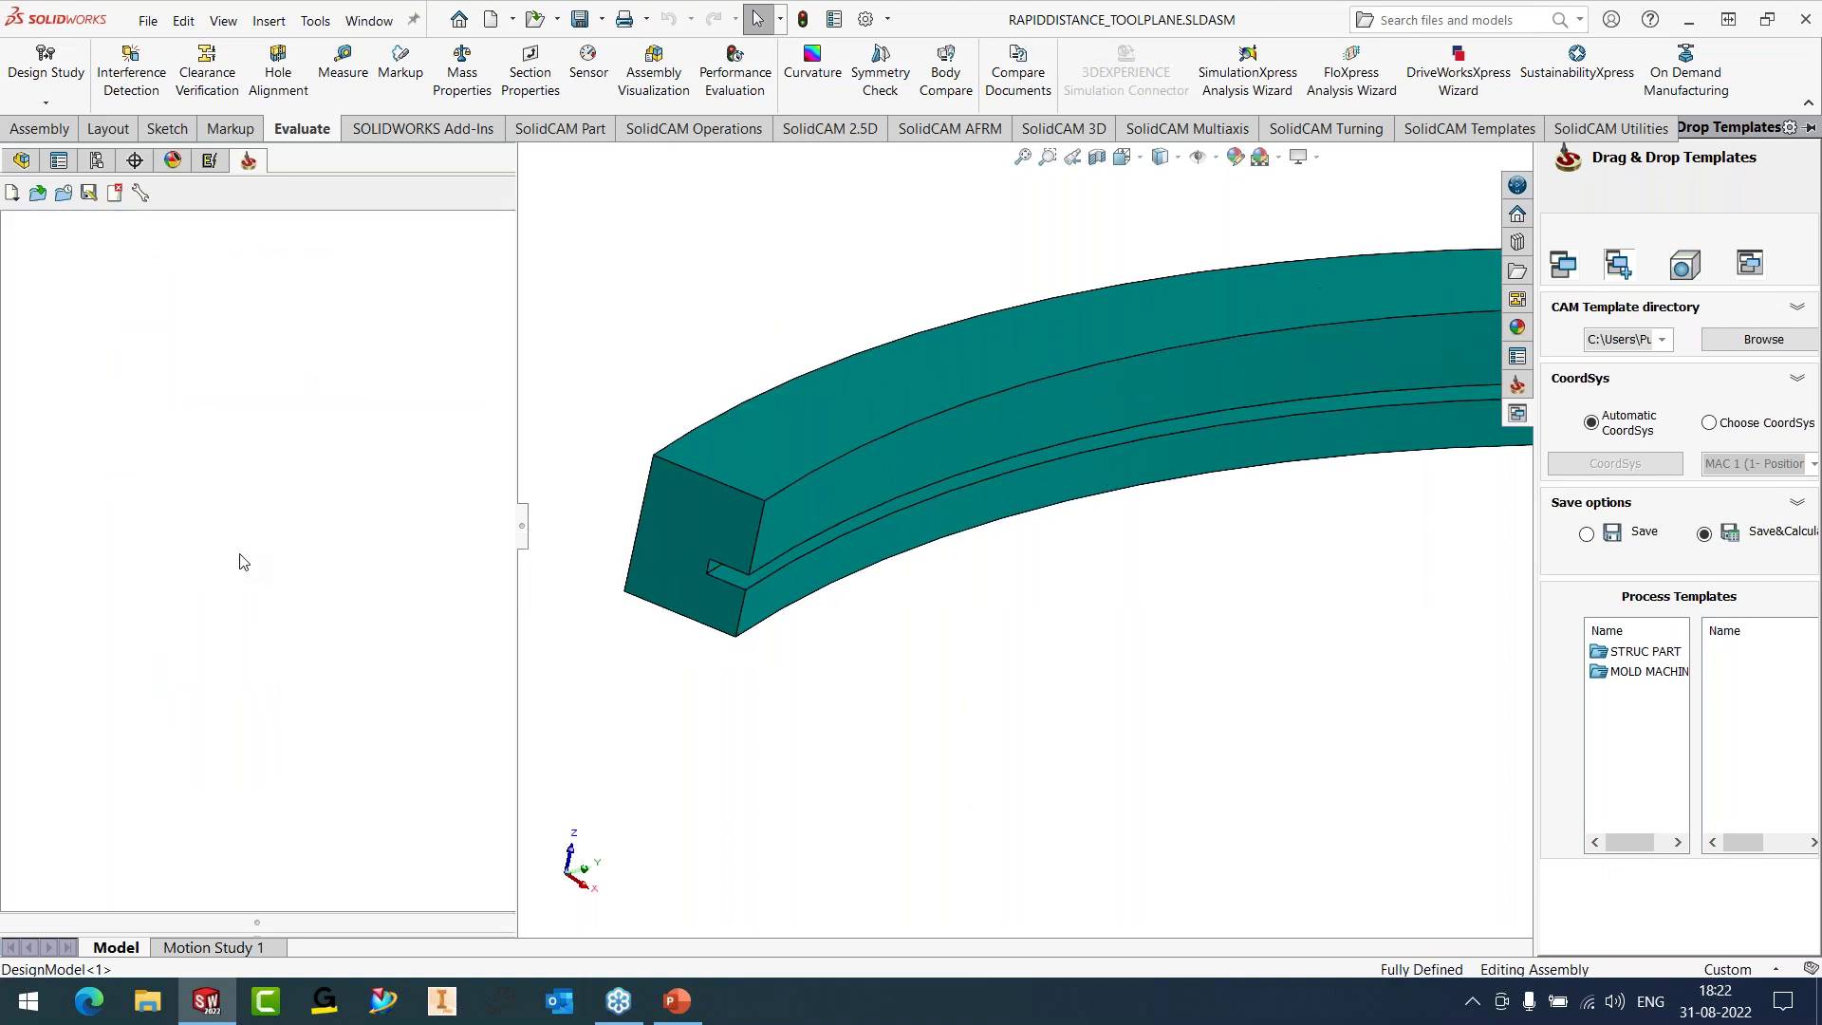
right_click(152, 638)
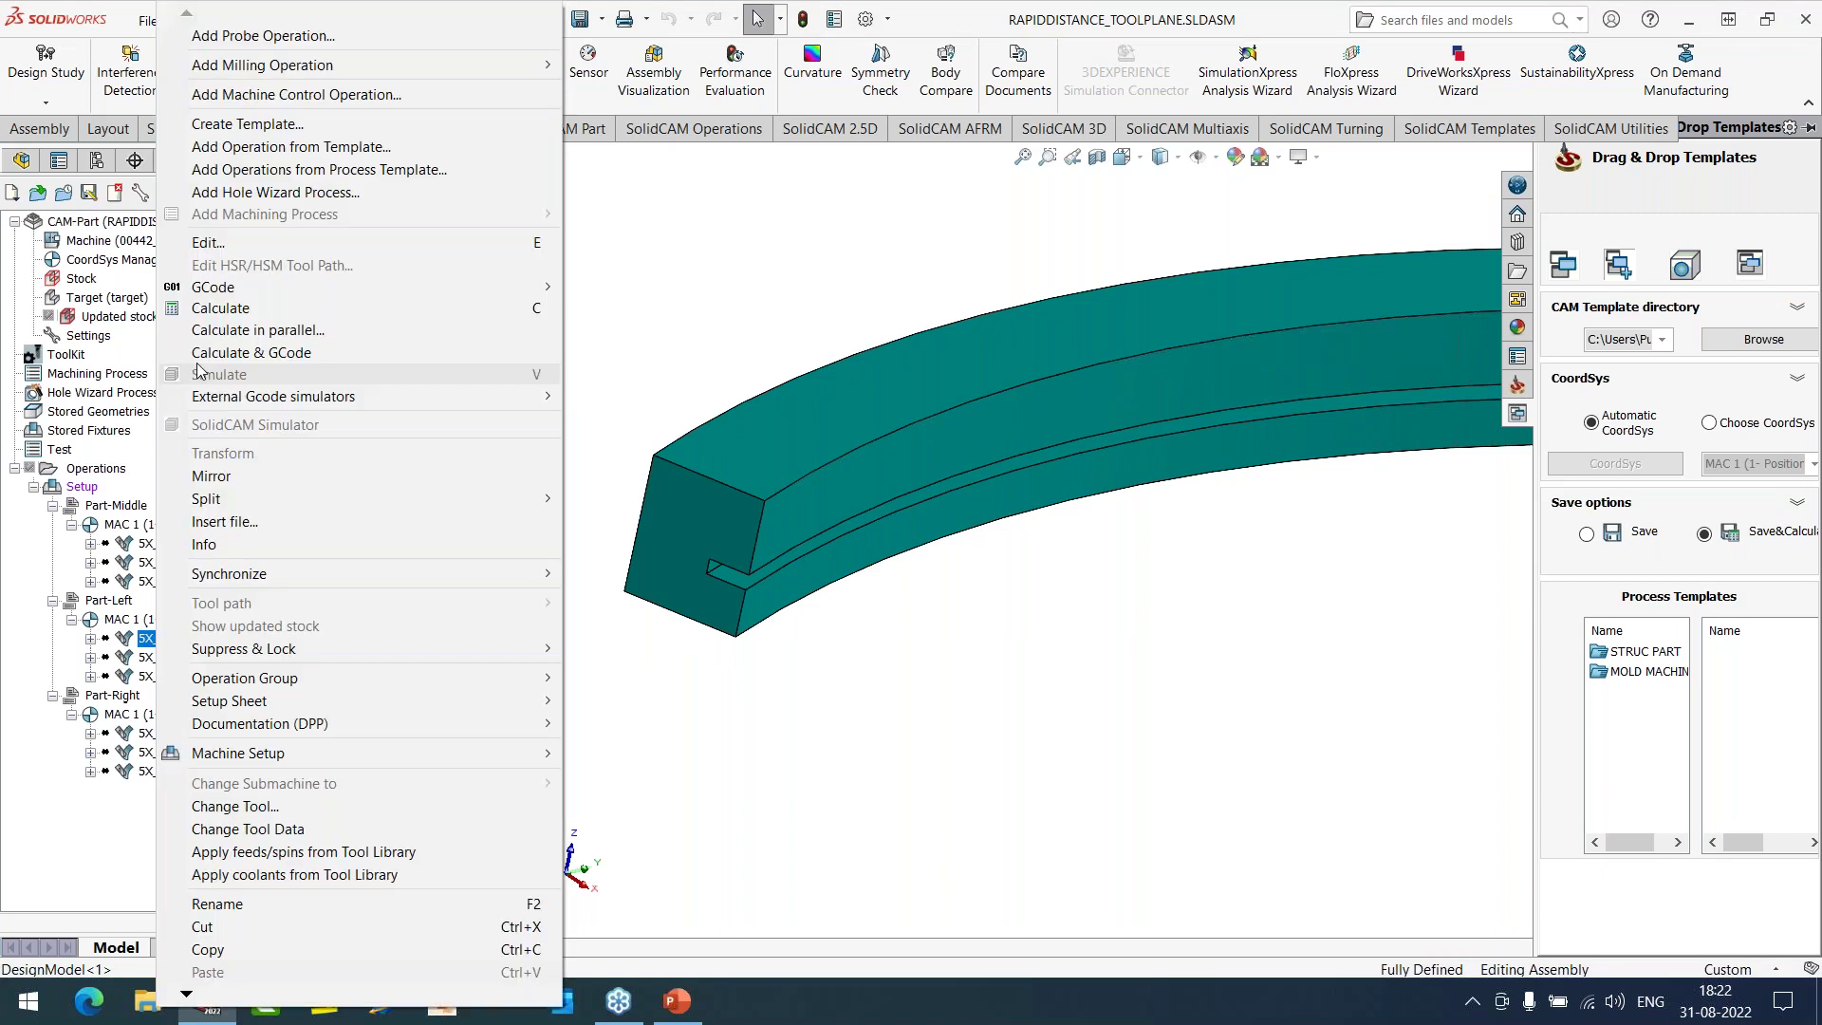
click(209, 309)
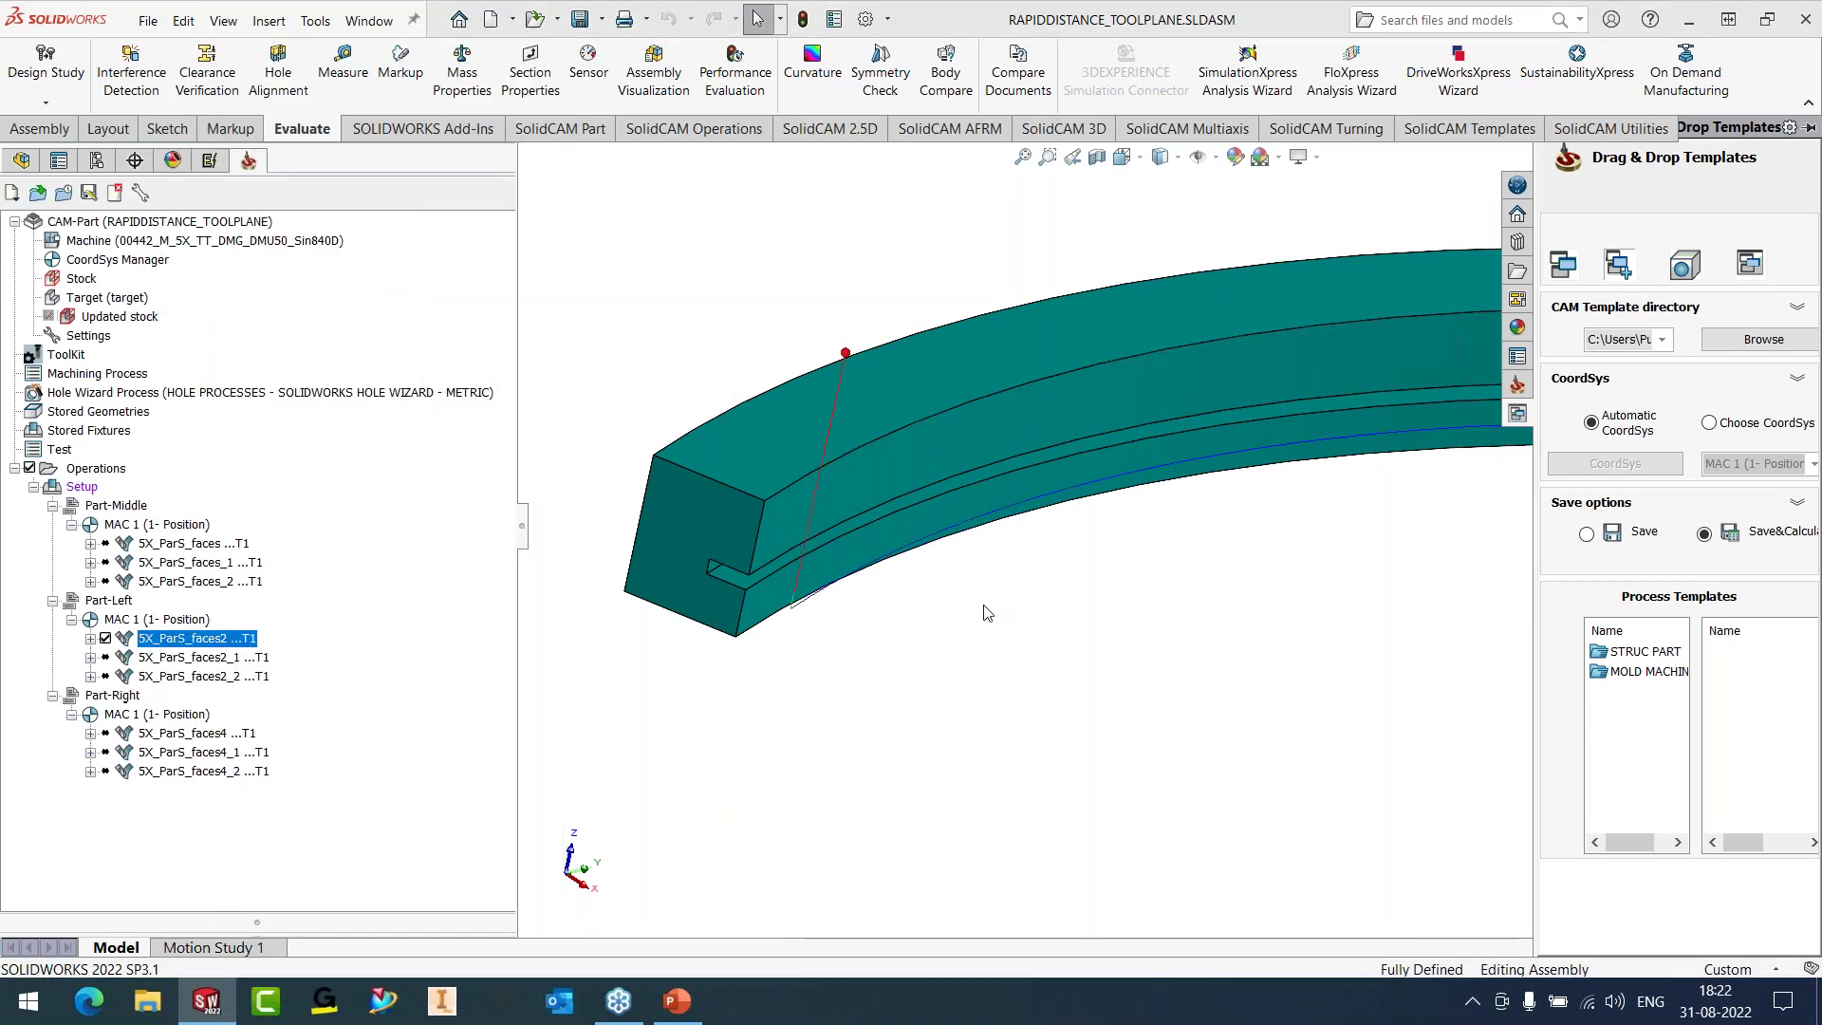
- Simulate the 5X_ParS_faces2 approach, examine the disc cutter's entry at the slot end up close, and close the simulation
right_click(228, 639)
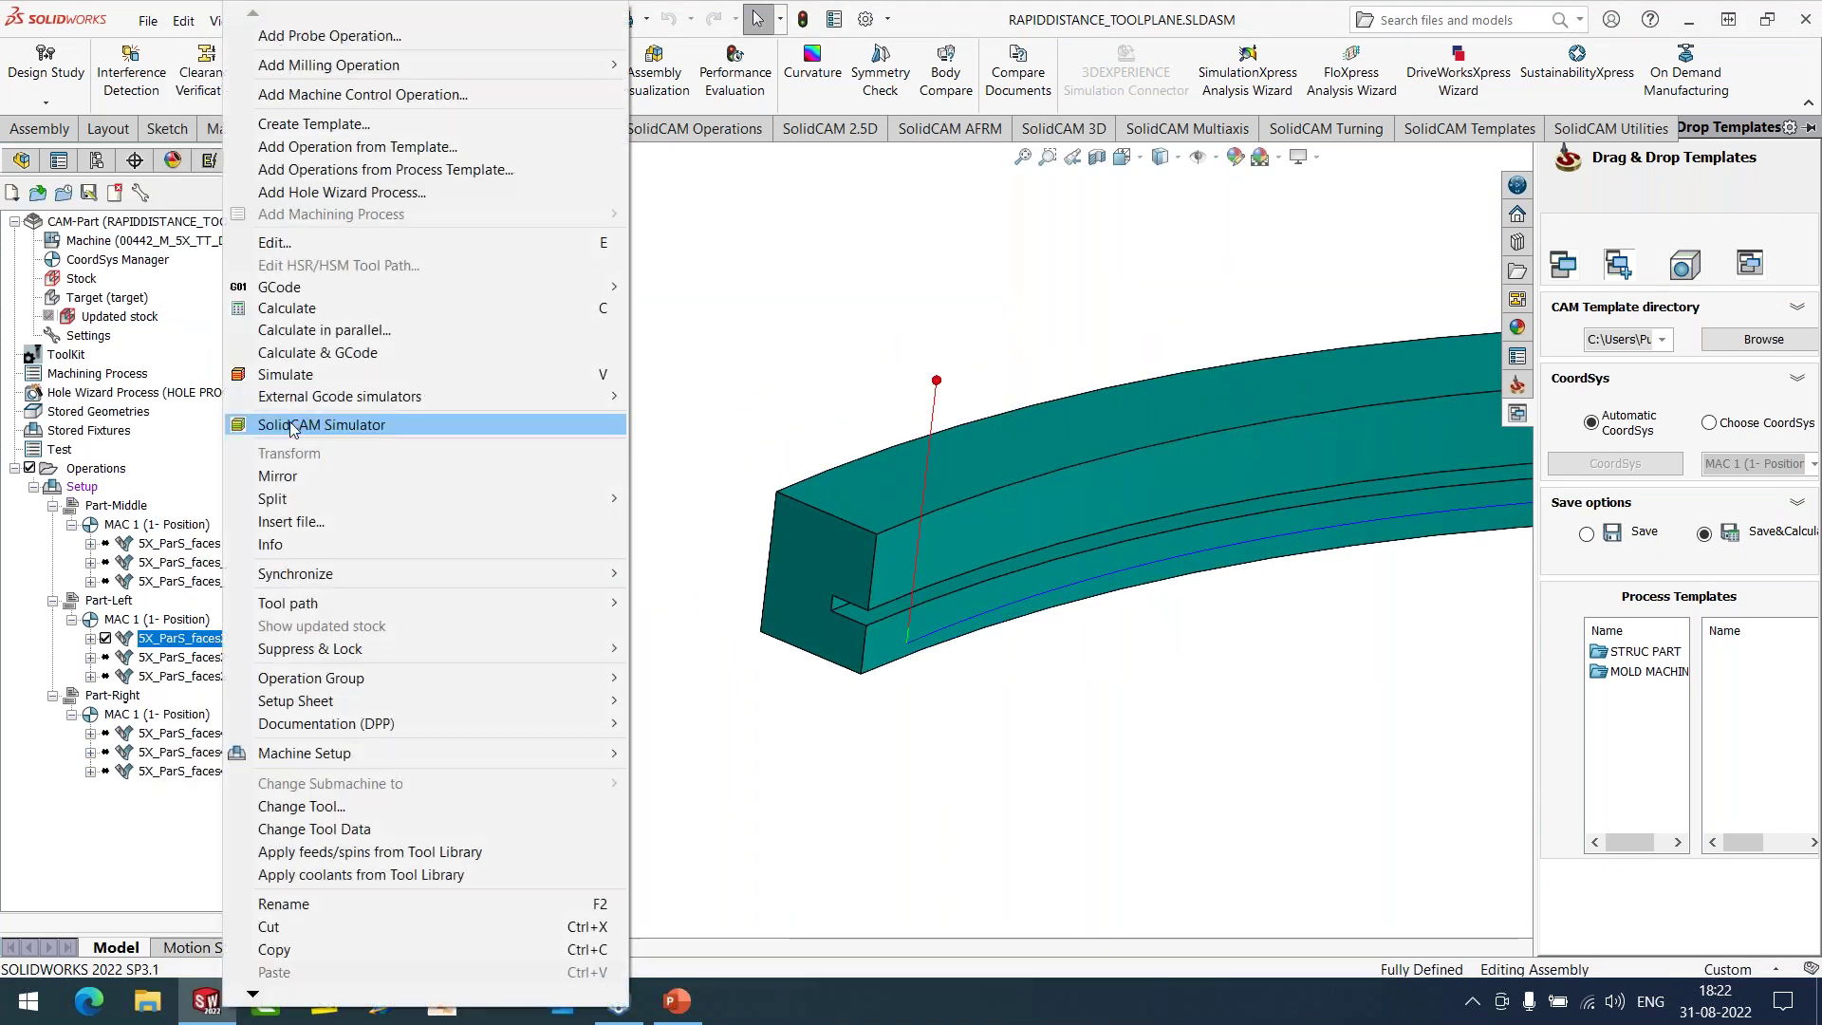
click(289, 374)
click(160, 661)
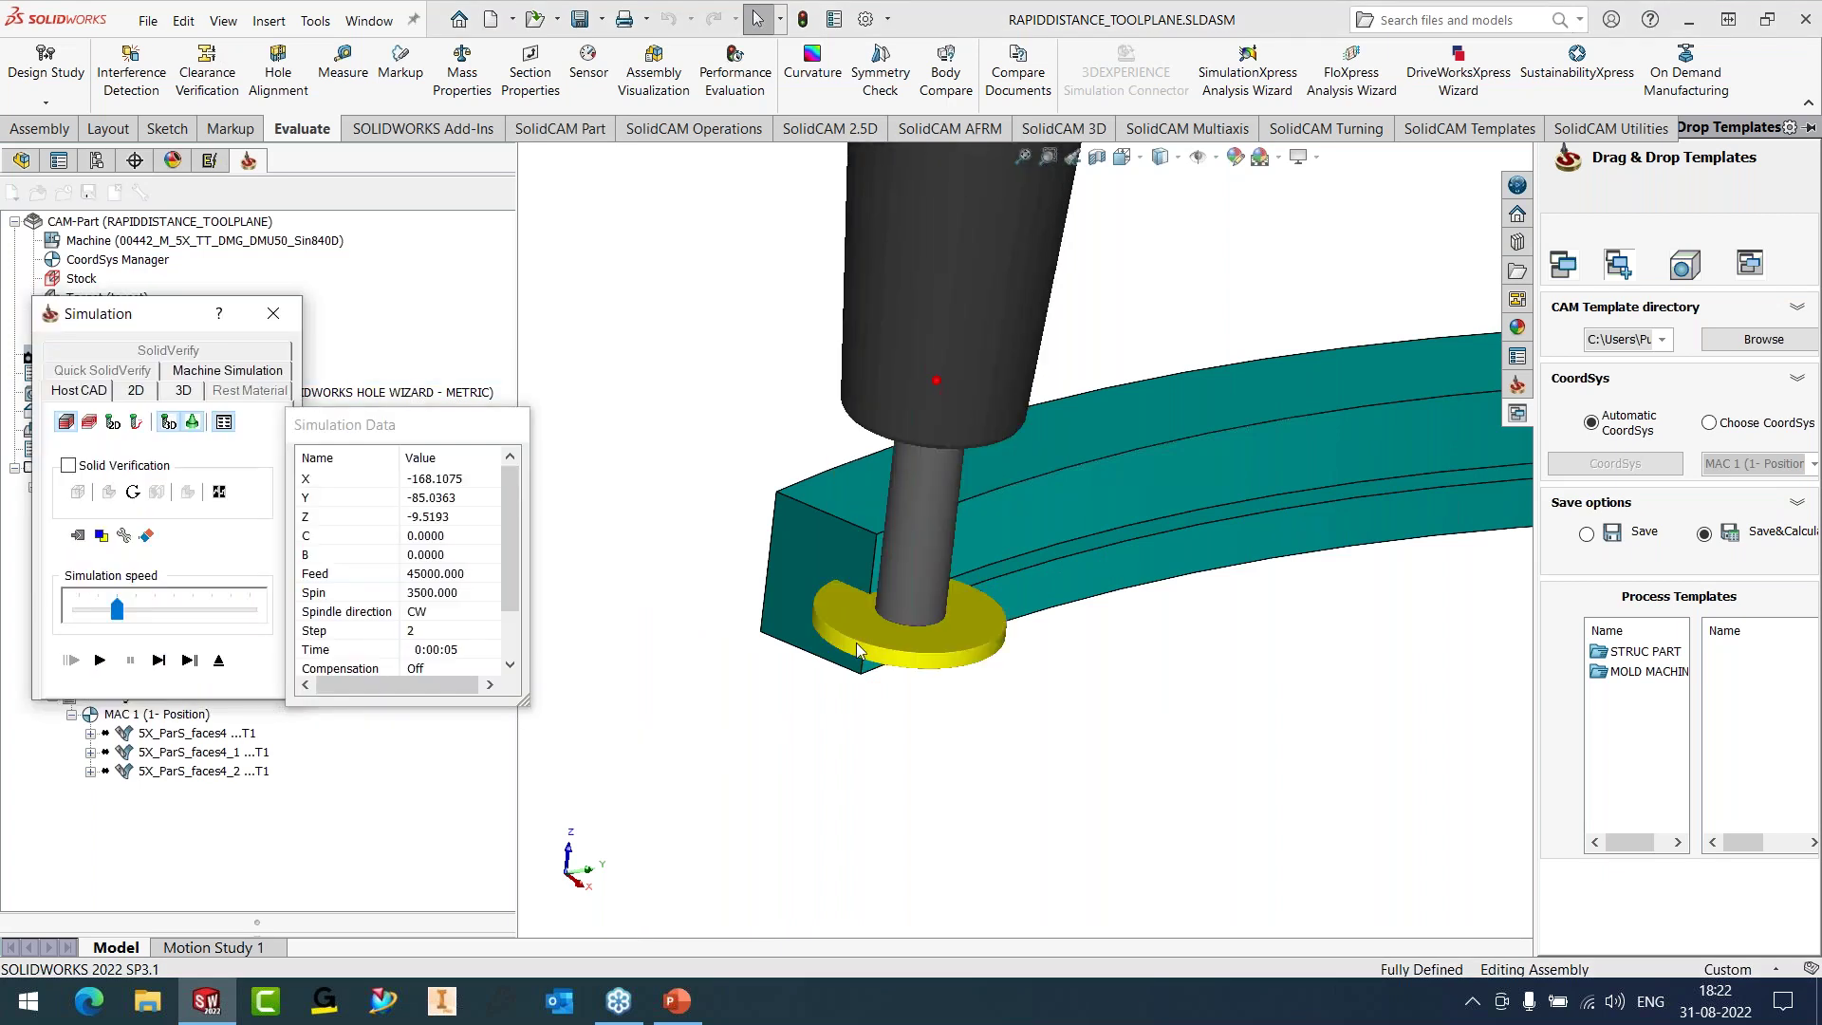
scroll(858, 653, down, 4)
middle_drag(939, 533, 926, 598)
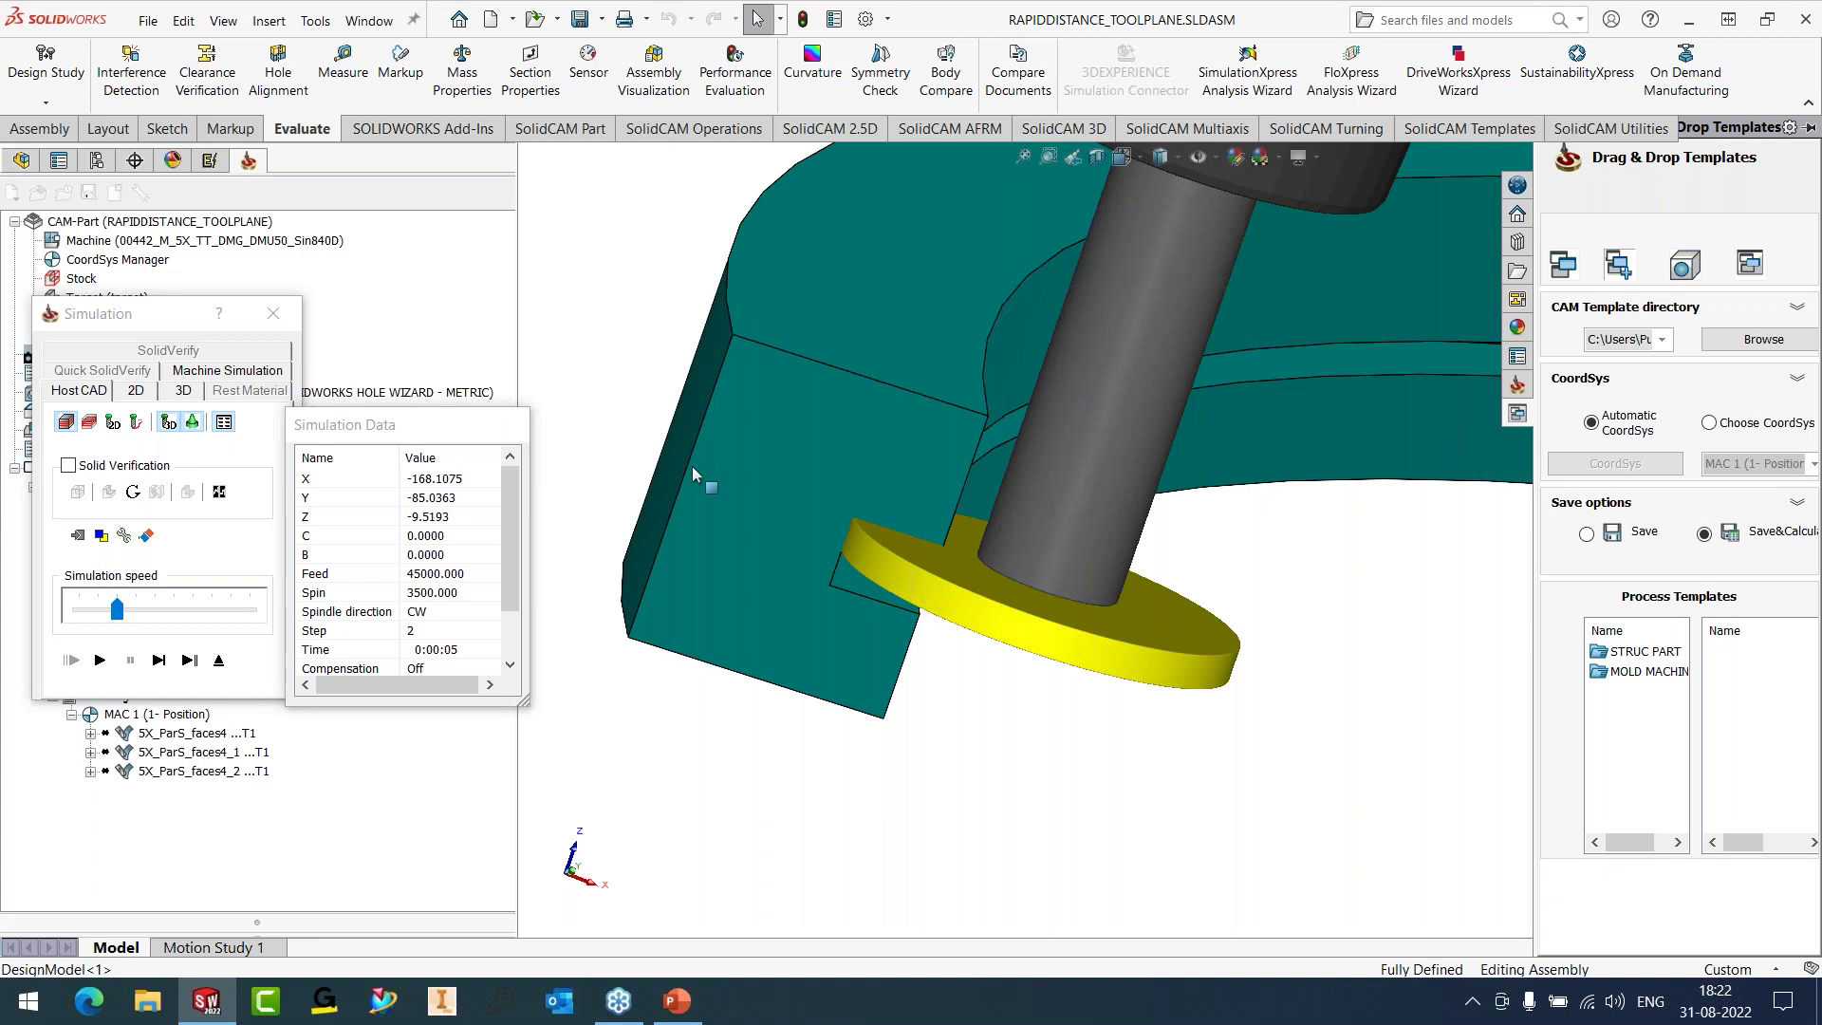
click(282, 314)
- Open 5X_ParS_faces2_1 for editing, review its level distances and the rapid distance in tool plane option, and save and calculate it
click(149, 657)
right_click(149, 657)
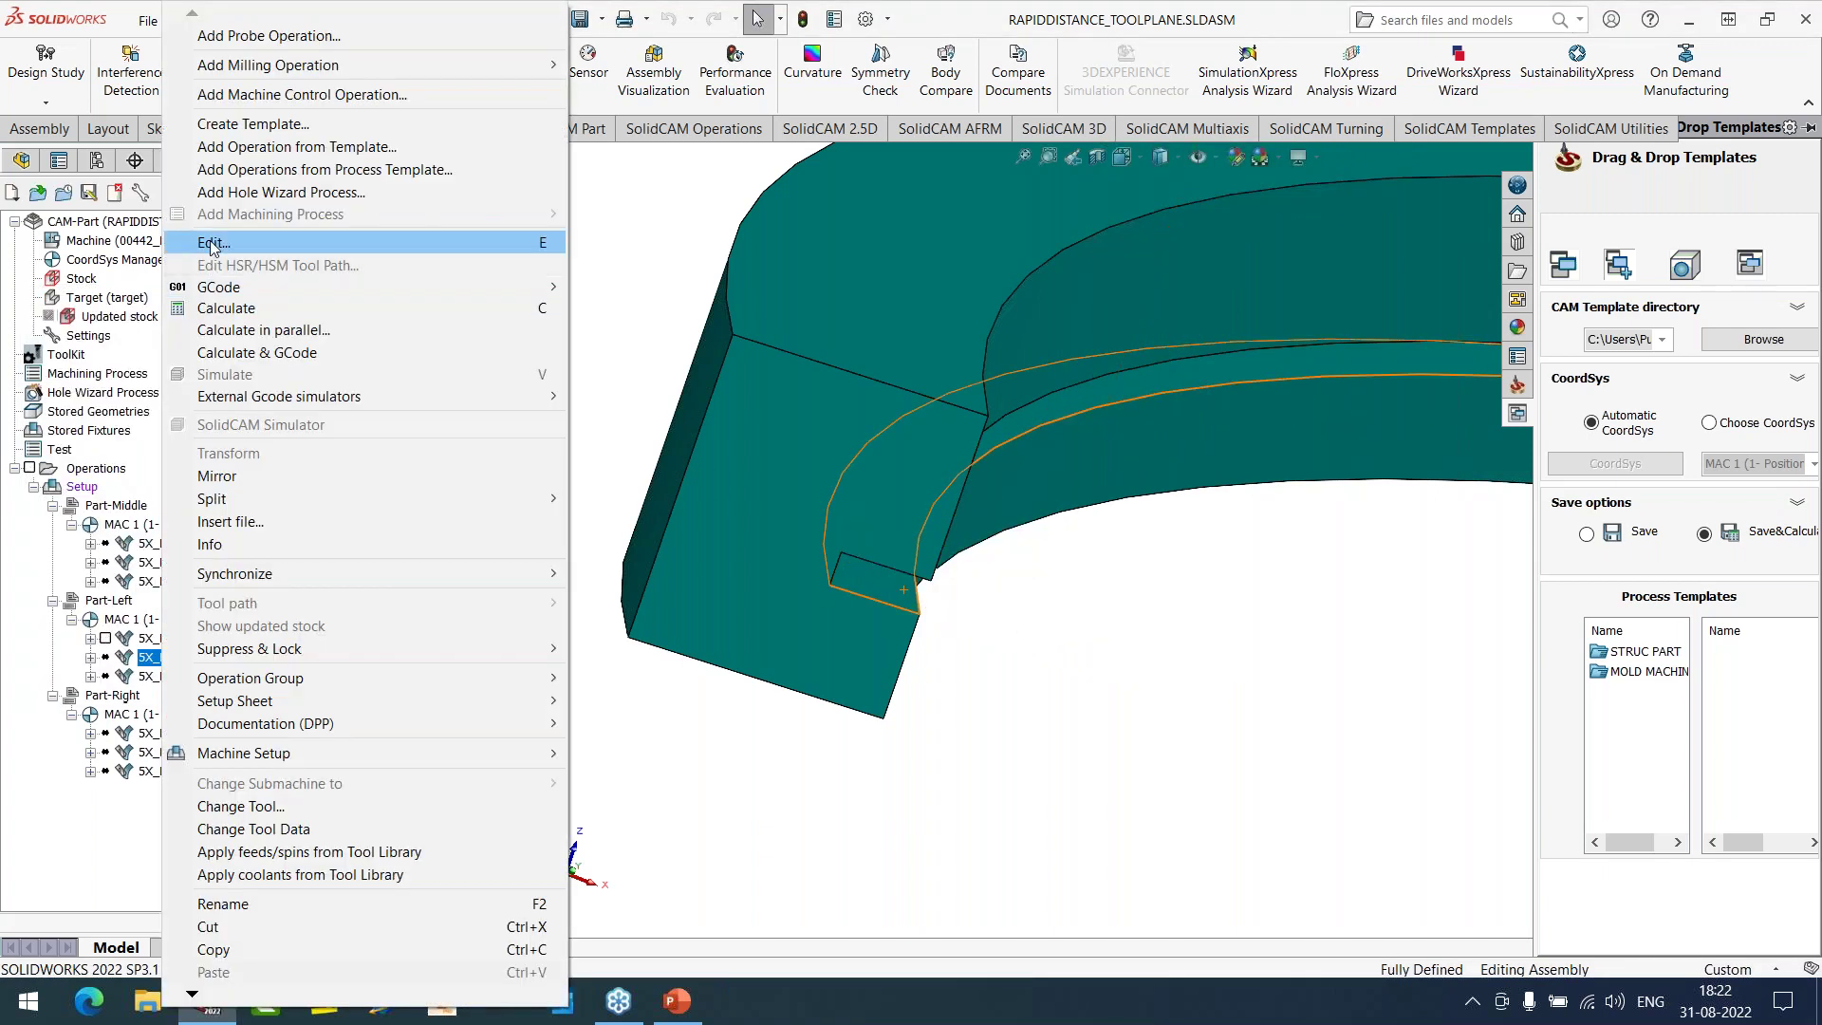
click(212, 243)
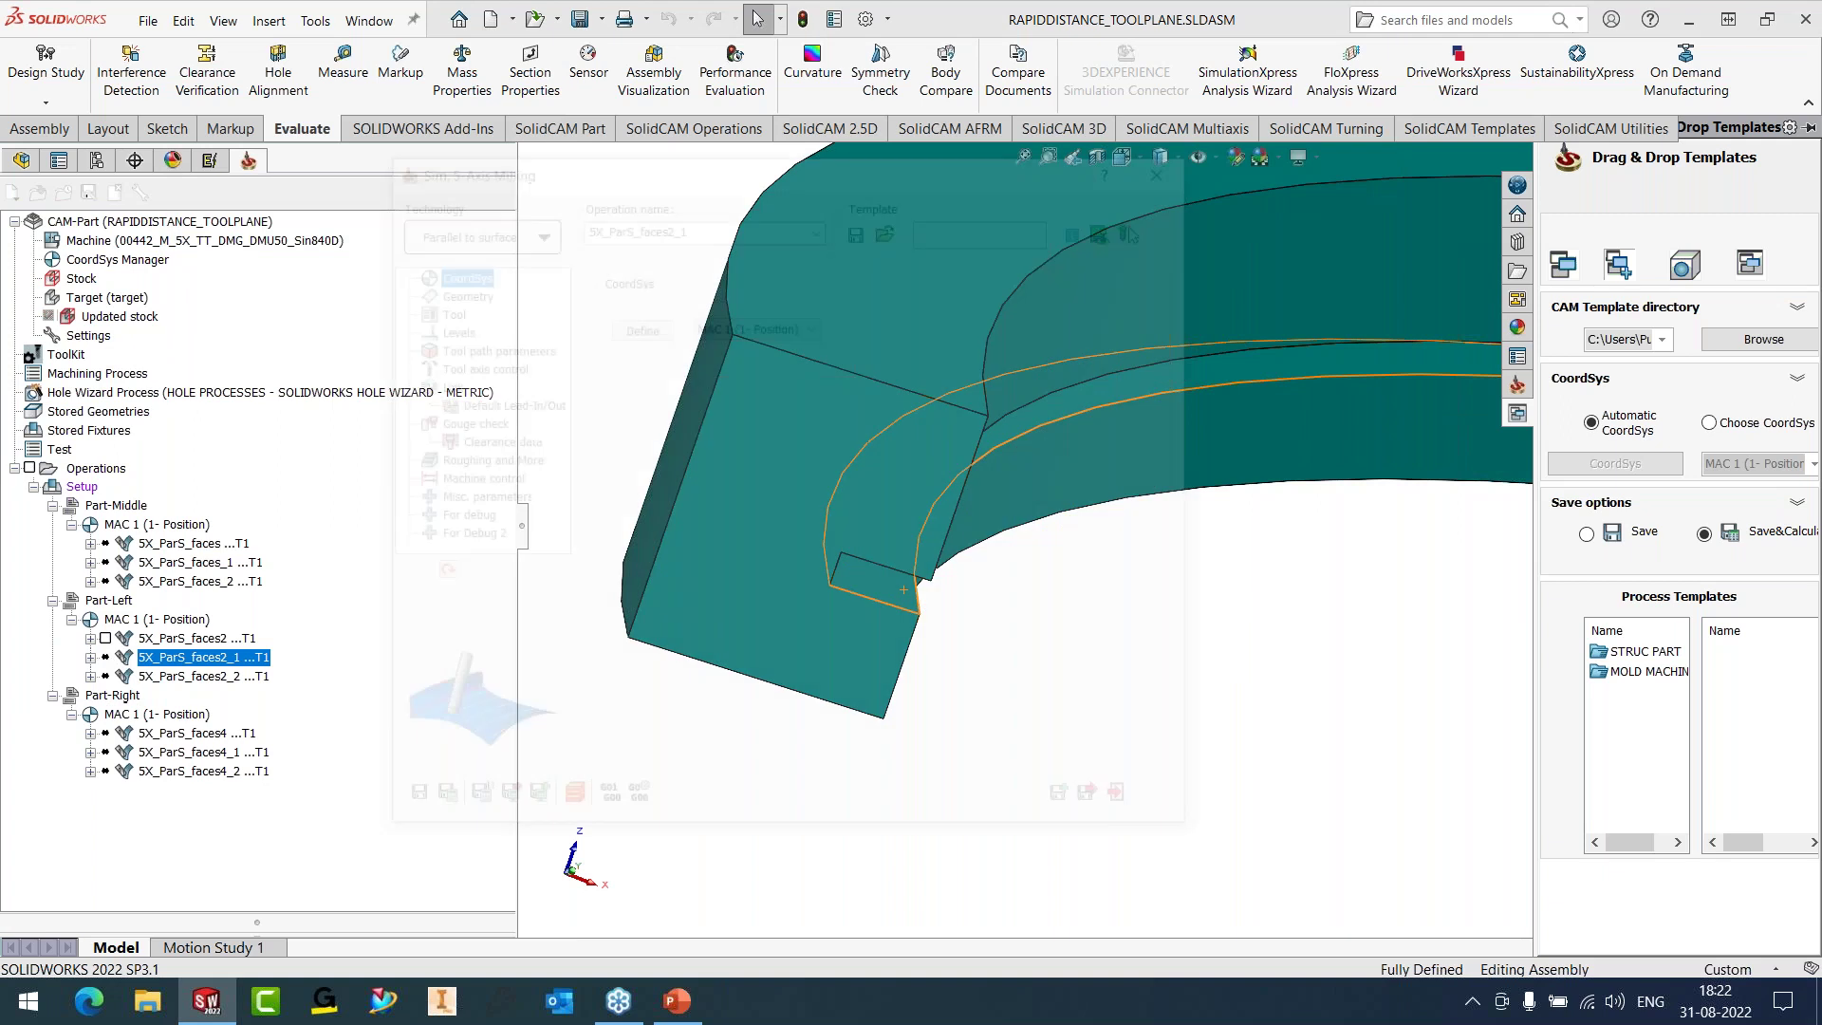
click(448, 328)
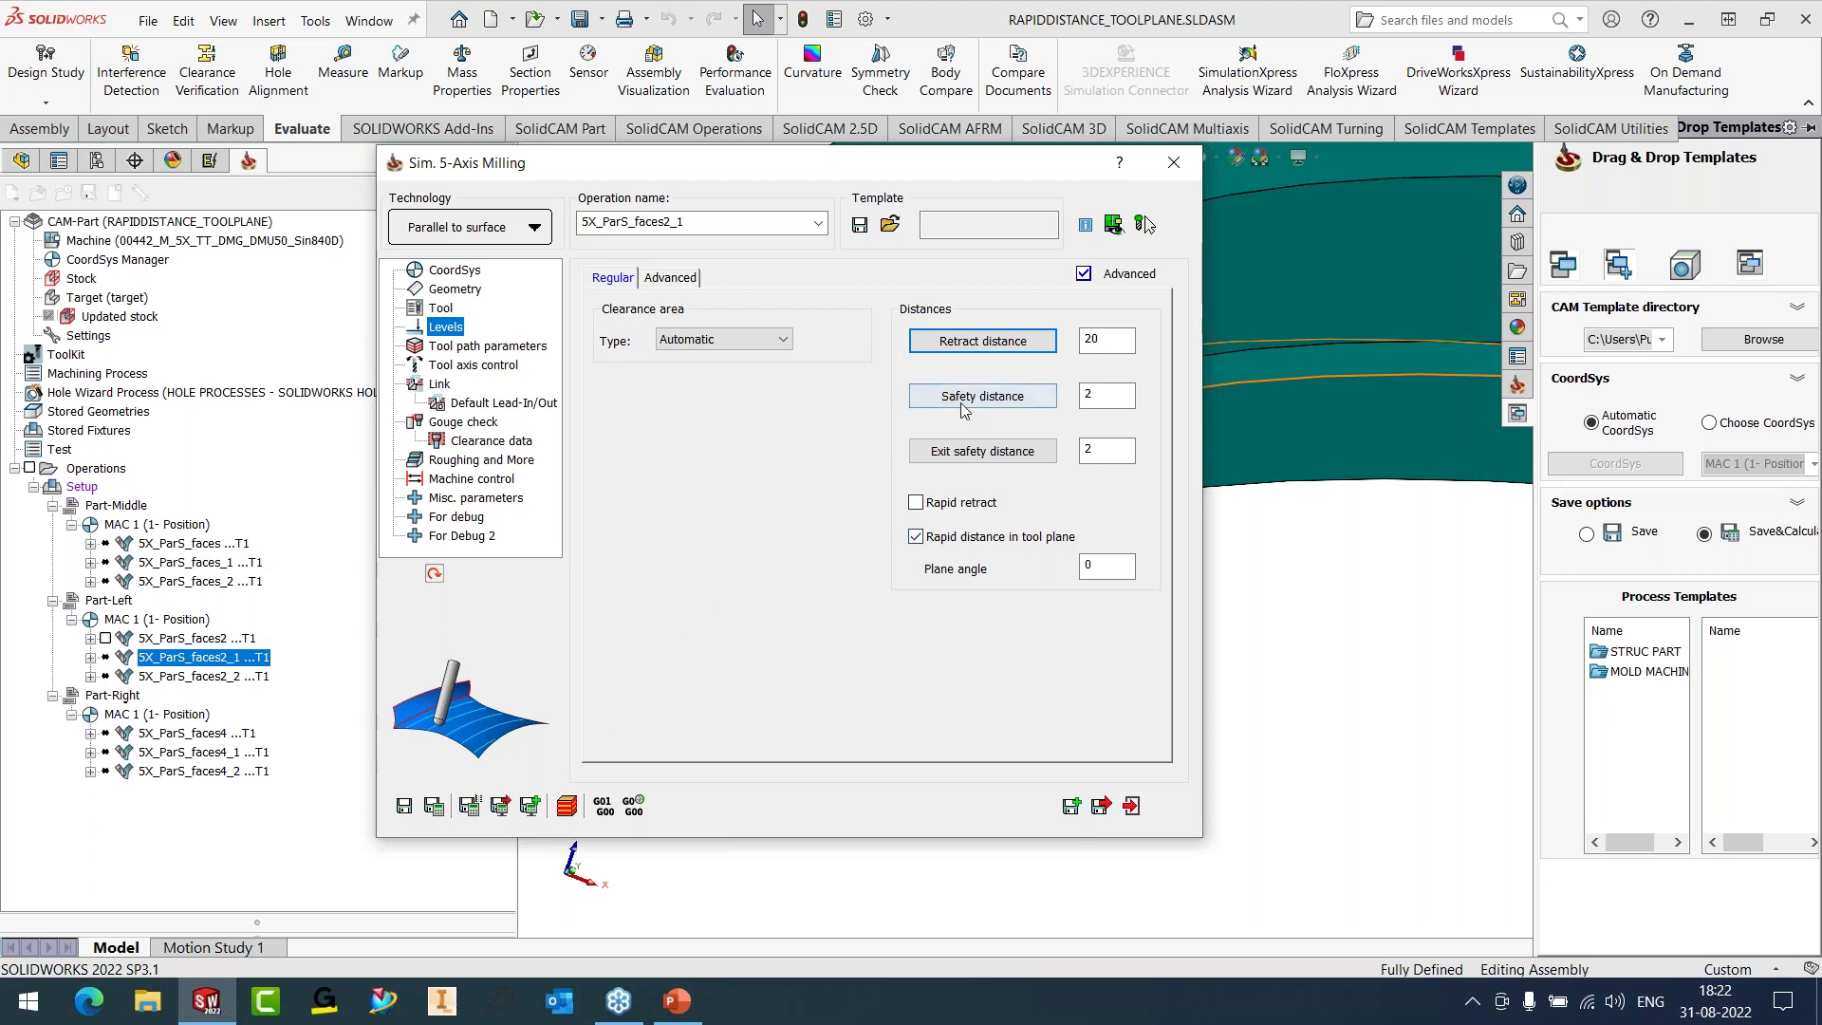
click(1098, 348)
double_click(1098, 348)
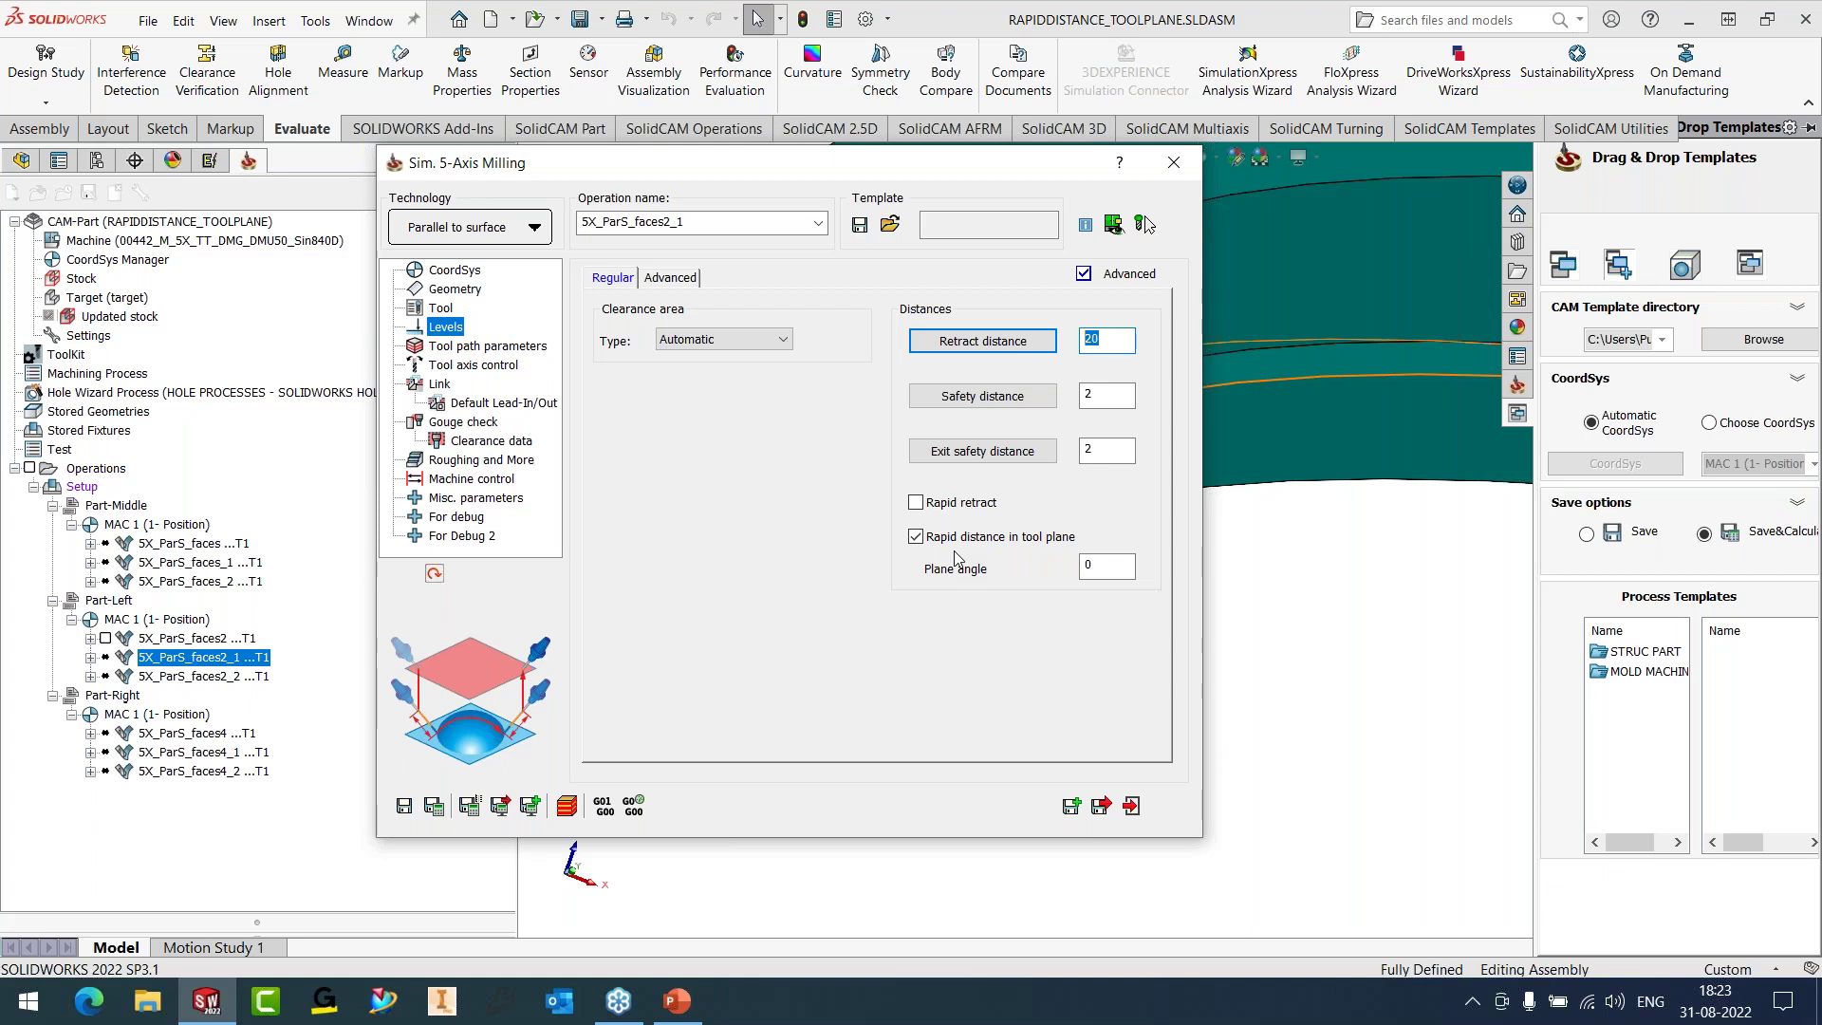
click(434, 806)
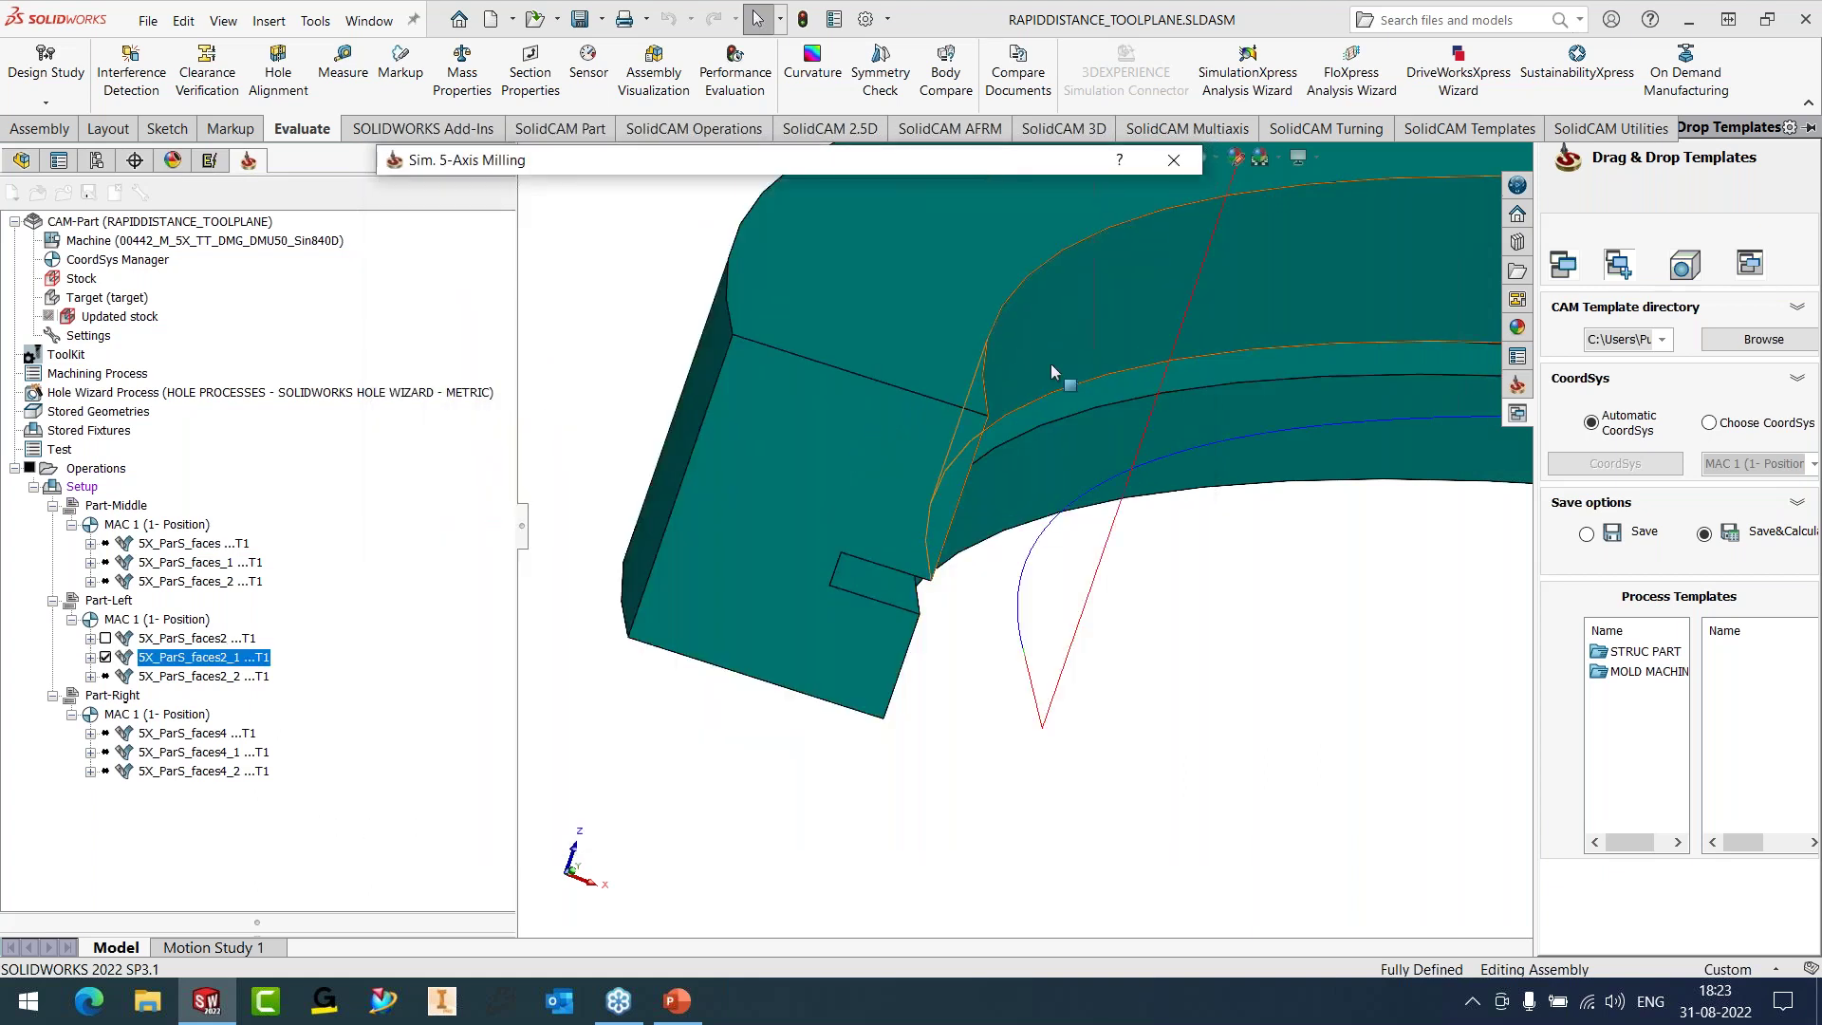
- Examine the 5X_ParS_faces2_1 approach and retract moves, simulate the cutter along the slot, and exit the simulation
middle_drag(1044, 474, 963, 532)
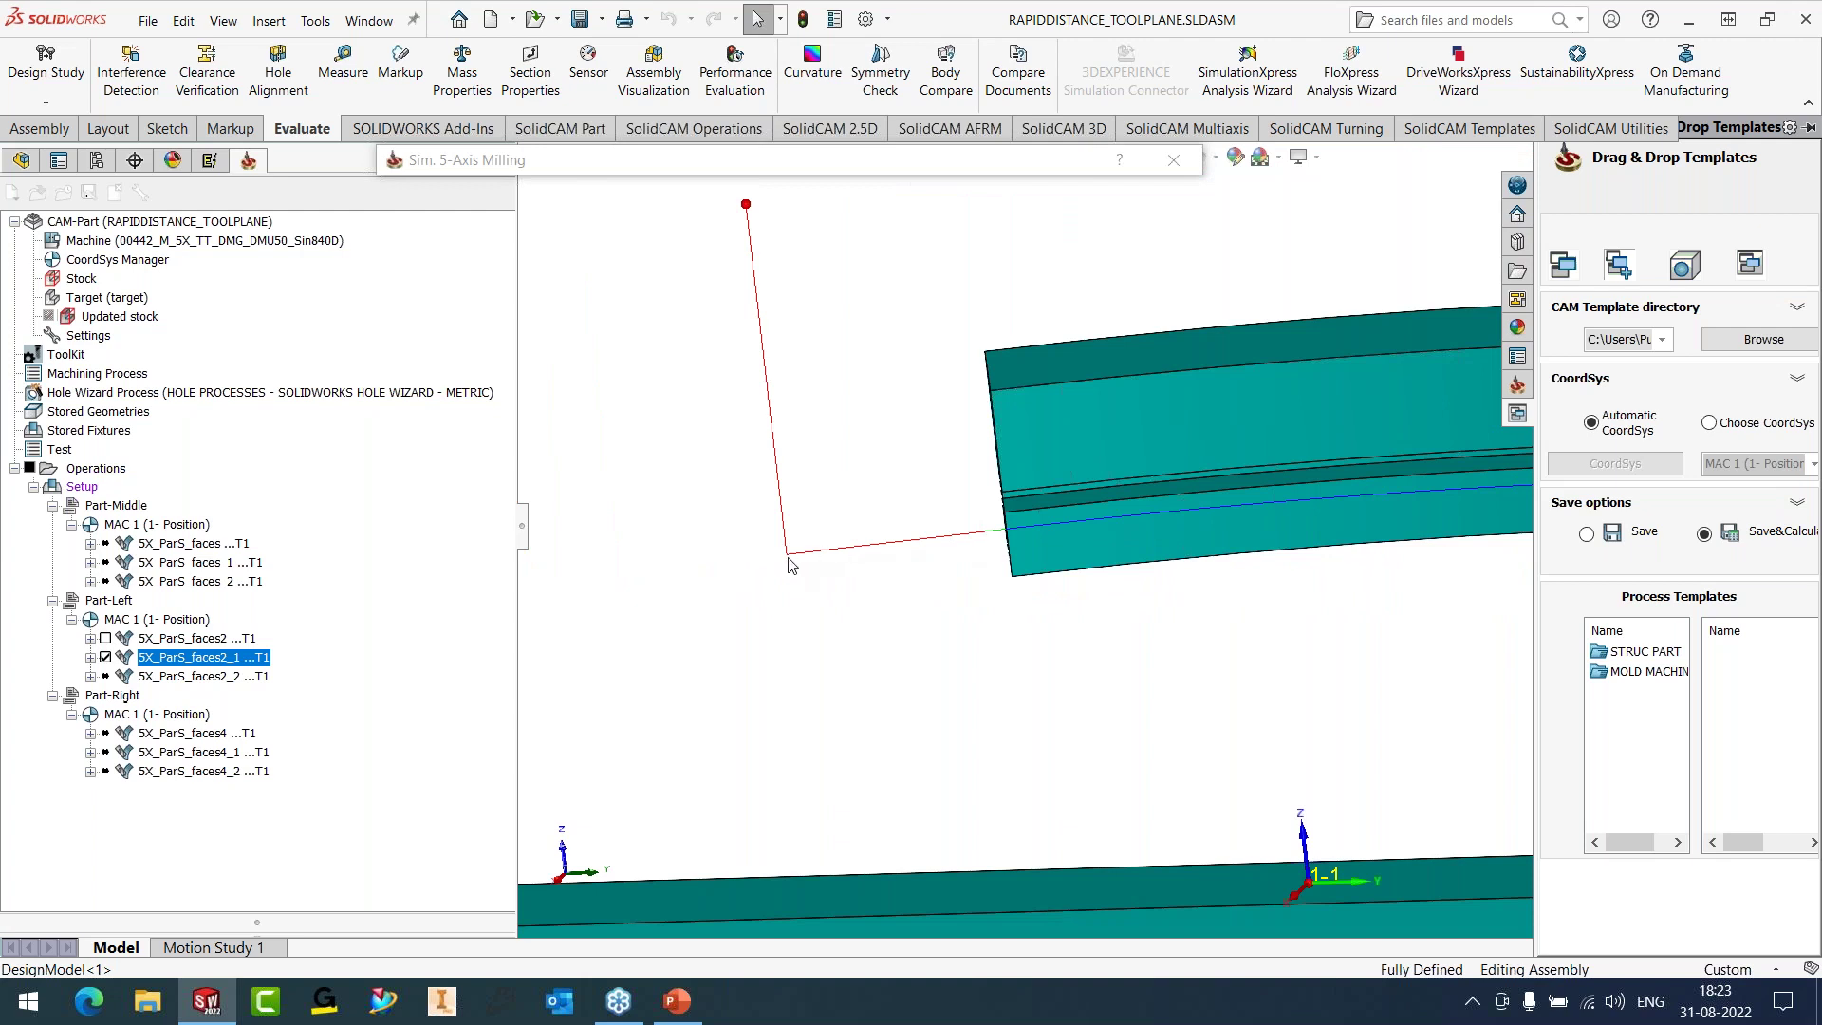
click(643, 180)
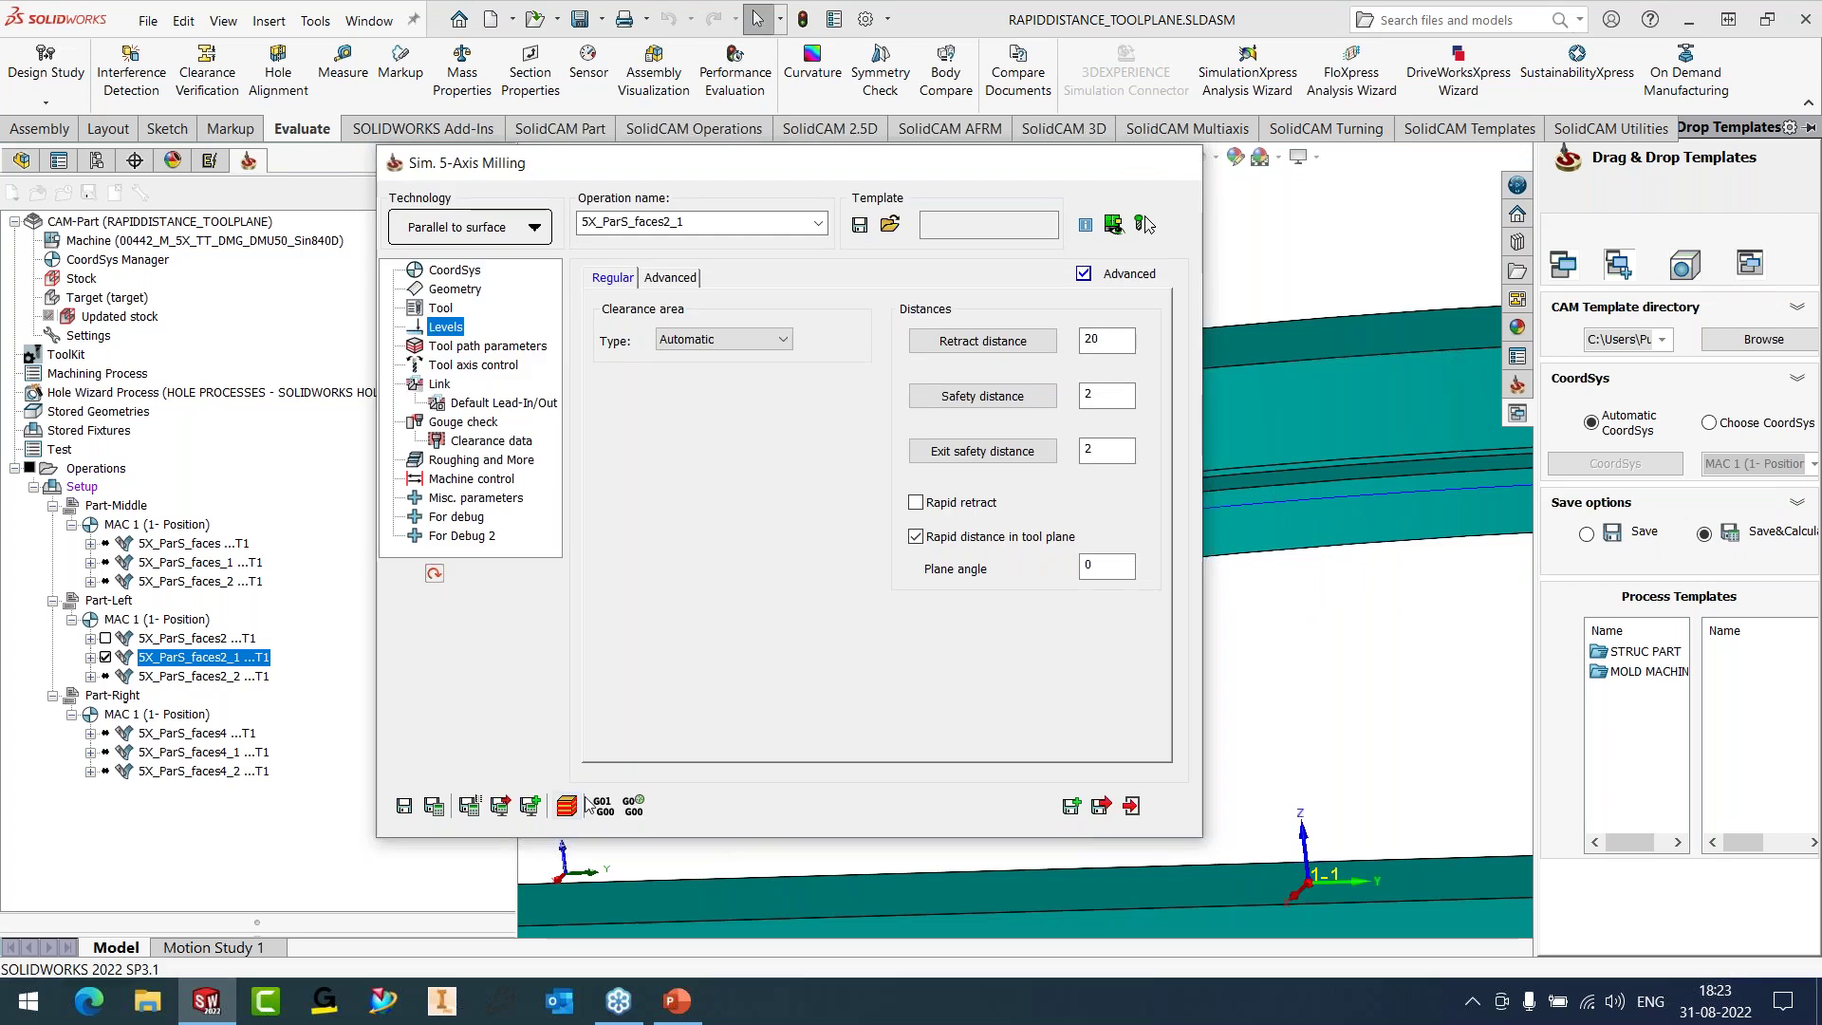
click(446, 830)
click(158, 659)
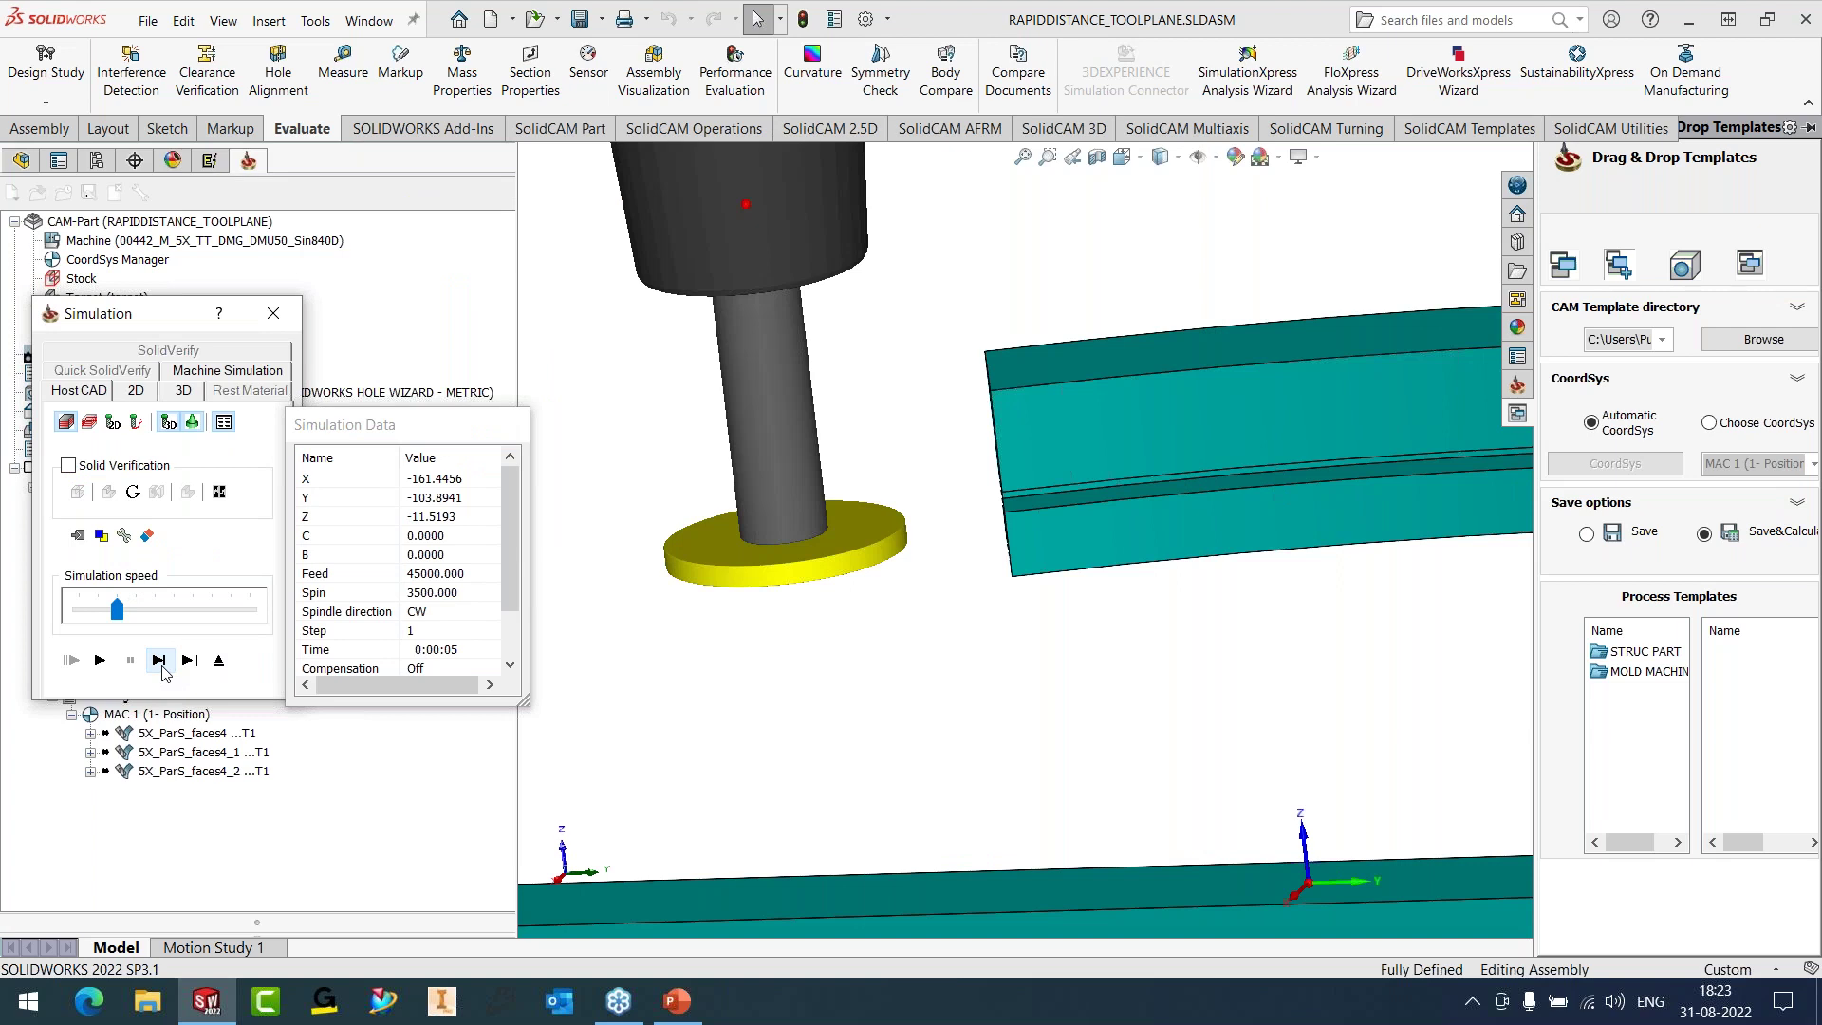
click(160, 661)
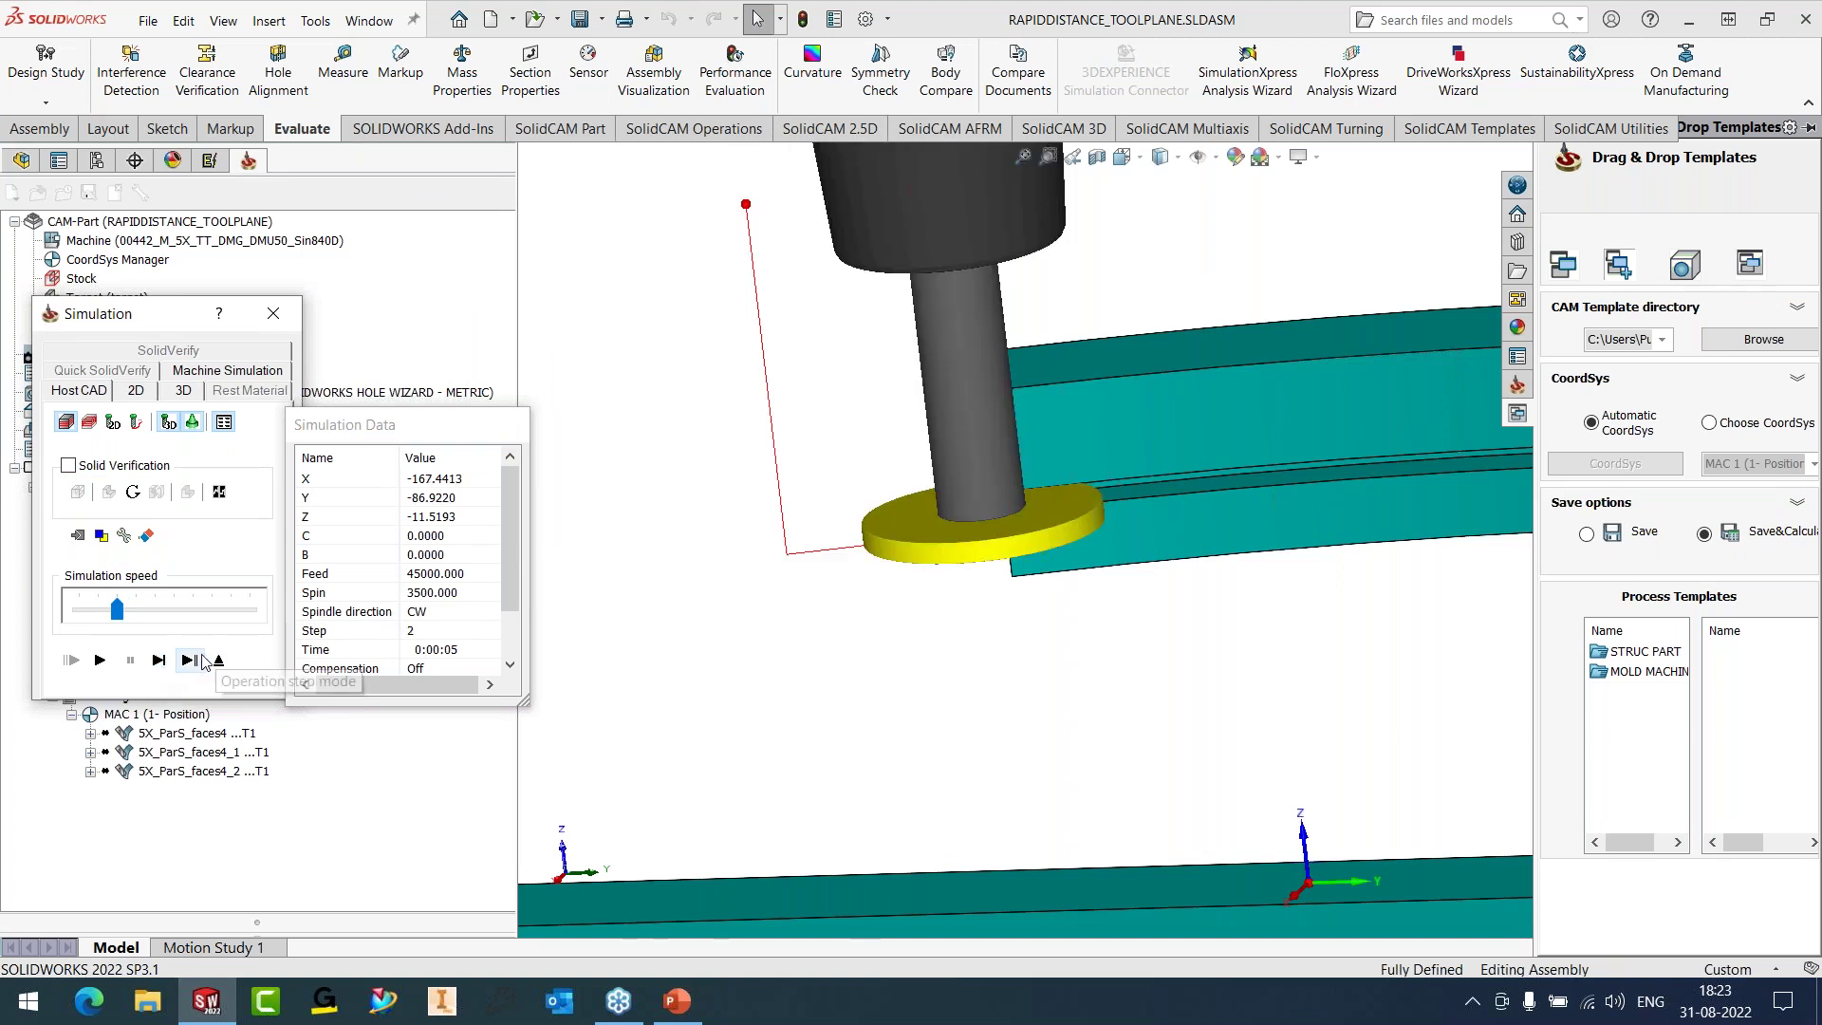
click(201, 660)
scroll(1225, 520, up, 5)
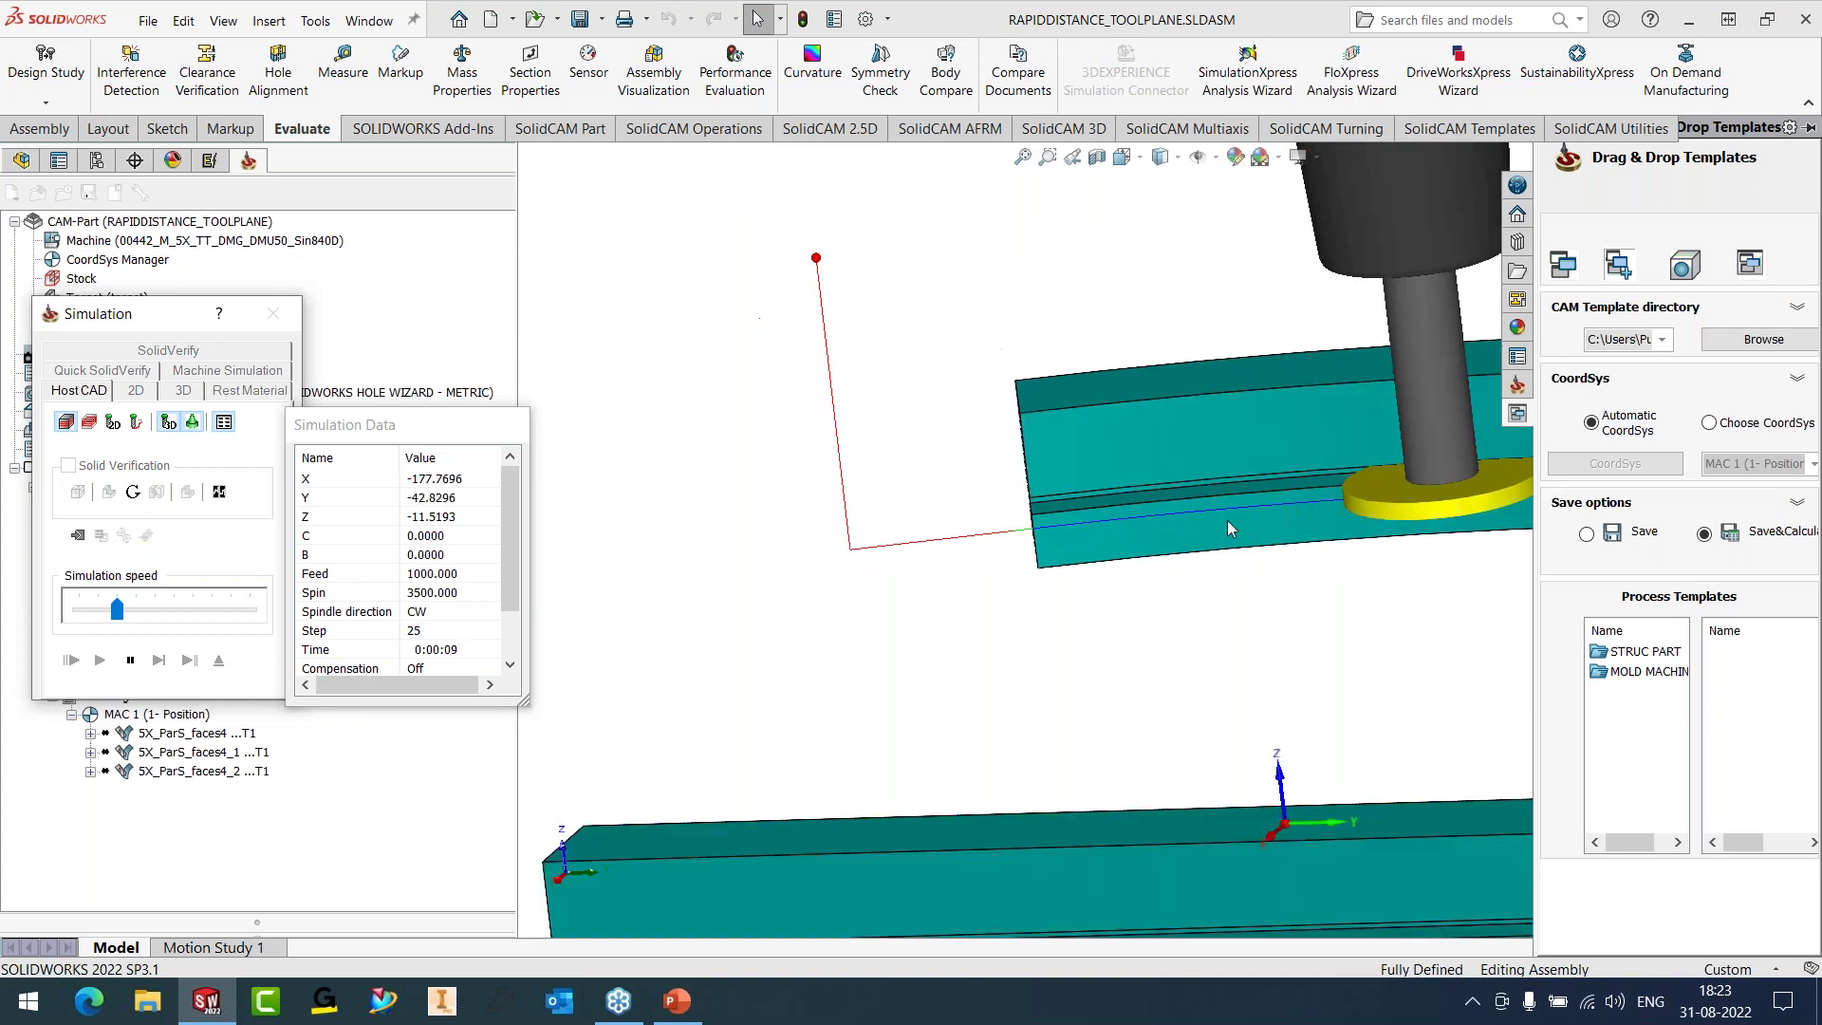
scroll(1371, 535, down, 5)
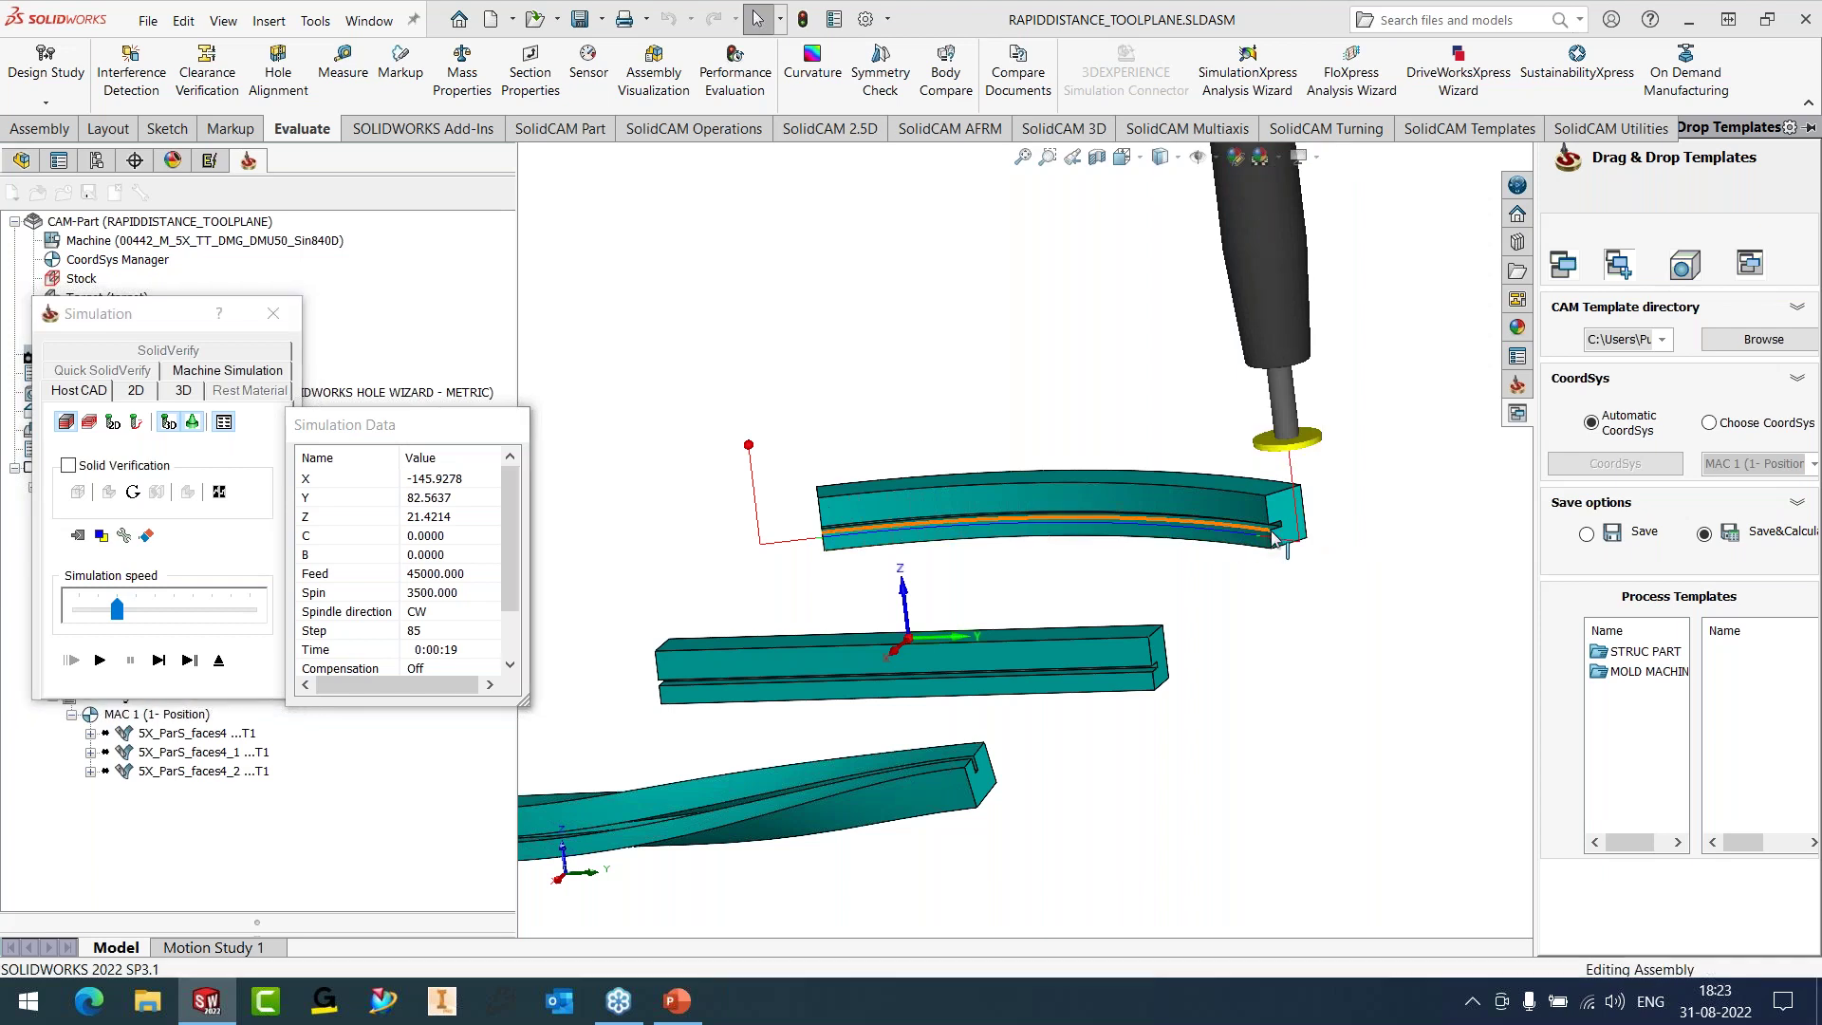
scroll(1101, 548, down, 5)
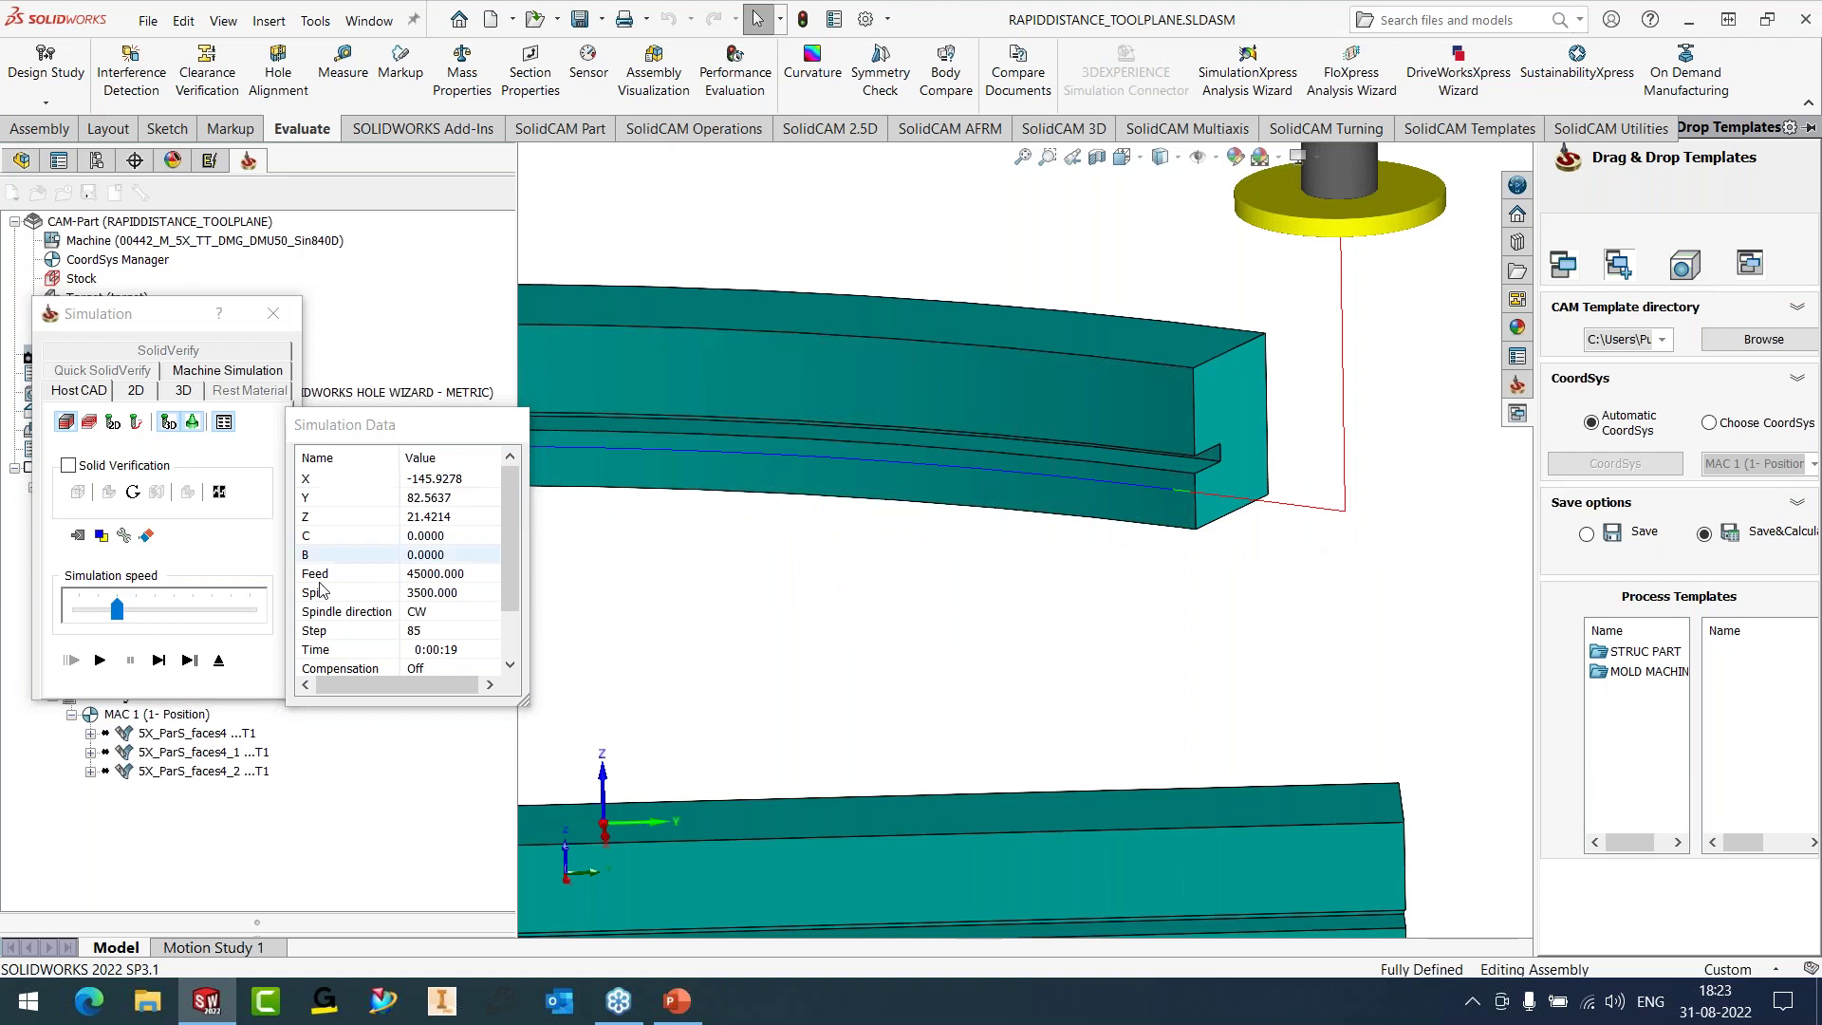
click(220, 662)
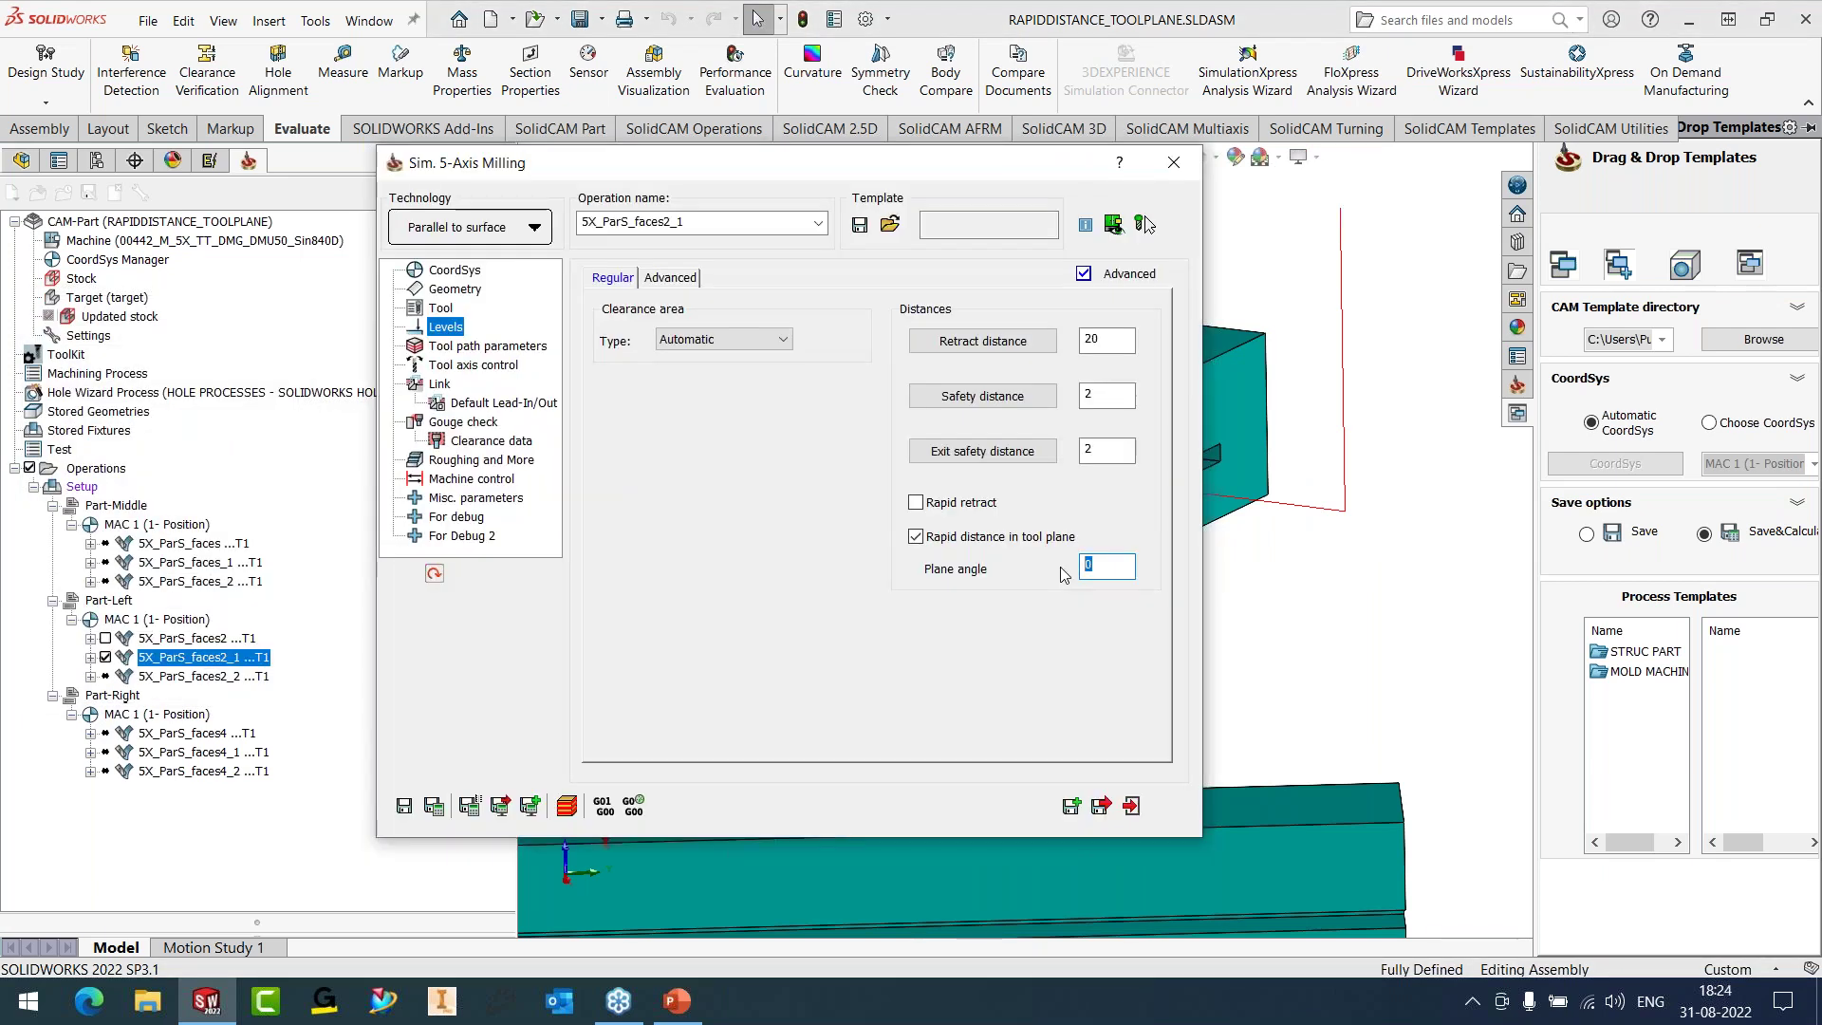
- Set the plane angle of 5X_ParS_faces2_1's rapid distance in tool plane to 45, and save and calculate the operation
text(45)
click(434, 806)
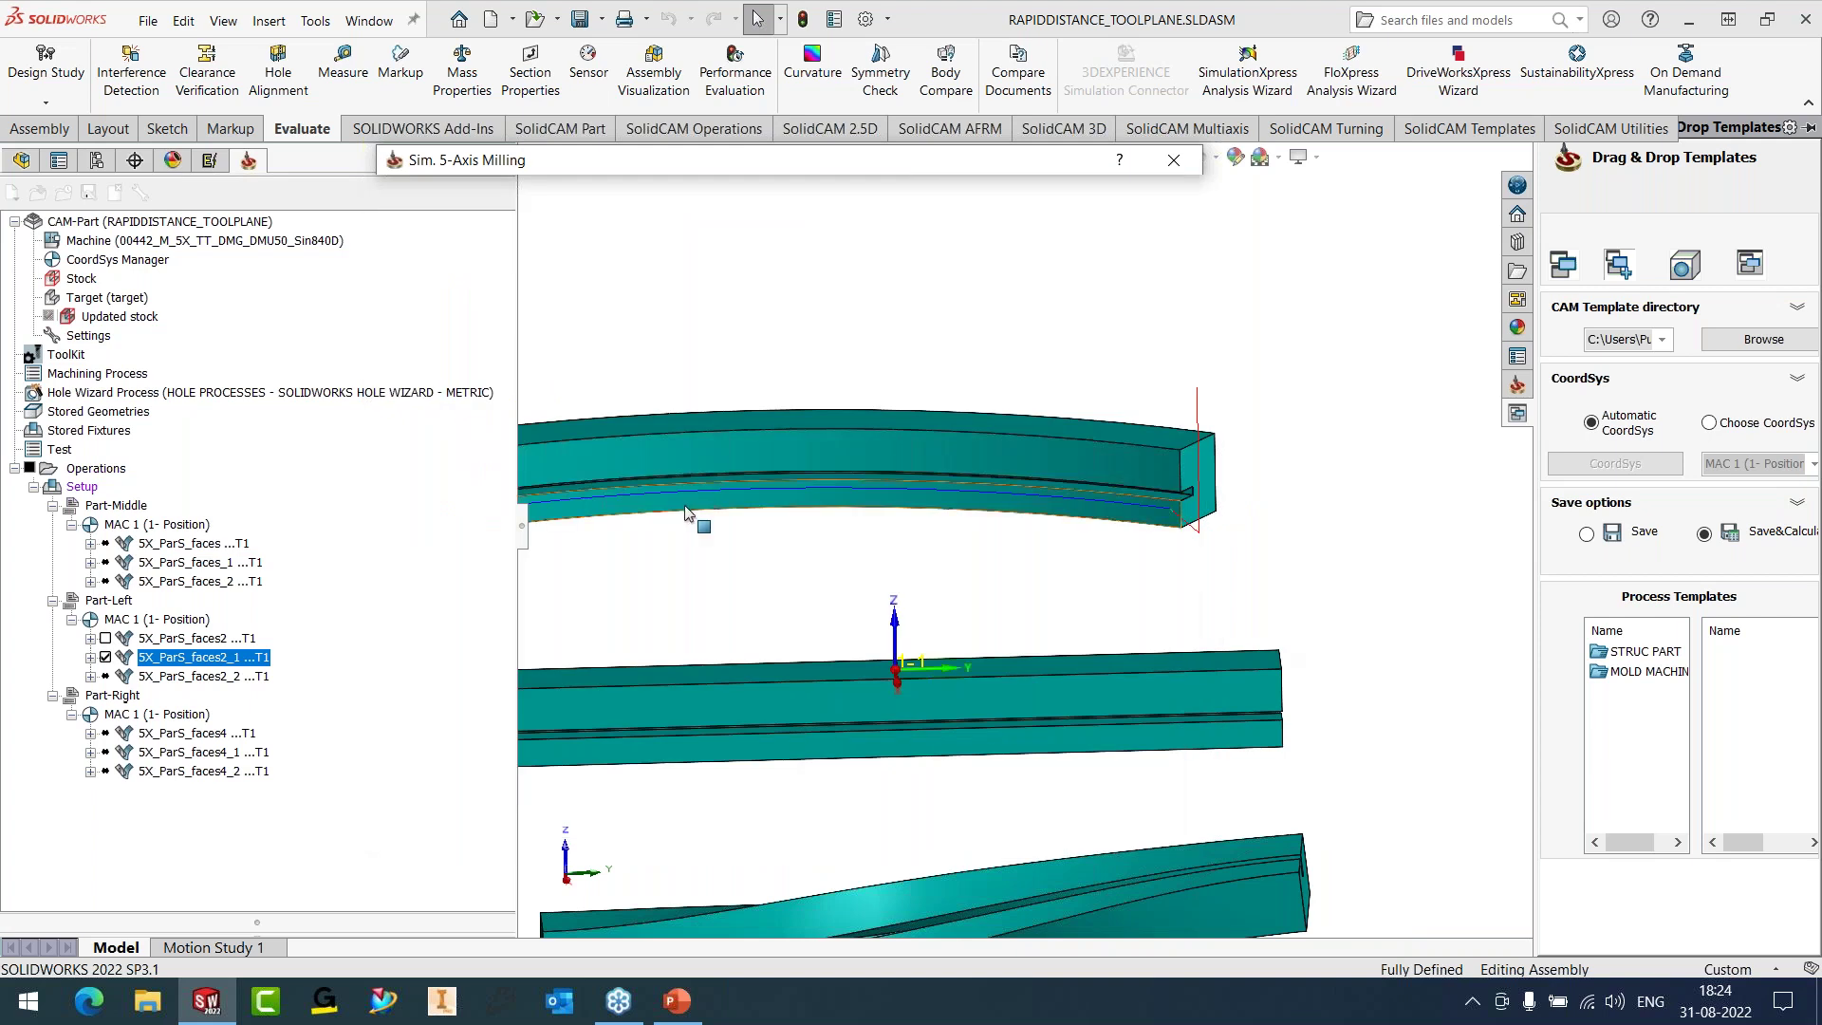
- Examine the recalculated entry and exit moves of 5X_ParS_faces2_1 at the curved part's ends and close the operation's settings
scroll(1090, 531, down, 5)
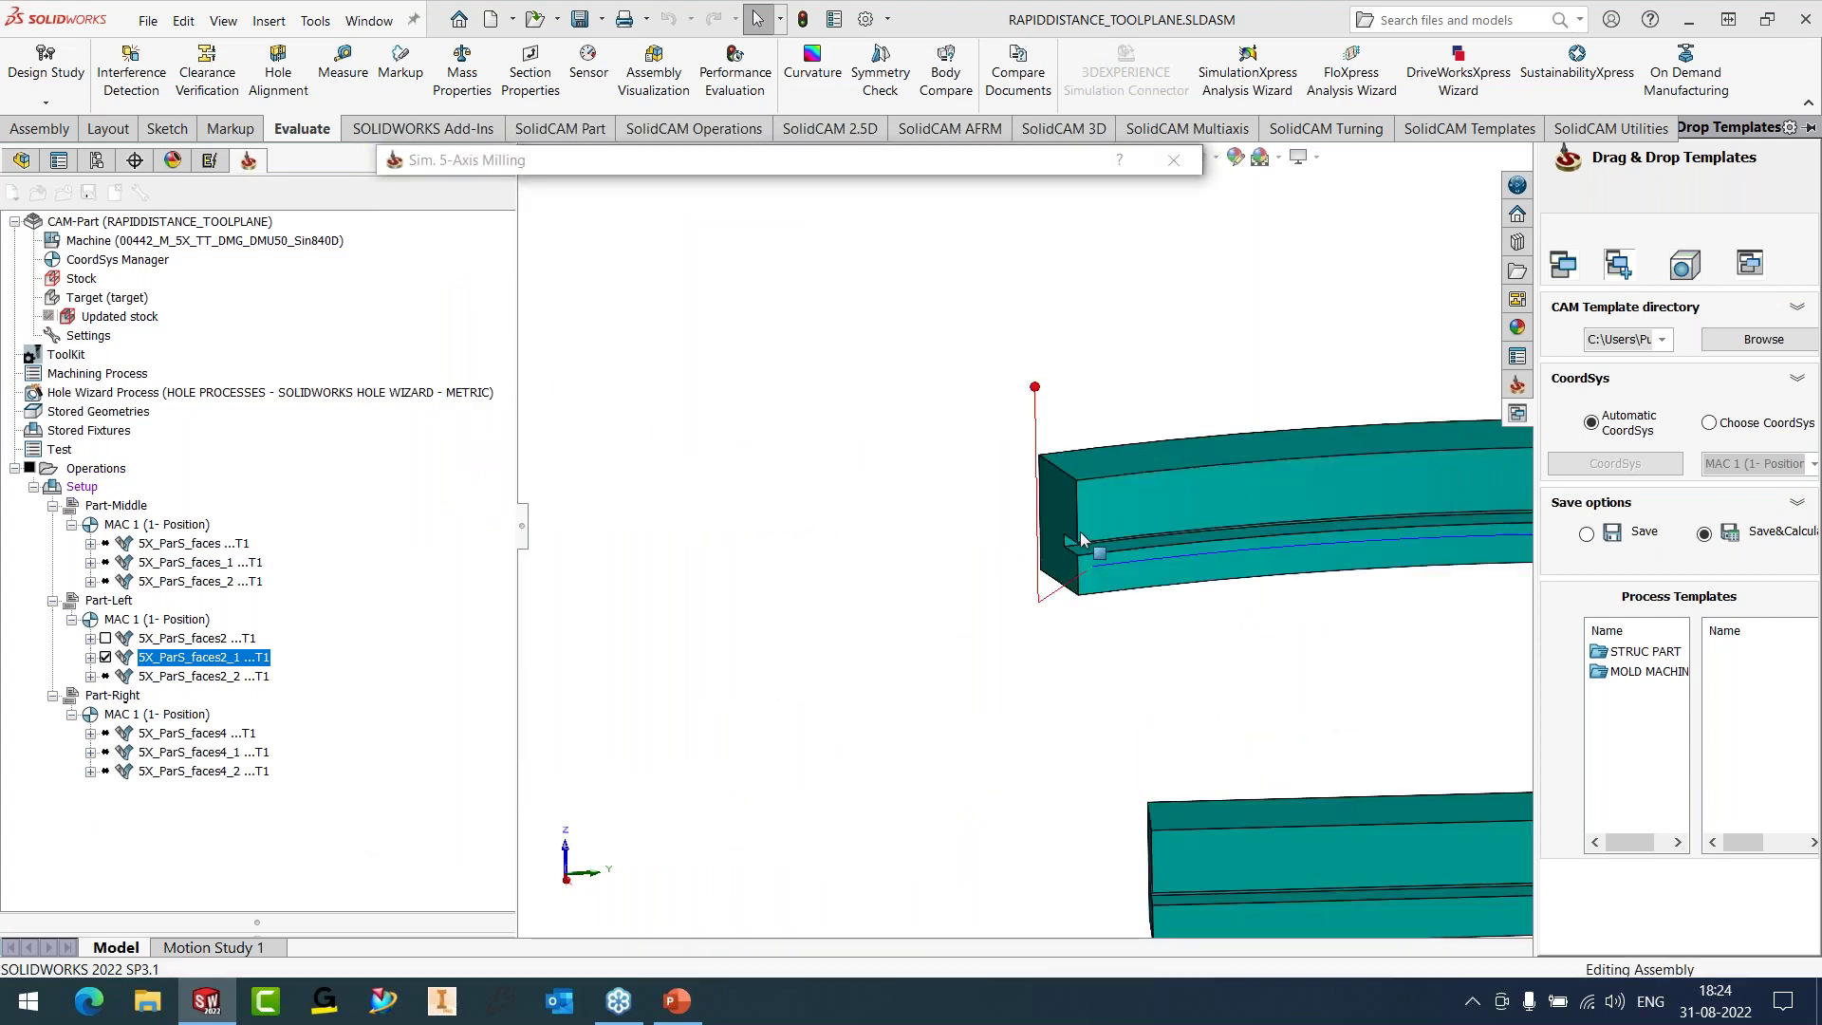
middle_drag(1080, 532, 1134, 566)
scroll(1134, 566, down, 2)
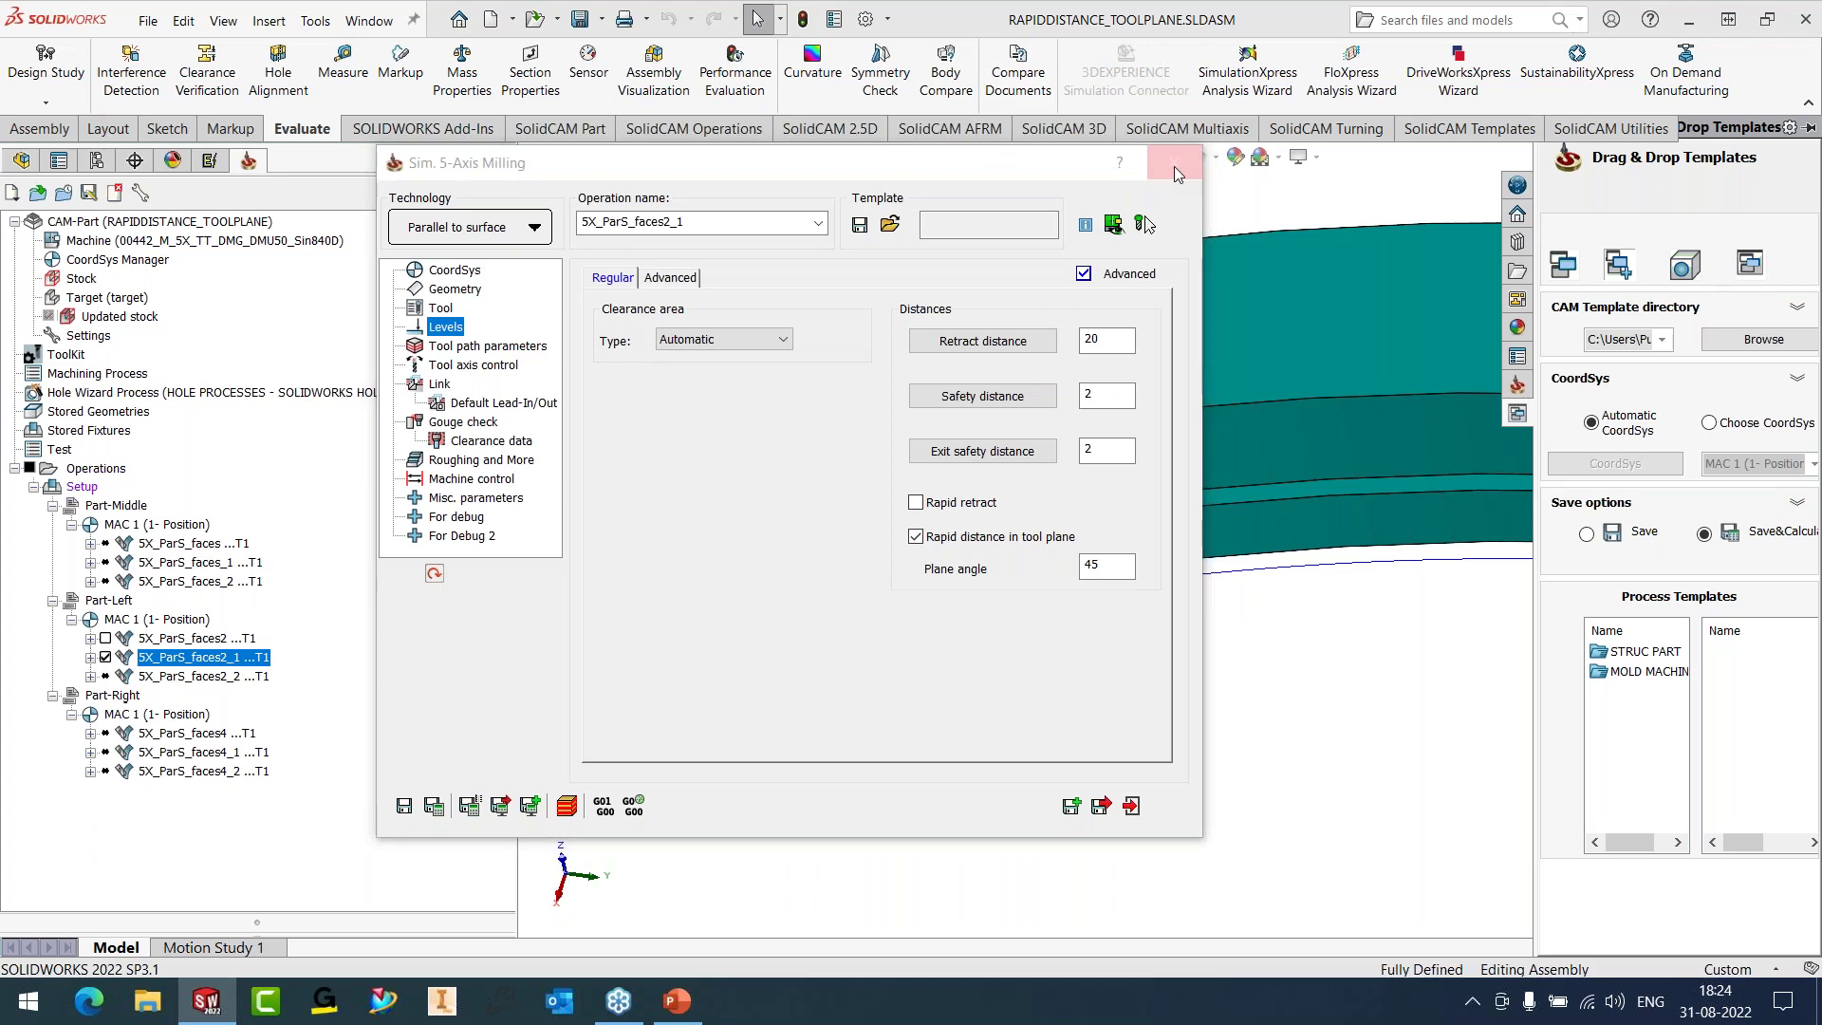
click(1174, 159)
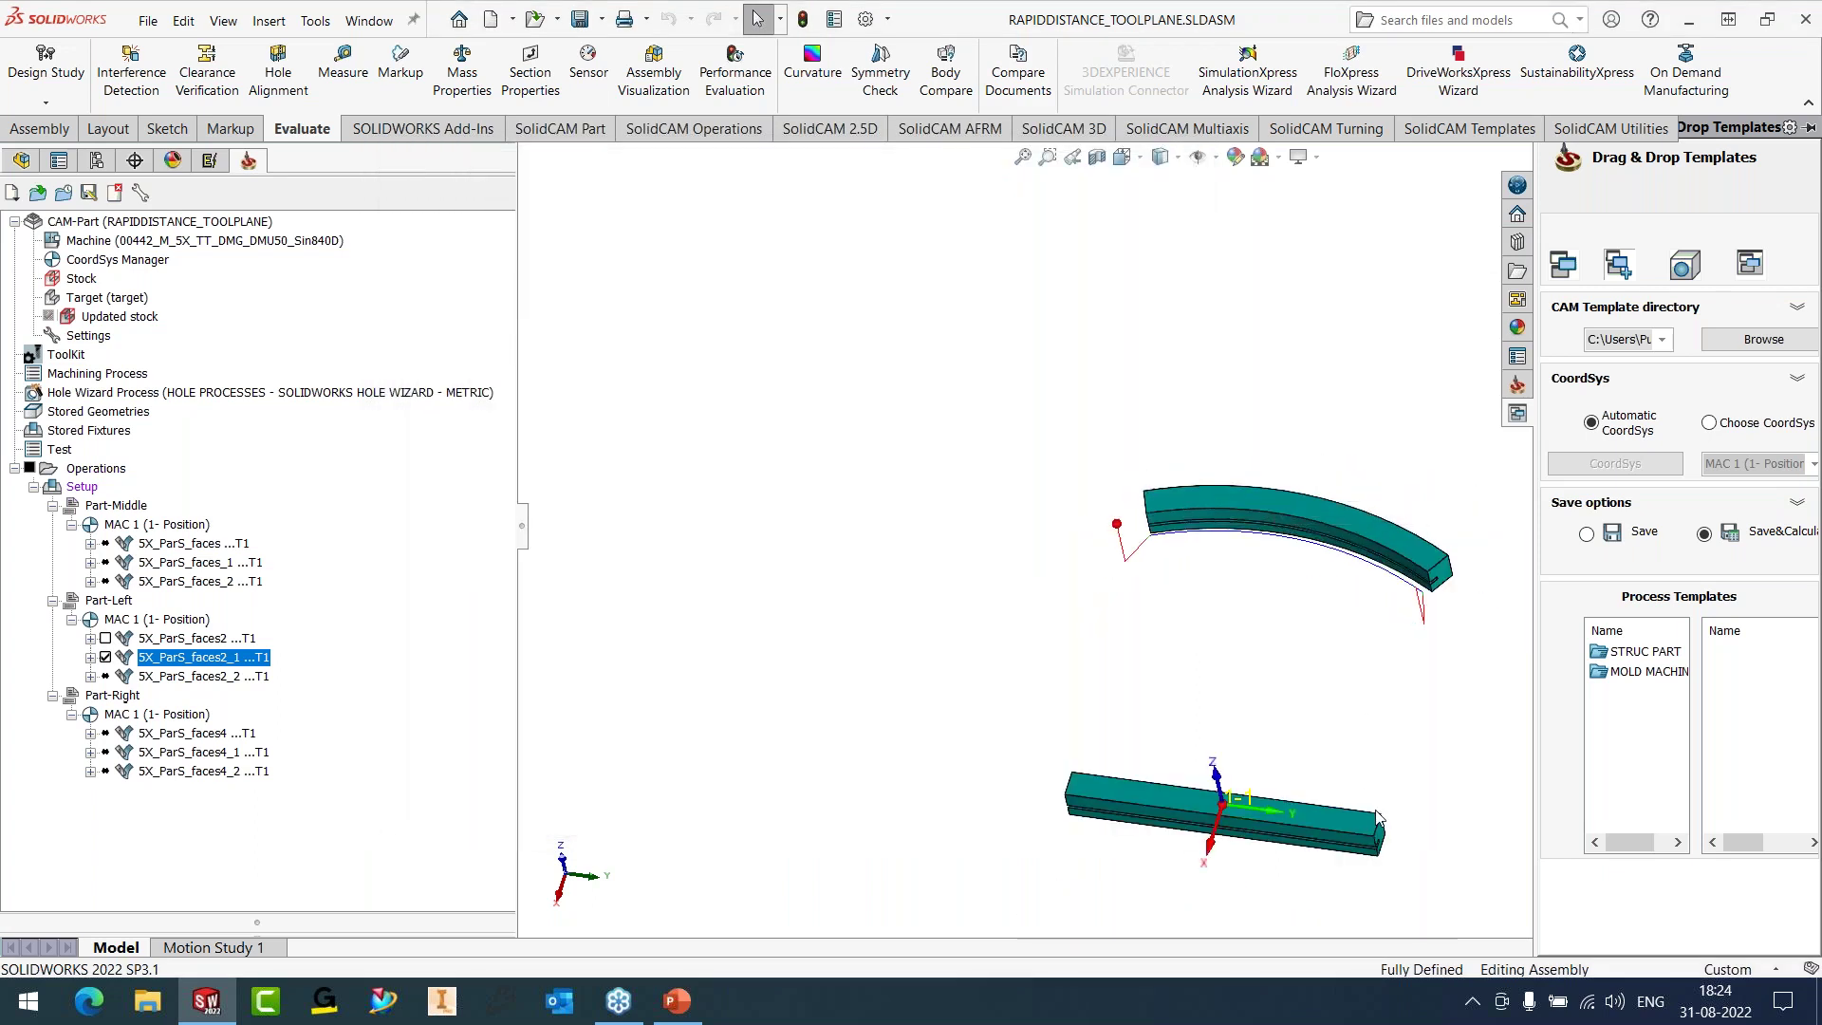
- Calculate 5X_ParS_faces4_1 for the twisted part, examine its approach and retract moves, and hide its tool path
scroll(1181, 833, down, 2)
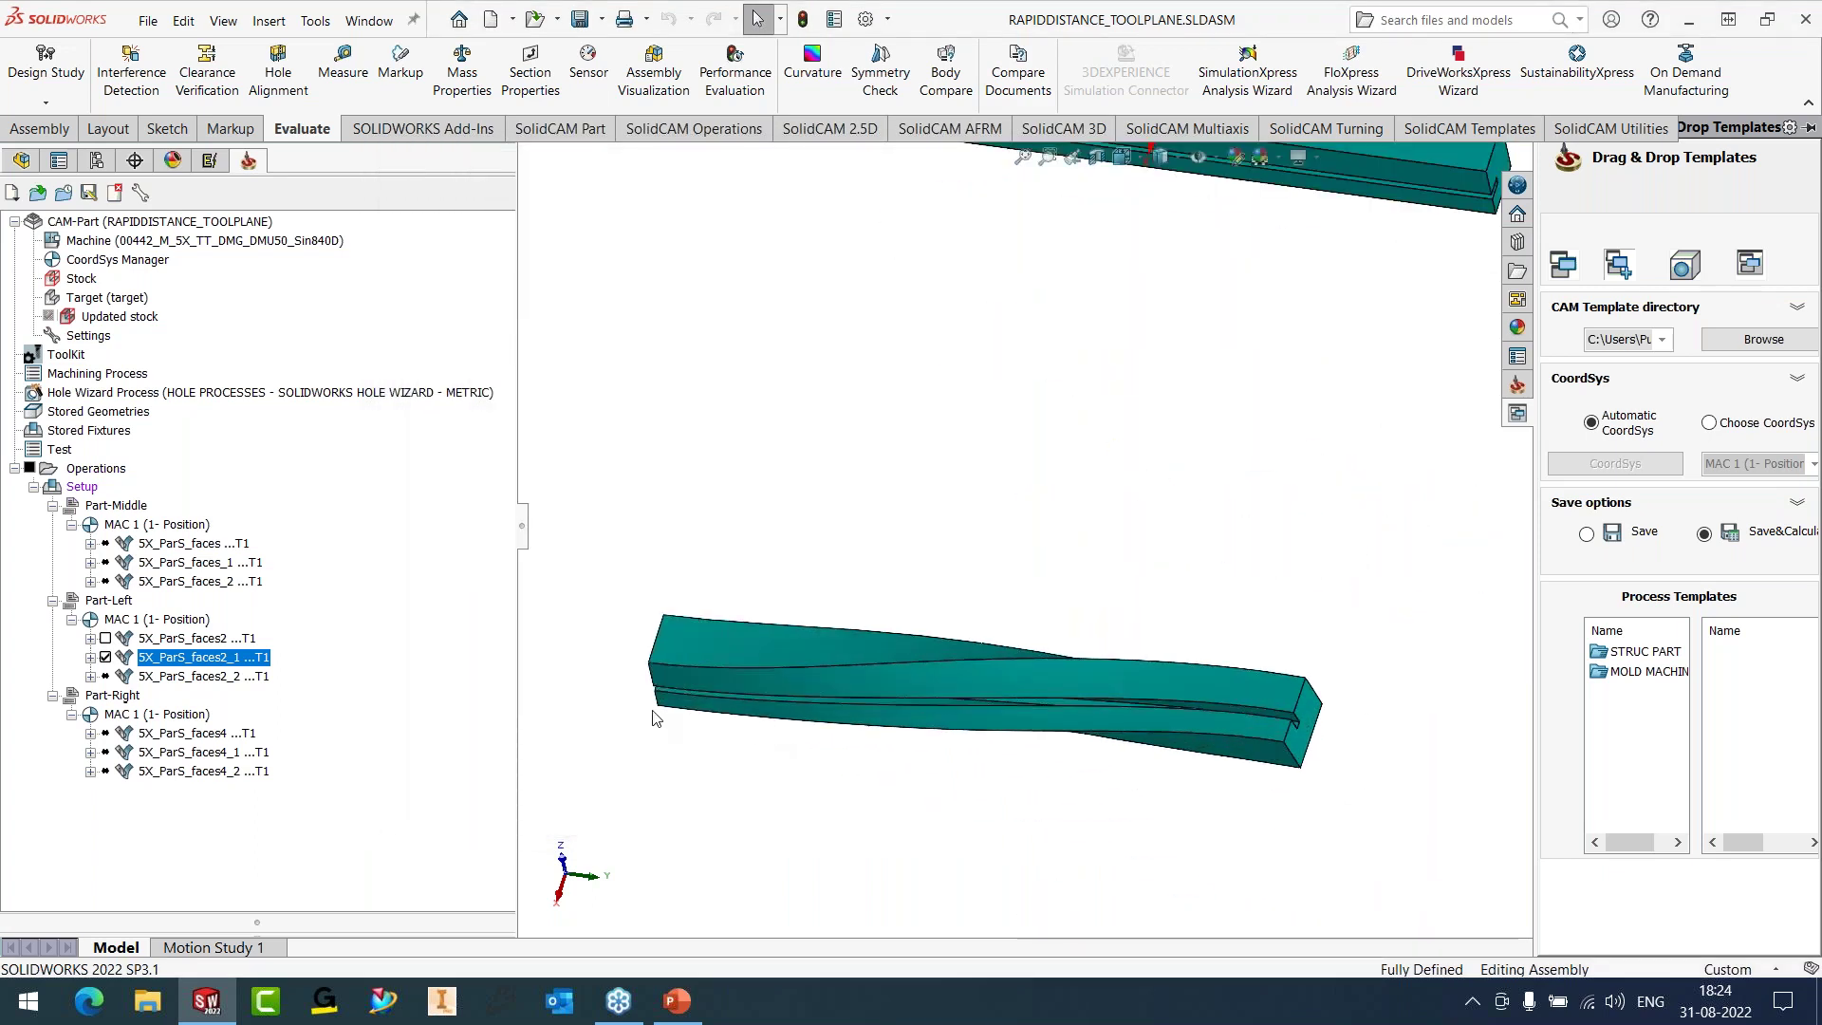
right_click(144, 753)
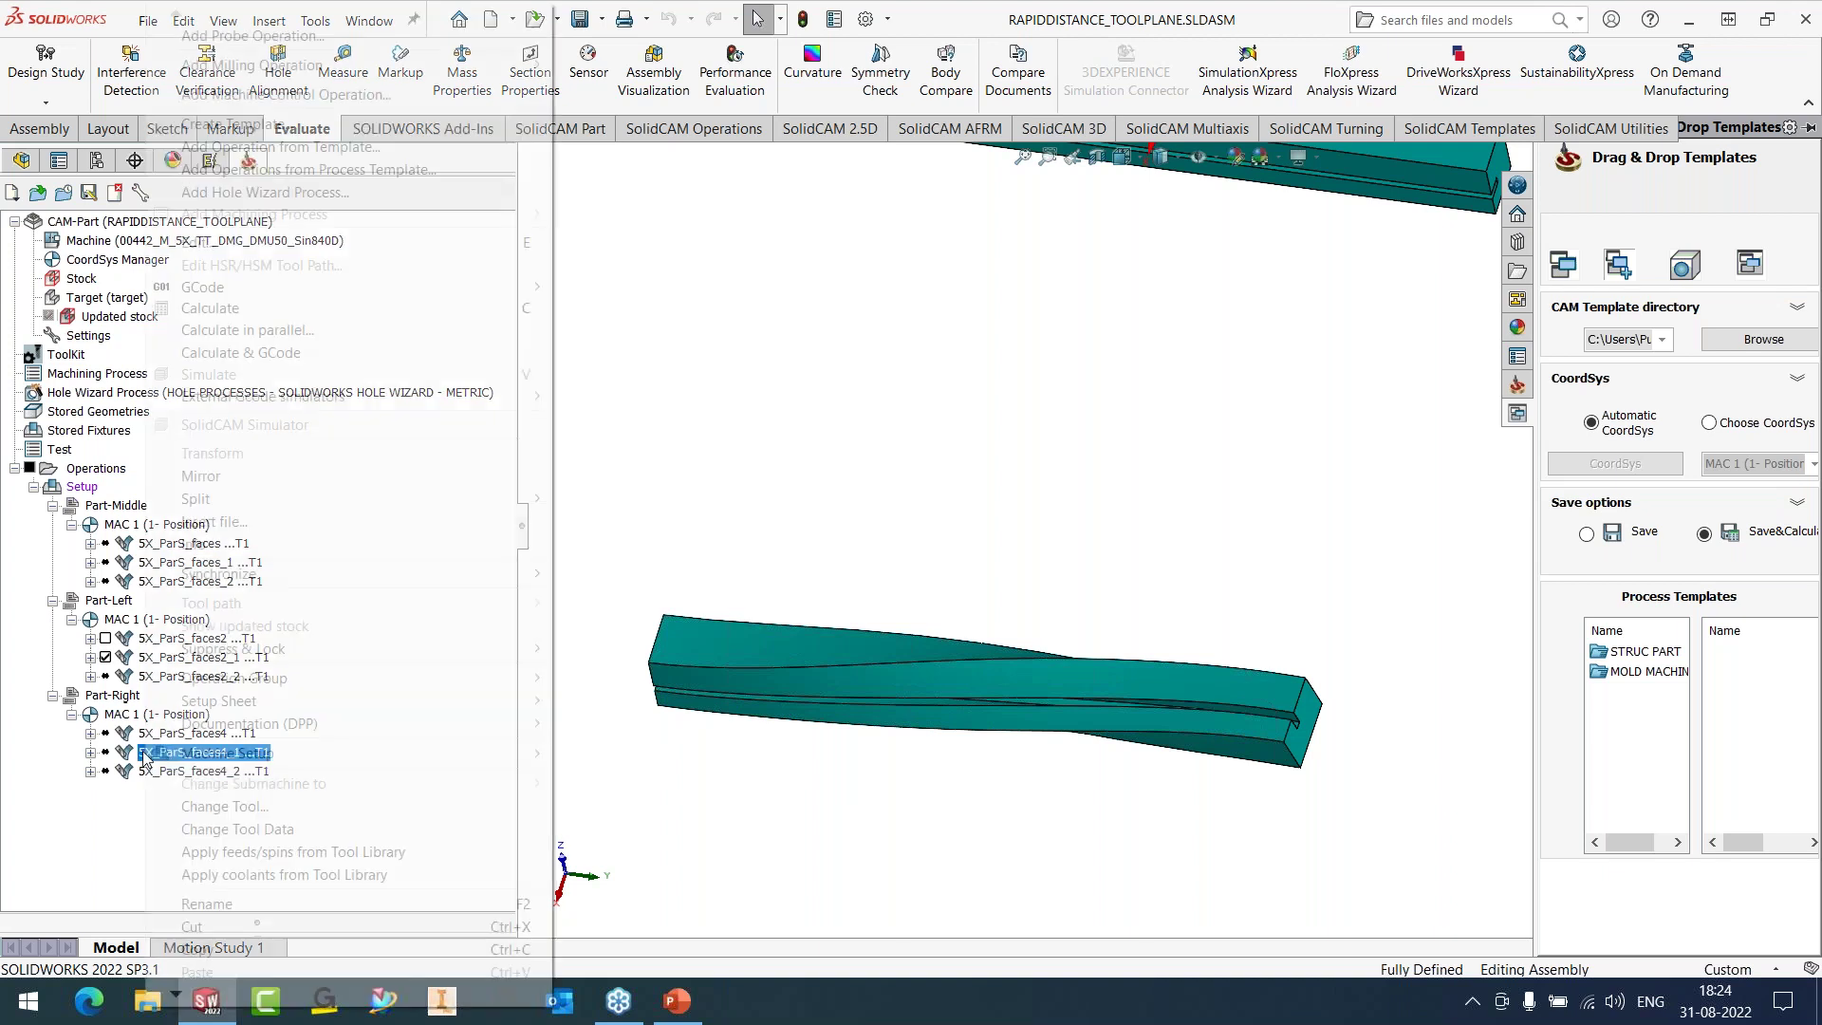
key(c)
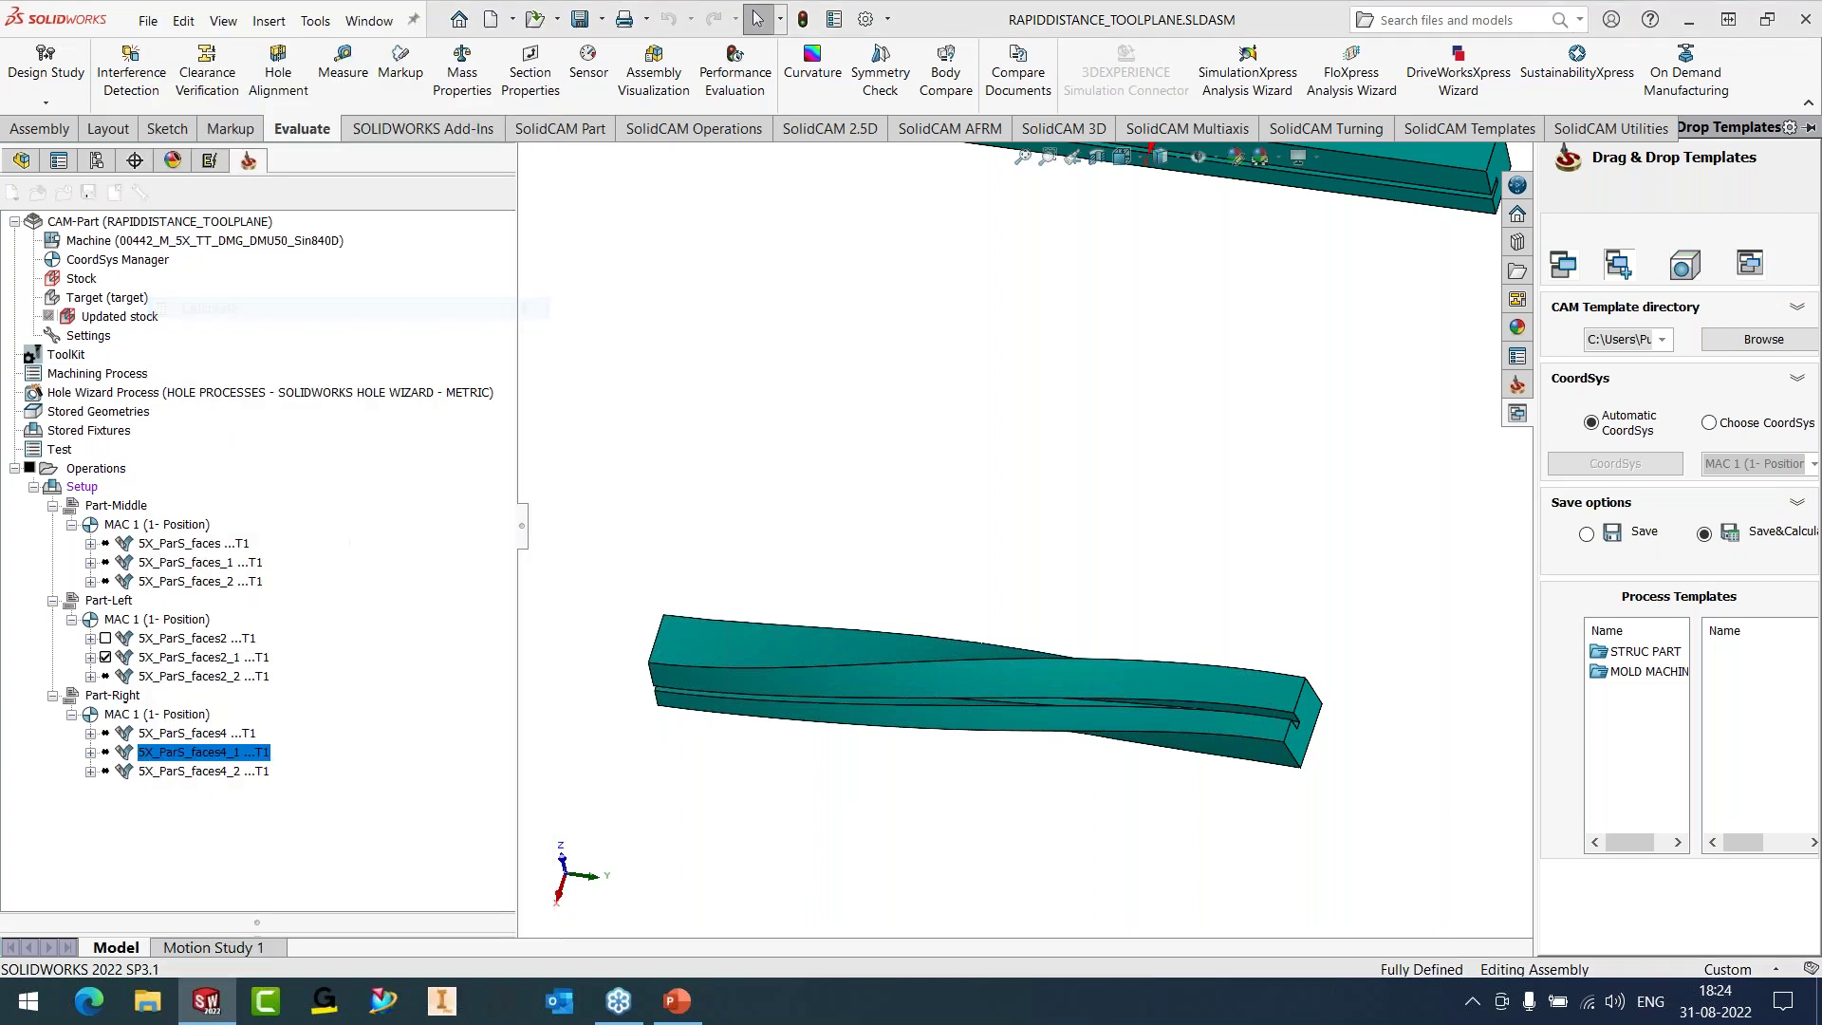
scroll(919, 586, down, 3)
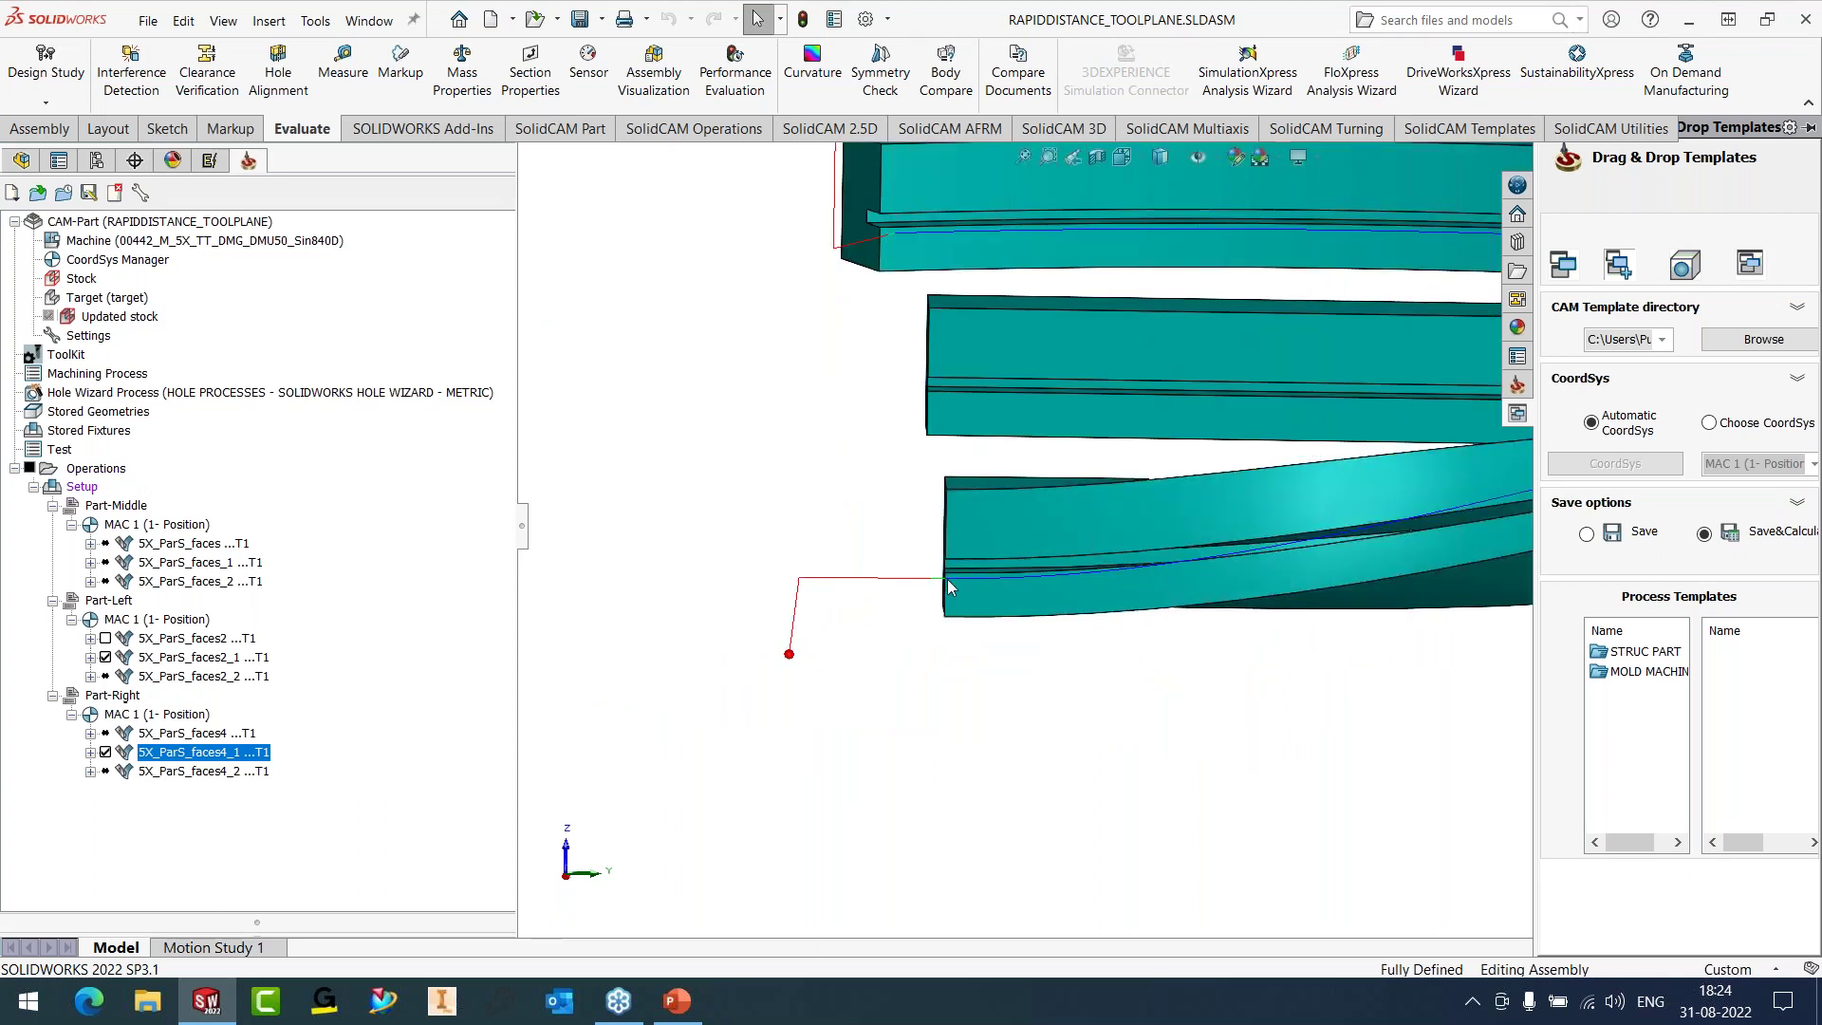
scroll(1057, 588, up, 5)
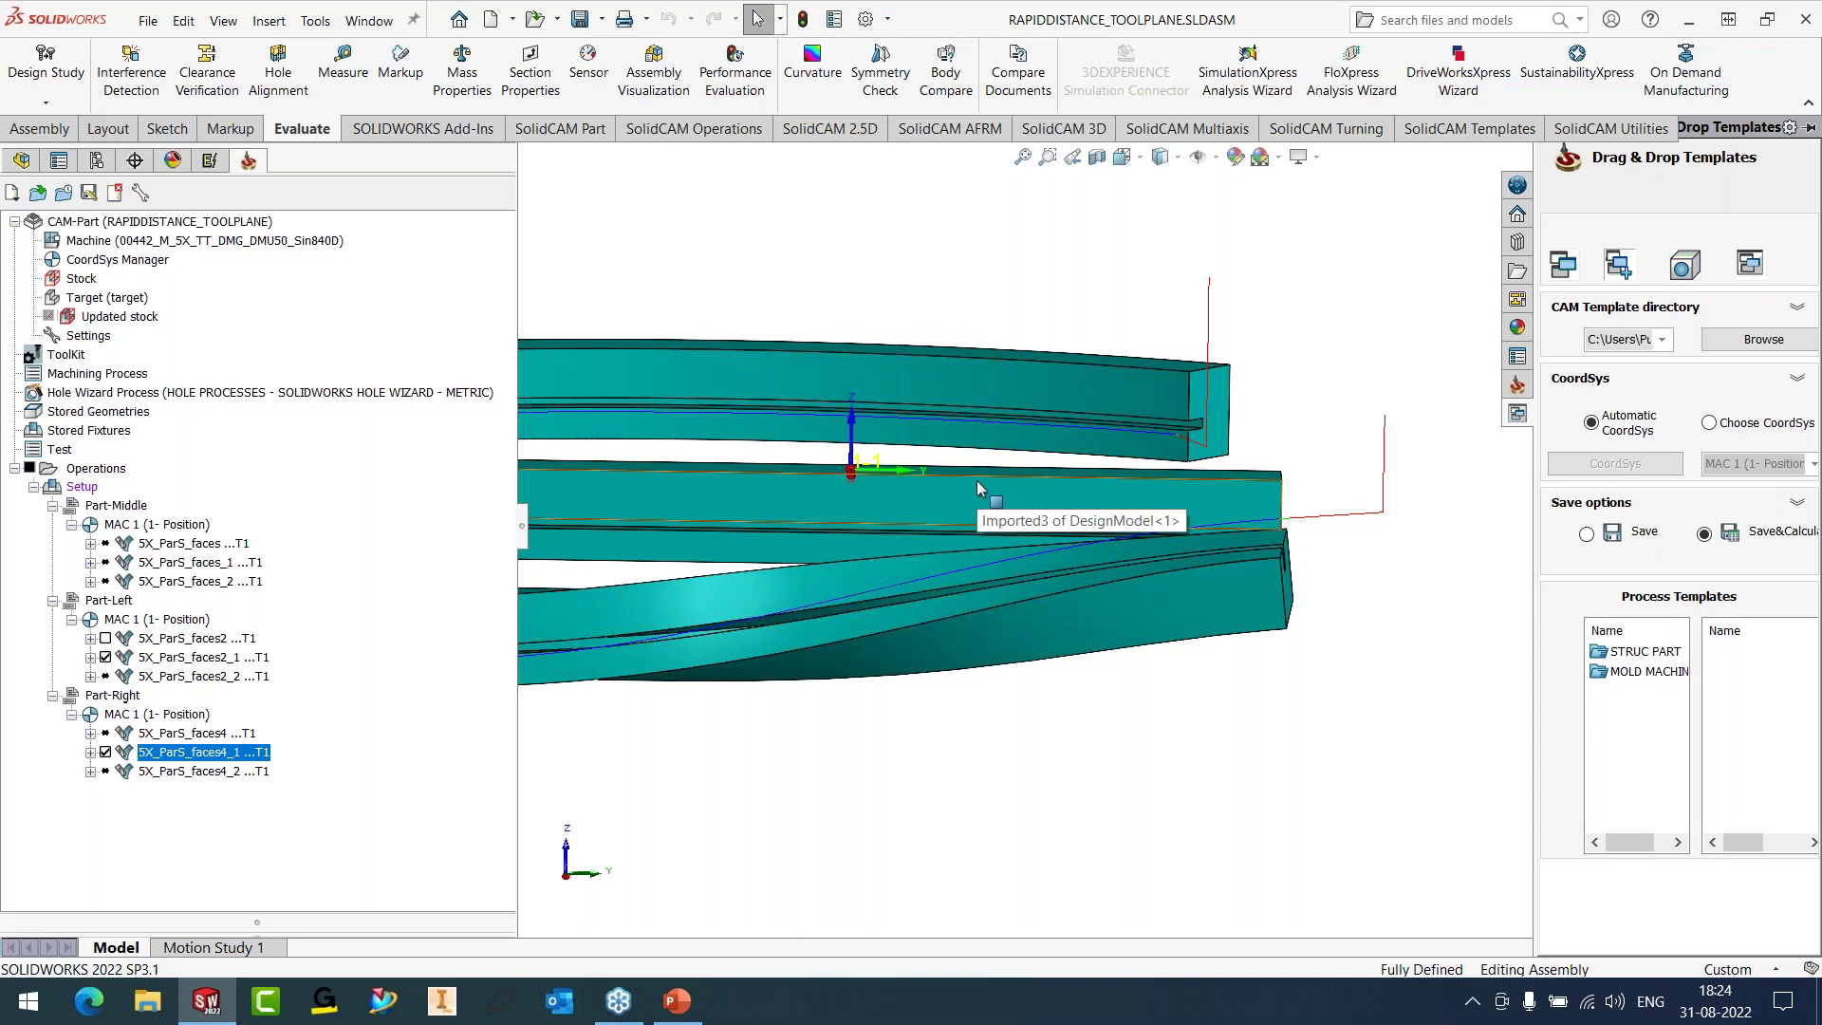
click(105, 752)
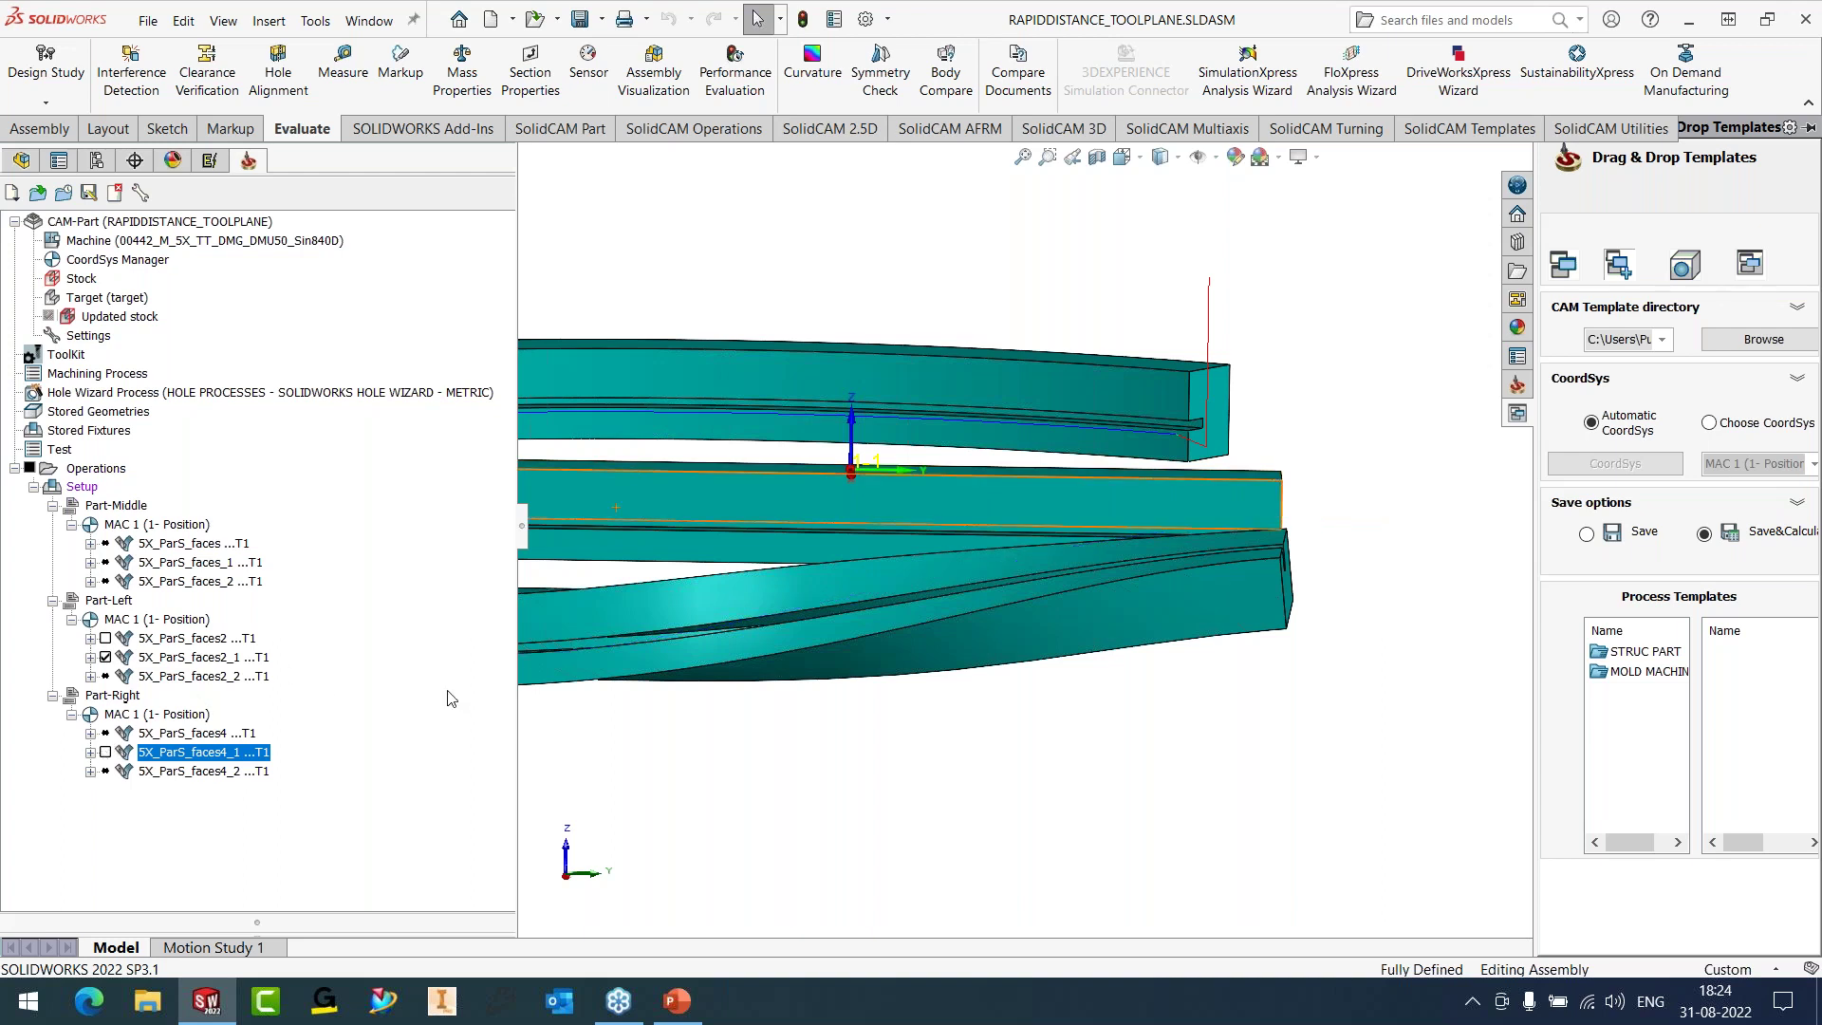
- Open the MAXM_EXTENDCUTS CAM-Part from the 8-MULTIAXIS MACHINING STOCK folder, declining to locate the original model manually
click(315, 20)
mouse_move(357, 149)
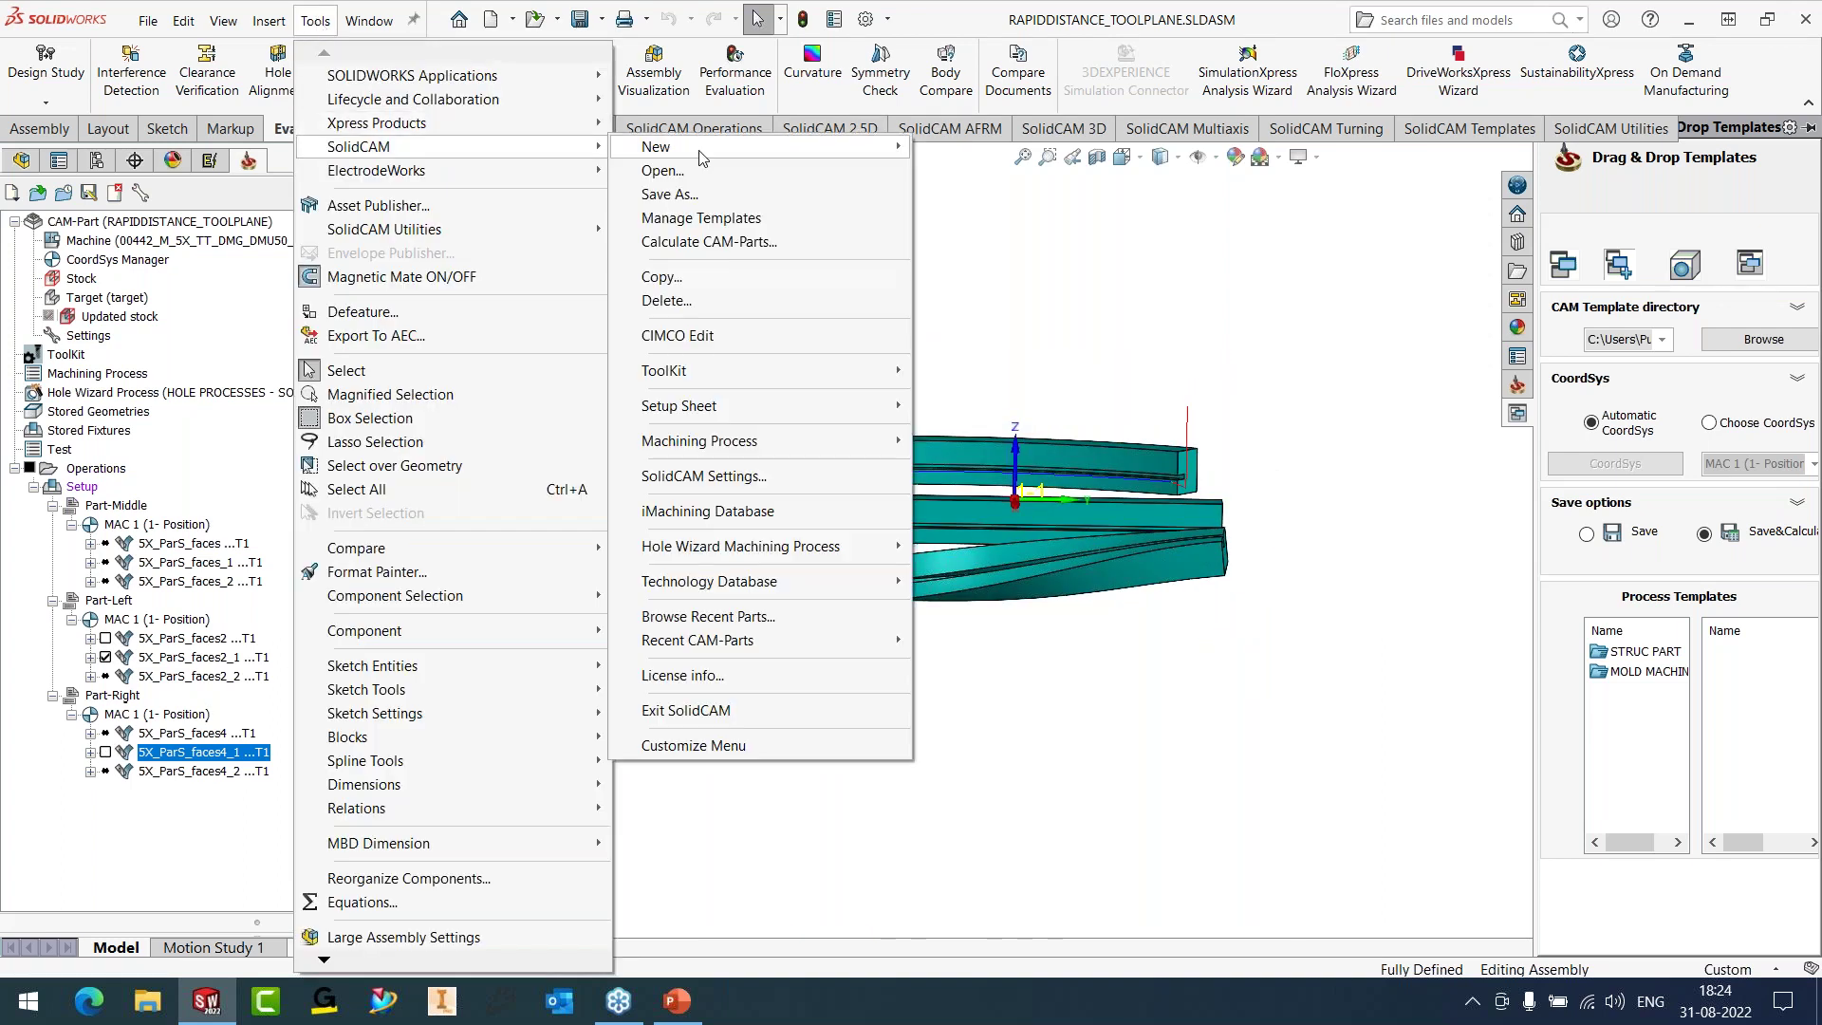
click(662, 169)
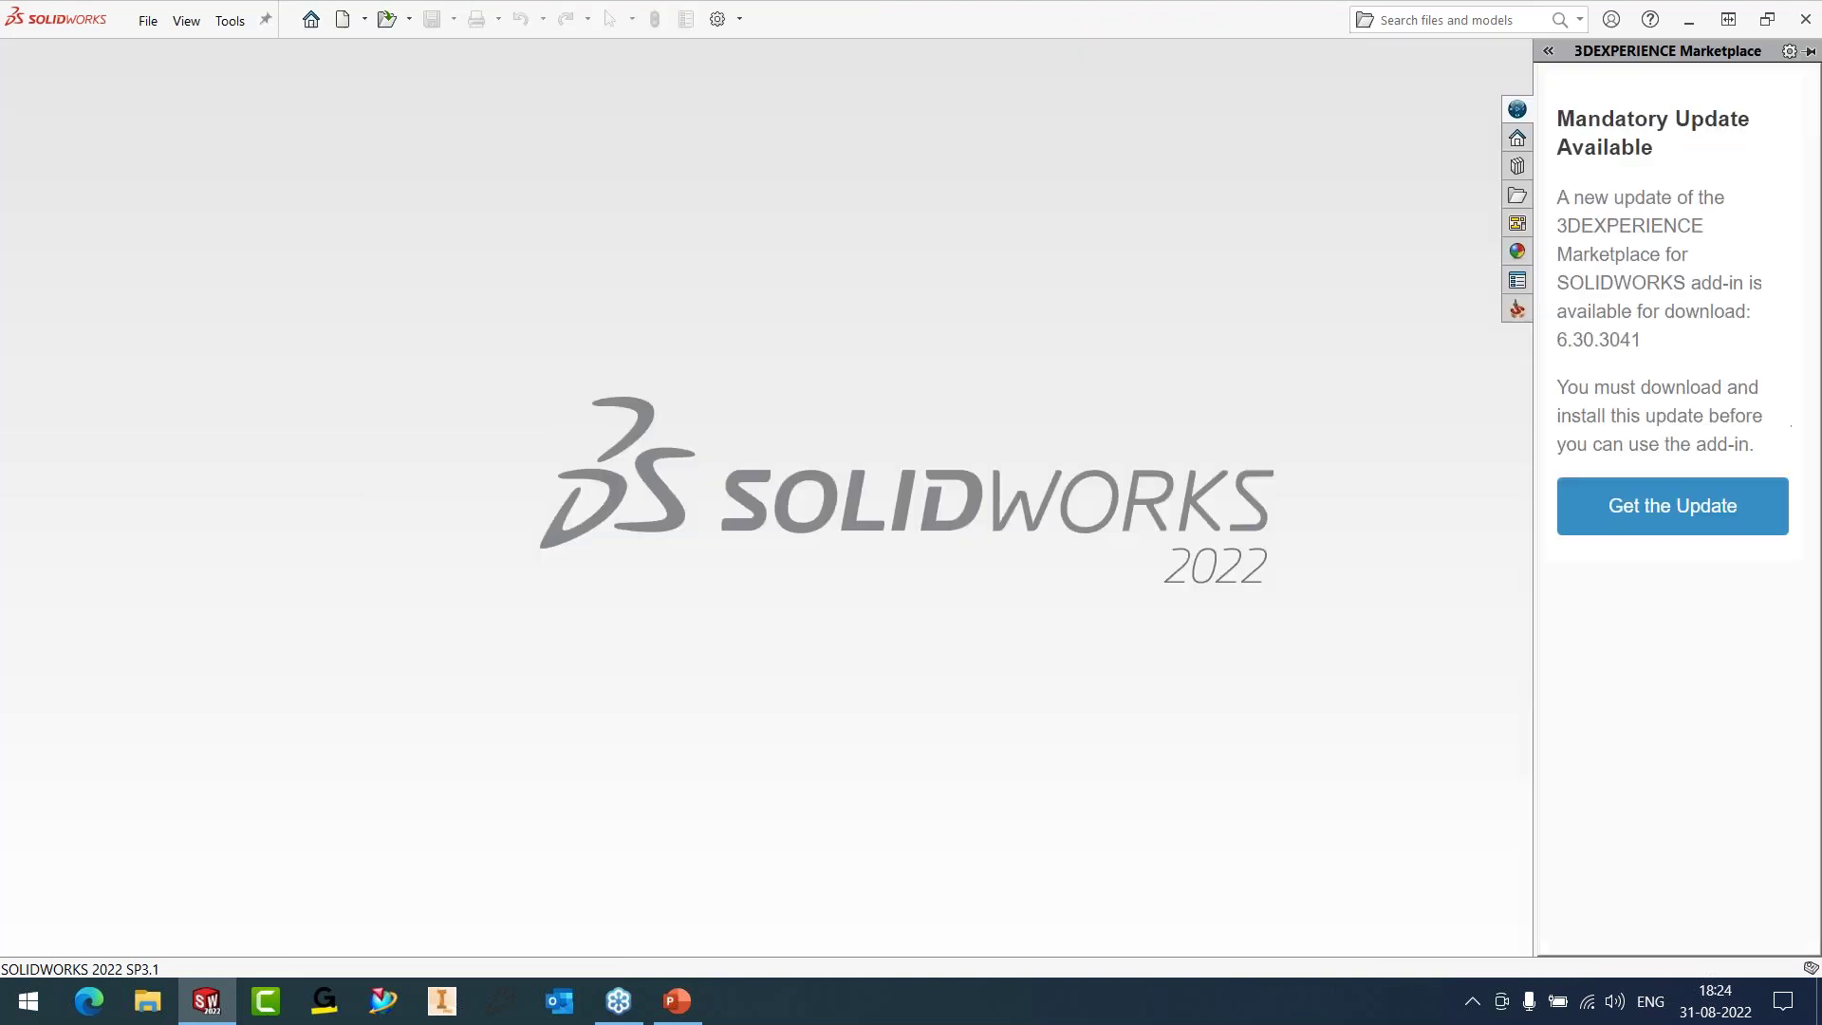
click(870, 247)
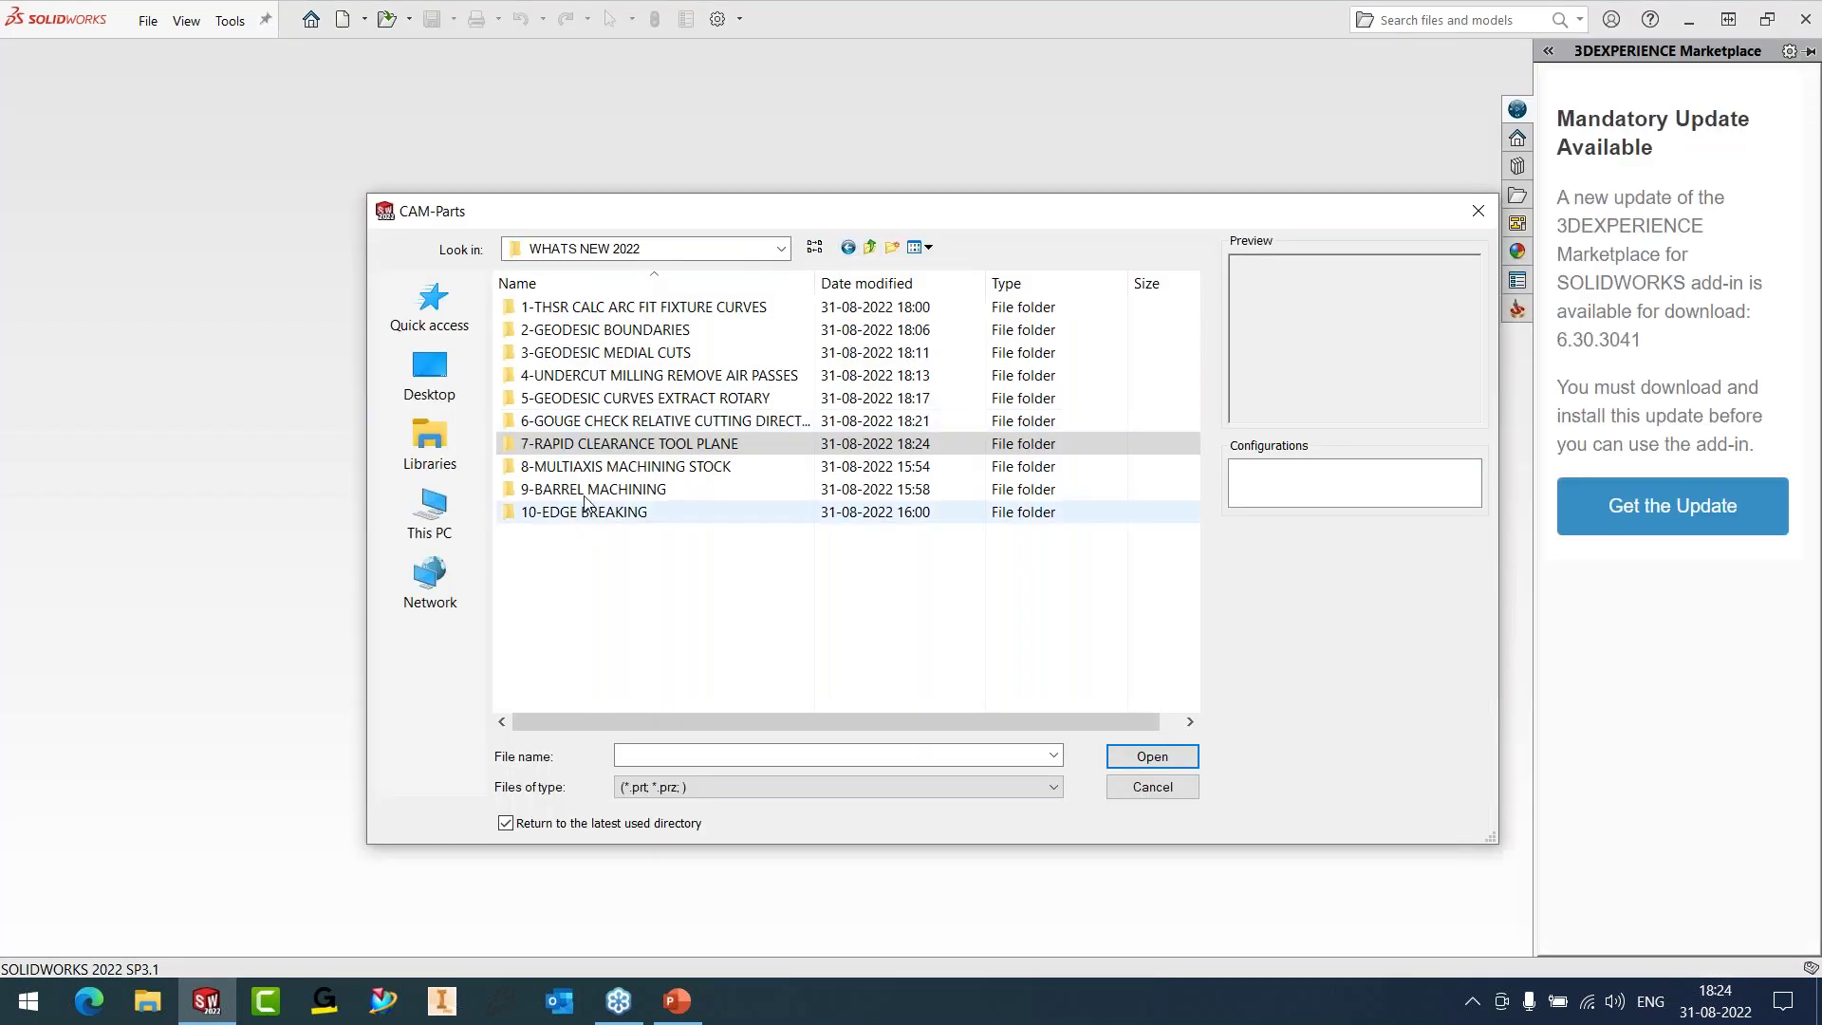
double_click(598, 466)
click(608, 307)
click(1152, 756)
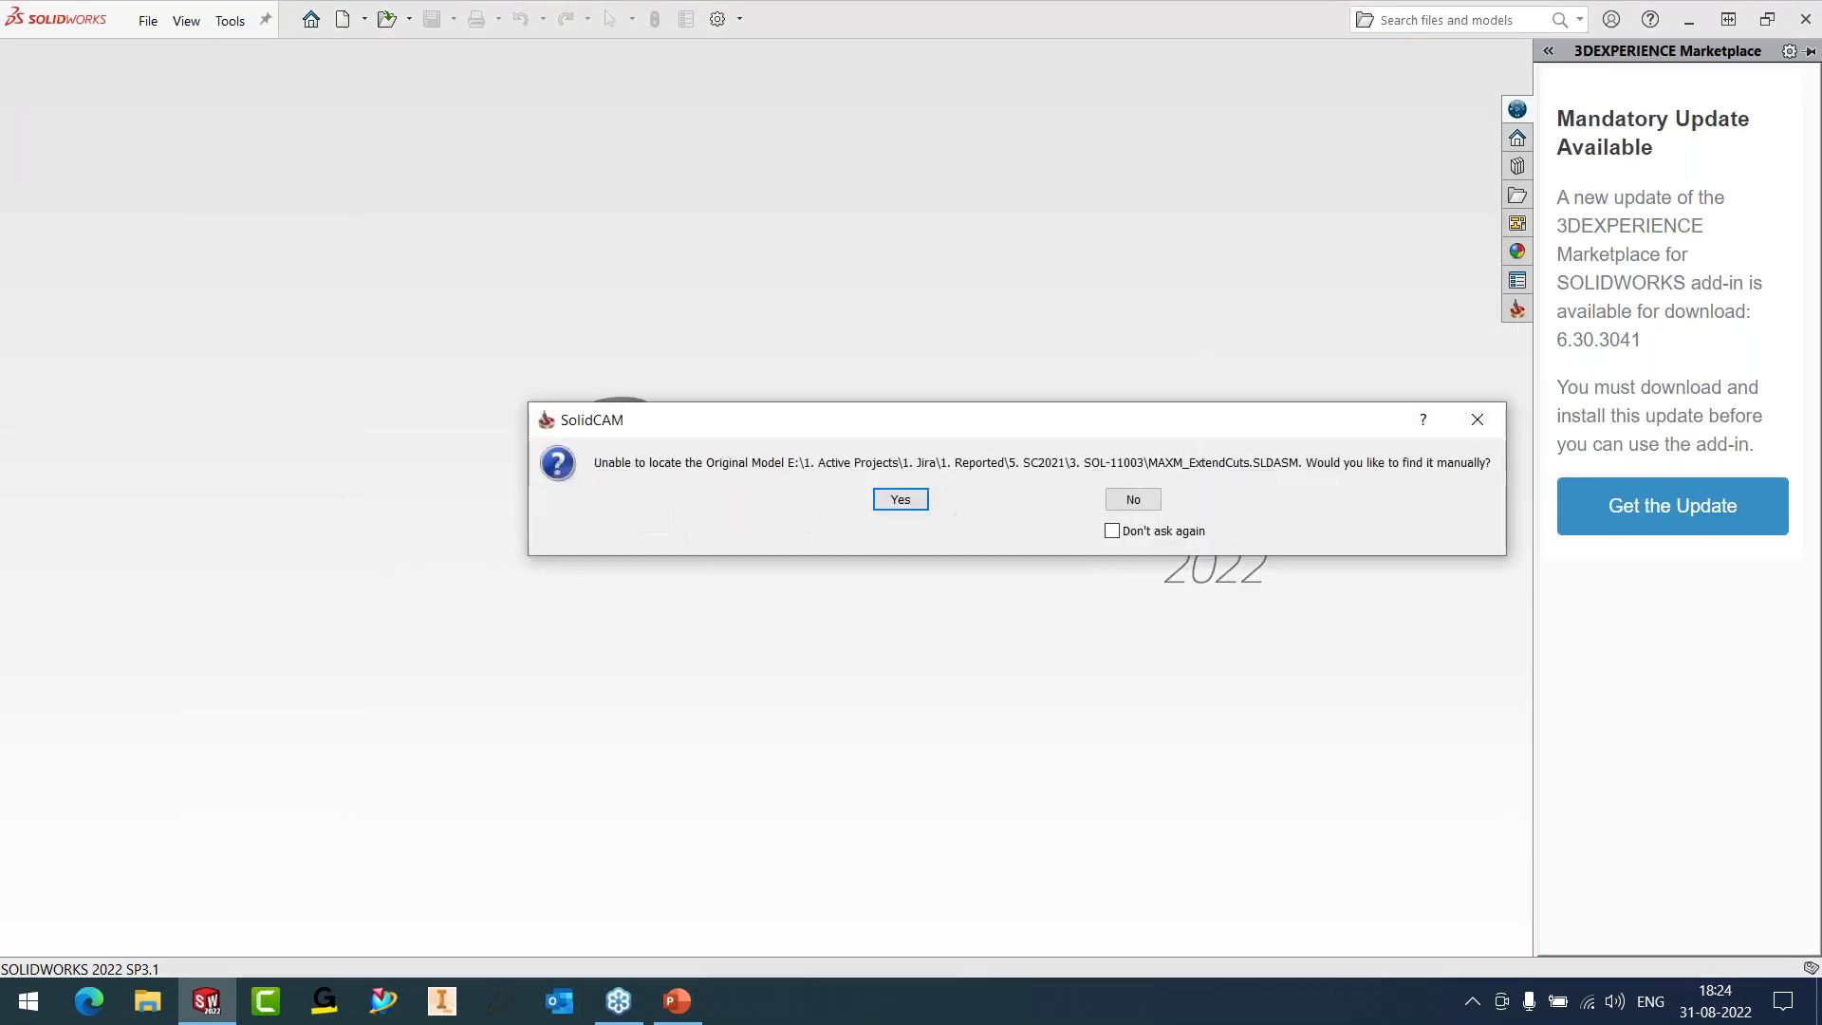
key(Tab)
key(Return)
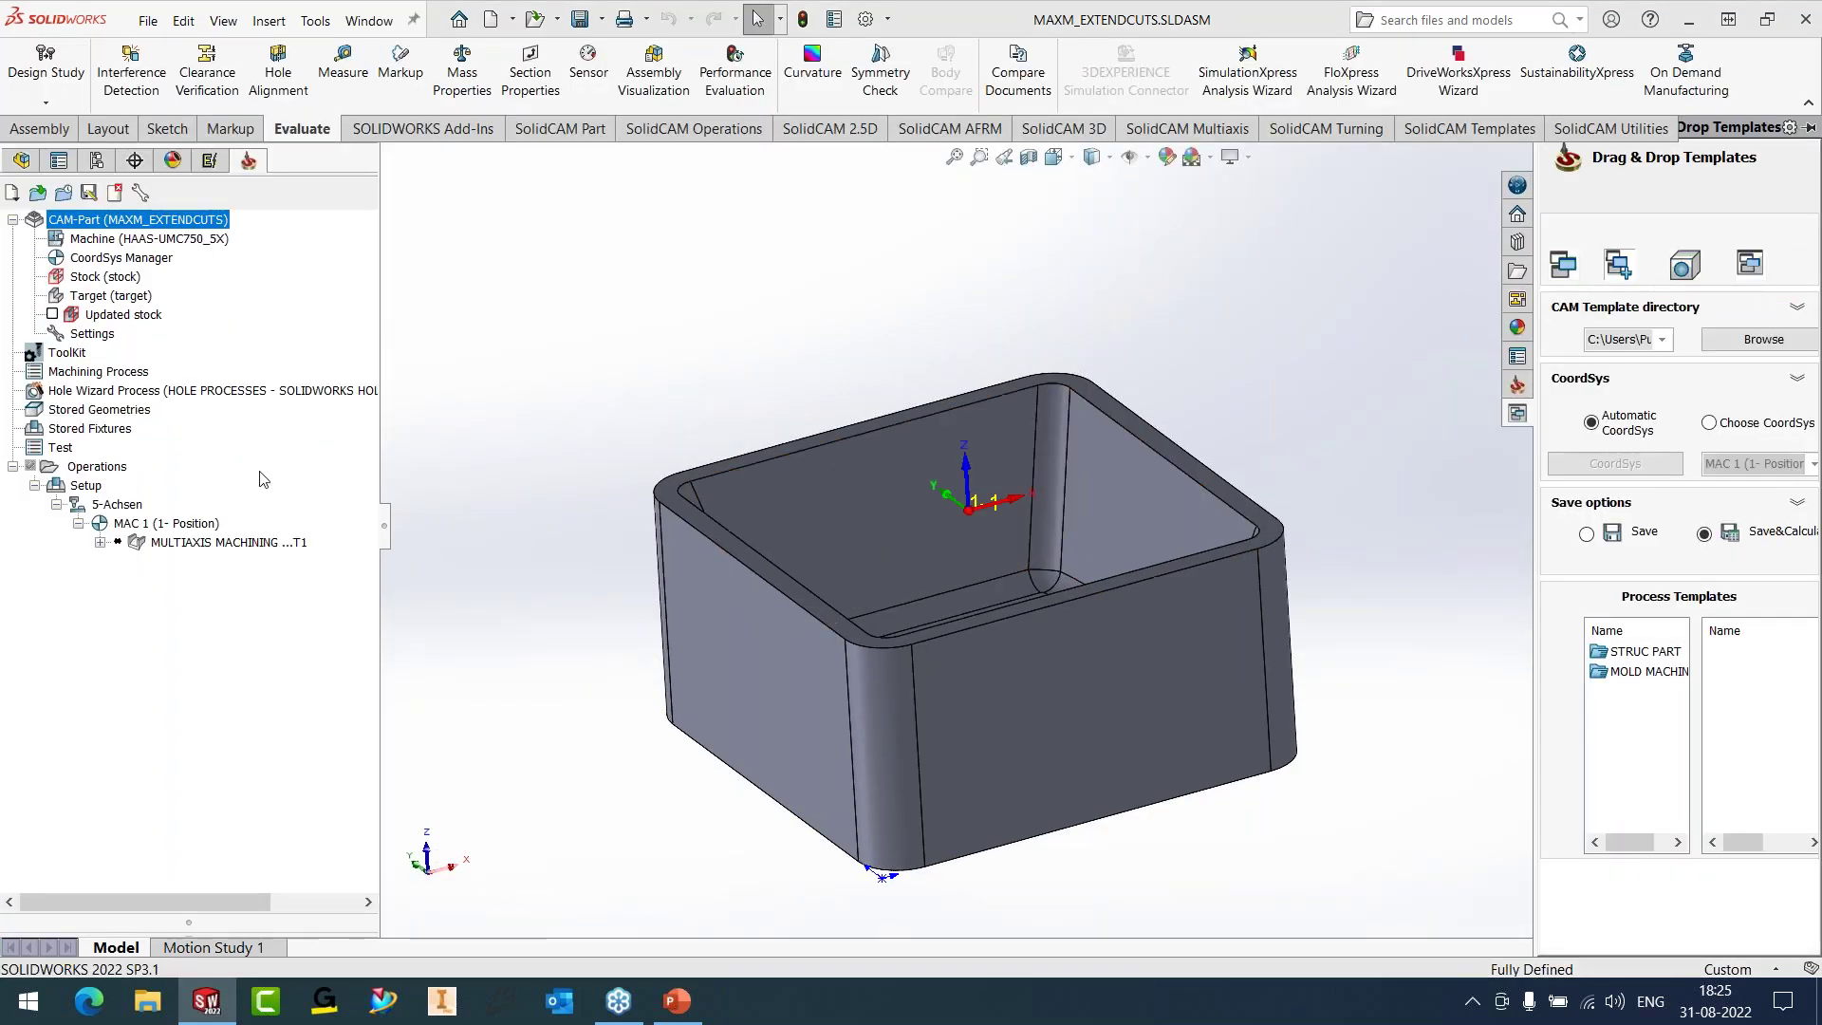
- Calculate the MULTIAXIS MACHINING operation and view its tool path inside the pocket
right_click(161, 546)
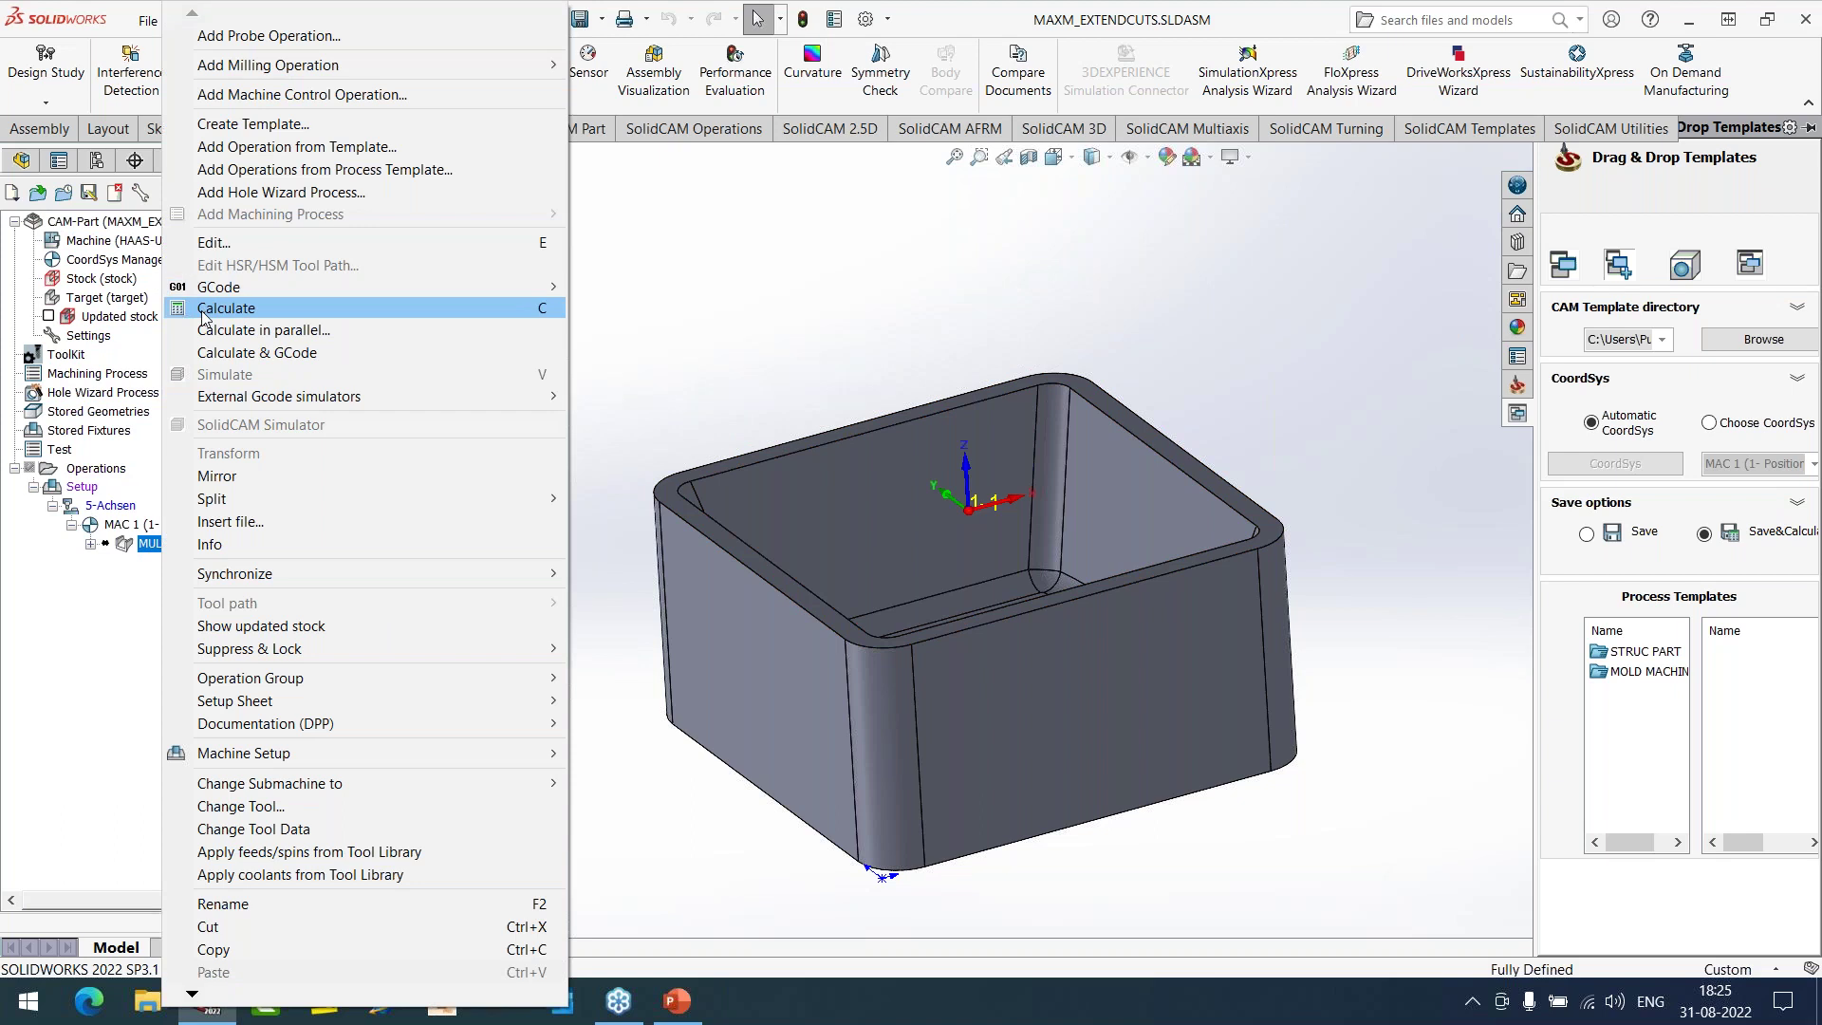
click(203, 313)
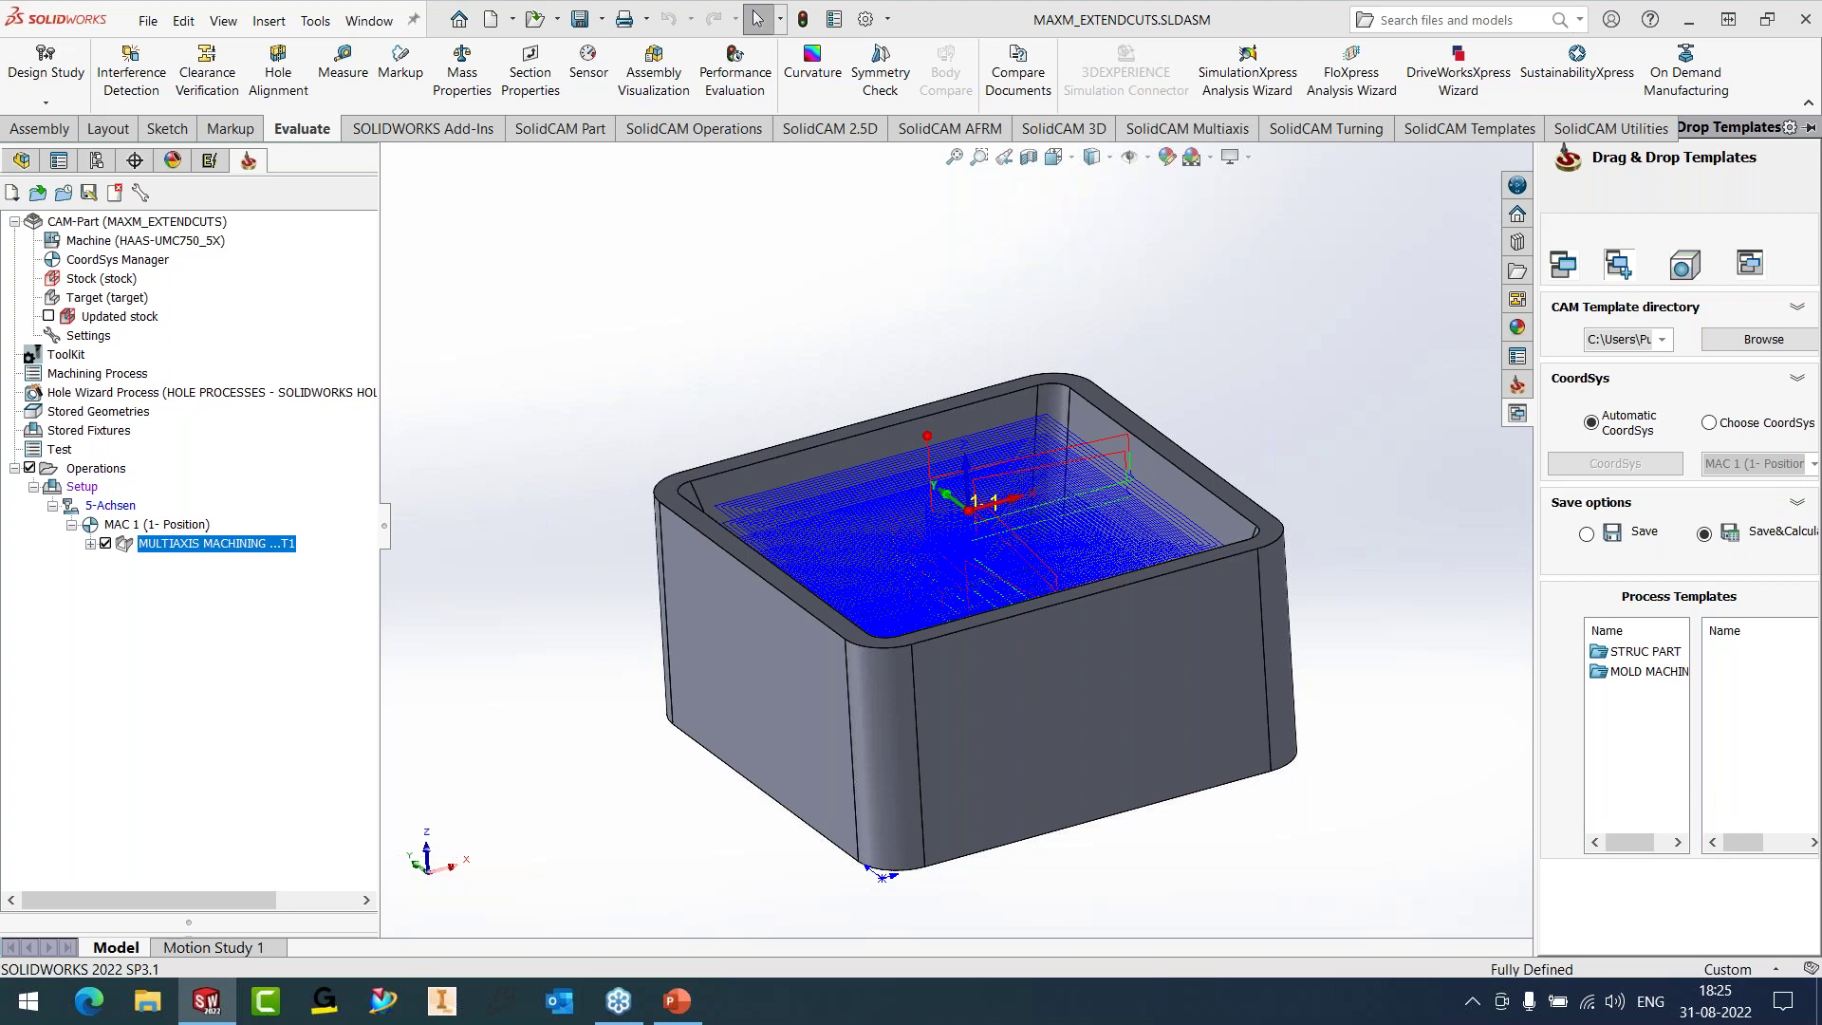
middle_drag(1082, 524, 1082, 579)
- Simulate MULTIAXIS MACHINING in Host CAD and SolidVerify, decline further crash checking, and exit the simulation
right_click(200, 537)
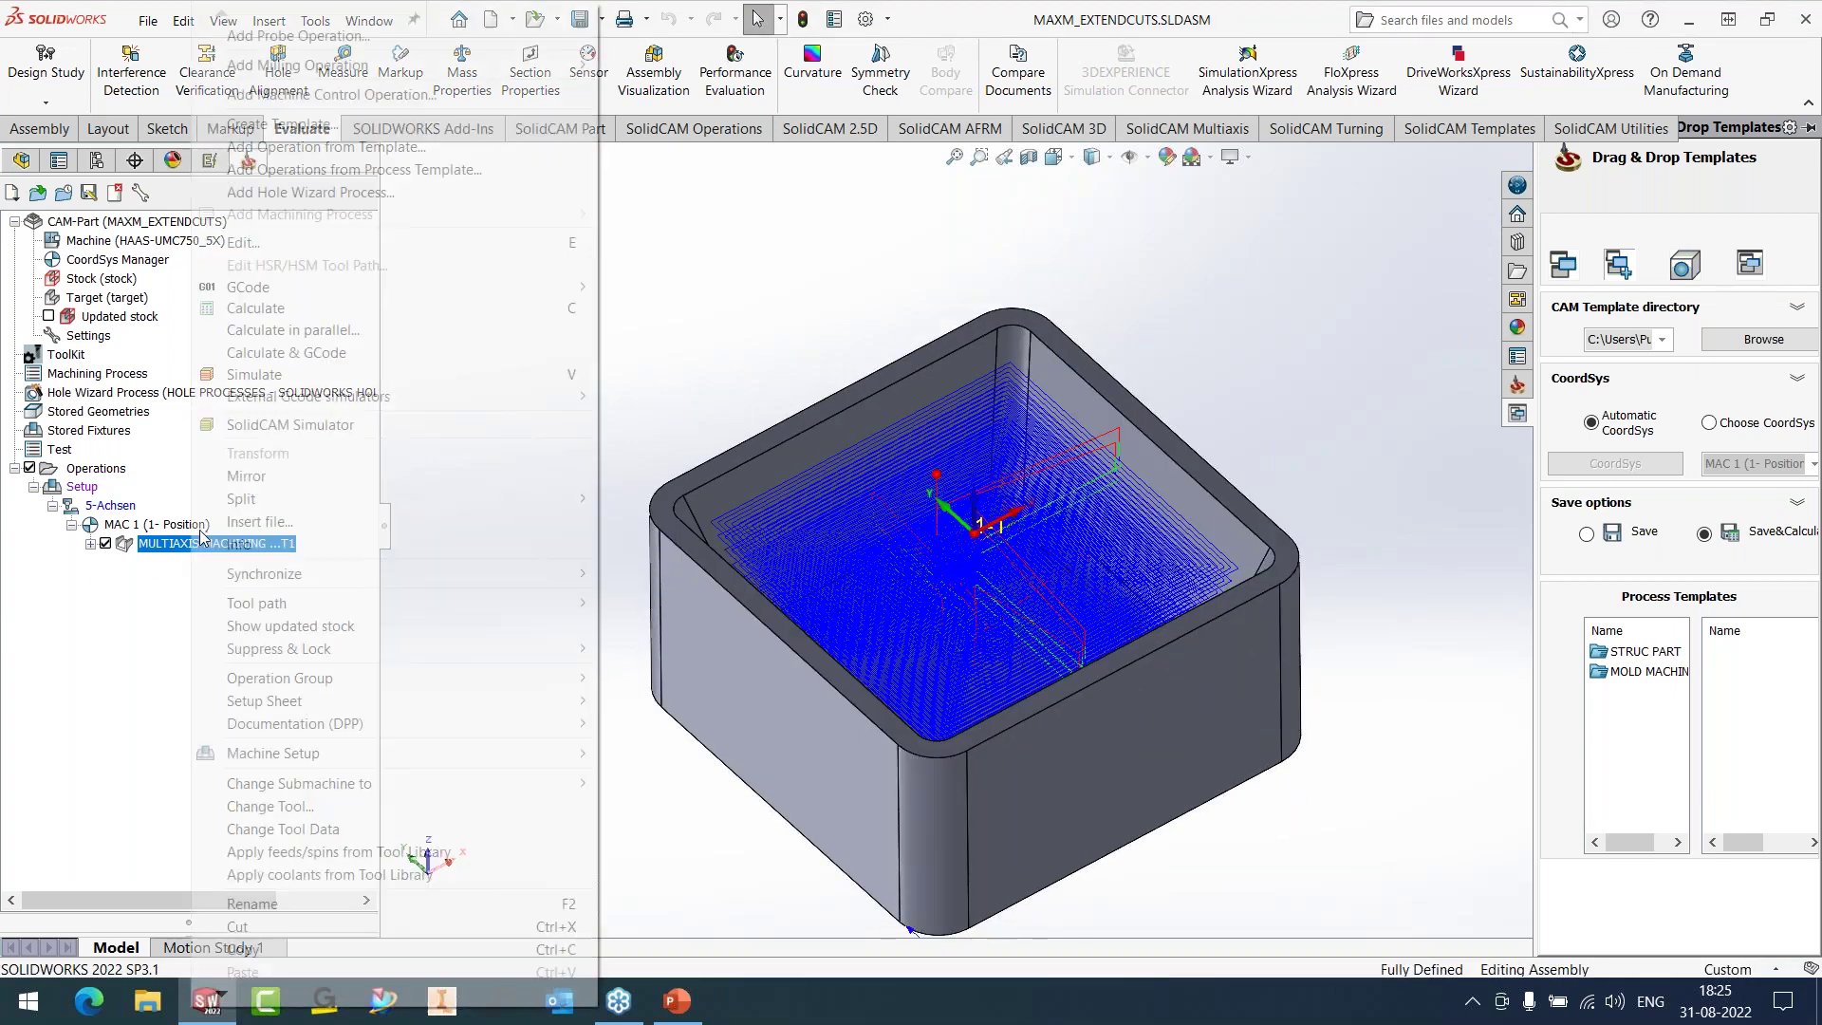
click(254, 374)
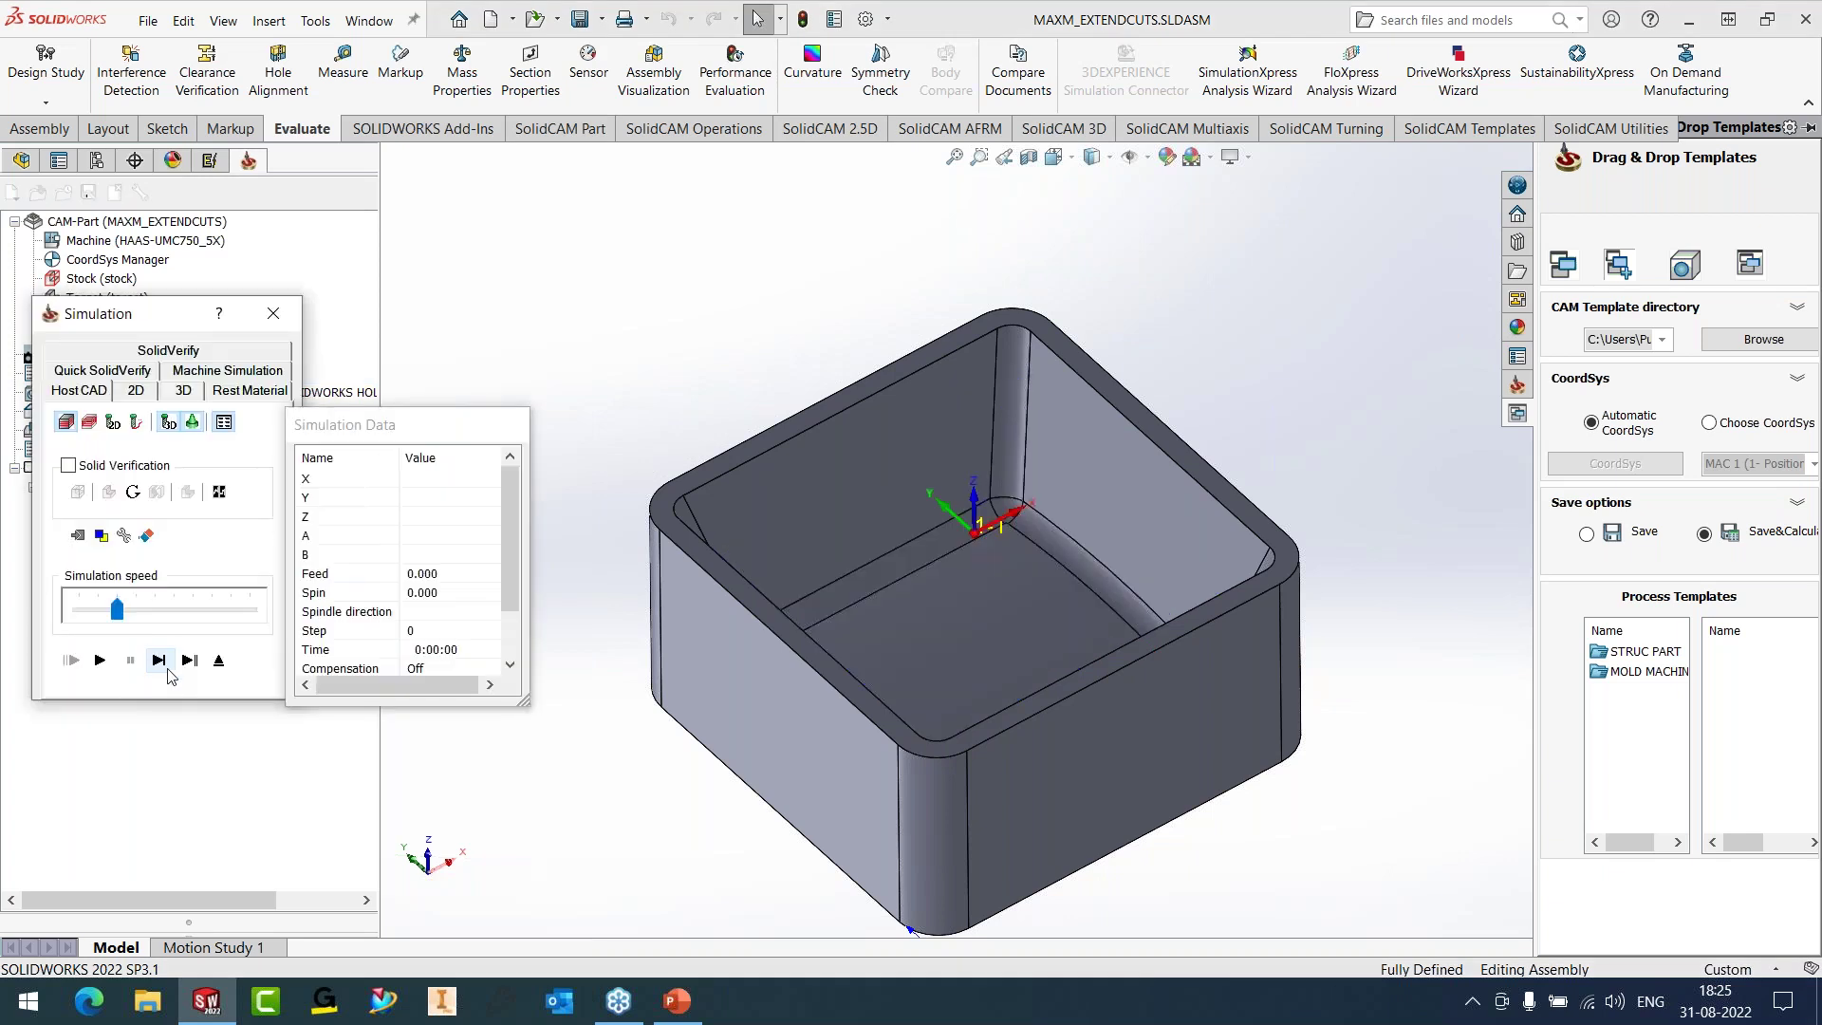
click(163, 665)
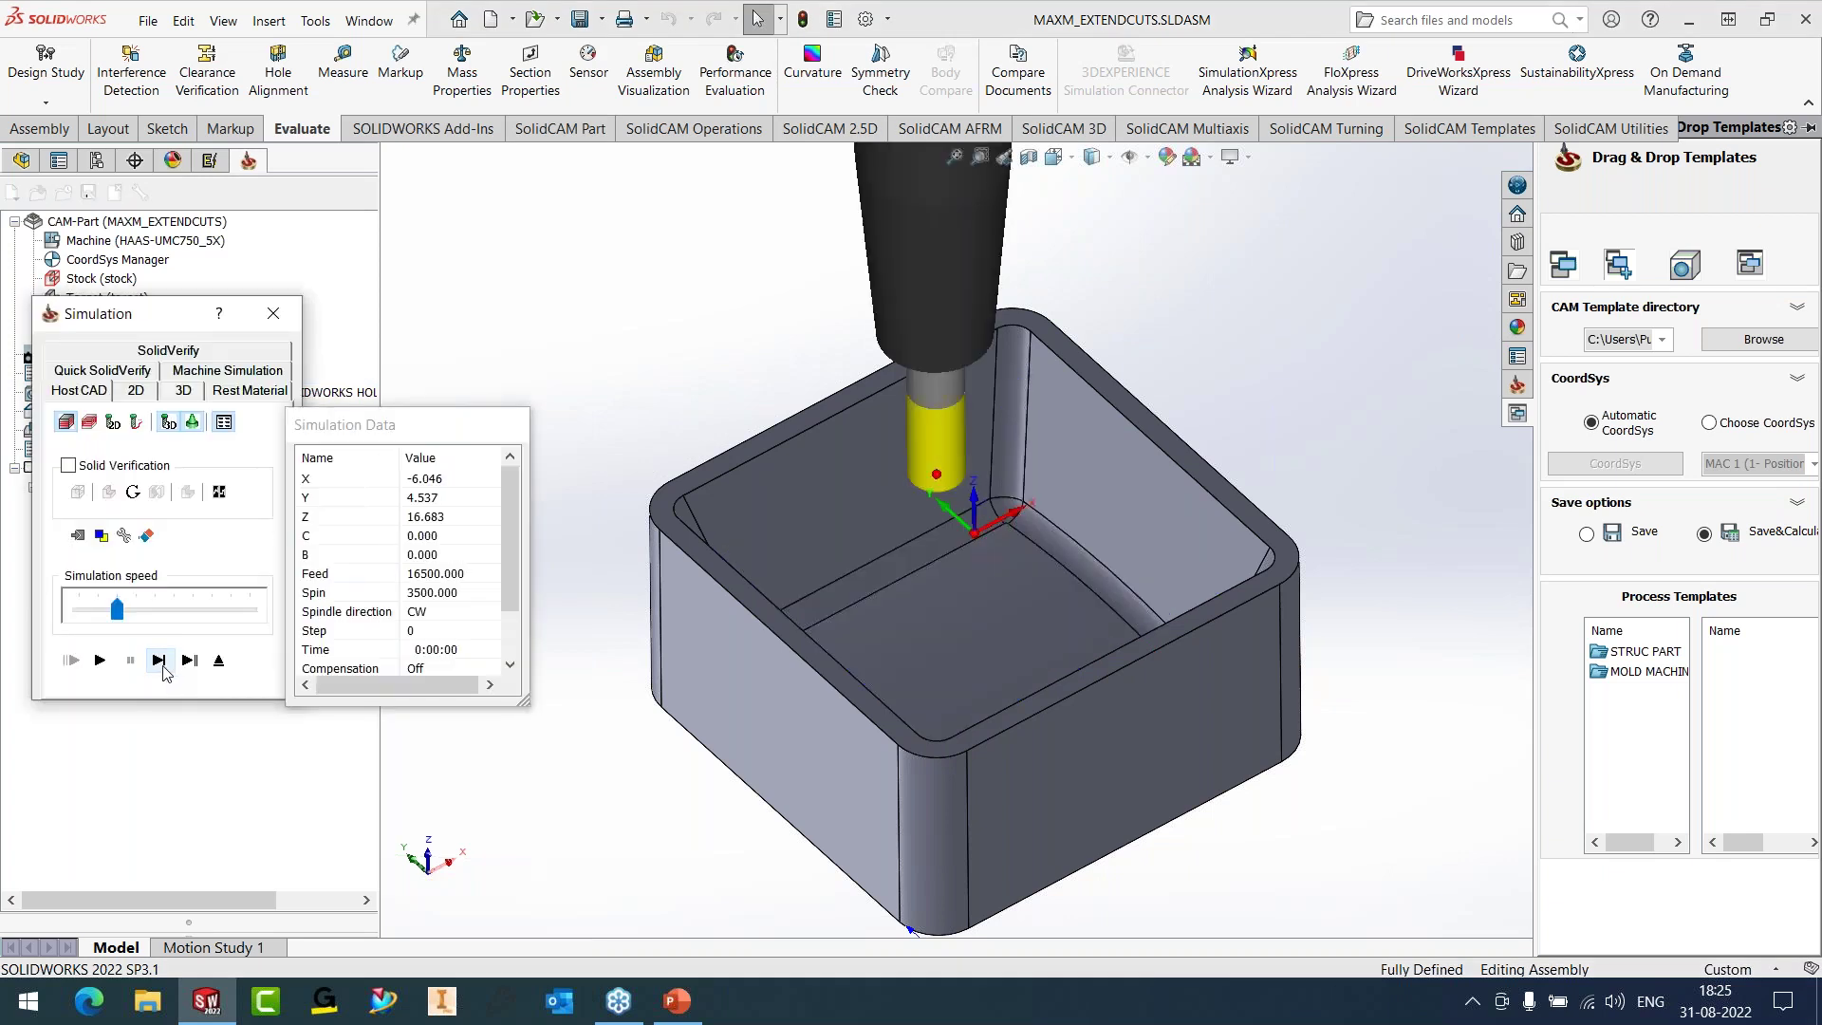
click(193, 352)
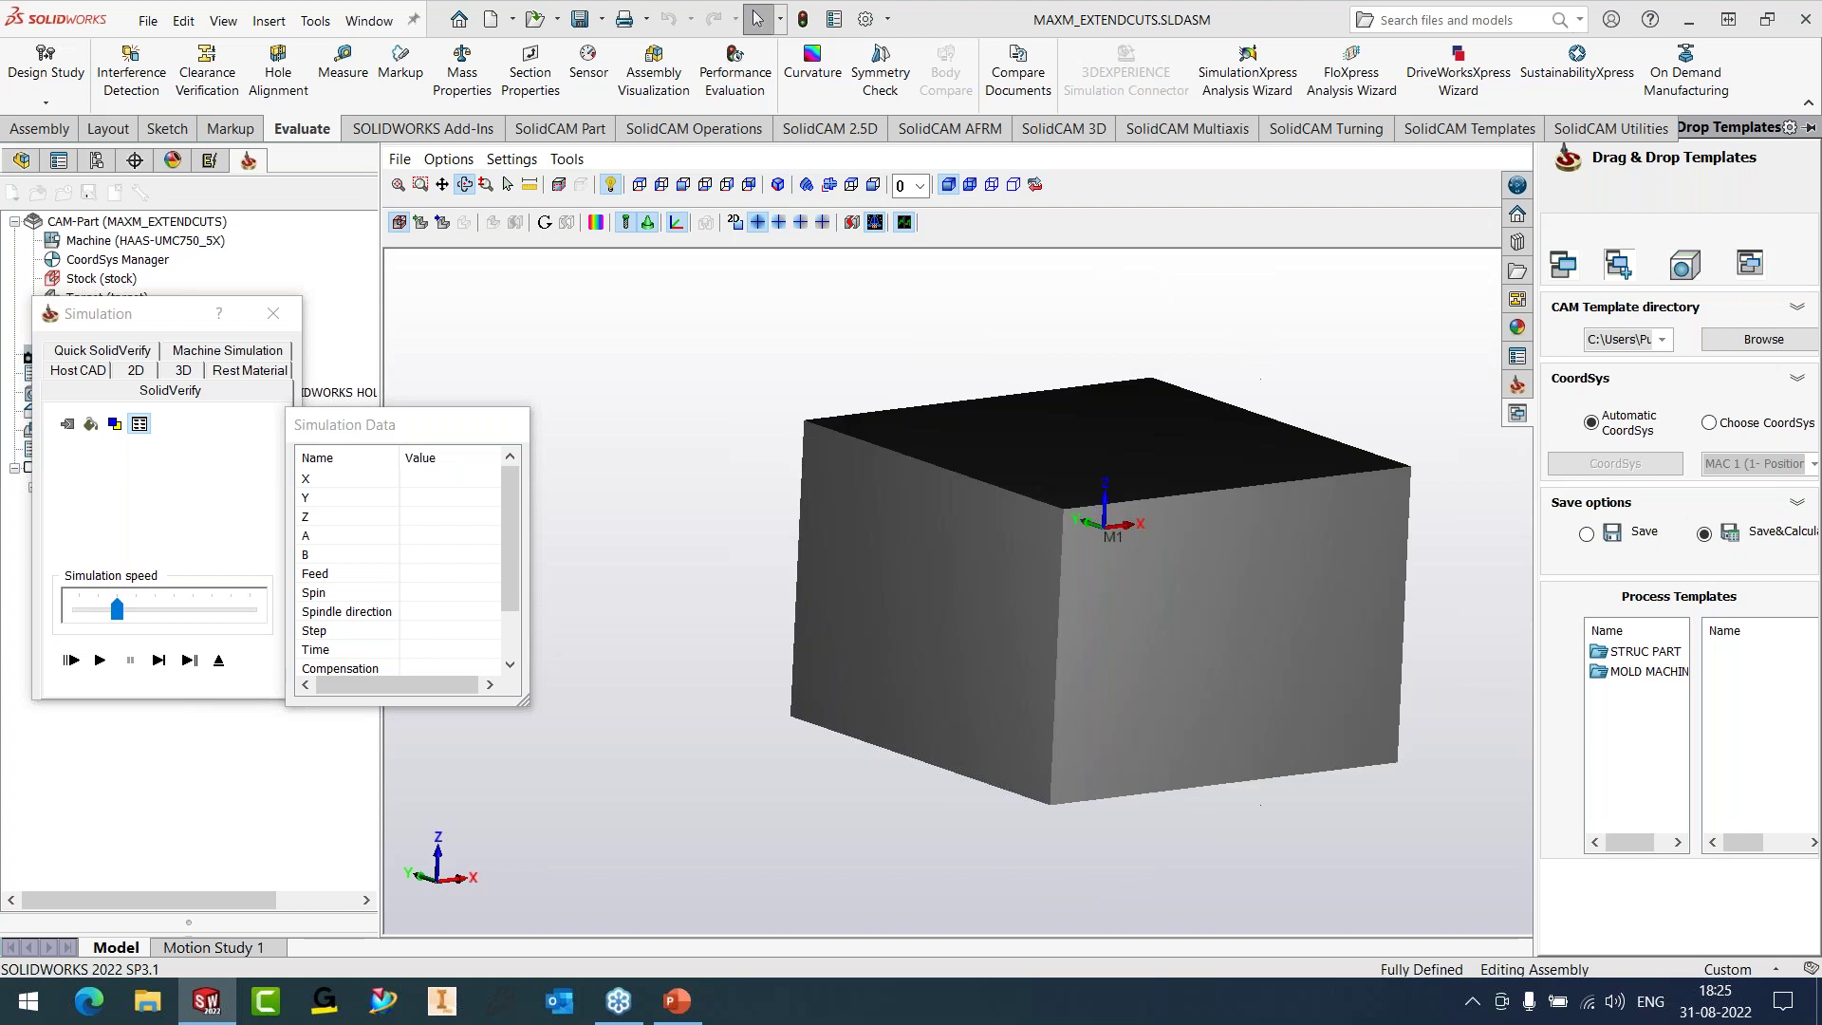
drag(1139, 589, 1255, 539)
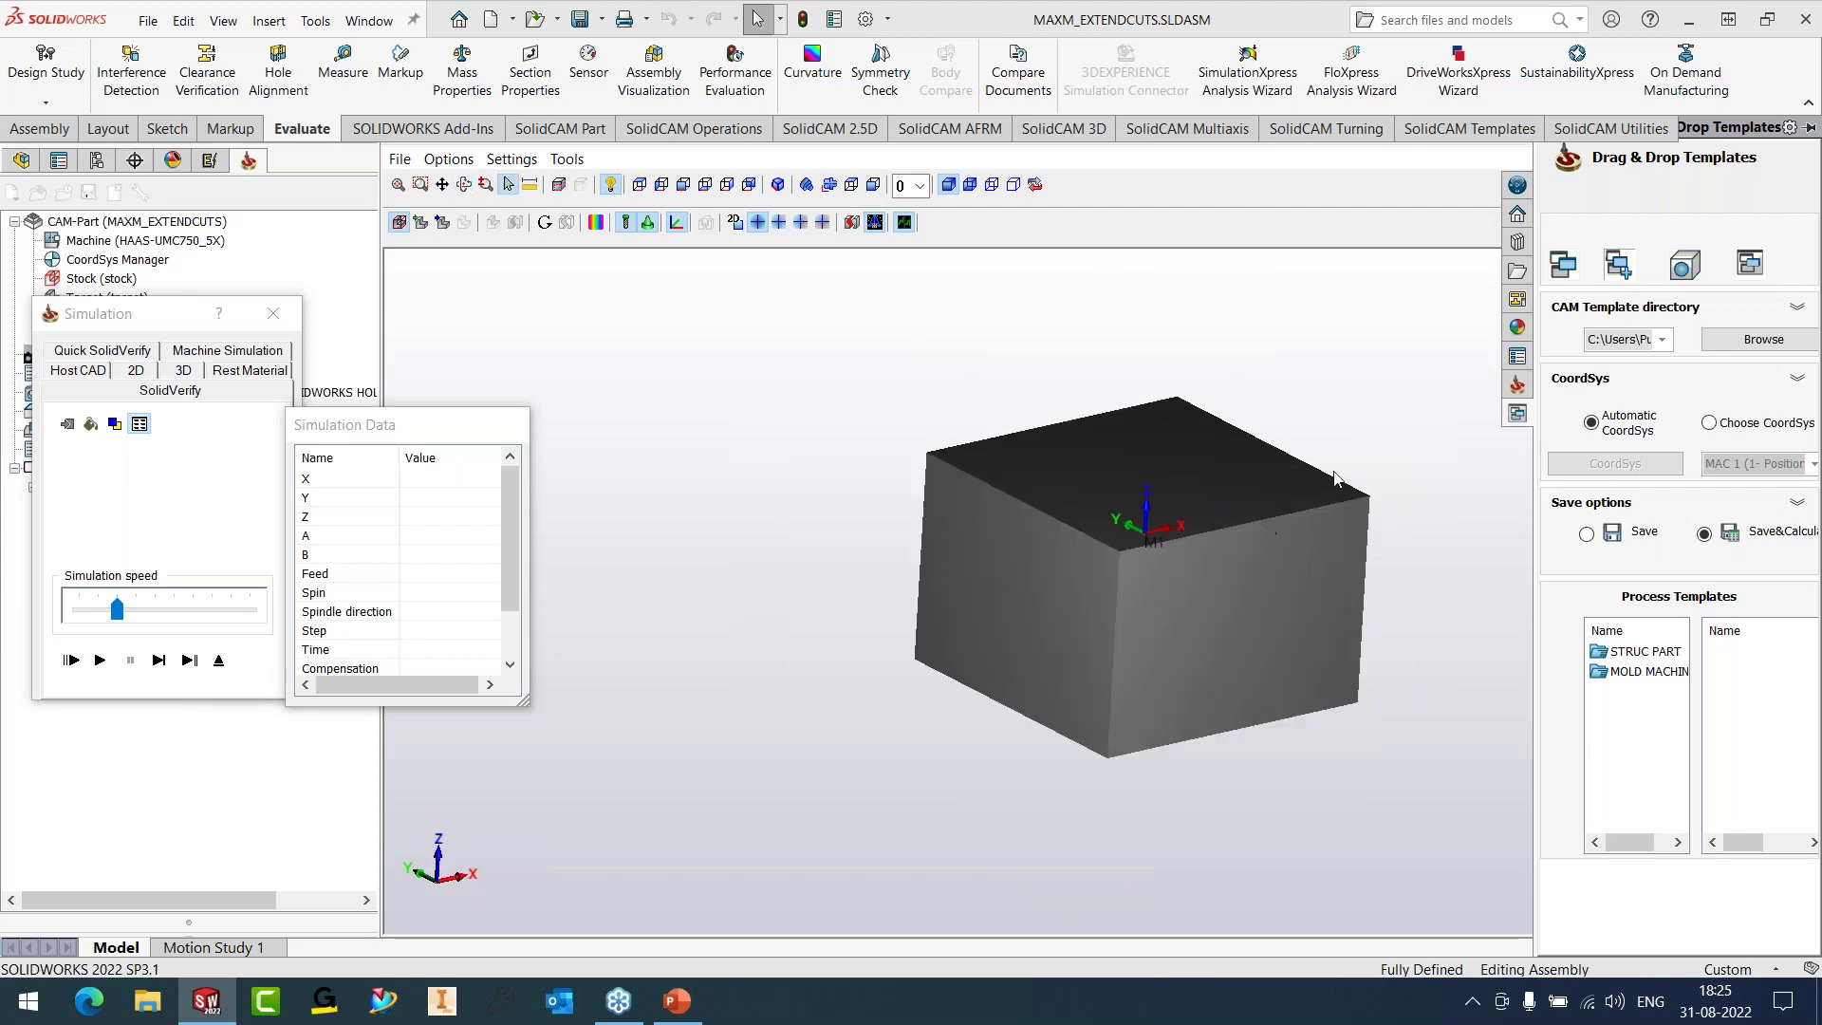
click(161, 662)
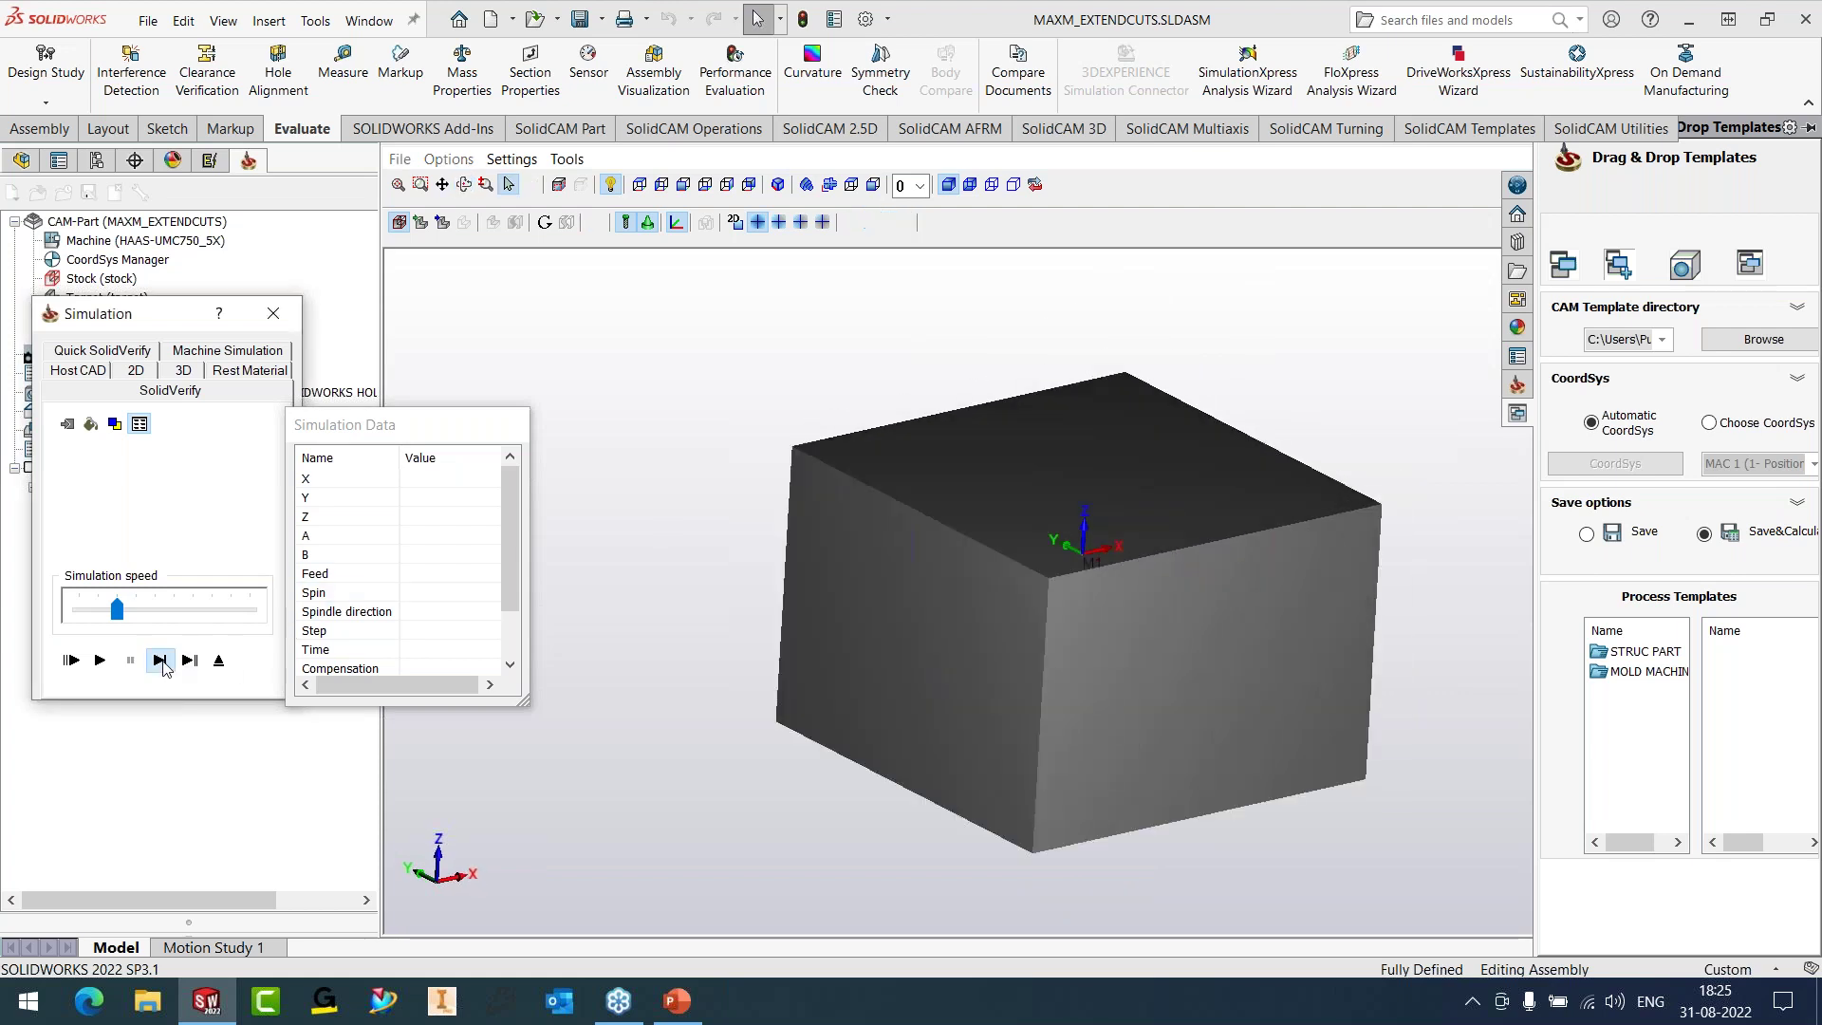
click(186, 661)
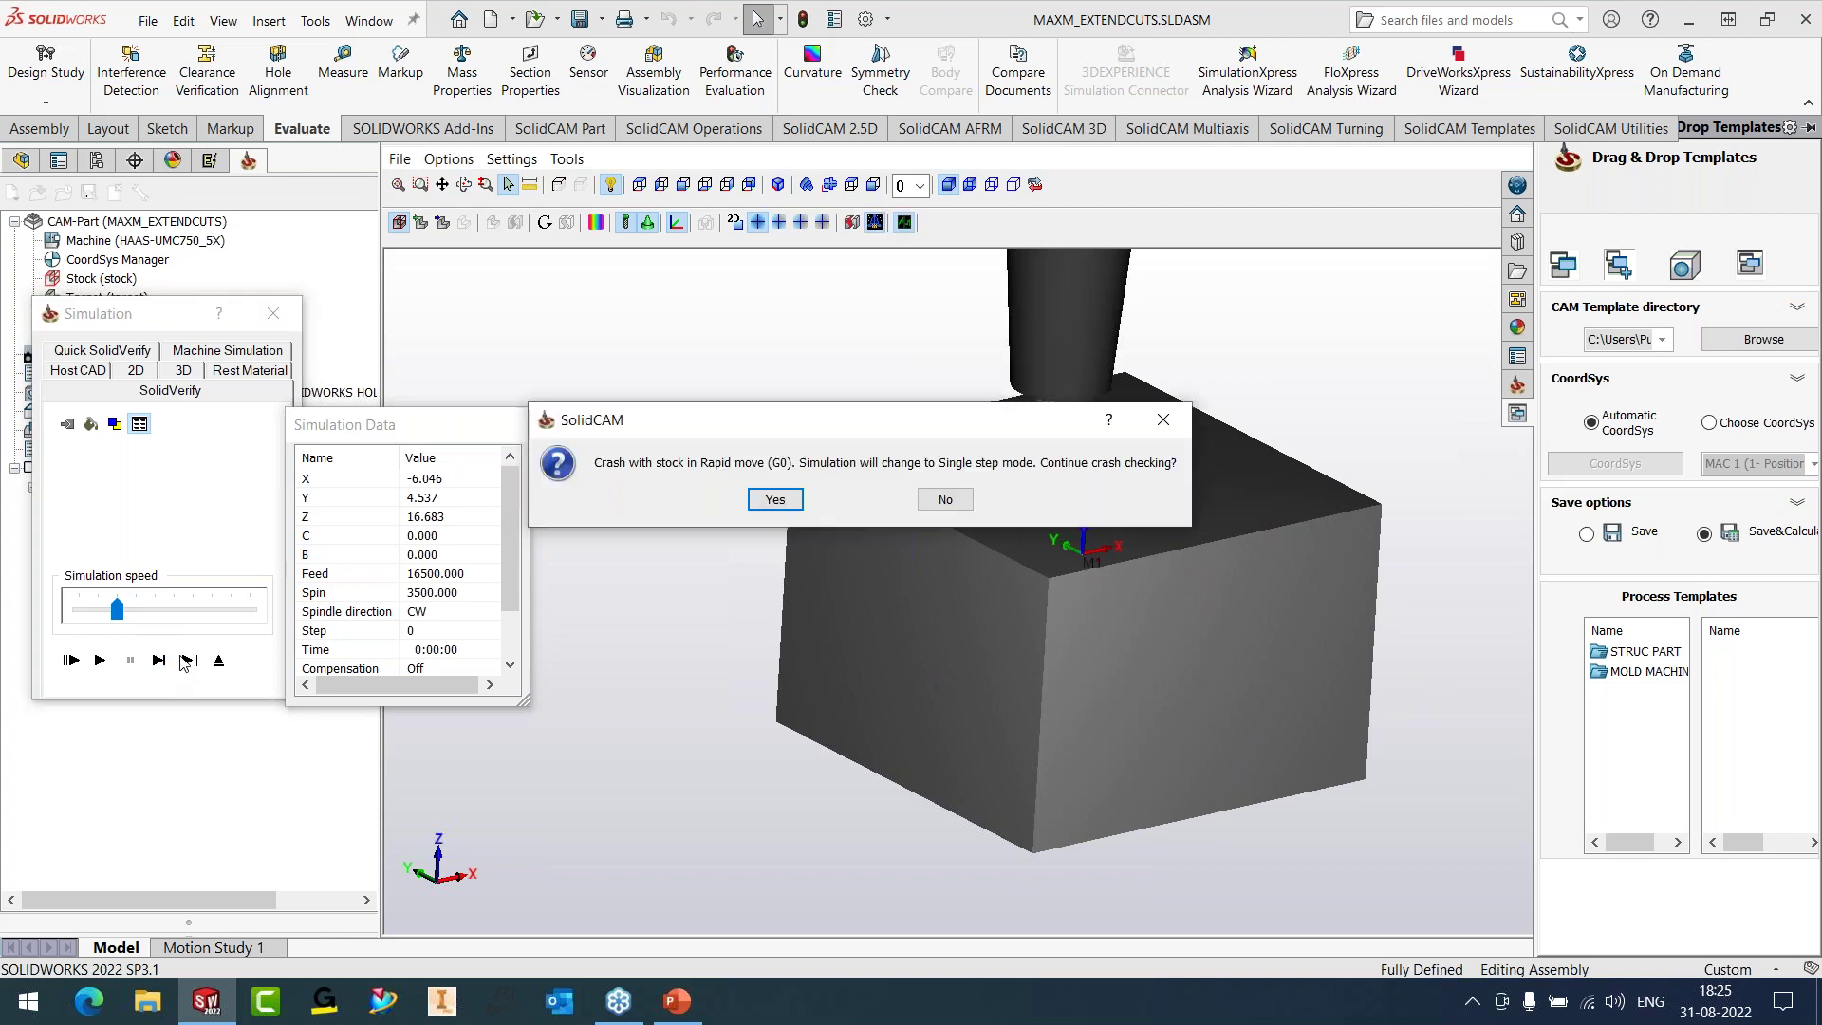
drag(843, 428, 699, 245)
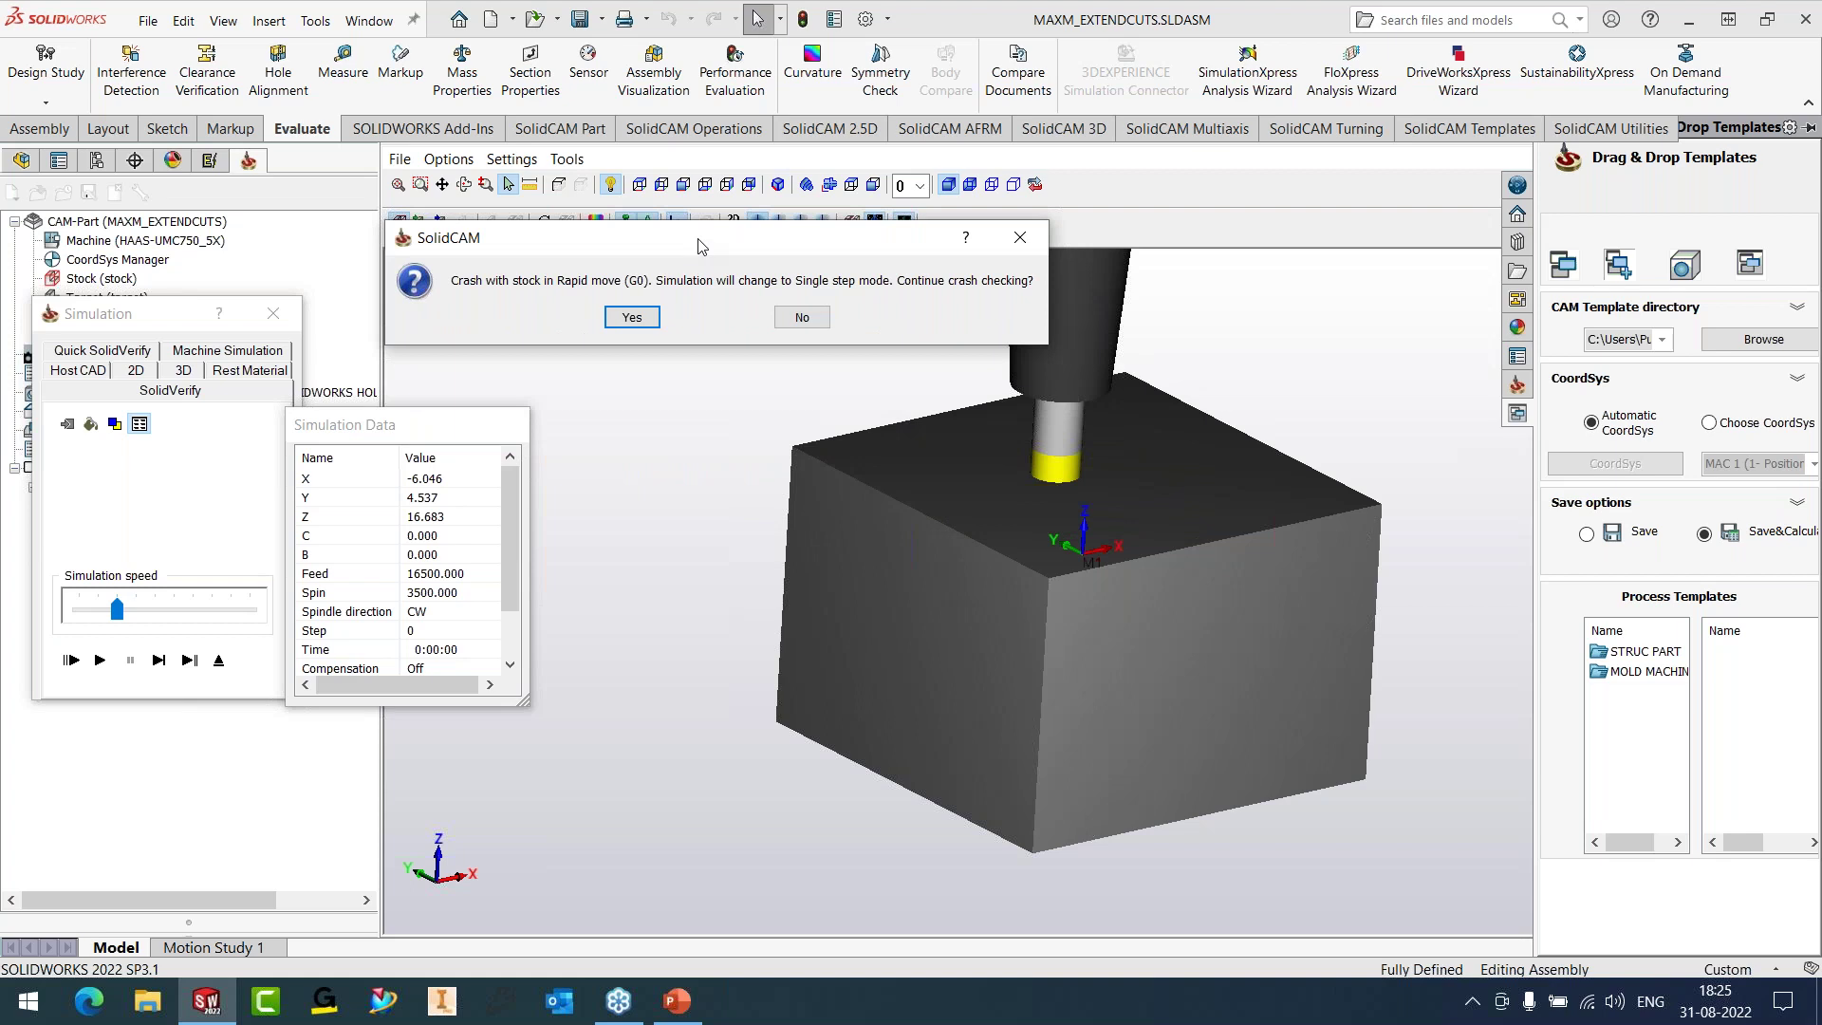
click(803, 317)
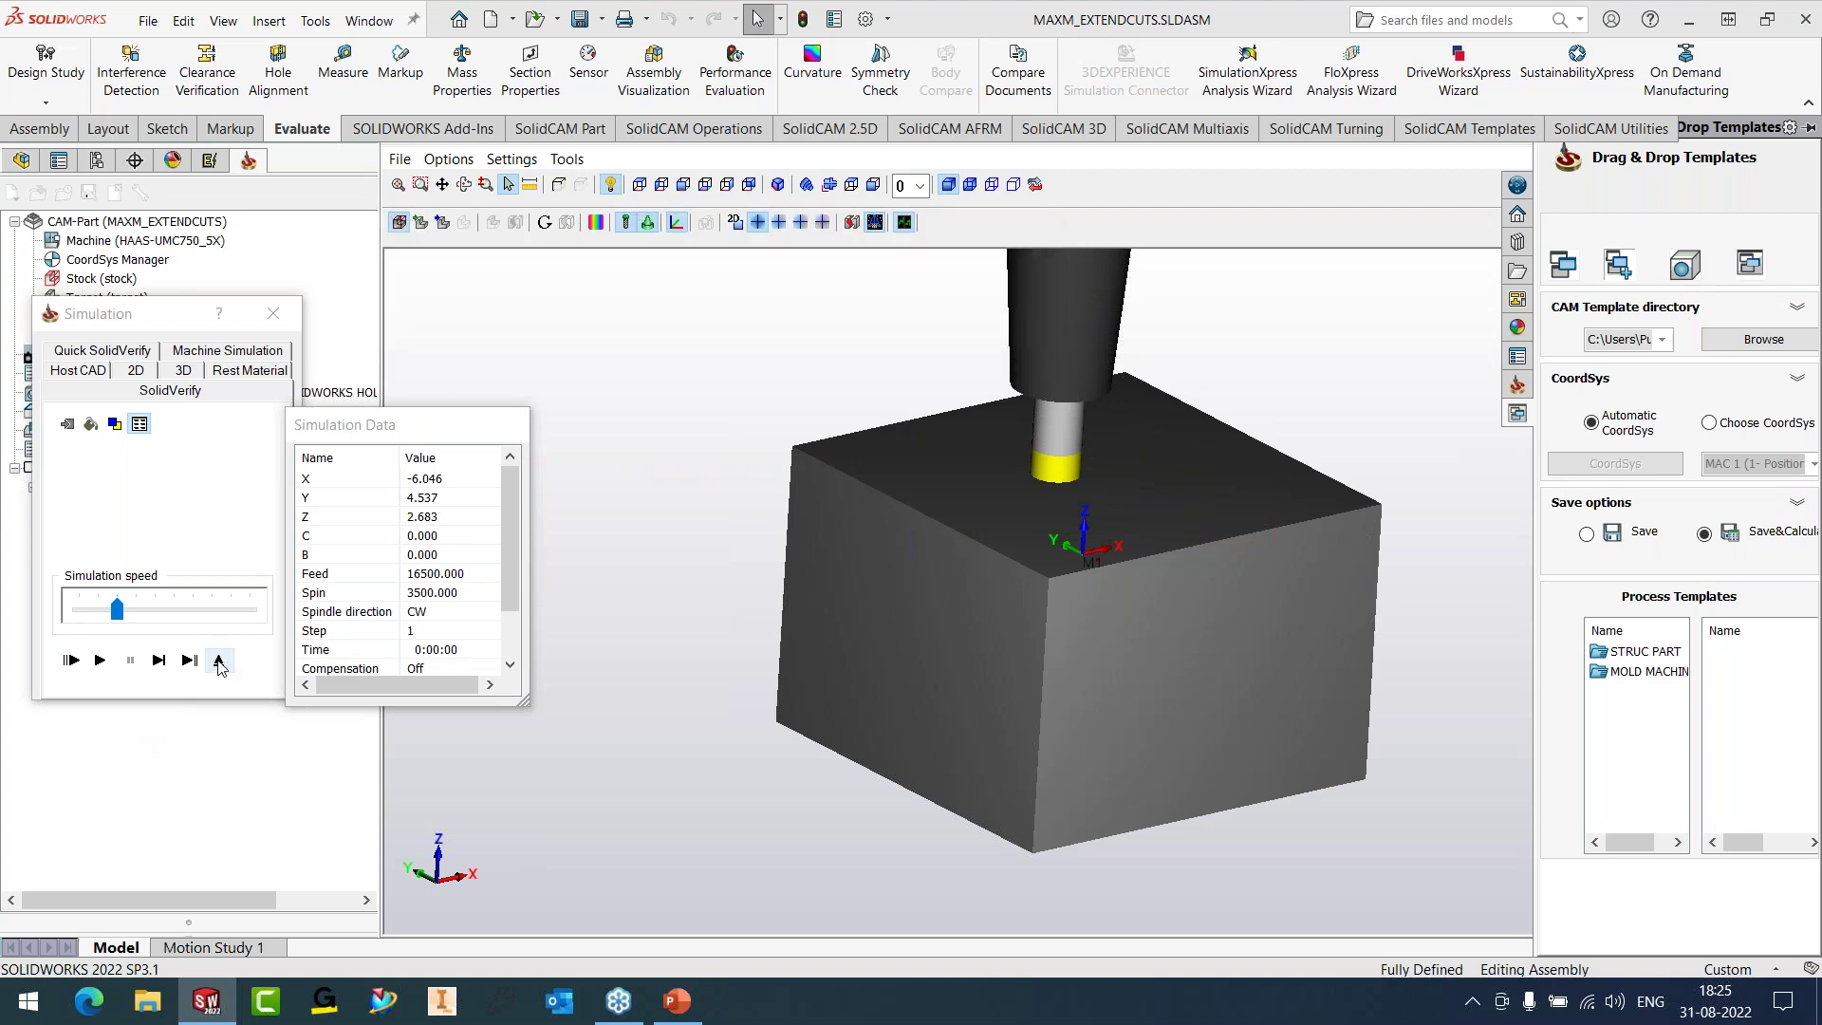
click(219, 662)
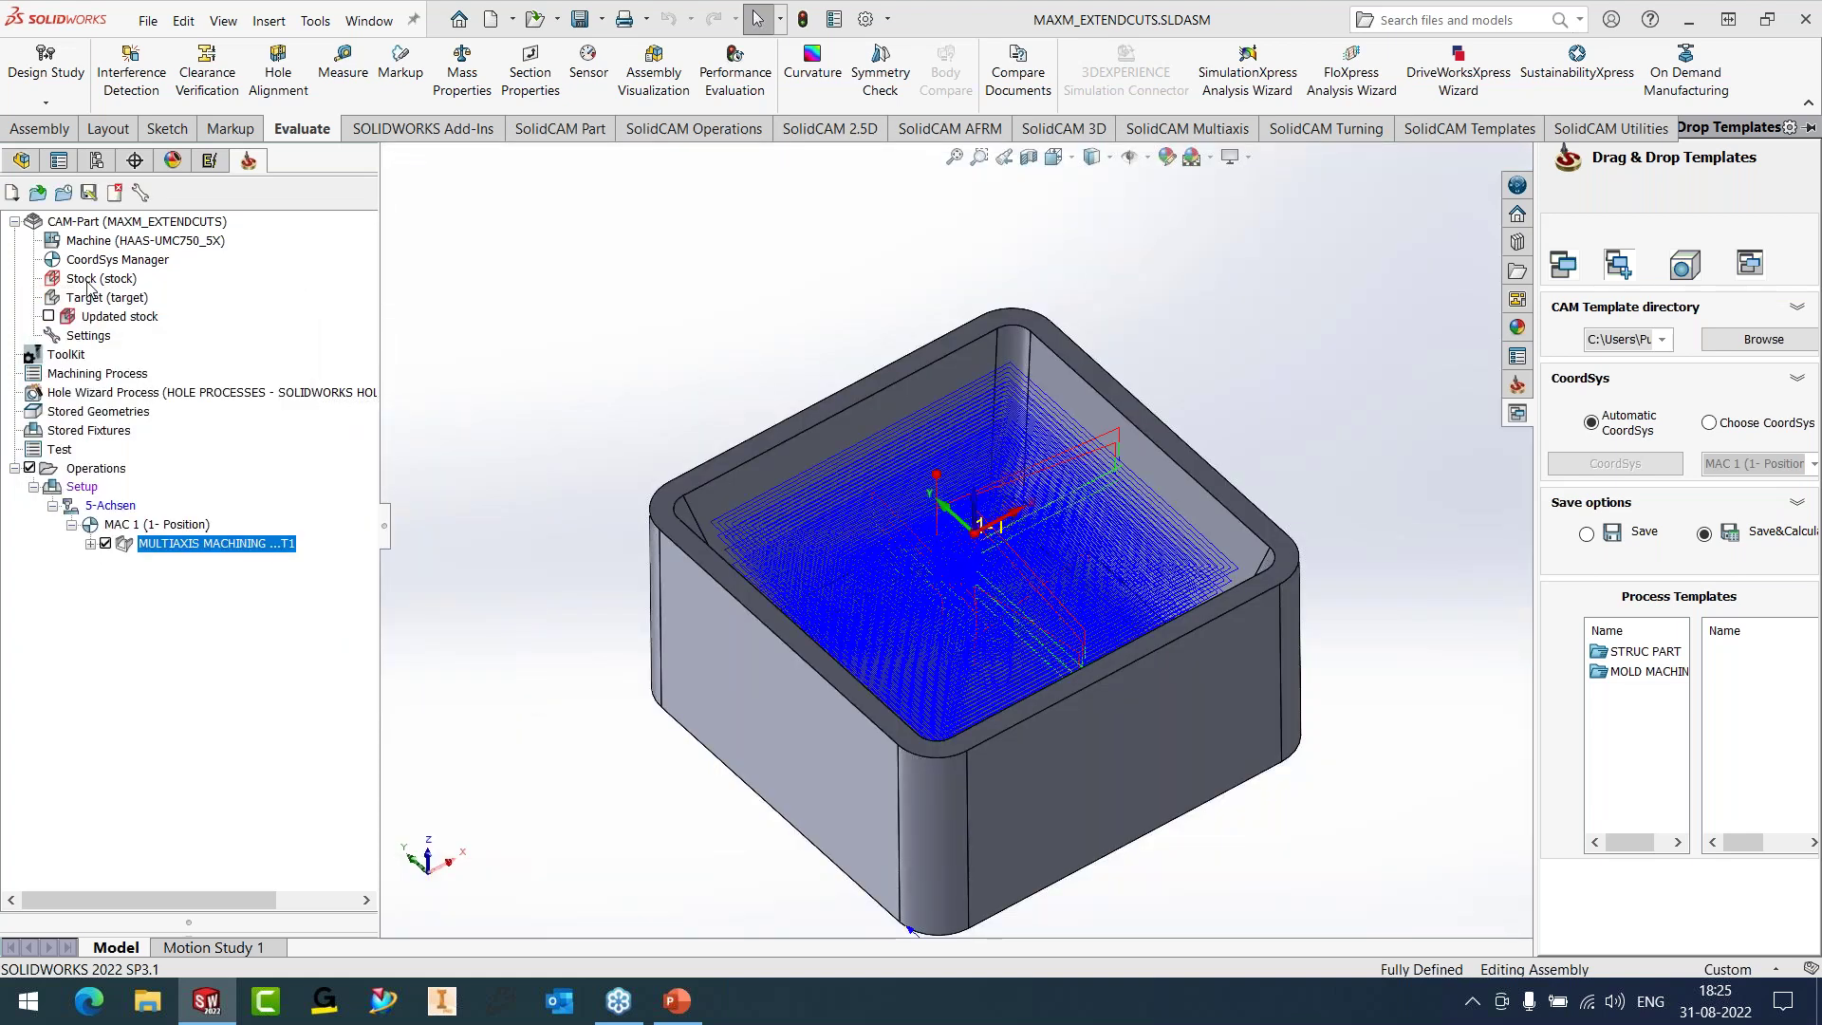
- Show the stock on the model, compare its height with the part from the side, and close the stock display
right_click(88, 280)
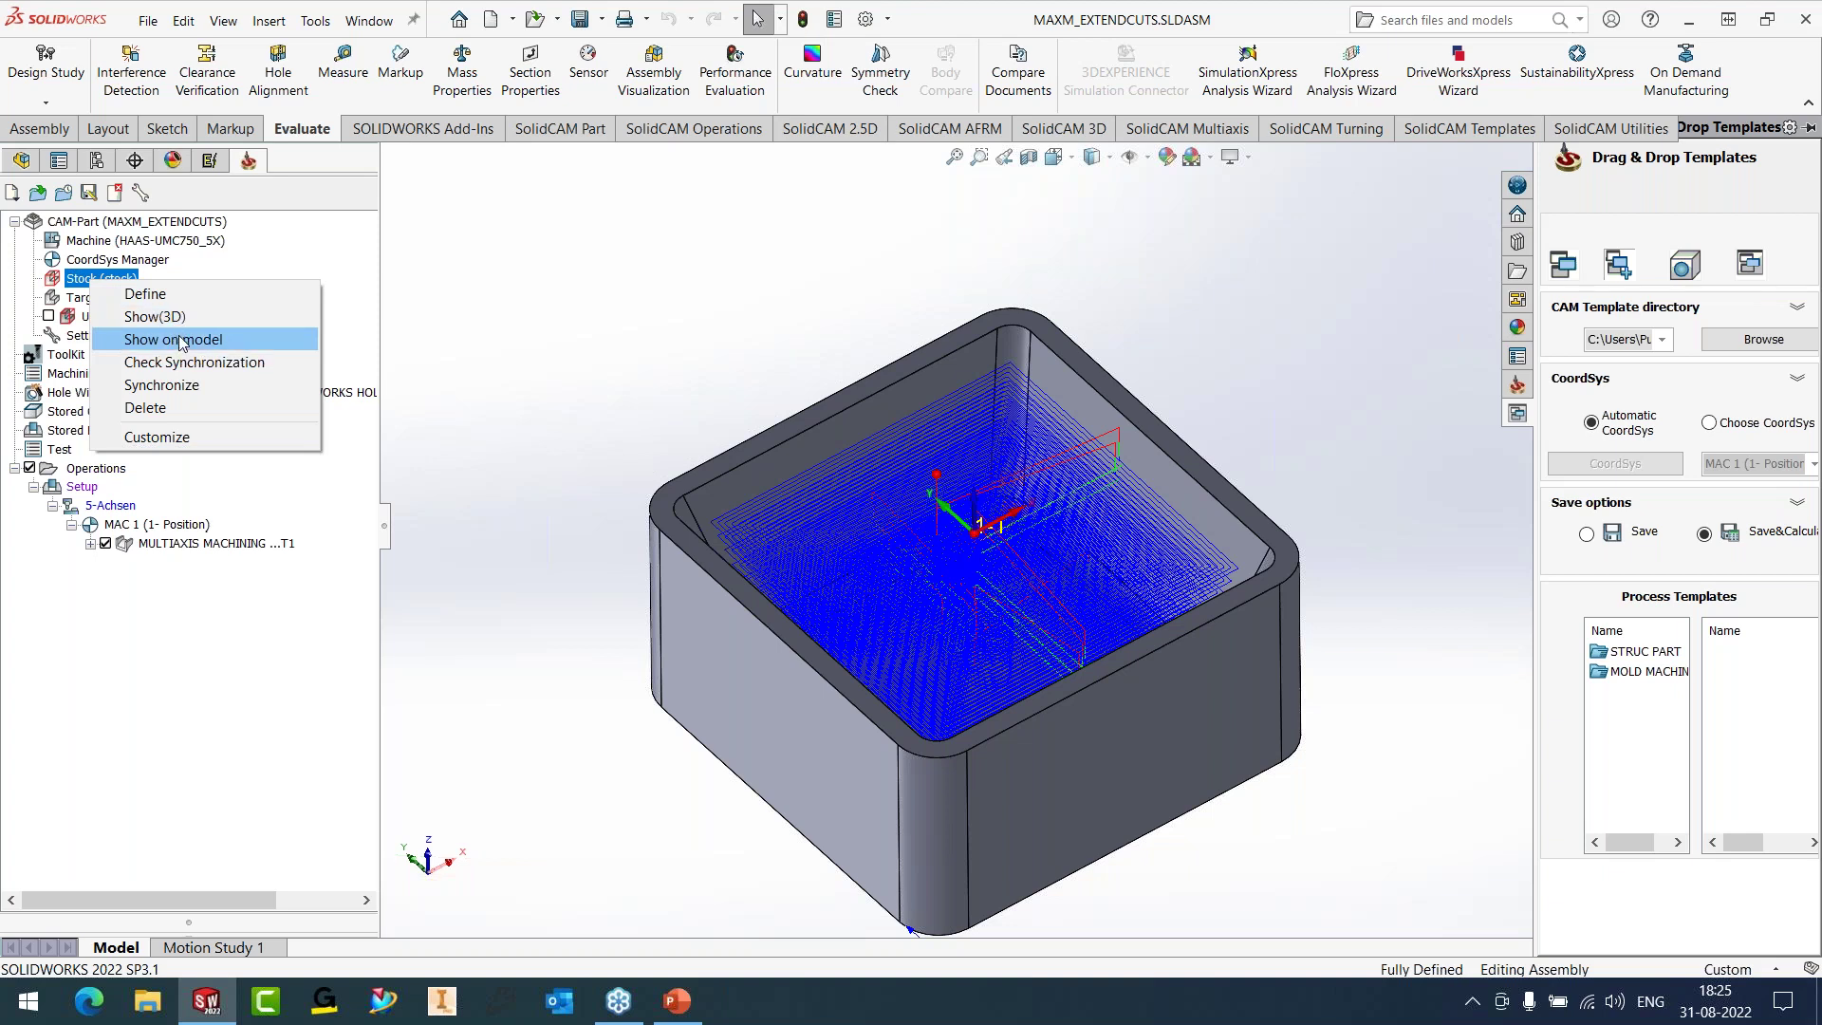
click(181, 339)
middle_drag(678, 543, 792, 376)
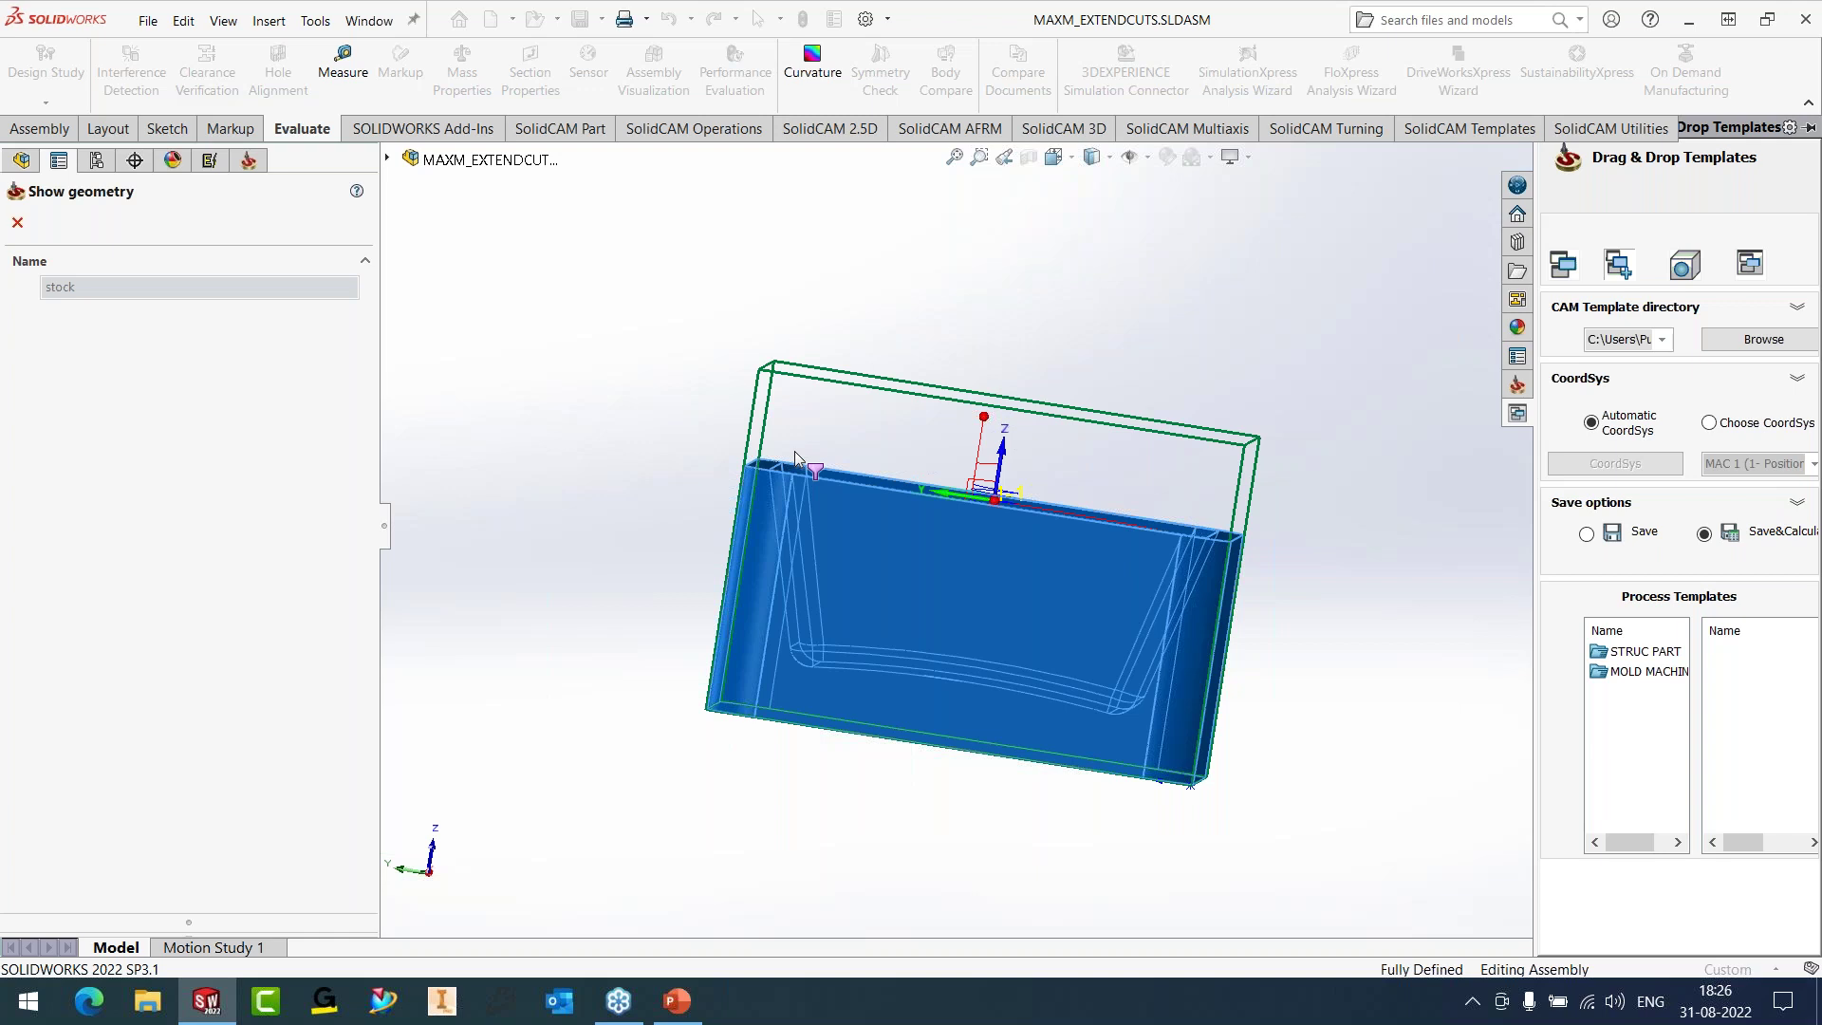
click(17, 222)
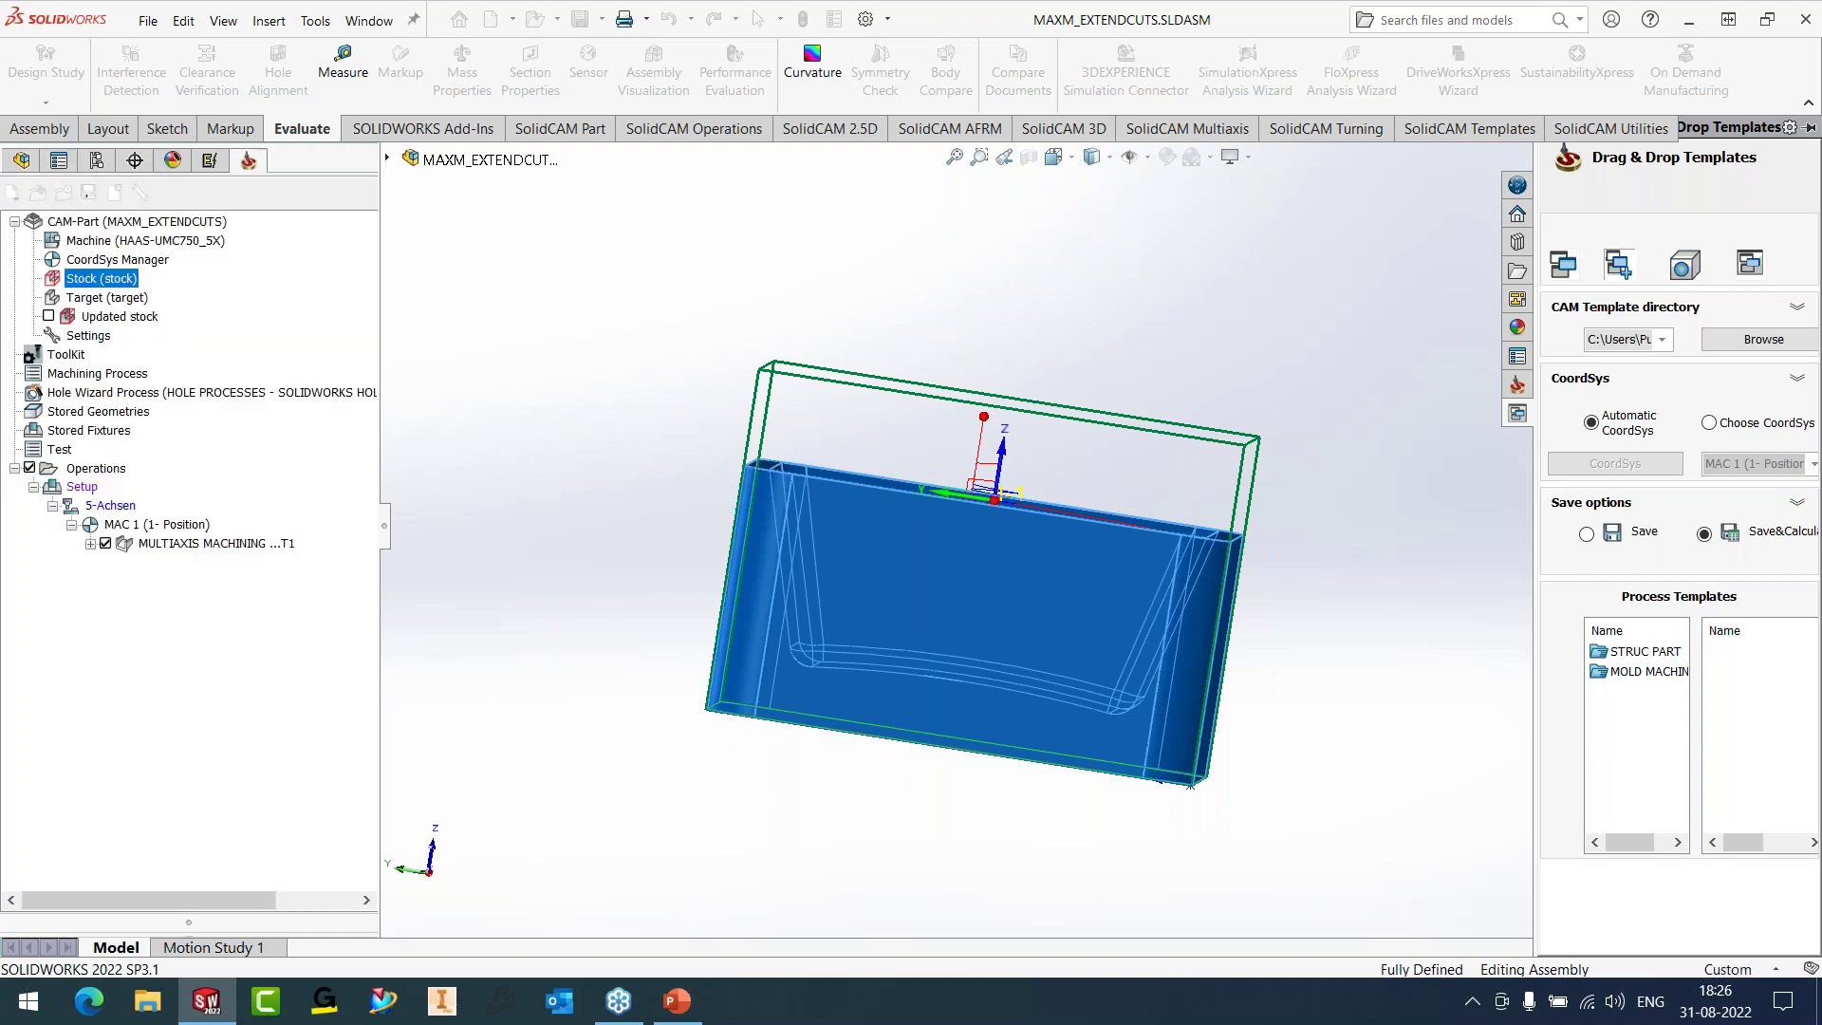
- Enable Extend cuts for stock in the MULTIAXIS MACHINING operation's stock settings, and save and calculate the operation
click(194, 543)
right_click(195, 542)
click(318, 243)
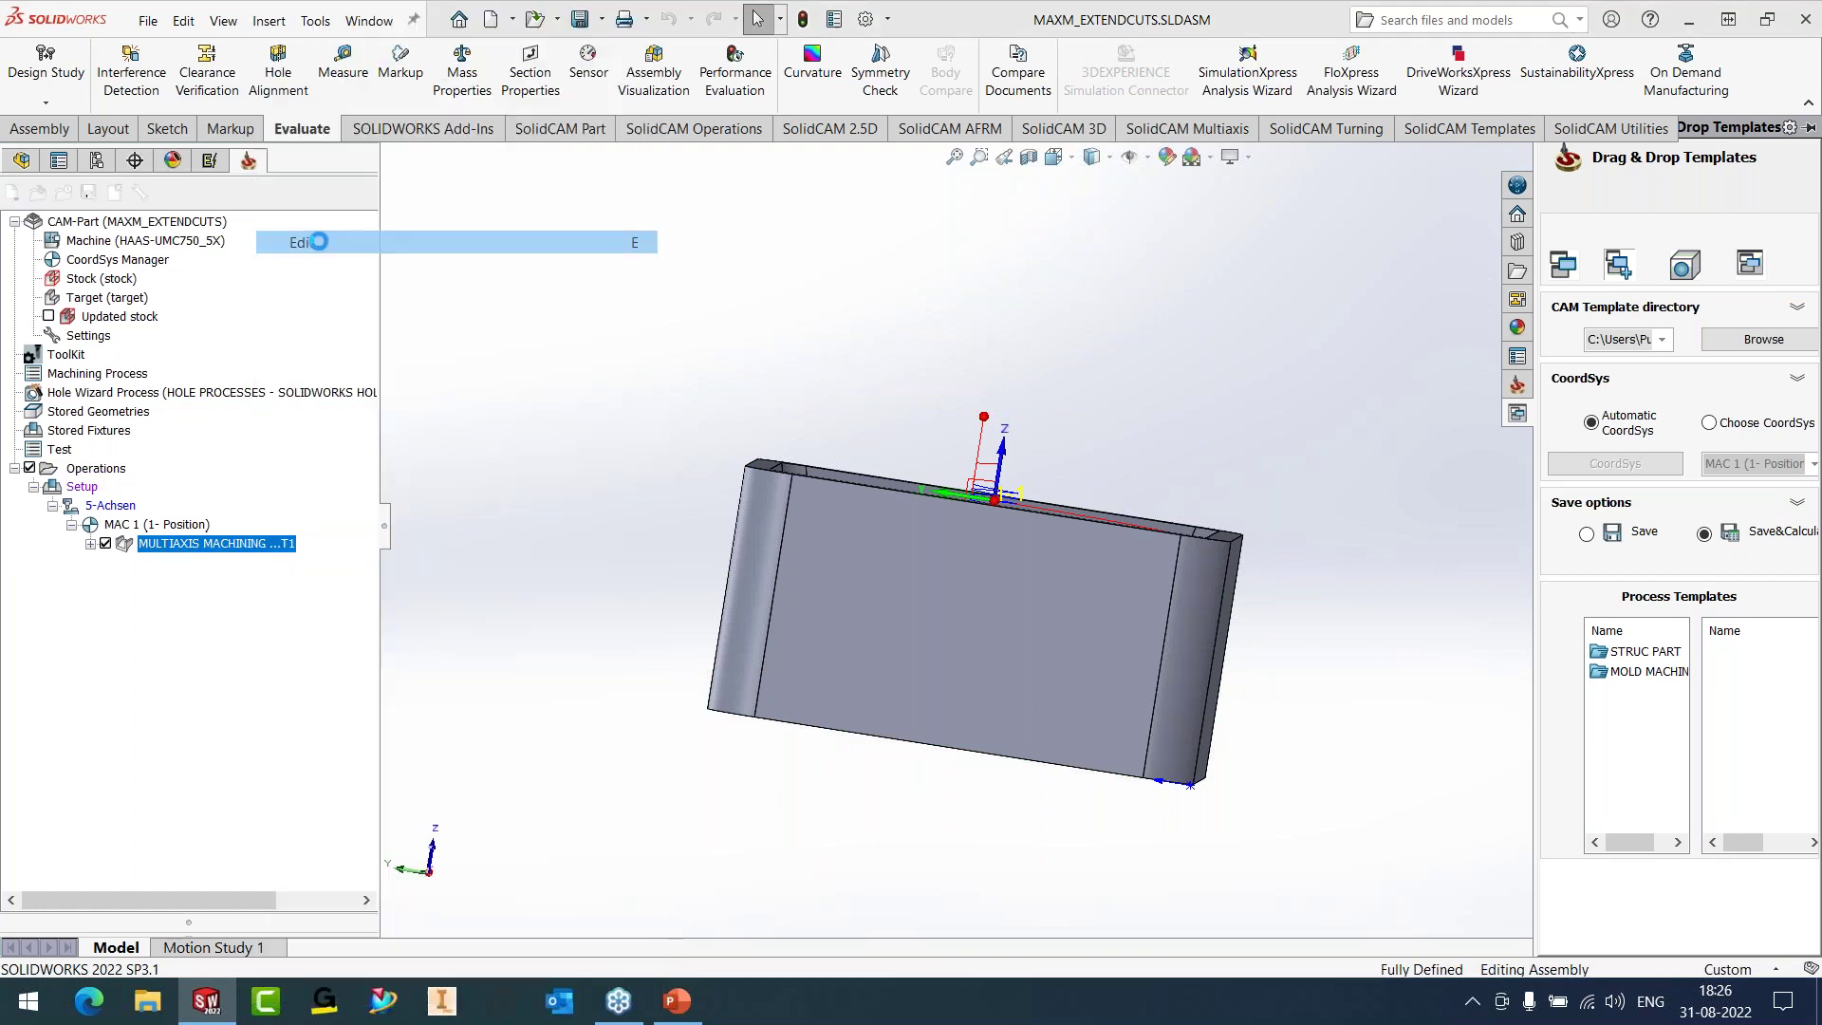
click(446, 239)
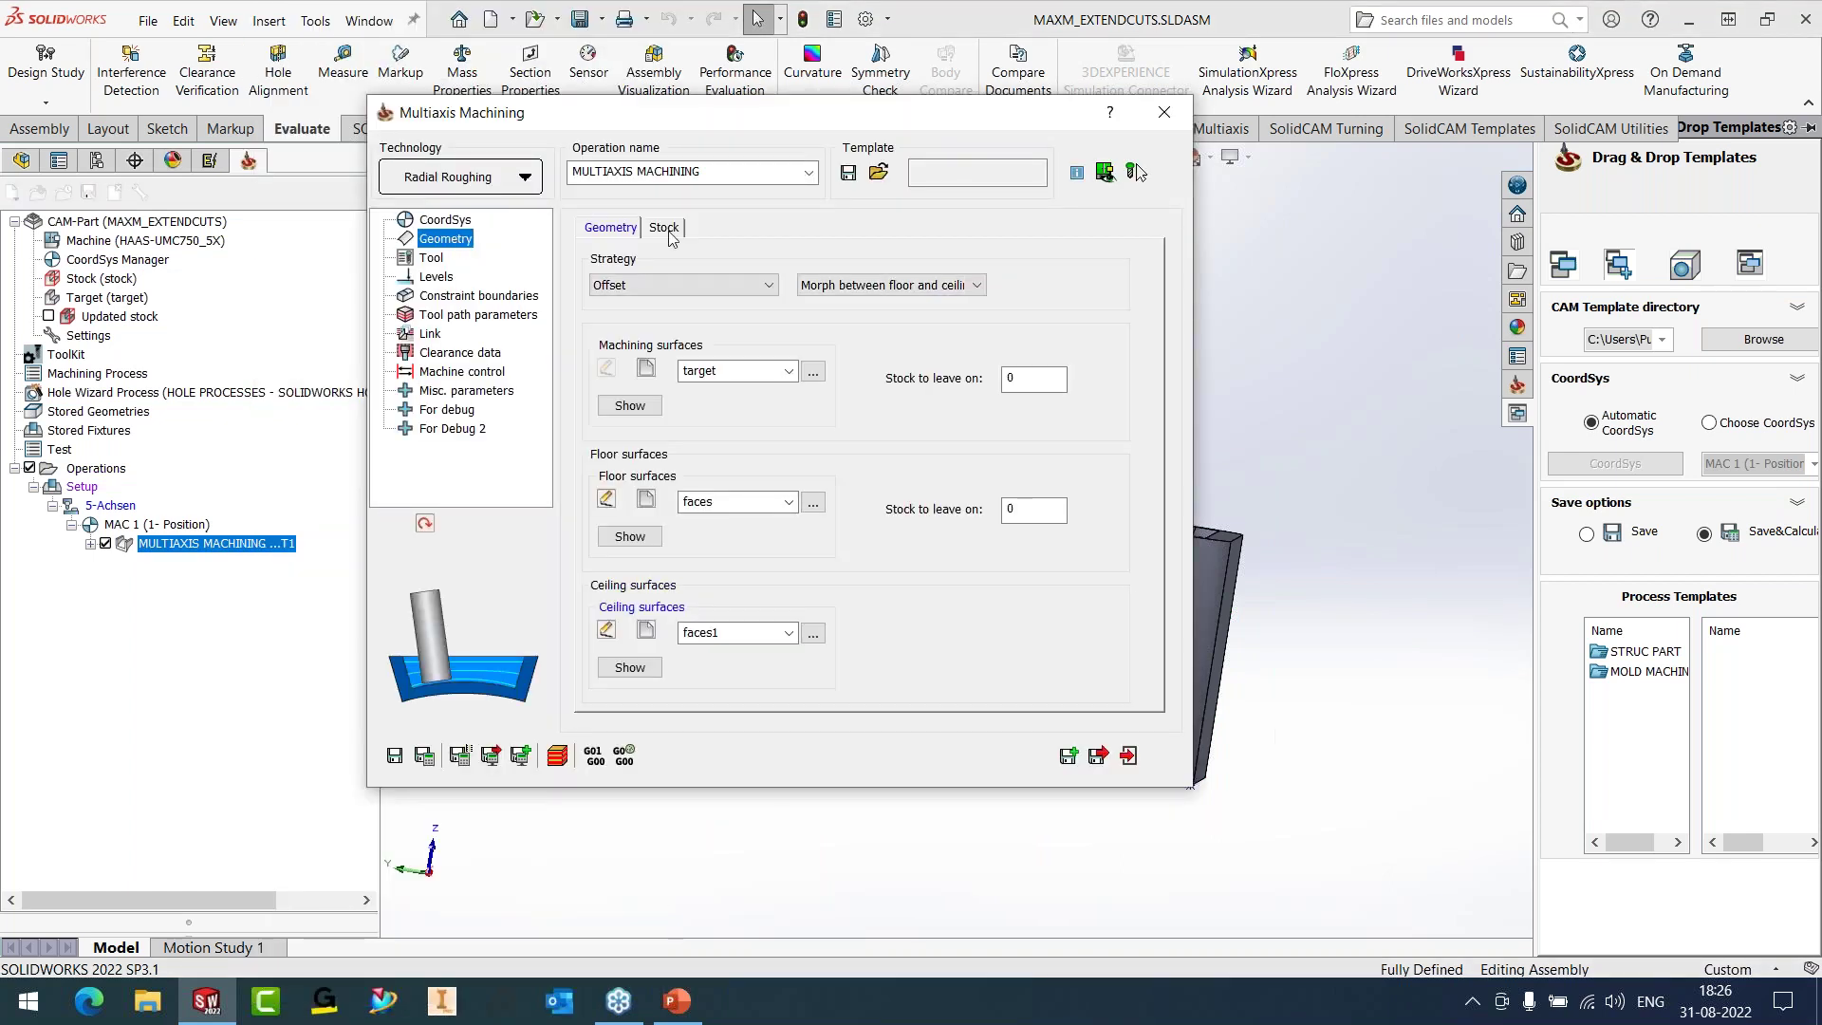
click(667, 229)
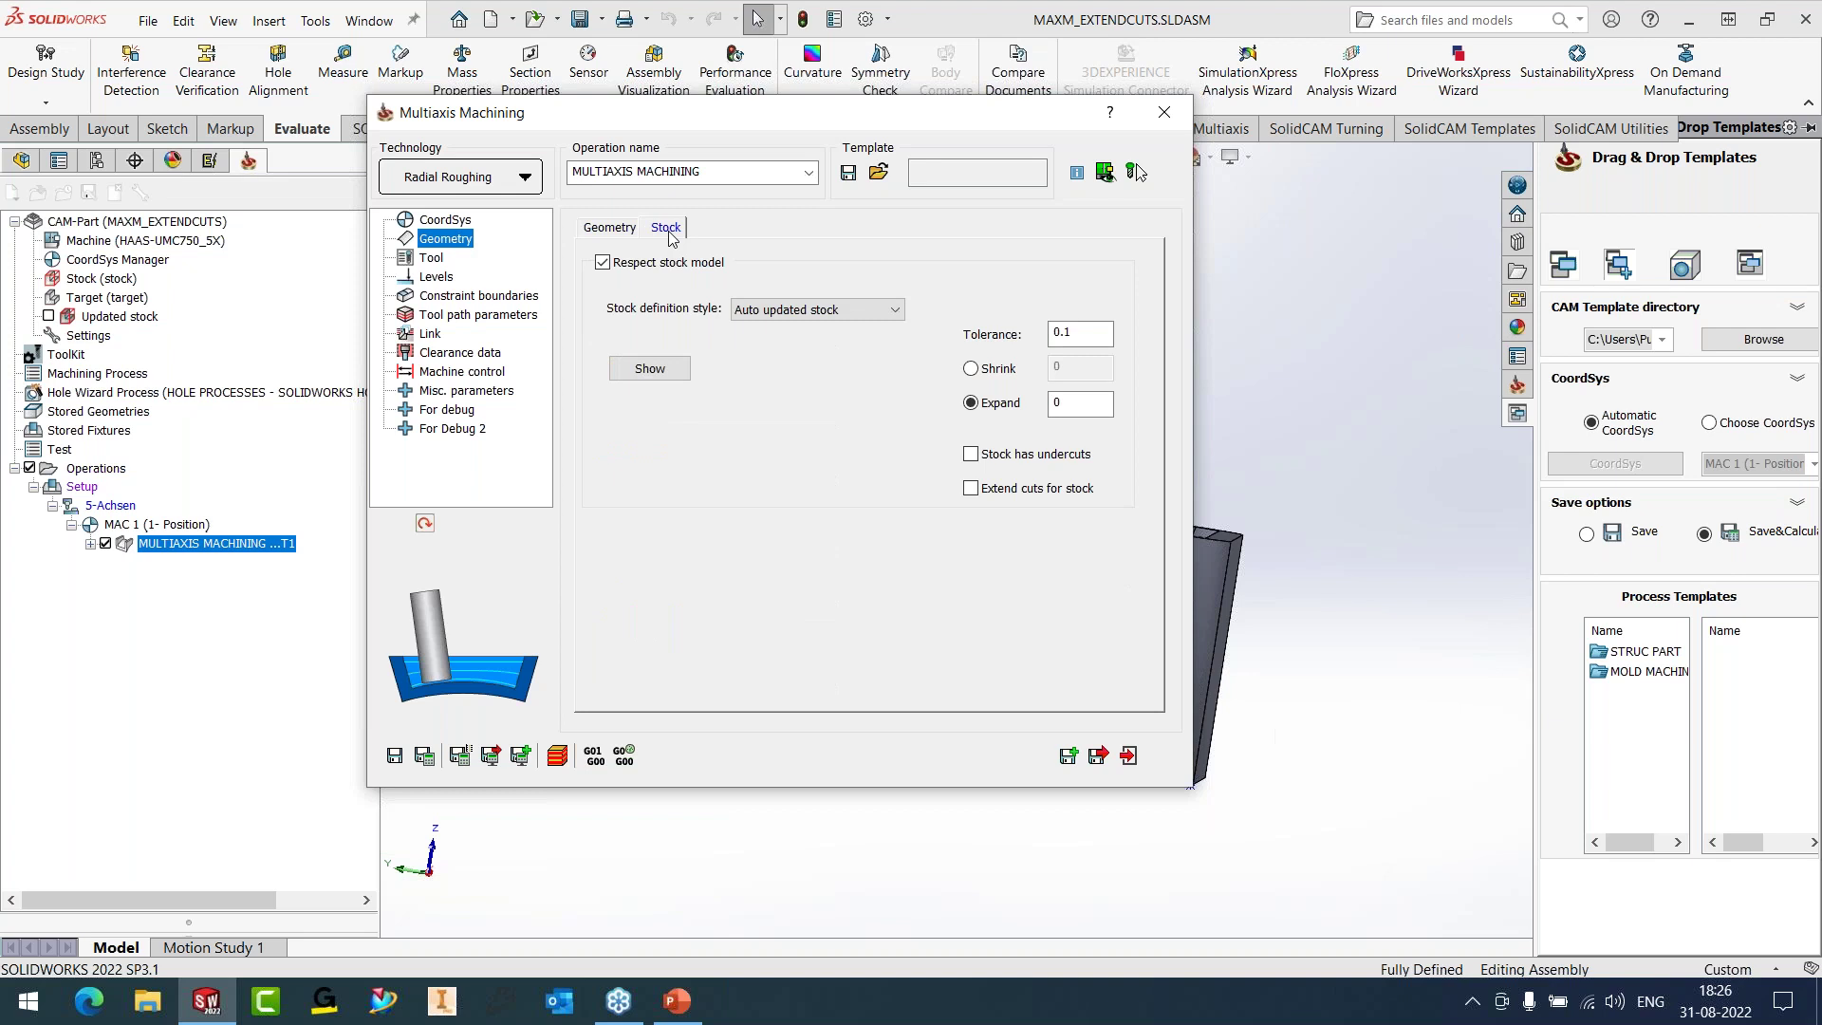
click(1032, 500)
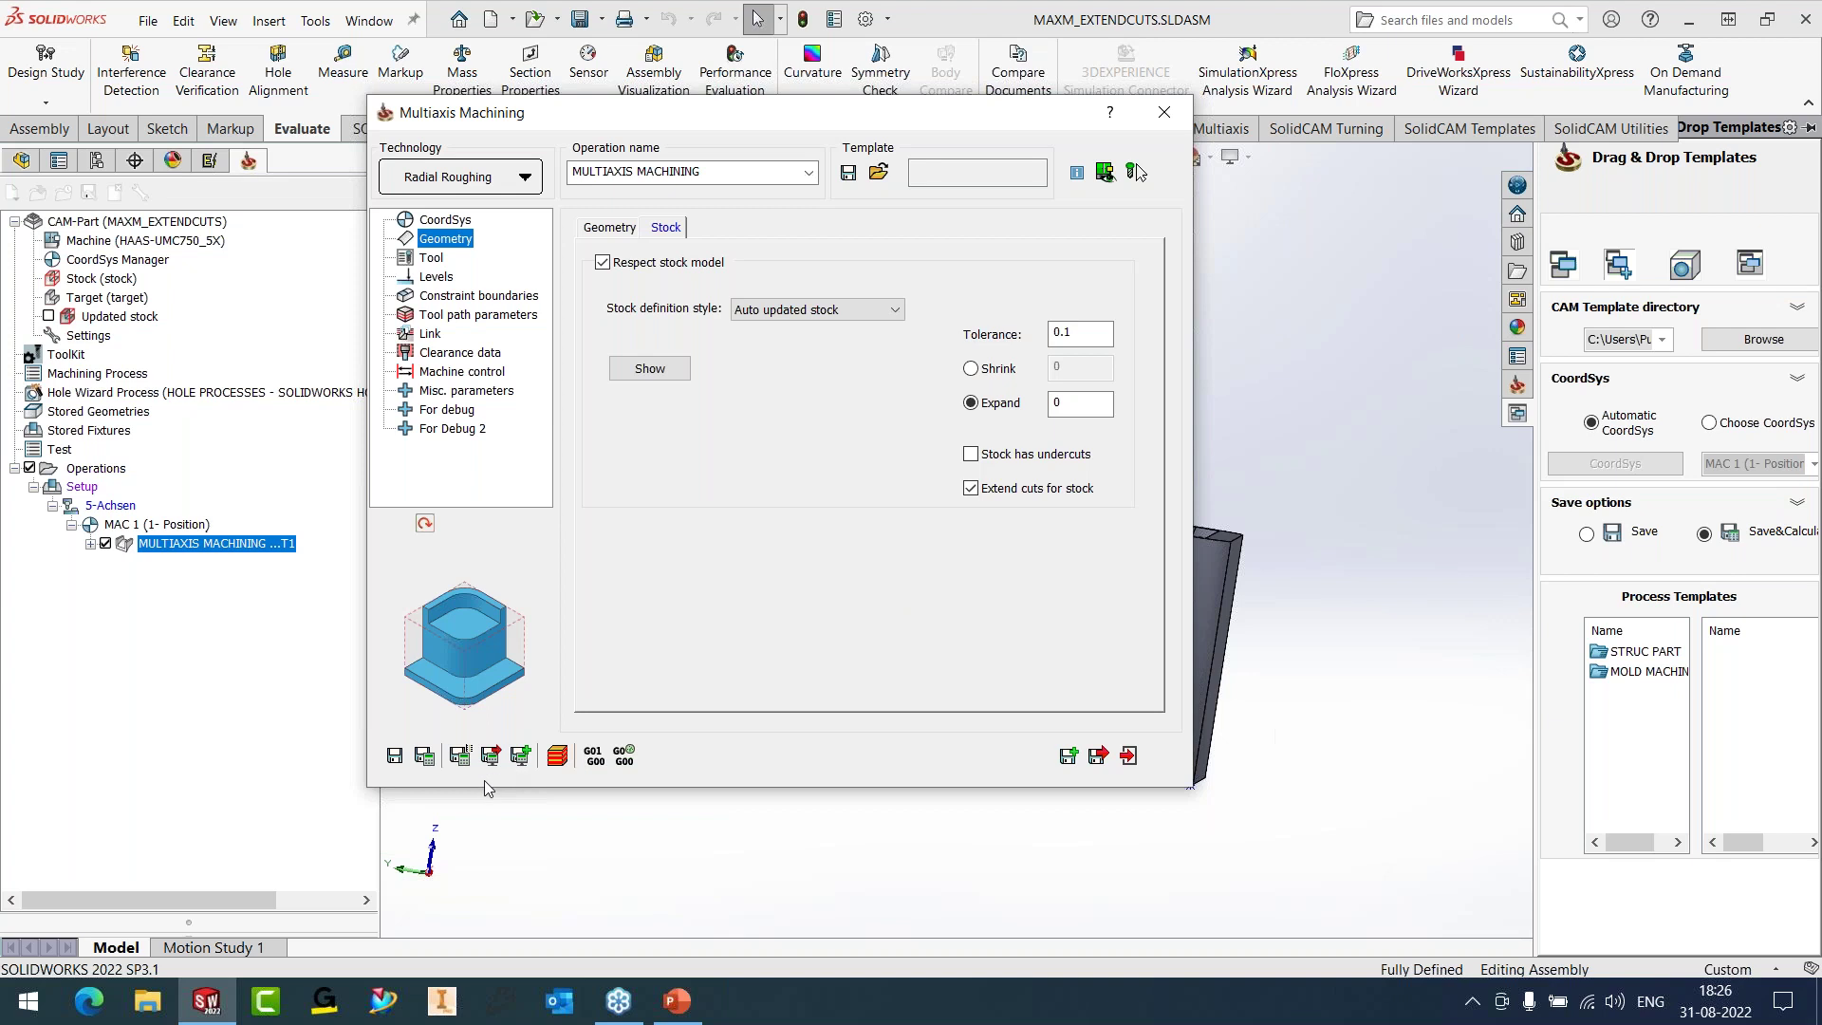
click(425, 759)
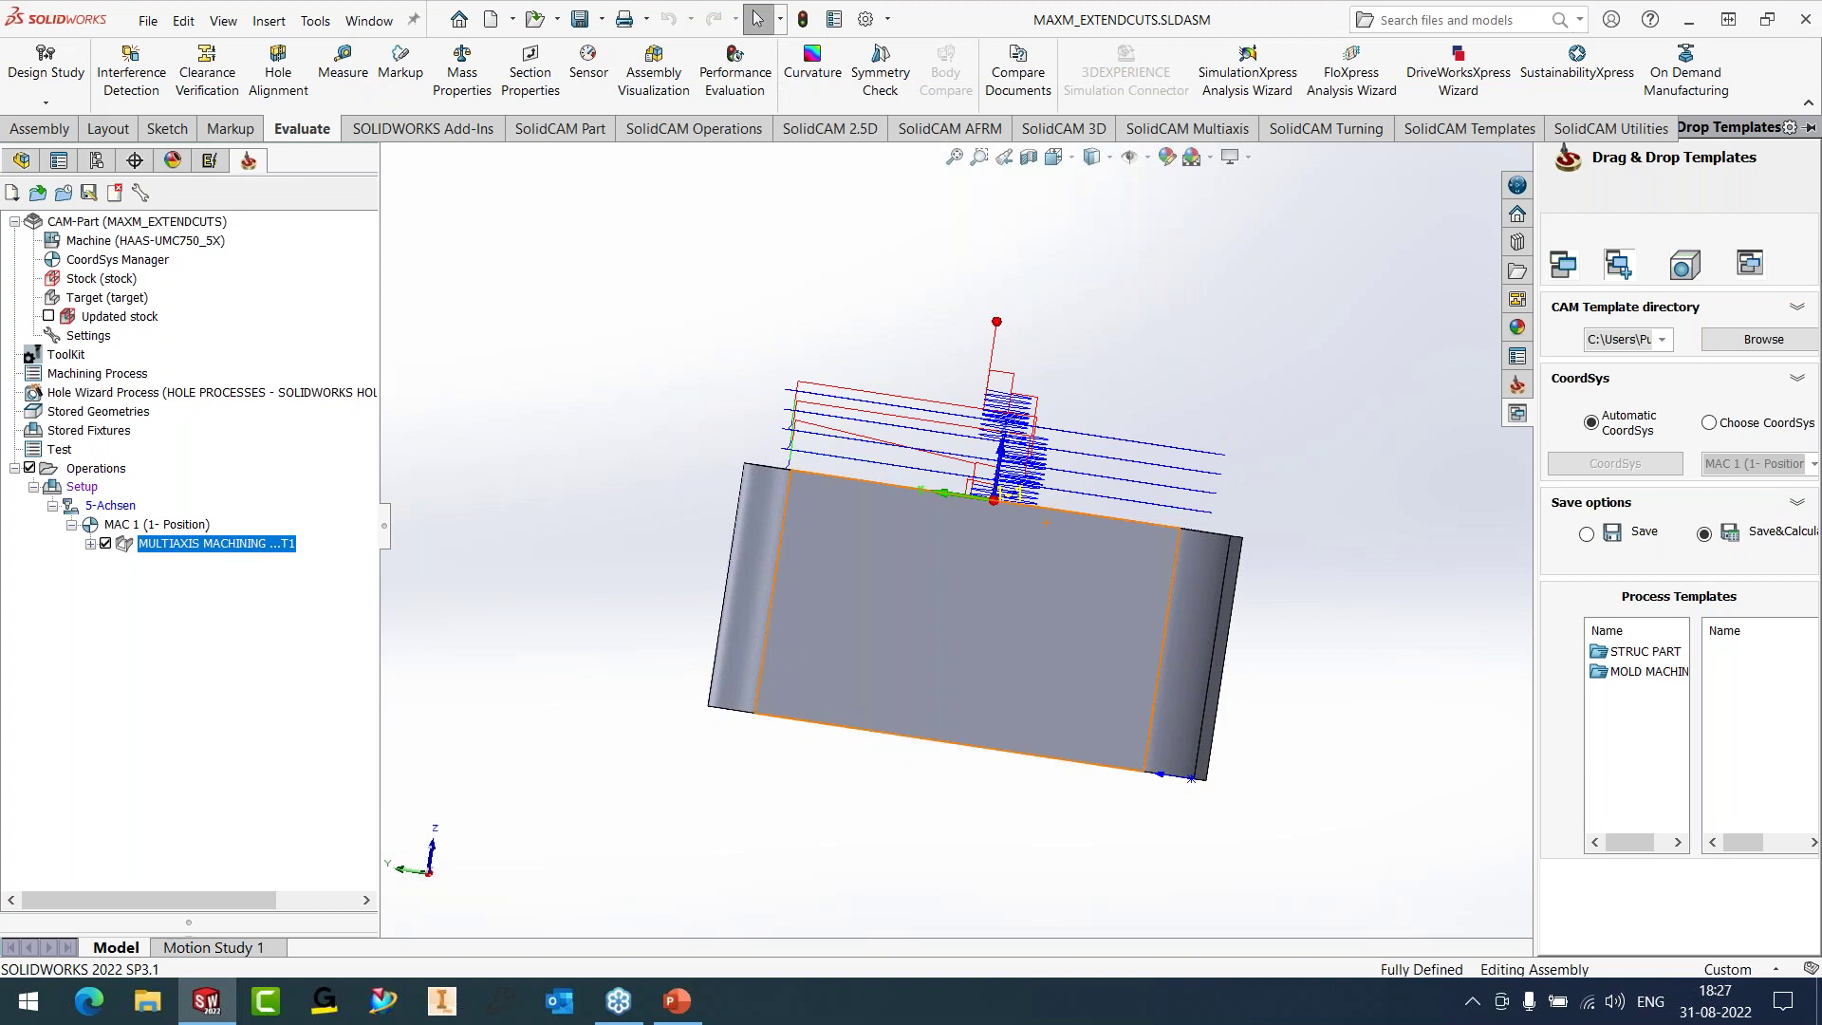
- Show the stock on the model, compare the extended tool path with the stock boundary, and close the stock display
right_click(105, 278)
click(189, 333)
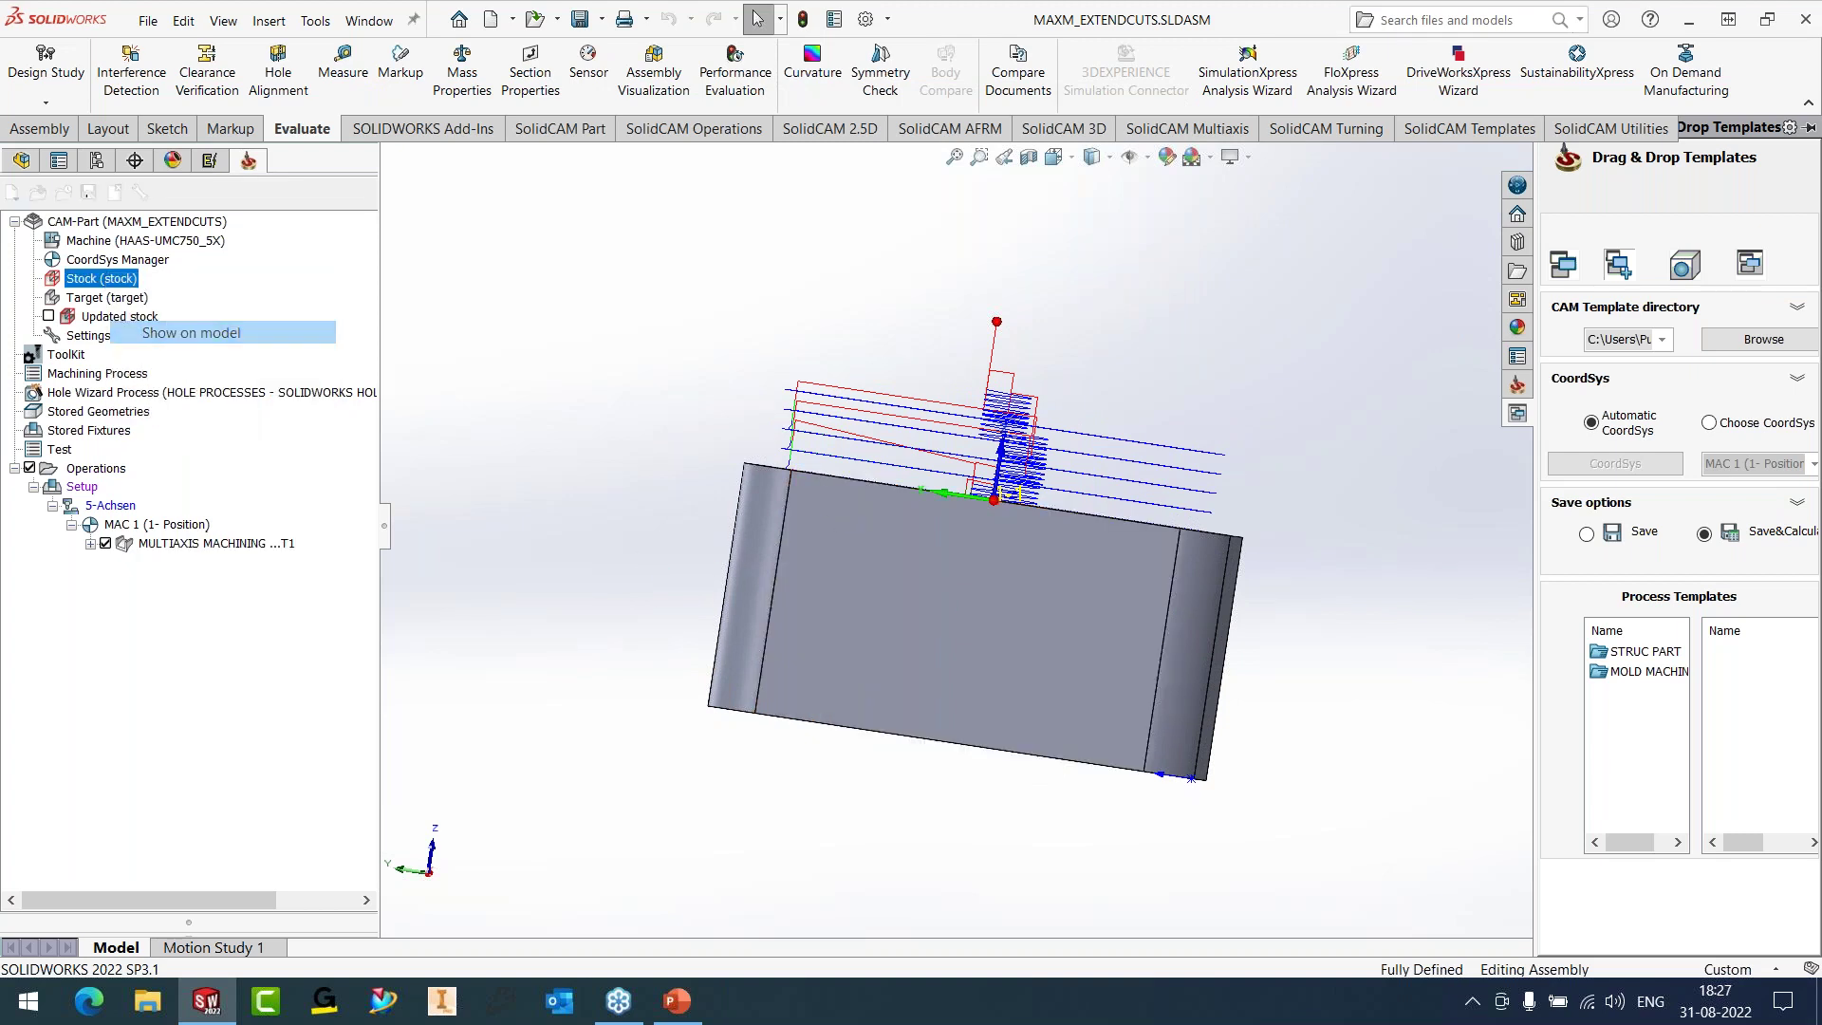
scroll(873, 369, up, 3)
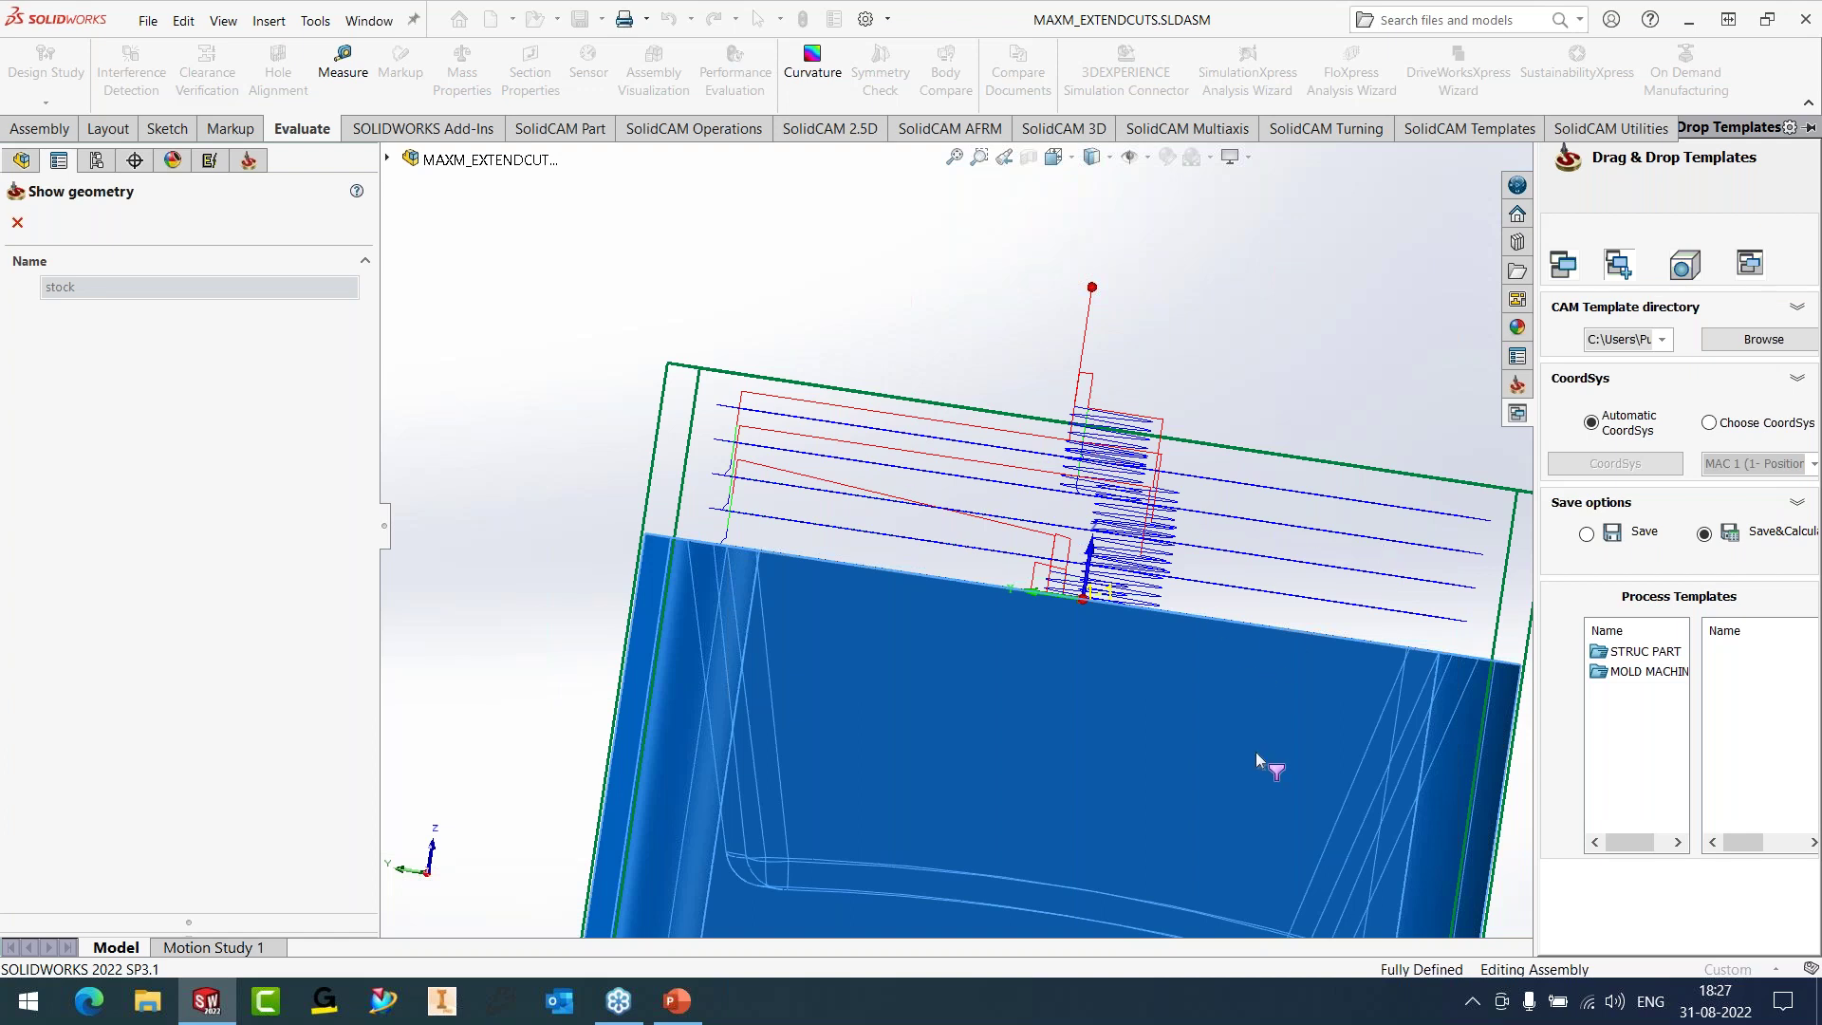
scroll(1073, 603, up, 3)
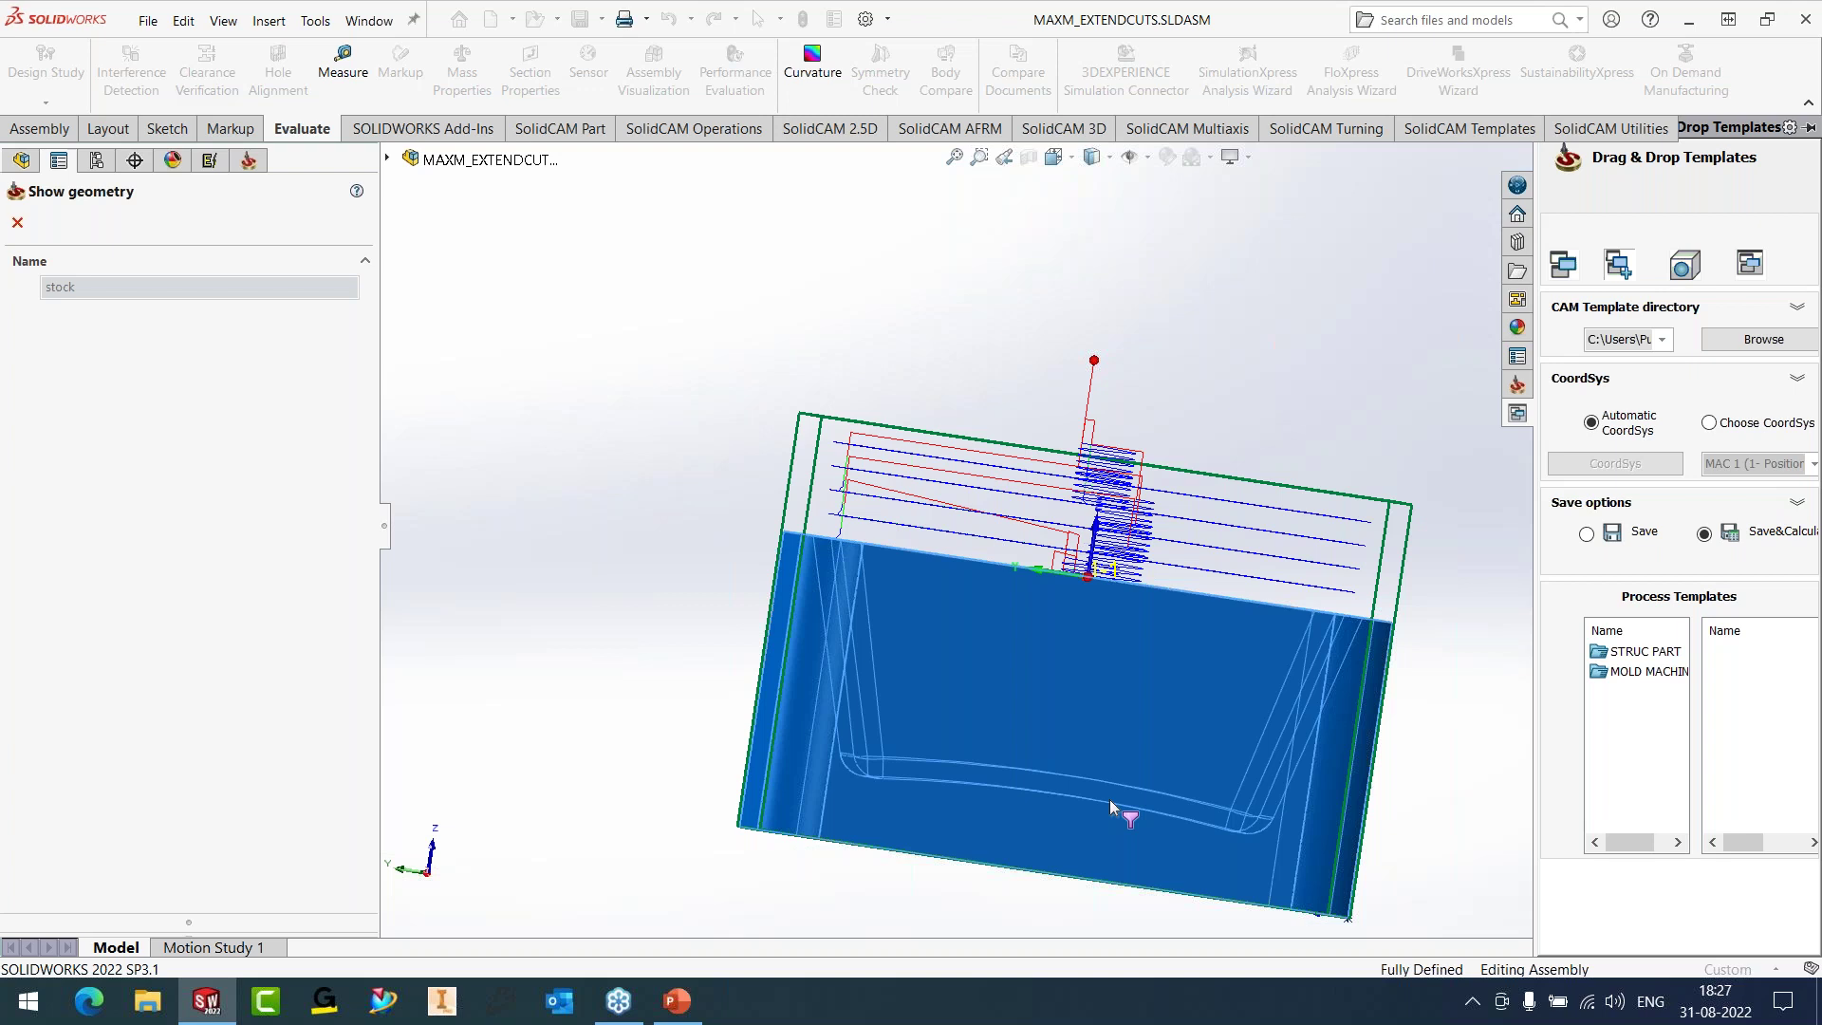
click(18, 223)
- Open the MODIFIED-PART CAM part from the 9-BARREL MACHINING folder in WHATS NEW 2022
click(316, 21)
mouse_move(359, 150)
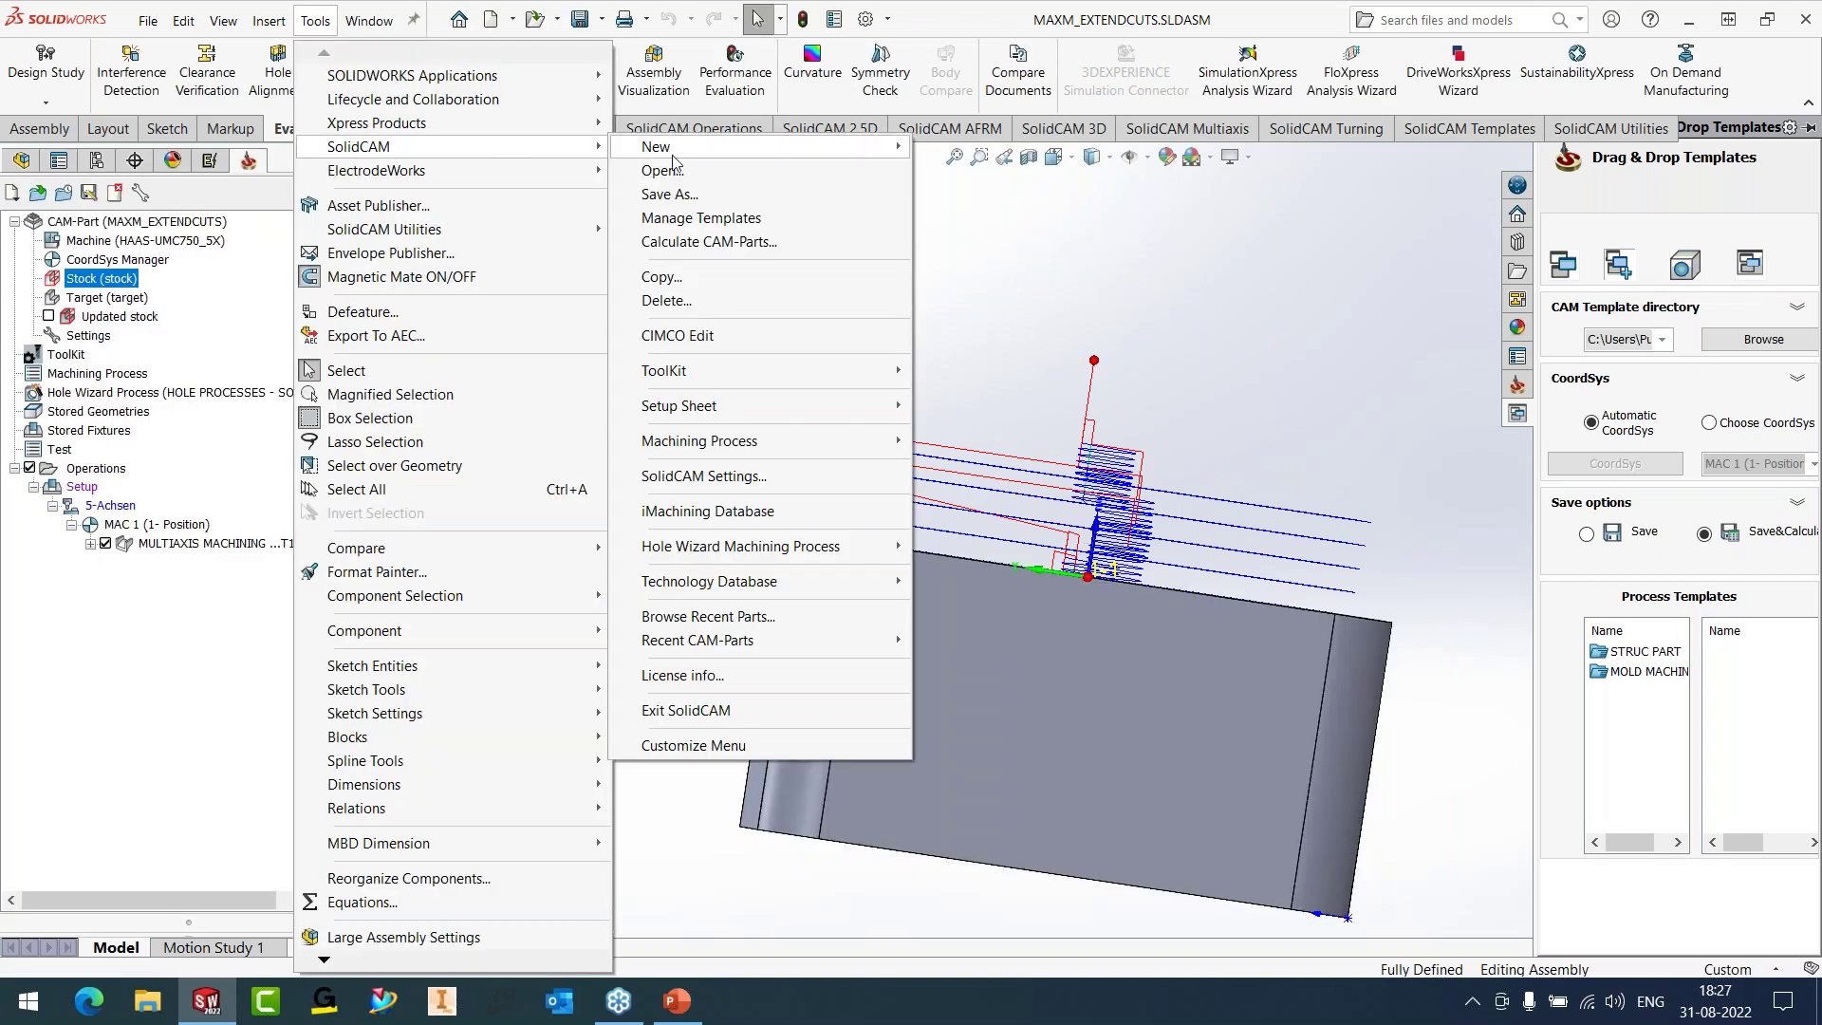
click(684, 172)
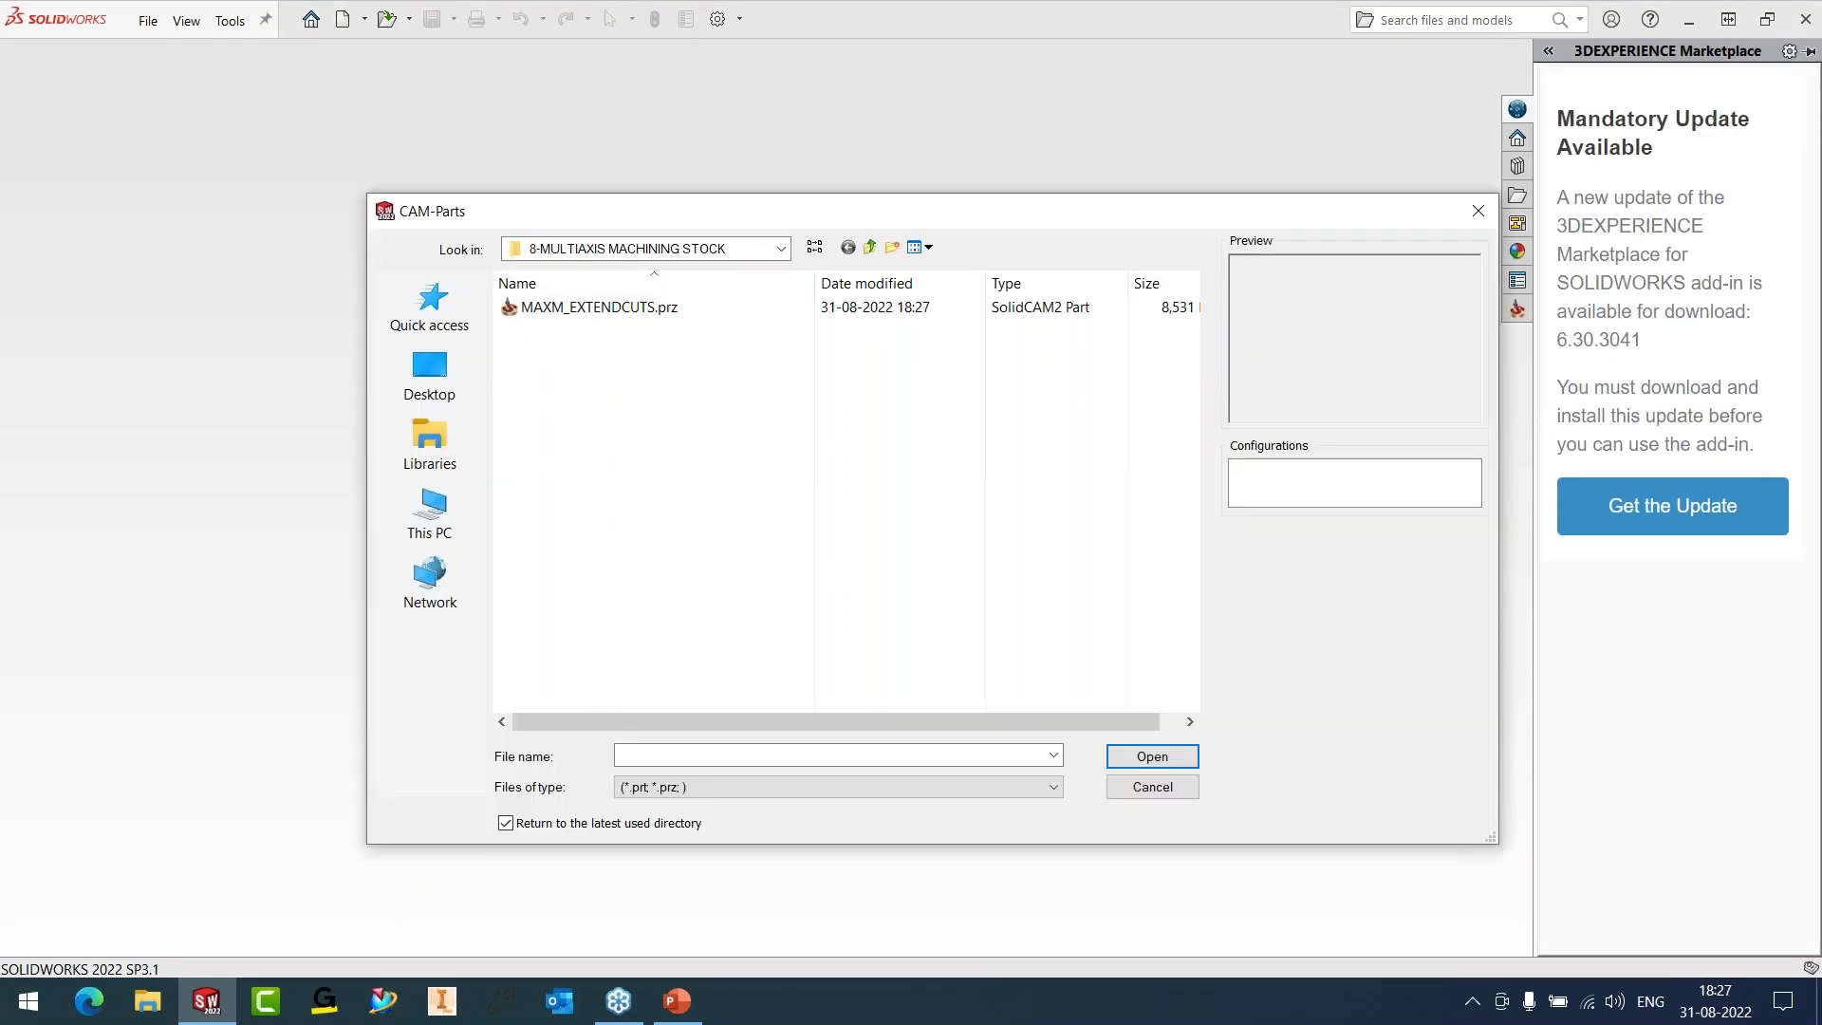
click(869, 247)
double_click(569, 486)
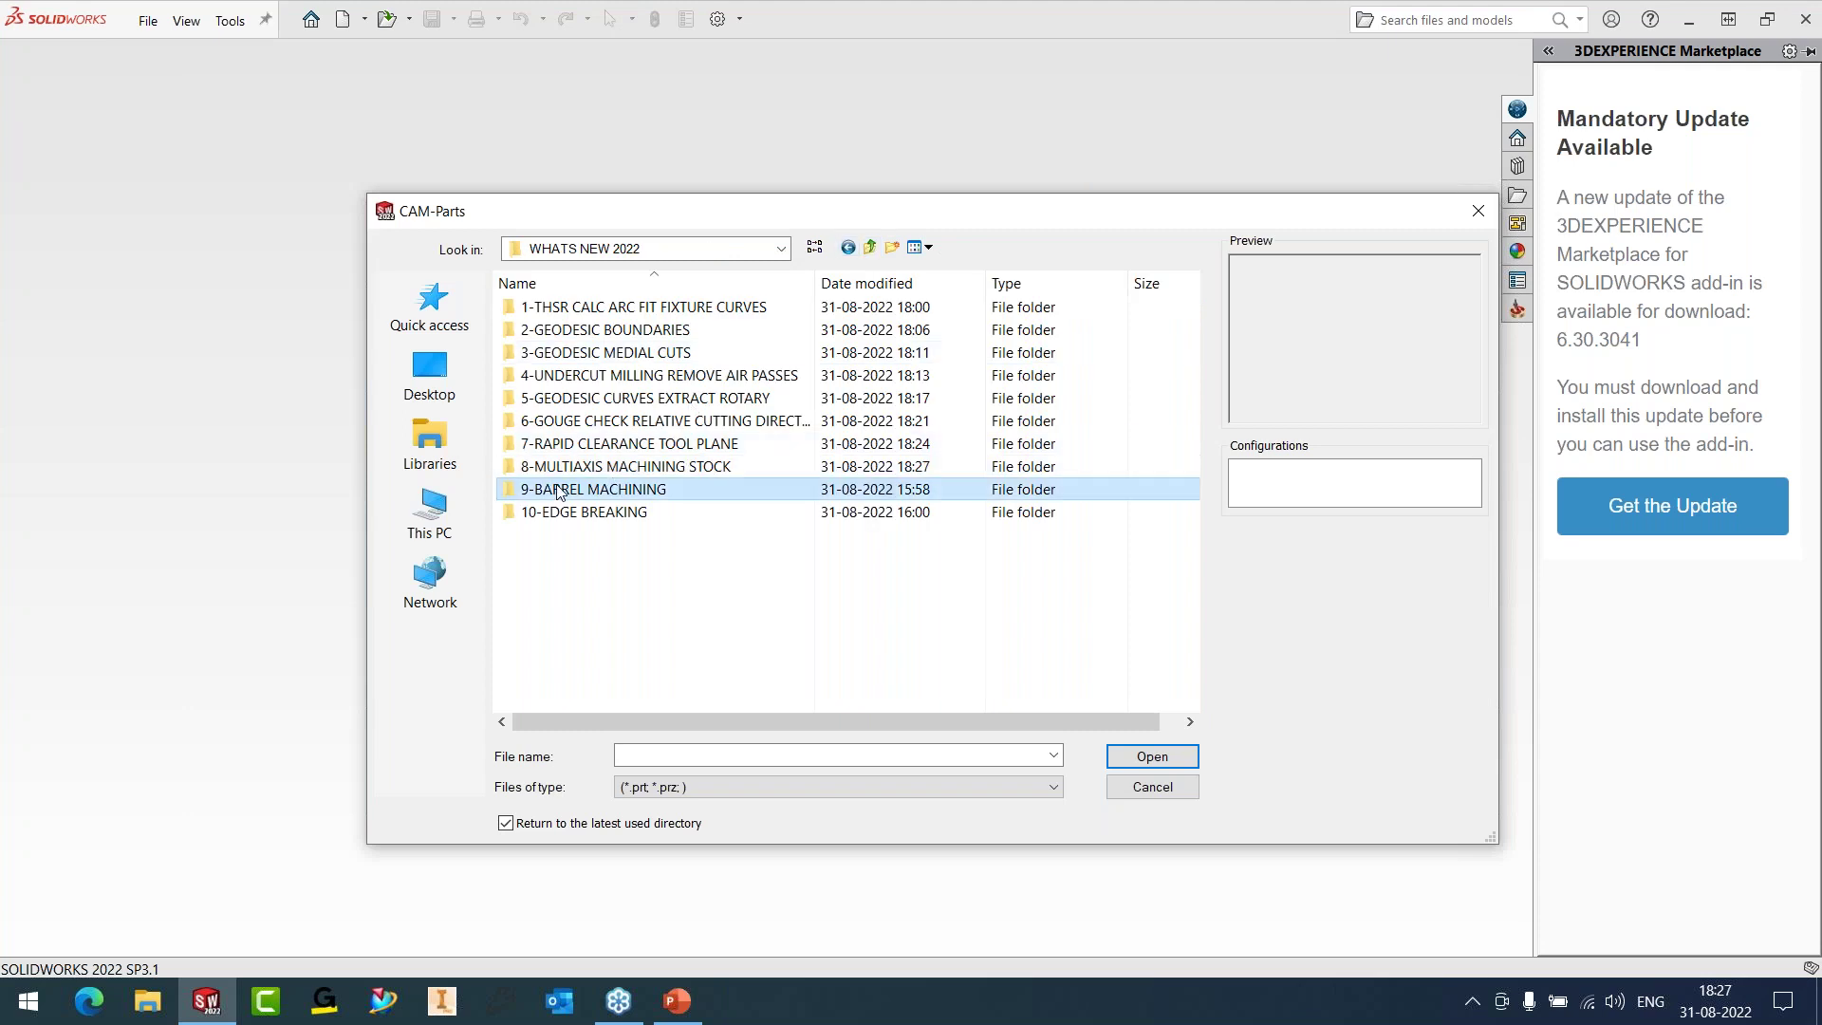
click(580, 332)
click(1126, 760)
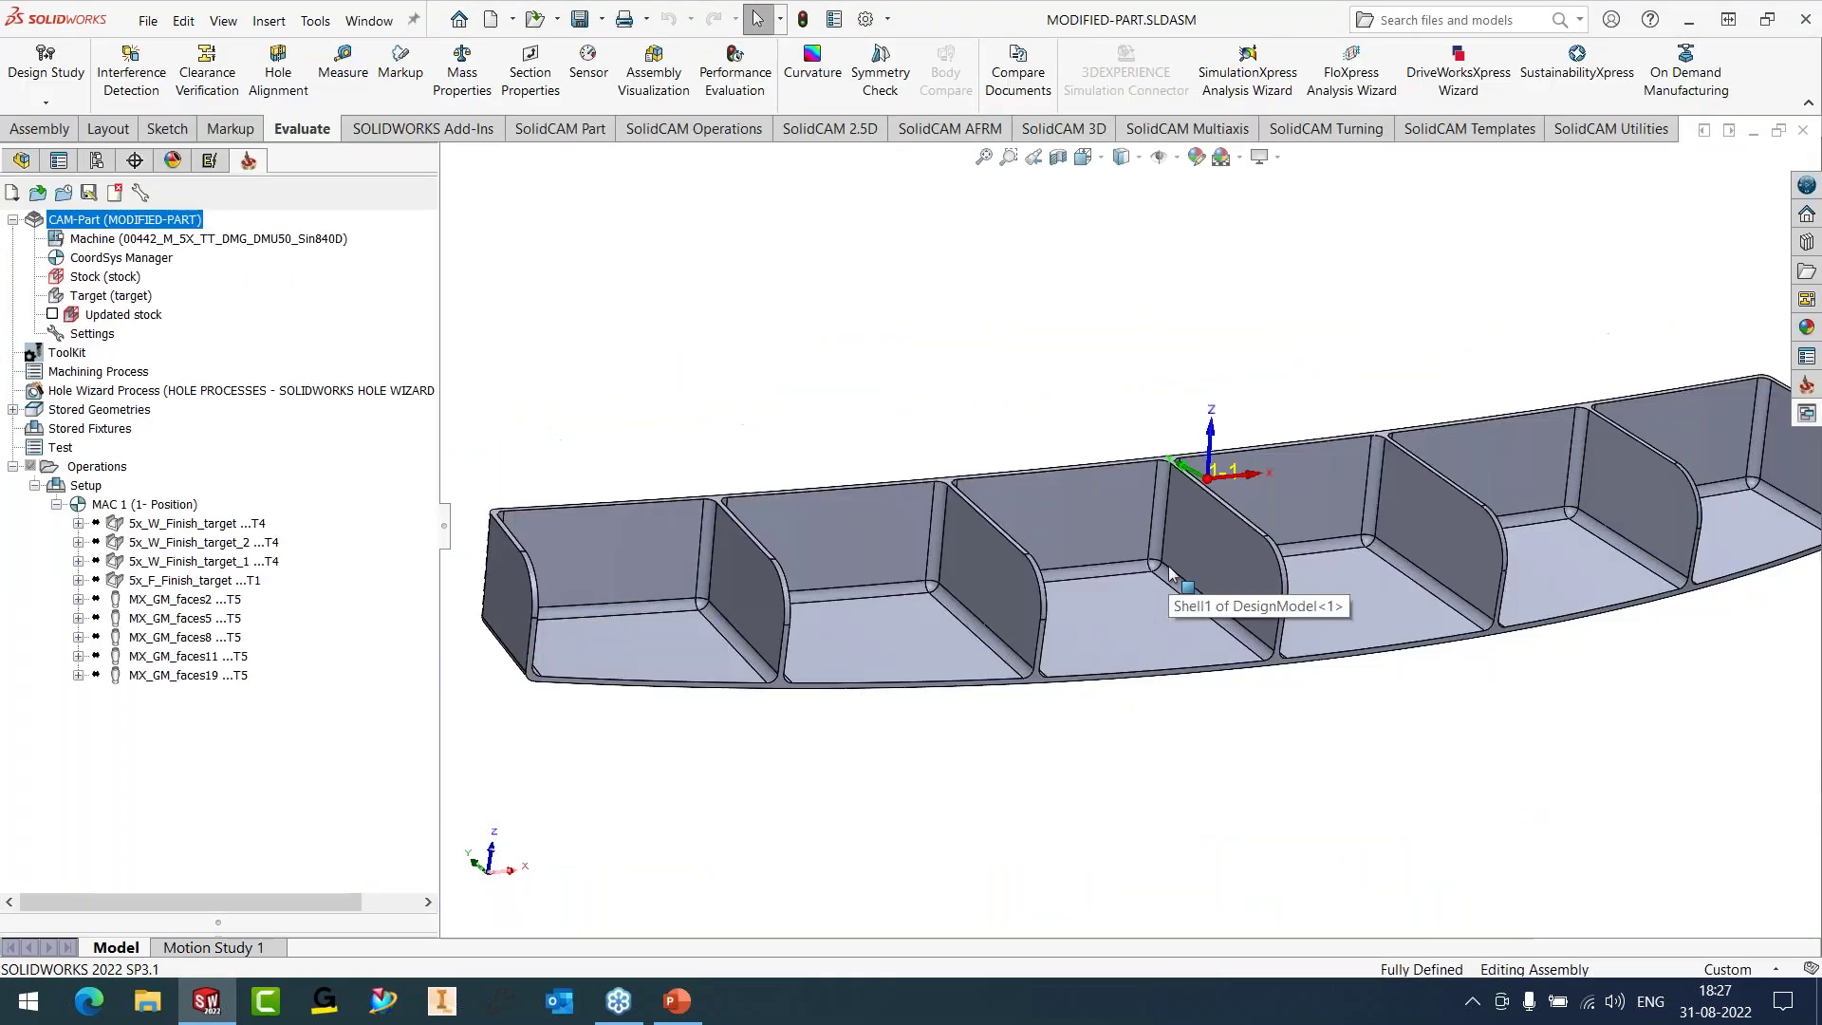
- Display the part's surface curvature, inspect the pocket walls, floors and underside, and turn the curvature display off
scroll(1169, 566, up, 3)
middle_drag(1169, 565, 1319, 608)
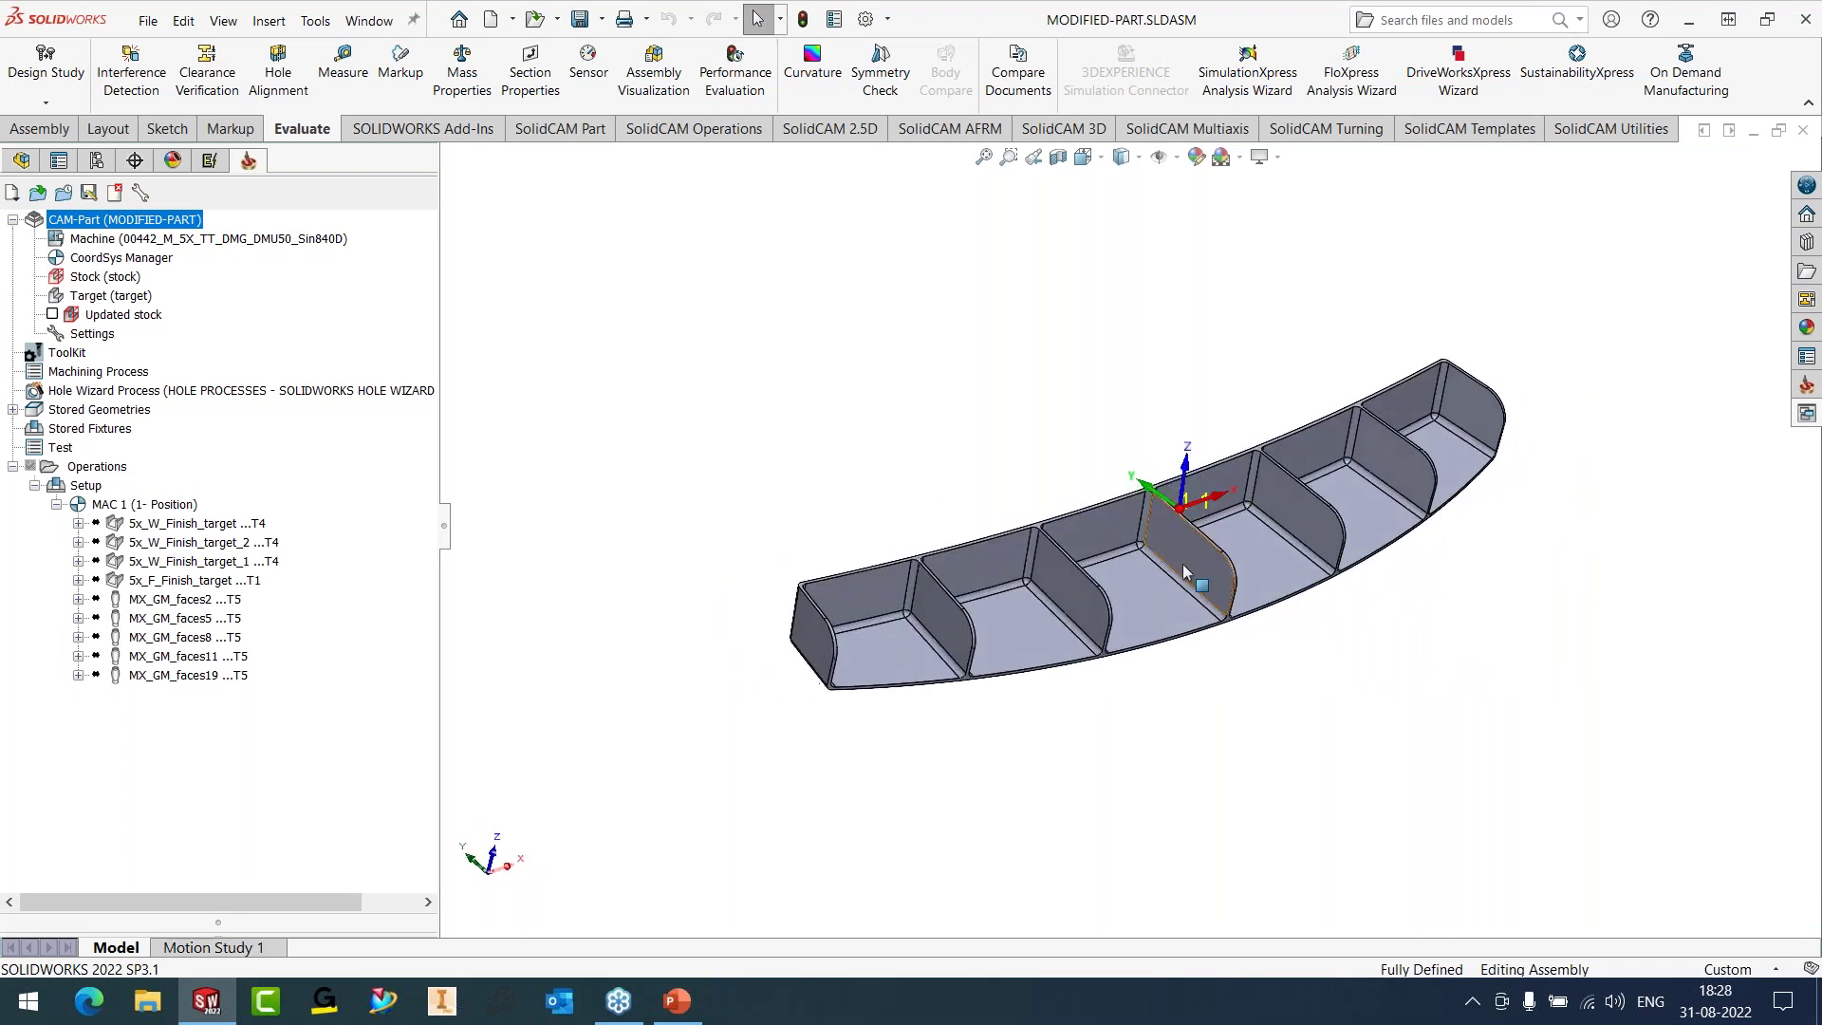
scroll(1177, 588, down, 4)
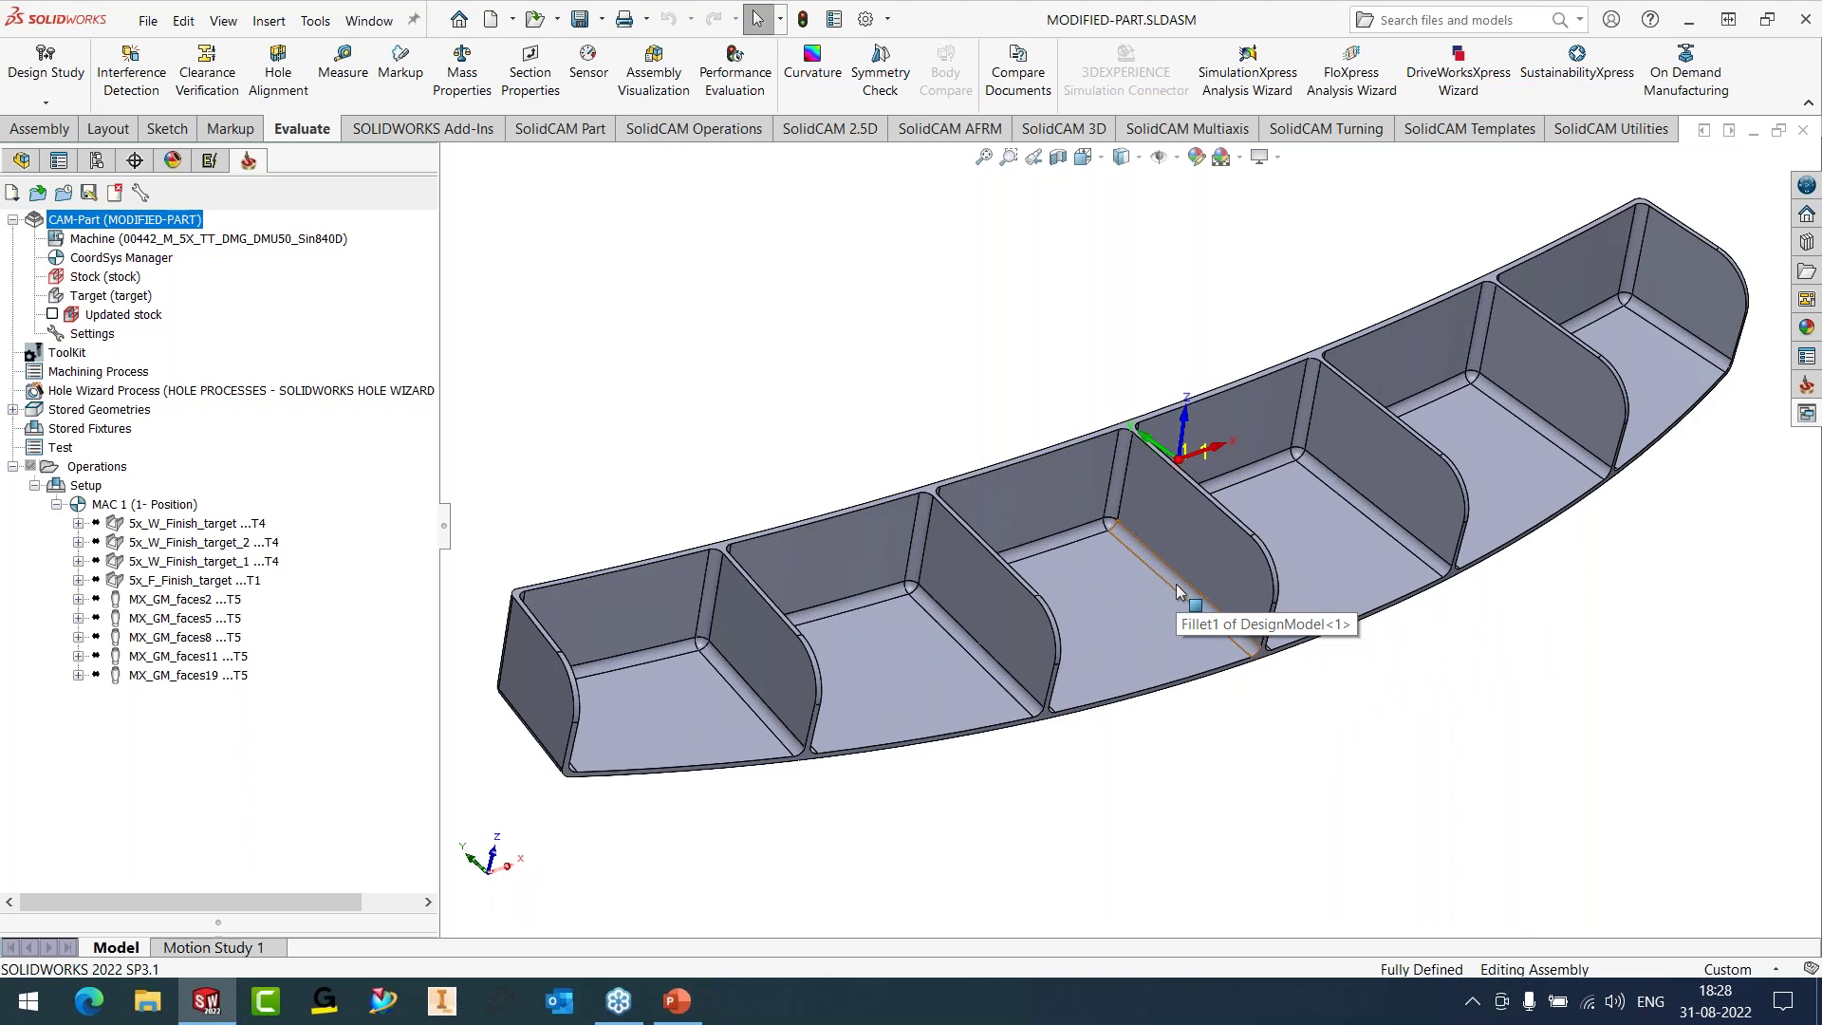
click(812, 105)
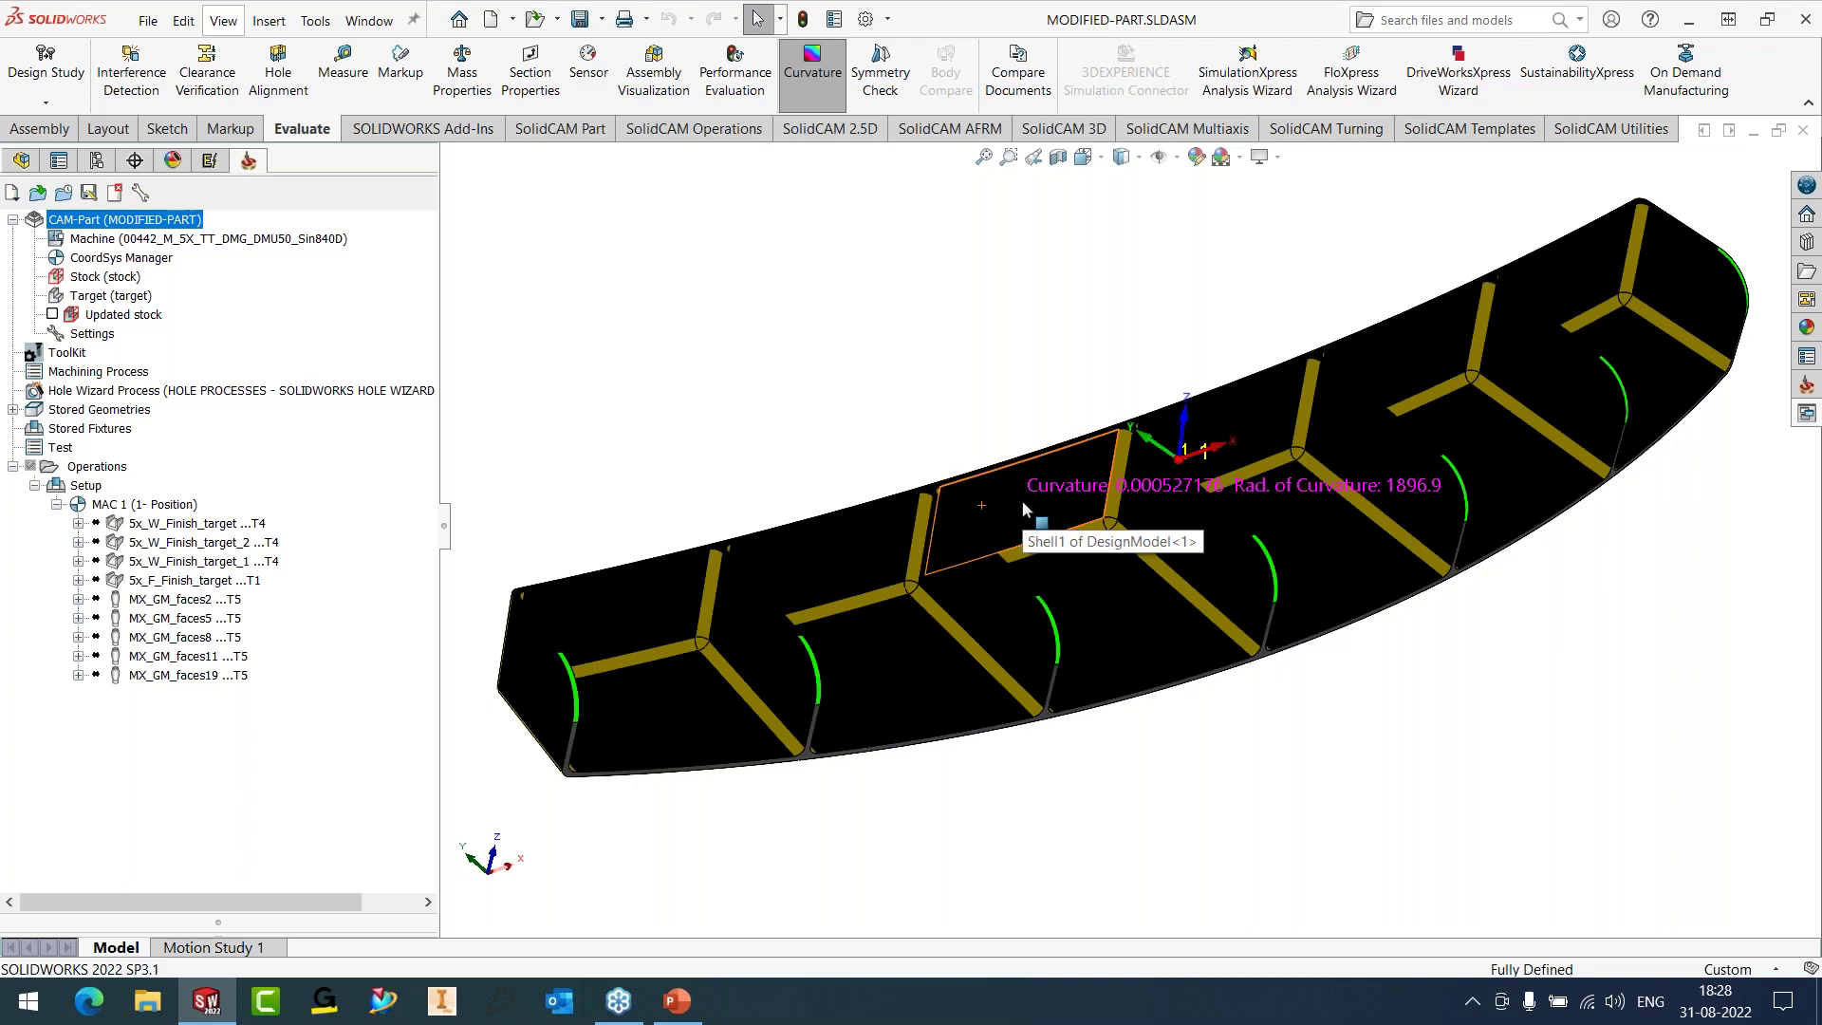
middle_drag(1091, 639, 1099, 499)
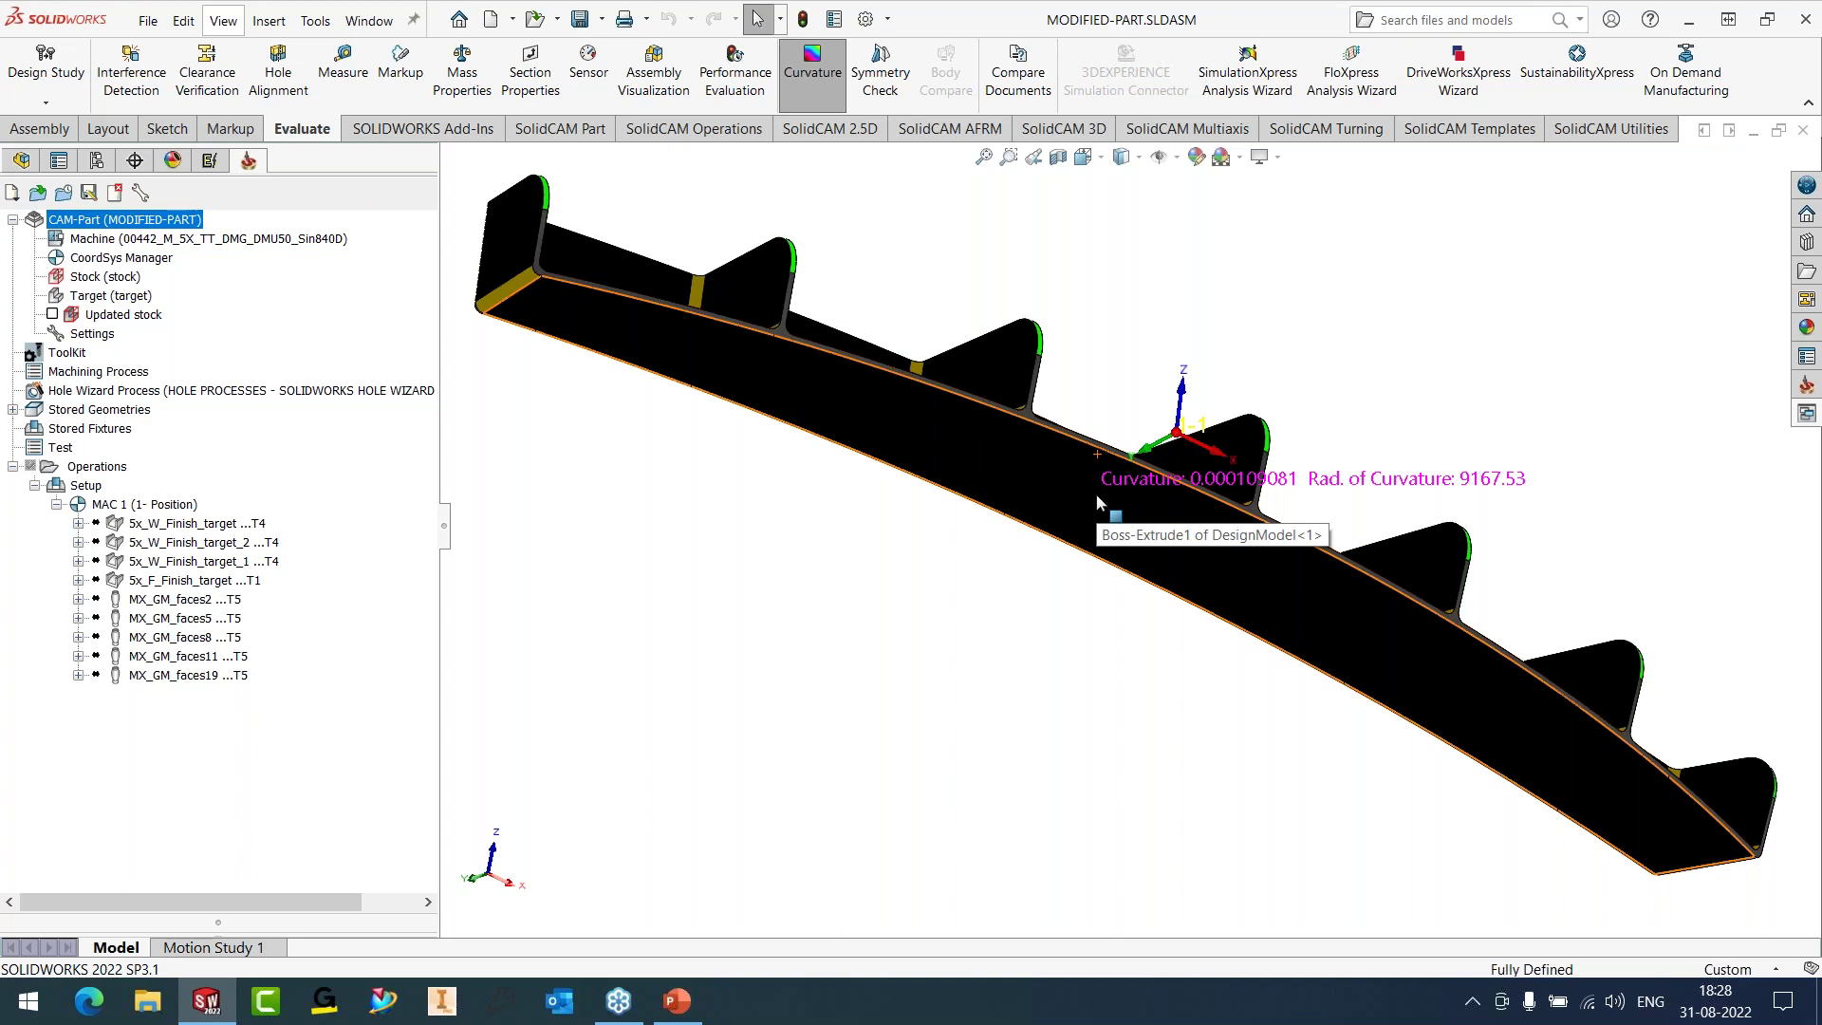
middle_drag(1097, 495, 1058, 497)
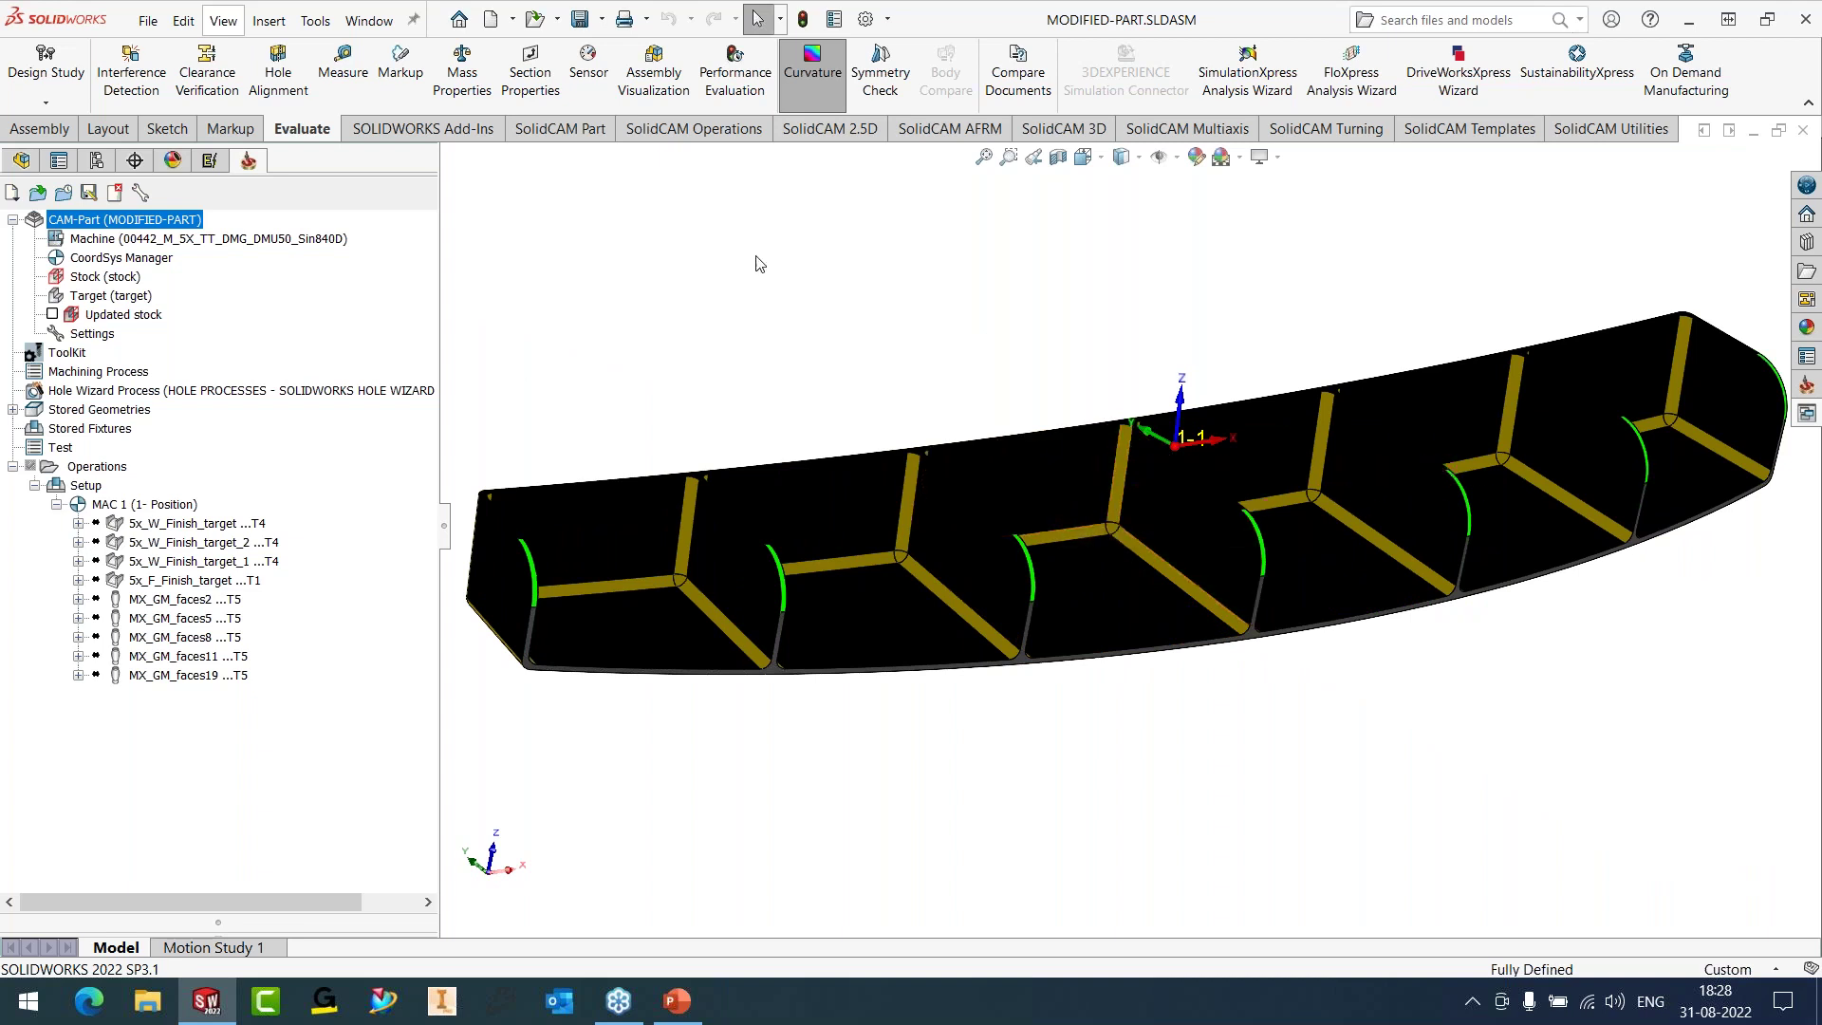
click(813, 72)
middle_drag(1059, 494, 1041, 544)
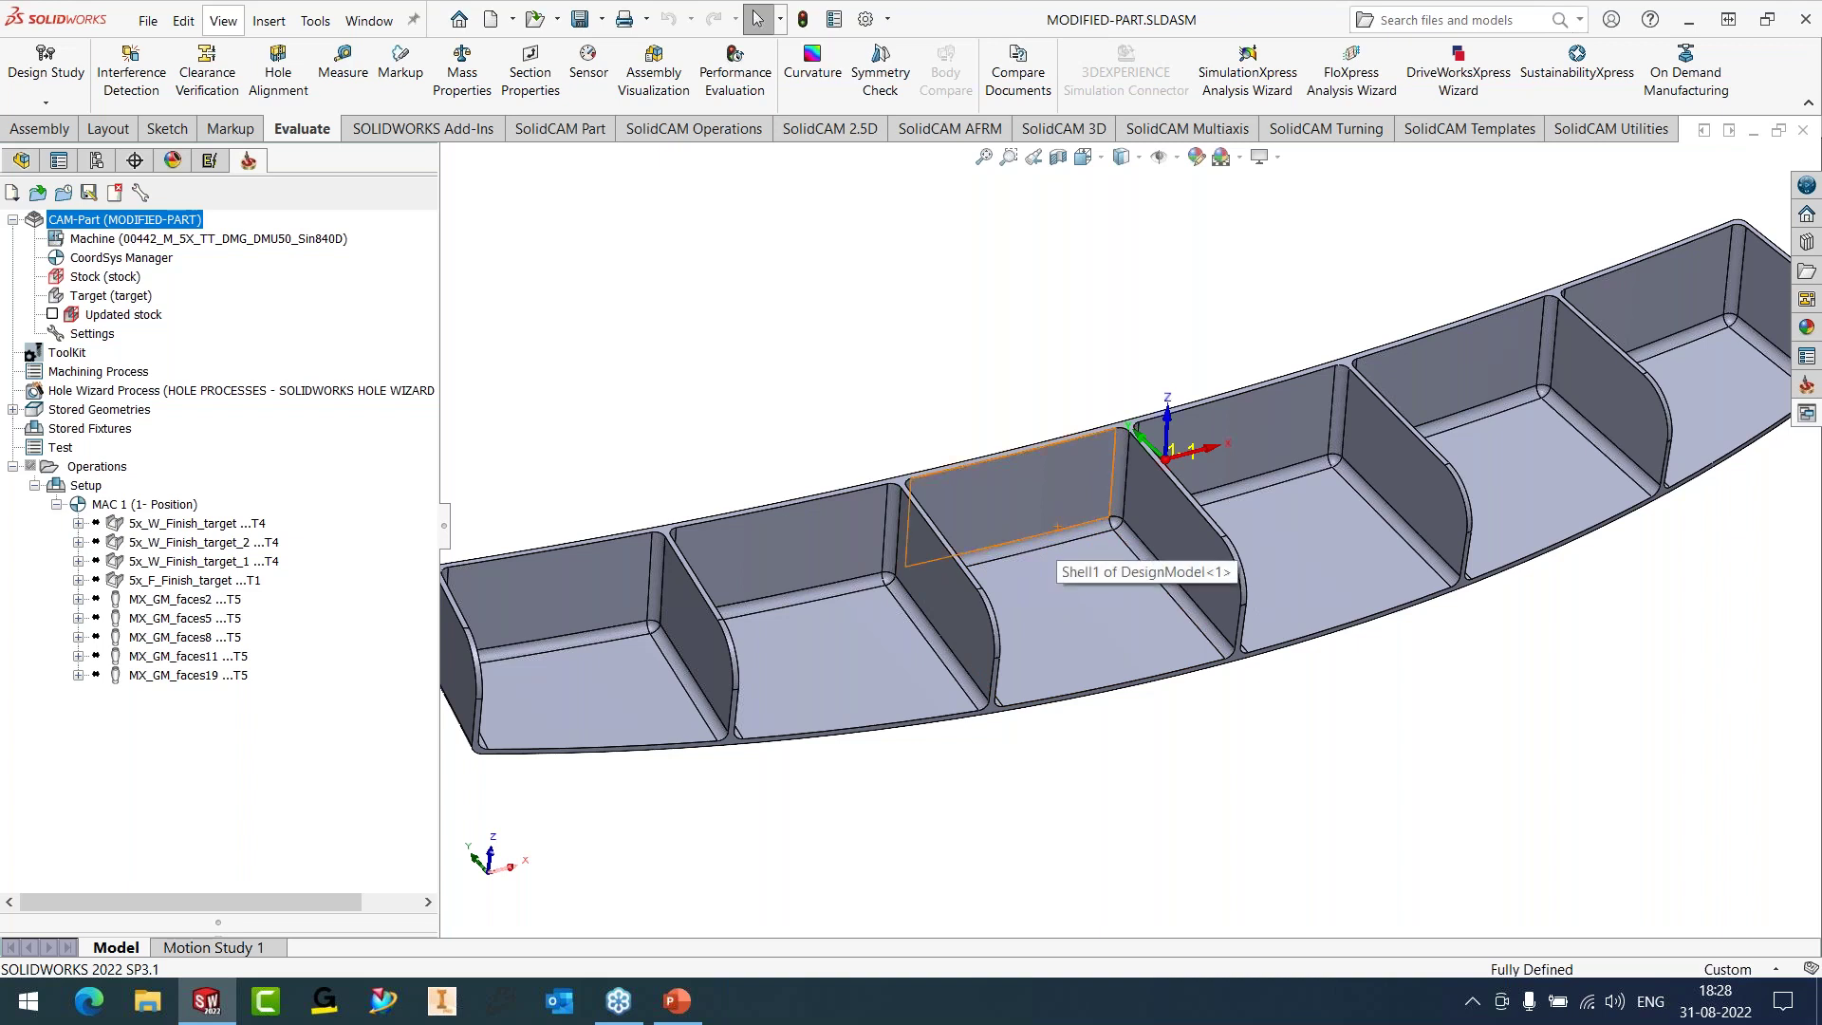
scroll(1018, 484, down, 3)
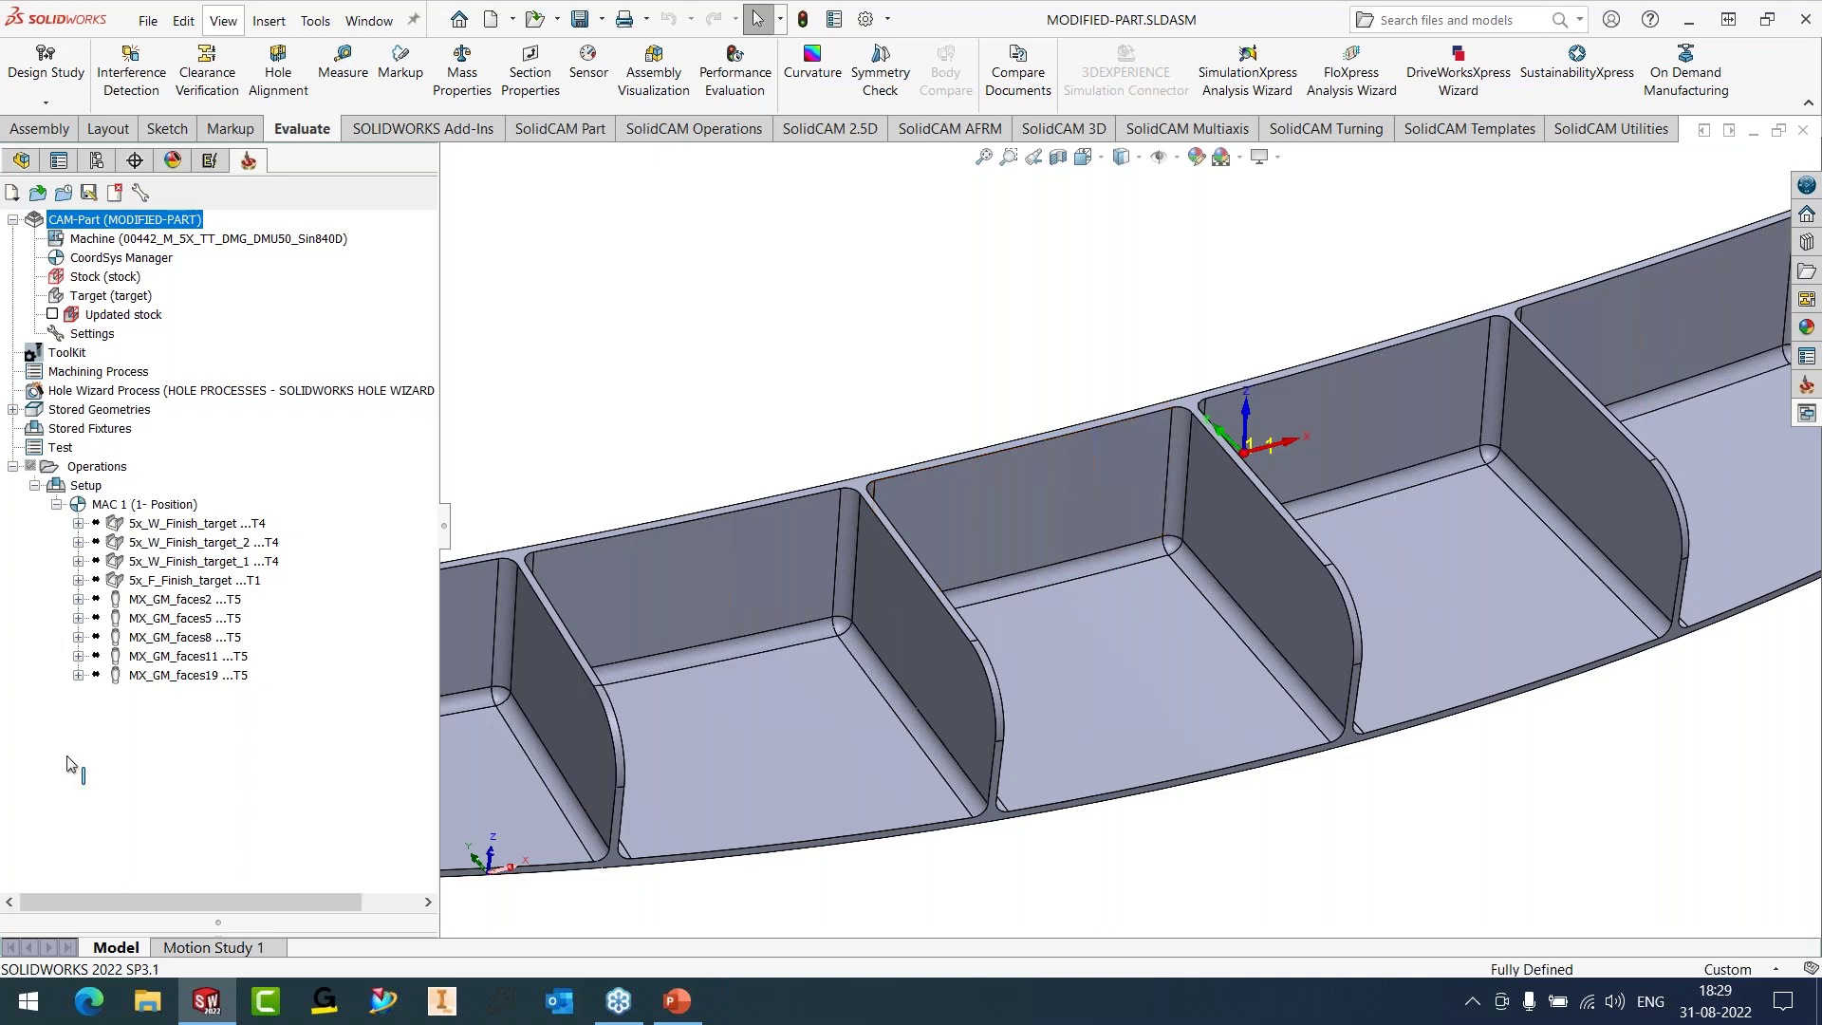
- Open the 5x_W_Finish_target operation for editing, review the available technologies while keeping Wall Finishing, and show its geometry settings
right_click(178, 531)
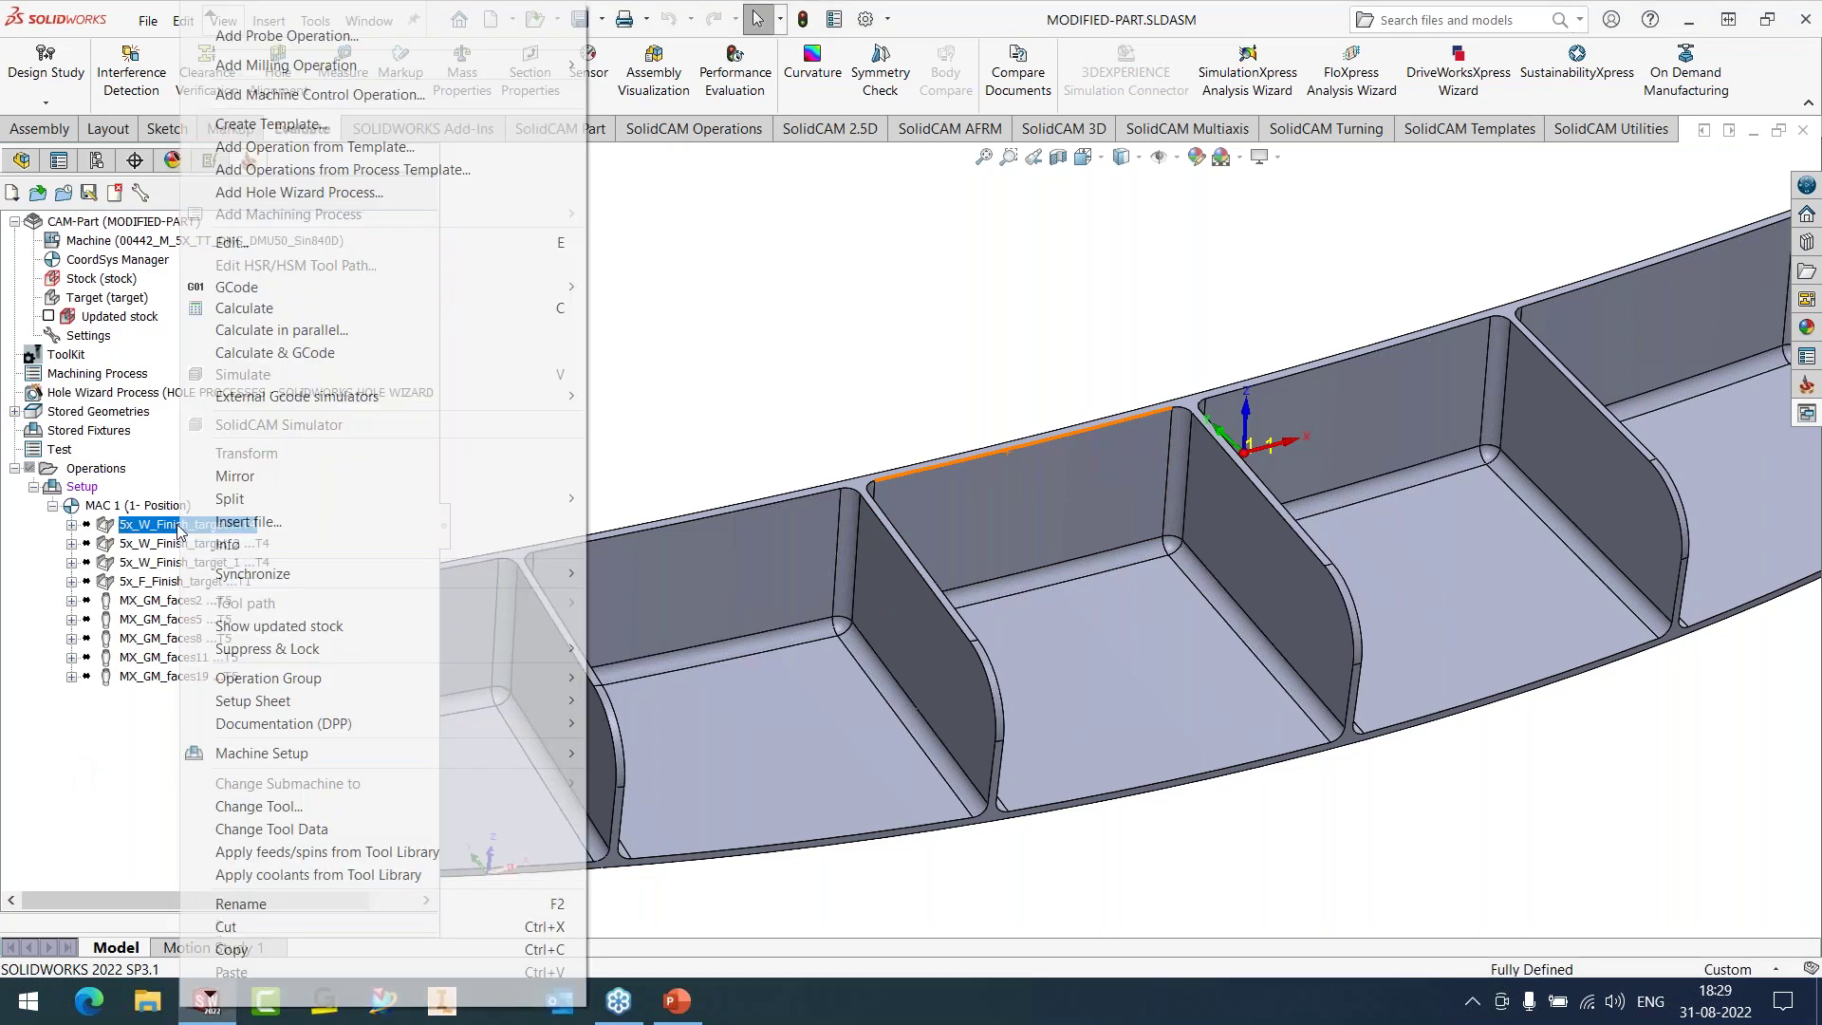
click(231, 242)
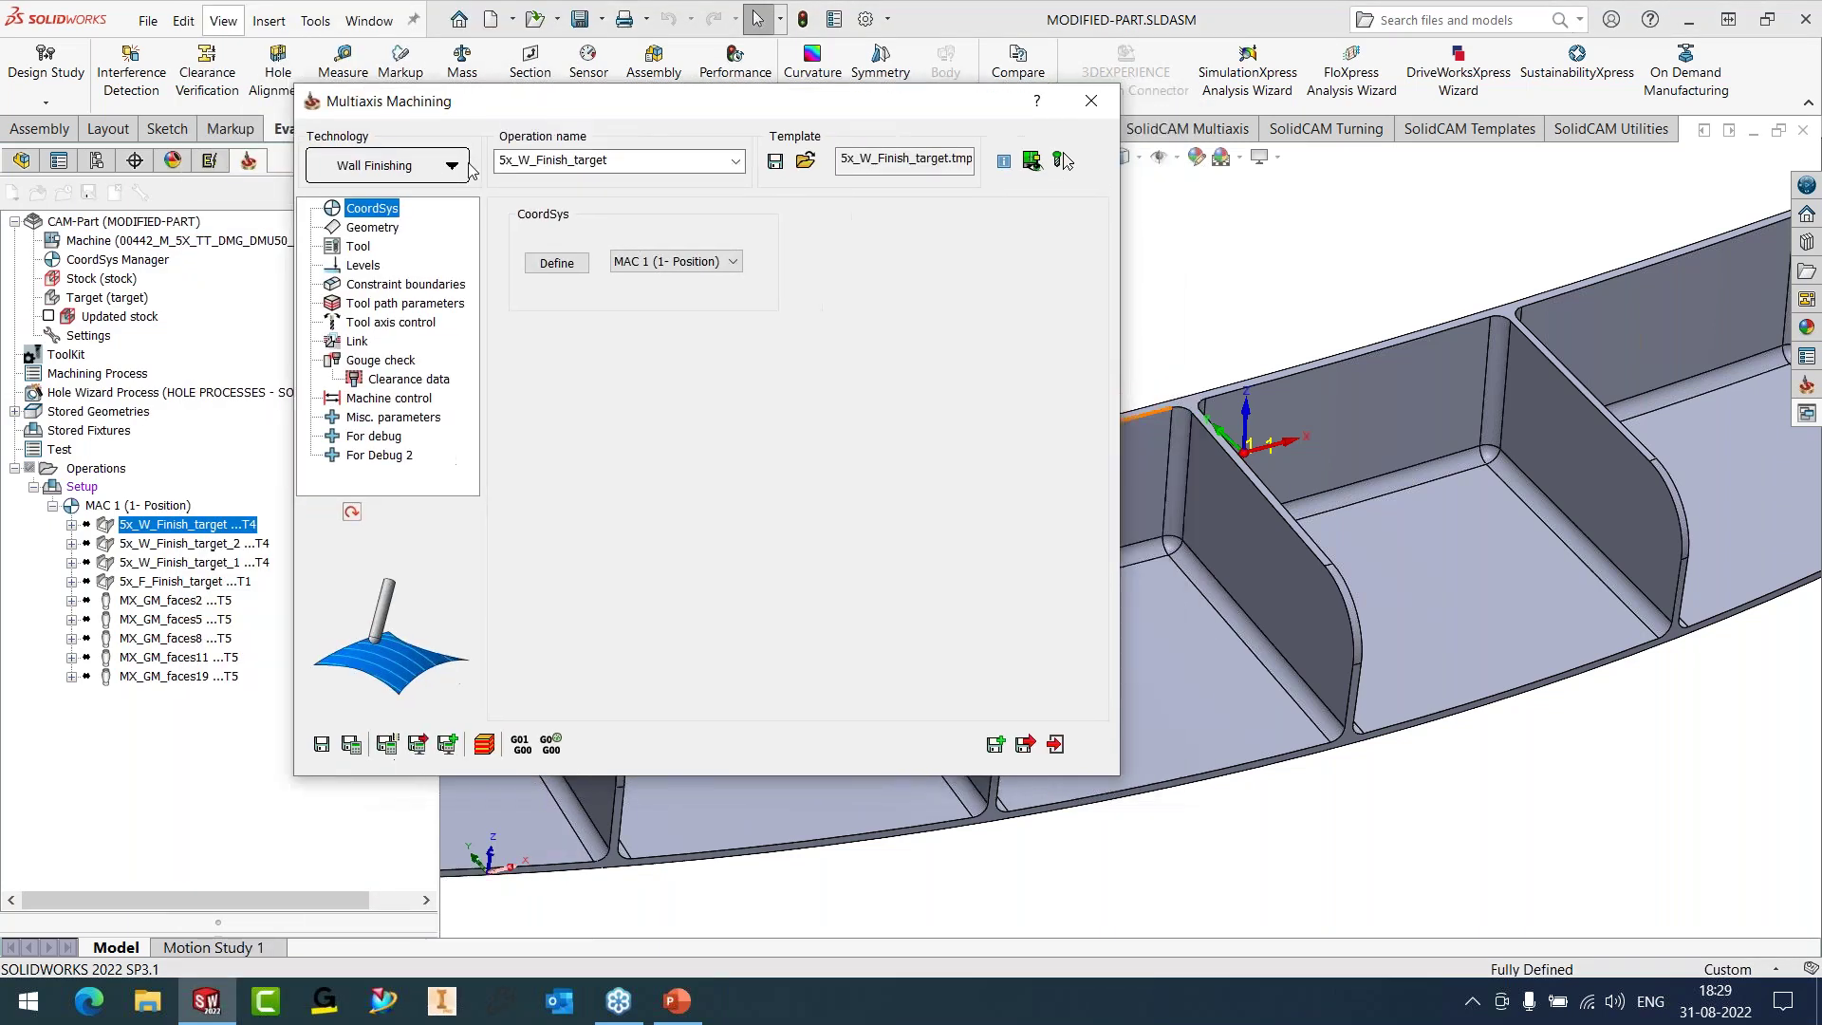
click(453, 167)
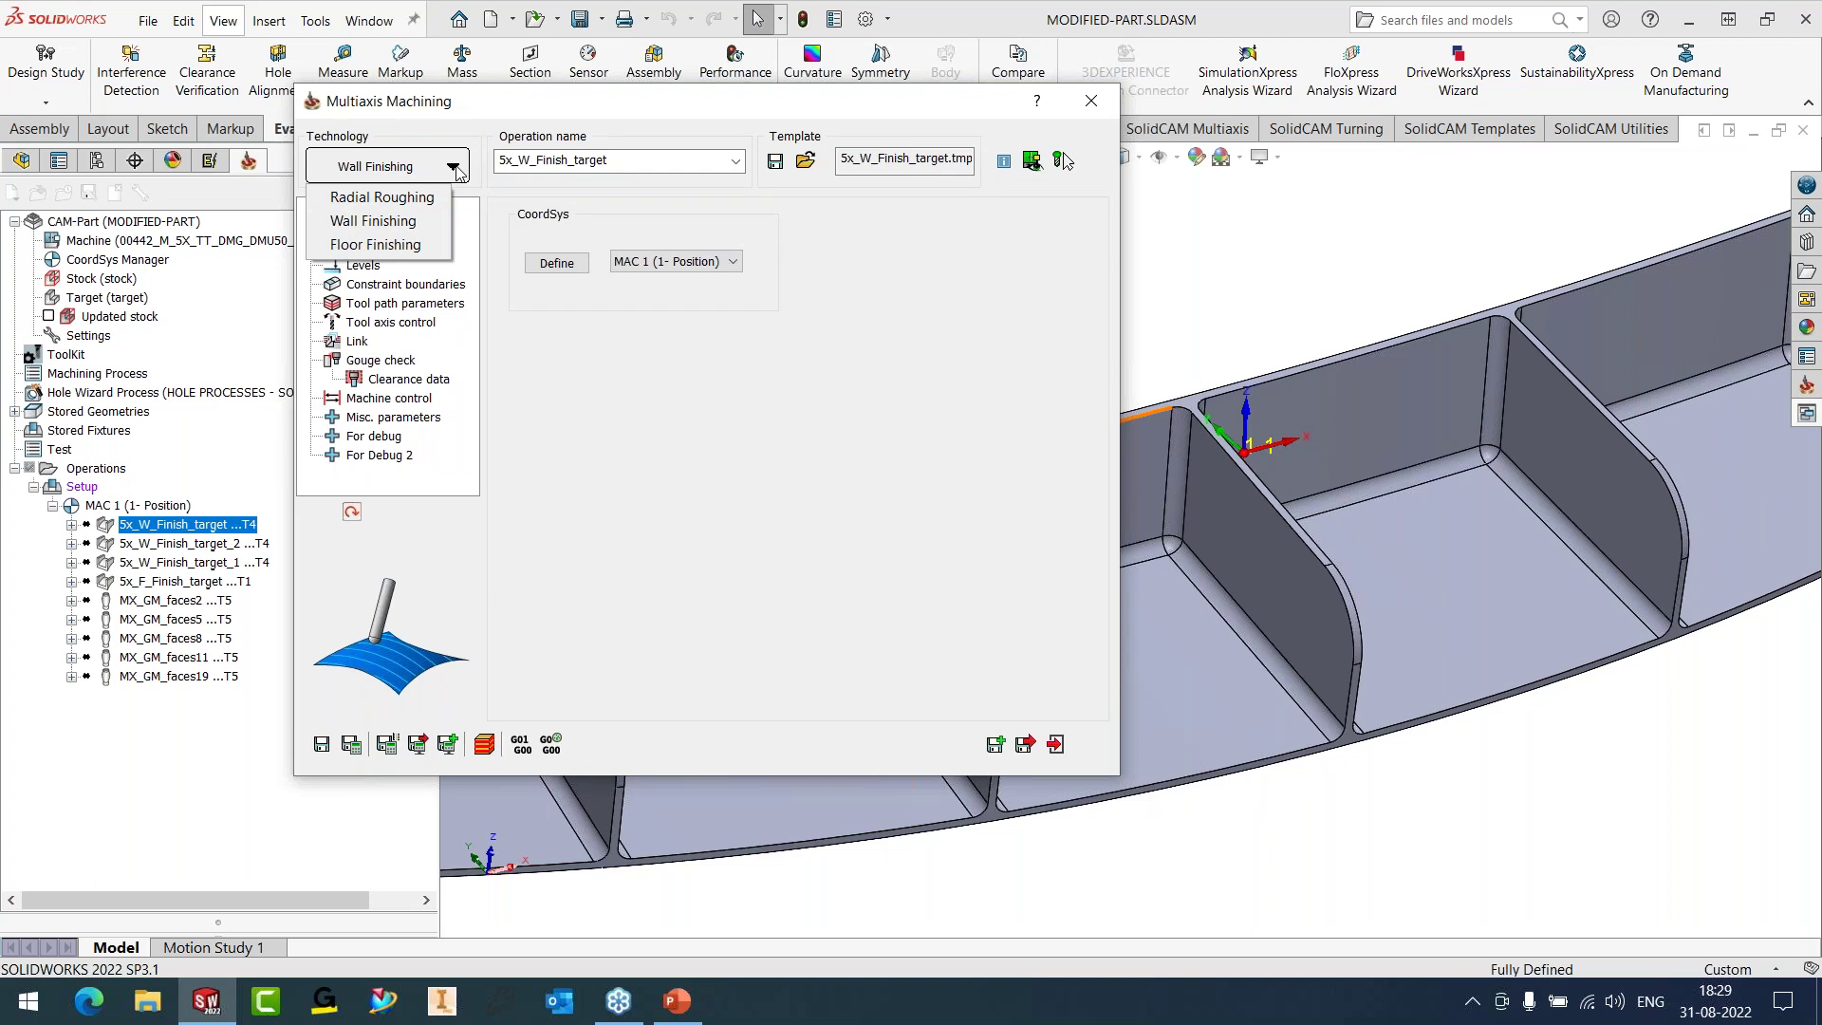
click(574, 439)
click(374, 229)
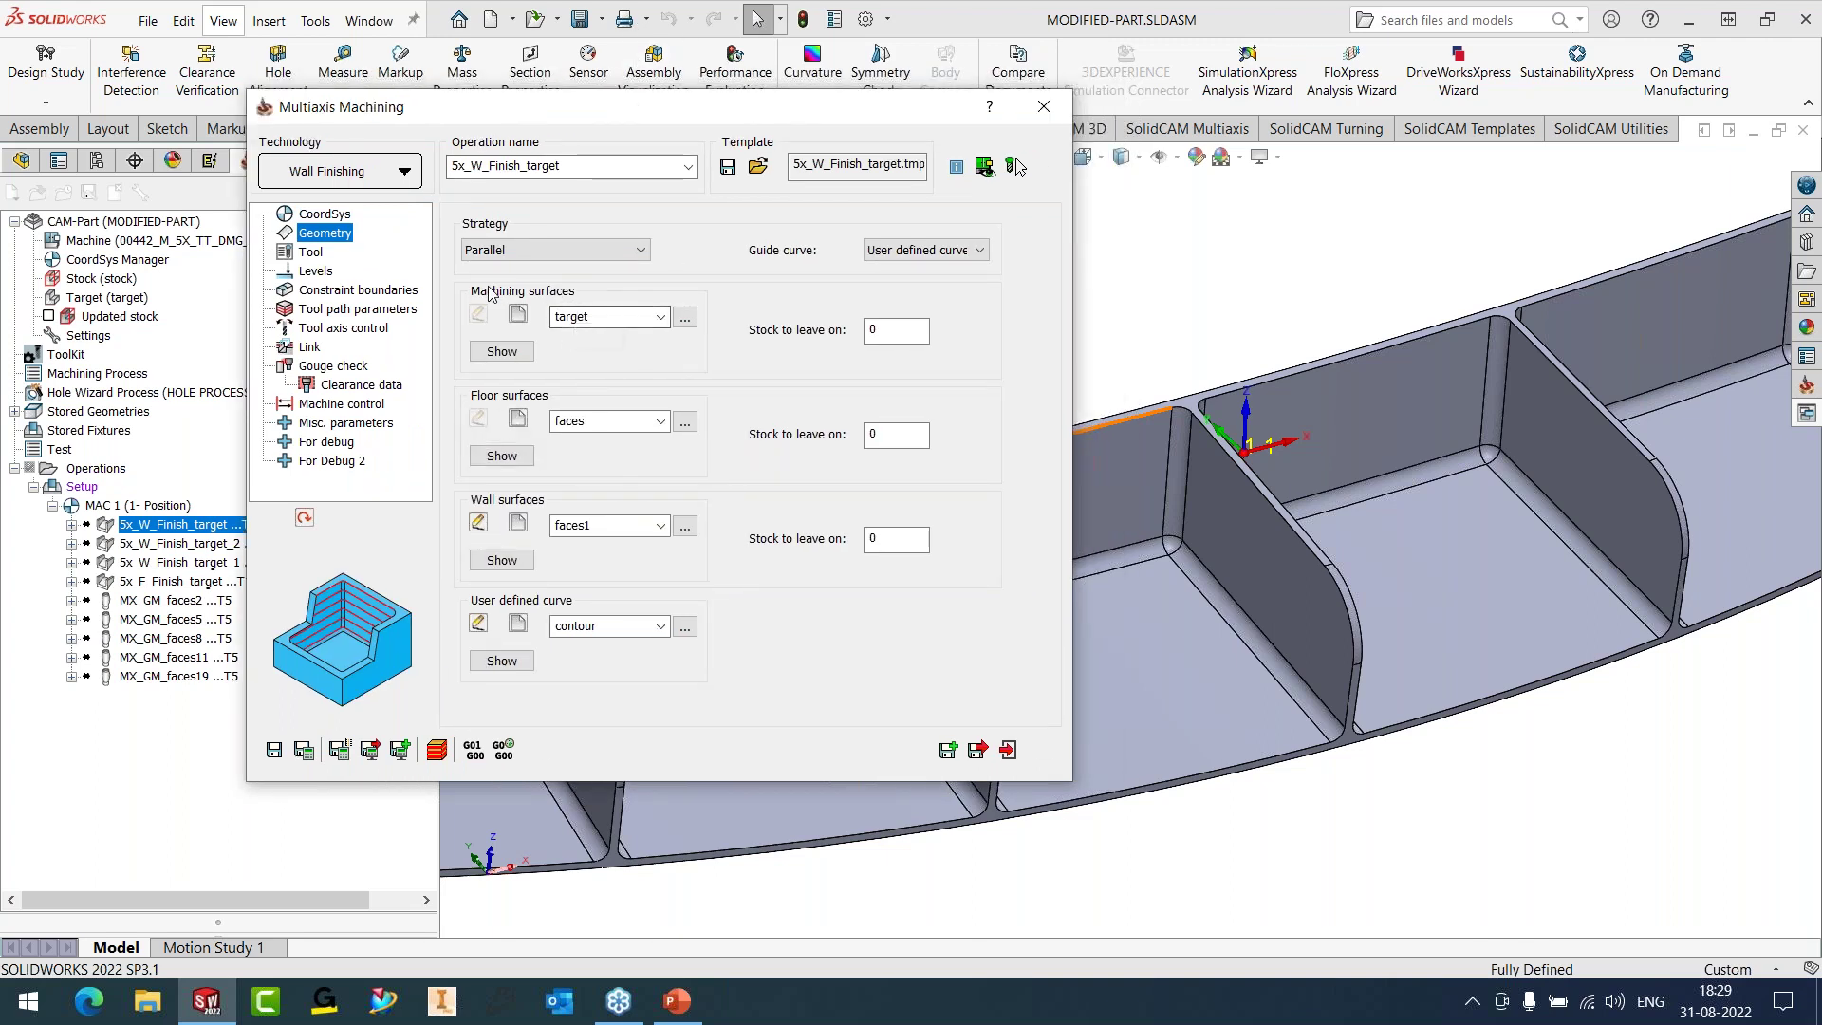
- Show the machining surfaces and the floor surfaces of the wall finishing operation on the model, closing each display
click(502, 351)
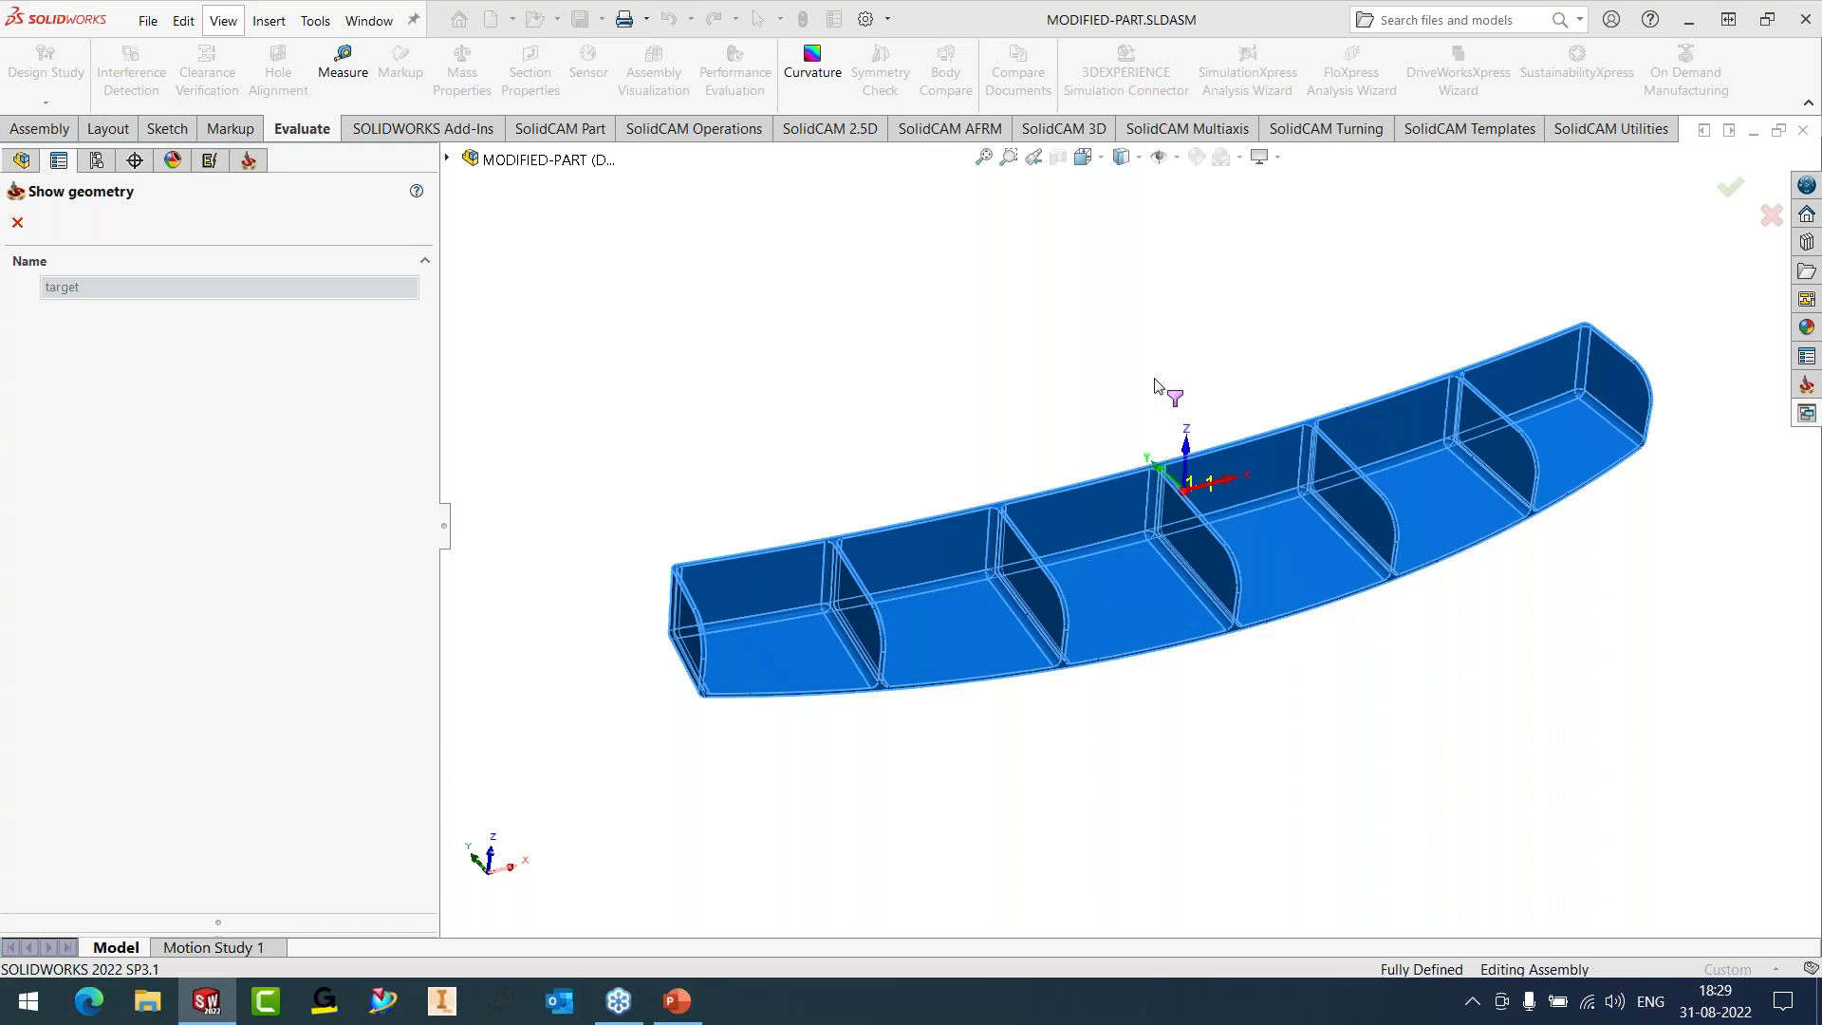
click(17, 223)
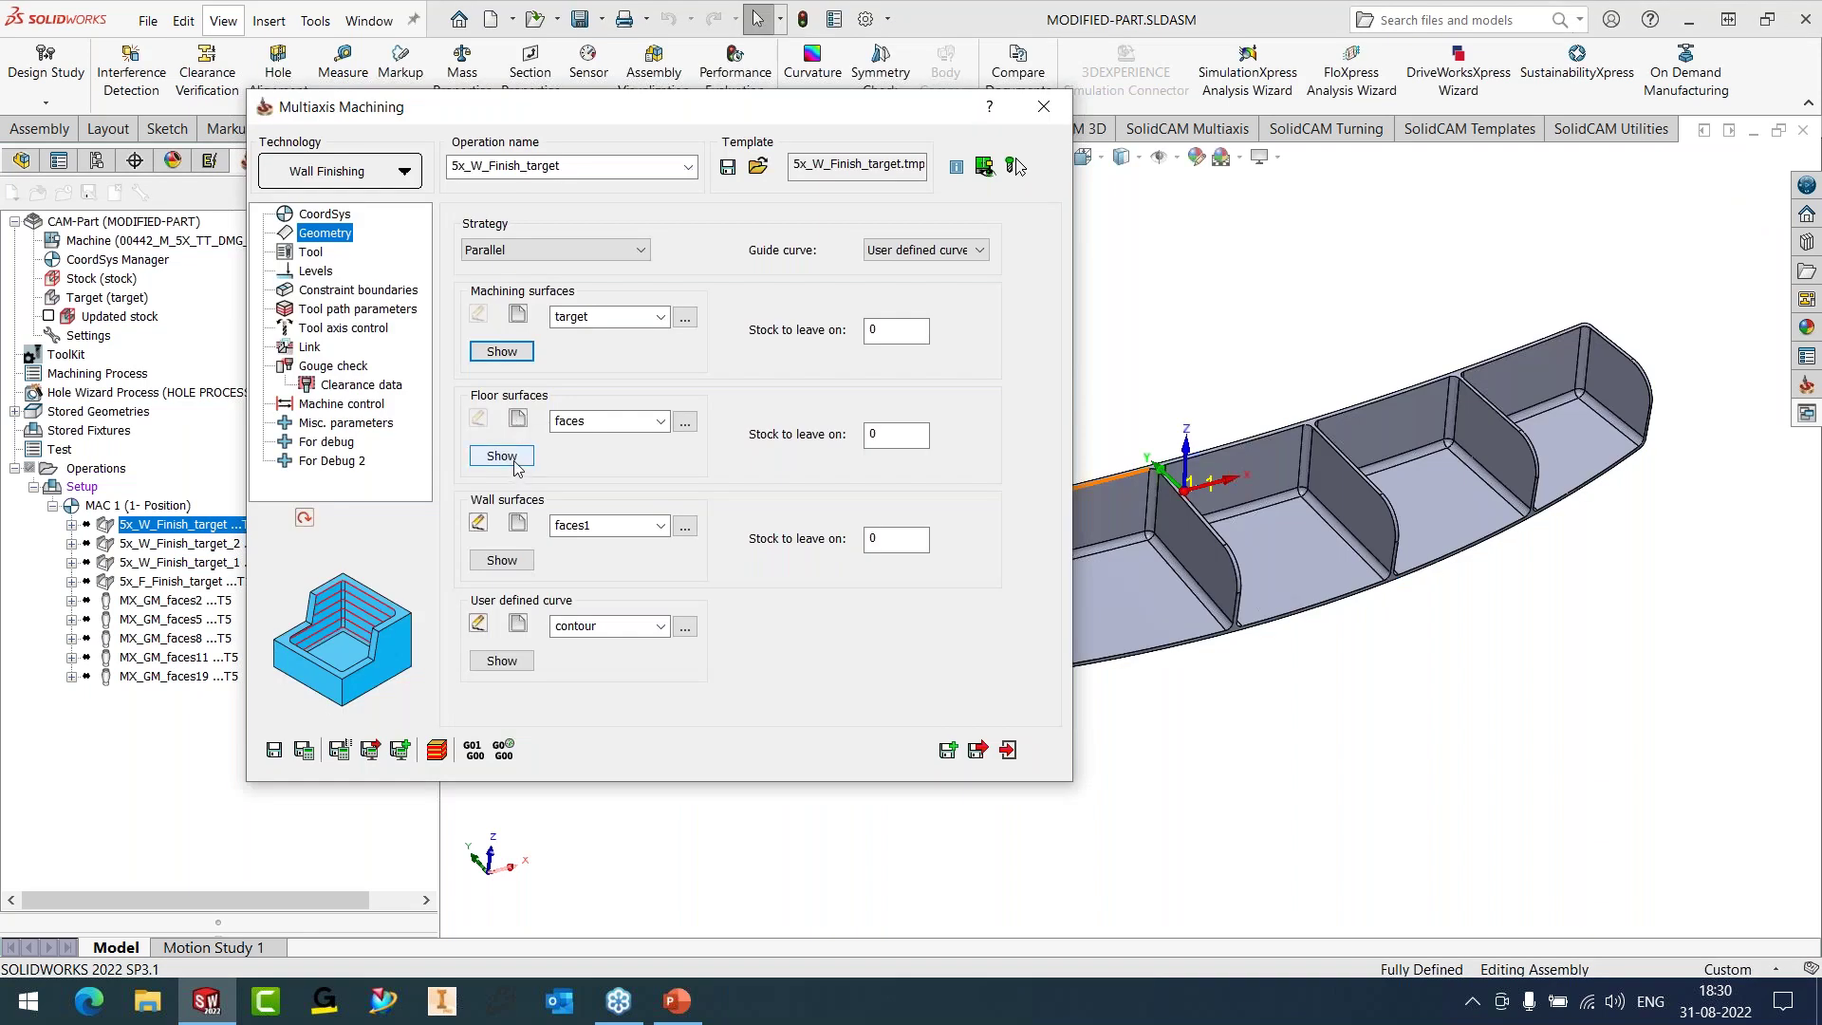
click(516, 461)
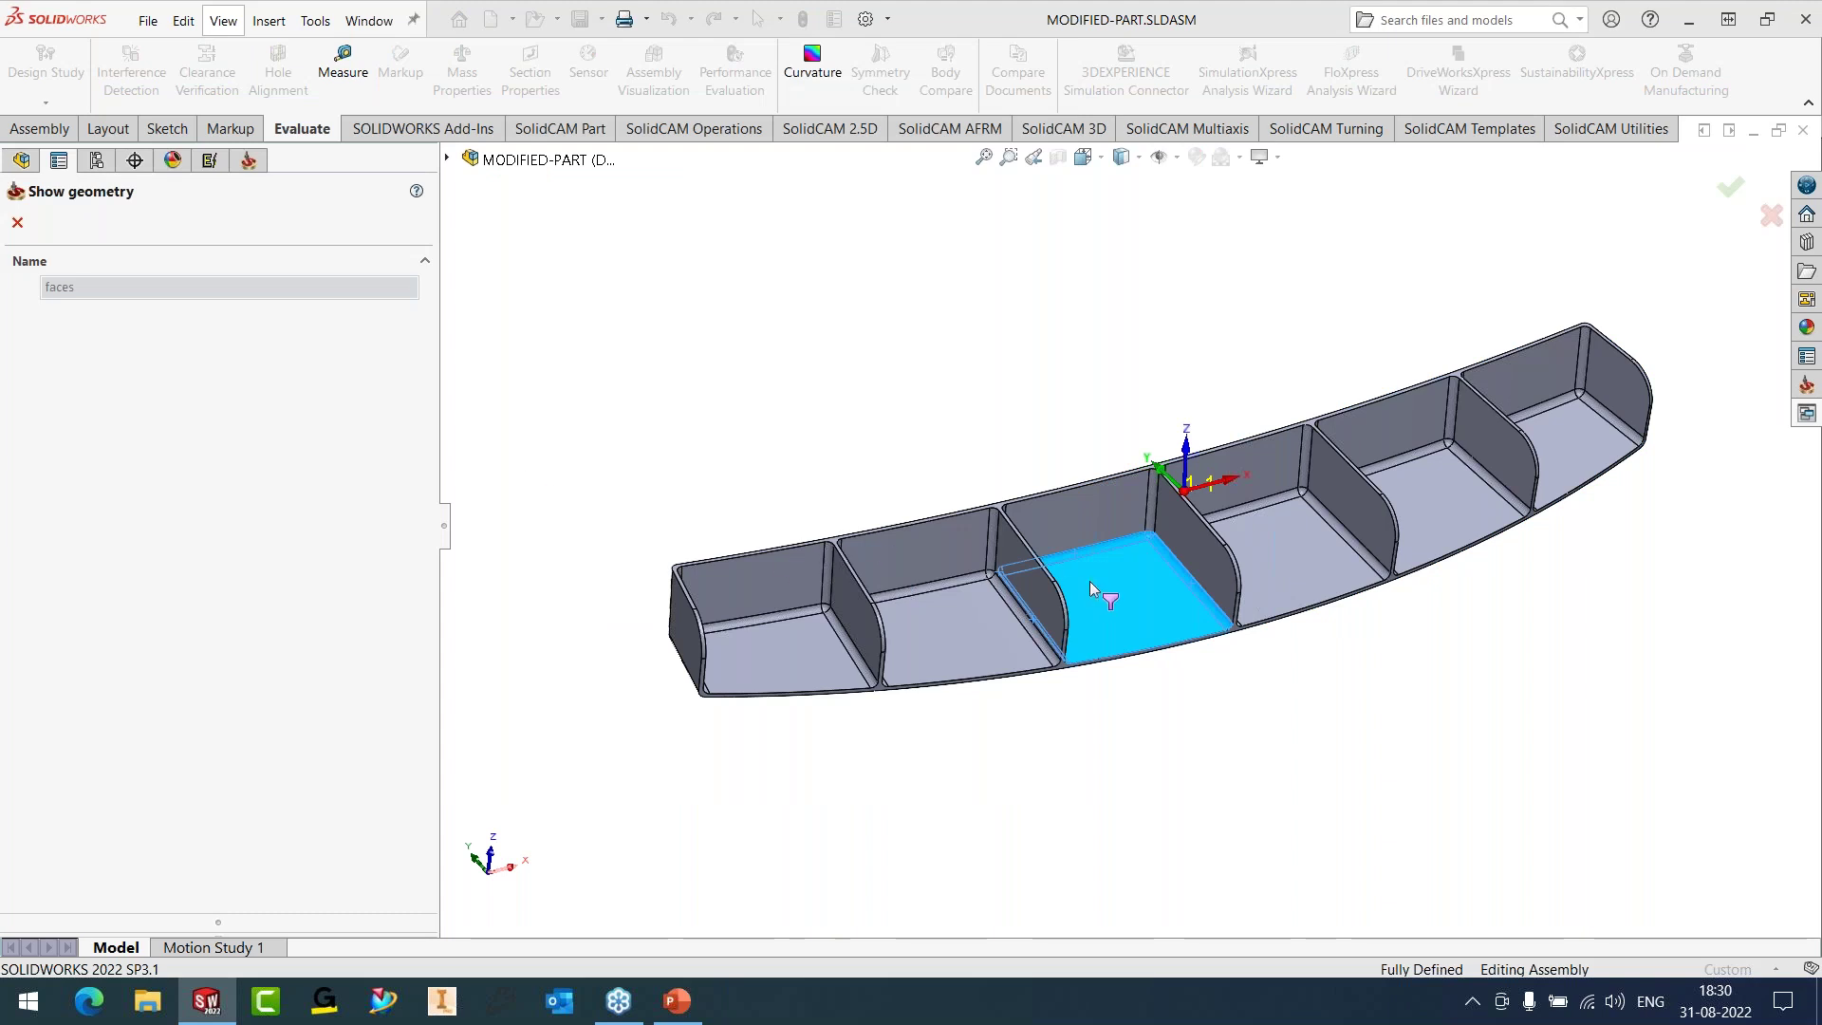
scroll(1091, 580, down, 5)
middle_drag(1154, 533, 1079, 527)
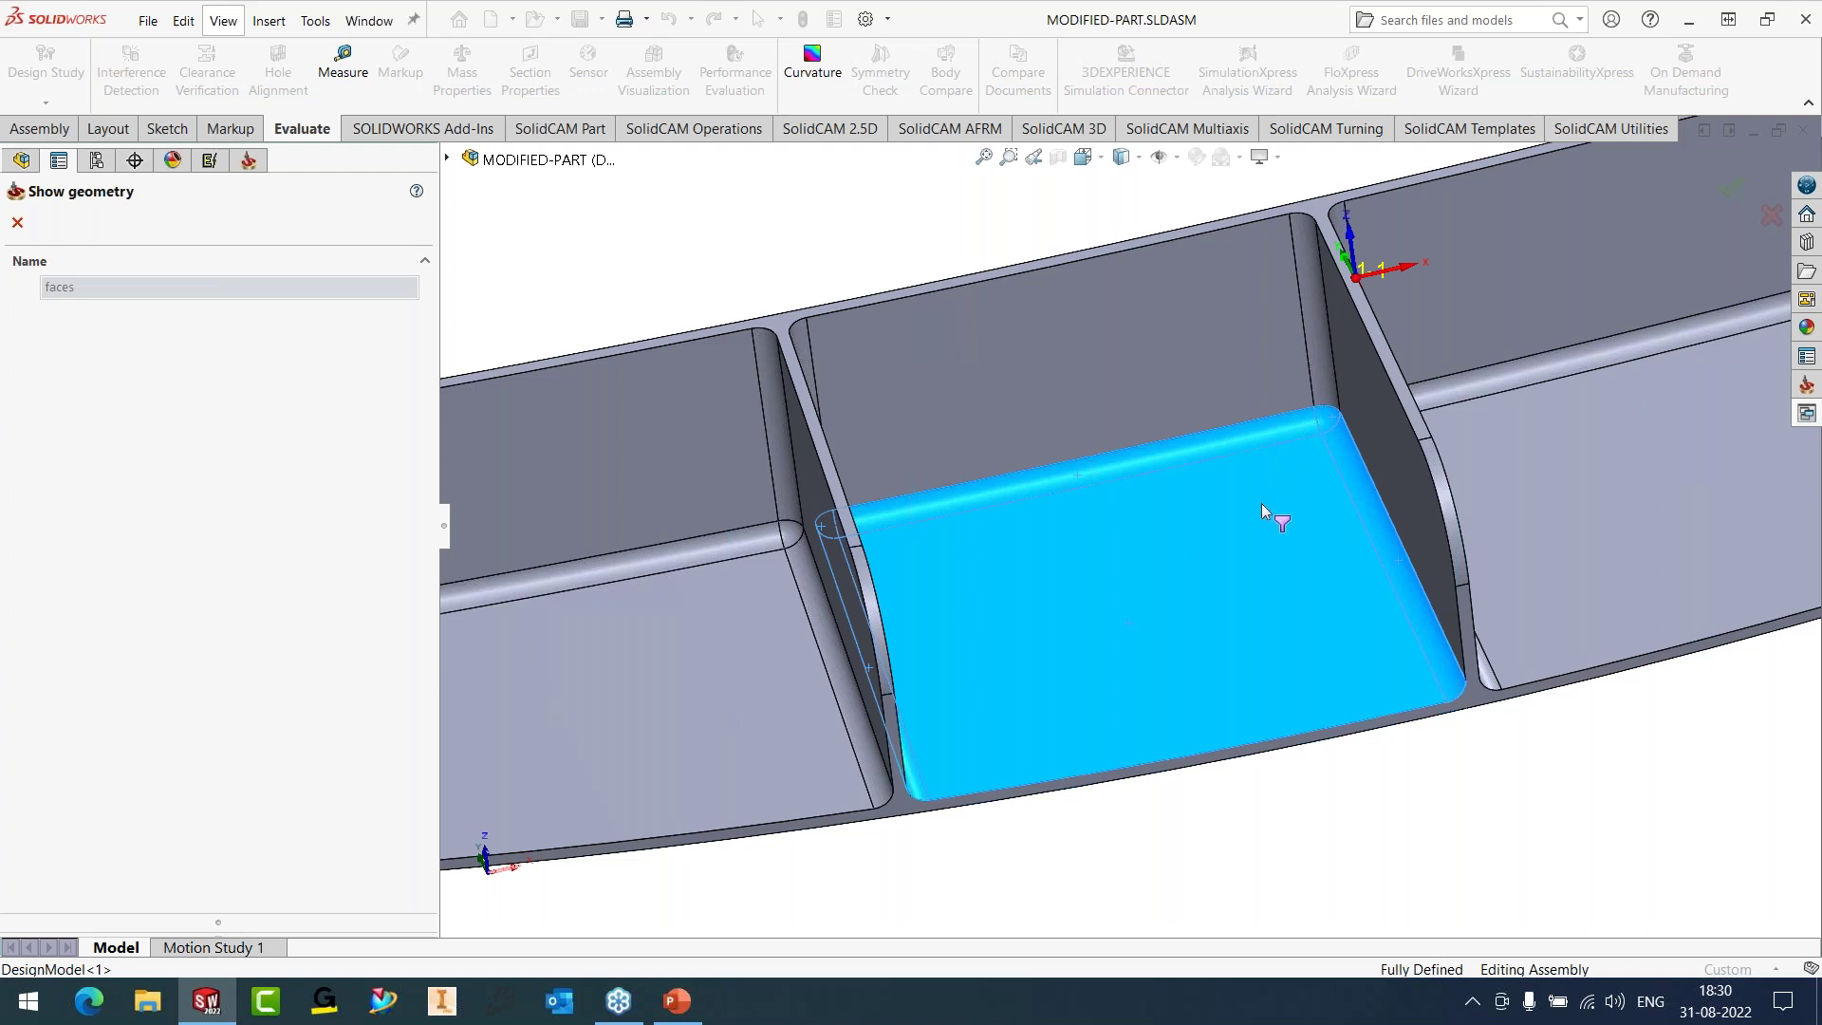
click(17, 223)
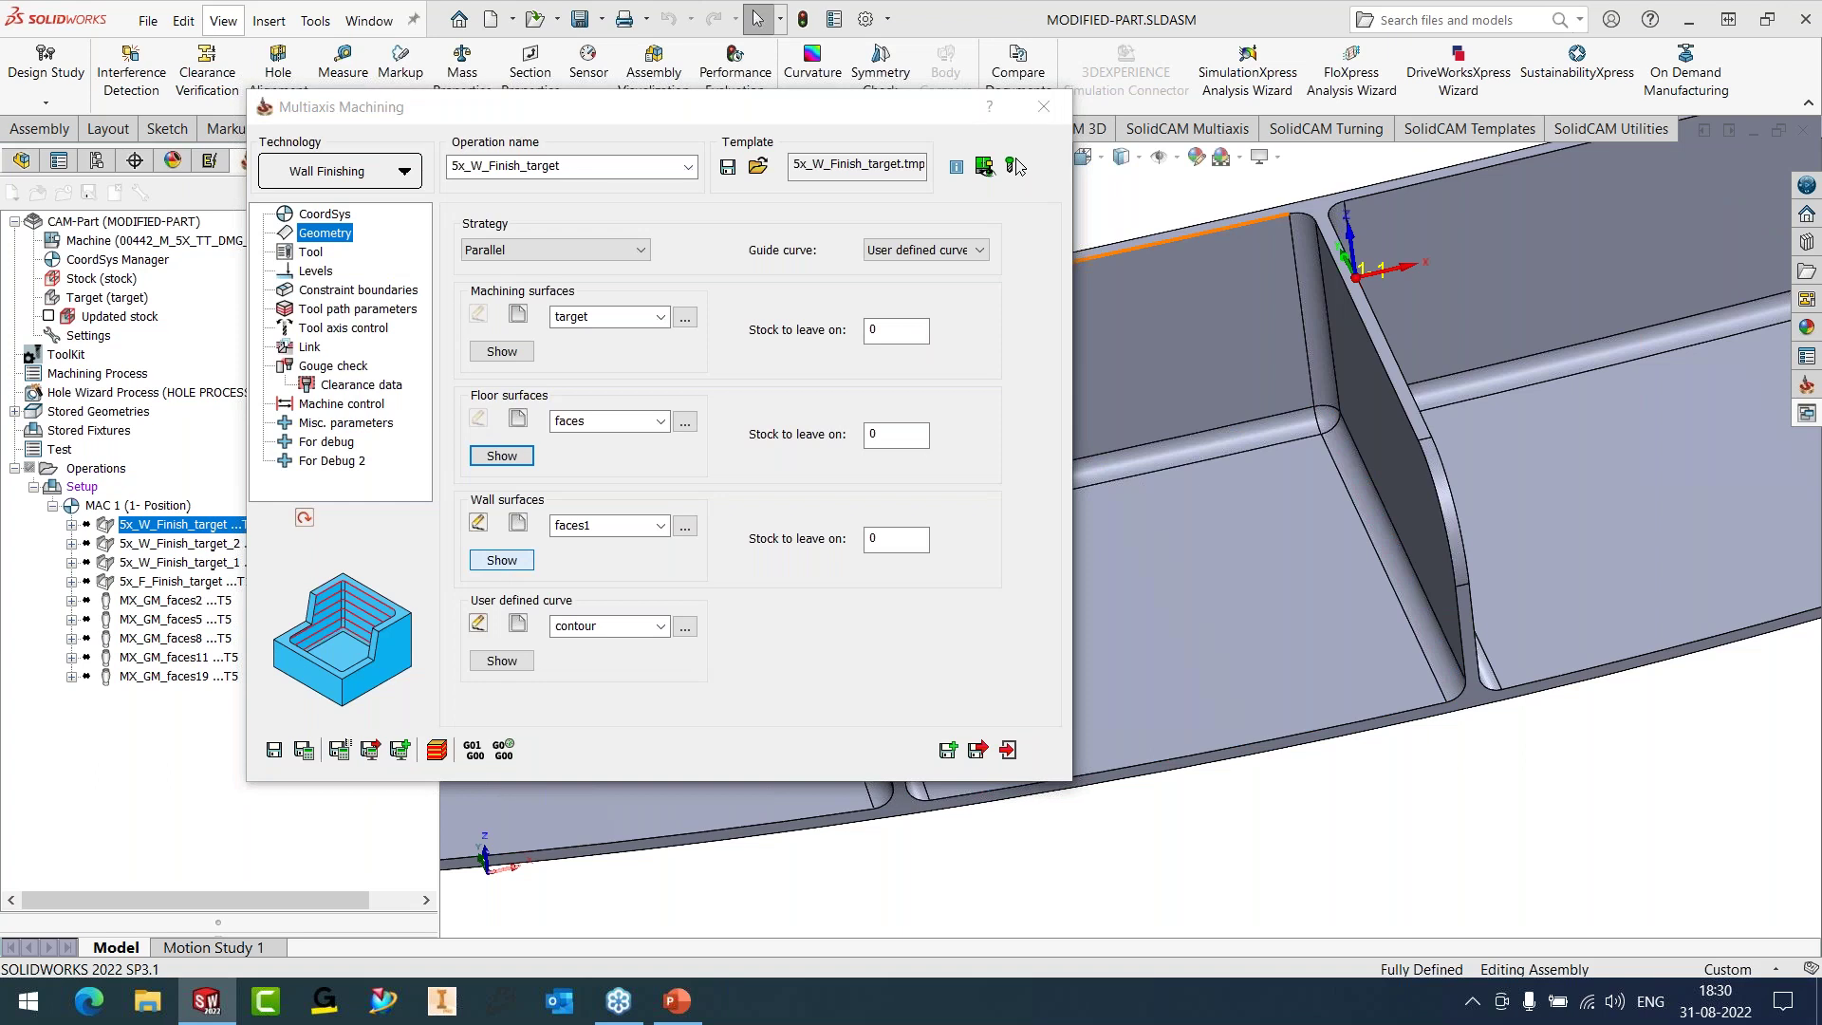
- Show the wall surfaces faces1 on the model, inspect them from several angles, and close the display
click(502, 560)
middle_drag(1070, 342, 1090, 277)
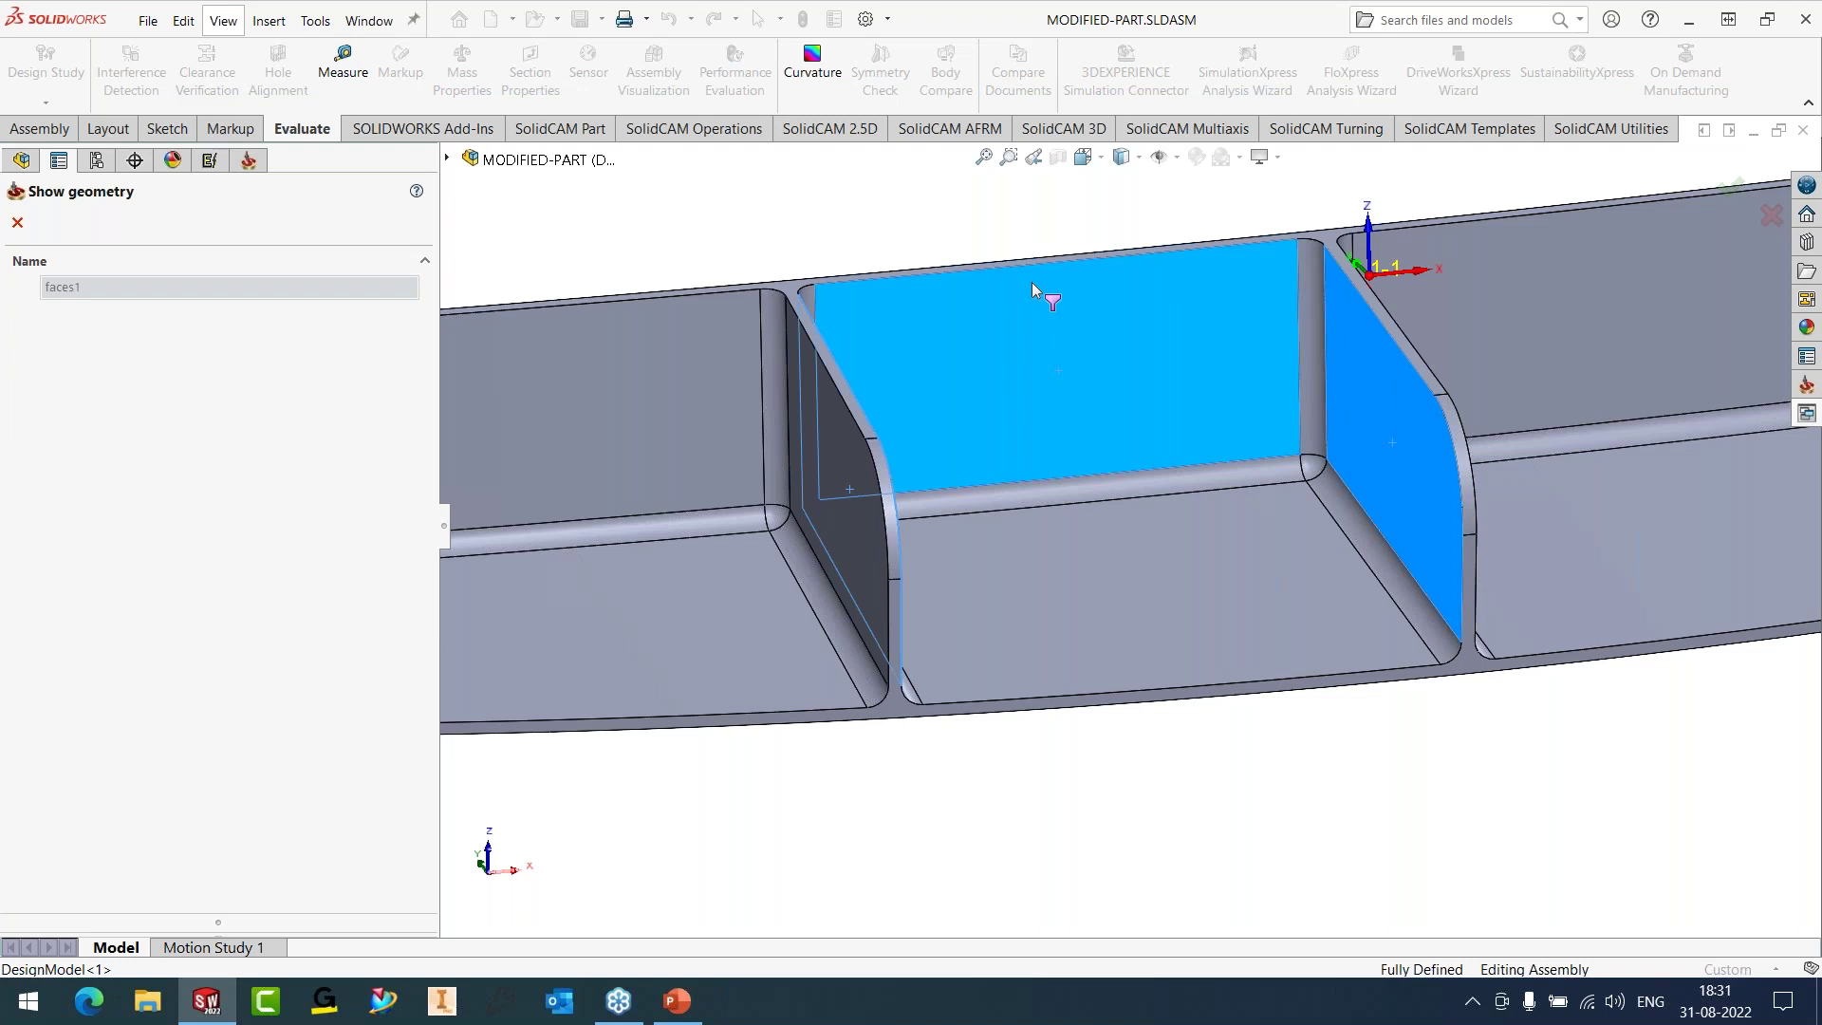
middle_drag(1142, 388, 904, 539)
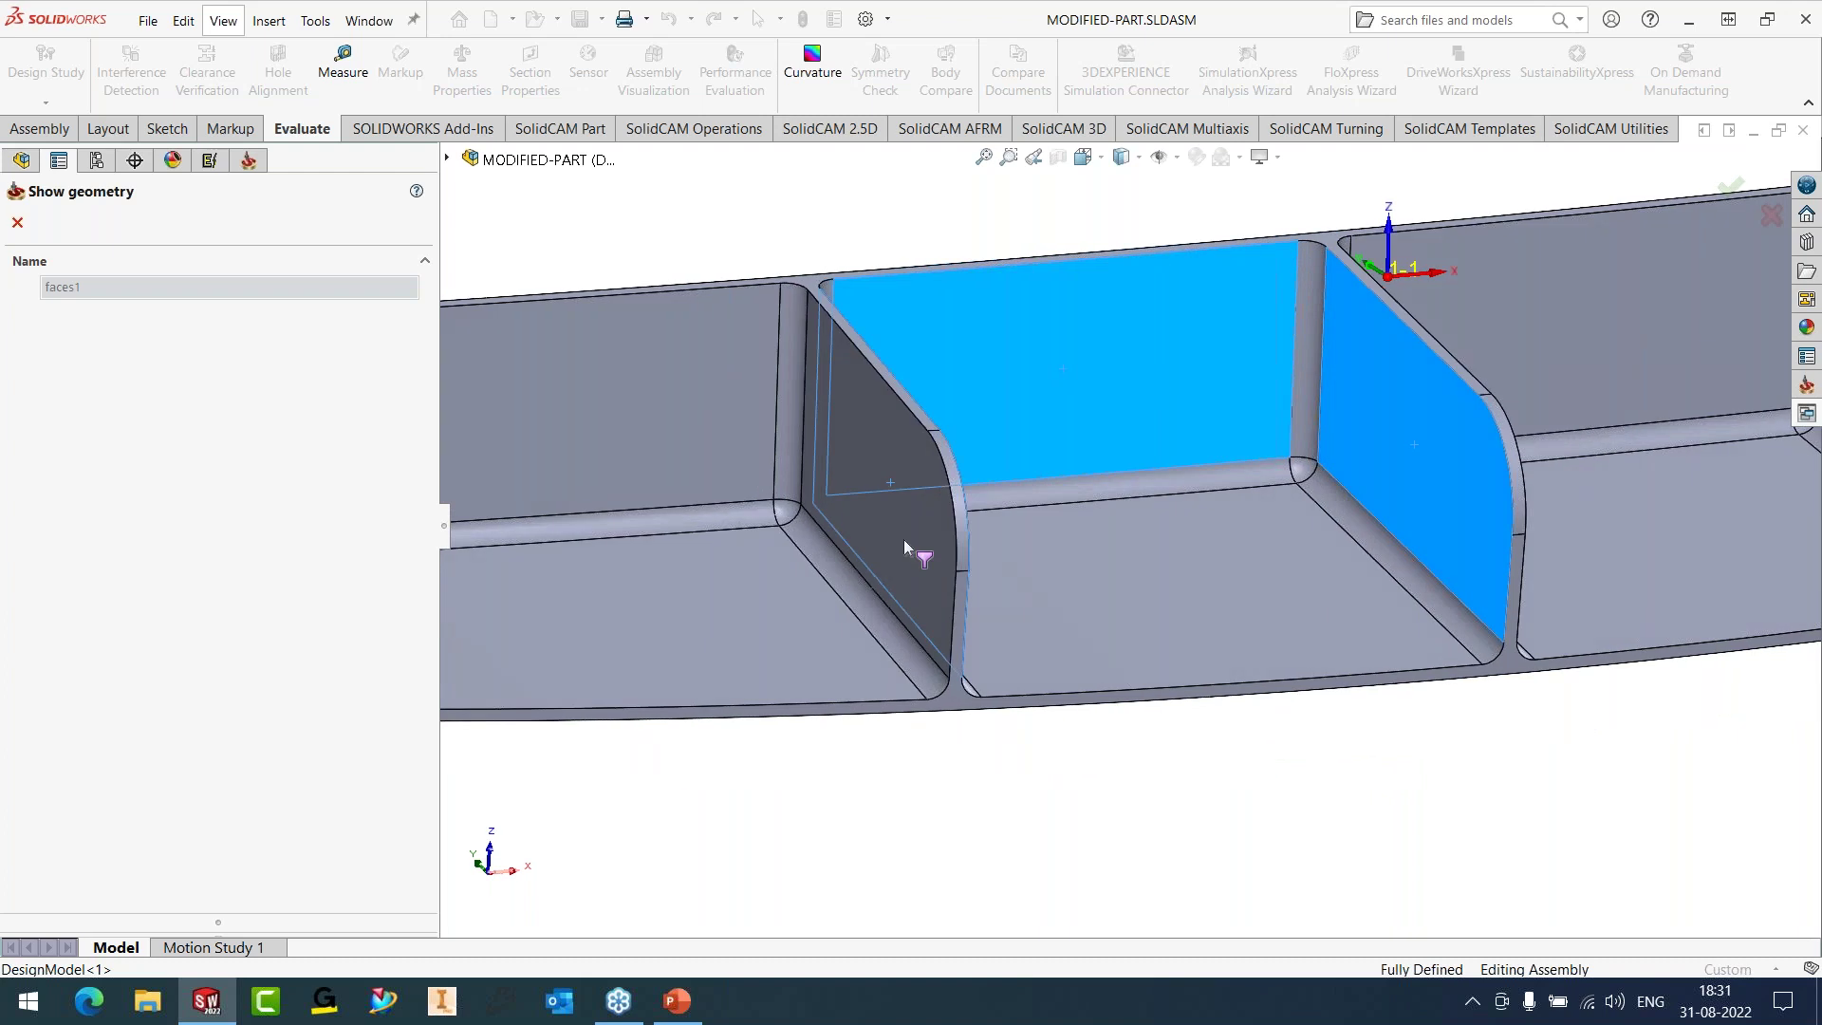
click(18, 222)
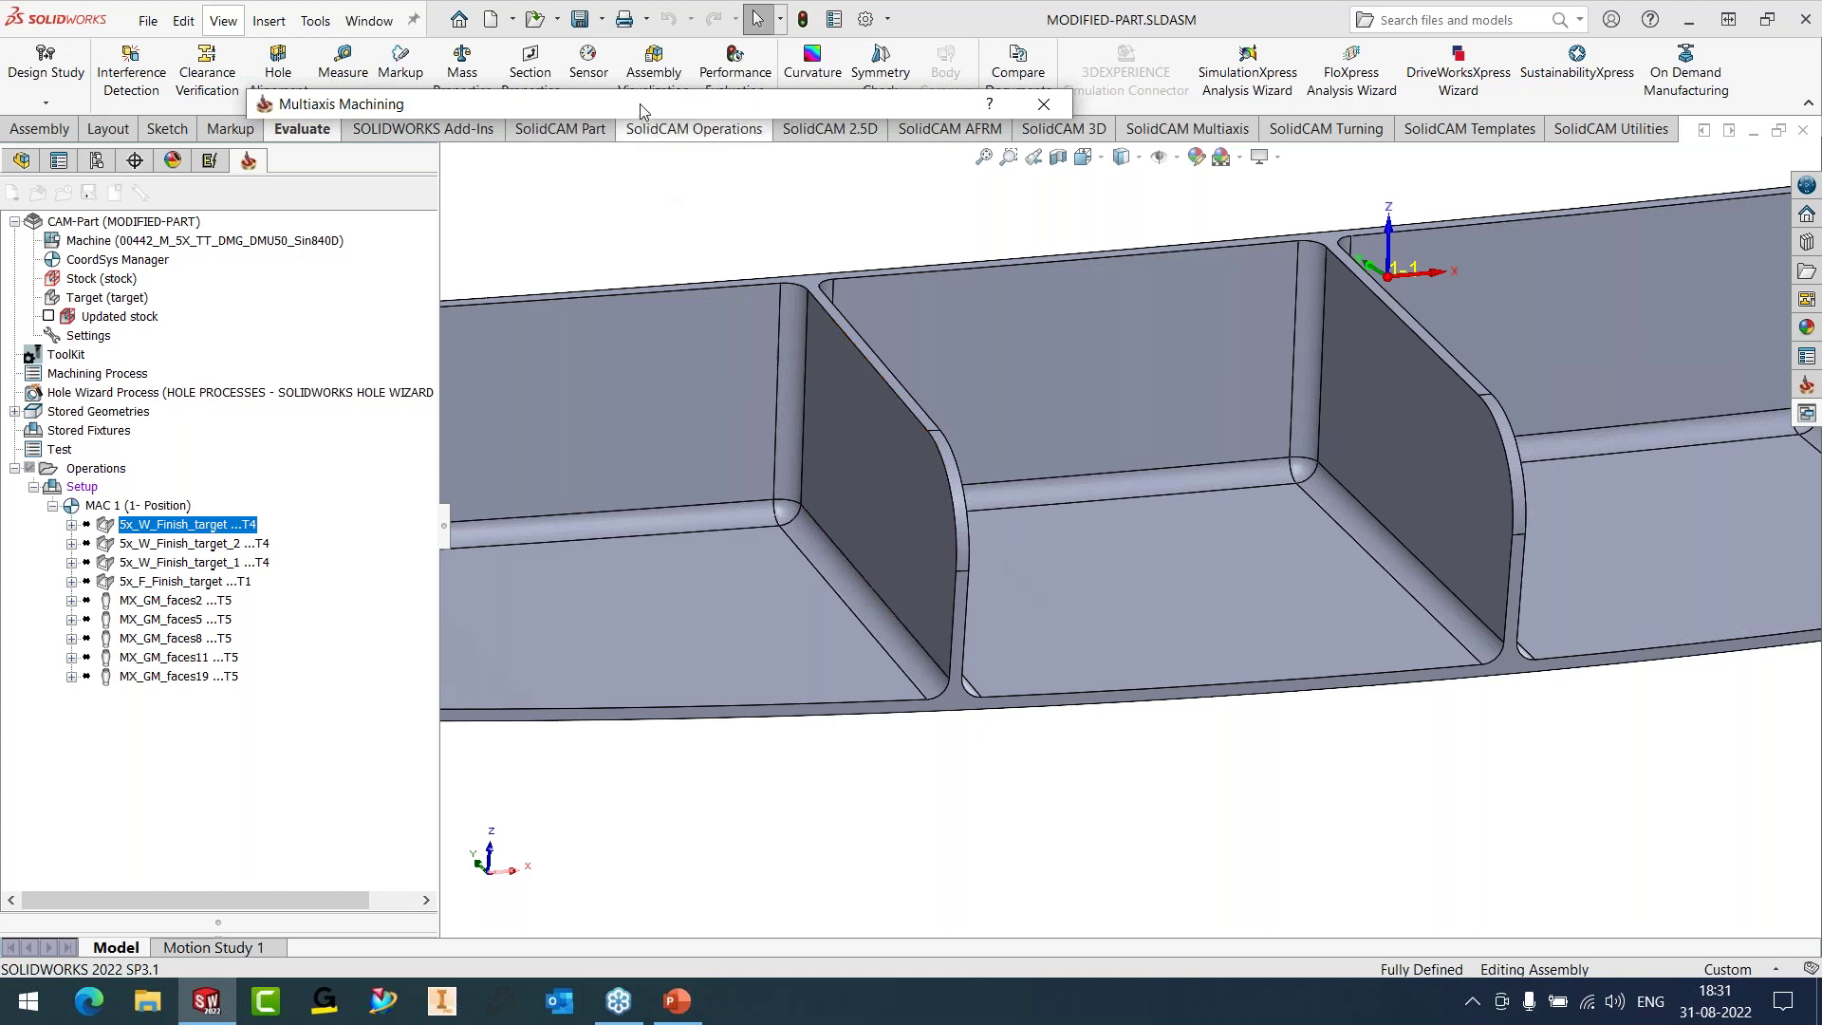
- Review the guide curve options without changing them, inspect the user-defined curve contour on the model, and close the display
click(880, 251)
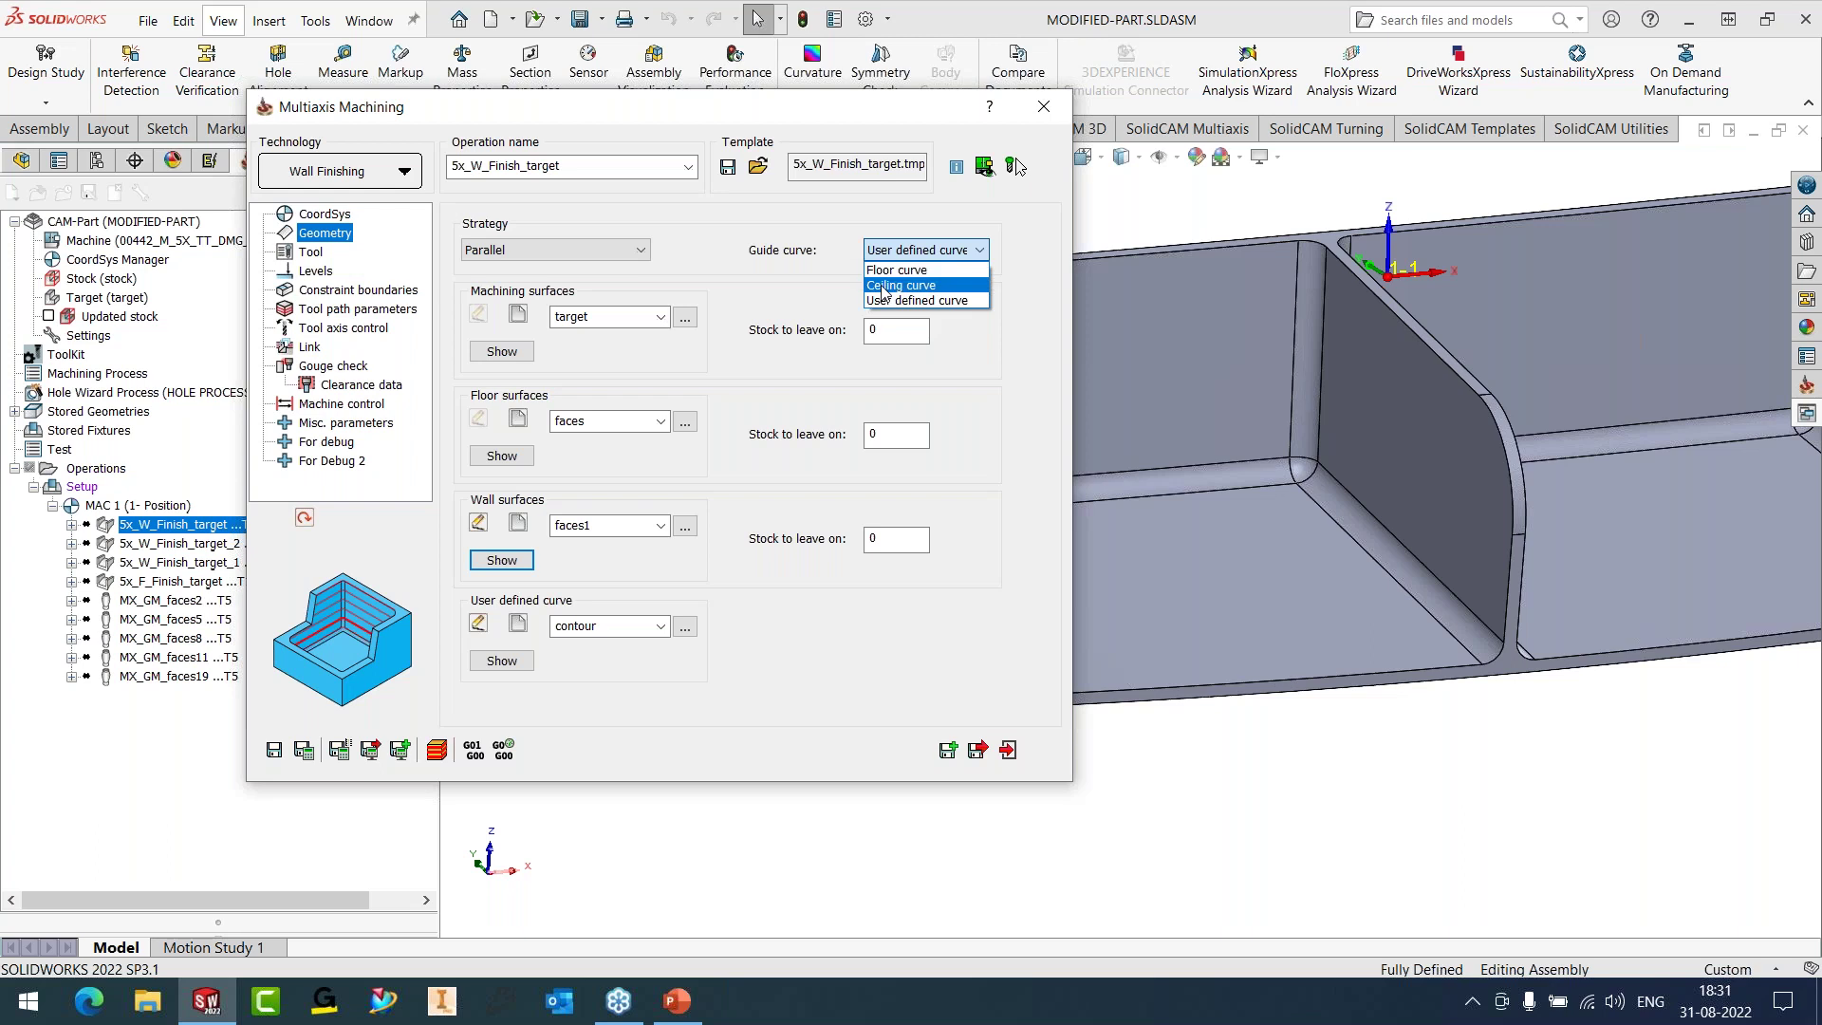
click(820, 288)
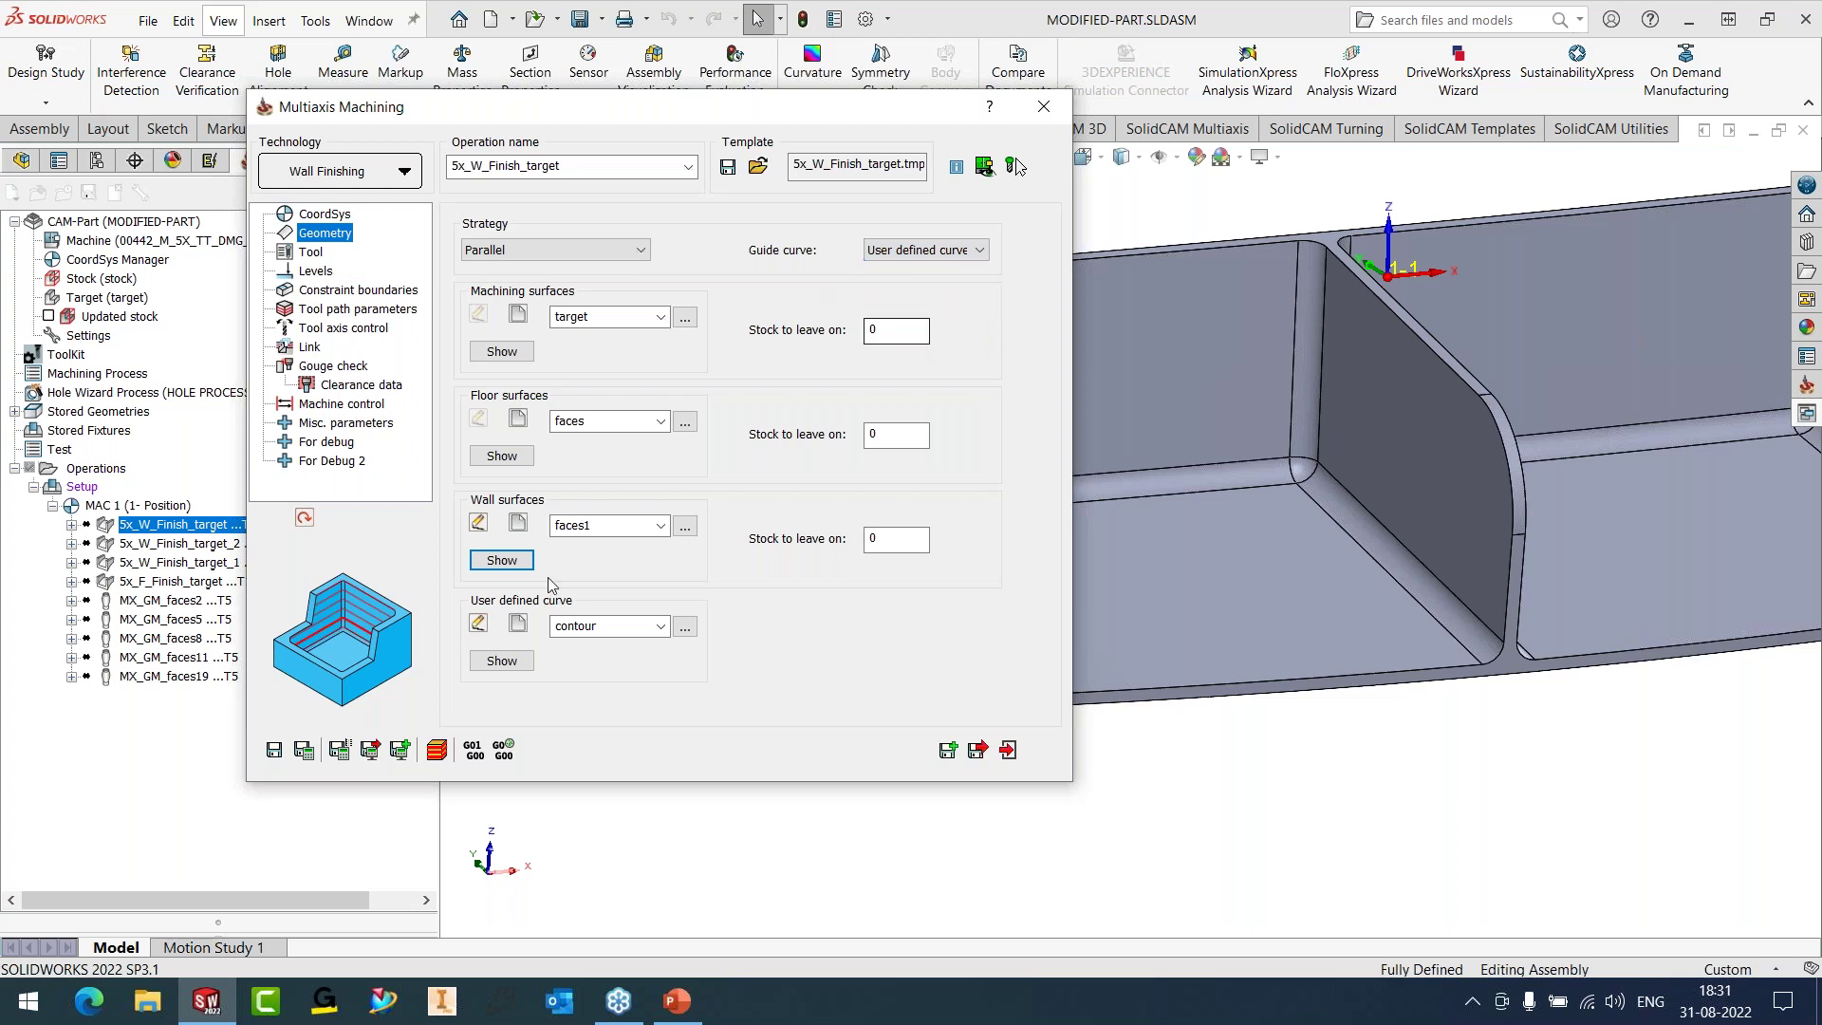
click(502, 662)
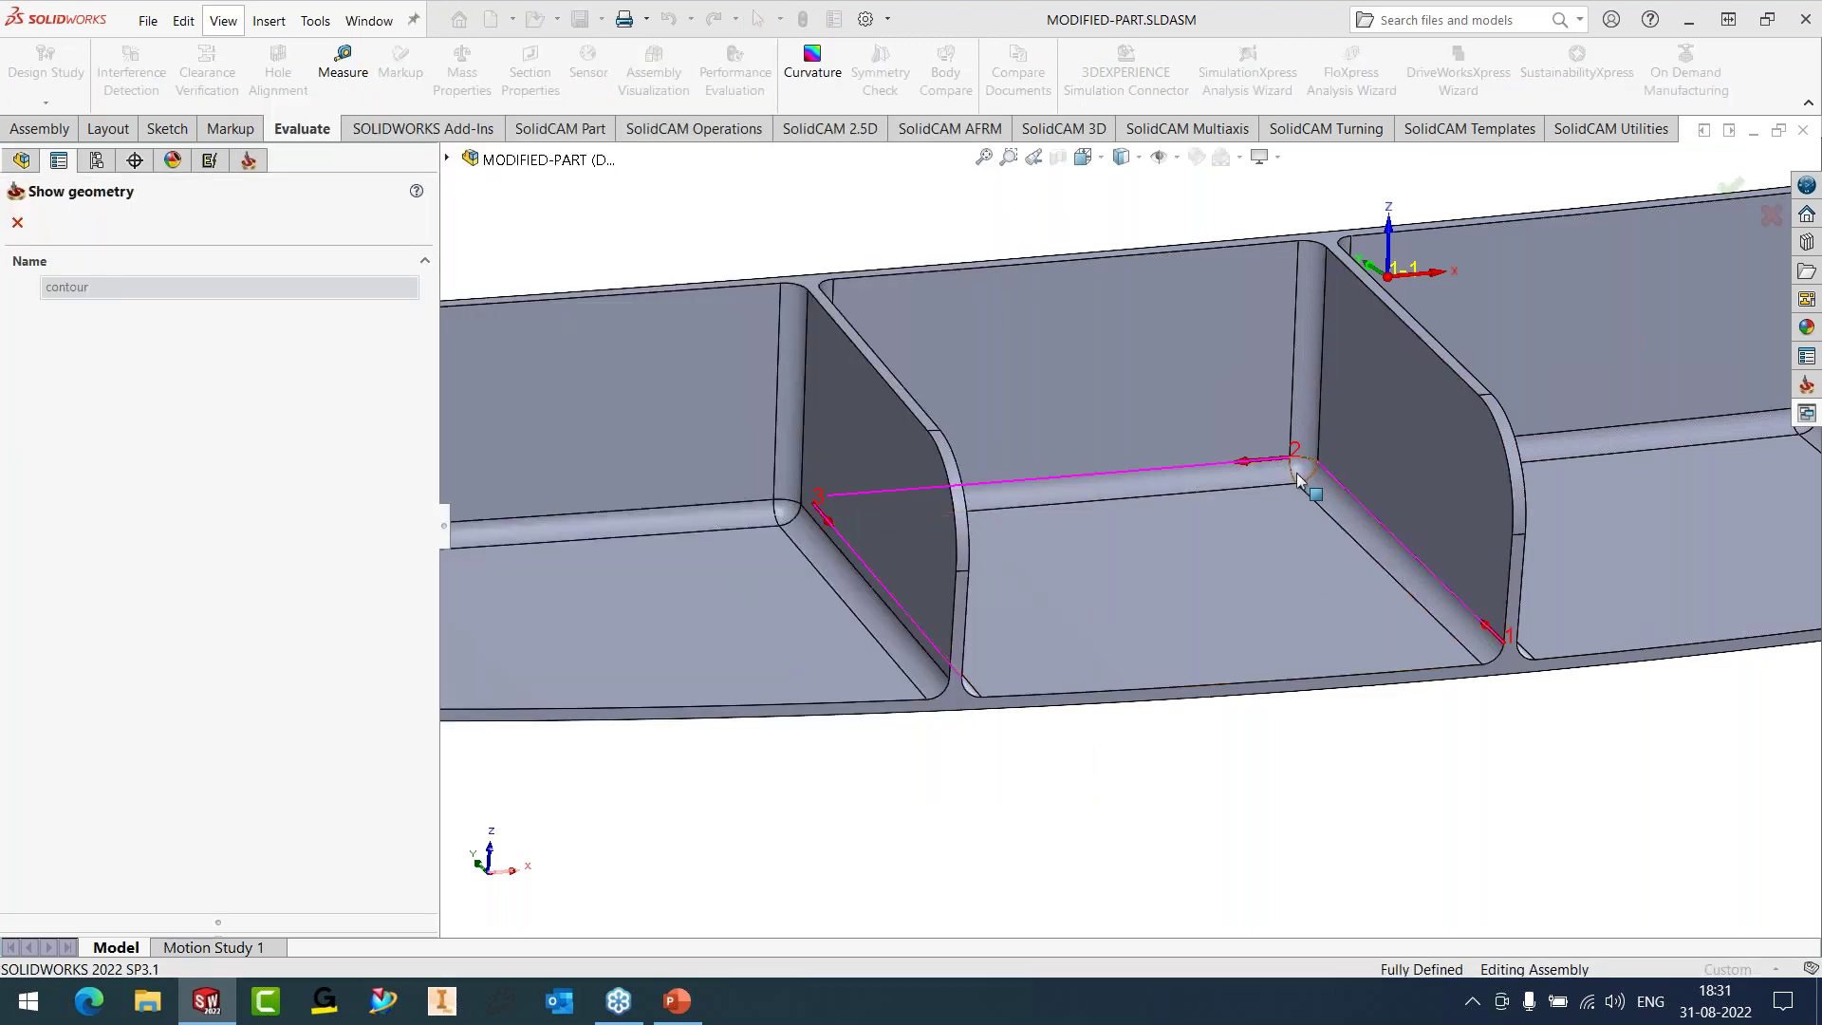
middle_drag(1069, 469, 857, 549)
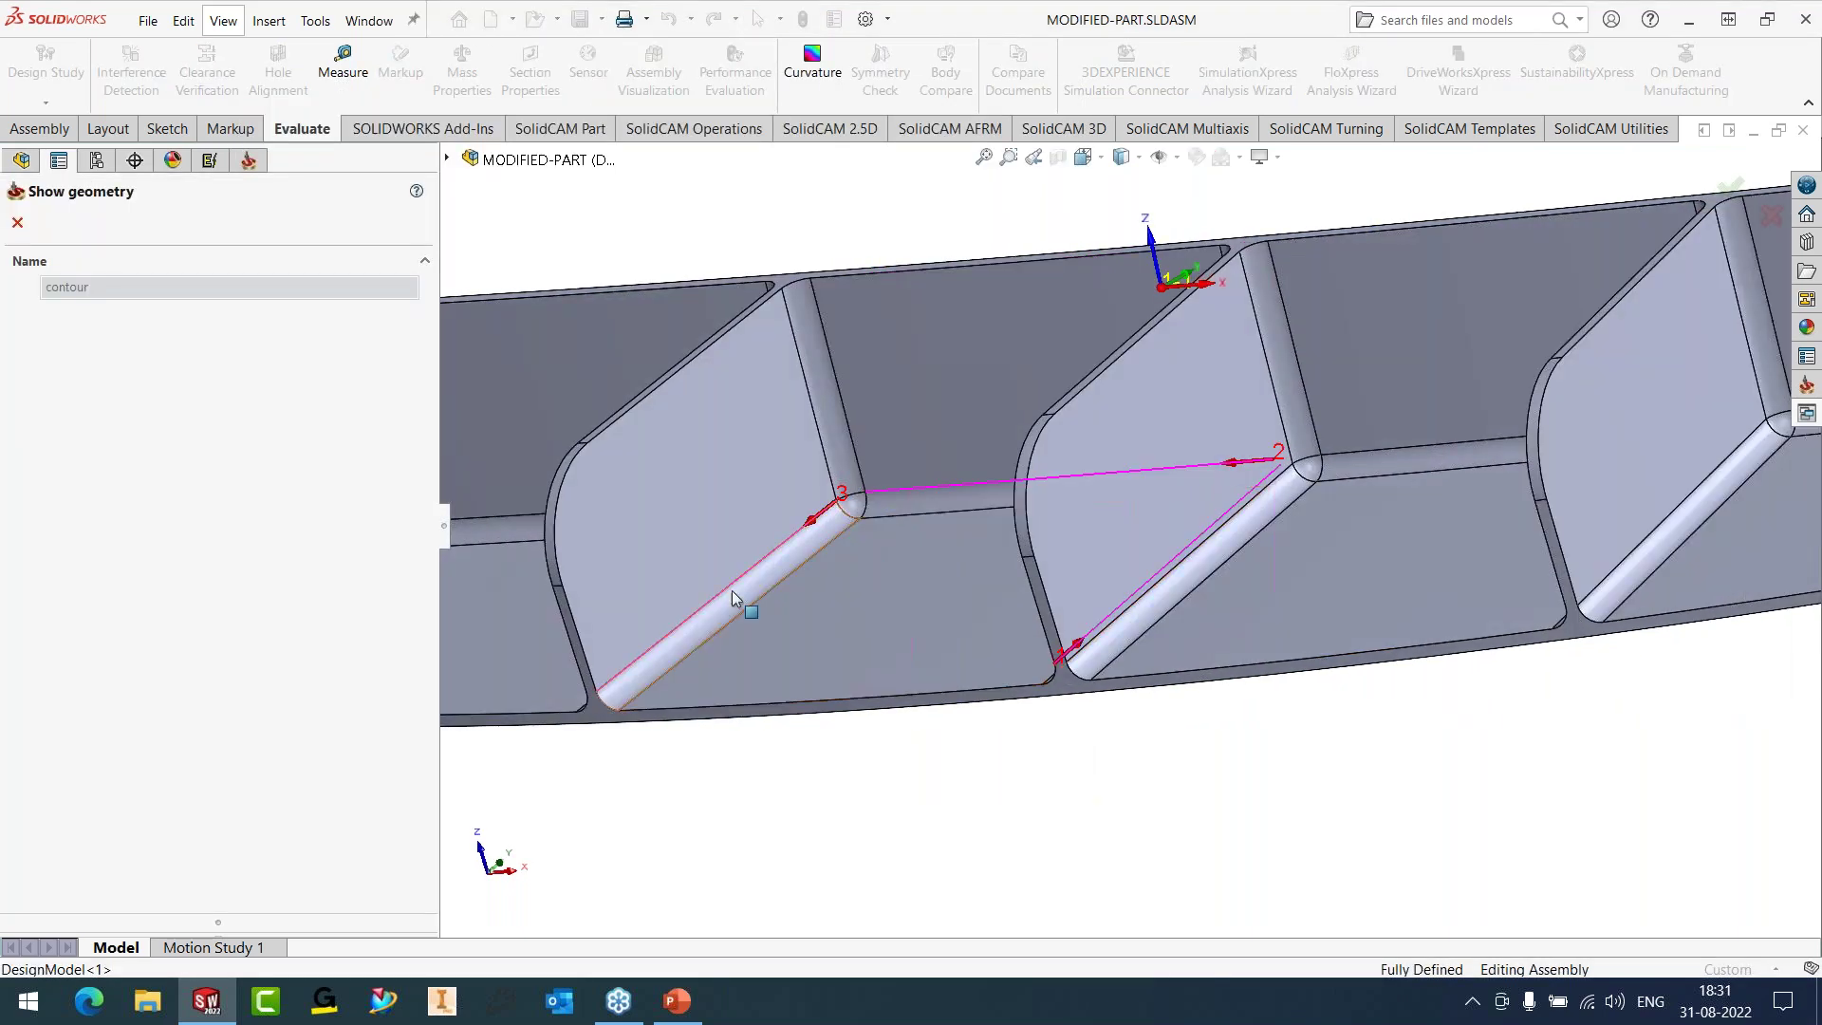
middle_drag(1035, 407, 1142, 390)
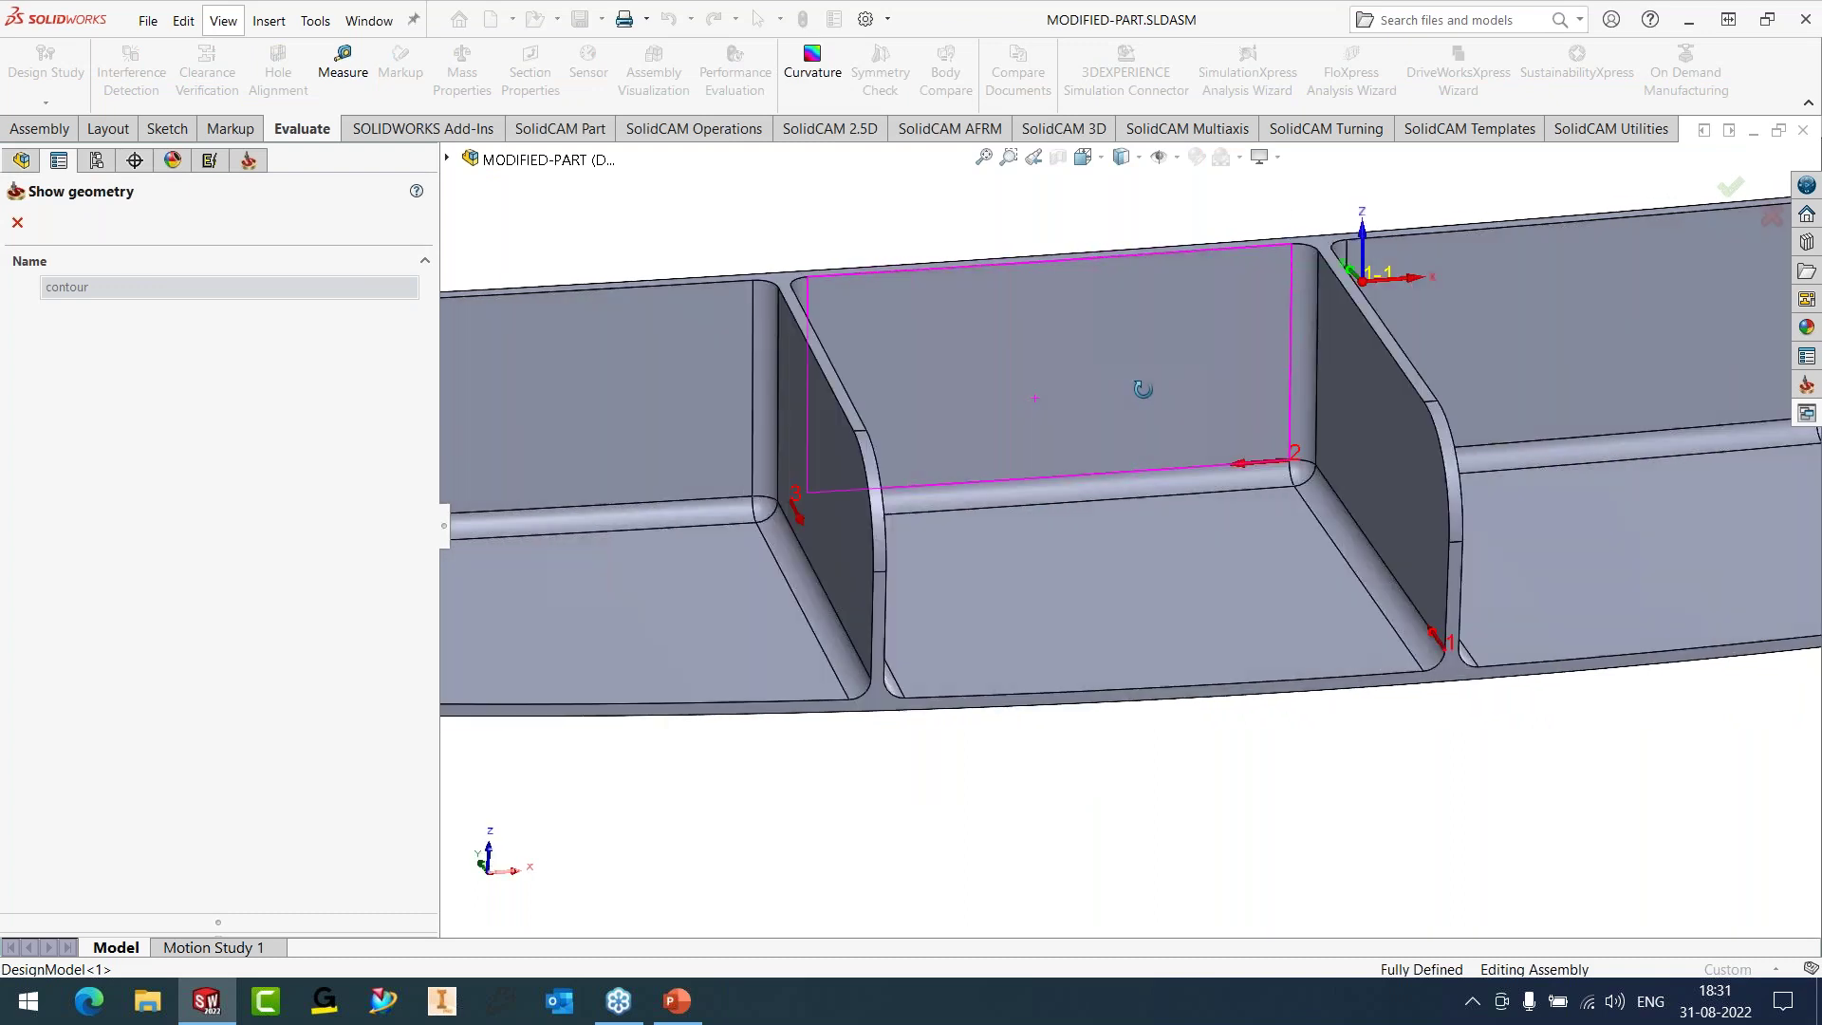
click(18, 224)
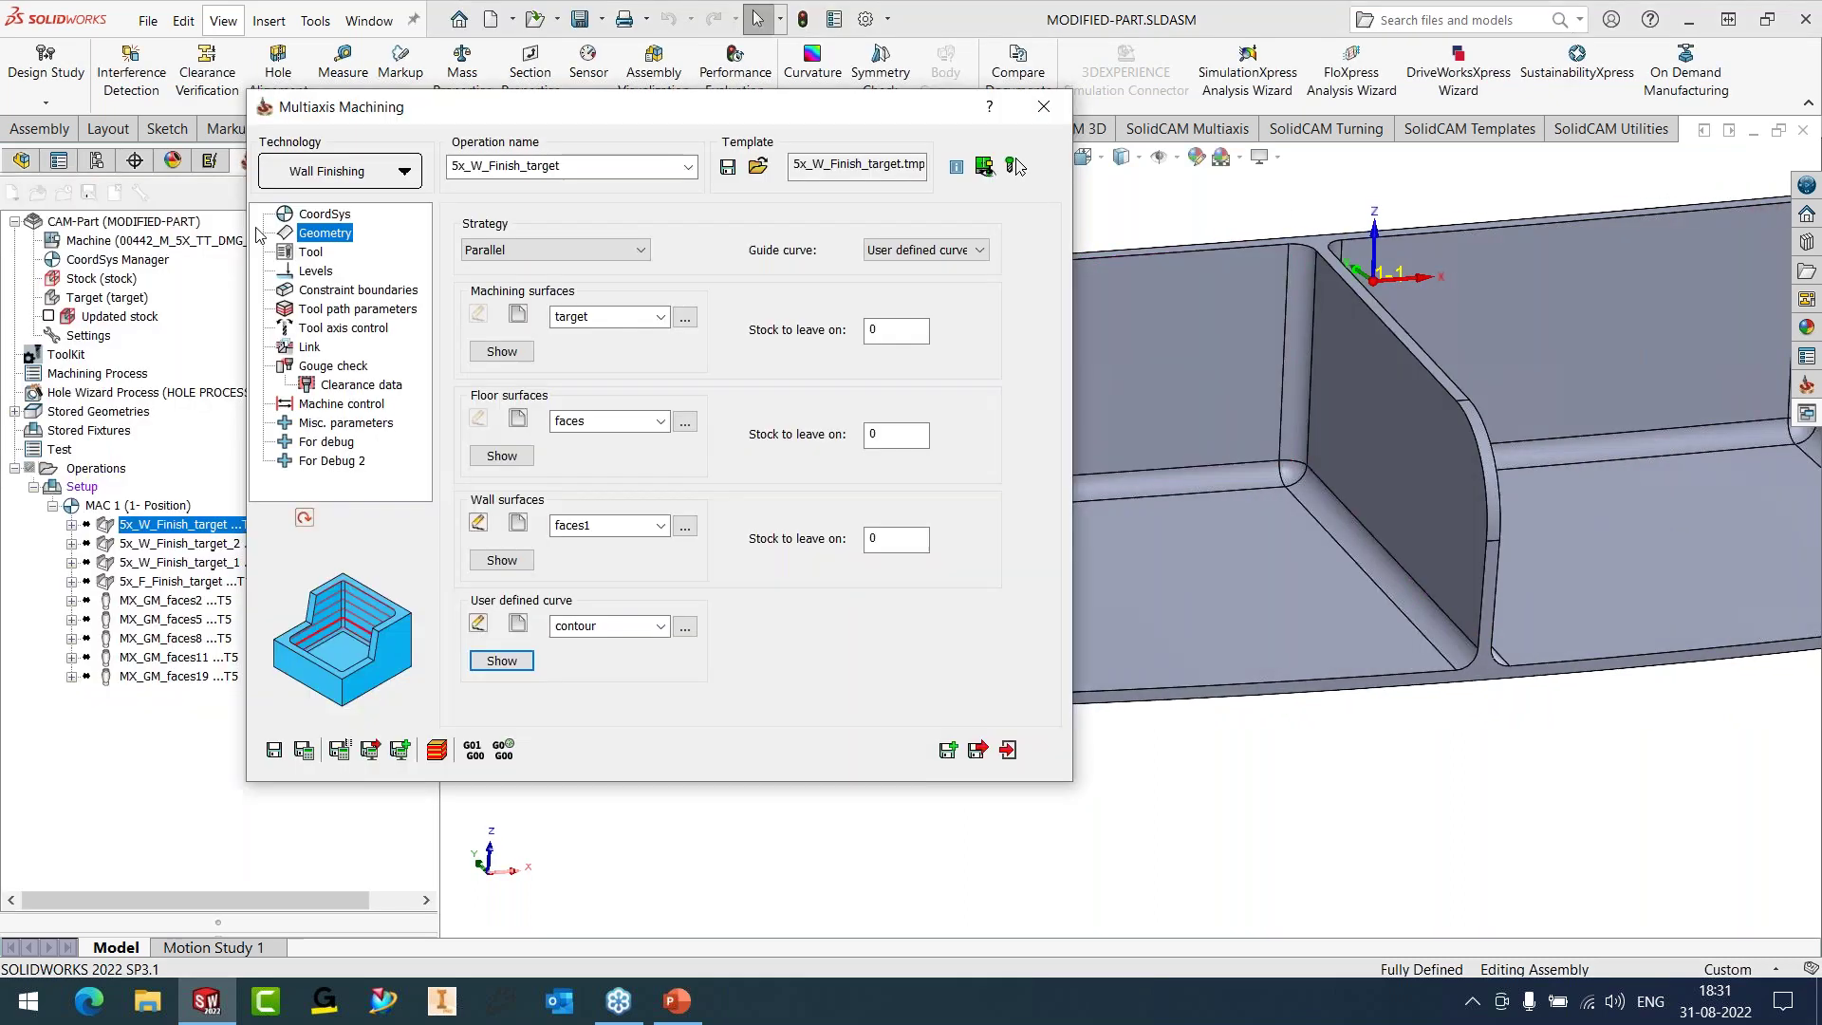
- Inspect the operation's barrel taper tool and its parameters up close in the tool viewer, and close the tool kit without changes
click(310, 254)
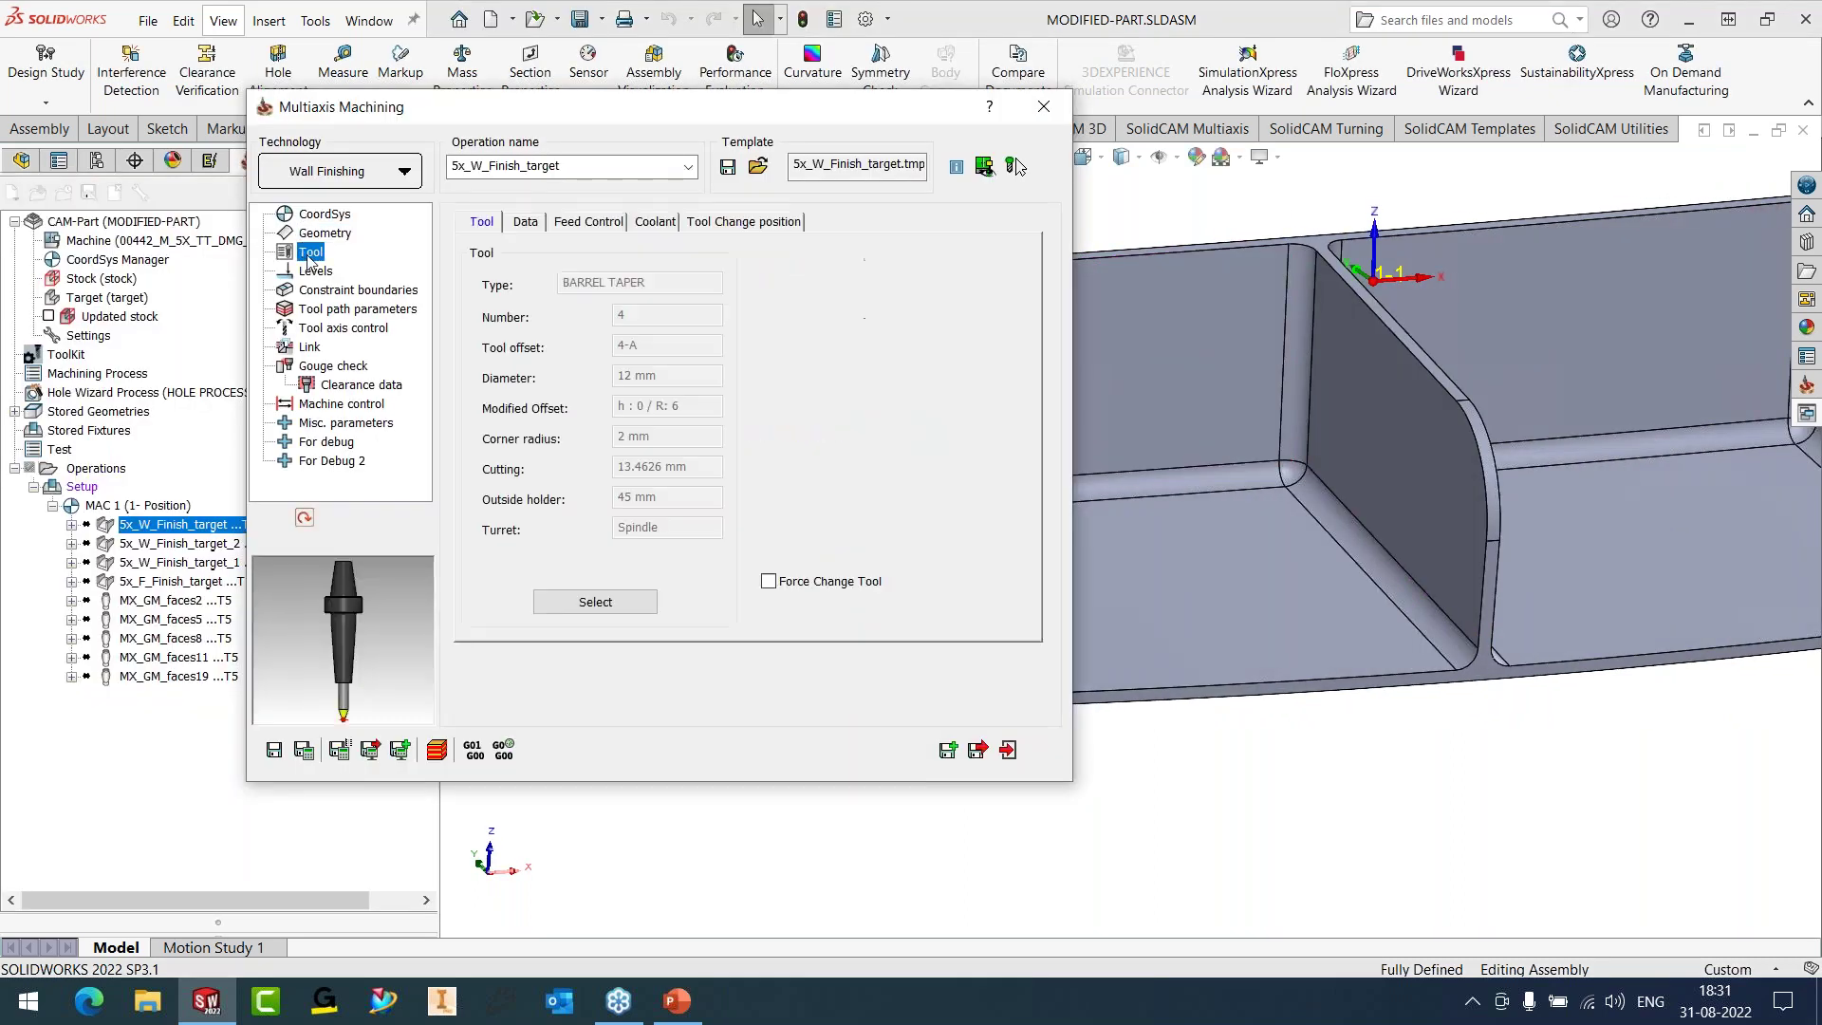
click(595, 607)
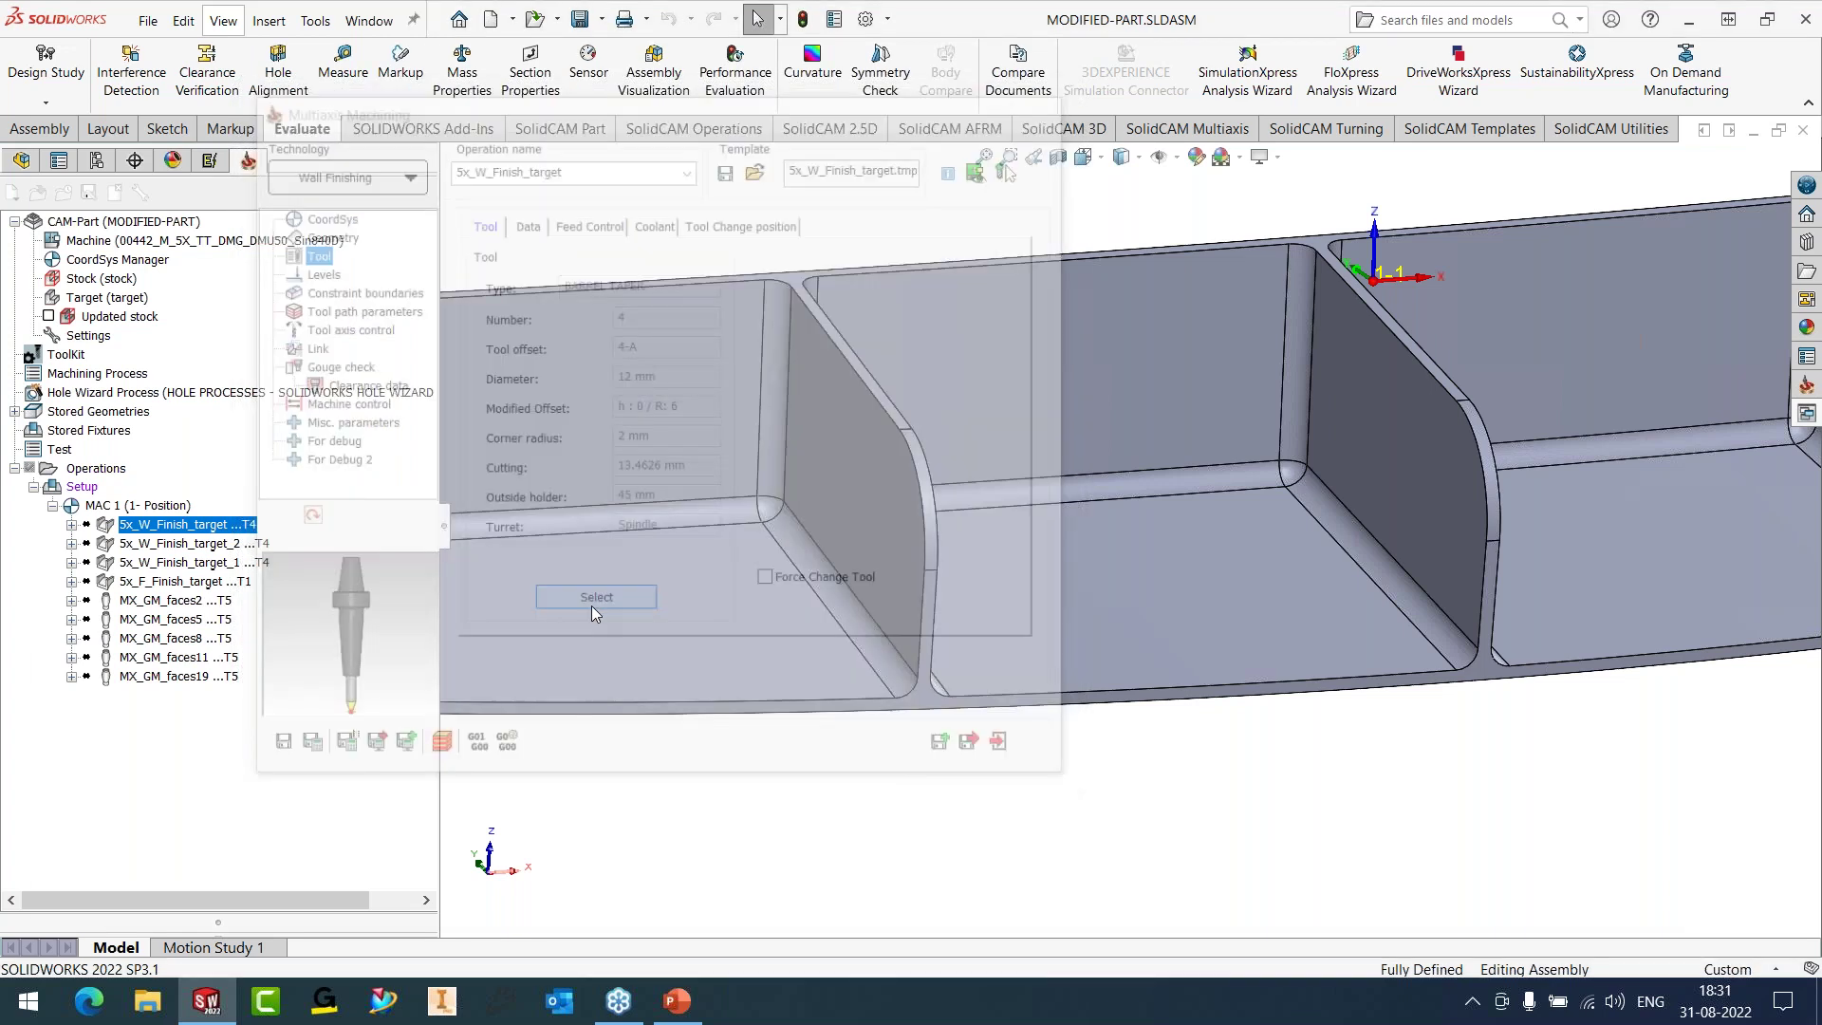
scroll(590, 610, up, 5)
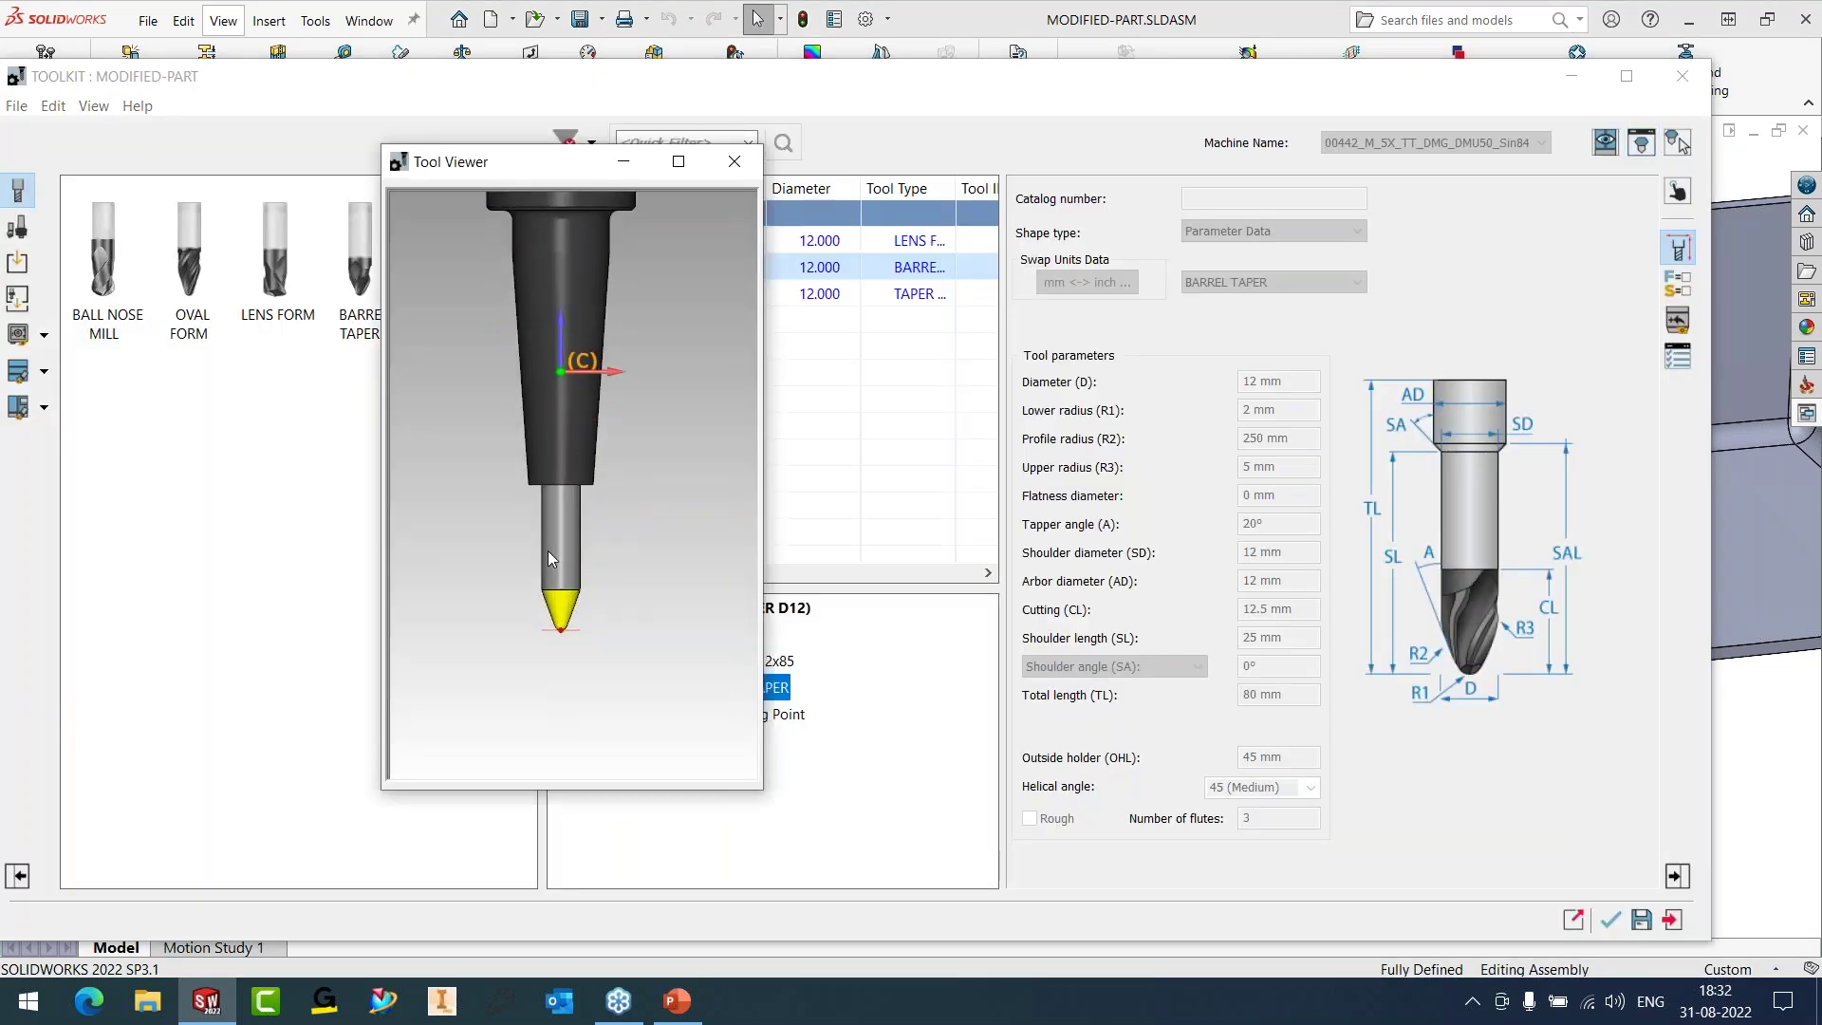
scroll(587, 524, up, 2)
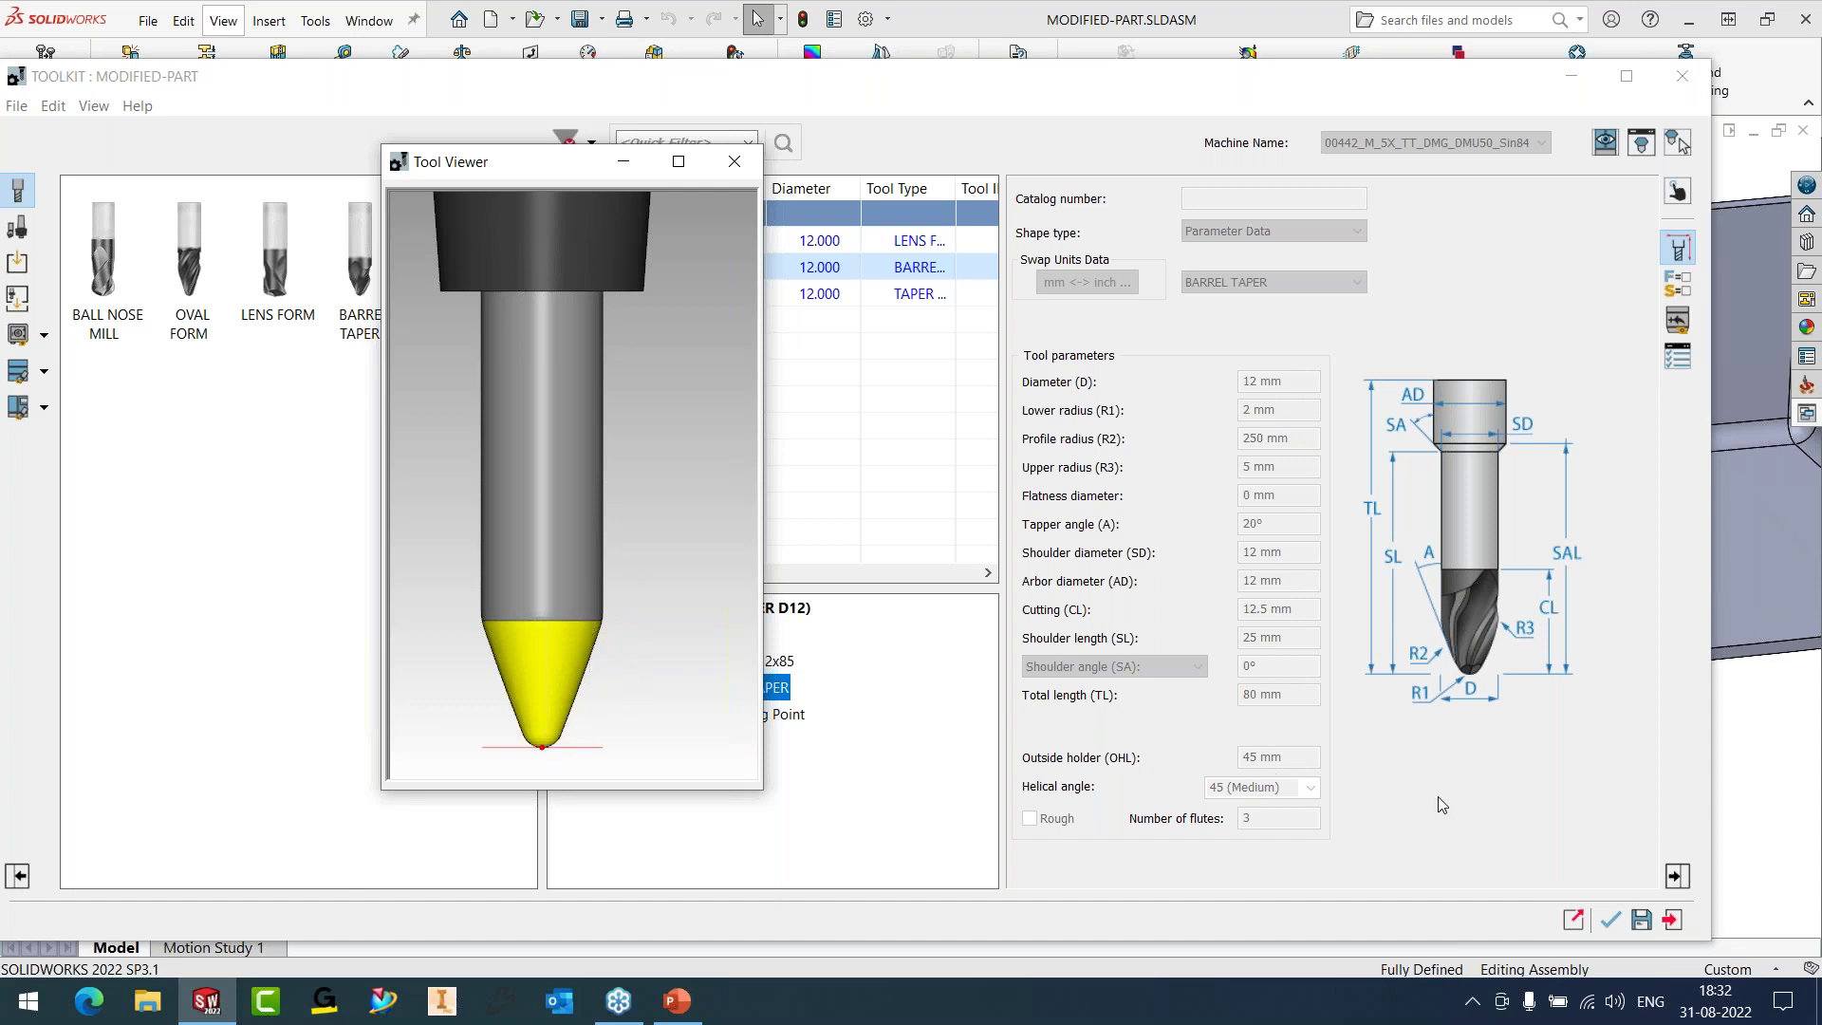
click(735, 165)
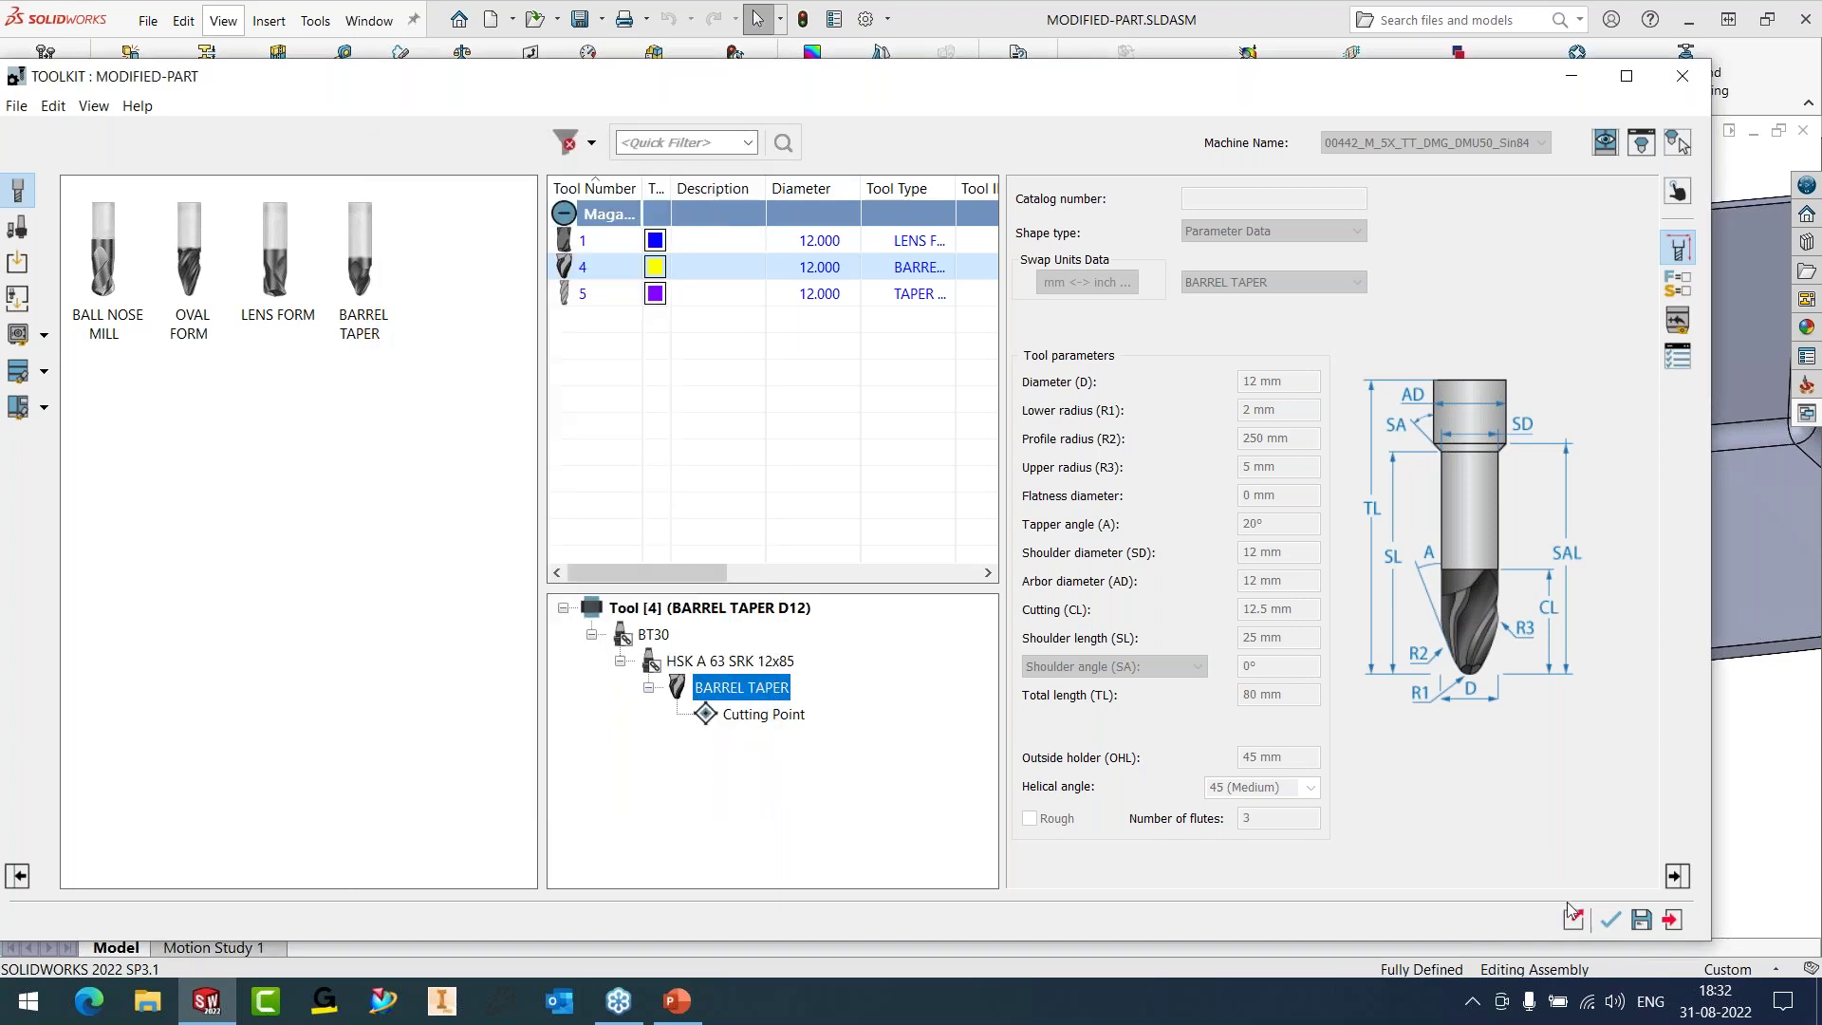
key(Escape)
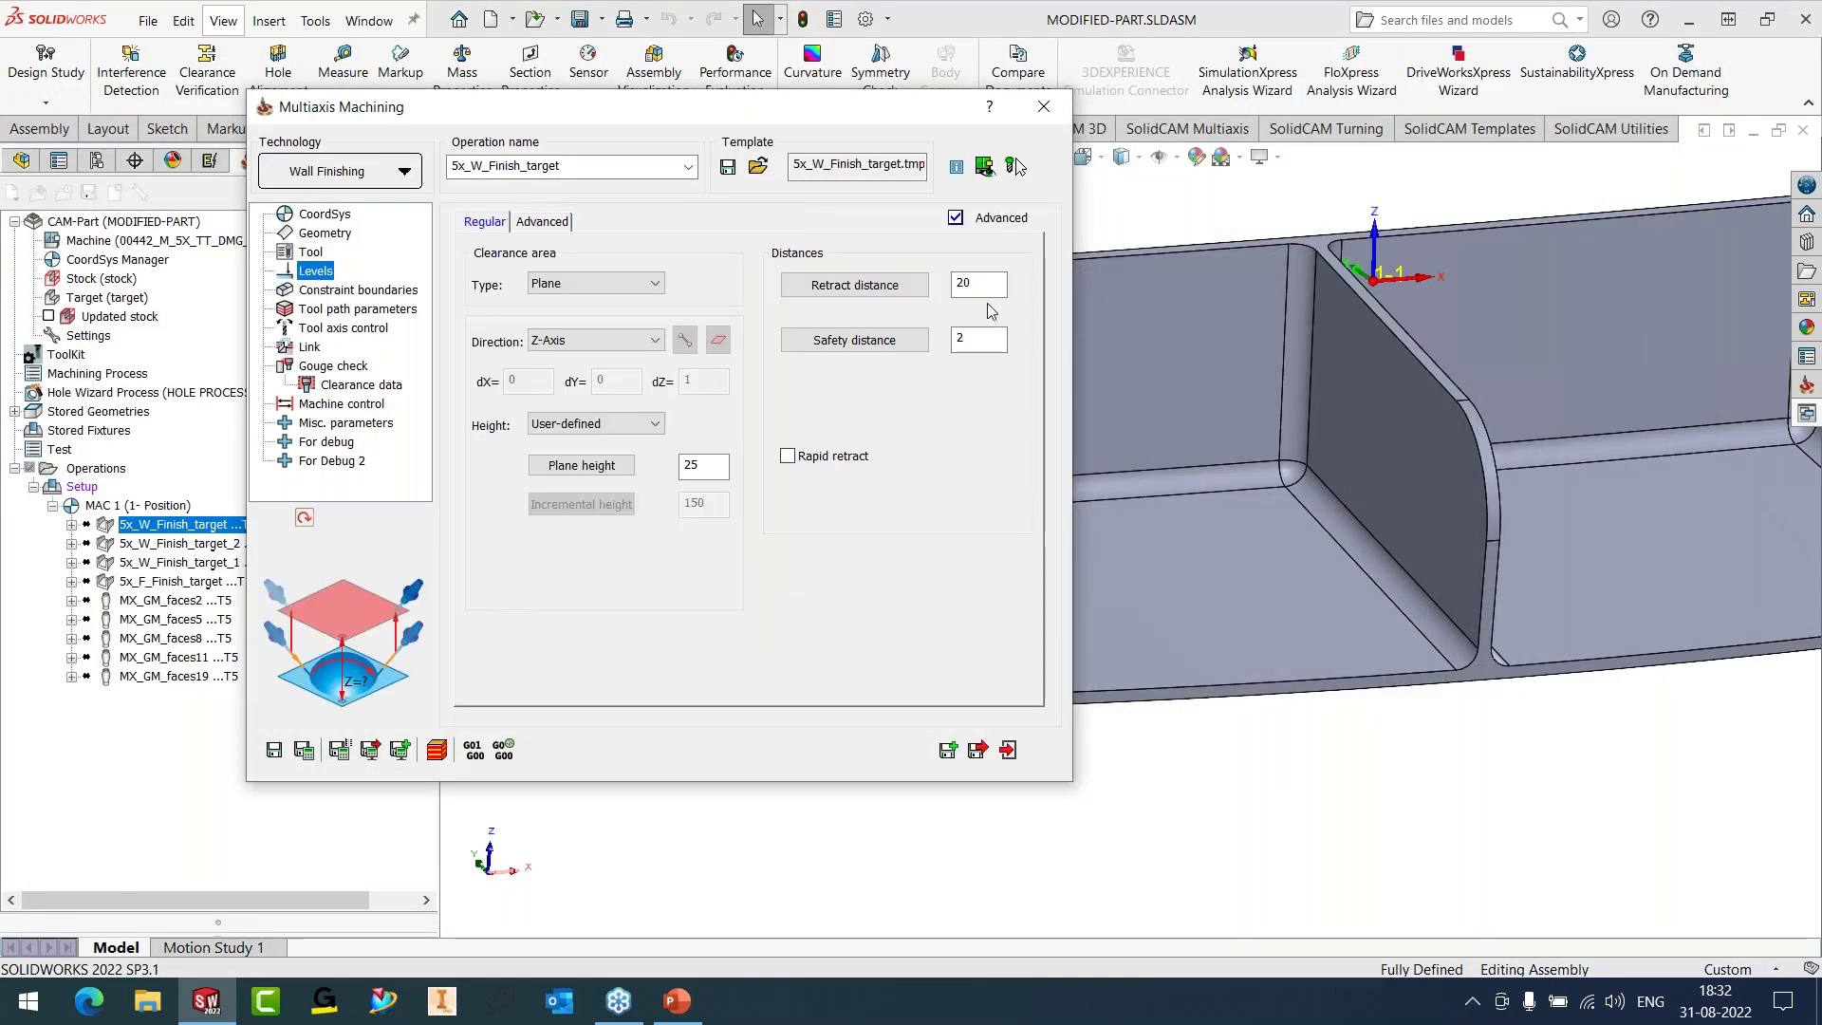
- Review the regular and advanced levels, the constraint boundaries, and the maximum stepdown in the tool path parameters
click(543, 226)
click(490, 222)
click(361, 295)
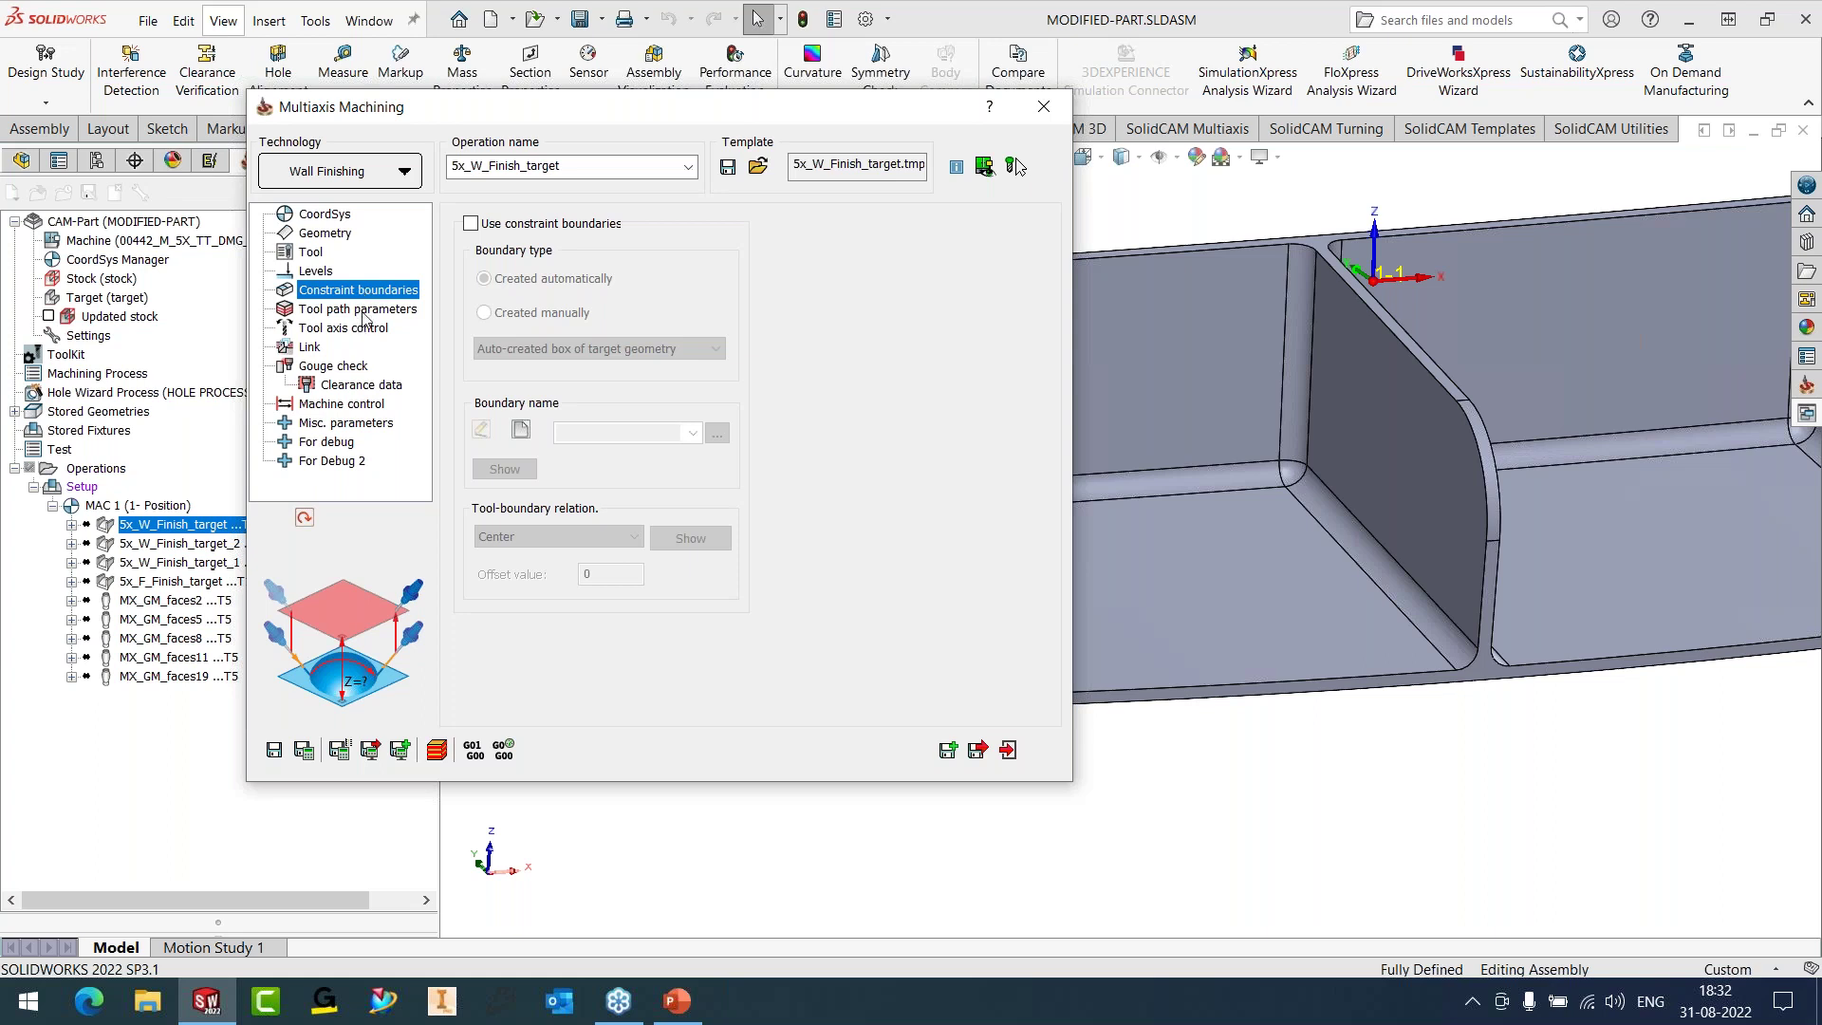
click(361, 310)
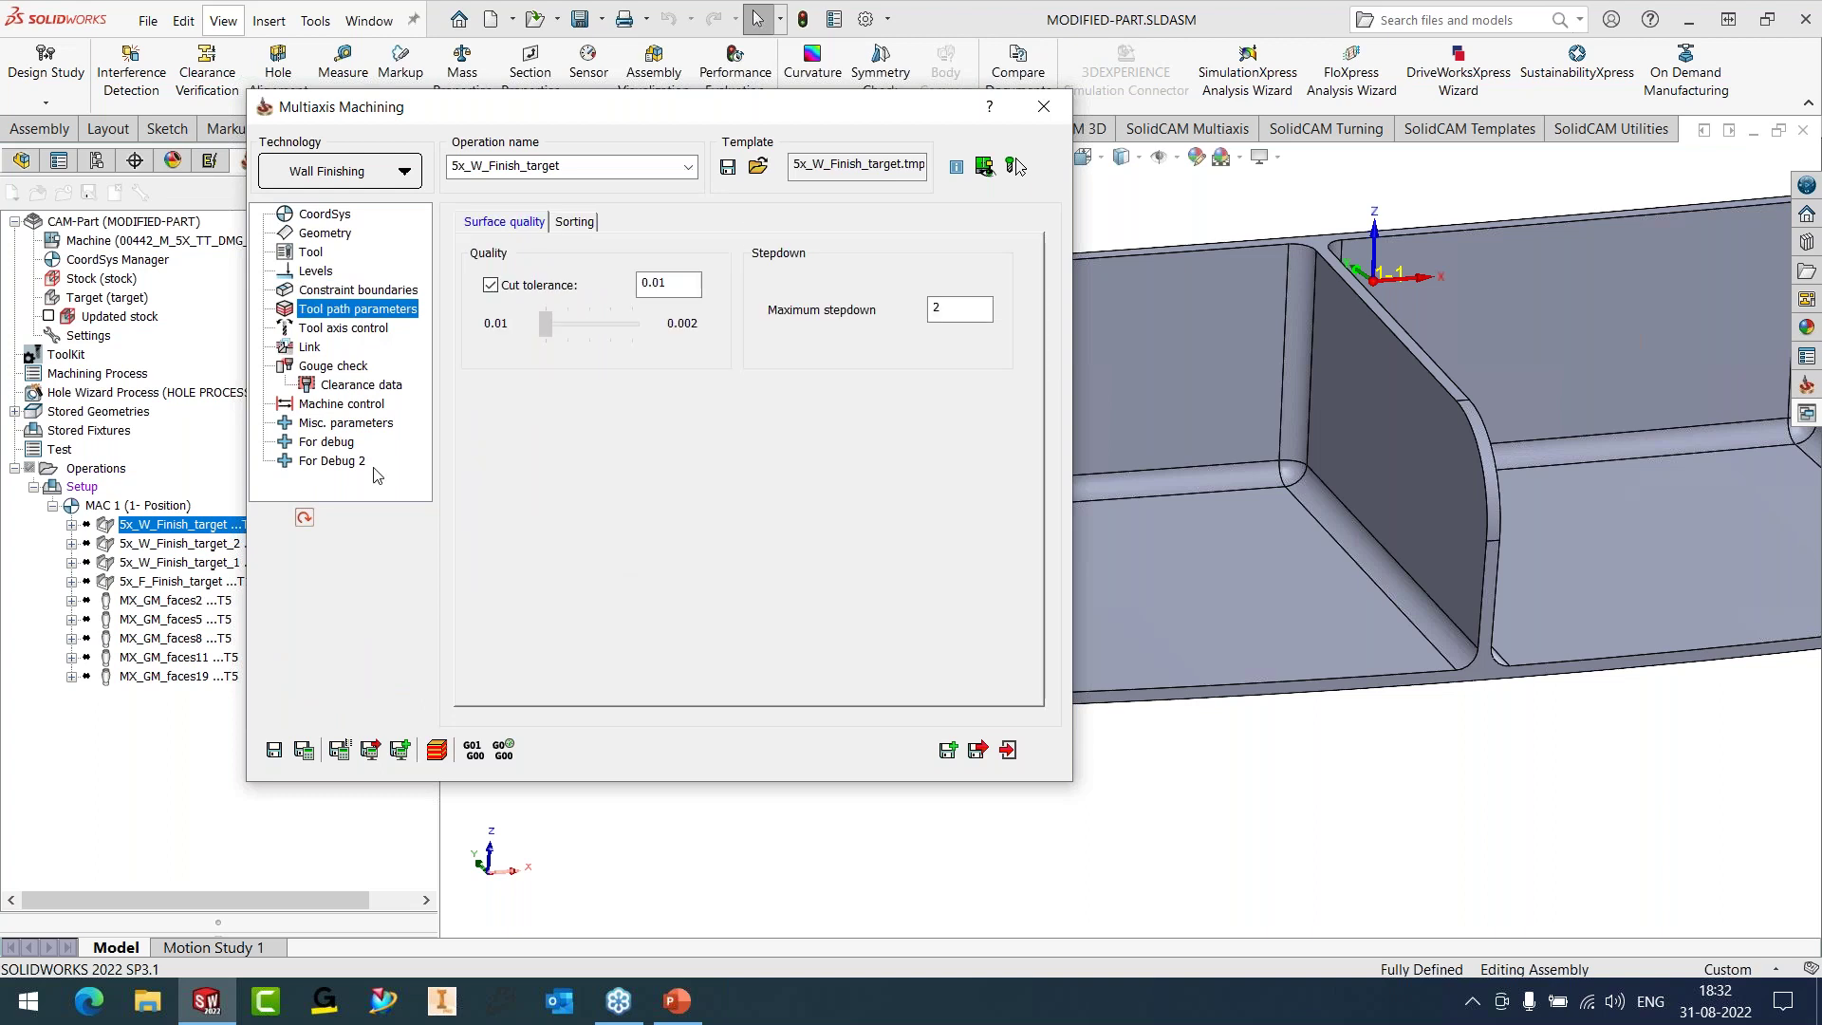
double_click(939, 308)
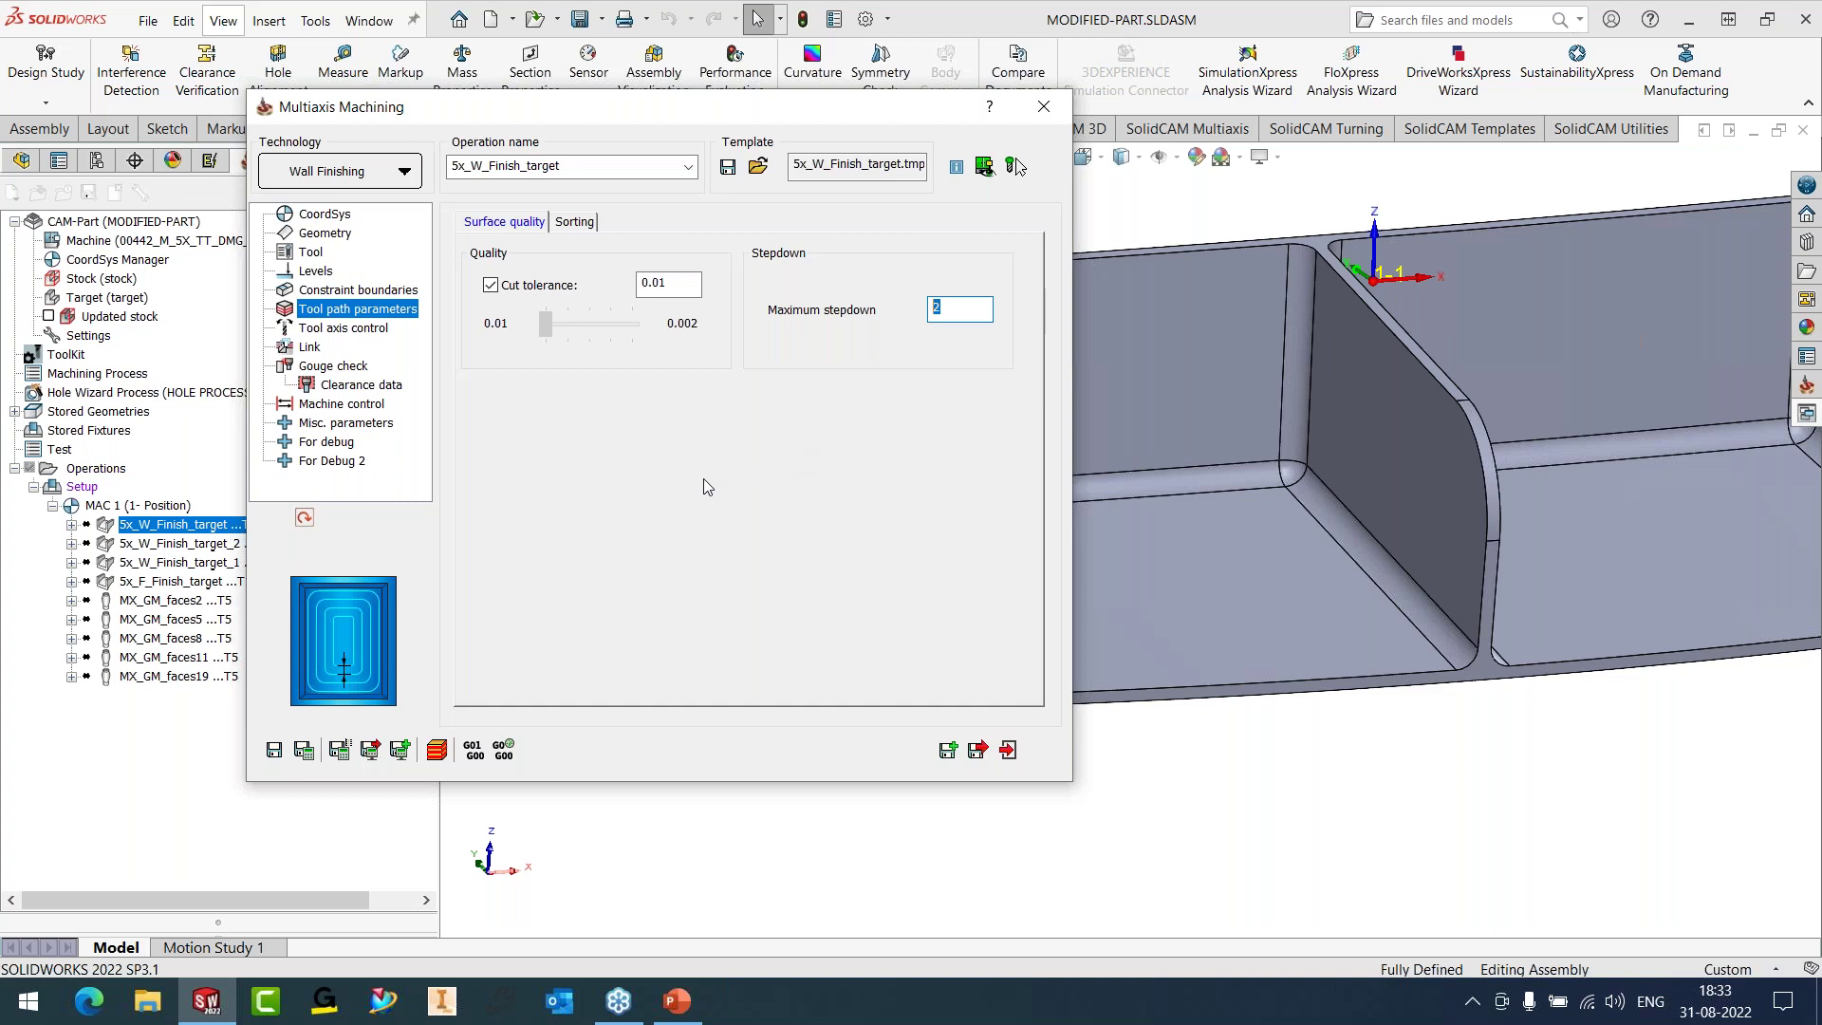
- Review the tool axis control settings, examining the preferred, minimal and maximal contact point heights in percent of flute length
click(346, 329)
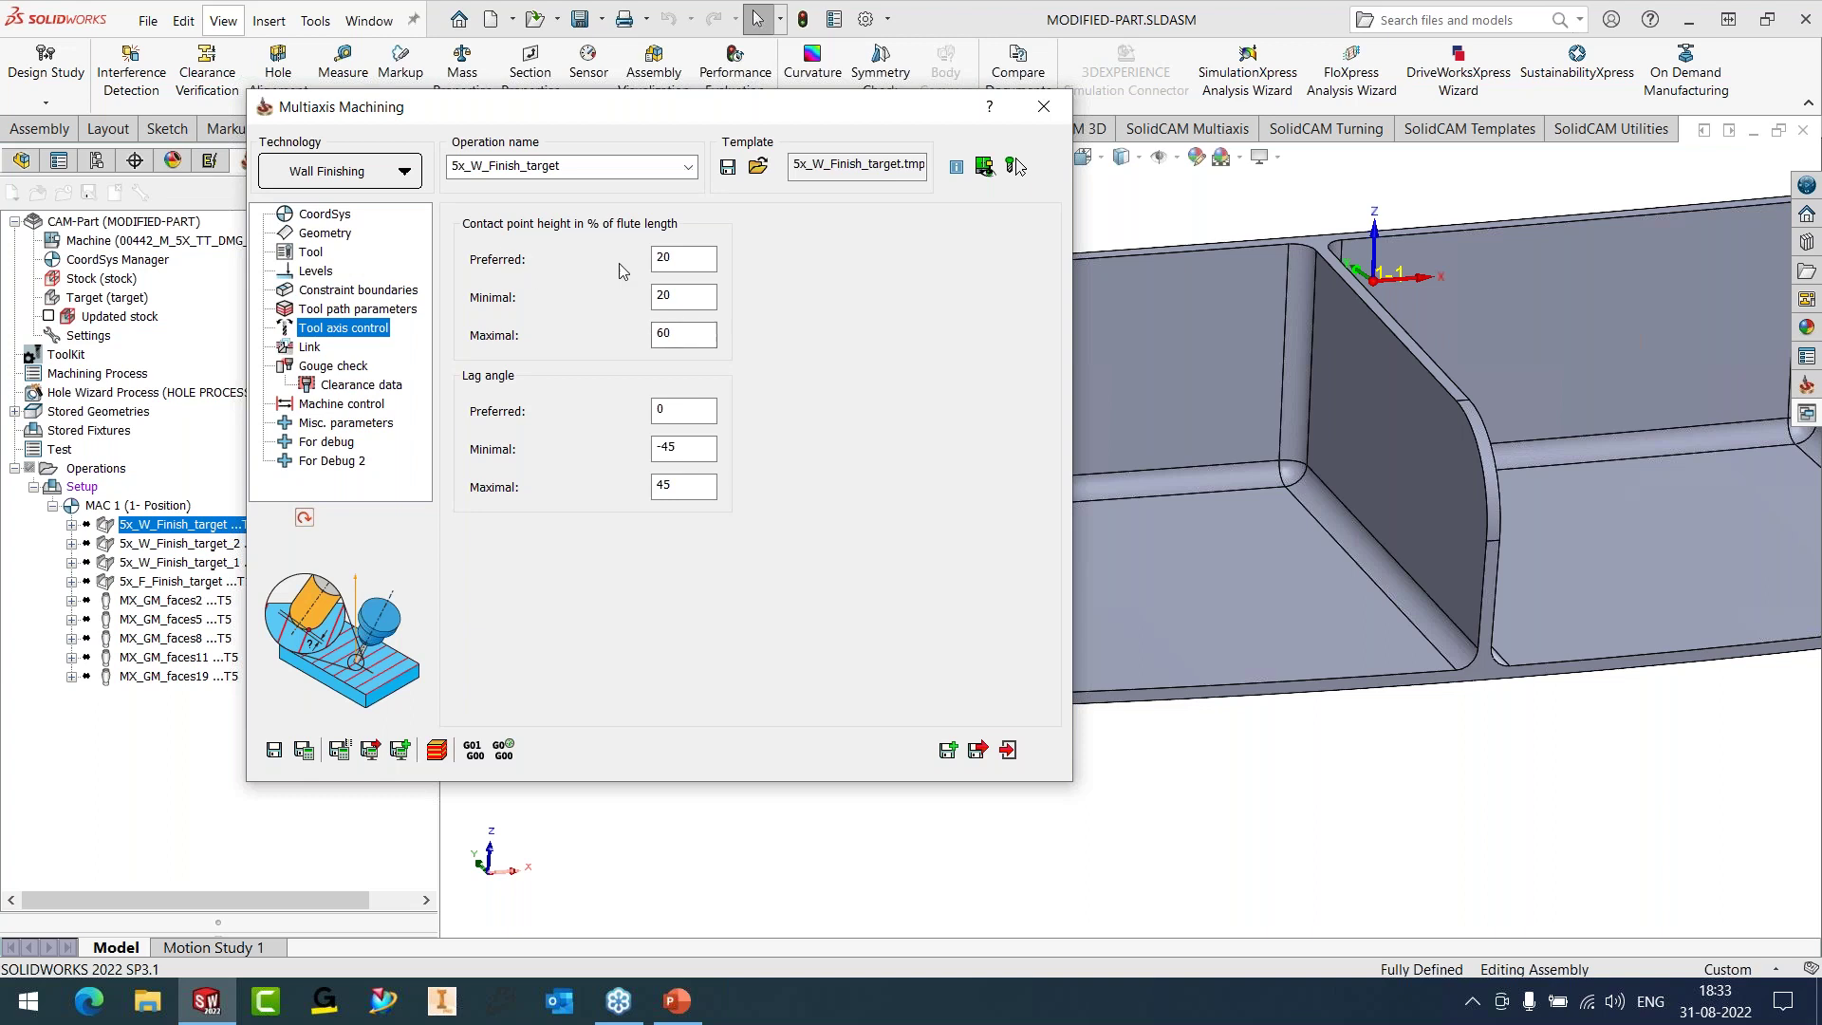
click(691, 256)
click(674, 299)
drag(674, 299, 649, 307)
key(Tab)
click(681, 264)
click(679, 337)
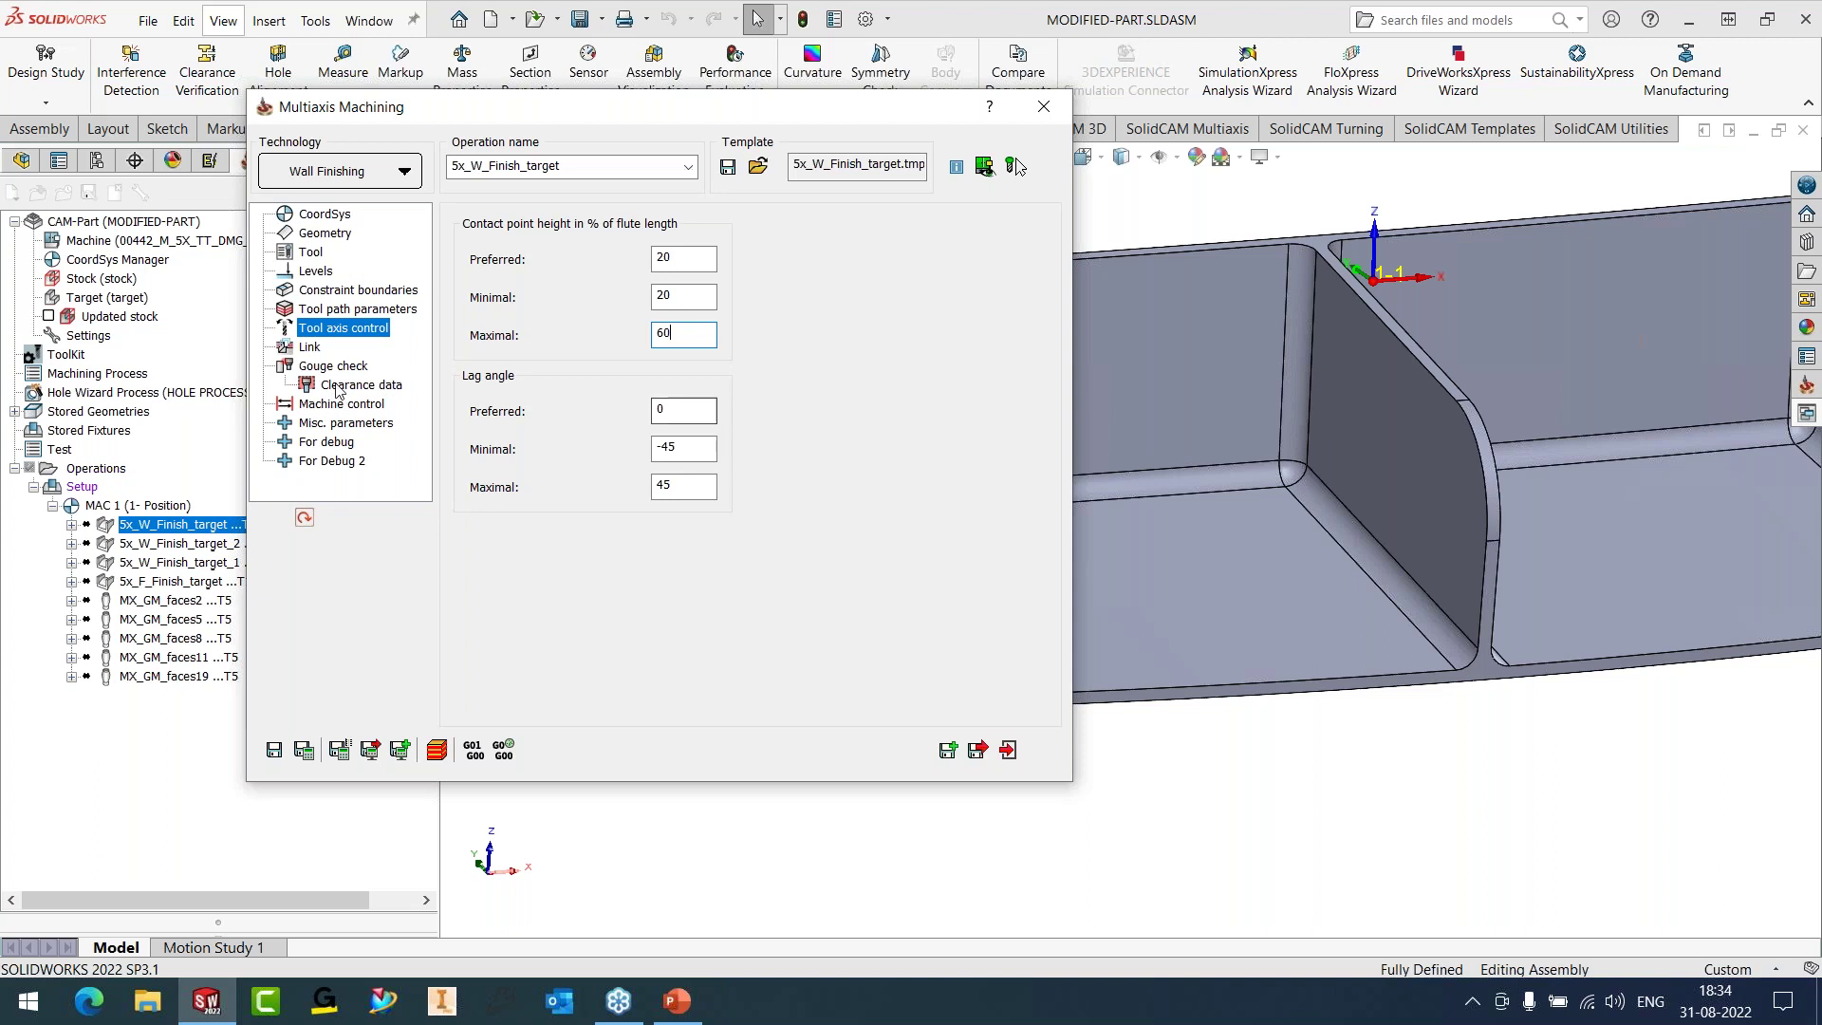
- Review the link, gouge check, clearance data and machine control settings, and close the operation
click(309, 348)
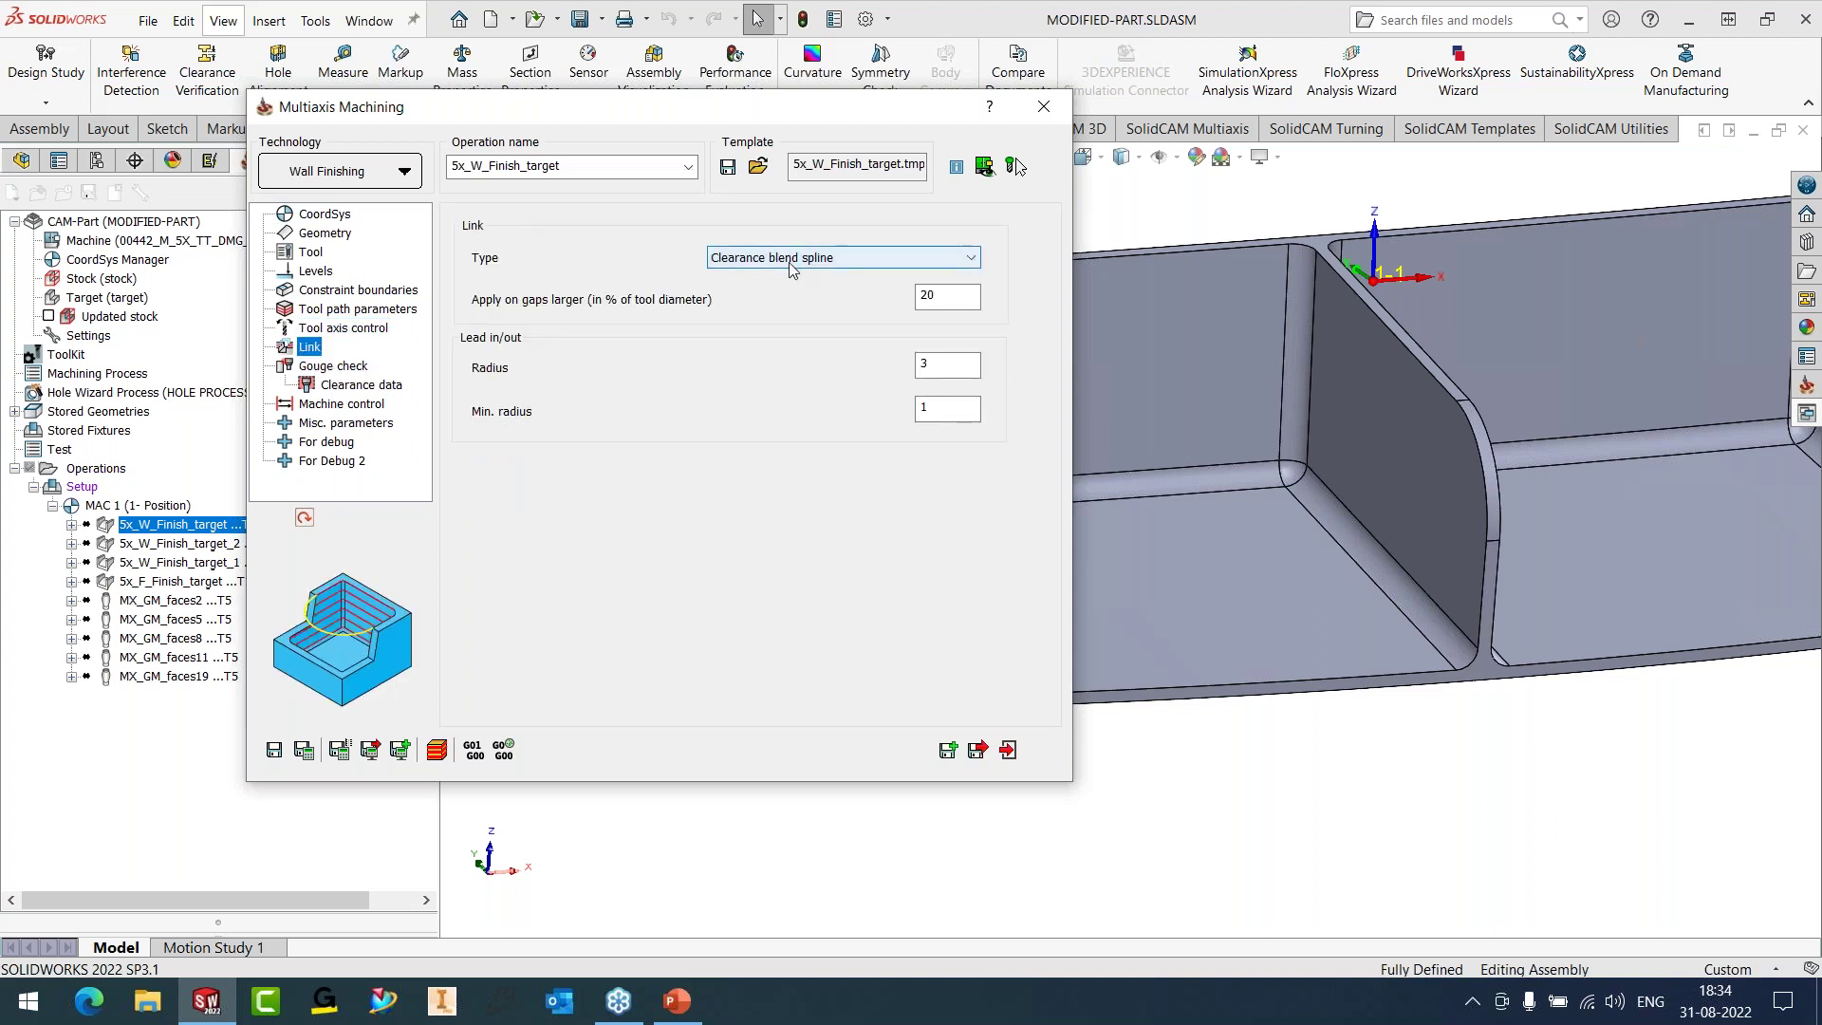
click(331, 367)
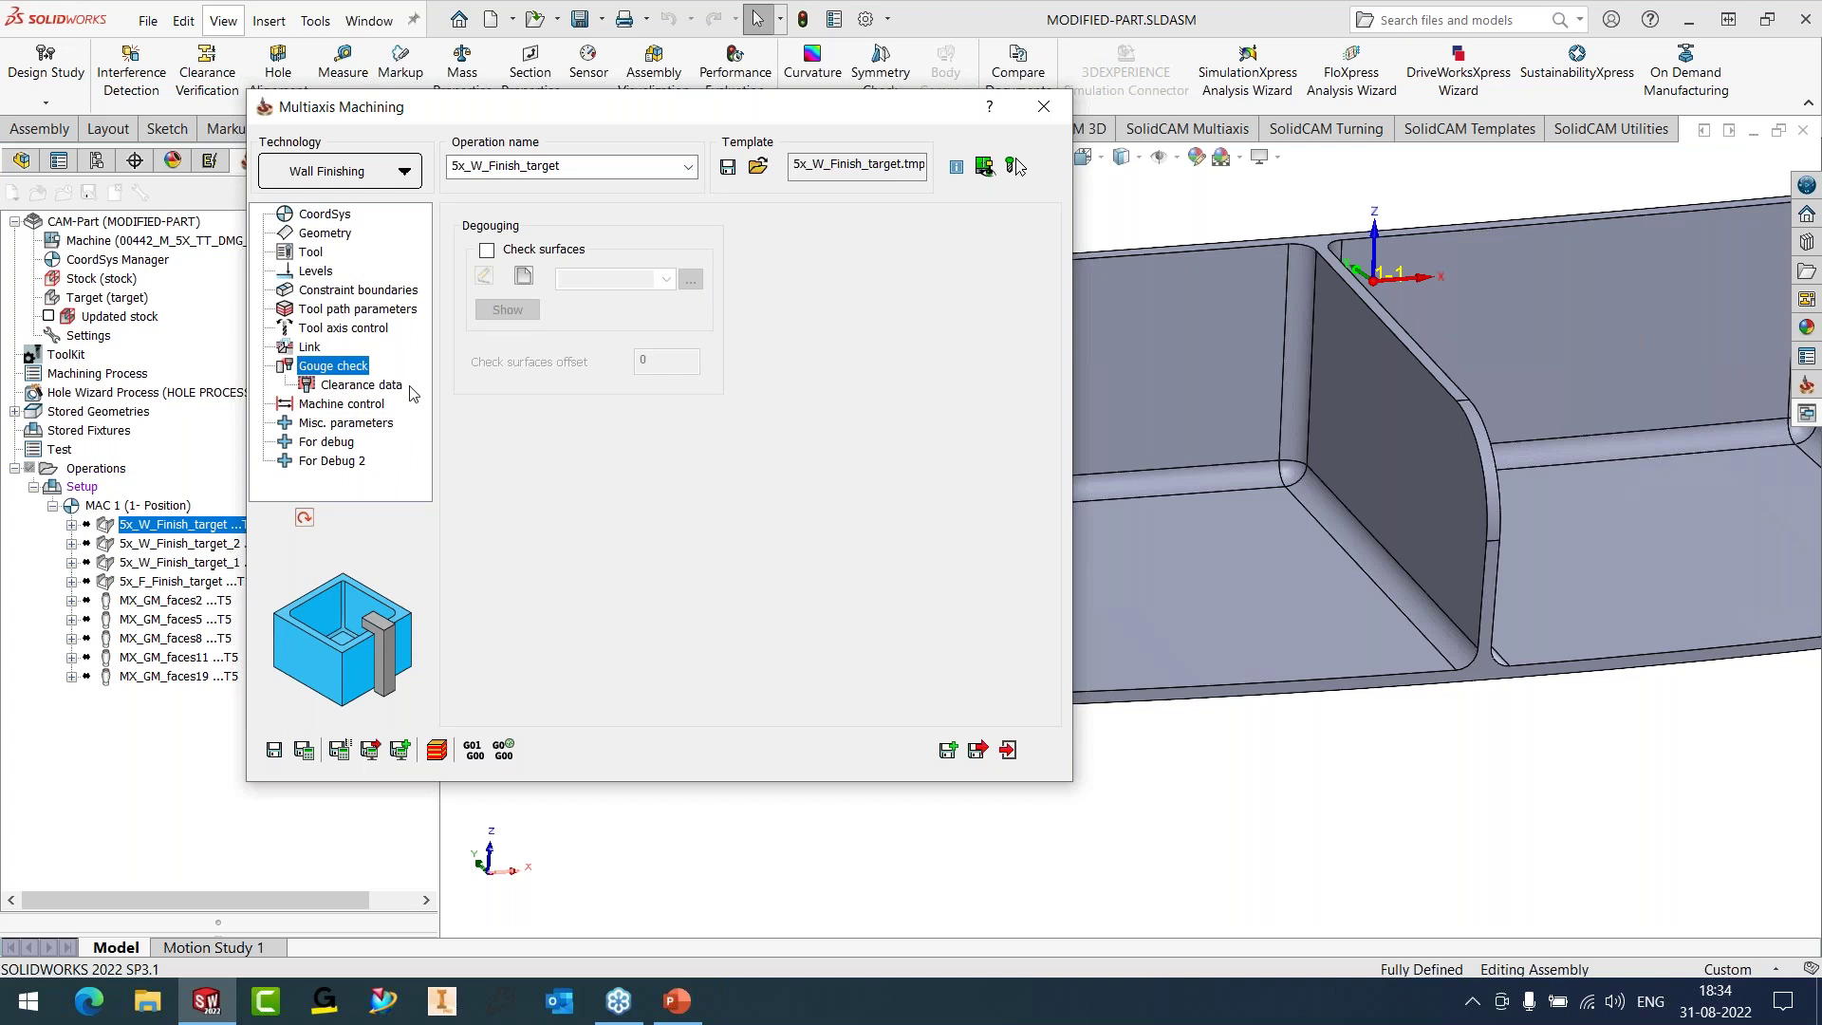
click(344, 384)
click(334, 404)
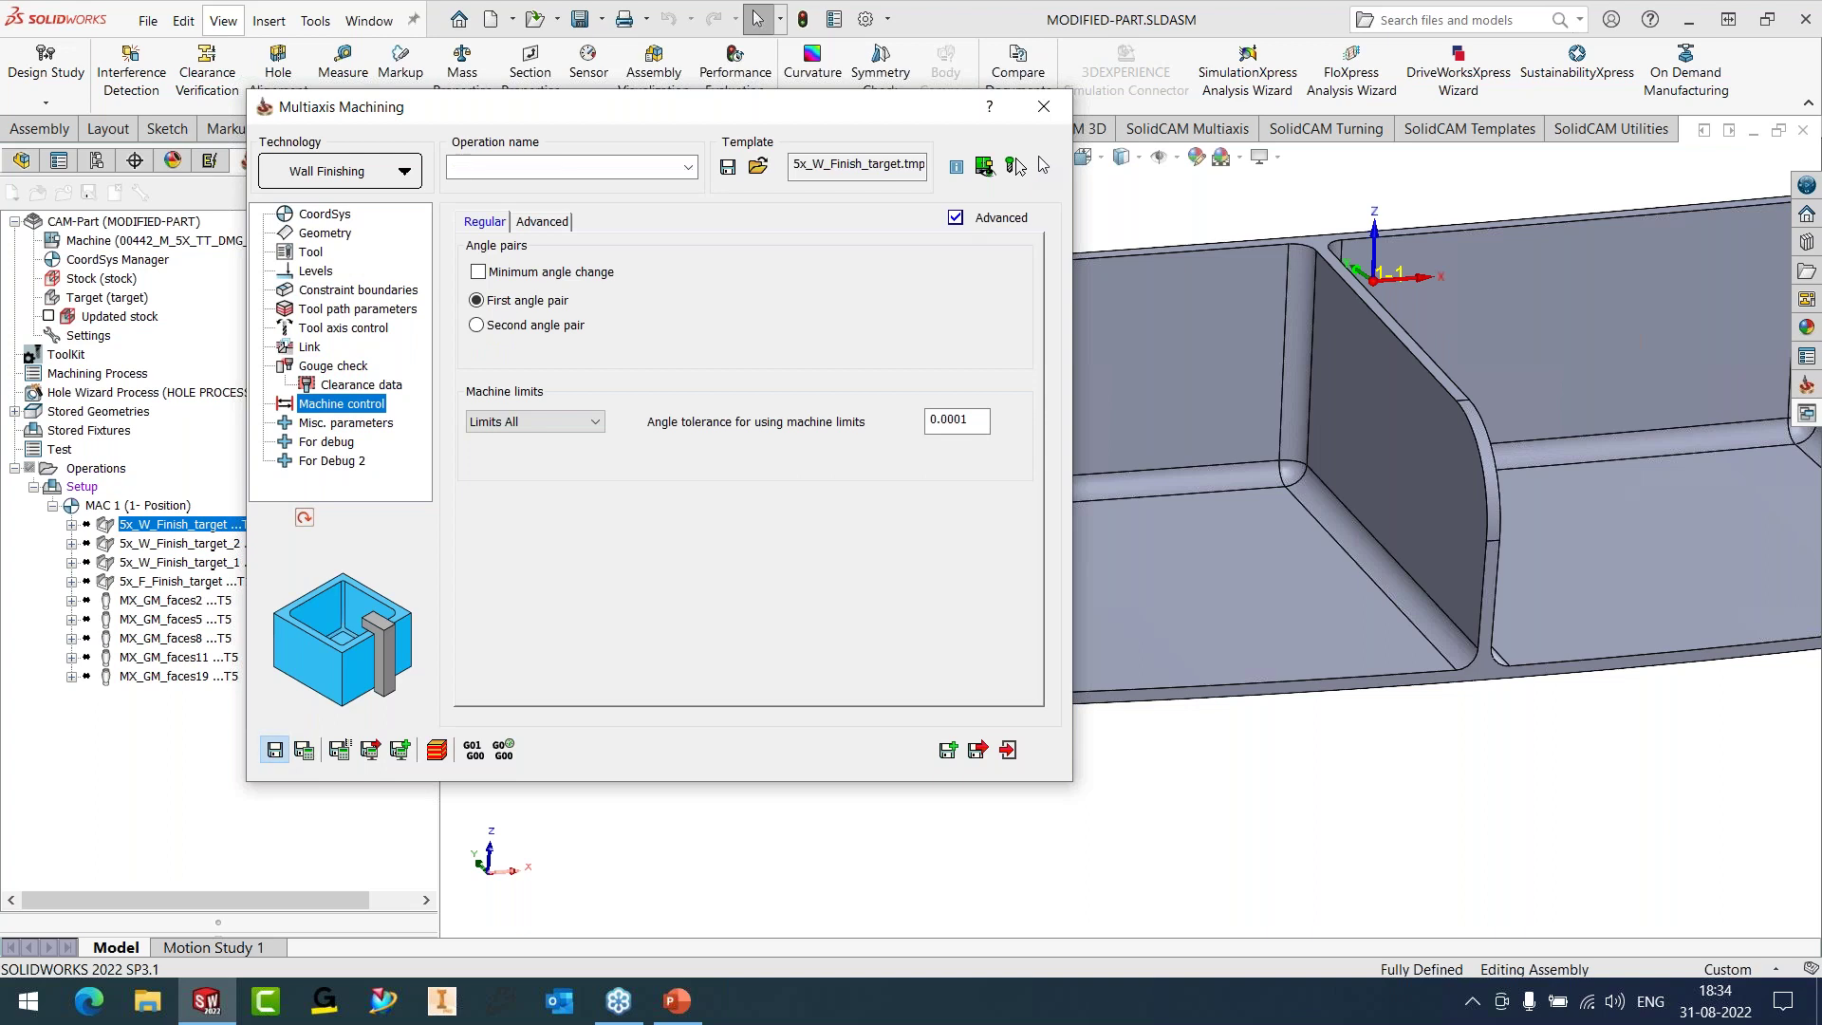
click(1040, 110)
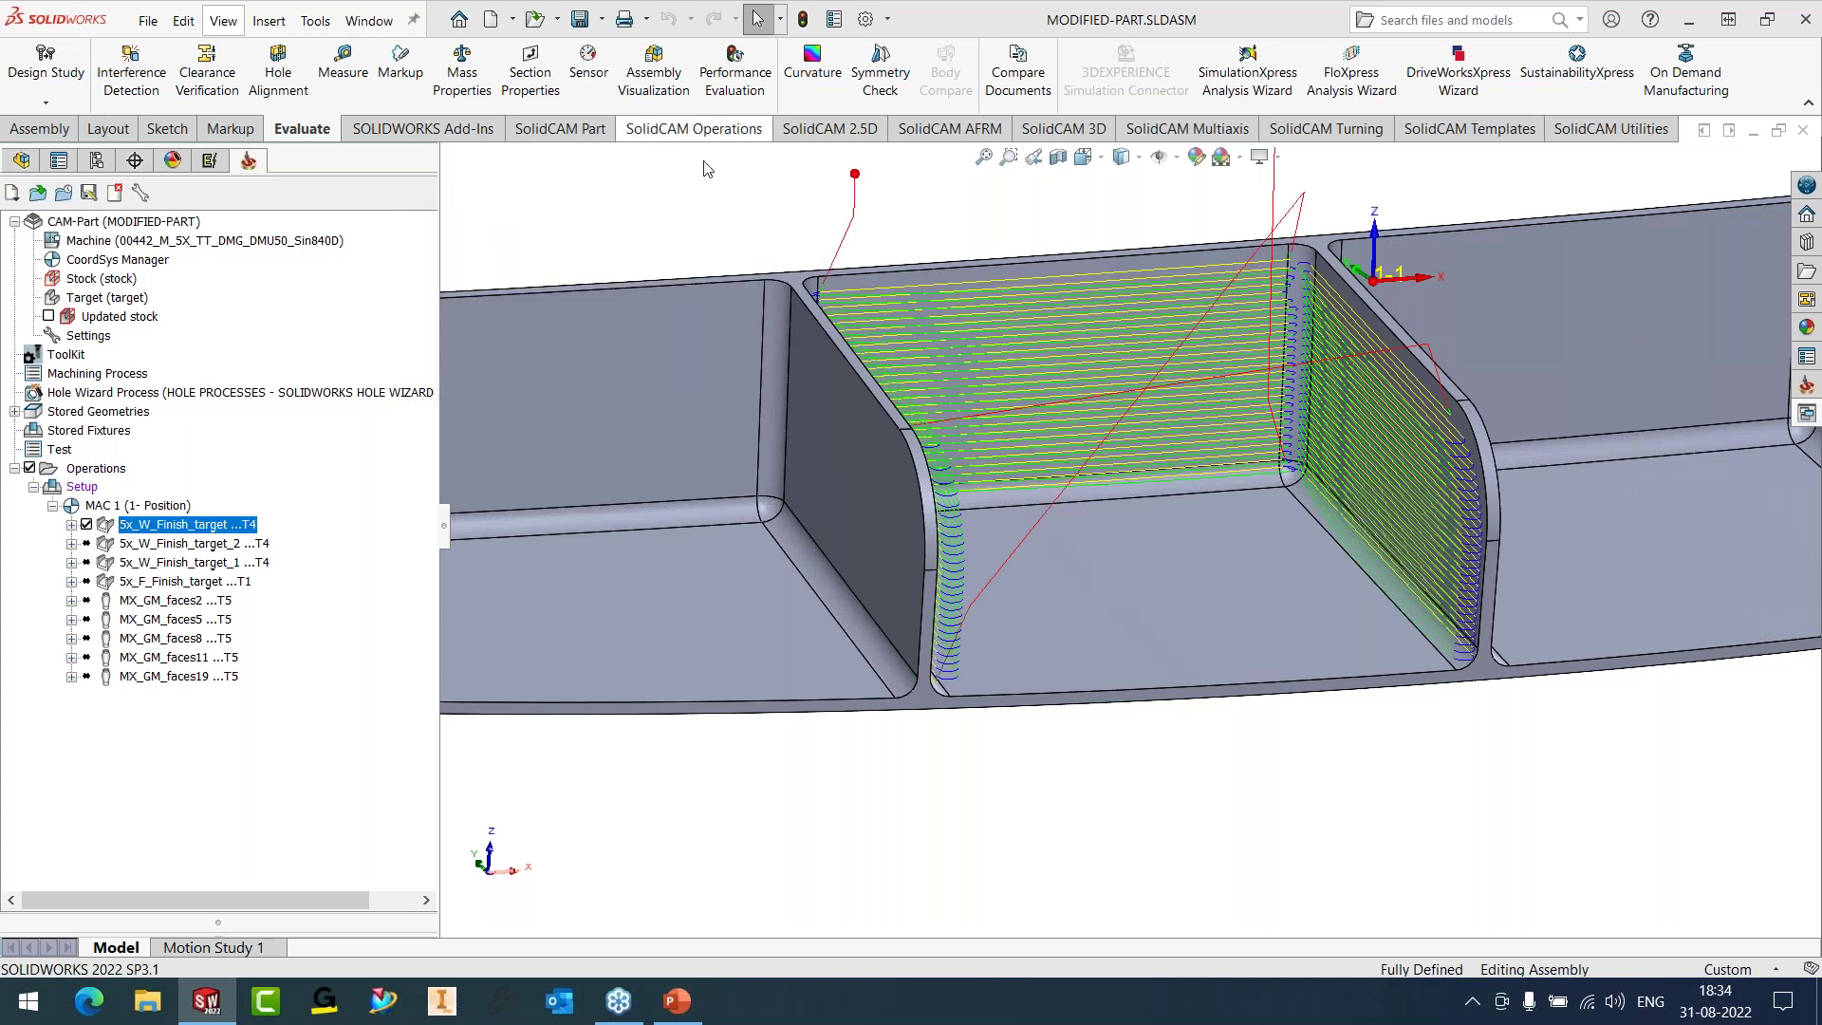
- Open the SolidVerify simulation for the 5x_W_Finish_target operation and orient the view toward the pocket walls
middle_drag(1072, 393, 1224, 404)
right_click(152, 525)
click(219, 375)
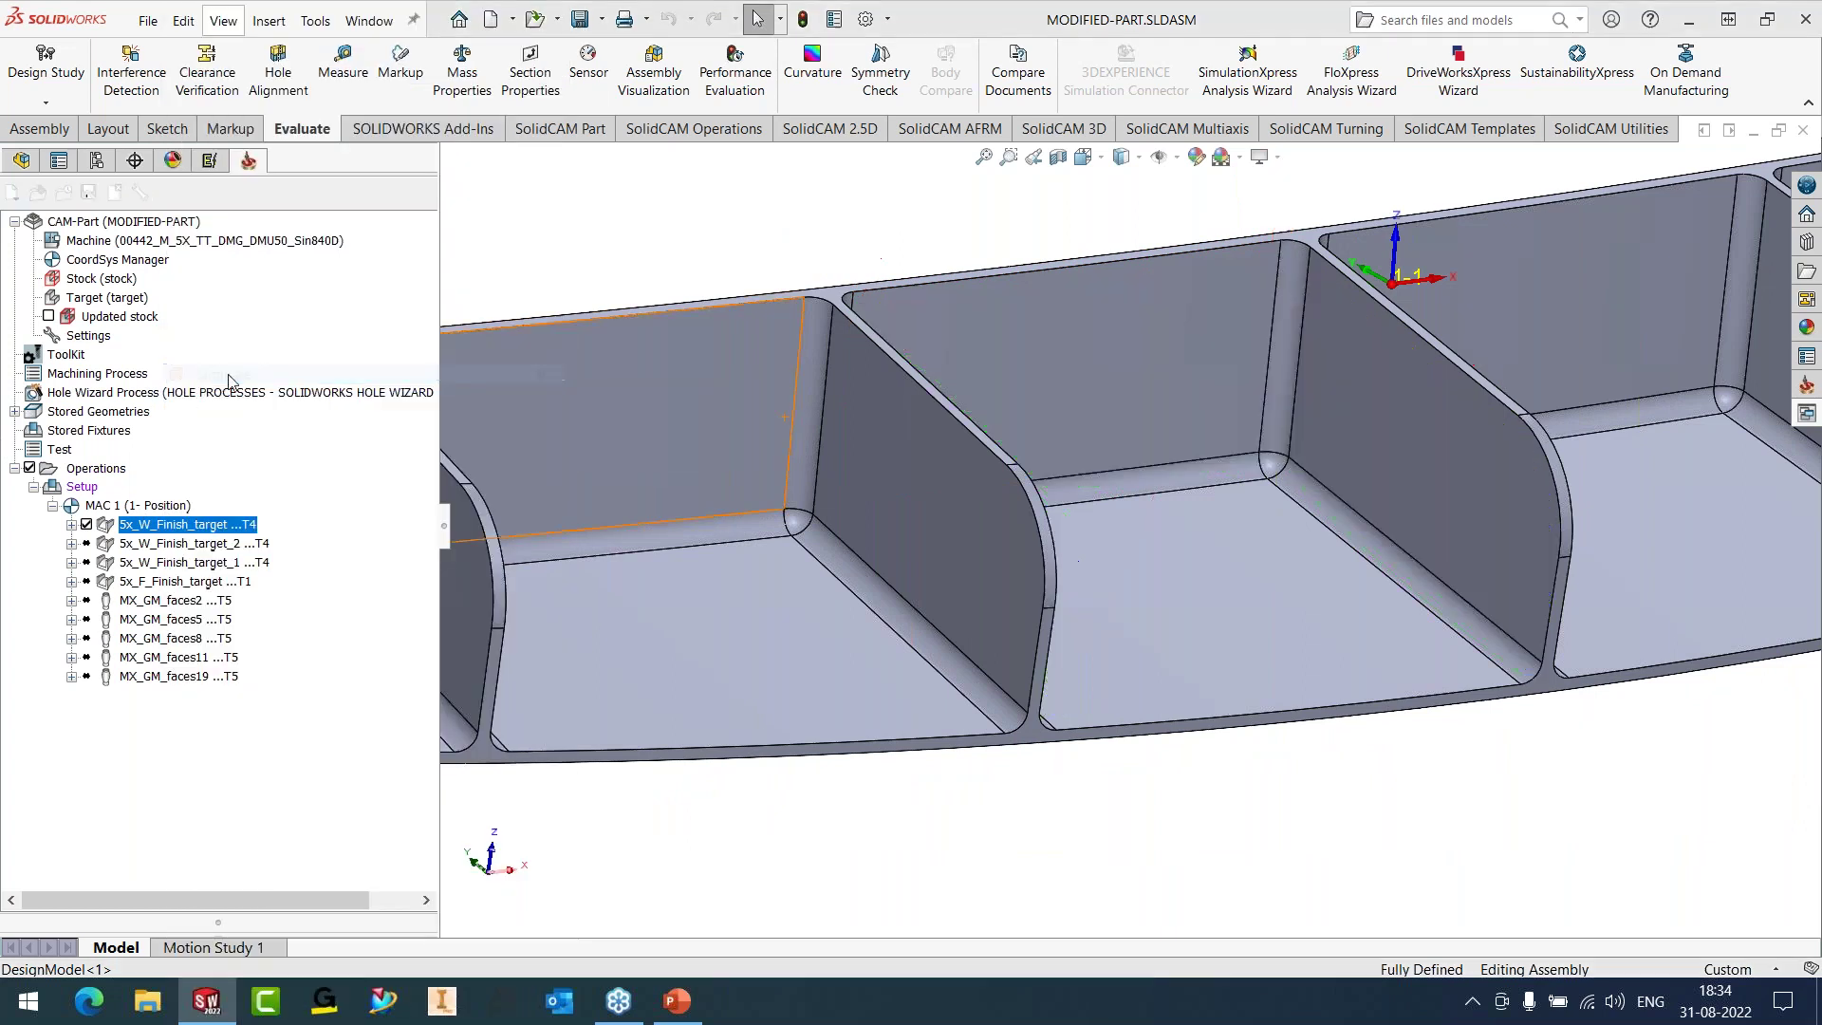
click(185, 353)
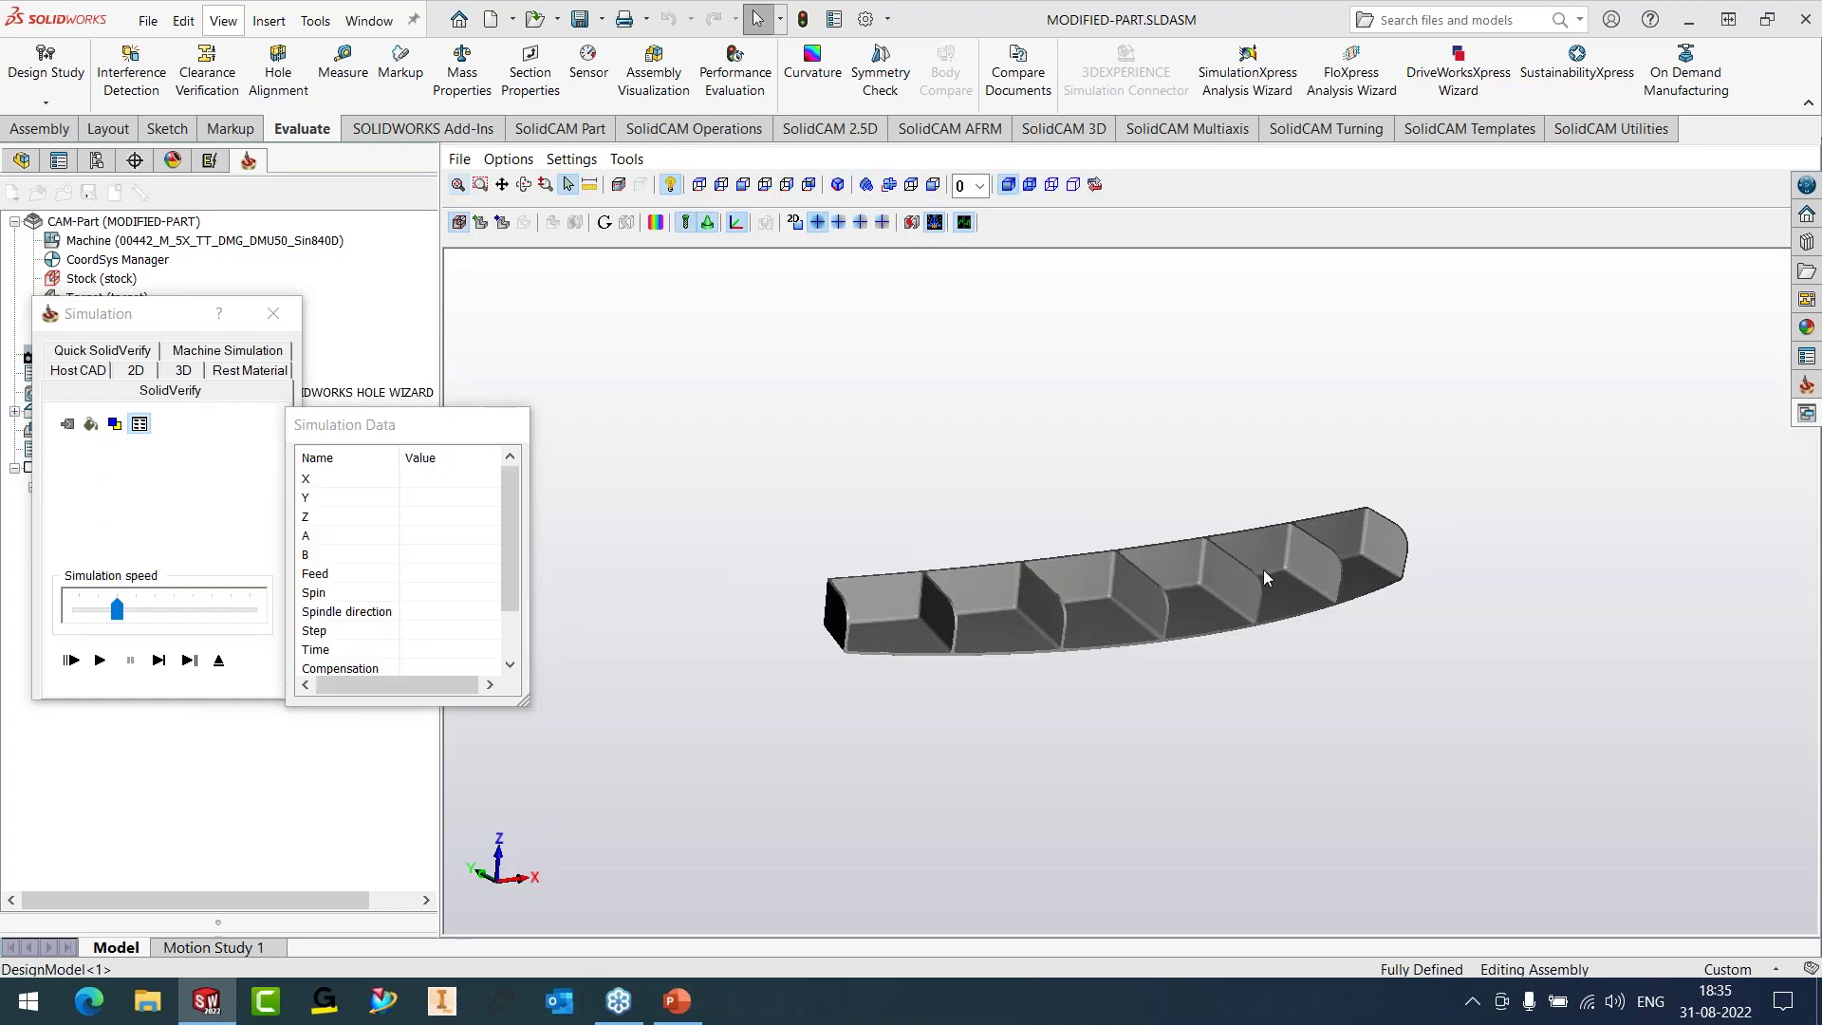
drag(1260, 569, 1098, 550)
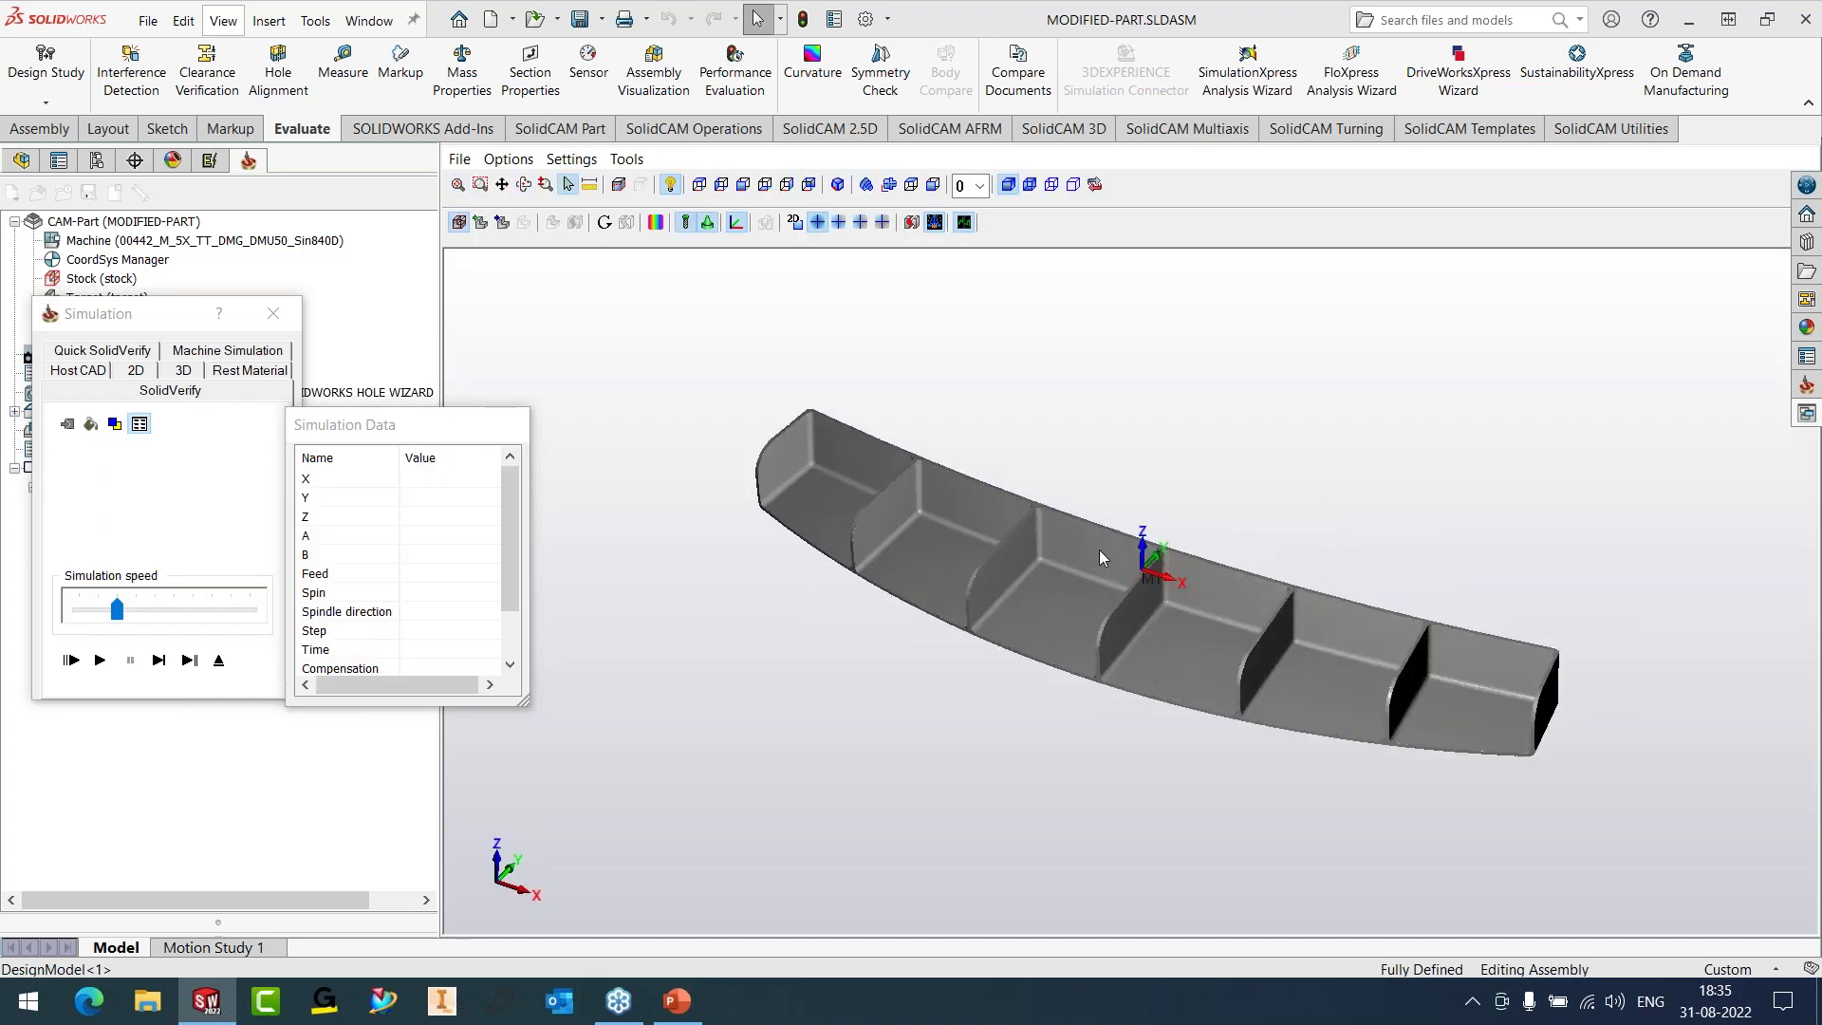
scroll(1099, 557, up, 3)
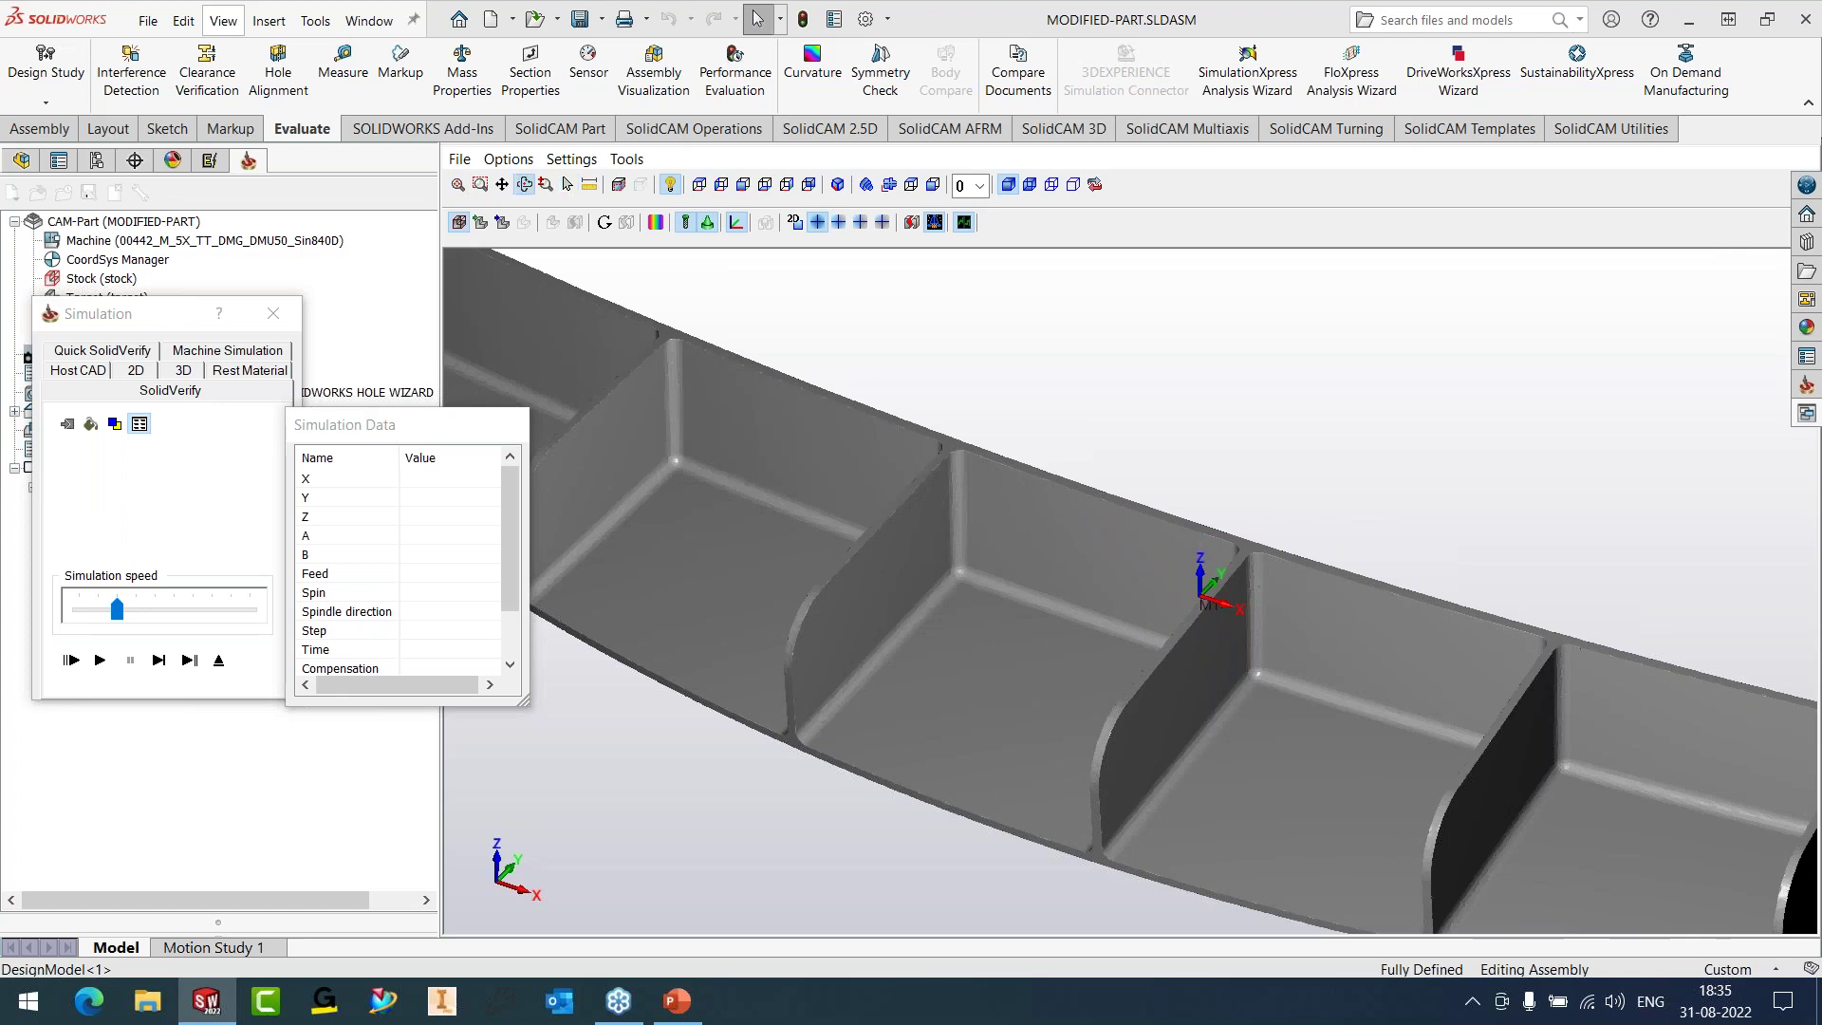
middle_drag(813, 521, 664, 569)
- Run the wall finishing simulation at increased speed, stopping clash monitoring for the current operation
click(100, 660)
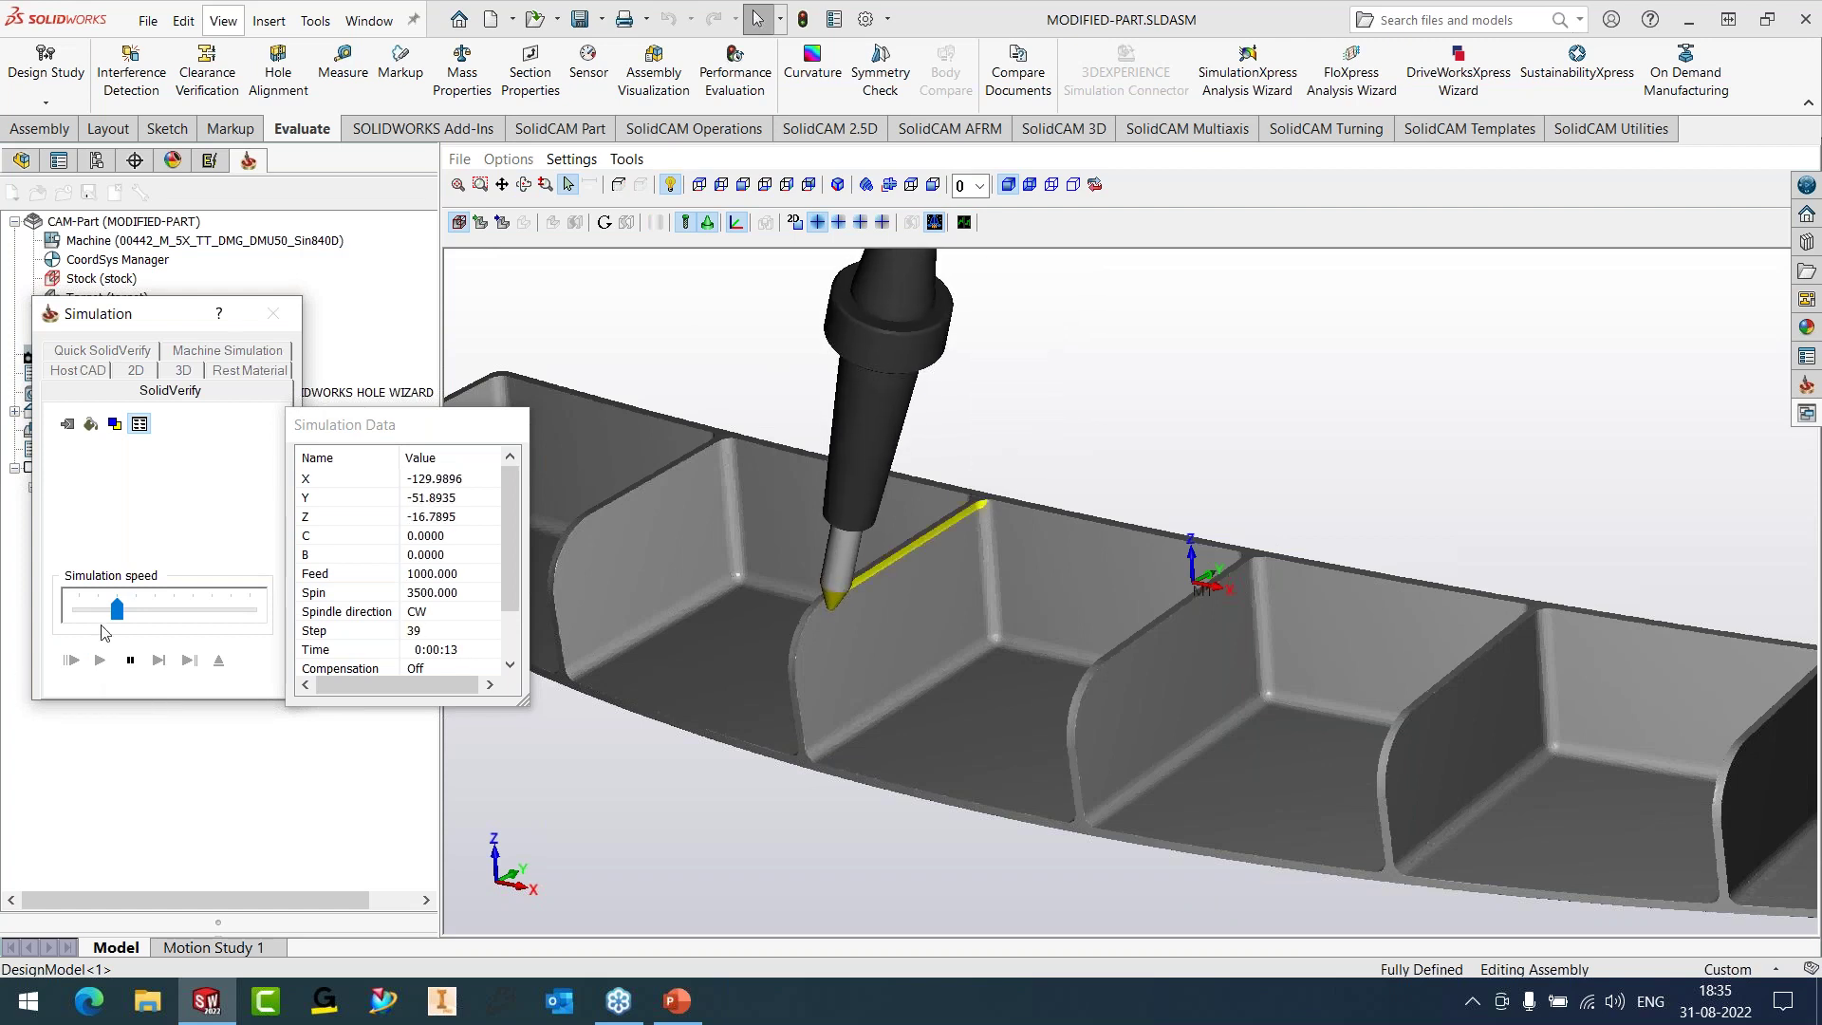
drag(116, 610, 175, 612)
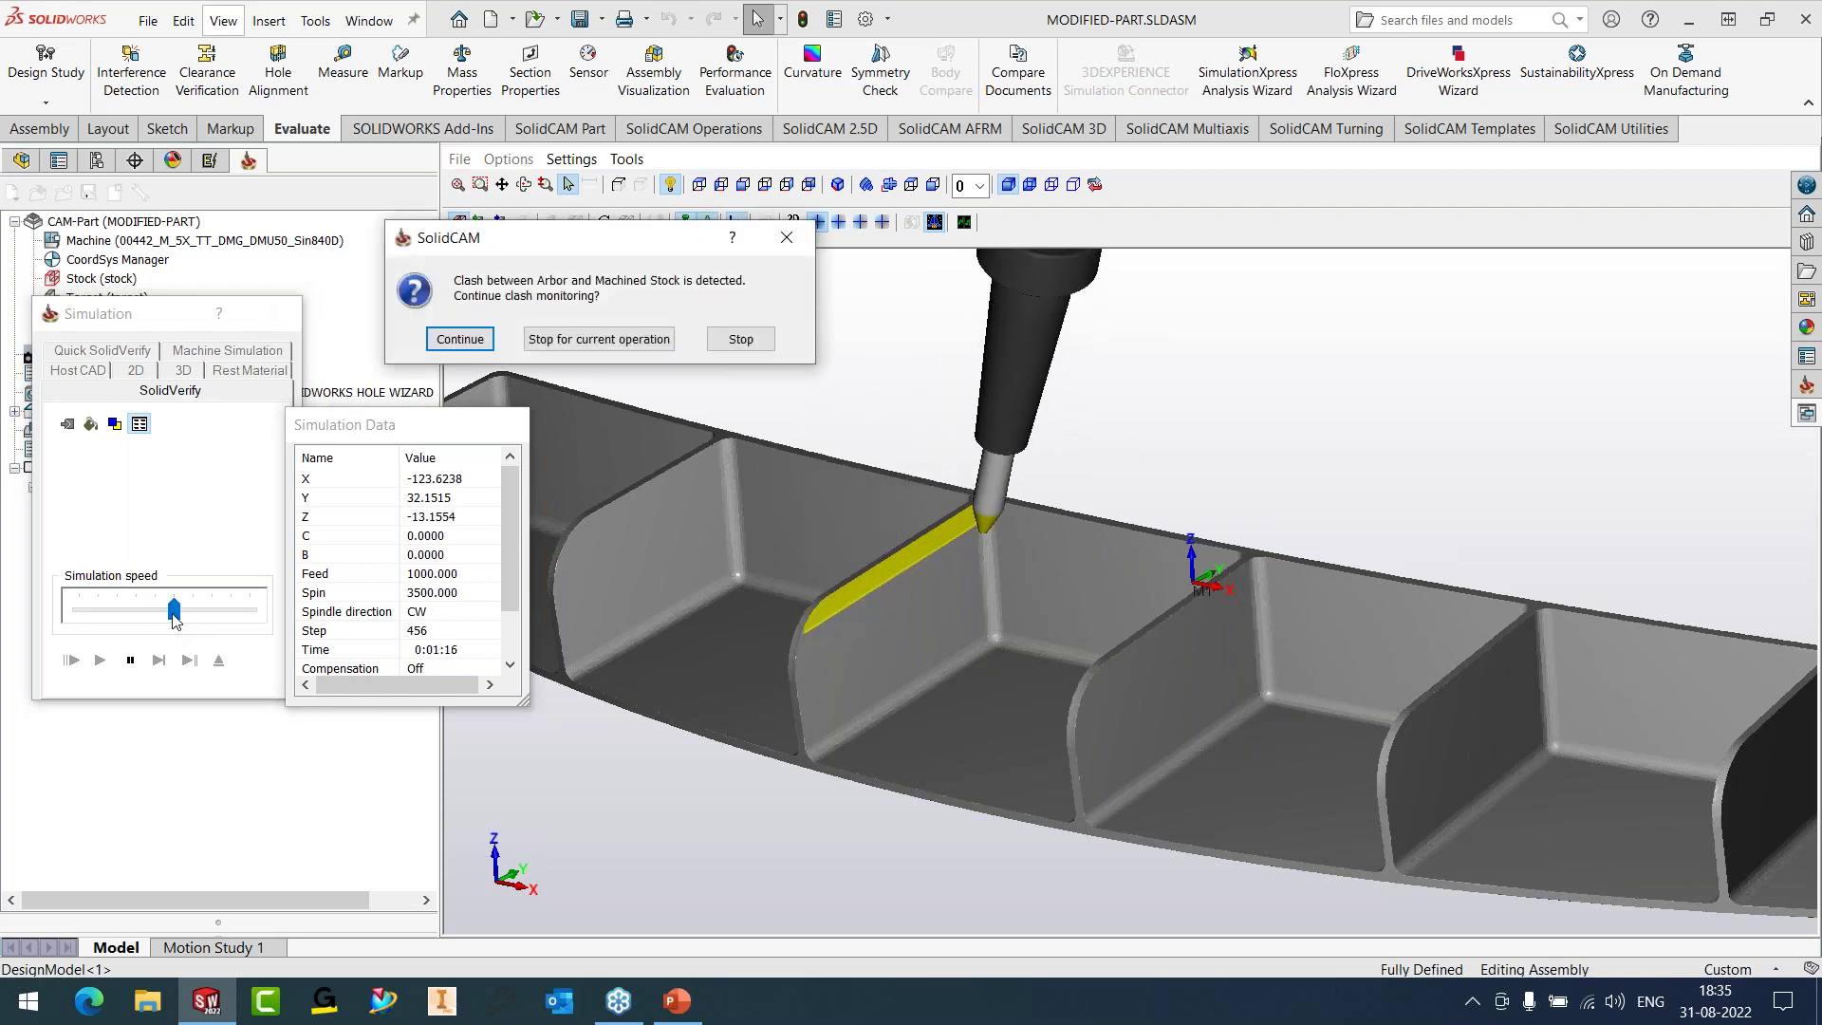
click(670, 339)
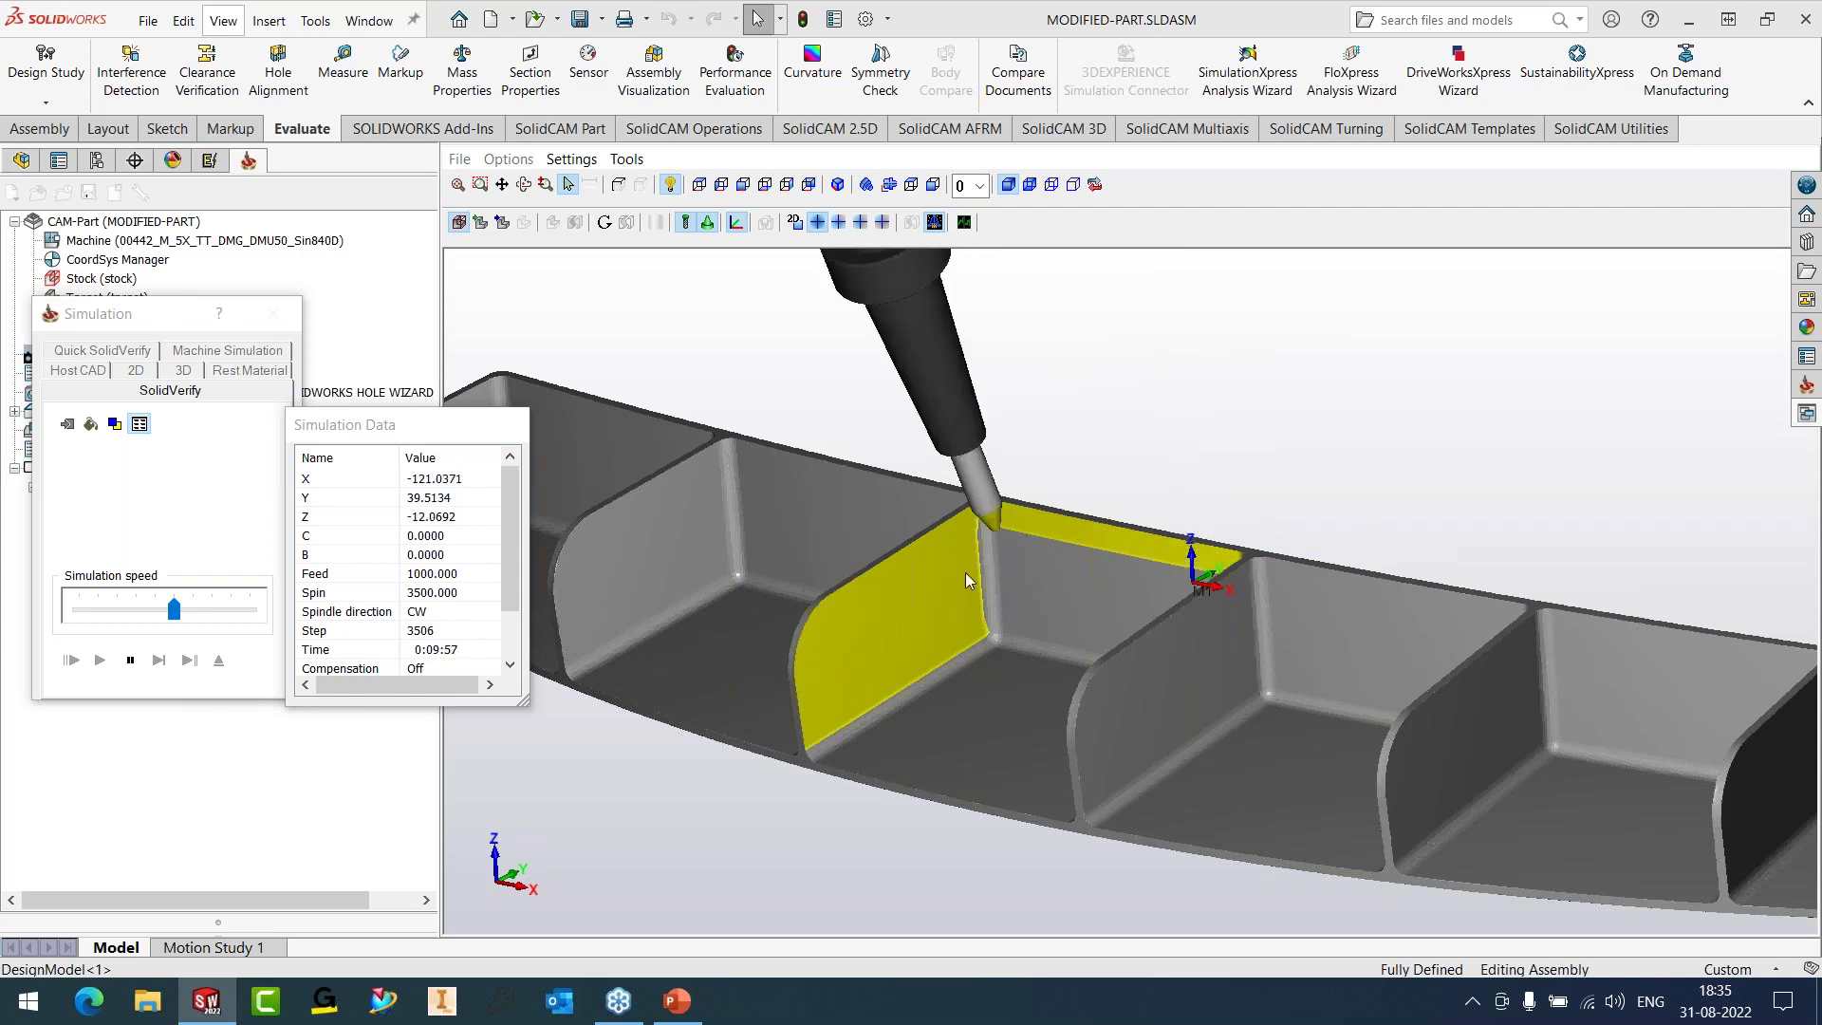
middle_drag(1097, 604, 1142, 599)
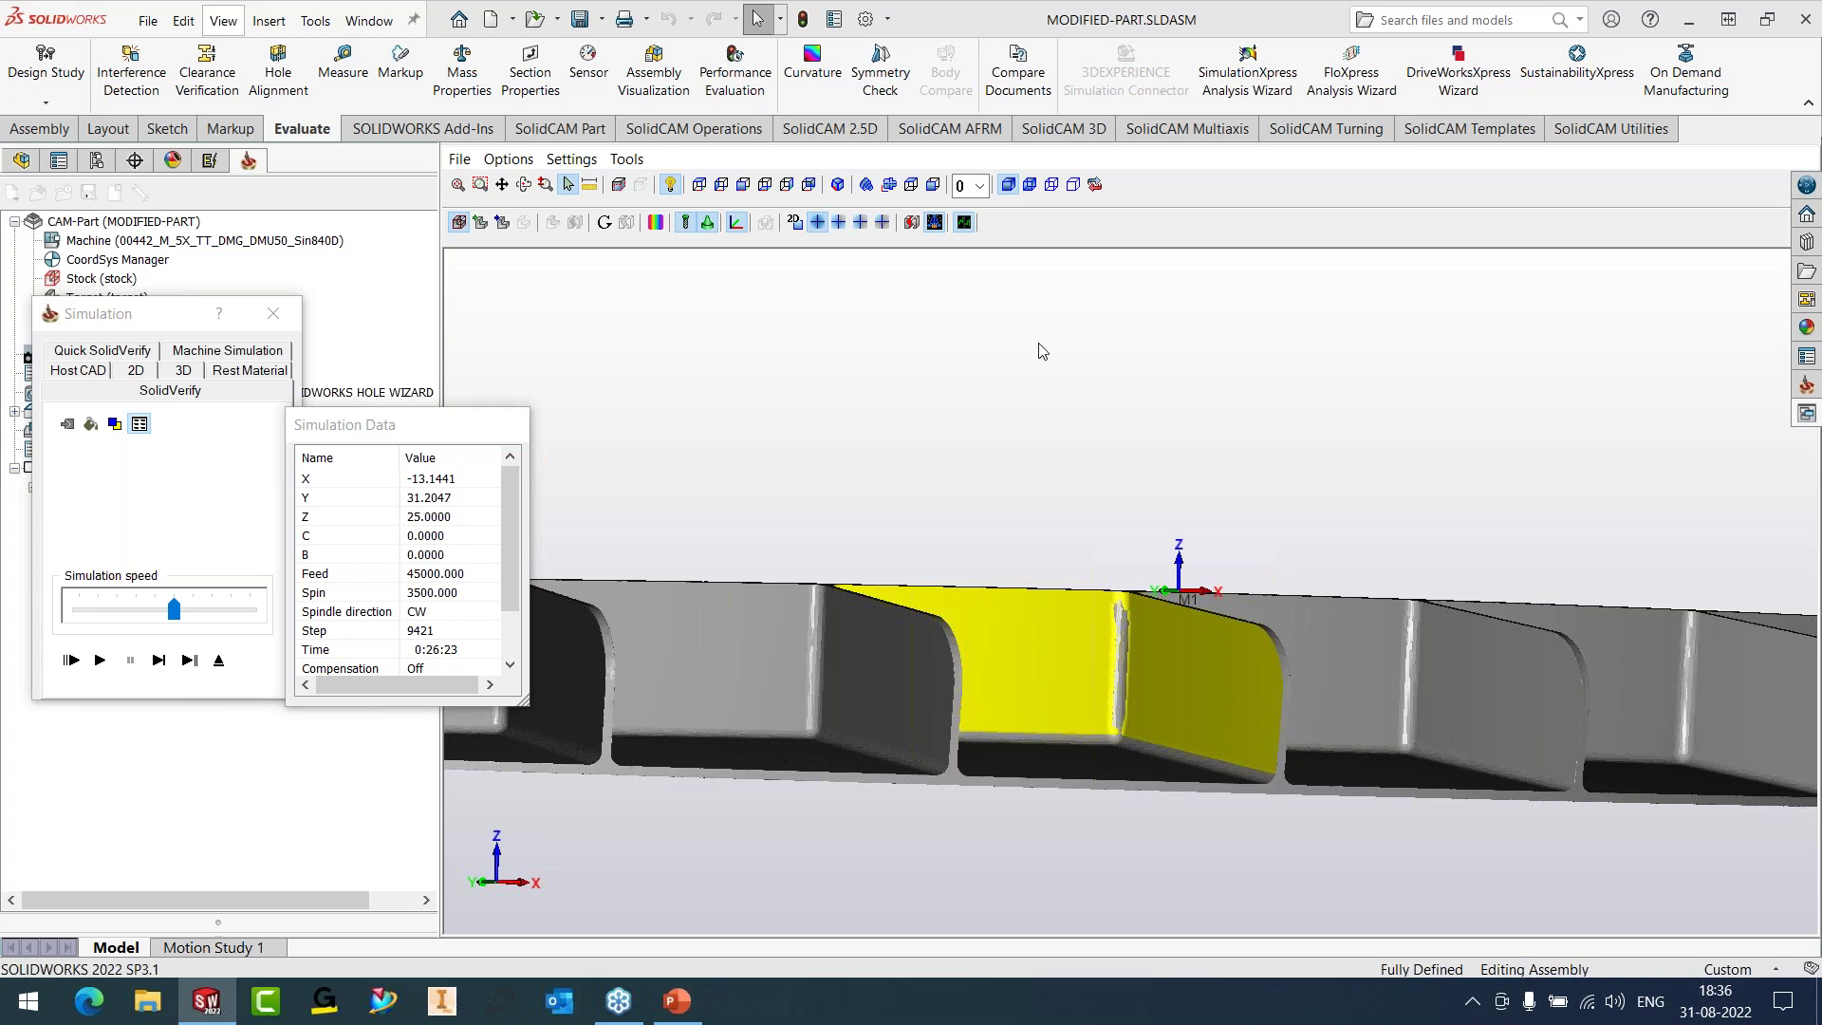
- Compare the machined stock with the target loaded with CAM facetting, and accept the comparison options
middle_drag(1066, 649, 996, 662)
click(656, 222)
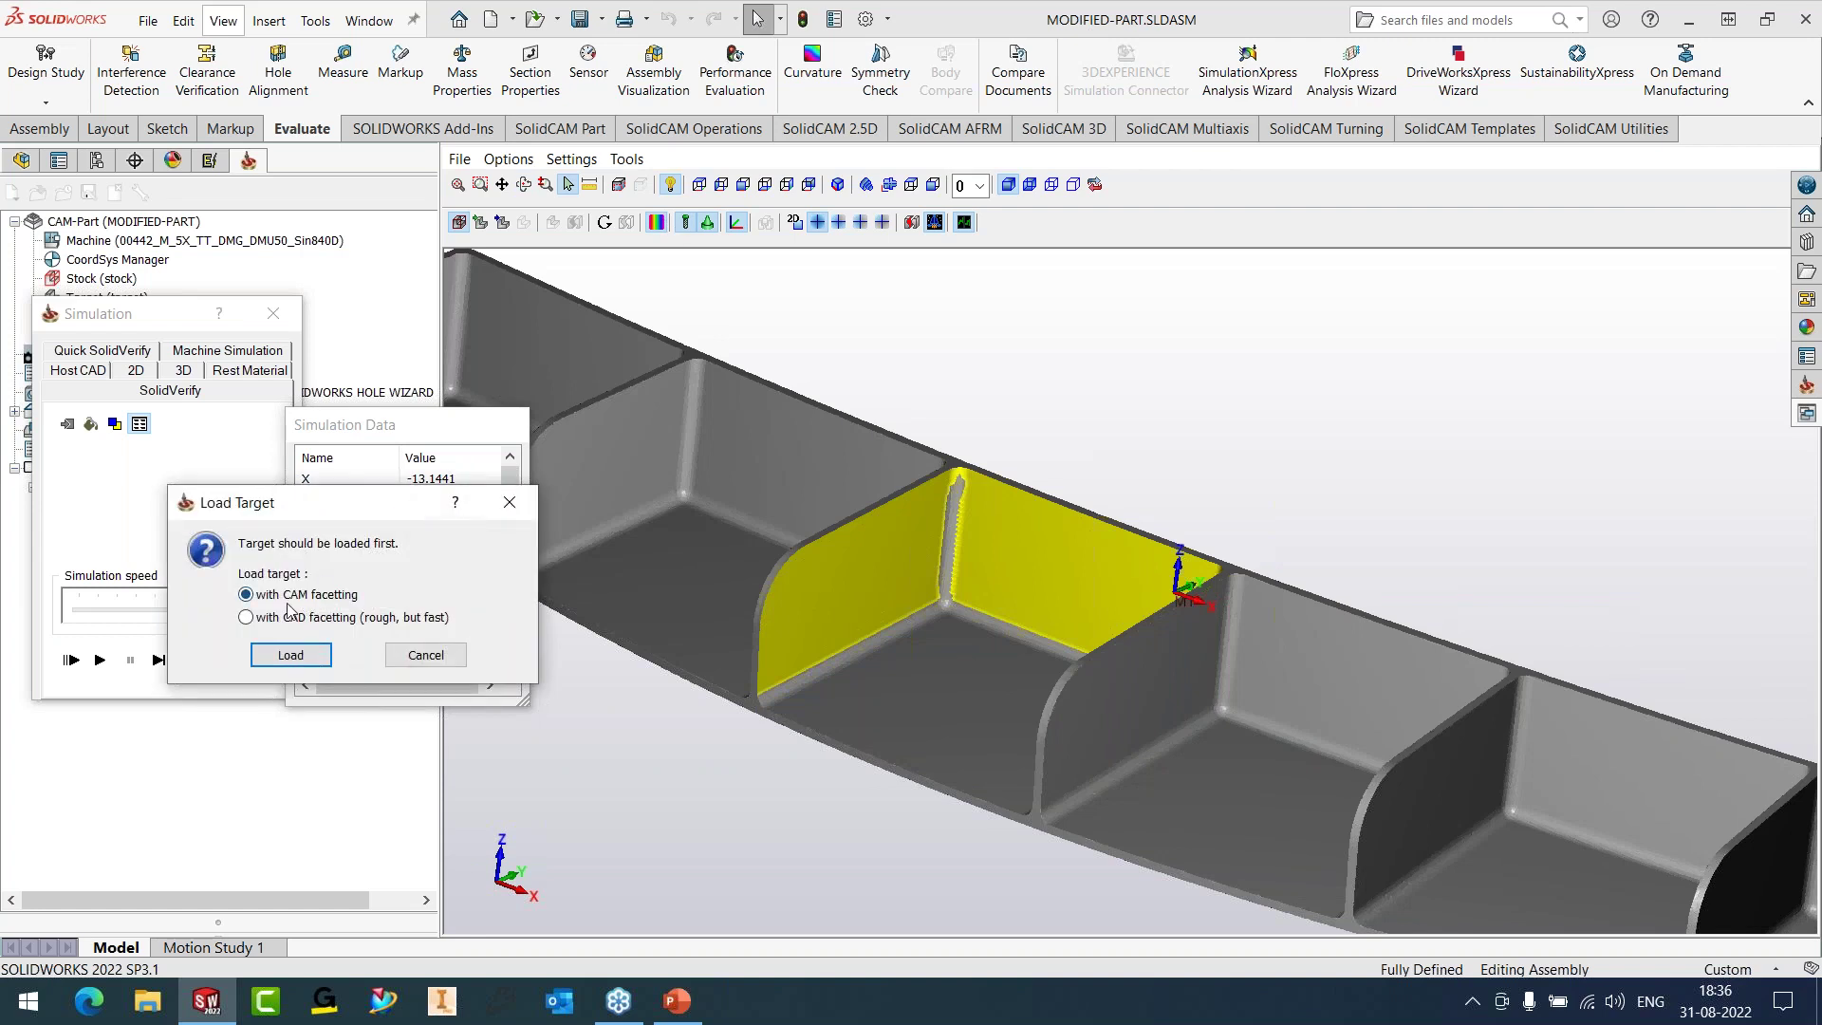
click(277, 662)
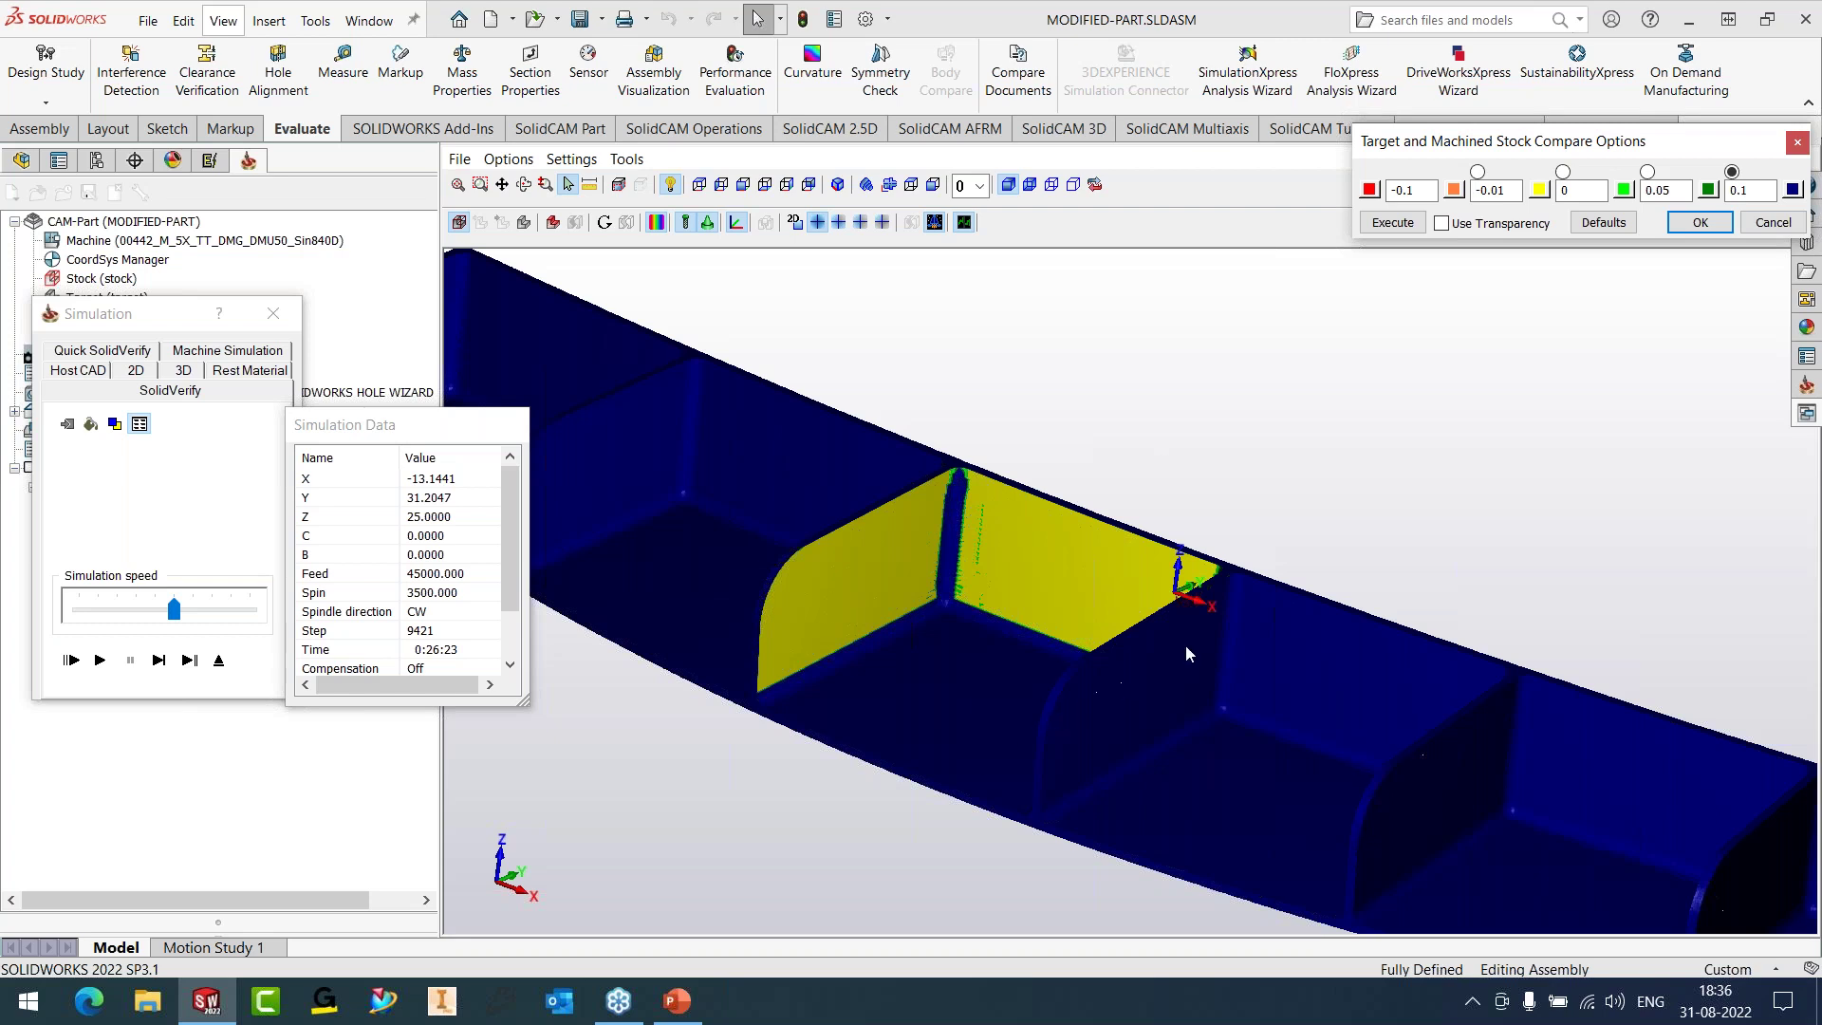
click(1697, 224)
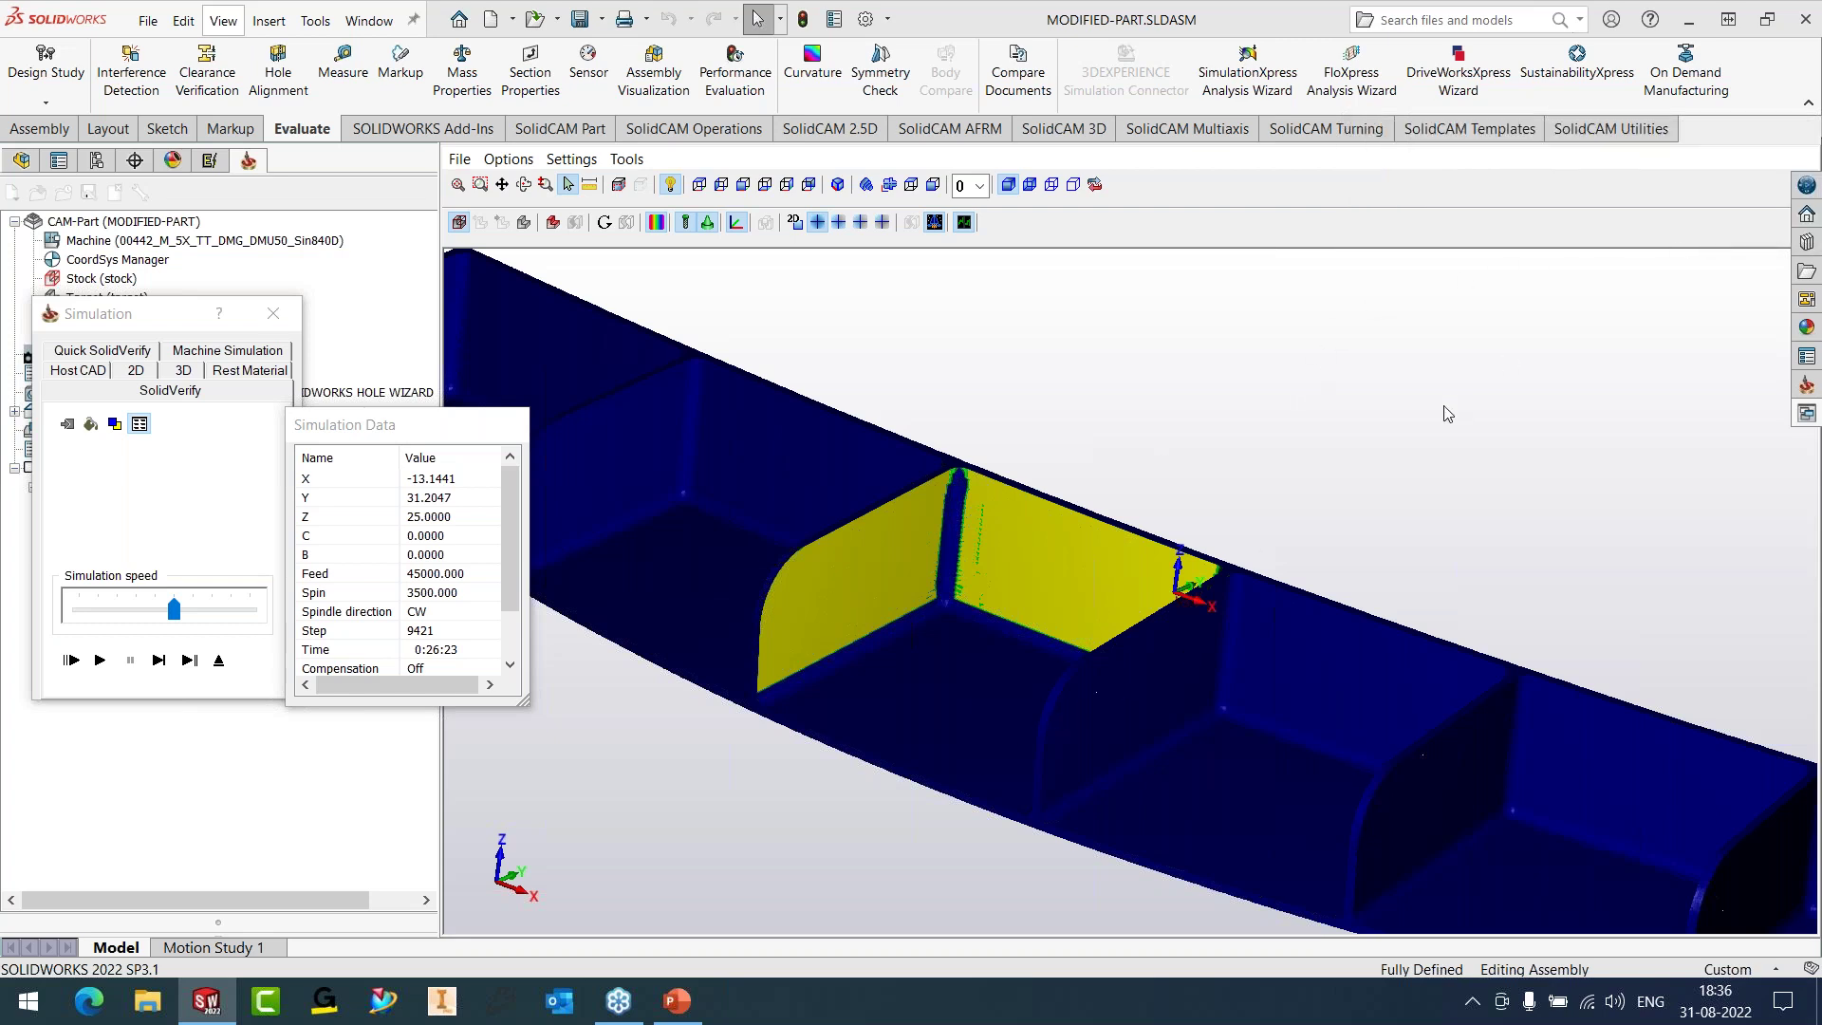
- Inspect the machined pocket walls and their corner from another angle, and exit the simulation
middle_drag(1163, 659, 1195, 639)
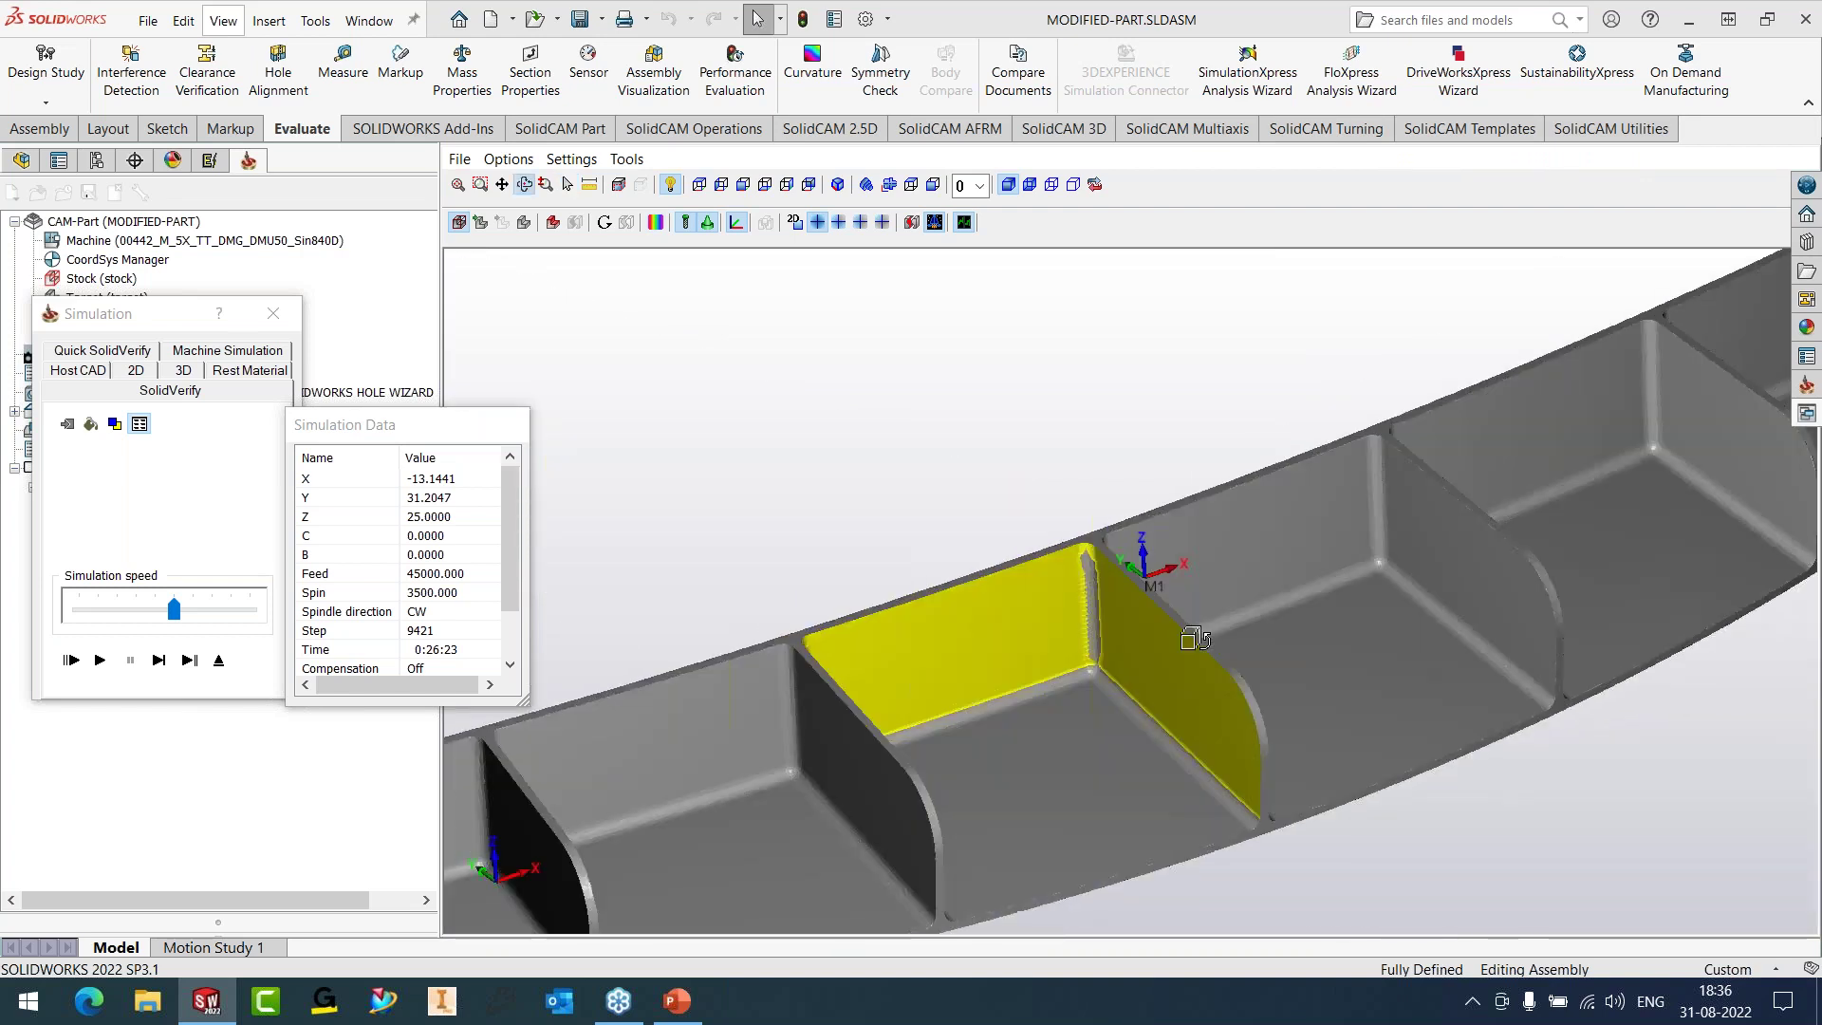
scroll(1106, 772, up, 3)
scroll(1101, 777, down, 3)
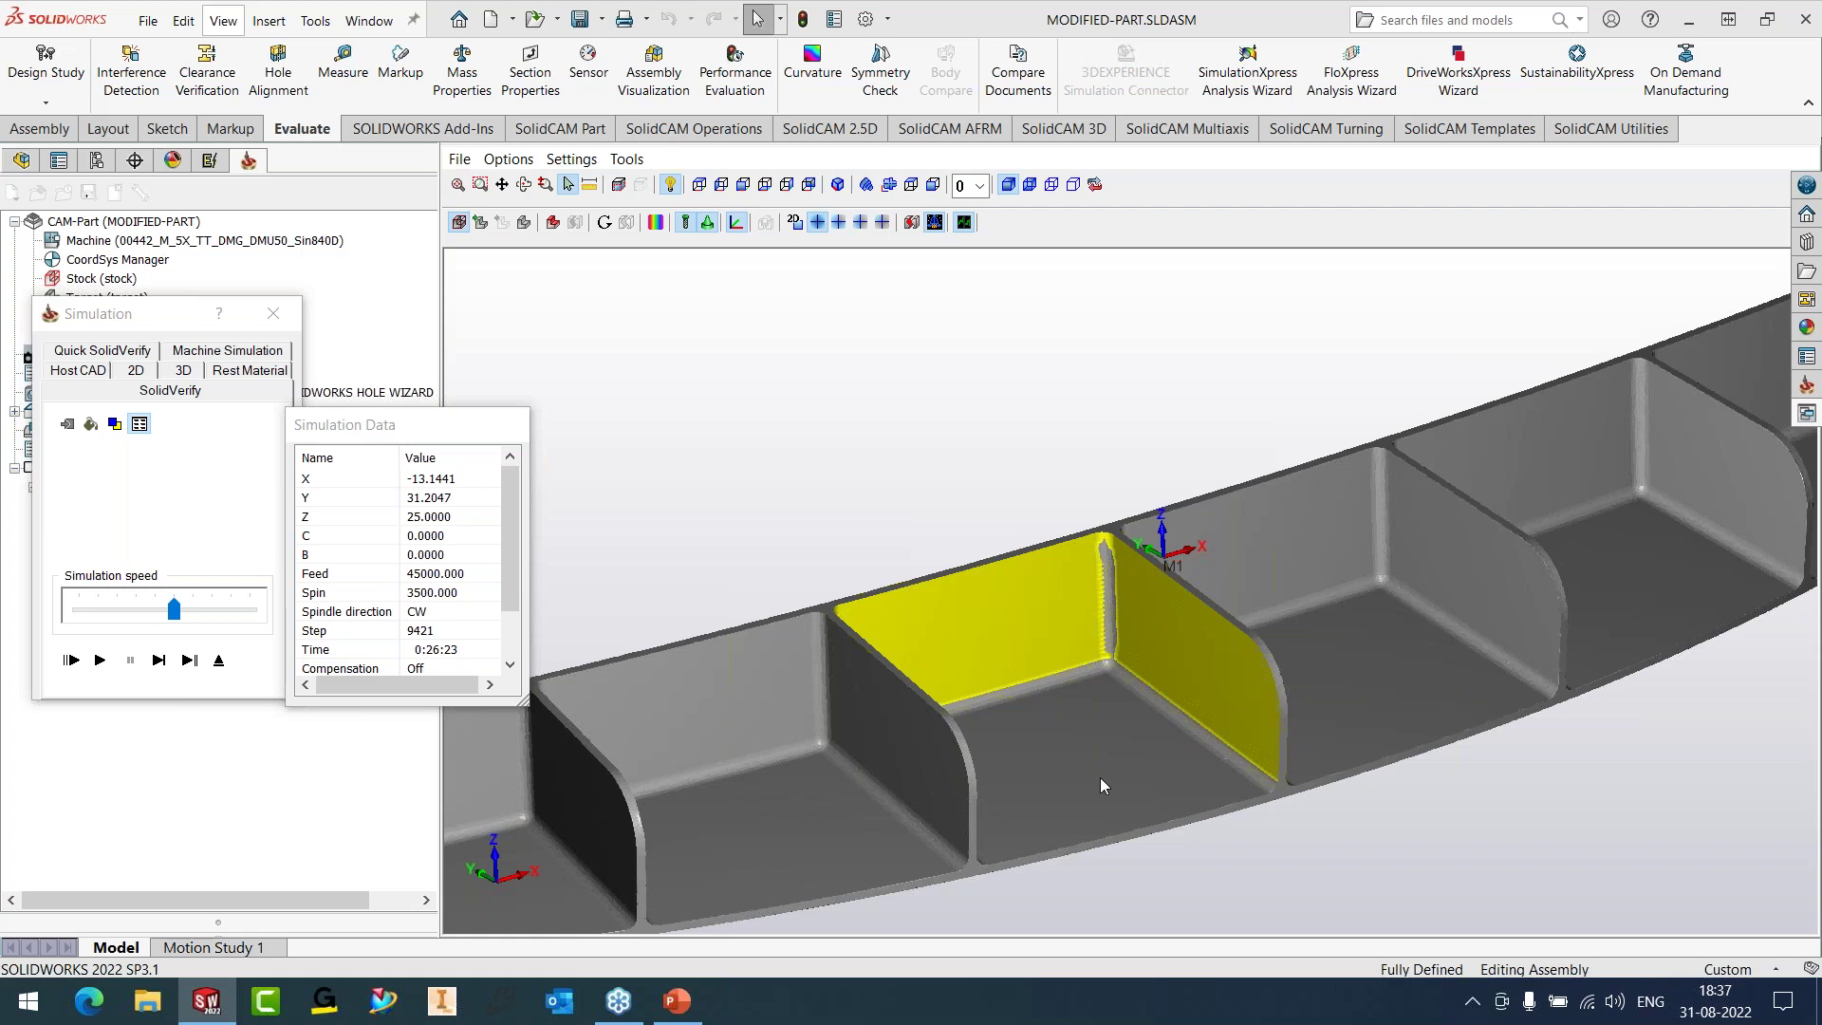
click(220, 661)
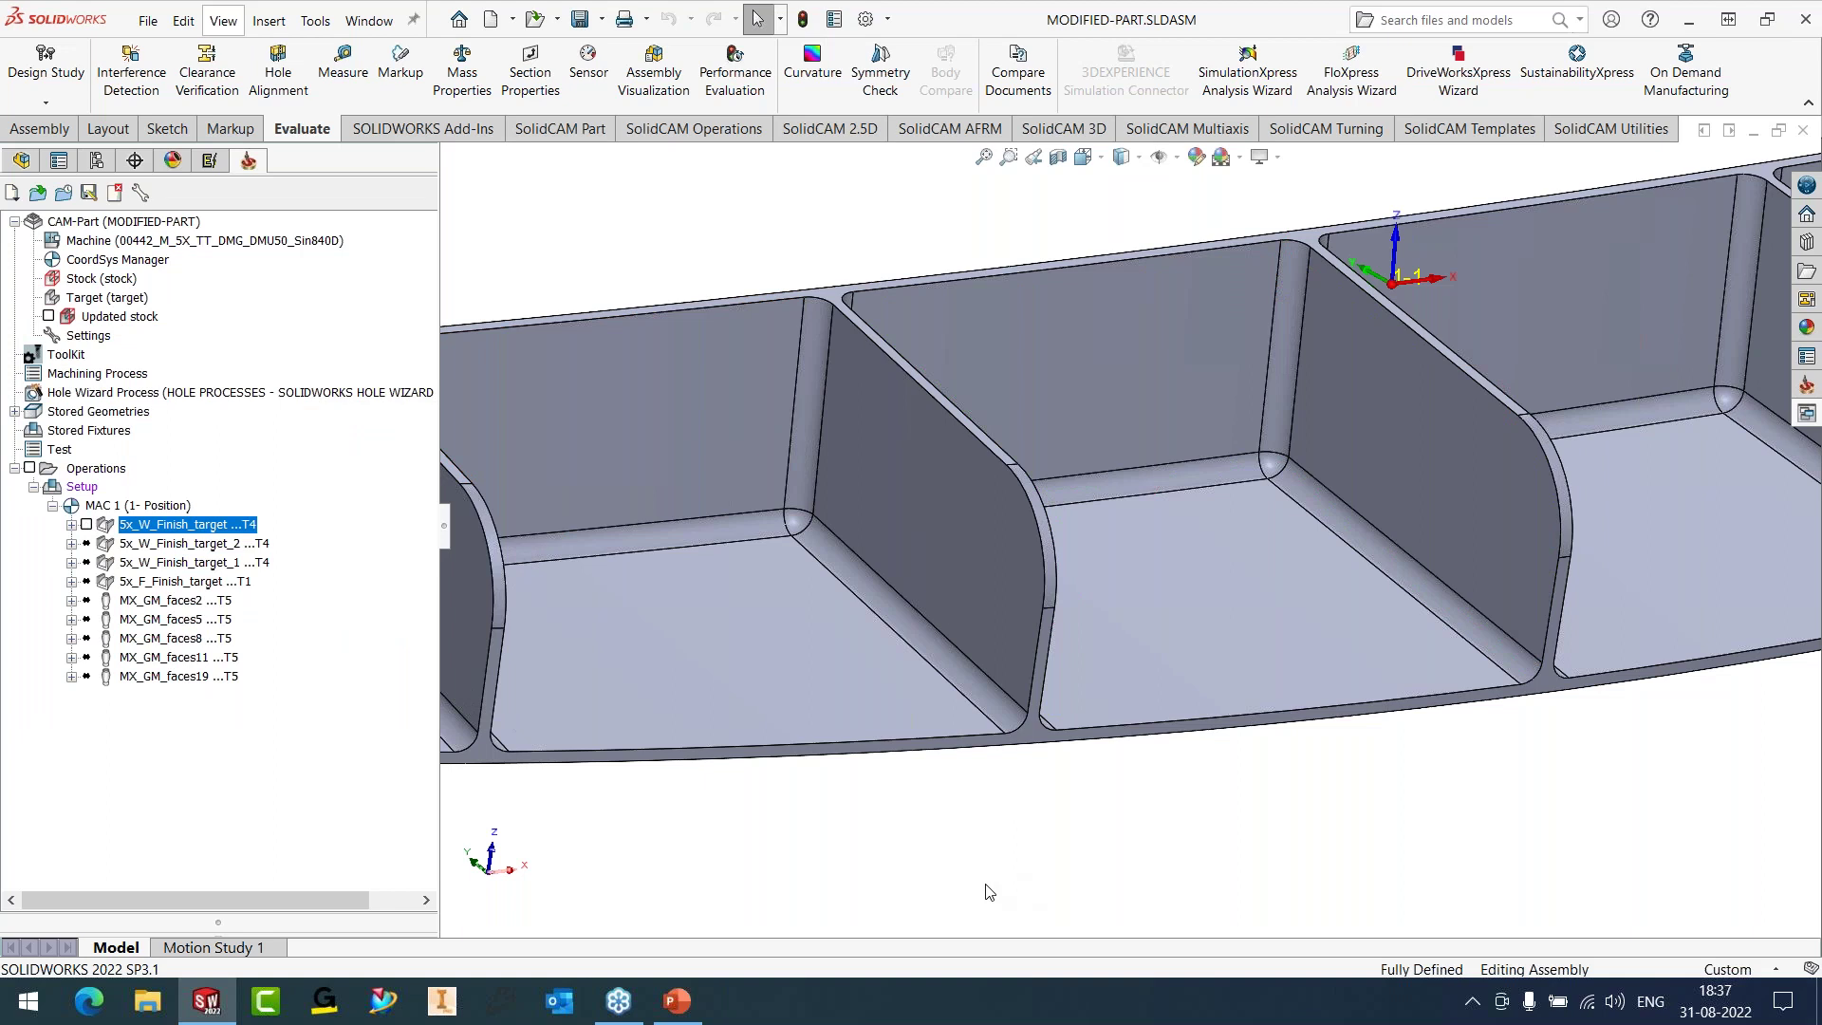
- Indicate the pocket's floor face, open the 5x_W_Finish_target_1 operation for editing, and show its geometry settings
click(1220, 632)
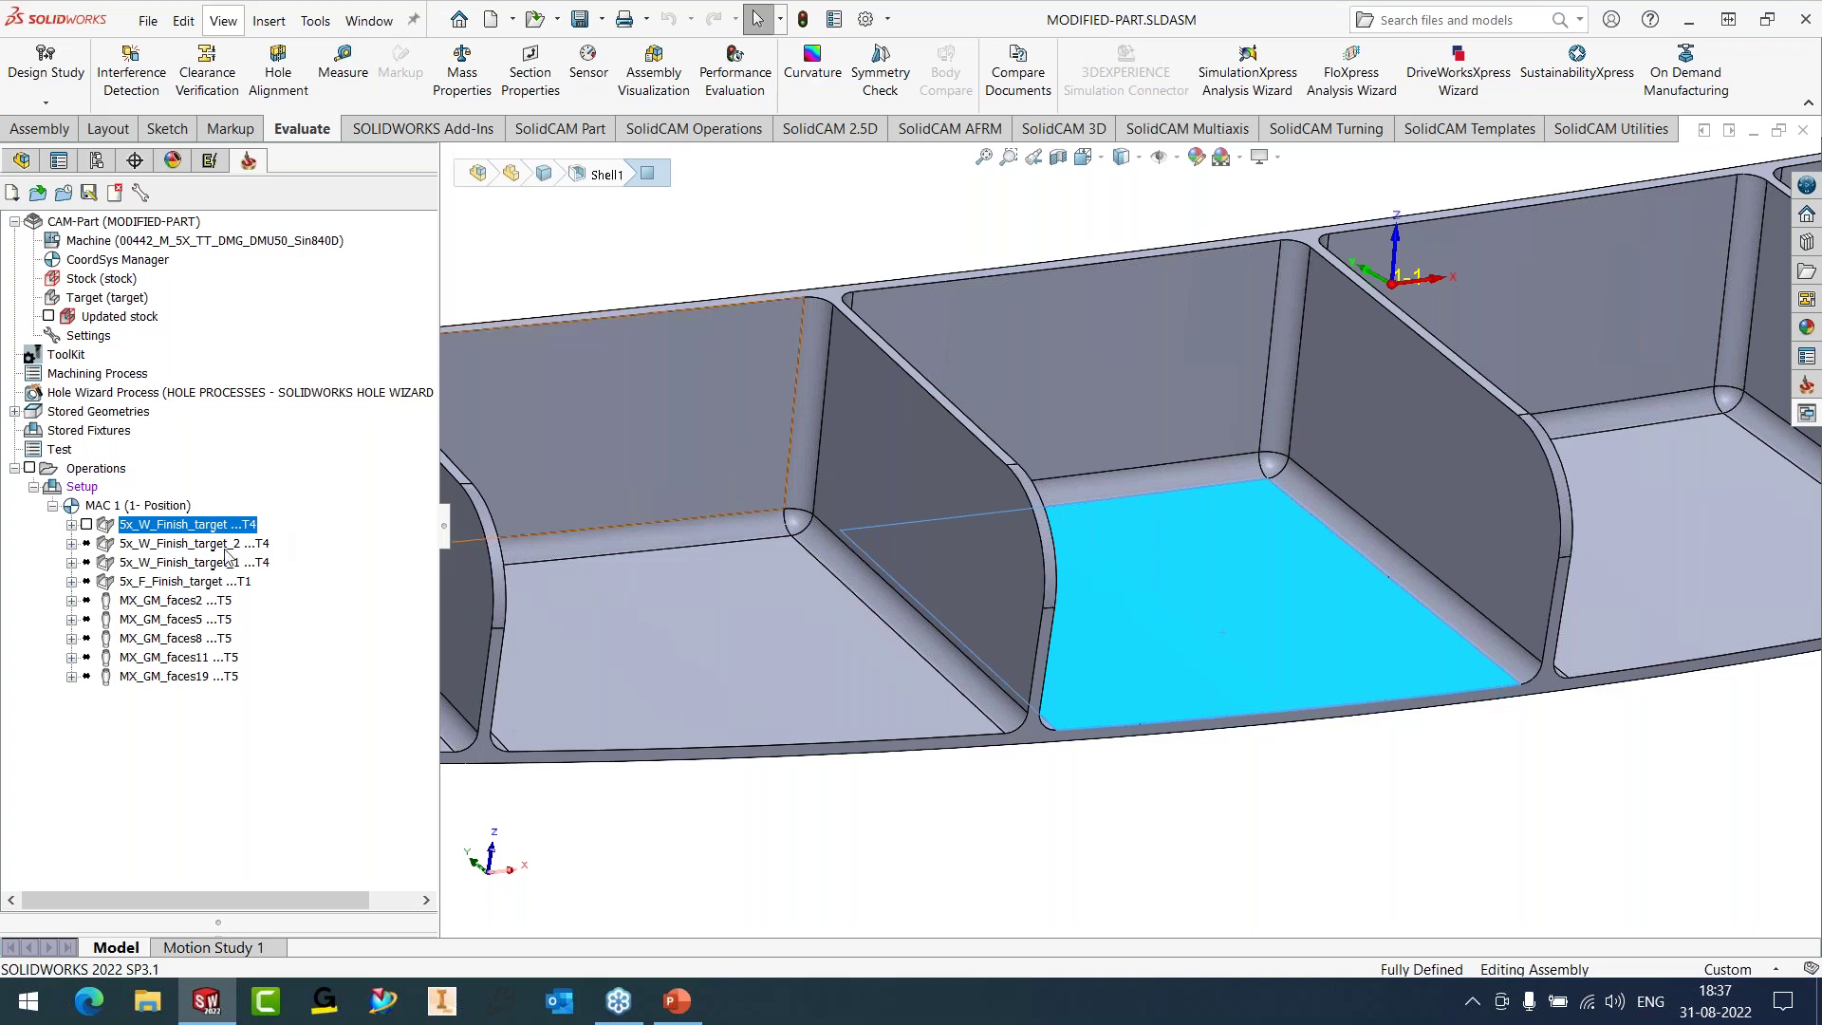
click(186, 564)
right_click(186, 566)
click(251, 240)
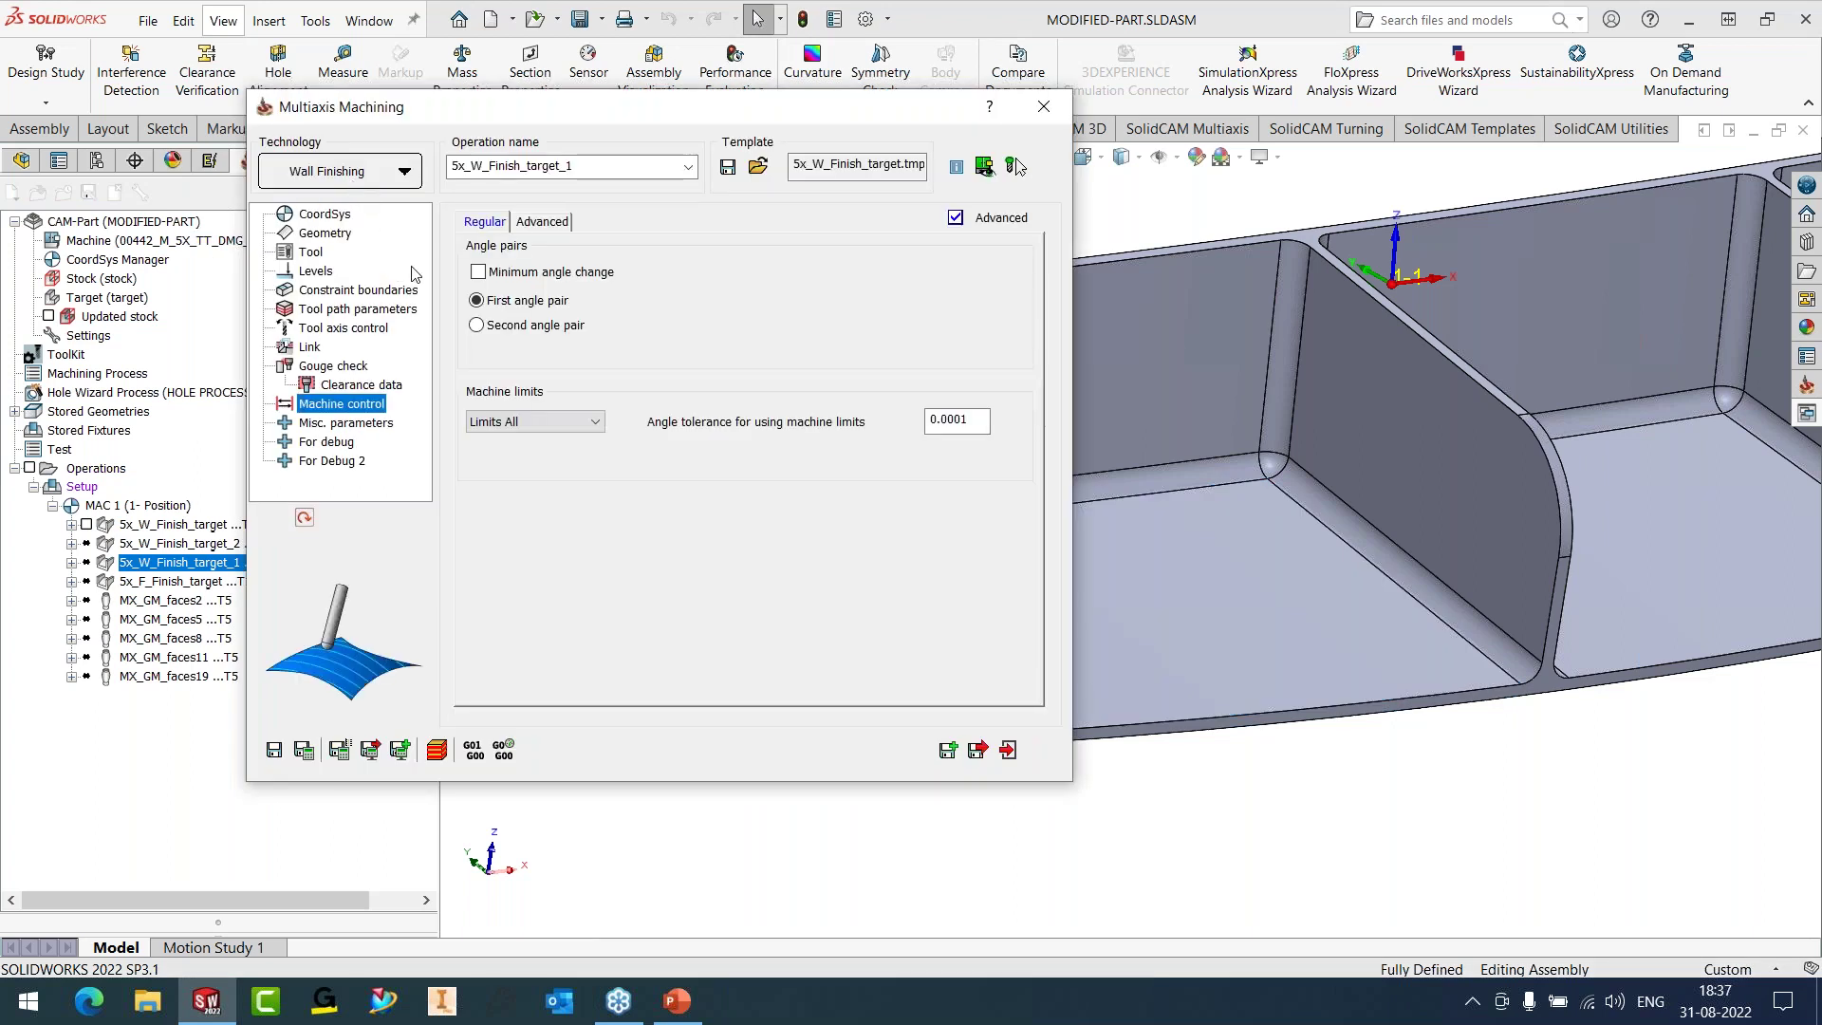
click(332, 216)
click(333, 235)
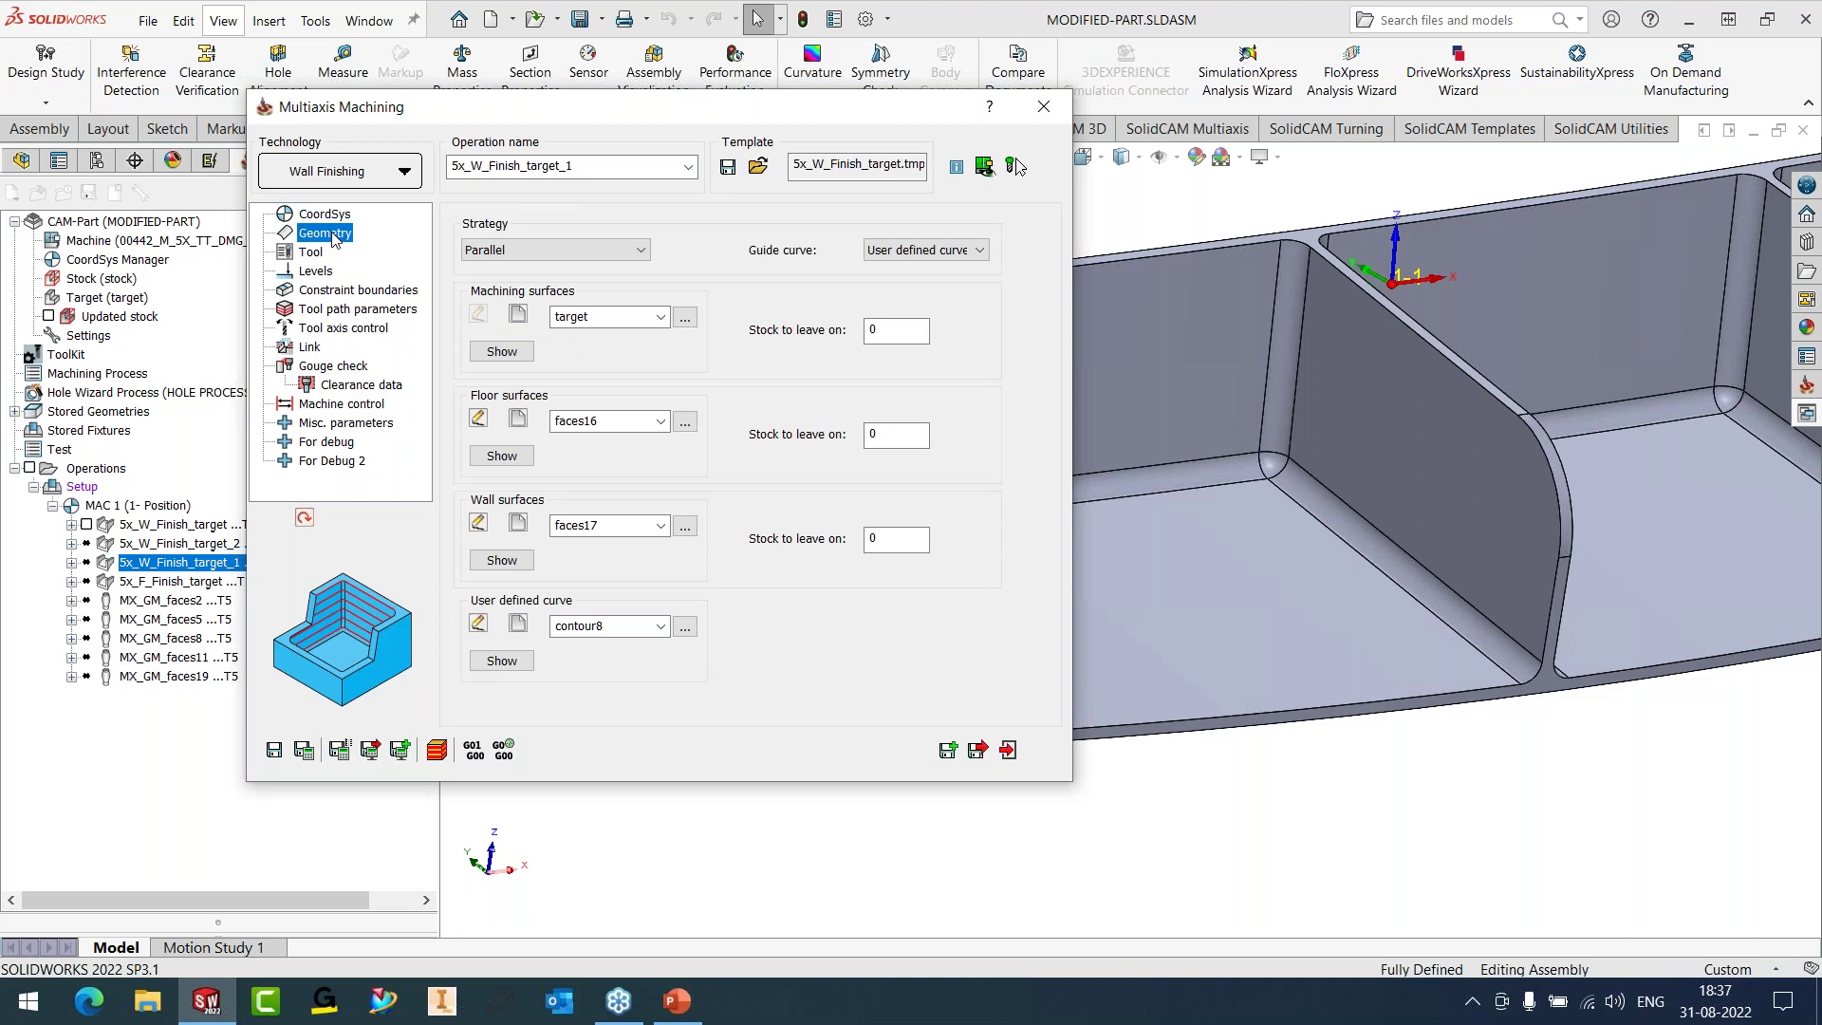
- Show the floor surfaces faces16 on the model, inspect them from another angle, and close the display
click(502, 455)
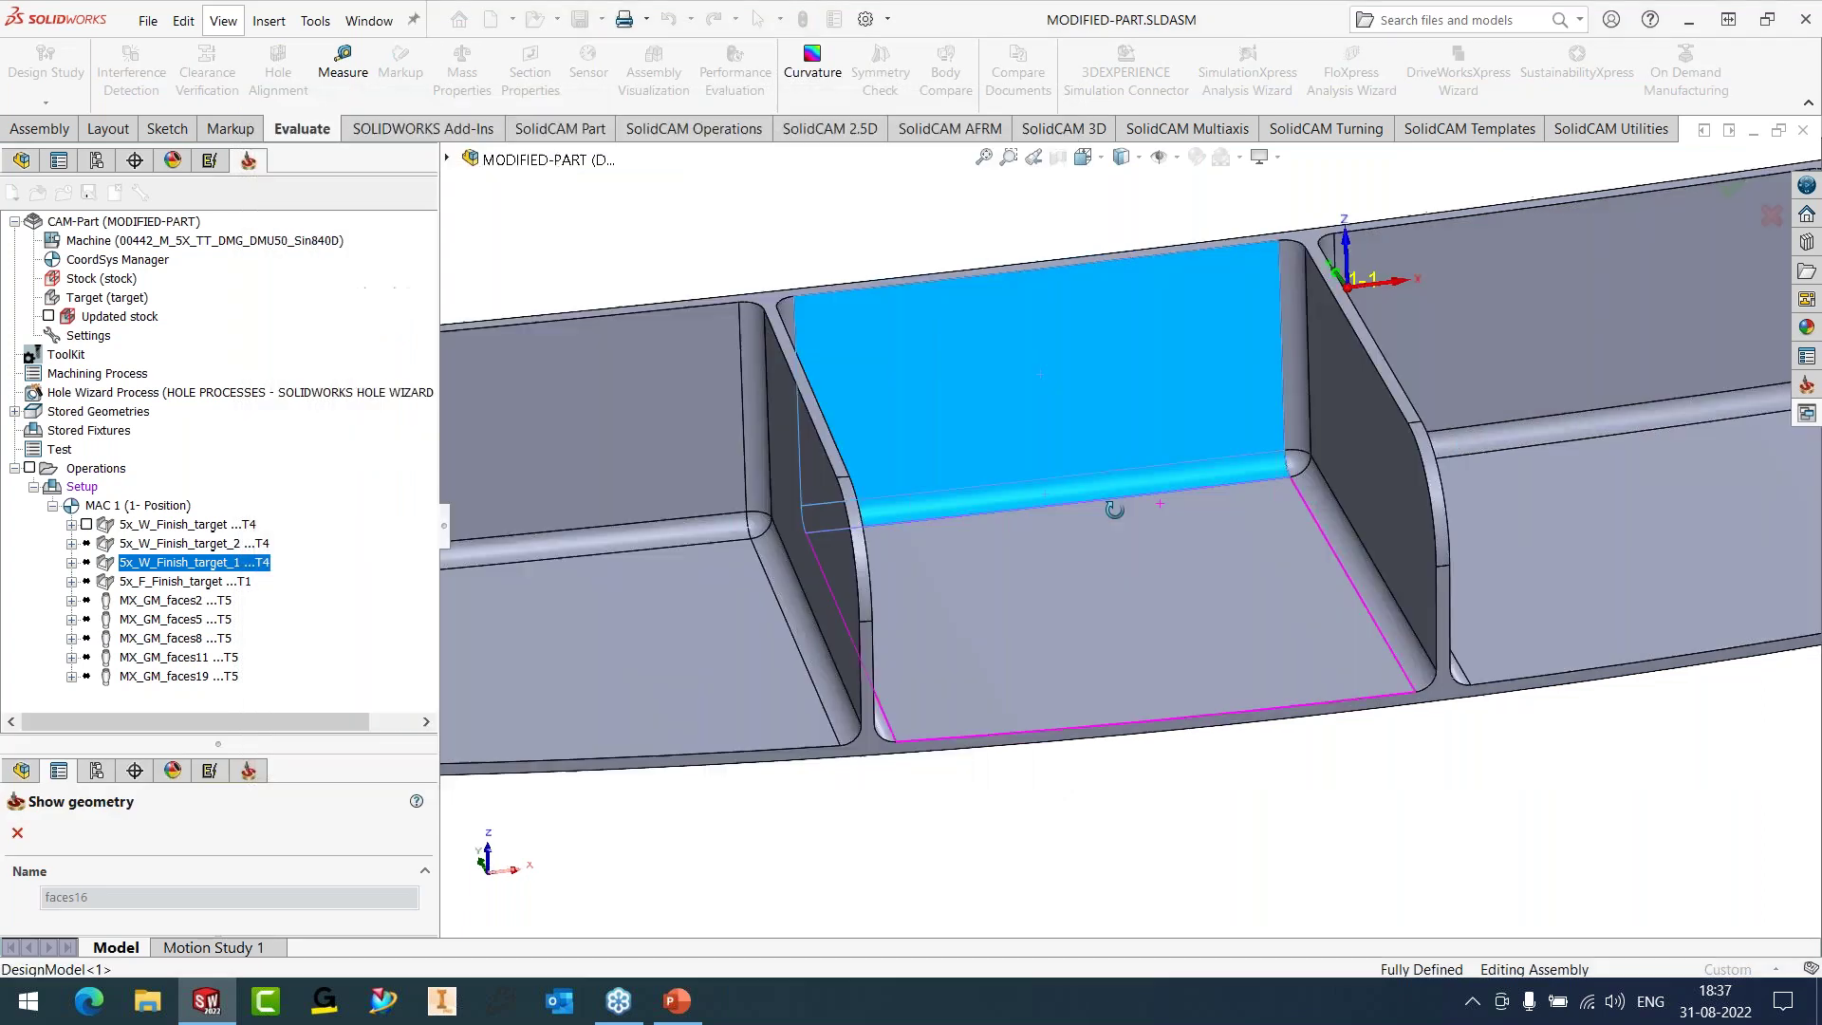
middle_drag(1114, 510, 1024, 400)
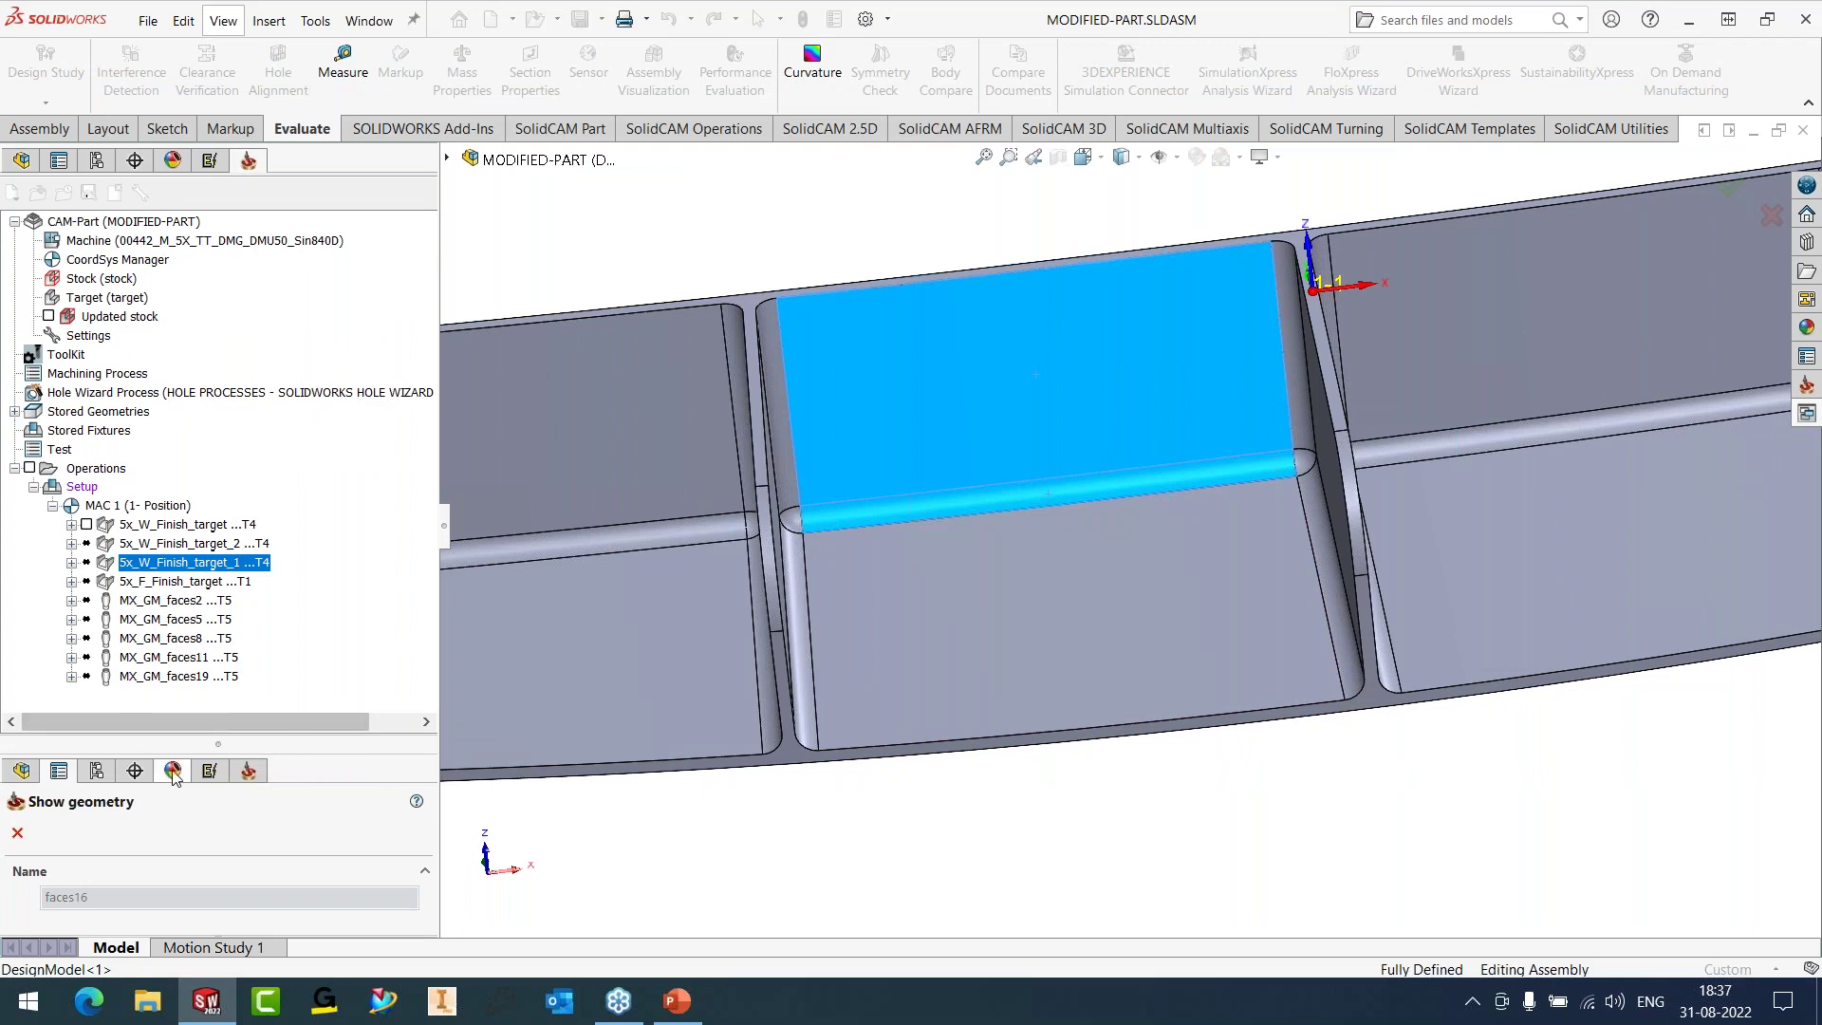
click(17, 832)
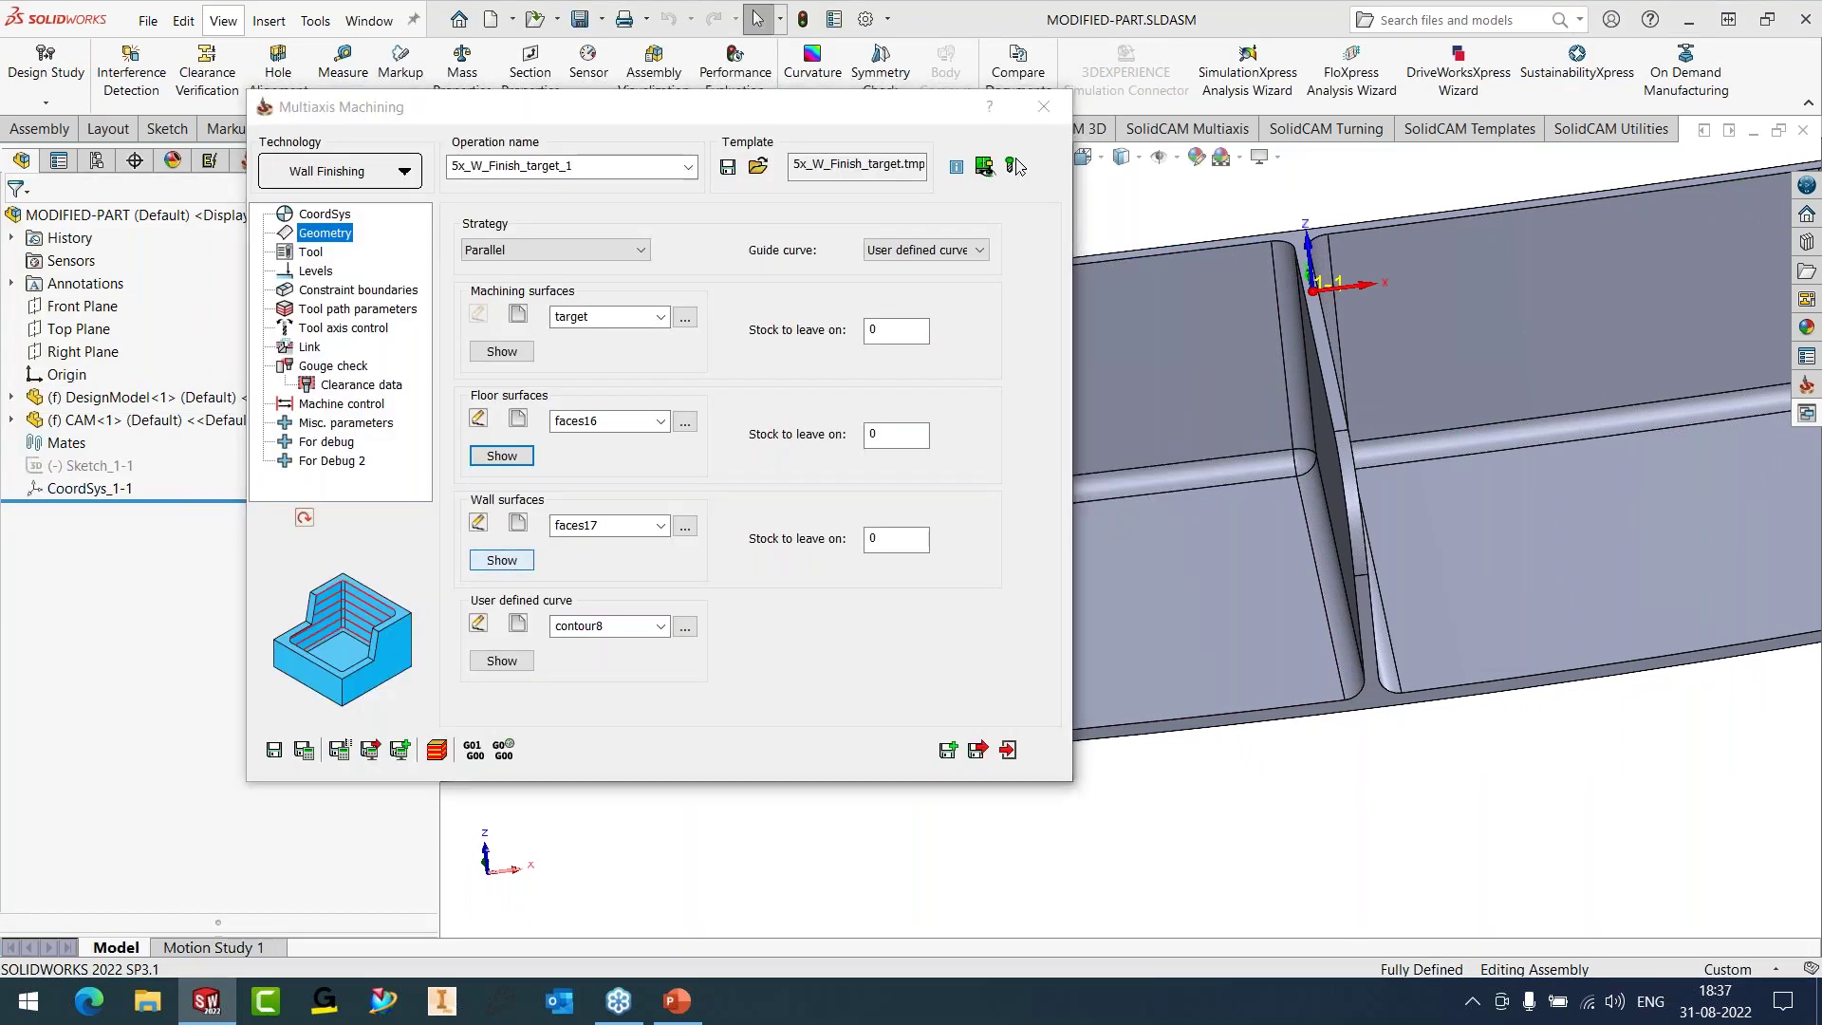
- Show the wall surfaces faces17 on the model, and close the display
click(502, 560)
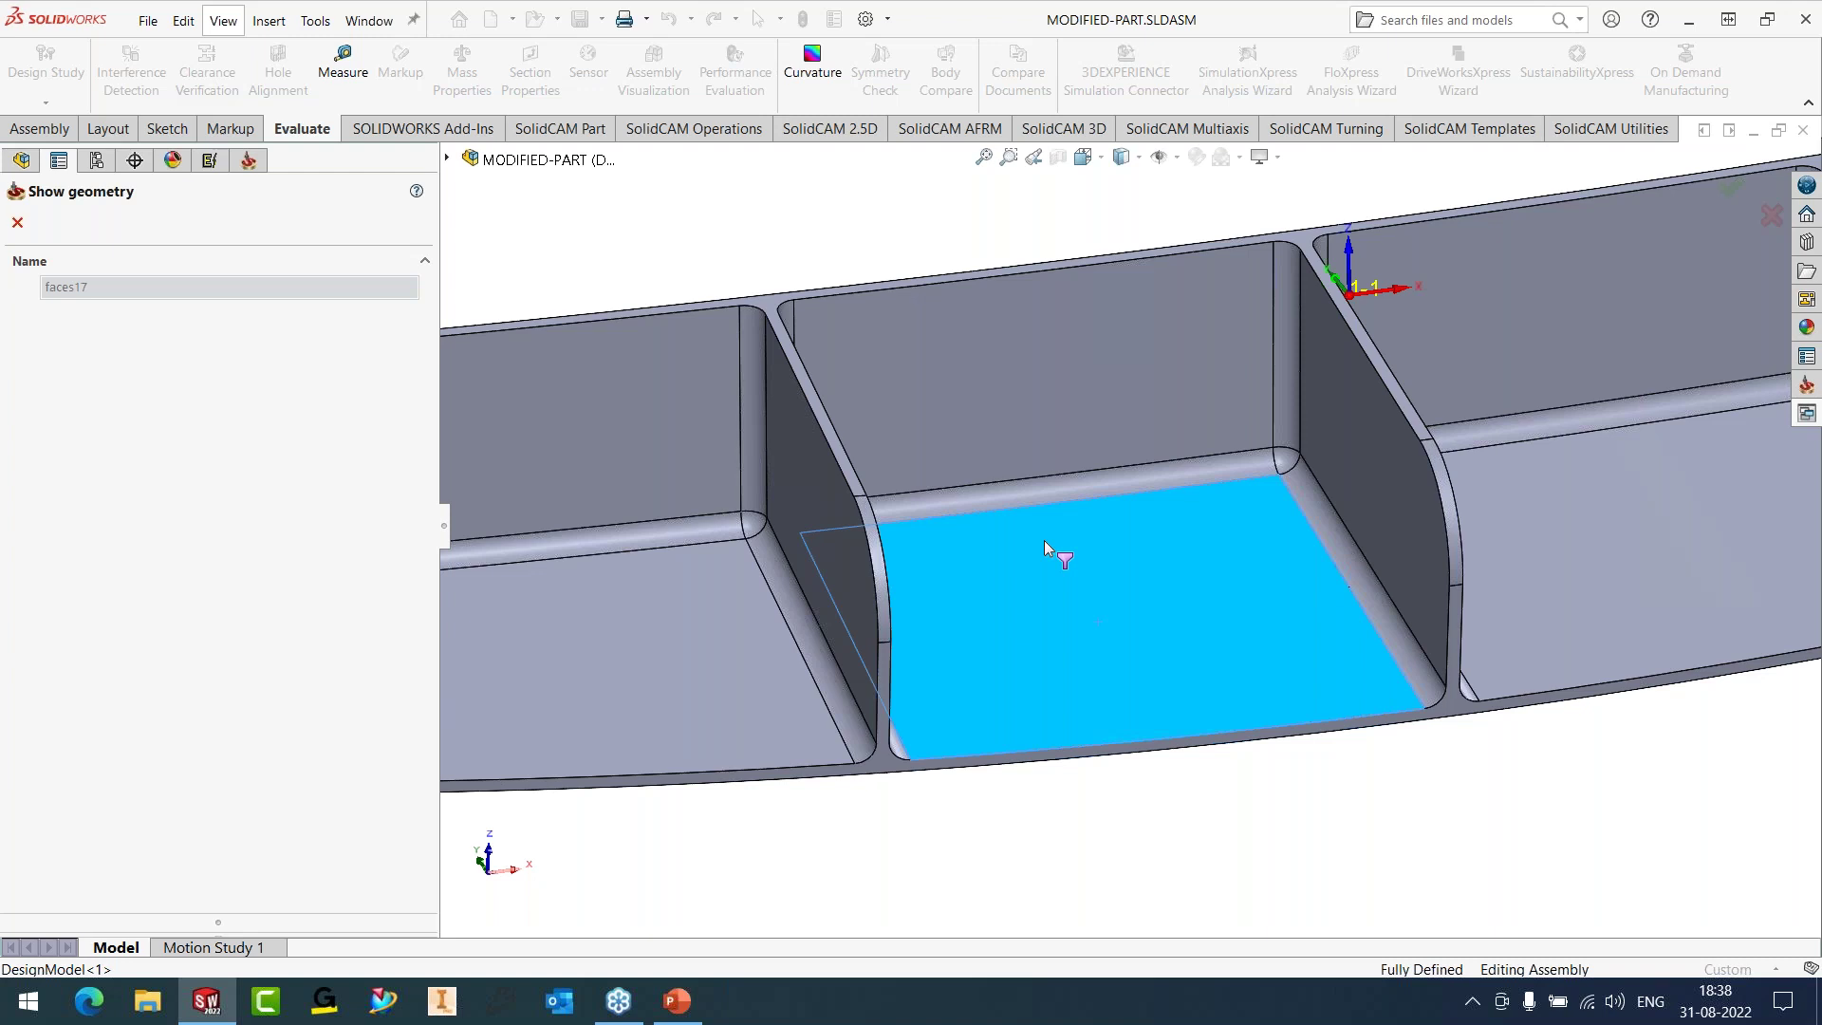
click(17, 222)
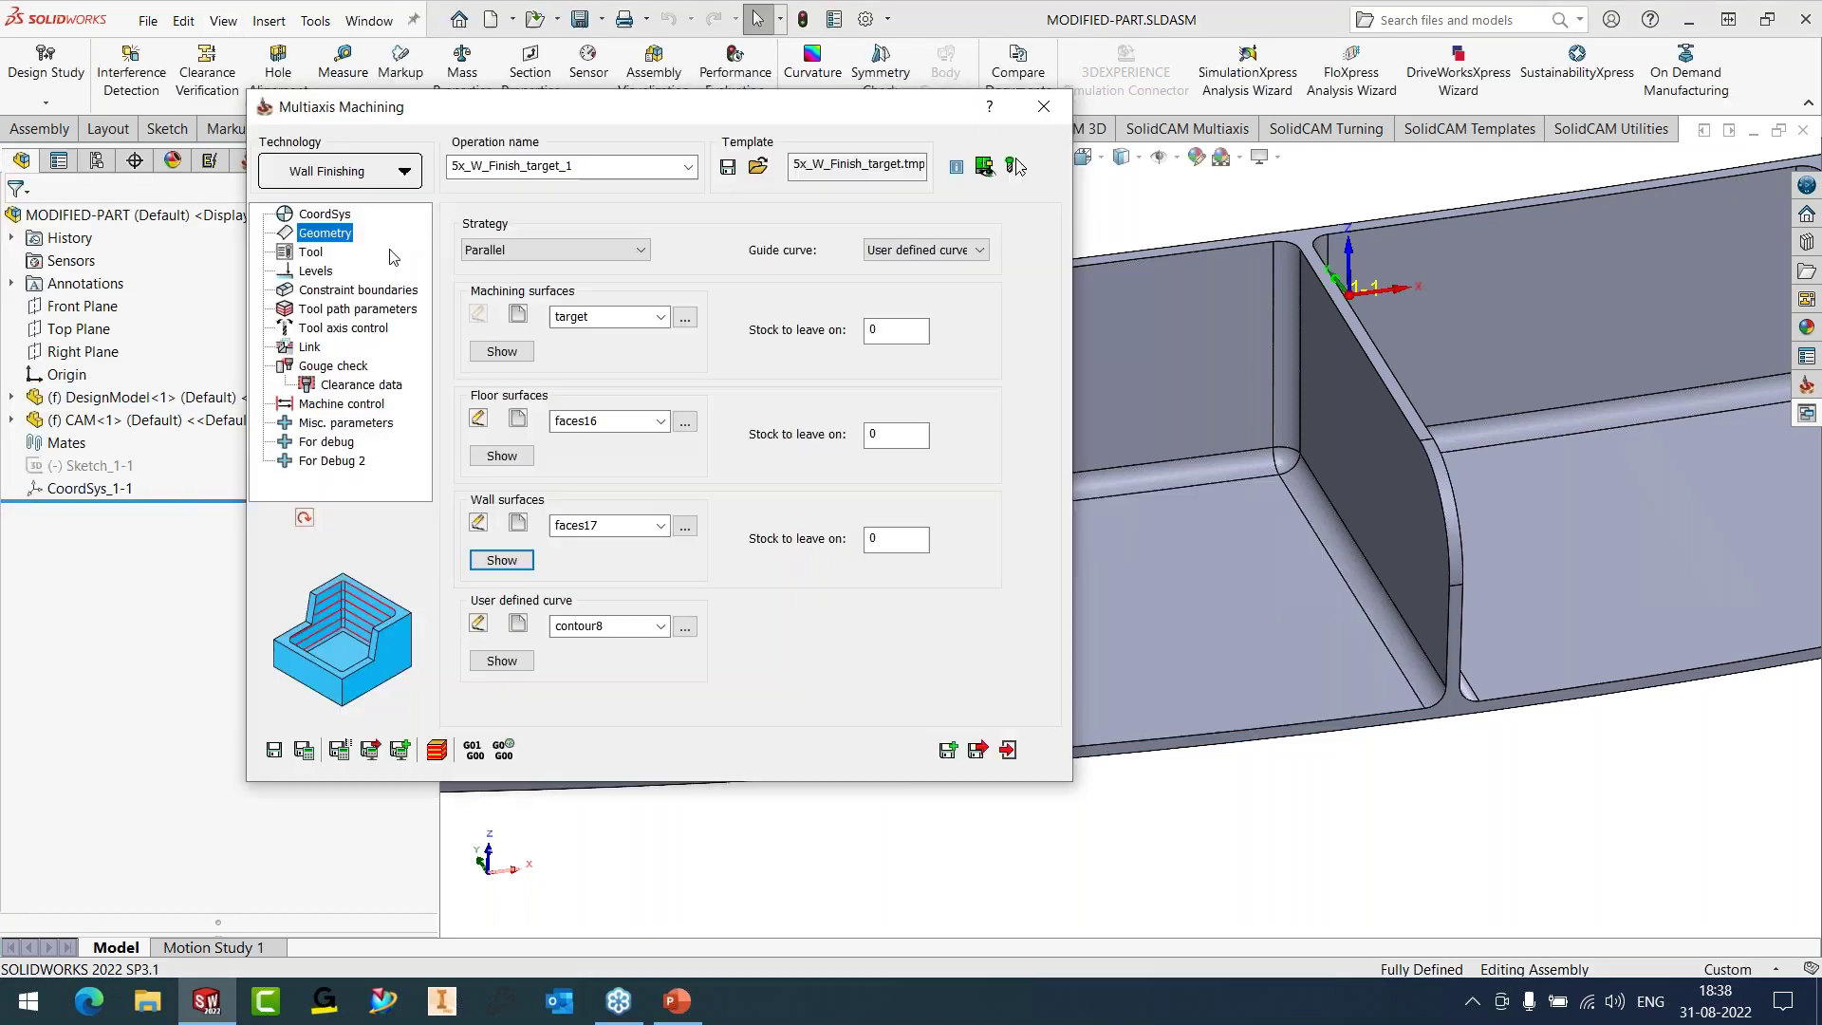
- Open the operation's barrel taper tool in the toolkit, examine its cutting profile in the tool viewer, and return to the operation
click(313, 252)
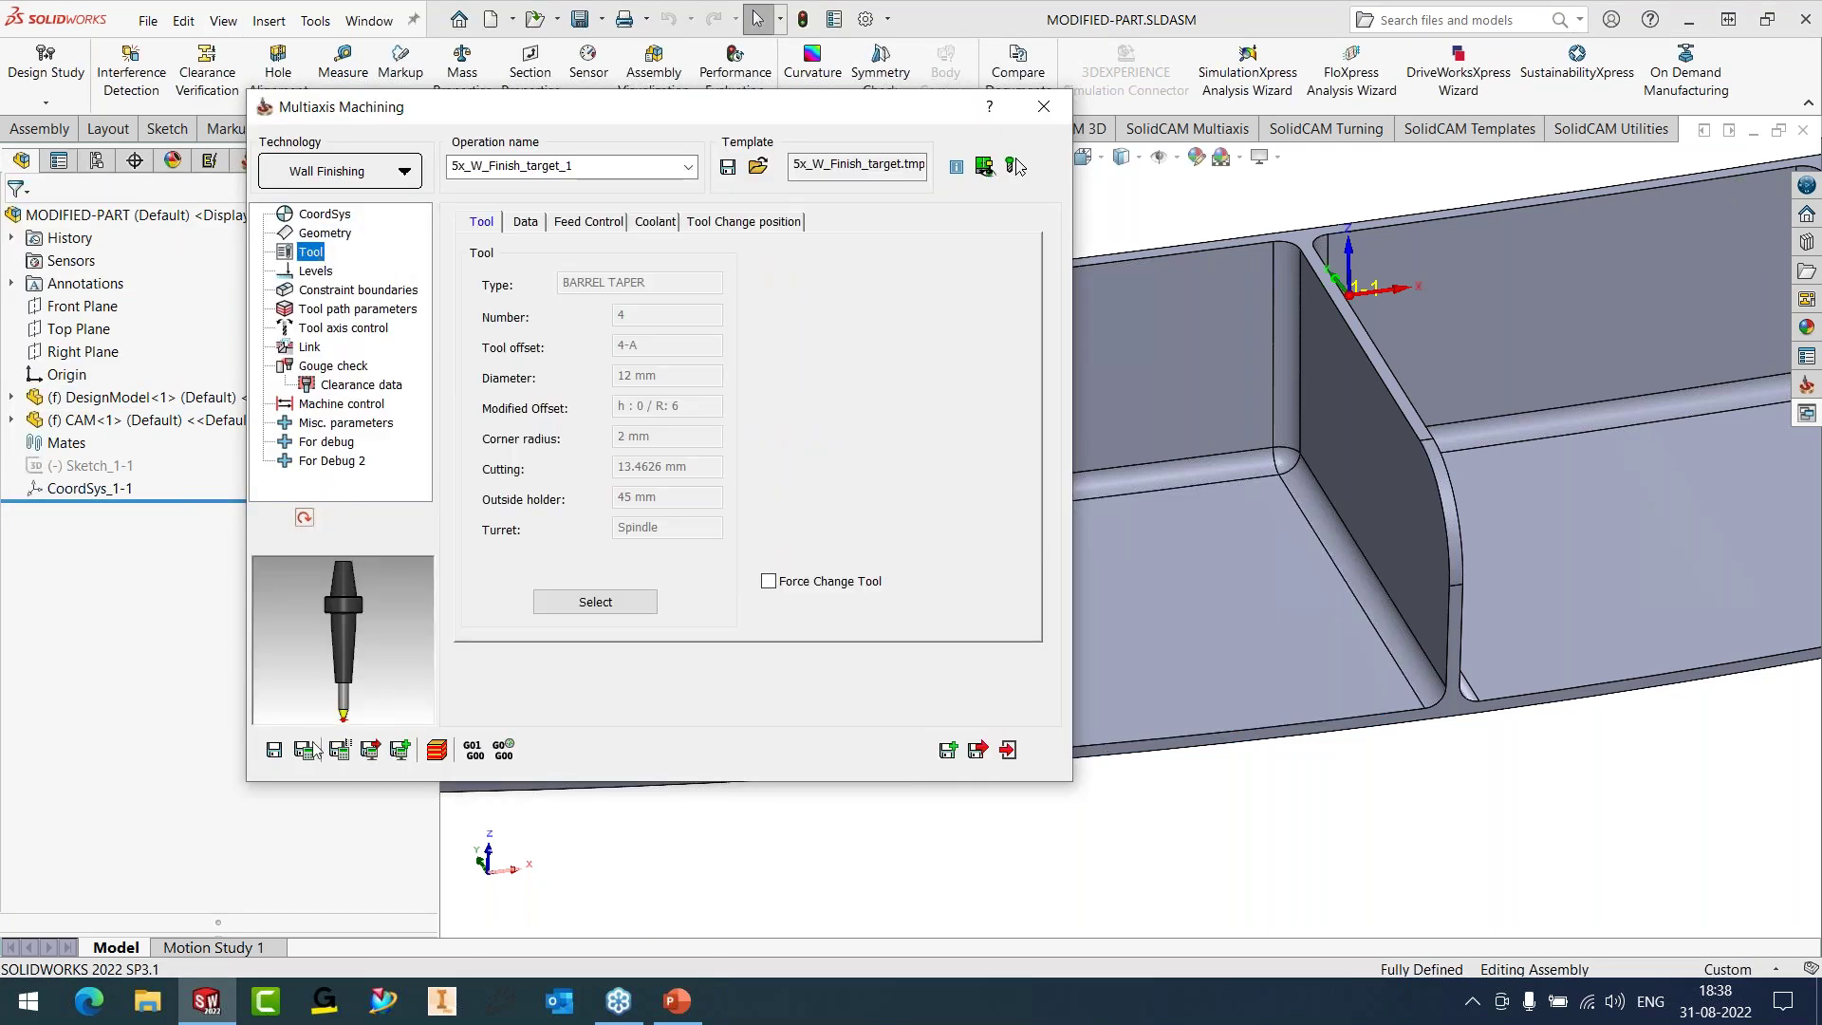
click(595, 601)
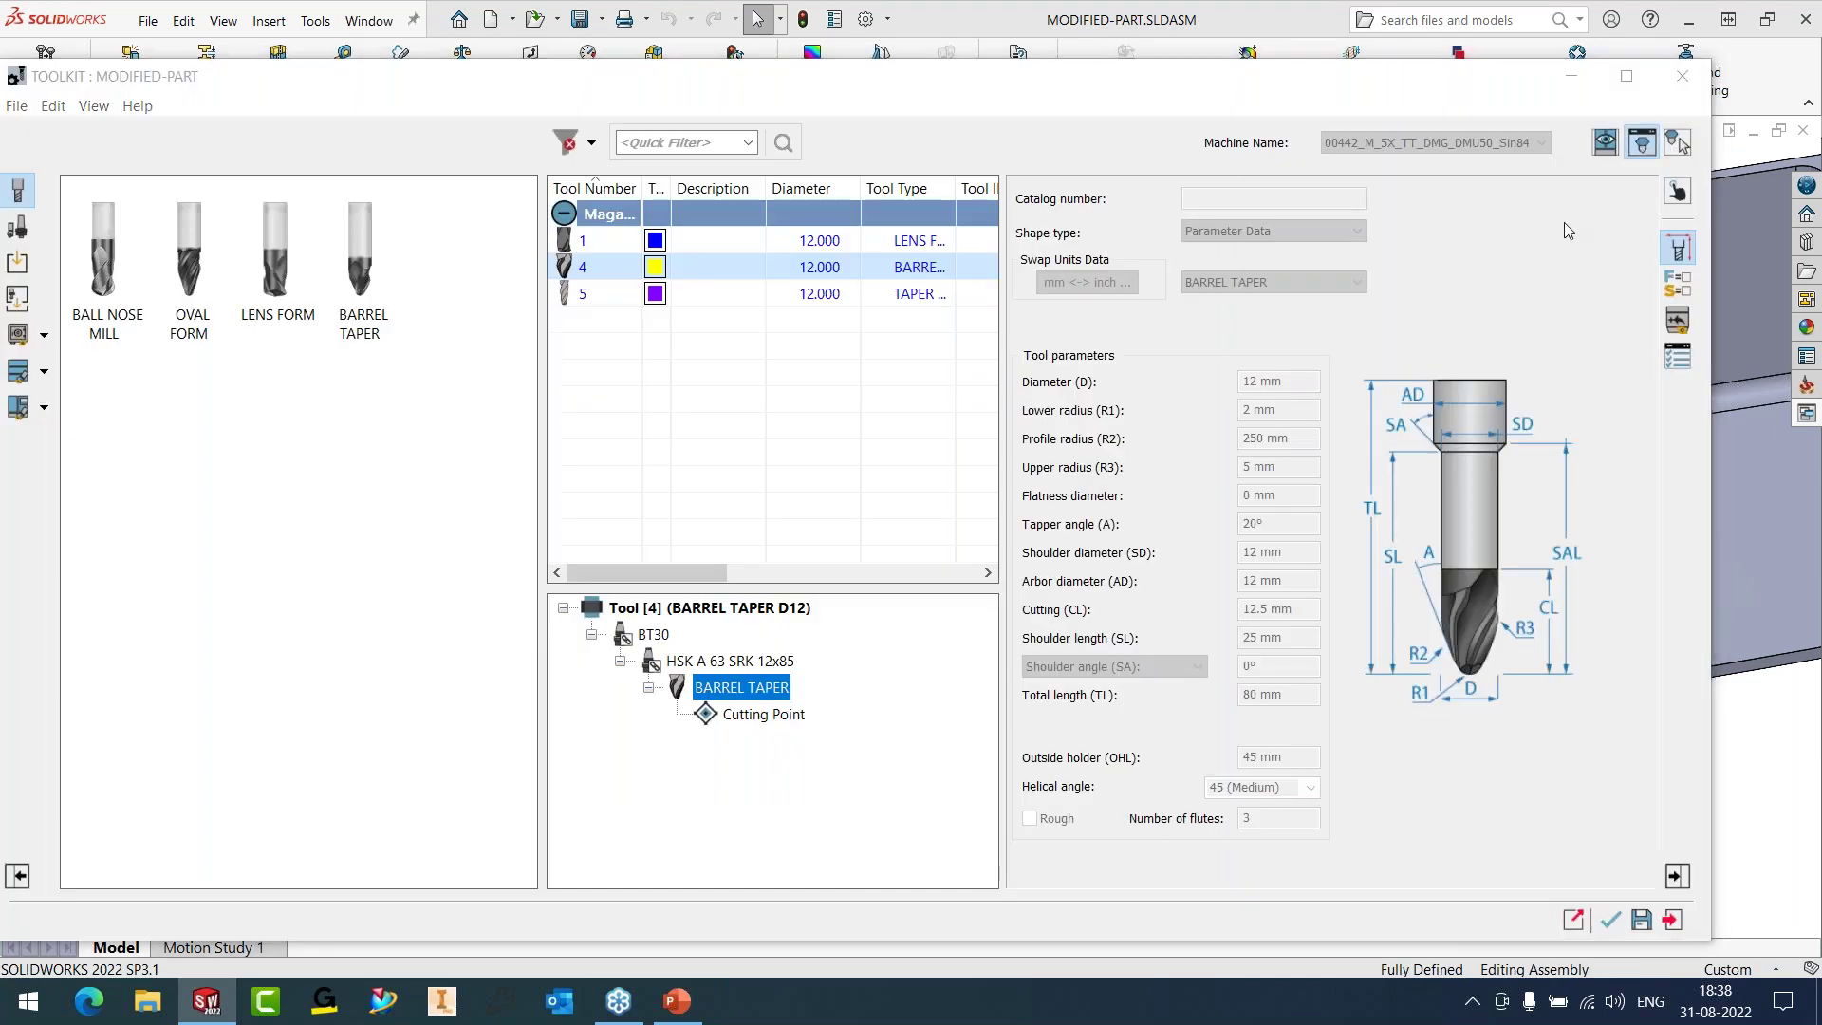
click(1638, 141)
scroll(589, 576, up, 5)
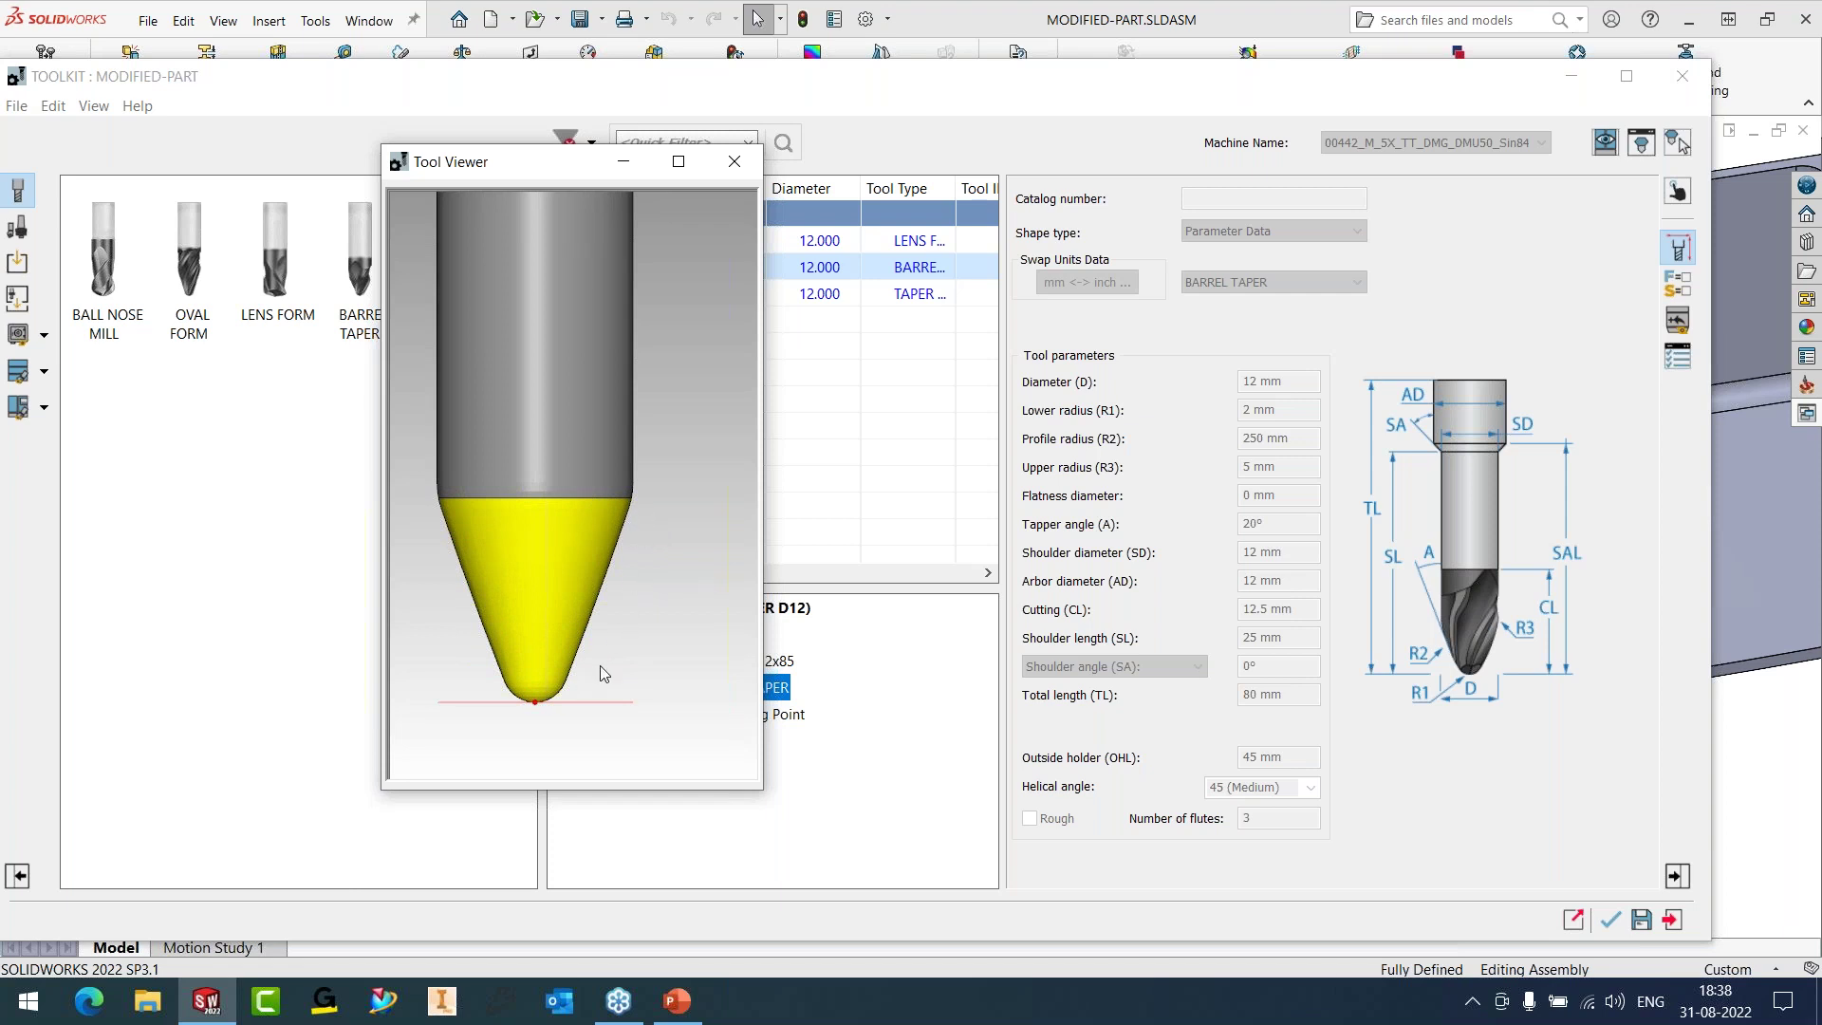
click(734, 162)
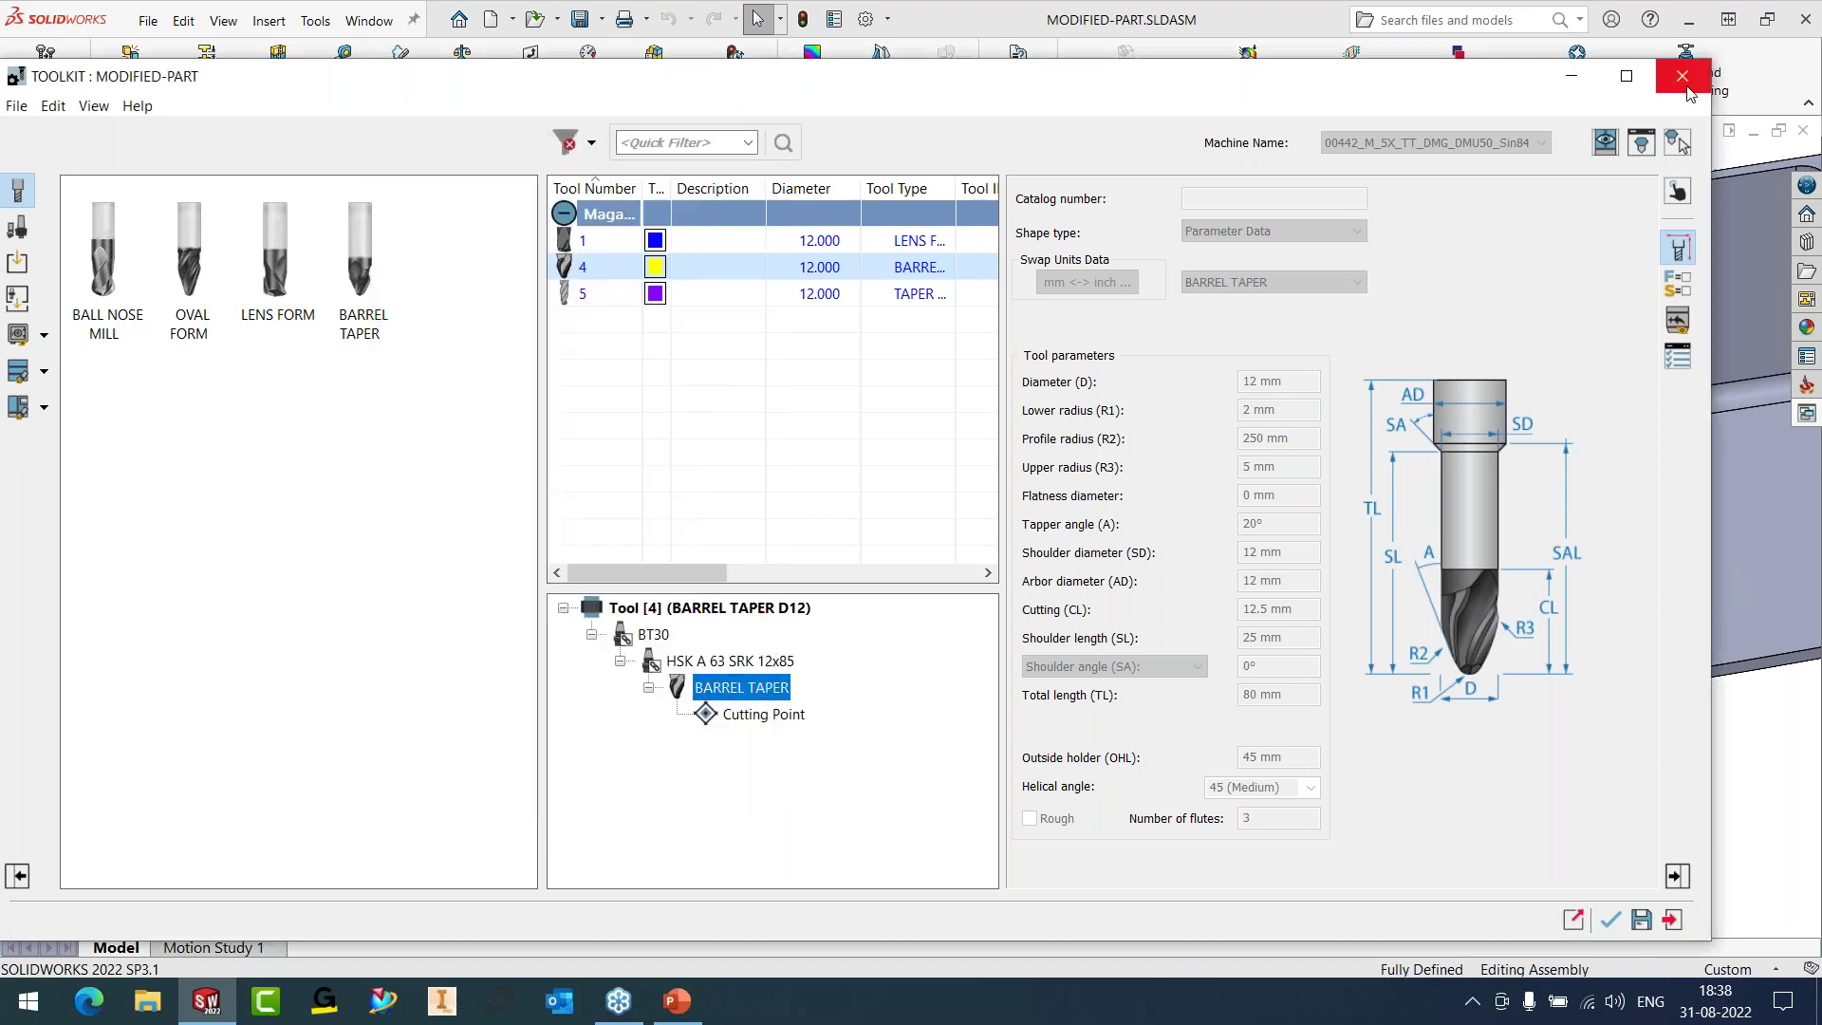
click(1611, 918)
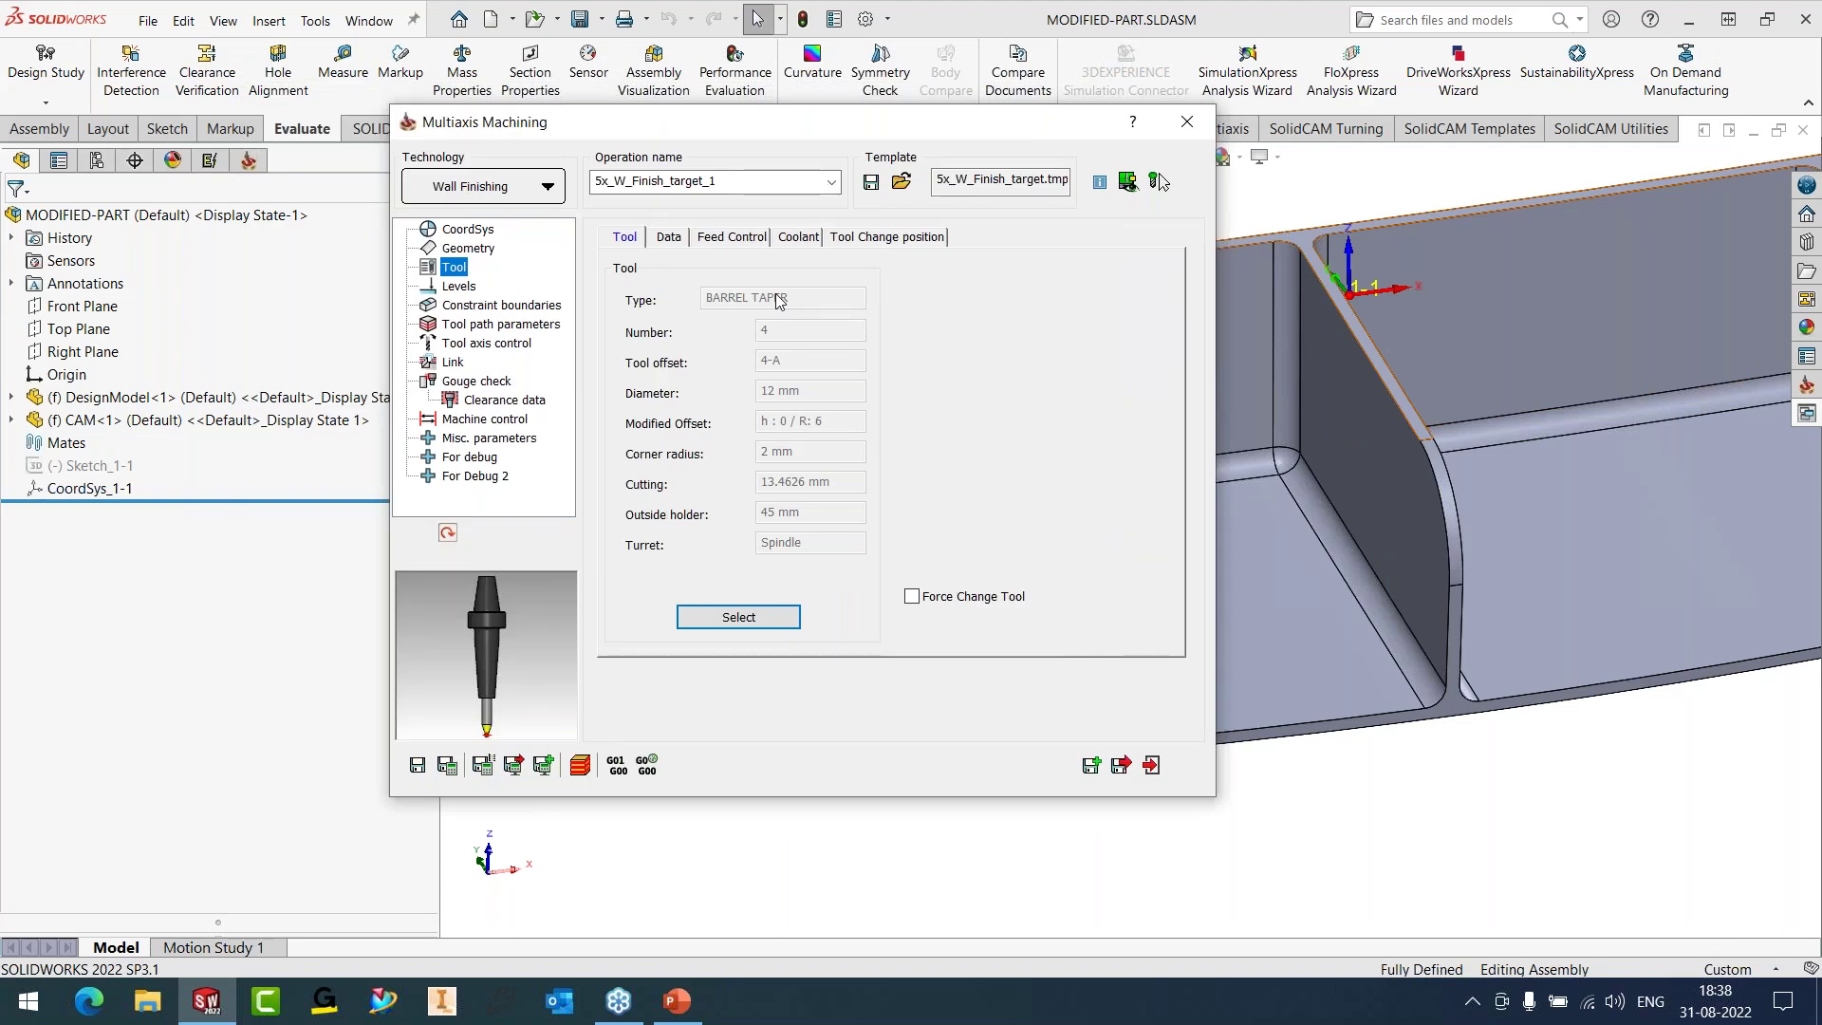
- Review the tool path parameters for the maximum stepdown, and save and calculate 5x_W_Finish_target_1
click(518, 324)
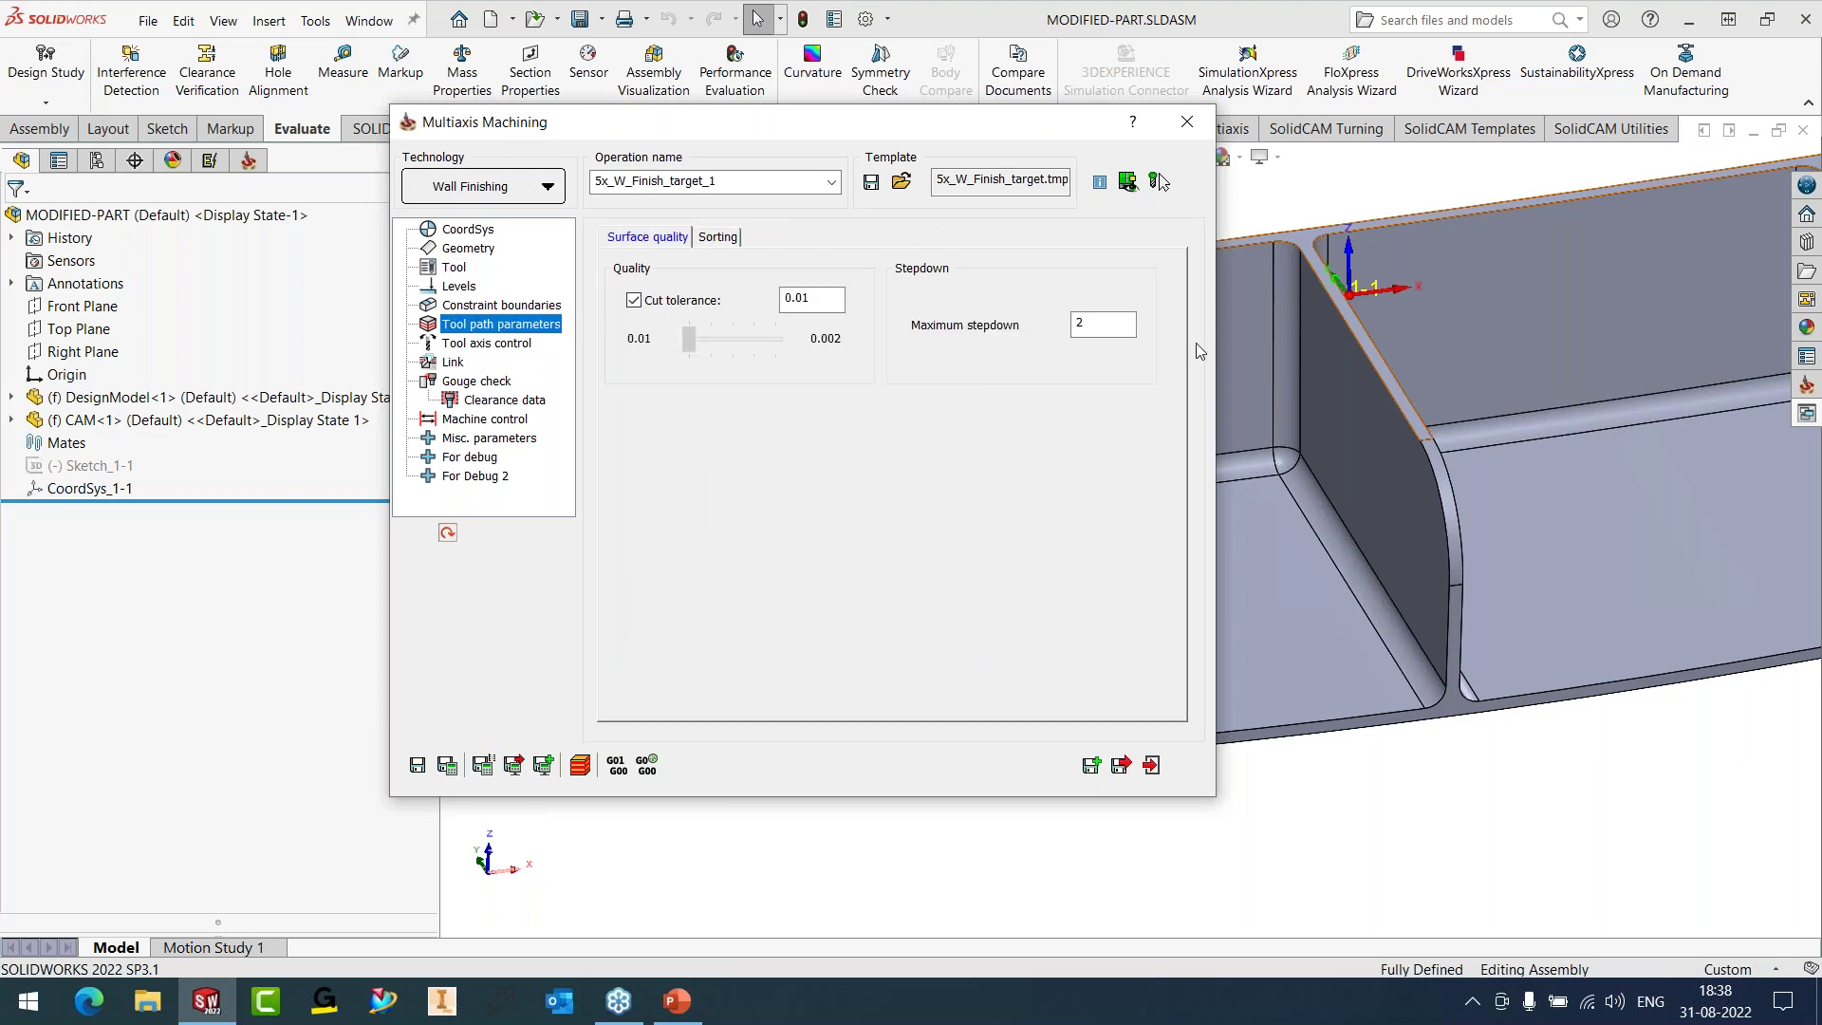
double_click(1100, 324)
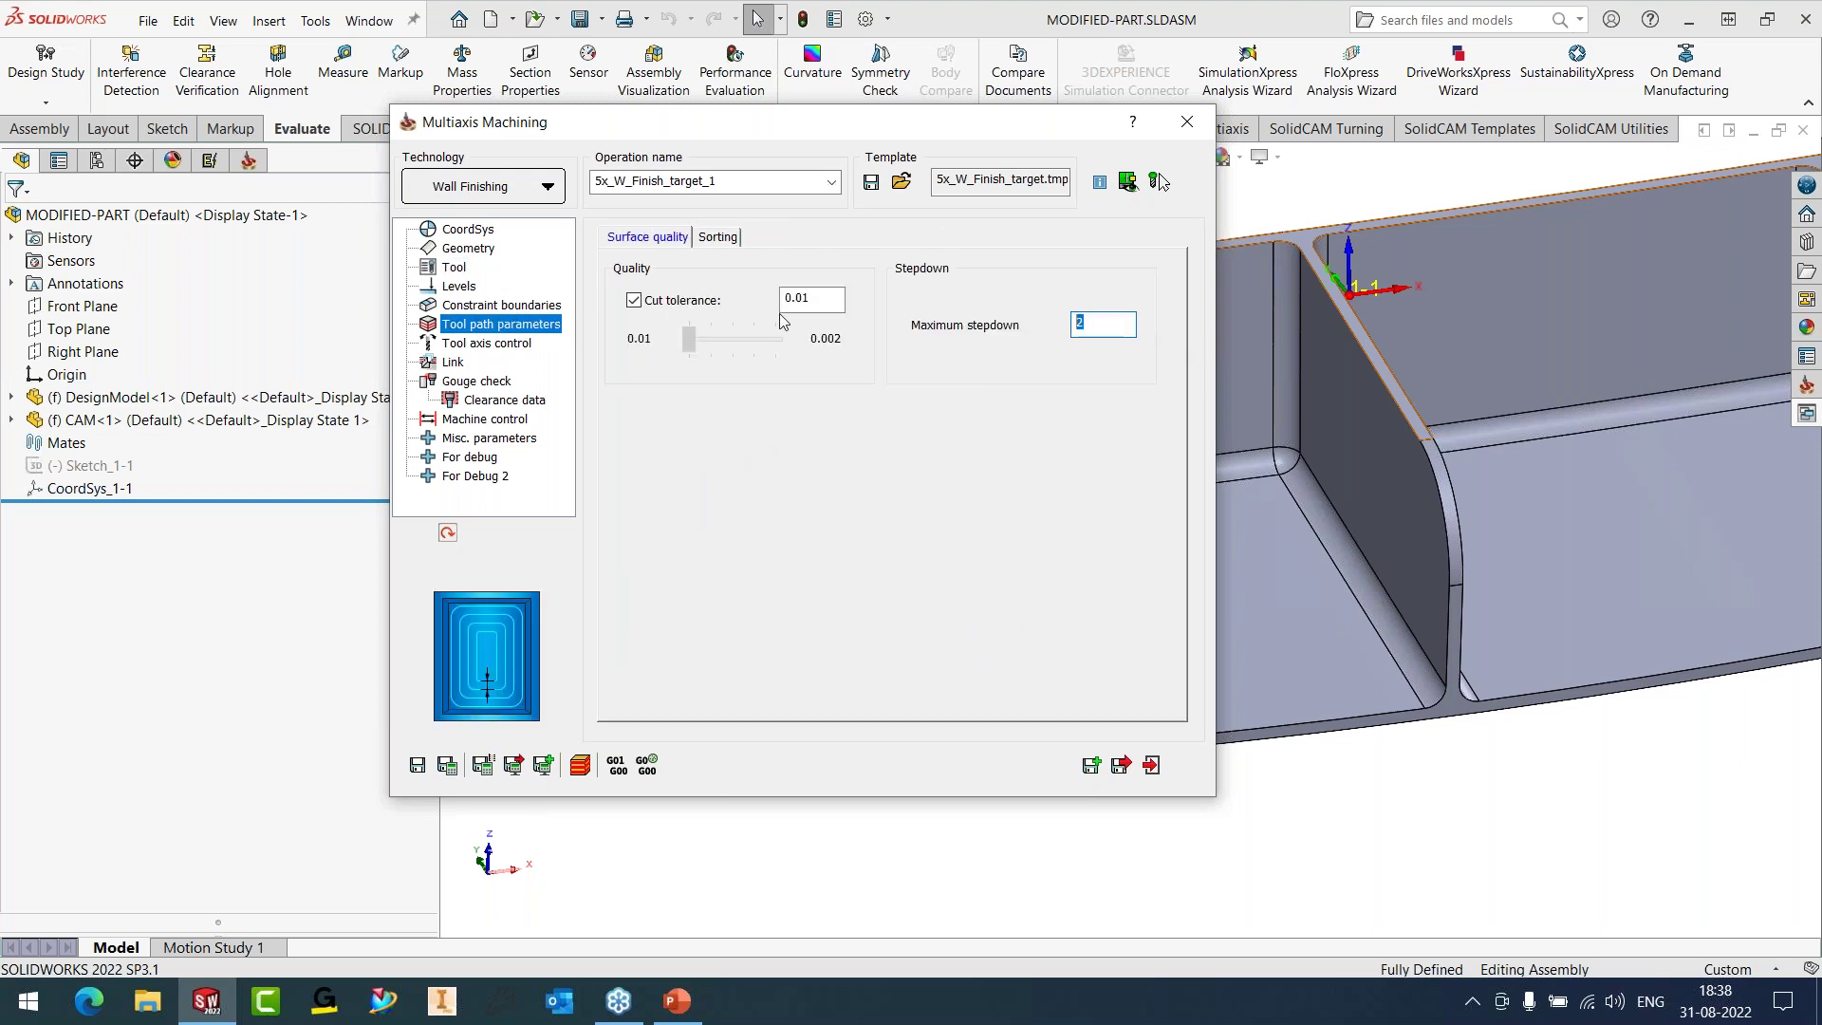
click(448, 765)
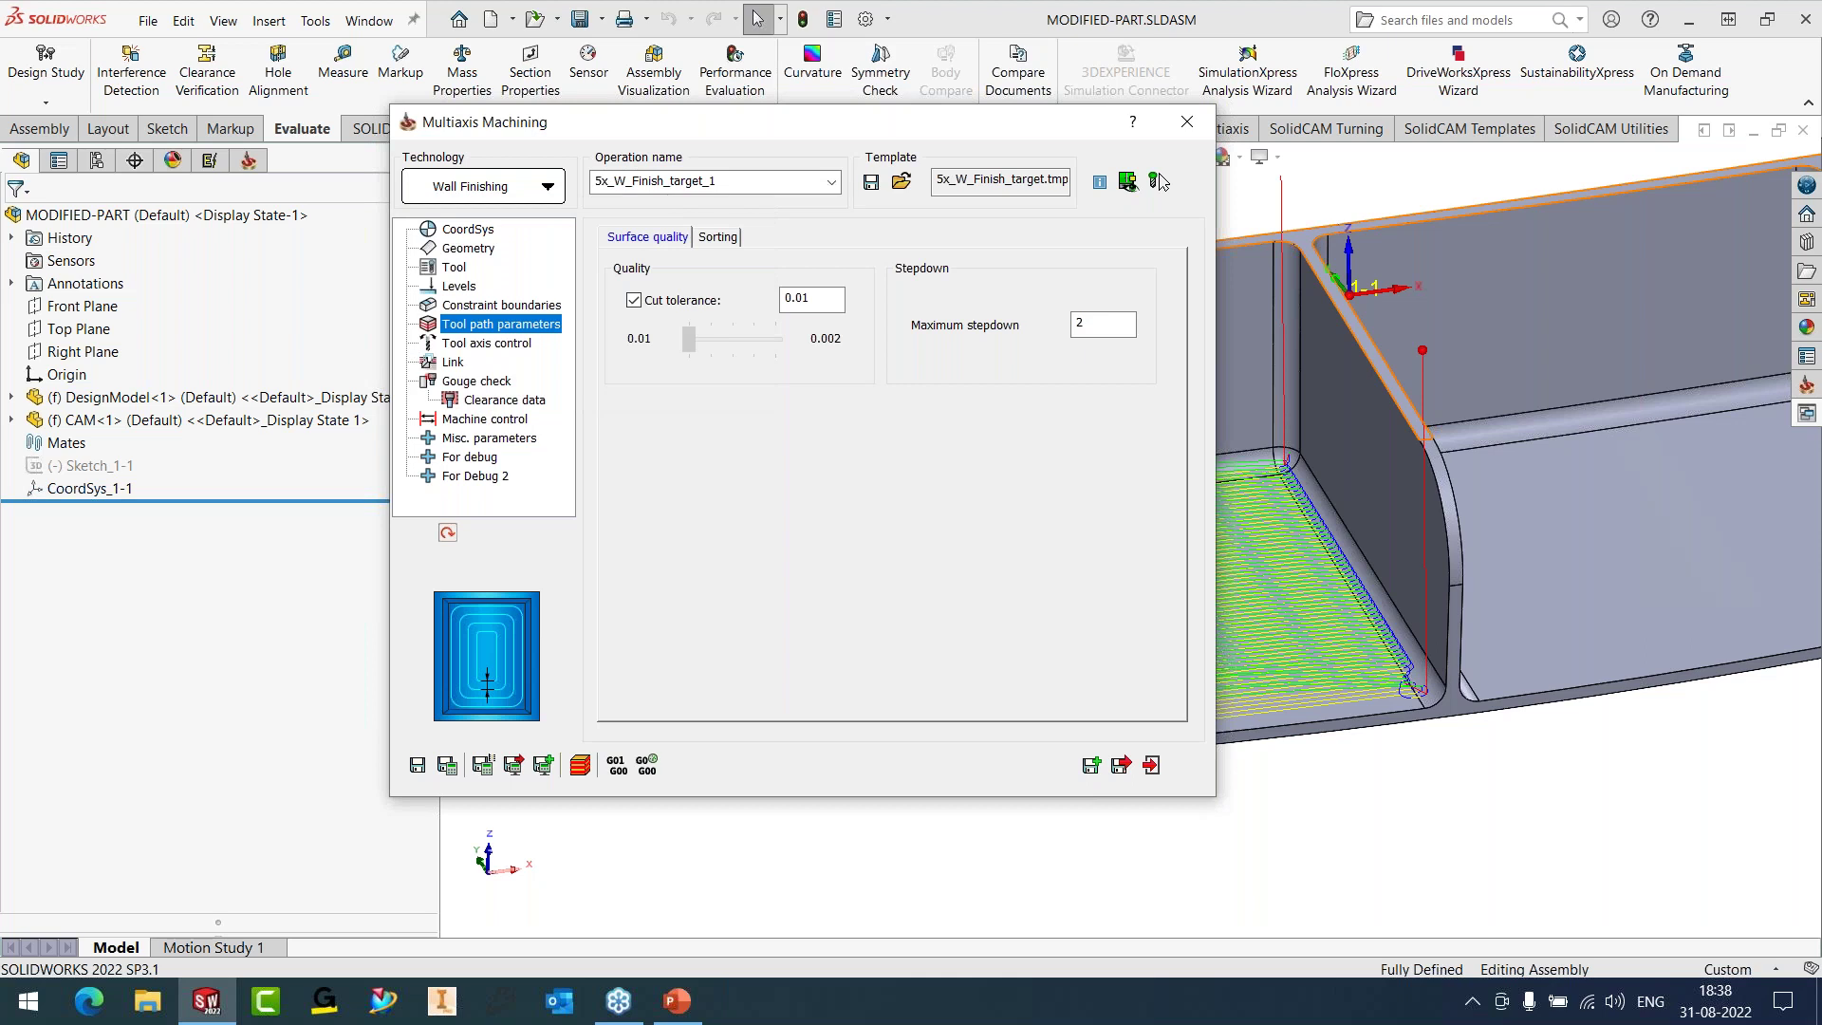
- Collapse the operation dialog and inspect the calculated tool path in the pocket from another angle
double_click(909, 122)
scroll(1234, 789, down, 3)
middle_drag(1235, 789, 1267, 634)
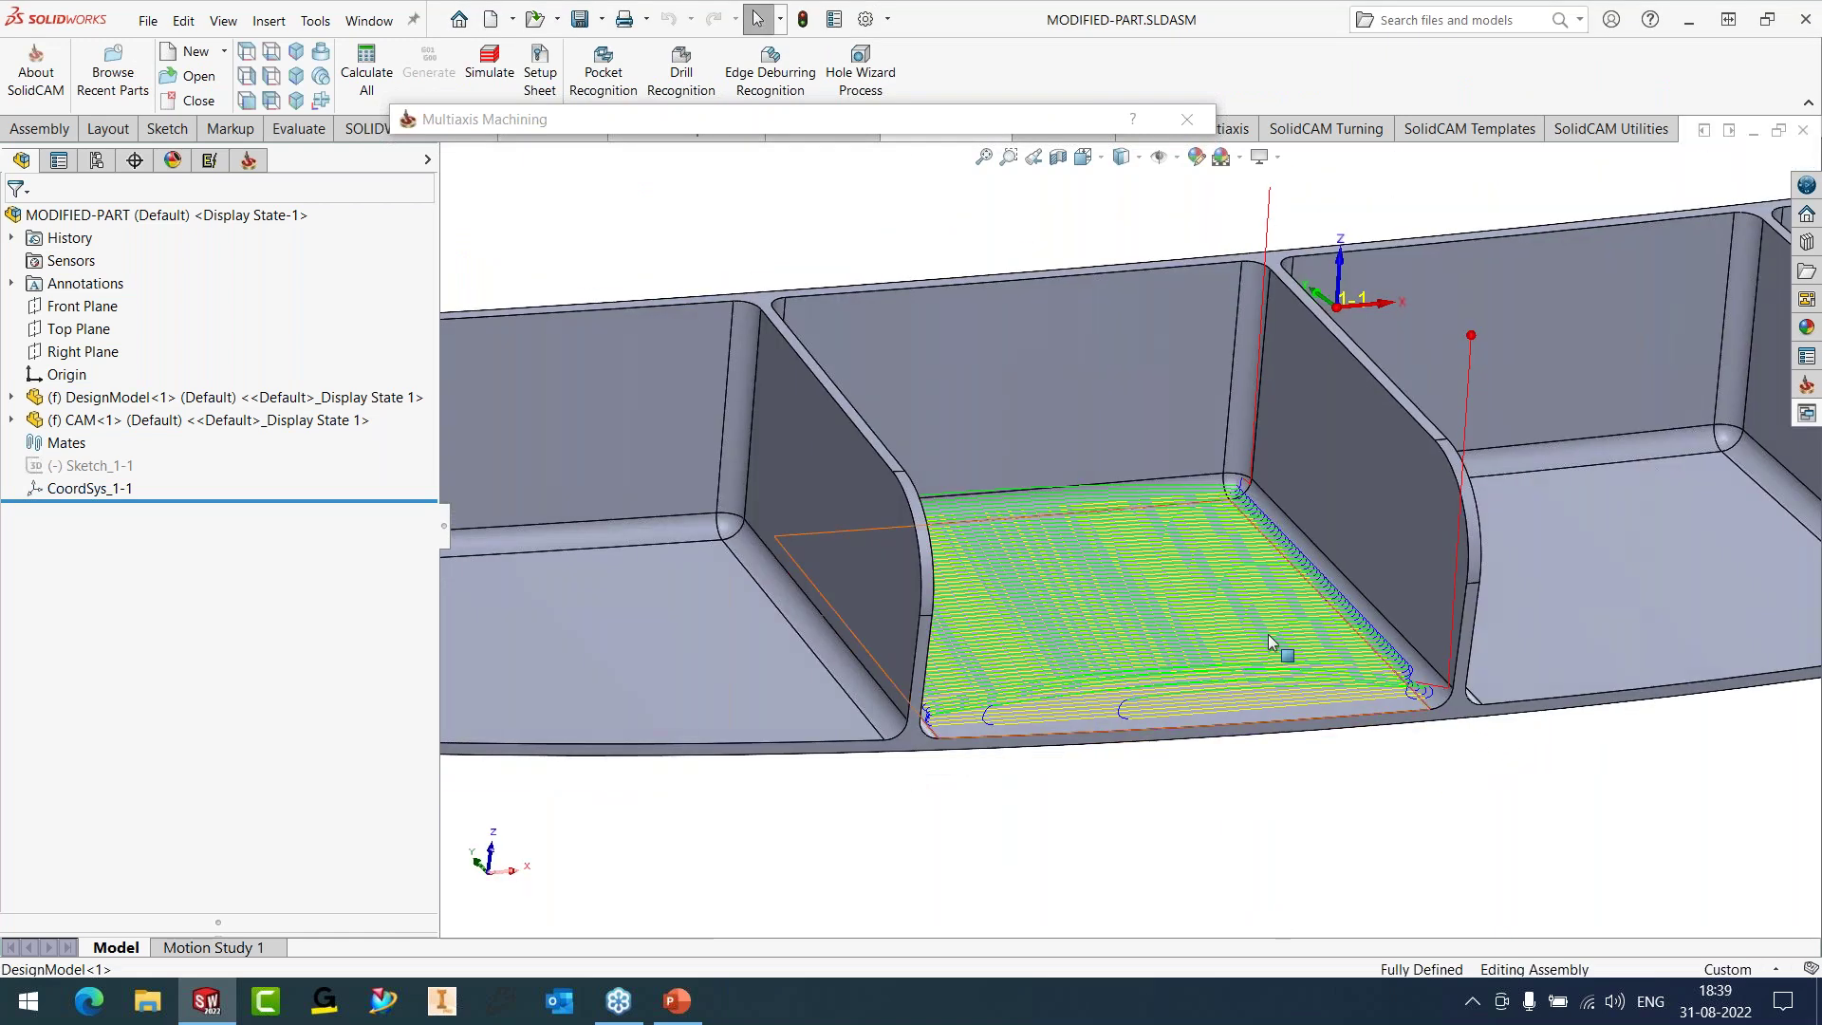
- Restore the operation dialog, open and exit its simulation, and close the operation
double_click(580, 121)
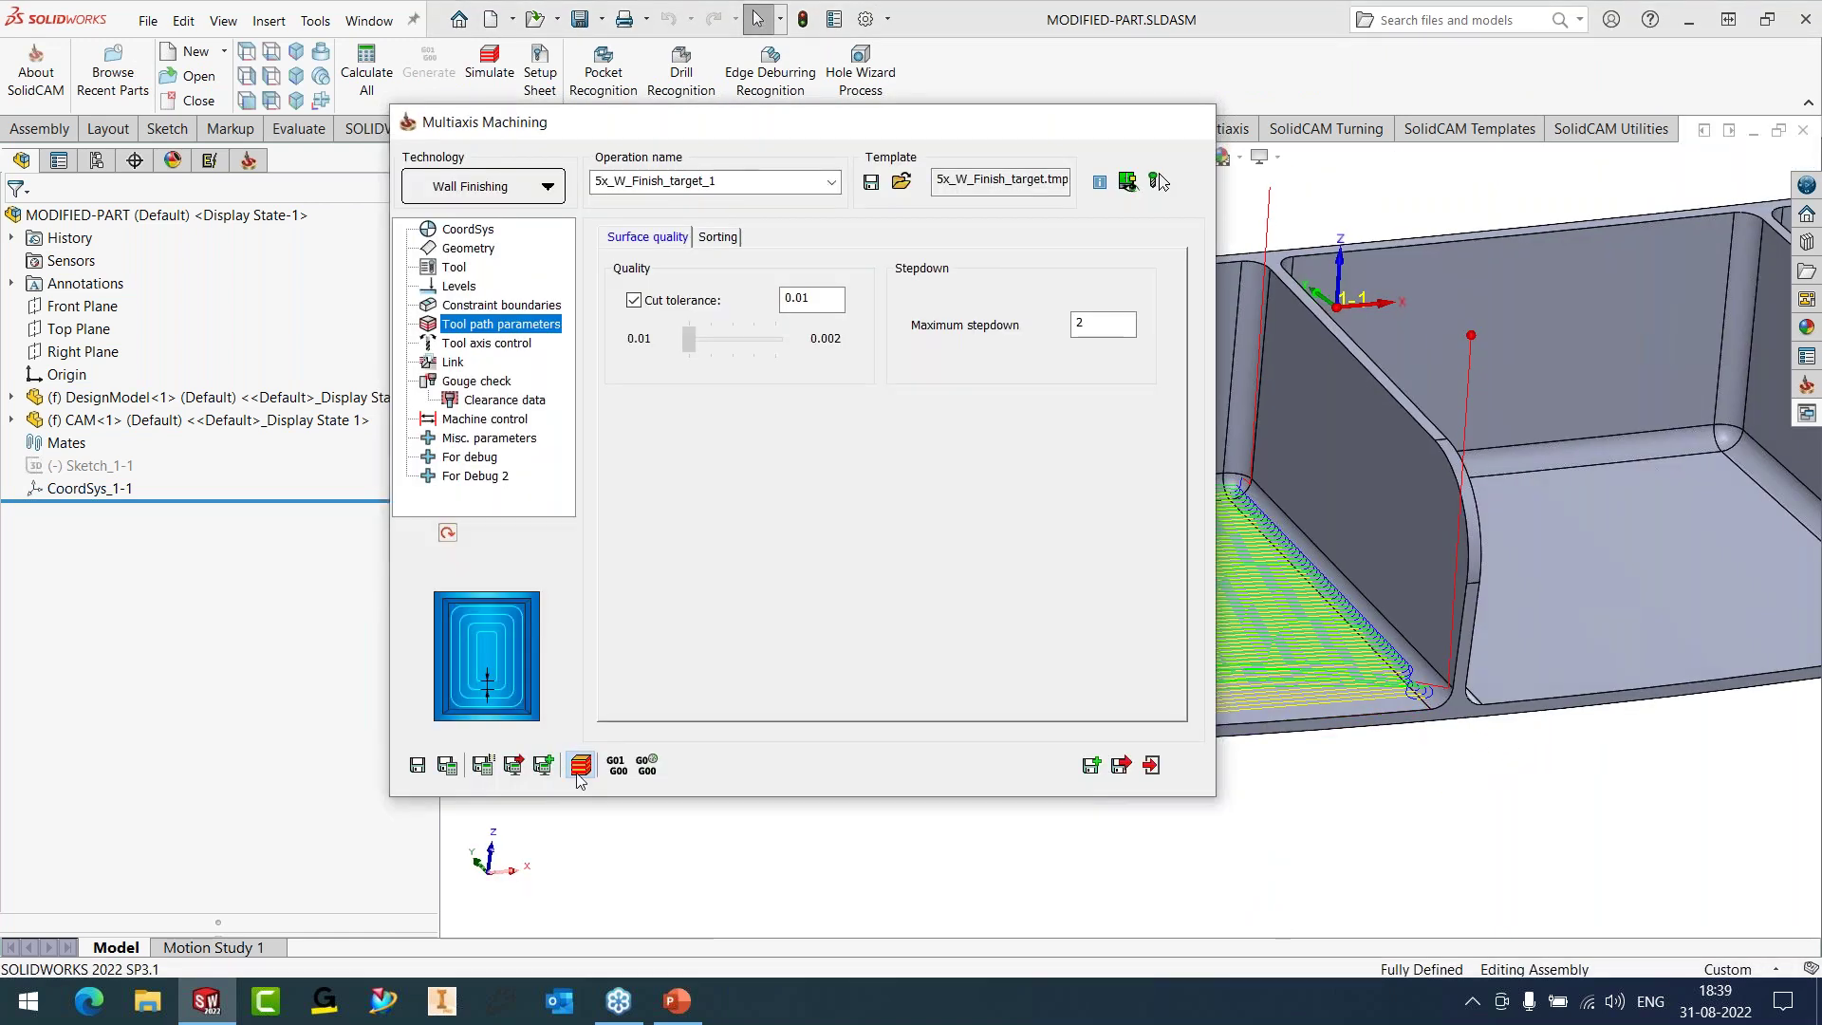
click(581, 766)
click(220, 668)
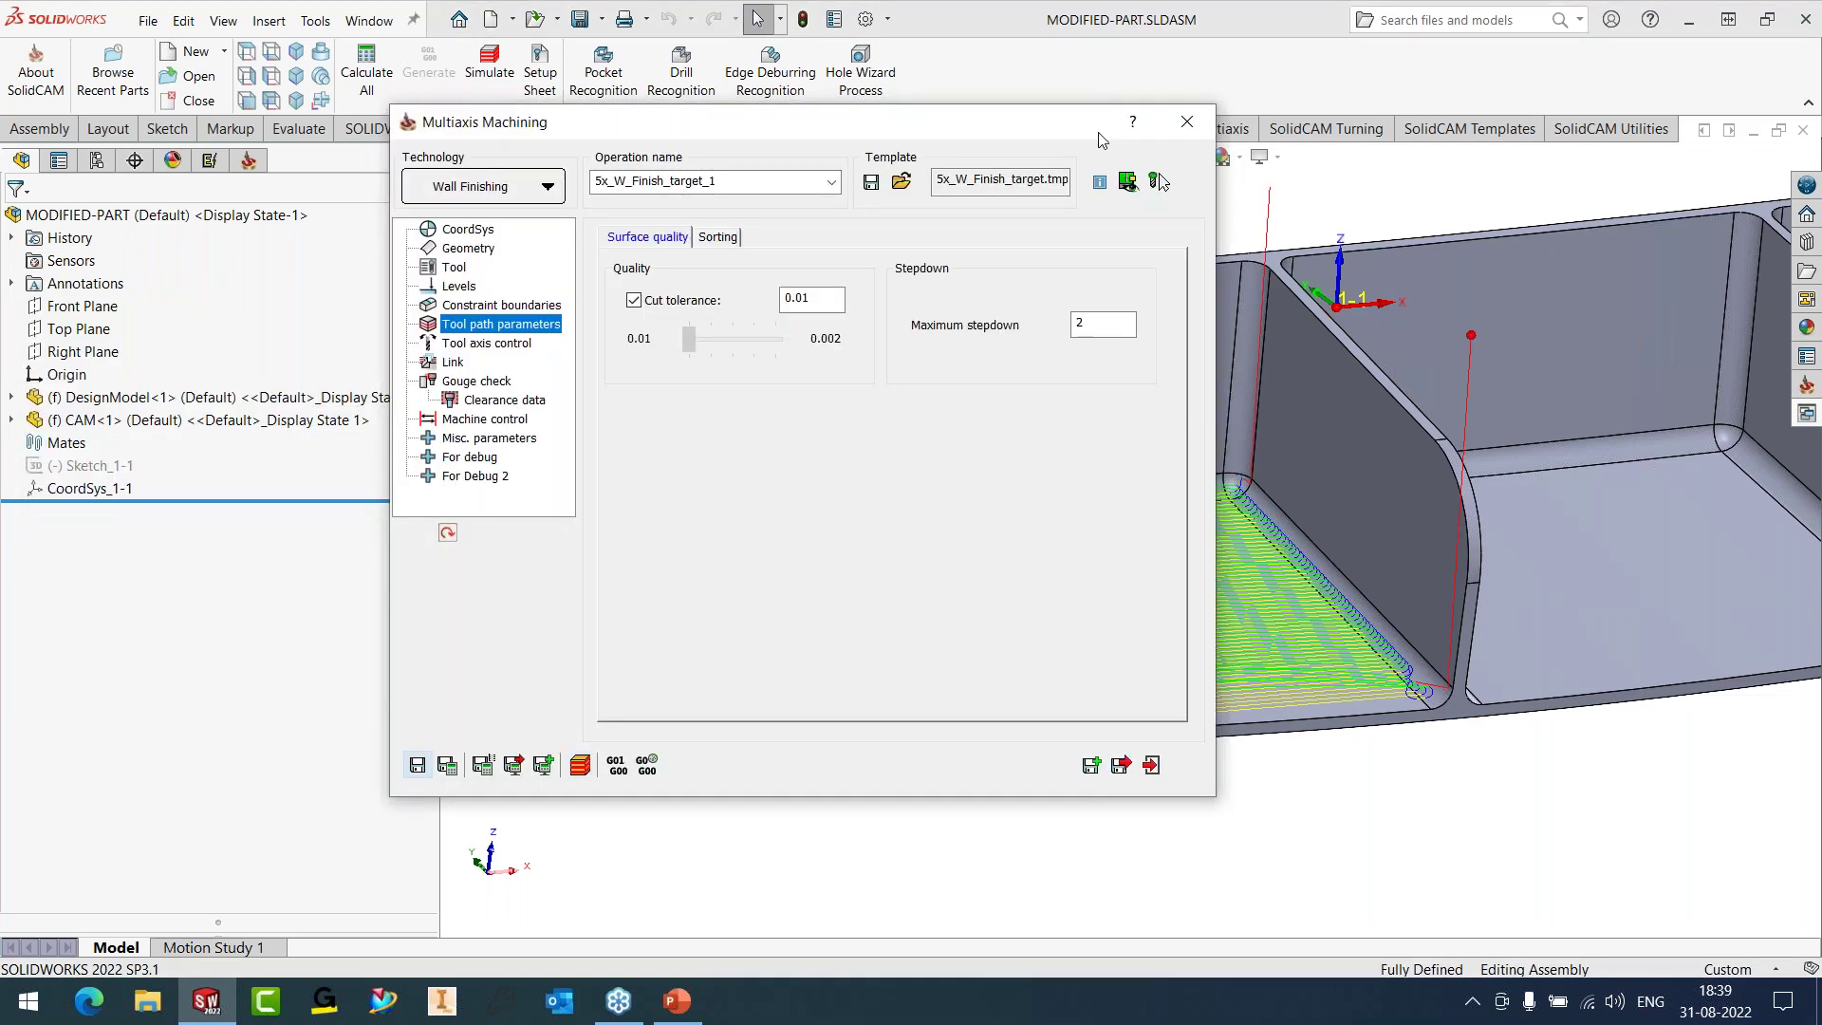
click(1186, 122)
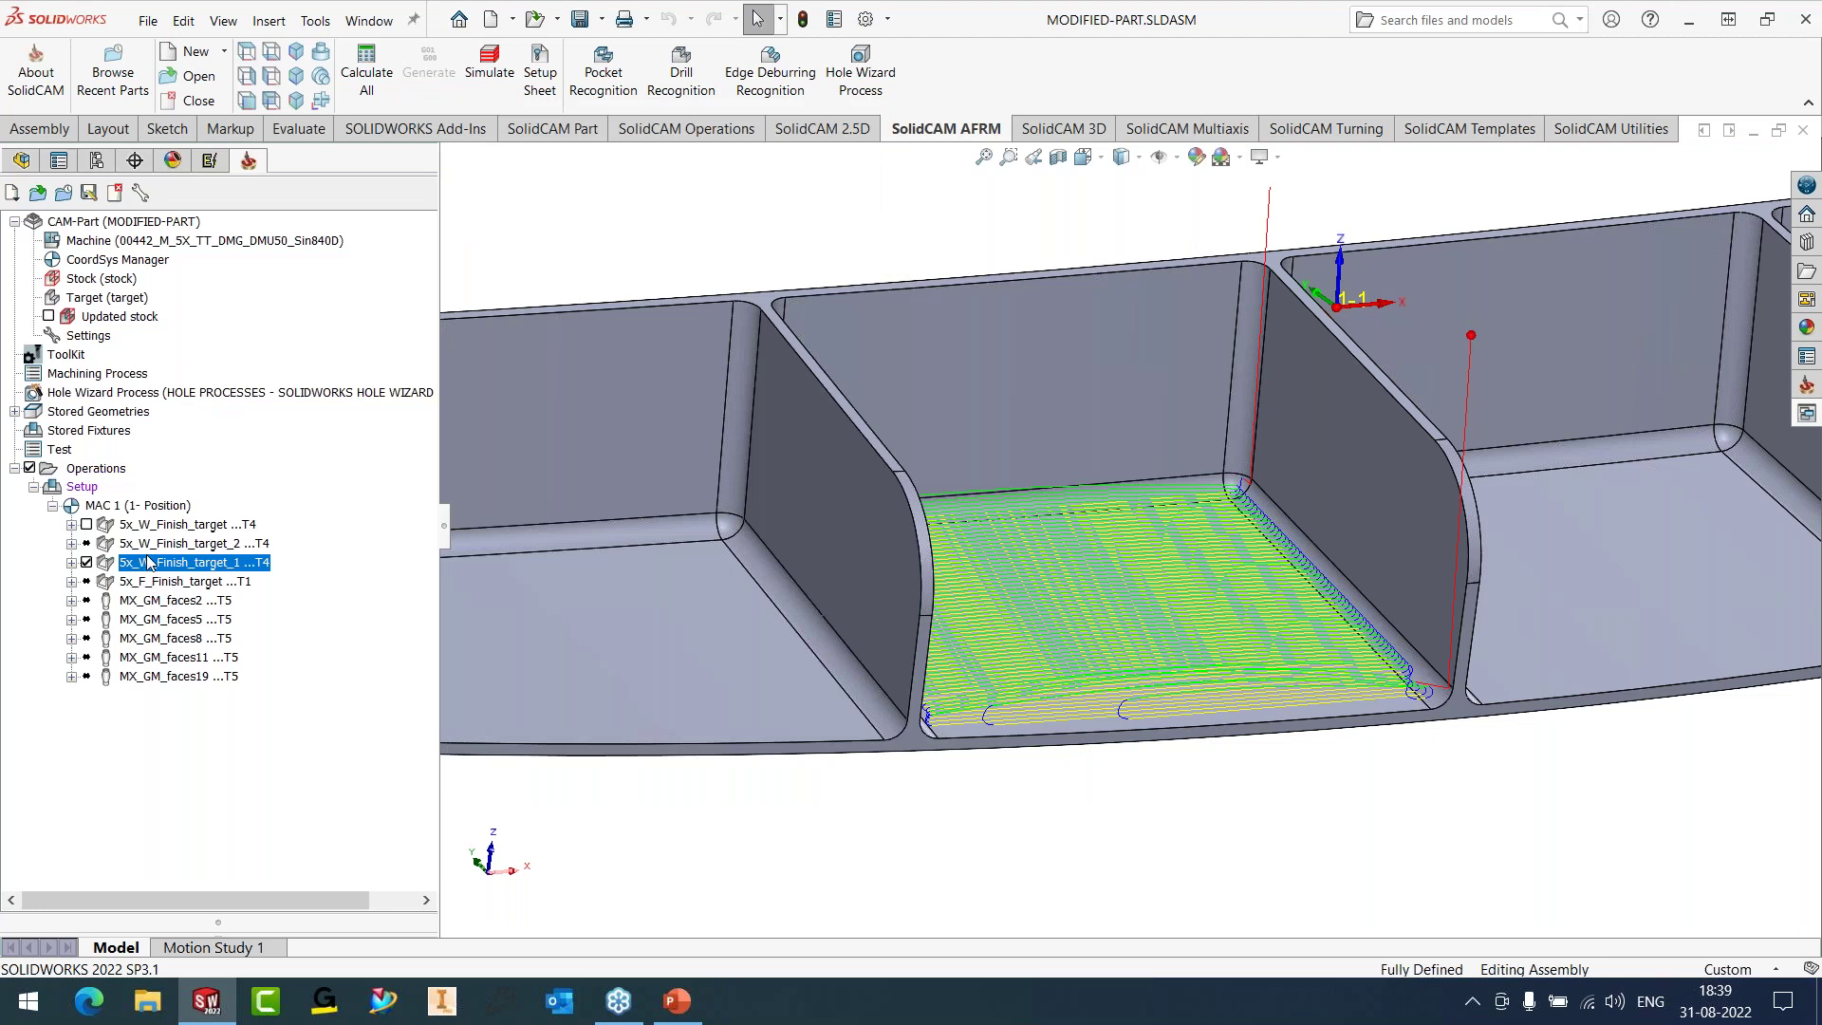
- Suppress the 5x_W_Finish_target_2 operation
right_click(146, 547)
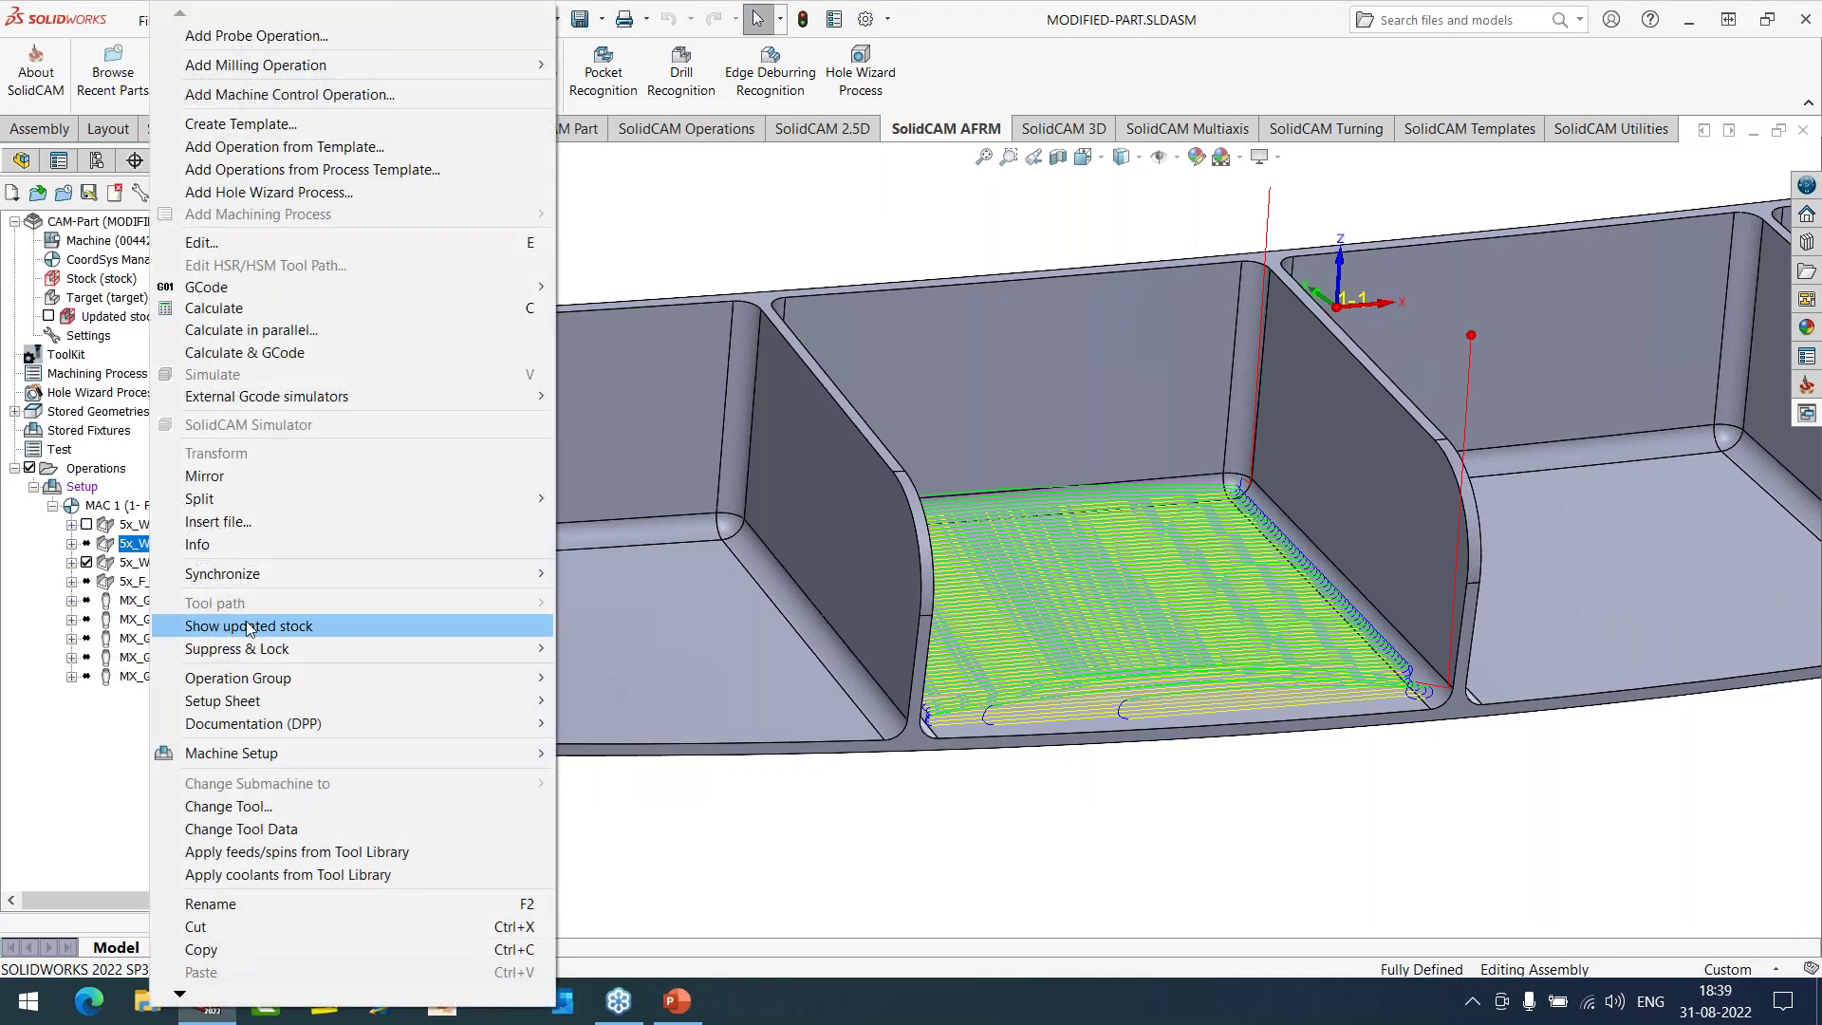
mouse_move(315, 651)
click(710, 649)
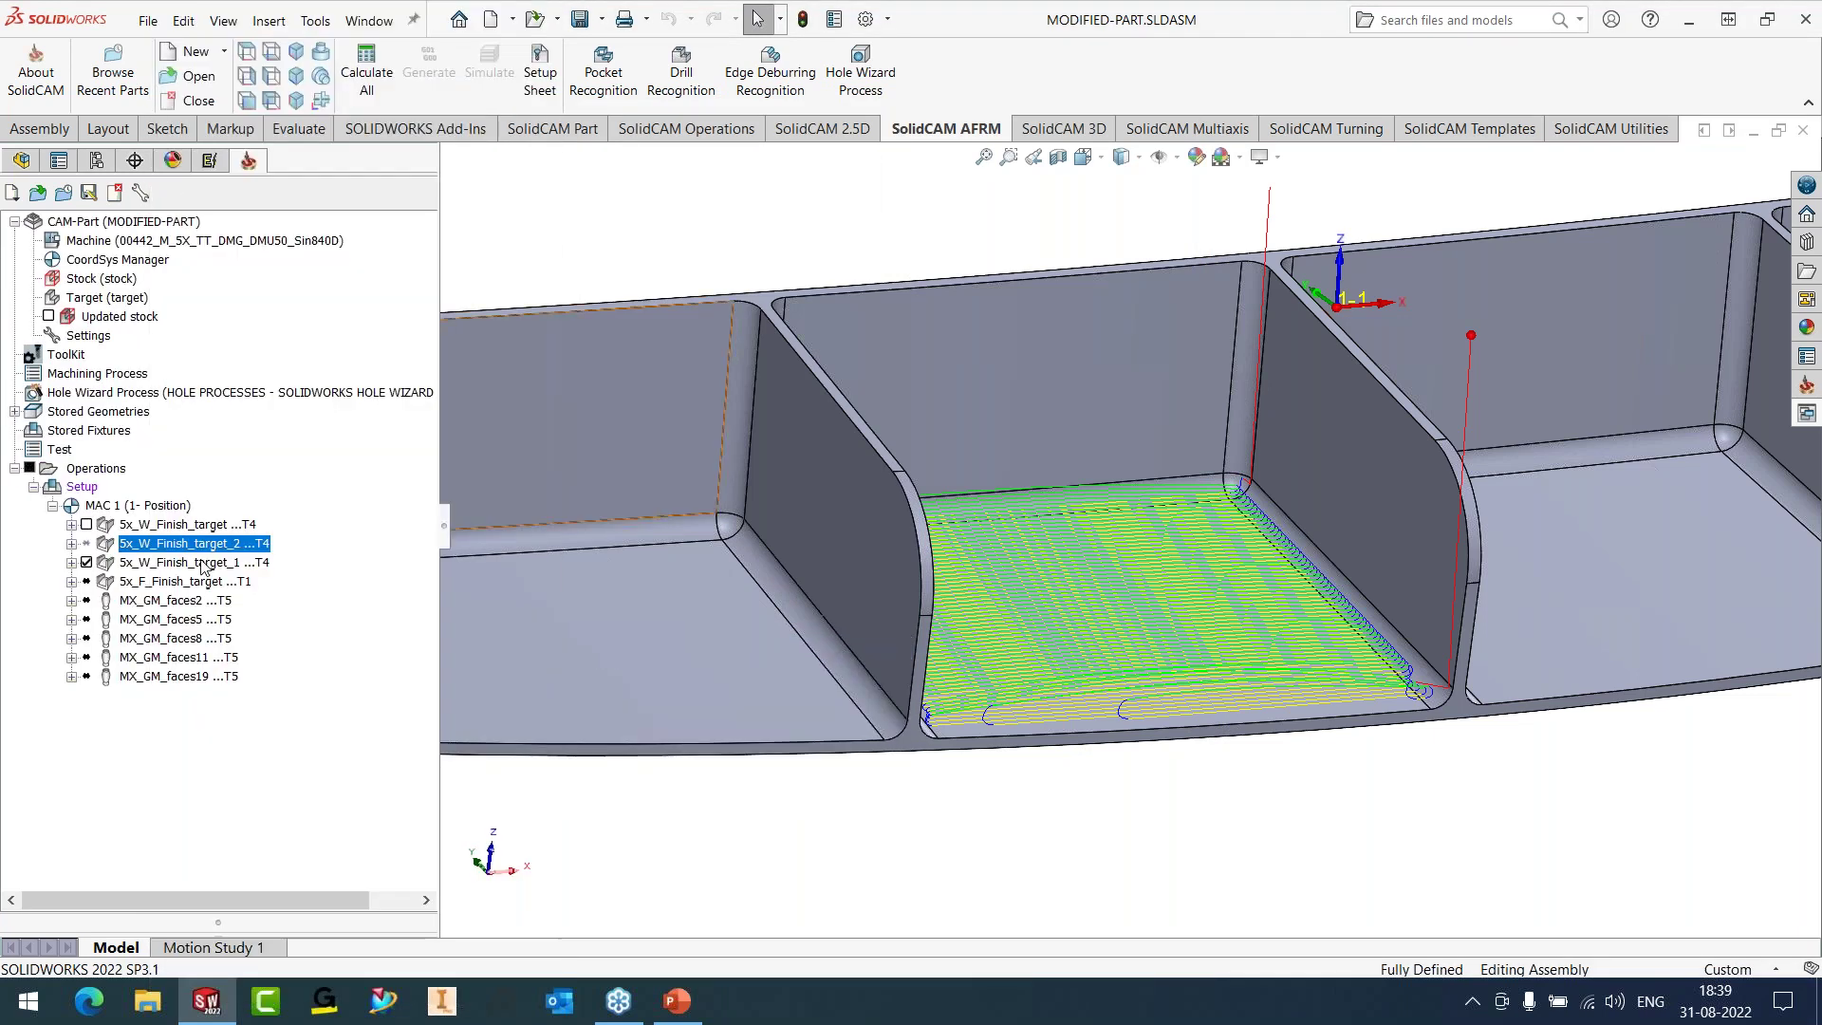
- Simulate 5x_W_Finish_target_1 in SolidVerify with a close view of the pockets
right_click(189, 564)
click(239, 374)
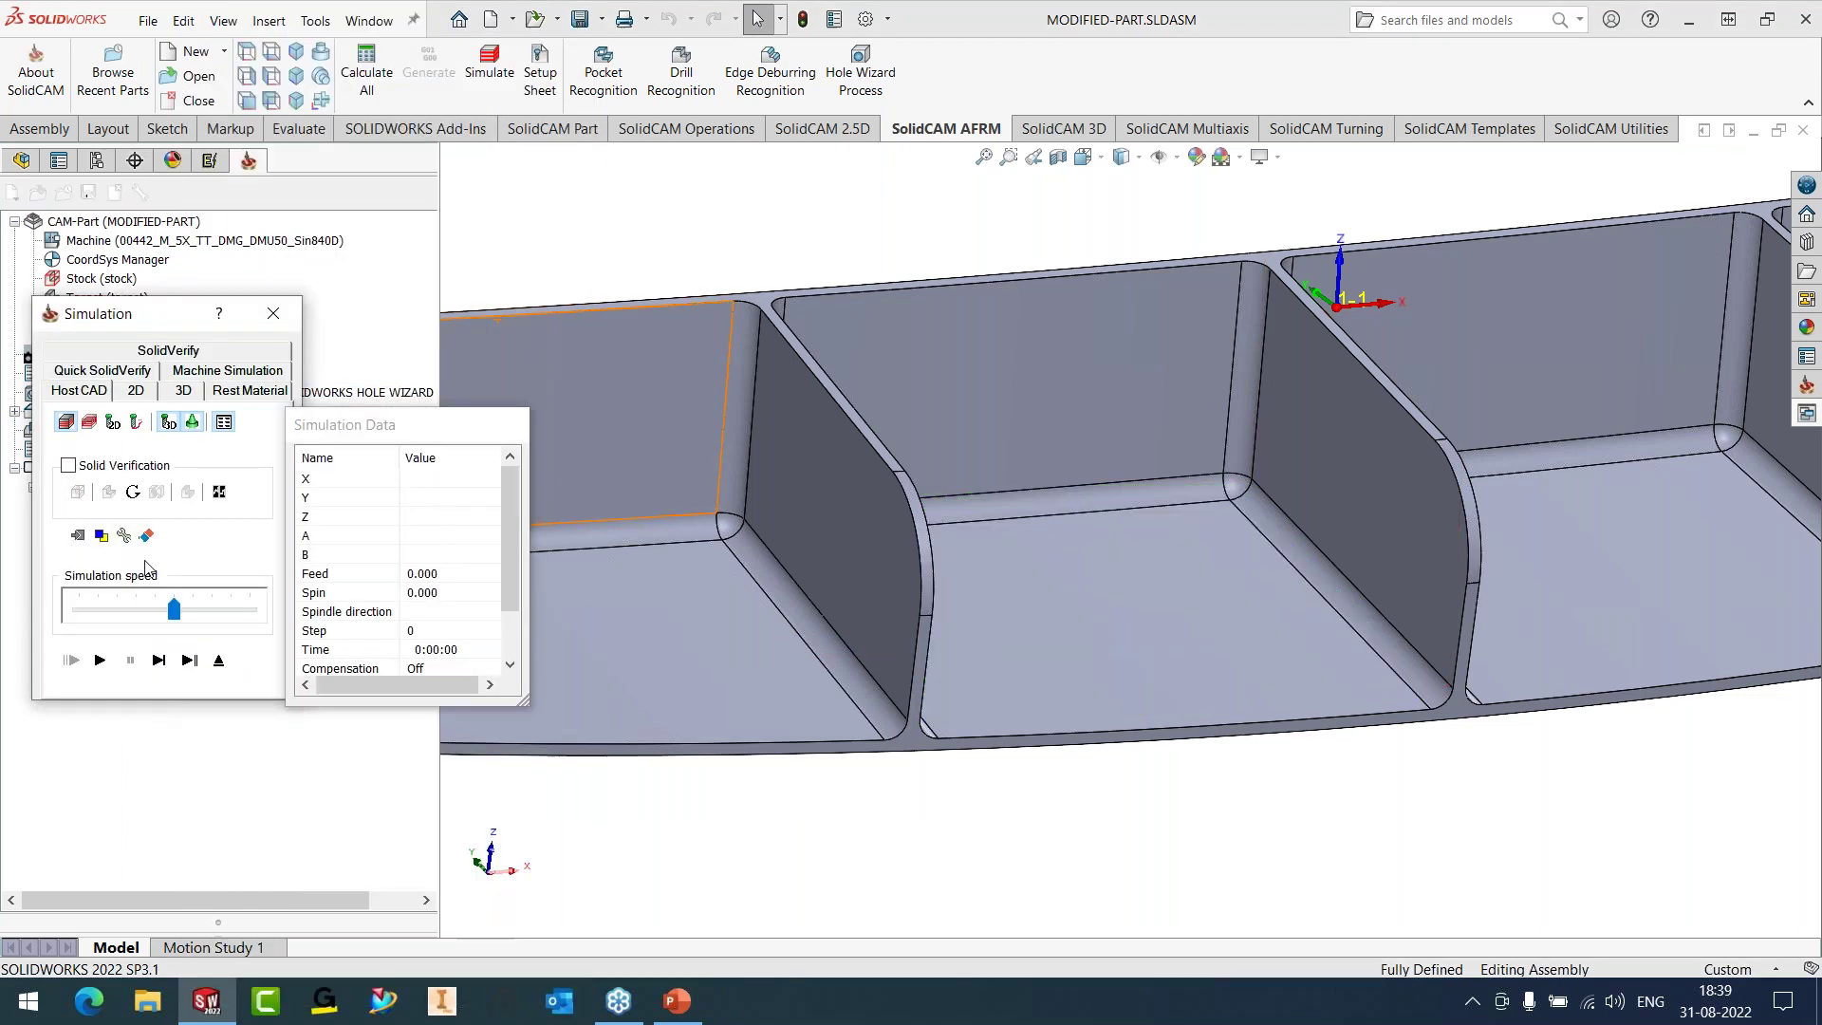
click(184, 352)
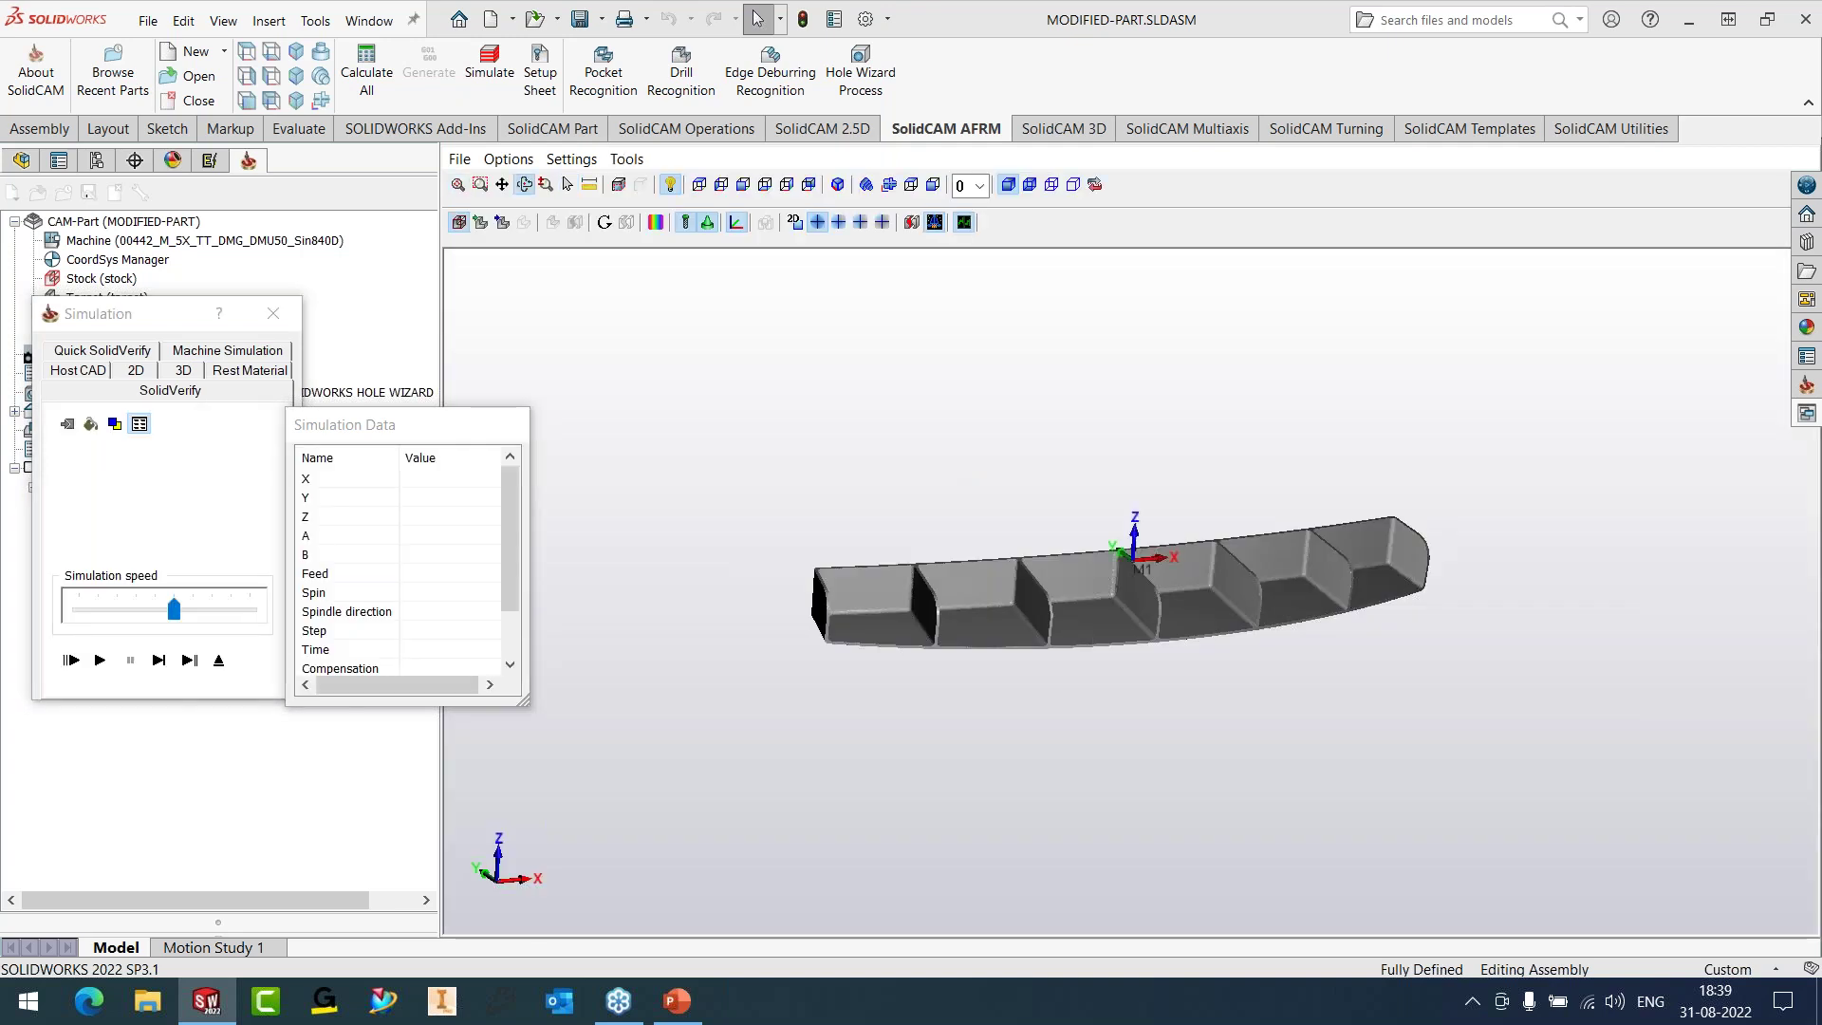
drag(1082, 630, 1098, 646)
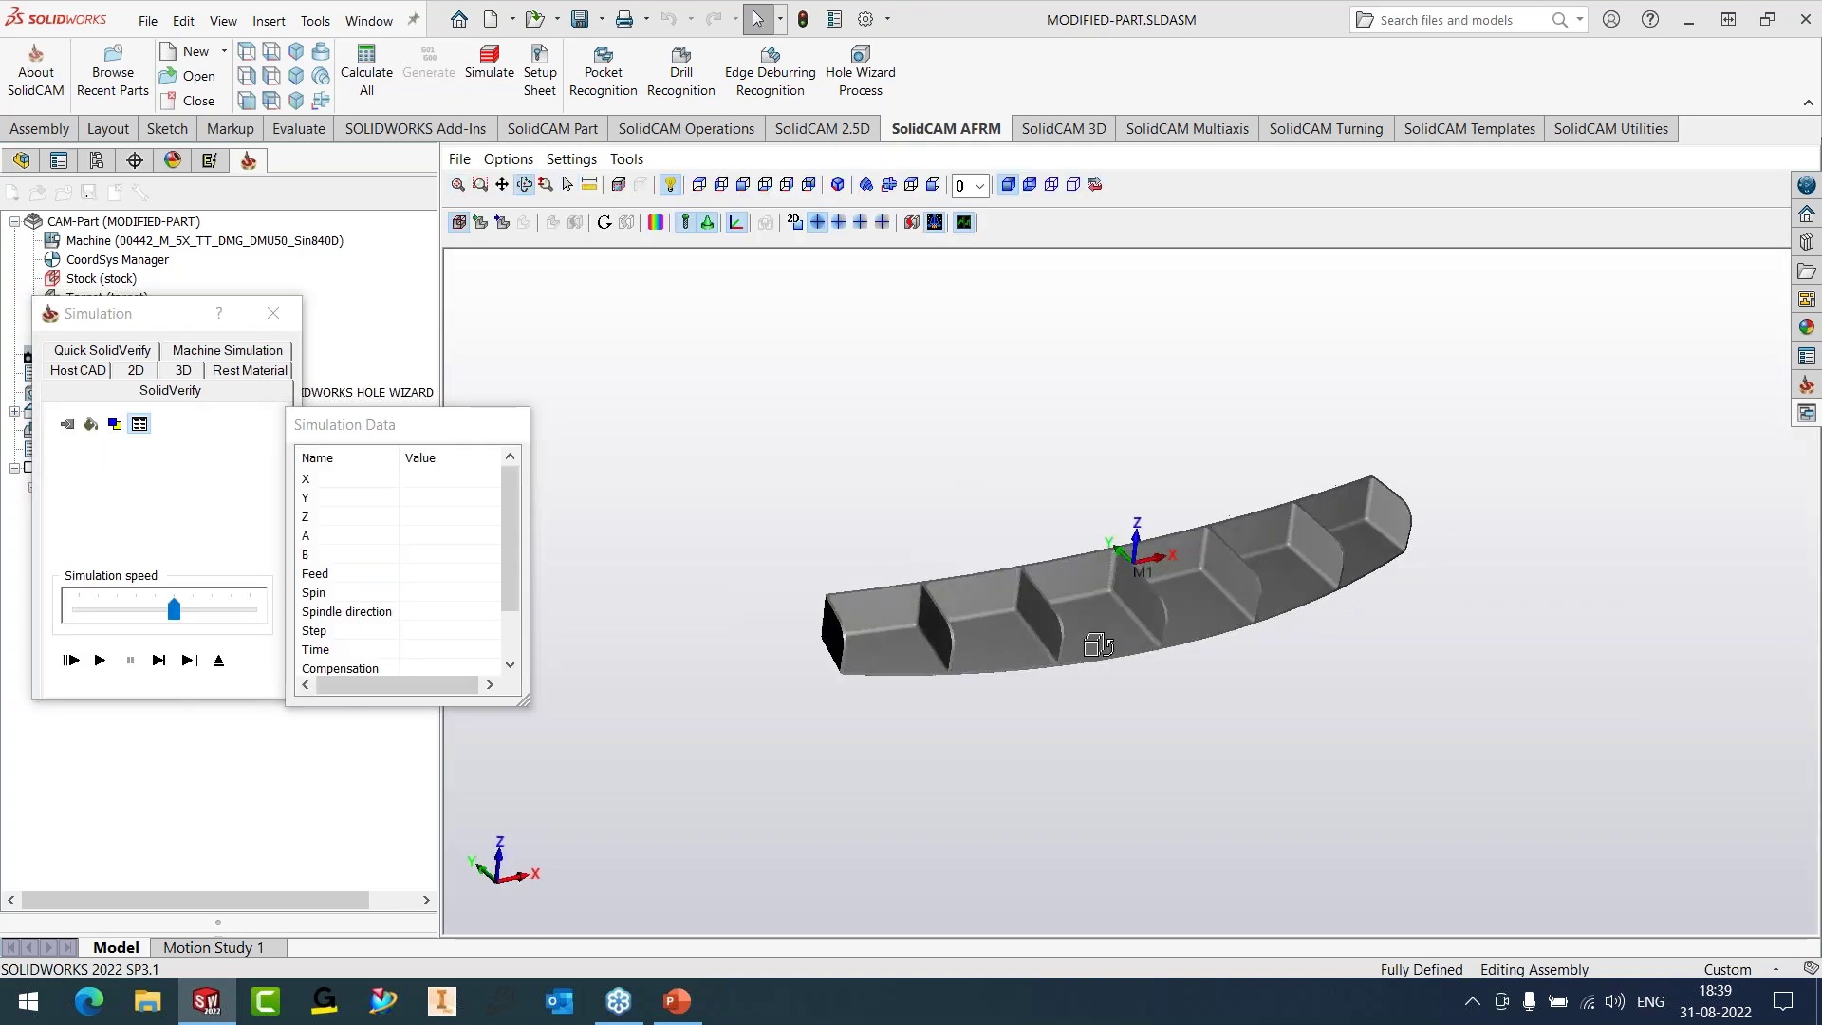
scroll(1101, 628, up, 6)
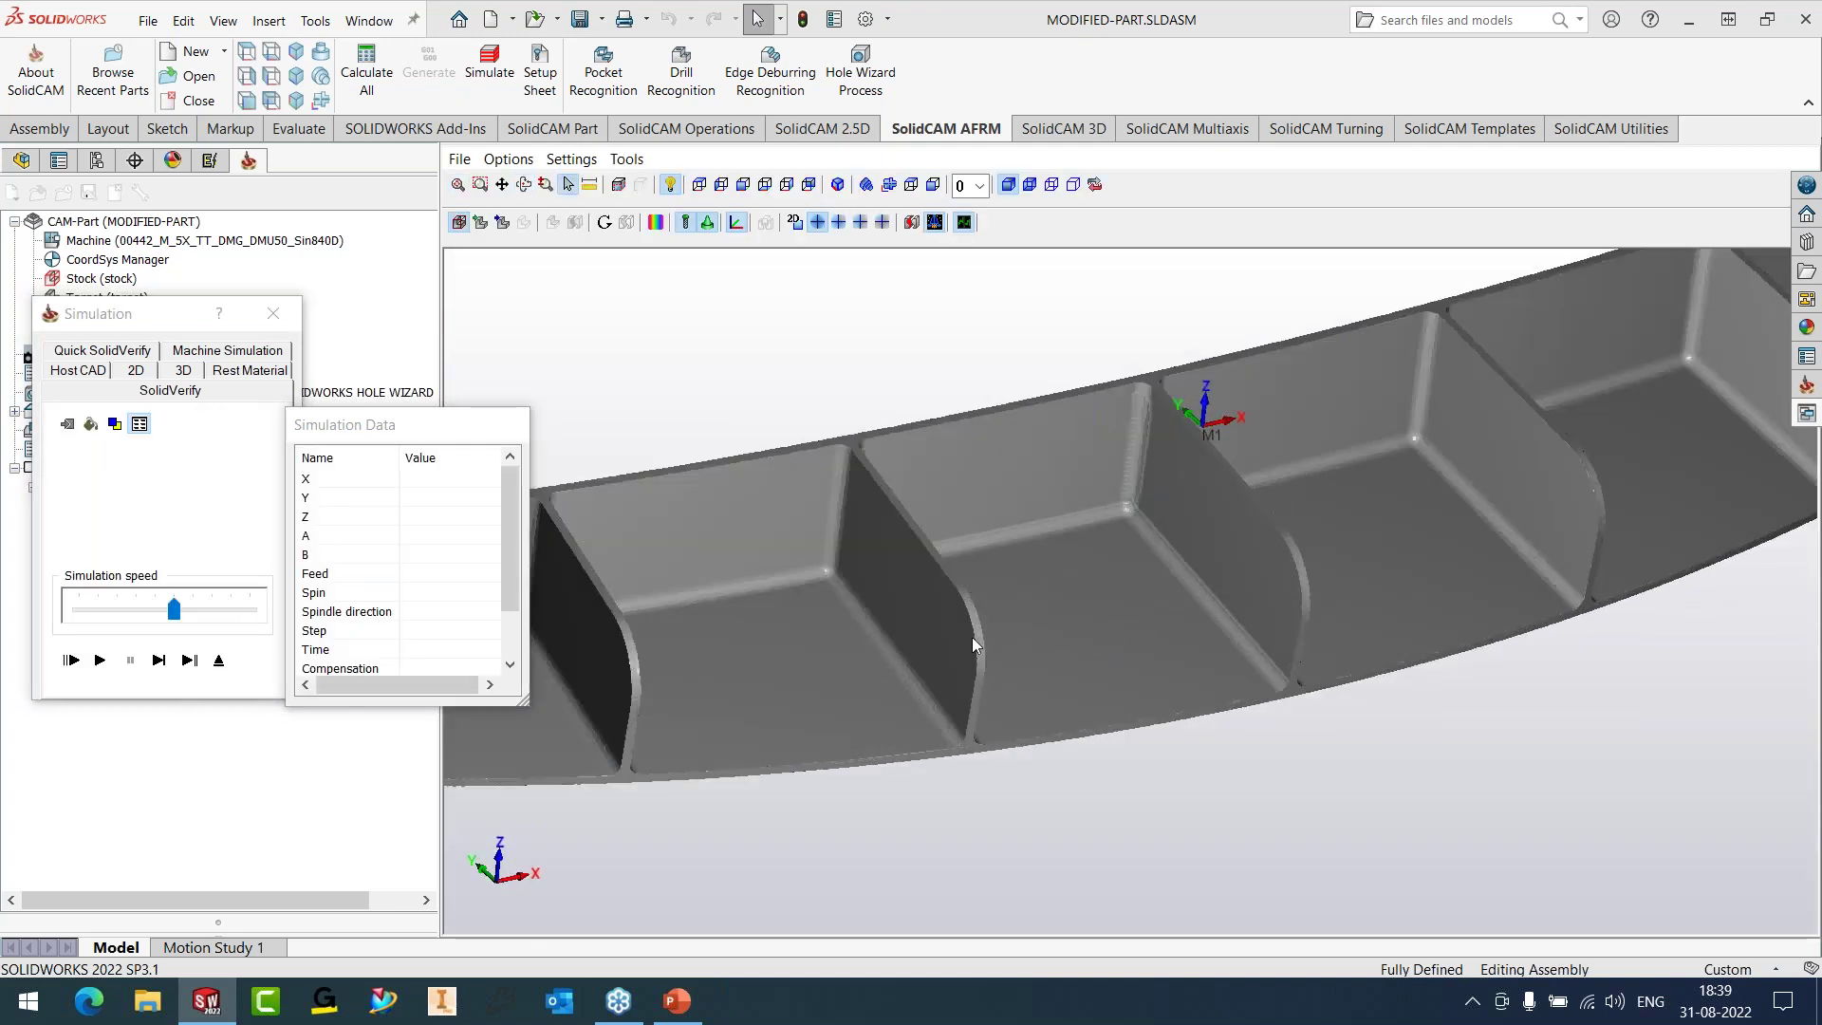
click(99, 660)
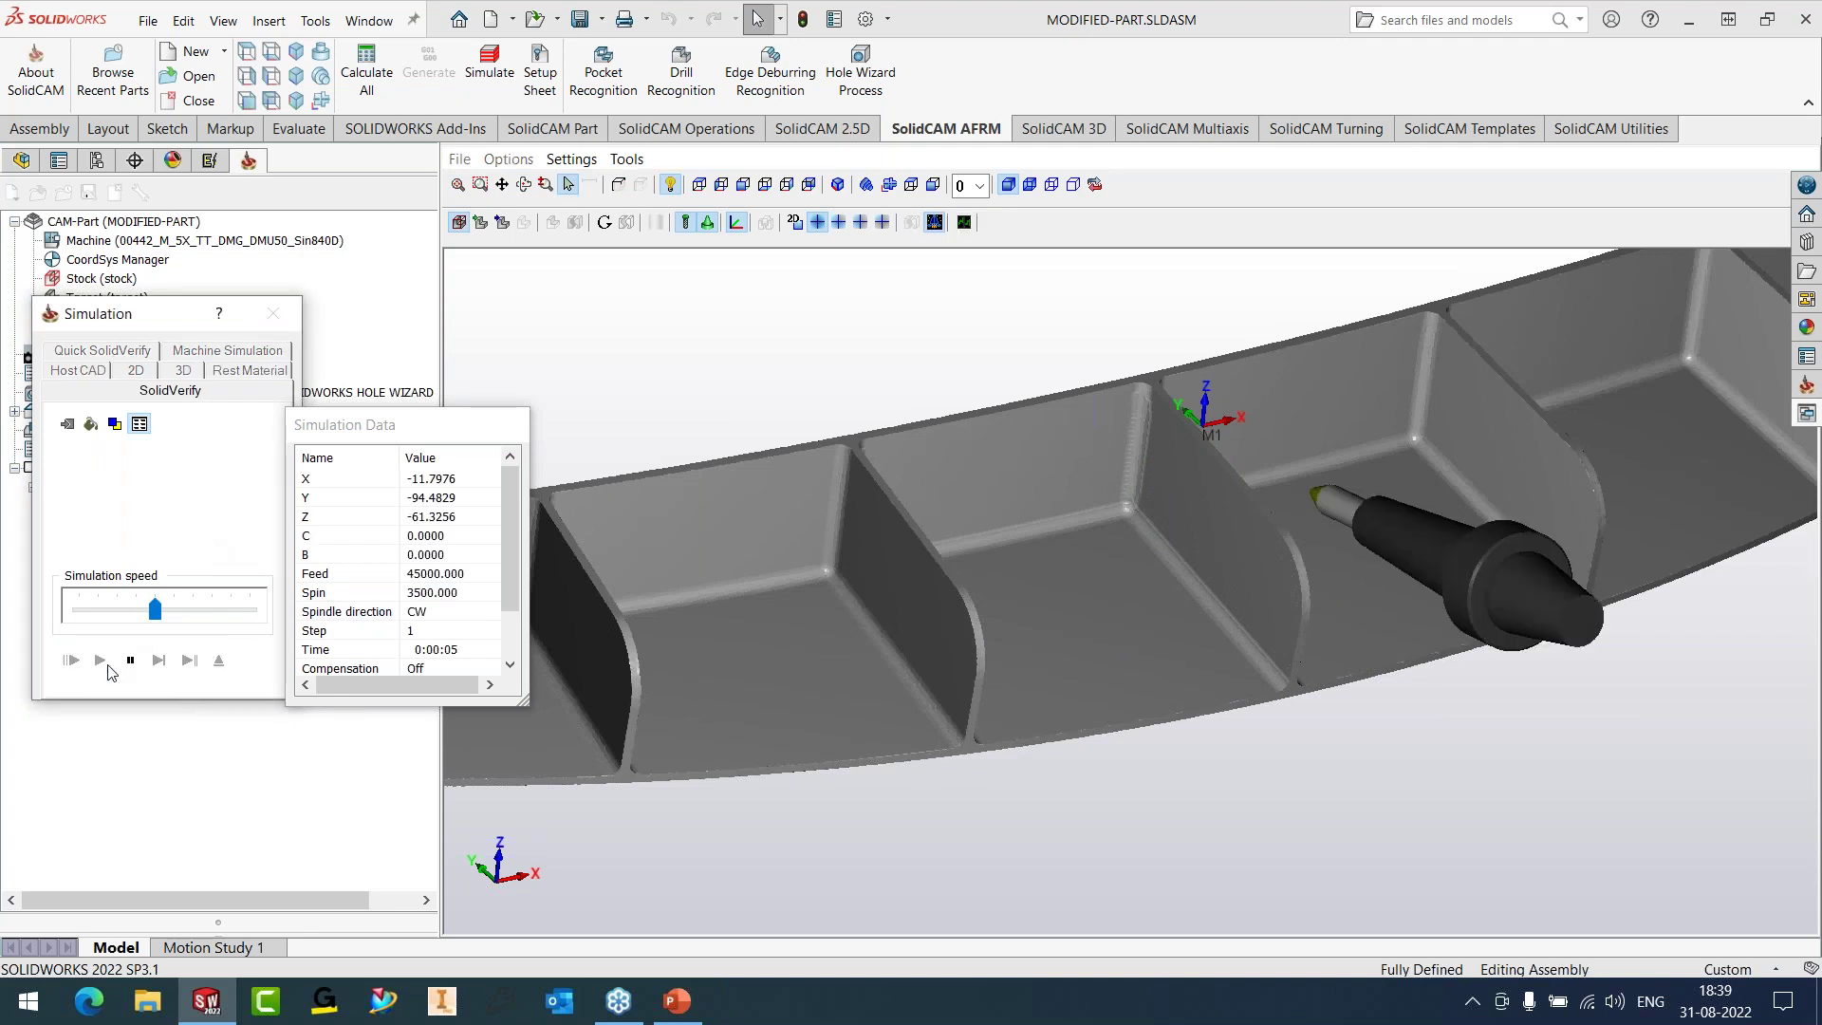
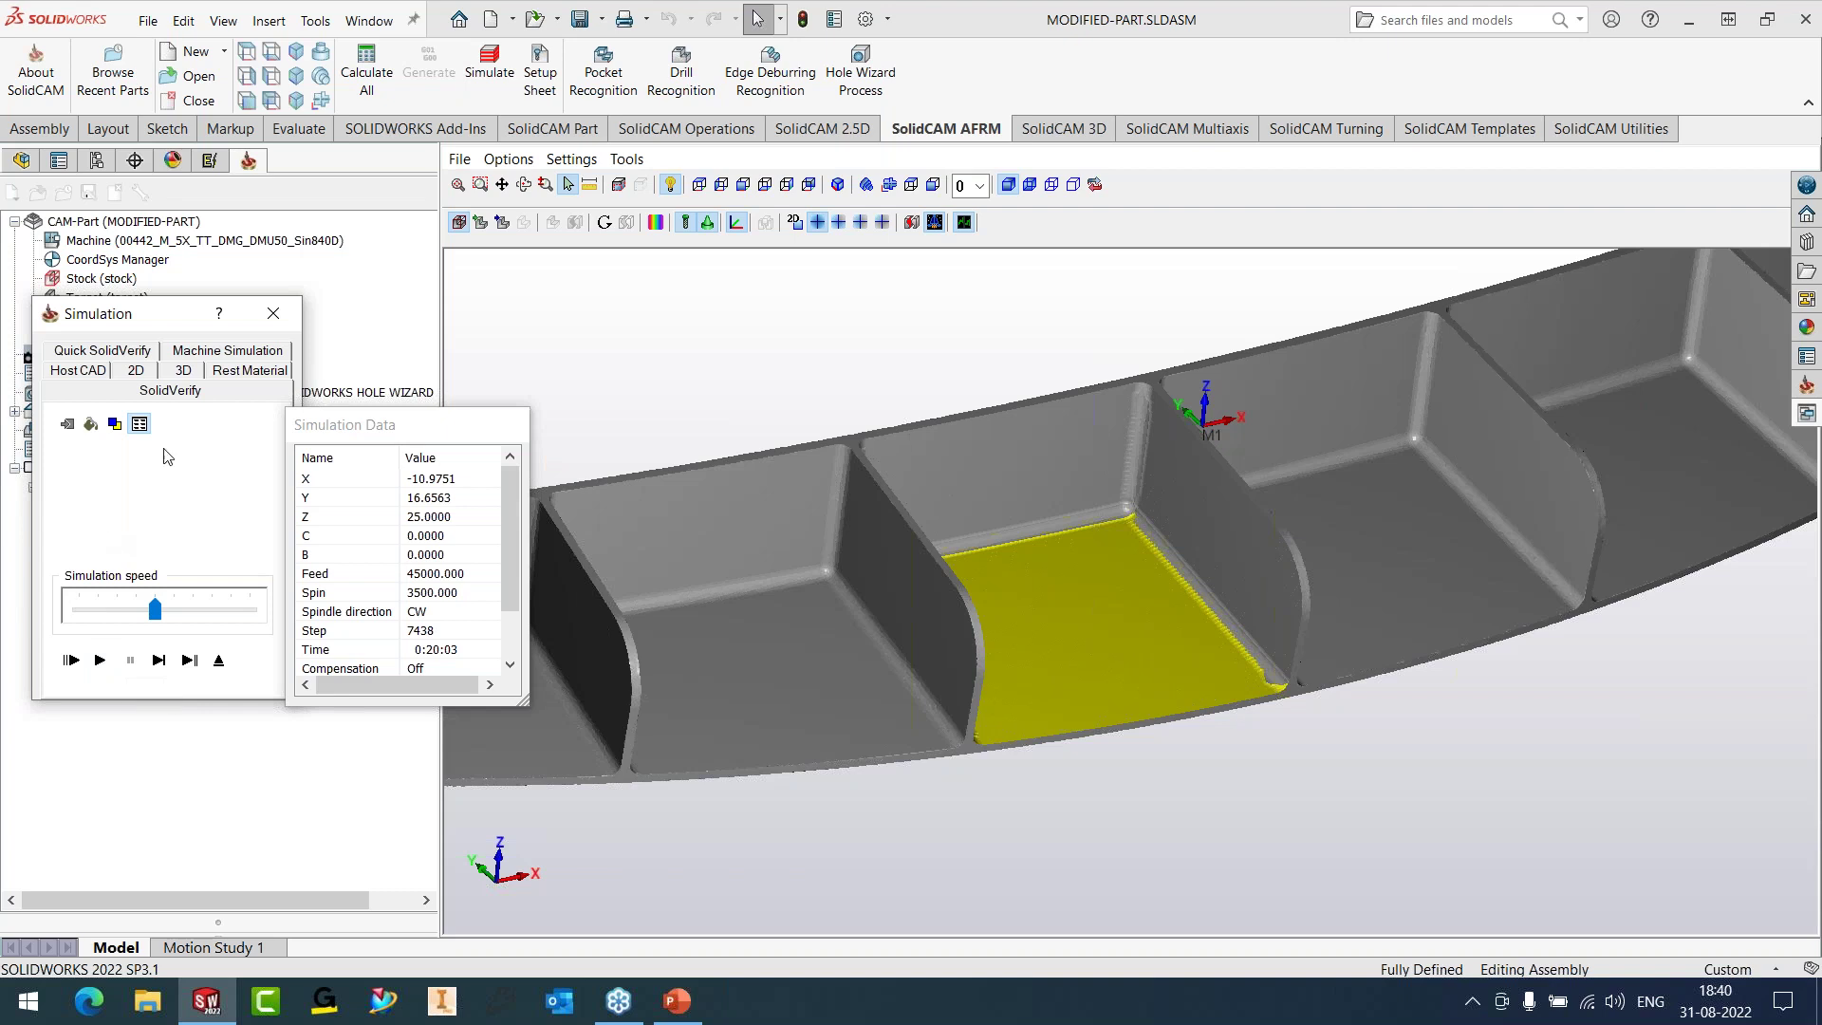
- Inspect the machined pocket, exit the simulation, and hide the tool path of 5x_W_Finish_target_1
mouse_move(1096, 670)
middle_down()
mouse_move(1006, 664)
mouse_move(1091, 658)
middle_up()
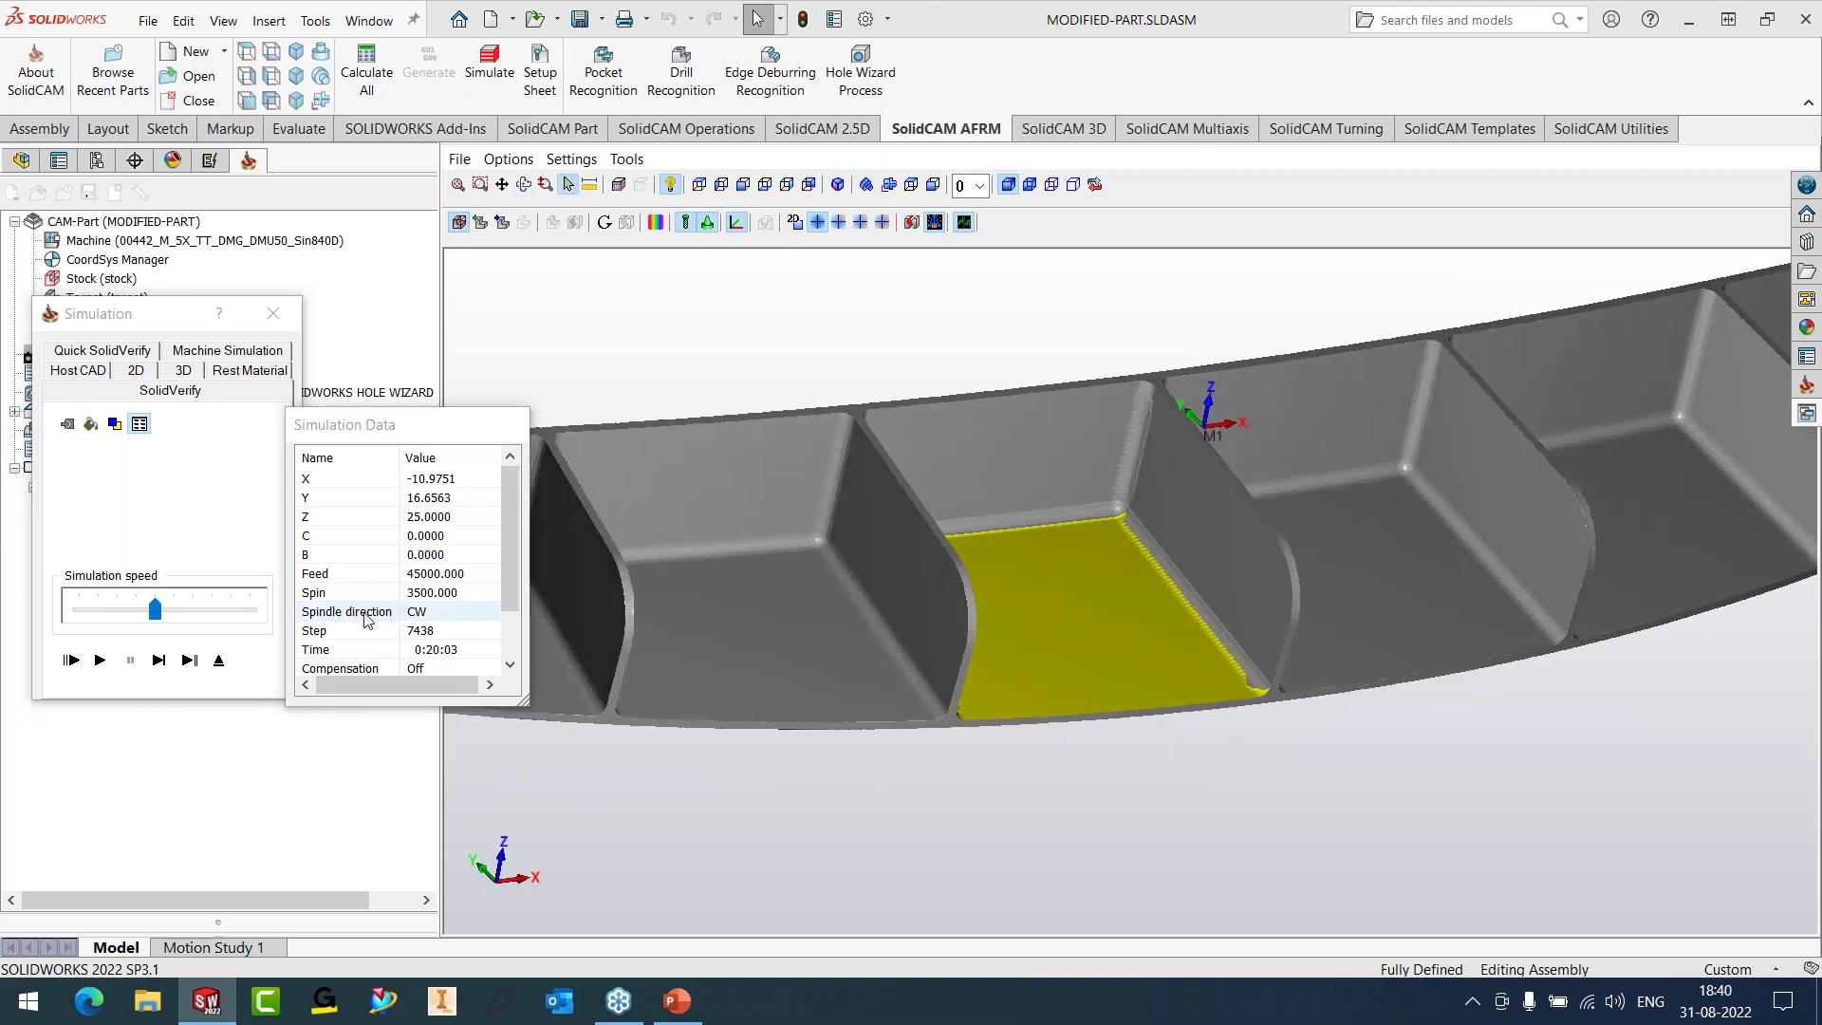
click(218, 659)
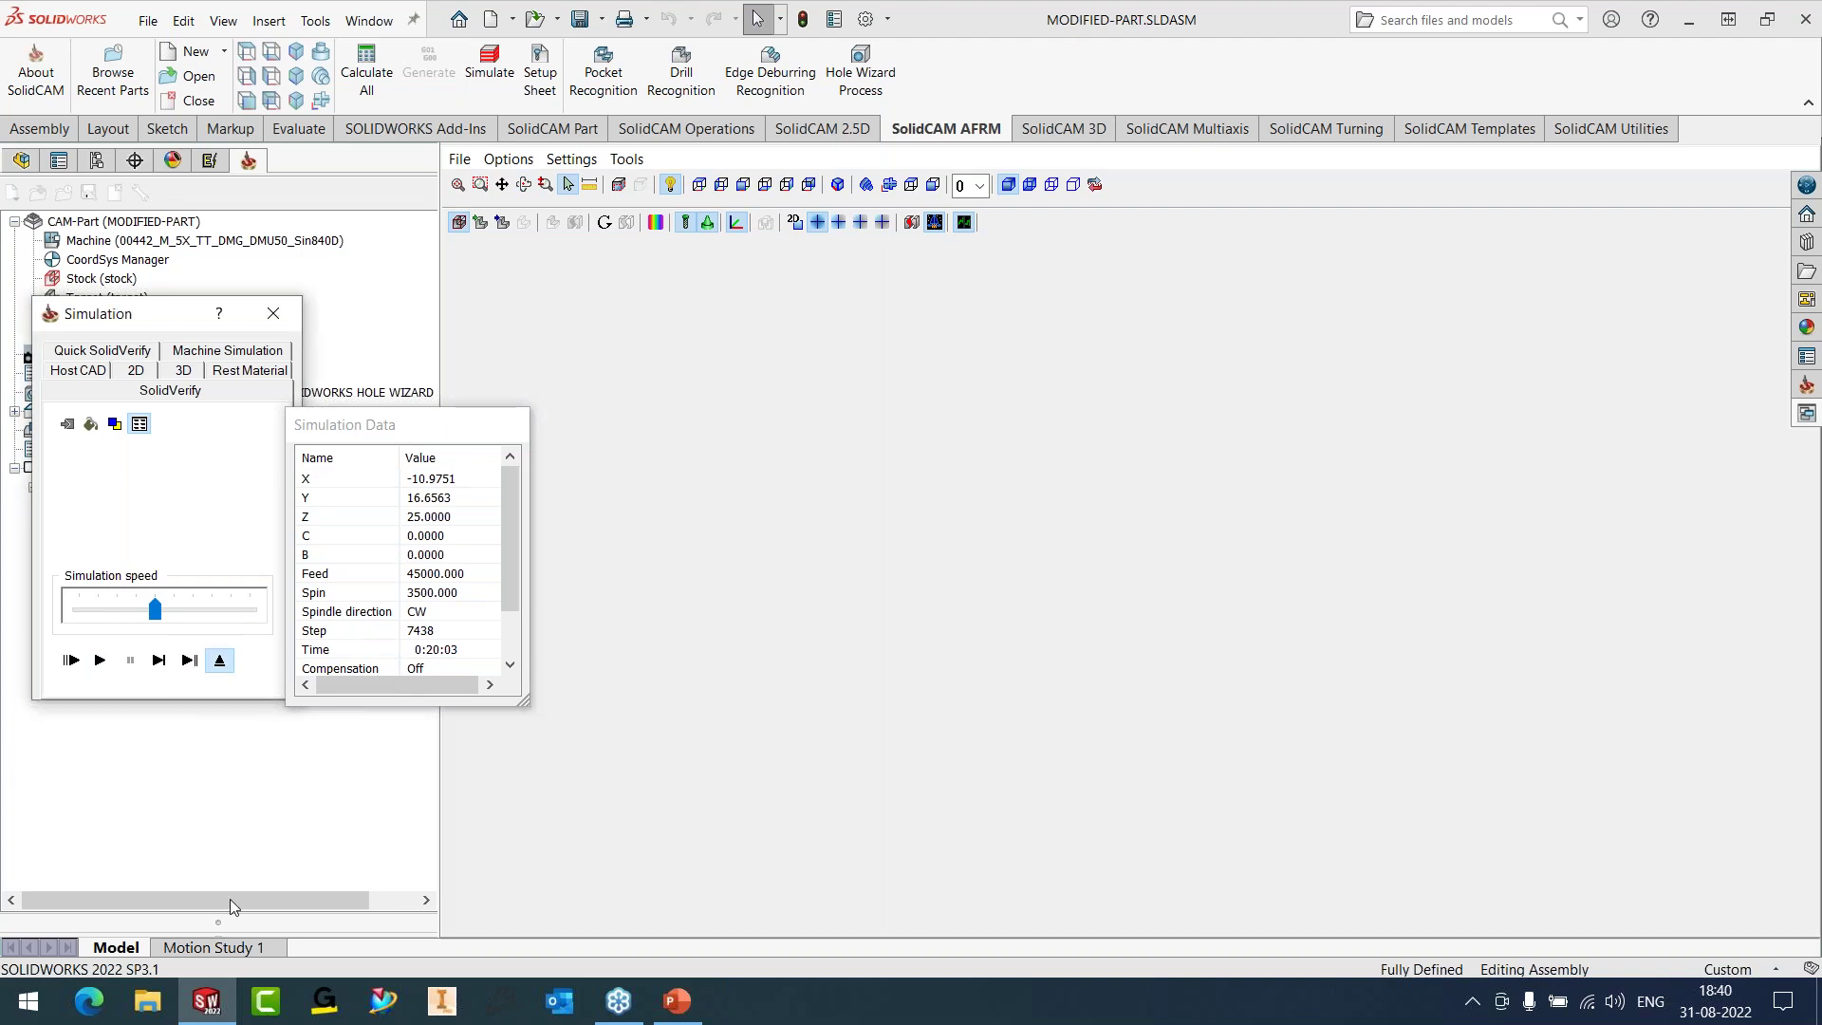
click(87, 563)
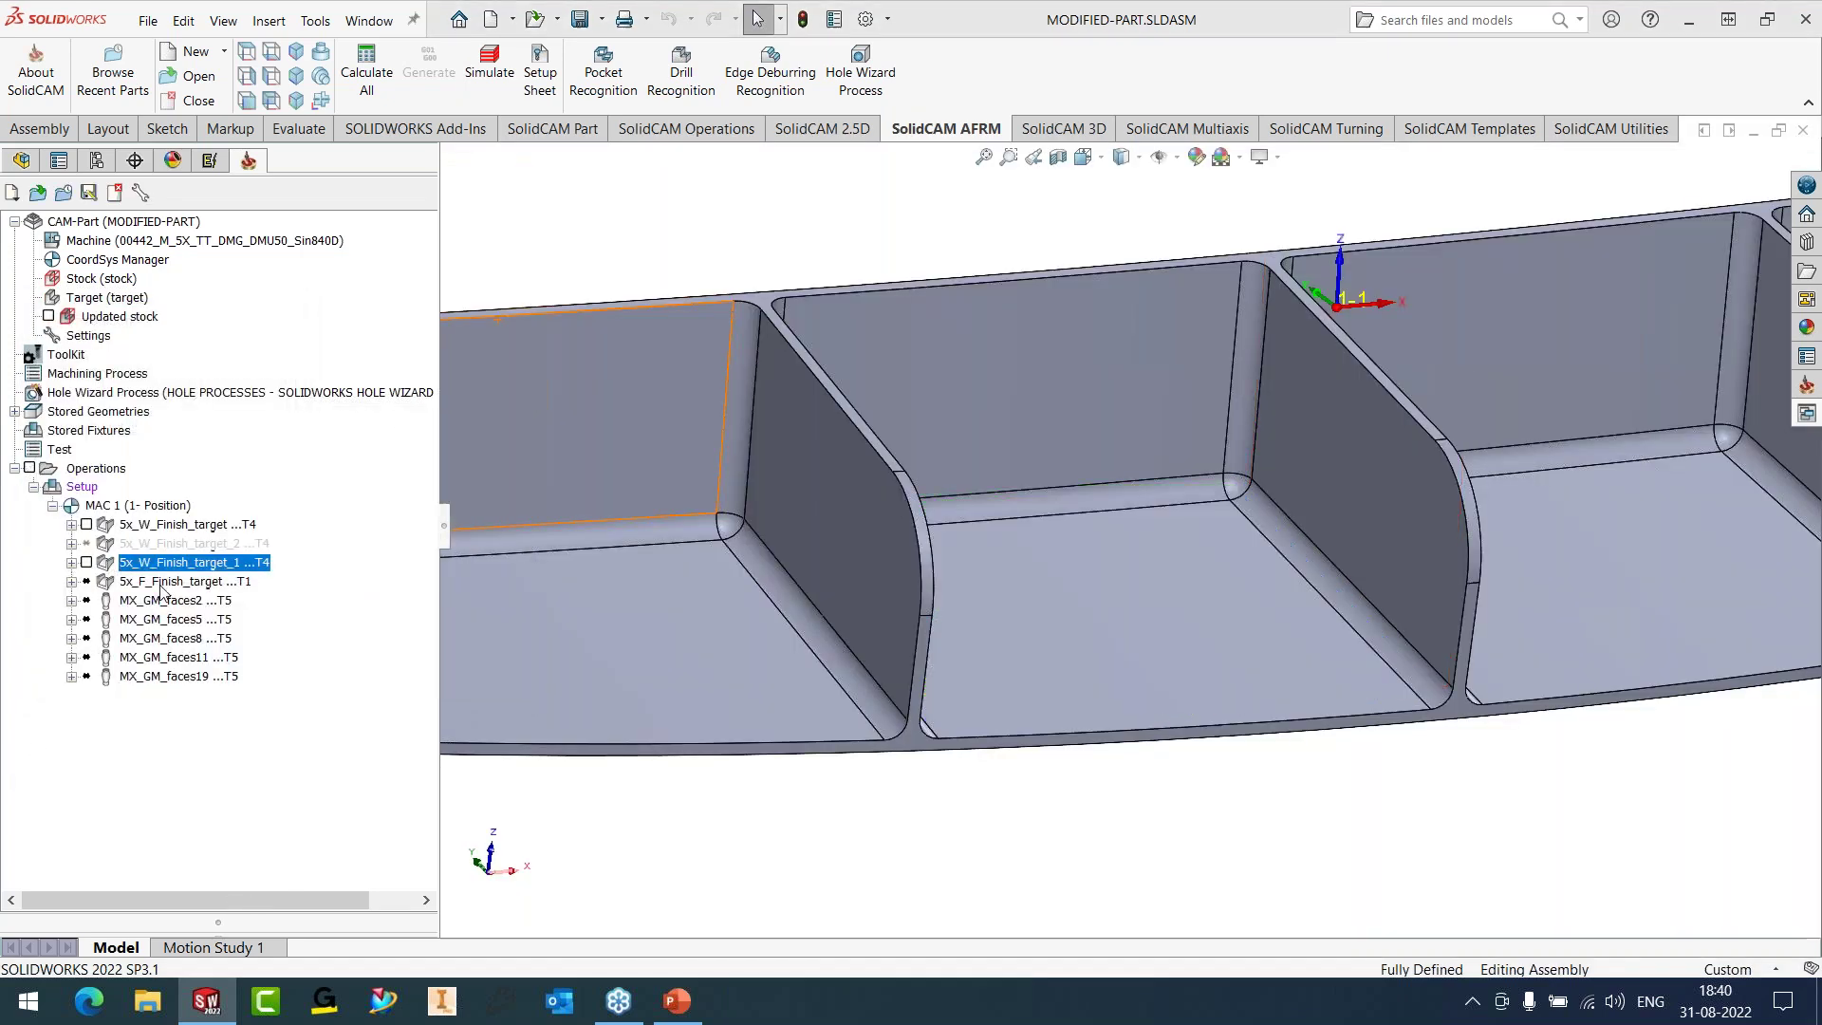
- Open the 5x_F_Finish_target operation for editing, and show its geometry settings
right_click(161, 583)
click(372, 254)
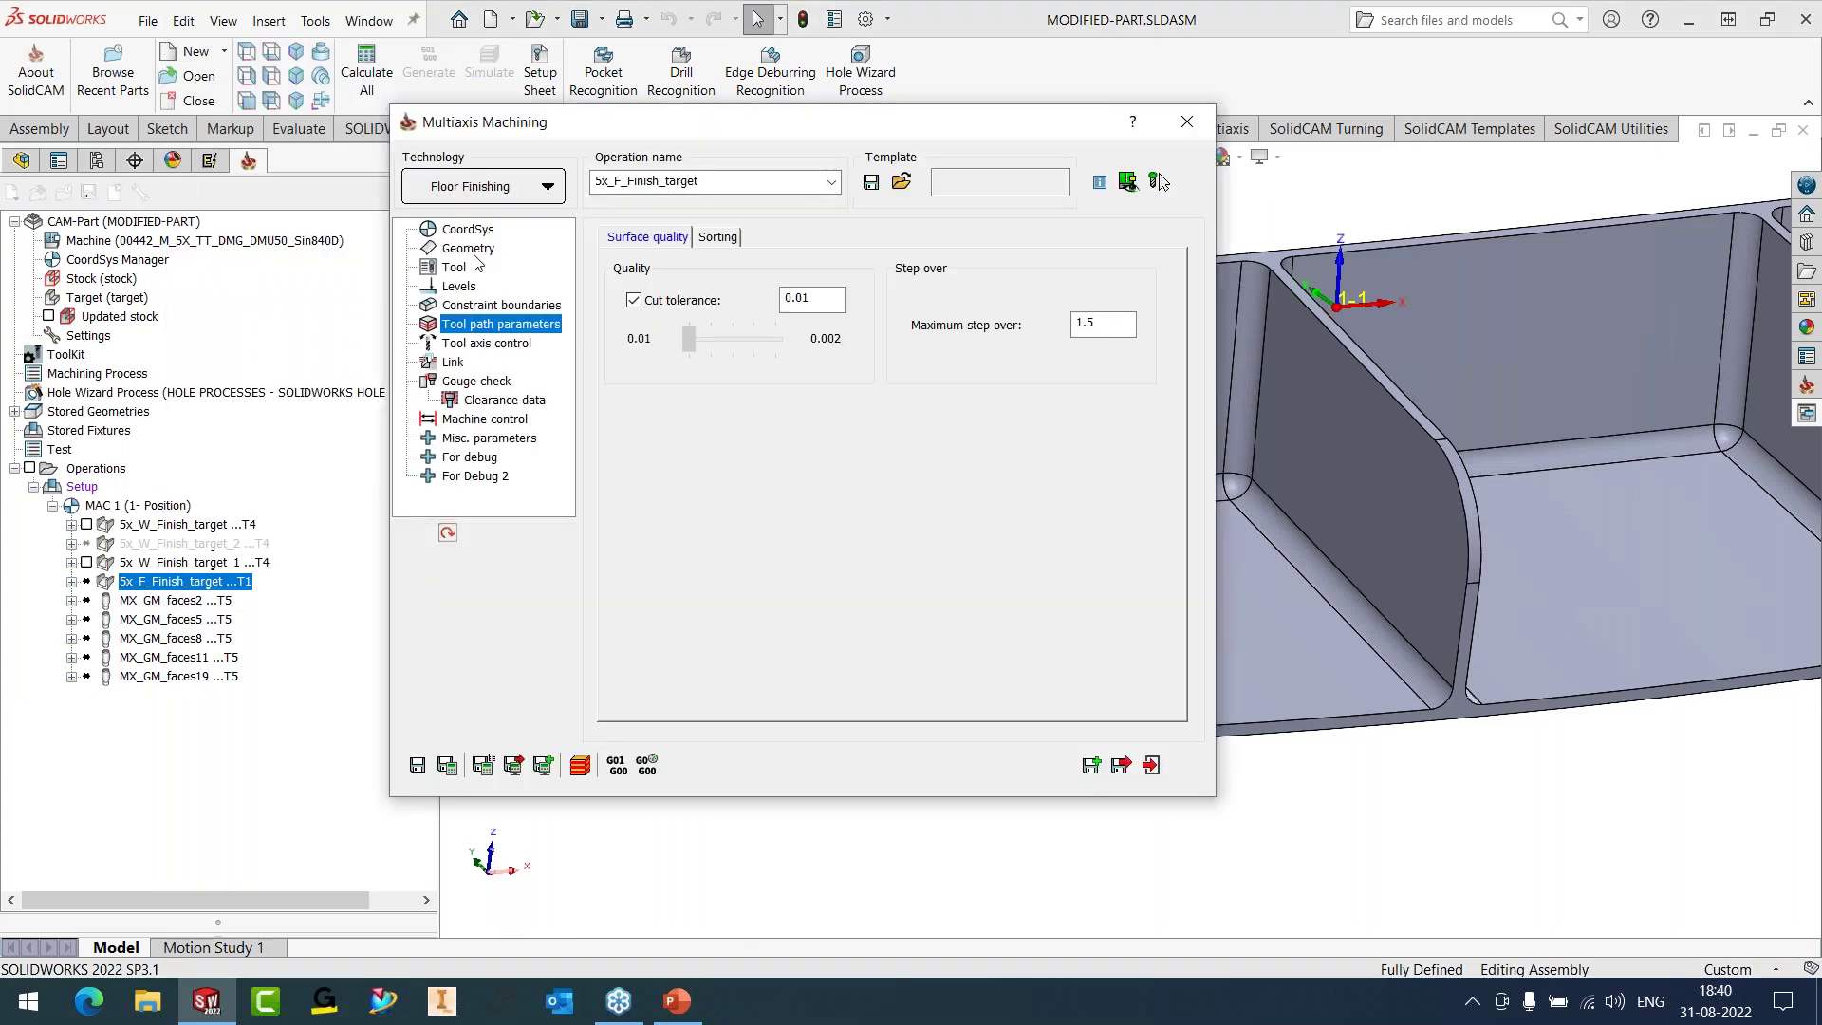
click(469, 248)
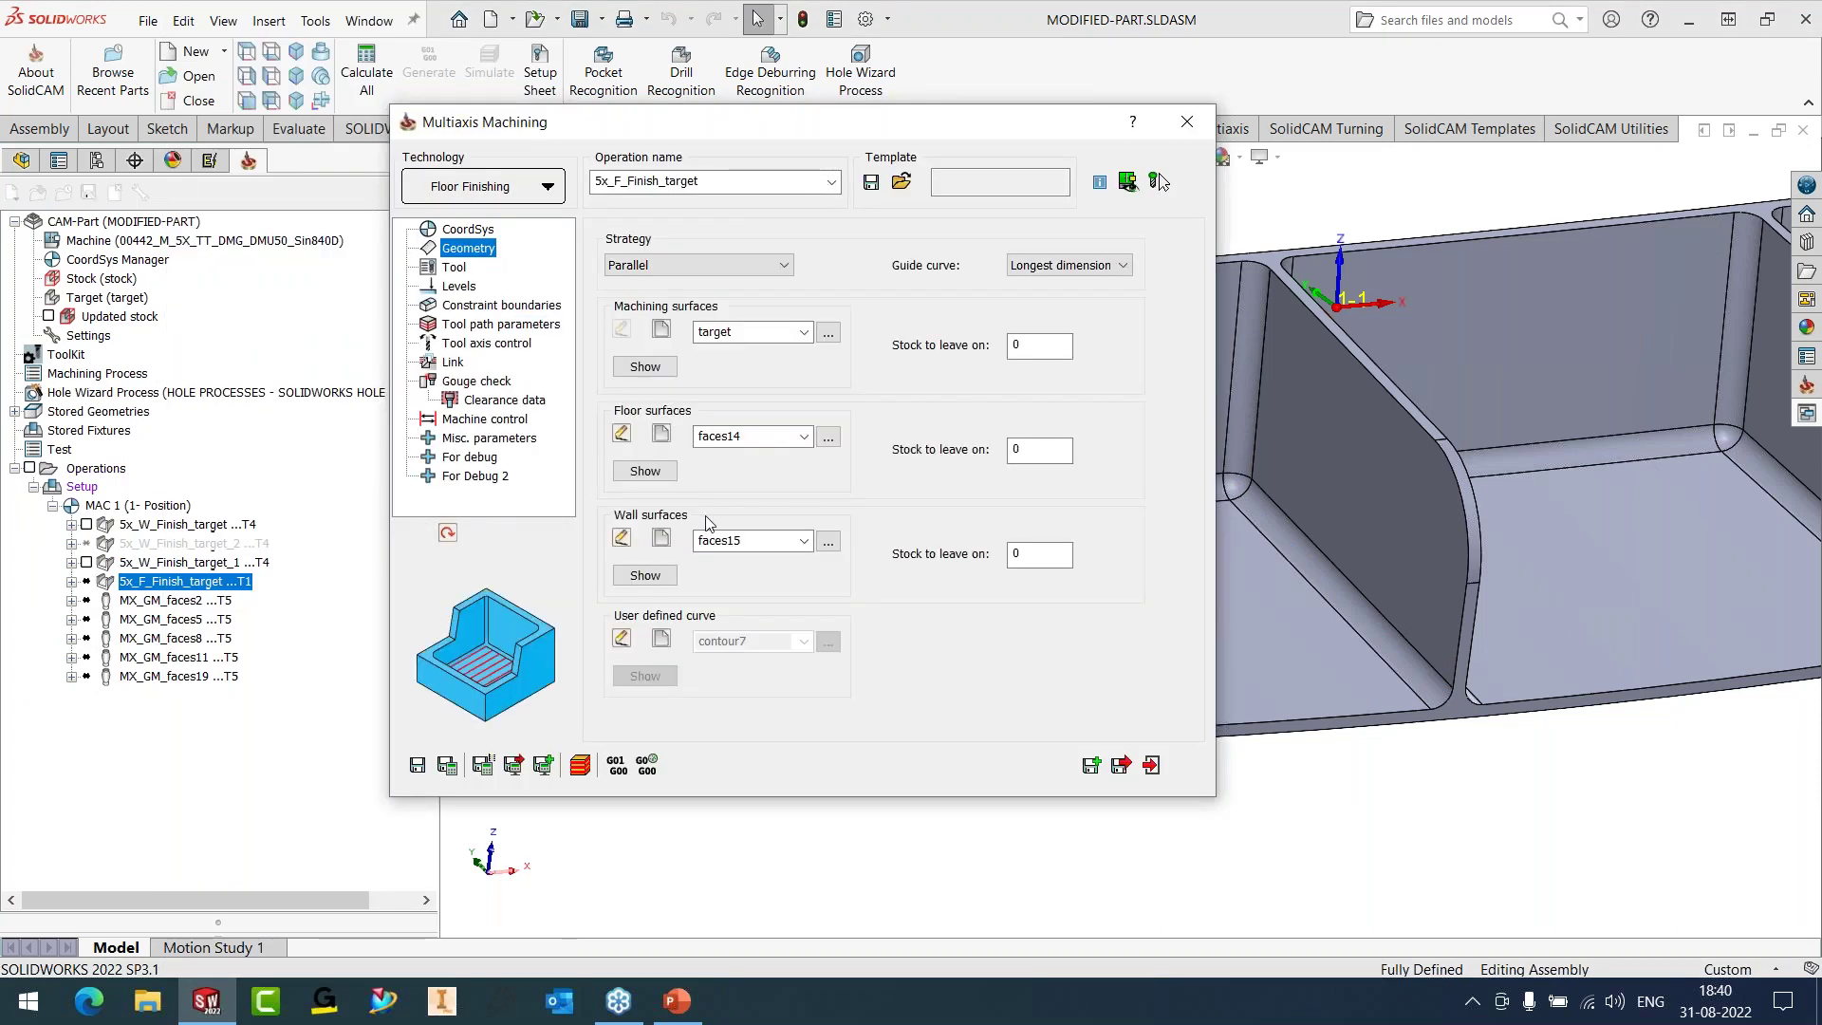
- Show the floor surfaces faces14 and the wall surfaces faces15 on the model, and close the display
click(645, 472)
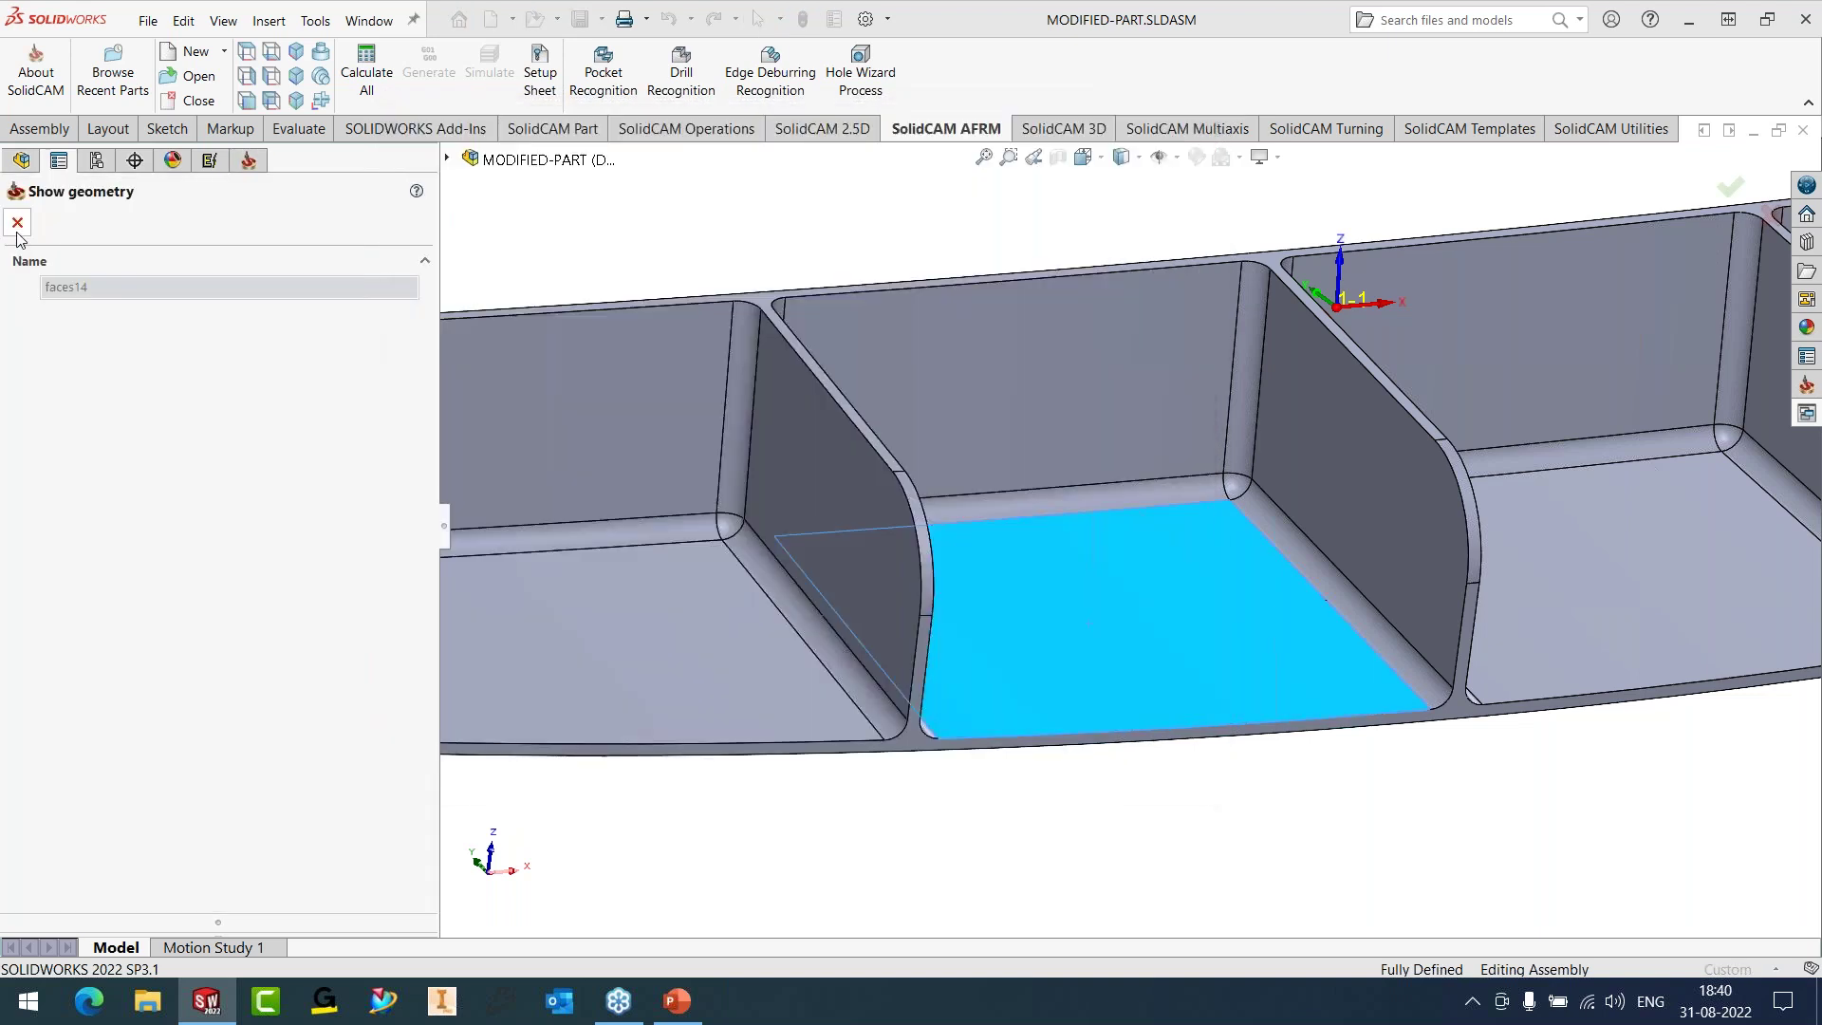
click(17, 222)
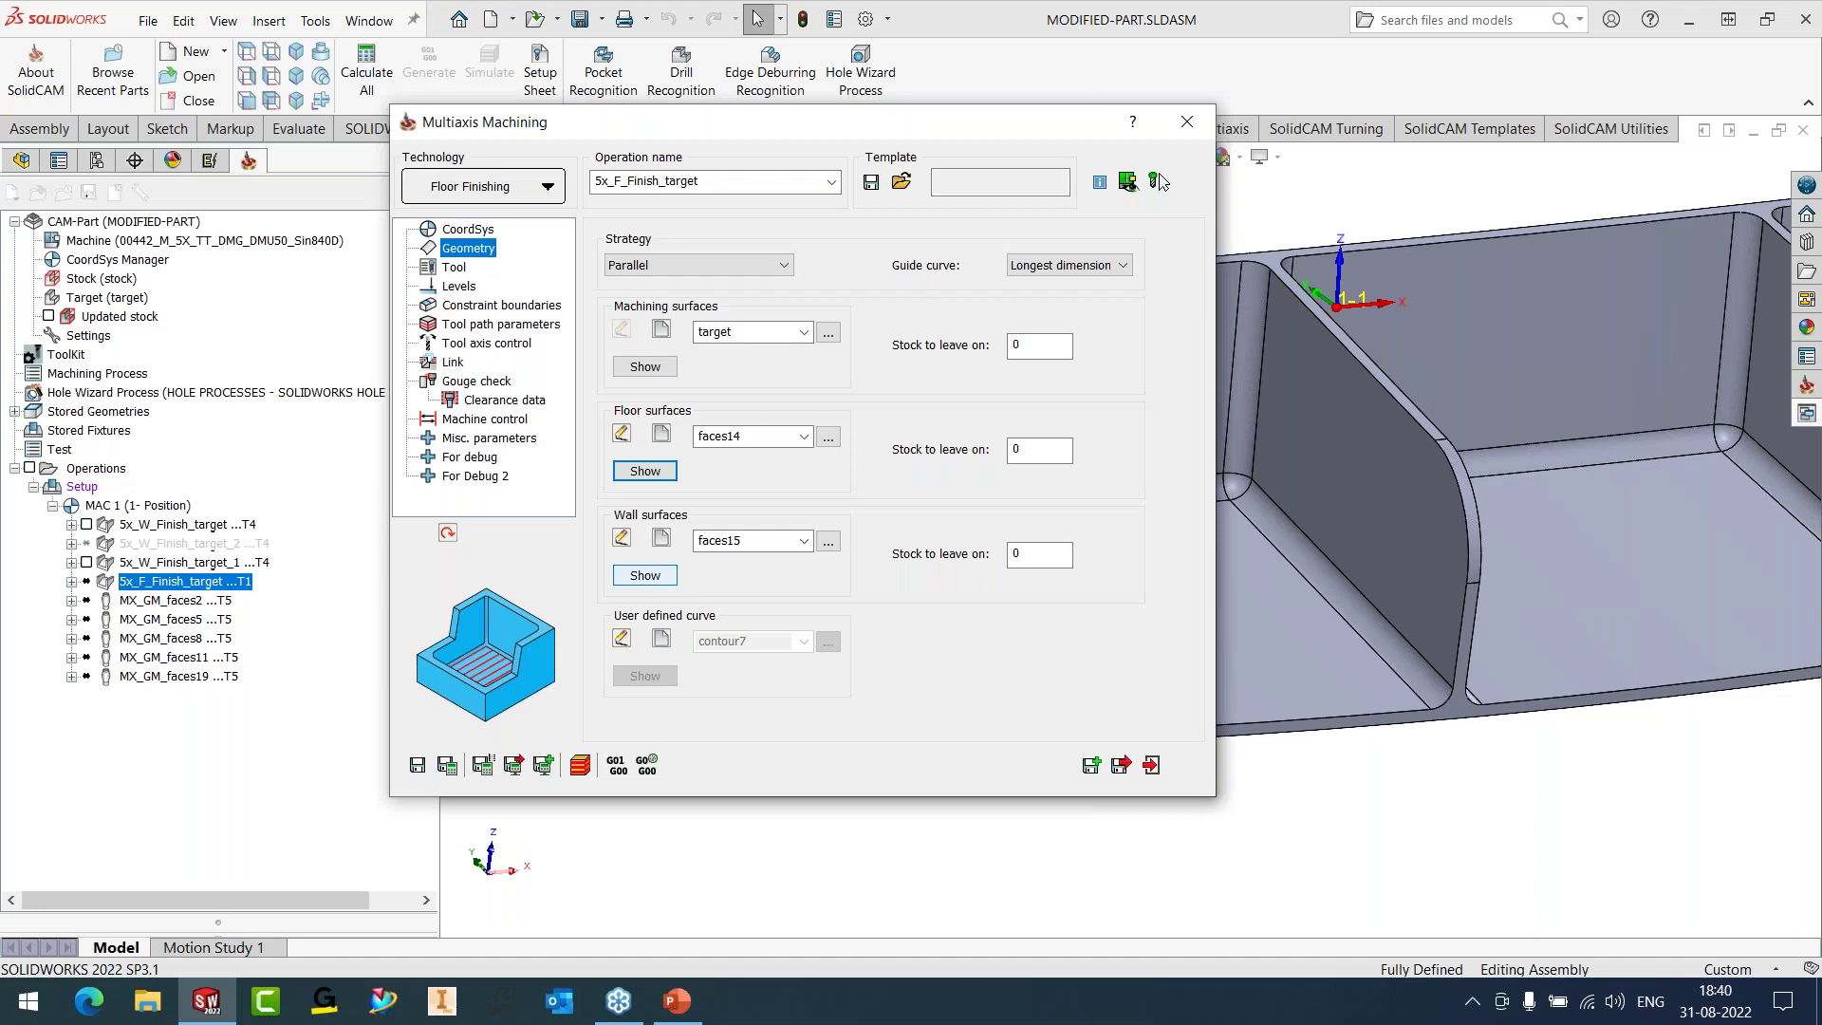
click(645, 575)
middle_drag(1095, 528, 1135, 463)
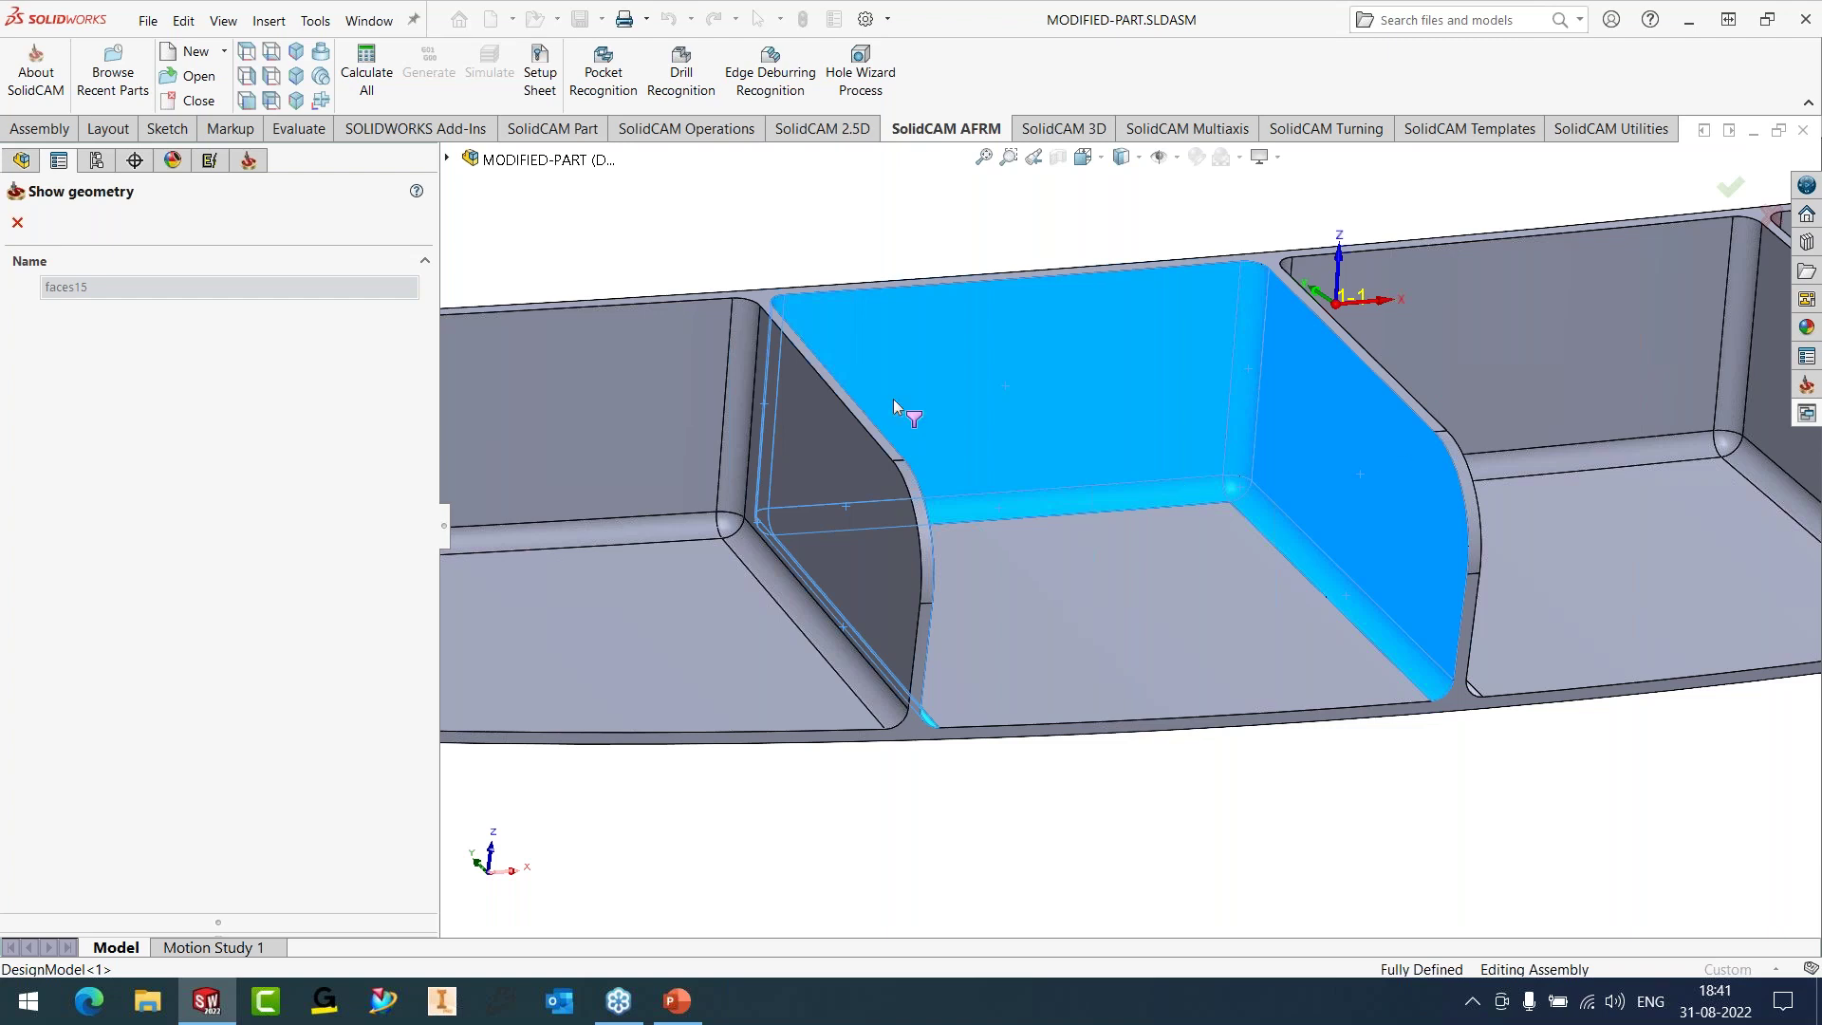
click(17, 222)
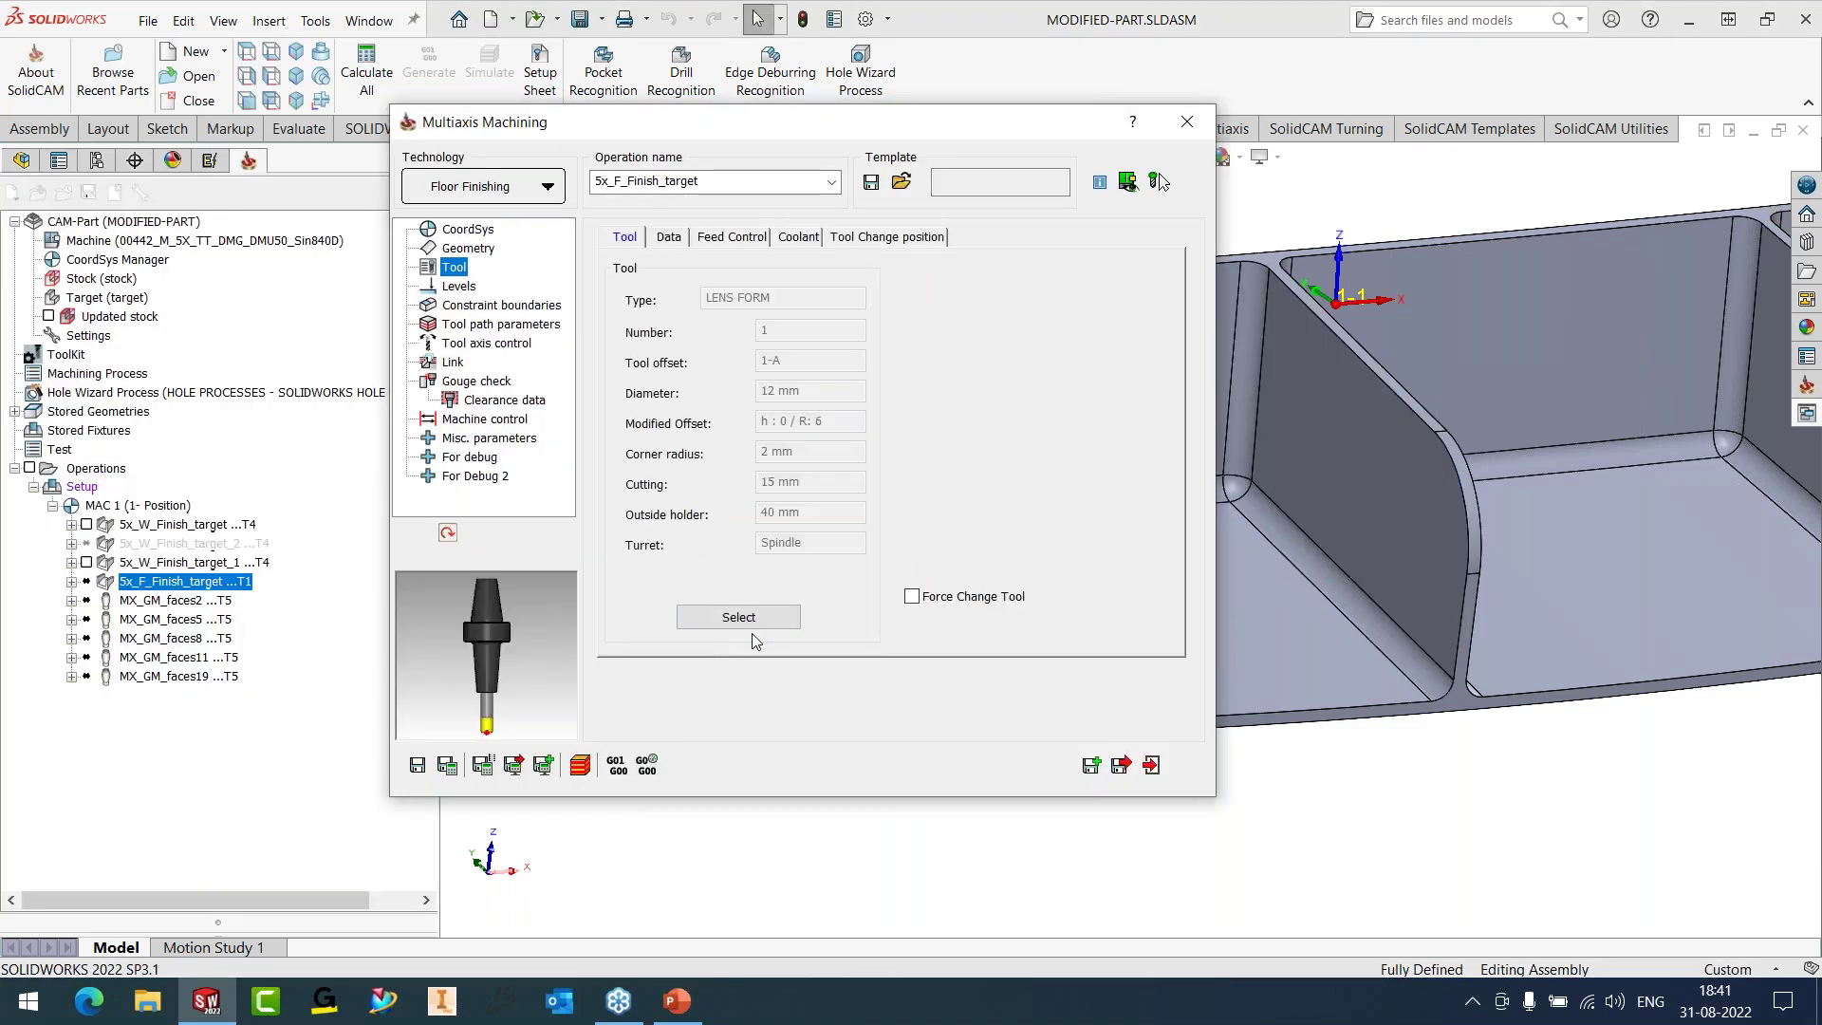
- Examine the floor finishing operation's lens form tool up close in the tool viewer, and close the toolkit
click(762, 616)
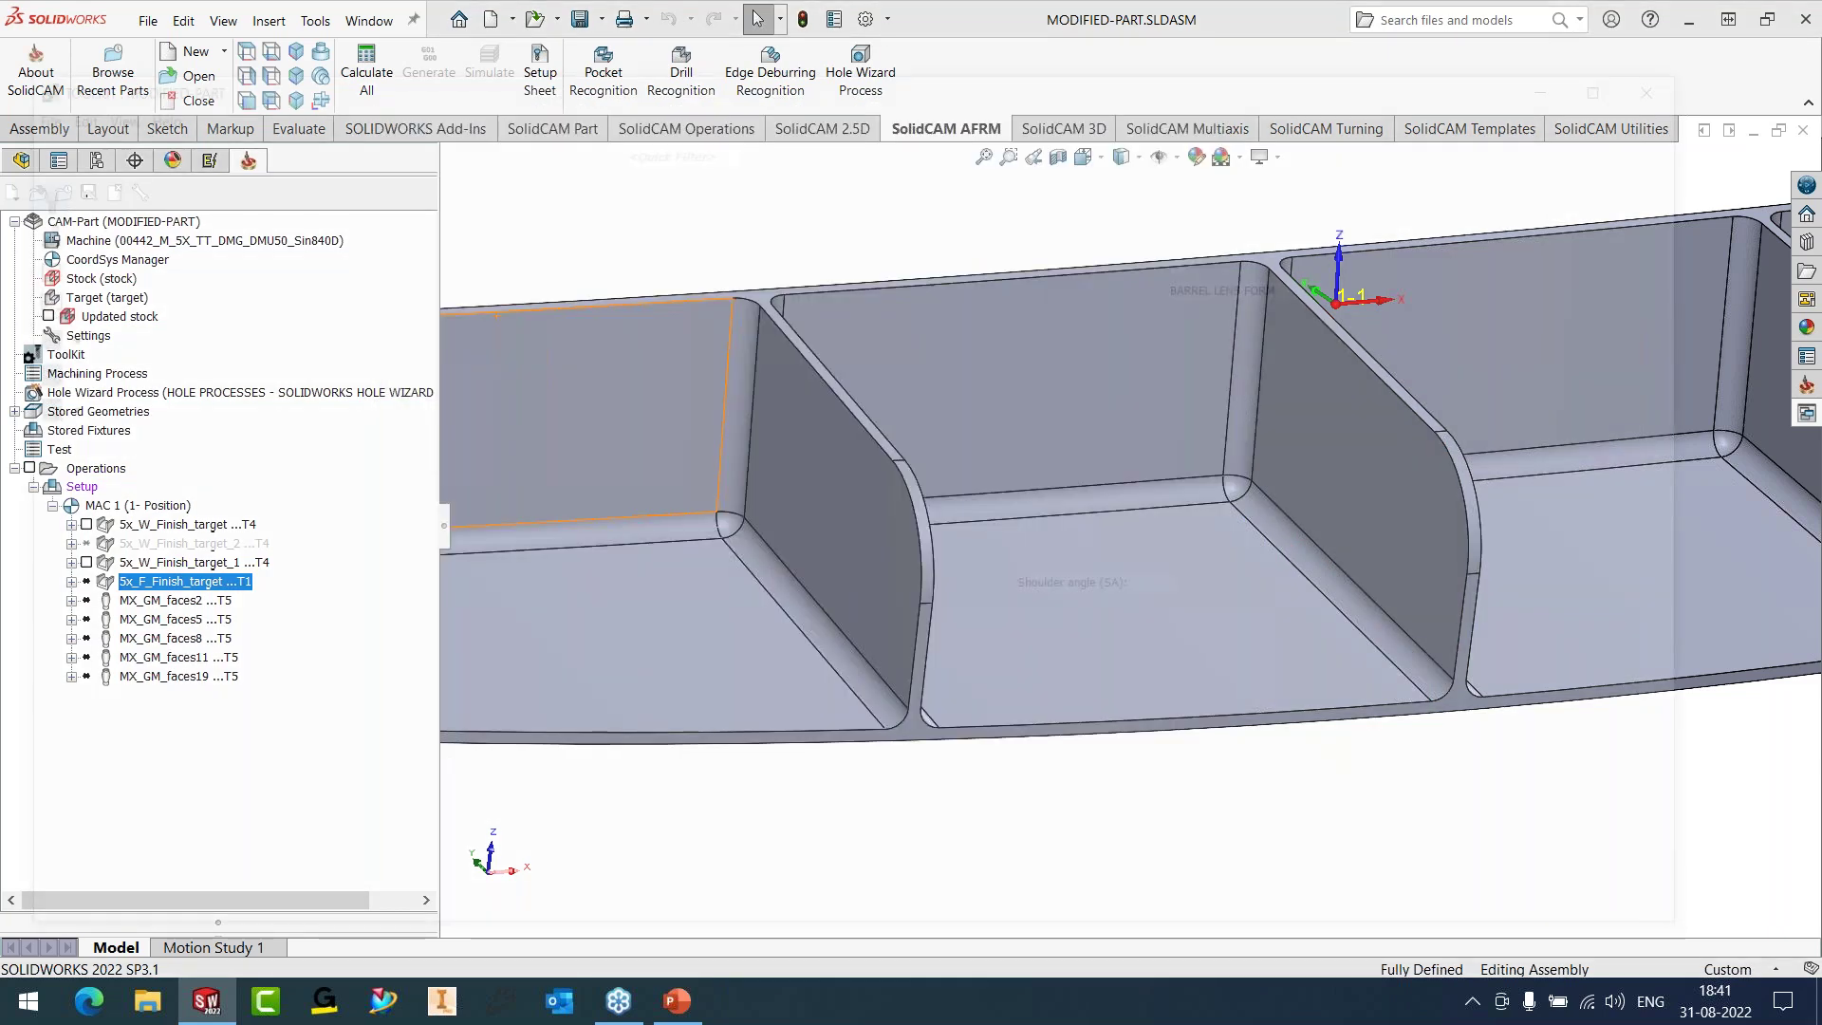
scroll(581, 492, up, 5)
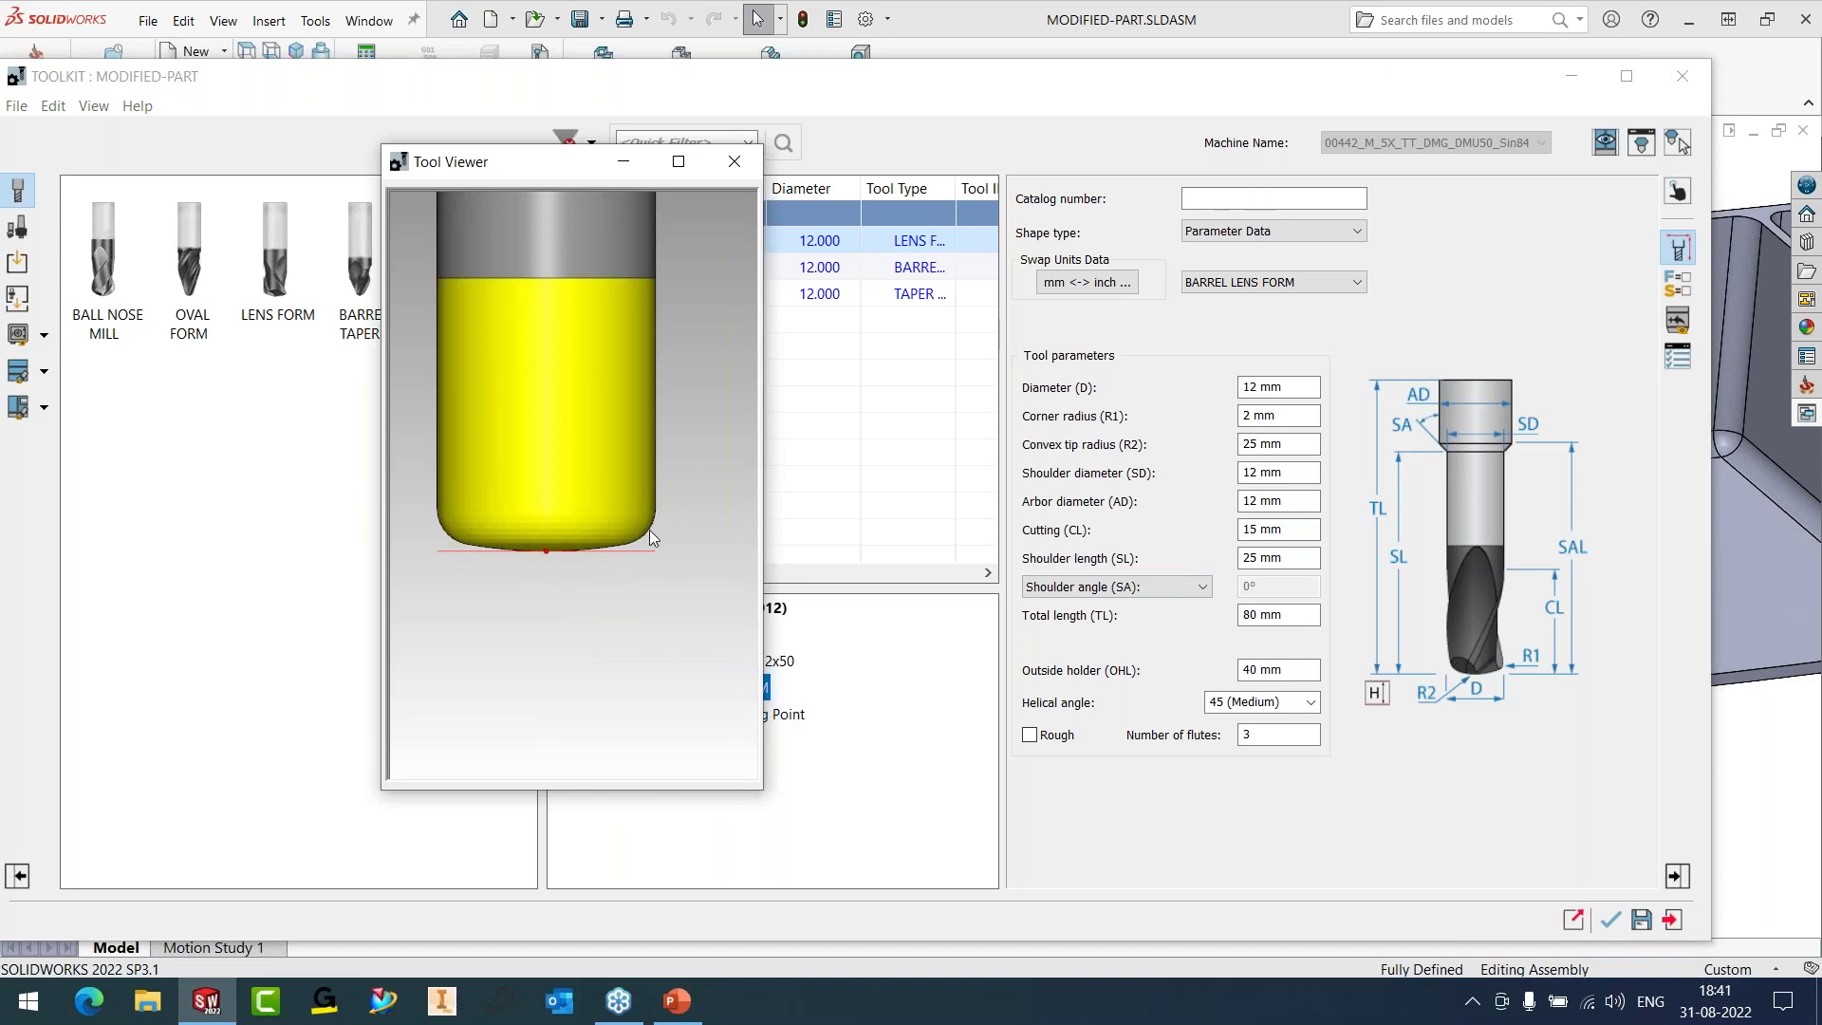
click(1698, 75)
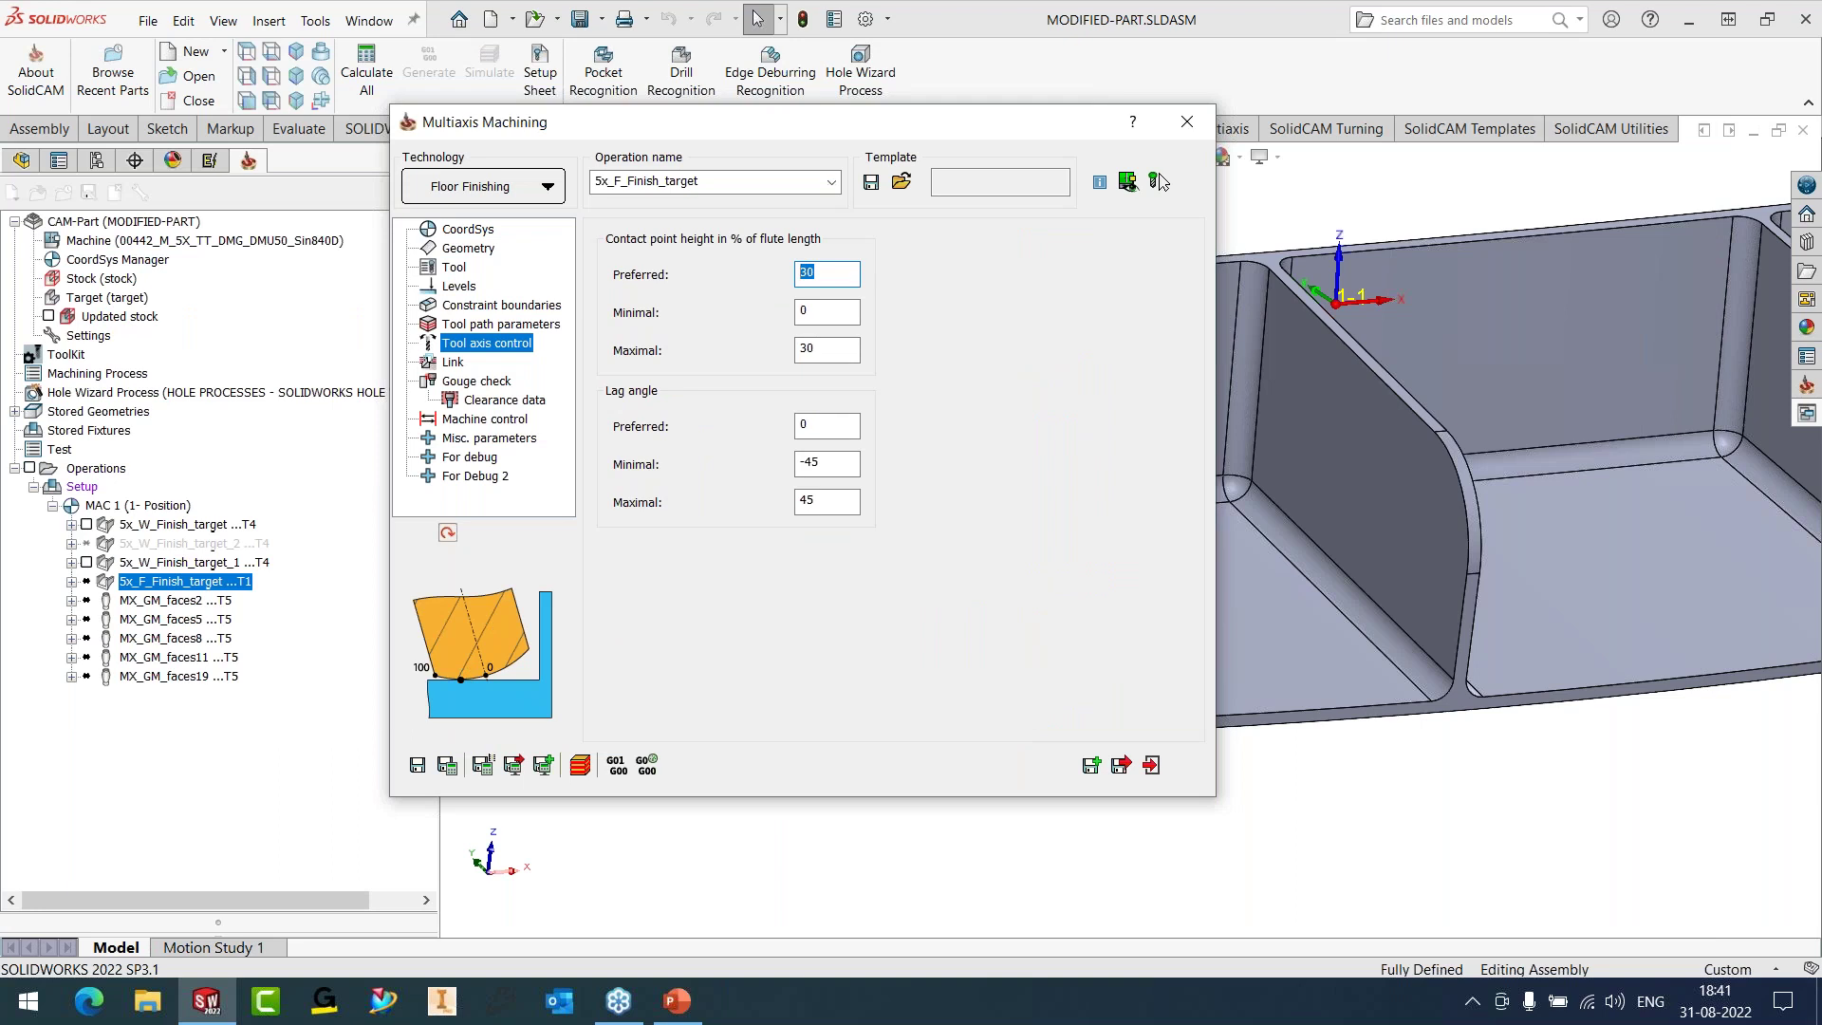
- Review the contact point height and lag angle limits for tool axis control, and save and calculate 5x_F_Finish_target
click(819, 319)
key(Tab)
click(447, 765)
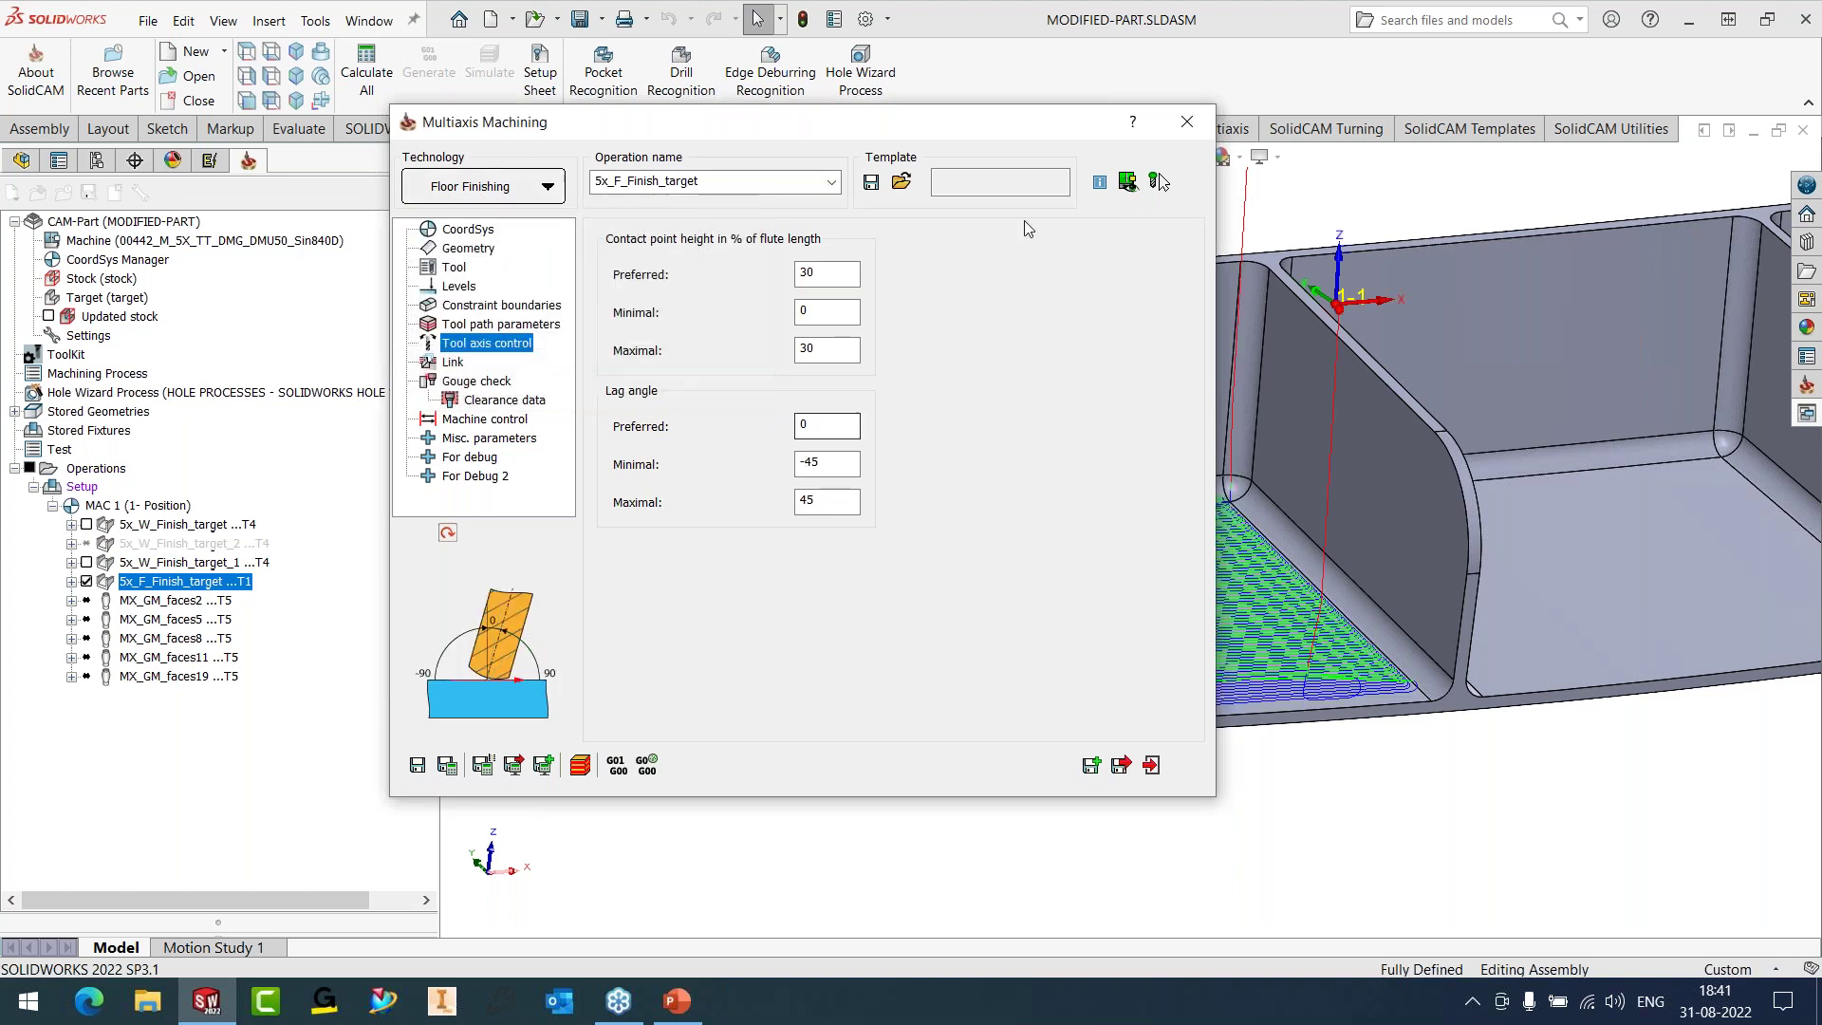
- Close the operation settings, play the 5x_F_Finish_target simulation on the model, and exit the simulation
click(1189, 124)
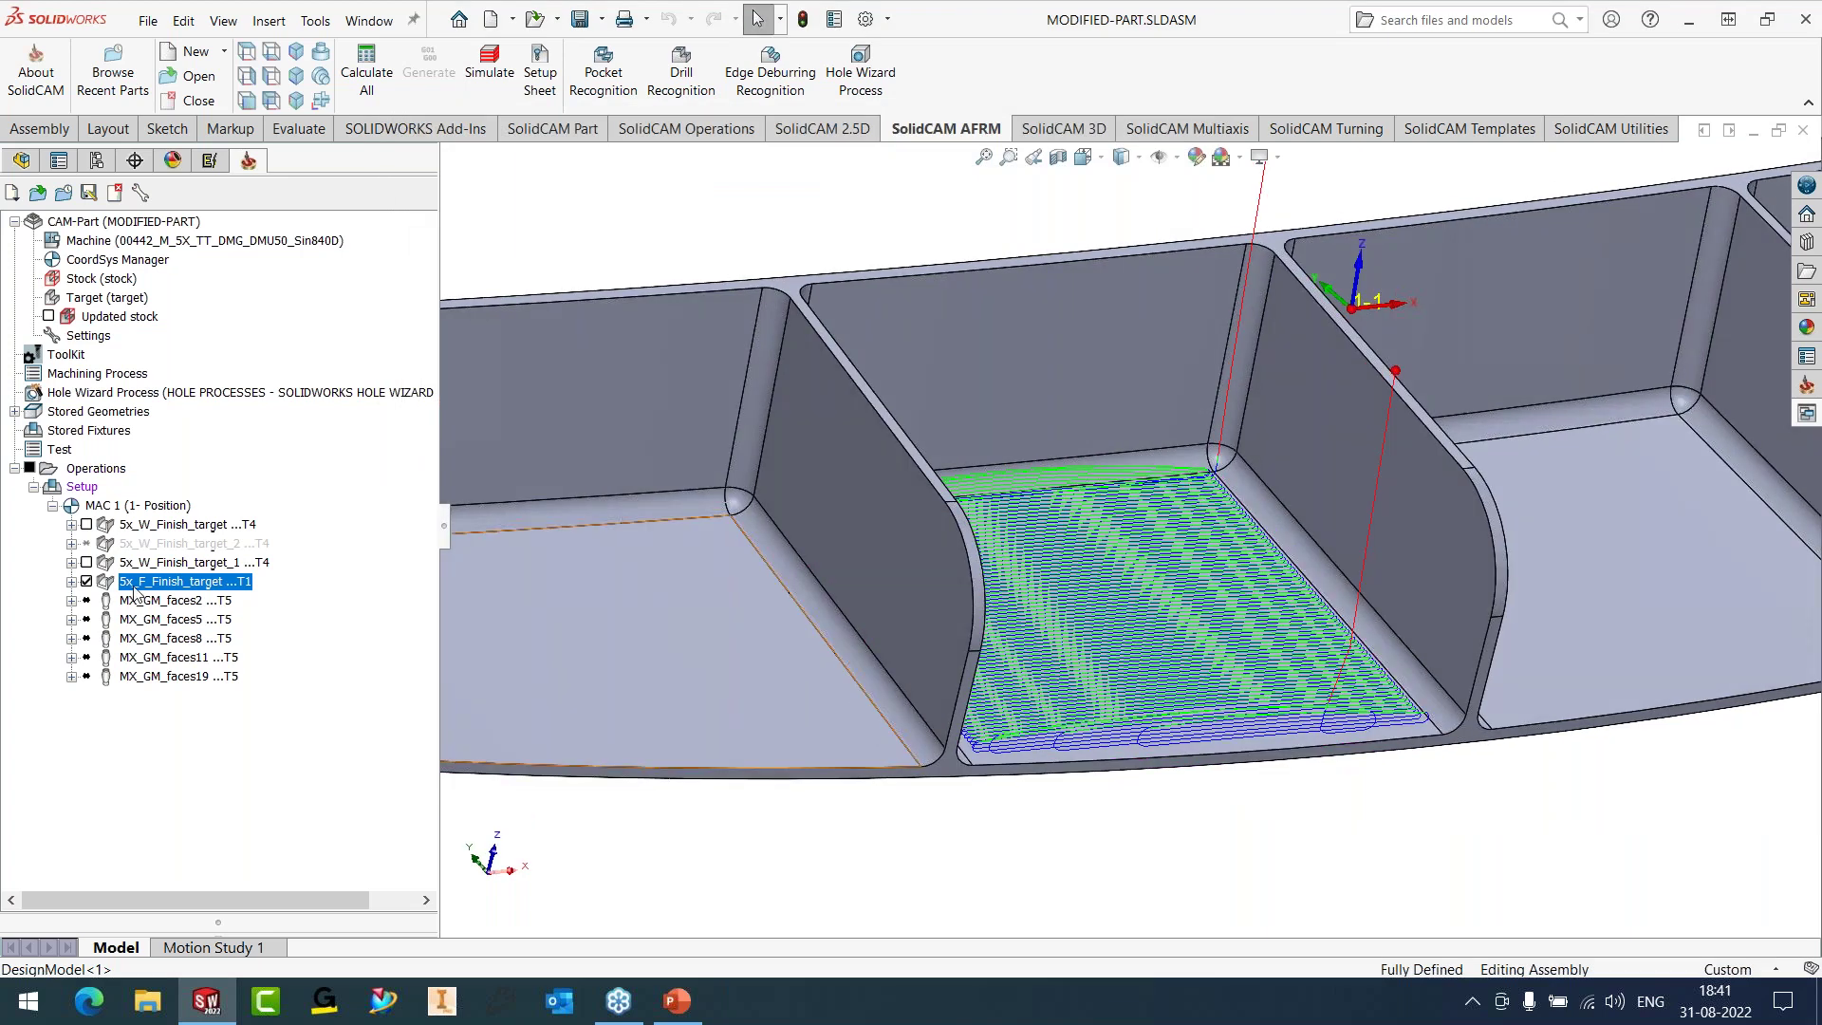
right_click(138, 581)
click(191, 378)
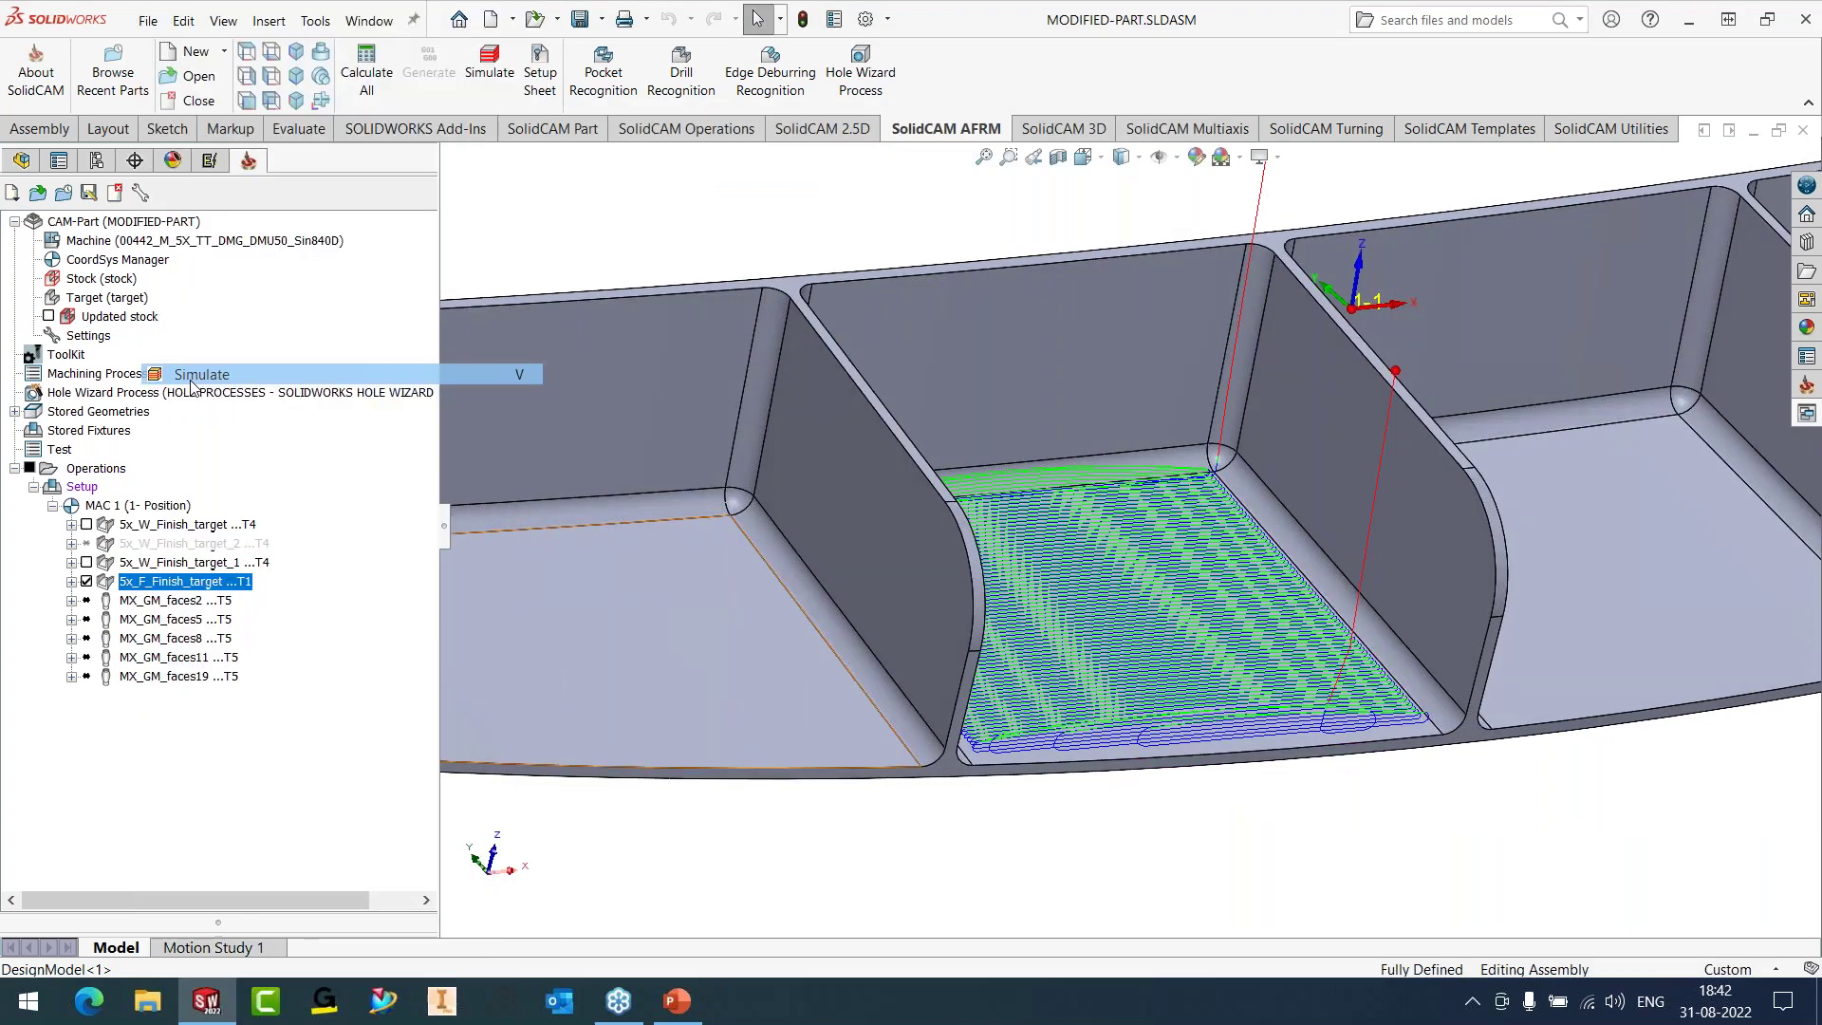
click(102, 661)
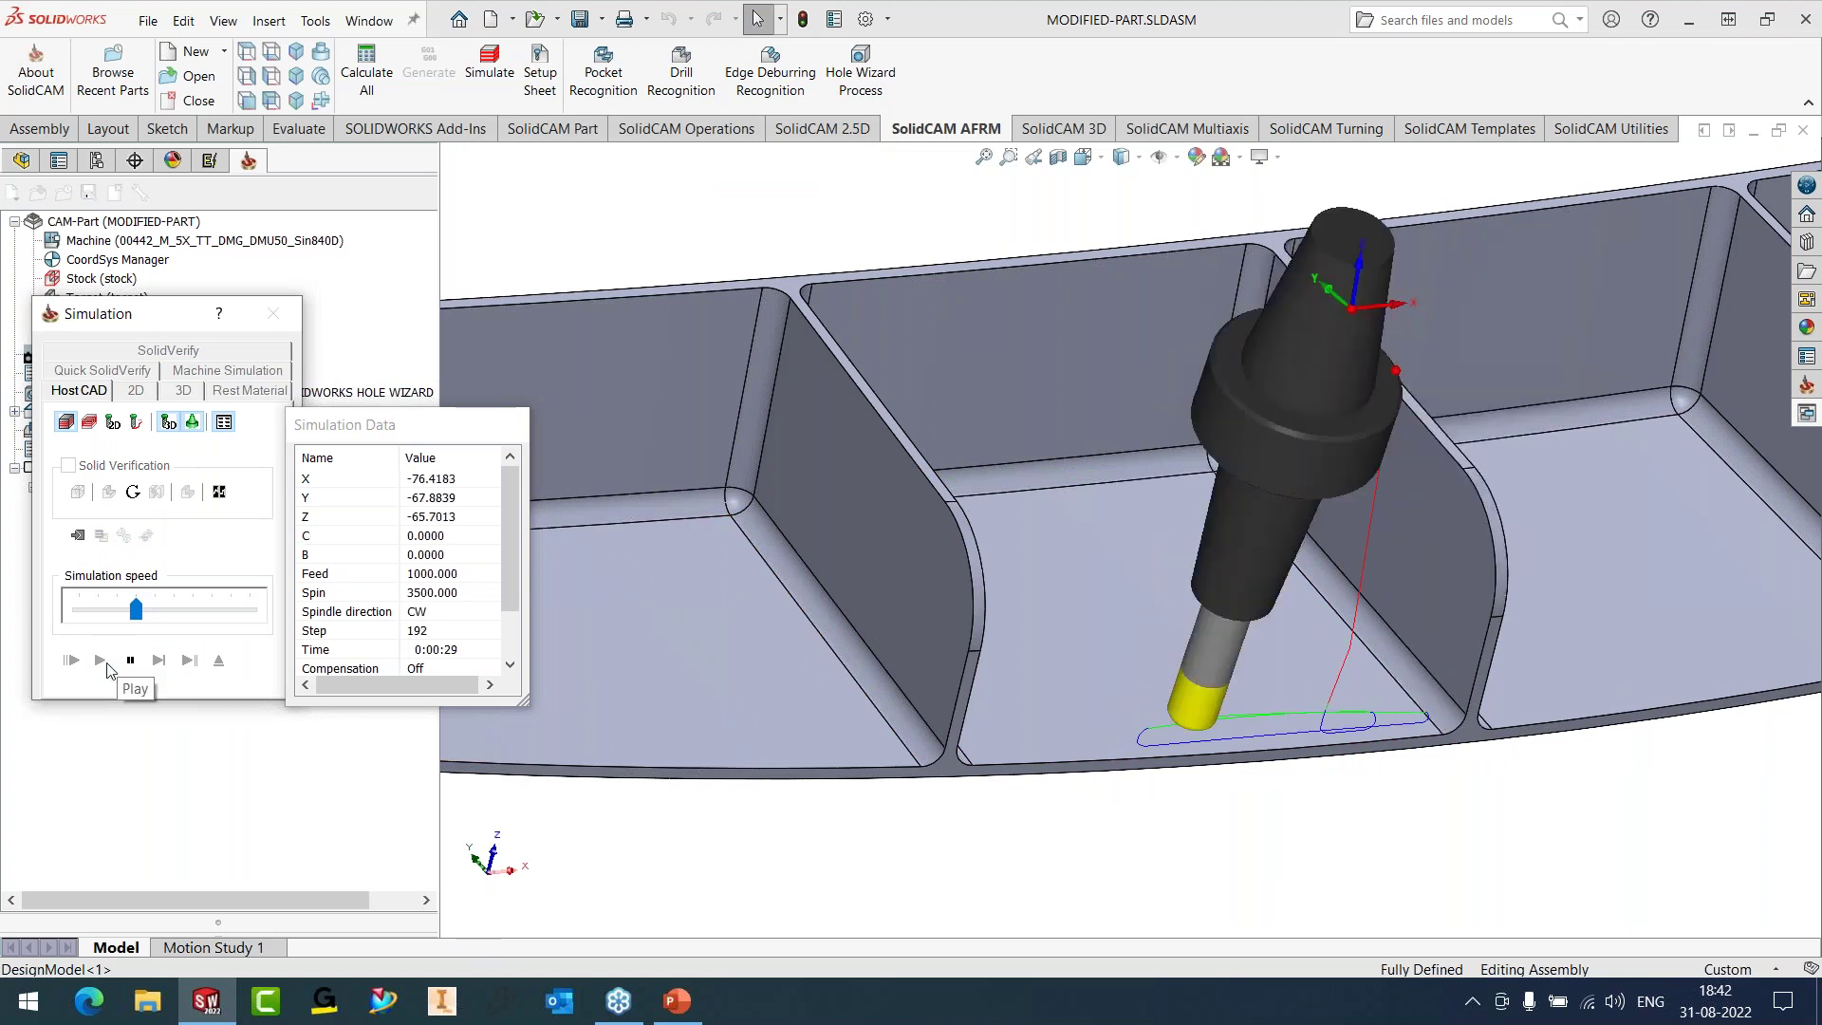
middle_drag(854, 693, 897, 721)
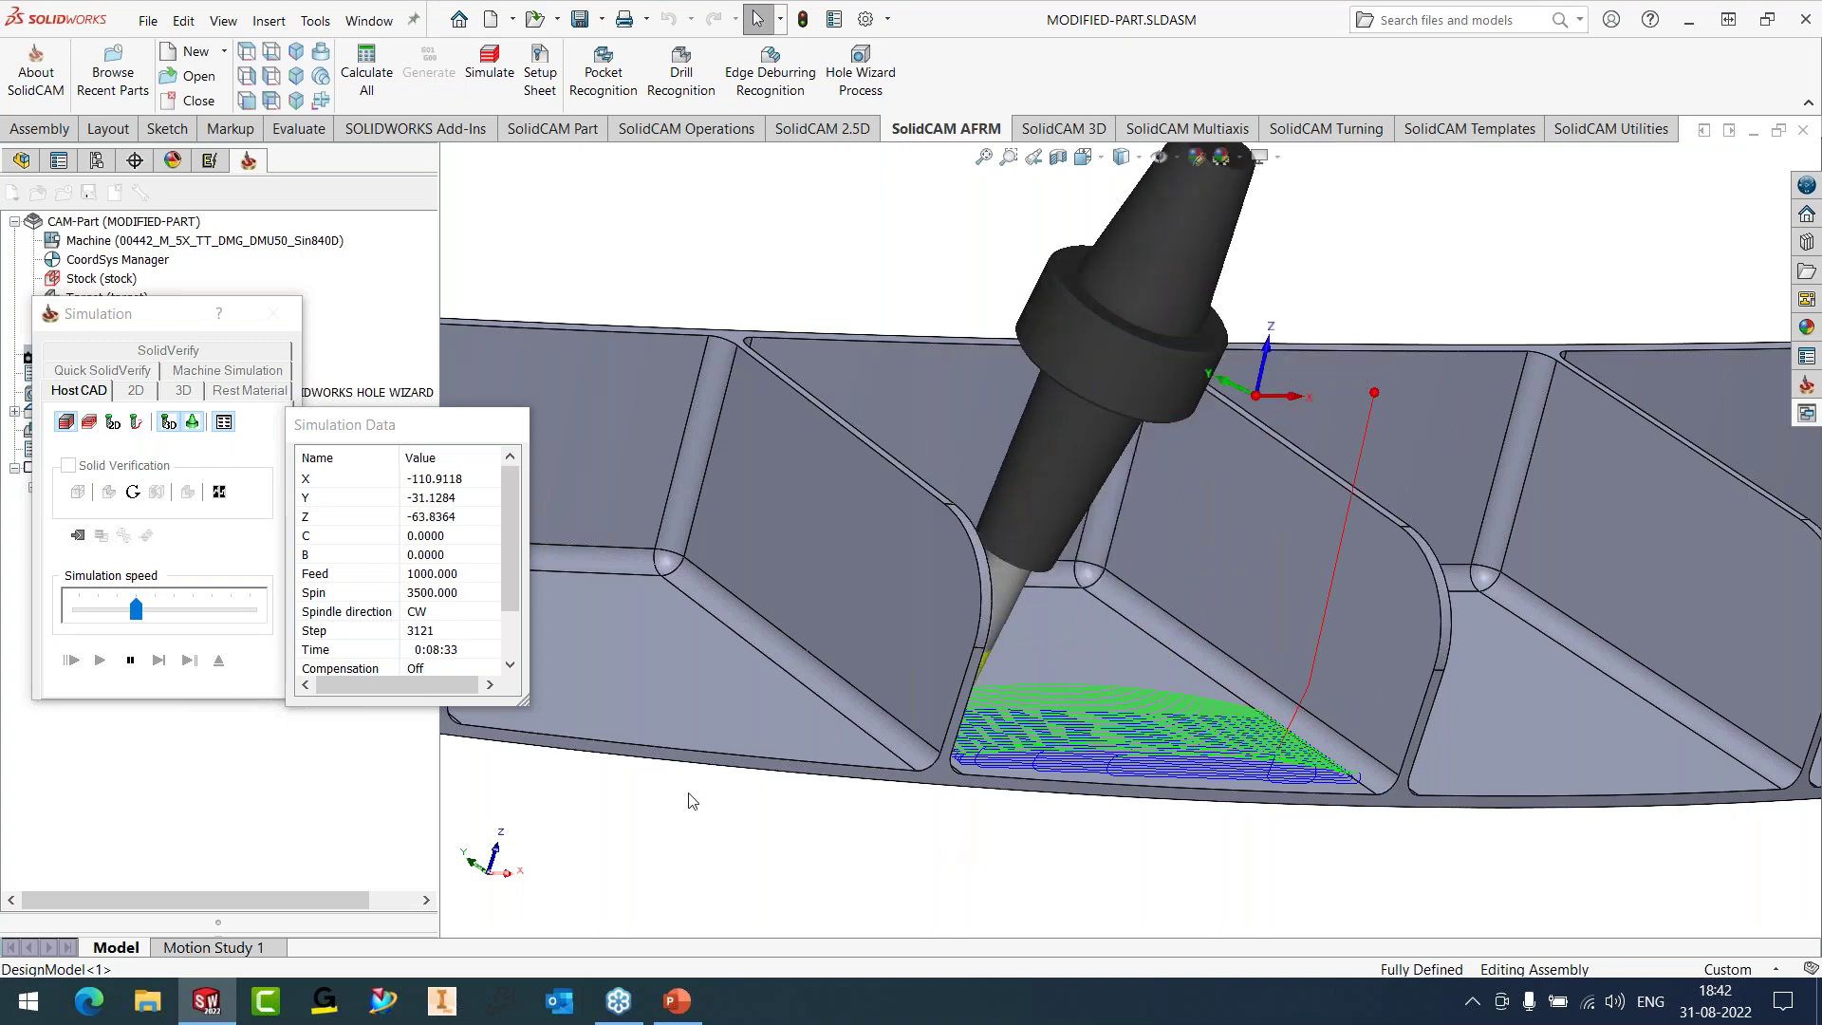
click(218, 662)
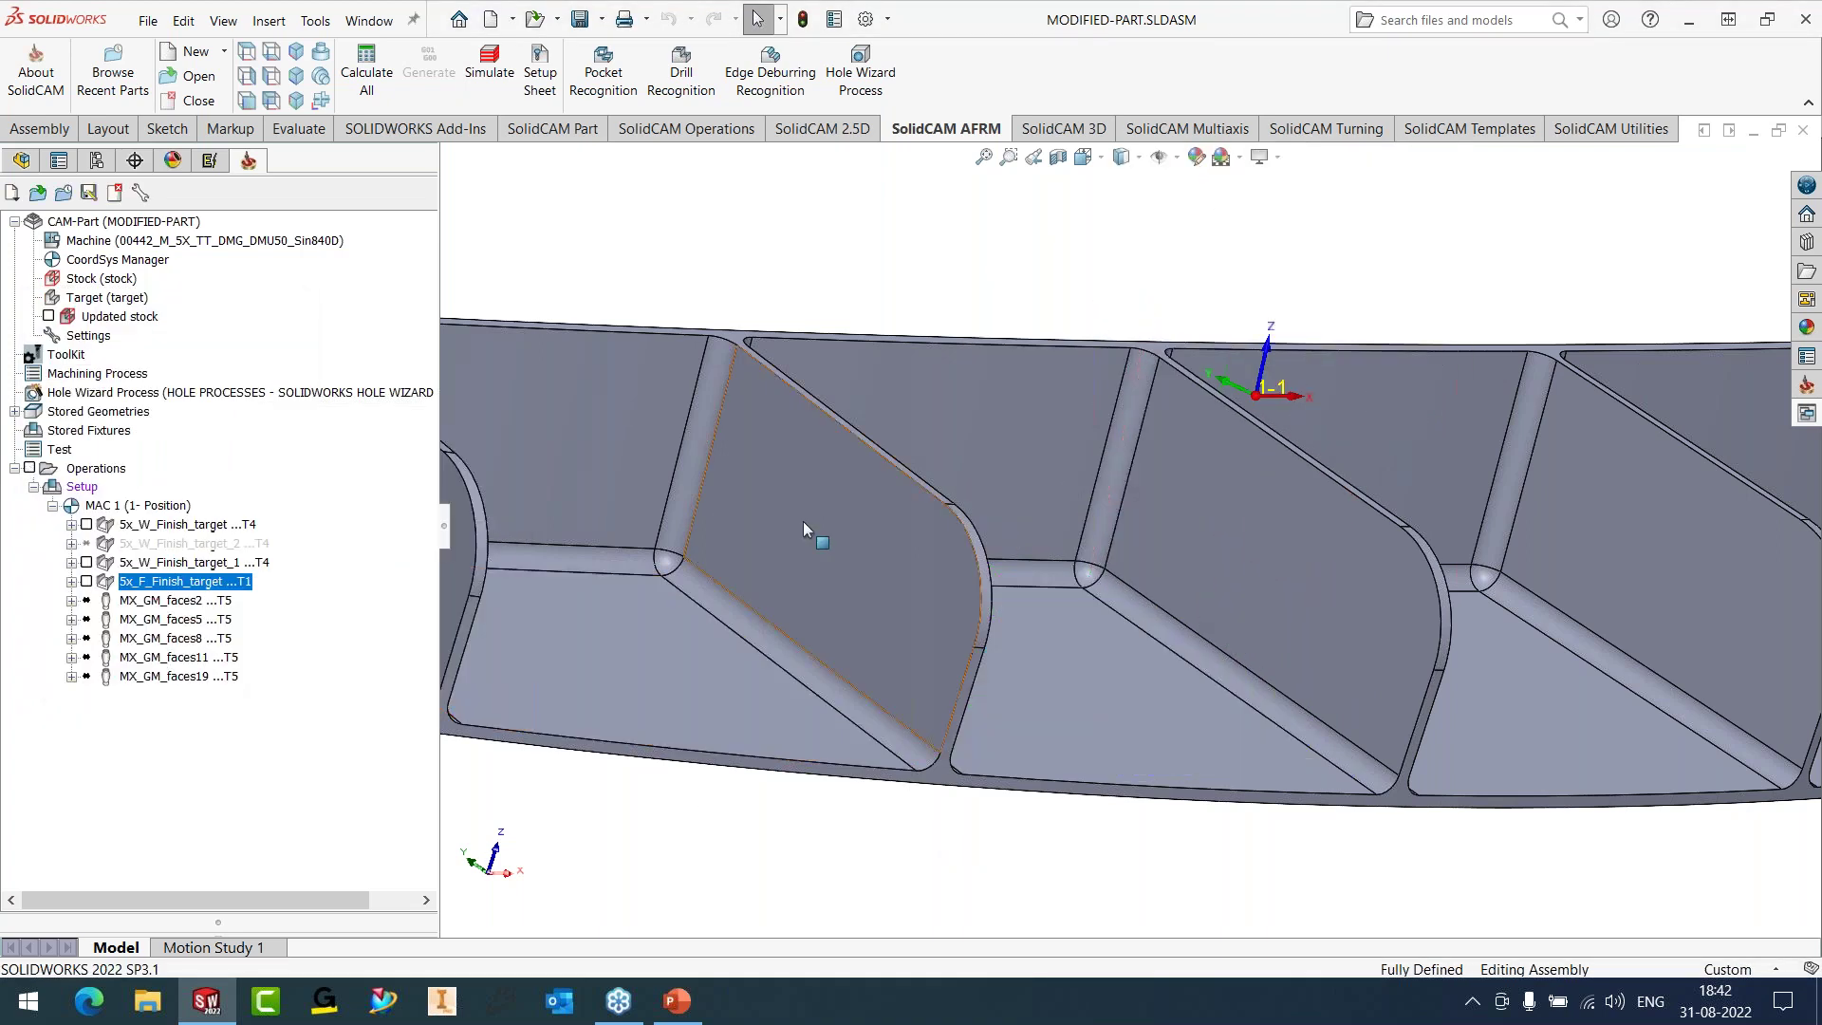
- Open the MX_GM_faces2 operation for editing, and show its machining surface faces2 and drive curve contour1 on the model
middle_drag(1135, 499, 1112, 577)
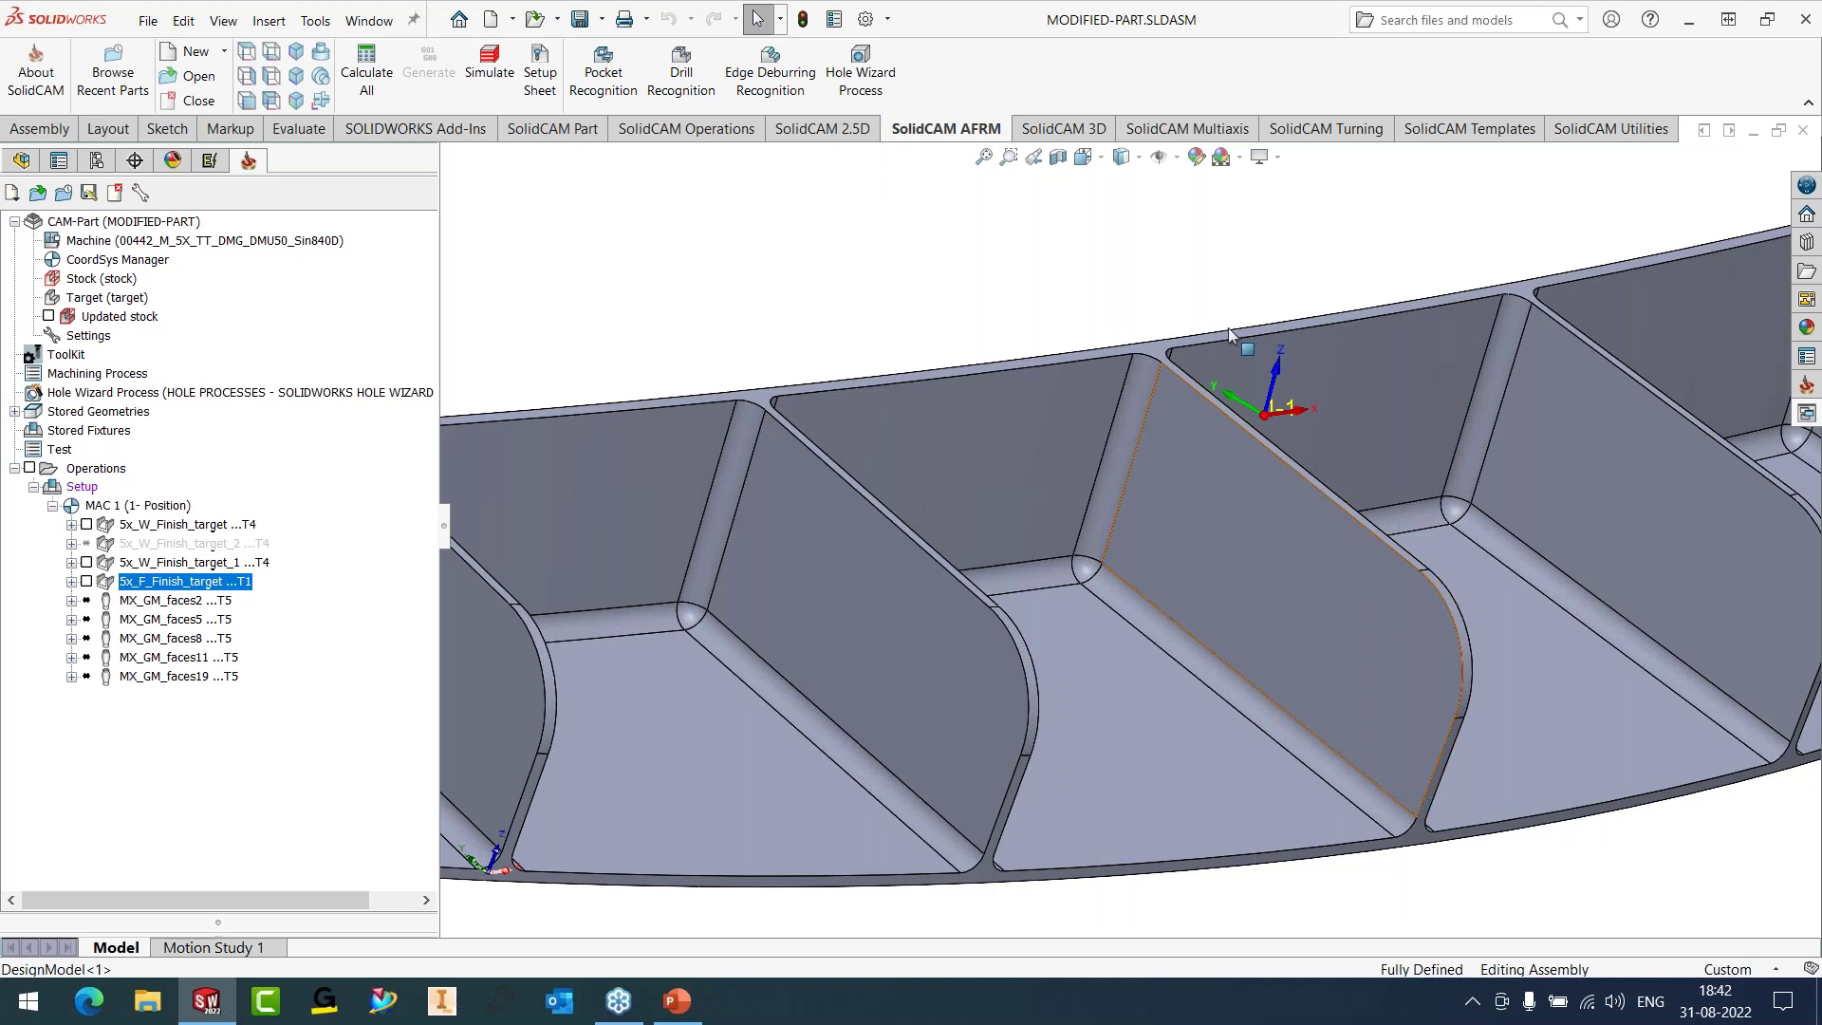
right_click(175, 600)
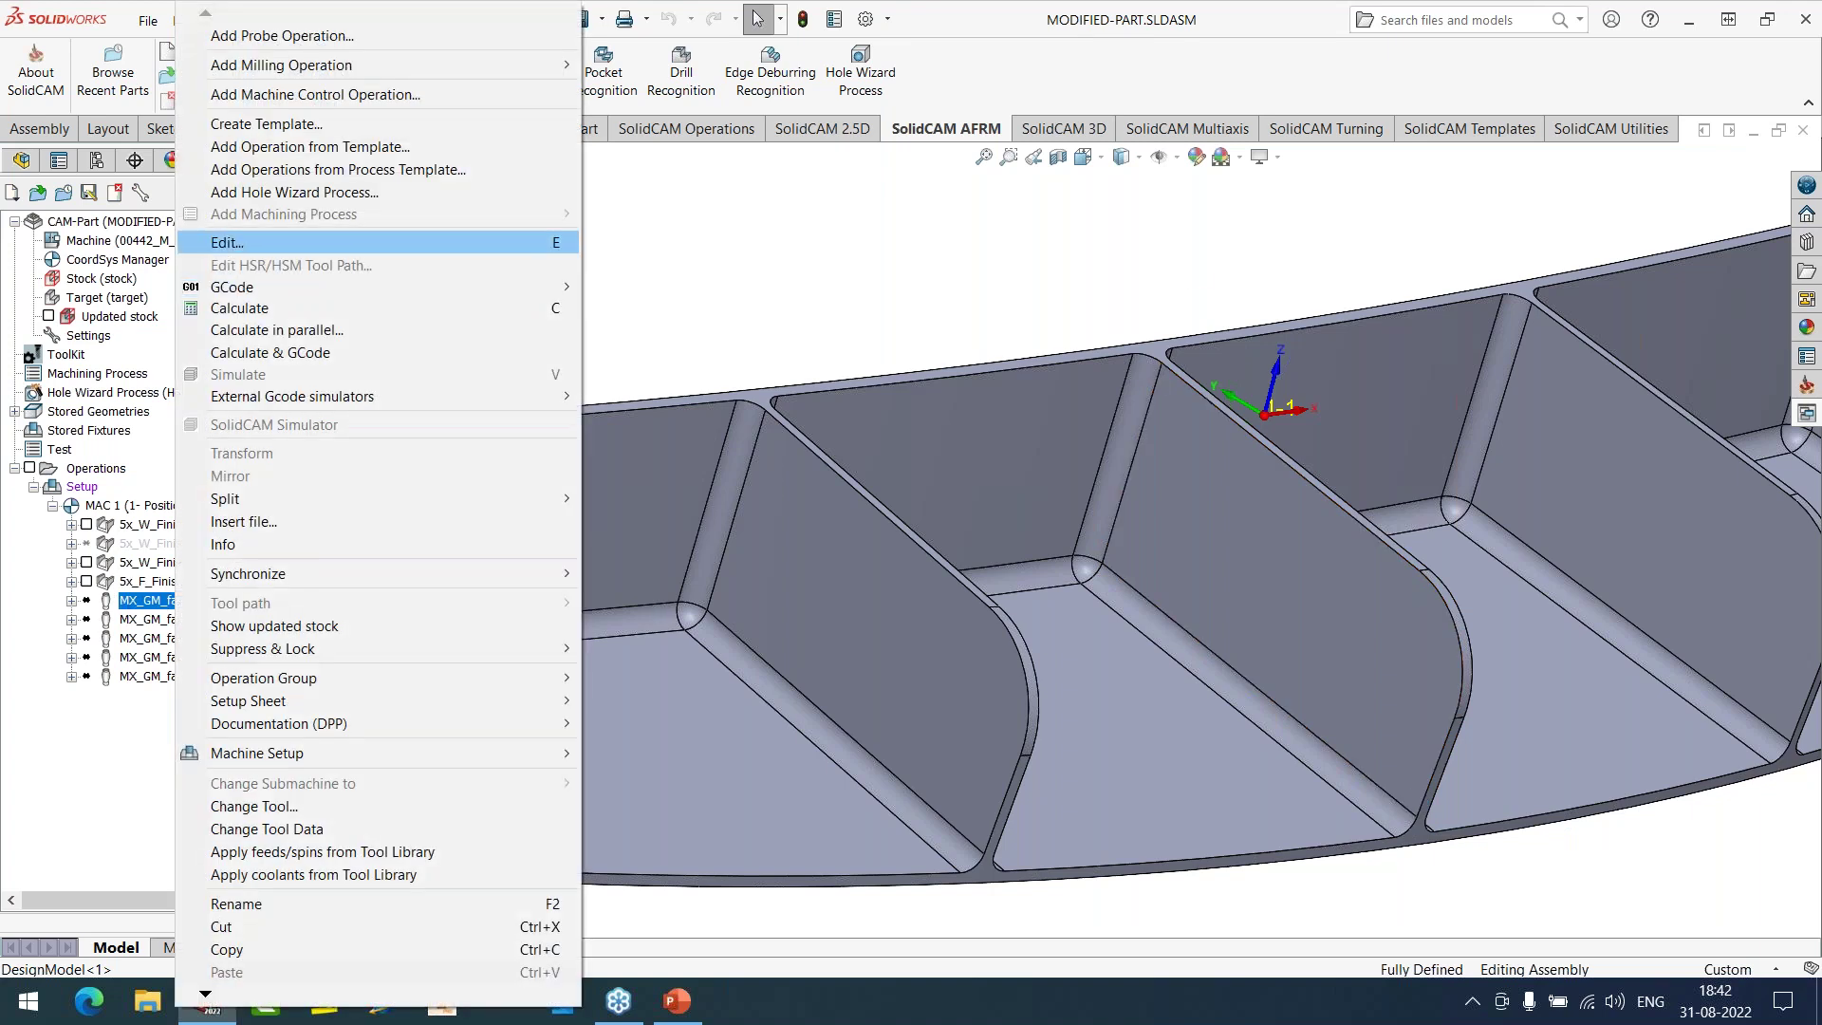
click(244, 241)
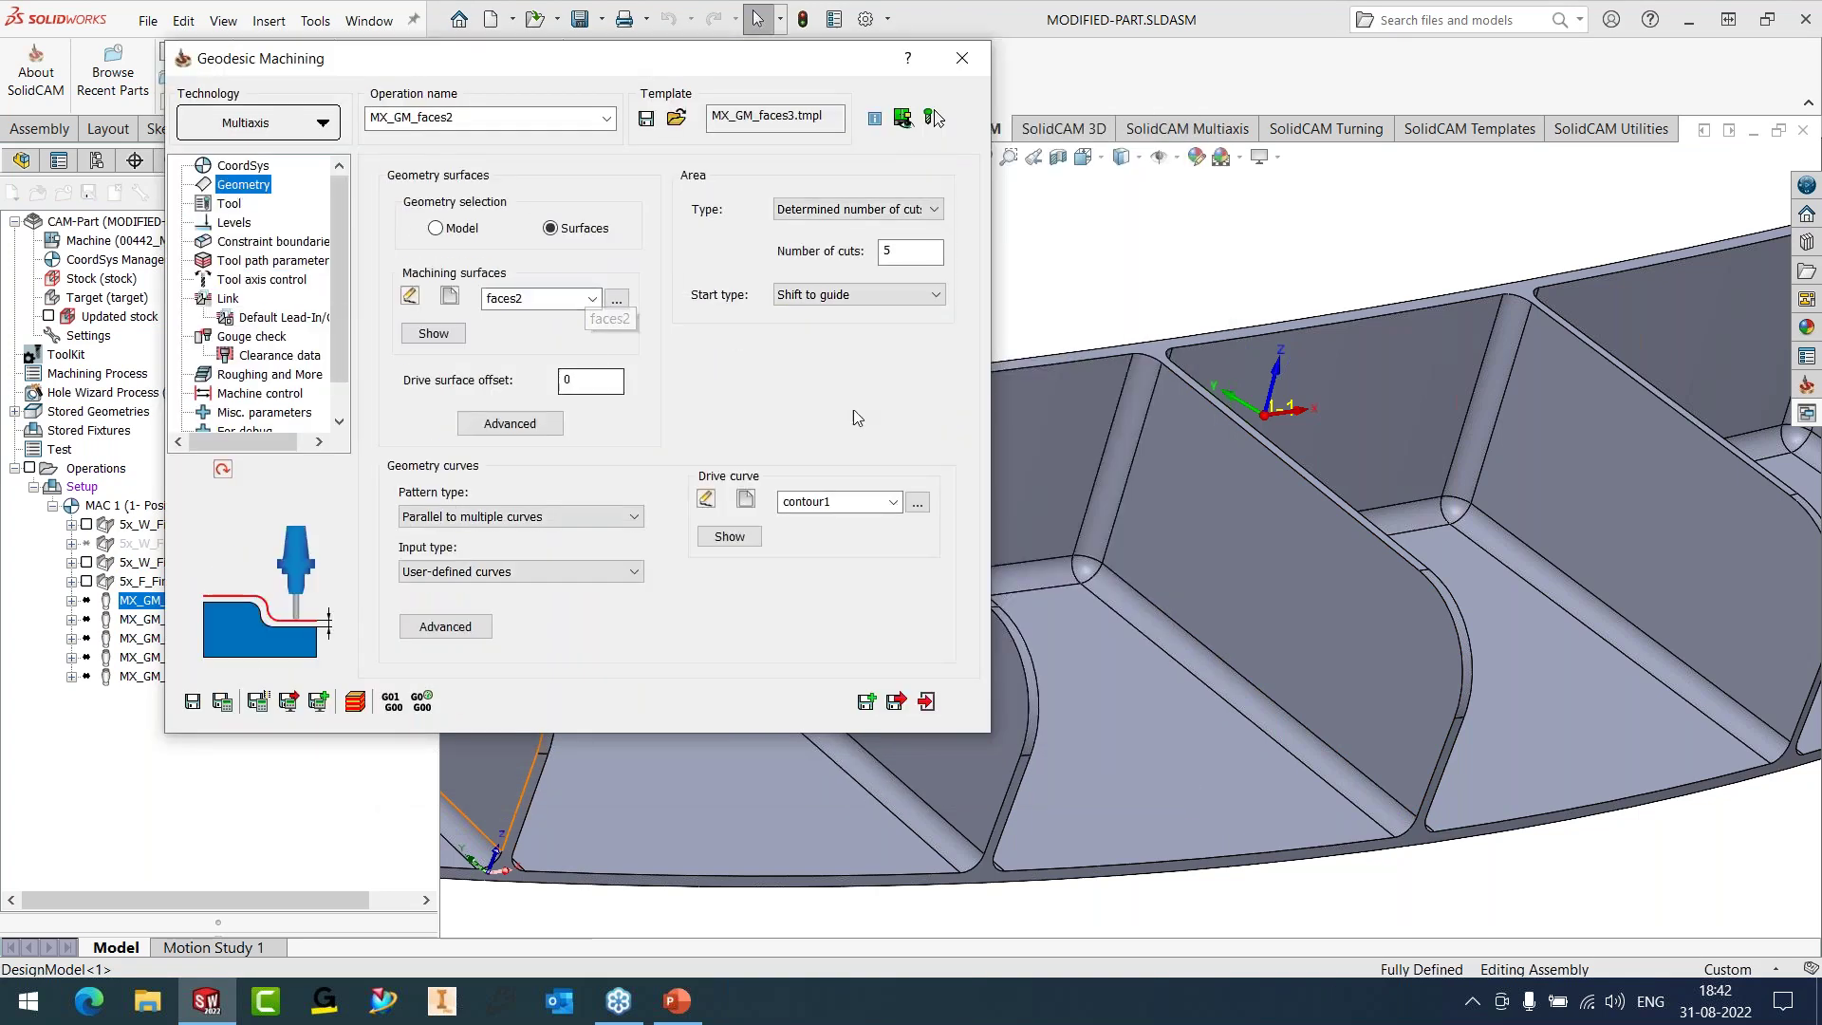
click(435, 333)
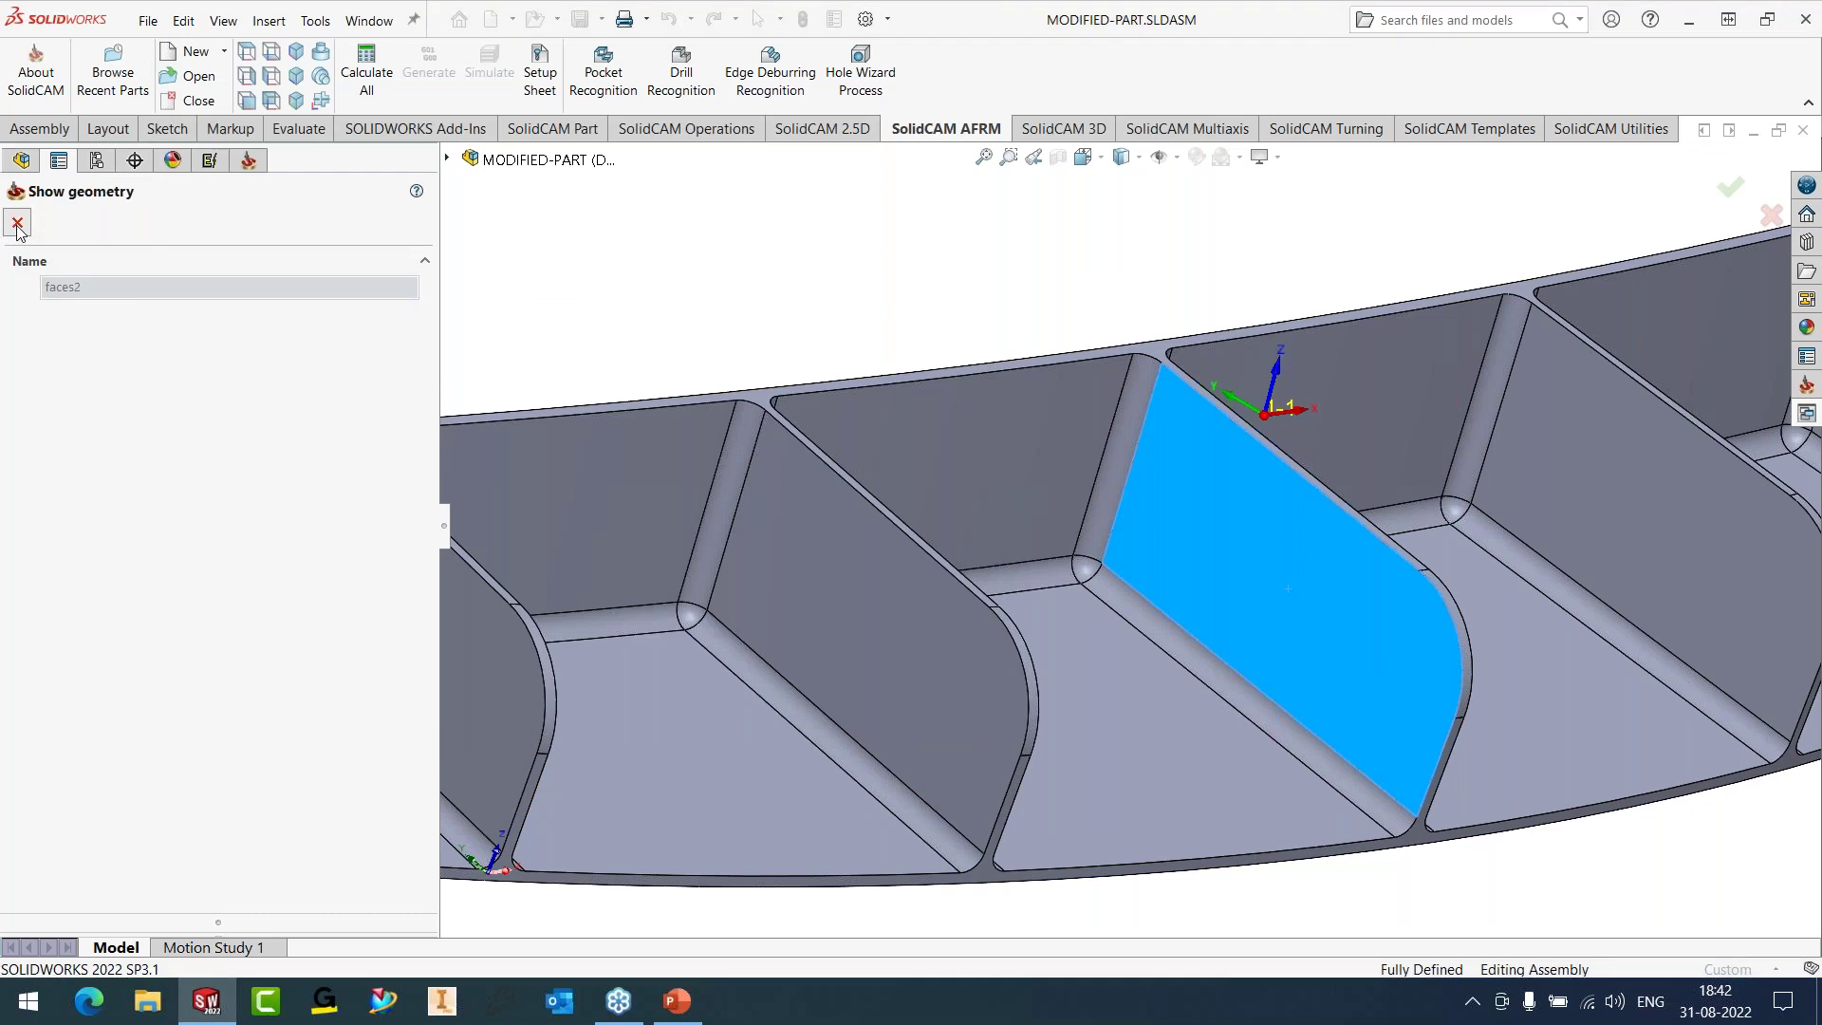
click(18, 224)
click(727, 536)
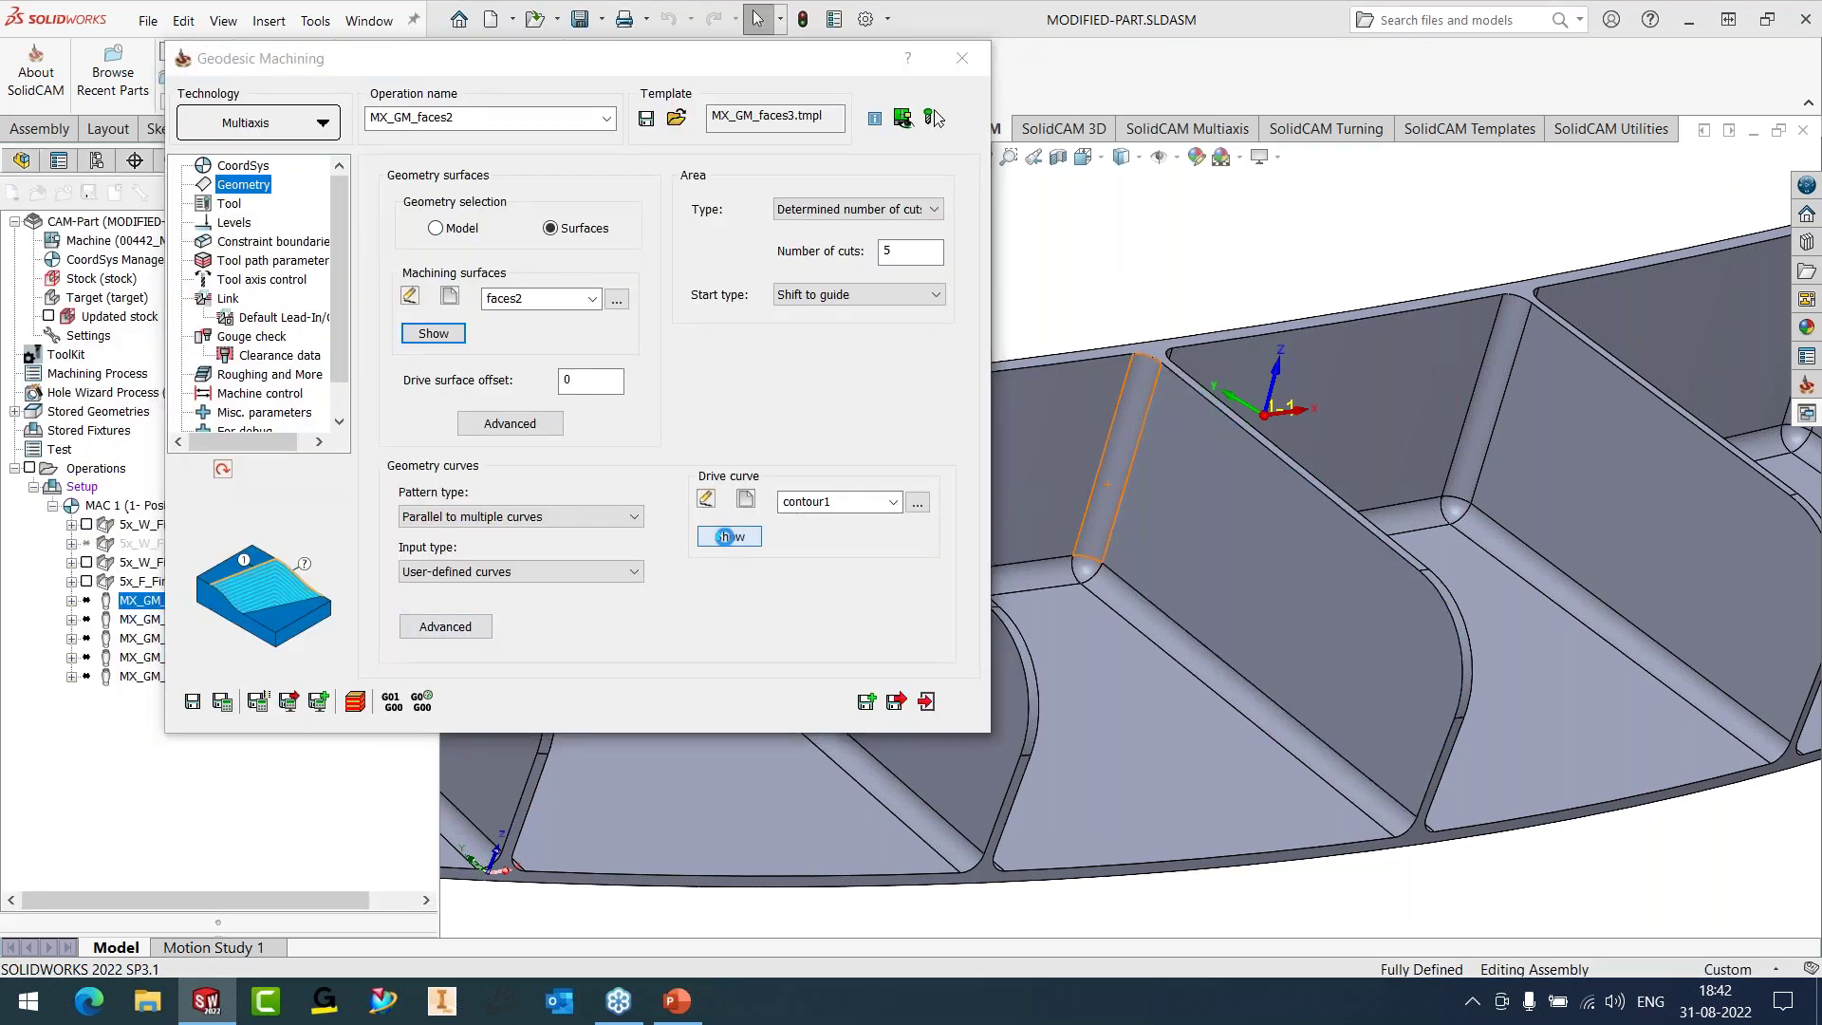
click(17, 224)
- Review the fixed tilt angle and common tool axis settings of MX_GM_faces2, and save and calculate the operation
click(254, 280)
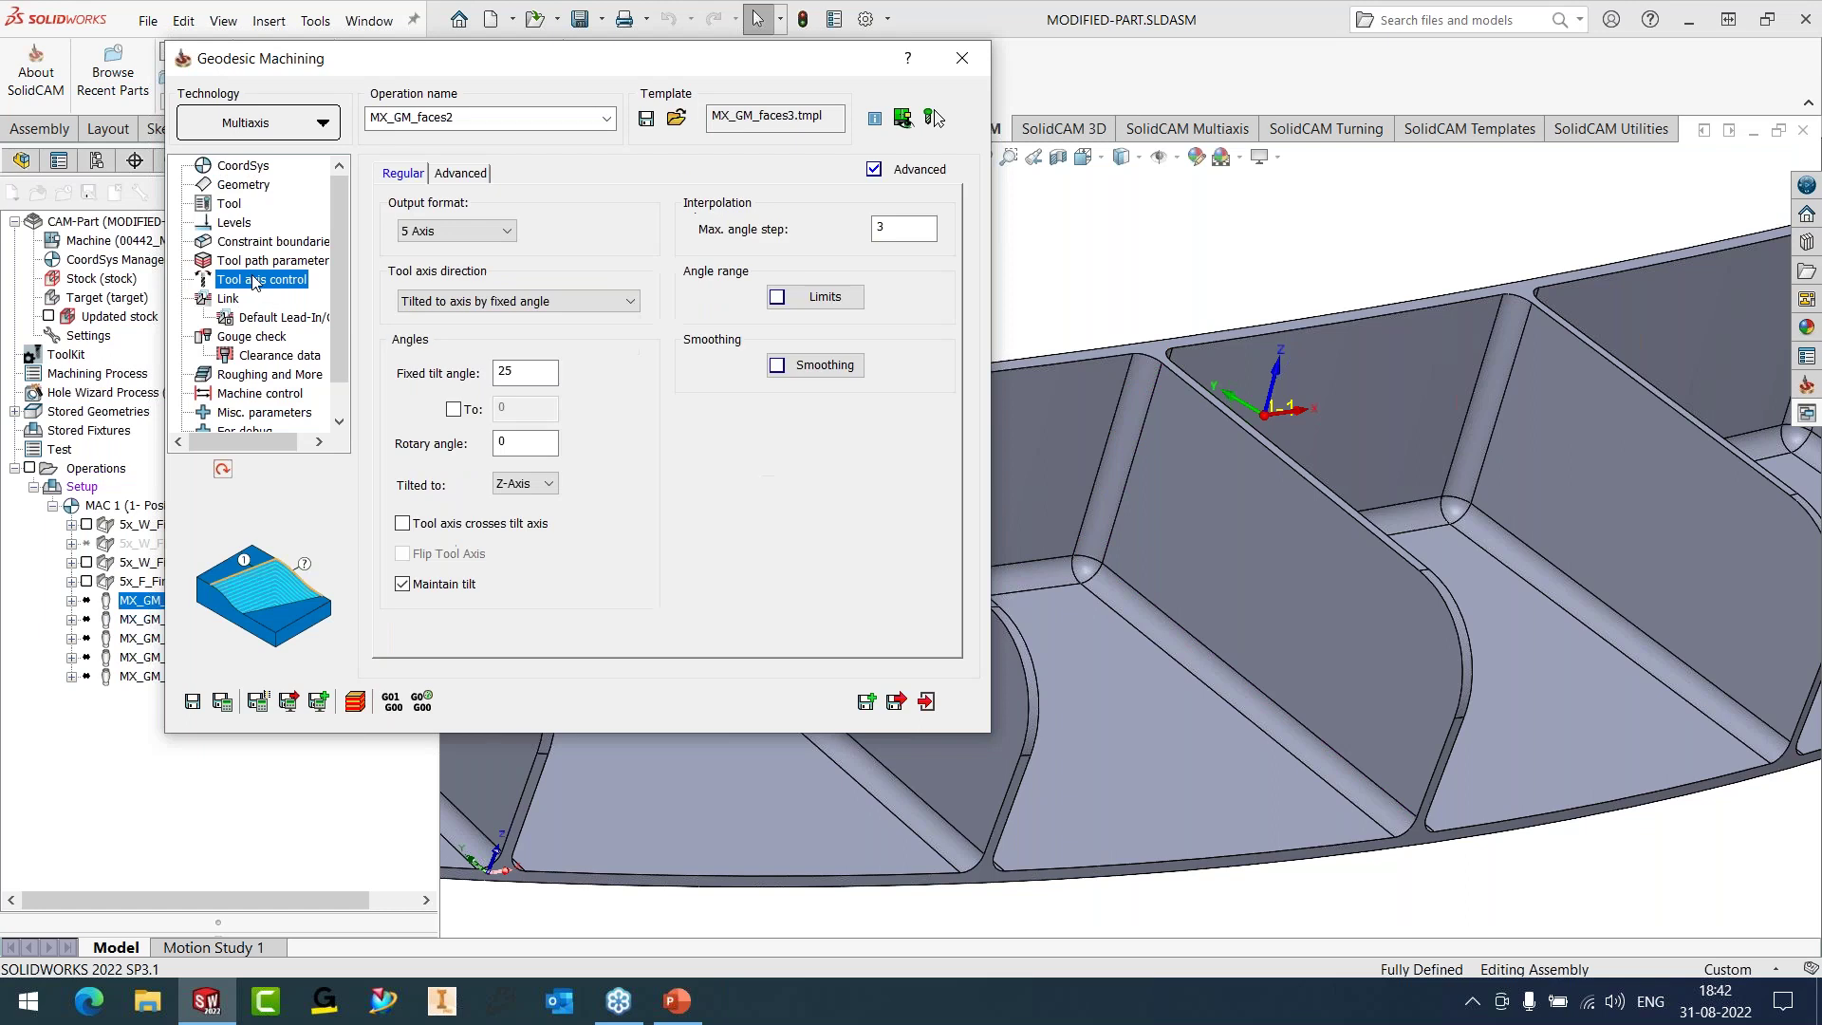
double_click(503, 375)
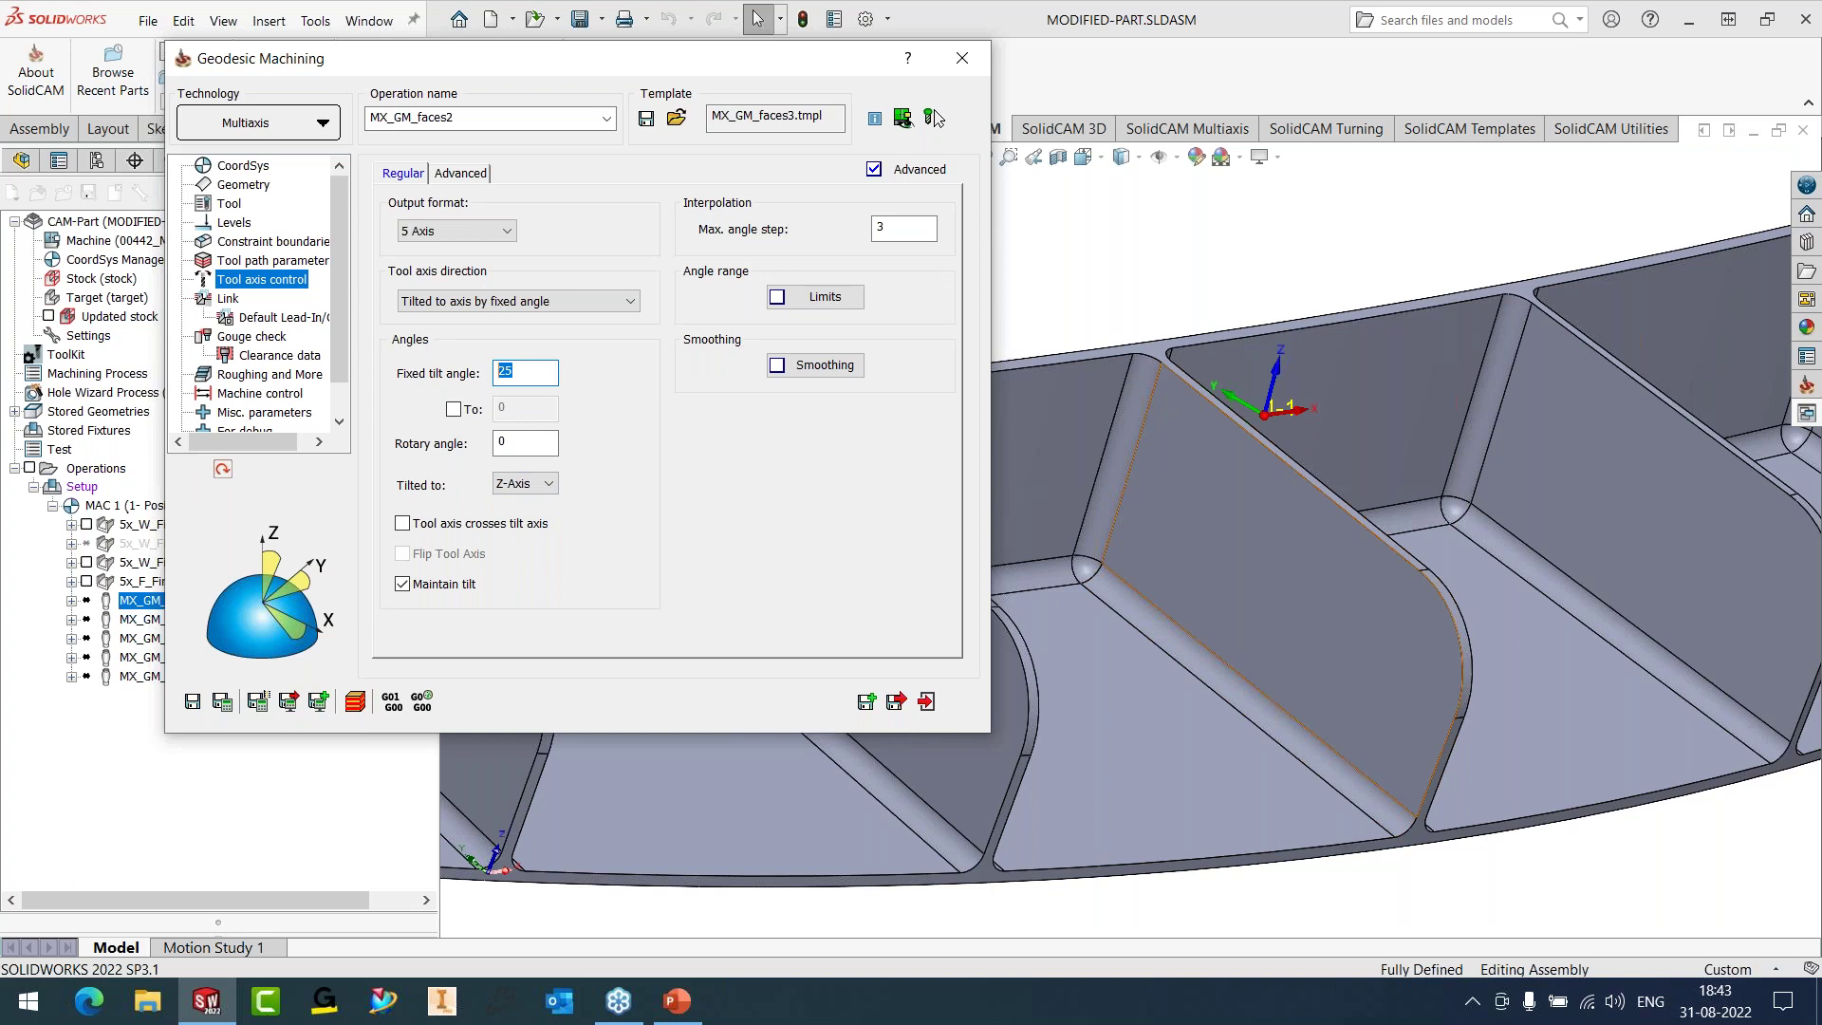
click(462, 173)
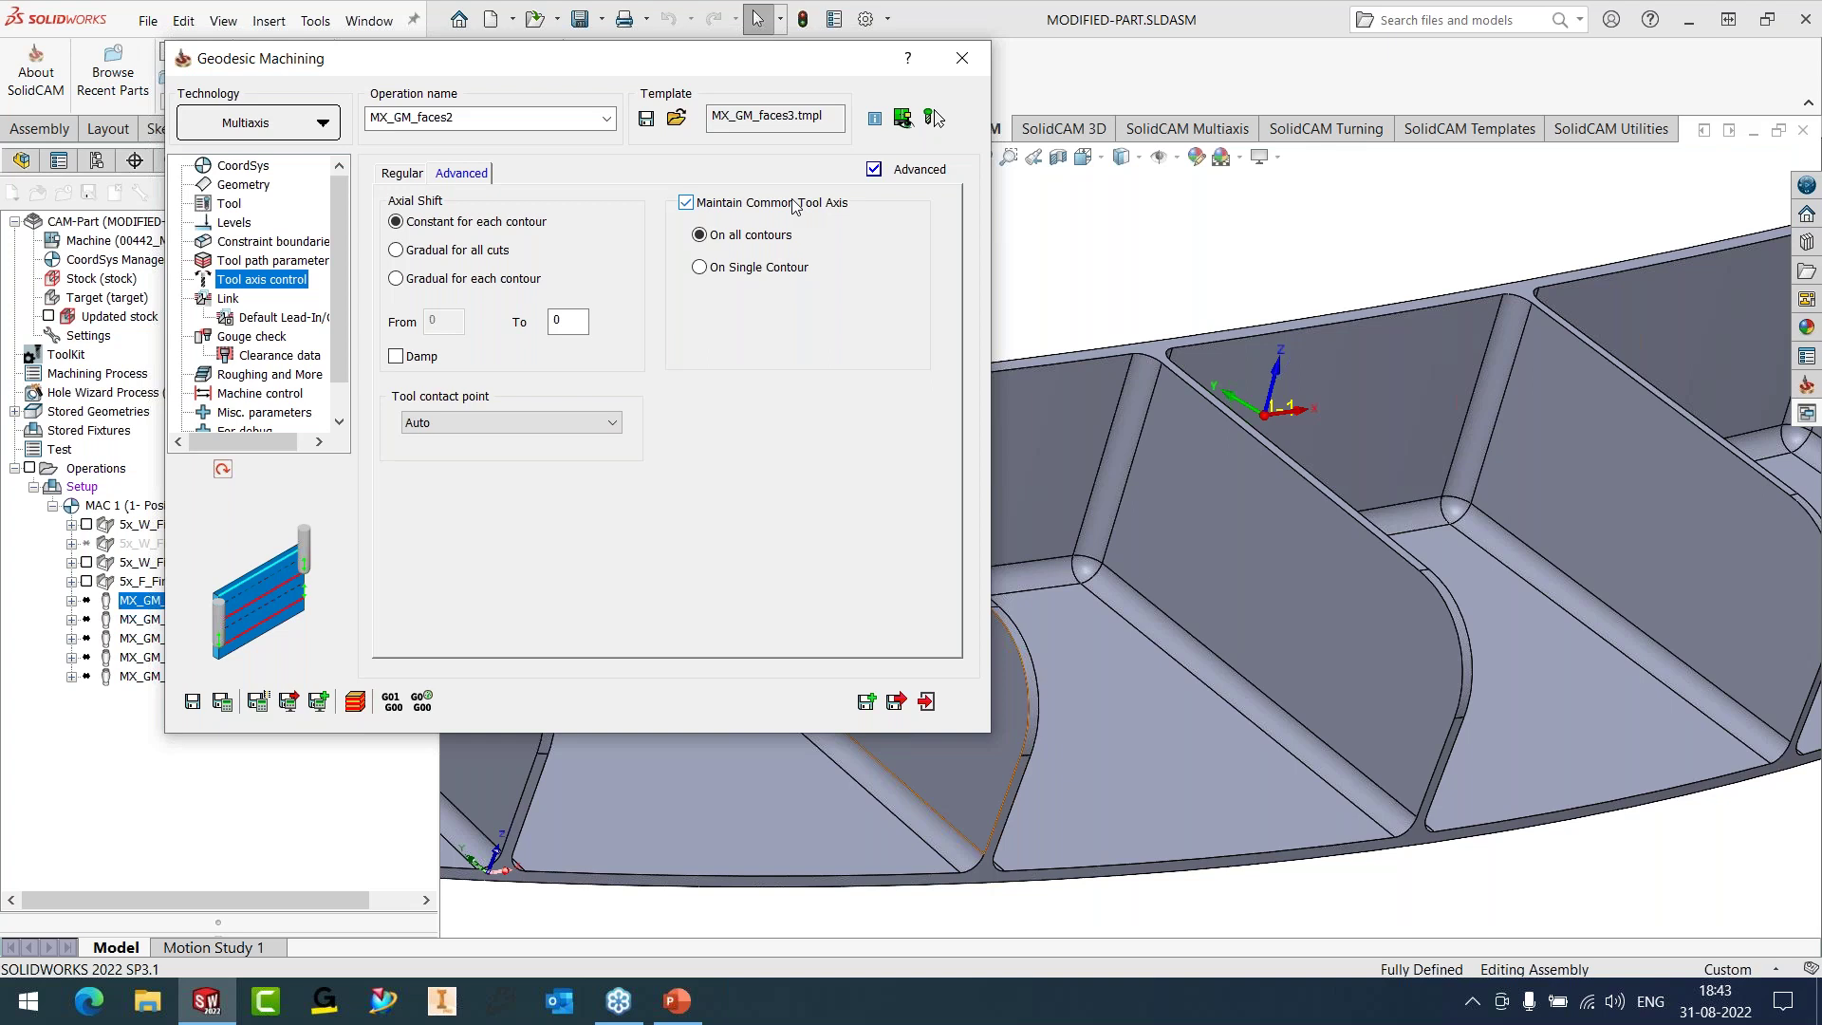
click(223, 701)
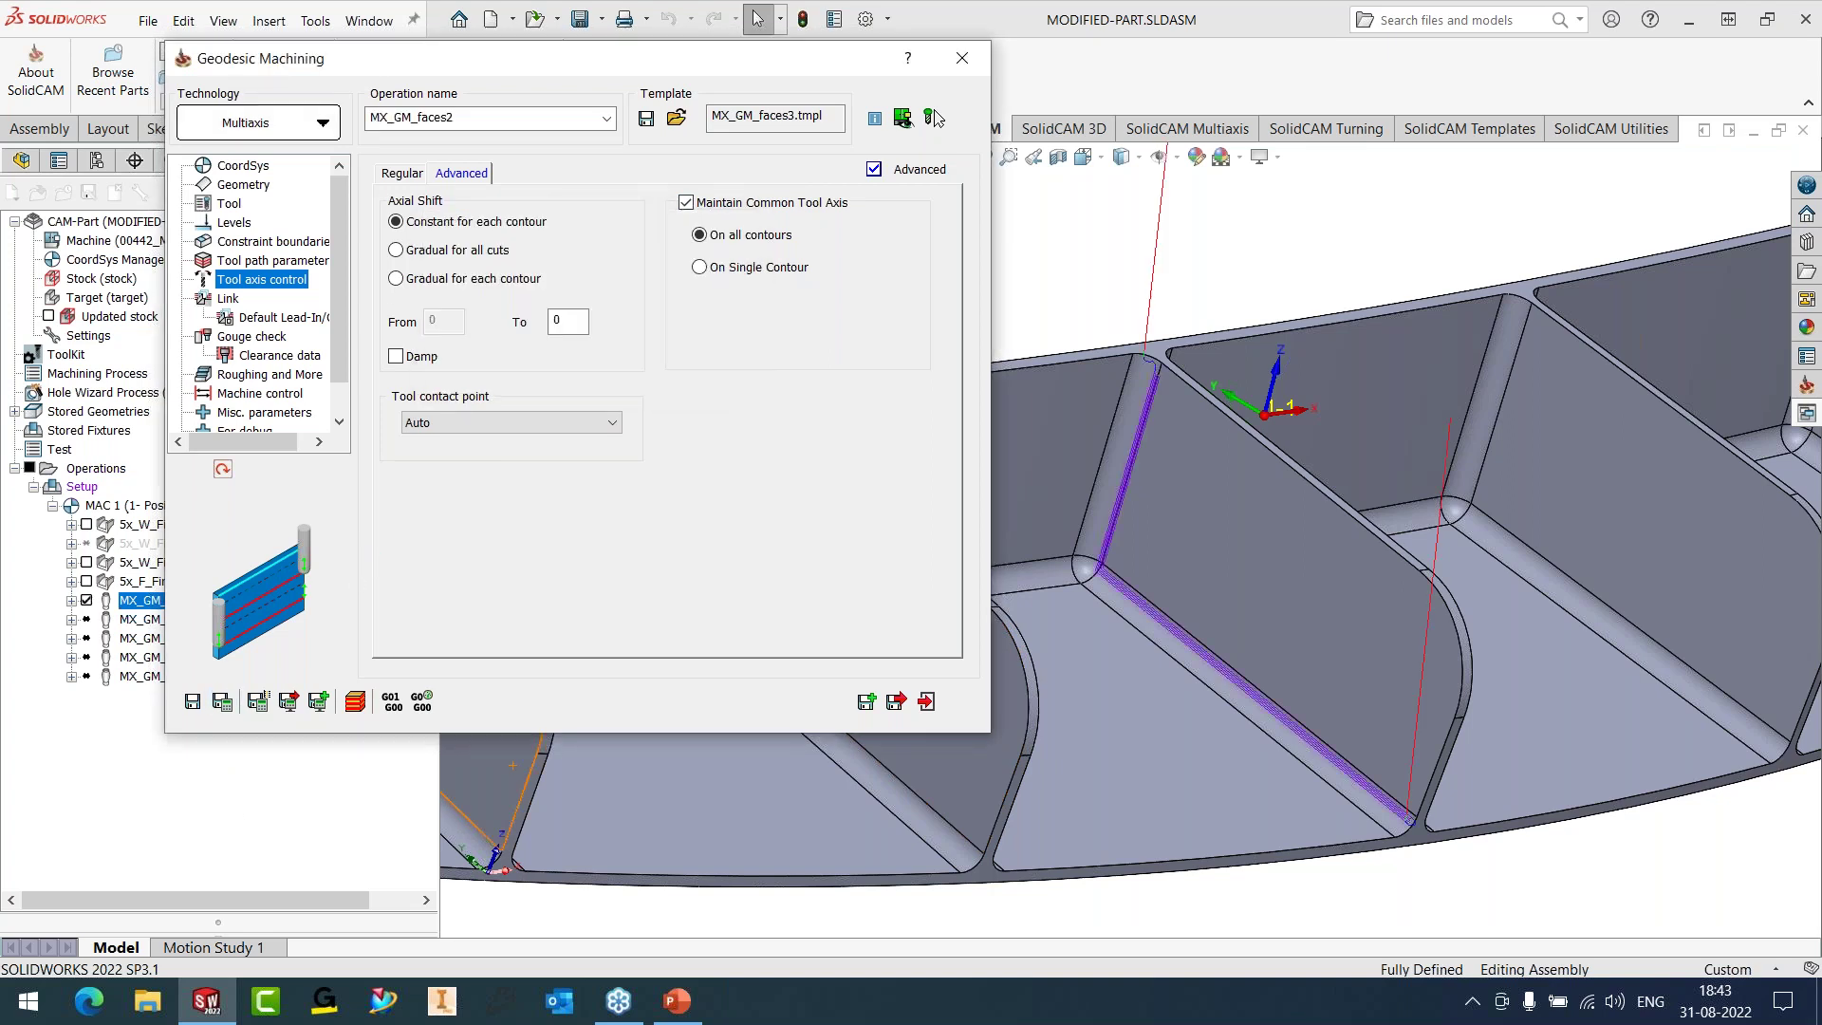
- Simulate the MX_GM_faces2 corner toolpath step by step on the model, and exit the simulation and operation settings
click(355, 702)
click(159, 660)
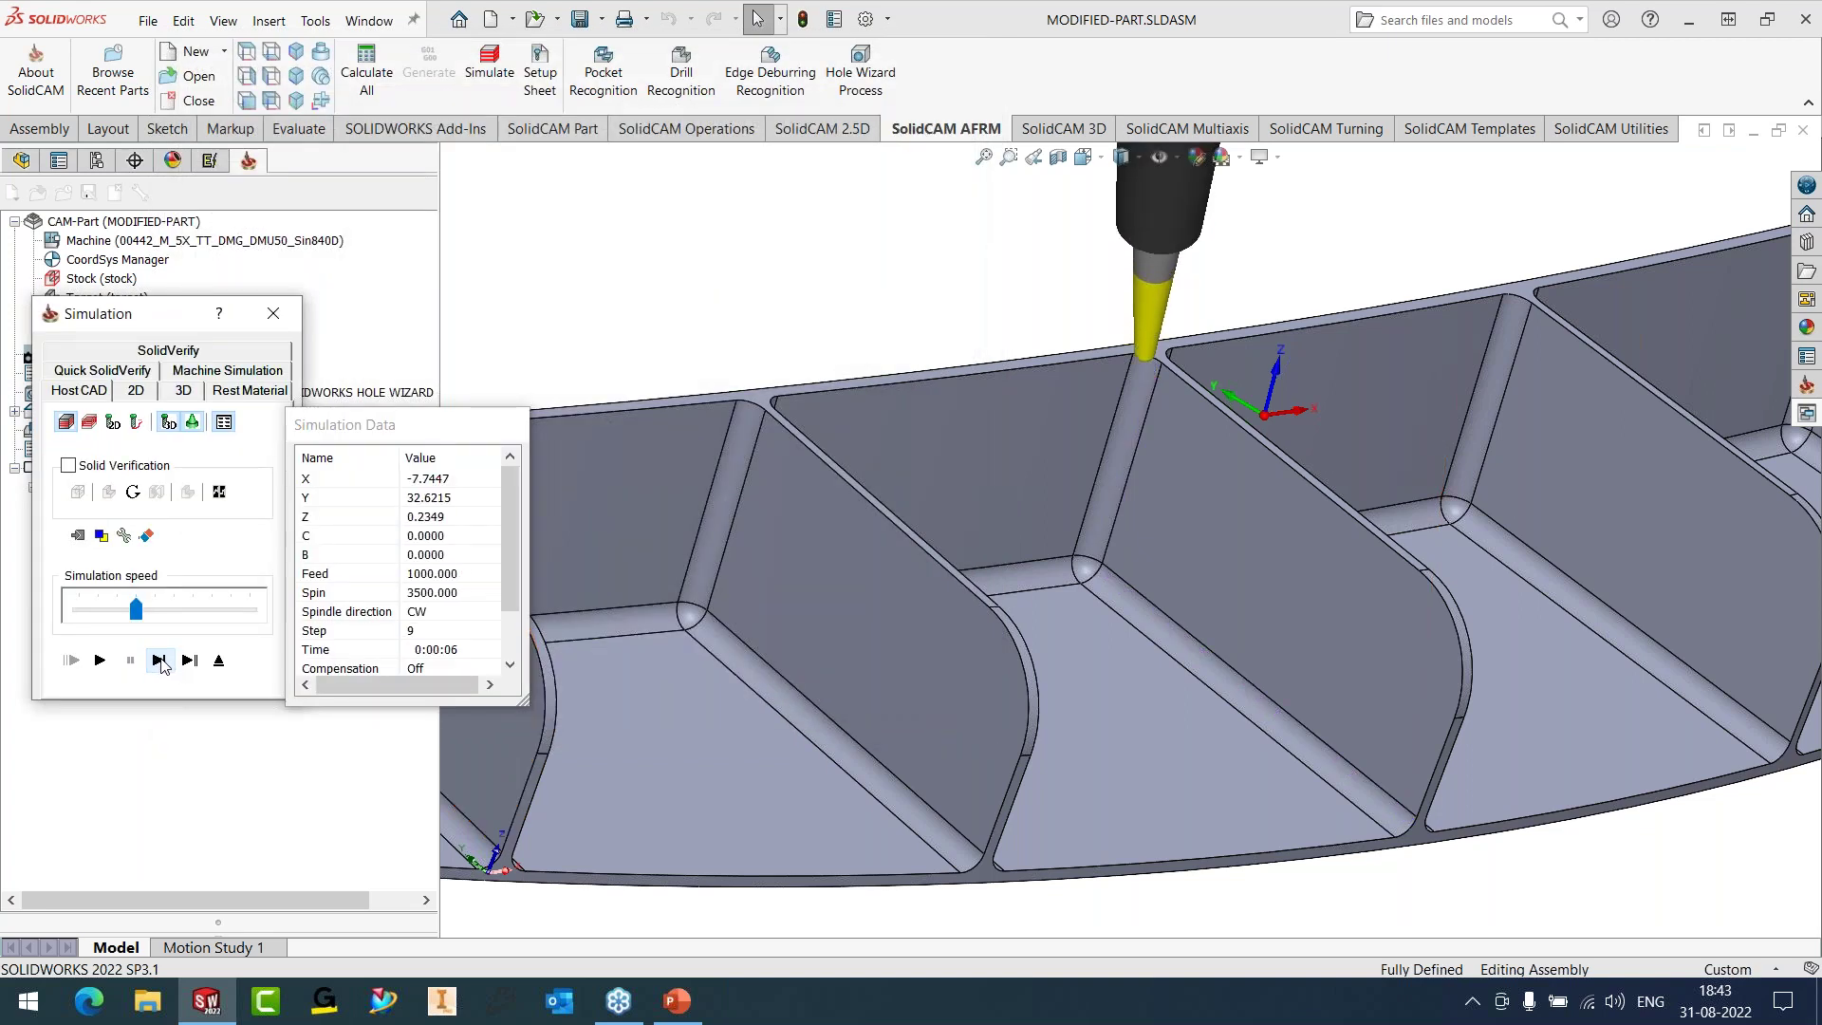
click(1281, 505)
mouse_move(1281, 505)
middle_down()
mouse_move(1331, 580)
mouse_move(1281, 494)
middle_up()
click(159, 660)
click(158, 660)
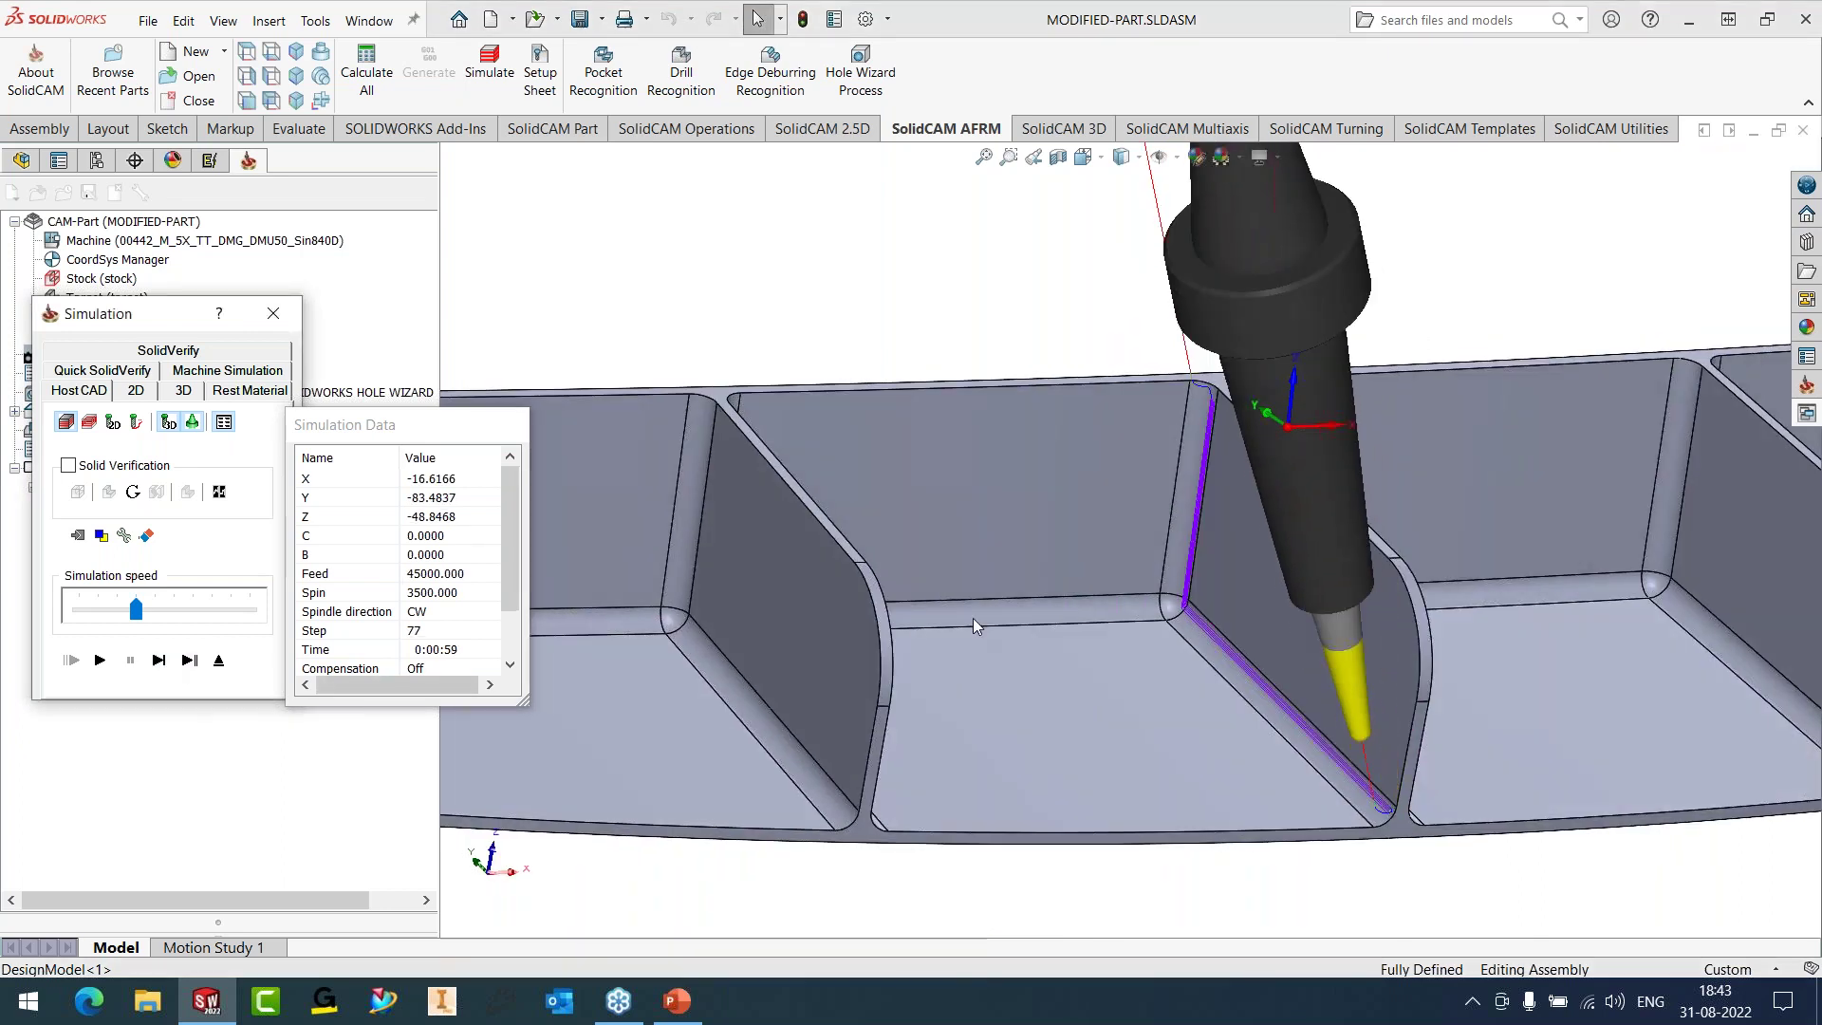
middle_drag(1271, 547, 1300, 553)
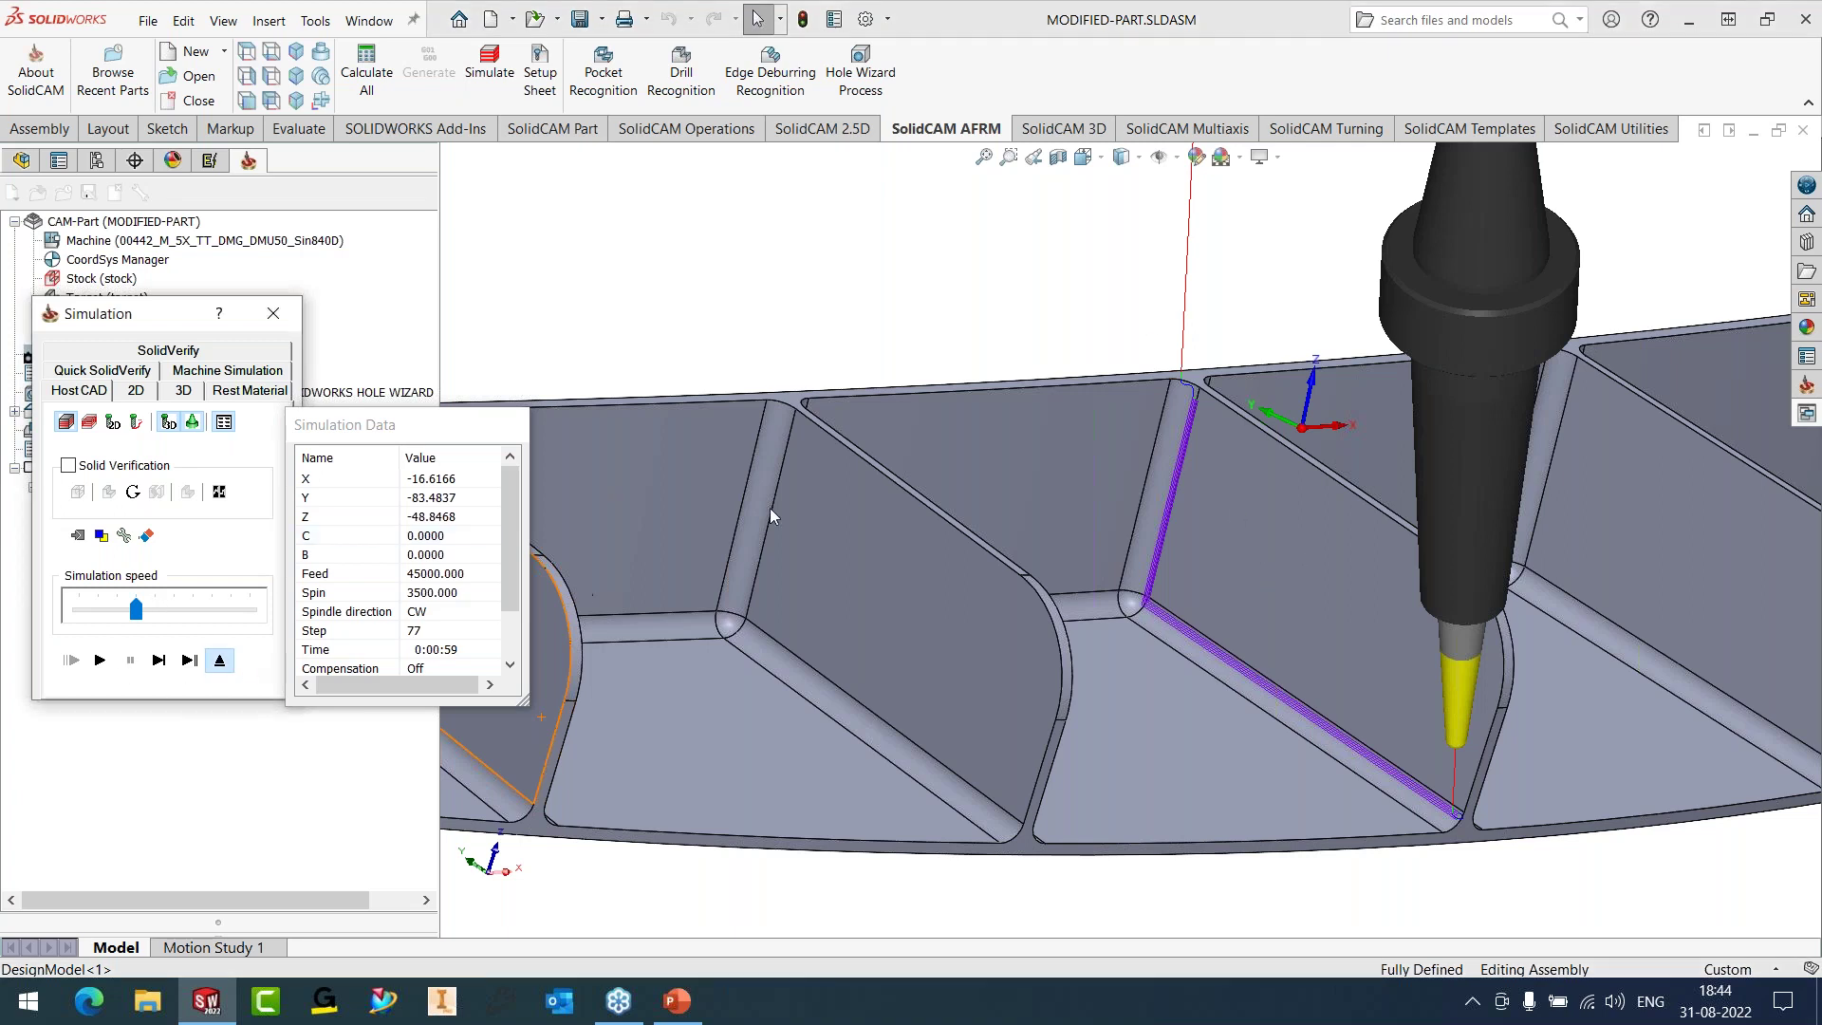
key(Escape)
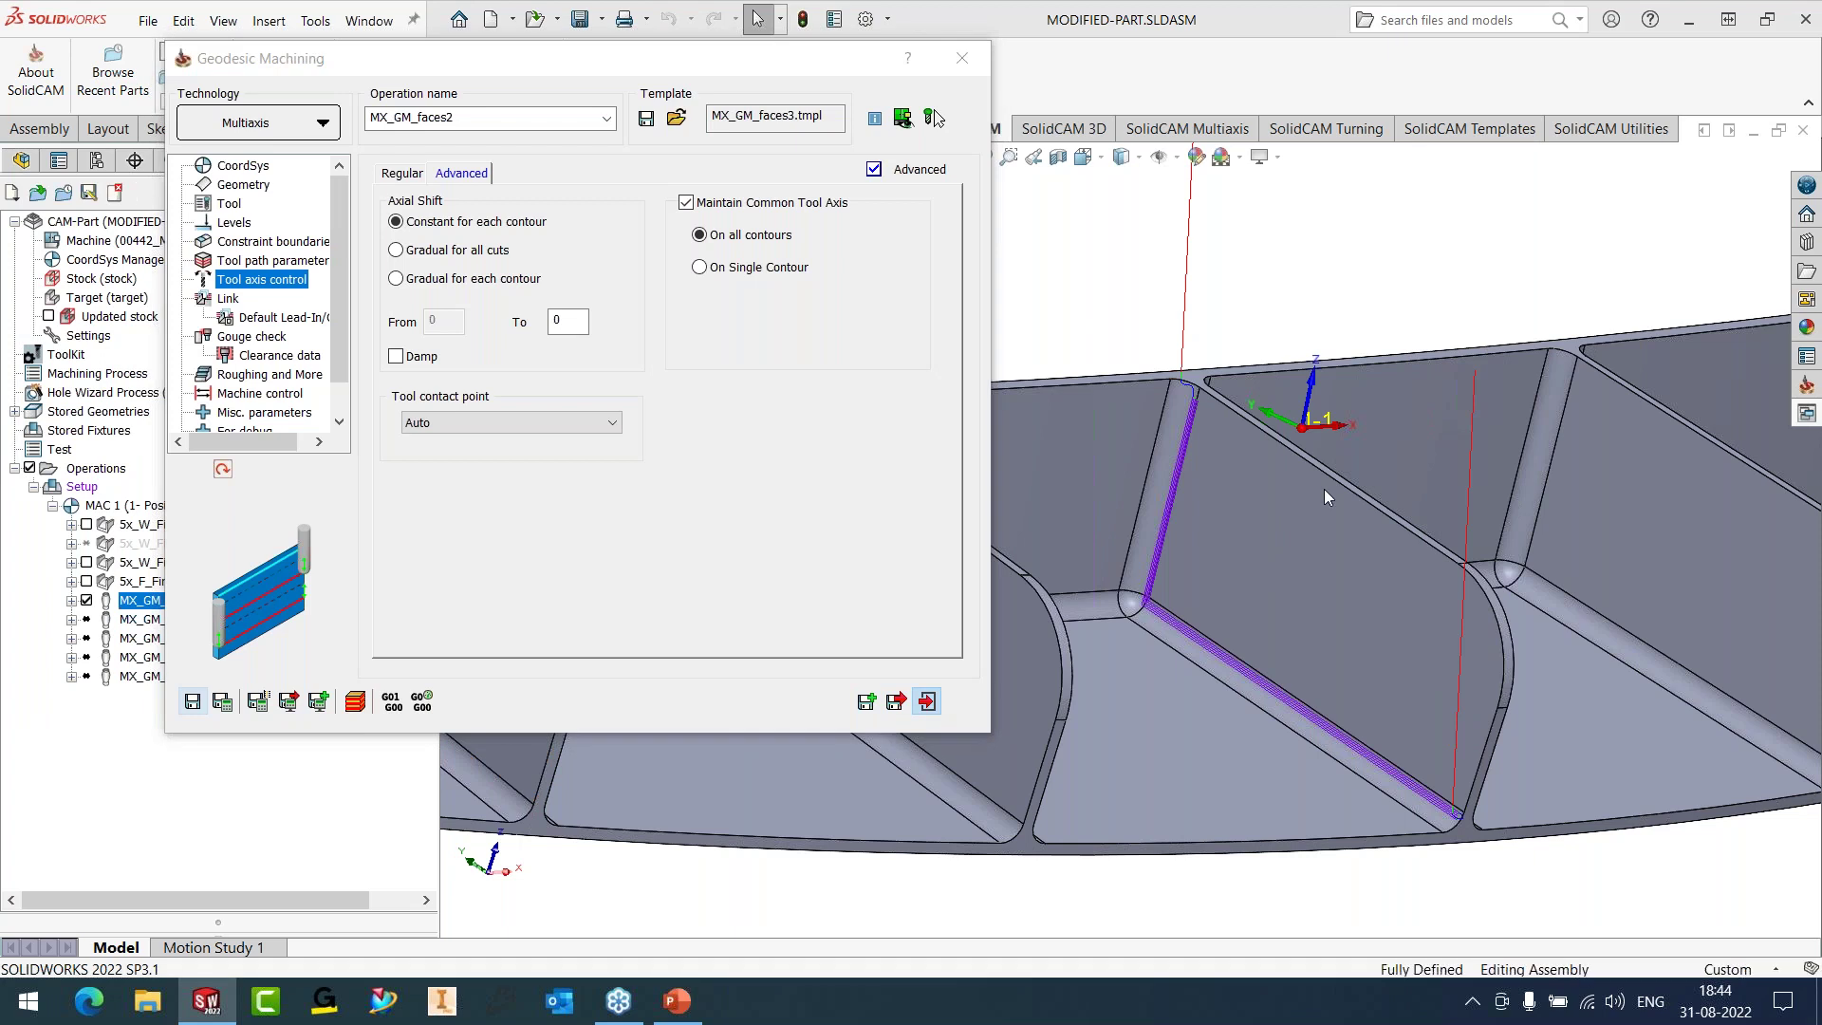
key(Escape)
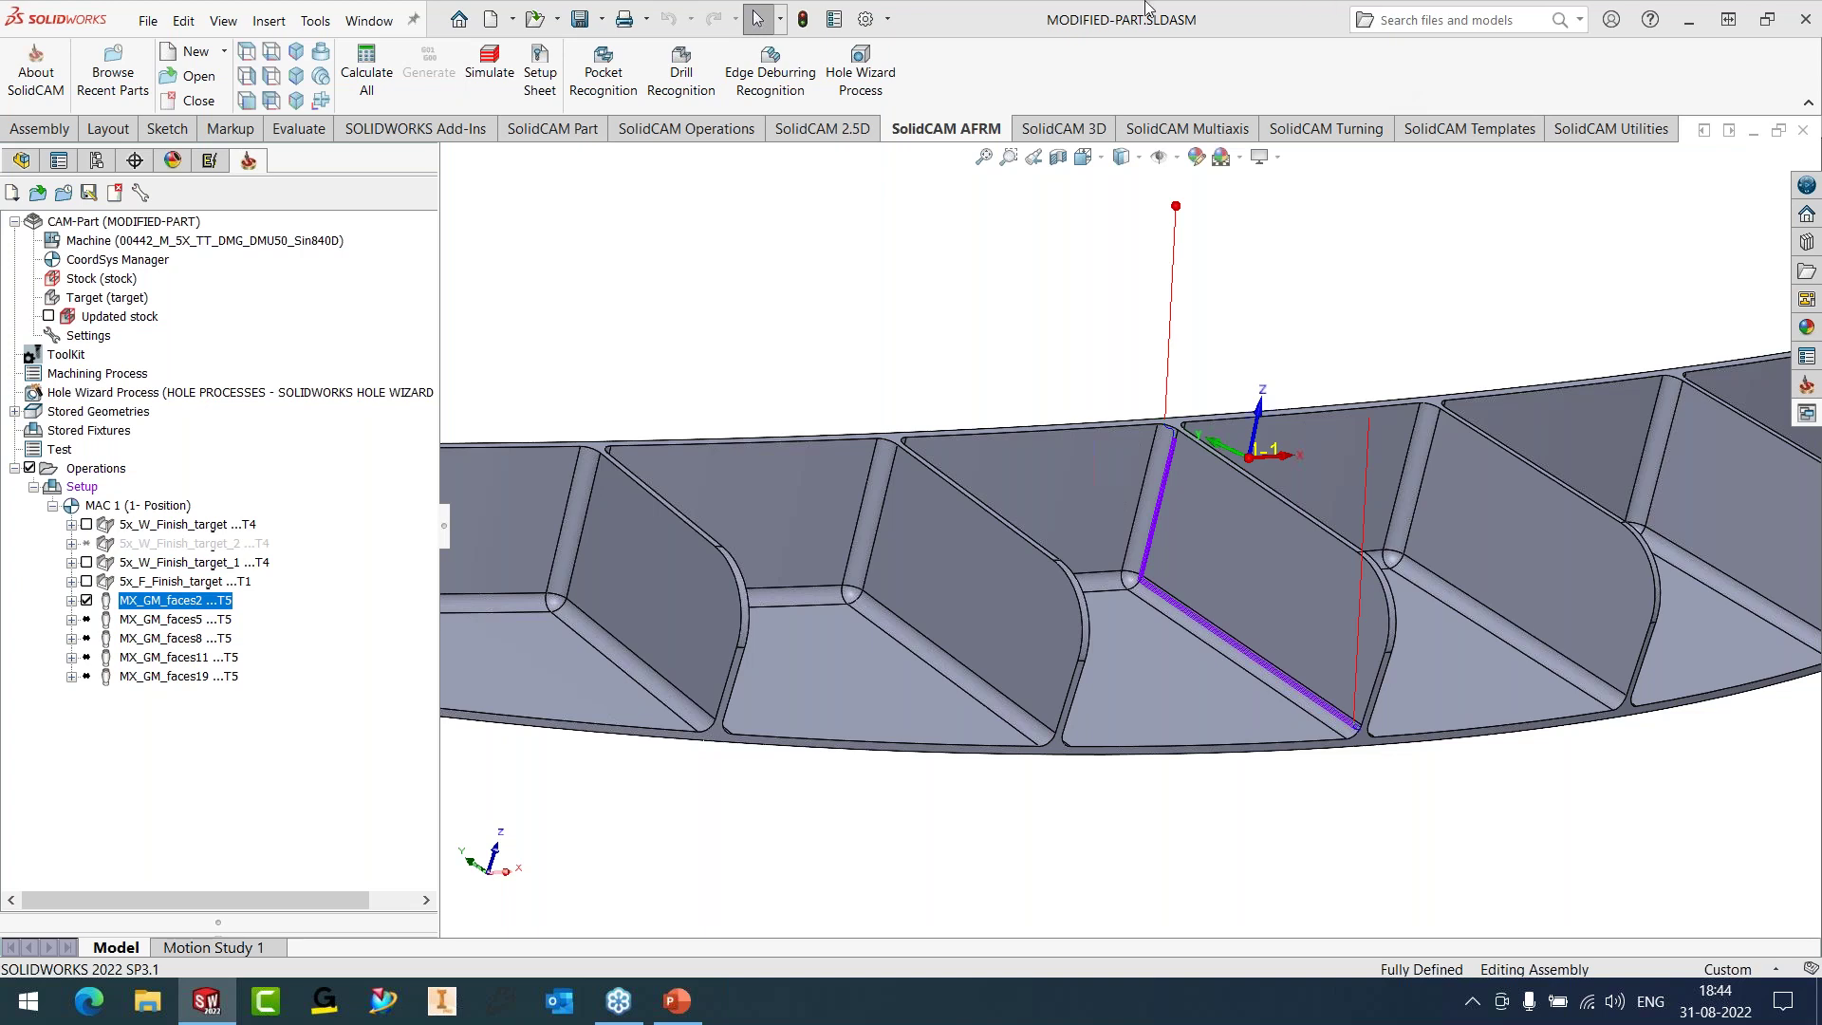
- Close the MODIFIED-PART CAM part, and open the Sim_5_axis_2 CAM part from its own folder
click(313, 20)
mouse_move(512, 170)
click(703, 188)
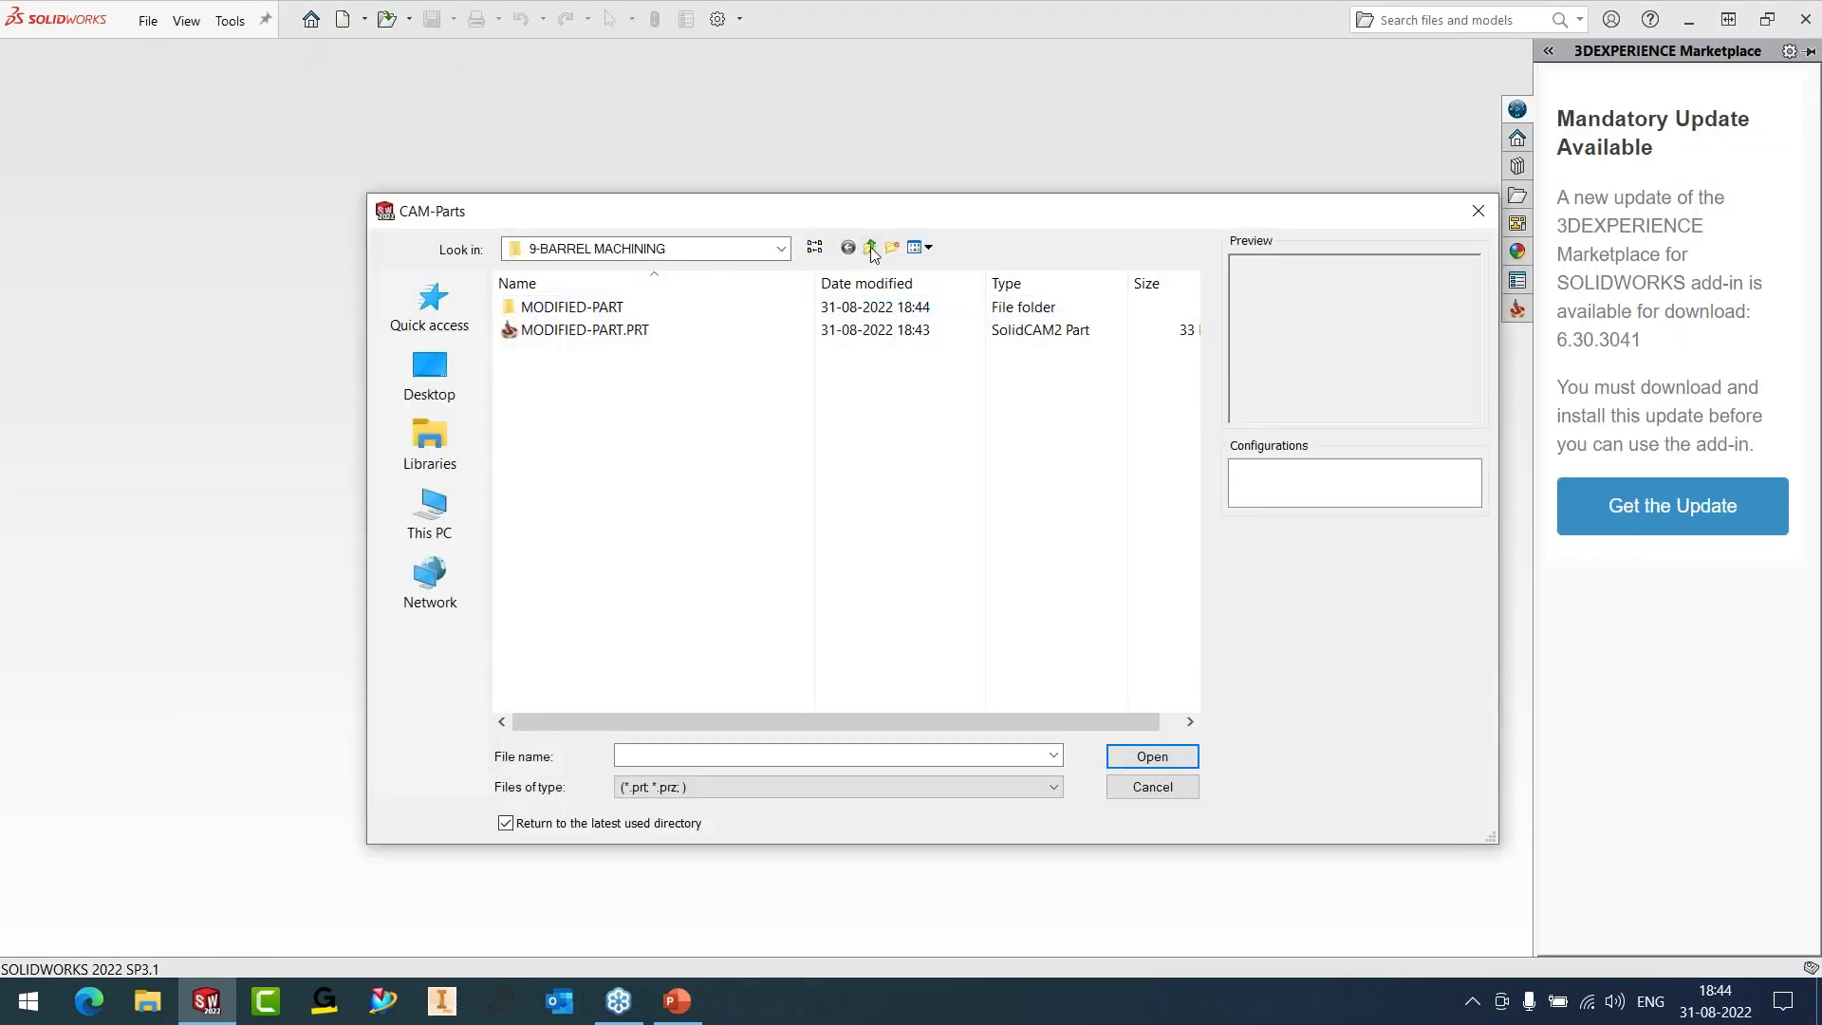
click(869, 247)
click(582, 512)
double_click(582, 513)
click(579, 307)
click(1152, 760)
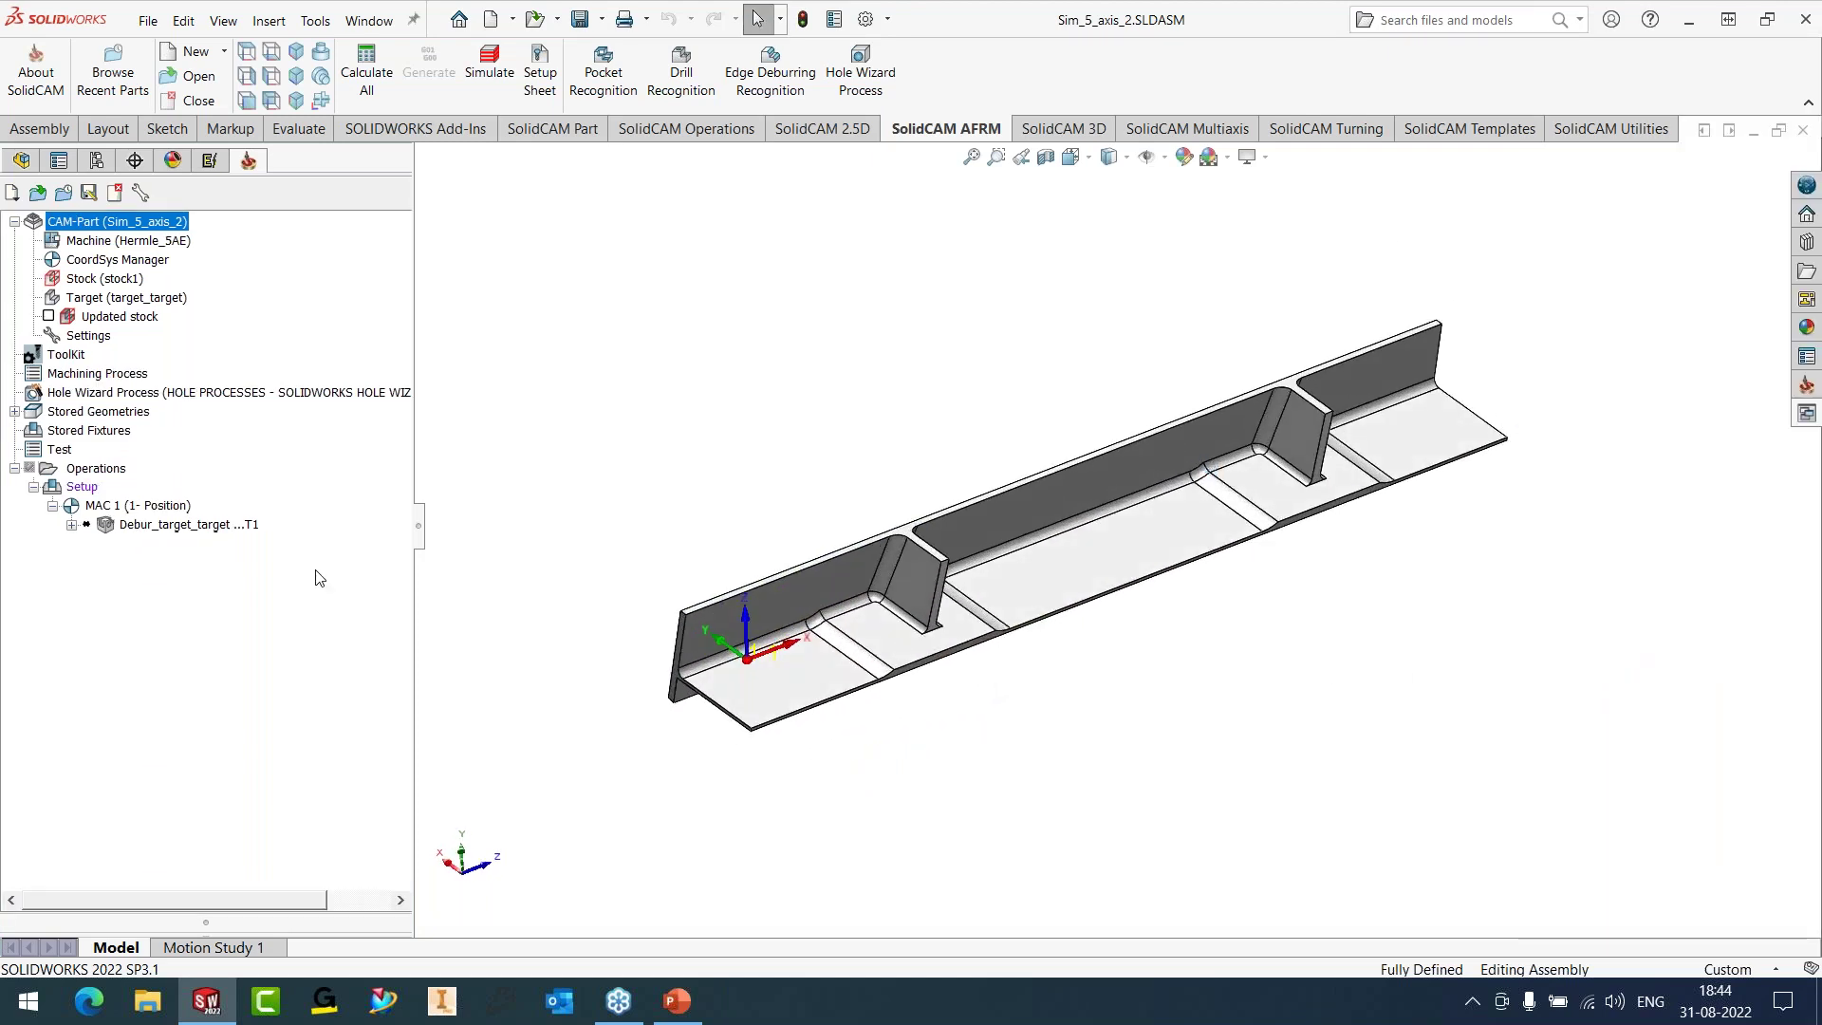
- Open the Debur_target_target operation for editing, inspect its 6 mm end mill in the toolkit, and close the toolkit
right_click(224, 525)
click(285, 242)
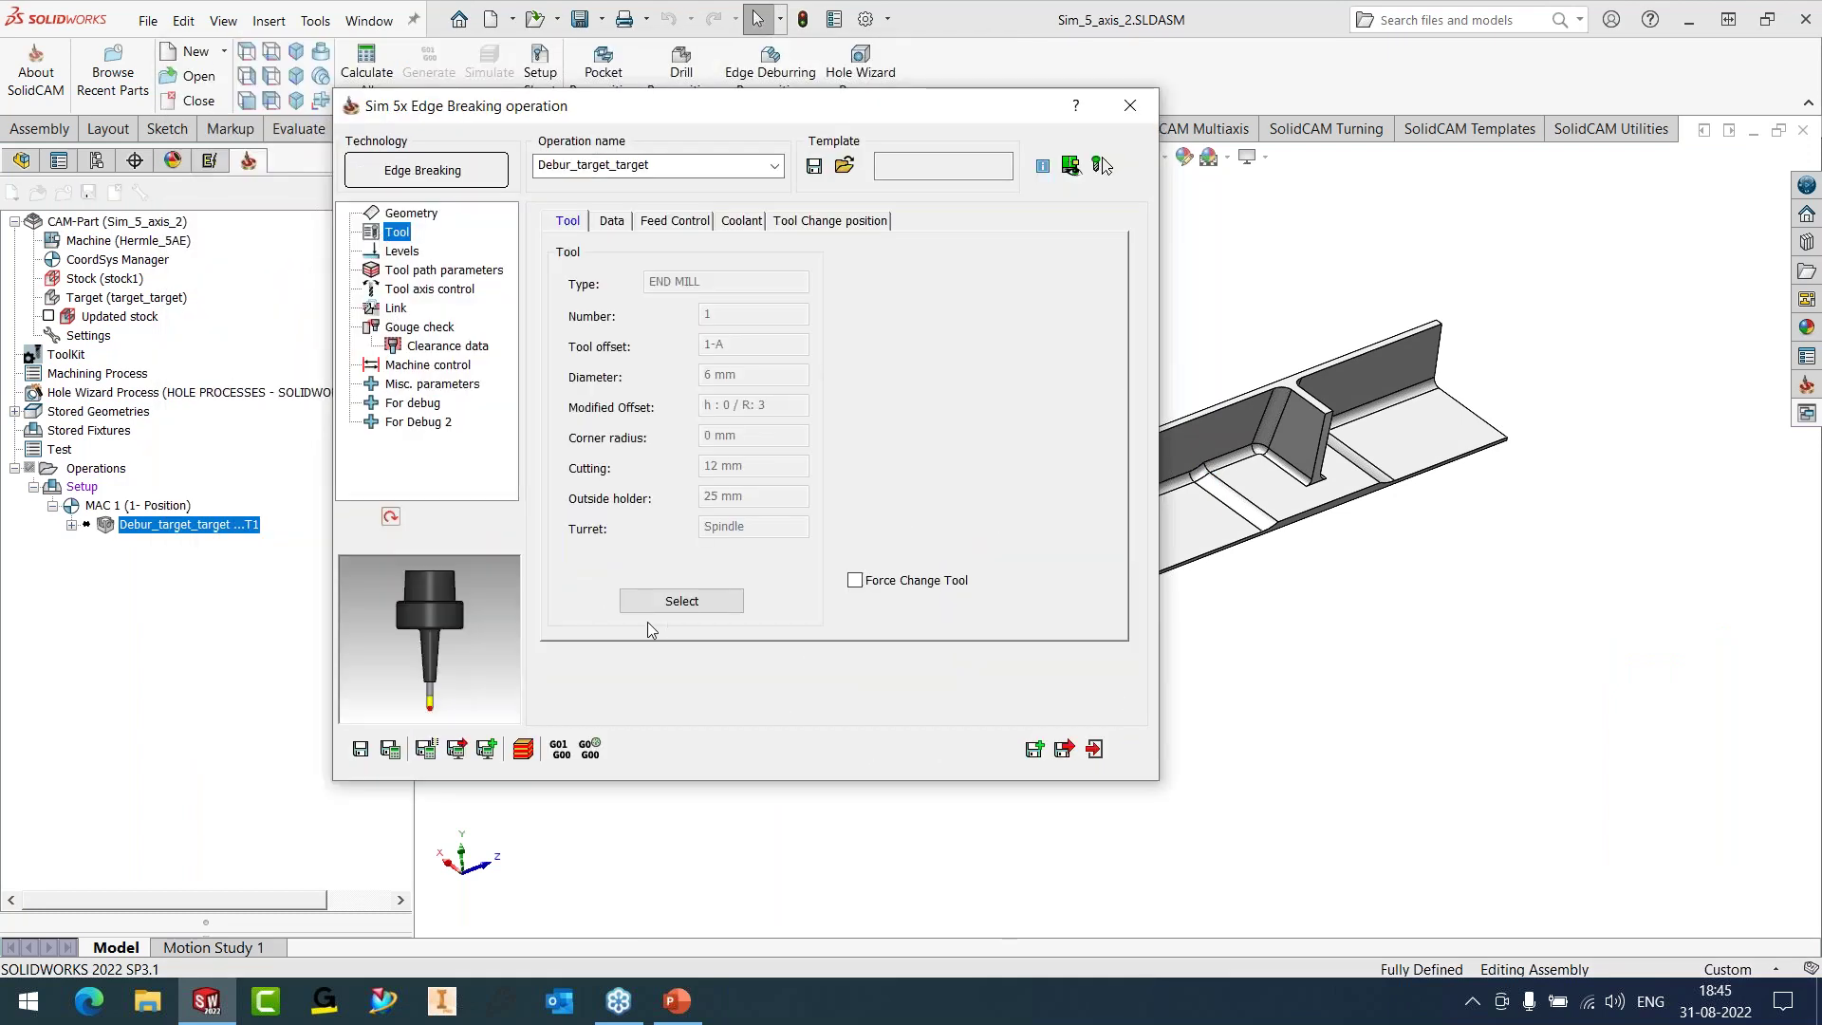
click(631, 598)
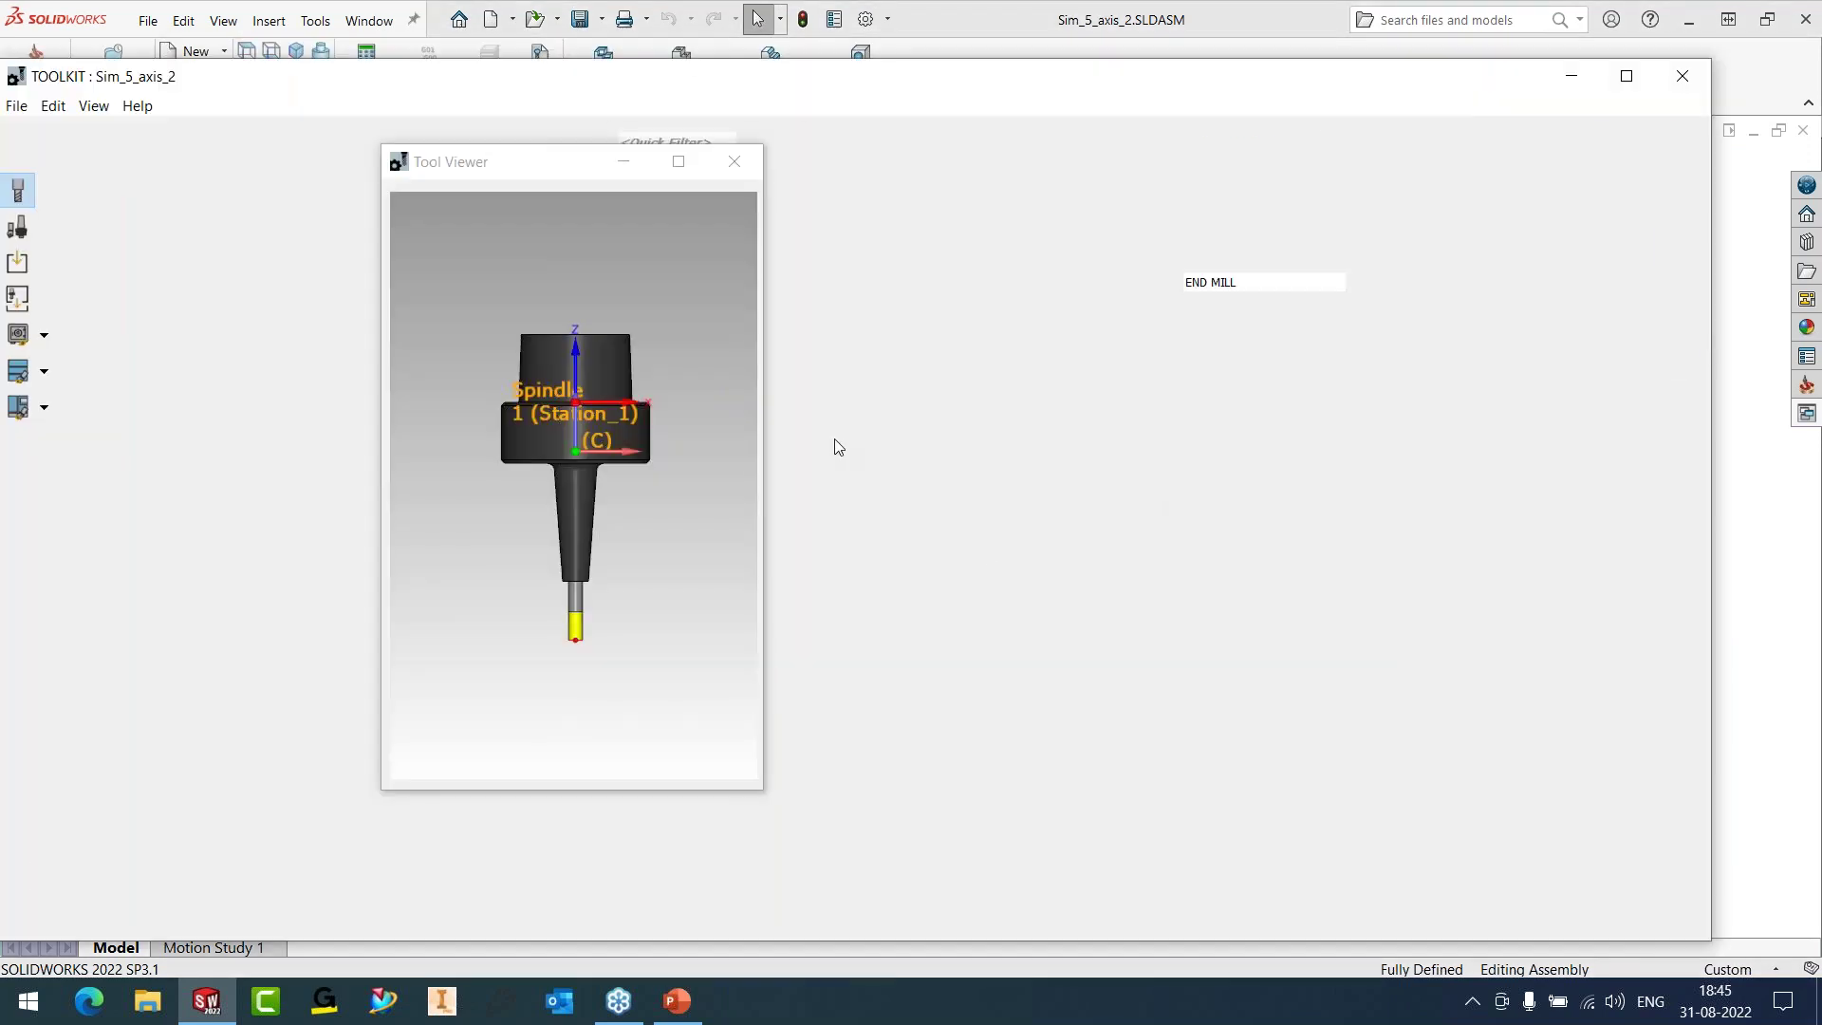
click(744, 169)
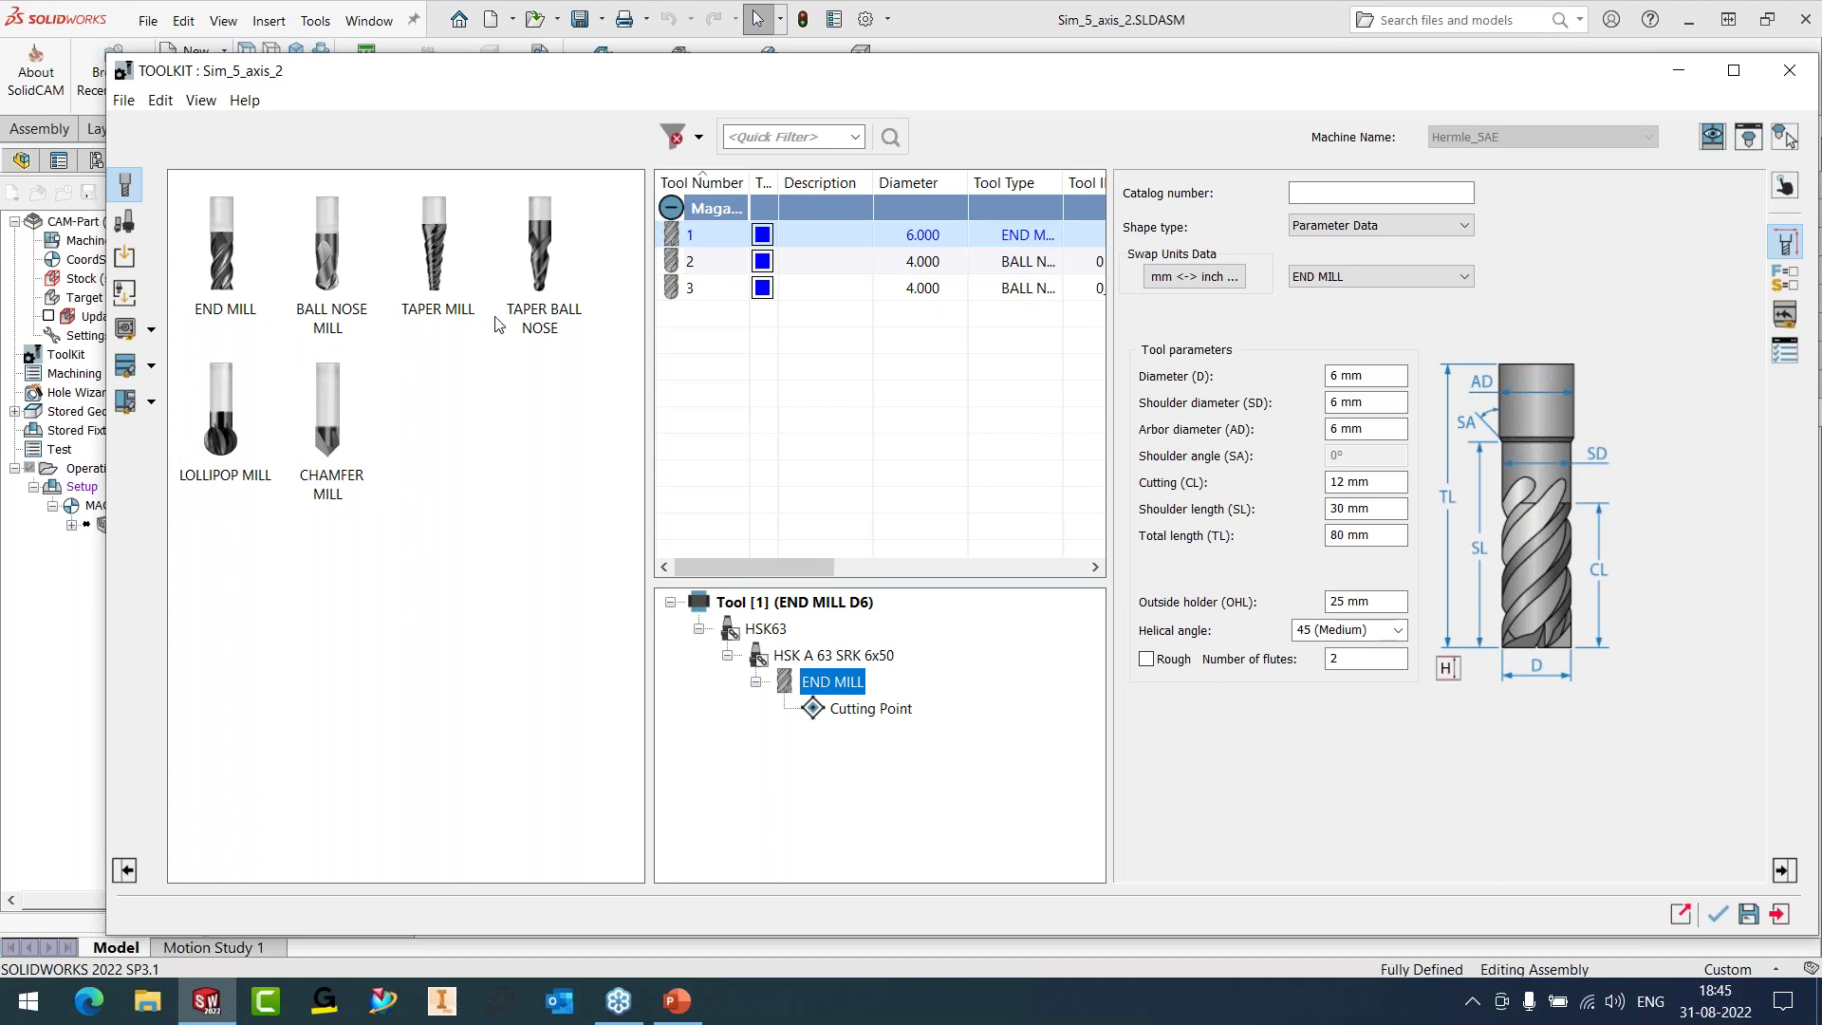
click(1784, 76)
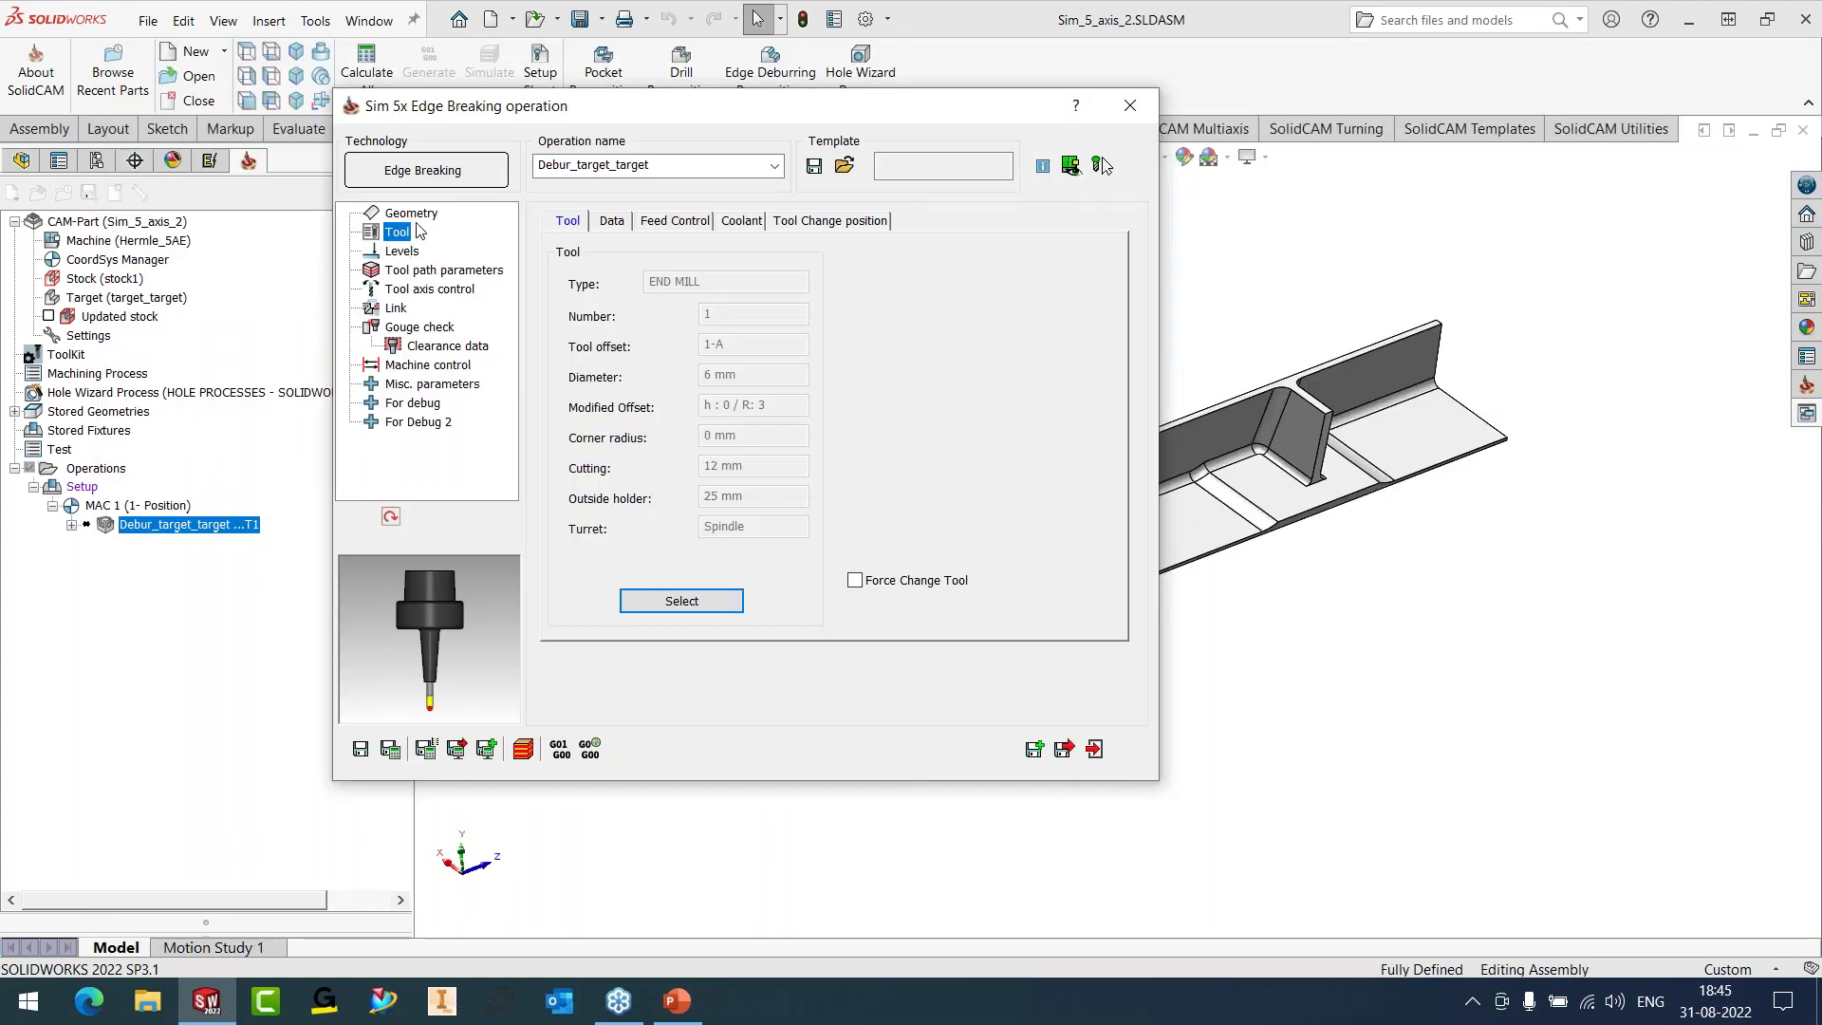
- Review the target geometry and manual edge definition of the edge breaking operation, and exit its settings
click(418, 213)
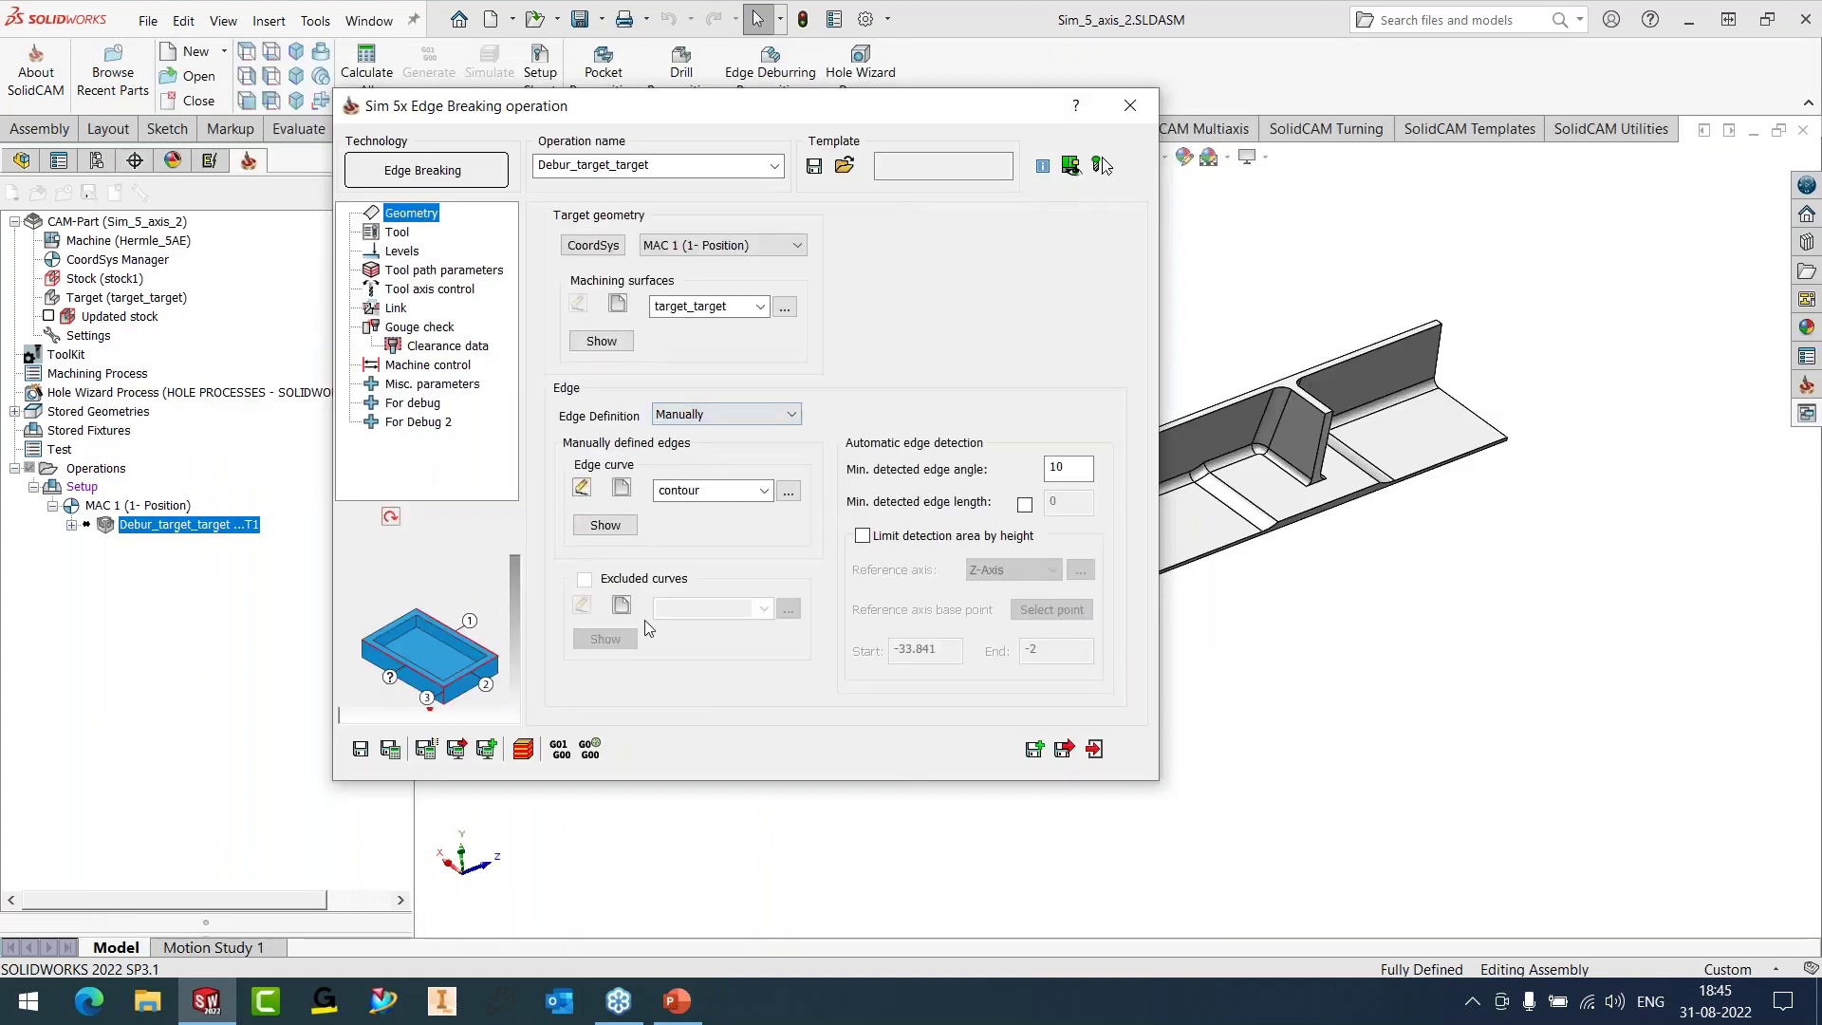
drag(919, 105, 1152, 132)
key(Down)
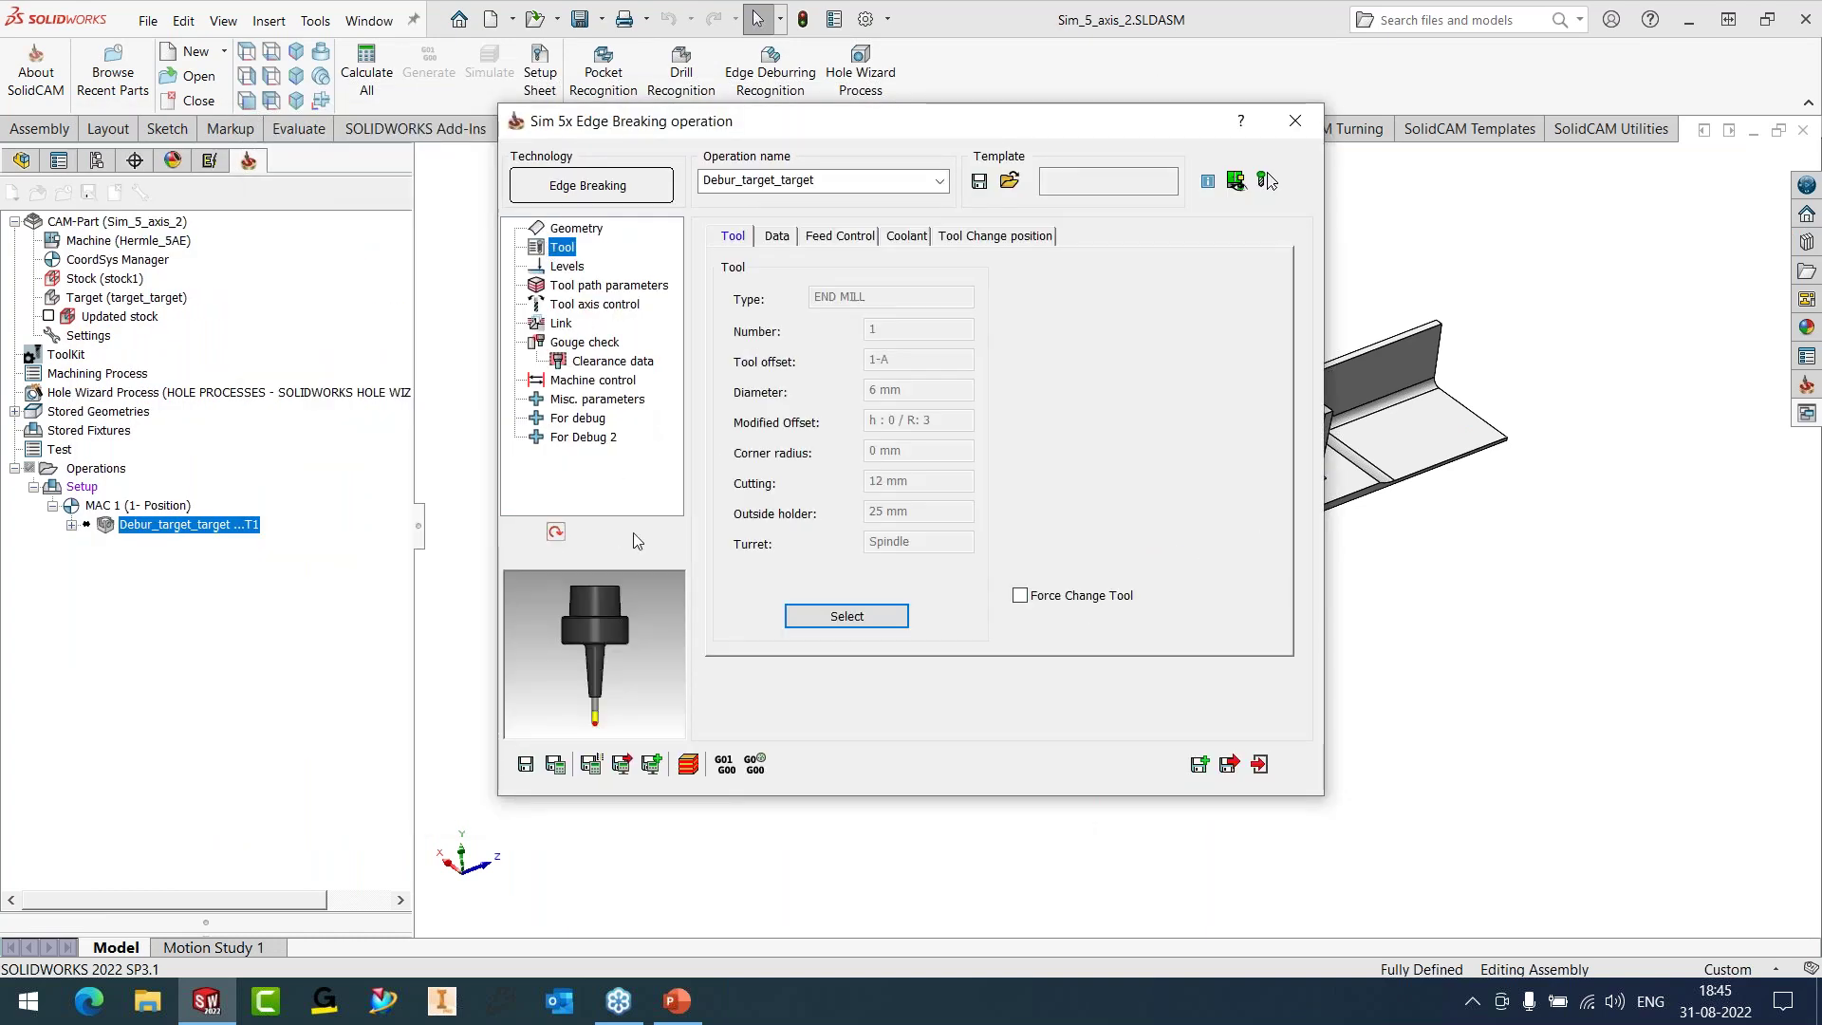
click(1260, 764)
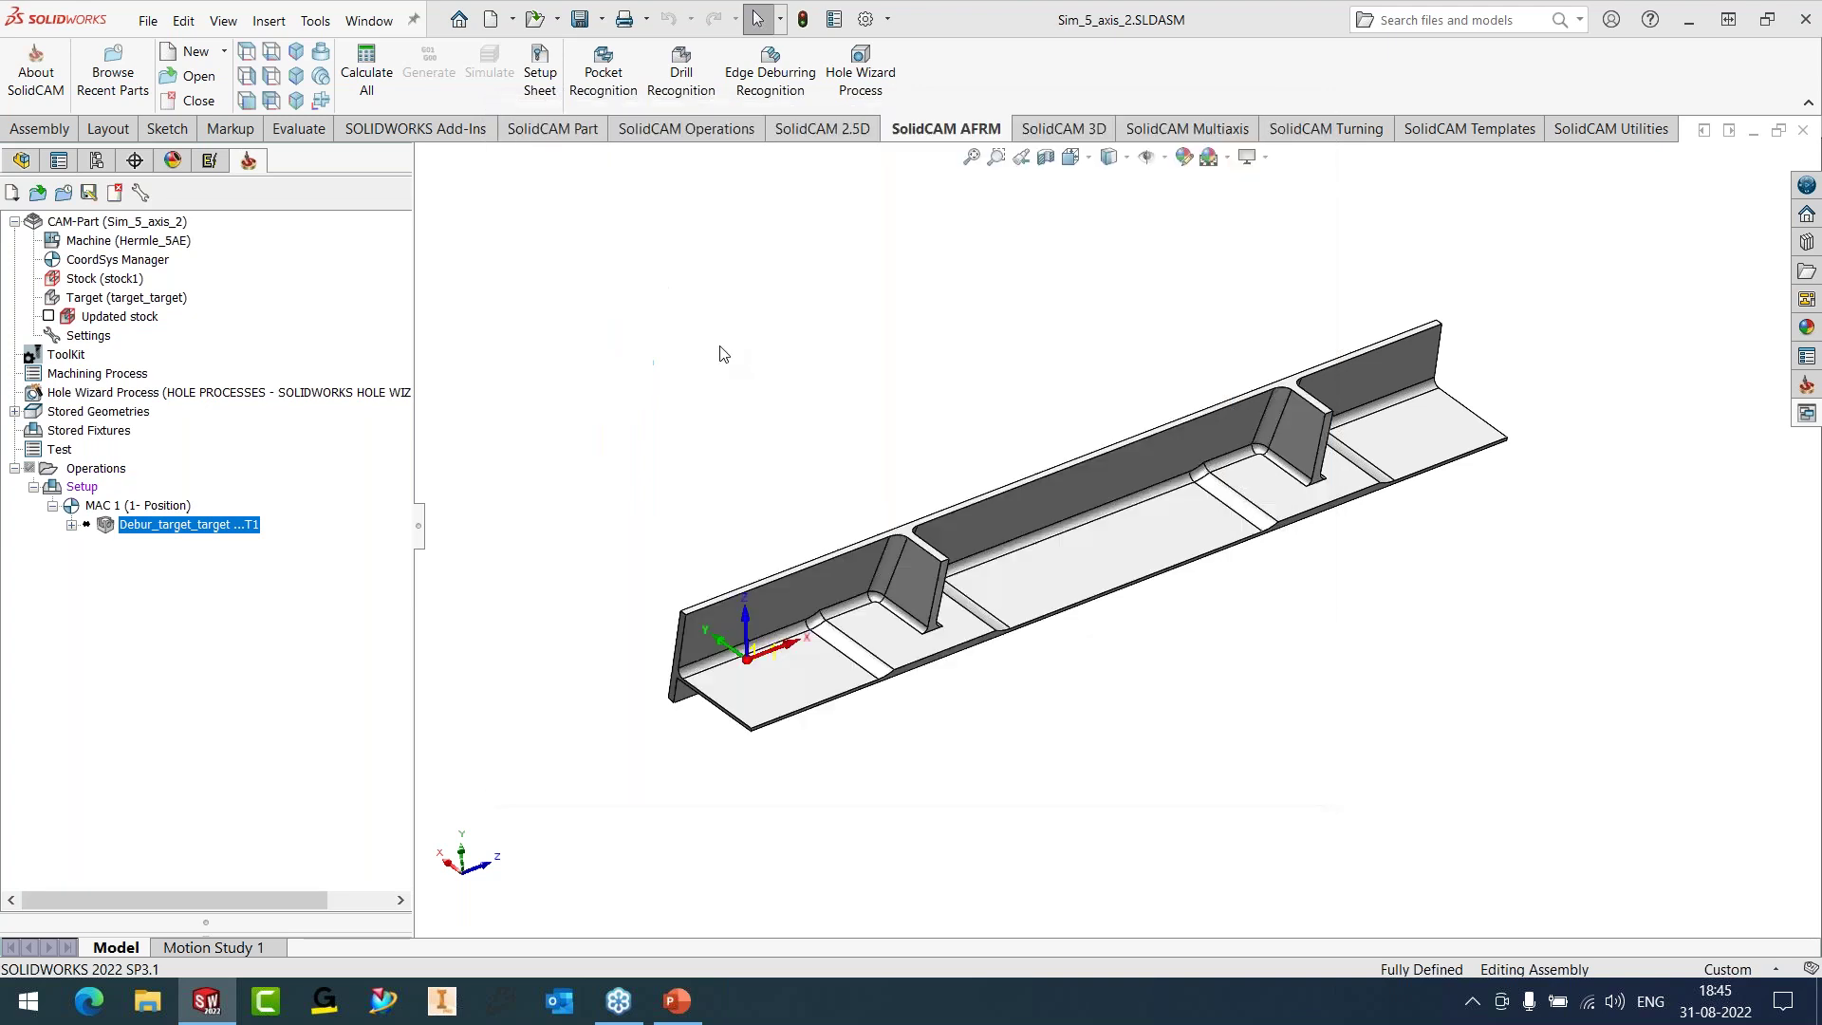
- Reopen Debur_target_target for editing, and review the chamfer depth and number of cuts in its tool path parameters
right_click(198, 532)
click(249, 243)
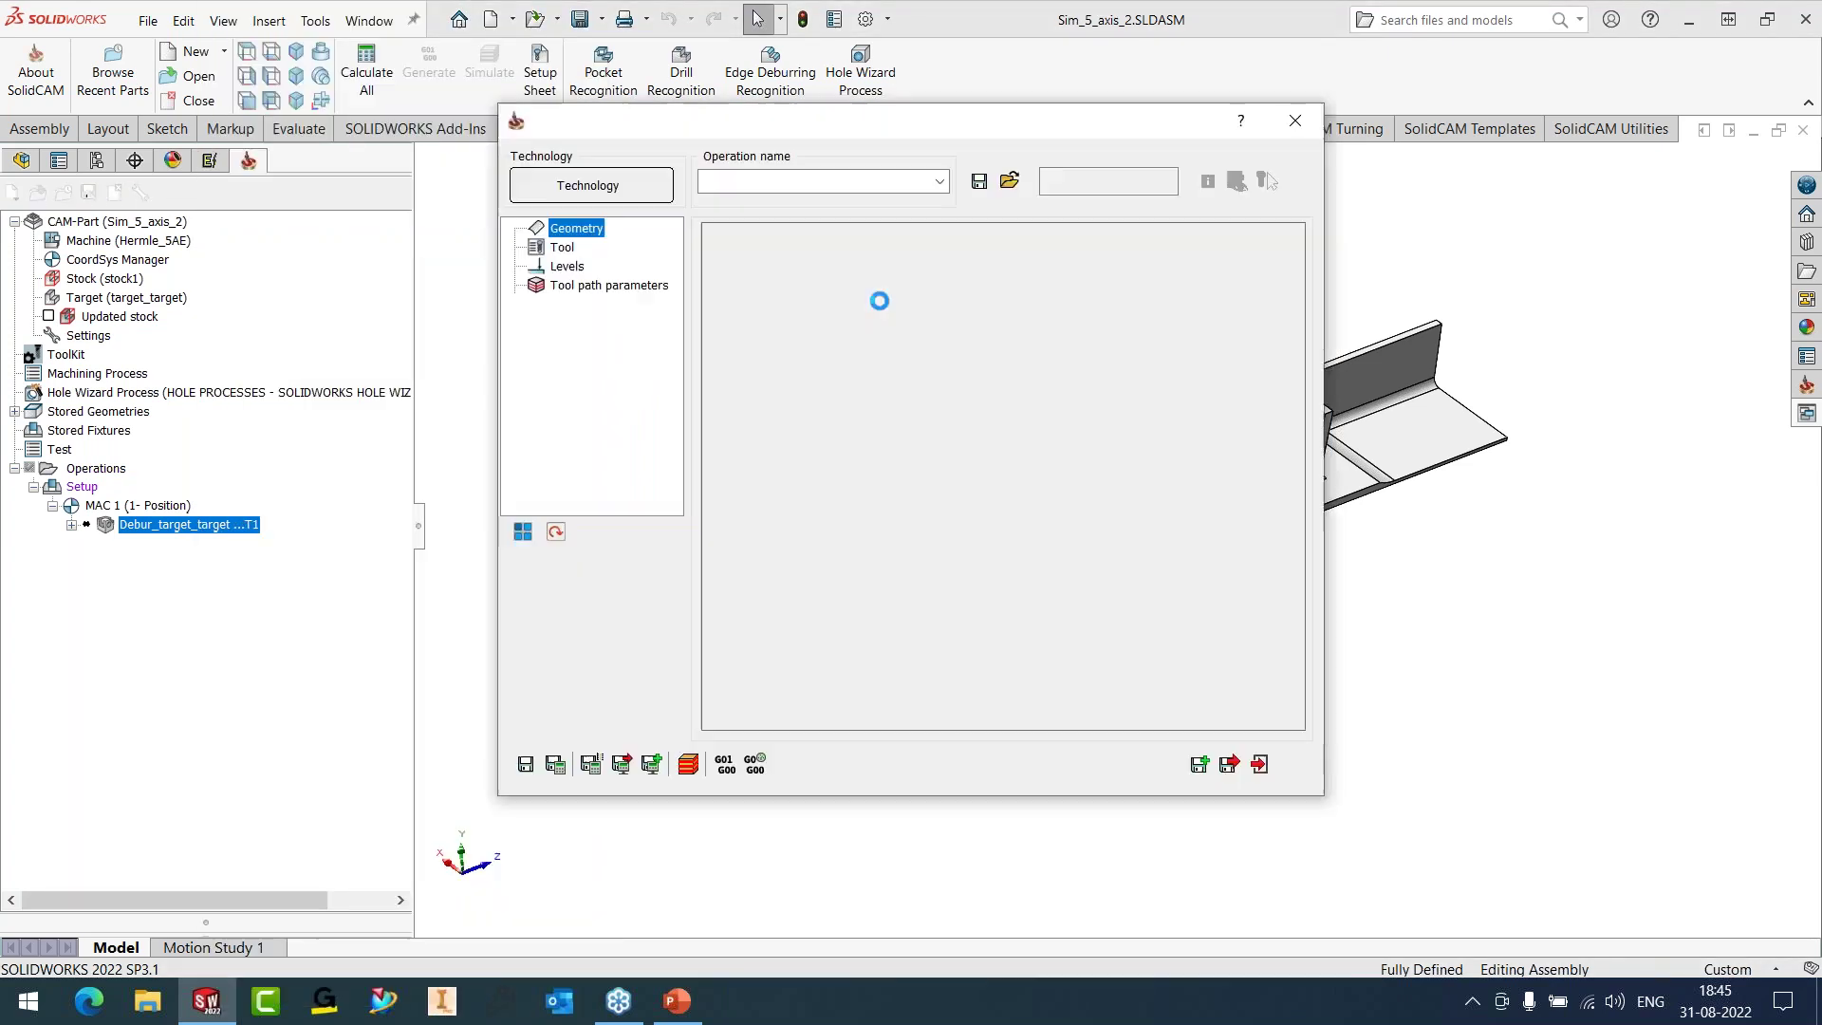
click(647, 286)
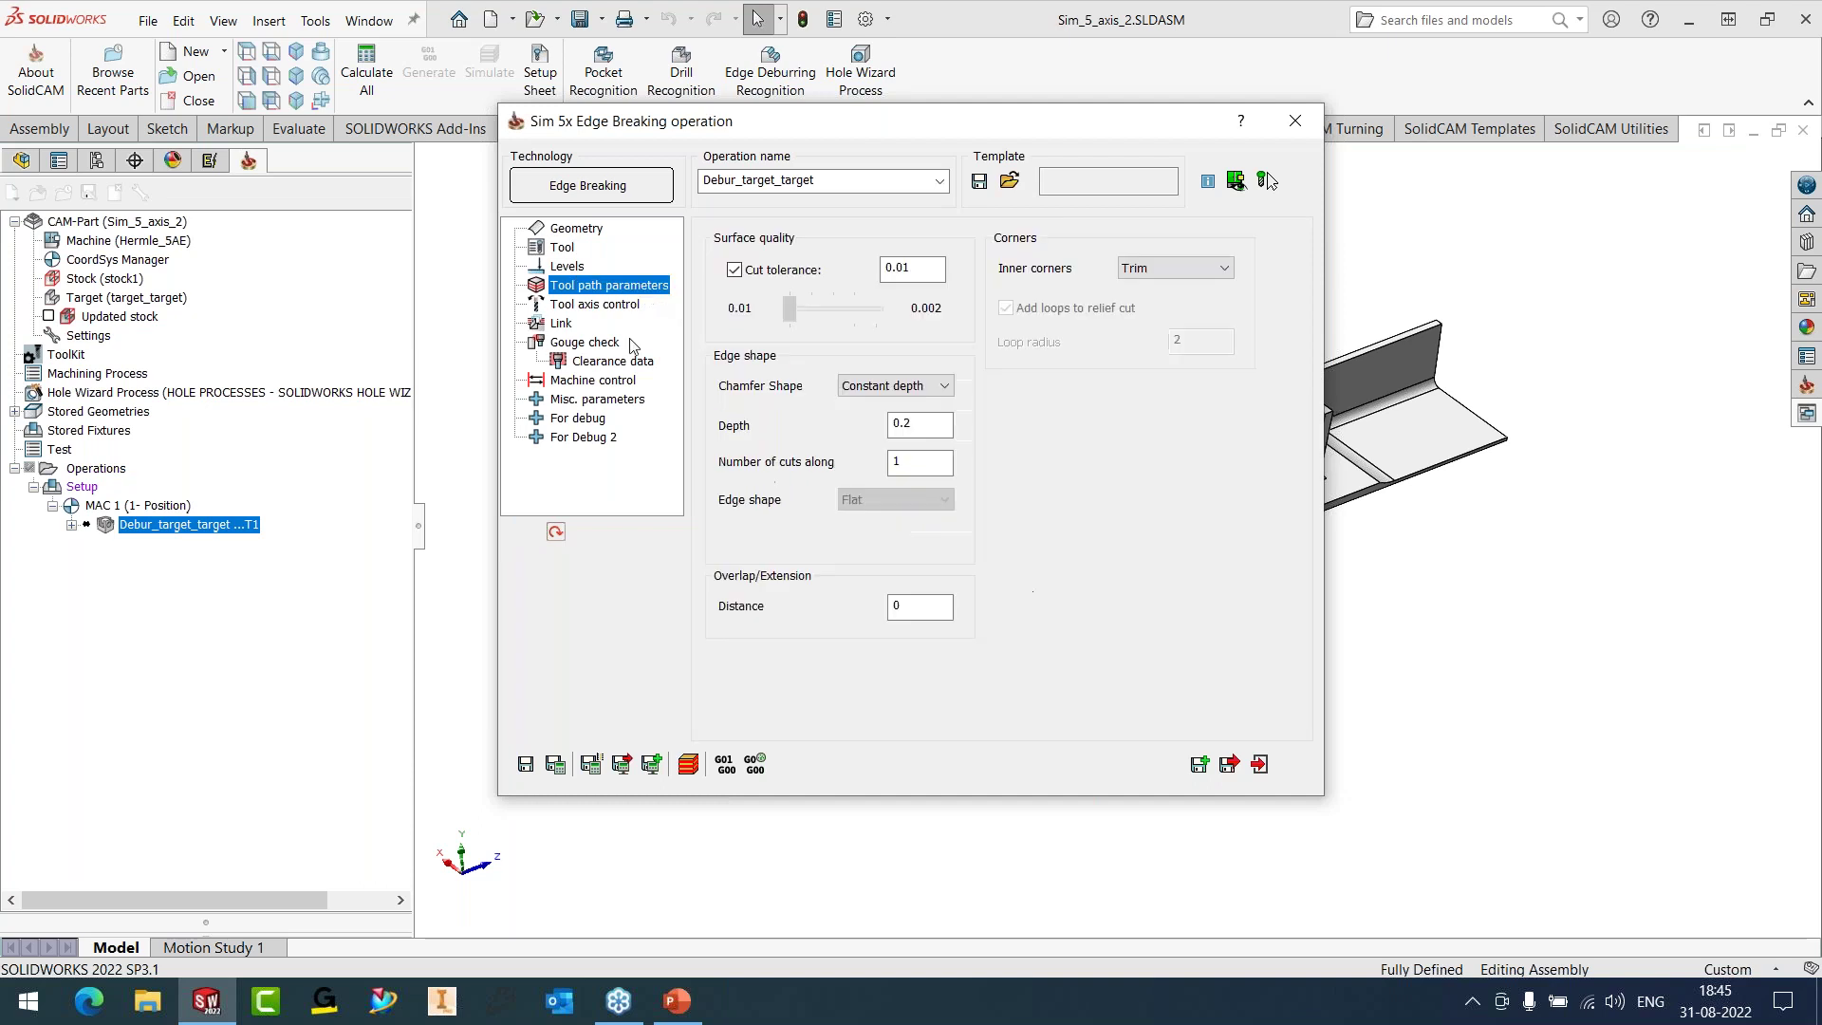
double_click(885, 463)
double_click(892, 425)
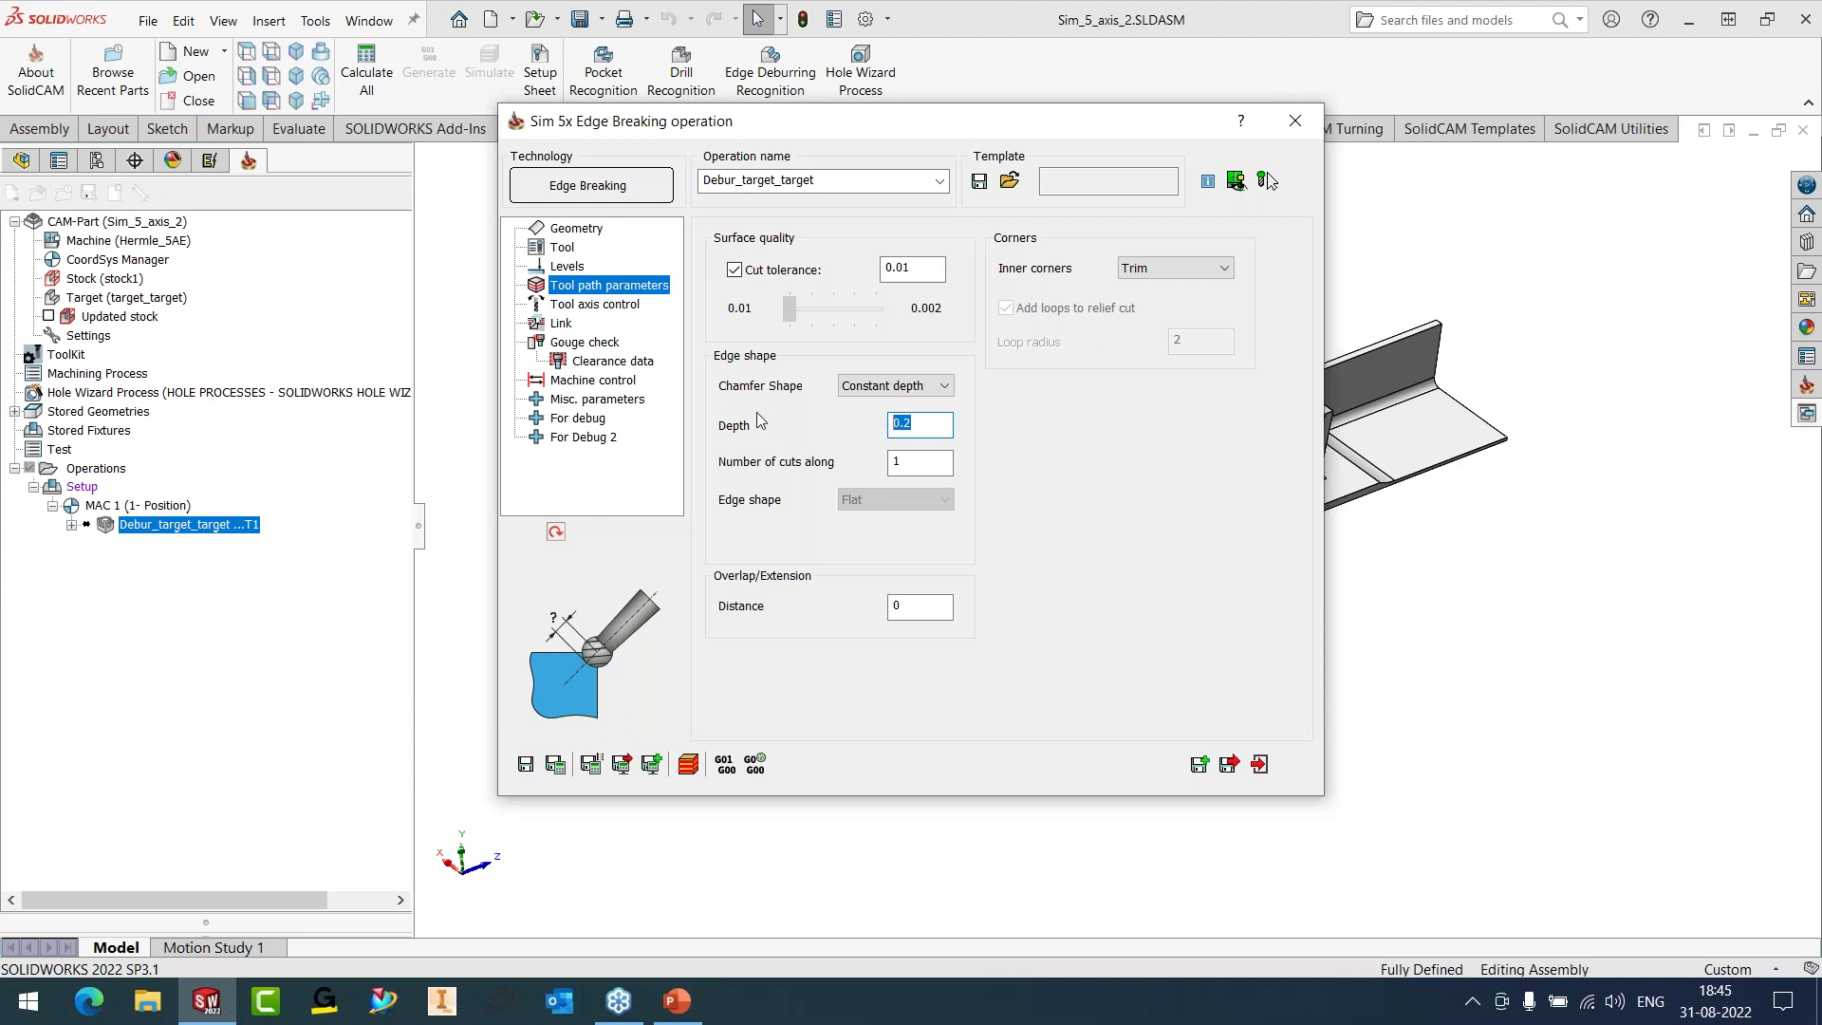
- Review the tool axis direction and contact point height for edge breaking, and save and calculate Debur_target_target
click(619, 305)
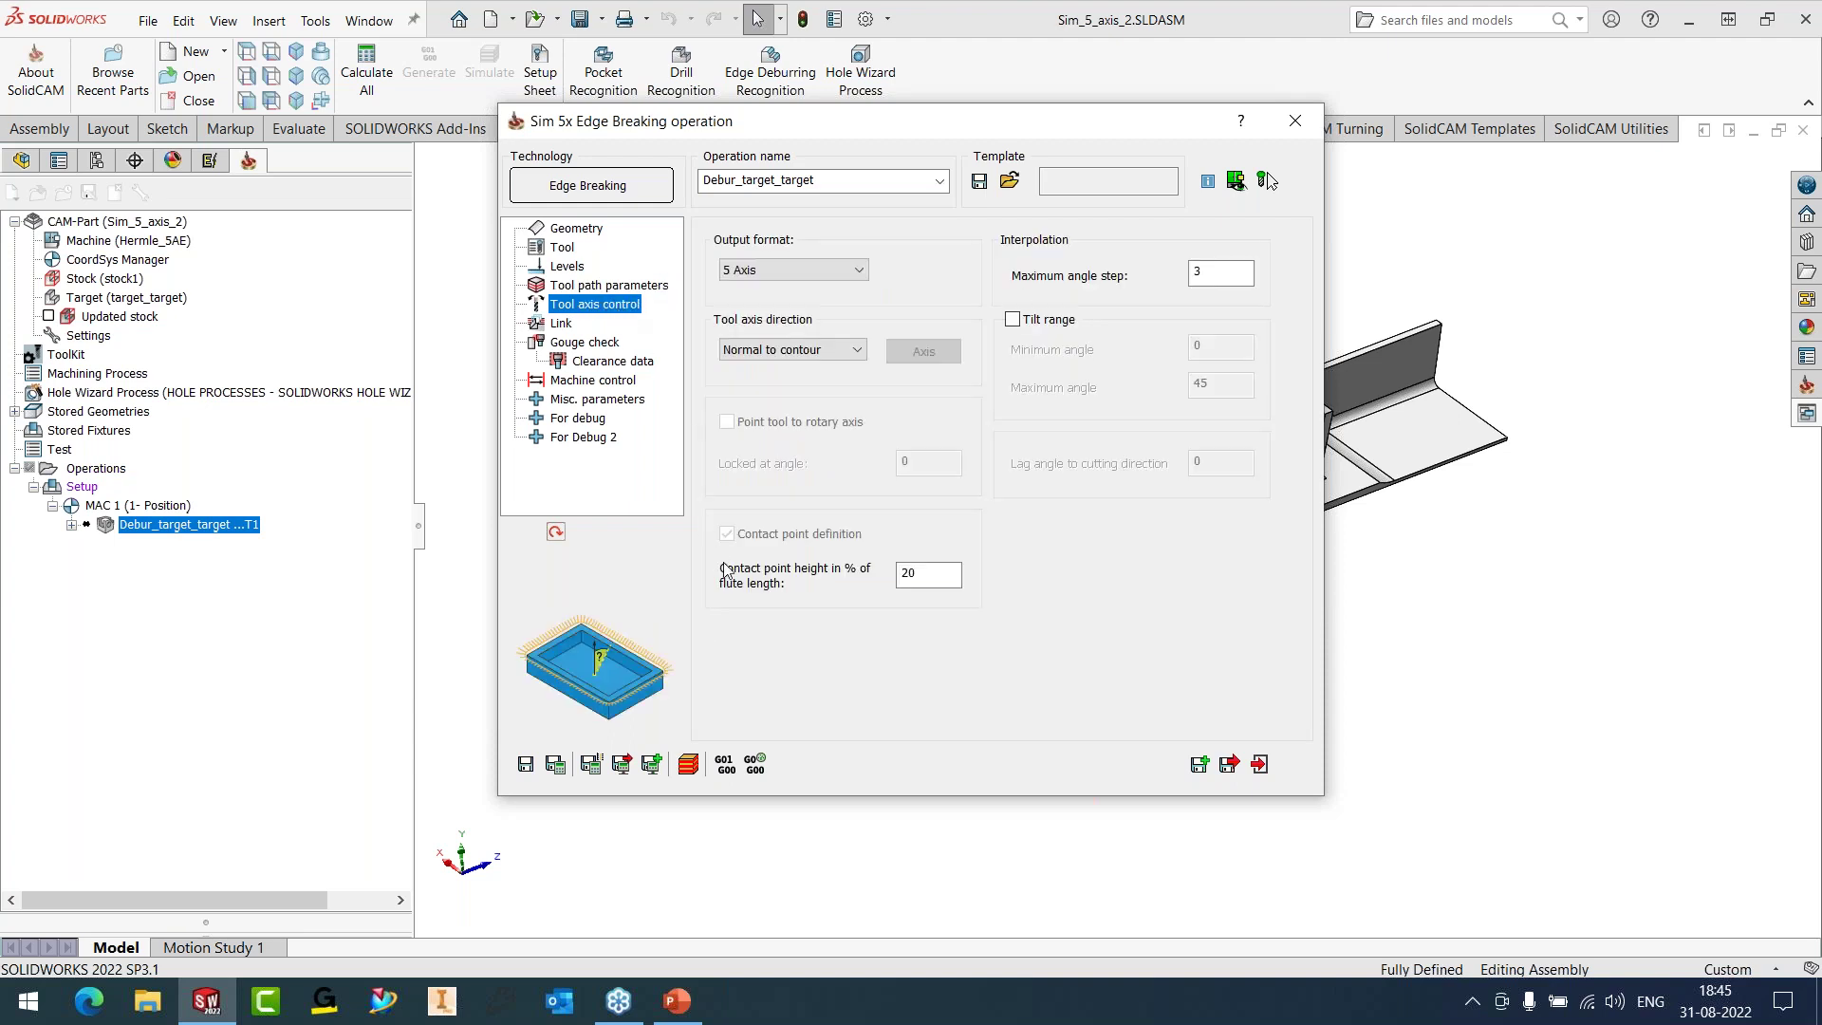
double_click(898, 575)
click(554, 764)
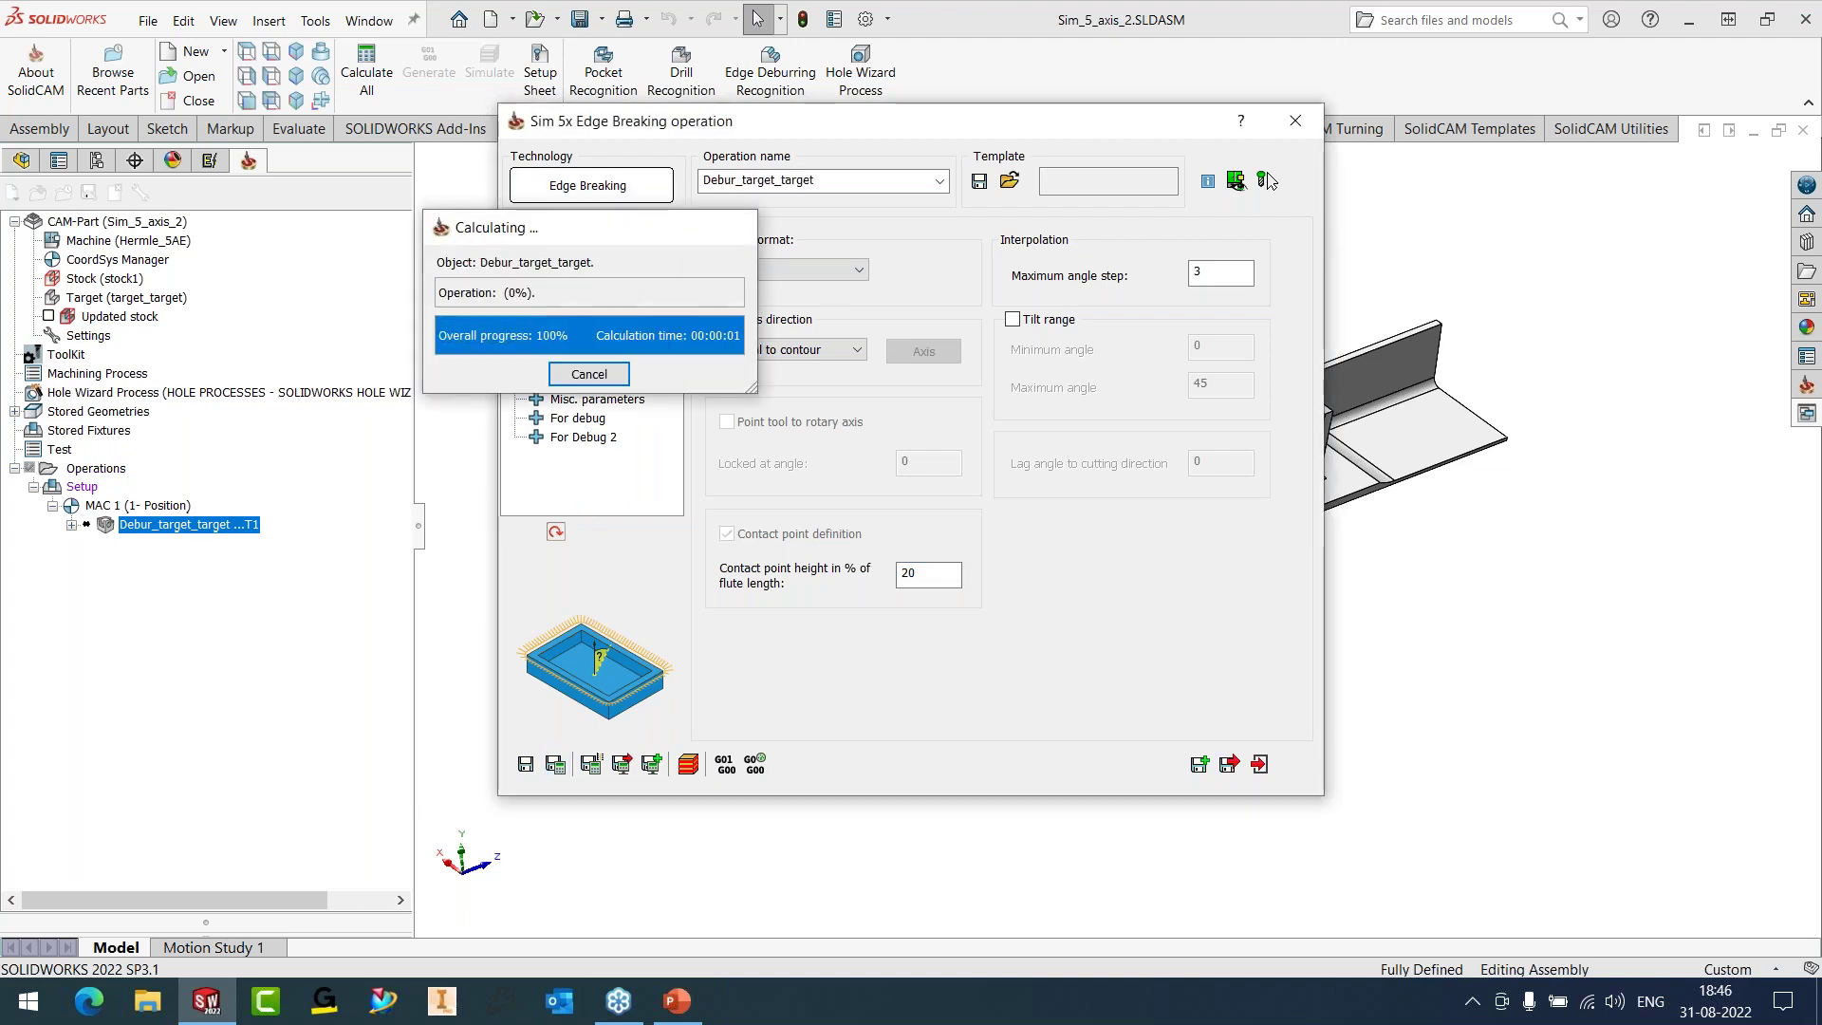
- Simulate the edge breaking of Debur_target_target in SolidVerify at a reduced speed, and exit the simulation
click(689, 771)
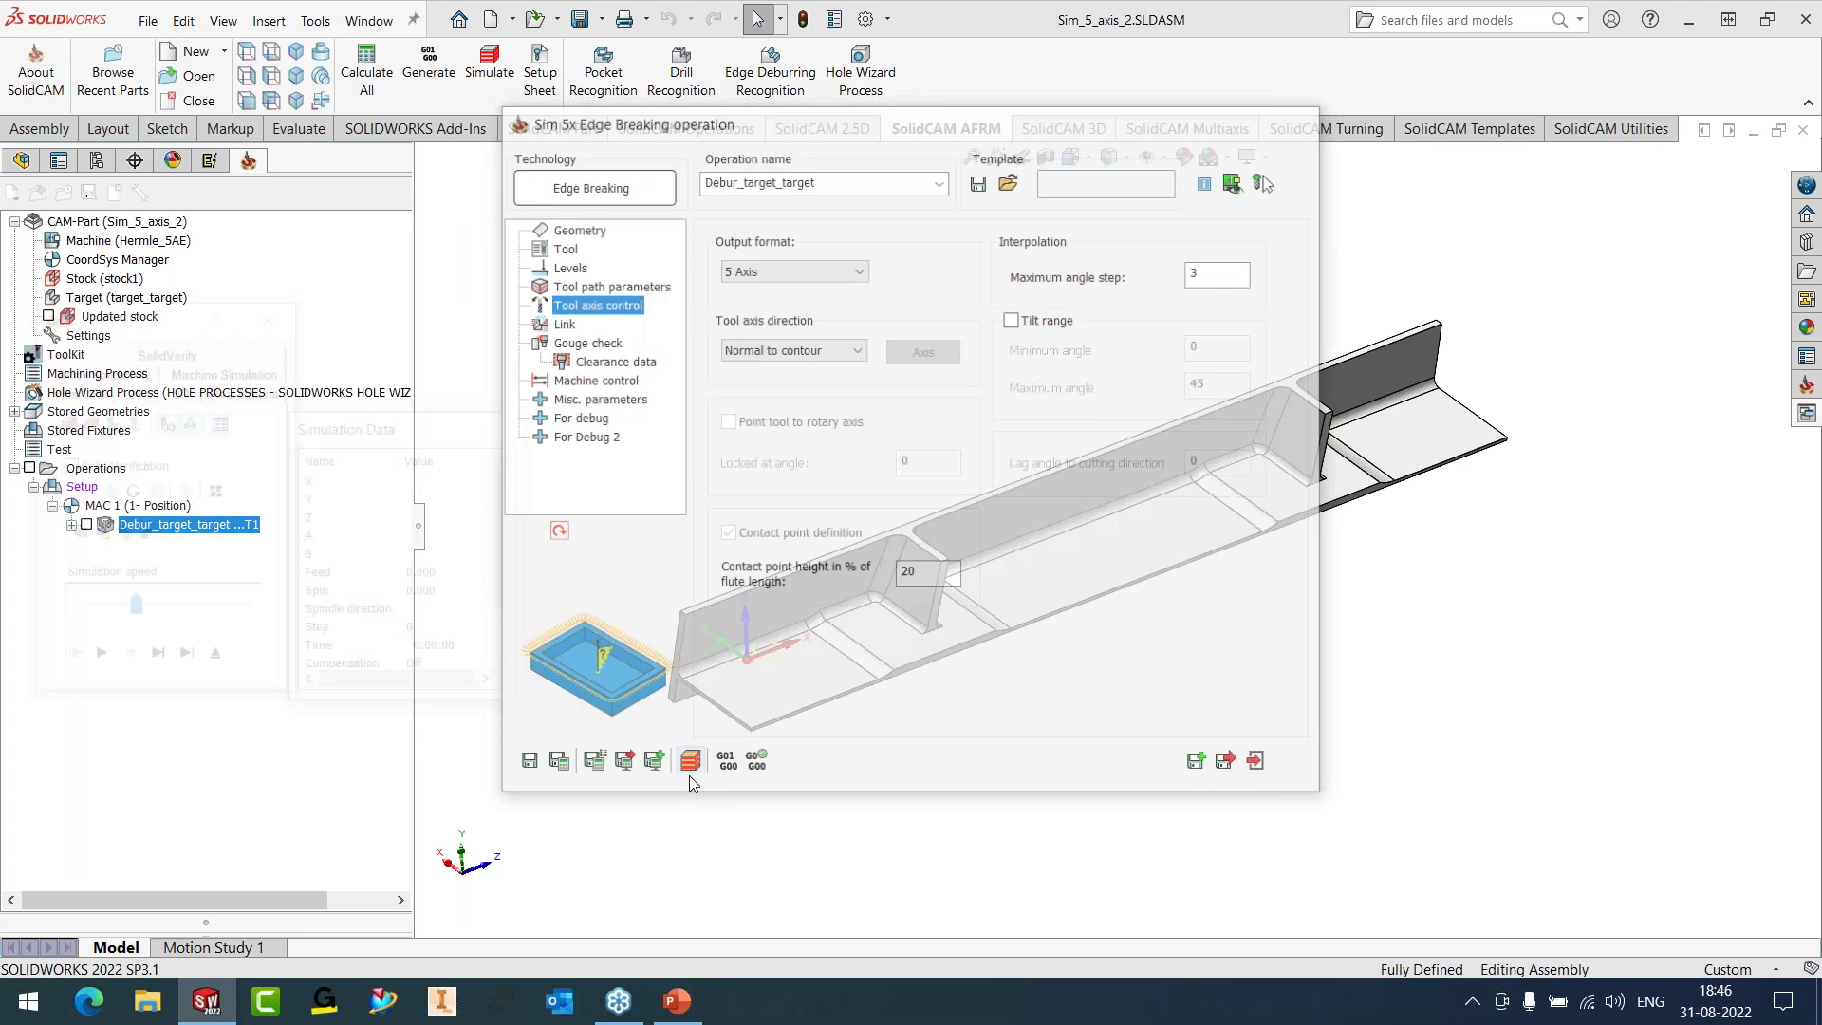
click(178, 366)
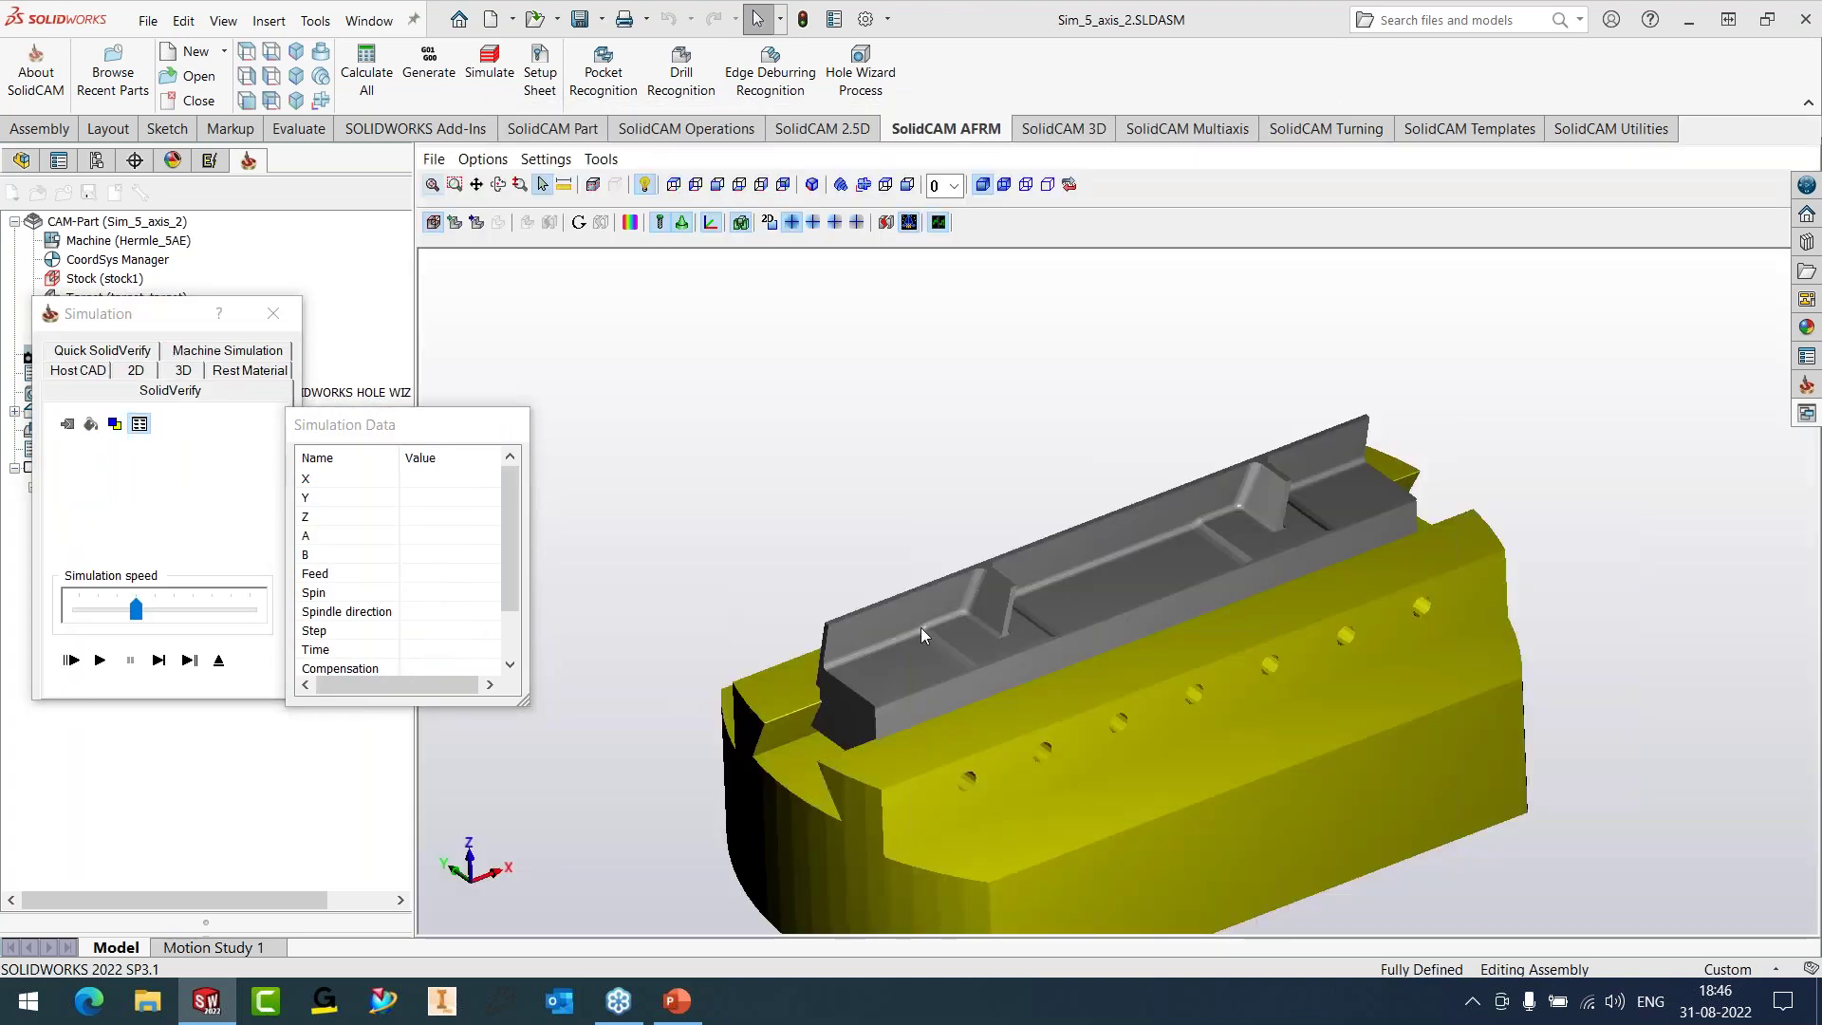
scroll(920, 630, up, 5)
drag(313, 424, 205, 561)
drag(123, 607, 106, 611)
click(98, 662)
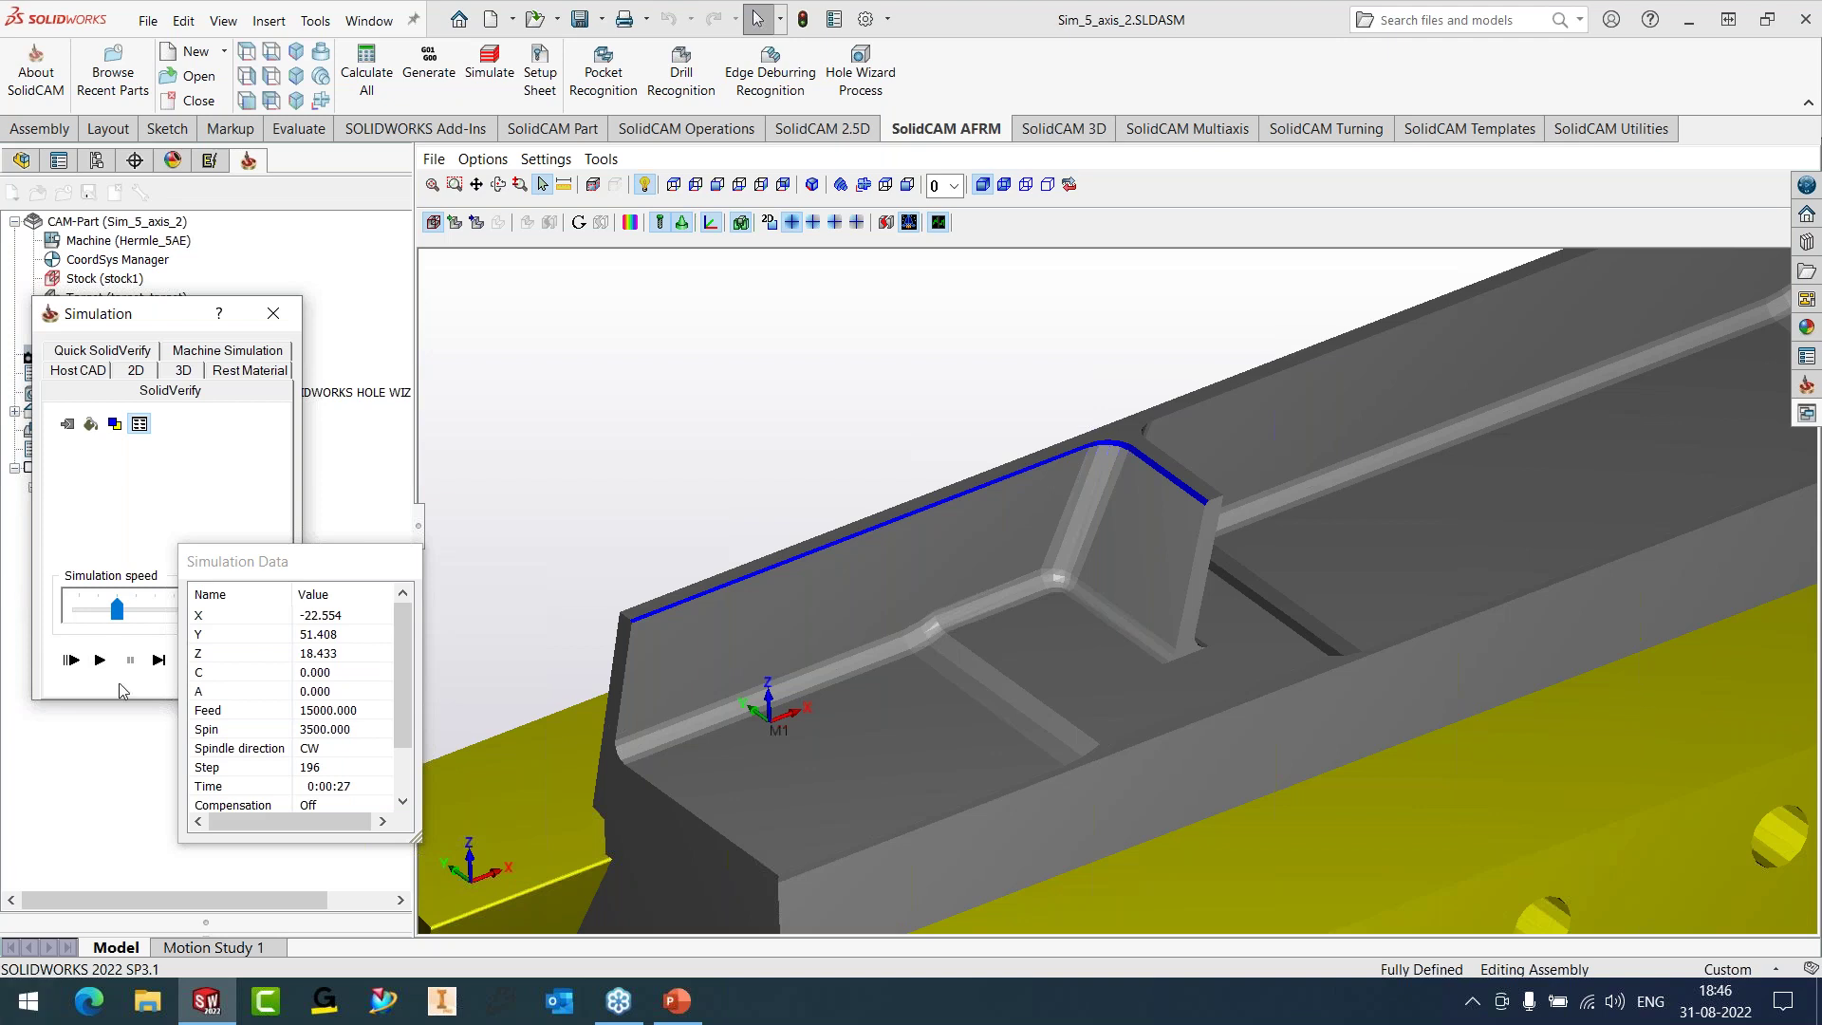
click(159, 660)
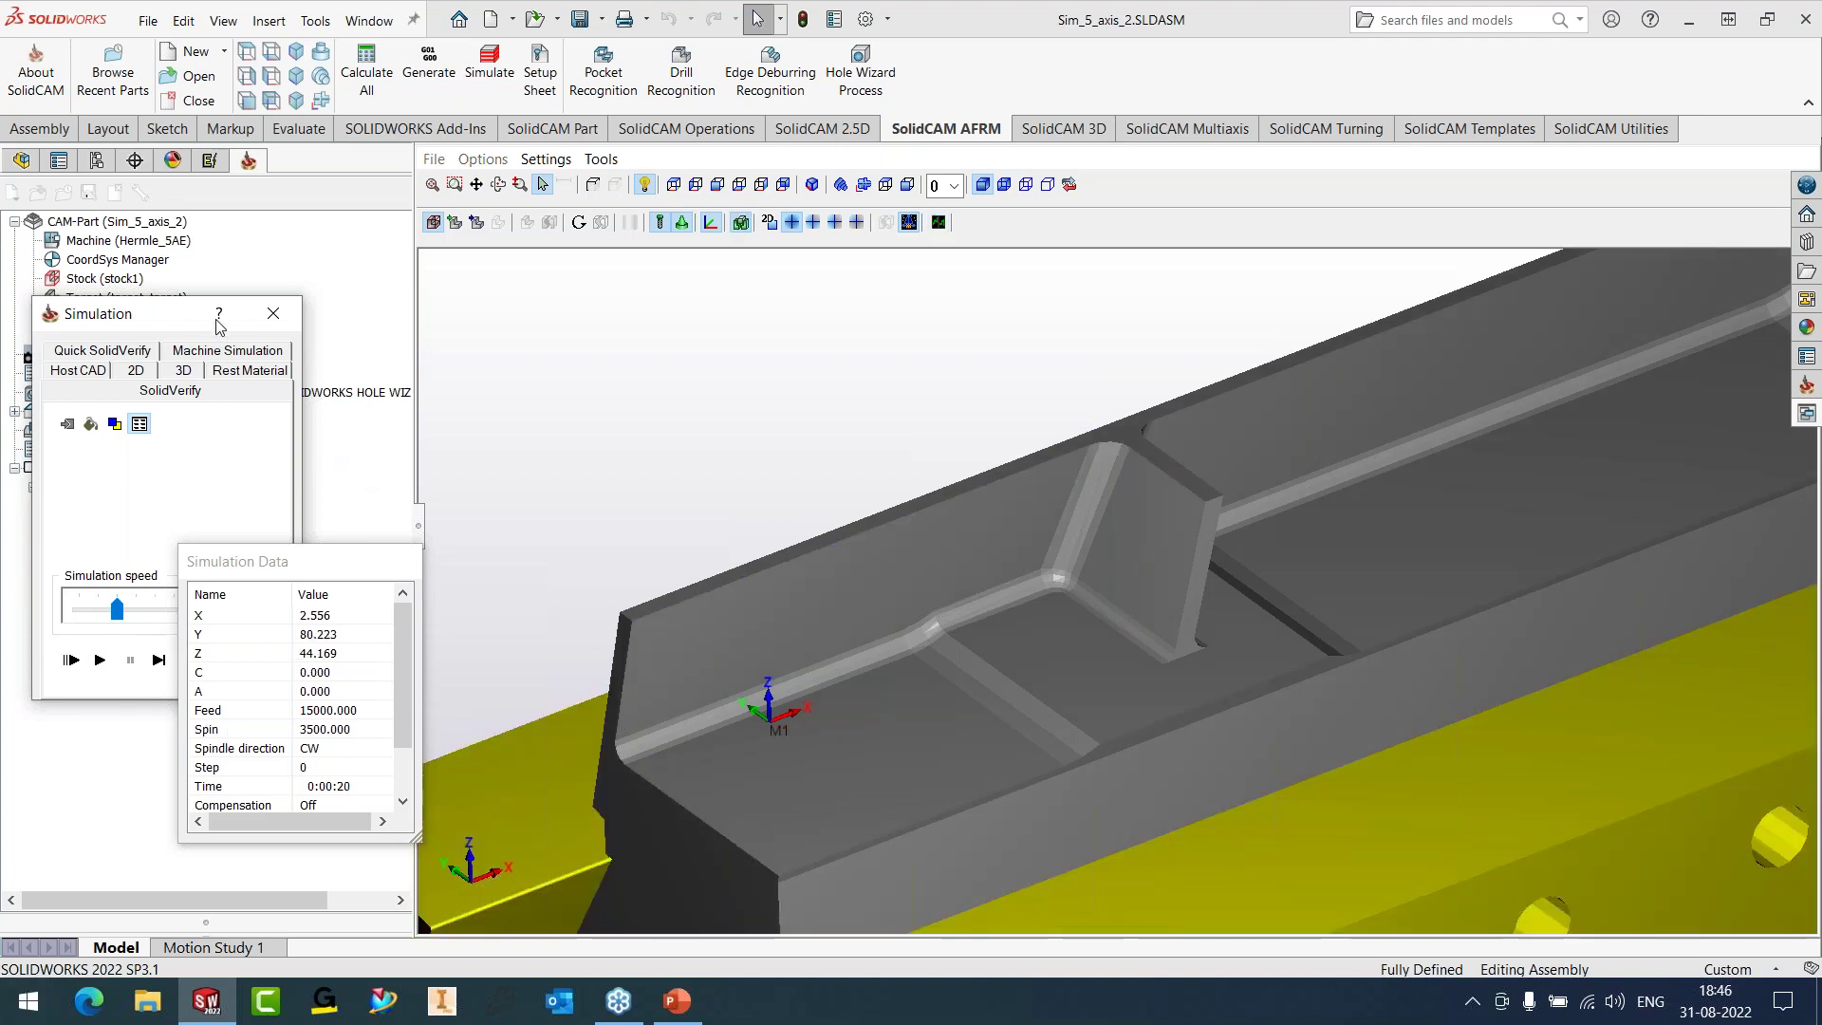
click(273, 316)
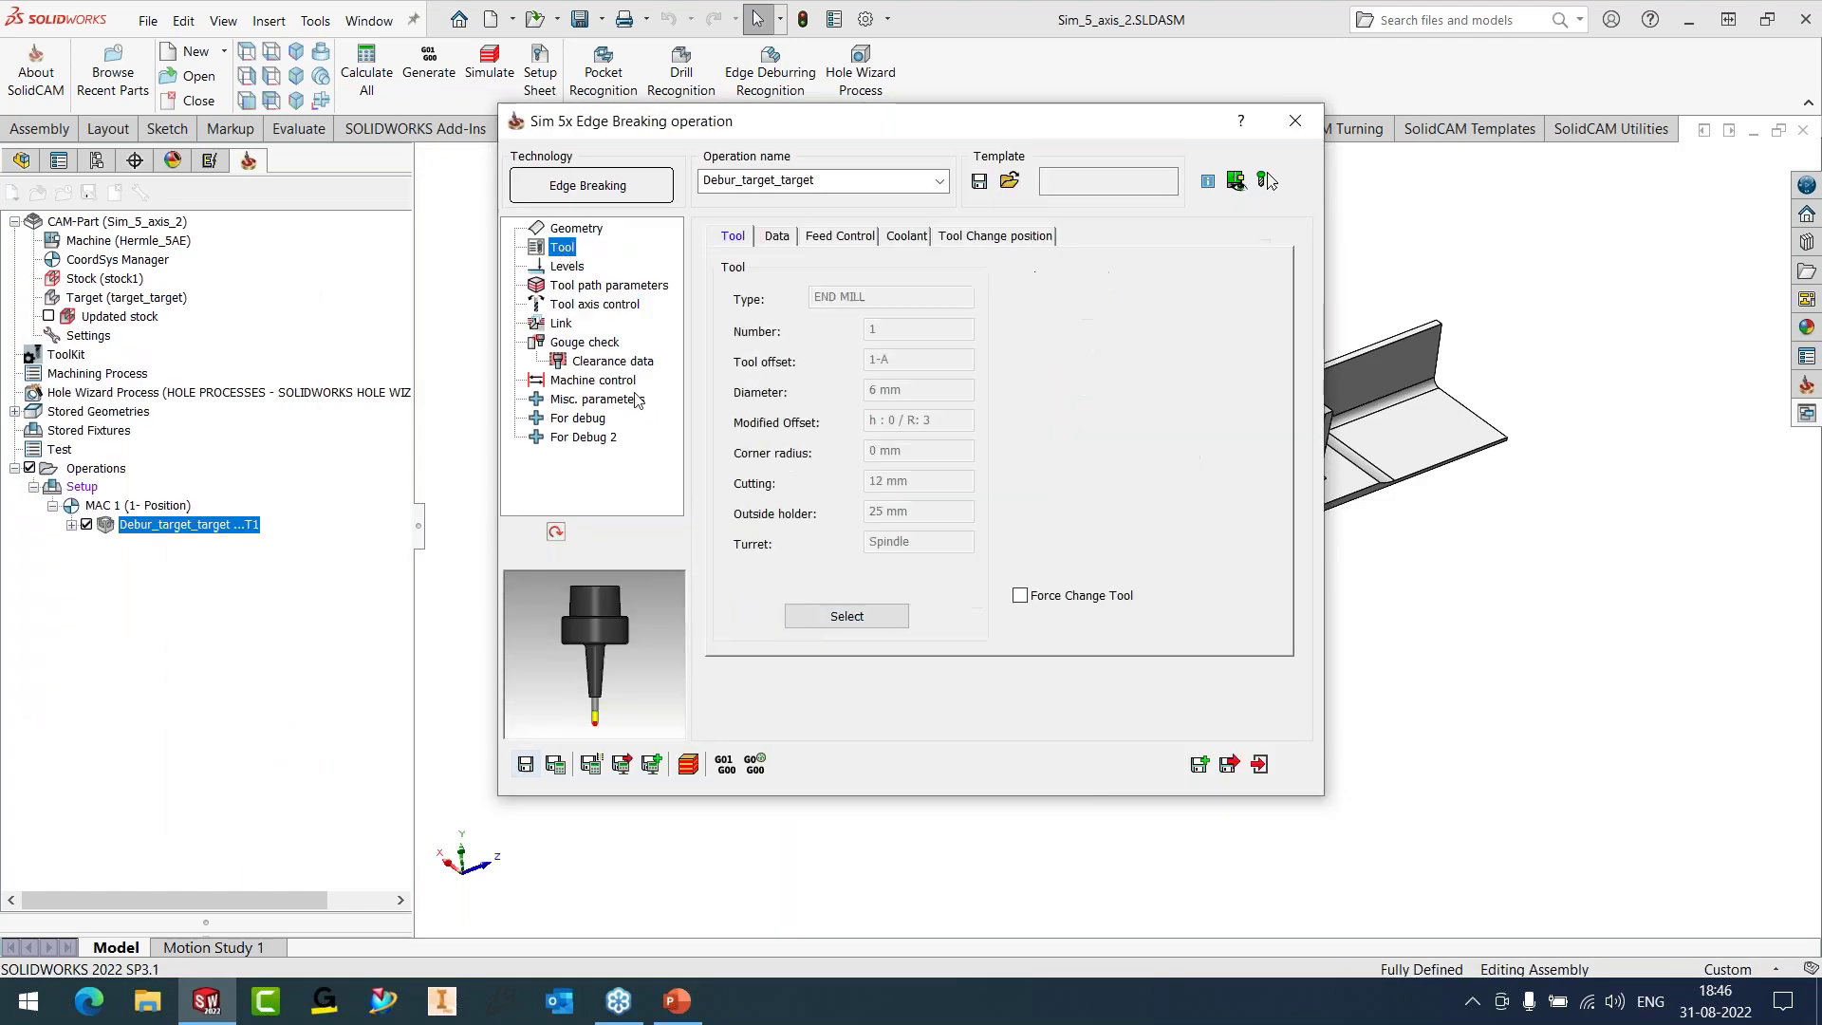
- Assign tool number 3, the 4 mm ball nose mill, to the edge breaking operation
click(846, 616)
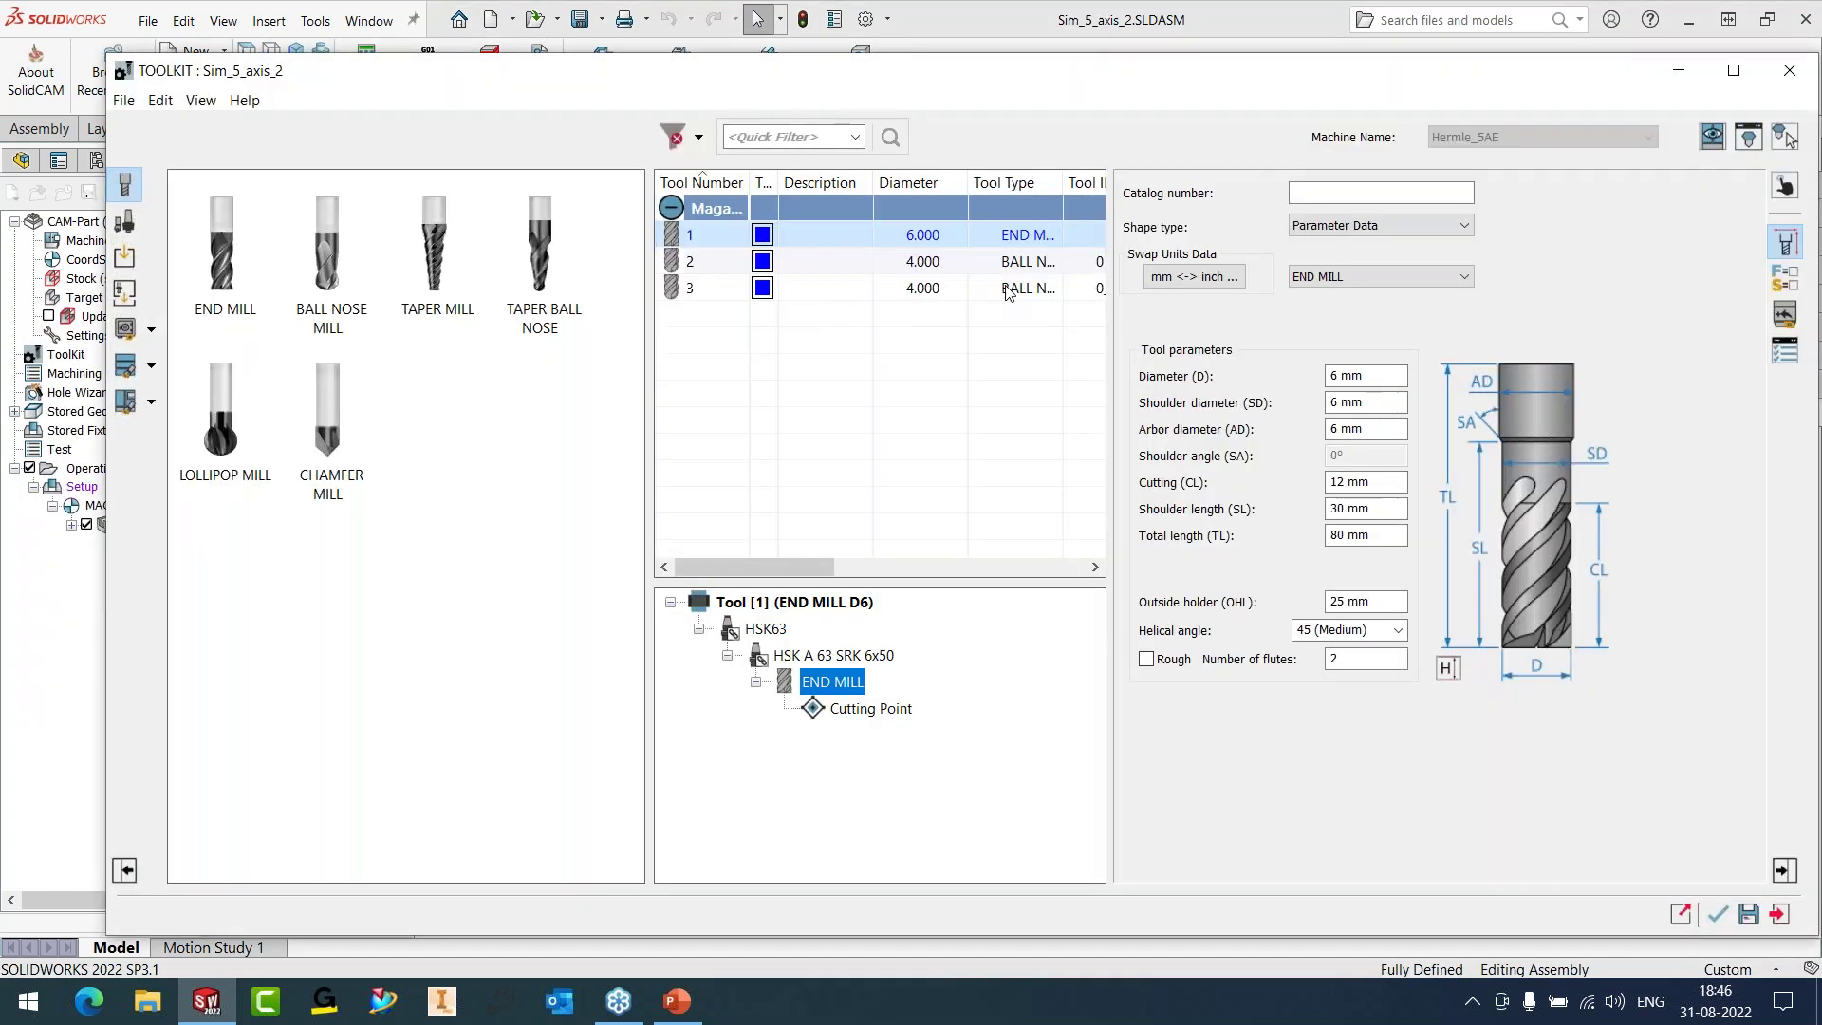
click(1008, 290)
click(1720, 917)
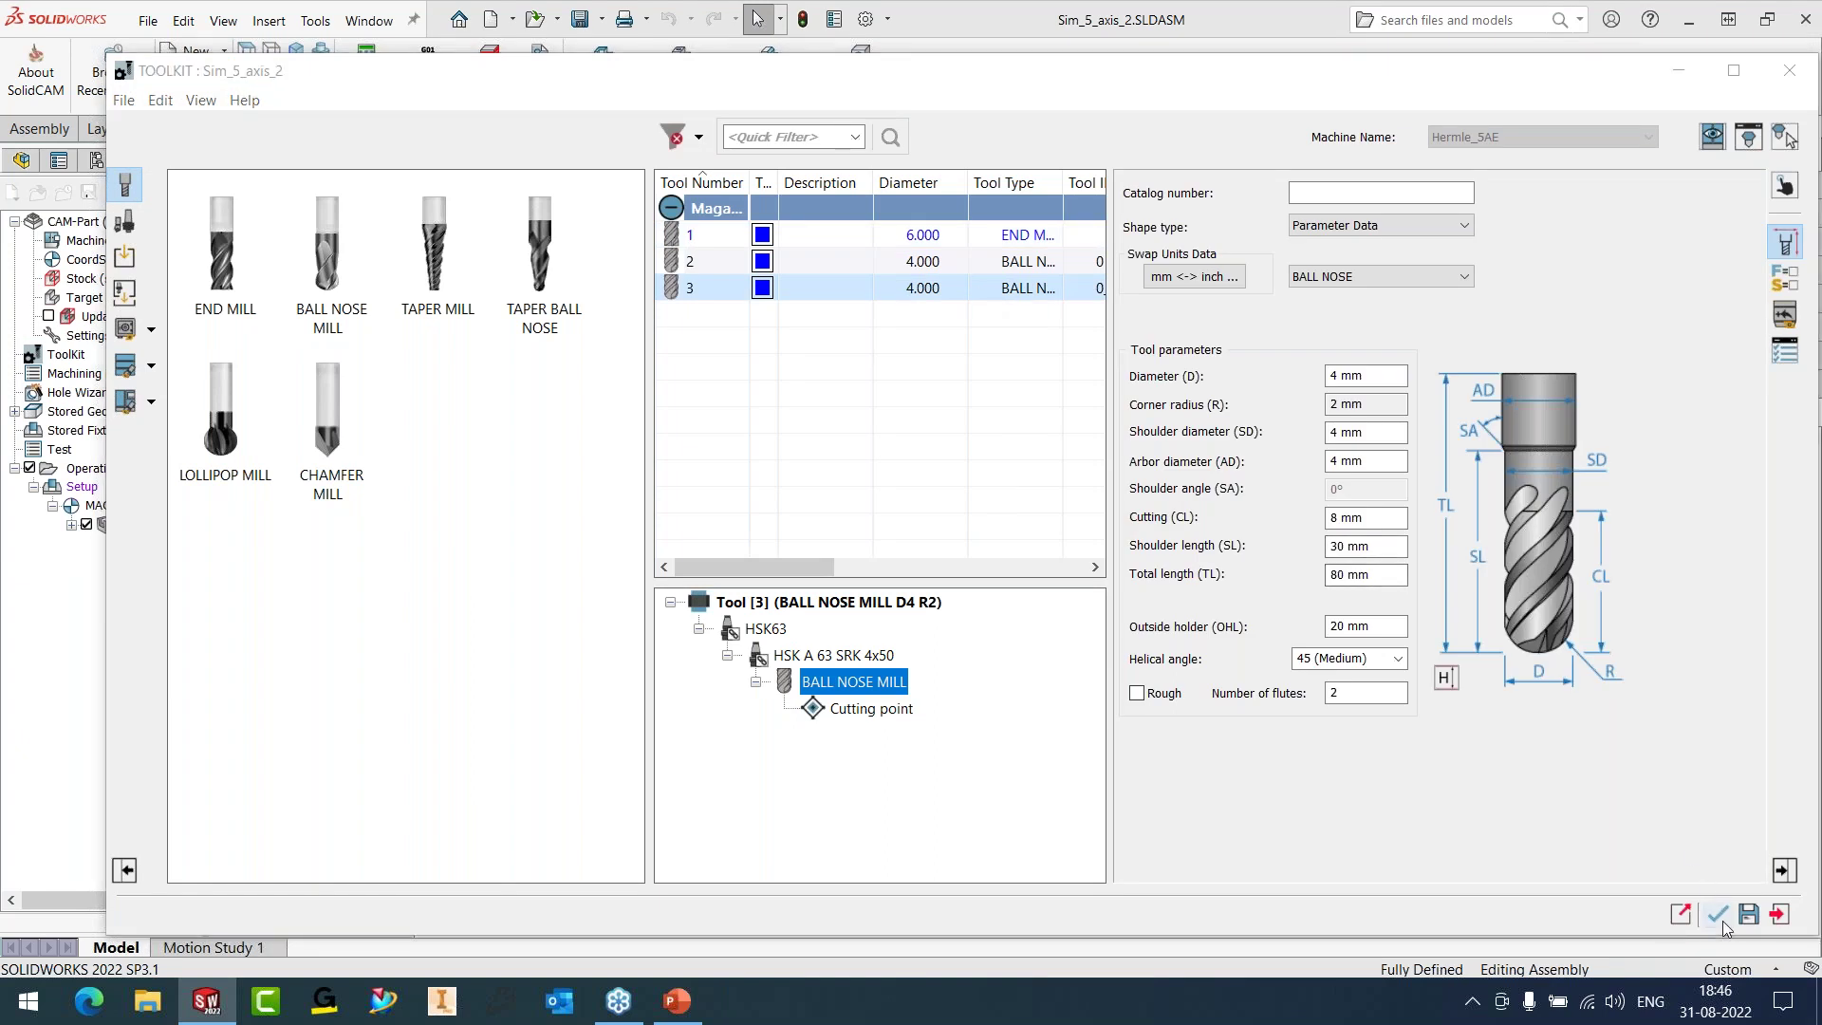
- Set the number of cuts along the edge to 10 and the edge shape to Rounded in the tool path parameters
click(609, 284)
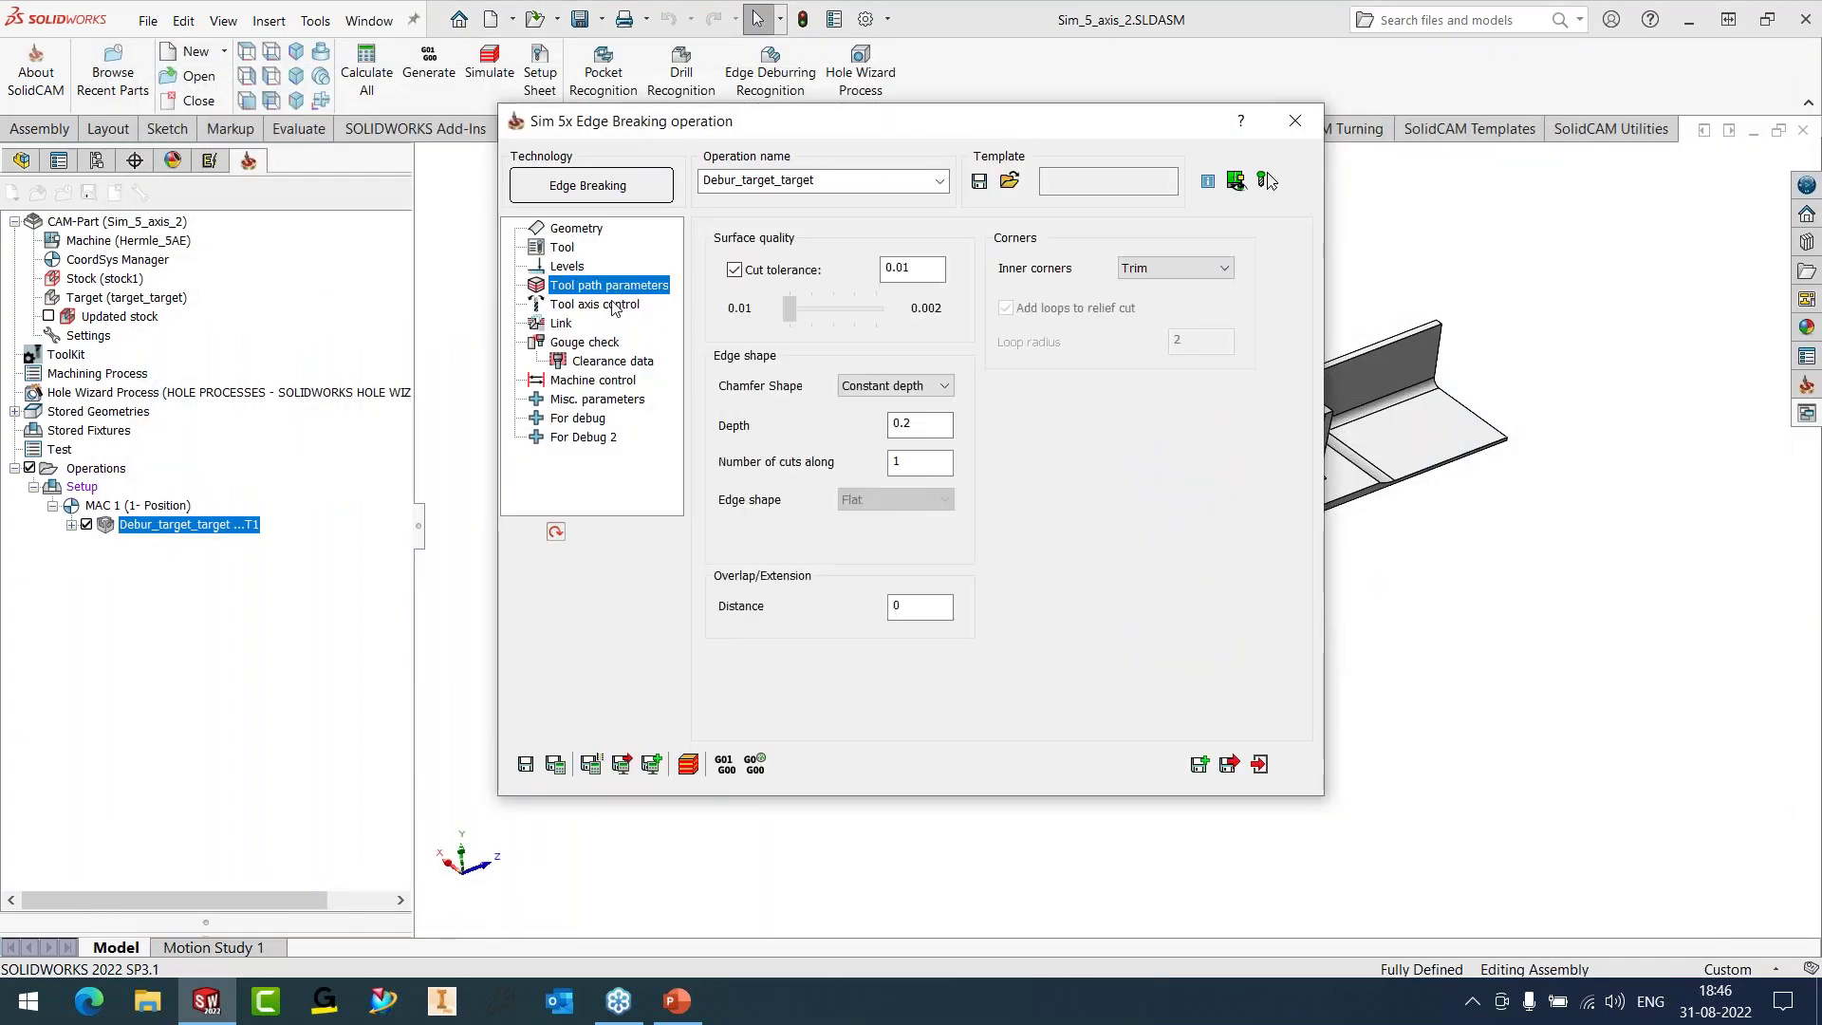
double_click(908, 465)
text(10)
key(Return)
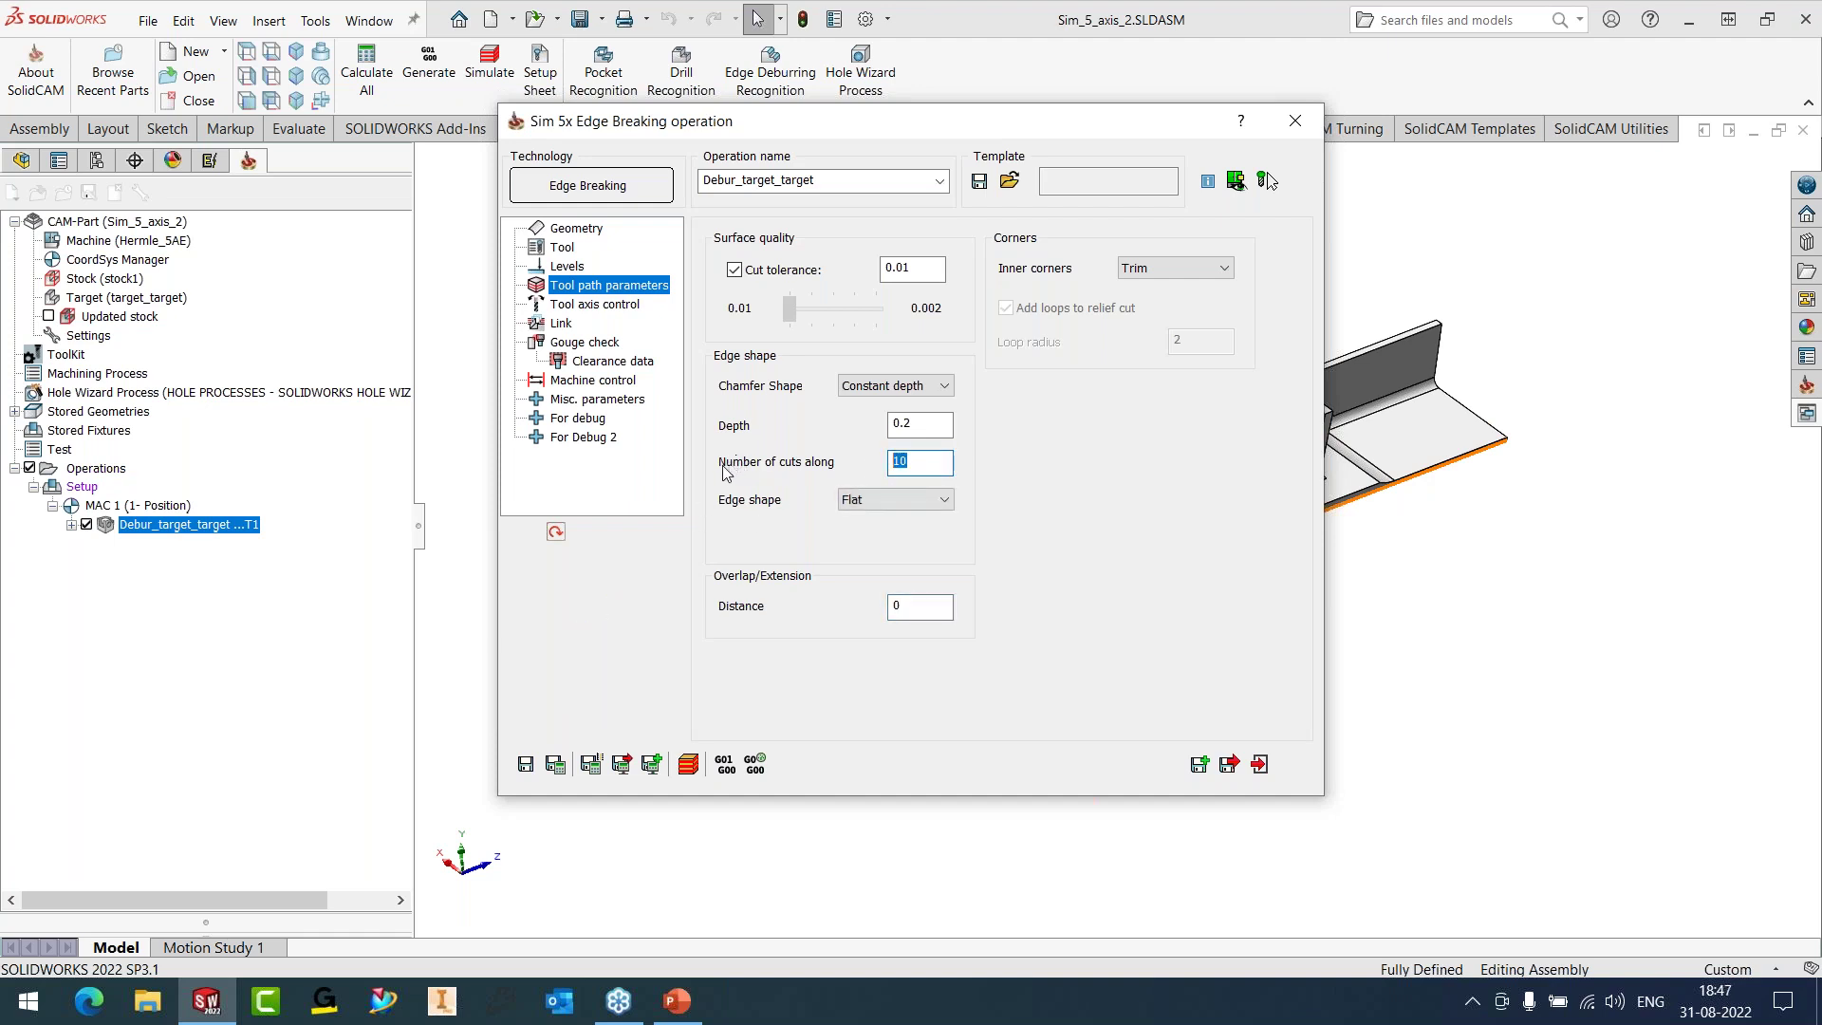
click(924, 503)
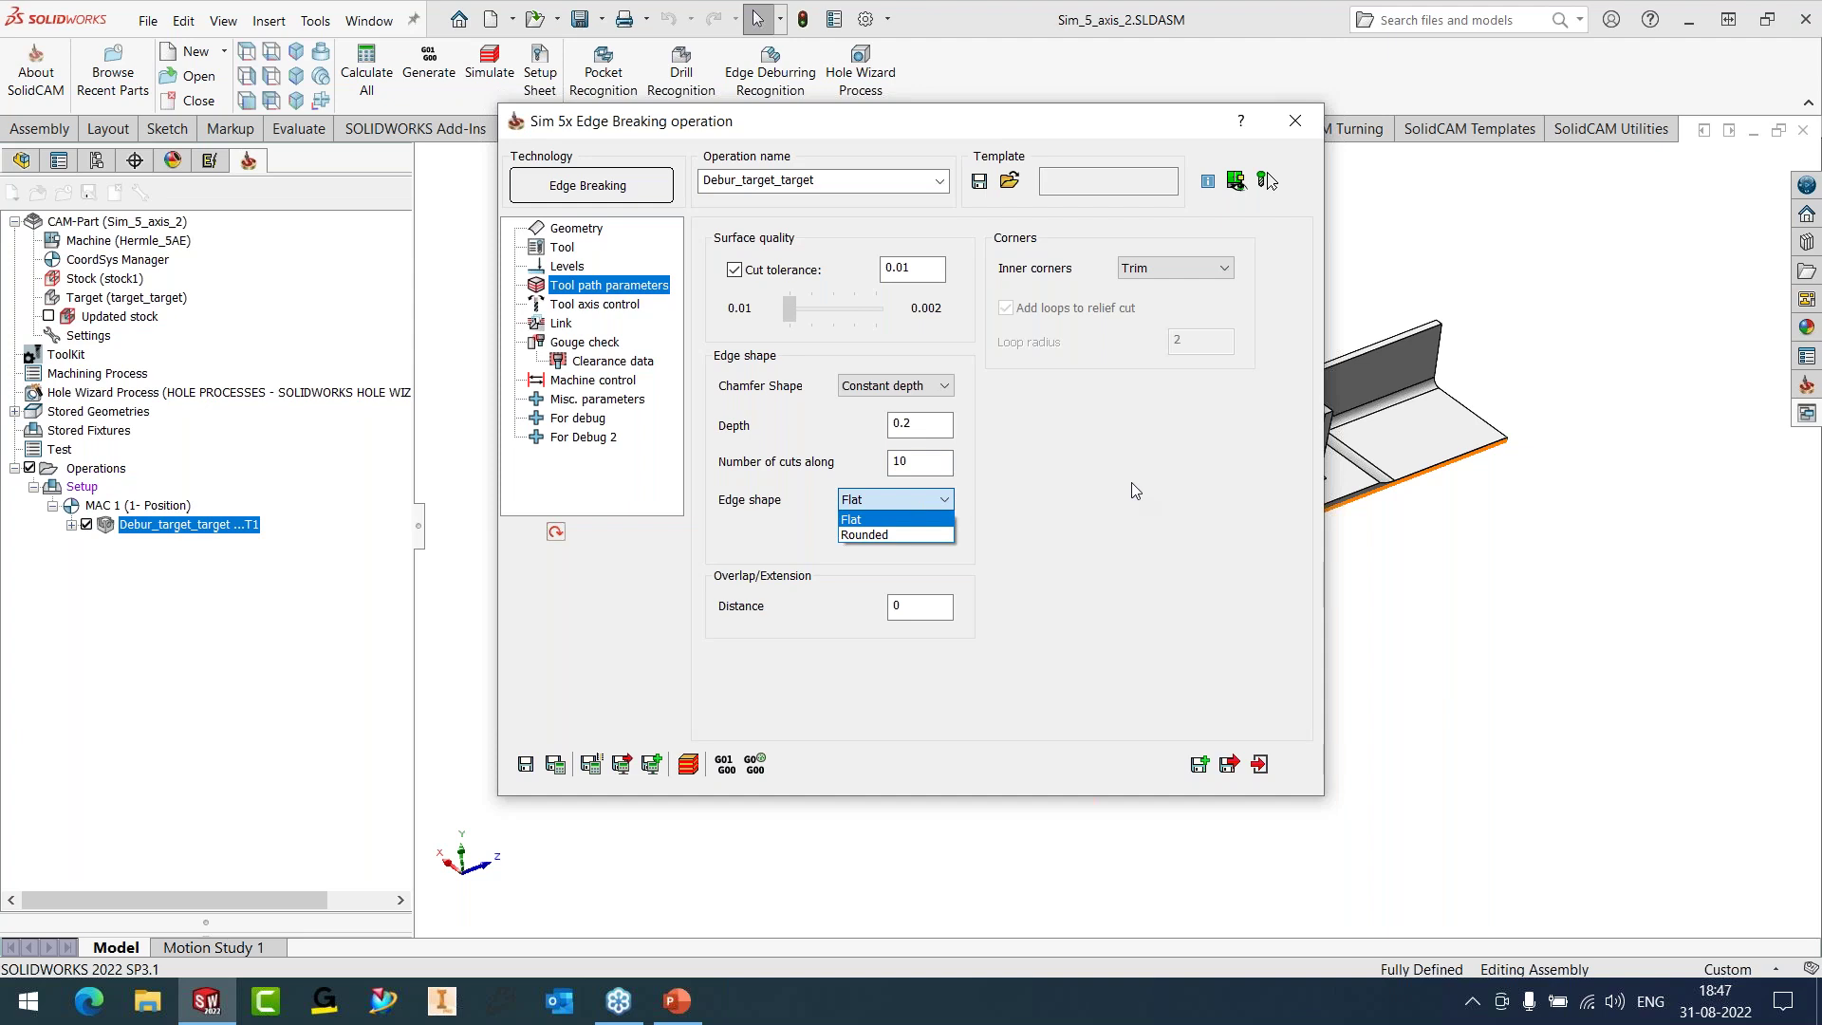
click(913, 534)
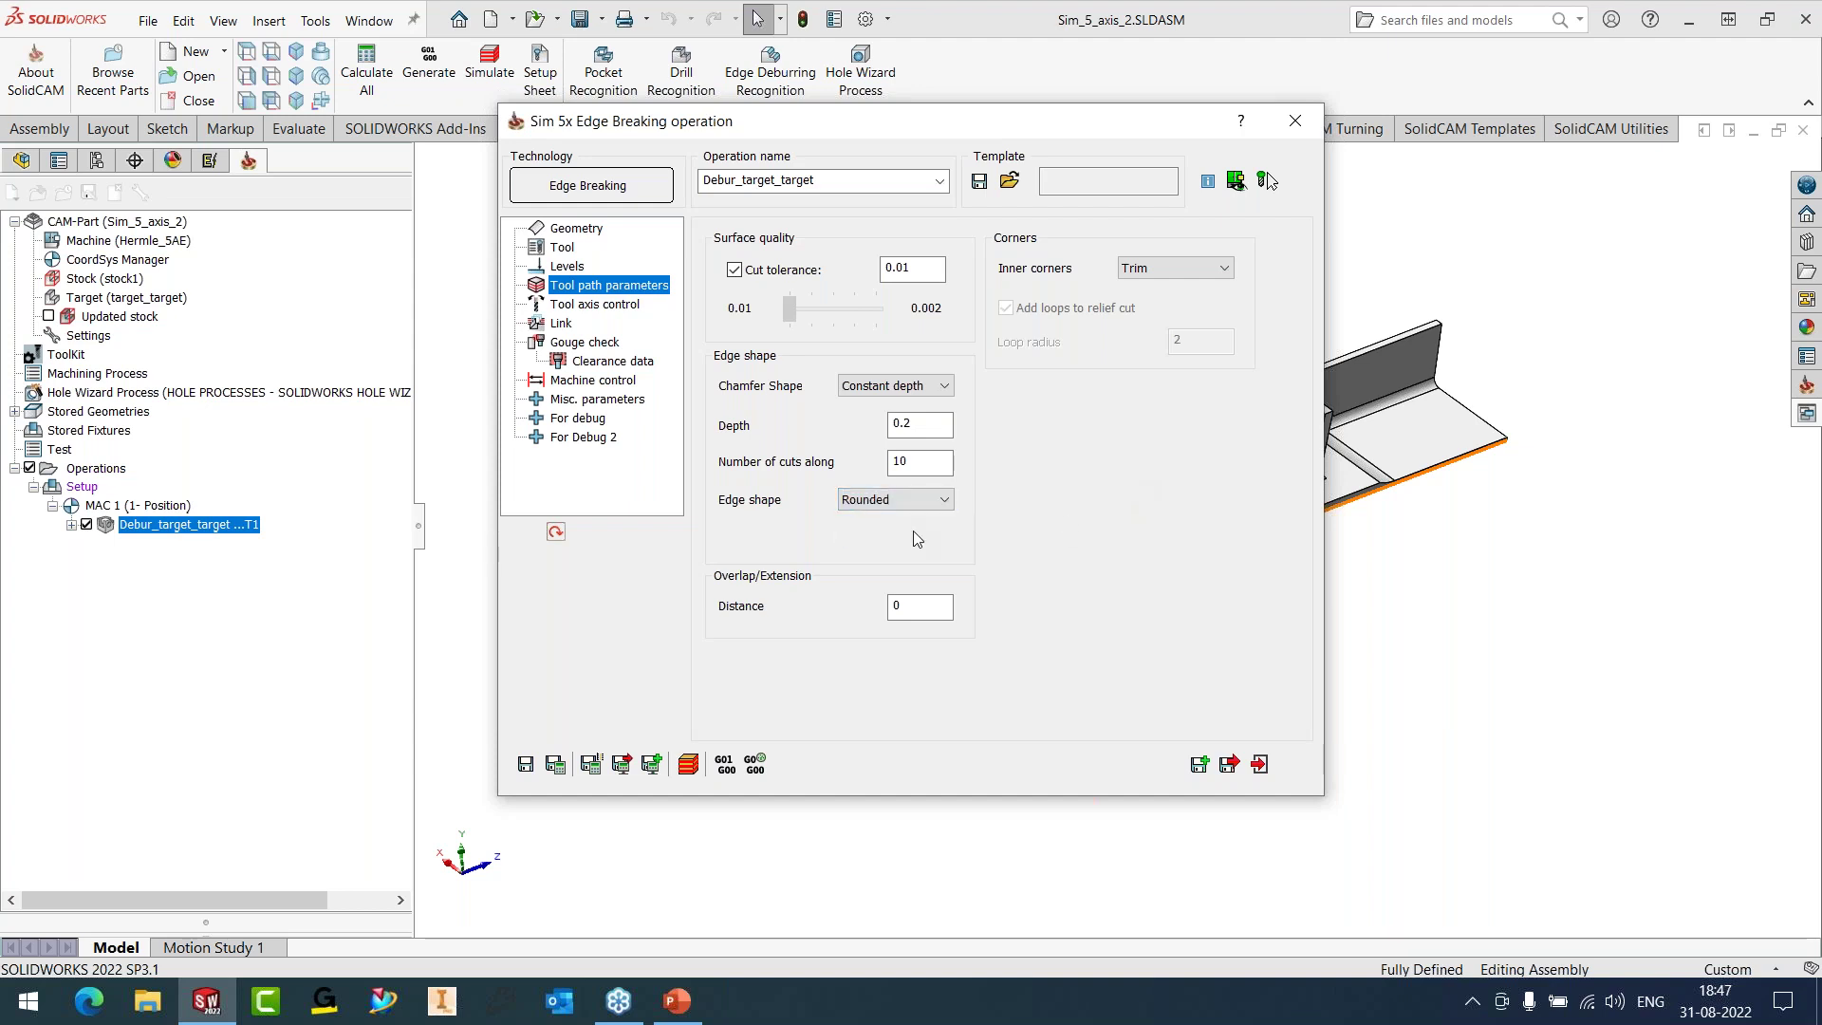
key(shift+Tab)
key(shift+Tab)
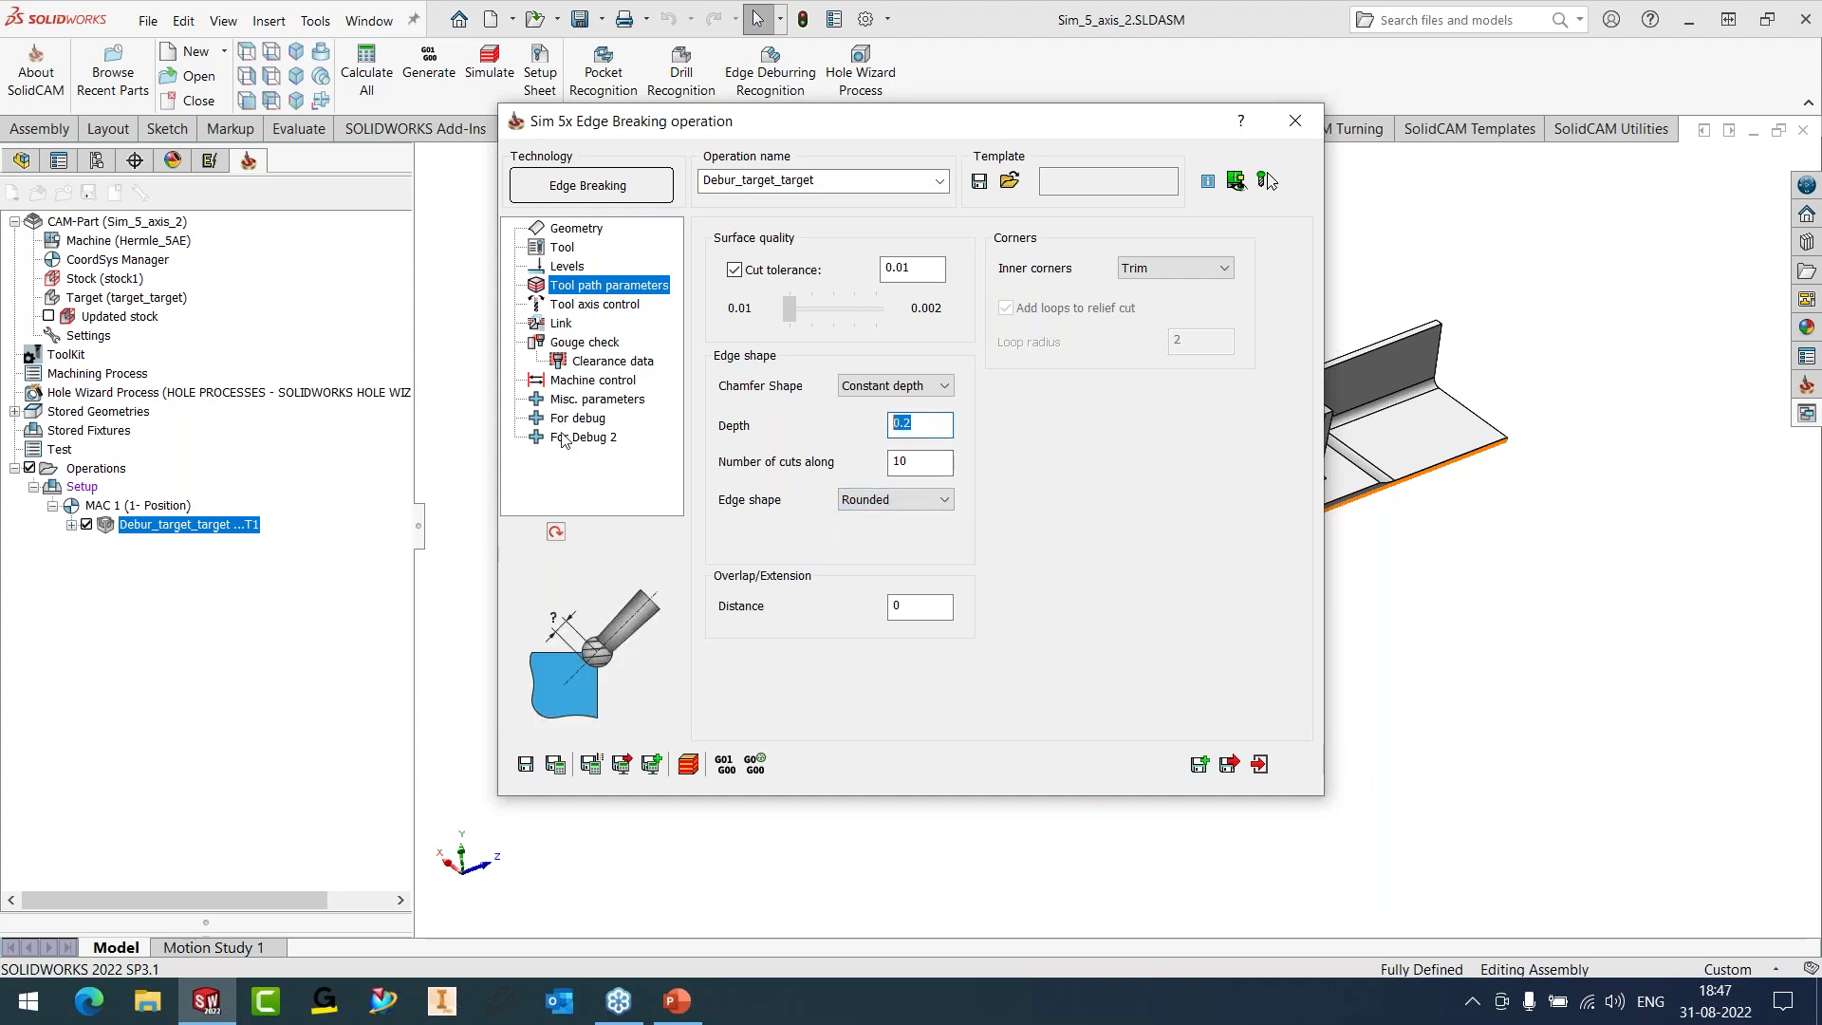
- Turn off the contact point definition for the tool axis, and save and calculate Debur_target_target
click(585, 306)
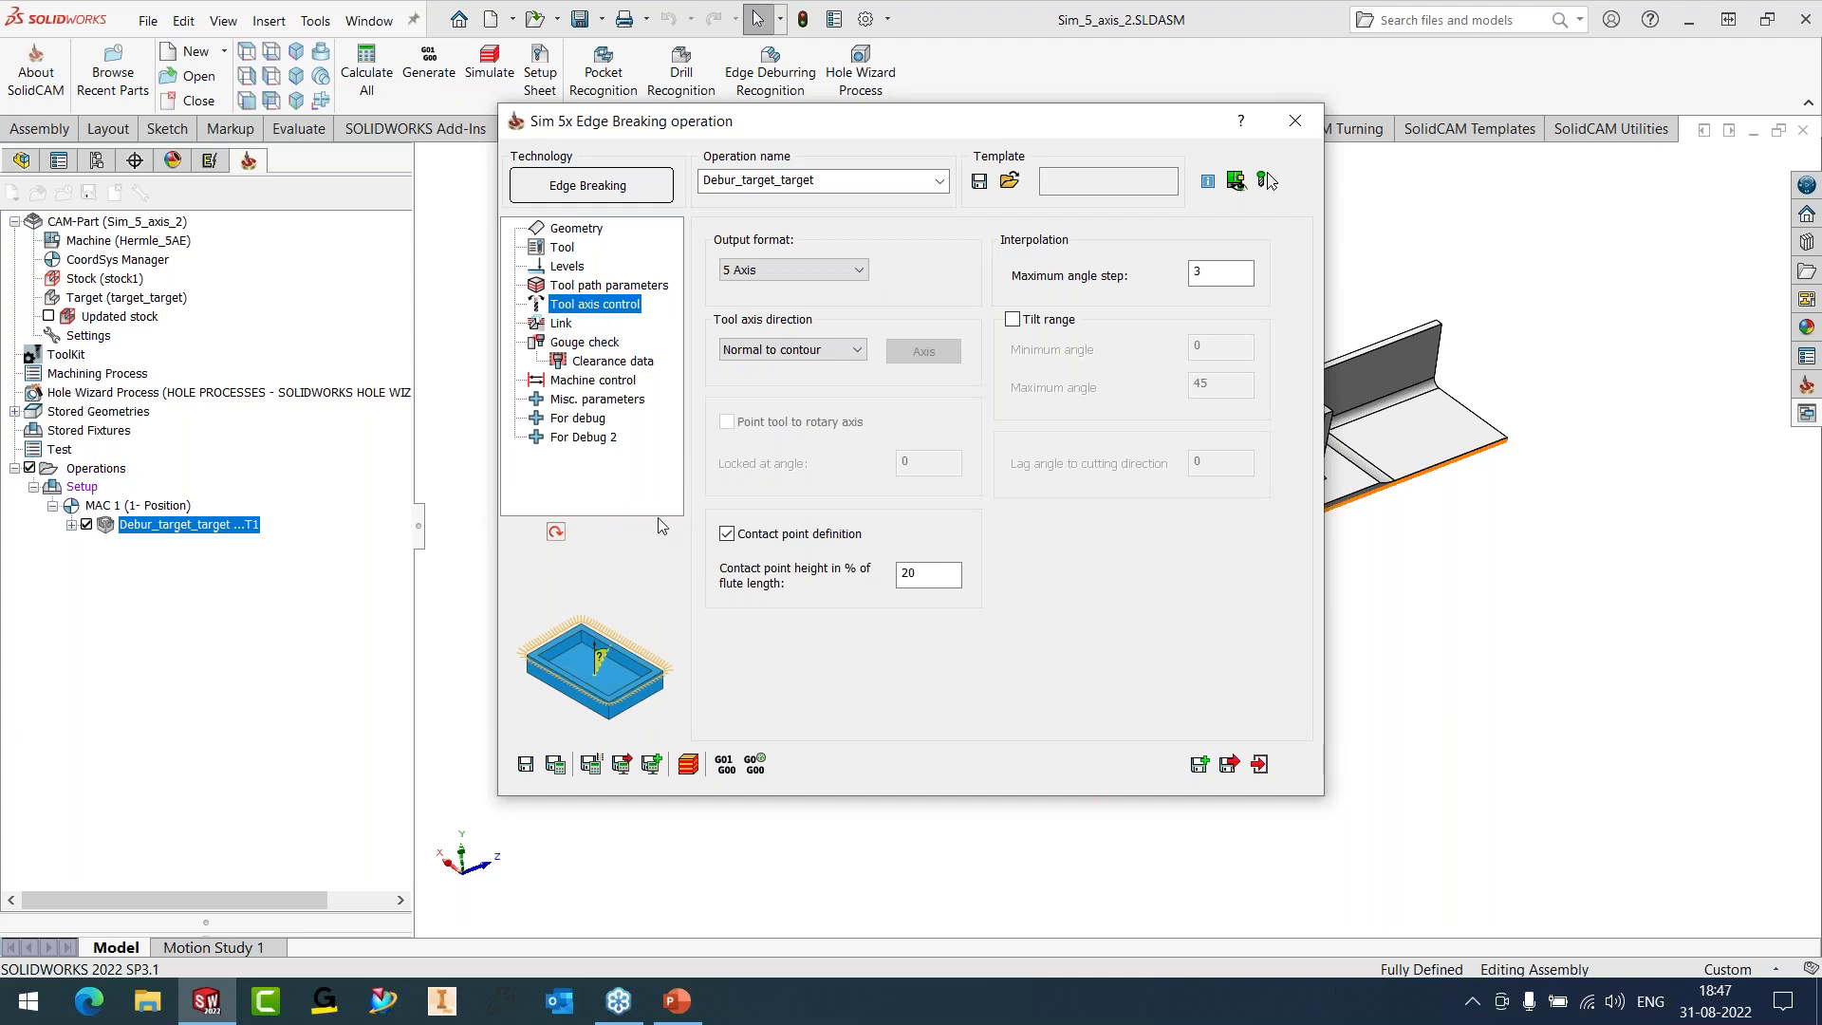
click(726, 534)
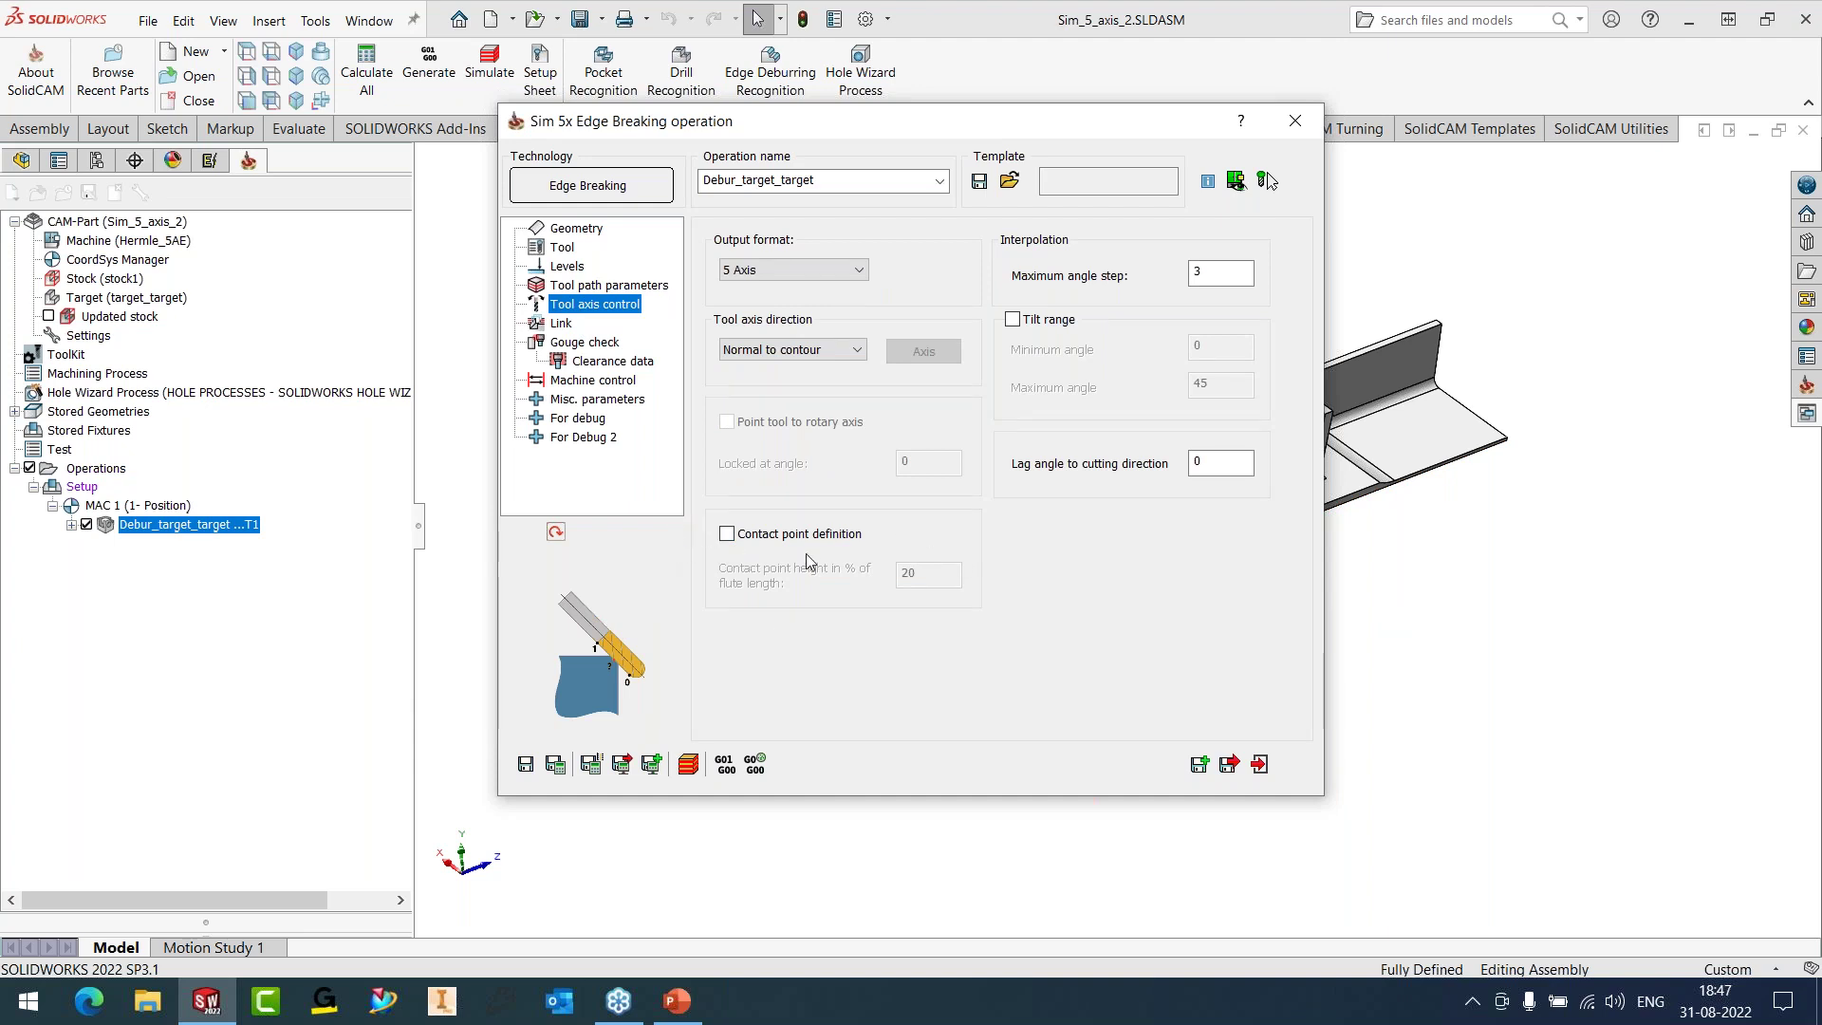
click(555, 765)
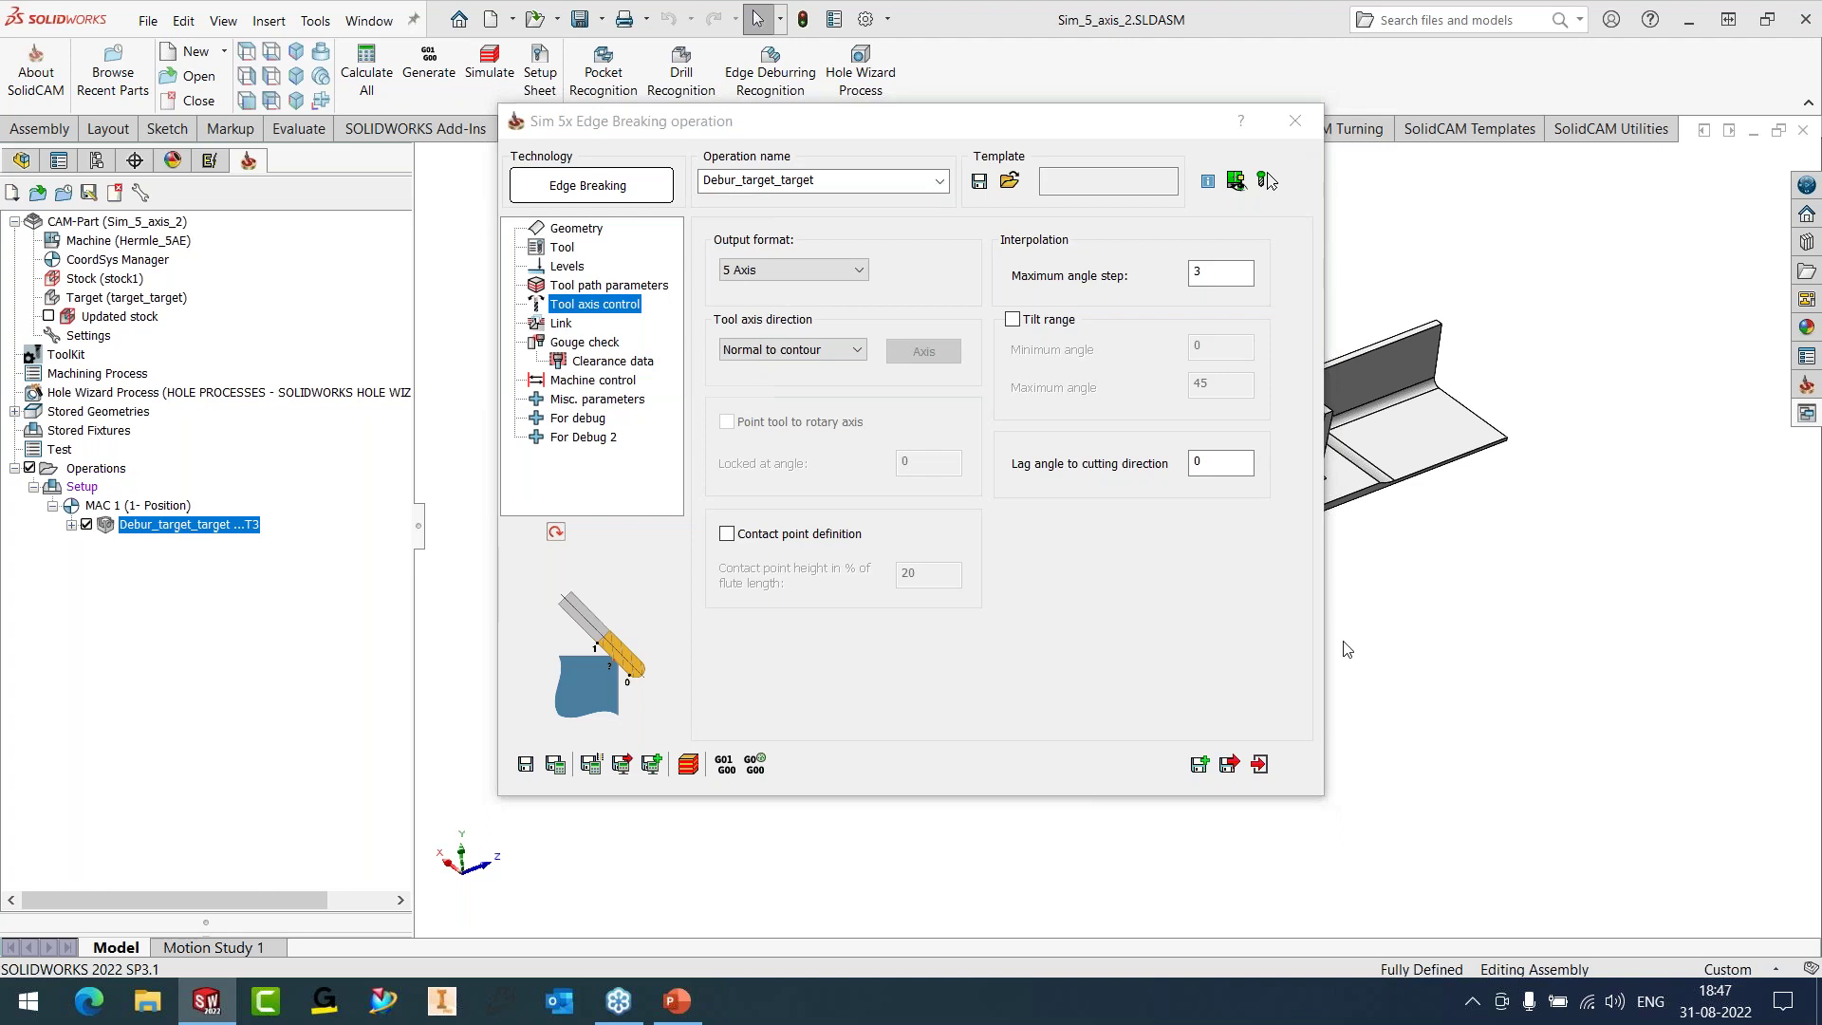
- Examine the calculated passes around the rib edge, and simulate Debur_target_target in SolidVerify at an increased speed
scroll(981, 549, down, 8)
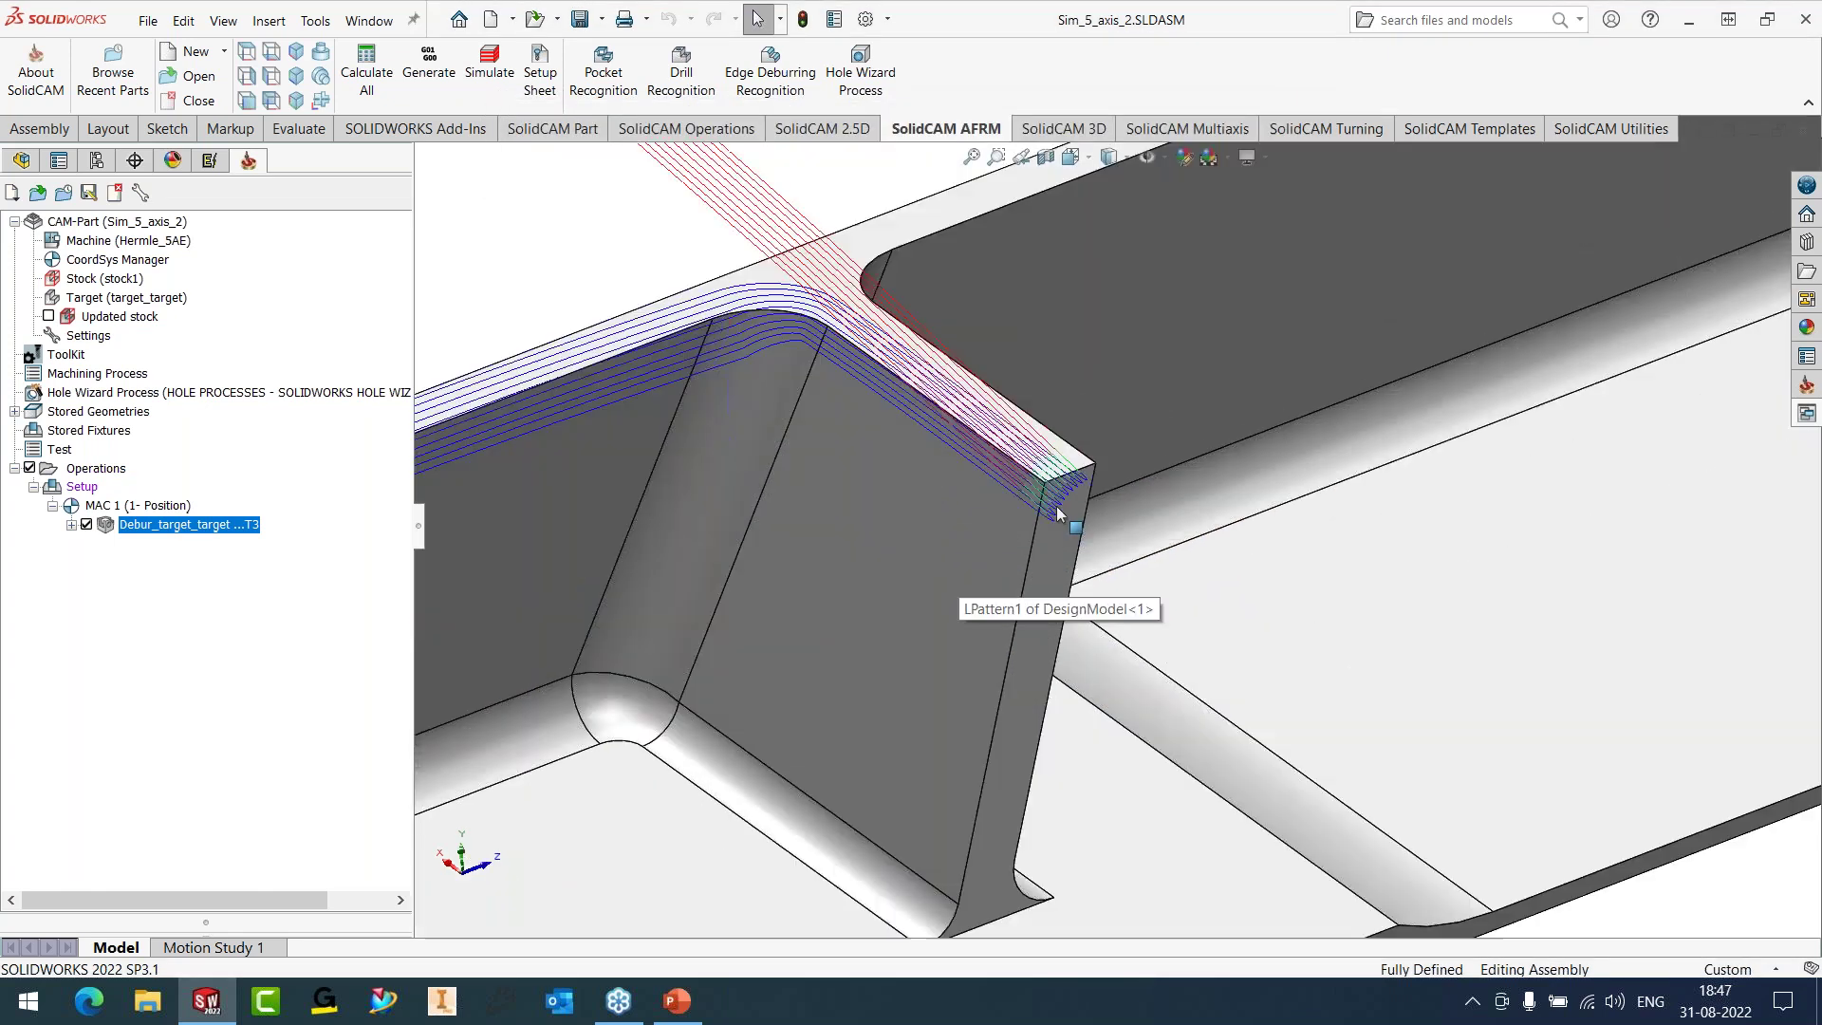
middle_drag(1030, 490, 1057, 412)
scroll(1057, 499, down, 4)
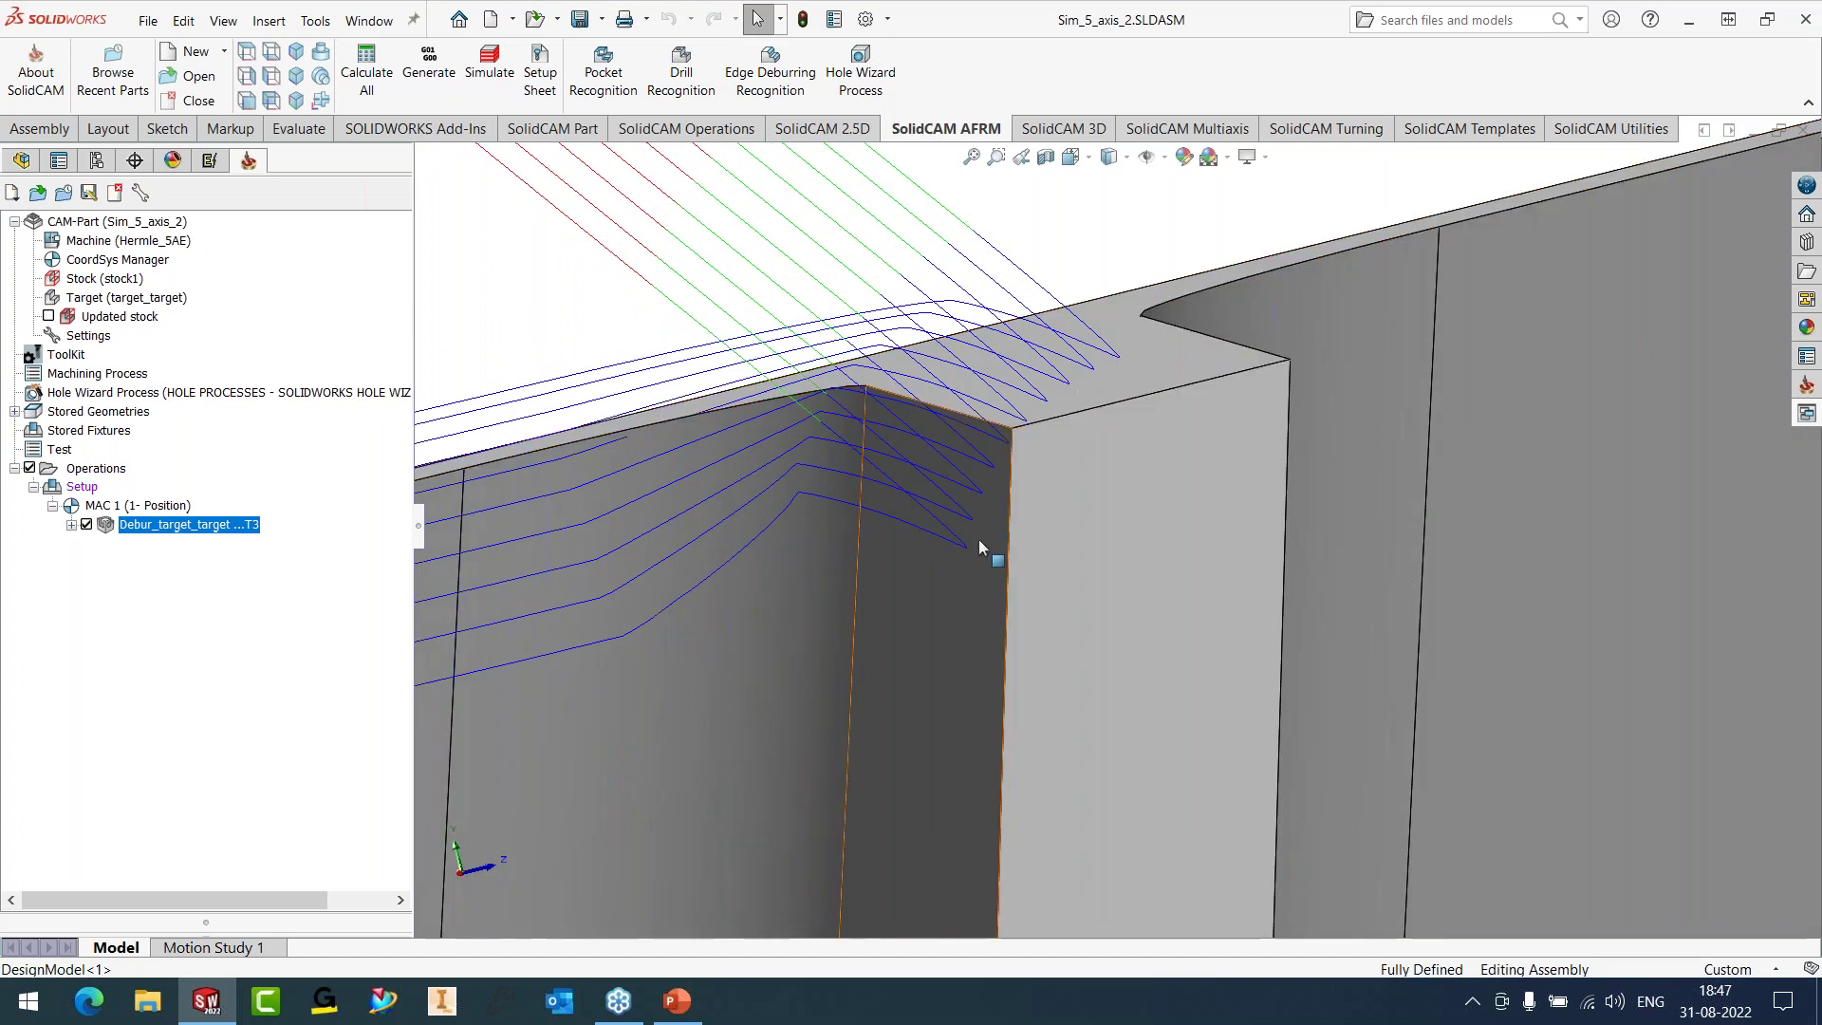
scroll(1031, 475, up, 10)
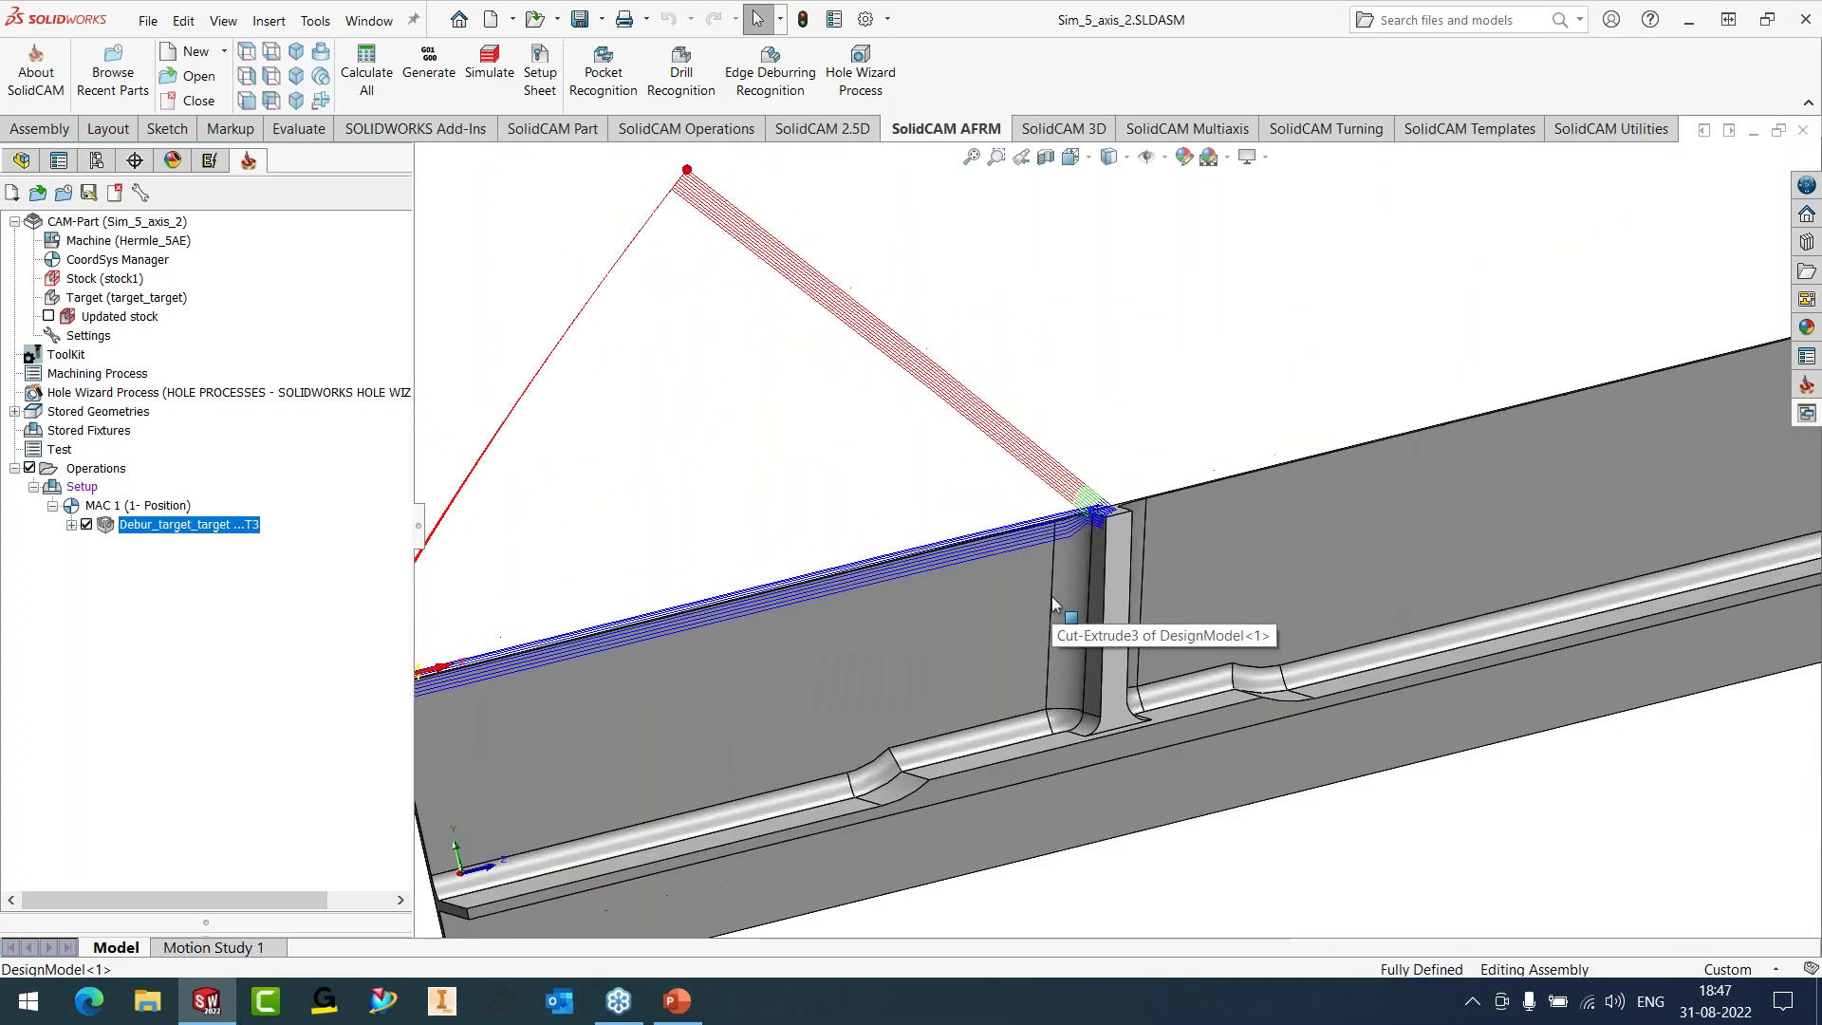
middle_drag(1038, 599, 996, 570)
right_click(209, 525)
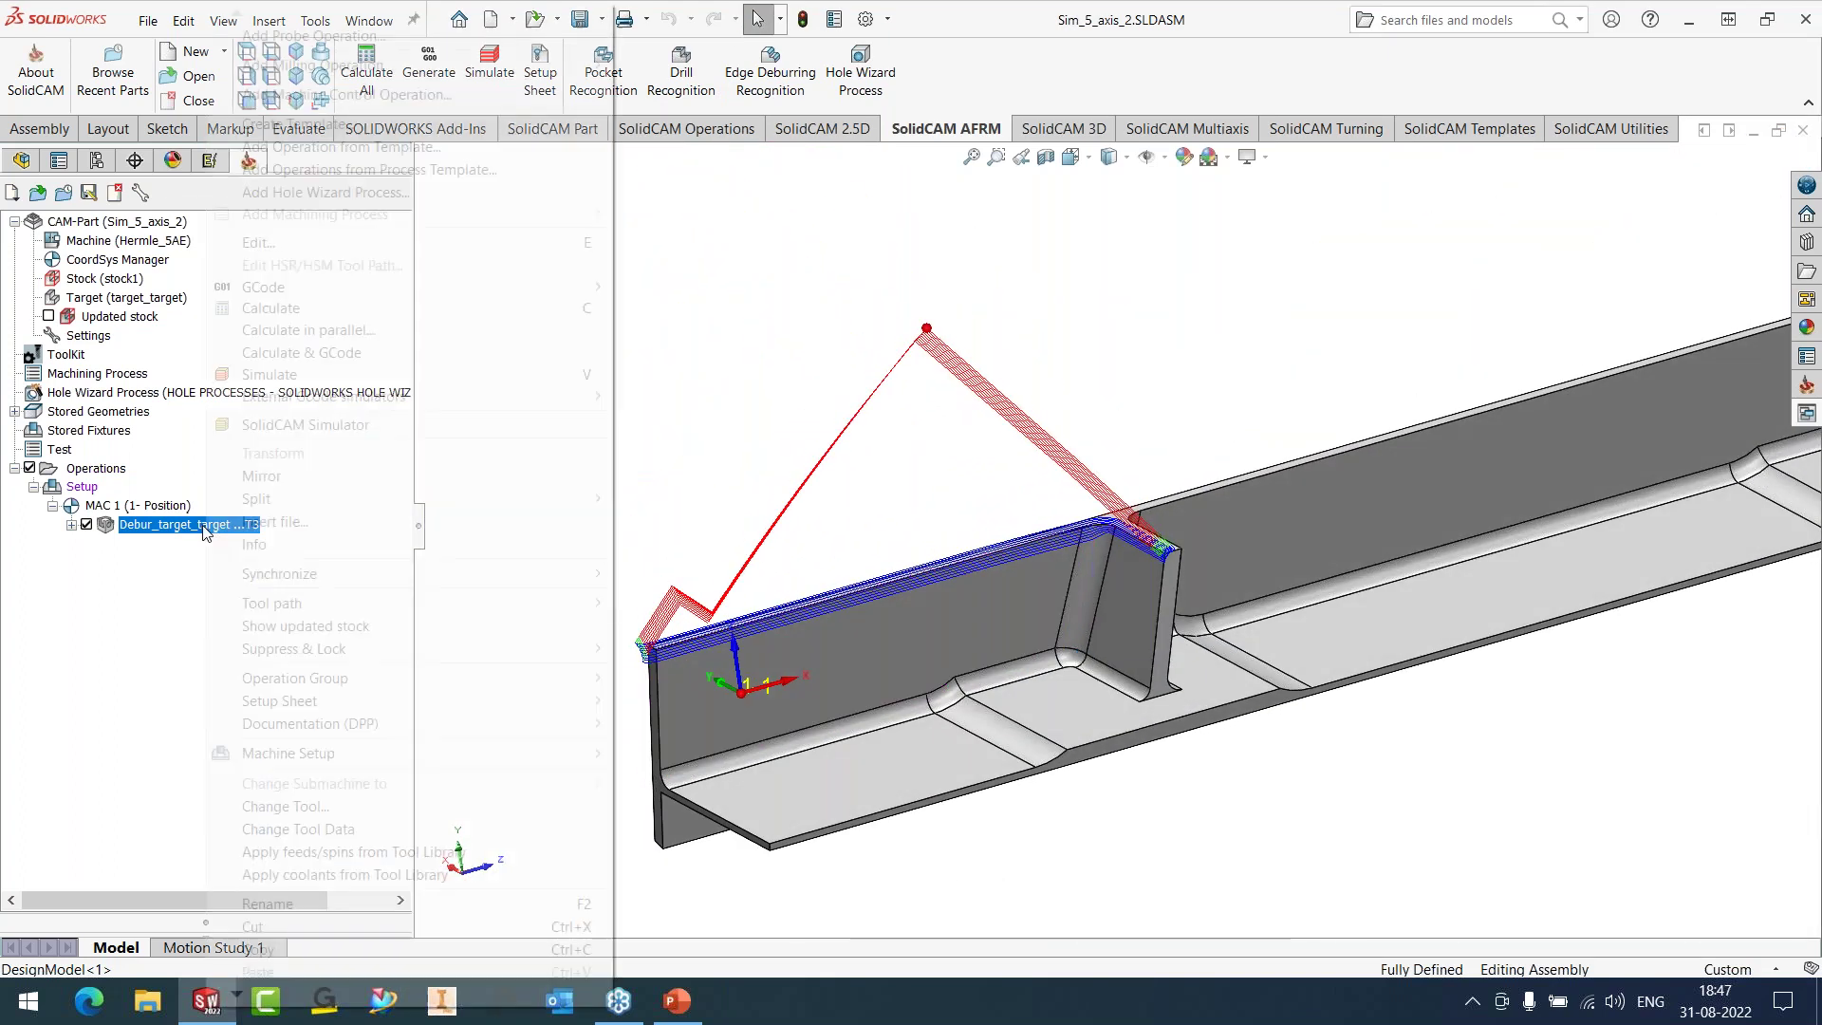
click(233, 382)
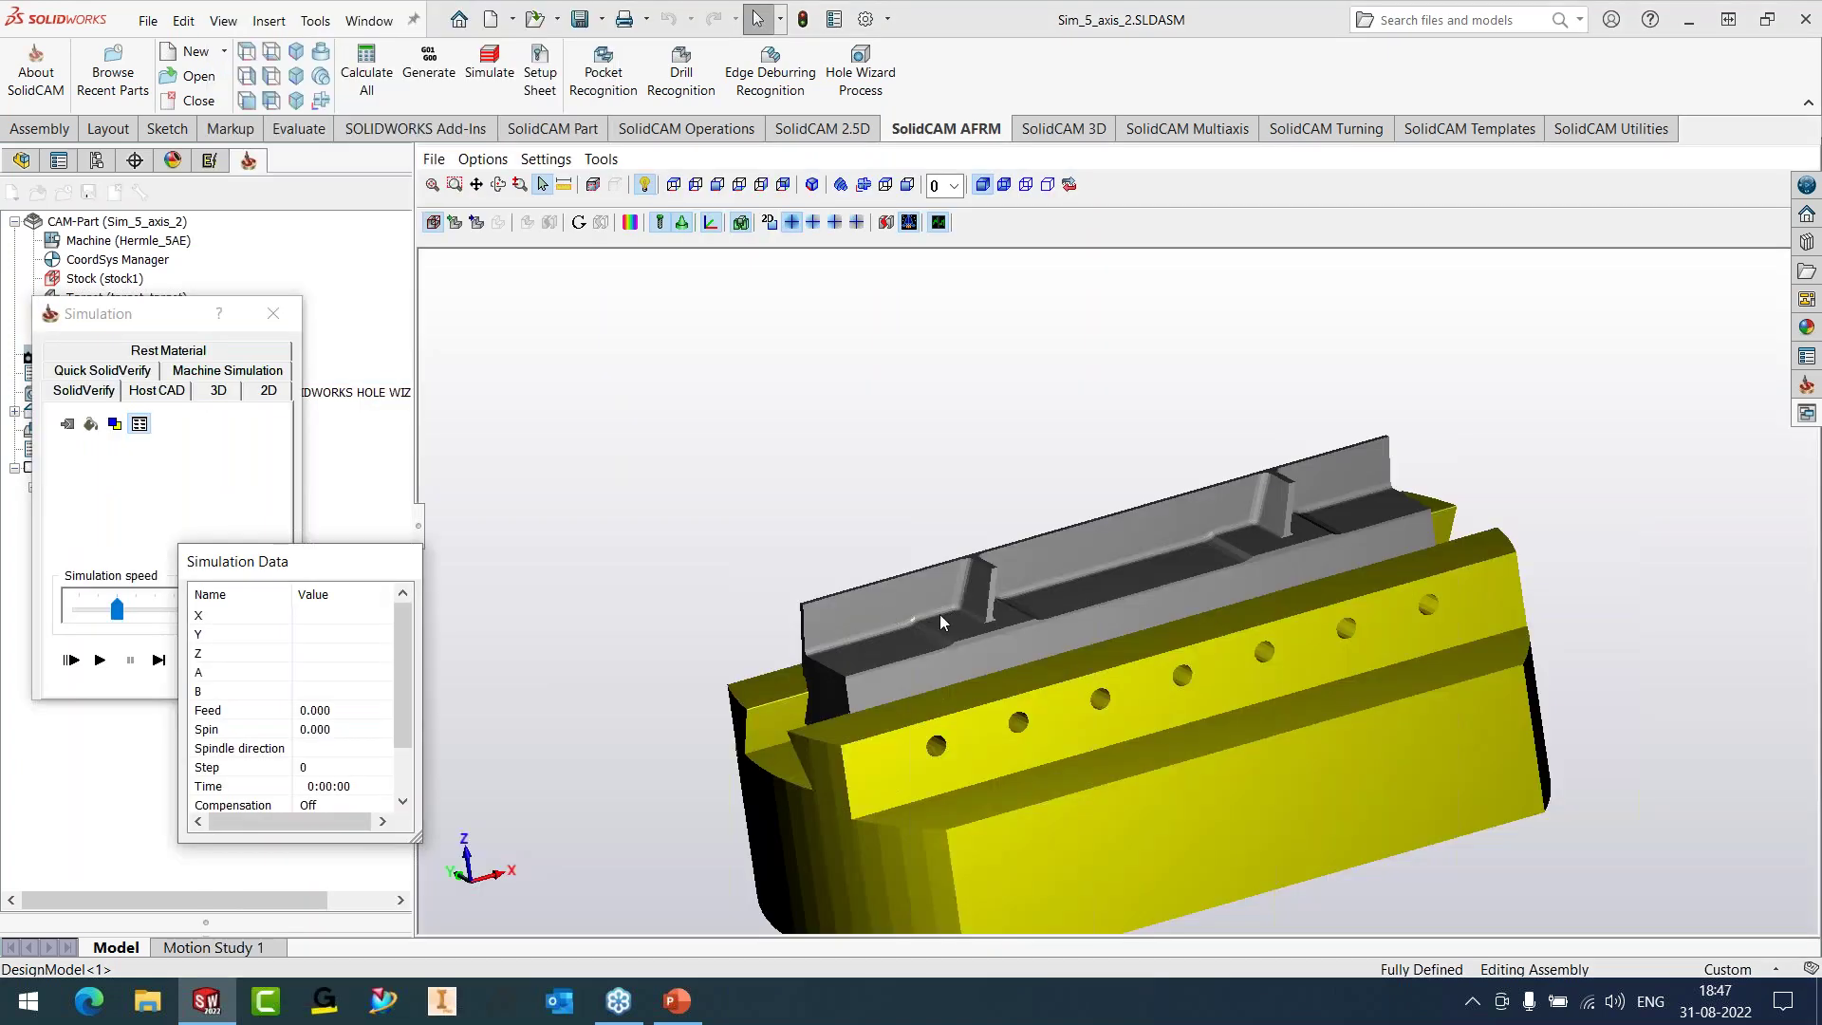
scroll(1048, 644, up, 8)
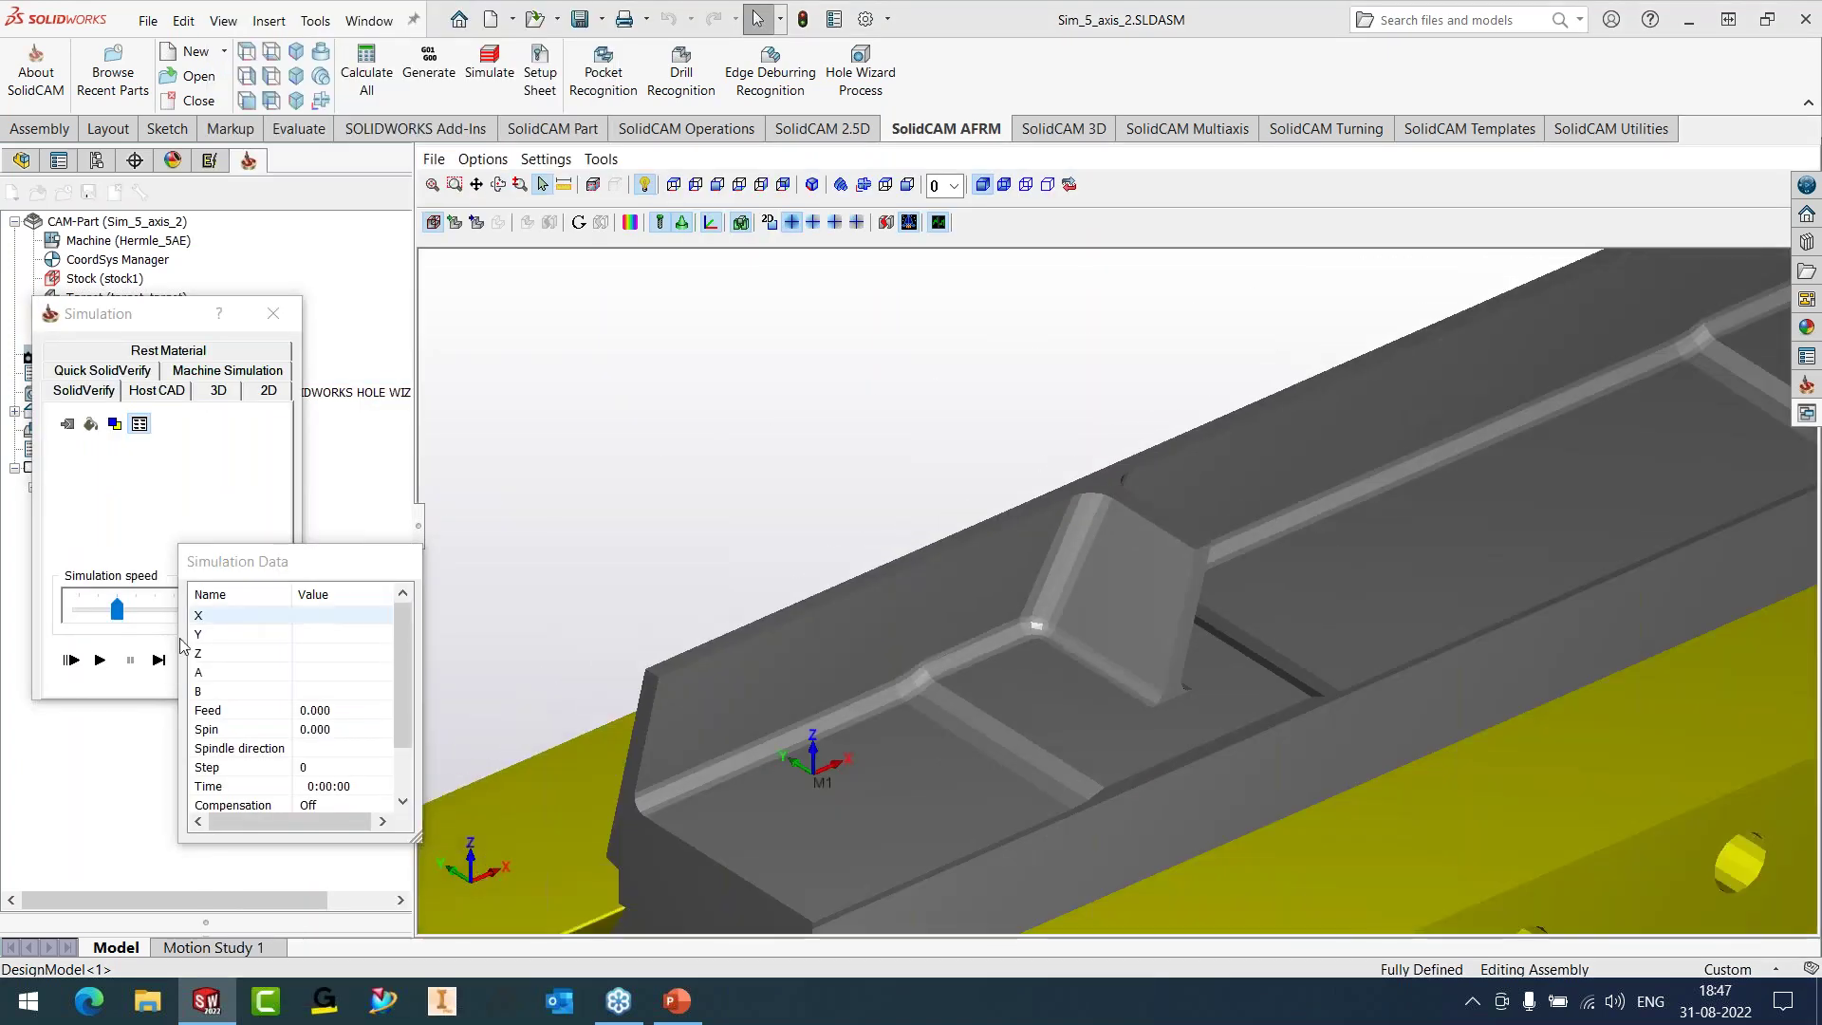
click(101, 660)
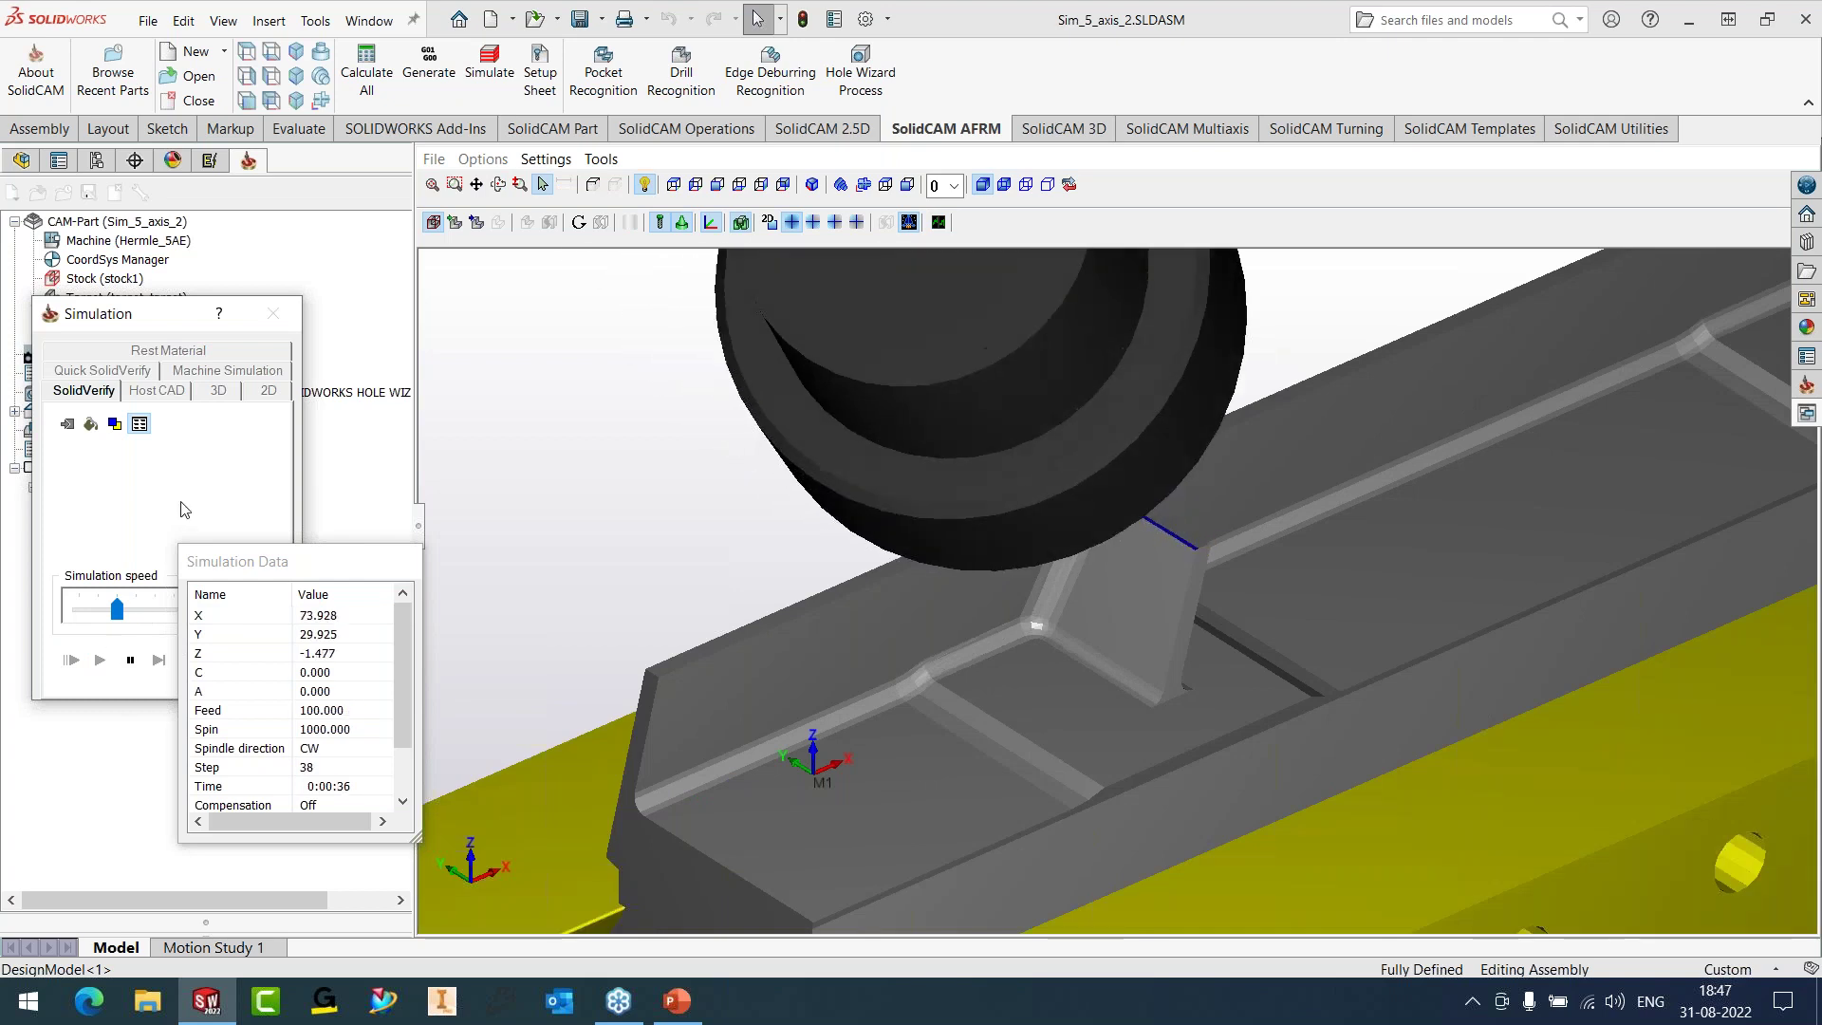
scroll(773, 730, down, 3)
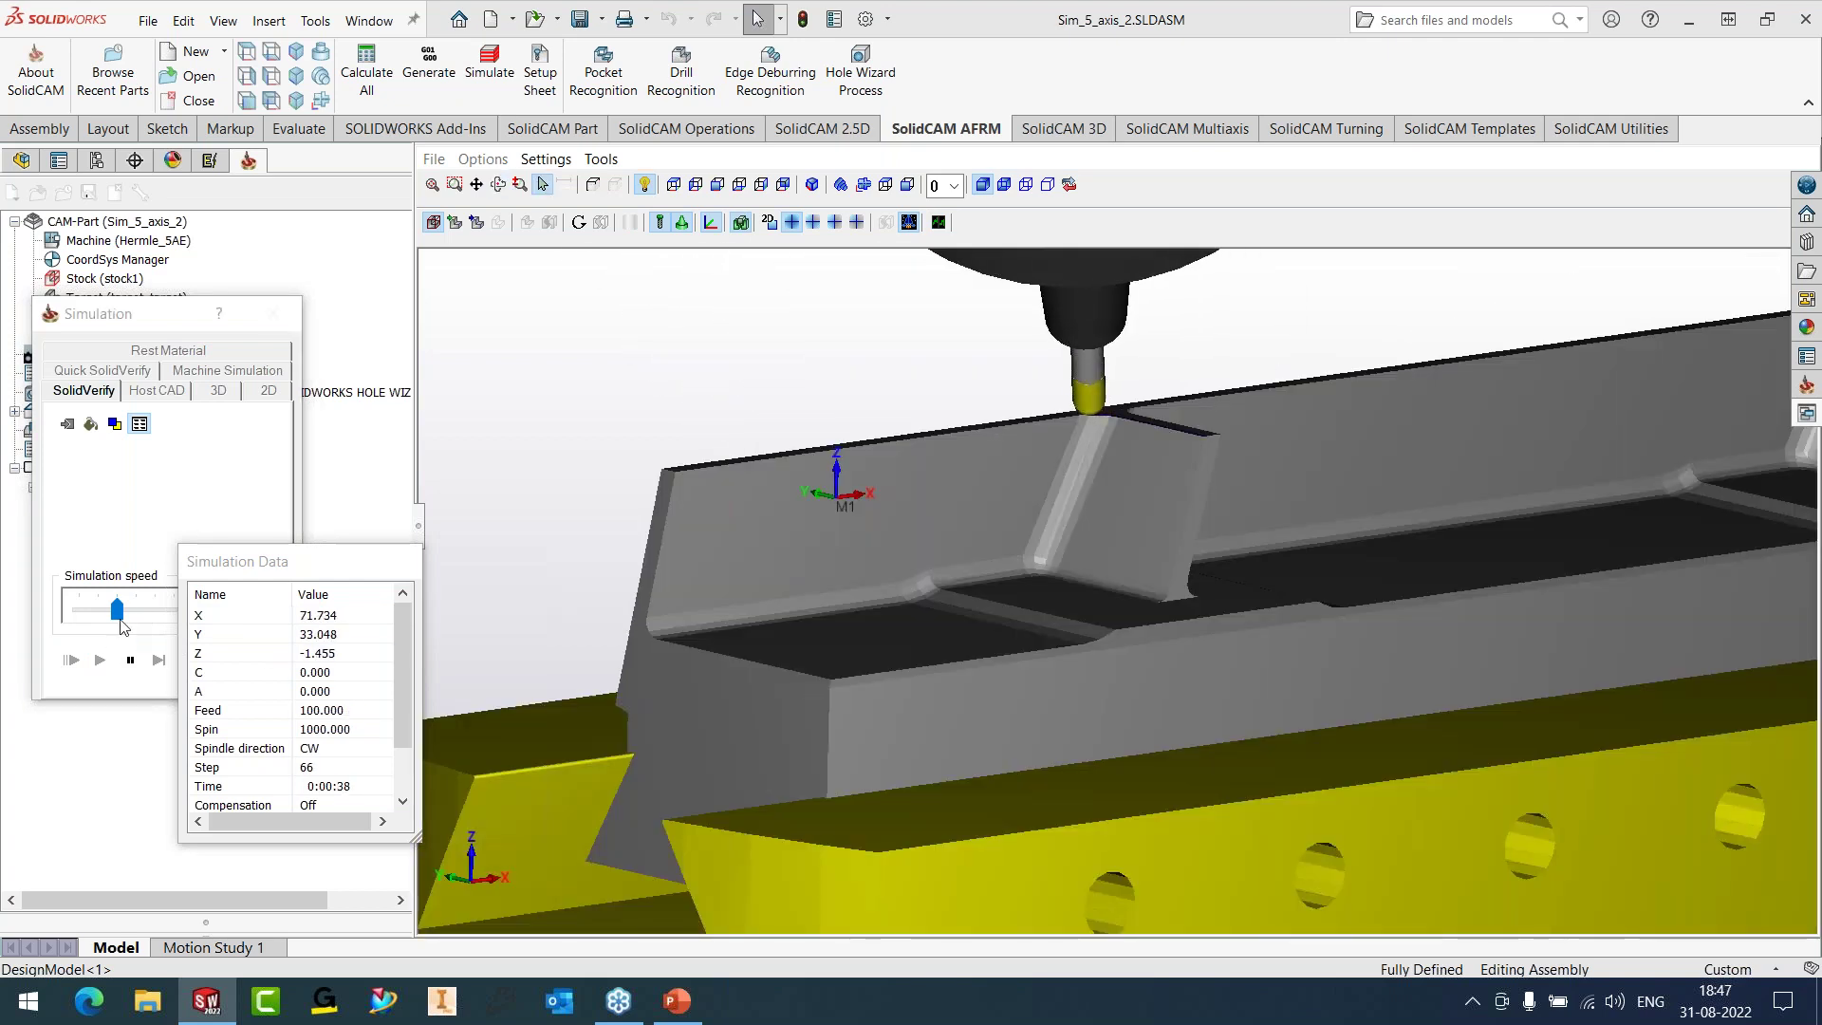
drag(116, 609, 156, 612)
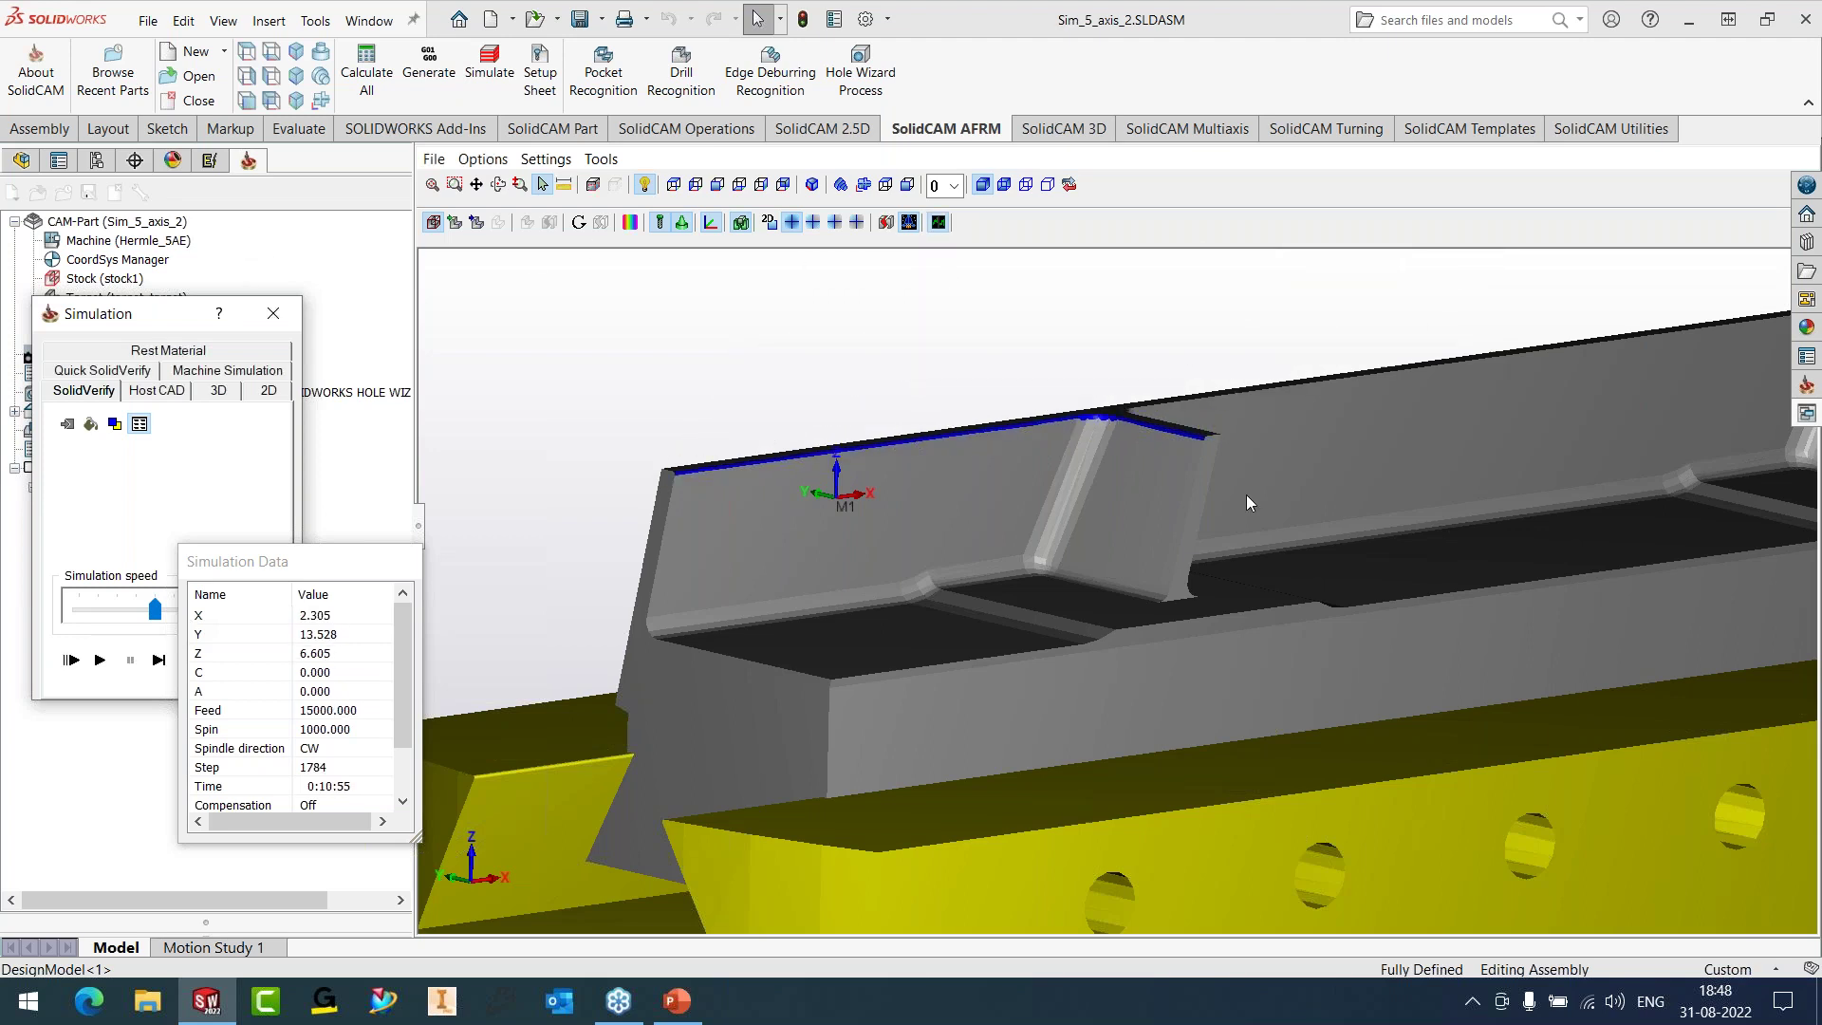
- Inspect the machined edge profile at the rib's end face up close, and exit the simulation
scroll(1211, 440, up, 6)
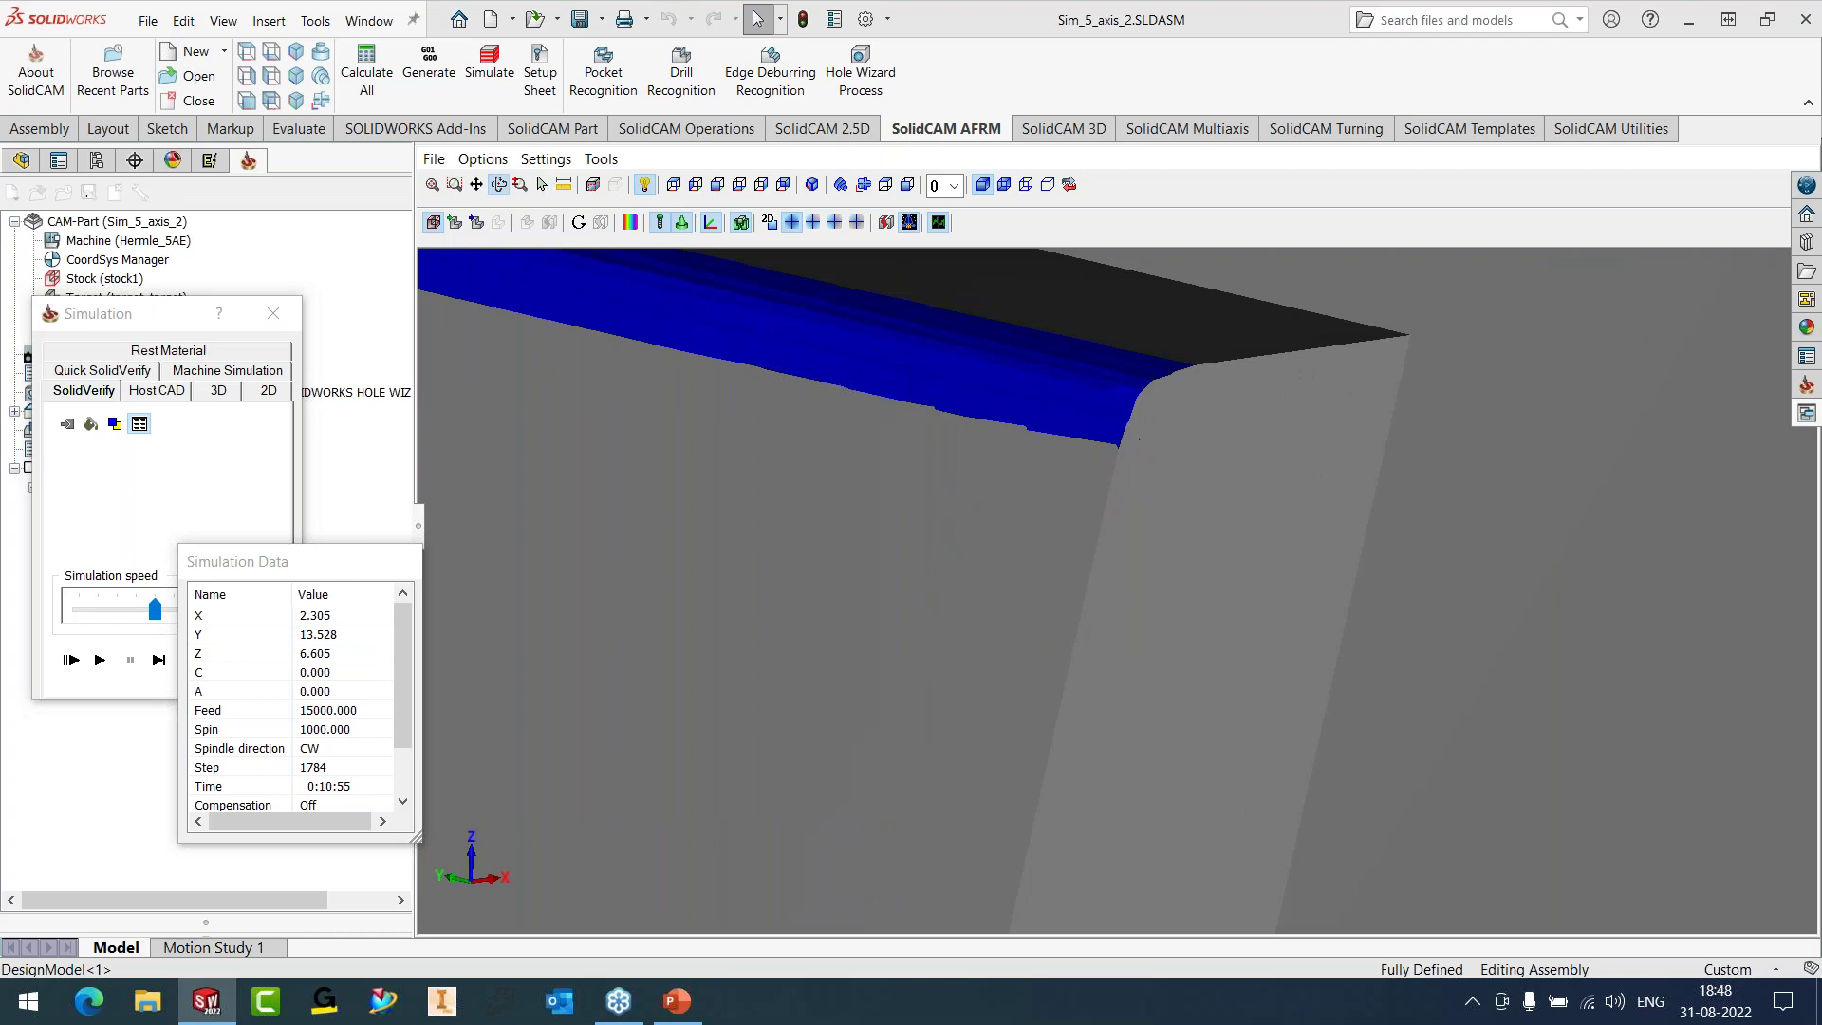
scroll(1167, 461, up, 4)
scroll(1043, 522, down, 5)
scroll(664, 521, up, 1)
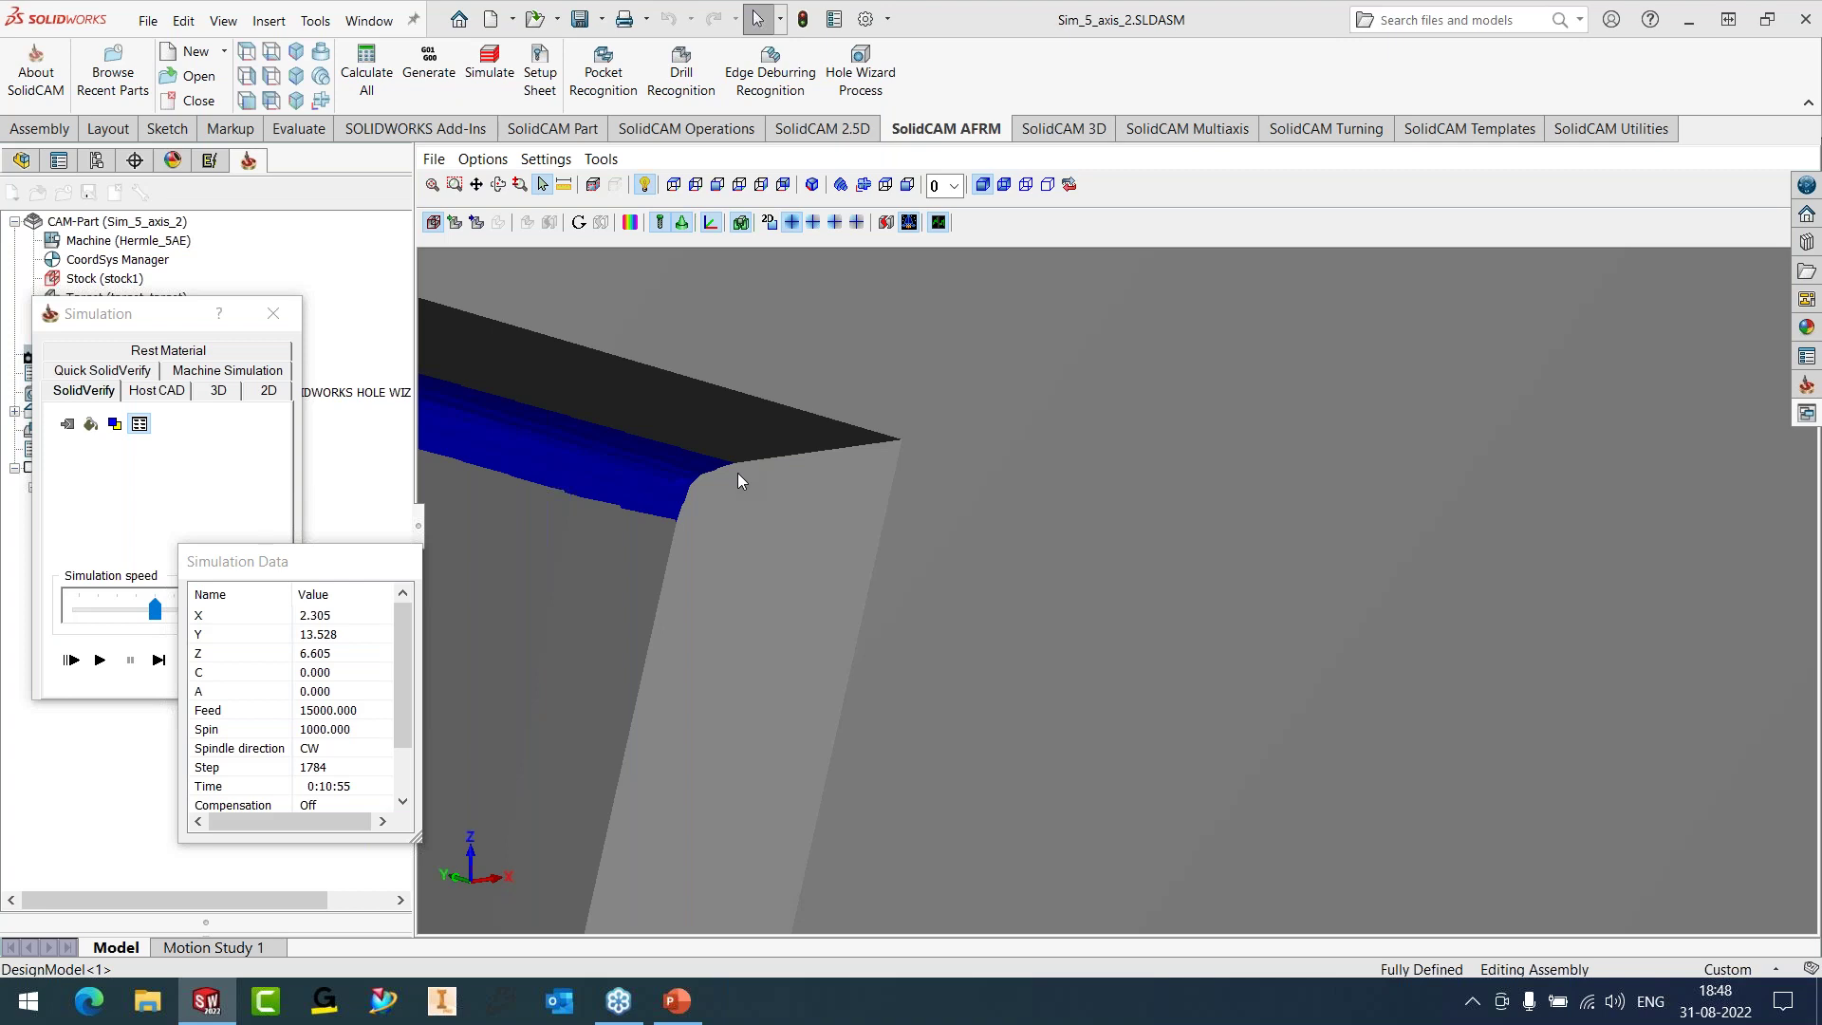
drag(161, 320, 236, 147)
click(292, 488)
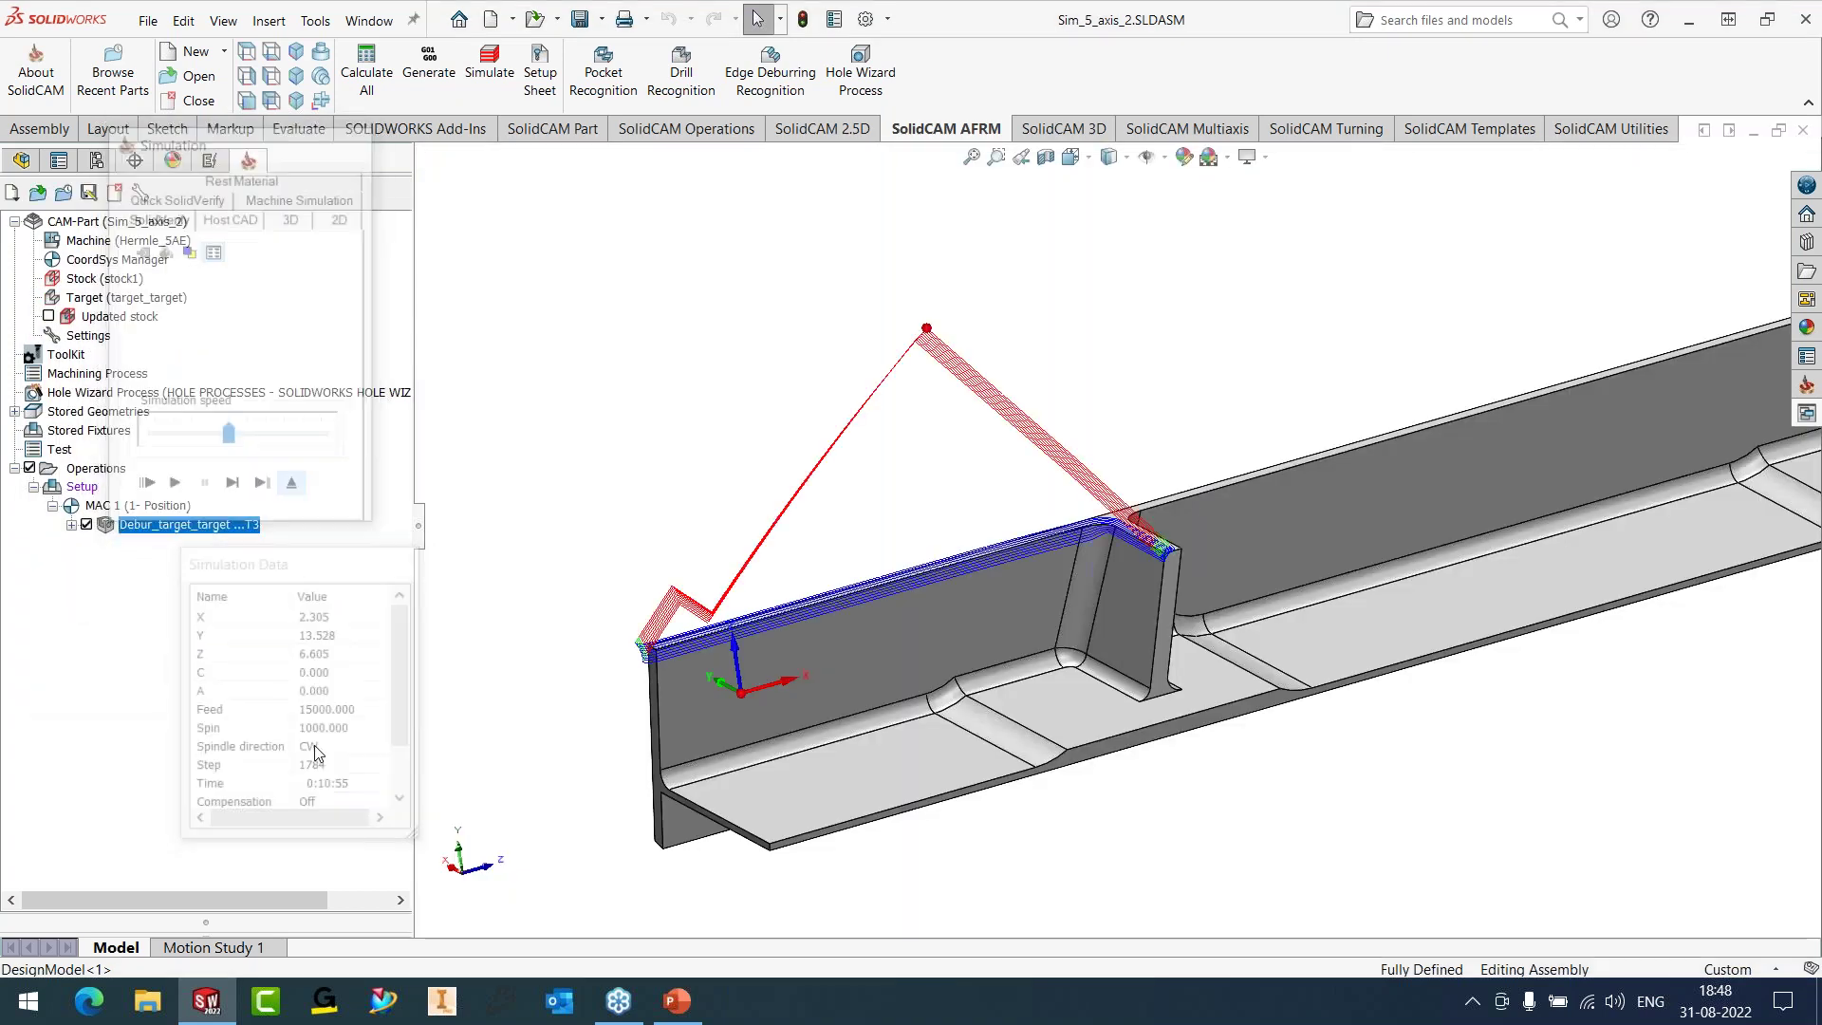
scroll(1273, 605, down, 4)
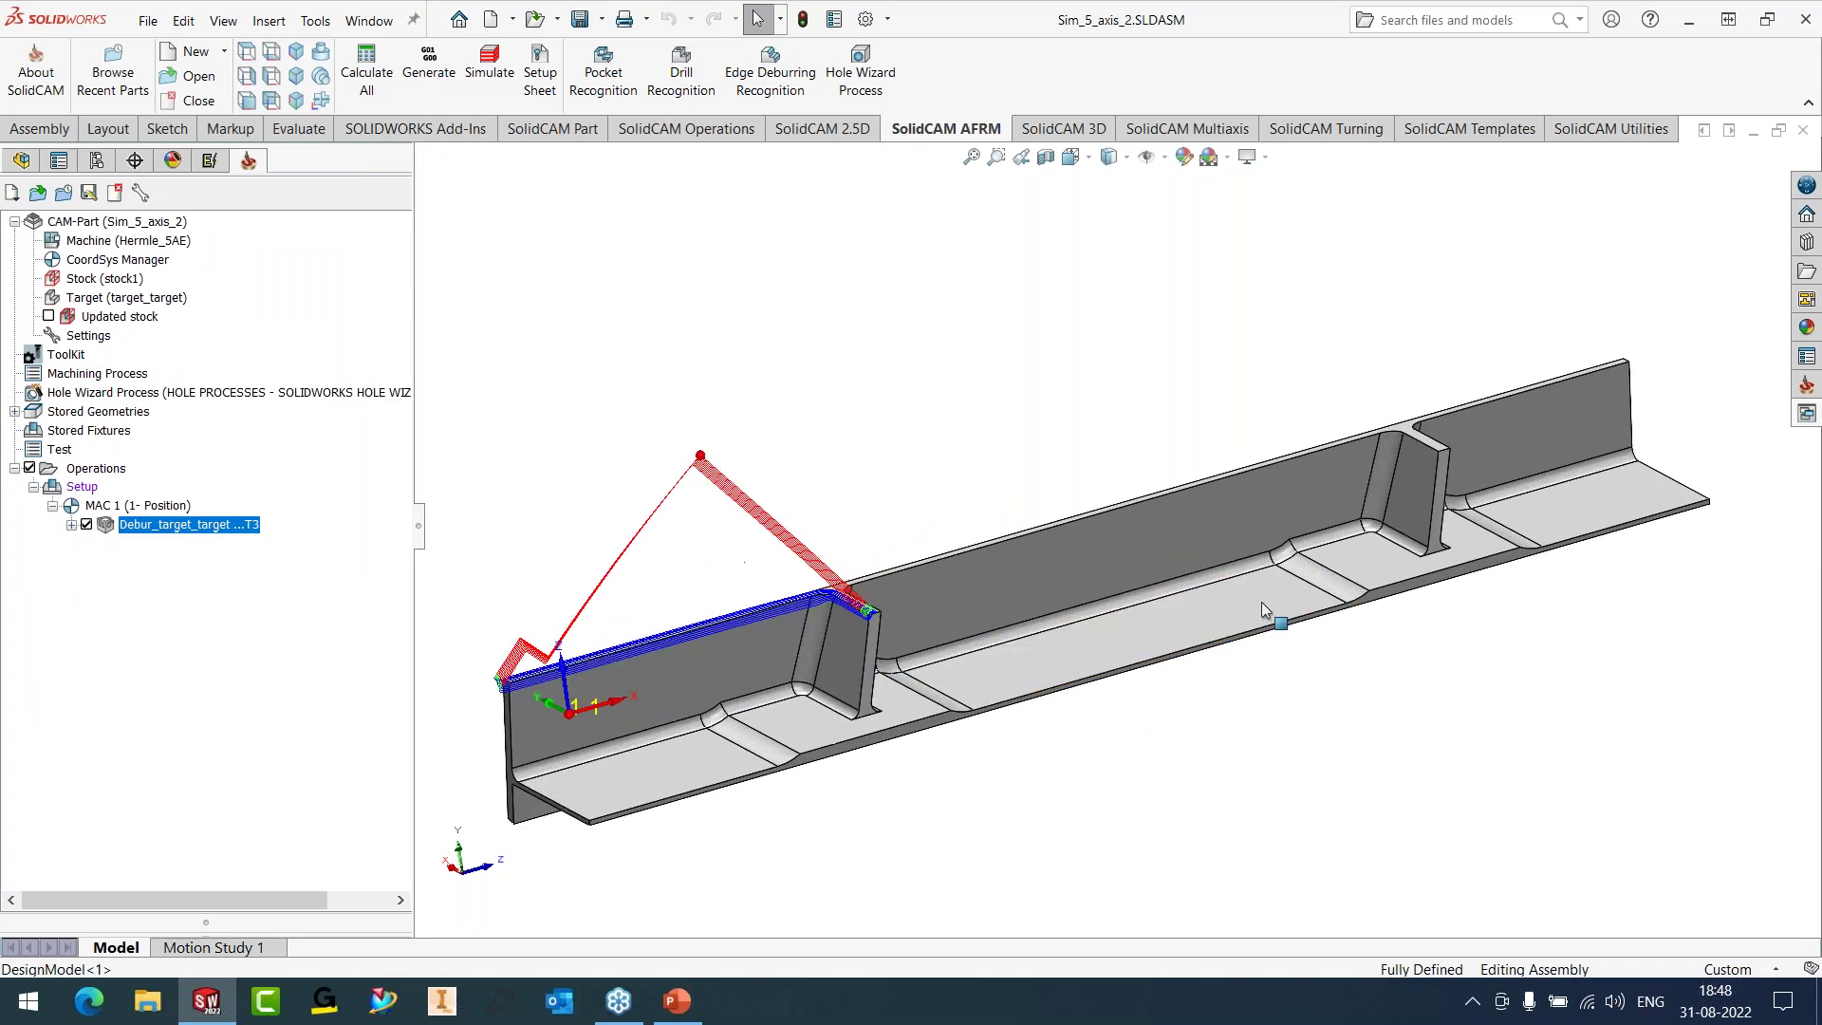